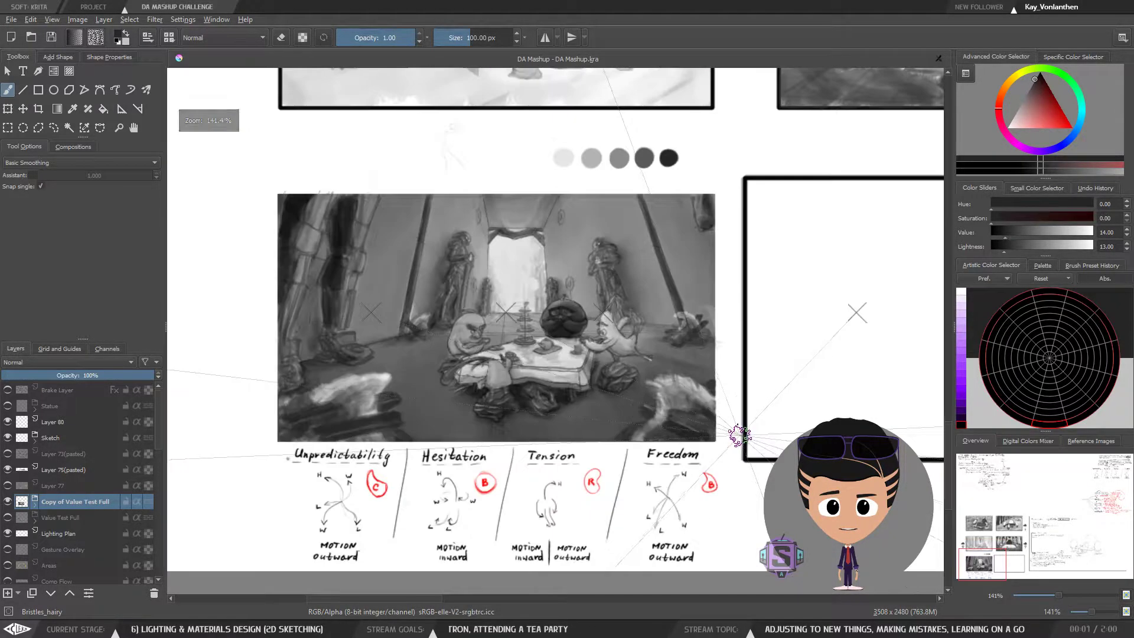
Examine the greyscale tea party value painting, the motion notes beneath it and the empty frame beside it
{"action": "left_click_drag", "start_coordinate": [738, 435], "coordinate": [632, 429]}
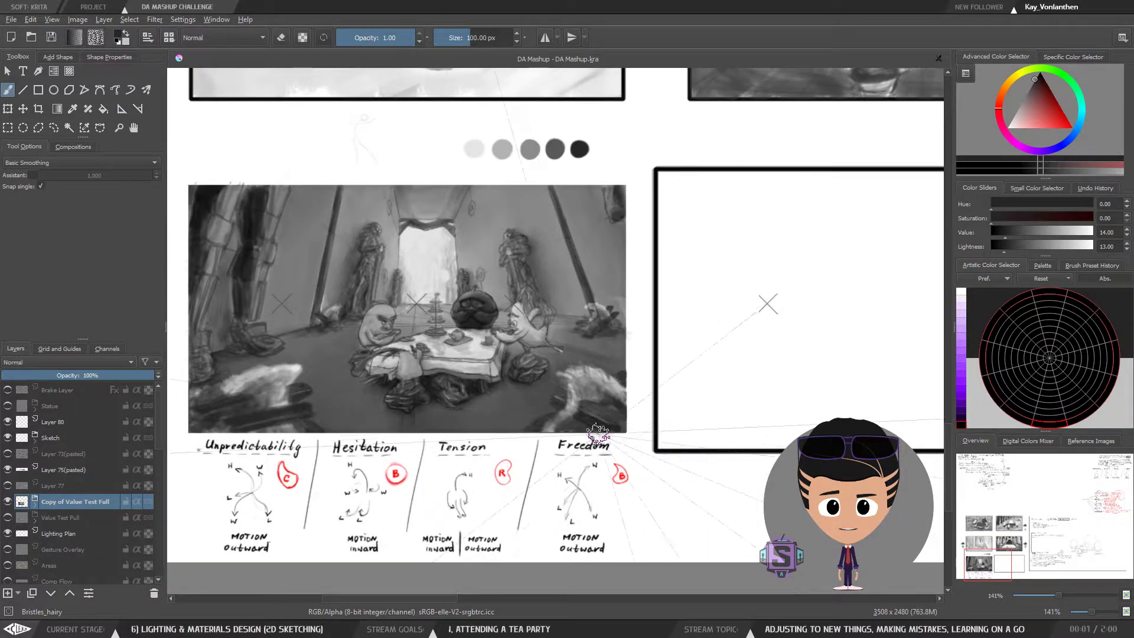
{"action": "scroll", "coordinate": [481, 425], "scroll_direction": "down", "scroll_amount": 1}
{"action": "left_click_drag", "start_coordinate": [481, 426], "coordinate": [518, 428]}
{"action": "scroll", "coordinate": [479, 345], "scroll_direction": "up", "scroll_amount": 2}
{"action": "left_click_drag", "start_coordinate": [480, 346], "coordinate": [573, 305]}
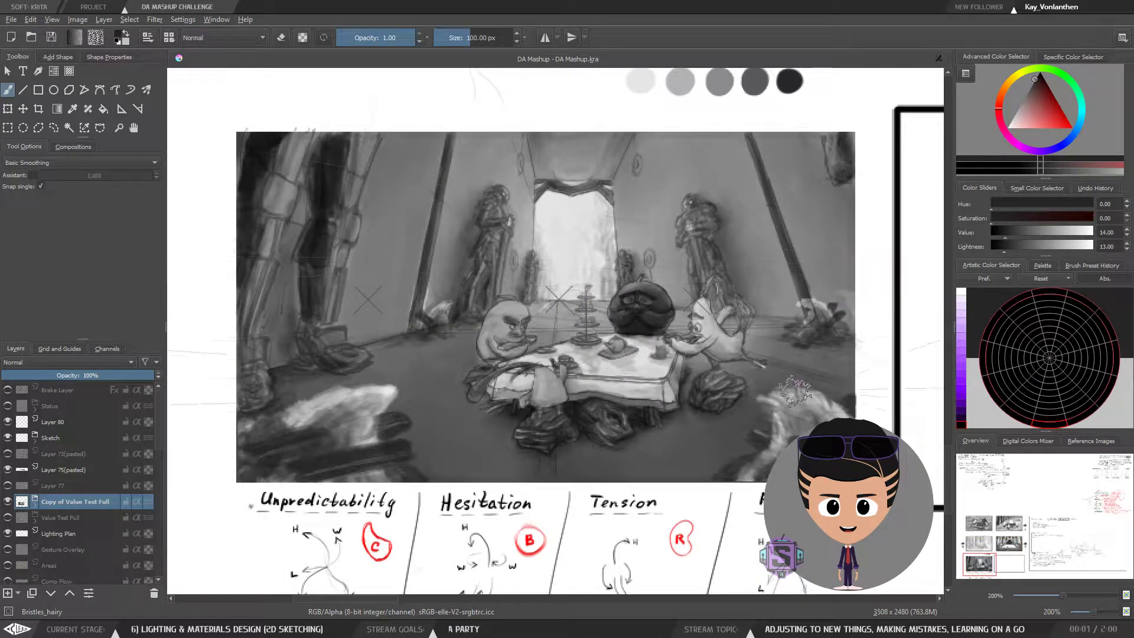
{"action": "scroll", "coordinate": [790, 402], "scroll_direction": "down", "scroll_amount": 1}
{"action": "left_click_drag", "start_coordinate": [849, 443], "coordinate": [691, 433]}
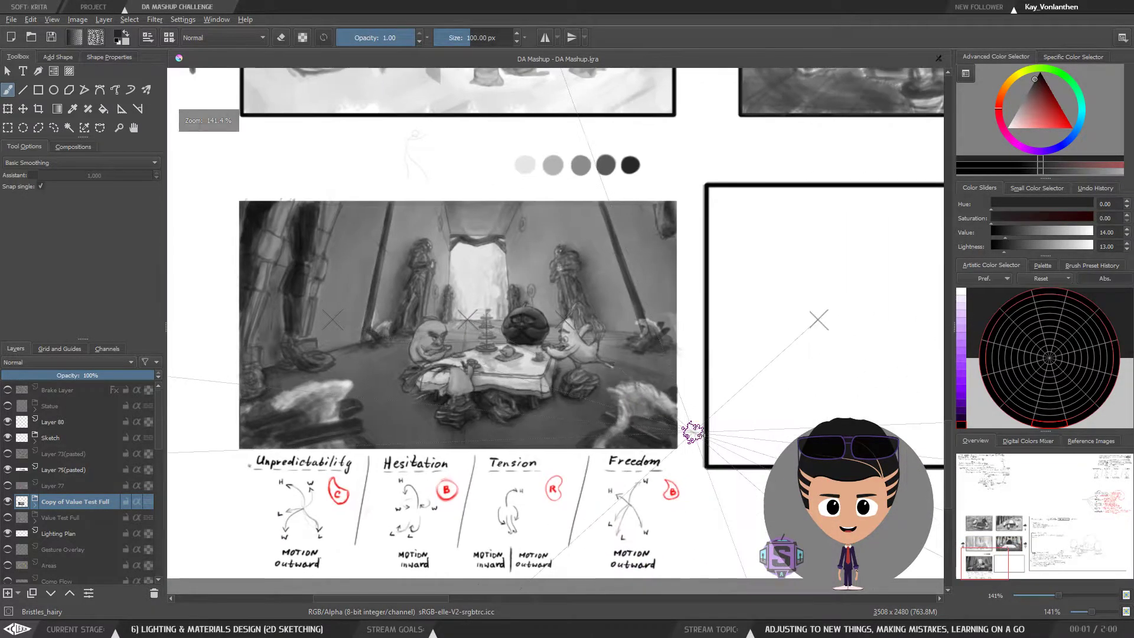
{"action": "scroll", "coordinate": [691, 433], "scroll_direction": "down", "scroll_amount": 1}
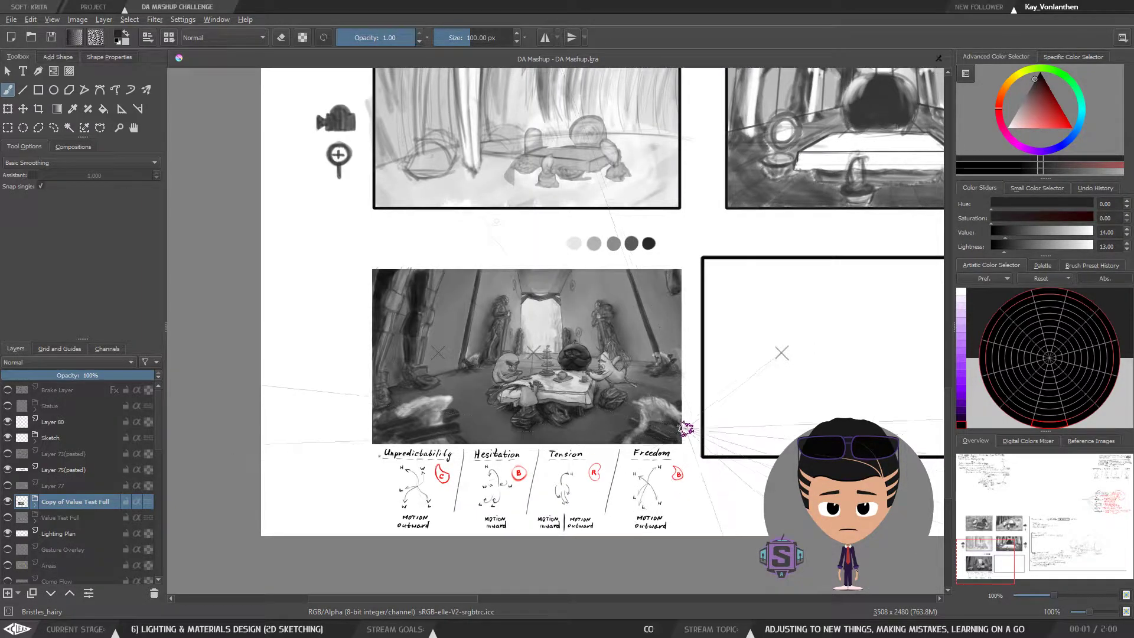
{"action": "left_click_drag", "start_coordinate": [711, 405], "coordinate": [641, 387]}
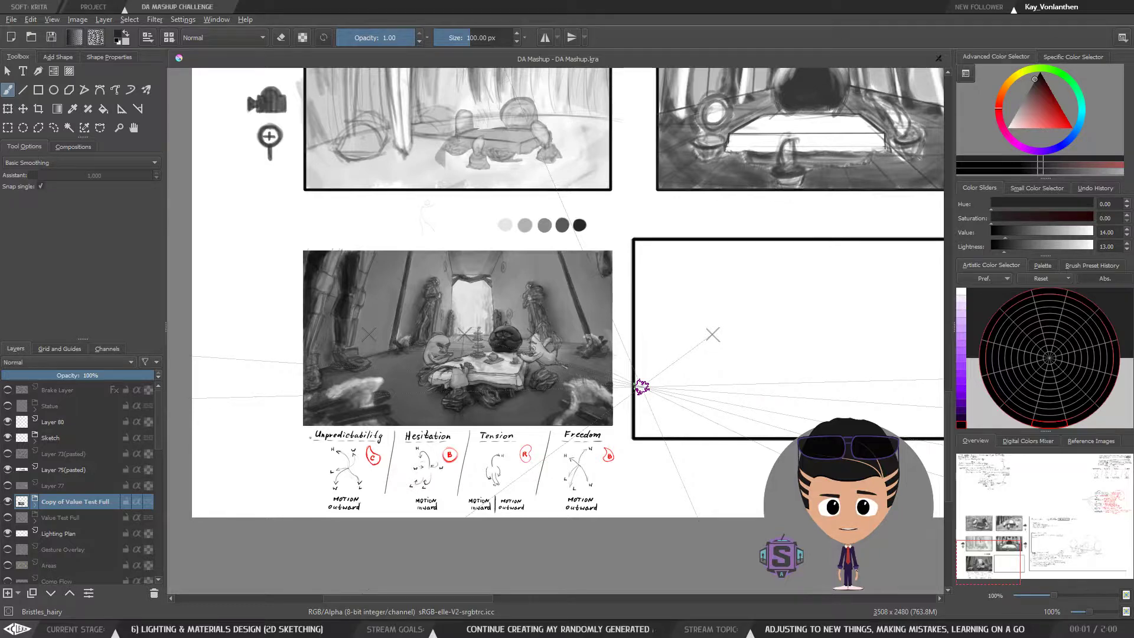
{"action": "scroll", "coordinate": [641, 386], "scroll_direction": "down", "scroll_amount": 1}
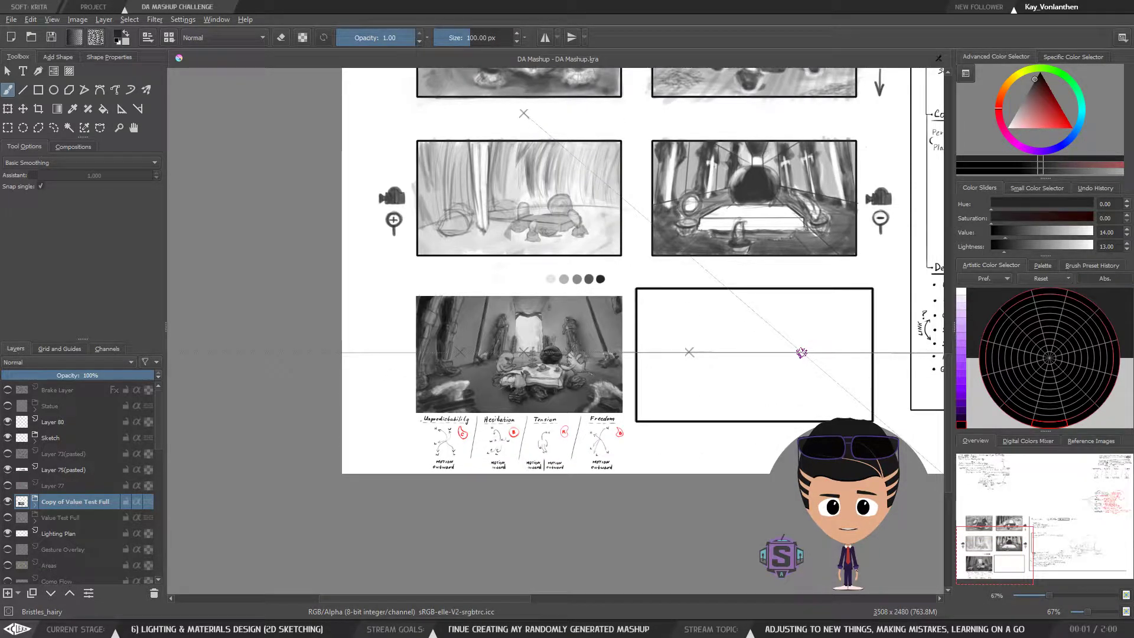
{"action": "left_click_drag", "start_coordinate": [858, 311], "coordinate": [752, 341]}
{"action": "left_click_drag", "start_coordinate": [537, 425], "coordinate": [589, 399]}
{"action": "scroll", "coordinate": [490, 405], "scroll_direction": "up", "scroll_amount": 1}
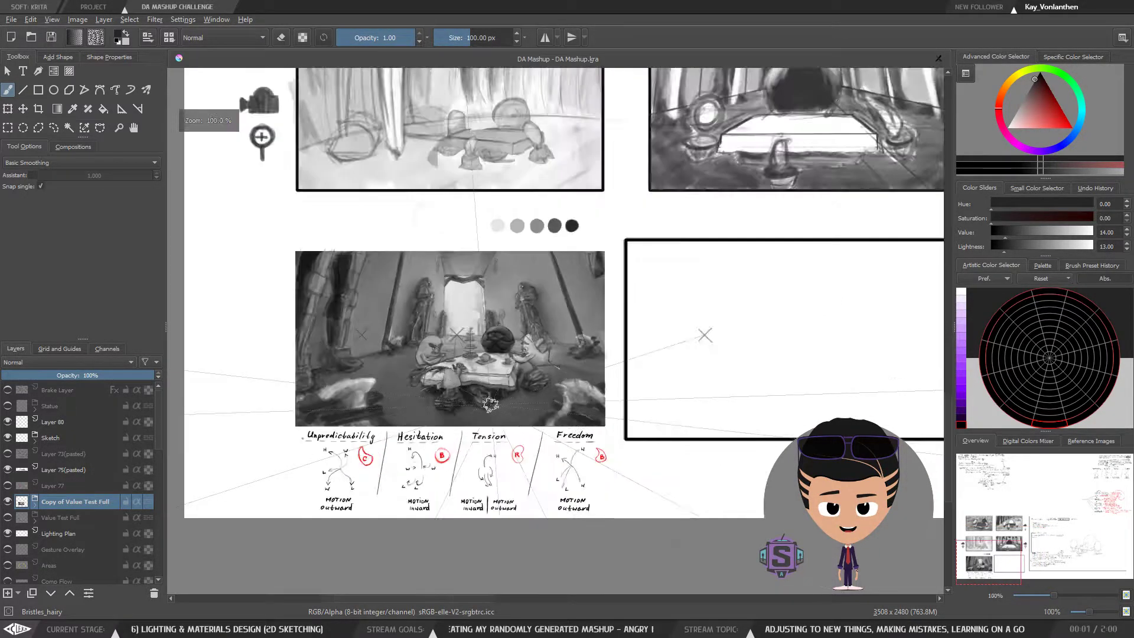
{"action": "scroll", "coordinate": [490, 405], "scroll_direction": "up", "scroll_amount": 1}
{"action": "left_click_drag", "start_coordinate": [490, 404], "coordinate": [530, 426]}
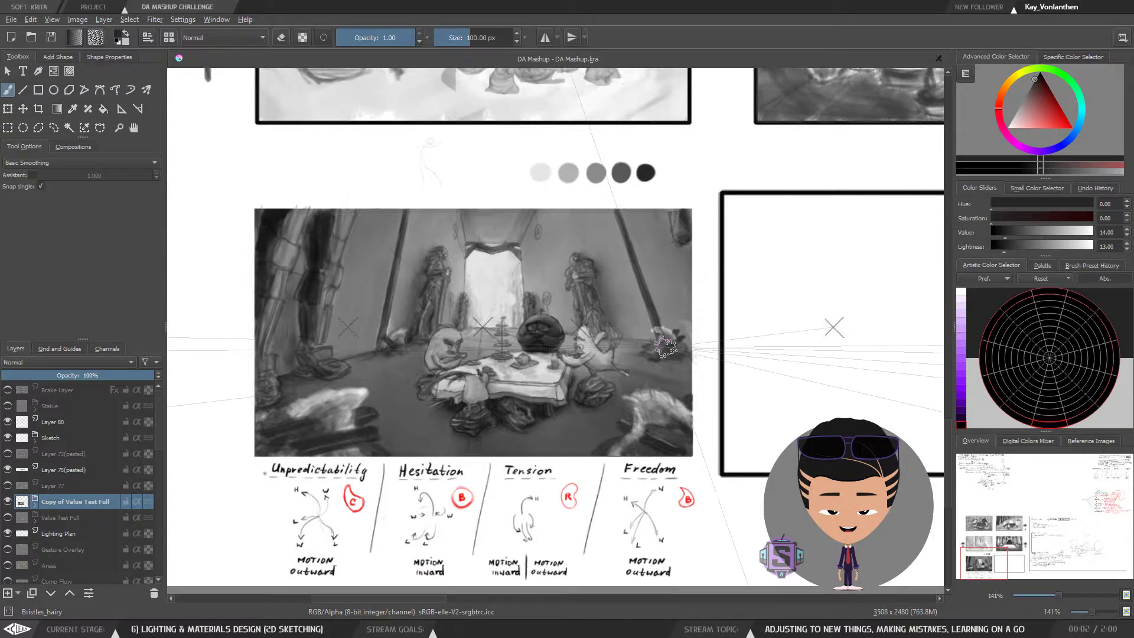
{"action": "key", "text": "1"}
{"action": "left_click_drag", "start_coordinate": [733, 355], "coordinate": [670, 373]}
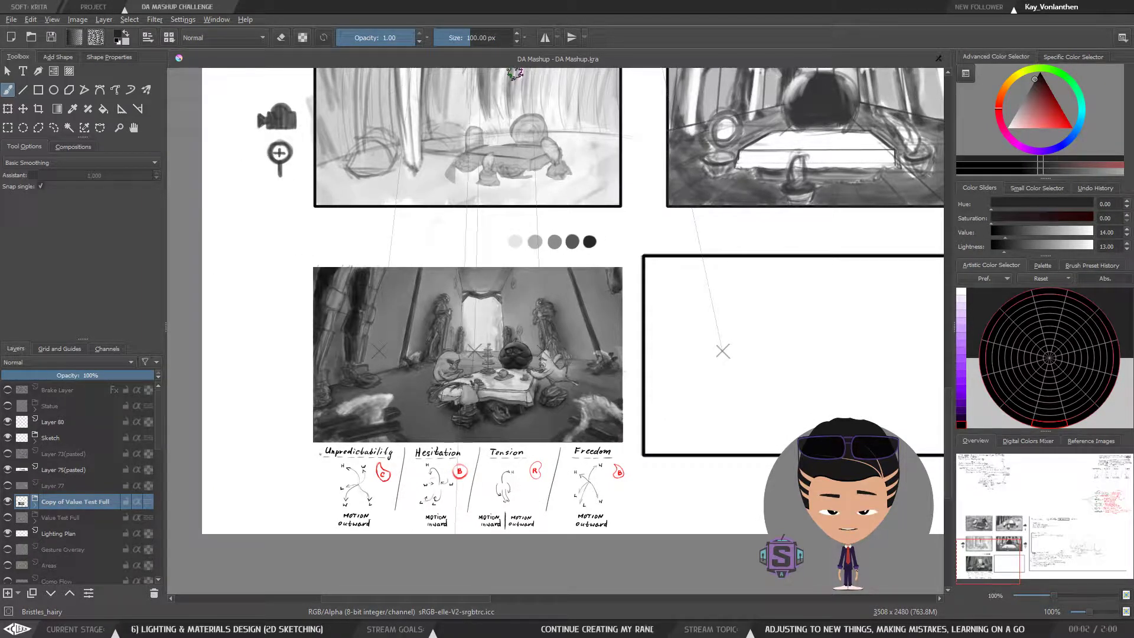
{"action": "mouse_move", "coordinate": [654, 447]}
{"action": "left_mouse_down"}
{"action": "mouse_move", "coordinate": [614, 458]}
{"action": "mouse_move", "coordinate": [626, 470]}
{"action": "left_mouse_up"}
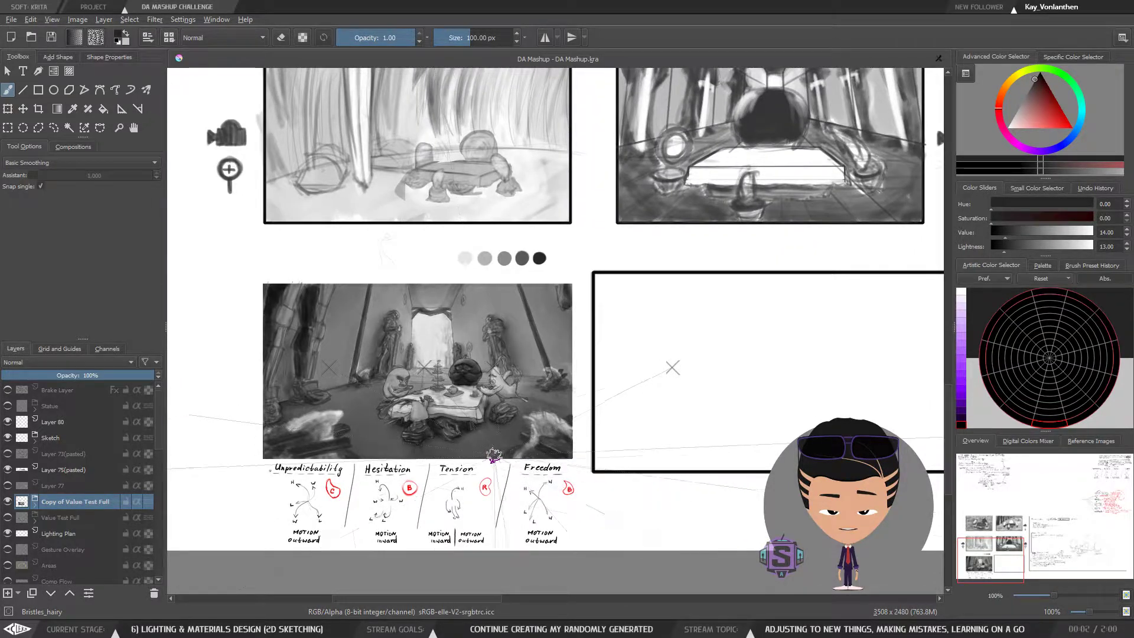
Check what the Copy of Value Test Full and Value Test Full groups contain and set the Move tool to move the whole group
{"action": "left_click", "coordinate": [7, 502]}
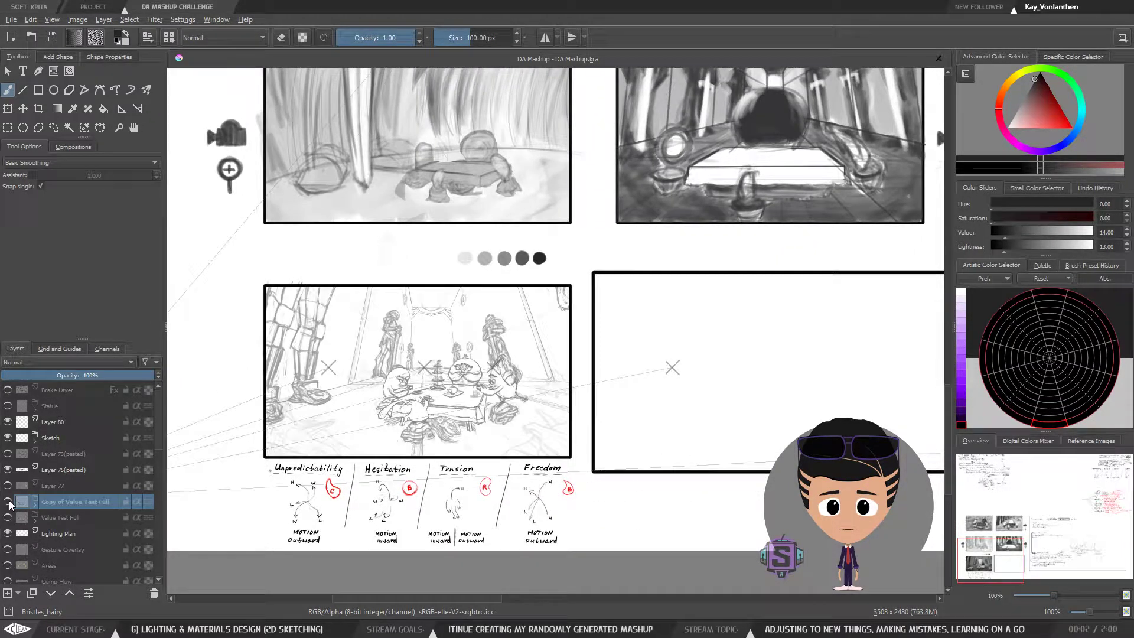
{"action": "left_click", "coordinate": [8, 501]}
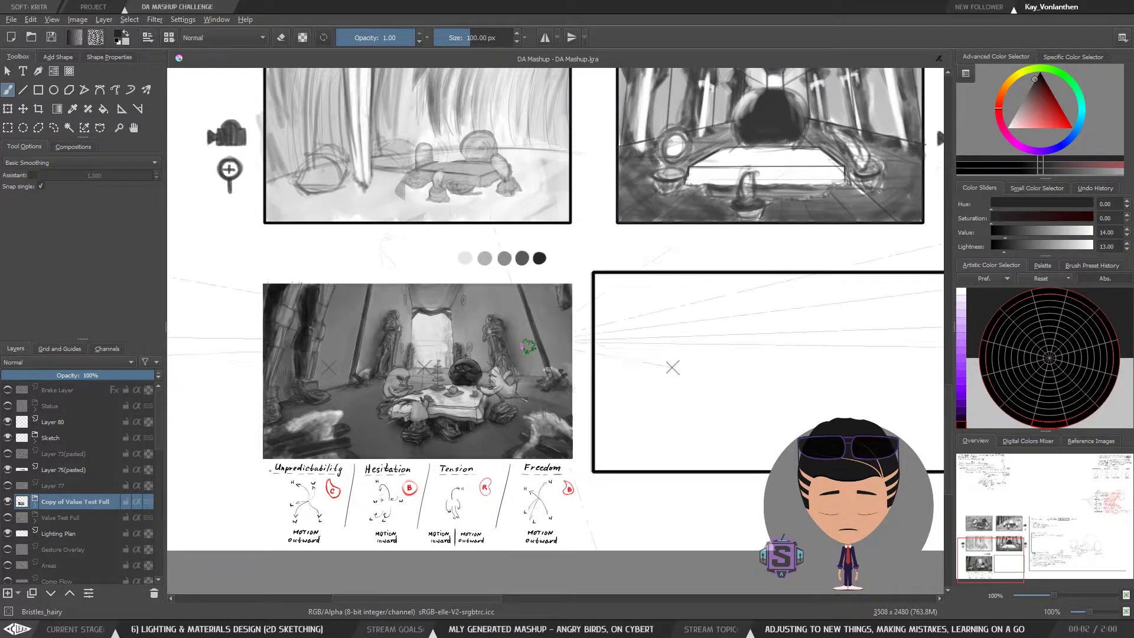
{"action": "key", "text": "t"}
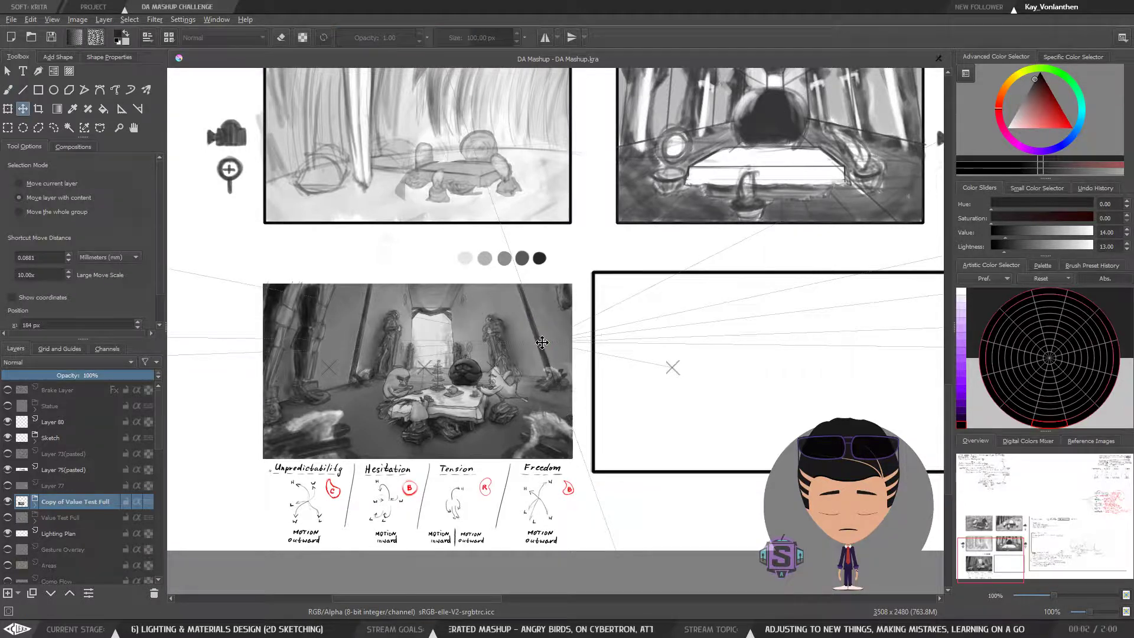
{"action": "left_click", "coordinate": [20, 212]}
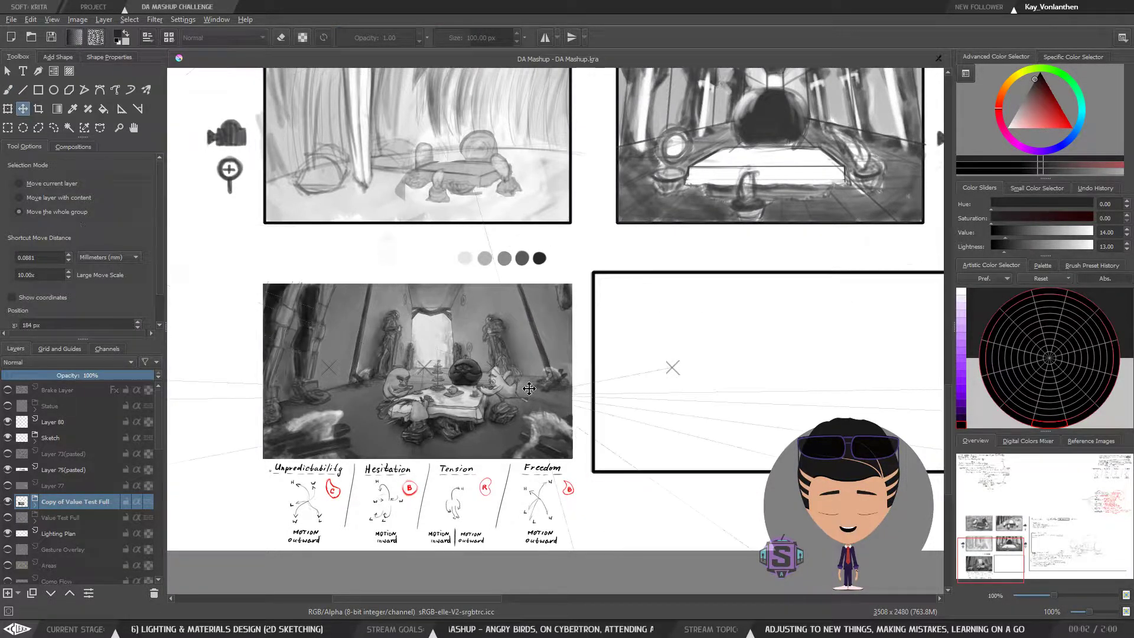
{"action": "left_click", "coordinate": [7, 501]}
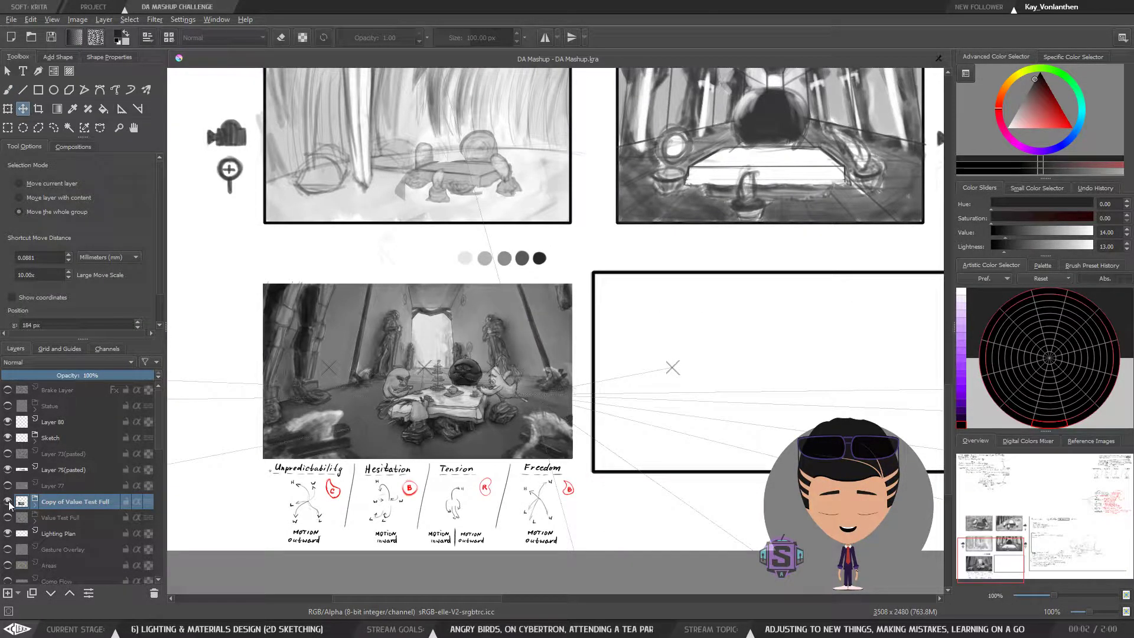
{"action": "left_click", "coordinate": [7, 518]}
{"action": "left_click", "coordinate": [7, 518]}
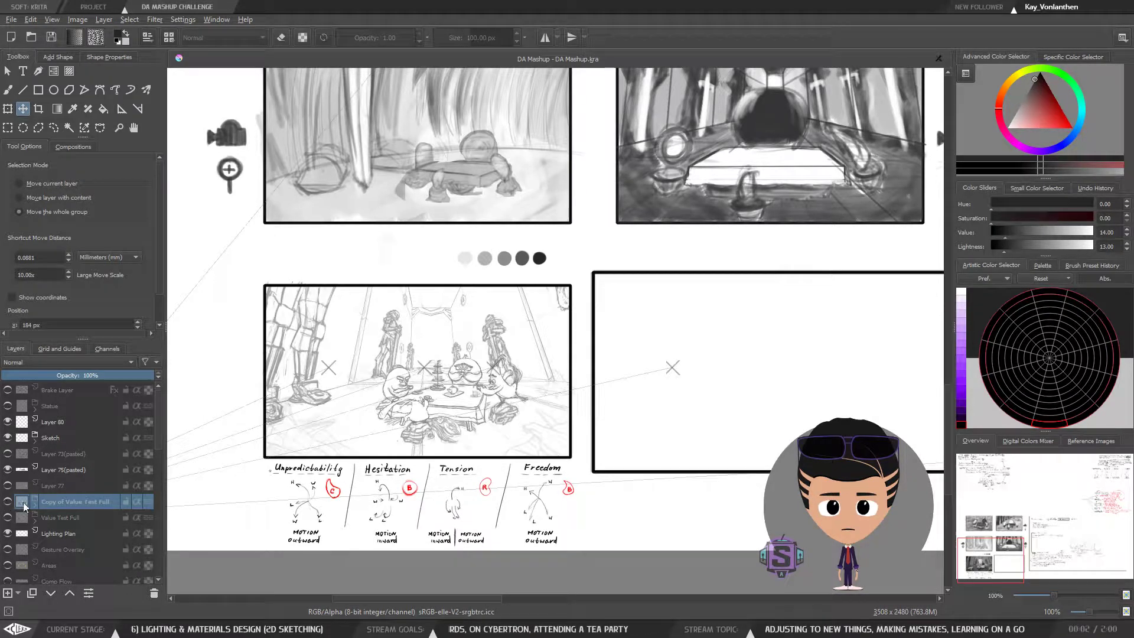
{"action": "left_click", "coordinate": [7, 502]}
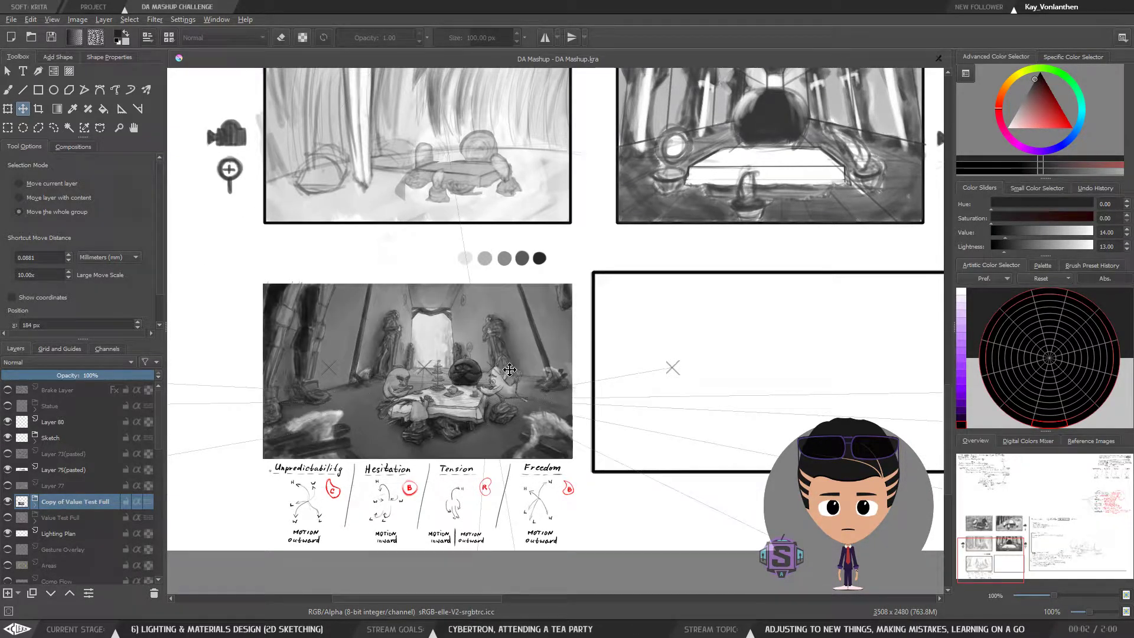
Move the Copy of Value Test Full painting from the tea party sketch into the empty frame beside it
{"action": "left_click_drag", "start_coordinate": [536, 373], "coordinate": [650, 383]}
{"action": "left_click_drag", "start_coordinate": [539, 333], "coordinate": [659, 363]}
{"action": "key", "text": "ctrl+z"}
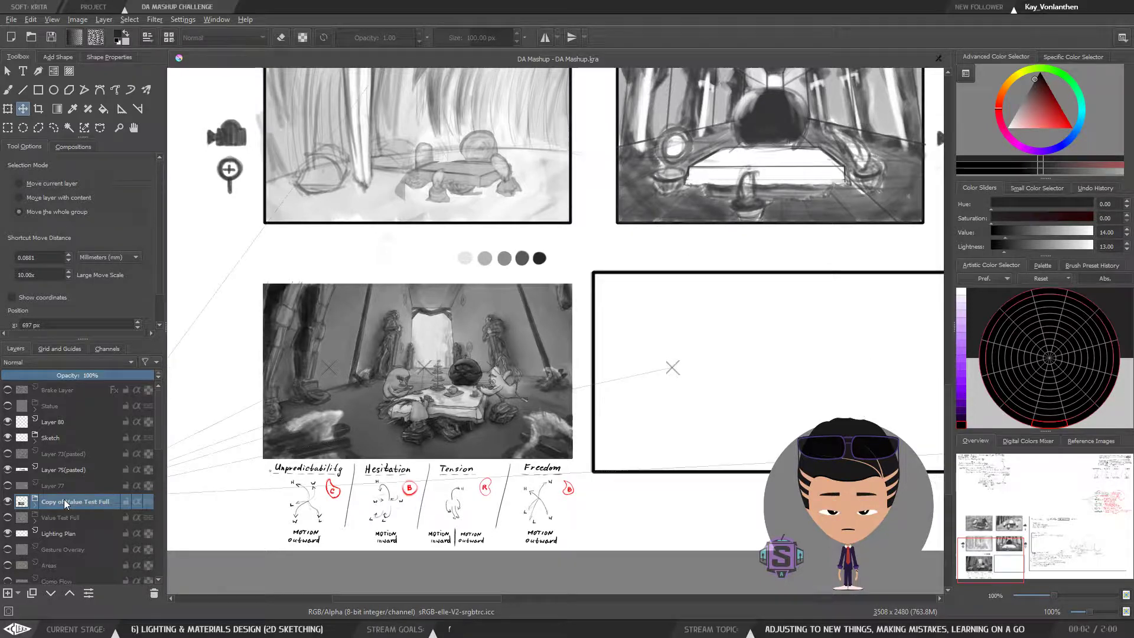
{"action": "mouse_move", "coordinate": [559, 328]}
{"action": "left_mouse_down"}
{"action": "mouse_move", "coordinate": [759, 337]}
{"action": "mouse_move", "coordinate": [912, 364]}
{"action": "mouse_move", "coordinate": [898, 365]}
{"action": "left_mouse_up"}
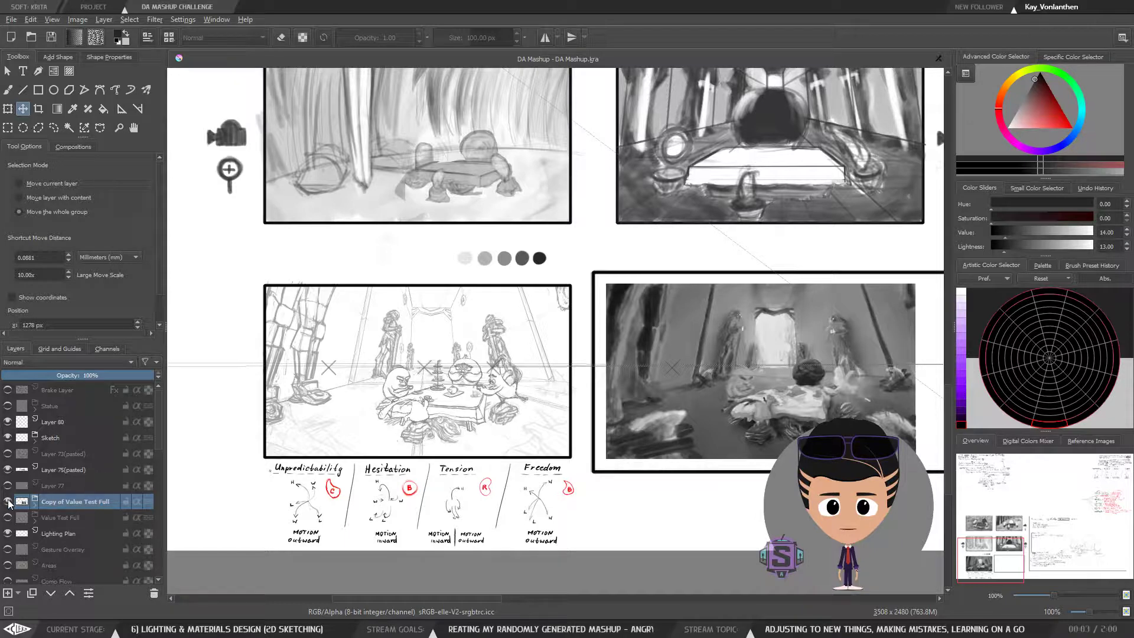
Compare the moved copy with the original Value Test Full by toggling their visibility, leaving the original hidden and the copy selected
{"action": "left_click", "coordinate": [8, 502]}
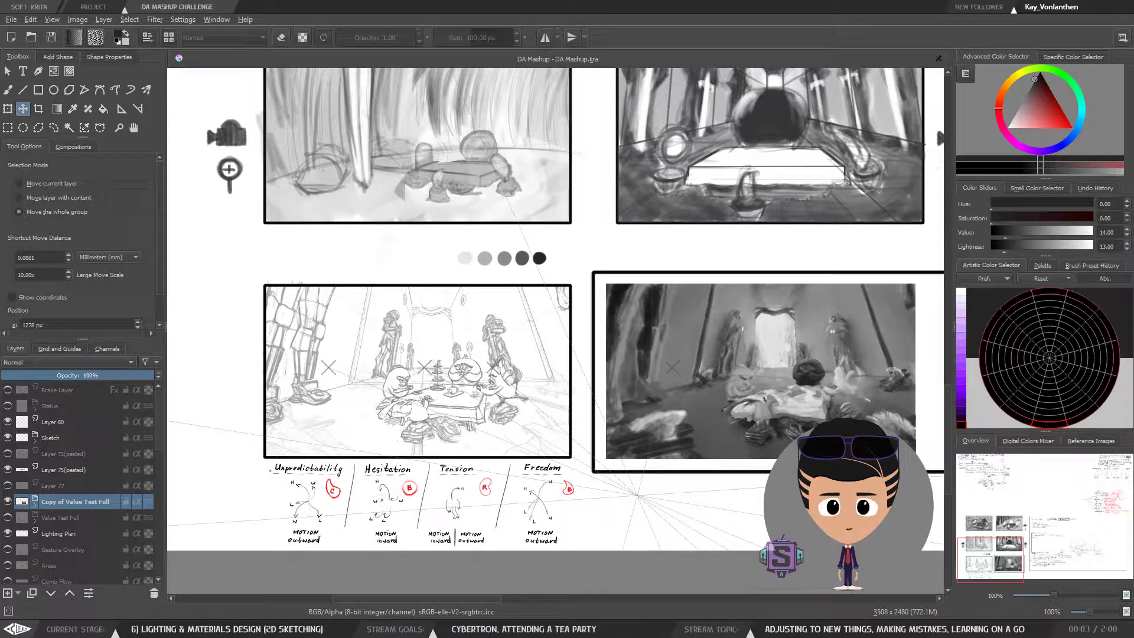
{"action": "left_click", "coordinate": [8, 501]}
{"action": "left_click", "coordinate": [7, 502]}
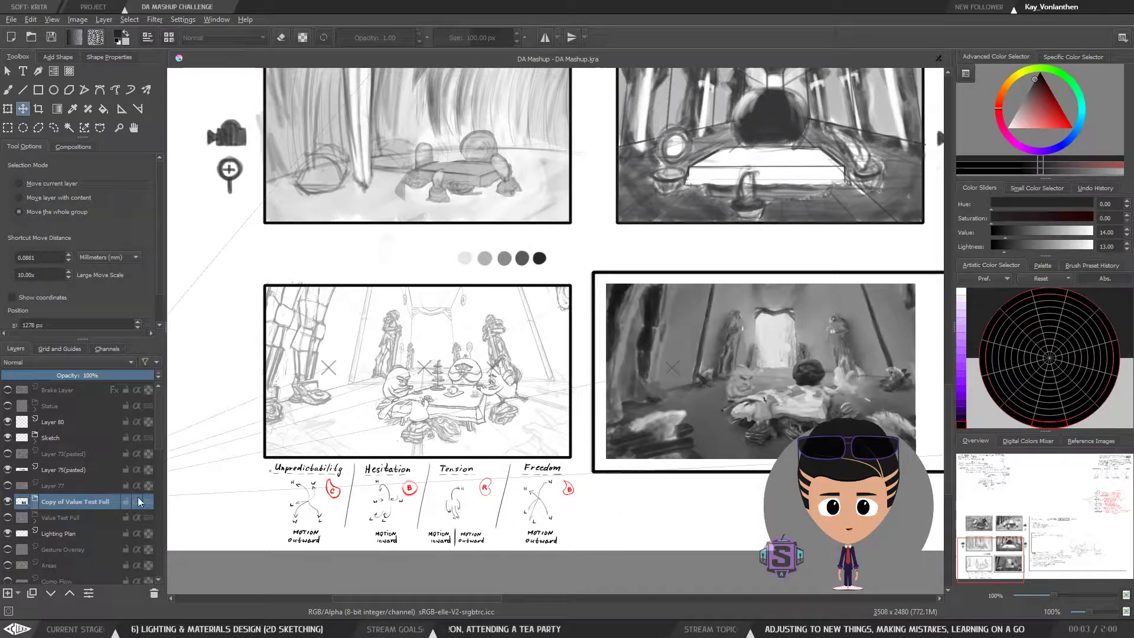
{"action": "left_click", "coordinate": [50, 518]}
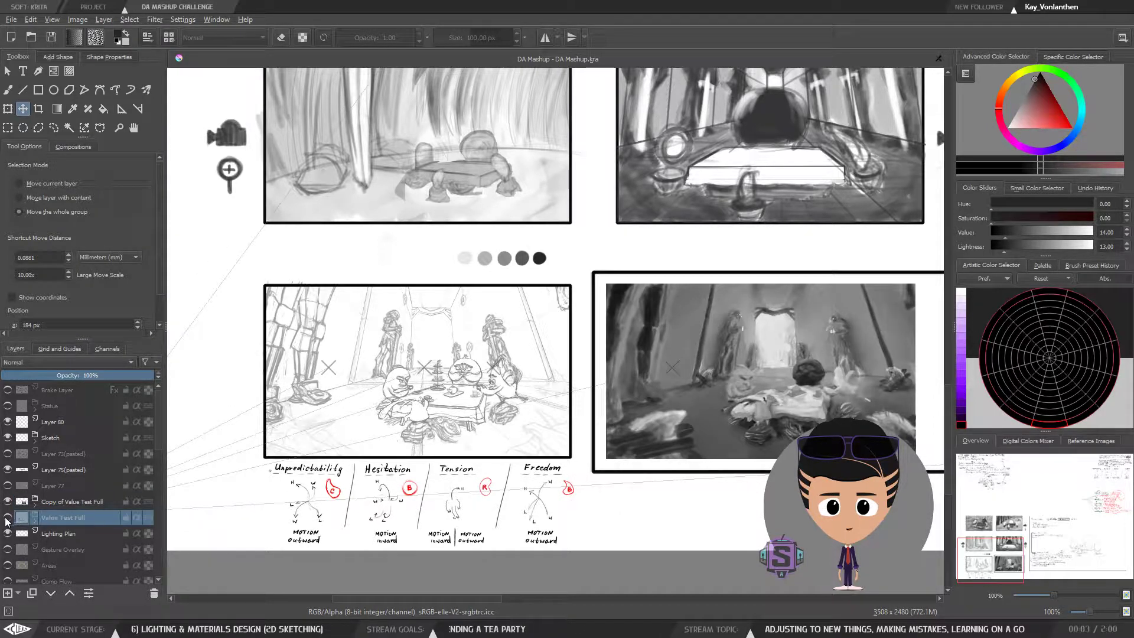
{"action": "left_click", "coordinate": [7, 517]}
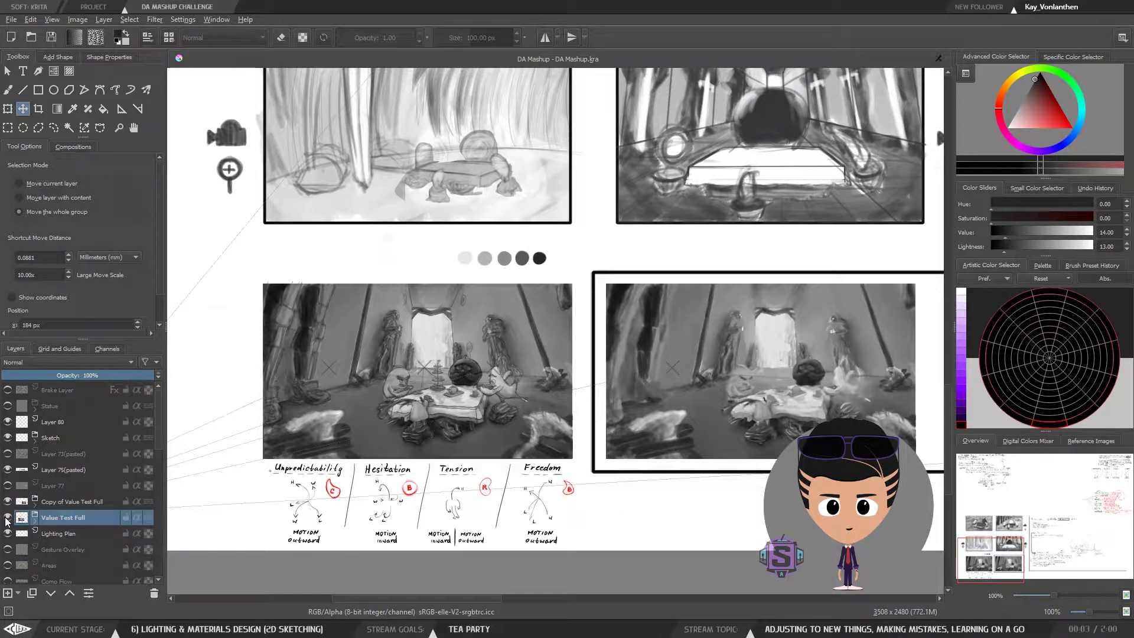
{"action": "left_click", "coordinate": [7, 518]}
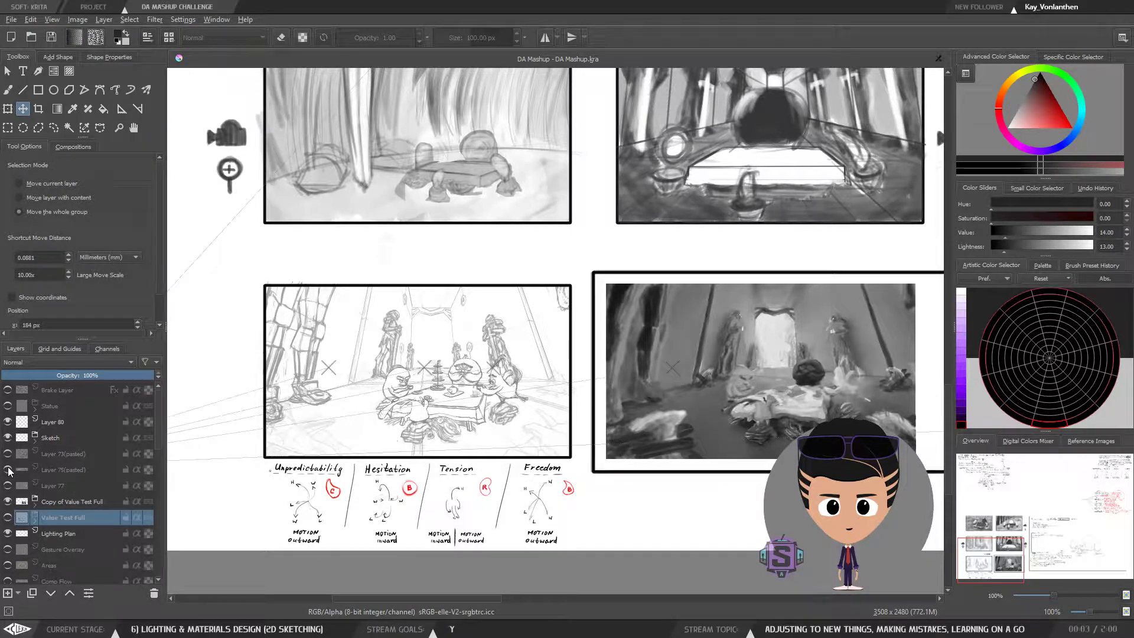
{"action": "left_click", "coordinate": [70, 499]}
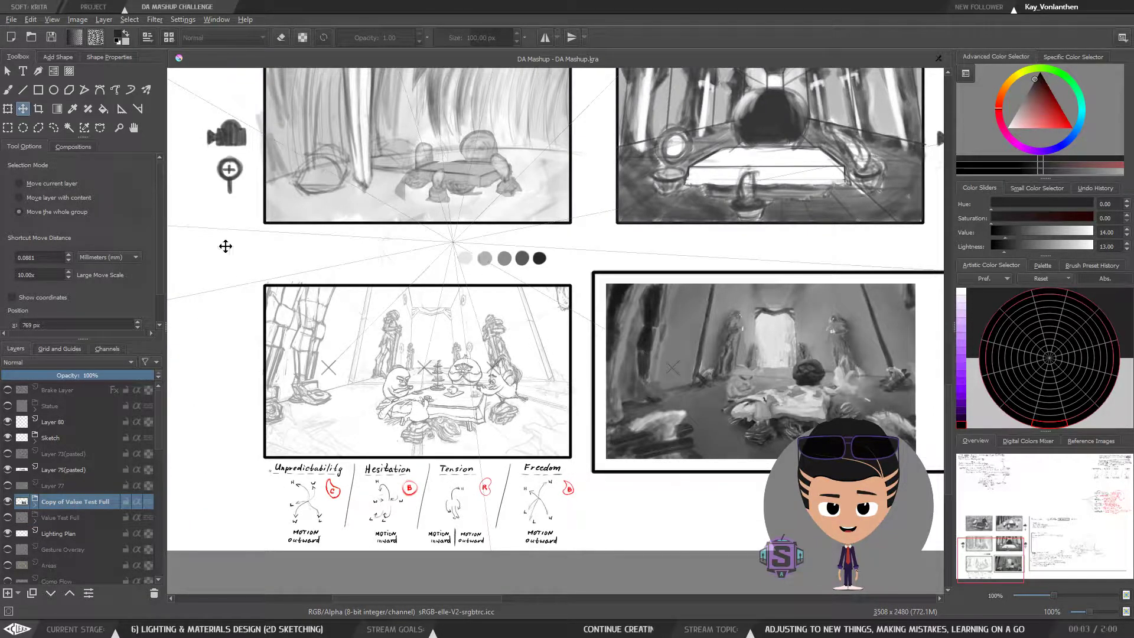
Hide the painting assistants and their preview lines on the canvas
{"action": "left_click", "coordinate": [30, 19]}
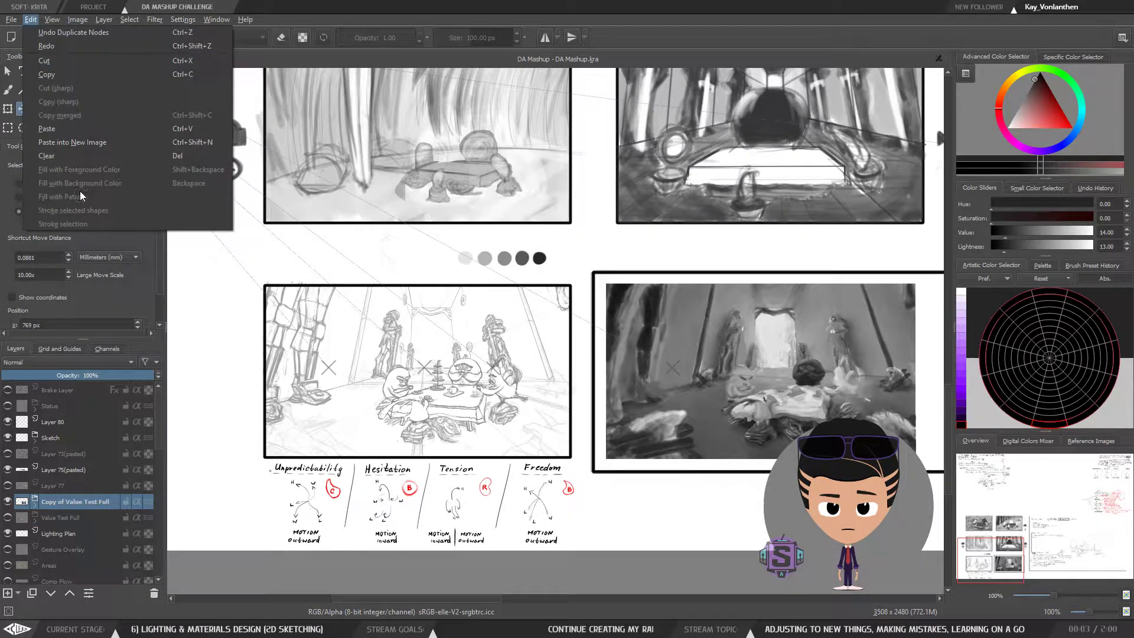
{"action": "mouse_move", "coordinate": [52, 21]}
{"action": "left_click", "coordinate": [77, 230]}
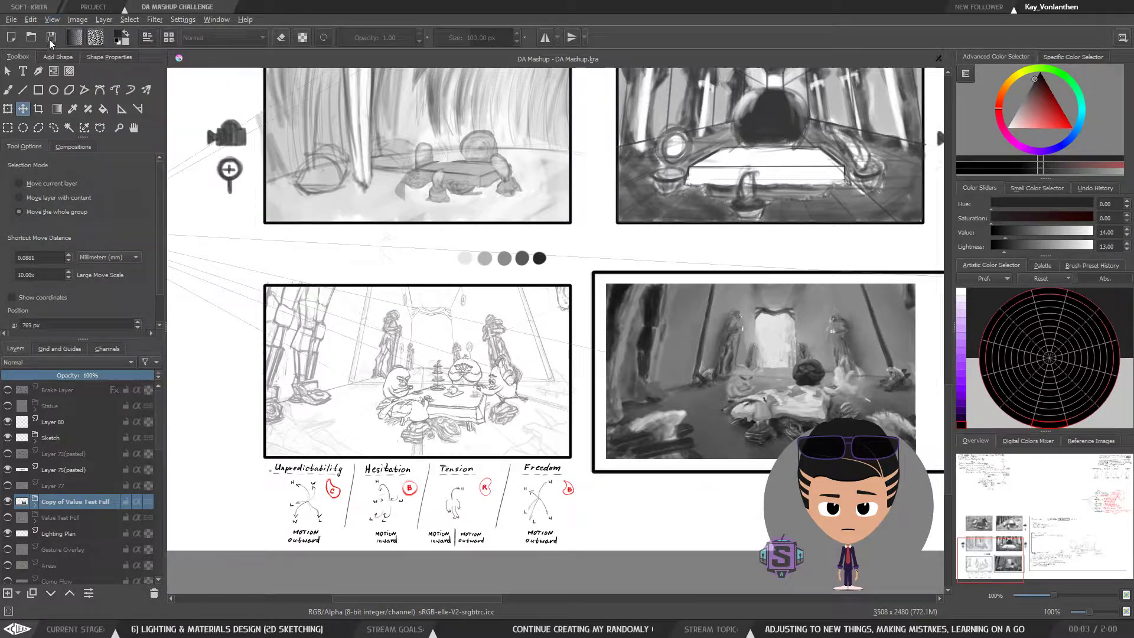
{"action": "left_click", "coordinate": [52, 20]}
{"action": "left_click", "coordinate": [93, 239]}
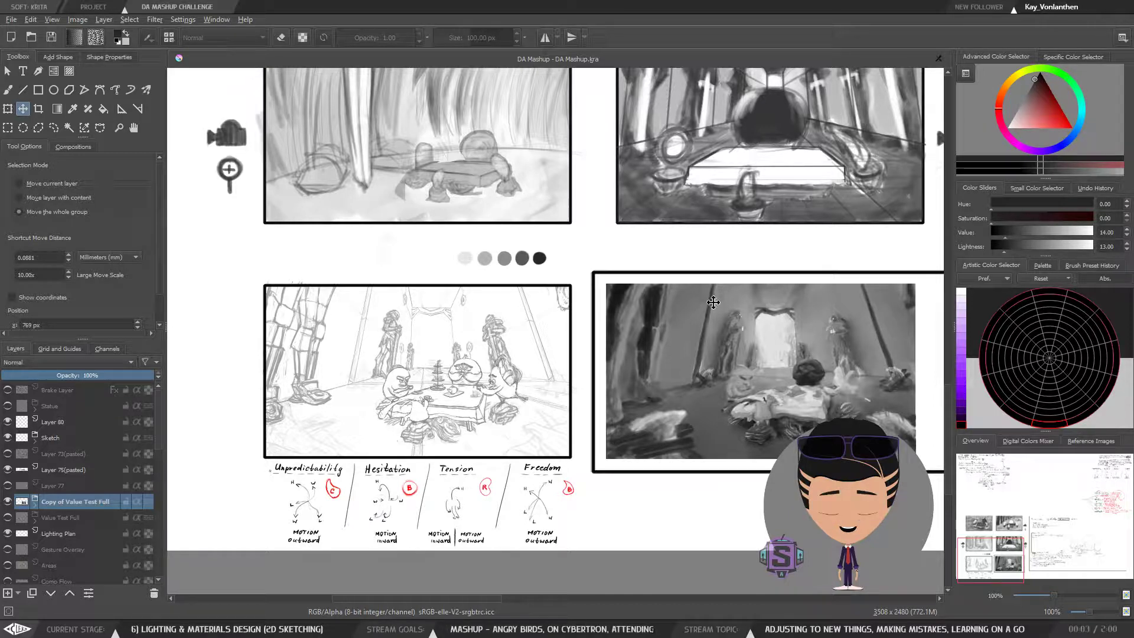
Switch to the freehand brush and add a new paint layer directly above Lighting Plan
{"action": "key", "text": "b"}
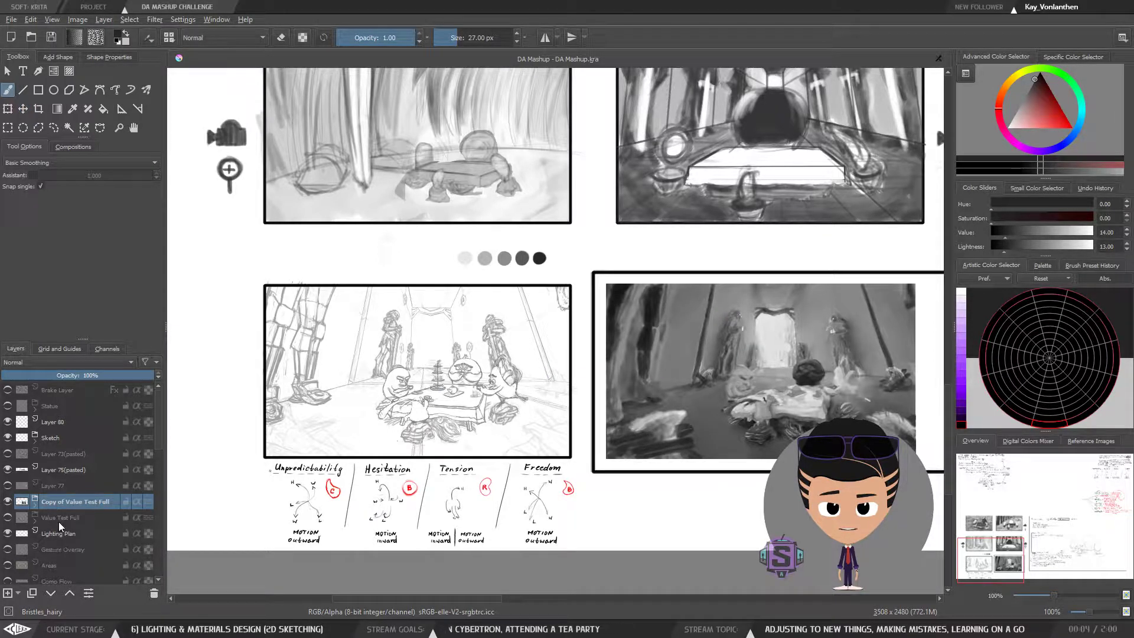
{"action": "left_click", "coordinate": [42, 533]}
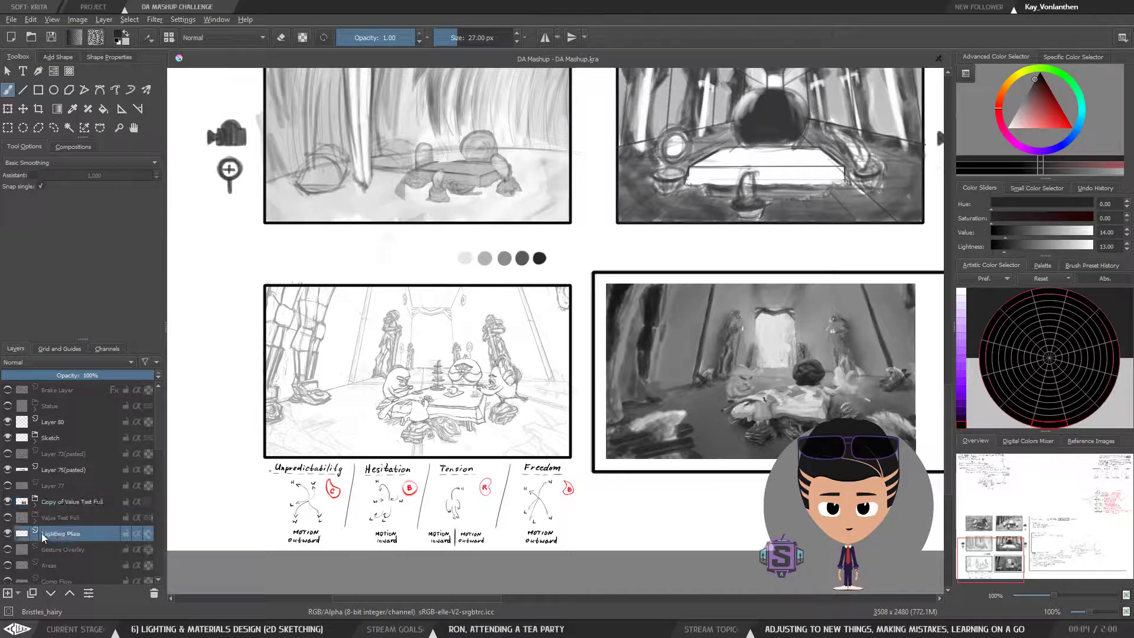
{"action": "left_click", "coordinate": [7, 593]}
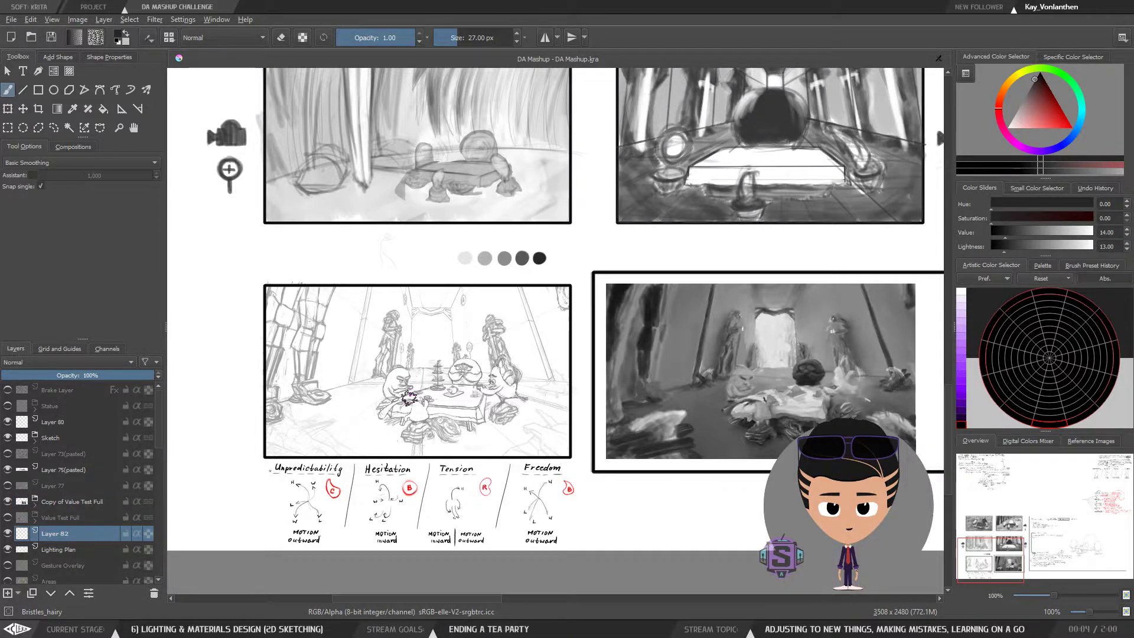
Choose the Ink_gpen_10 brush preset for working on the new layer
{"action": "key", "text": "ctrl+plus"}
{"action": "key", "text": "ctrl+plus"}
{"action": "key", "text": "ctrl+minus"}
{"action": "key", "text": "ctrl+minus"}
{"action": "left_click_drag", "start_coordinate": [451, 364], "coordinate": [512, 359]}
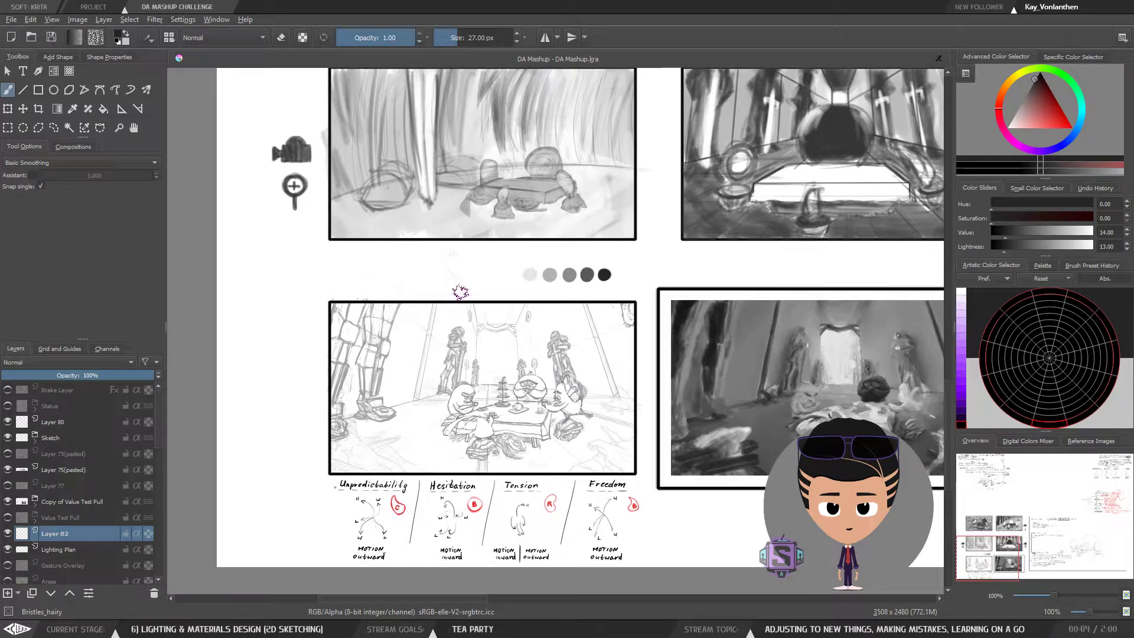
{"action": "right_click", "coordinate": [450, 286]}
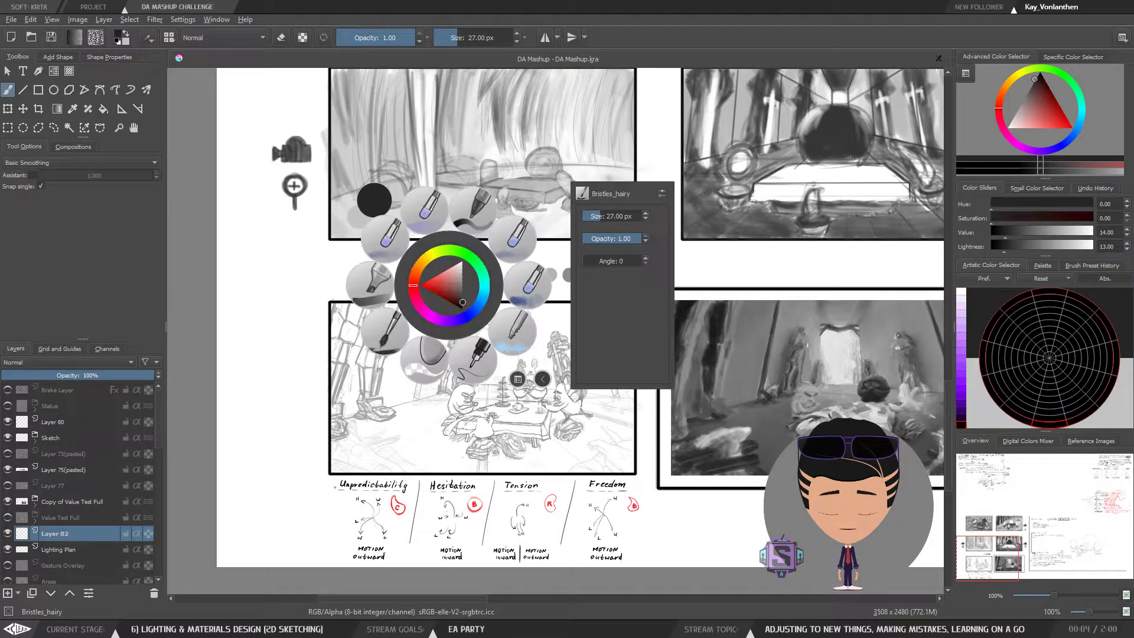
{"action": "left_click", "coordinate": [480, 362]}
Try out the pen brush on the new layer over the tea party sketch and undo the test strokes
{"action": "mouse_move", "coordinate": [494, 348]}
{"action": "left_mouse_down"}
{"action": "mouse_move", "coordinate": [513, 316]}
{"action": "mouse_move", "coordinate": [569, 328]}
{"action": "mouse_move", "coordinate": [495, 344]}
{"action": "mouse_move", "coordinate": [501, 335]}
{"action": "mouse_move", "coordinate": [532, 351]}
{"action": "mouse_move", "coordinate": [499, 346]}
{"action": "mouse_move", "coordinate": [506, 364]}
{"action": "mouse_move", "coordinate": [490, 328]}
{"action": "mouse_move", "coordinate": [496, 349]}
{"action": "mouse_move", "coordinate": [544, 365]}
{"action": "left_mouse_up"}
{"action": "key", "text": "ctrl+plus"}
{"action": "key", "text": "ctrl+plus"}
{"action": "key", "text": "ctrl+z"}
{"action": "key", "text": "ctrl+z"}
{"action": "key", "text": "ctrl+z"}
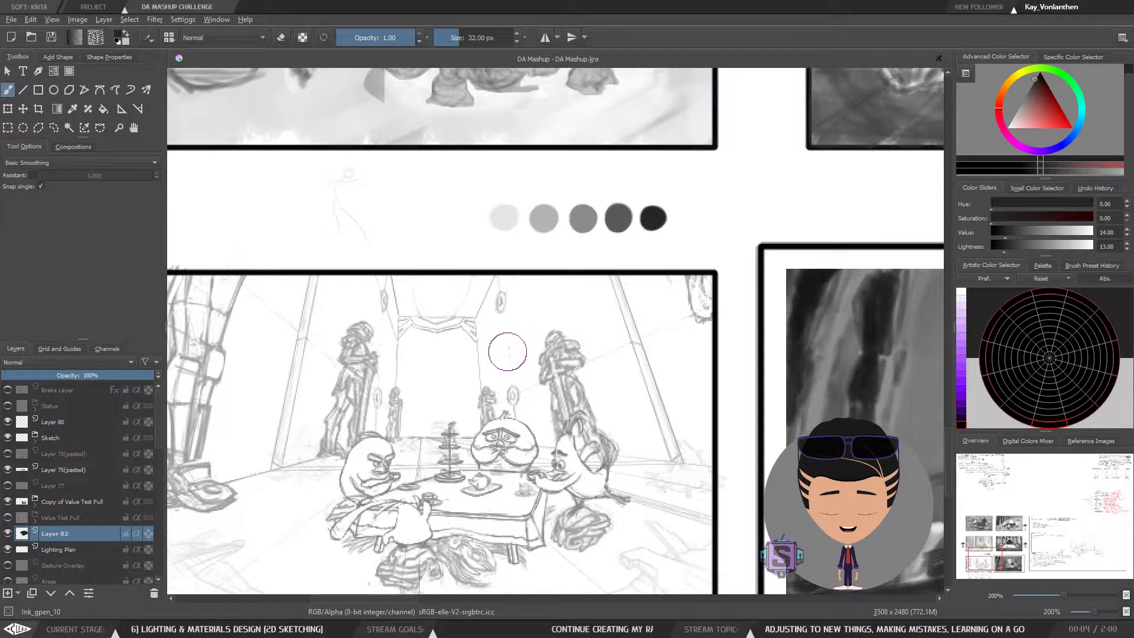
{"action": "key", "text": "ctrl+minus"}
{"action": "key", "text": "ctrl+minus"}
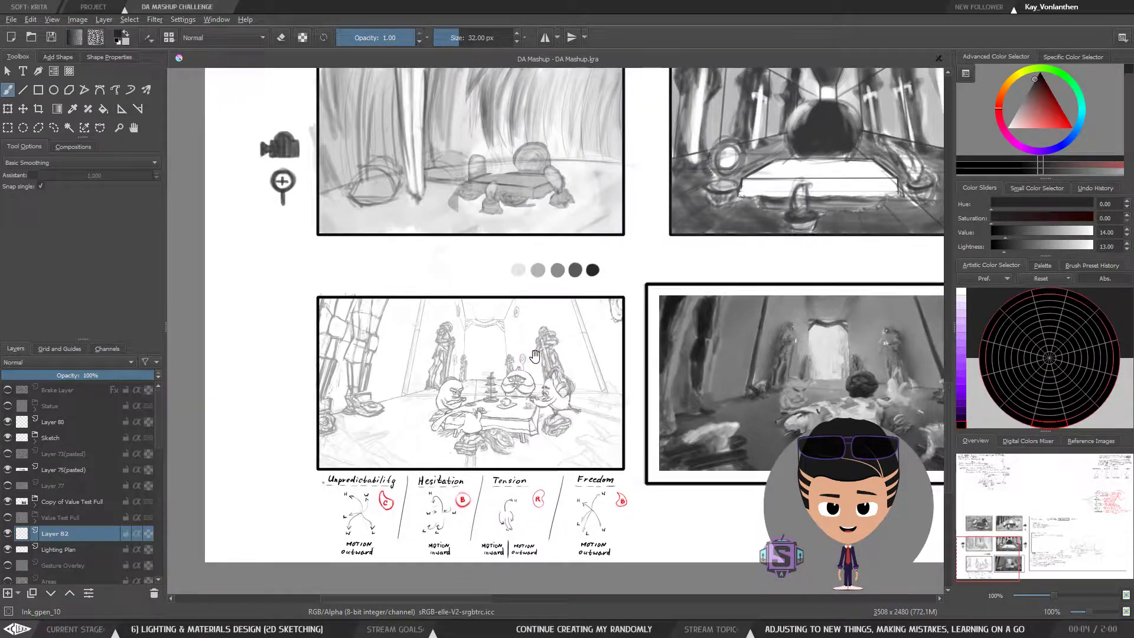
Sample the lightest and darkest circles of the value swatch row above the tea party line sketch
{"action": "mouse_move", "coordinate": [523, 308]}
{"action": "left_mouse_down"}
{"action": "mouse_move", "coordinate": [476, 297]}
{"action": "mouse_move", "coordinate": [492, 286]}
{"action": "left_mouse_up"}
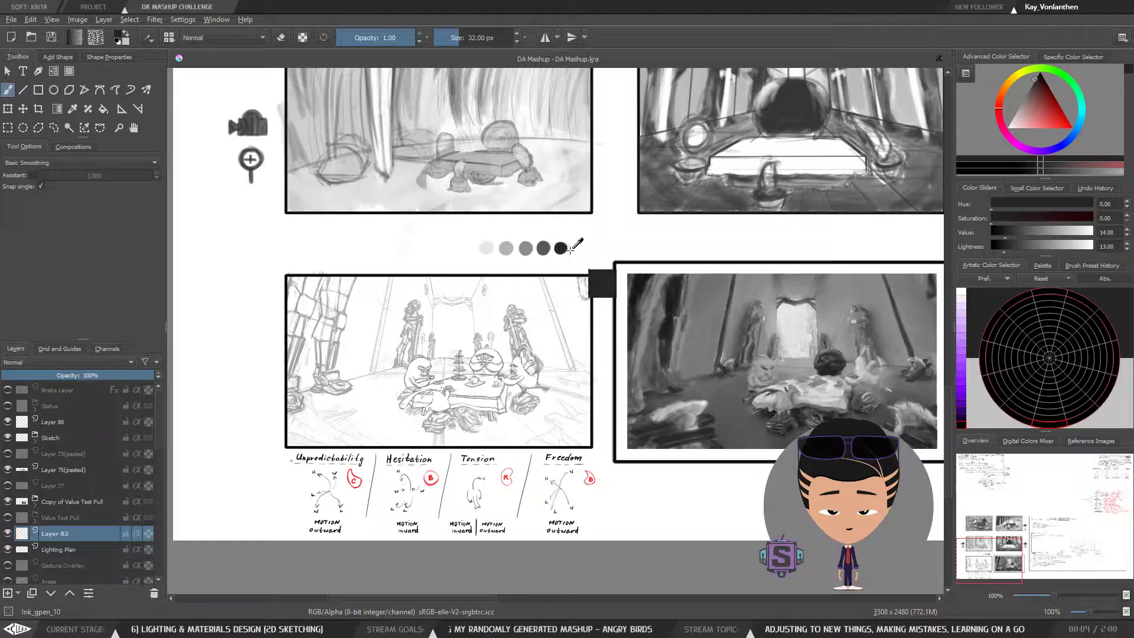
{"action": "left_click", "coordinate": [485, 247], "text": "ctrl"}
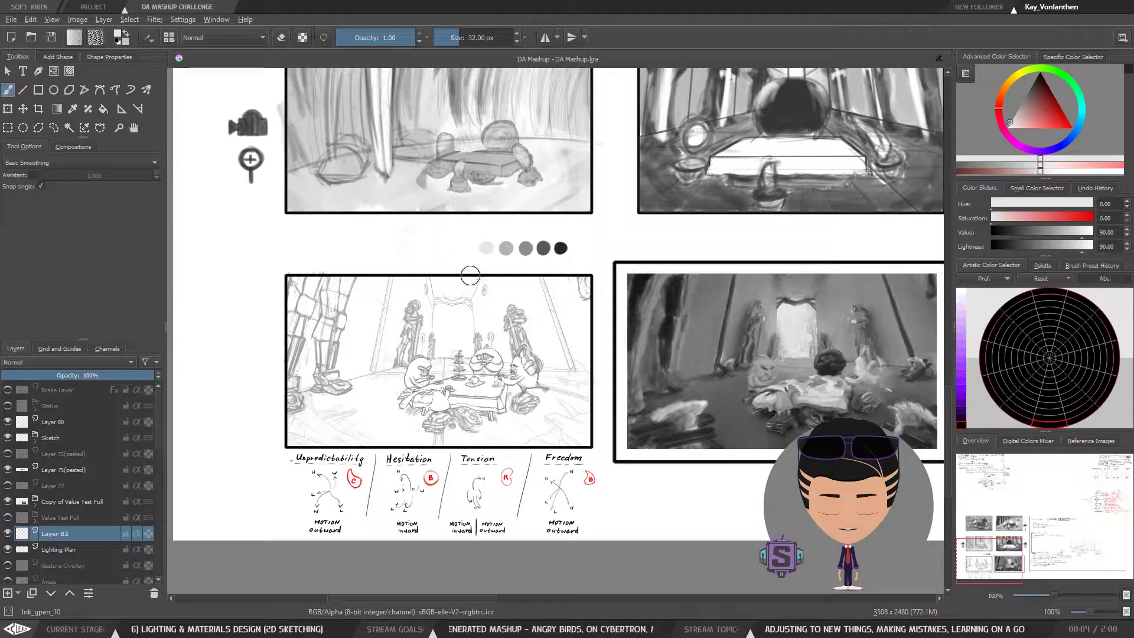
{"action": "left_click_drag", "start_coordinate": [524, 277], "coordinate": [493, 308]}
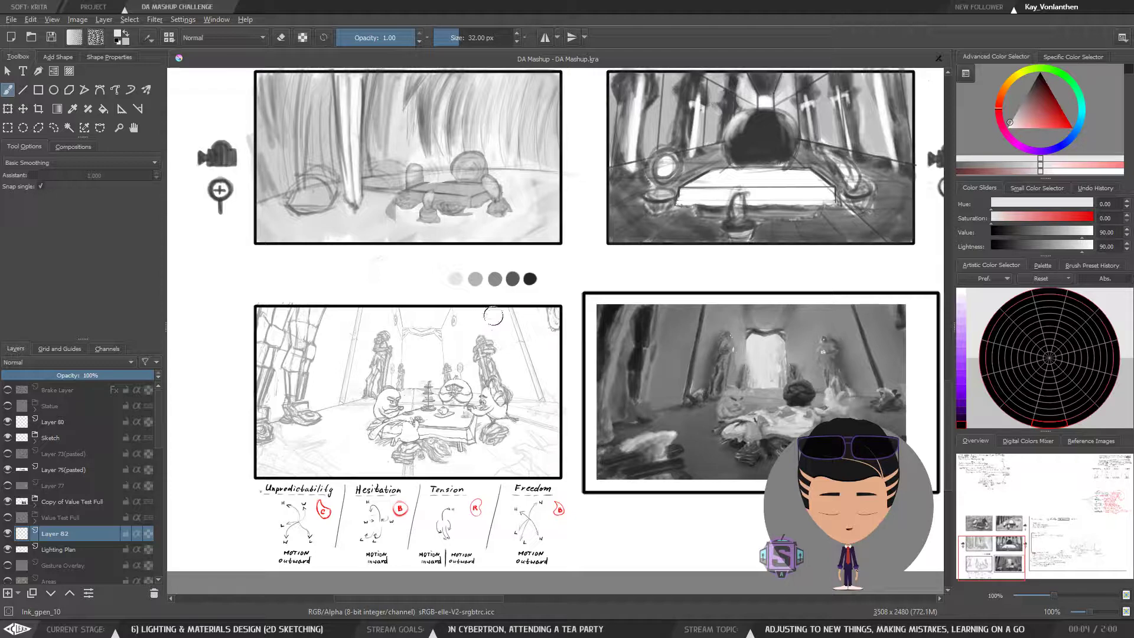
{"action": "left_click", "coordinate": [530, 277], "text": "ctrl"}
{"action": "scroll", "coordinate": [555, 331], "scroll_direction": "up", "scroll_amount": 2}
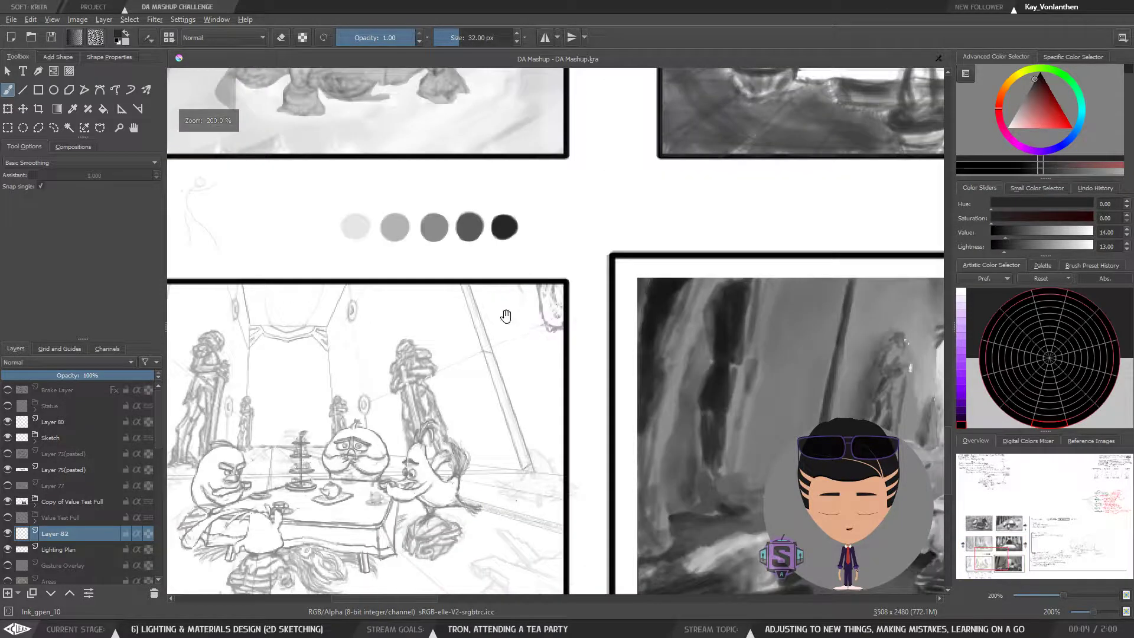
{"action": "left_click_drag", "start_coordinate": [506, 316], "coordinate": [510, 336]}
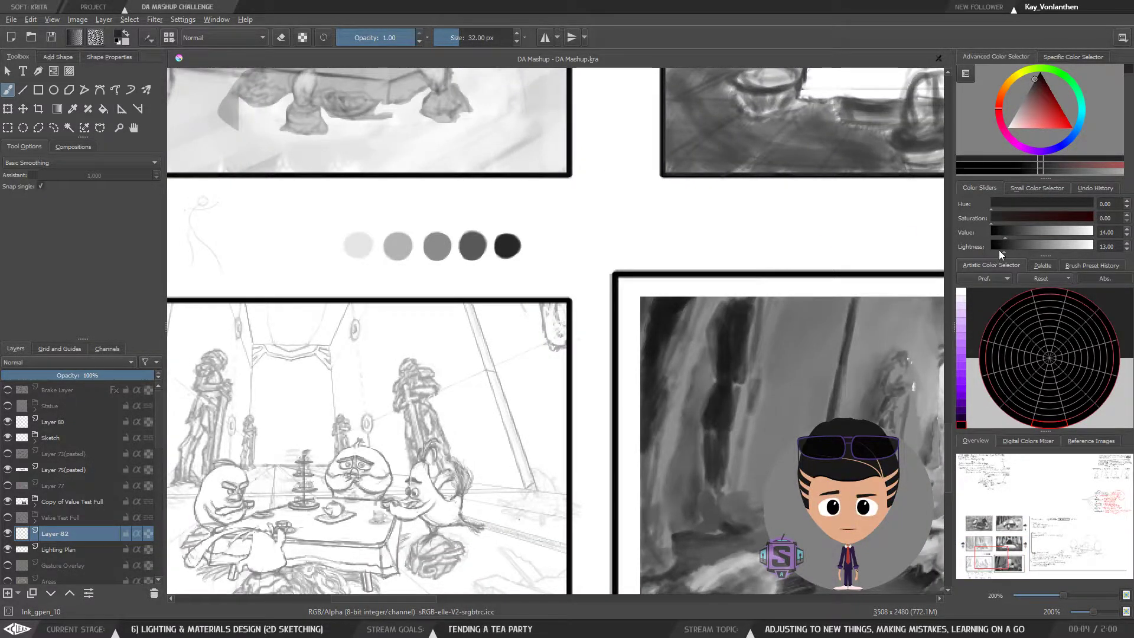
Try several dark greys for the brush and settle on a near-black with Value 4 and Lightness 5
{"action": "left_click_drag", "start_coordinate": [1000, 254], "coordinate": [998, 252]}
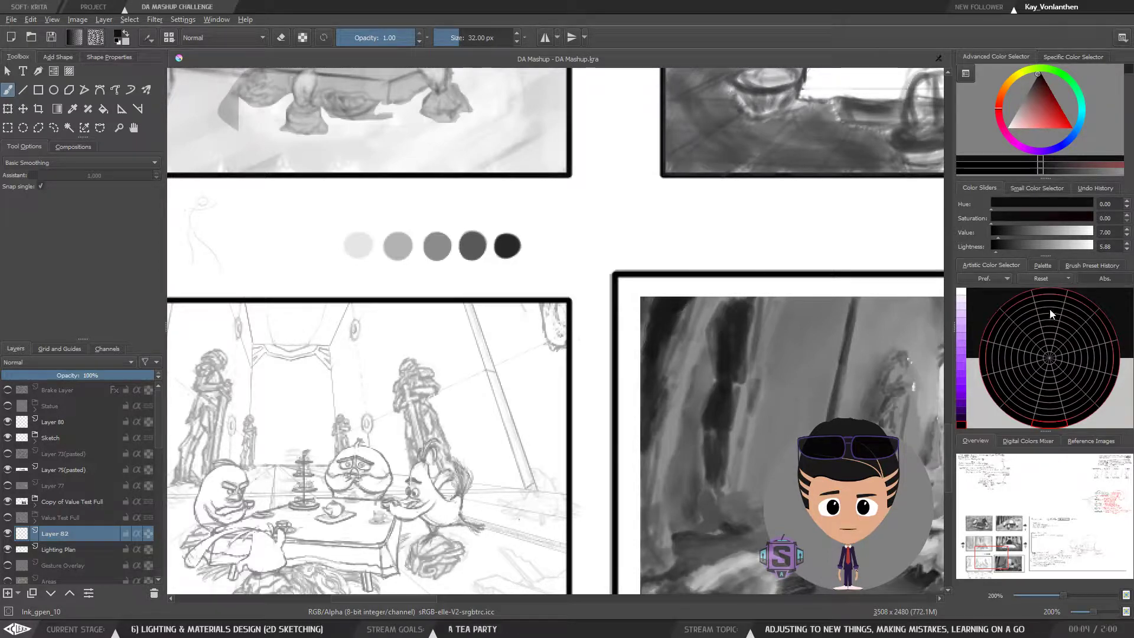
{"action": "left_click", "coordinate": [1041, 265]}
{"action": "left_click", "coordinate": [1109, 278]}
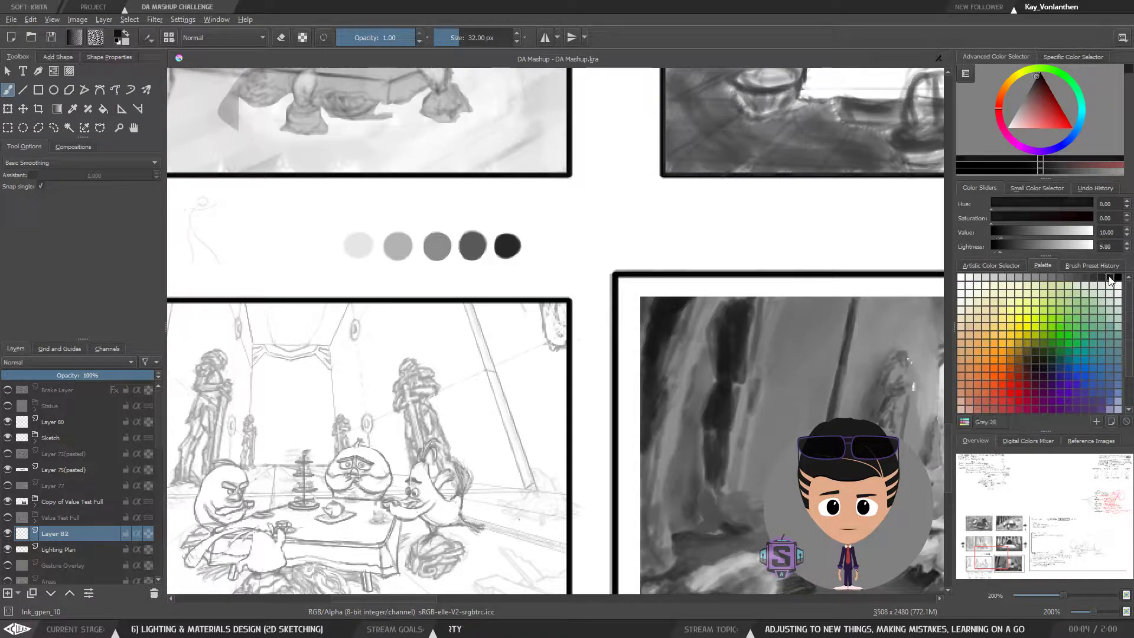
{"action": "left_click", "coordinate": [1118, 278]}
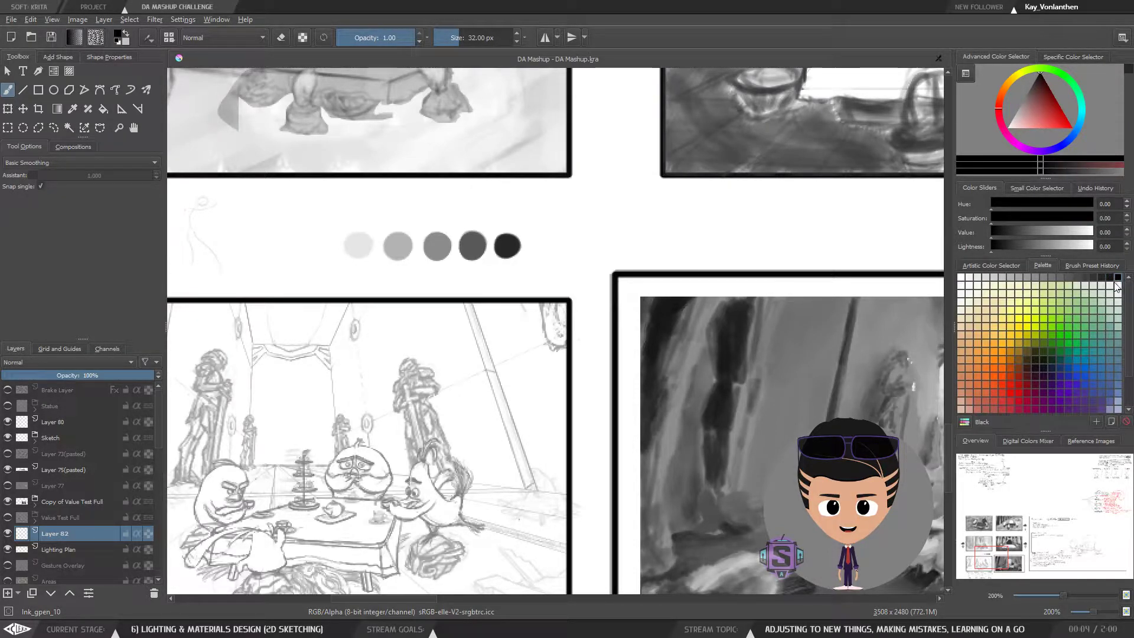
{"action": "left_click", "coordinate": [1109, 279]}
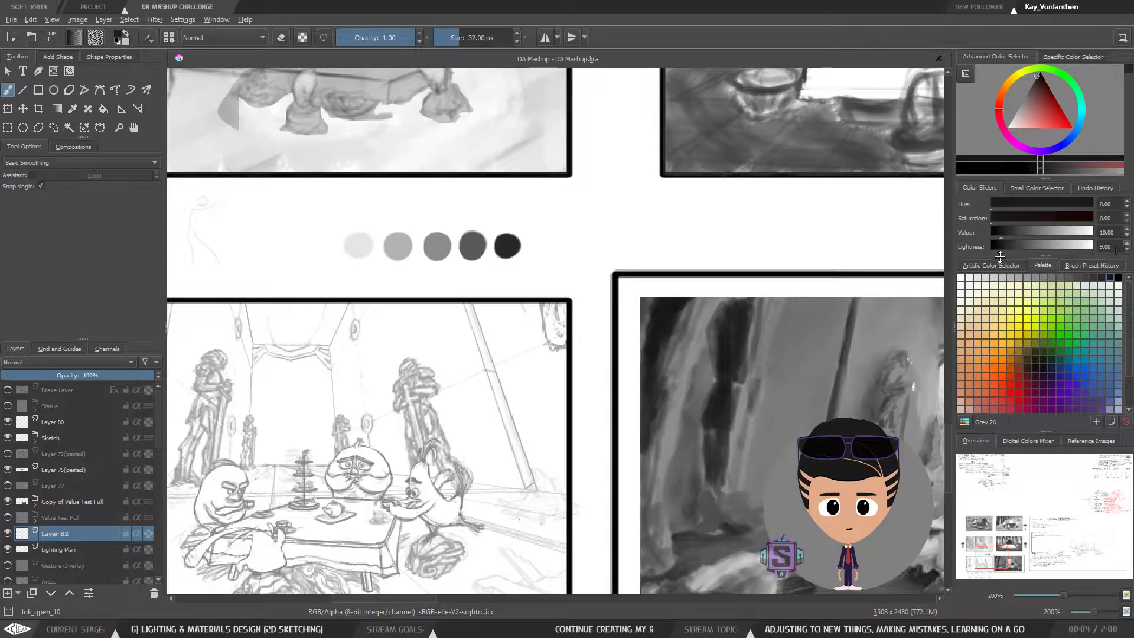
{"action": "left_click_drag", "start_coordinate": [1001, 250], "coordinate": [1000, 252]}
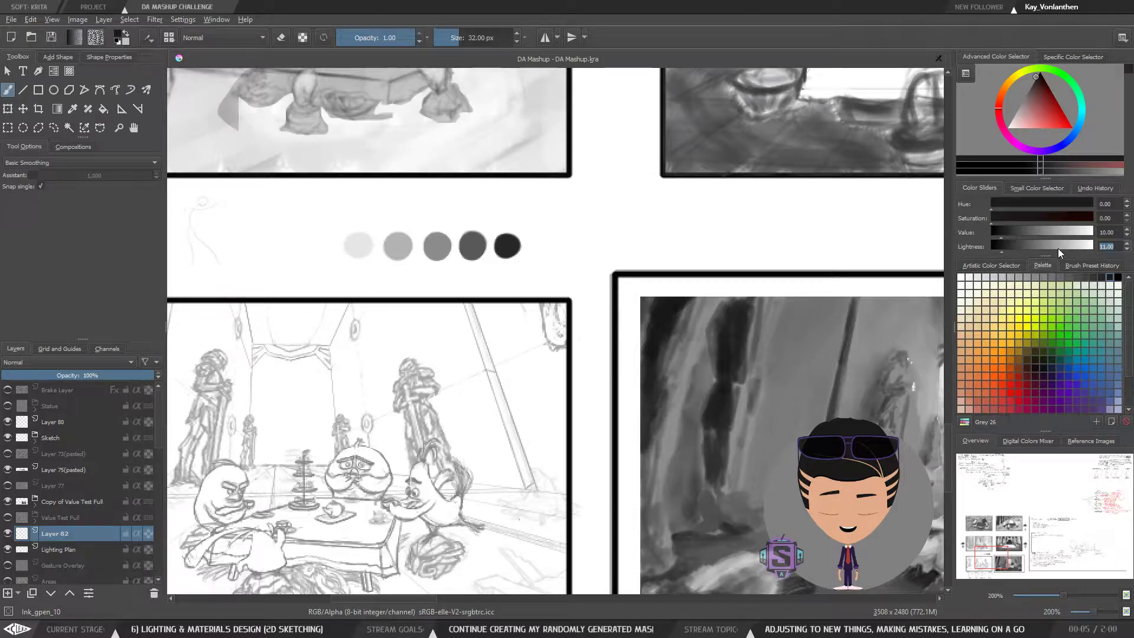
{"action": "left_click_drag", "start_coordinate": [1069, 252], "coordinate": [1073, 253]}
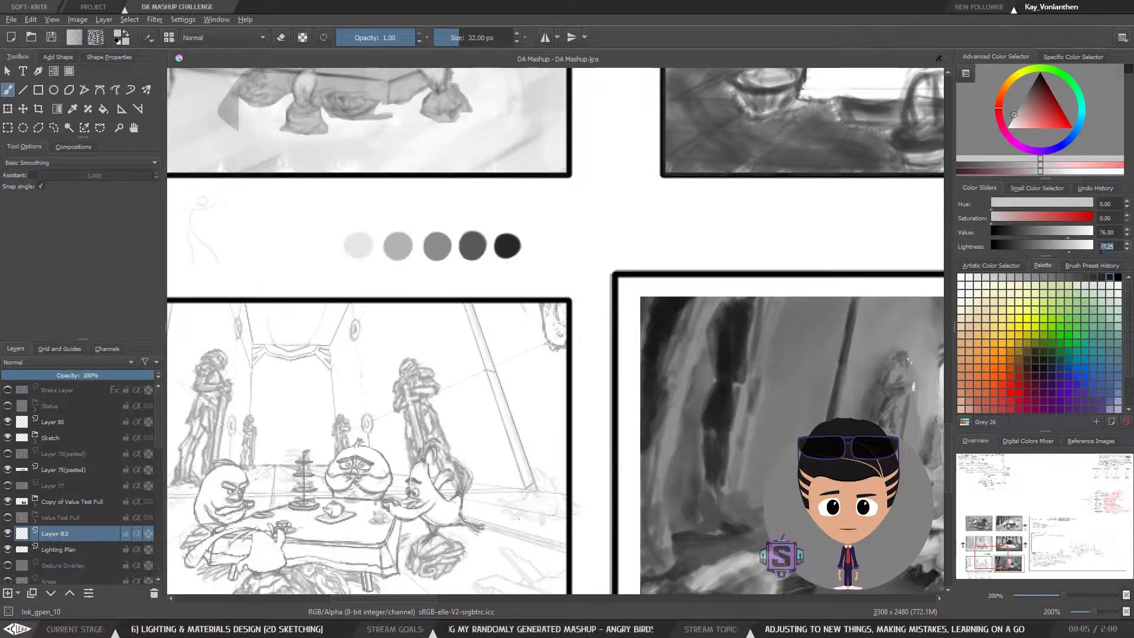
{"action": "key", "text": "Return"}
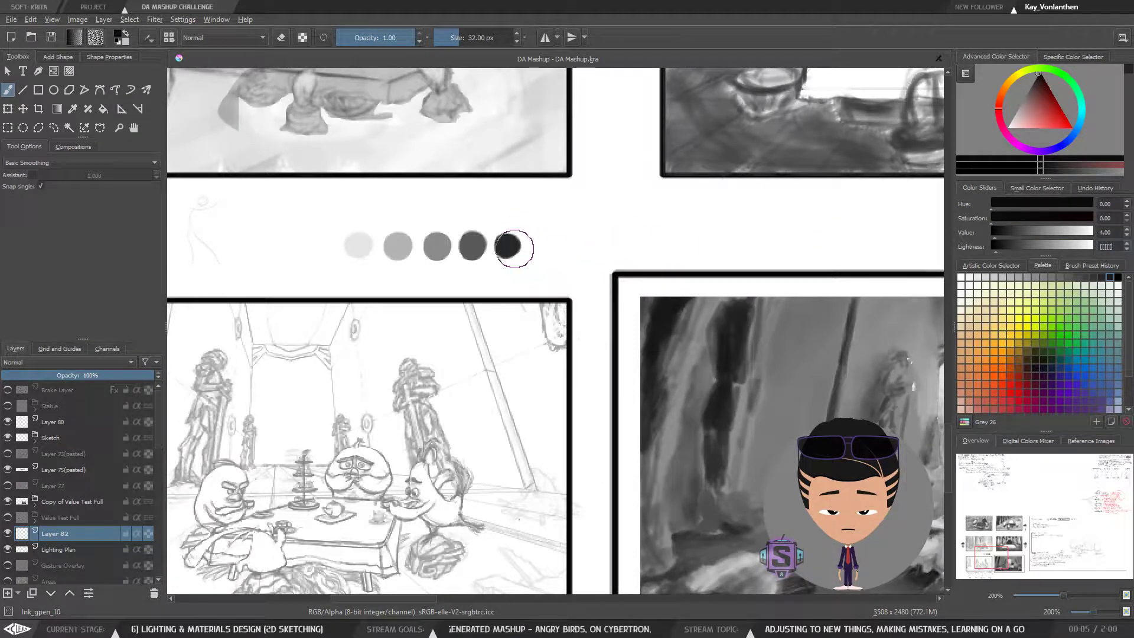
Undo the accidental fill and the addition of the new layer above Lighting Plan
{"action": "type", "text": "[[[[[[[[["}
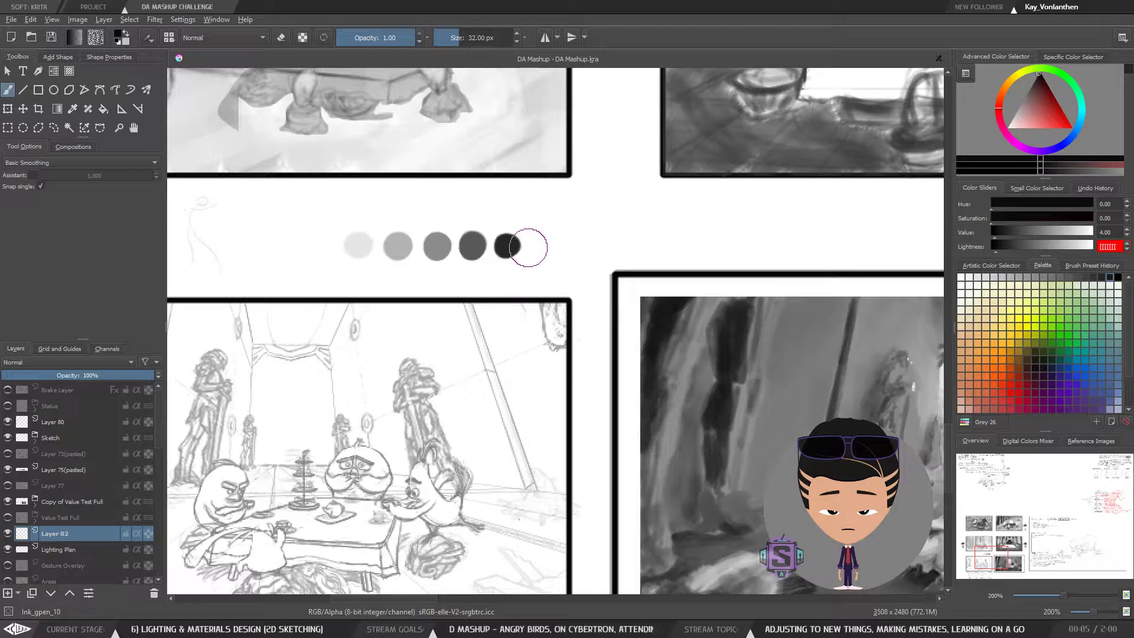
{"action": "key", "text": "BackSpace"}
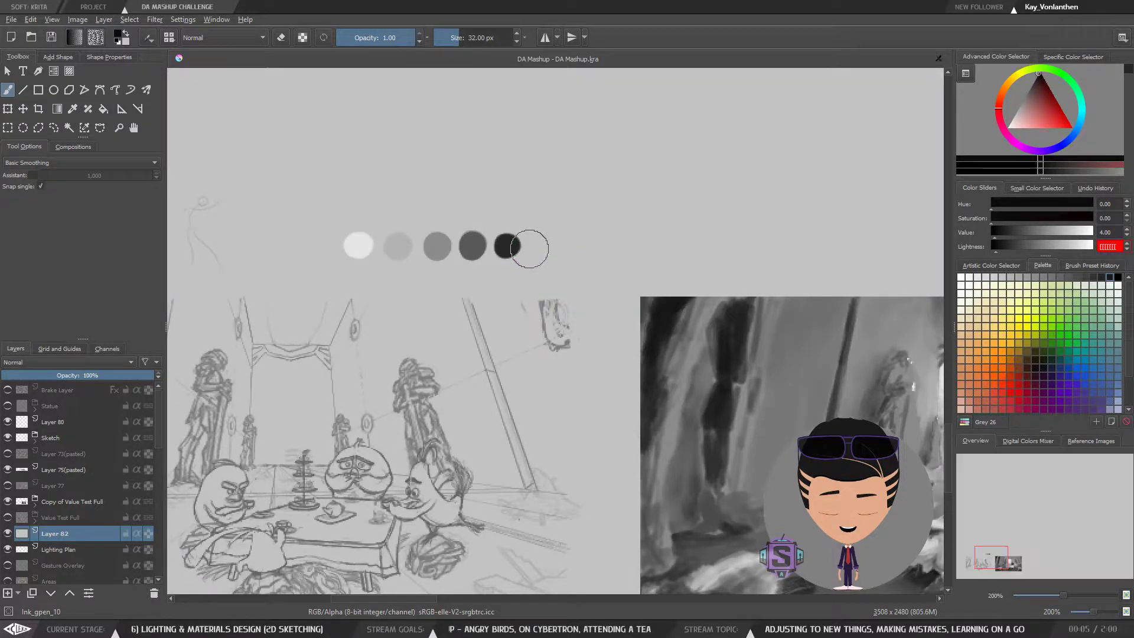
{"action": "key", "text": "ctrl+z"}
{"action": "key", "text": "ctrl+z"}
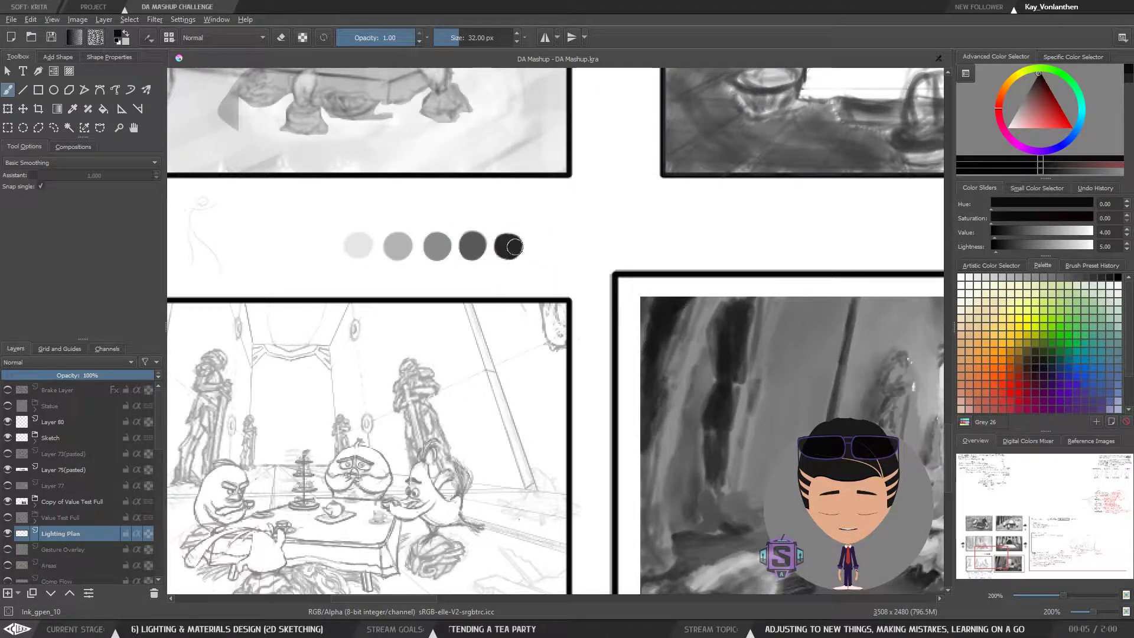
Examine the value painting beside the line sketch and compare it with the value swatch row
{"action": "key", "text": "1"}
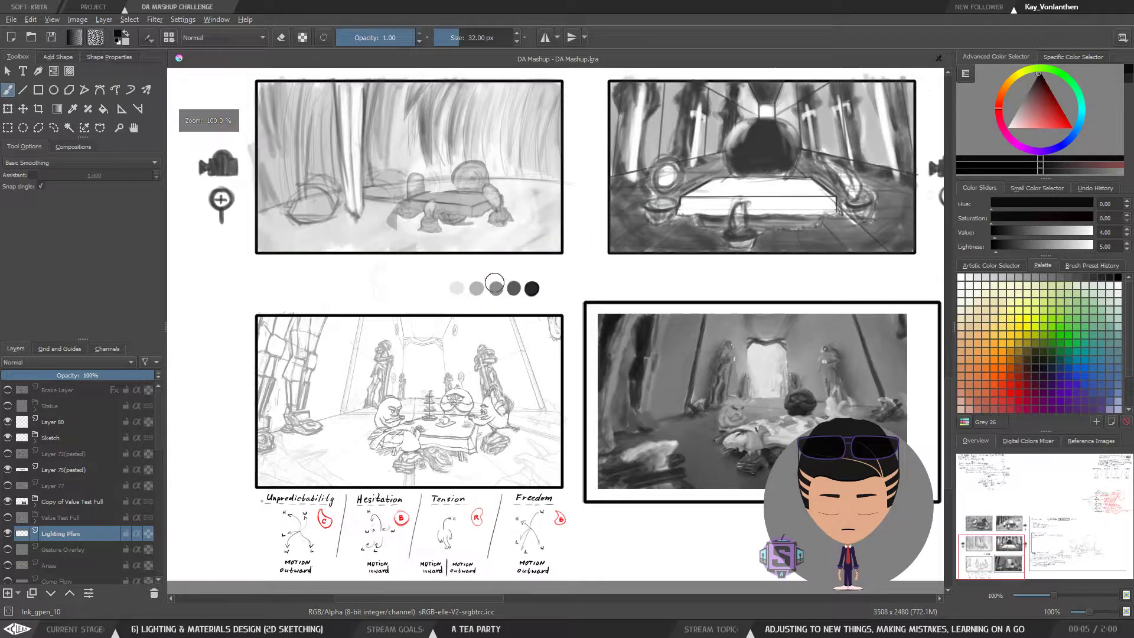
{"action": "left_click_drag", "start_coordinate": [673, 371], "coordinate": [561, 275]}
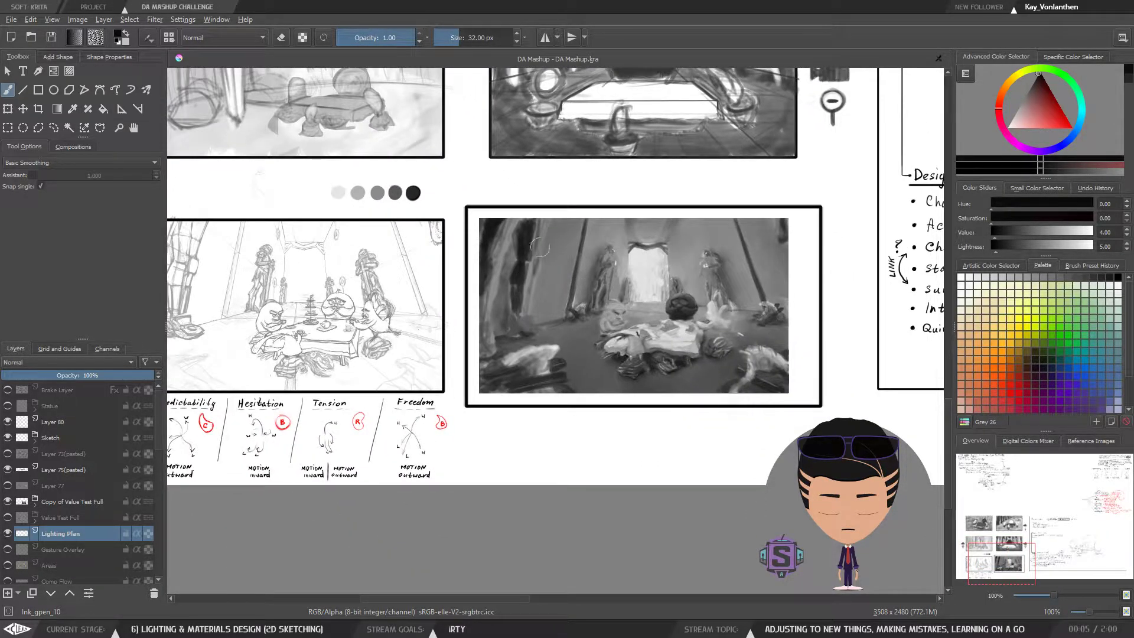
{"action": "key", "text": "plus"}
{"action": "key", "text": "minus"}
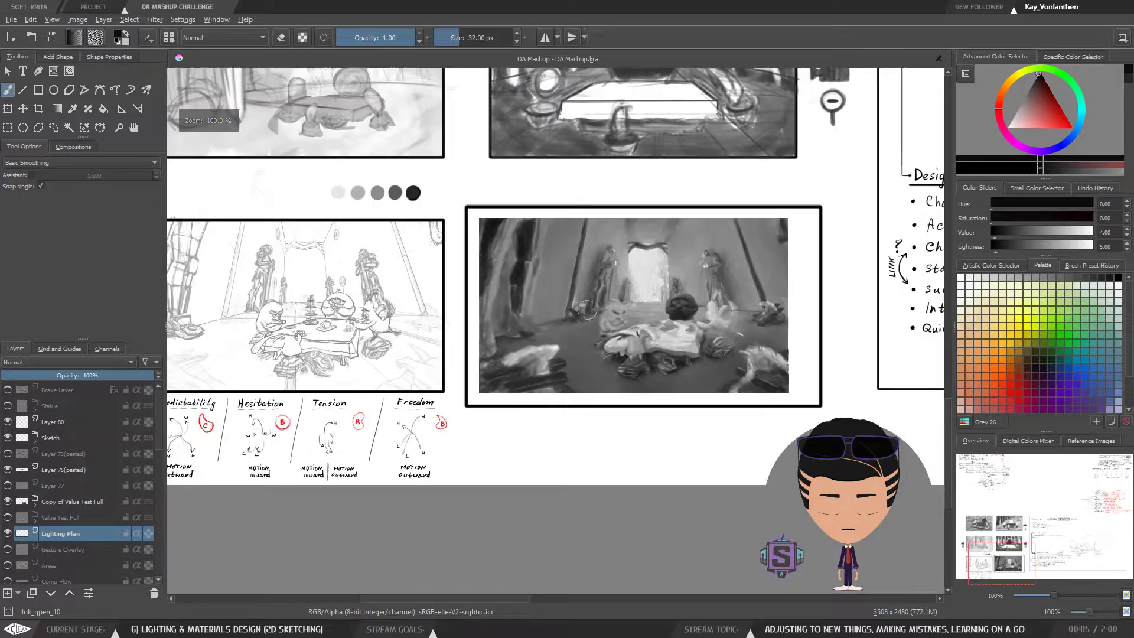
{"action": "left_click_drag", "start_coordinate": [613, 340], "coordinate": [754, 365]}
{"action": "key", "text": "plus"}
{"action": "left_click_drag", "start_coordinate": [505, 283], "coordinate": [595, 369]}
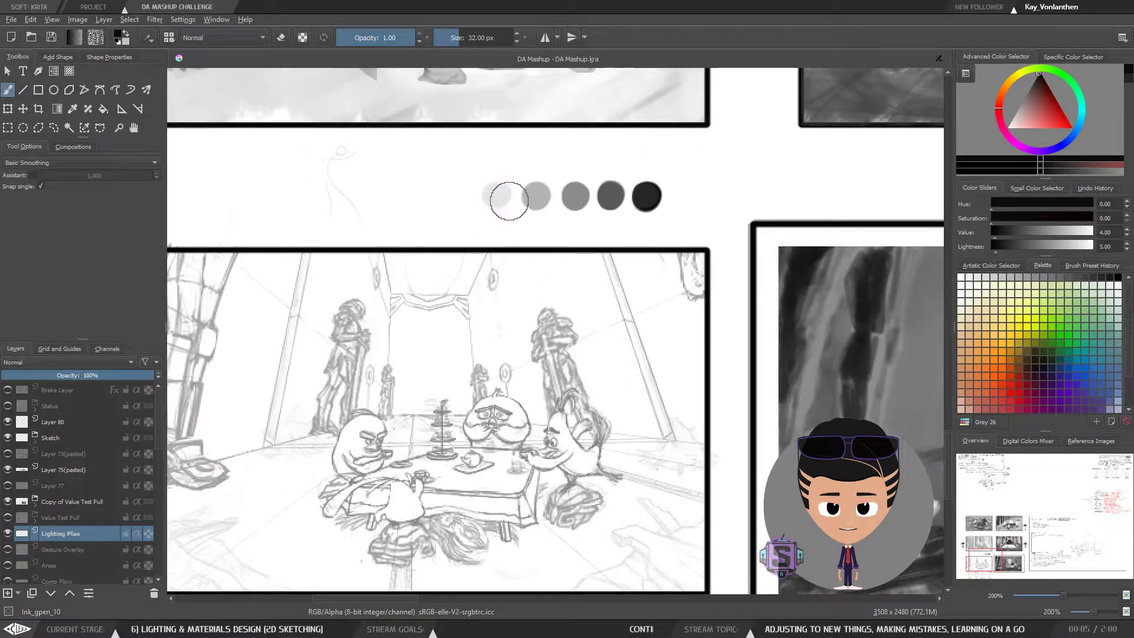
{"action": "left_click_drag", "start_coordinate": [594, 283], "coordinate": [519, 343]}
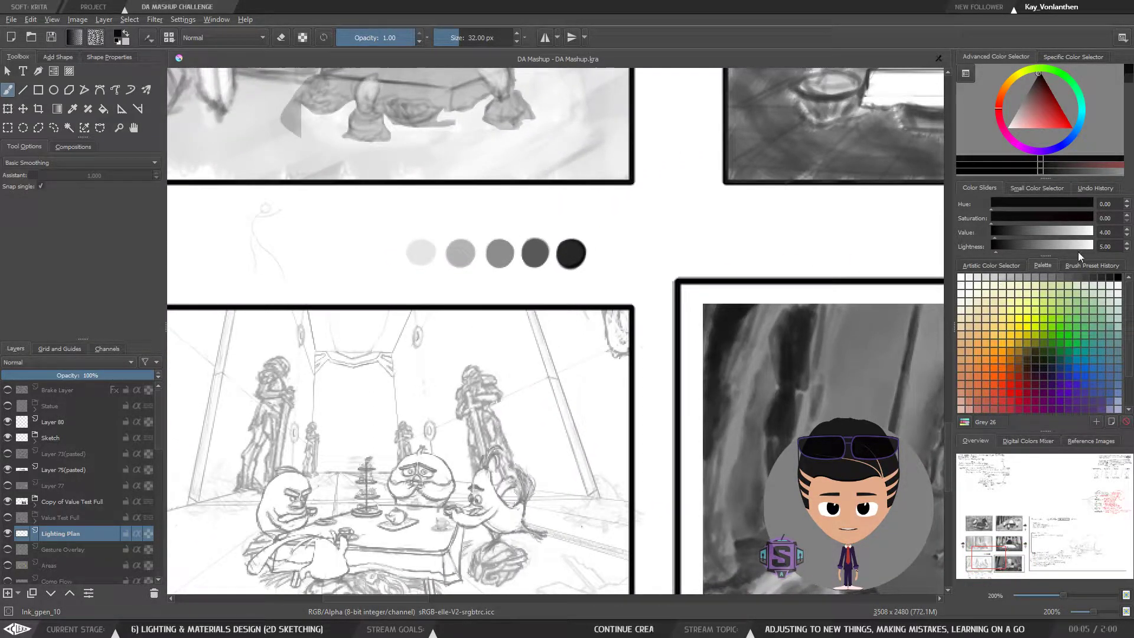
Set the brush colour to the near-white palette swatch Grey 242
{"action": "left_click", "coordinate": [1085, 248]}
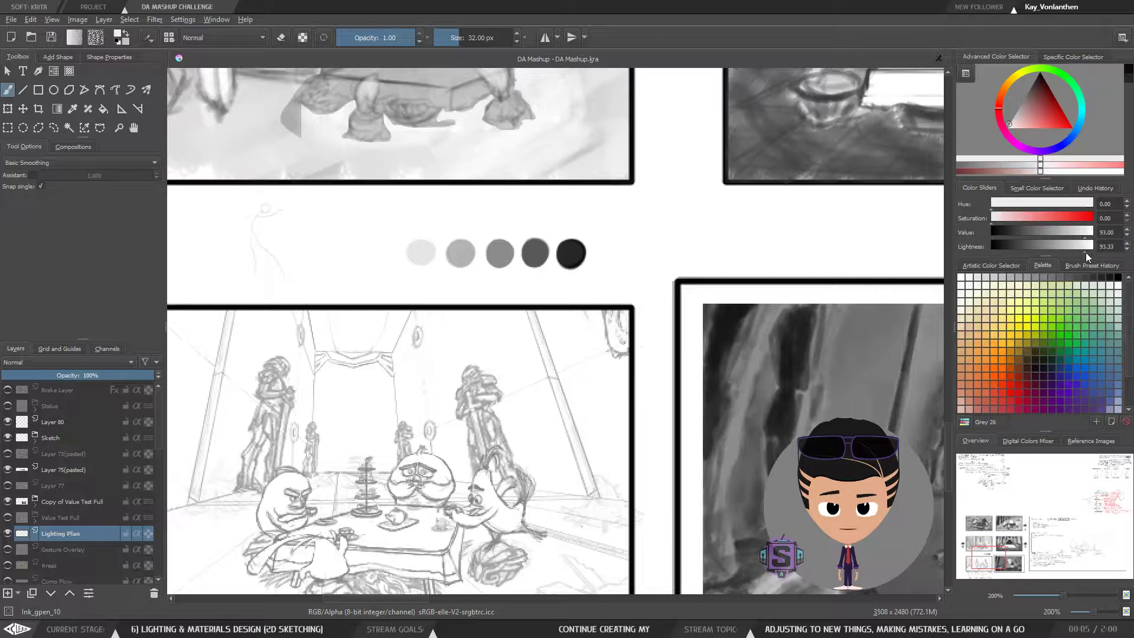
{"action": "left_click_drag", "start_coordinate": [1085, 253], "coordinate": [1088, 251]}
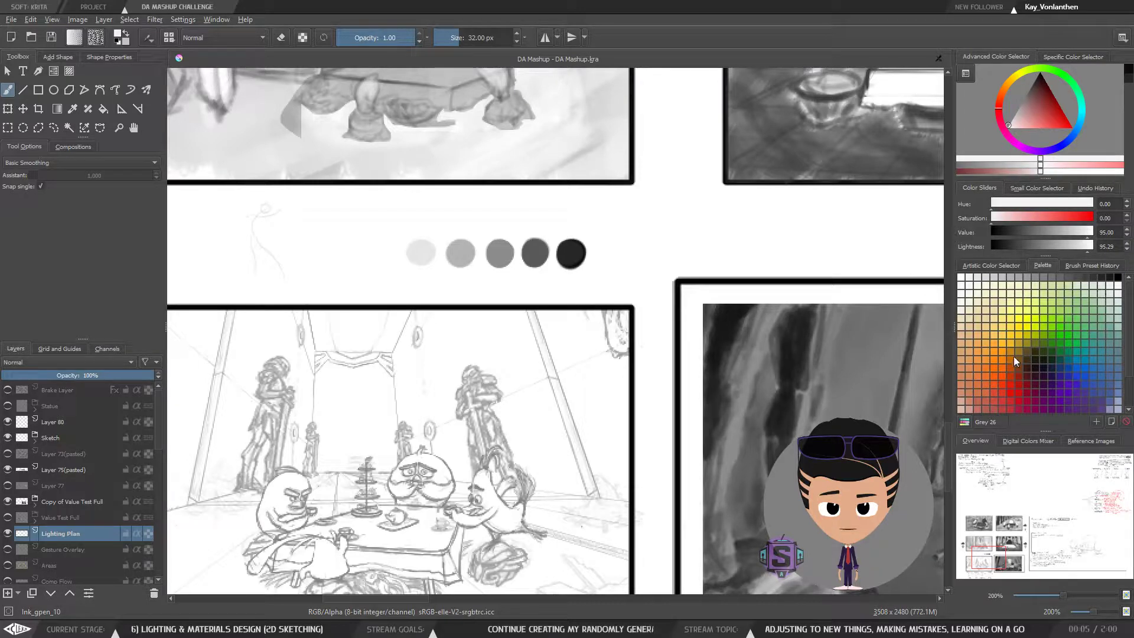
{"action": "left_click", "coordinate": [961, 278]}
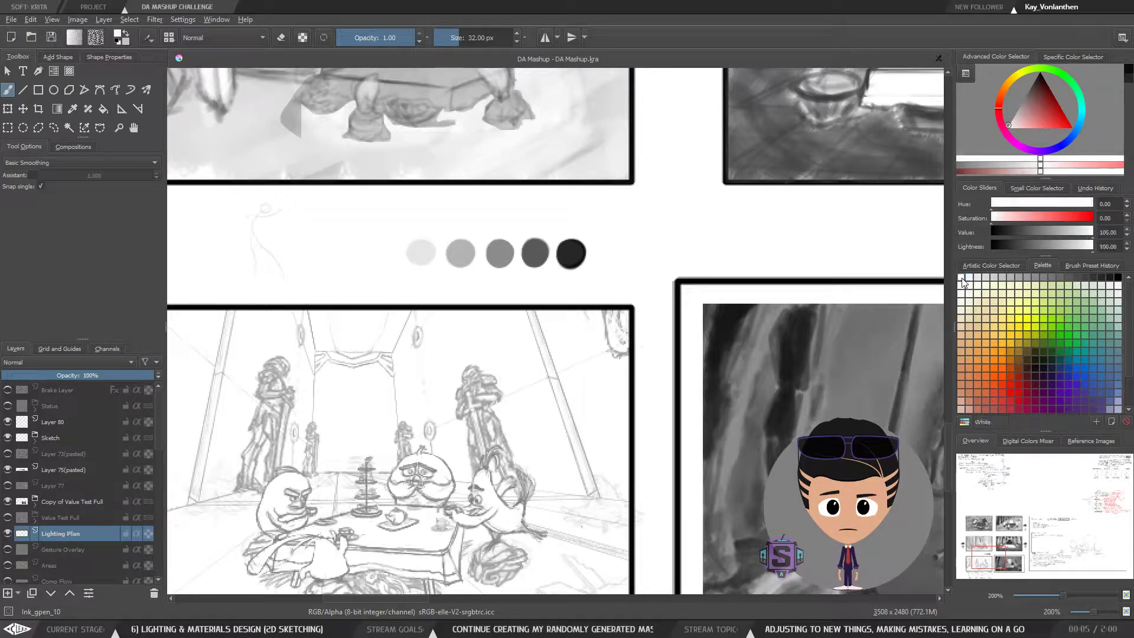
{"action": "left_click", "coordinate": [969, 278]}
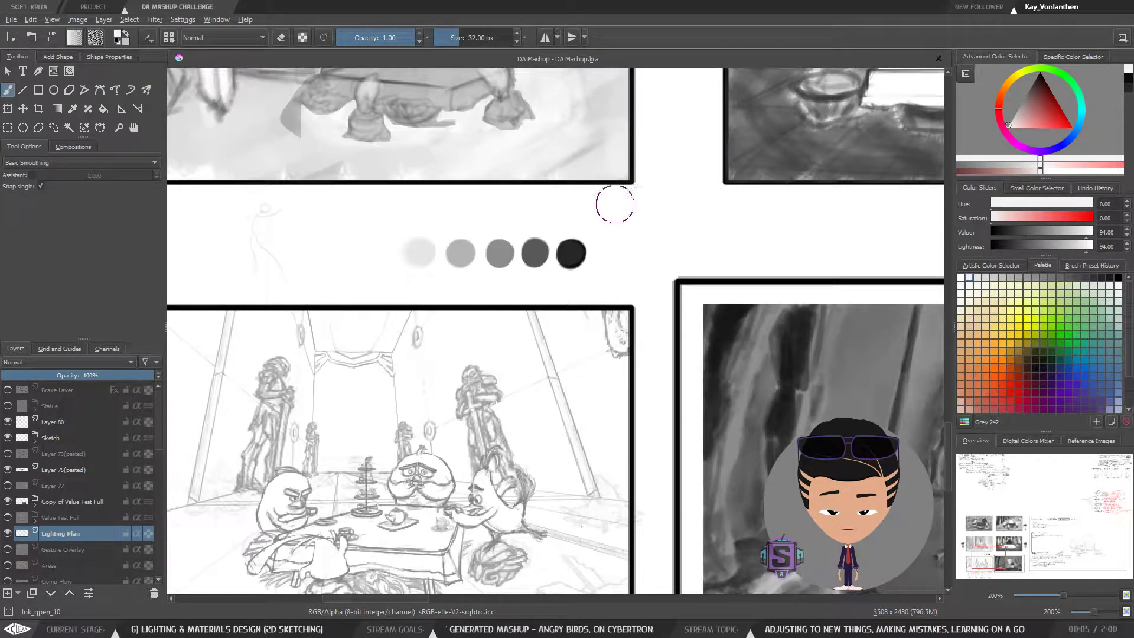
Try painting Grey 242 over the lightest value swatch on the Lighting Plan layer and undo the stroke
{"action": "left_click_drag", "start_coordinate": [417, 259], "coordinate": [407, 260]}
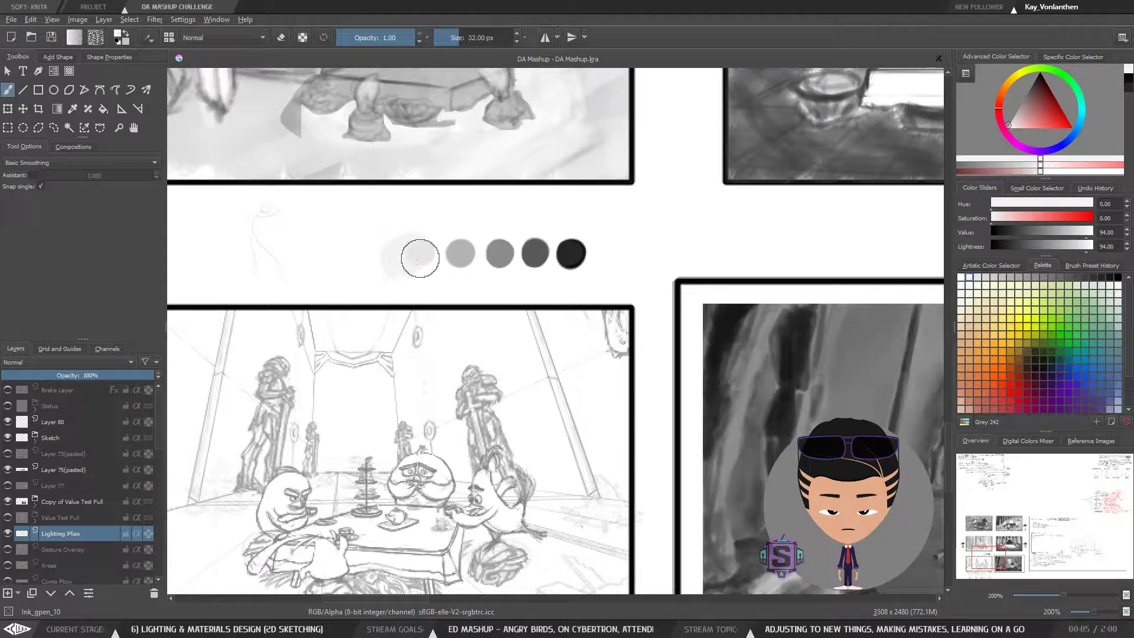
{"action": "key", "text": "plus"}
{"action": "key", "text": "plus"}
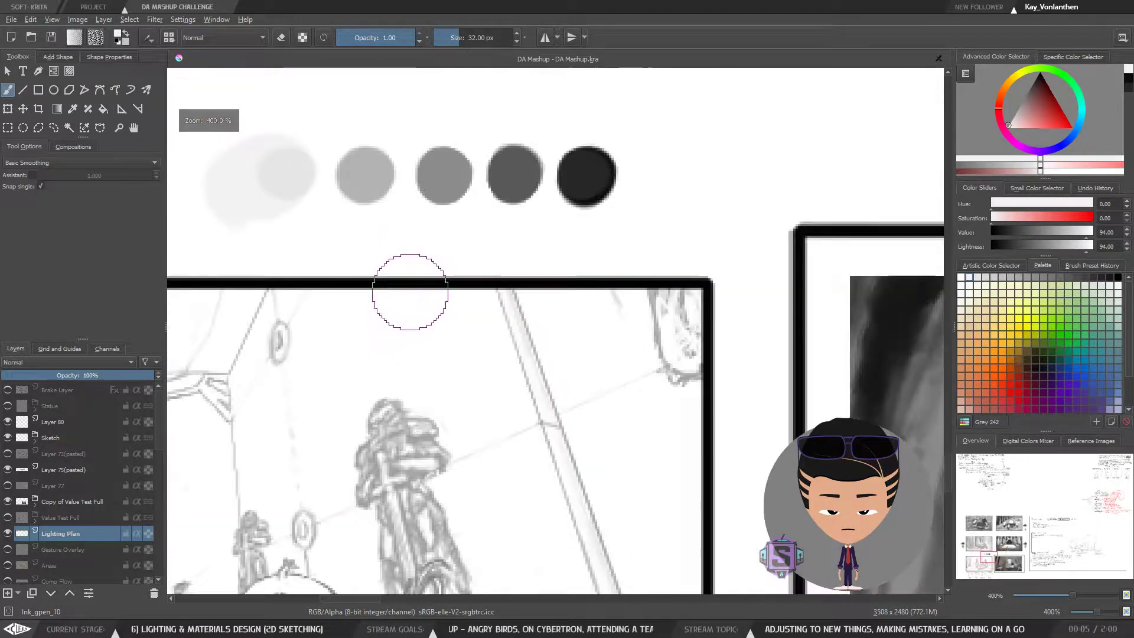
{"action": "left_click_drag", "start_coordinate": [392, 271], "coordinate": [561, 348]}
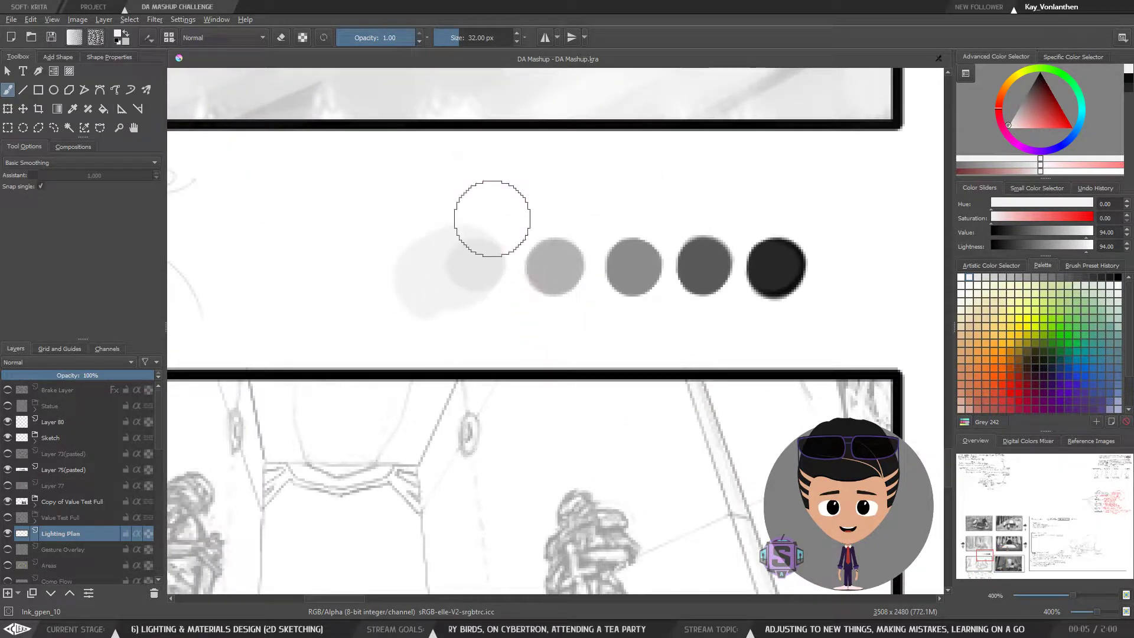
{"action": "key", "text": "ctrl+z"}
{"action": "key", "text": "minus"}
{"action": "key", "text": "minus"}
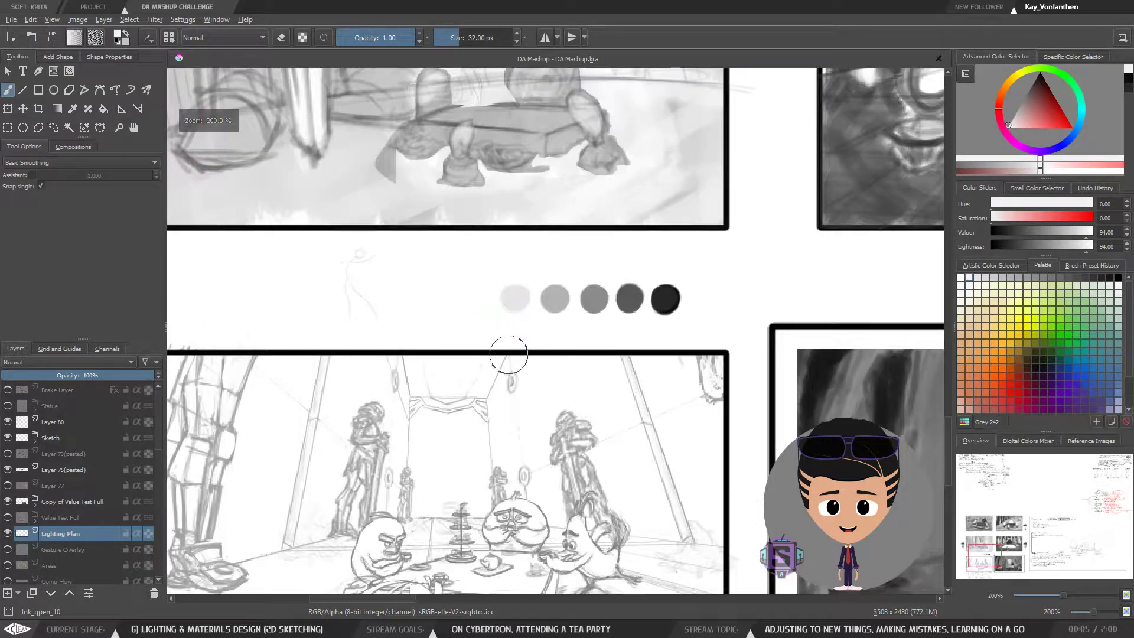
Move the Lighting Plan layer up the layer stack to sit directly above Layer 80
{"action": "key", "text": "plus"}
{"action": "key", "text": "plus"}
{"action": "key", "text": "ctrl+Page_Up"}
{"action": "key", "text": "ctrl+Page_Up"}
{"action": "key", "text": "ctrl+Page_Up"}
{"action": "key", "text": "ctrl+Page_Up"}
{"action": "key", "text": "ctrl+Page_Up"}
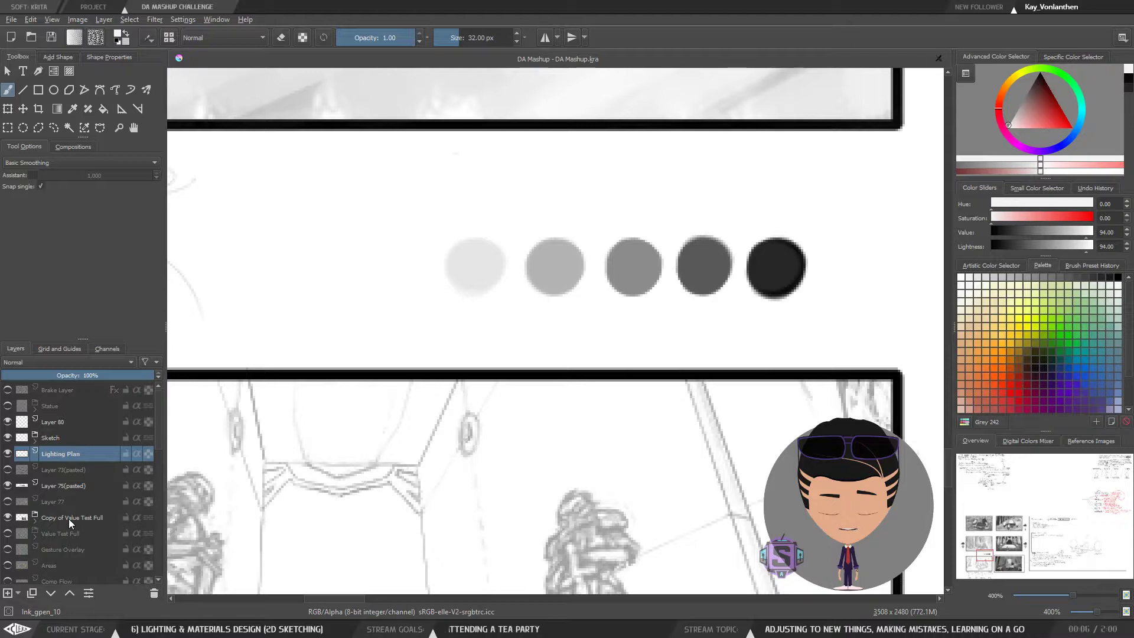
{"action": "key", "text": "ctrl+Page_Up"}
{"action": "key", "text": "ctrl+Page_Up"}
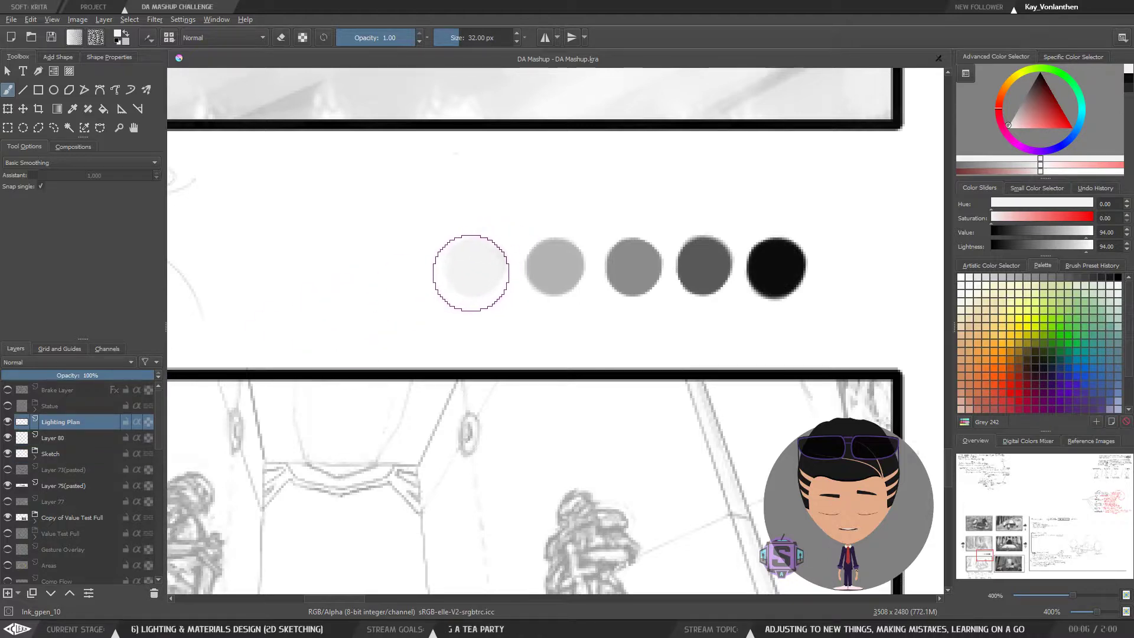
Repaint the lightest value swatch in Grey 242 and sample the near-black of the darkest swatch as brush colour
{"action": "mouse_move", "coordinate": [477, 266]}
{"action": "left_mouse_down"}
{"action": "mouse_move", "coordinate": [480, 277]}
{"action": "mouse_move", "coordinate": [471, 256]}
{"action": "mouse_move", "coordinate": [496, 264]}
{"action": "mouse_move", "coordinate": [466, 273]}
{"action": "mouse_move", "coordinate": [464, 260]}
{"action": "left_mouse_up"}
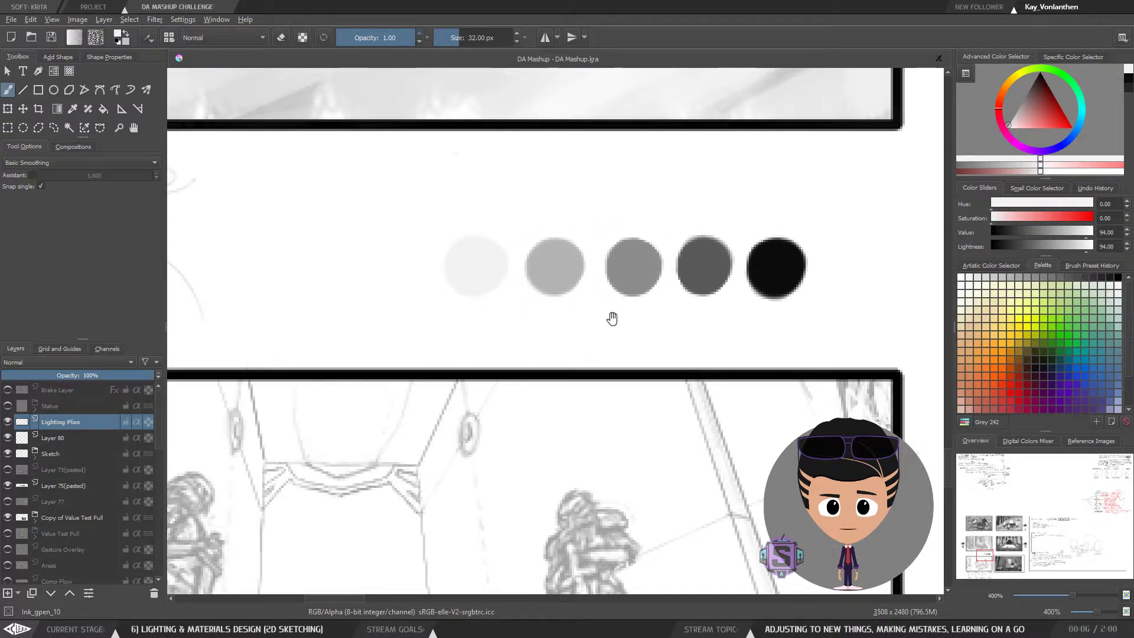
{"action": "left_click_drag", "start_coordinate": [595, 316], "coordinate": [481, 353]}
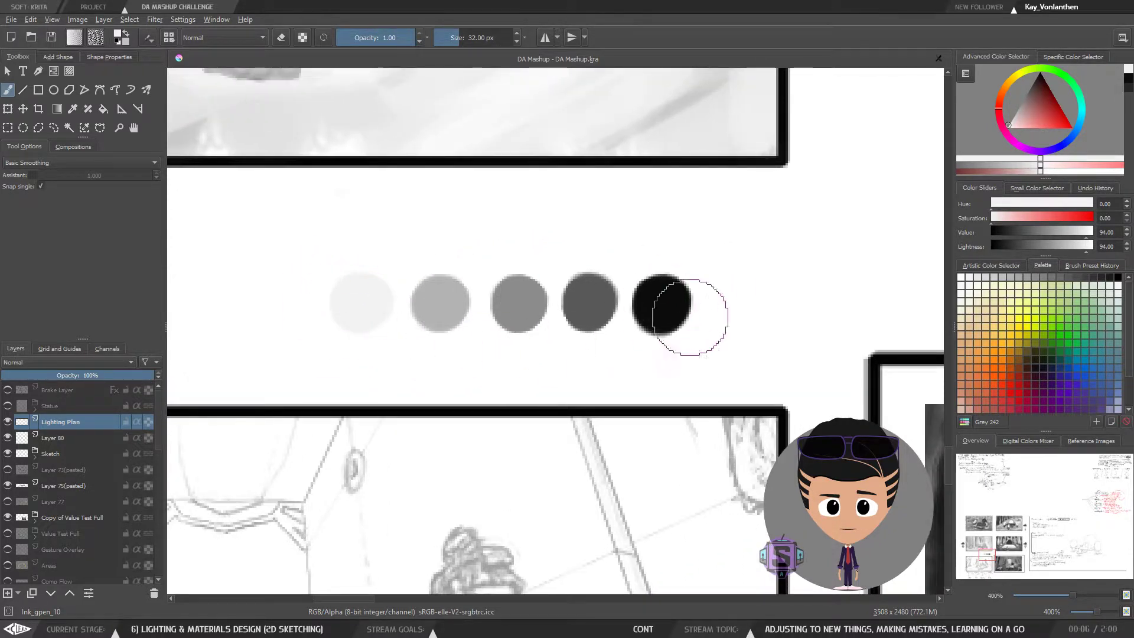
{"action": "left_click", "coordinate": [663, 300], "text": "ctrl"}
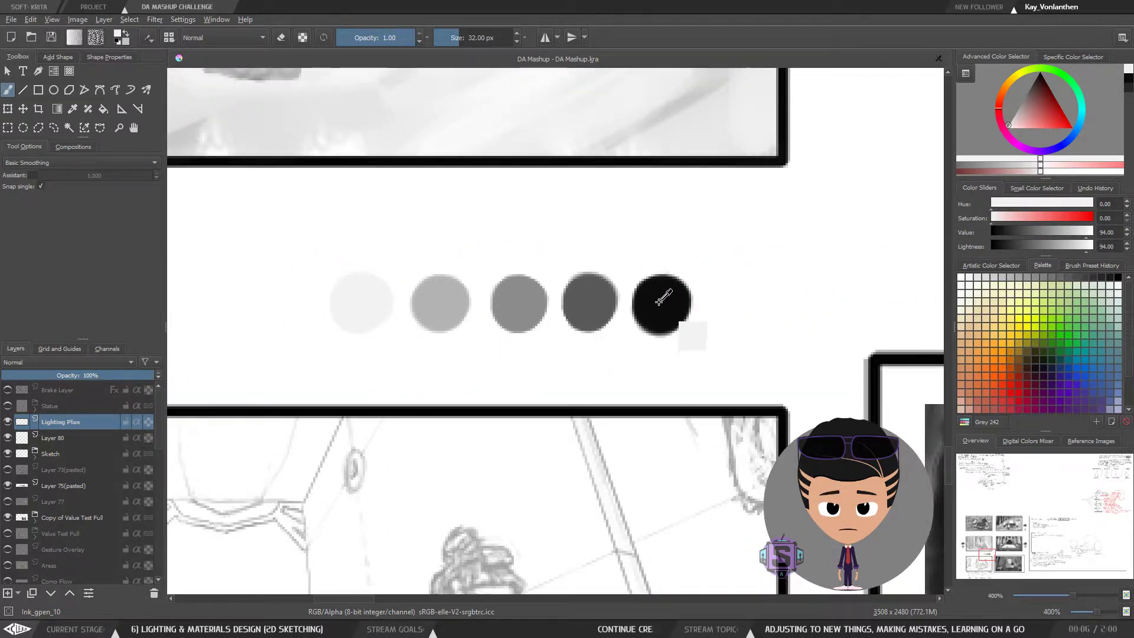
{"action": "left_click", "coordinate": [368, 299], "text": "ctrl"}
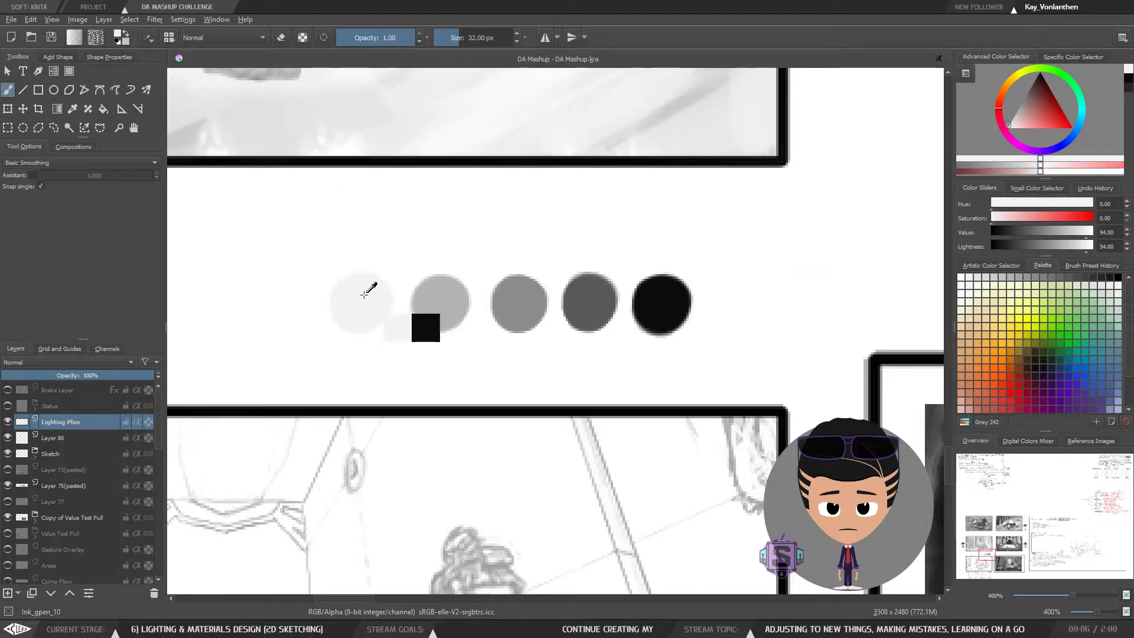
{"action": "left_click", "coordinate": [665, 298], "text": "ctrl"}
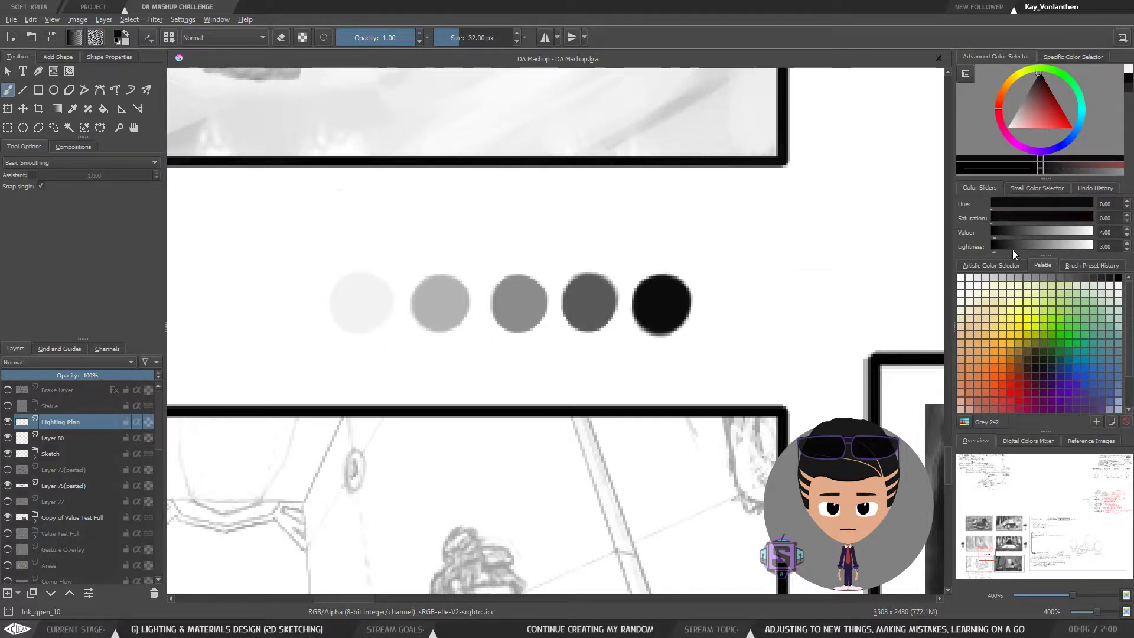
Lighten the near-black brush colour to a value of 5 and repaint the darkest swatch with a 30 px brush
{"action": "left_click_drag", "start_coordinate": [995, 251], "coordinate": [998, 251]}
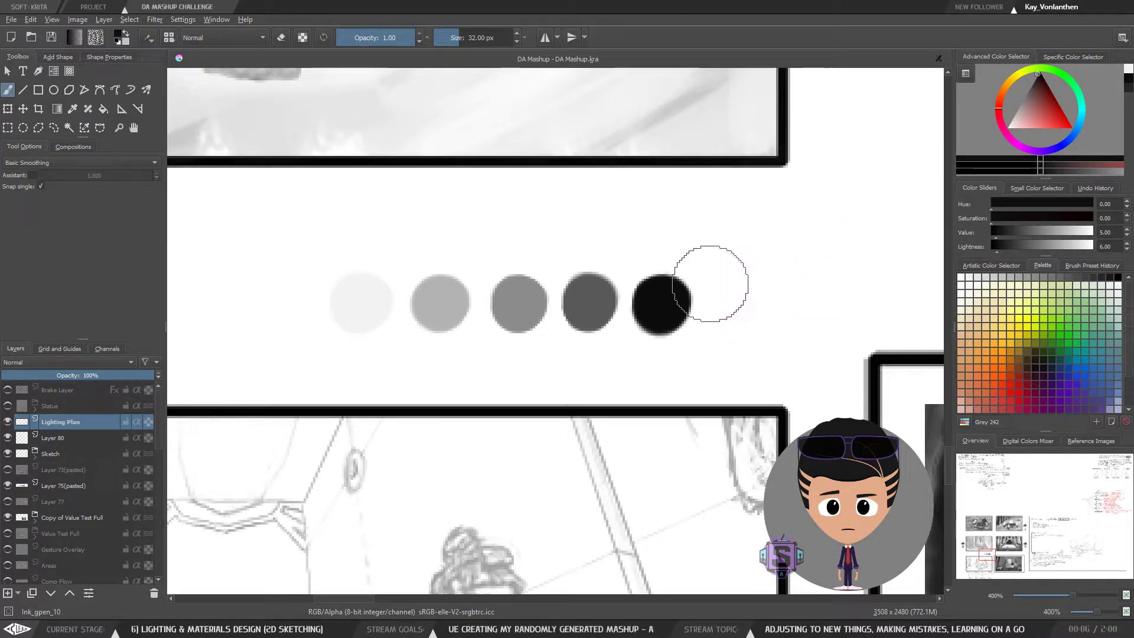
{"action": "key", "text": "["}
{"action": "mouse_move", "coordinate": [671, 310]}
{"action": "left_mouse_down"}
{"action": "mouse_move", "coordinate": [661, 311]}
{"action": "mouse_move", "coordinate": [680, 305]}
{"action": "mouse_move", "coordinate": [668, 305]}
{"action": "left_mouse_up"}
{"action": "key", "text": "ctrl+z"}
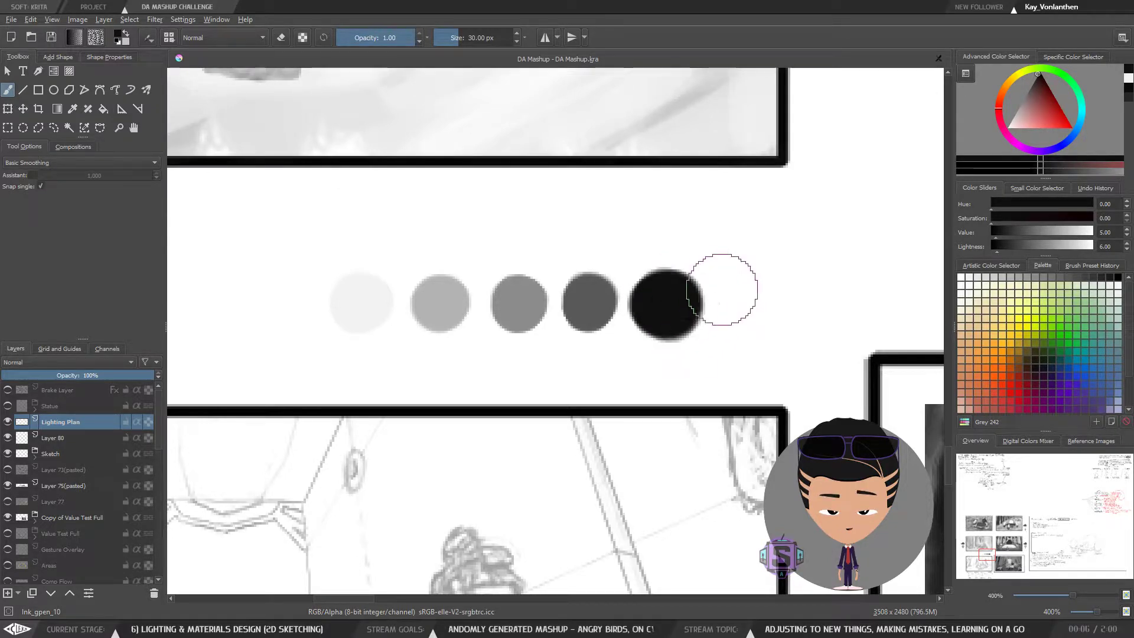
Repaint the middle value swatch in the palette colour MID-Grey with a 26 px brush
{"action": "key", "text": "minus"}
{"action": "key", "text": "minus"}
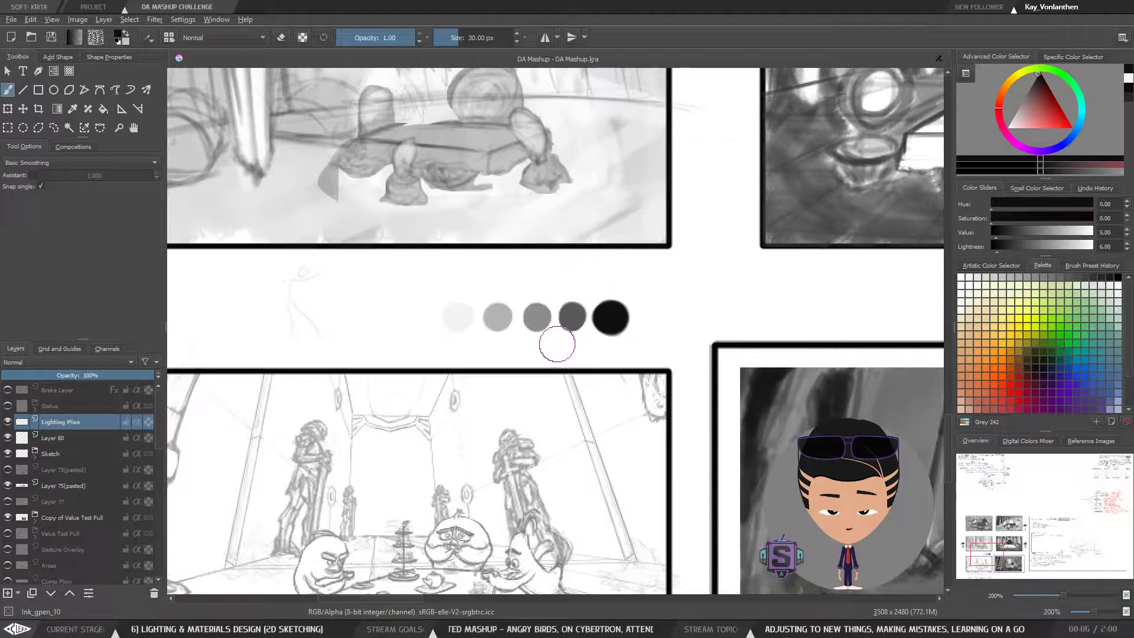
{"action": "left_click_drag", "start_coordinate": [473, 463], "coordinate": [571, 314]}
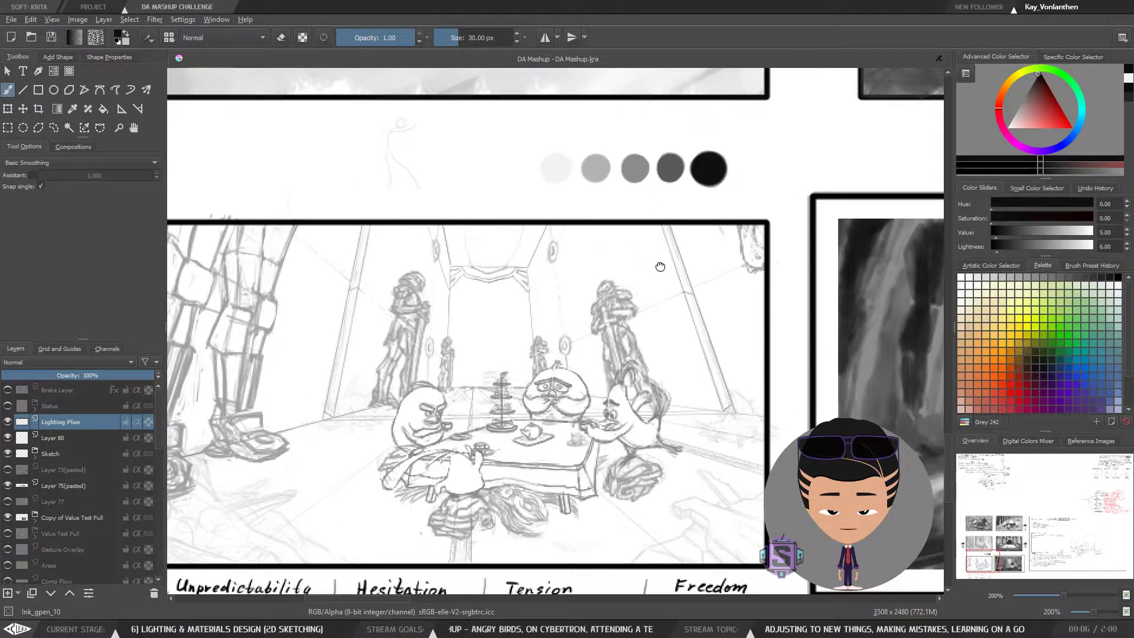
{"action": "left_click_drag", "start_coordinate": [661, 268], "coordinate": [620, 323]}
{"action": "left_click", "coordinate": [593, 220], "text": "ctrl"}
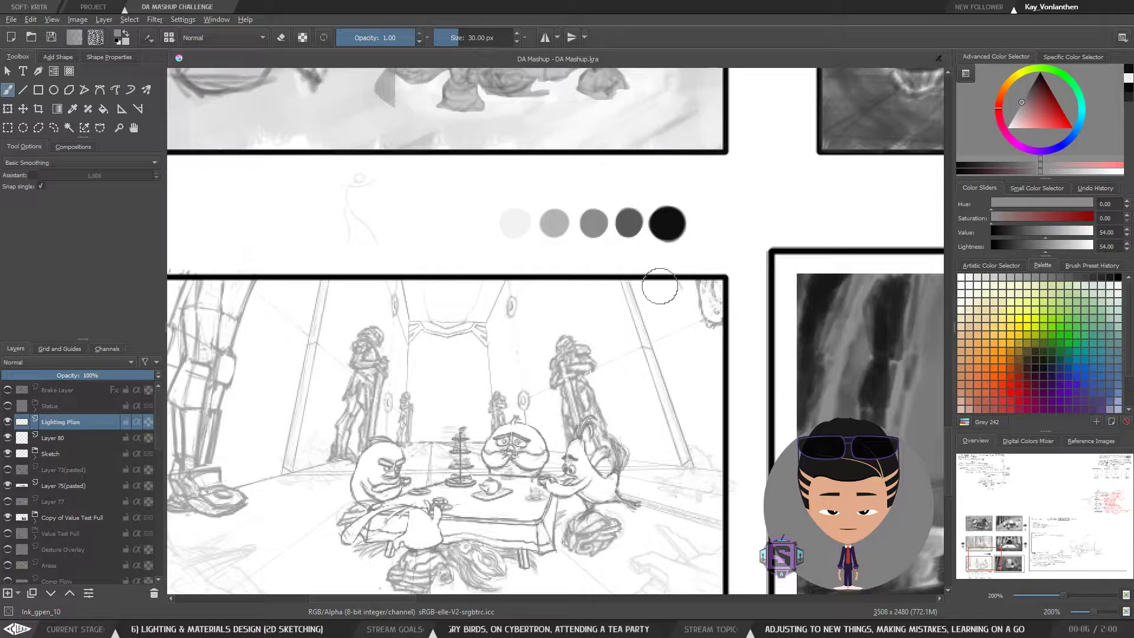
{"action": "left_click", "coordinate": [1043, 278]}
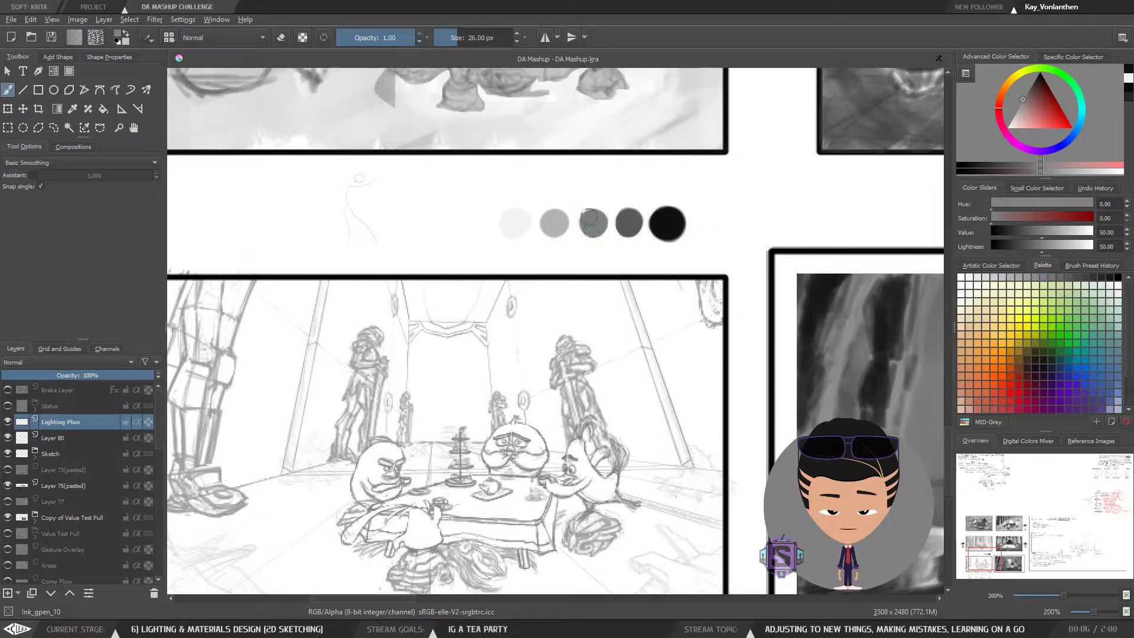
{"action": "left_click_drag", "start_coordinate": [592, 222], "coordinate": [594, 225]}
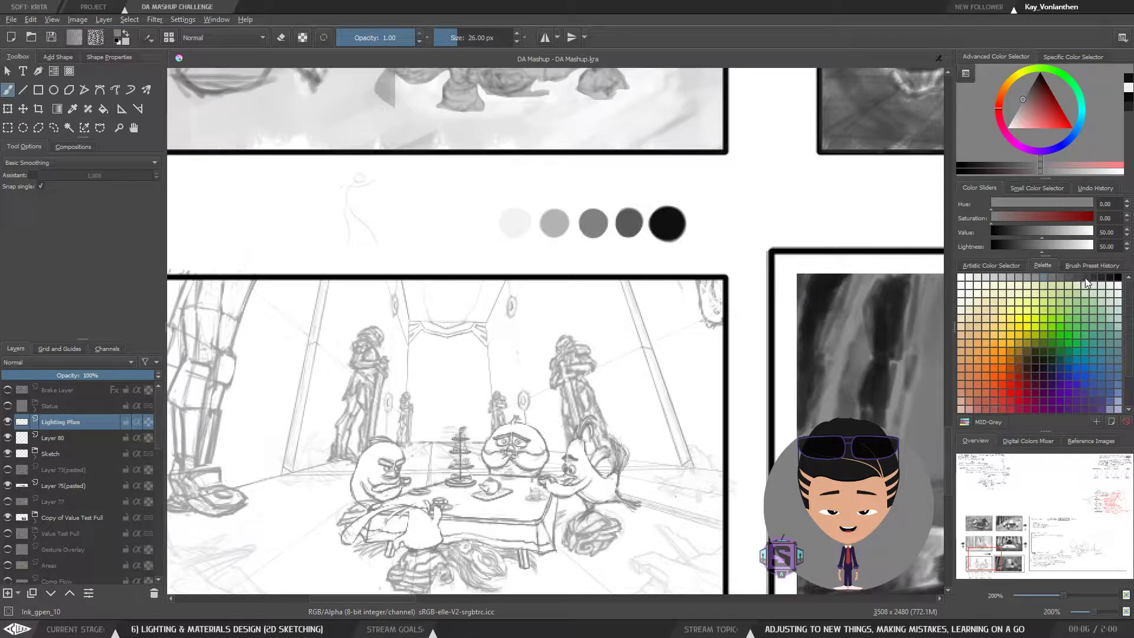
Repaint the second-darkest swatch in Grey 64 and the second-lightest swatch in Grey 191
{"action": "left_click", "coordinate": [1083, 279]}
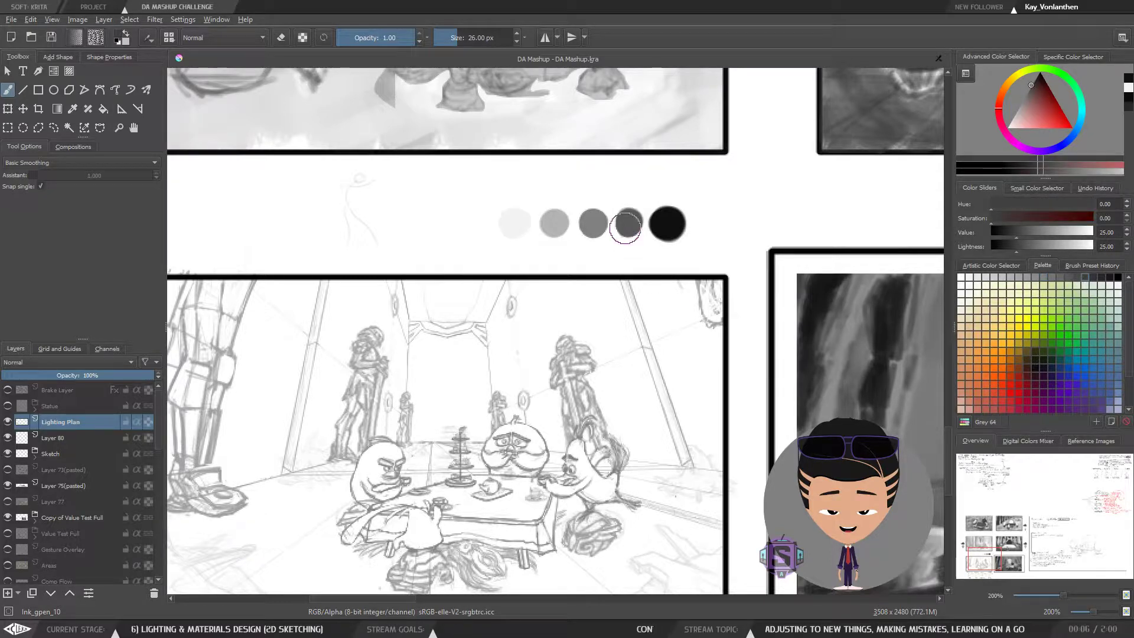
{"action": "left_click_drag", "start_coordinate": [624, 225], "coordinate": [626, 220]}
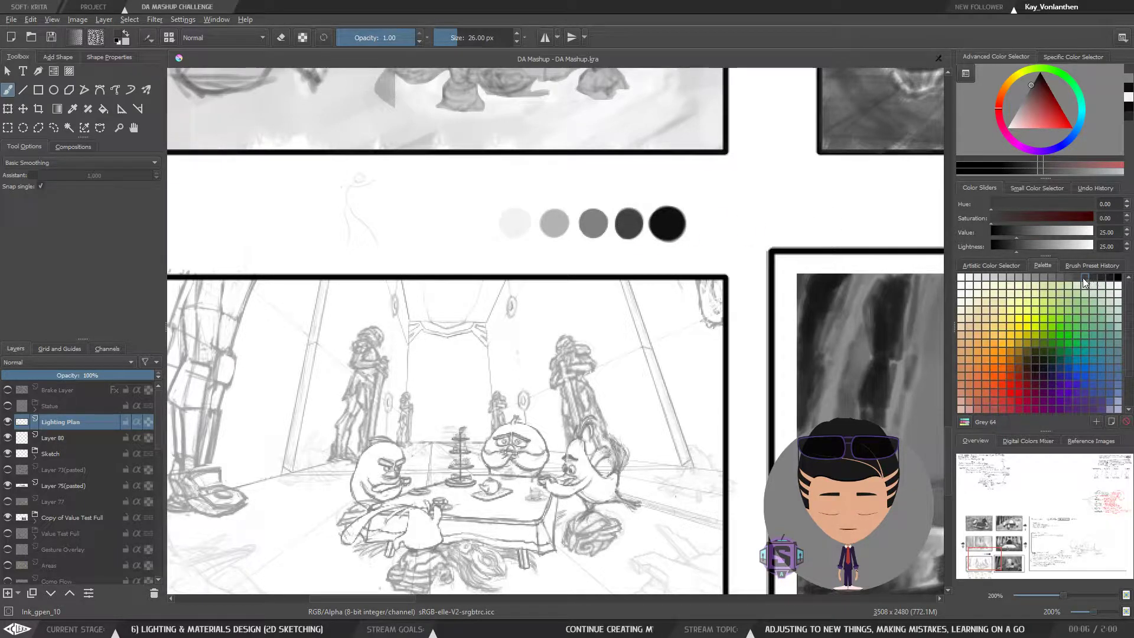
{"action": "left_click", "coordinate": [1003, 279]}
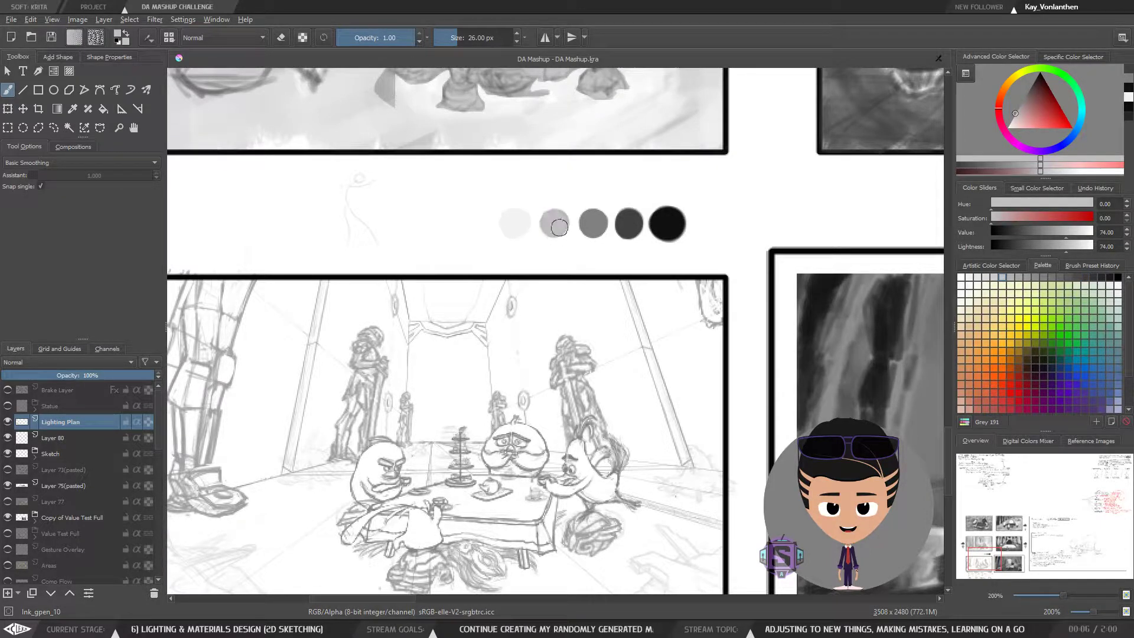
{"action": "left_click_drag", "start_coordinate": [561, 225], "coordinate": [558, 229]}
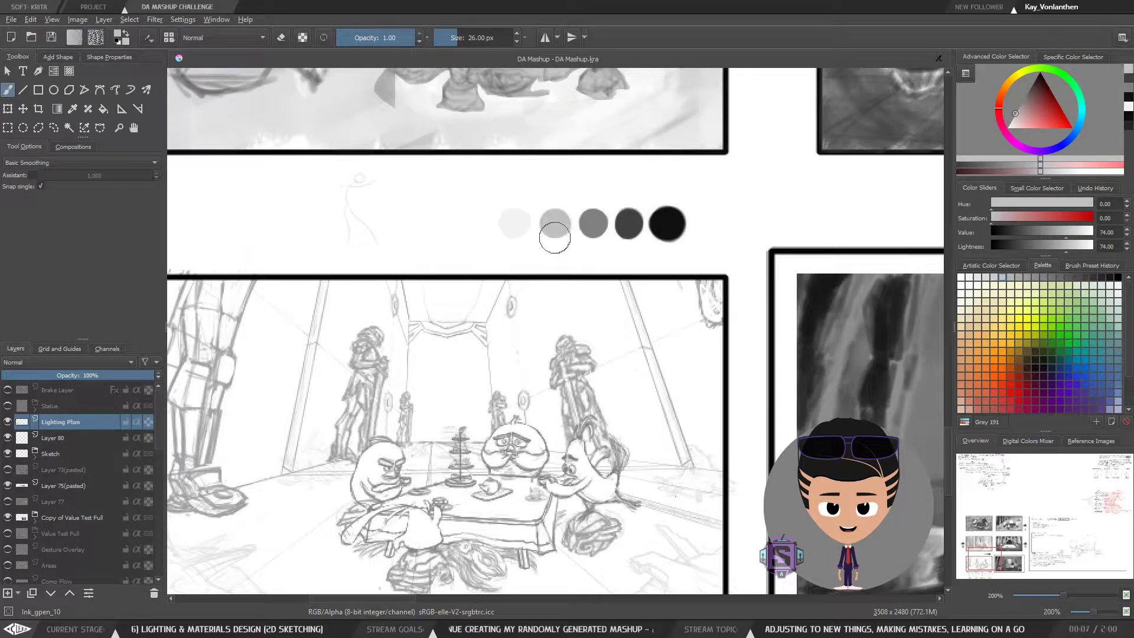
Examine the light and dark areas of the tea party value painting and compare them with the line sketch beside it
{"action": "key", "text": "minus"}
{"action": "key", "text": "plus"}
{"action": "left_click_drag", "start_coordinate": [593, 355], "coordinate": [654, 240]}
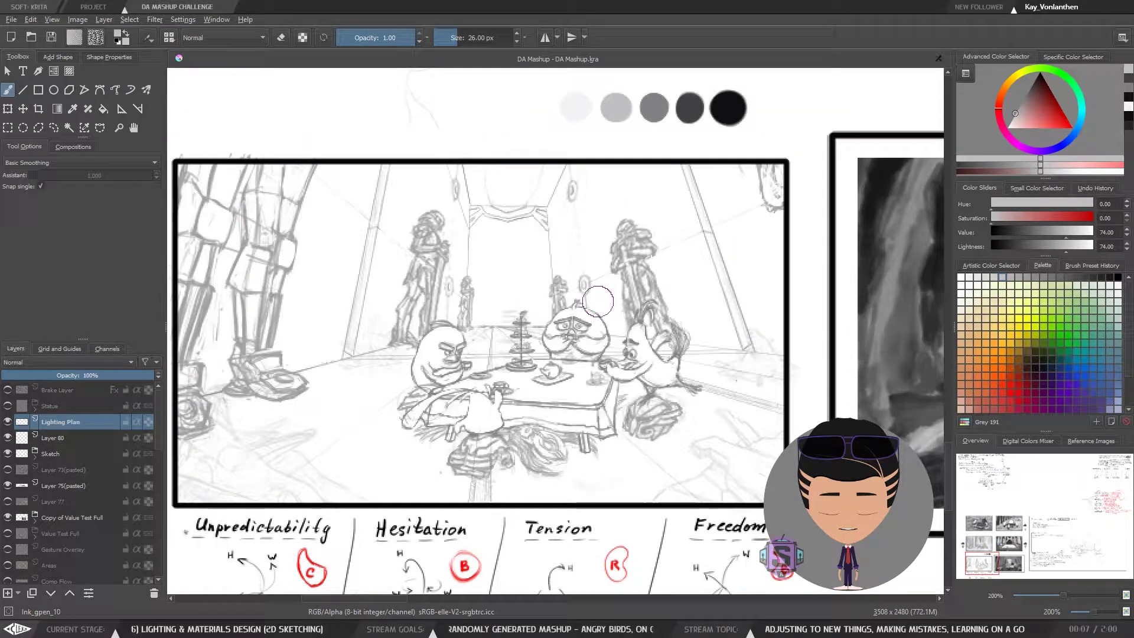
{"action": "key", "text": "minus"}
{"action": "left_click_drag", "start_coordinate": [676, 335], "coordinate": [580, 307]}
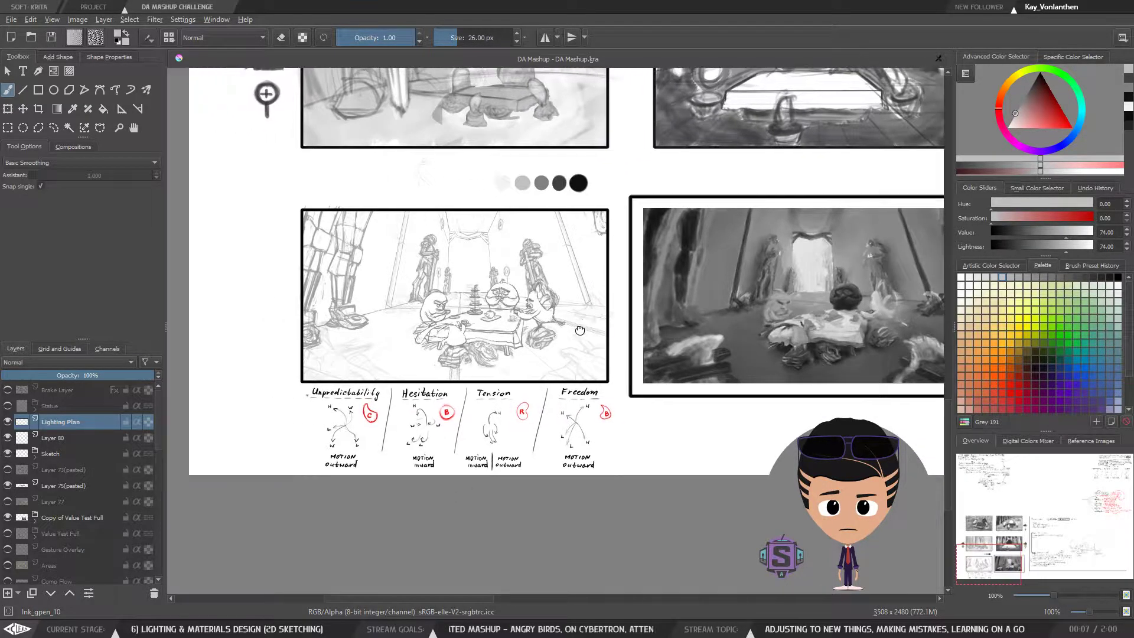
{"action": "left_click_drag", "start_coordinate": [752, 304], "coordinate": [536, 302]}
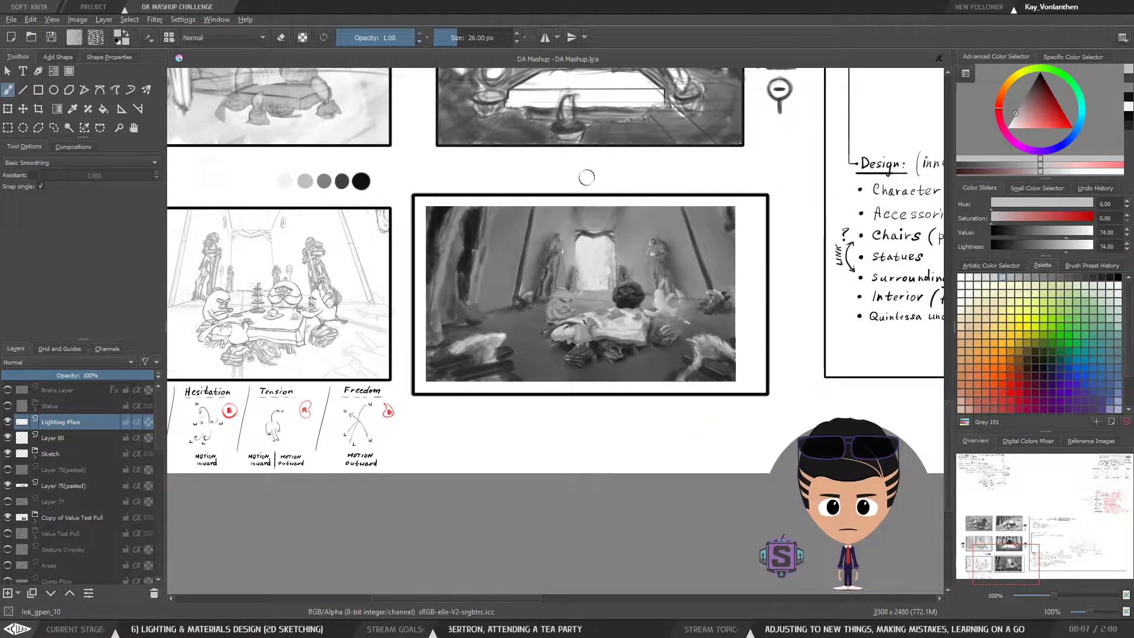
{"action": "scroll", "coordinate": [578, 320], "scroll_direction": "up", "scroll_amount": 2}
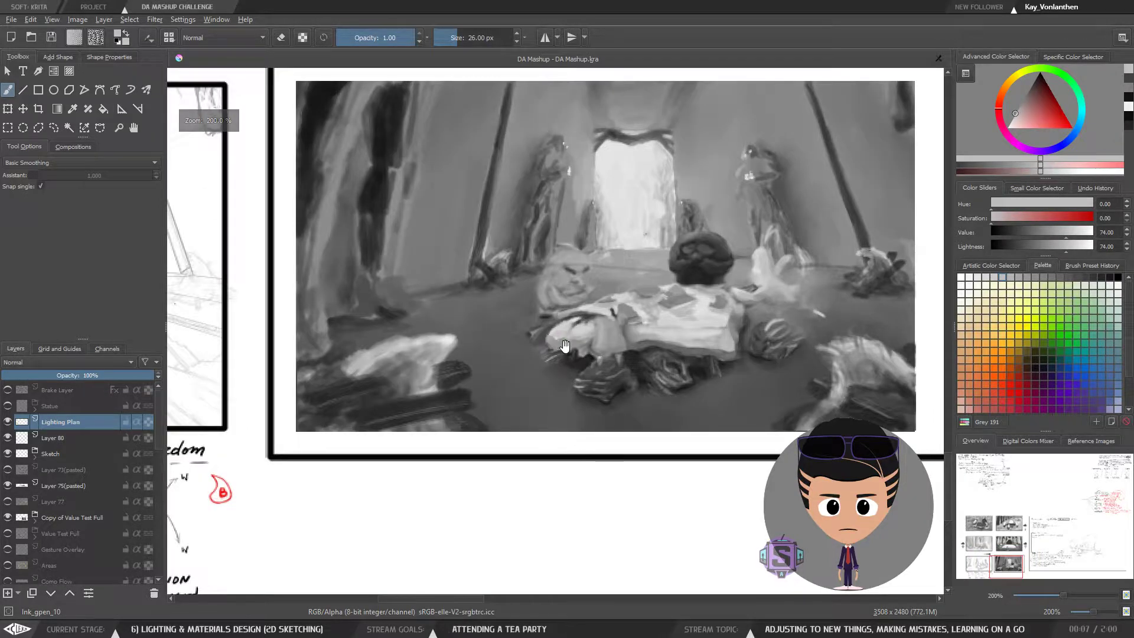
{"action": "left_click_drag", "start_coordinate": [580, 306], "coordinate": [546, 383]}
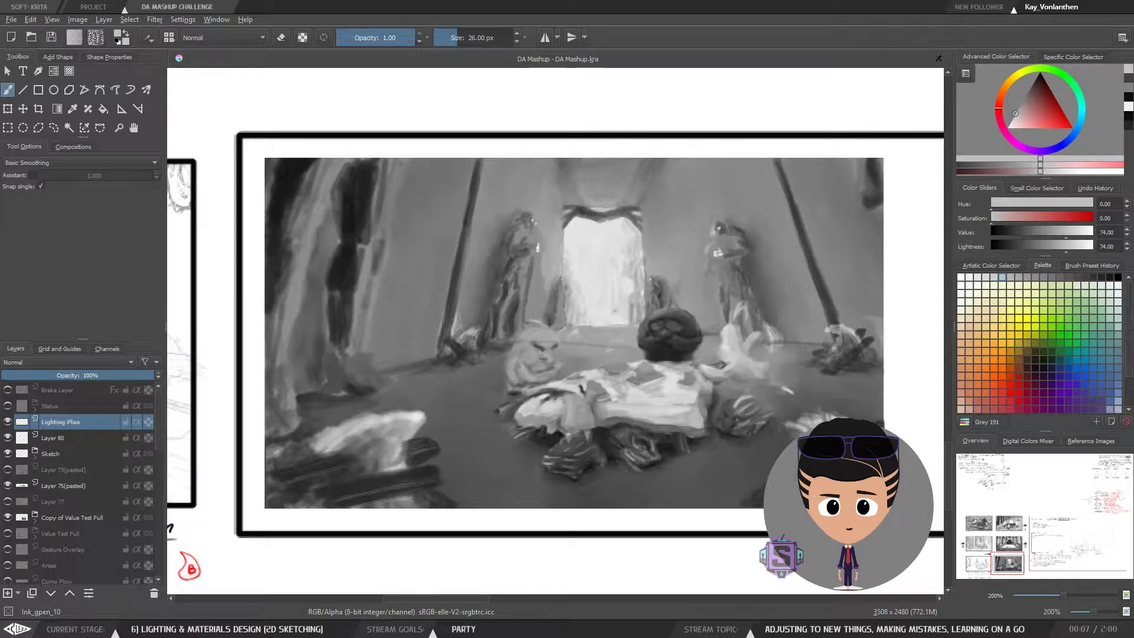
{"action": "key", "text": "1"}
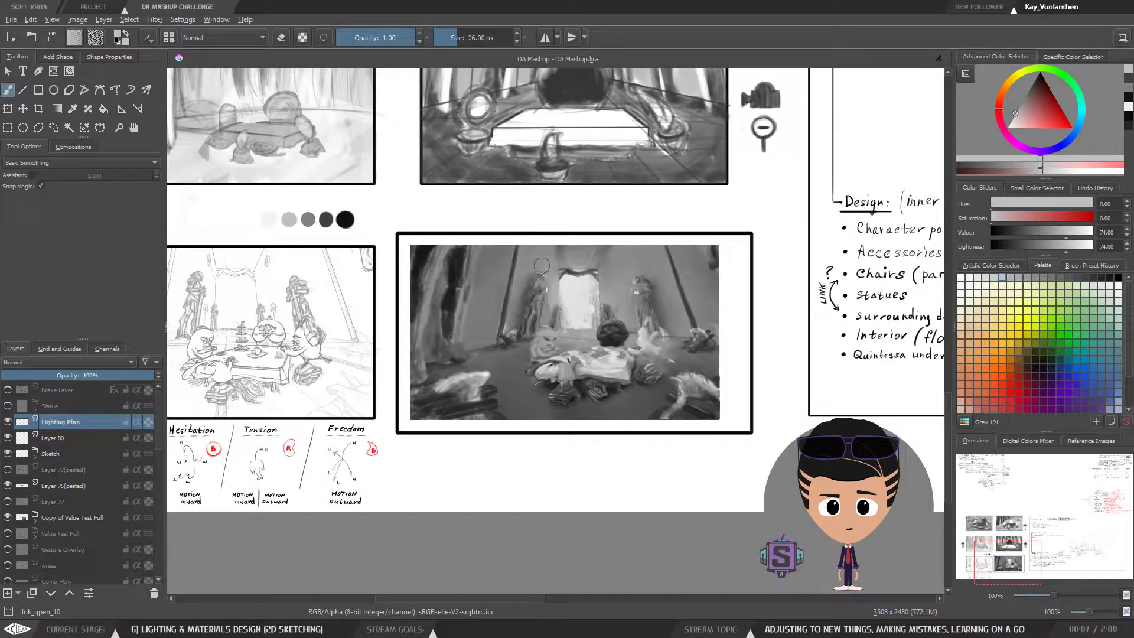
{"action": "mouse_move", "coordinate": [540, 355]}
{"action": "left_mouse_down"}
{"action": "mouse_move", "coordinate": [634, 330]}
{"action": "mouse_move", "coordinate": [658, 354]}
{"action": "mouse_move", "coordinate": [537, 354]}
{"action": "left_mouse_up"}
{"action": "key", "text": "plus"}
{"action": "left_click_drag", "start_coordinate": [594, 384], "coordinate": [622, 424]}
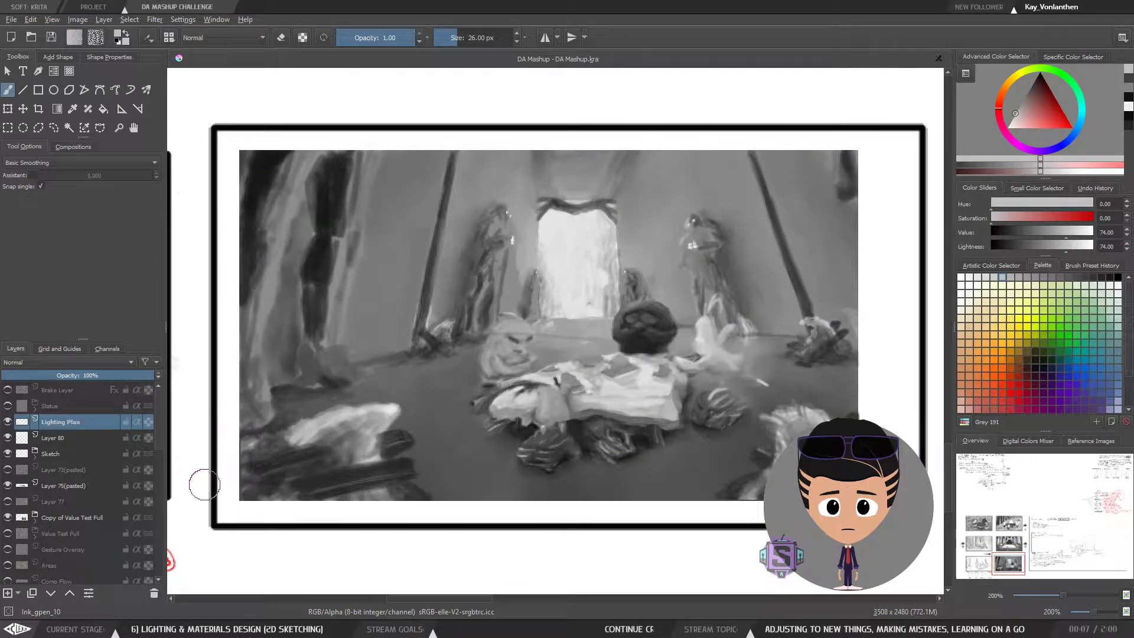
{"action": "key", "text": "1"}
{"action": "left_click_drag", "start_coordinate": [524, 379], "coordinate": [732, 365]}
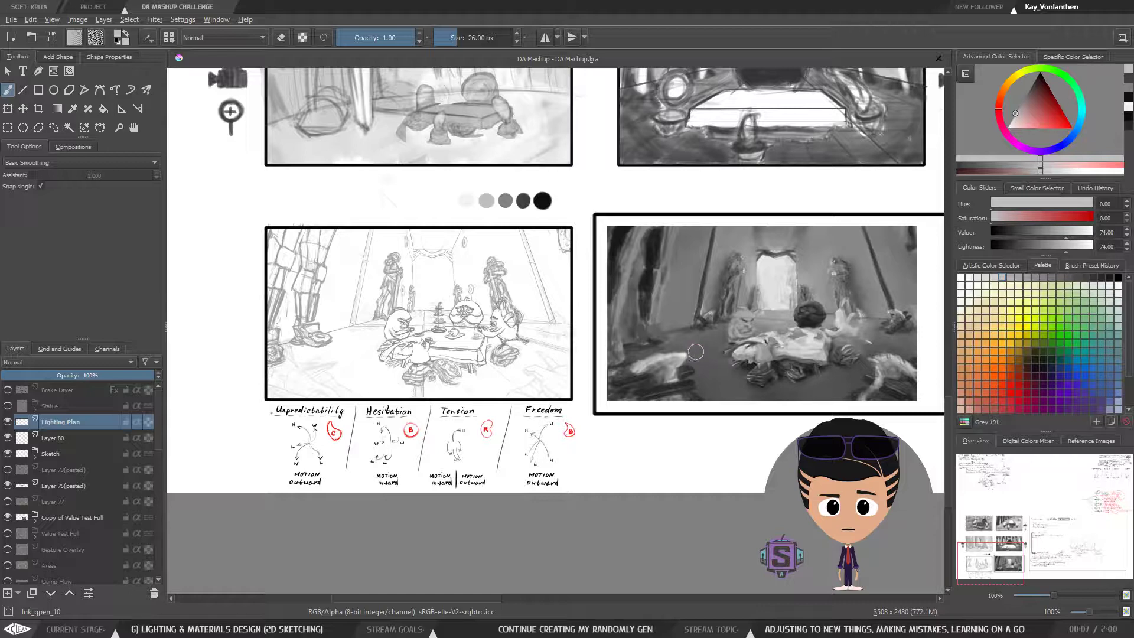
{"action": "left_click_drag", "start_coordinate": [765, 332], "coordinate": [659, 314]}
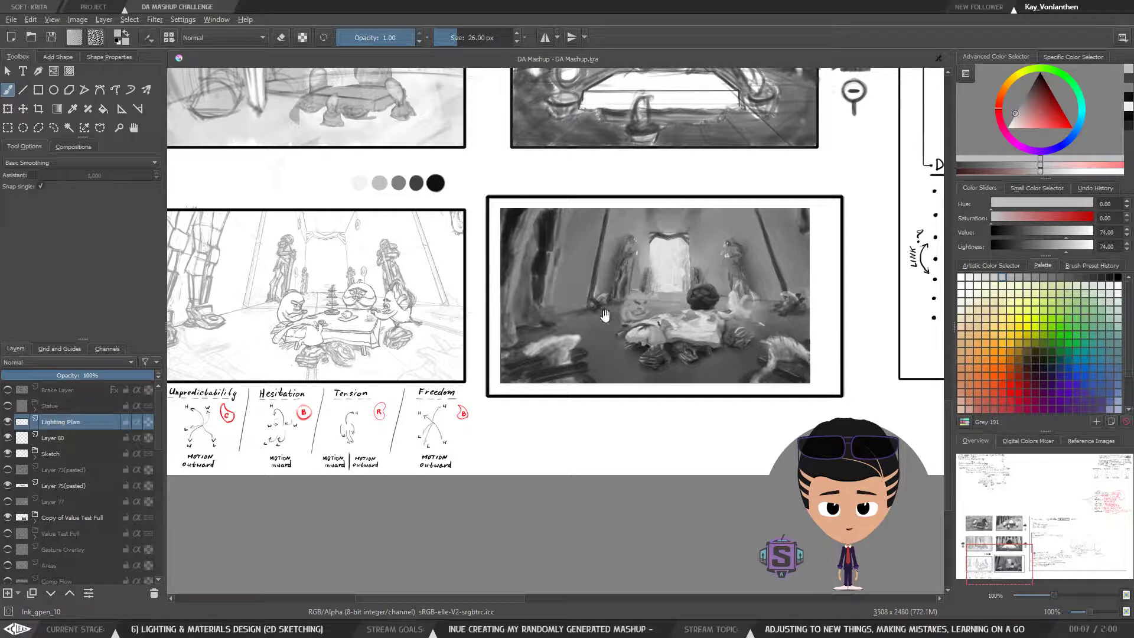
{"action": "left_click_drag", "start_coordinate": [605, 316], "coordinate": [724, 354]}
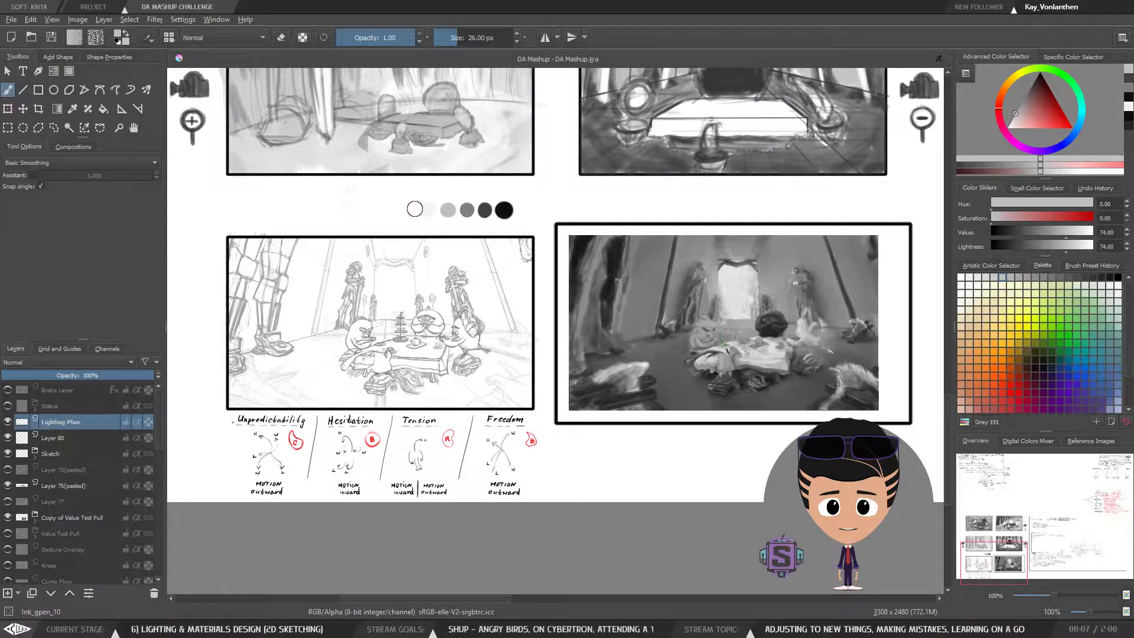
Sample the mid-grey swatch, enlarge the brush to 96 px, and try a stroke on the line sketch before undoing it
{"action": "left_click_drag", "start_coordinate": [381, 249], "coordinate": [470, 255]}
{"action": "key", "text": "ctrl+plus"}
{"action": "left_click_drag", "start_coordinate": [485, 336], "coordinate": [593, 356]}
{"action": "key", "text": "ctrl+minus"}
{"action": "key", "text": "ctrl+plus"}
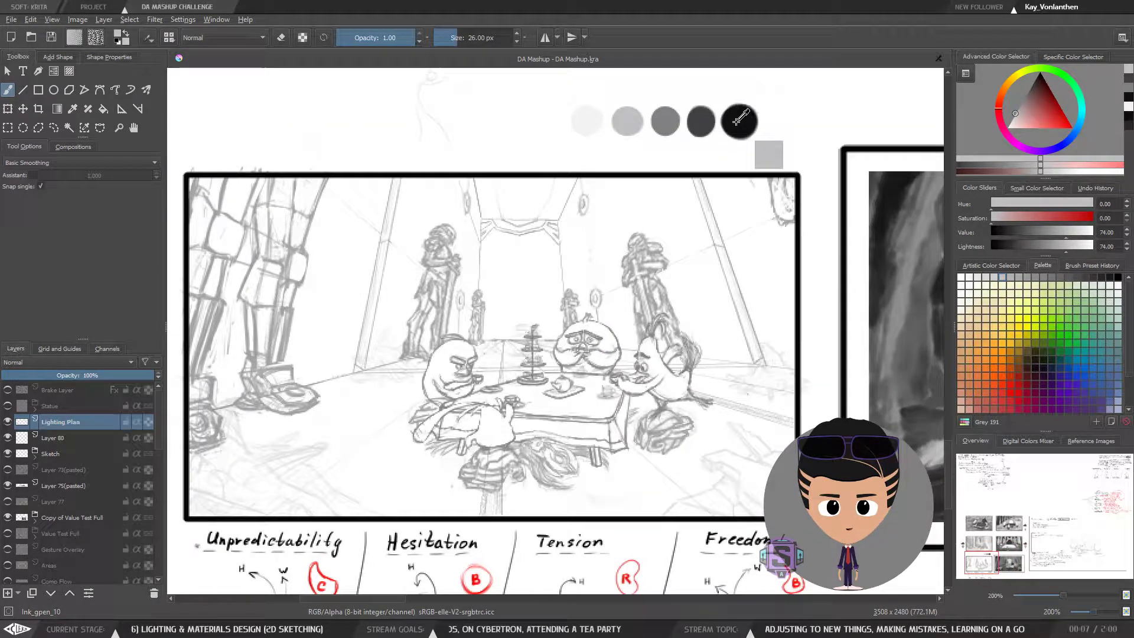
{"action": "left_click", "coordinate": [662, 120], "text": "ctrl"}
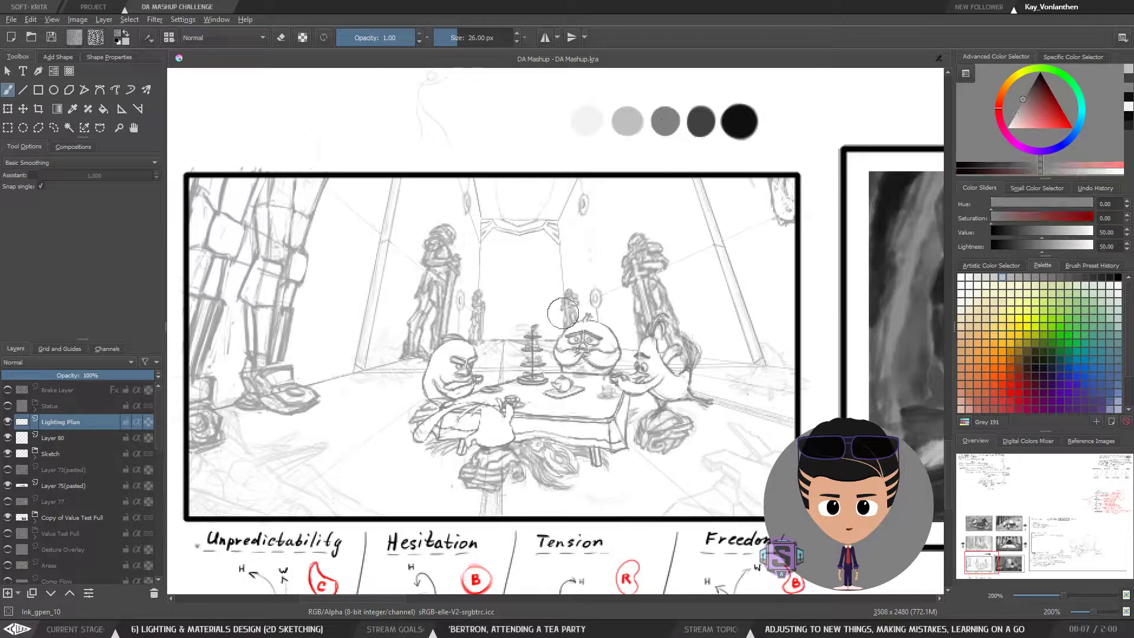
{"action": "key", "text": "ctrl+minus"}
{"action": "key", "text": "bracketright"}
{"action": "key", "text": "bracketright"}
{"action": "key", "text": "bracketright"}
{"action": "key", "text": "bracketright"}
{"action": "key", "text": "bracketright"}
{"action": "key", "text": "bracketright"}
{"action": "key", "text": "bracketright"}
{"action": "key", "text": "bracketright"}
{"action": "key", "text": "bracketright"}
{"action": "key", "text": "bracketright"}
{"action": "key", "text": "bracketright"}
{"action": "key", "text": "bracketright"}
{"action": "key", "text": "bracketright"}
{"action": "key", "text": "bracketright"}
{"action": "key", "text": "bracketright"}
{"action": "key", "text": "bracketright"}
{"action": "key", "text": "bracketright"}
{"action": "key", "text": "bracketright"}
{"action": "mouse_move", "coordinate": [409, 333]}
{"action": "left_mouse_down"}
{"action": "mouse_move", "coordinate": [404, 373]}
{"action": "mouse_move", "coordinate": [408, 354]}
{"action": "left_mouse_up"}
{"action": "key", "text": "ctrl+z"}
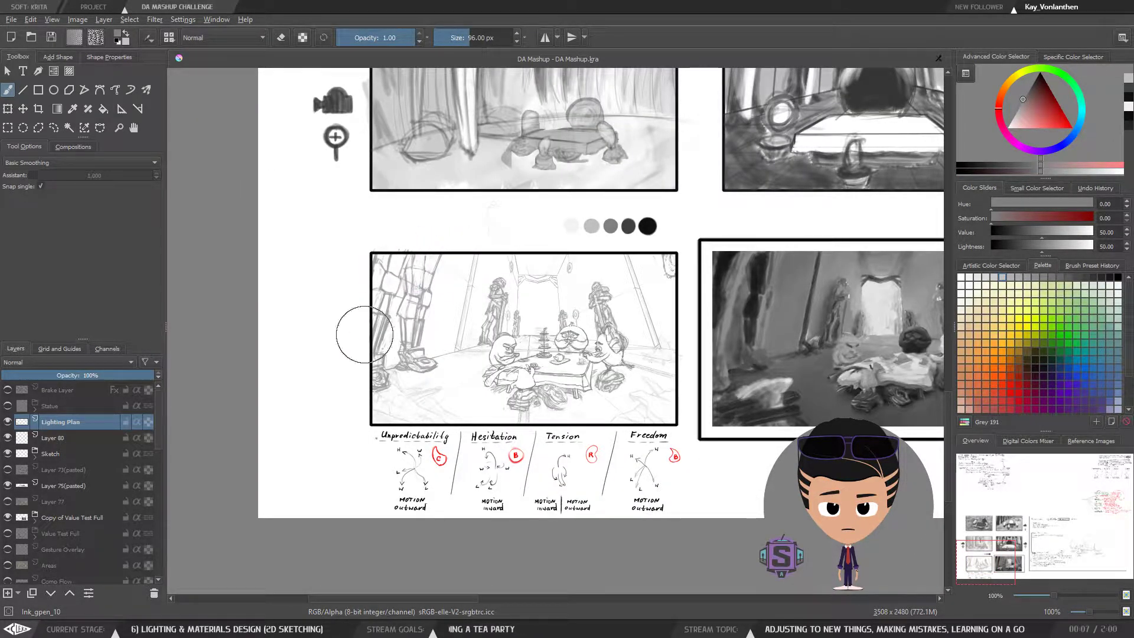
Move the Lighting Plan layer down the stack to sit directly below Sketch, and toggle Sketch's visibility off and back on
{"action": "left_click", "coordinate": [52, 455]}
{"action": "left_click", "coordinate": [56, 421]}
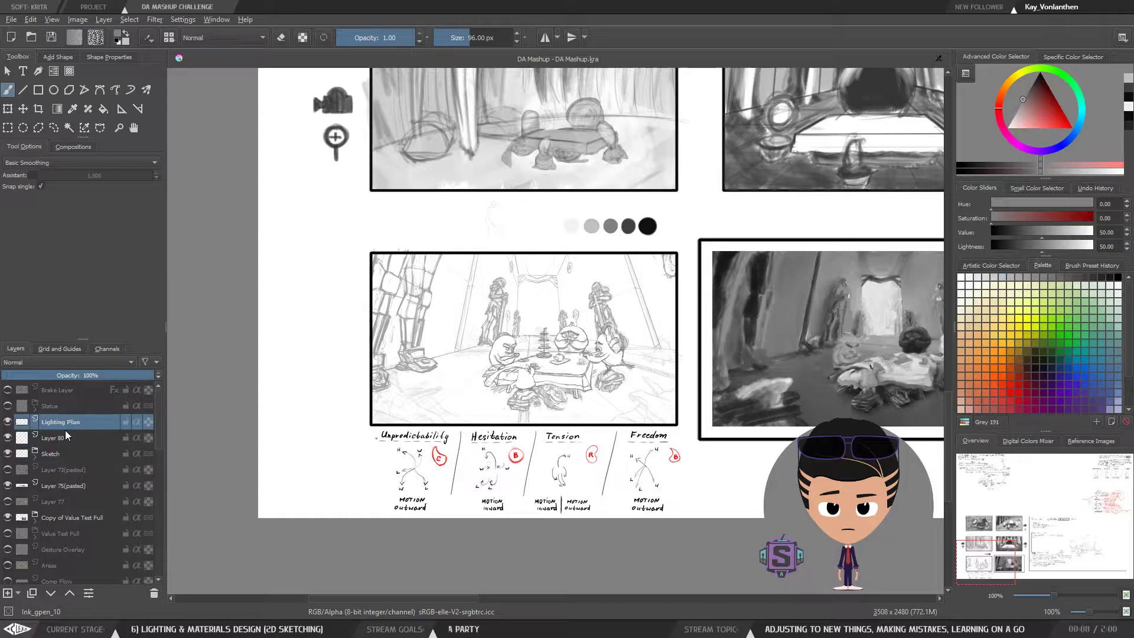
{"action": "key", "text": "ctrl+Page_Down"}
{"action": "key", "text": "ctrl+Page_Down"}
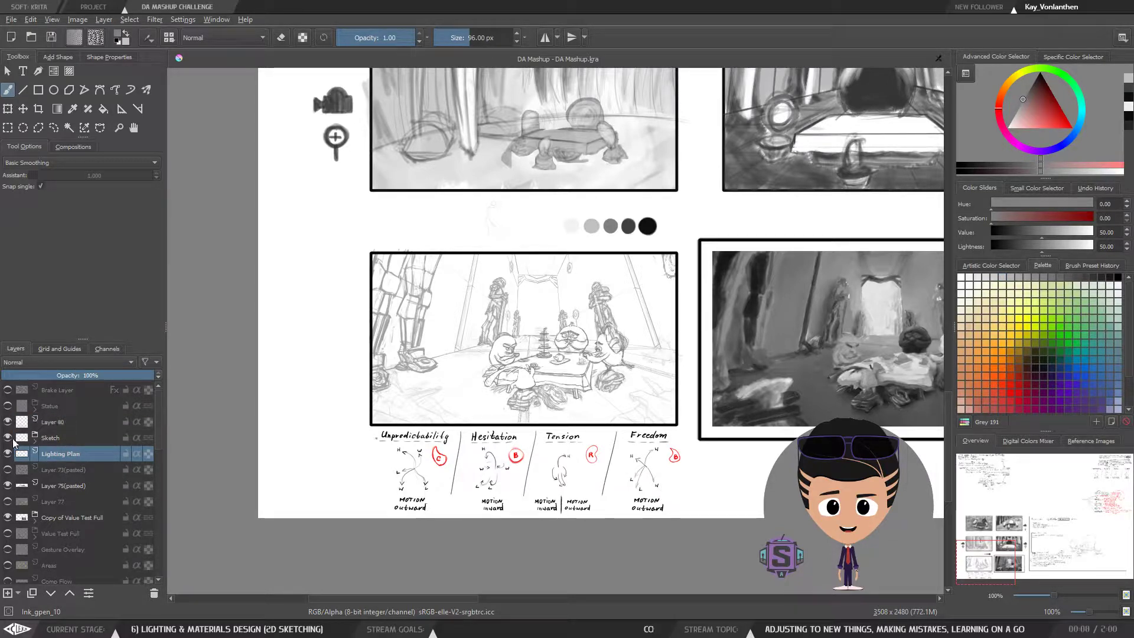
{"action": "left_click", "coordinate": [9, 438]}
{"action": "left_click", "coordinate": [8, 437]}
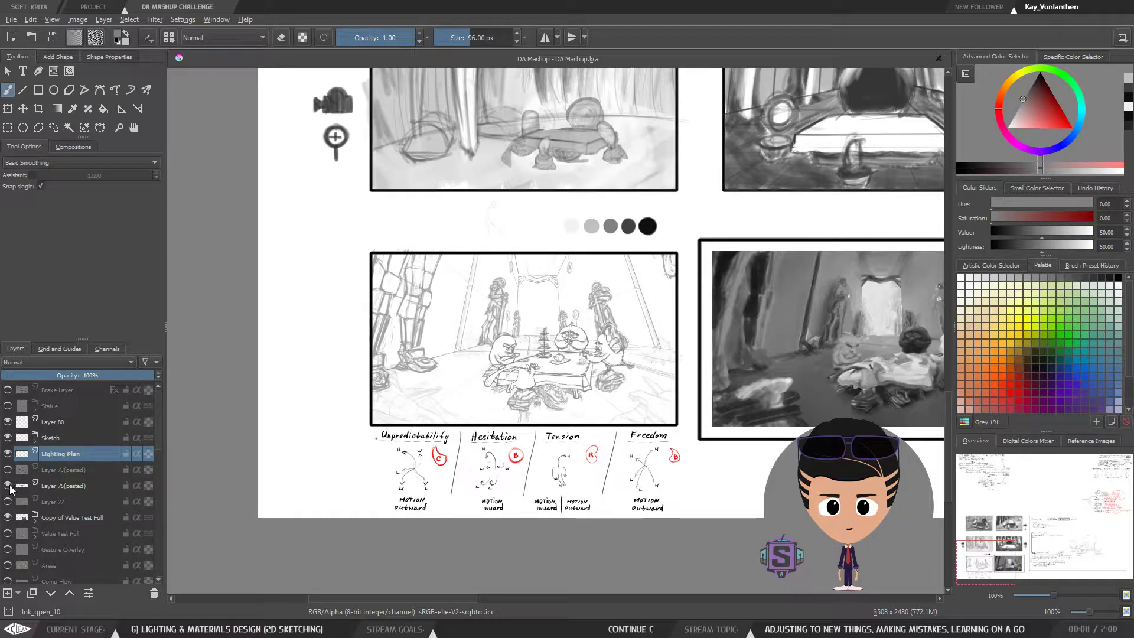
Move only Layer 75(pasted), using the Move current layer mode, so its old swatch row sits above the value painting
{"action": "left_click", "coordinate": [8, 486]}
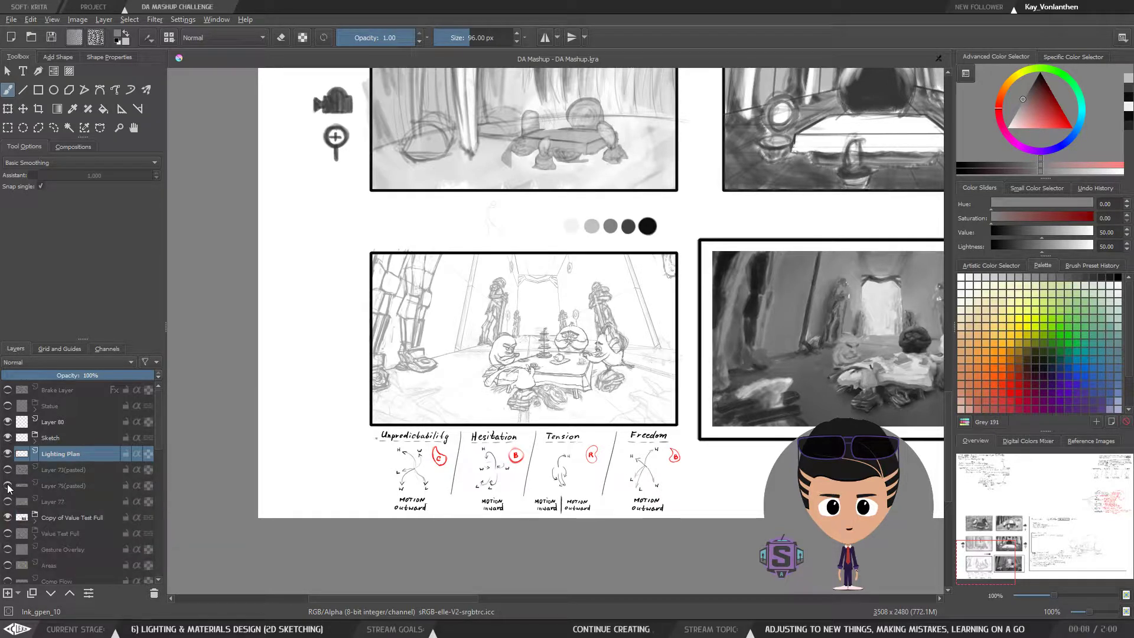
{"action": "left_click", "coordinate": [49, 487]}
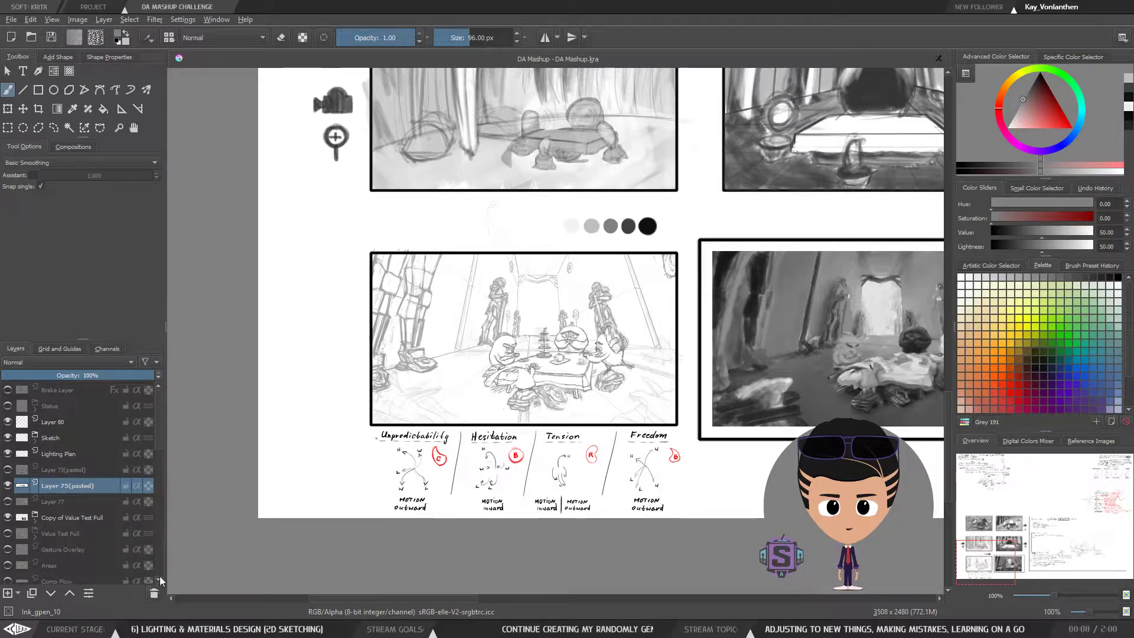
{"action": "key", "text": "t"}
{"action": "left_click_drag", "start_coordinate": [611, 228], "coordinate": [611, 204]}
{"action": "key", "text": "ctrl+z"}
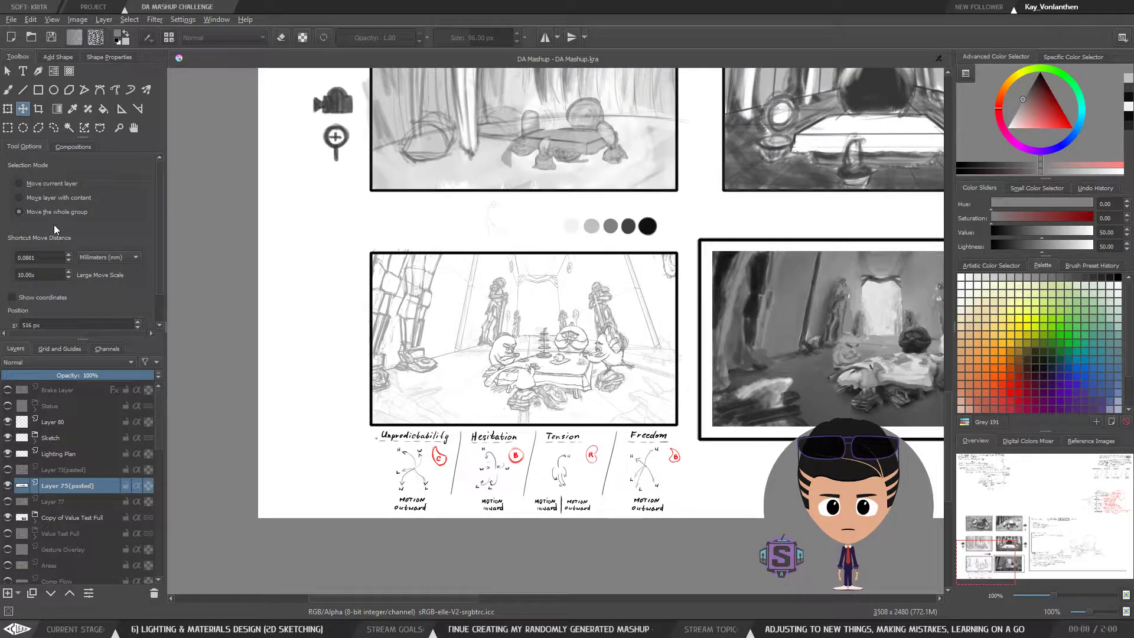
{"action": "left_click", "coordinate": [26, 182]}
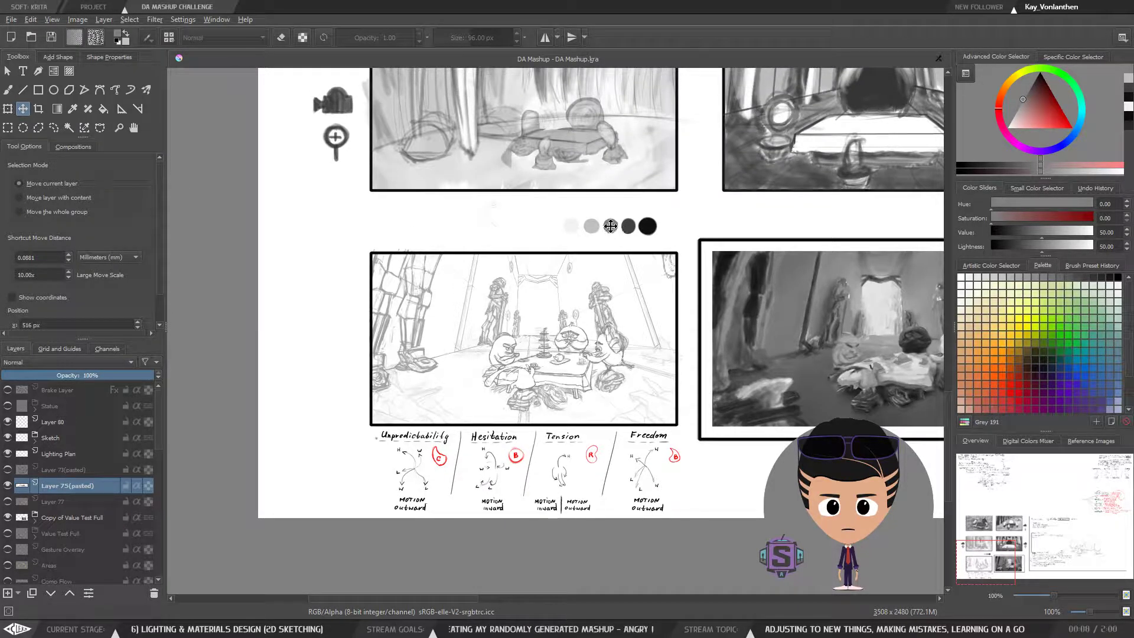
{"action": "left_click_drag", "start_coordinate": [611, 218], "coordinate": [642, 225]}
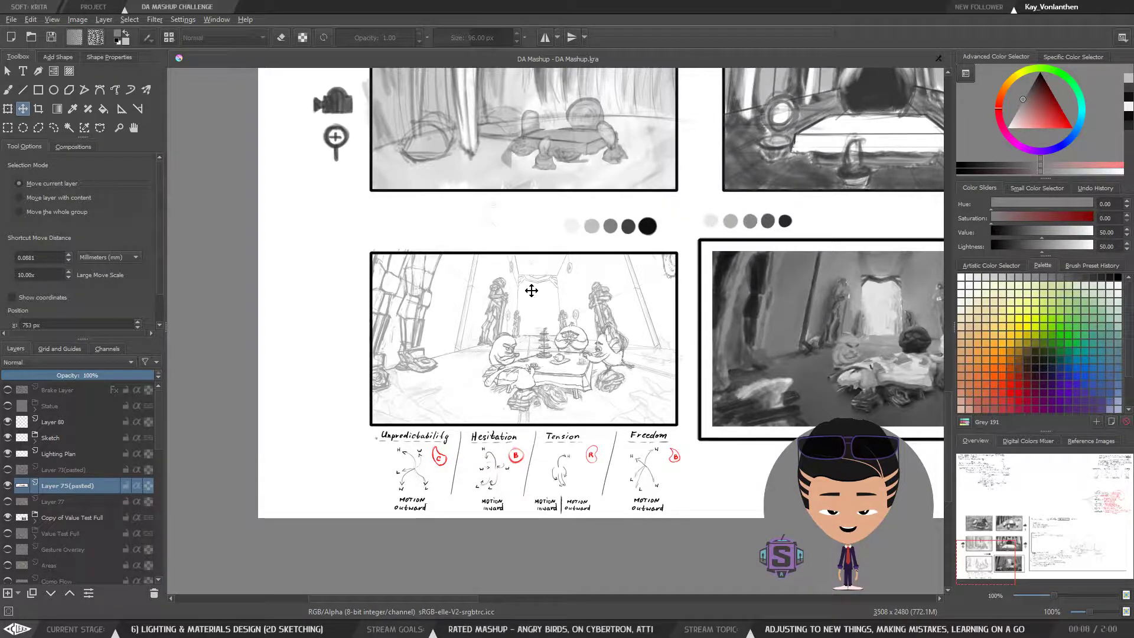
Switch back to the brush and check which layer holds the new swatch row by toggling the visibility of the layers below Sketch
{"action": "key", "text": "b"}
{"action": "left_click", "coordinate": [79, 421]}
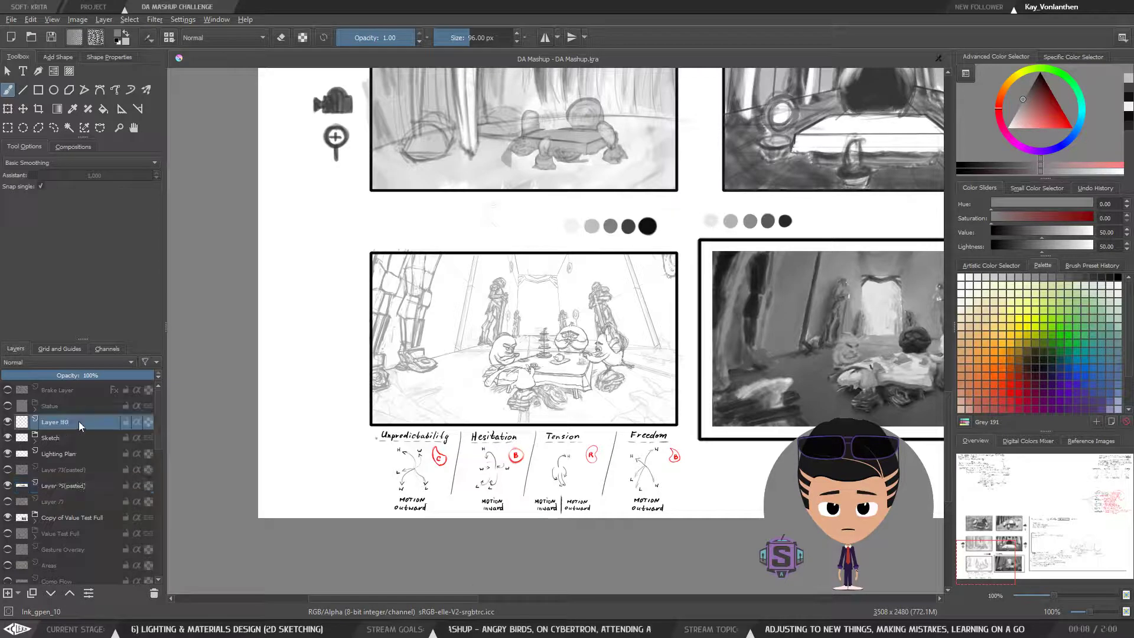
{"action": "left_click", "coordinate": [58, 454]}
{"action": "left_click", "coordinate": [13, 486]}
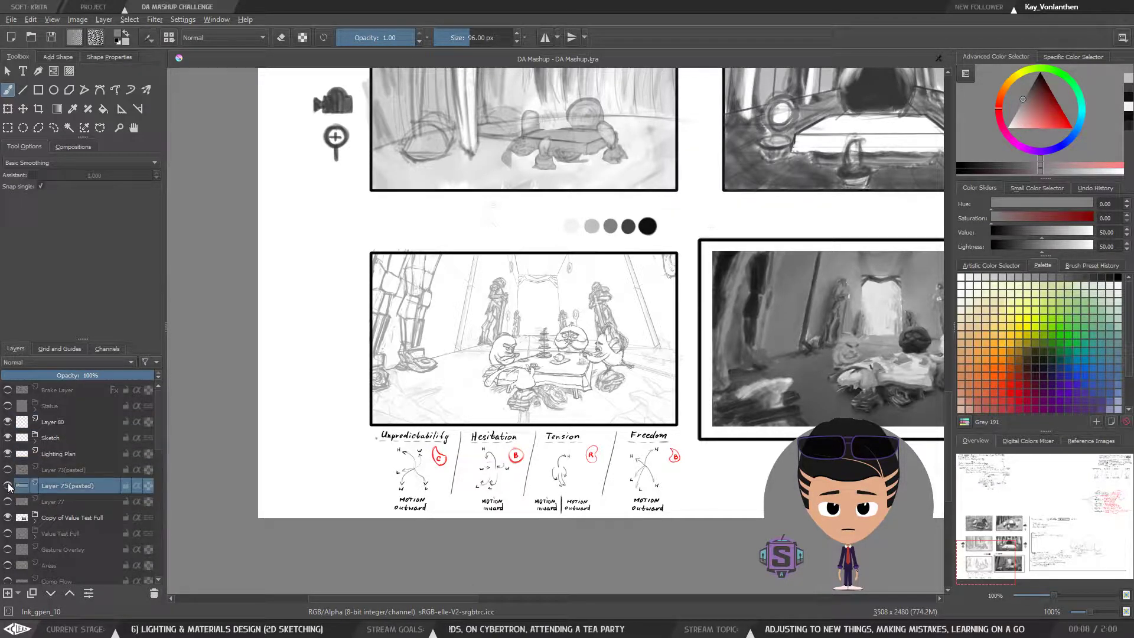
{"action": "left_click", "coordinate": [59, 457]}
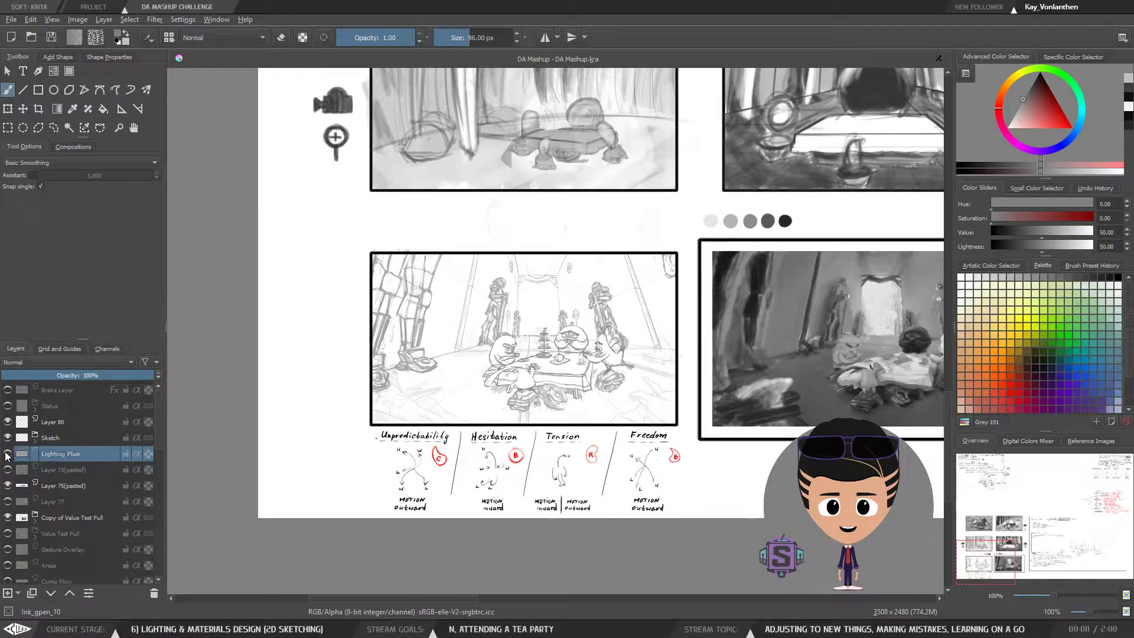
{"action": "left_click", "coordinate": [7, 454]}
Outline the swatch row above the line sketch on Lighting Plan with a freehand selection, paste it onto its own layer, and deselect
{"action": "key", "text": "l"}
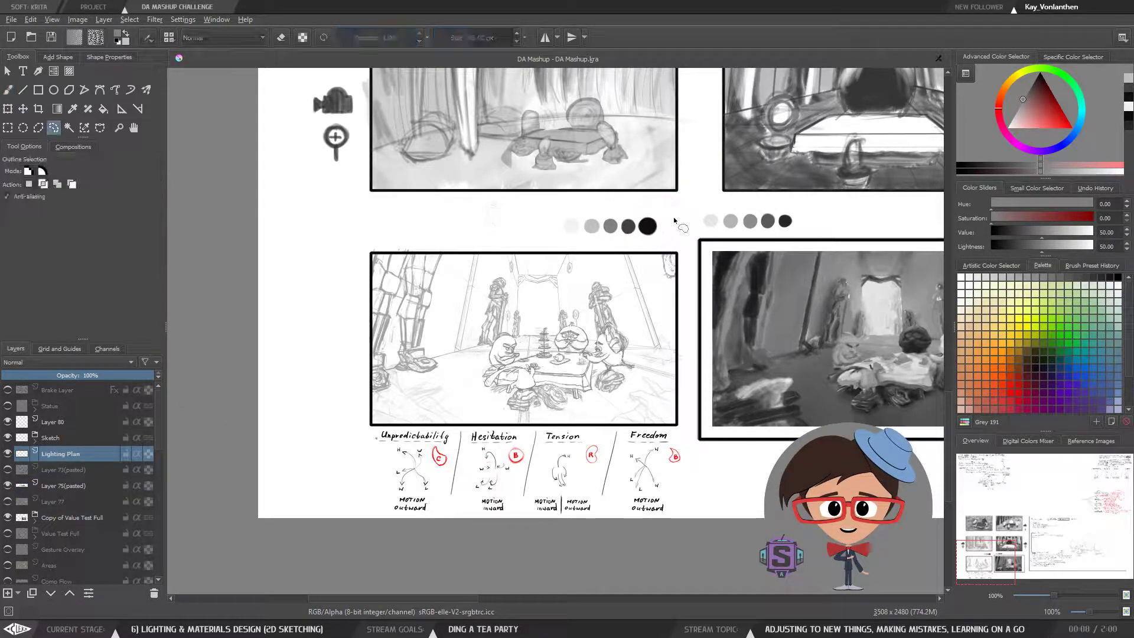
{"action": "mouse_move", "coordinate": [672, 214]}
{"action": "left_mouse_down"}
{"action": "mouse_move", "coordinate": [564, 212]}
{"action": "mouse_move", "coordinate": [548, 229]}
{"action": "mouse_move", "coordinate": [670, 251]}
{"action": "left_mouse_up"}
{"action": "key", "text": "minus"}
{"action": "key", "text": "minus"}
{"action": "key", "text": "minus"}
{"action": "key", "text": "minus"}
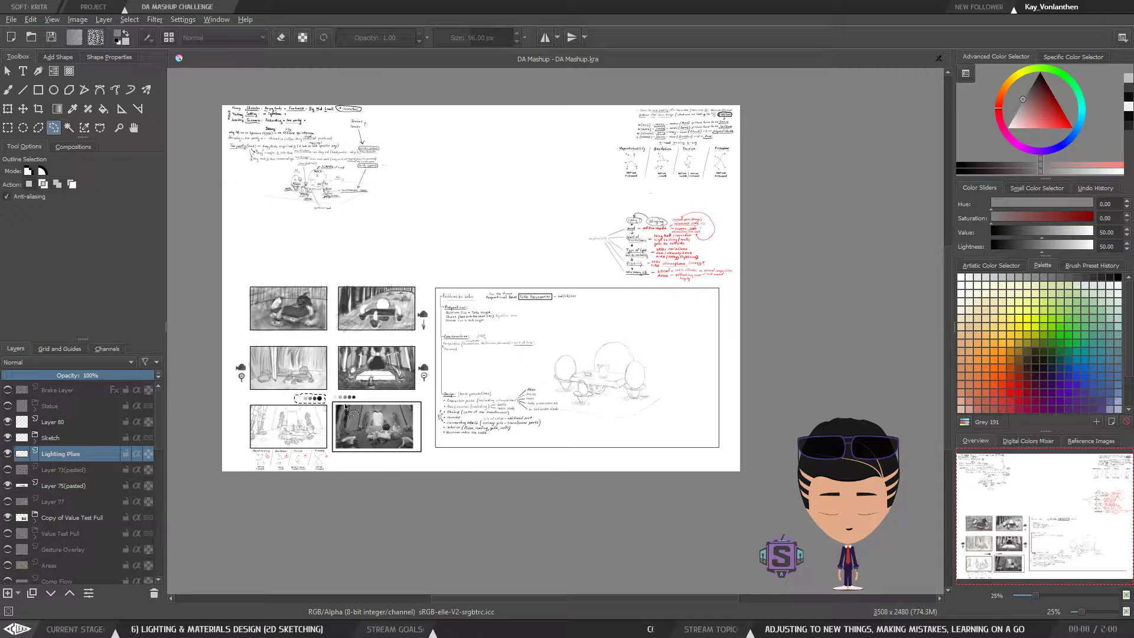
{"action": "key", "text": "plus"}
{"action": "left_click_drag", "start_coordinate": [300, 415], "coordinate": [594, 305]}
{"action": "key", "text": "plus"}
{"action": "key", "text": "plus"}
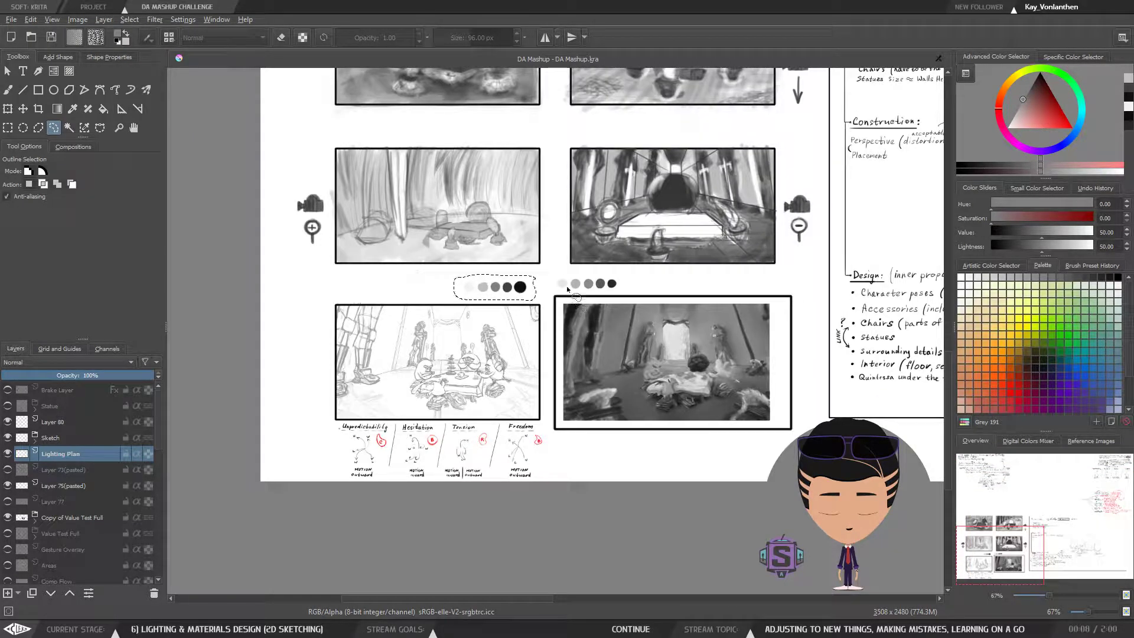
{"action": "key", "text": "ctrl+c"}
{"action": "key", "text": "ctrl+v"}
{"action": "key", "text": "ctrl+shift+a"}
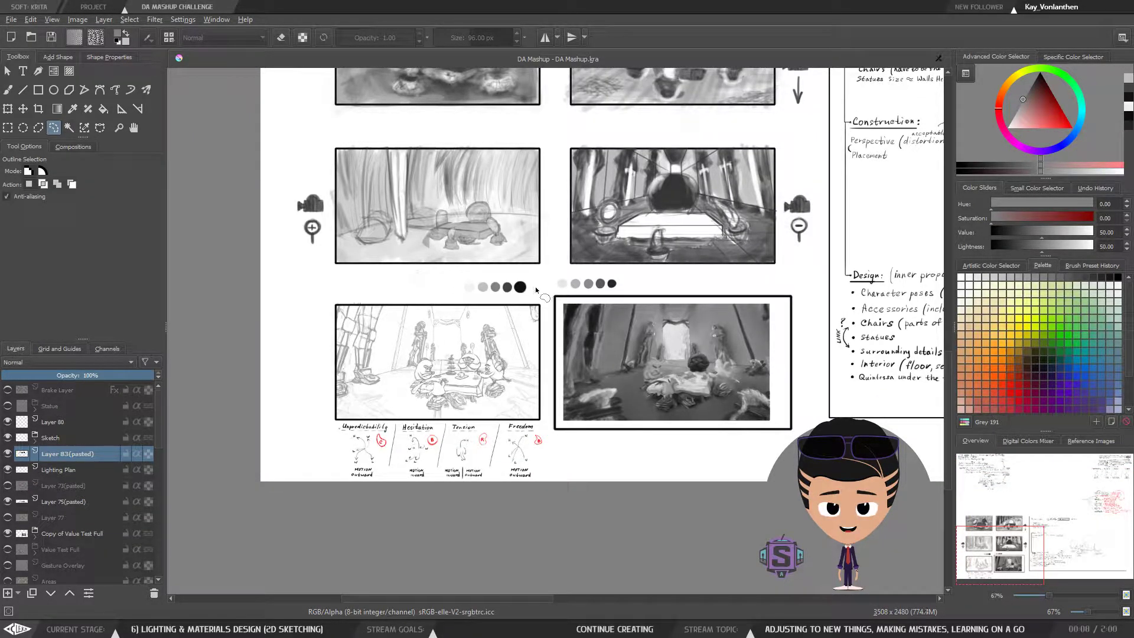
Move the pasted swatch layer down to sit above Layer 75(pasted), merge the two, and toggle the merged layer's visibility to check it
{"action": "key", "text": "b"}
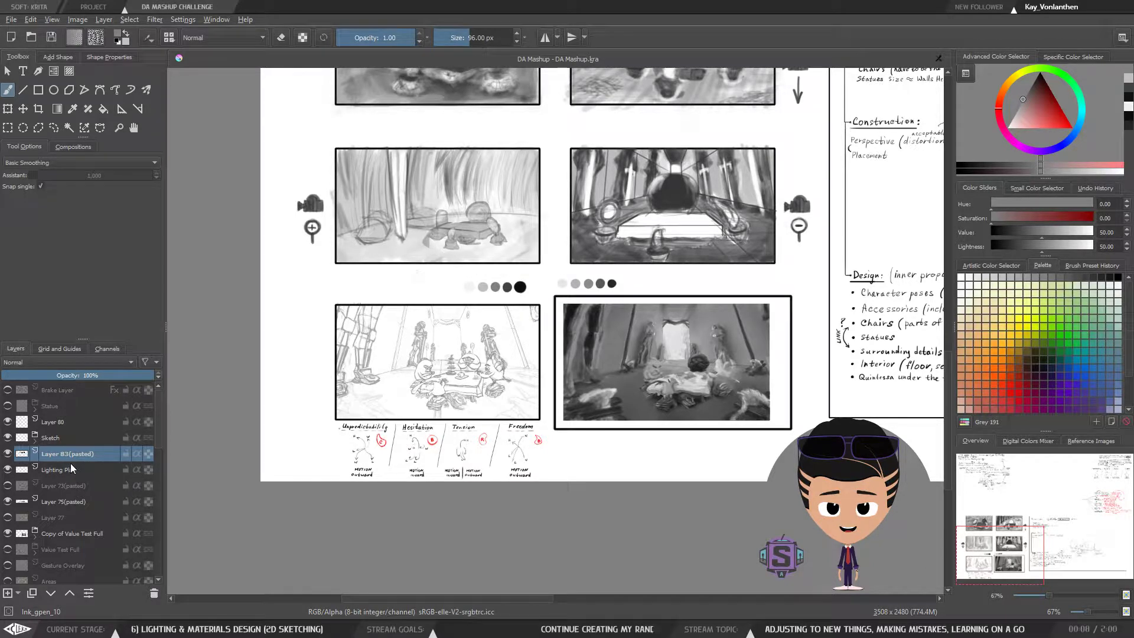
{"action": "key", "text": "ctrl+Page_Down"}
{"action": "key", "text": "ctrl+Page_Down"}
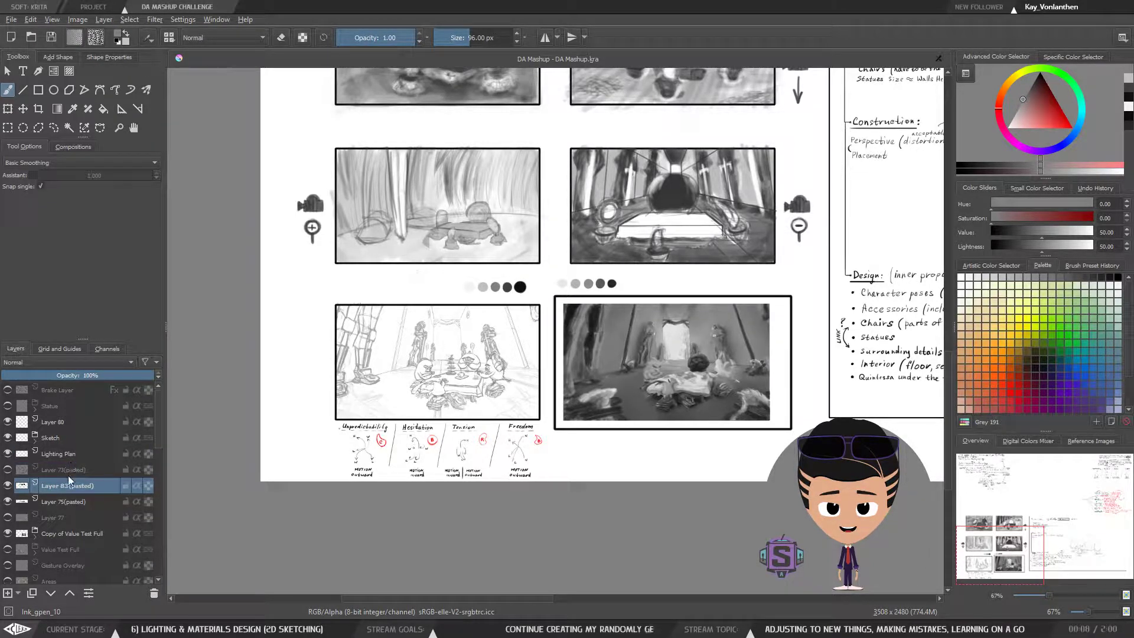
{"action": "key", "text": "ctrl+e"}
{"action": "left_click", "coordinate": [10, 487]}
{"action": "left_click", "coordinate": [9, 487]}
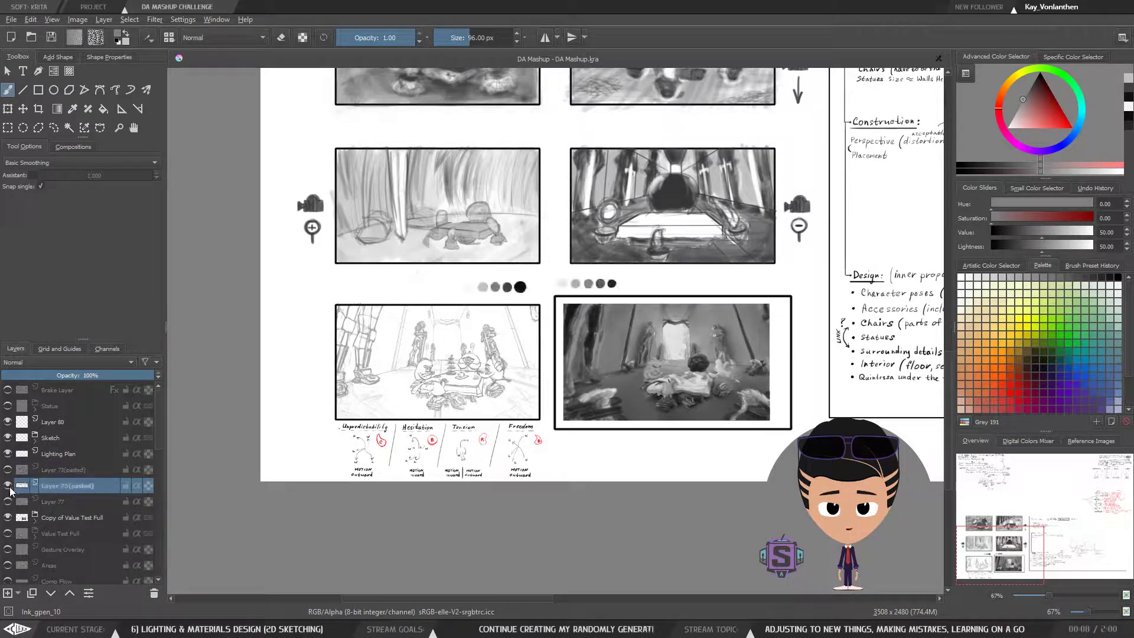
Rename the merged swatch layer as Swatches
{"action": "key", "text": "F2"}
{"action": "left_click", "coordinate": [66, 483]}
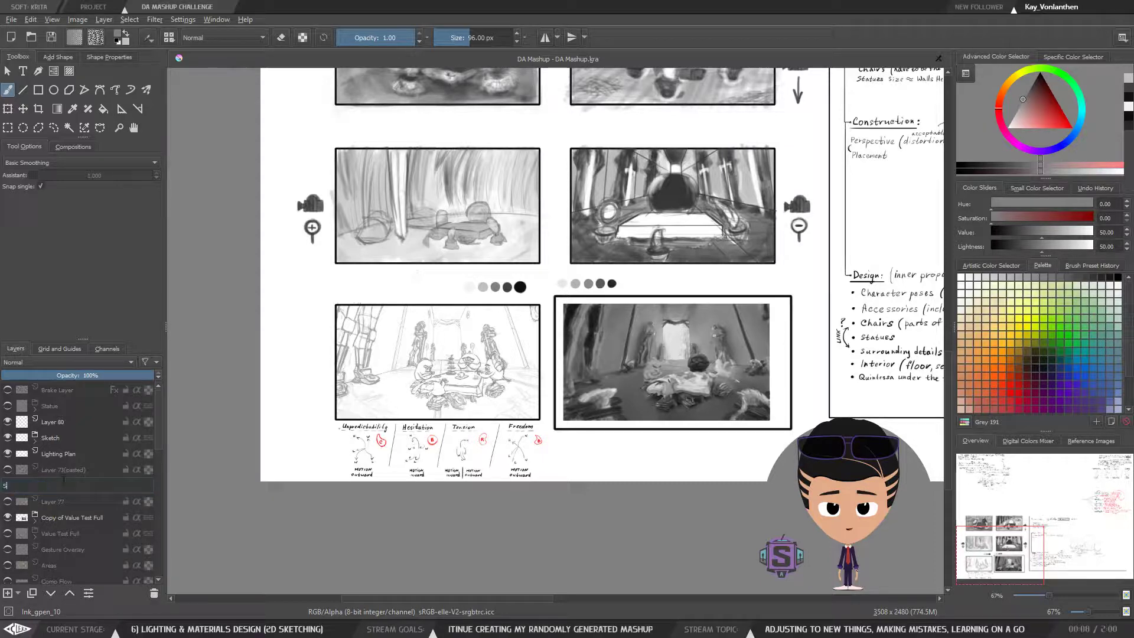
{"action": "type", "text": "ayer 75(pasted)a"}
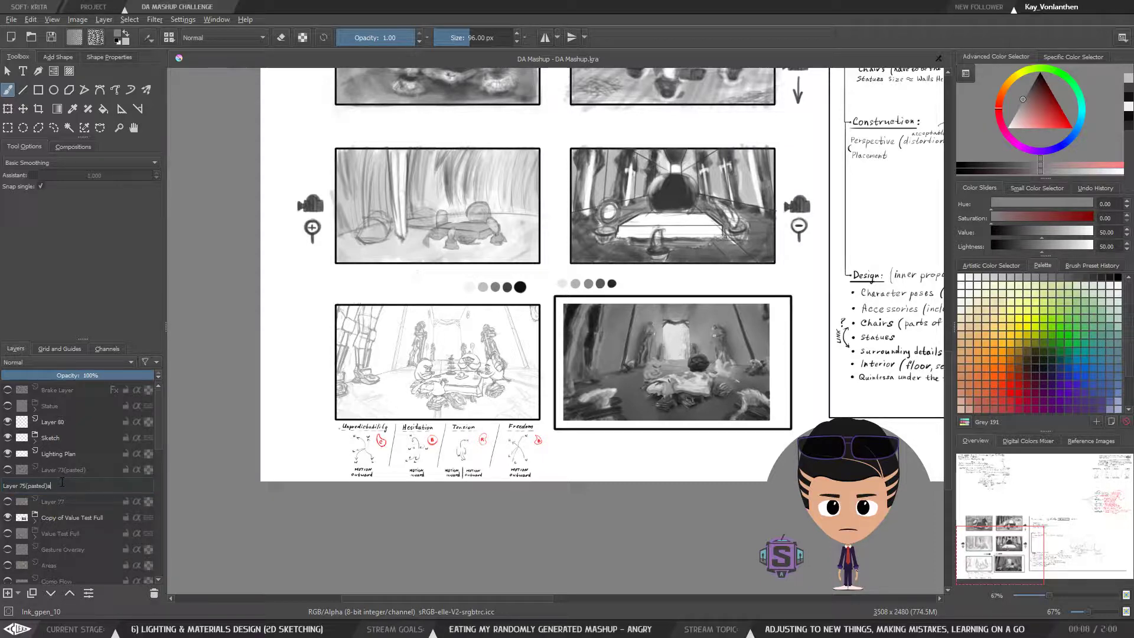
{"action": "type", "text": "tches"}
{"action": "key", "text": "Return"}
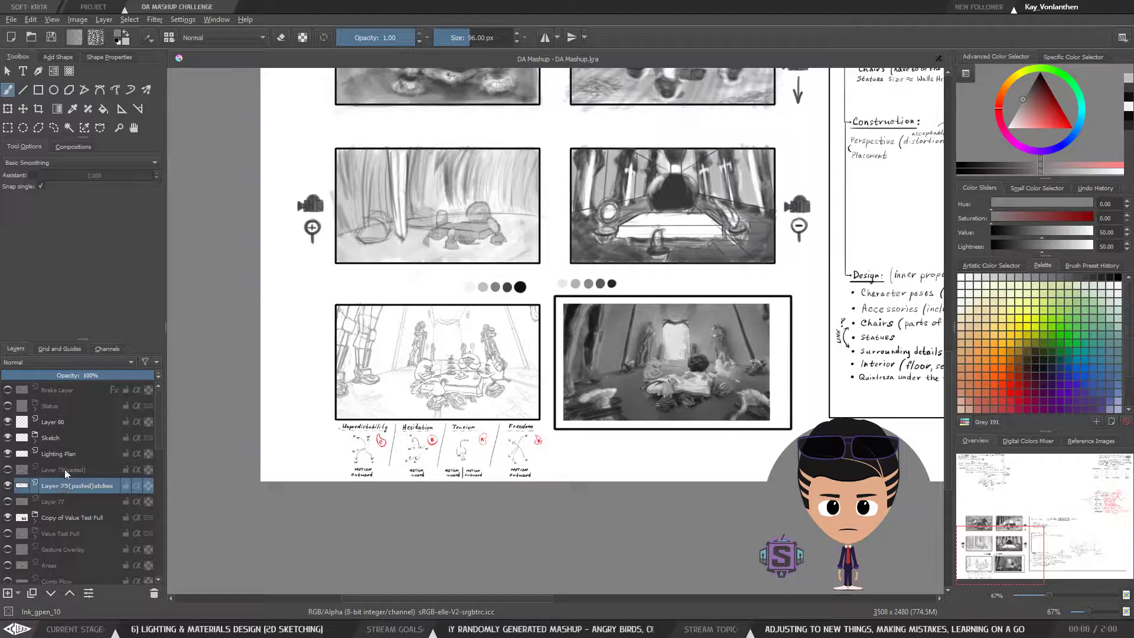
{"action": "double_click", "coordinate": [95, 490]}
{"action": "type", "text": "S"}
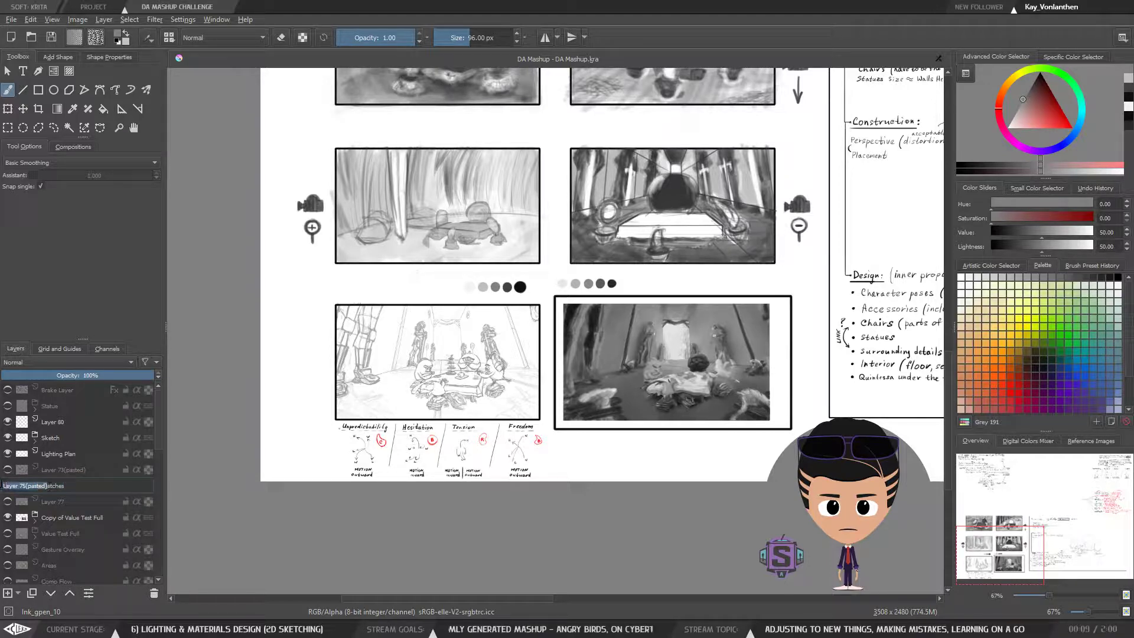
{"action": "key", "text": "Return"}
{"action": "left_click", "coordinate": [73, 499]}
{"action": "left_click", "coordinate": [88, 490]}
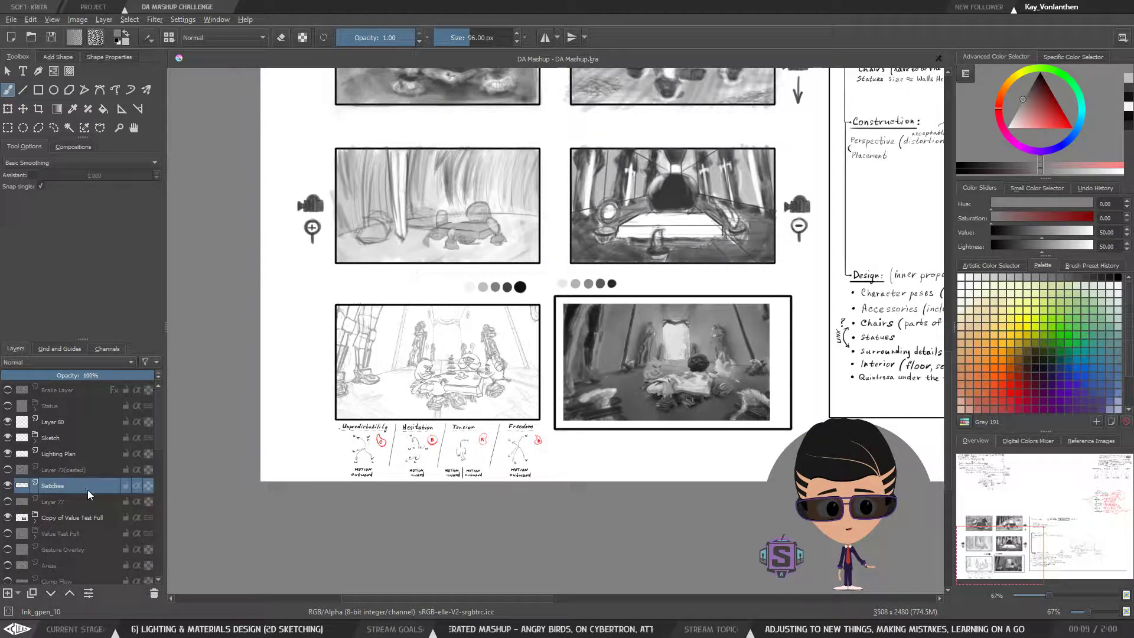
{"action": "double_click", "coordinate": [66, 488]}
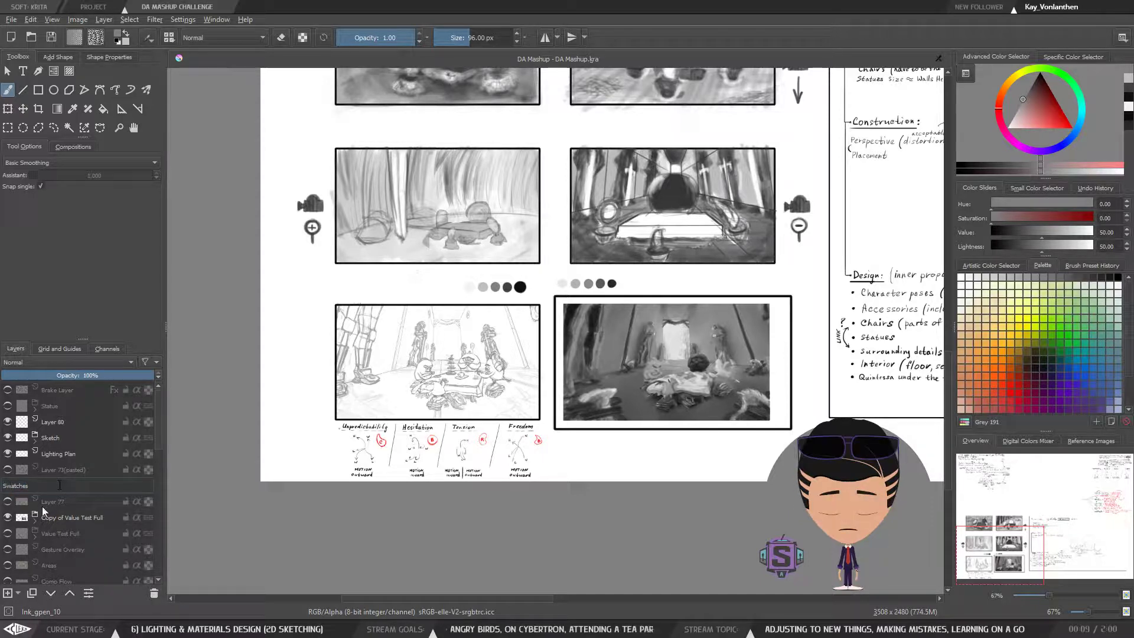
{"action": "left_click", "coordinate": [80, 497]}
{"action": "left_click", "coordinate": [66, 486]}
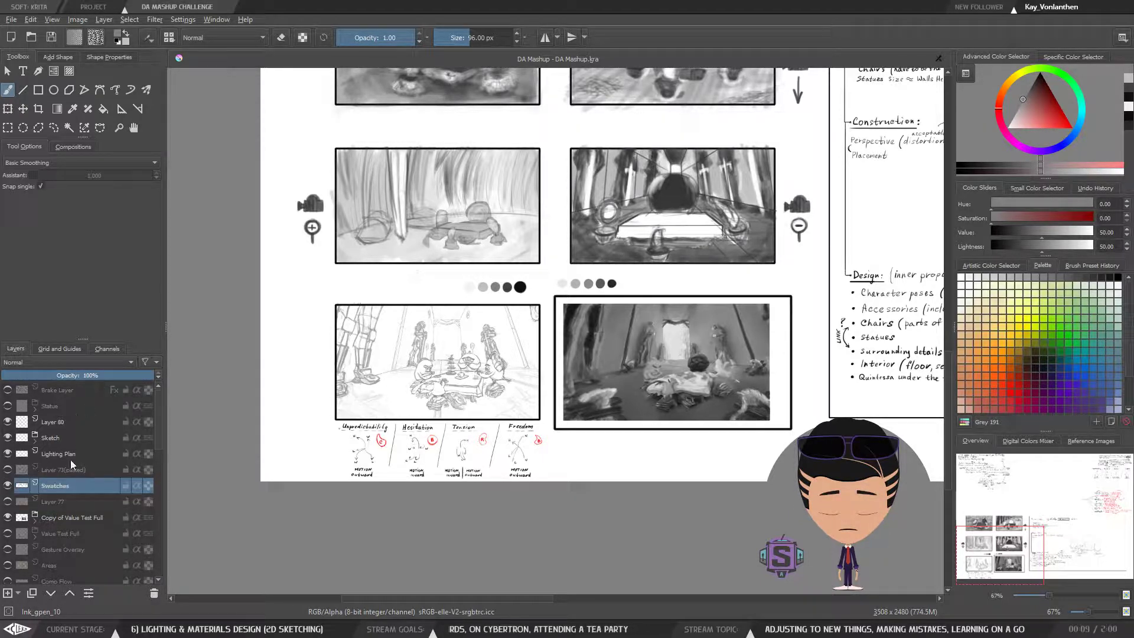
Toggle the Sketch group's visibility off and on to check what it contains above Lighting Plan
{"action": "left_click", "coordinate": [35, 453]}
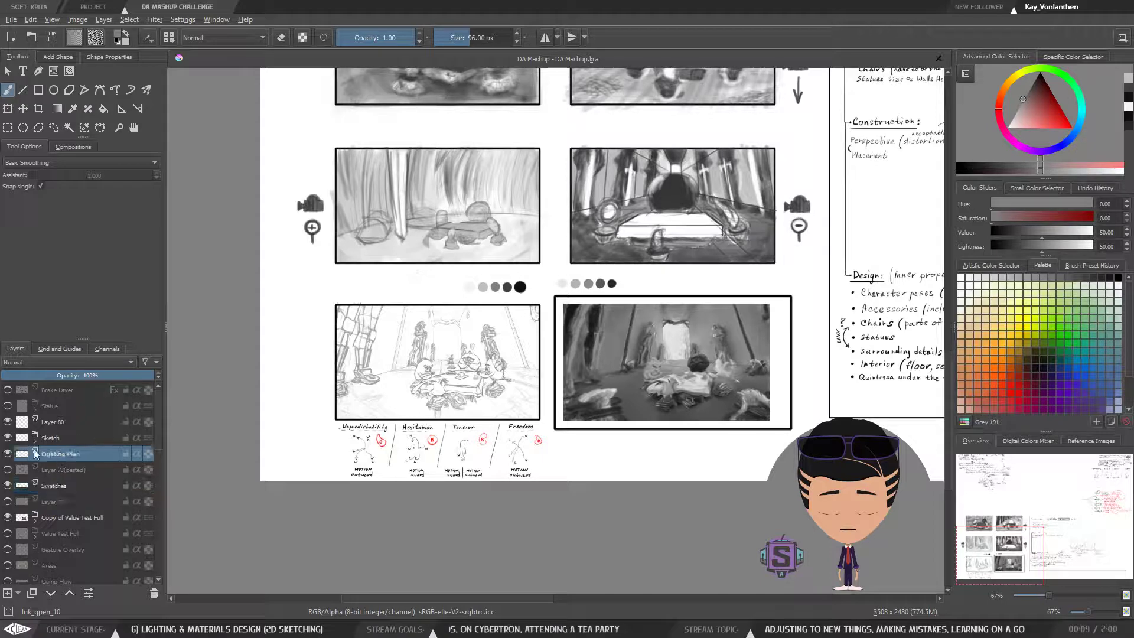
{"action": "left_click", "coordinate": [62, 437]}
{"action": "left_click", "coordinate": [7, 438]}
{"action": "left_click", "coordinate": [7, 438]}
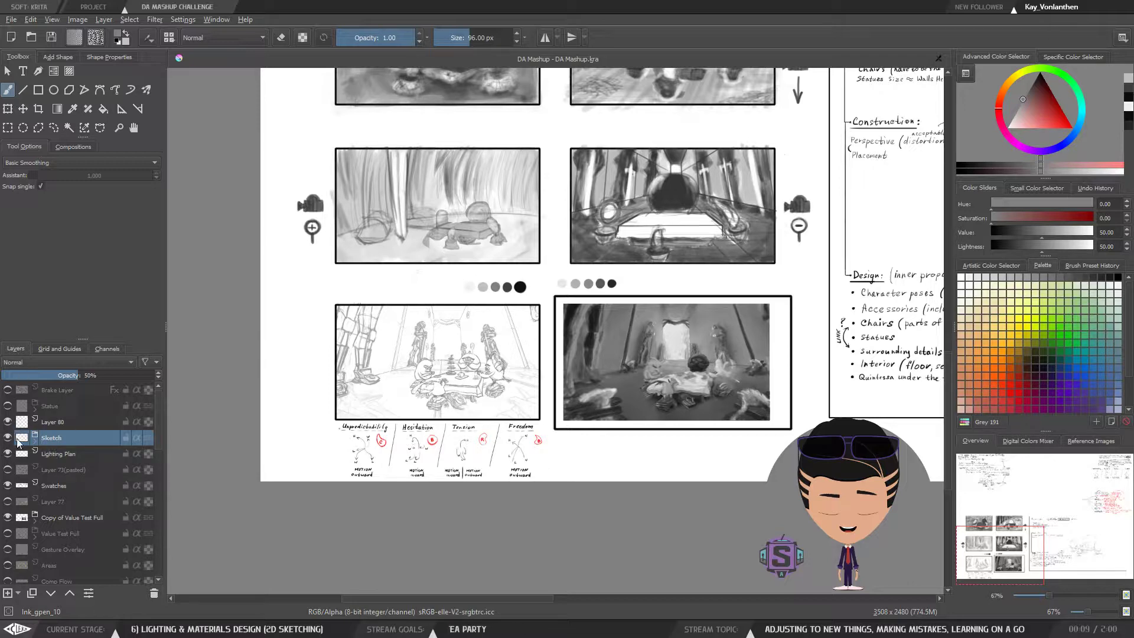
{"action": "left_click", "coordinate": [8, 438]}
{"action": "left_click", "coordinate": [7, 438]}
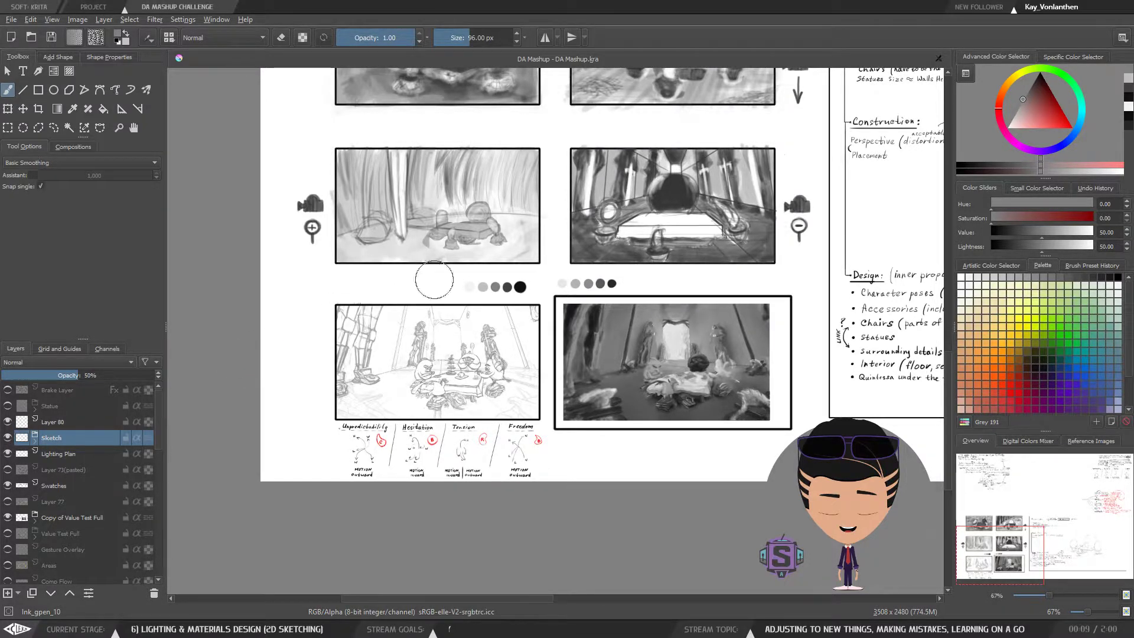
Reduce the brush size to 26 px and compare the line sketch and its swatches with the value painting beside it
{"action": "key", "text": "bracketleft"}
{"action": "key", "text": "bracketleft"}
{"action": "key", "text": "bracketleft"}
{"action": "key", "text": "bracketleft"}
{"action": "key", "text": "bracketleft"}
{"action": "key", "text": "bracketleft"}
{"action": "key", "text": "bracketleft"}
{"action": "key", "text": "bracketleft"}
{"action": "key", "text": "bracketleft"}
{"action": "key", "text": "bracketleft"}
{"action": "key", "text": "bracketleft"}
{"action": "key", "text": "bracketleft"}
{"action": "key", "text": "bracketleft"}
{"action": "key", "text": "bracketleft"}
{"action": "key", "text": "bracketleft"}
{"action": "key", "text": "bracketleft"}
{"action": "key", "text": "bracketleft"}
{"action": "key", "text": "bracketleft"}
{"action": "scroll", "coordinate": [514, 288], "scroll_direction": "up", "scroll_amount": 2}
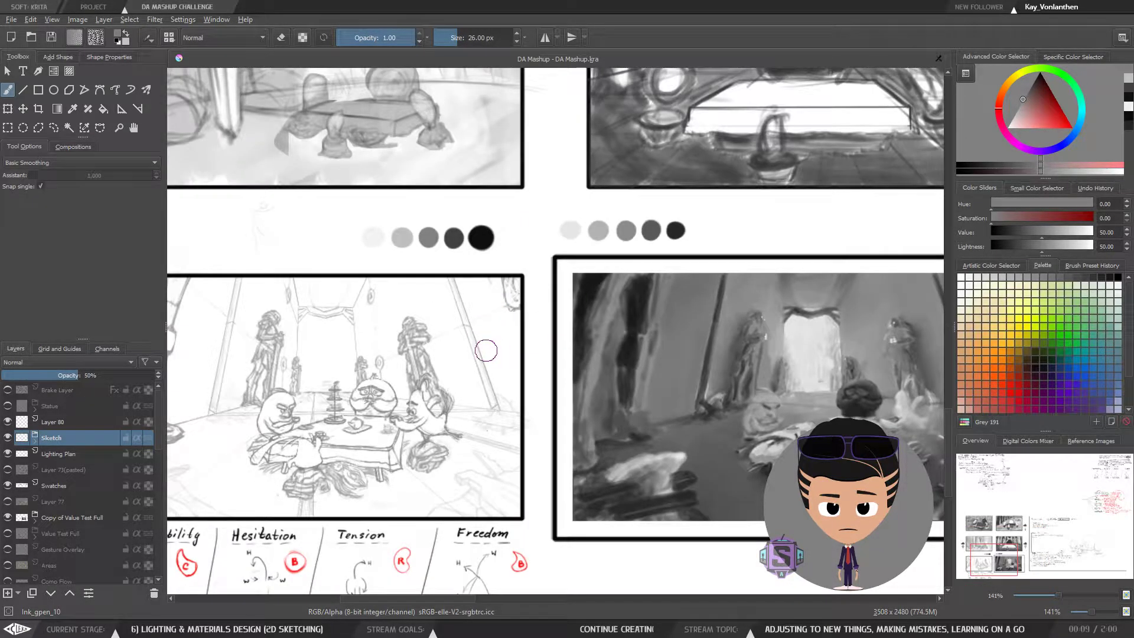
{"action": "scroll", "coordinate": [574, 410], "scroll_direction": "down", "scroll_amount": 1}
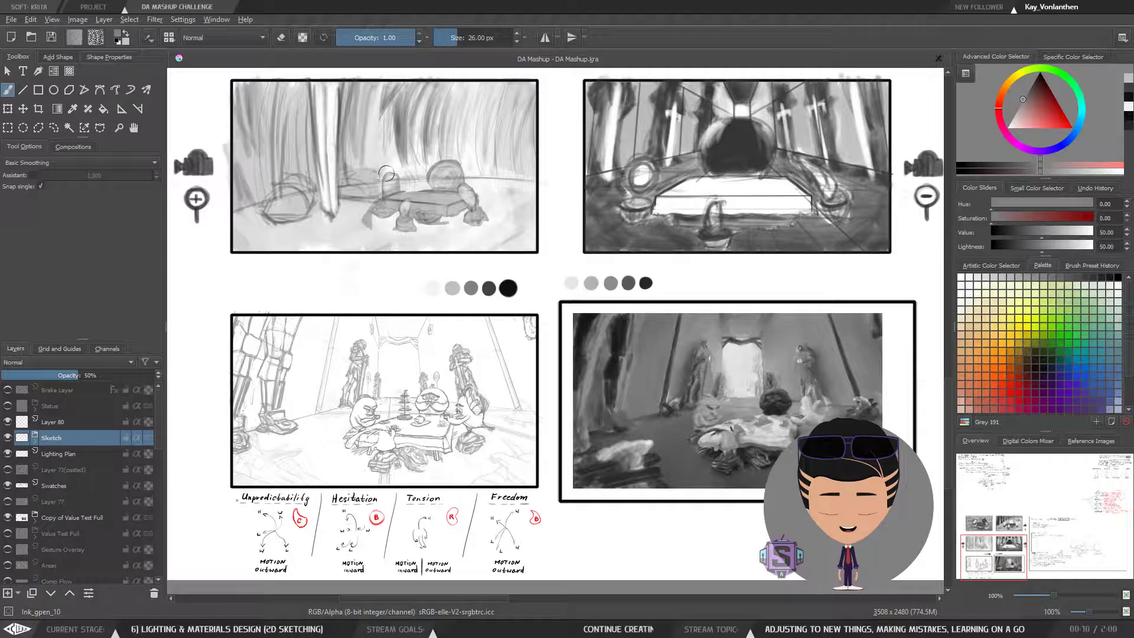
{"action": "left_click_drag", "start_coordinate": [387, 387], "coordinate": [418, 344]}
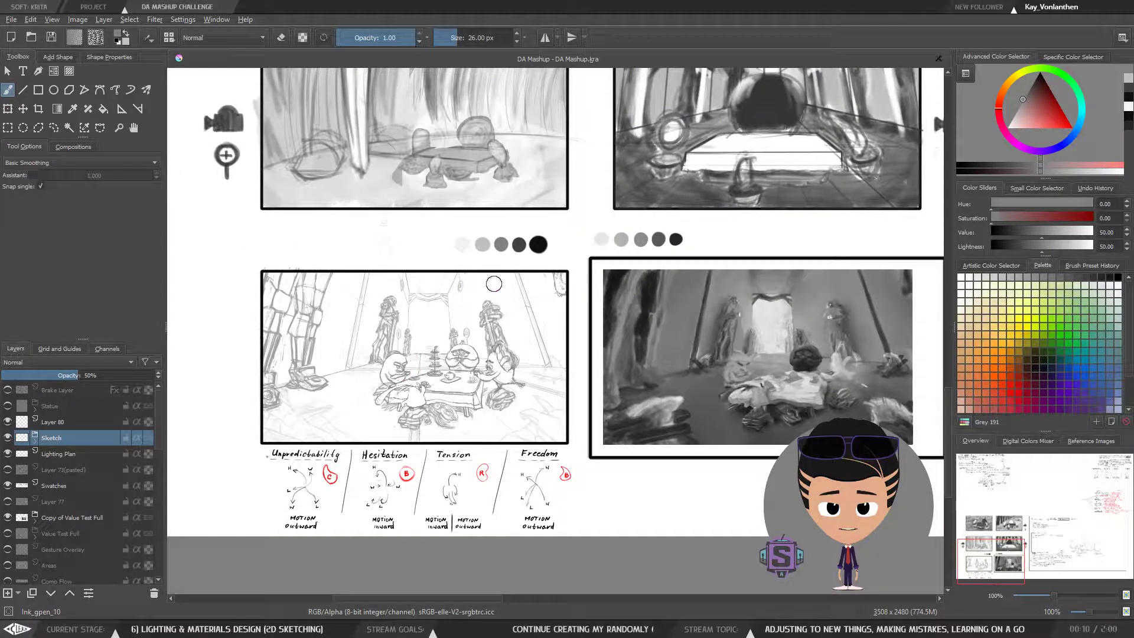
{"action": "left_click_drag", "start_coordinate": [464, 243], "coordinate": [502, 244]}
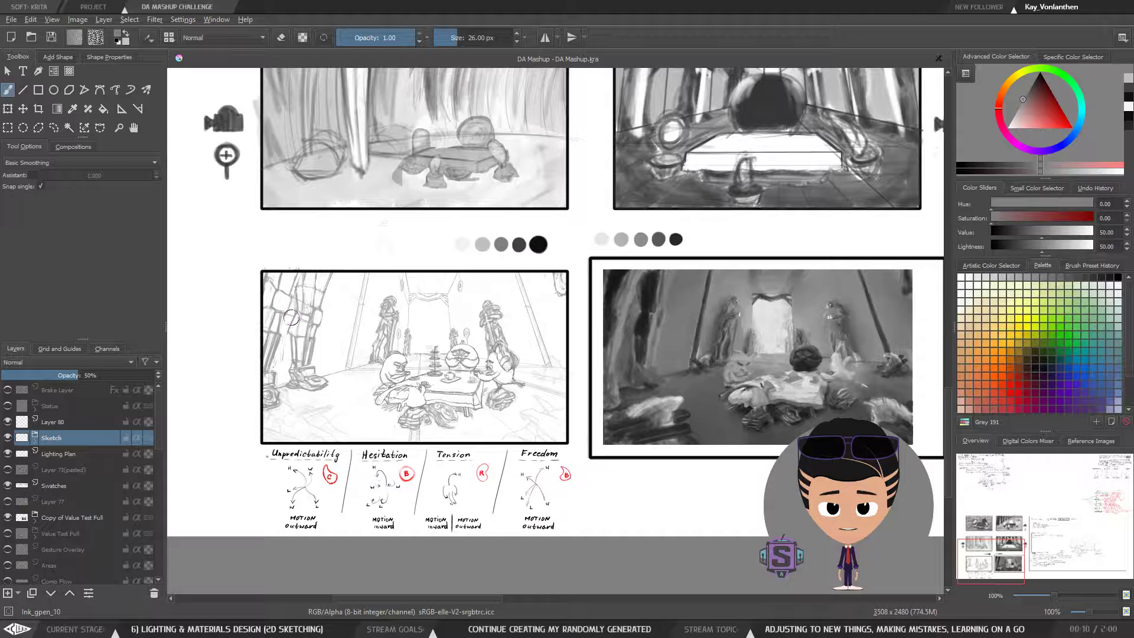
Move Layer 80 down one place to sit directly below Sketch, and toggle Sketch's visibility off and on
{"action": "left_click", "coordinate": [53, 422]}
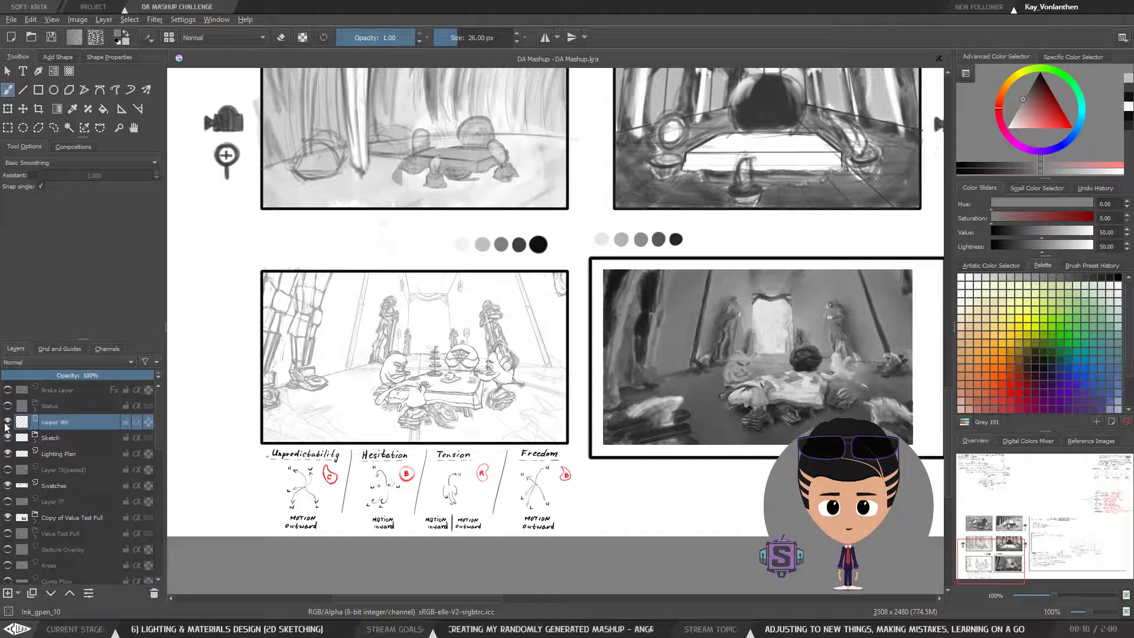
{"action": "key", "text": "ctrl+Page_Down"}
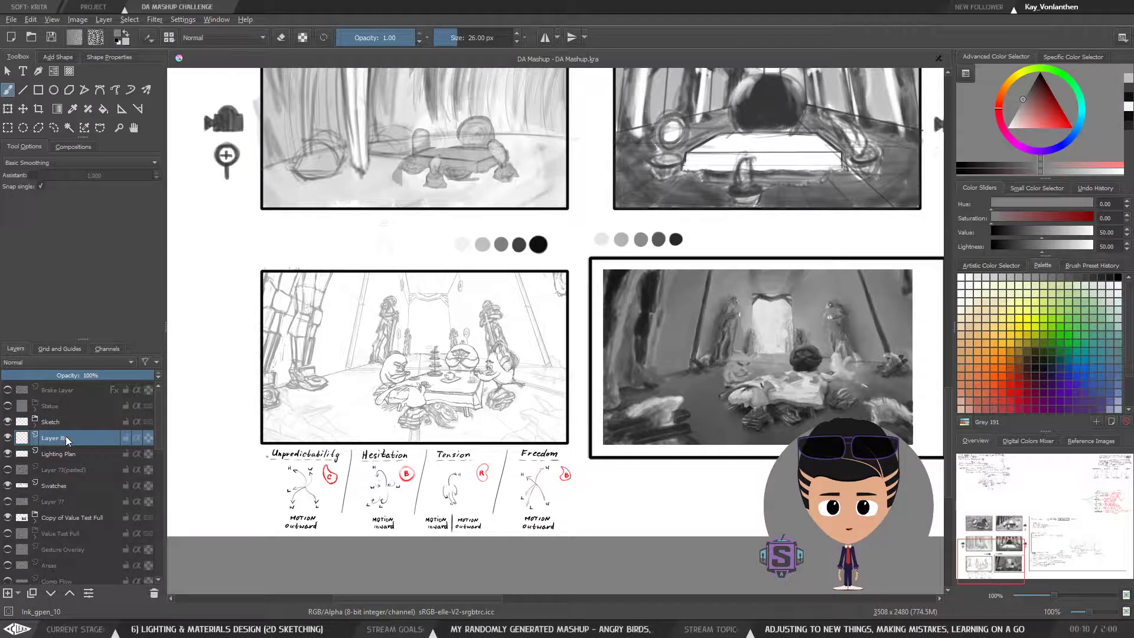
{"action": "left_click", "coordinate": [7, 421]}
{"action": "left_click", "coordinate": [7, 422]}
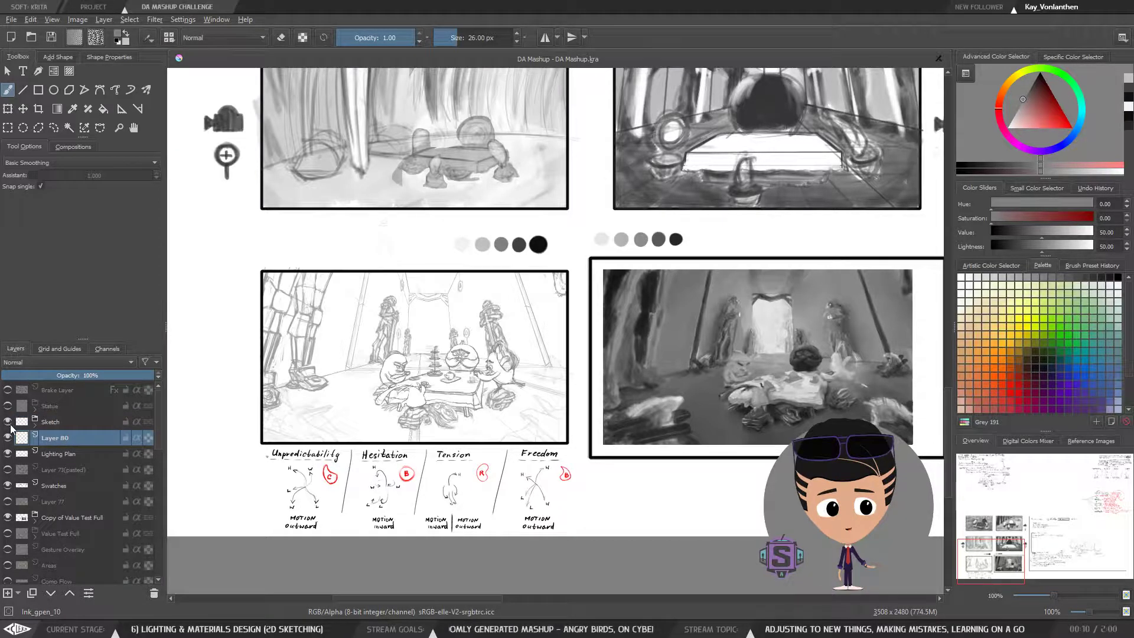
Enlarge the brush to 59 px and try a stroke along the wall on the line sketch before undoing it
{"action": "key", "text": "ctrl+plus"}
{"action": "left_click_drag", "start_coordinate": [391, 314], "coordinate": [594, 268]}
{"action": "key", "text": "bracketright"}
{"action": "key", "text": "bracketright"}
{"action": "key", "text": "bracketright"}
{"action": "key", "text": "bracketright"}
{"action": "key", "text": "bracketright"}
{"action": "key", "text": "bracketright"}
{"action": "key", "text": "bracketright"}
{"action": "key", "text": "bracketright"}
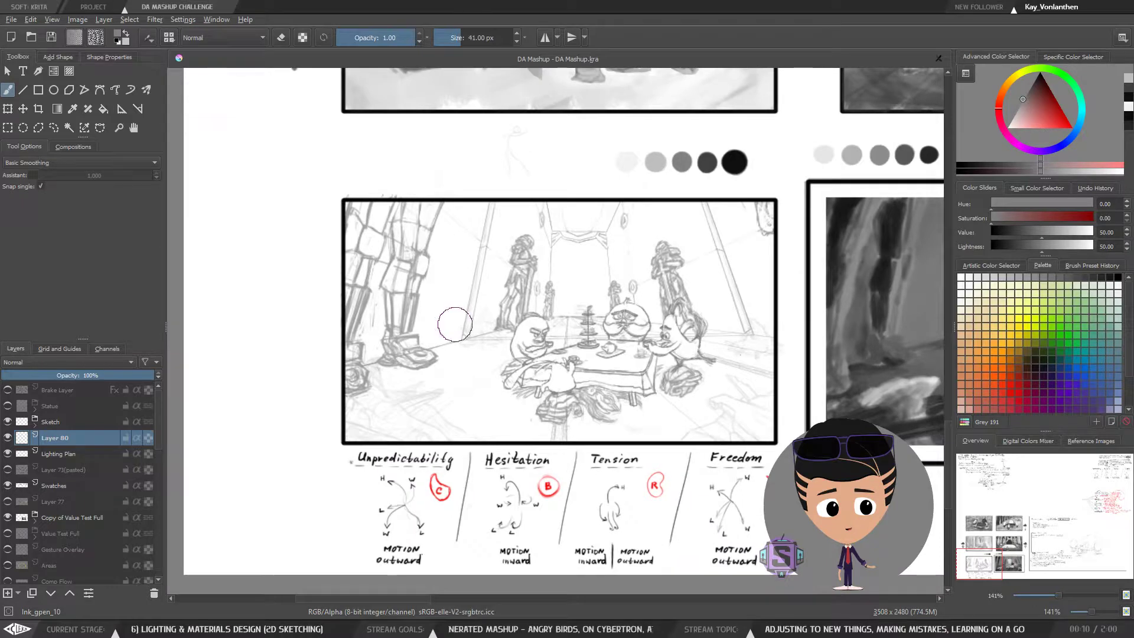
{"action": "key", "text": "bracketright"}
{"action": "key", "text": "bracketright"}
{"action": "key", "text": "bracketright"}
{"action": "mouse_move", "coordinate": [459, 355]}
{"action": "left_mouse_down"}
{"action": "mouse_move", "coordinate": [432, 353]}
{"action": "mouse_move", "coordinate": [403, 383]}
{"action": "mouse_move", "coordinate": [383, 263]}
{"action": "mouse_move", "coordinate": [366, 244]}
{"action": "mouse_move", "coordinate": [360, 326]}
{"action": "mouse_move", "coordinate": [347, 206]}
{"action": "mouse_move", "coordinate": [500, 211]}
{"action": "left_mouse_up"}
{"action": "key", "text": "ctrl+z"}
Expand the Copy of Value Test Full group, select the transparency mask under its L1 layer, and collapse the group again
{"action": "left_click_drag", "start_coordinate": [562, 303], "coordinate": [459, 314]}
{"action": "key", "text": "ctrl+minus"}
{"action": "key", "text": "ctrl+minus"}
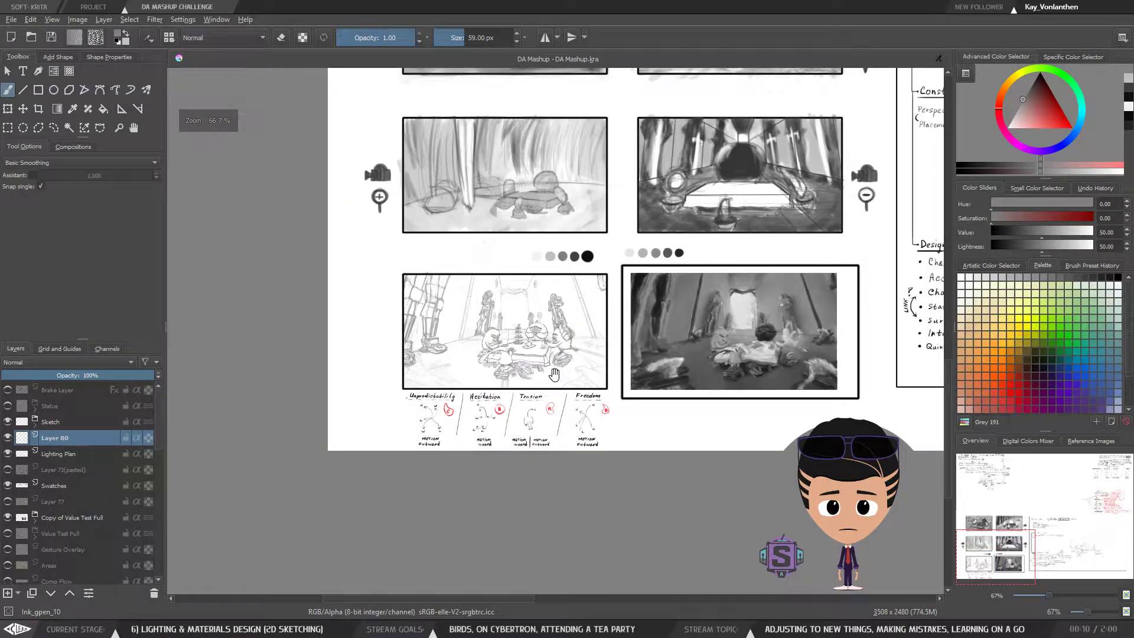
{"action": "left_click_drag", "start_coordinate": [553, 375], "coordinate": [512, 374]}
{"action": "left_click", "coordinate": [36, 522]}
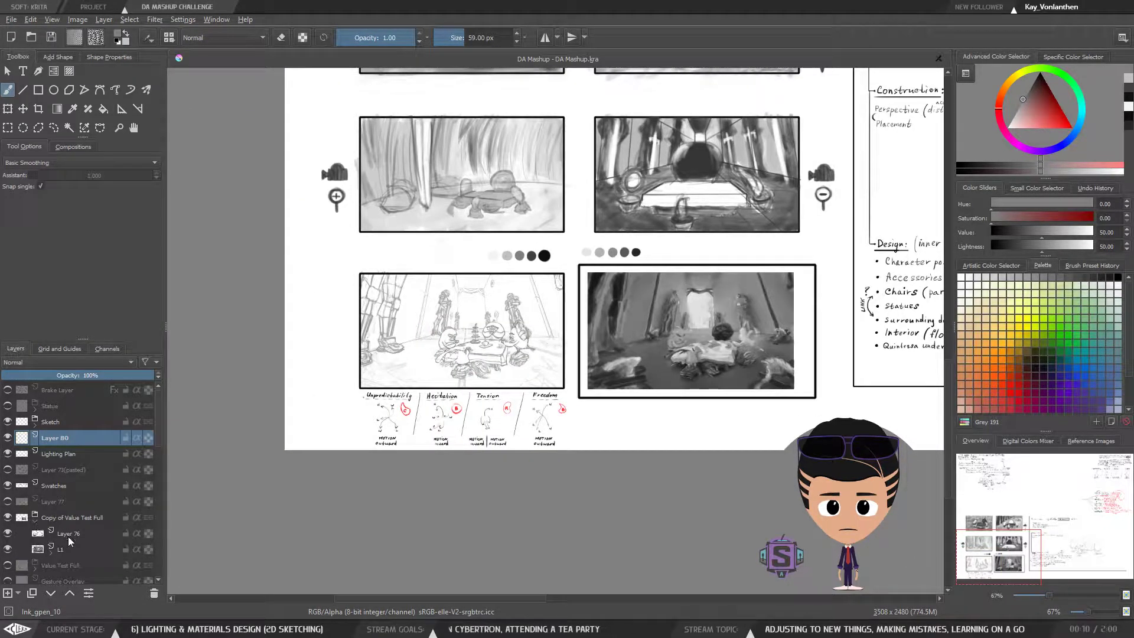
{"action": "left_click", "coordinate": [51, 549]}
{"action": "left_click", "coordinate": [94, 566]}
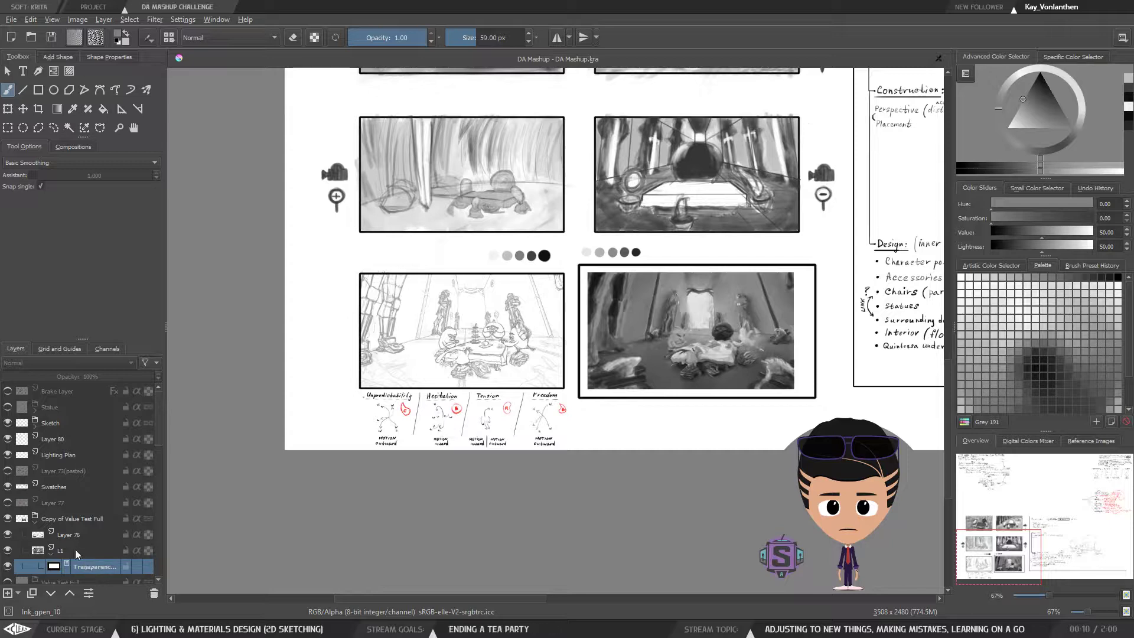
{"action": "left_click", "coordinate": [36, 521]}
Show the Value Test Full group, expand it, and select the transparency mask under its L1 layer
{"action": "left_click", "coordinate": [8, 535]}
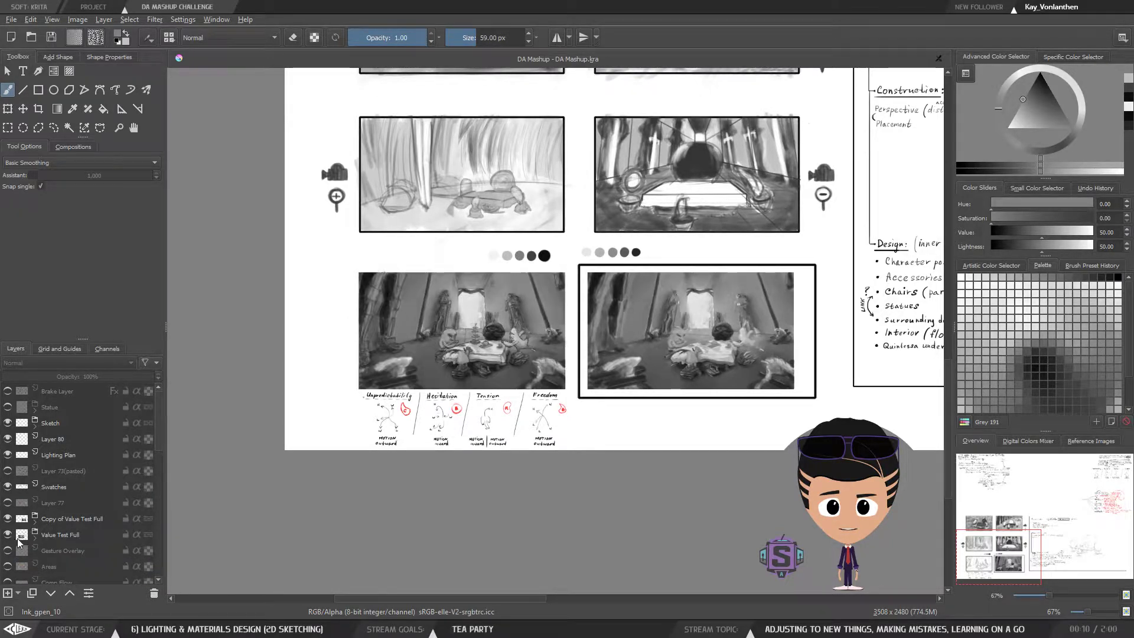
{"action": "left_click", "coordinate": [127, 537]}
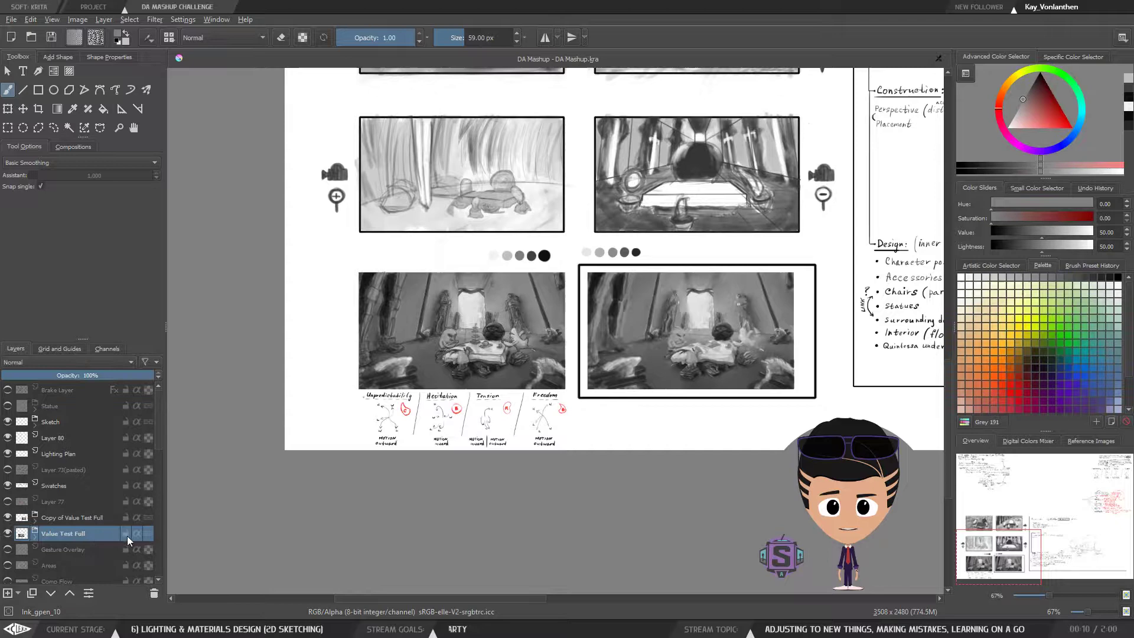
{"action": "left_click", "coordinate": [36, 537]}
{"action": "scroll", "coordinate": [161, 455], "scroll_direction": "down", "scroll_amount": 2}
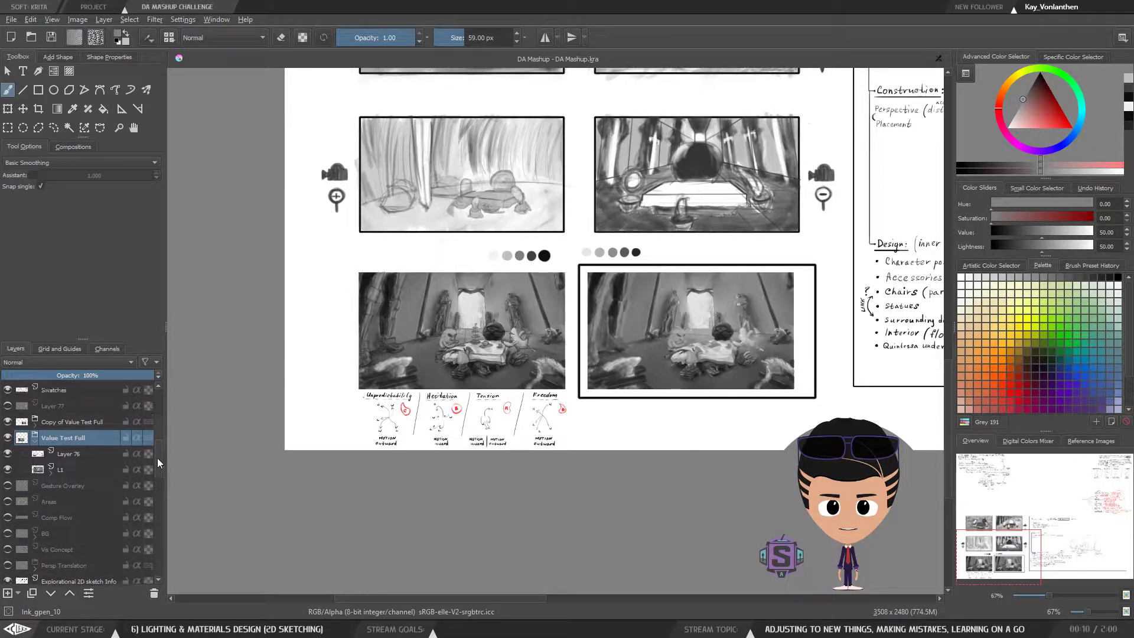
{"action": "left_click", "coordinate": [51, 472]}
{"action": "left_click", "coordinate": [86, 488]}
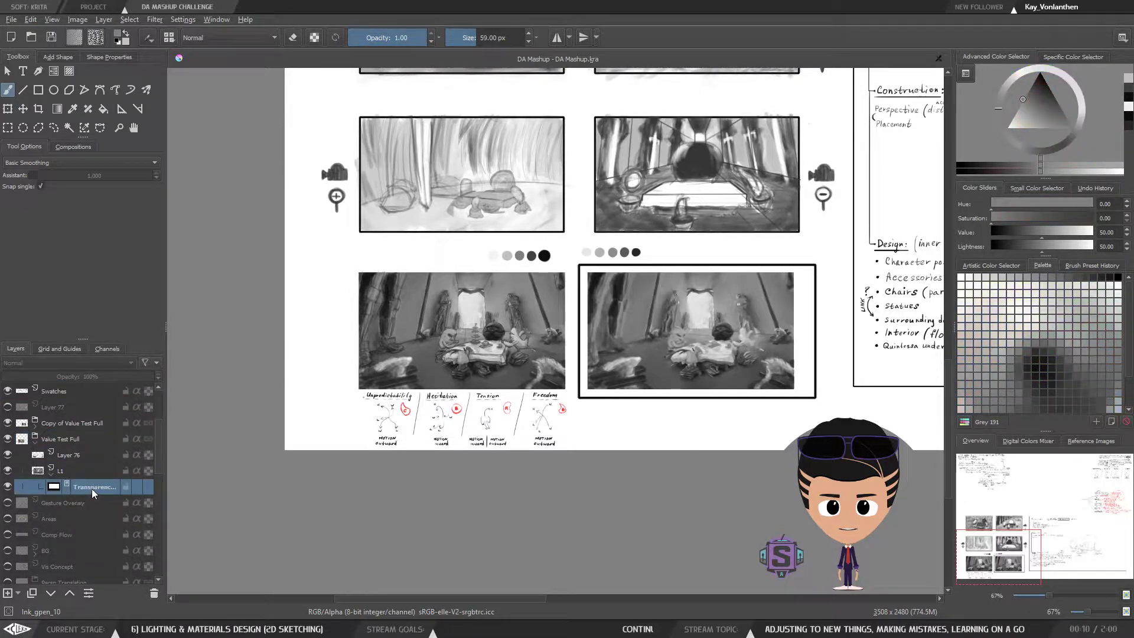
Save the document, duplicate the transparency mask under L1, and place the copy beneath Layer 80
{"action": "right_click", "coordinate": [90, 488]}
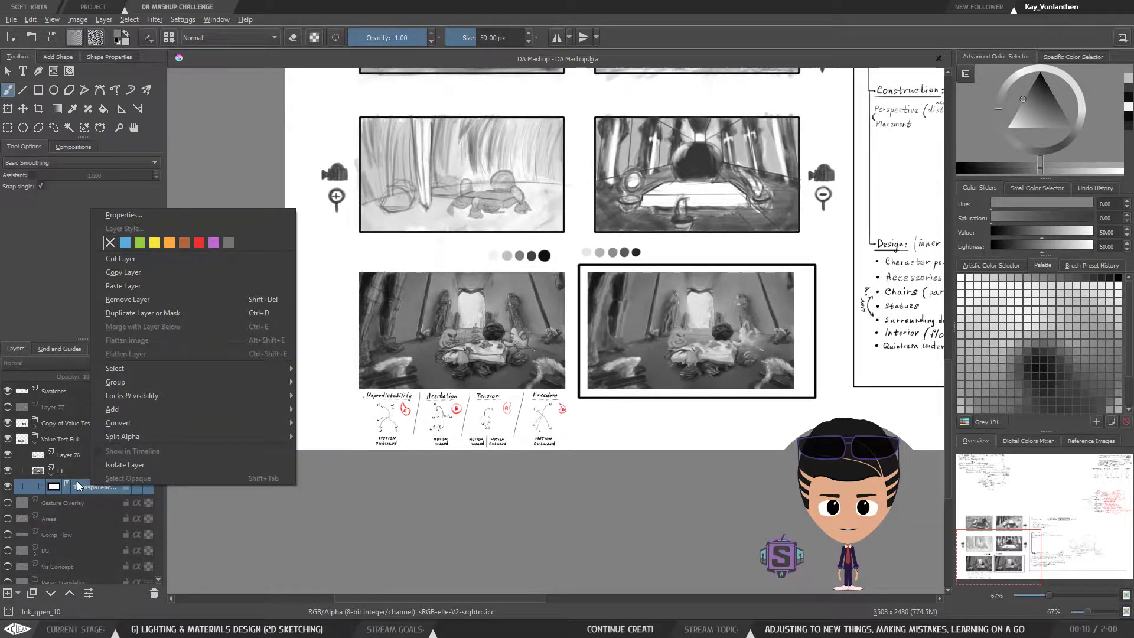
{"action": "left_click", "coordinate": [76, 482]}
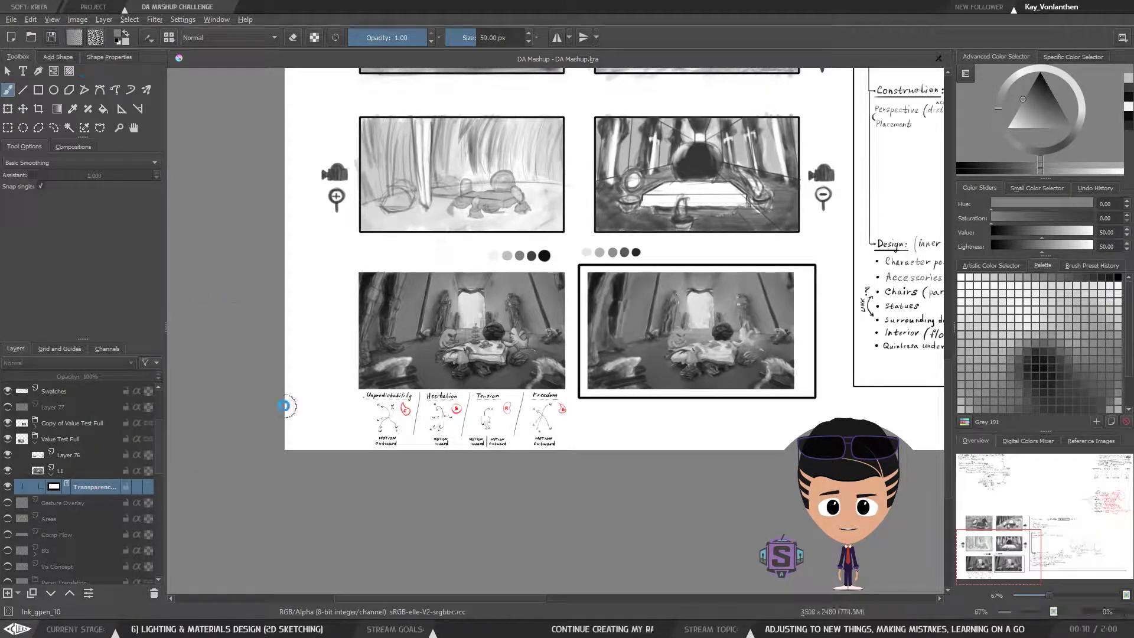
{"action": "key", "text": "ctrl+s"}
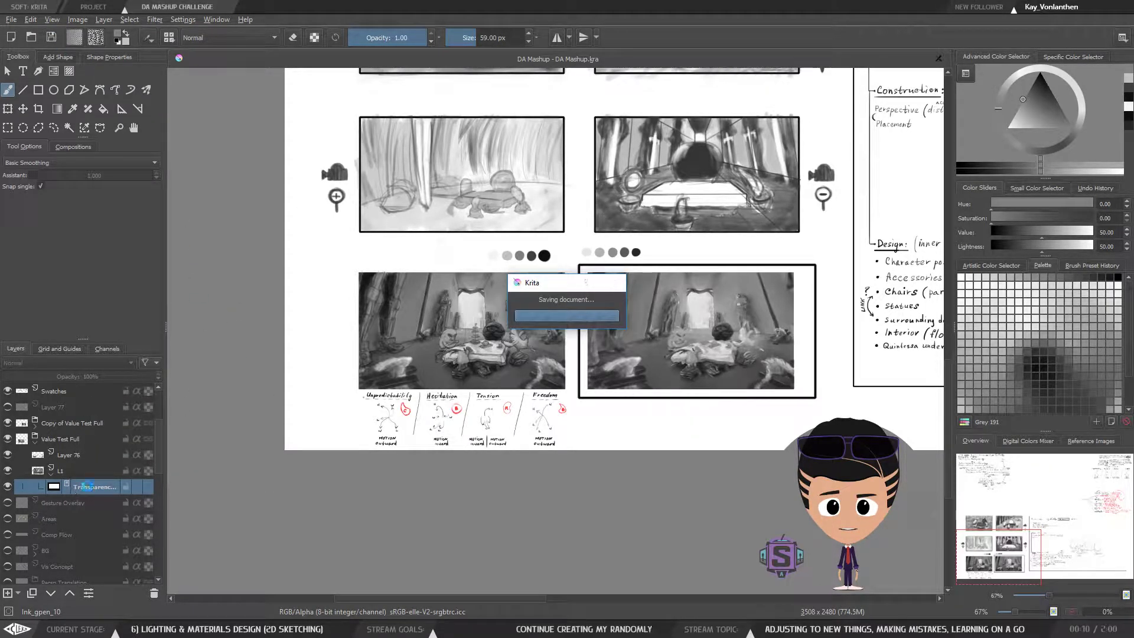
{"action": "mouse_move", "coordinate": [87, 488]}
{"action": "left_mouse_down"}
{"action": "mouse_move", "coordinate": [93, 379]}
{"action": "mouse_move", "coordinate": [81, 469]}
{"action": "mouse_move", "coordinate": [74, 437]}
{"action": "left_mouse_up"}
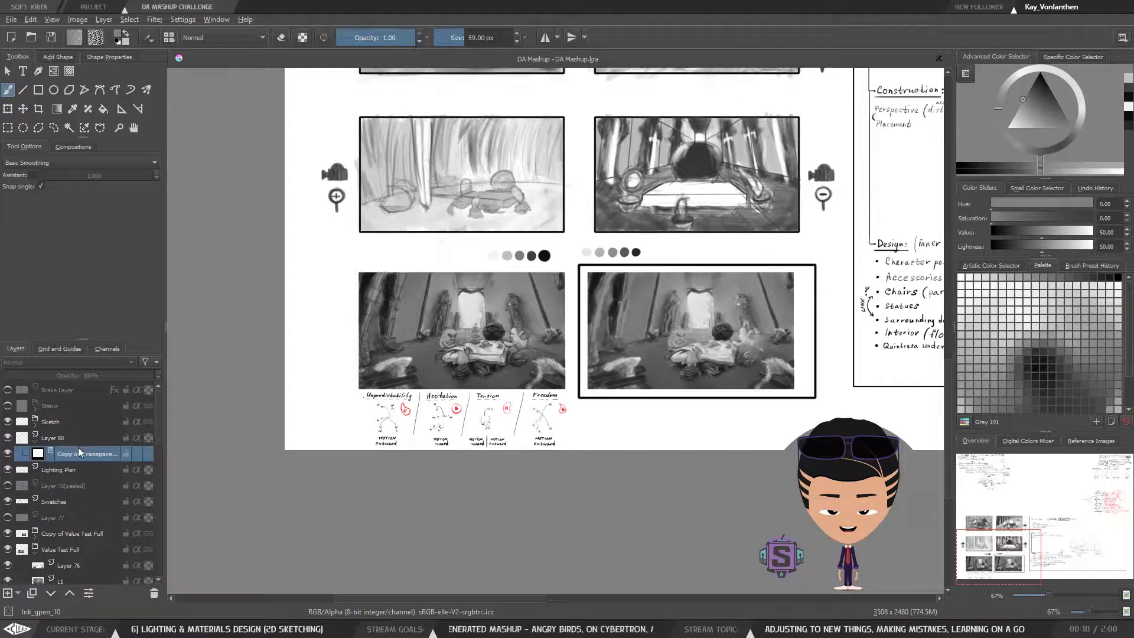
Paint mid grey over the whole framed line sketch on Layer 80 with a 246 px brush, and shrink the brush to 26 px
{"action": "left_click", "coordinate": [55, 437]}
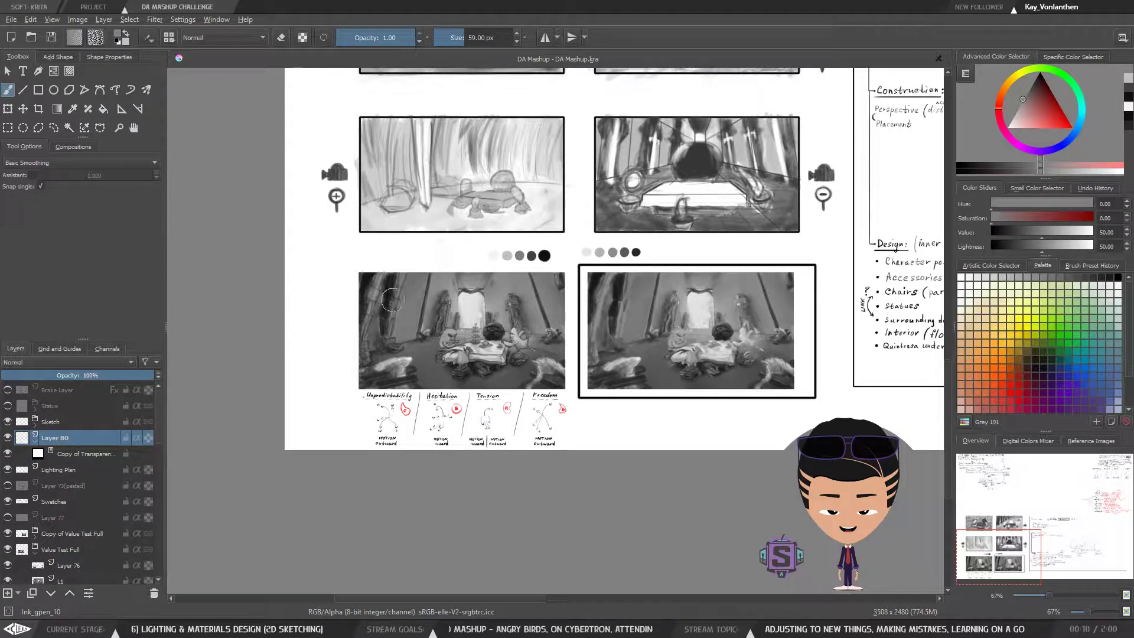
{"action": "mouse_move", "coordinate": [394, 288]}
{"action": "left_mouse_down"}
{"action": "mouse_move", "coordinate": [349, 284]}
{"action": "mouse_move", "coordinate": [485, 299]}
{"action": "left_mouse_up"}
{"action": "mouse_move", "coordinate": [378, 299]}
{"action": "left_mouse_down"}
{"action": "mouse_move", "coordinate": [372, 272]}
{"action": "mouse_move", "coordinate": [352, 382]}
{"action": "mouse_move", "coordinate": [427, 276]}
{"action": "mouse_move", "coordinate": [419, 367]}
{"action": "mouse_move", "coordinate": [463, 279]}
{"action": "mouse_move", "coordinate": [477, 377]}
{"action": "mouse_move", "coordinate": [501, 388]}
{"action": "mouse_move", "coordinate": [522, 383]}
{"action": "mouse_move", "coordinate": [559, 286]}
{"action": "mouse_move", "coordinate": [537, 363]}
{"action": "mouse_move", "coordinate": [490, 382]}
{"action": "mouse_move", "coordinate": [357, 384]}
{"action": "mouse_move", "coordinate": [509, 349]}
{"action": "left_mouse_up"}
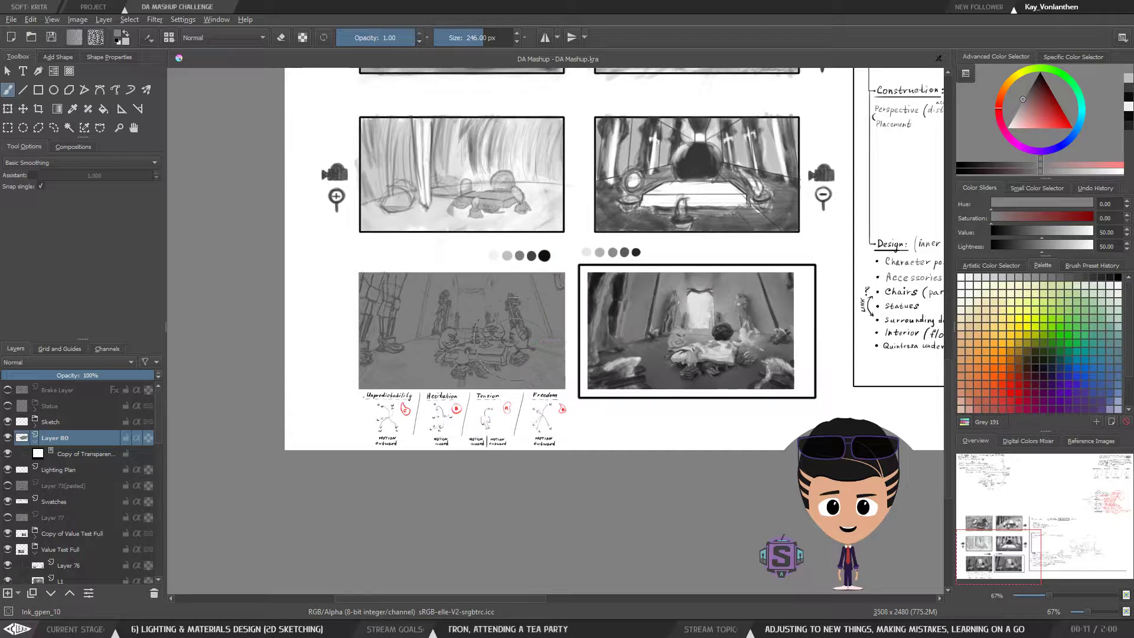
{"action": "scroll", "coordinate": [560, 260], "scroll_direction": "up", "scroll_amount": 1}
{"action": "scroll", "coordinate": [487, 363], "scroll_direction": "up", "scroll_amount": 1}
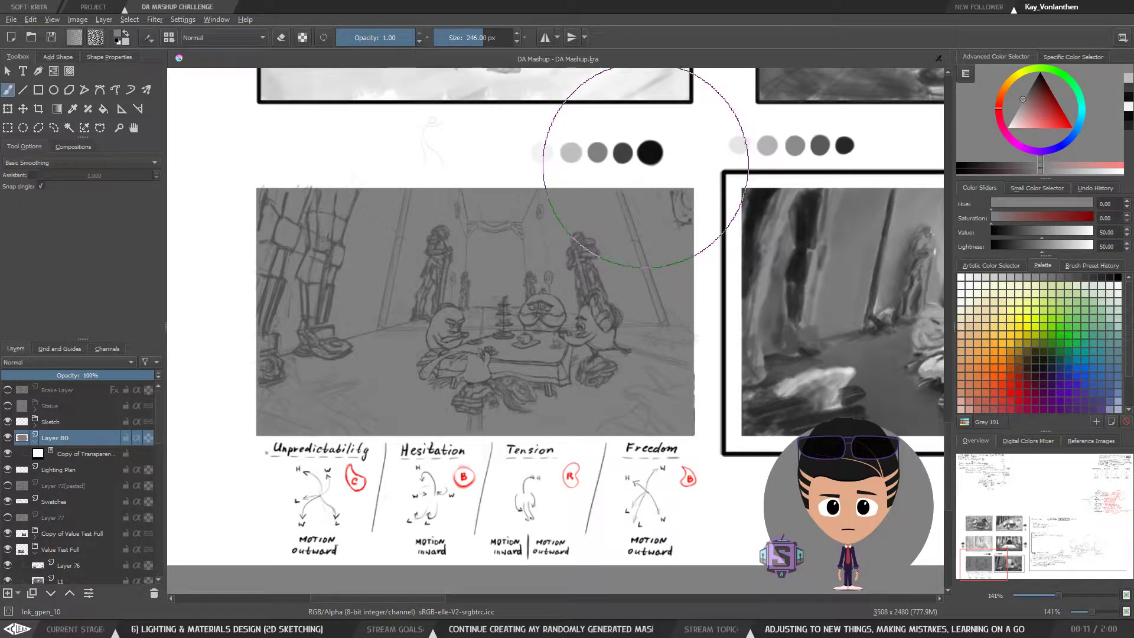
{"action": "left_click_drag", "start_coordinate": [645, 159], "coordinate": [650, 152], "text": "shift"}
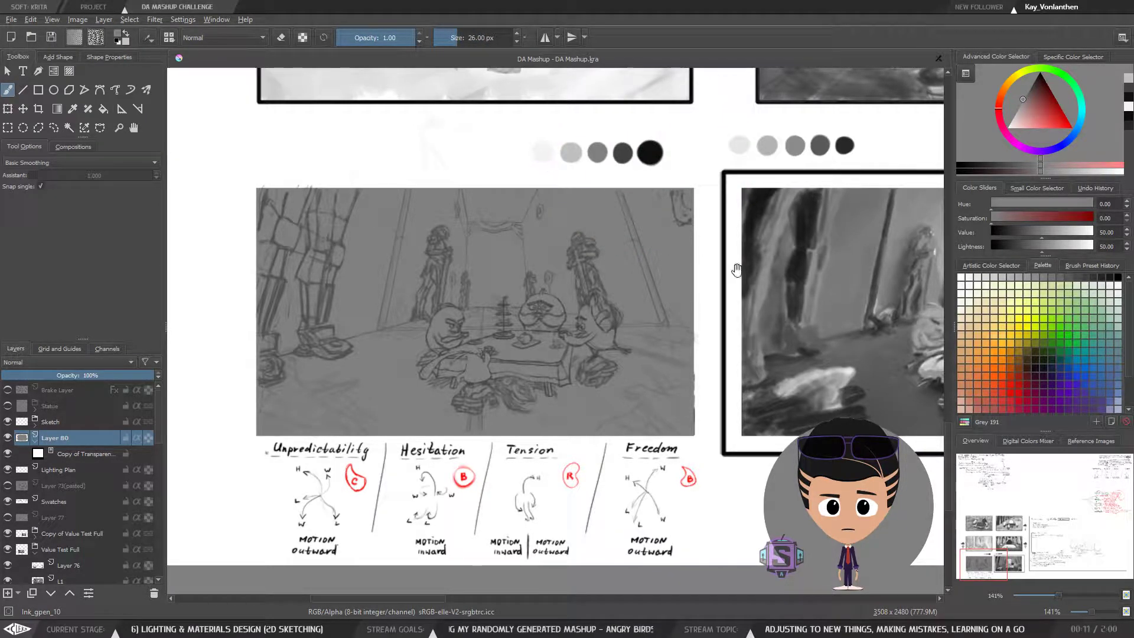
Examine the light and dark areas of the value painting and compare them with the grey-covered line sketch
{"action": "left_click_drag", "start_coordinate": [792, 286], "coordinate": [422, 291]}
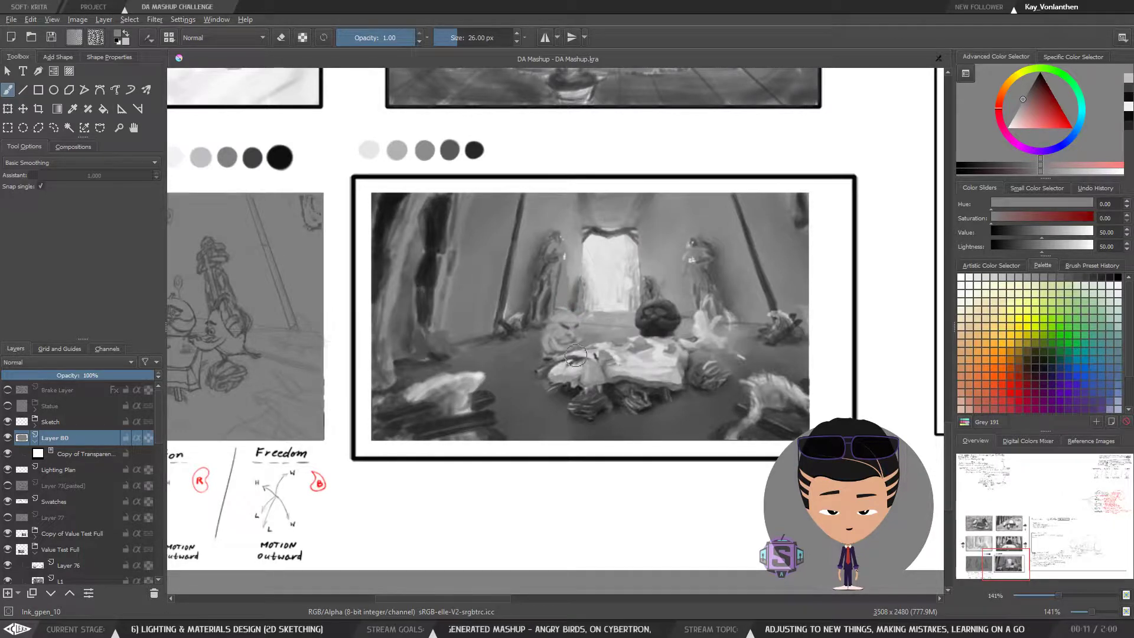
{"action": "key", "text": "minus"}
{"action": "key", "text": "minus"}
{"action": "mouse_move", "coordinate": [581, 355]}
{"action": "left_mouse_down"}
{"action": "mouse_move", "coordinate": [672, 342]}
{"action": "mouse_move", "coordinate": [553, 352]}
{"action": "left_mouse_up"}
{"action": "key", "text": "plus"}
{"action": "key", "text": "plus"}
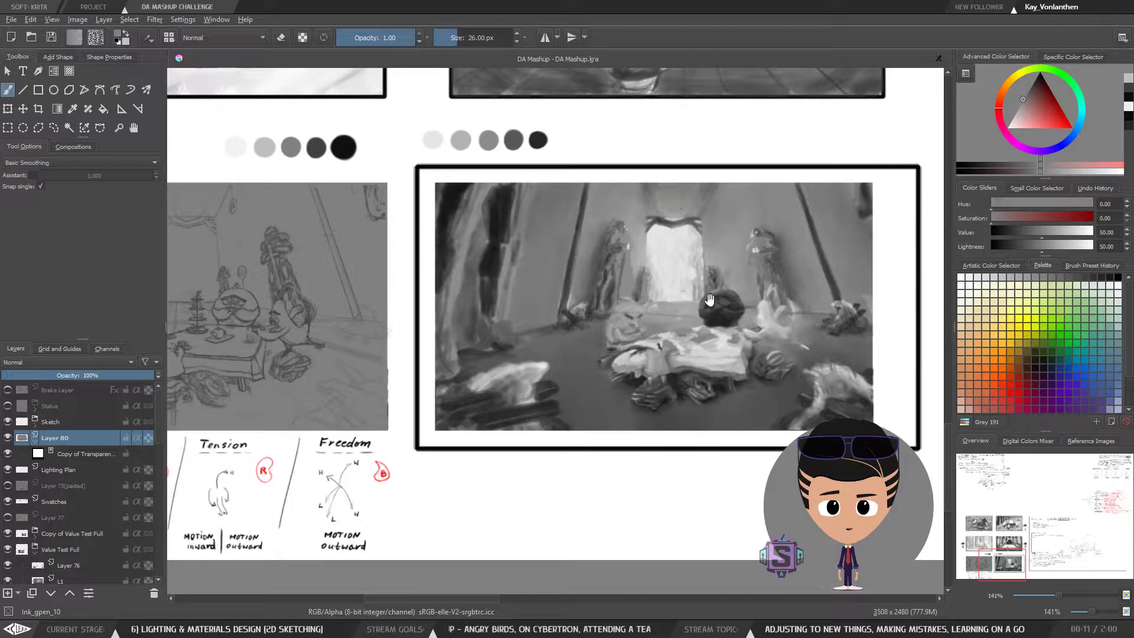
{"action": "left_click_drag", "start_coordinate": [709, 299], "coordinate": [674, 301]}
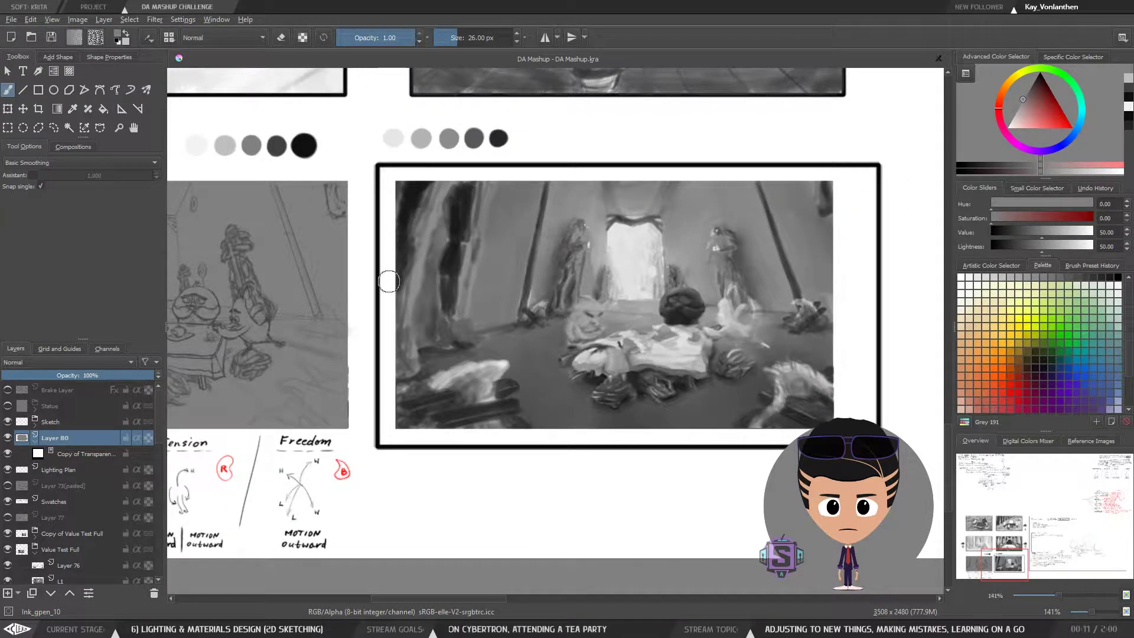
{"action": "mouse_move", "coordinate": [470, 340]}
{"action": "left_mouse_down"}
{"action": "mouse_move", "coordinate": [477, 317]}
{"action": "mouse_move", "coordinate": [456, 359]}
{"action": "mouse_move", "coordinate": [439, 363]}
{"action": "left_mouse_up"}
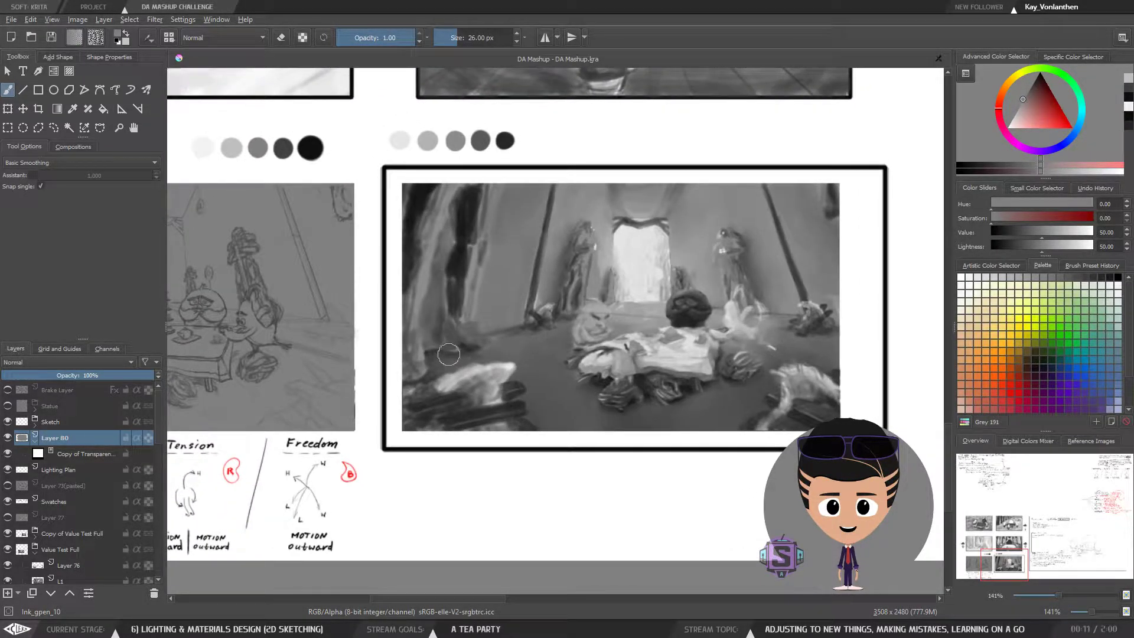
{"action": "mouse_move", "coordinate": [443, 313]}
{"action": "left_mouse_down"}
{"action": "mouse_move", "coordinate": [461, 313]}
{"action": "mouse_move", "coordinate": [448, 342]}
{"action": "mouse_move", "coordinate": [412, 353]}
{"action": "mouse_move", "coordinate": [377, 322]}
{"action": "mouse_move", "coordinate": [443, 308]}
{"action": "mouse_move", "coordinate": [434, 306]}
{"action": "left_mouse_up"}
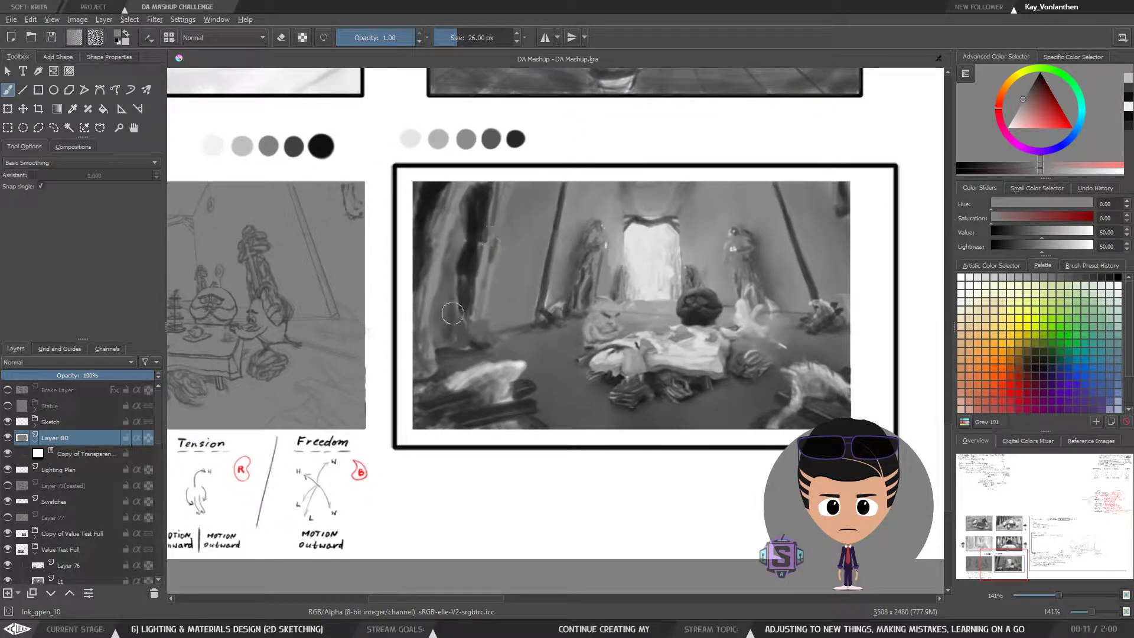
{"action": "mouse_move", "coordinate": [459, 357]}
{"action": "left_mouse_down"}
{"action": "mouse_move", "coordinate": [547, 375]}
{"action": "mouse_move", "coordinate": [431, 366]}
{"action": "left_mouse_up"}
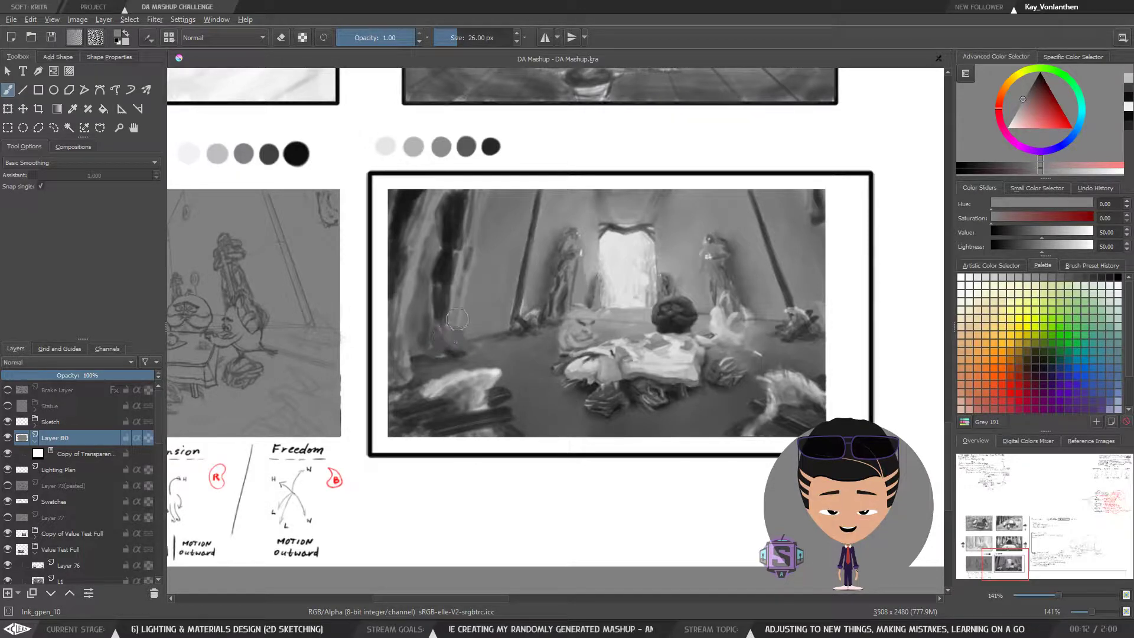
{"action": "left_click_drag", "start_coordinate": [432, 361], "coordinate": [528, 345]}
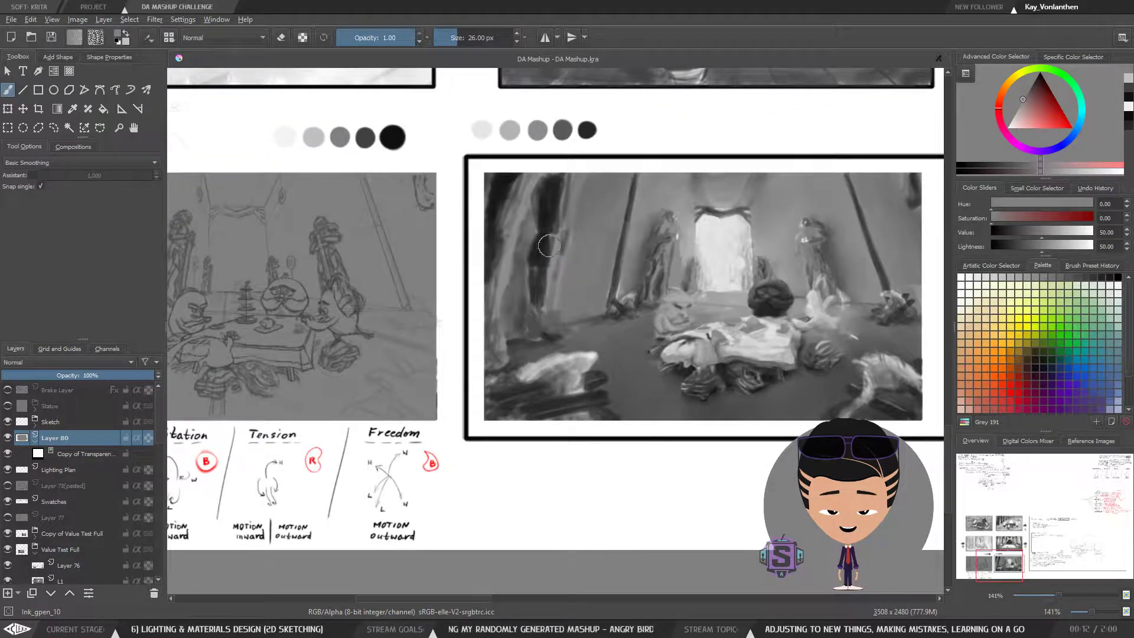
{"action": "left_click_drag", "start_coordinate": [595, 287], "coordinate": [476, 304]}
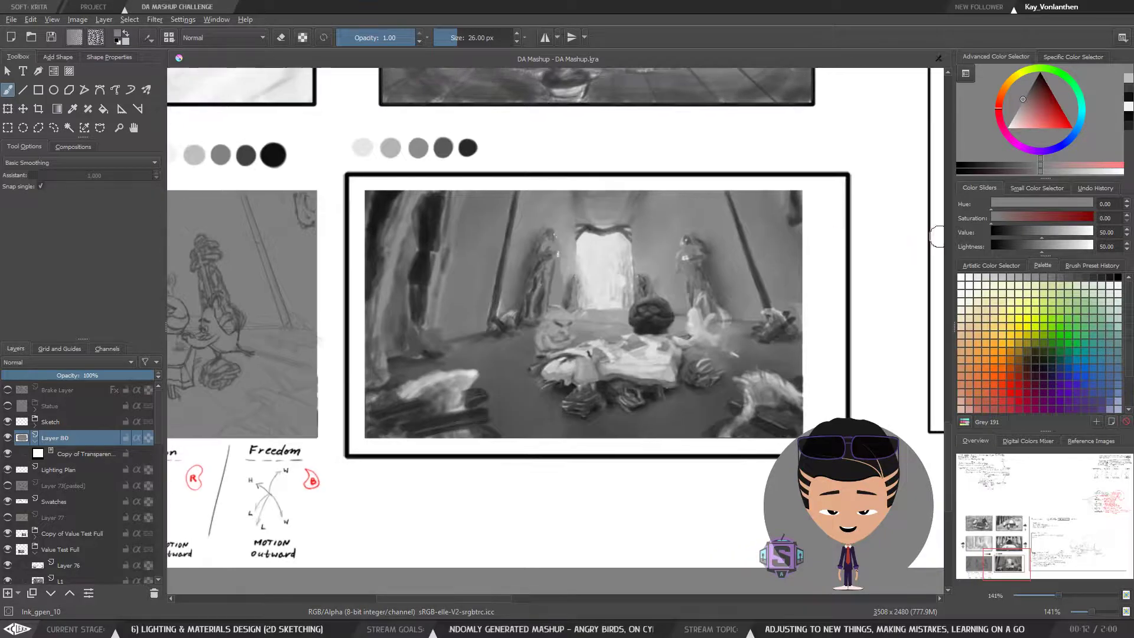
{"action": "left_click_drag", "start_coordinate": [701, 287], "coordinate": [731, 288]}
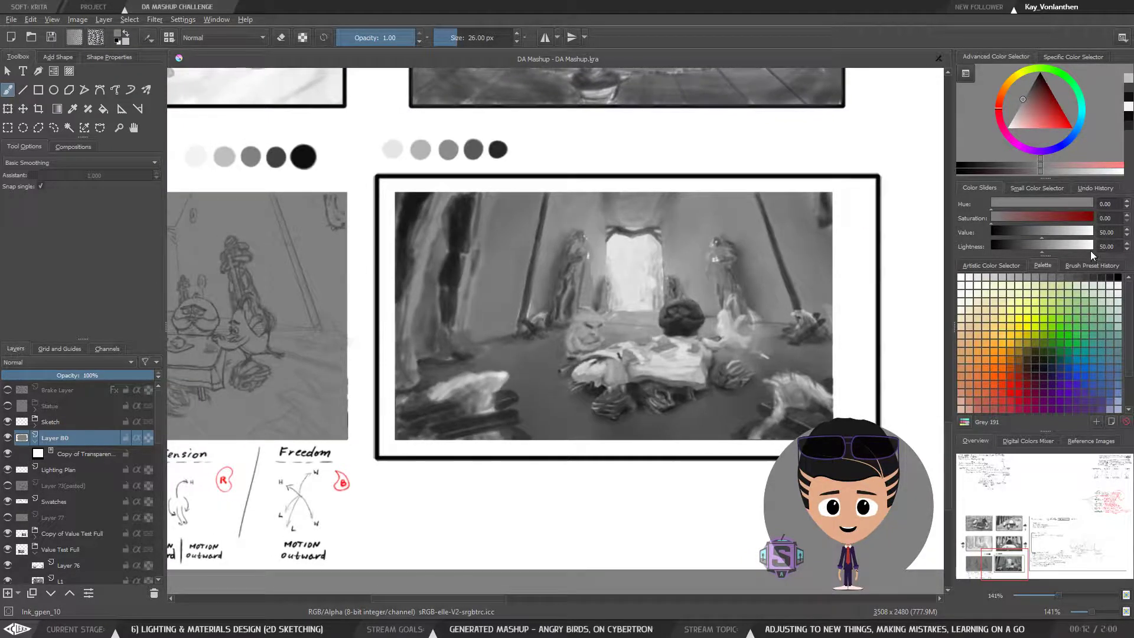
{"action": "left_click_drag", "start_coordinate": [657, 328], "coordinate": [565, 338]}
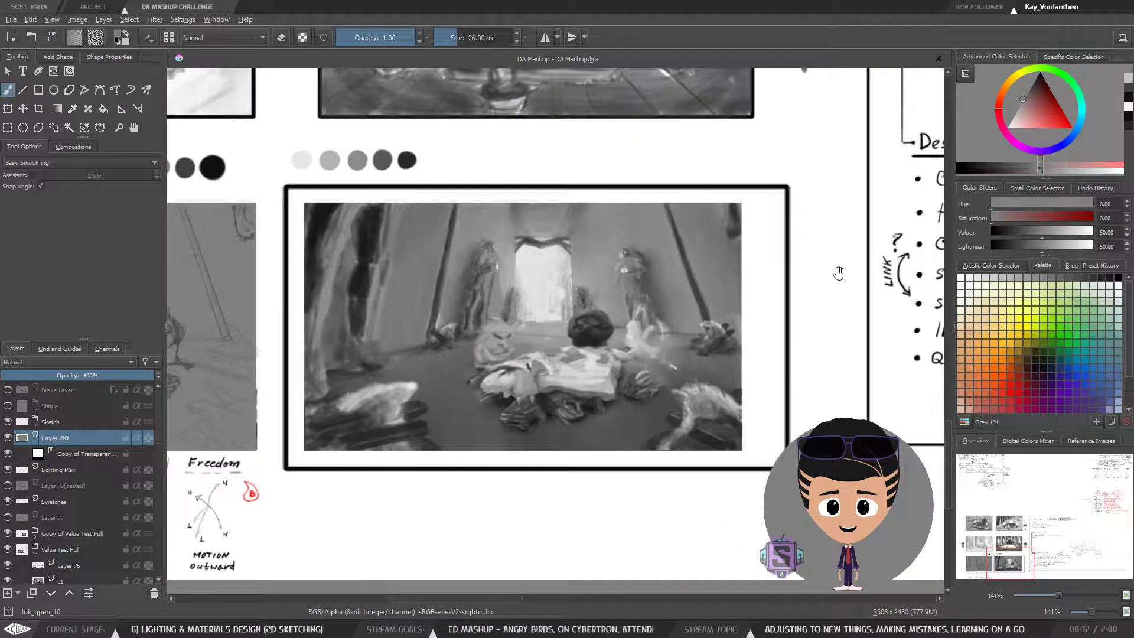
{"action": "left_click_drag", "start_coordinate": [638, 320], "coordinate": [731, 326]}
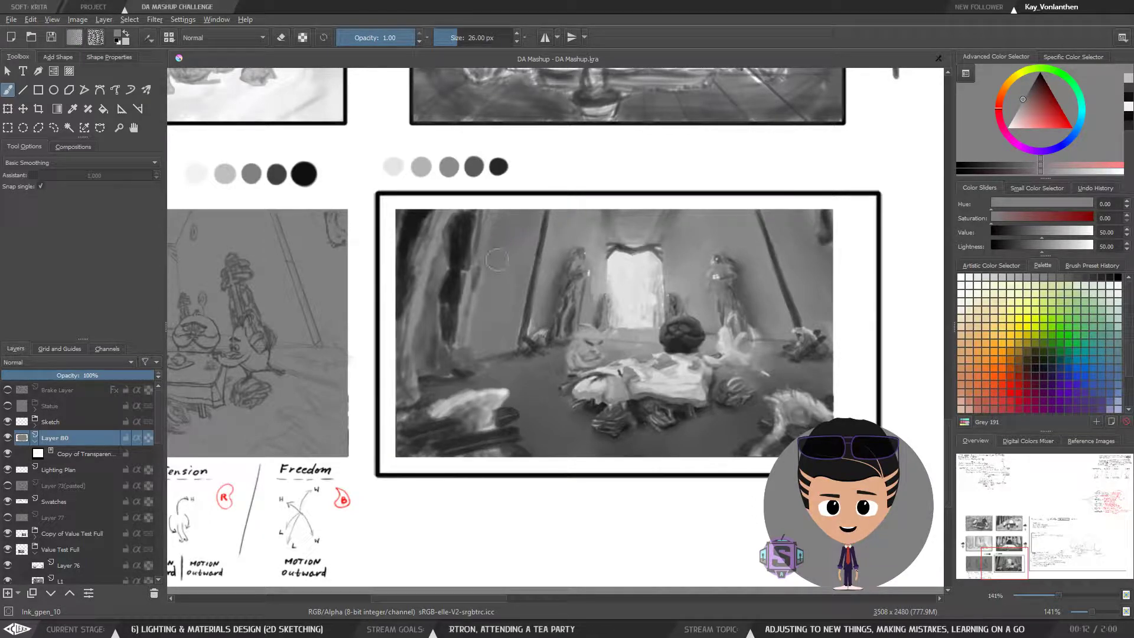
{"action": "mouse_move", "coordinate": [520, 359]}
{"action": "left_mouse_down"}
{"action": "mouse_move", "coordinate": [529, 354]}
{"action": "mouse_move", "coordinate": [486, 357]}
{"action": "left_mouse_up"}
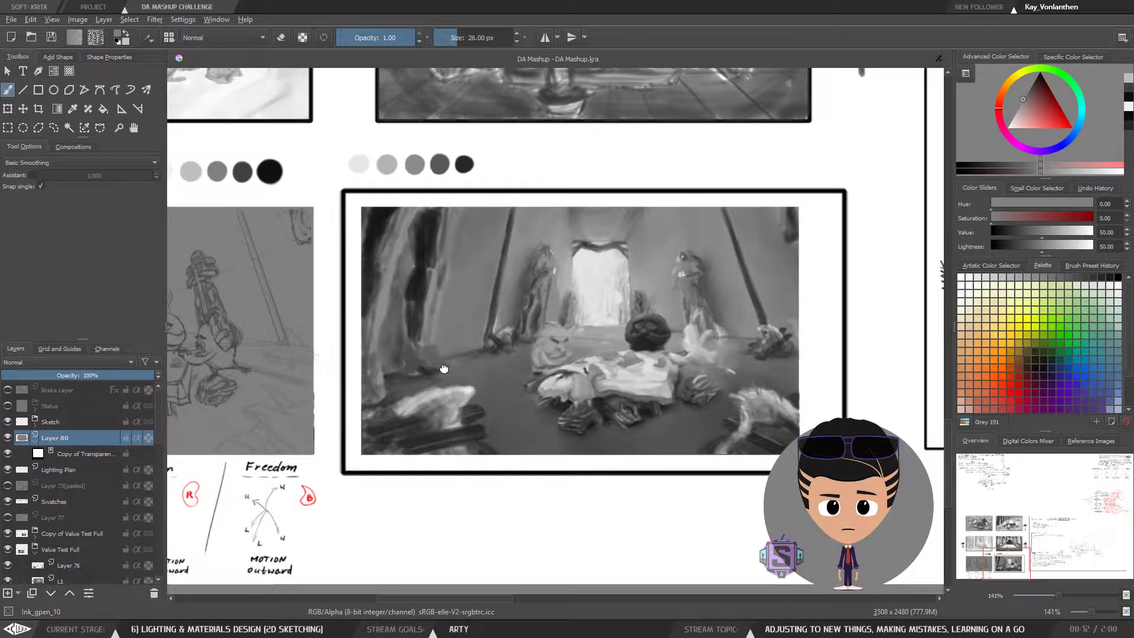
{"action": "left_click_drag", "start_coordinate": [443, 372], "coordinate": [562, 372]}
{"action": "mouse_move", "coordinate": [445, 374]}
{"action": "left_mouse_down"}
{"action": "mouse_move", "coordinate": [486, 382]}
{"action": "mouse_move", "coordinate": [597, 364]}
{"action": "mouse_move", "coordinate": [577, 354]}
{"action": "left_mouse_up"}
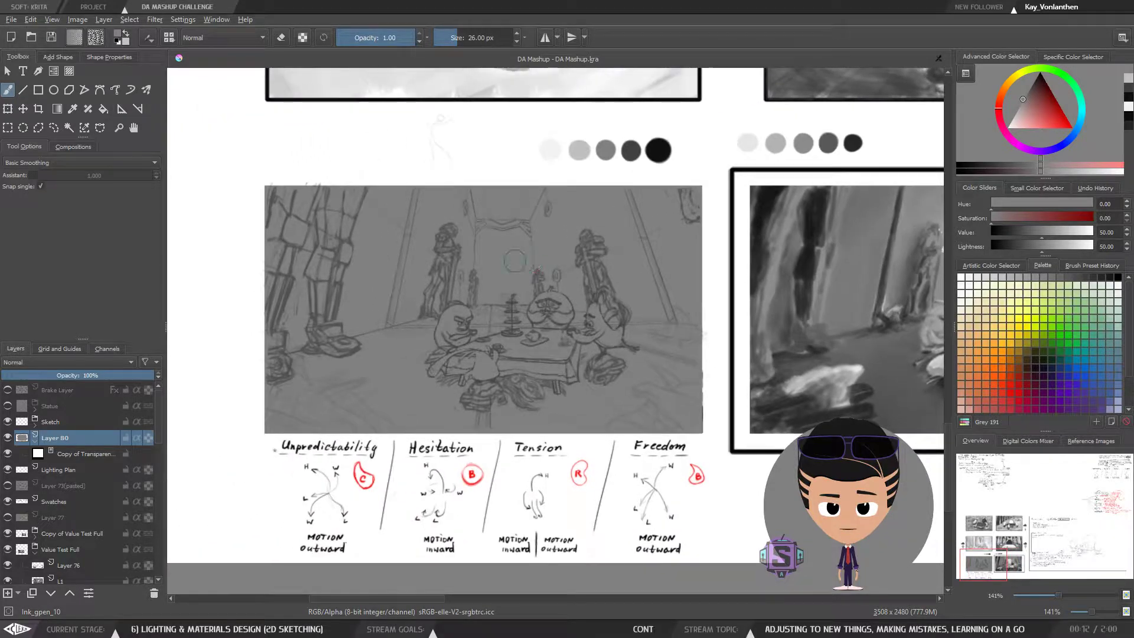
{"action": "mouse_move", "coordinate": [755, 341]}
{"action": "left_mouse_down"}
{"action": "mouse_move", "coordinate": [427, 392]}
{"action": "mouse_move", "coordinate": [514, 355]}
{"action": "mouse_move", "coordinate": [630, 332]}
{"action": "left_mouse_up"}
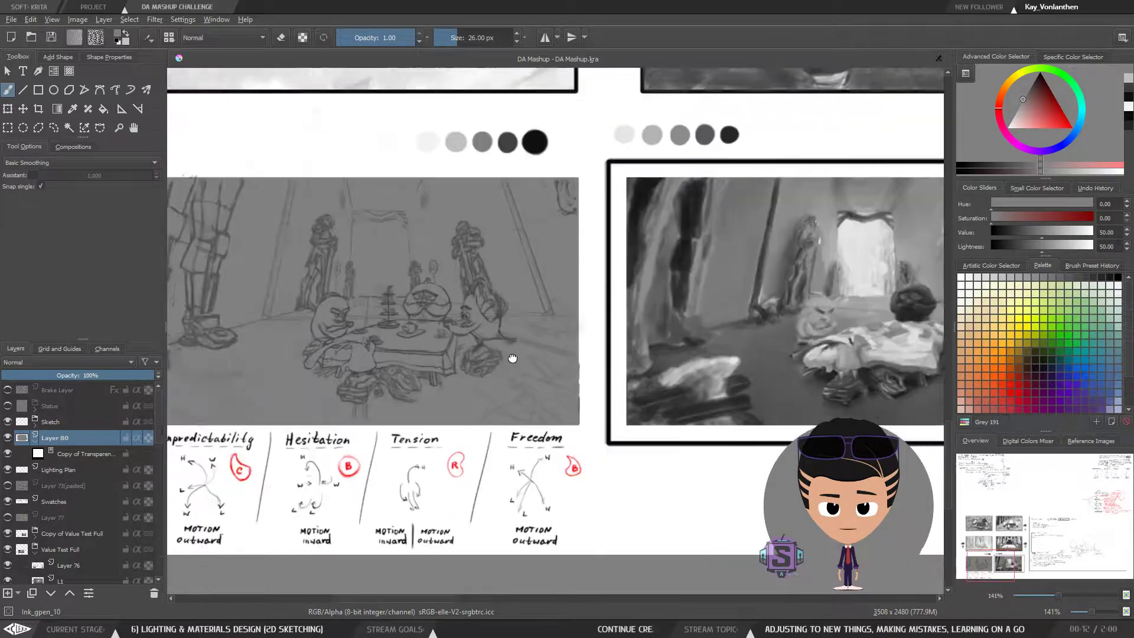
{"action": "left_click_drag", "start_coordinate": [512, 356], "coordinate": [704, 359]}
{"action": "key", "text": "ctrl+plus"}
{"action": "key", "text": "ctrl+plus"}
{"action": "key", "text": "ctrl+minus"}
{"action": "key", "text": "ctrl+minus"}
{"action": "left_click_drag", "start_coordinate": [600, 311], "coordinate": [545, 327]}
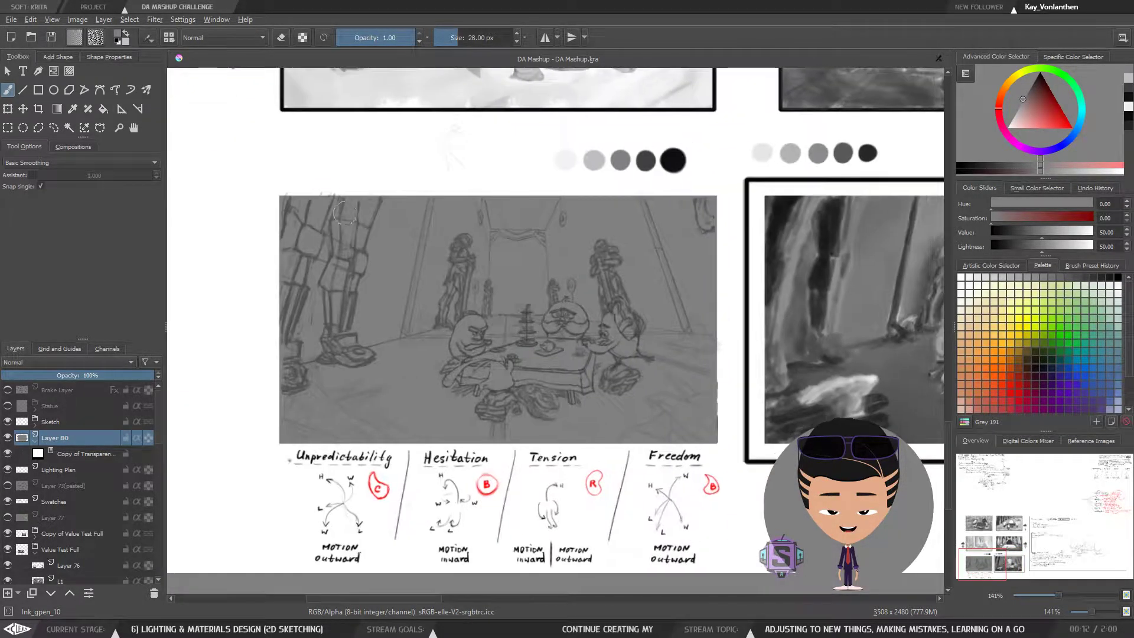
Enlarge the brush to 135 px over the line sketch and look over the brush presets without choosing one
{"action": "left_click_drag", "start_coordinate": [288, 207], "coordinate": [312, 207]}
{"action": "key", "text": "bracketright"}
{"action": "key", "text": "bracketright"}
{"action": "key", "text": "bracketright"}
{"action": "key", "text": "bracketright"}
{"action": "key", "text": "bracketright"}
{"action": "key", "text": "bracketright"}
{"action": "key", "text": "bracketright"}
{"action": "key", "text": "bracketright"}
{"action": "key", "text": "bracketright"}
{"action": "key", "text": "bracketright"}
{"action": "key", "text": "bracketright"}
{"action": "key", "text": "bracketright"}
{"action": "key", "text": "bracketright"}
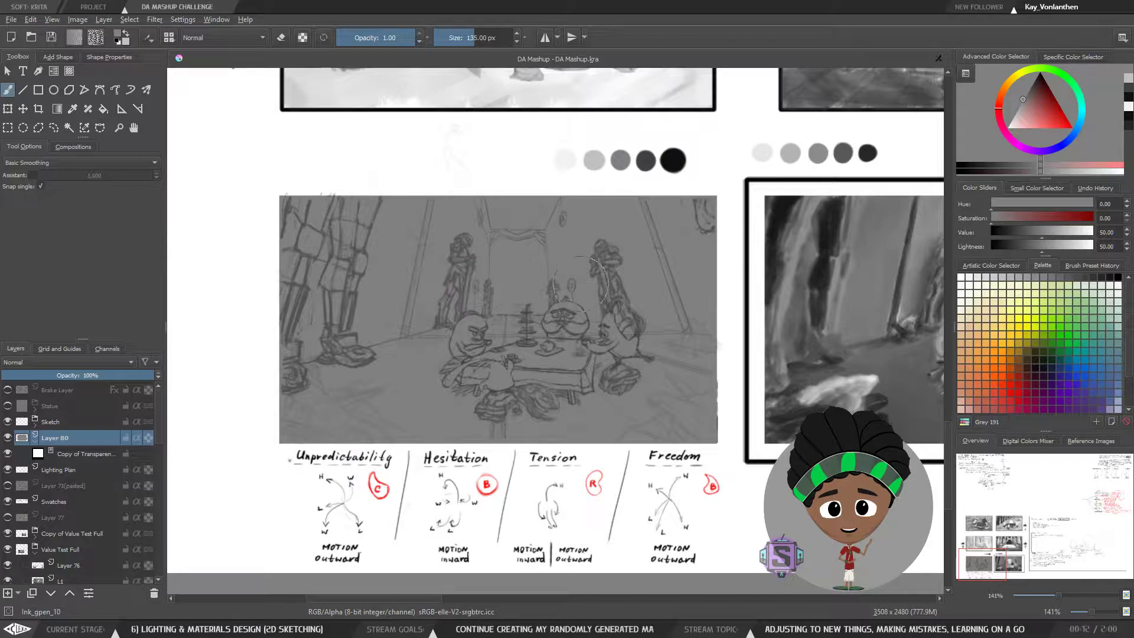
{"action": "right_click", "coordinate": [509, 296]}
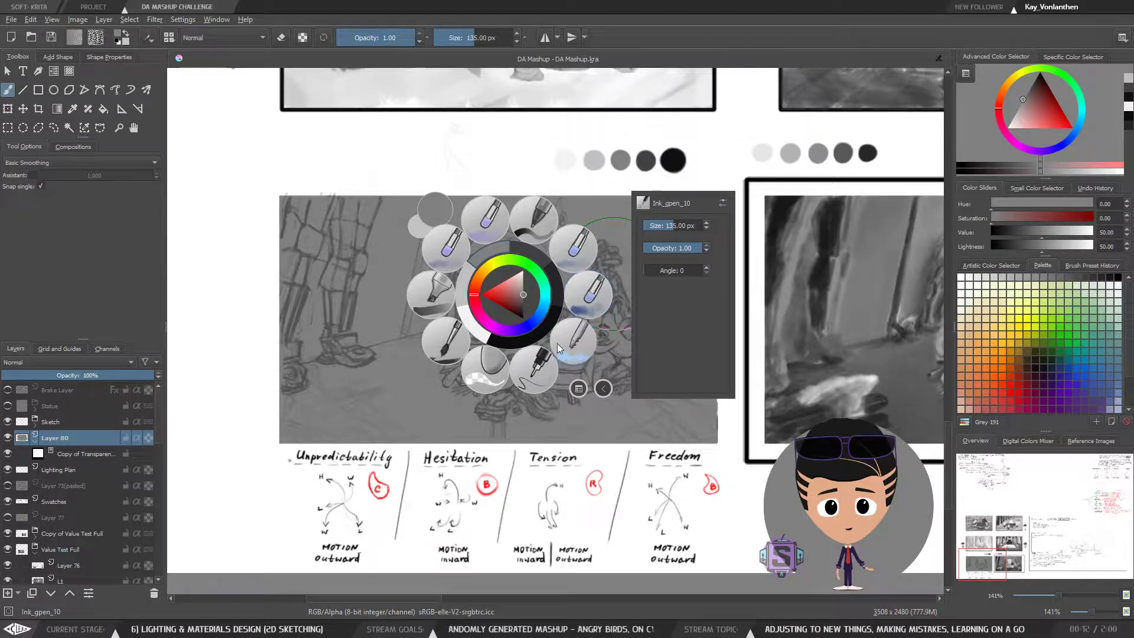
{"action": "left_click", "coordinate": [390, 377]}
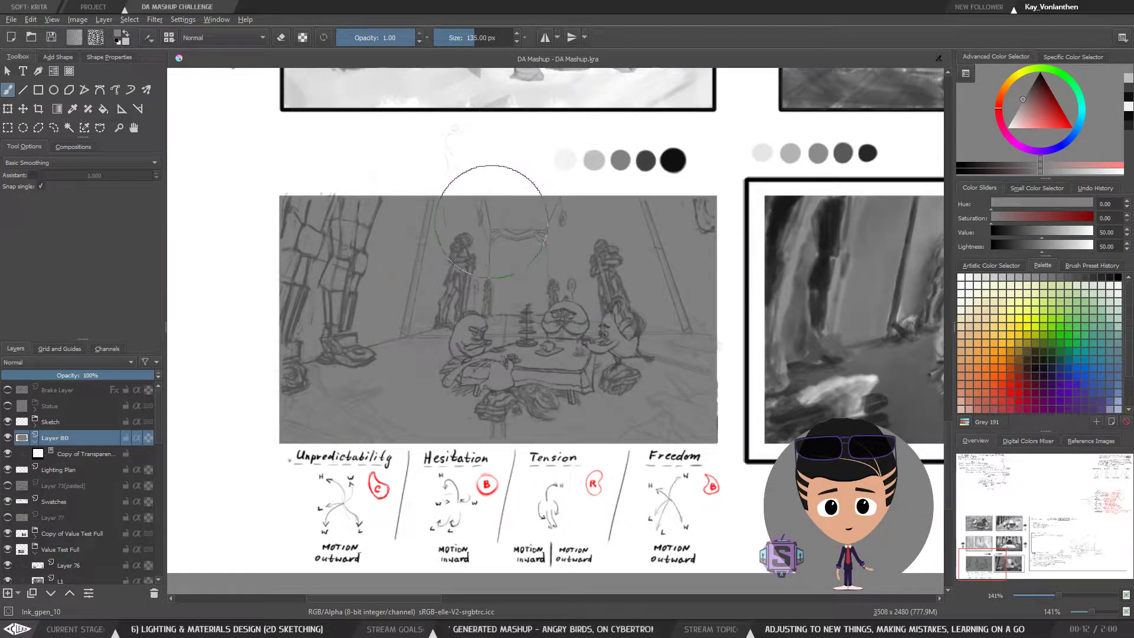
Sample the lightest grey swatch above the line sketch and shrink the brush to 22 px
{"action": "key", "text": "bracketleft"}
{"action": "key", "text": "bracketleft"}
{"action": "key", "text": "bracketleft"}
{"action": "key", "text": "bracketleft"}
{"action": "key", "text": "bracketleft"}
{"action": "key", "text": "bracketleft"}
{"action": "key", "text": "bracketleft"}
{"action": "key", "text": "bracketleft"}
{"action": "key", "text": "bracketleft"}
{"action": "key", "text": "bracketleft"}
{"action": "key", "text": "bracketleft"}
{"action": "key", "text": "bracketleft"}
{"action": "key", "text": "bracketleft"}
{"action": "key", "text": "bracketleft"}
{"action": "key", "text": "bracketleft"}
{"action": "key", "text": "bracketleft"}
{"action": "key", "text": "bracketleft"}
{"action": "key", "text": "bracketleft"}
{"action": "key", "text": "bracketleft"}
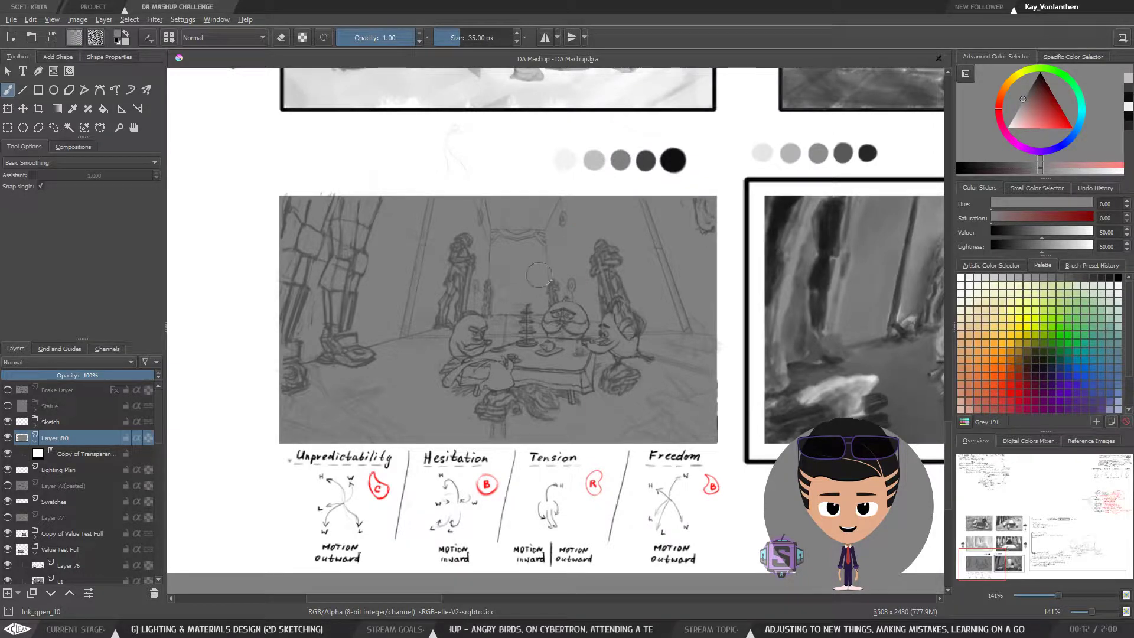
{"action": "left_click", "coordinate": [565, 160], "text": "ctrl"}
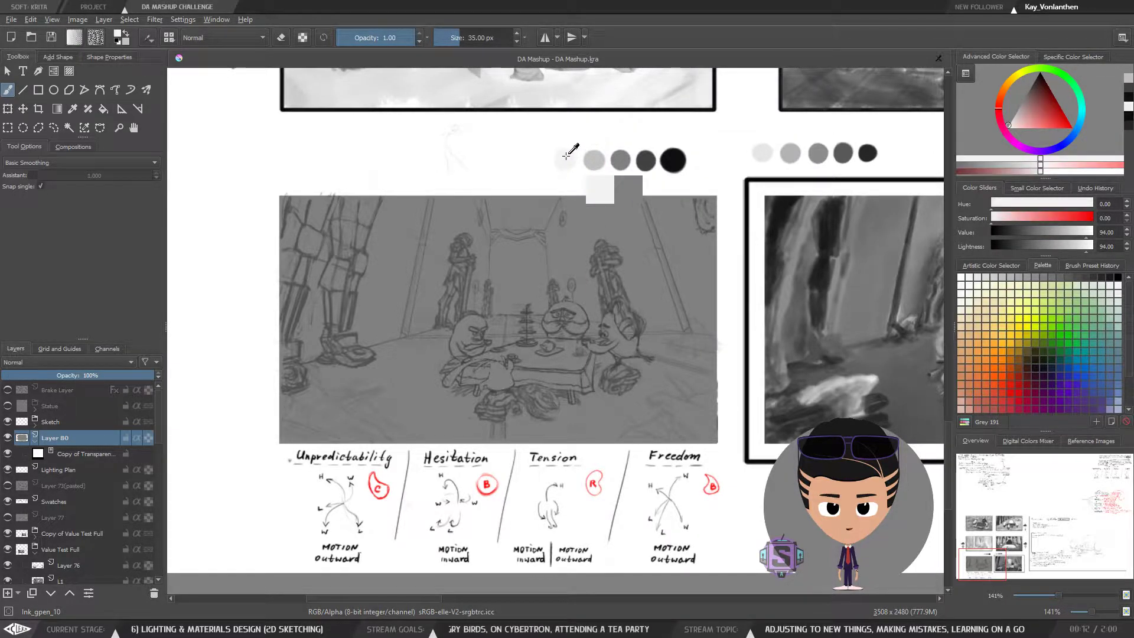
{"action": "key", "text": "plus"}
{"action": "key", "text": "plus"}
{"action": "scroll", "coordinate": [440, 236], "scroll_direction": "up", "scroll_amount": 3}
{"action": "key", "text": "bracketleft"}
{"action": "key", "text": "bracketleft"}
{"action": "key", "text": "bracketleft"}
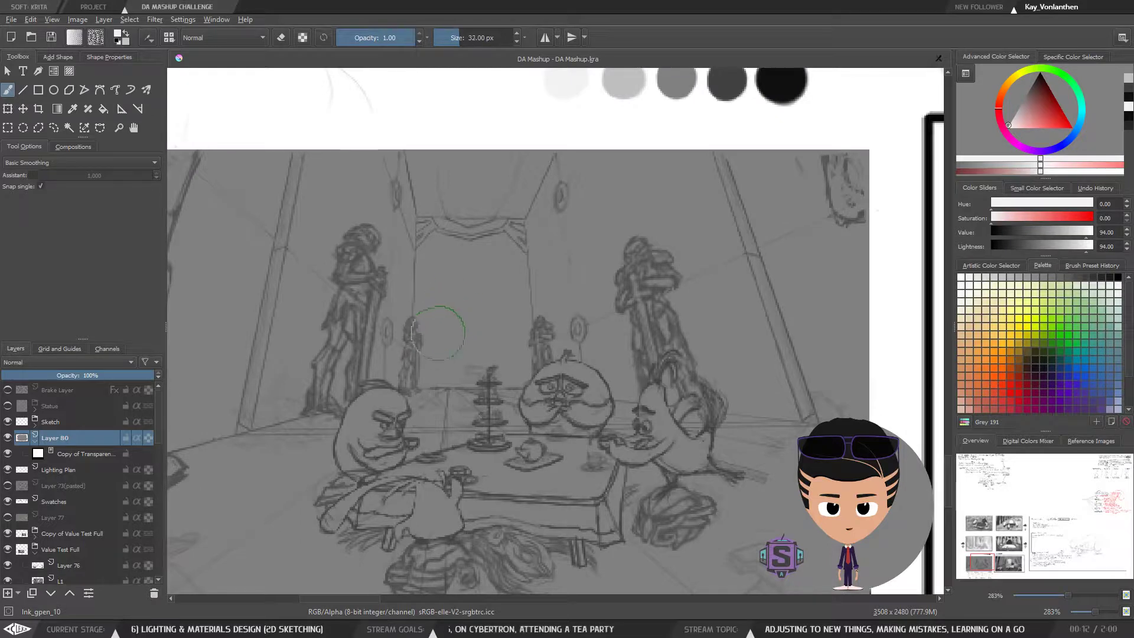
{"action": "key", "text": "bracketleft"}
Switch the brush from Ink_gpen_10 to the Fill_block preset
{"action": "right_click", "coordinate": [442, 319]}
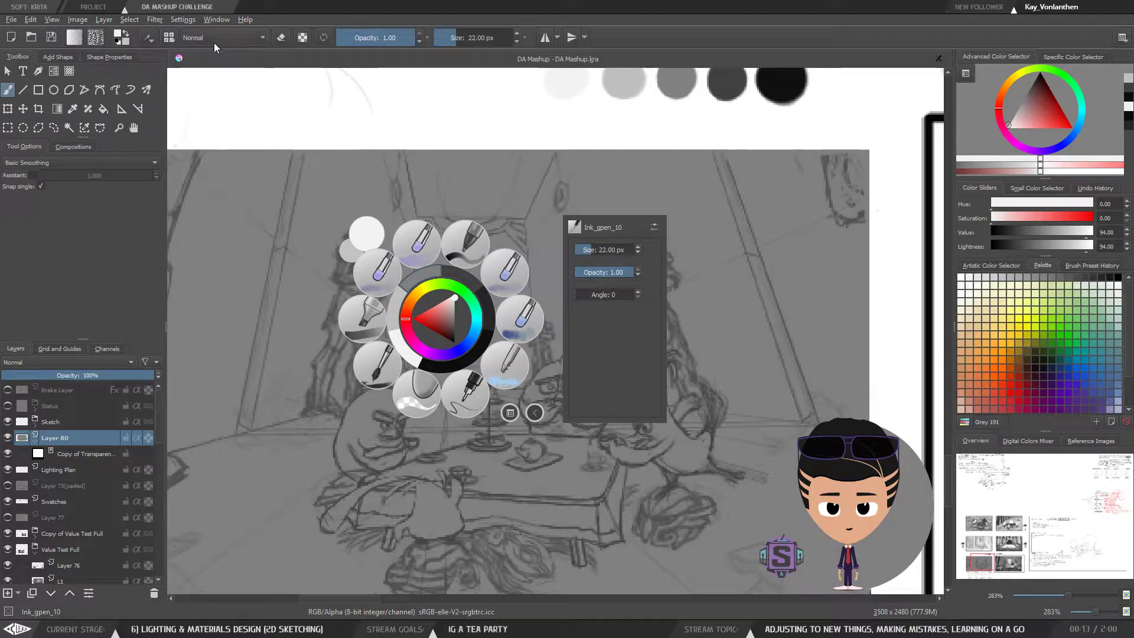
{"action": "left_click", "coordinate": [302, 38]}
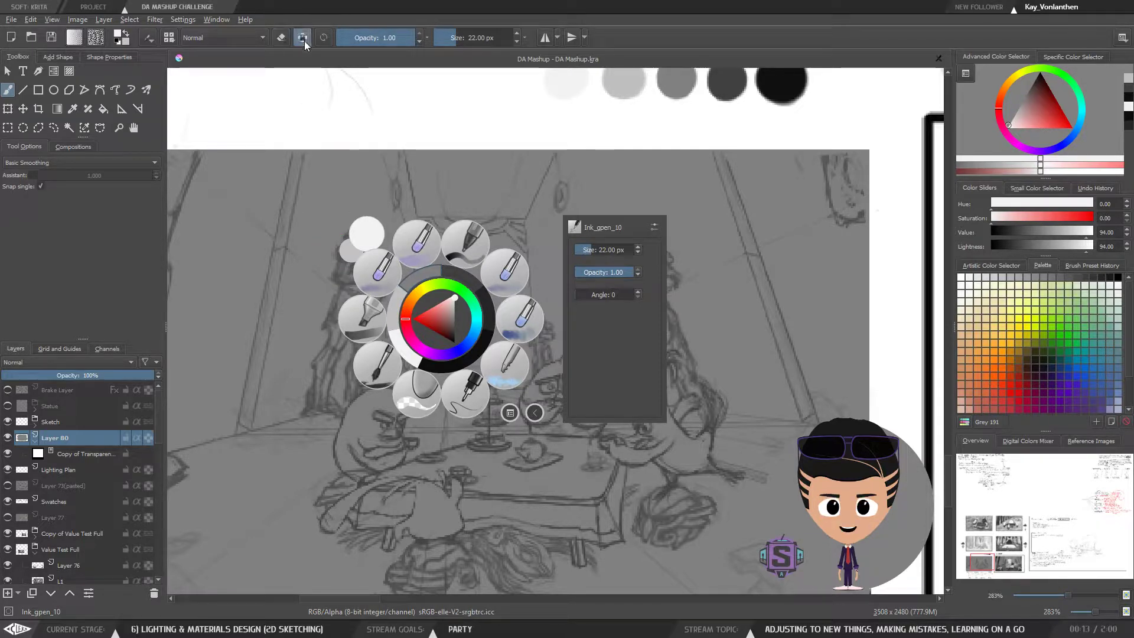
{"action": "left_click", "coordinate": [148, 37]}
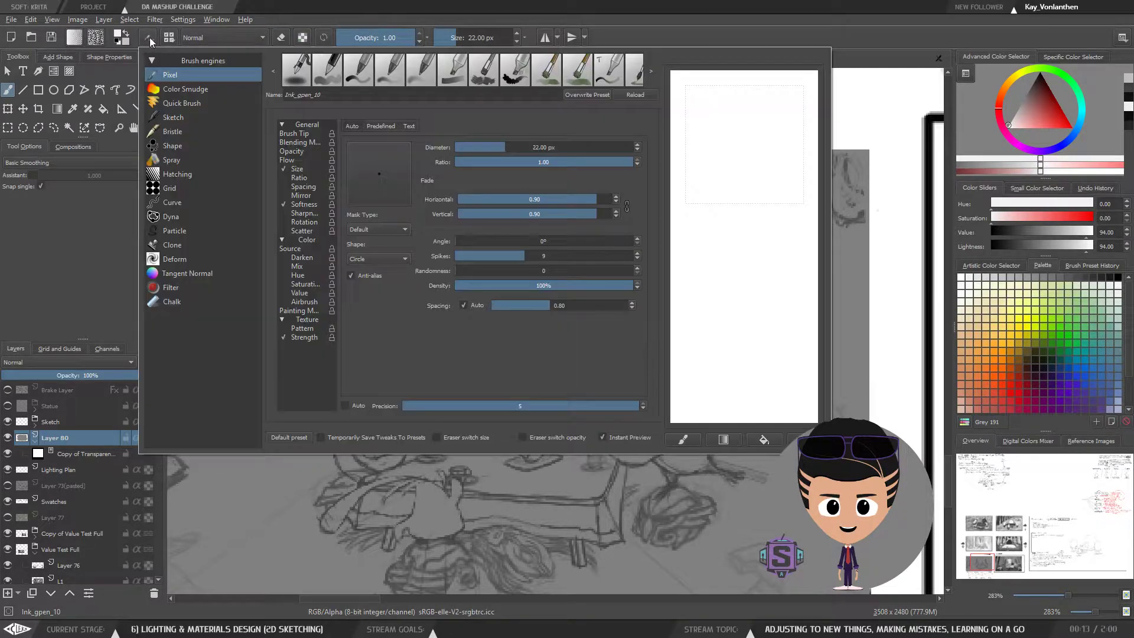
{"action": "left_click", "coordinate": [149, 37]}
{"action": "left_click", "coordinate": [169, 37]}
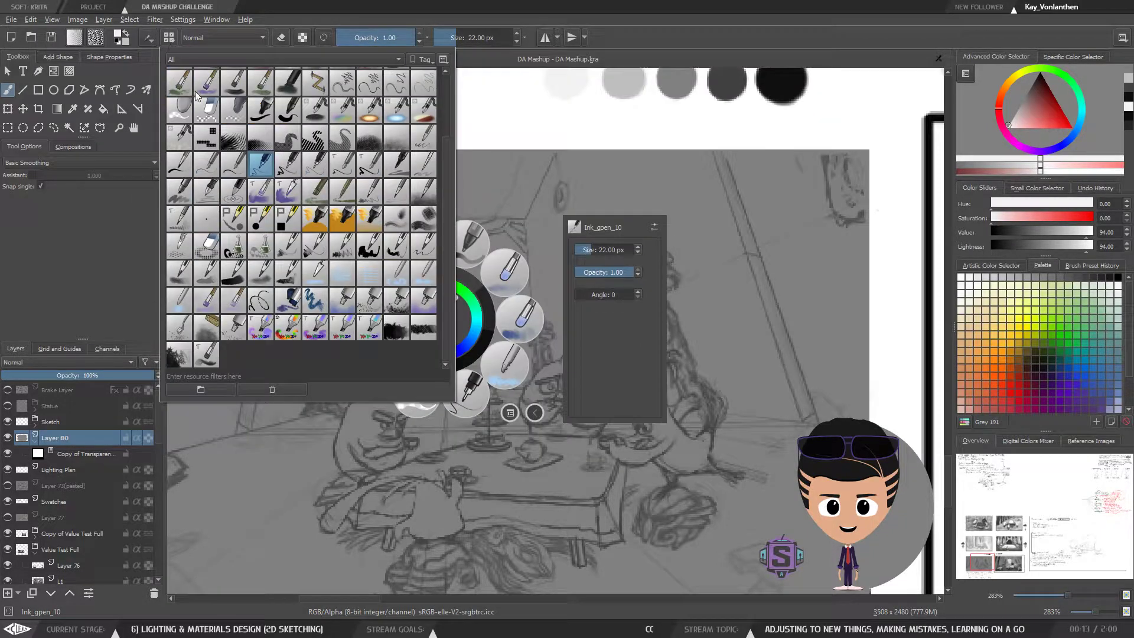
{"action": "left_click", "coordinate": [263, 116]}
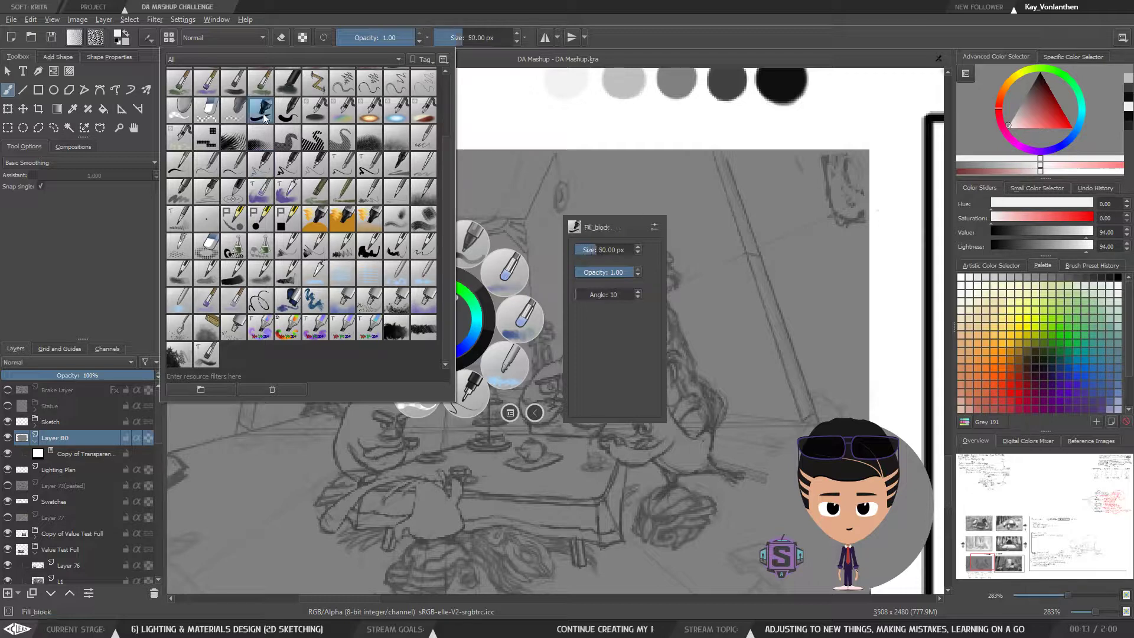
{"action": "left_click", "coordinate": [458, 459]}
{"action": "left_click", "coordinate": [343, 472]}
Try a light stroke in the sketch's central doorway, undo it, and reduce the Fill_block brush to 22 px
{"action": "left_click_drag", "start_coordinate": [447, 304], "coordinate": [447, 329]}
{"action": "key", "text": "ctrl+z"}
{"action": "key", "text": "bracketleft"}
{"action": "key", "text": "bracketleft"}
{"action": "key", "text": "bracketleft"}
{"action": "key", "text": "bracketleft"}
{"action": "key", "text": "bracketleft"}
{"action": "key", "text": "bracketleft"}
{"action": "key", "text": "bracketleft"}
{"action": "key", "text": "bracketleft"}
{"action": "key", "text": "bracketleft"}
{"action": "key", "text": "bracketleft"}
{"action": "key", "text": "bracketleft"}
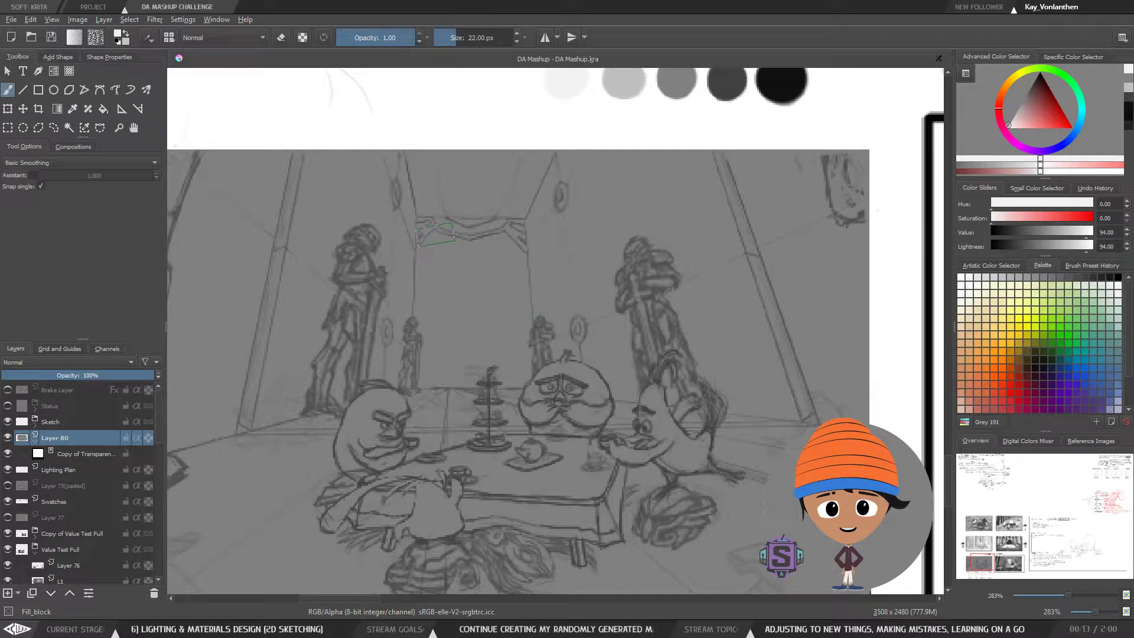
Fill the sketch's central doorway with the lightest grey using the 22 px Fill_block brush
{"action": "mouse_move", "coordinate": [435, 234]}
{"action": "left_mouse_down"}
{"action": "mouse_move", "coordinate": [431, 237]}
{"action": "mouse_move", "coordinate": [424, 280]}
{"action": "mouse_move", "coordinate": [430, 230]}
{"action": "mouse_move", "coordinate": [420, 378]}
{"action": "mouse_move", "coordinate": [440, 380]}
{"action": "mouse_move", "coordinate": [422, 381]}
{"action": "mouse_move", "coordinate": [518, 381]}
{"action": "mouse_move", "coordinate": [524, 352]}
{"action": "mouse_move", "coordinate": [514, 360]}
{"action": "mouse_move", "coordinate": [486, 333]}
{"action": "mouse_move", "coordinate": [474, 298]}
{"action": "mouse_move", "coordinate": [454, 293]}
{"action": "mouse_move", "coordinate": [442, 333]}
{"action": "mouse_move", "coordinate": [515, 341]}
{"action": "mouse_move", "coordinate": [512, 240]}
{"action": "mouse_move", "coordinate": [496, 264]}
{"action": "mouse_move", "coordinate": [428, 226]}
{"action": "mouse_move", "coordinate": [504, 228]}
{"action": "left_mouse_up"}
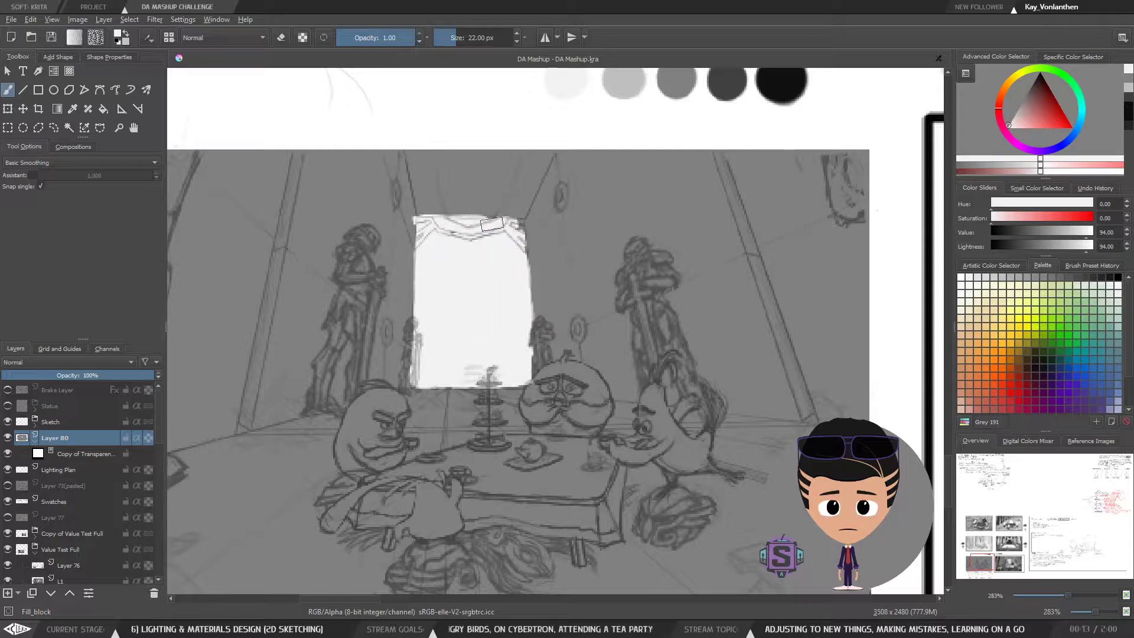
{"action": "key", "text": "ctrl+minus"}
{"action": "key", "text": "ctrl+minus"}
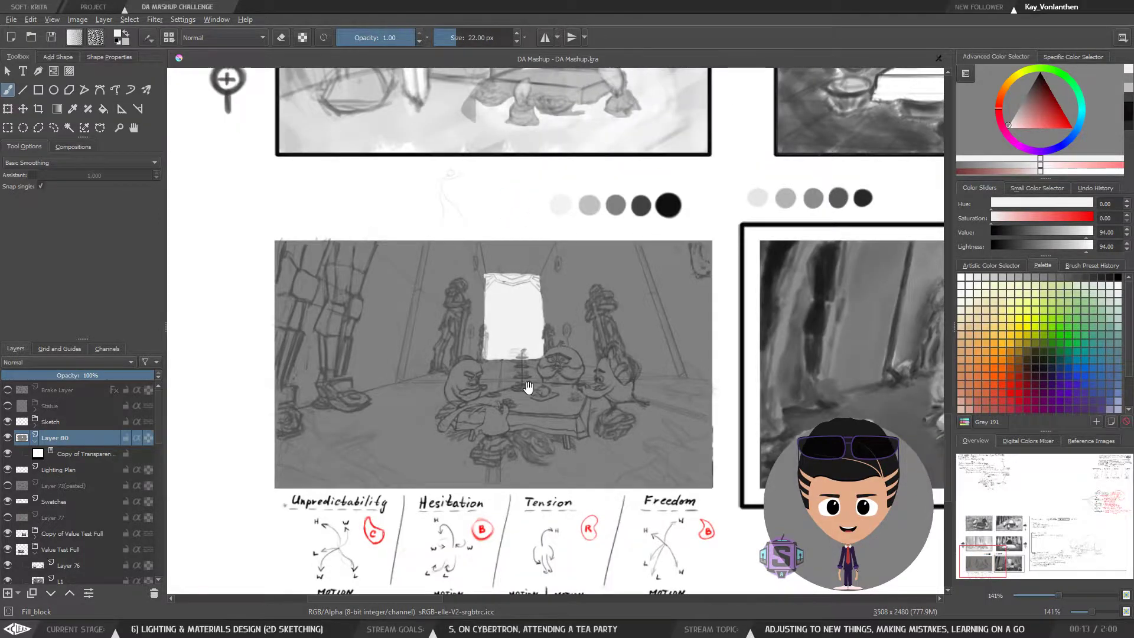
Reduce the brush to 8 px and fill the tablecloth section behind the front character with the lightest grey
{"action": "left_click_drag", "start_coordinate": [526, 384], "coordinate": [506, 286]}
{"action": "key", "text": "ctrl+plus"}
{"action": "key", "text": "ctrl+plus"}
{"action": "left_click_drag", "start_coordinate": [504, 326], "coordinate": [539, 346]}
{"action": "key", "text": "bracketleft"}
{"action": "key", "text": "bracketleft"}
{"action": "key", "text": "bracketleft"}
{"action": "key", "text": "bracketleft"}
{"action": "key", "text": "bracketleft"}
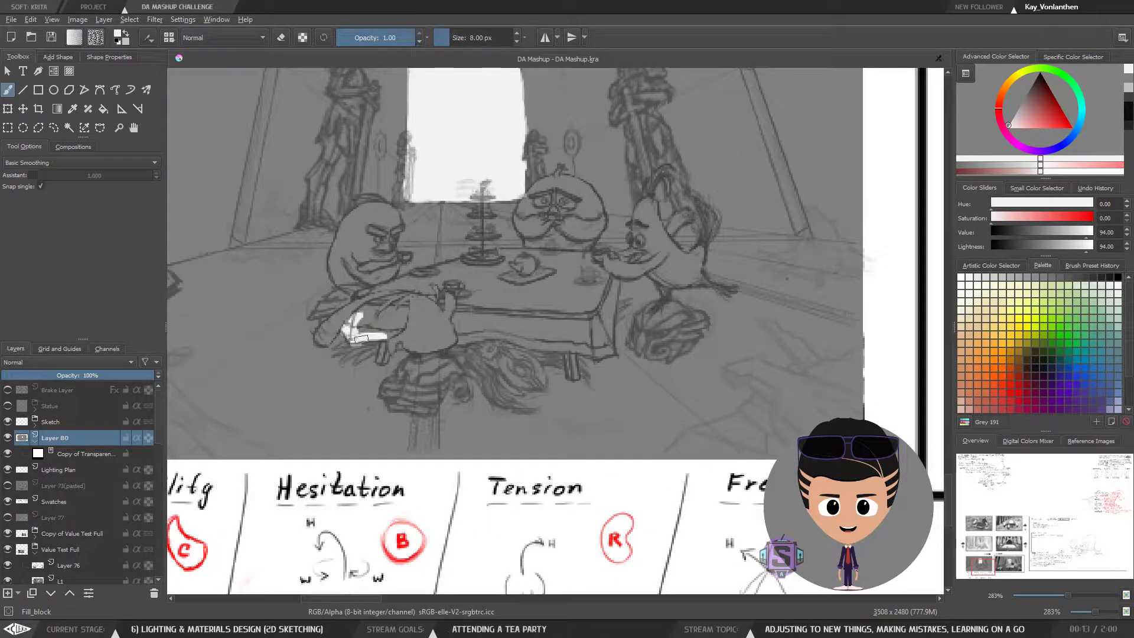
{"action": "left_click_drag", "start_coordinate": [361, 338], "coordinate": [363, 328]}
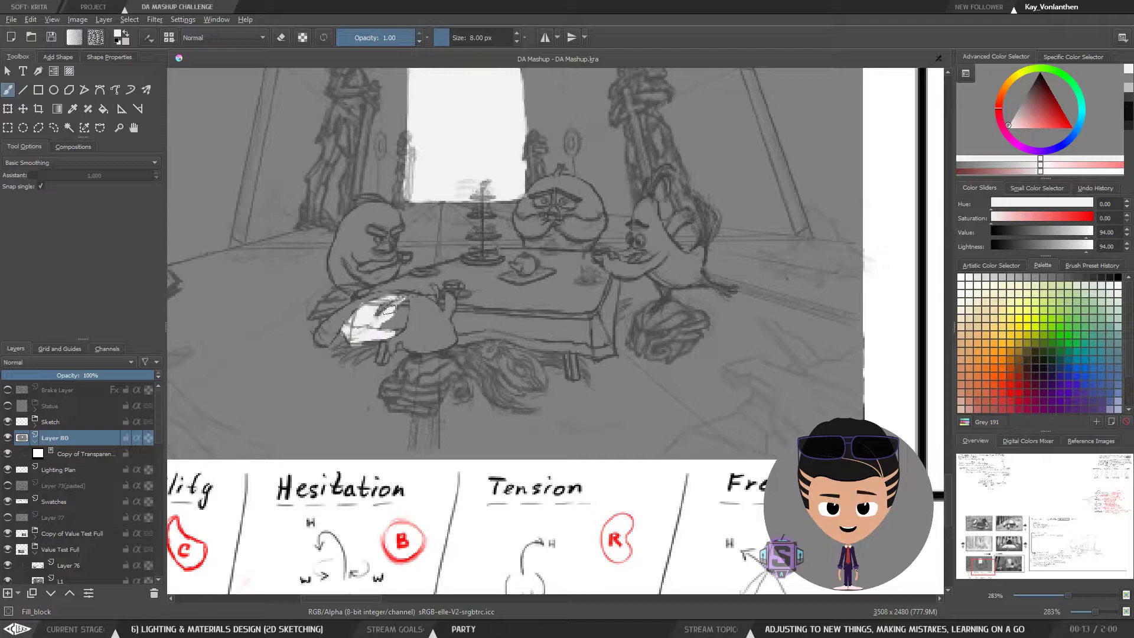
{"action": "left_click_drag", "start_coordinate": [400, 326], "coordinate": [407, 303]}
Block in the front side and most of the top of the tablecloth with the lightest grey
{"action": "key", "text": "minus"}
{"action": "key", "text": "minus"}
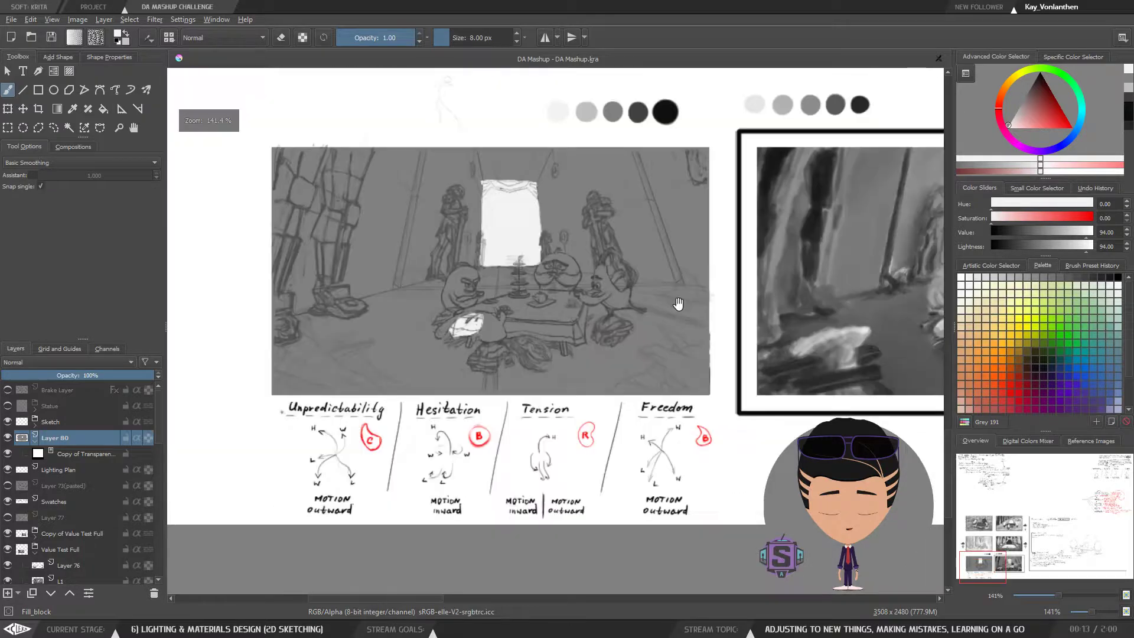
{"action": "left_click_drag", "start_coordinate": [678, 303], "coordinate": [460, 316]}
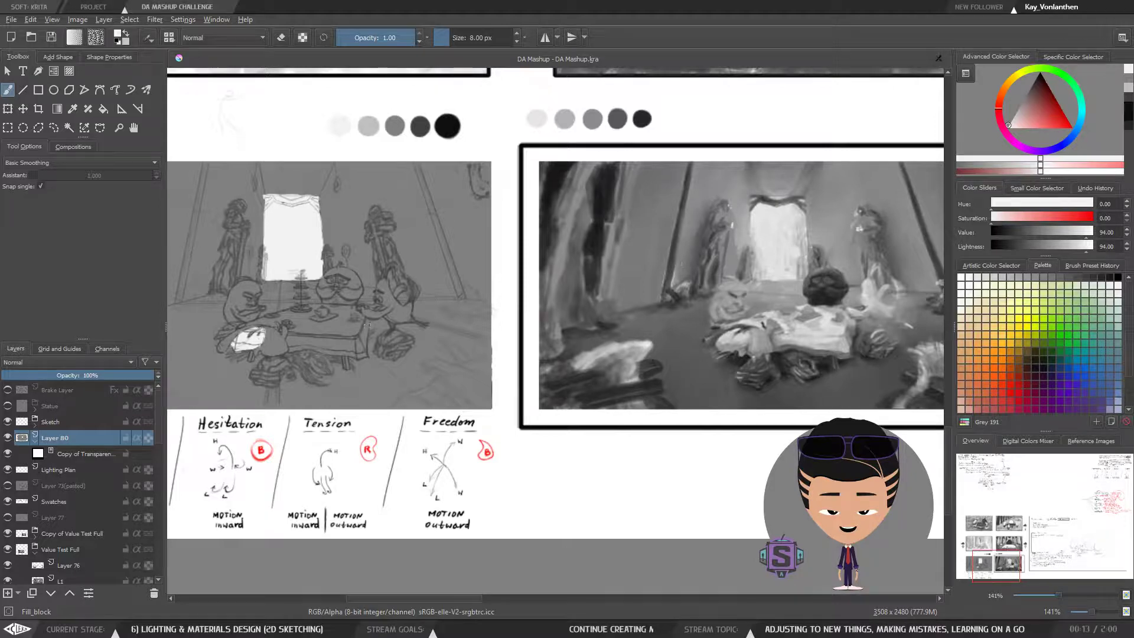
{"action": "left_click_drag", "start_coordinate": [295, 352], "coordinate": [545, 327]}
{"action": "key", "text": "plus"}
{"action": "key", "text": "plus"}
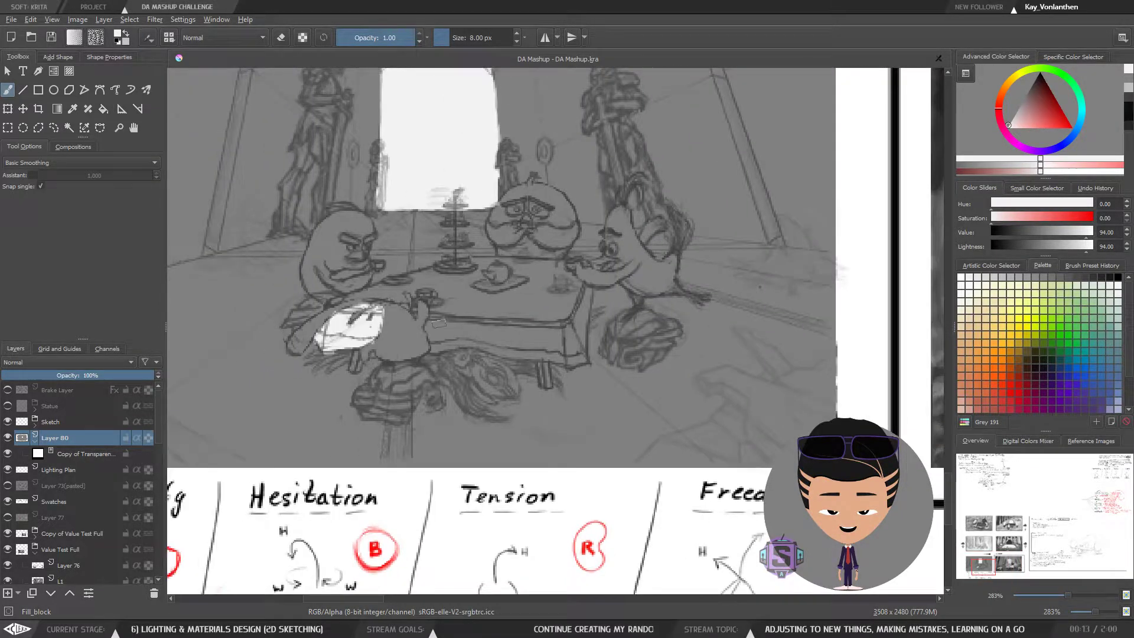
{"action": "mouse_move", "coordinate": [439, 323]}
{"action": "left_mouse_down"}
{"action": "mouse_move", "coordinate": [441, 347]}
{"action": "mouse_move", "coordinate": [452, 331]}
{"action": "mouse_move", "coordinate": [434, 310]}
{"action": "mouse_move", "coordinate": [466, 334]}
{"action": "mouse_move", "coordinate": [549, 345]}
{"action": "mouse_move", "coordinate": [475, 333]}
{"action": "mouse_move", "coordinate": [489, 303]}
{"action": "left_mouse_up"}
{"action": "key", "text": "bracketright"}
{"action": "key", "text": "bracketright"}
{"action": "key", "text": "bracketright"}
{"action": "key", "text": "bracketright"}
{"action": "key", "text": "bracketright"}
{"action": "key", "text": "bracketright"}
{"action": "key", "text": "bracketright"}
{"action": "mouse_move", "coordinate": [536, 334]}
{"action": "left_mouse_down"}
{"action": "mouse_move", "coordinate": [579, 355]}
{"action": "mouse_move", "coordinate": [558, 332]}
{"action": "mouse_move", "coordinate": [578, 300]}
{"action": "mouse_move", "coordinate": [574, 340]}
{"action": "mouse_move", "coordinate": [578, 291]}
{"action": "mouse_move", "coordinate": [557, 275]}
{"action": "mouse_move", "coordinate": [540, 312]}
{"action": "mouse_move", "coordinate": [543, 283]}
{"action": "mouse_move", "coordinate": [475, 301]}
{"action": "mouse_move", "coordinate": [436, 283]}
{"action": "mouse_move", "coordinate": [440, 301]}
{"action": "mouse_move", "coordinate": [410, 296]}
{"action": "left_mouse_up"}
Shrink the brush to 4 px and fill the tabletop's far edge around the plates and teapot with the lightest grey
{"action": "key", "text": "["}
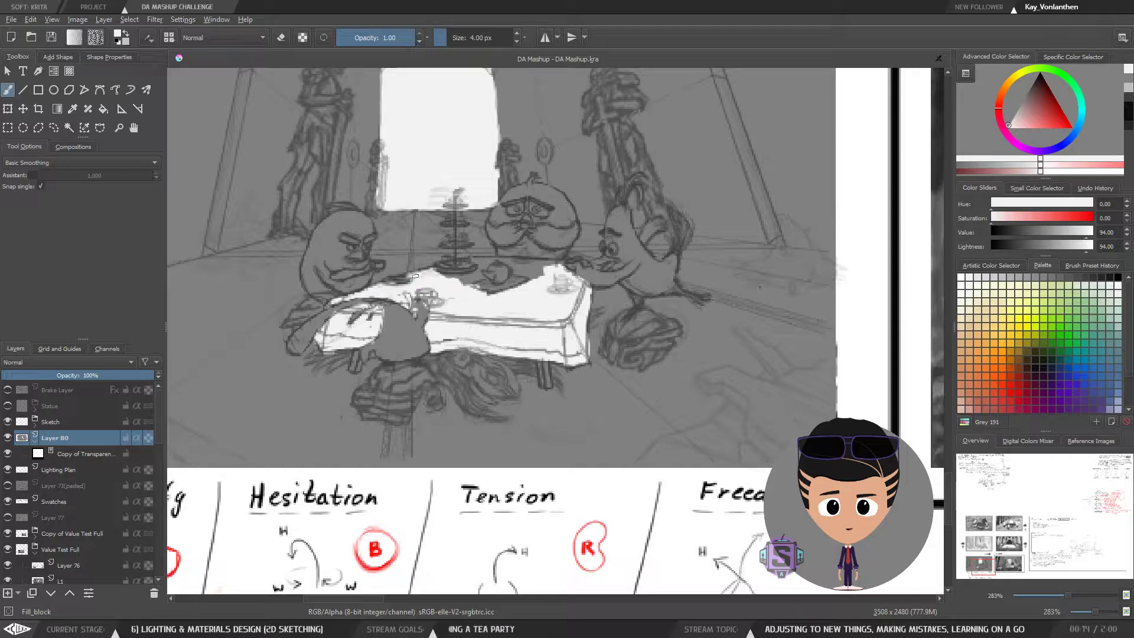
{"action": "mouse_move", "coordinate": [415, 276]}
{"action": "left_mouse_down"}
{"action": "mouse_move", "coordinate": [536, 262]}
{"action": "mouse_move", "coordinate": [536, 275]}
{"action": "mouse_move", "coordinate": [546, 265]}
{"action": "left_mouse_up"}
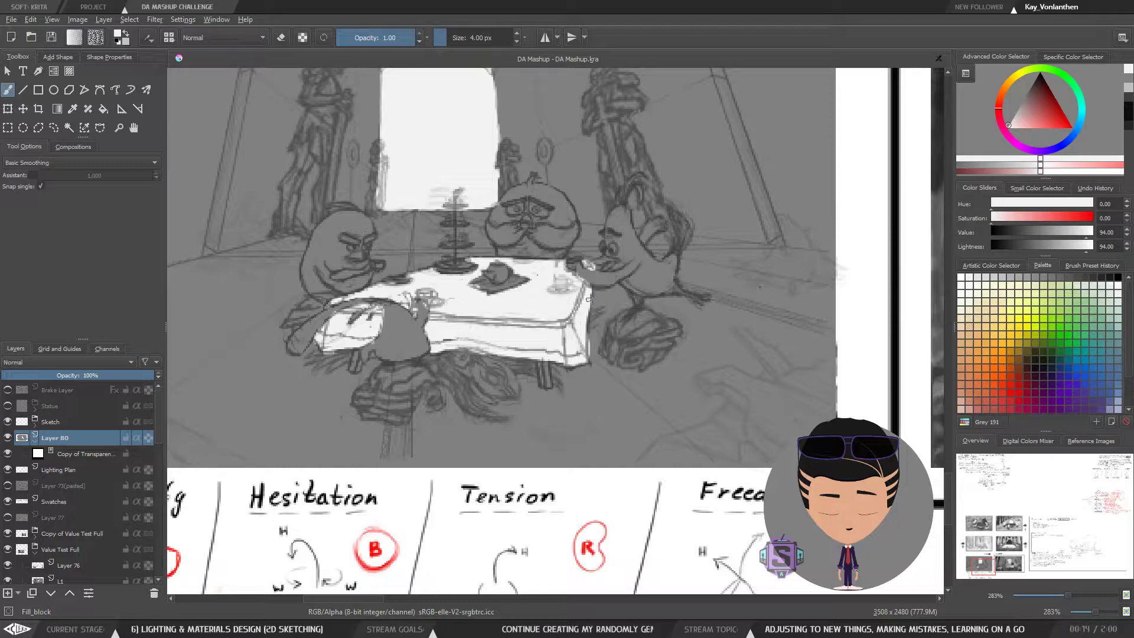
{"action": "key", "text": "minus"}
{"action": "key", "text": "minus"}
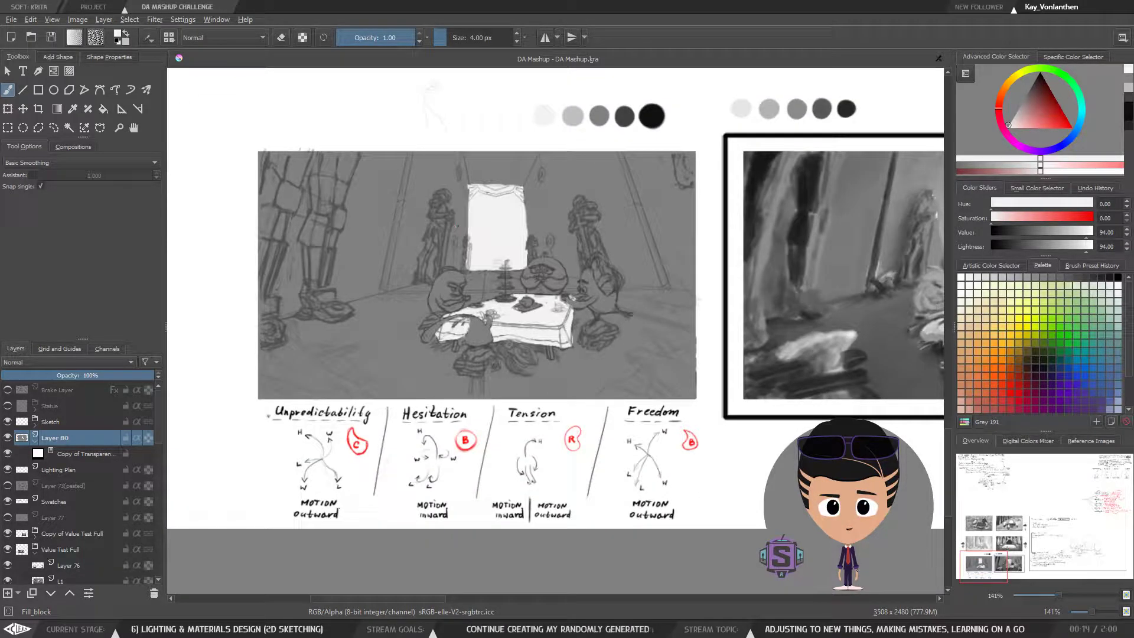
Examine the light doorway and tablecloth values against the neighbouring value paintings
{"action": "key", "text": "minus"}
{"action": "key", "text": "minus"}
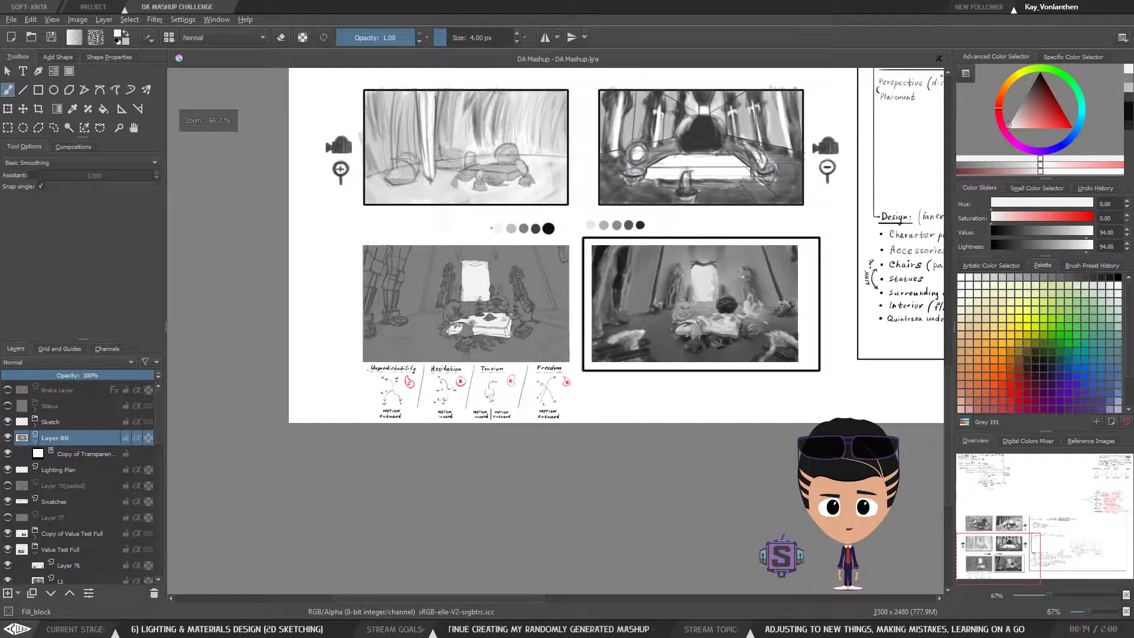
{"action": "key", "text": "plus"}
{"action": "key", "text": "plus"}
{"action": "key", "text": "plus"}
{"action": "key", "text": "plus"}
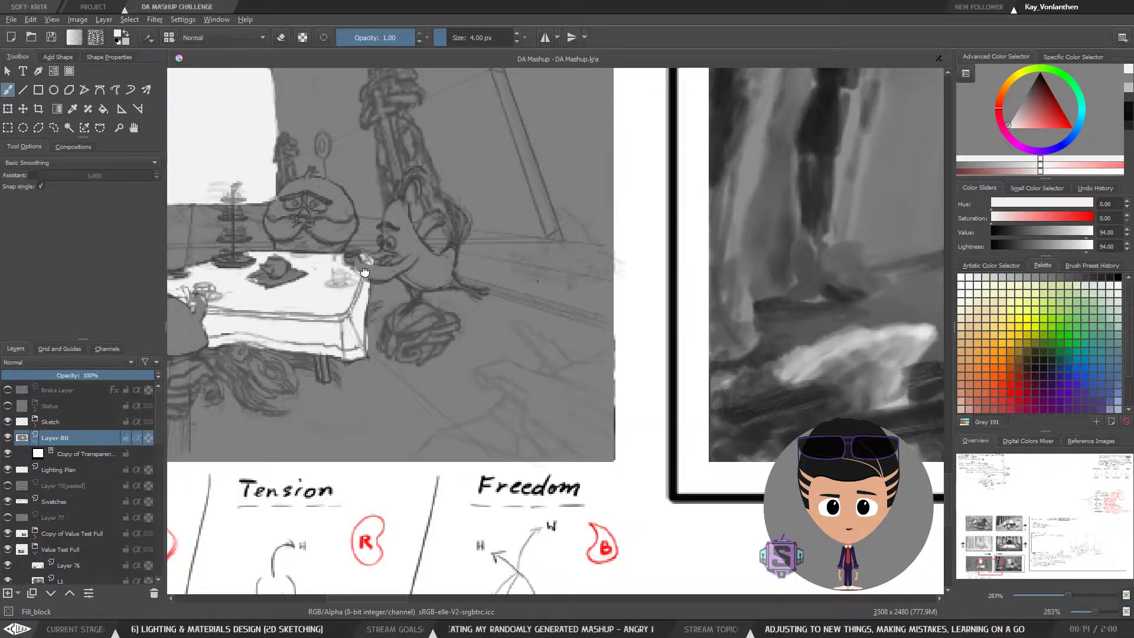
{"action": "left_click_drag", "start_coordinate": [321, 230], "coordinate": [547, 299]}
{"action": "key", "text": "minus"}
{"action": "key", "text": "minus"}
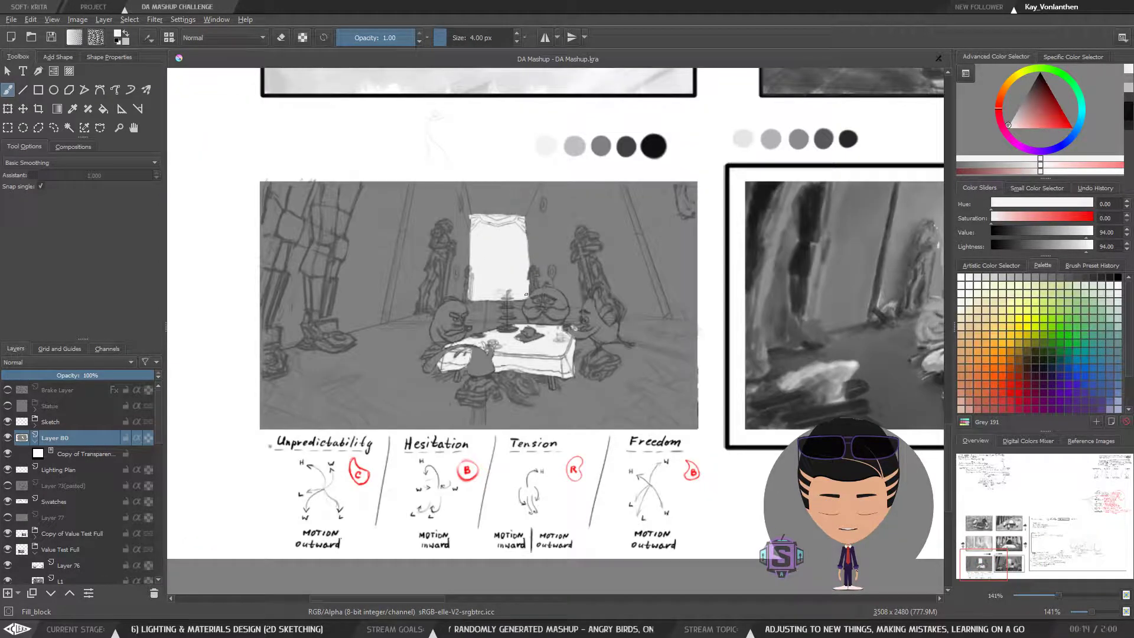
Enlarge the brush to 11 px and touch up the light fill along the doorway's upper edge
{"action": "key", "text": "plus"}
{"action": "key", "text": "plus"}
{"action": "left_click_drag", "start_coordinate": [455, 197], "coordinate": [497, 294]}
{"action": "key", "text": "bracketright"}
{"action": "key", "text": "bracketright"}
{"action": "key", "text": "bracketright"}
{"action": "key", "text": "bracketright"}
{"action": "key", "text": "bracketright"}
{"action": "key", "text": "bracketright"}
{"action": "key", "text": "bracketright"}
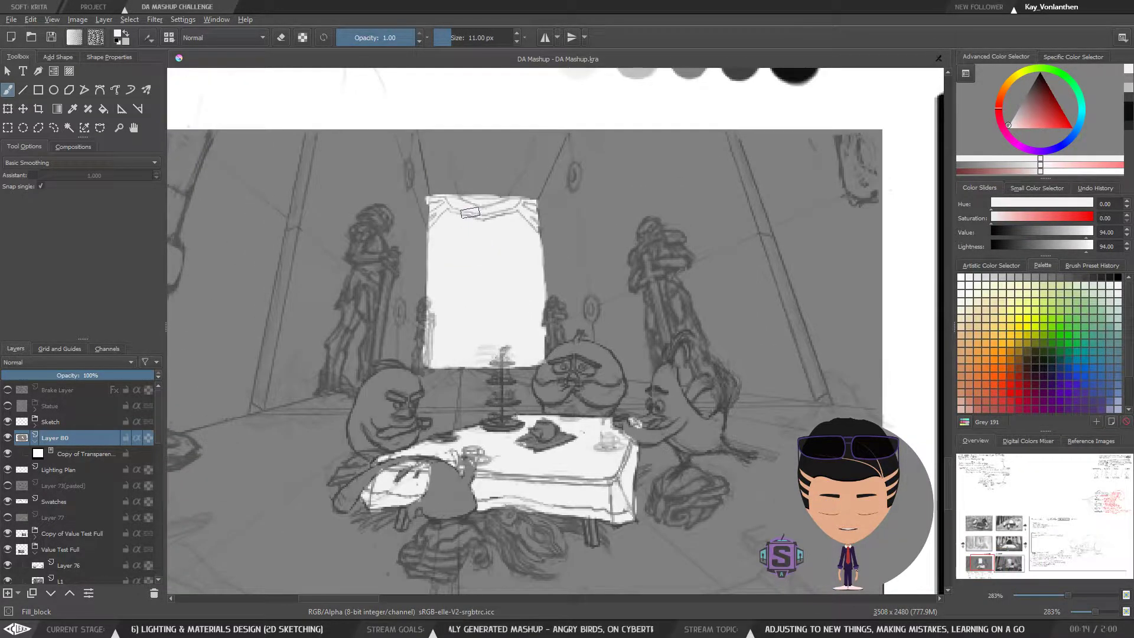
{"action": "left_click_drag", "start_coordinate": [512, 212], "coordinate": [429, 219]}
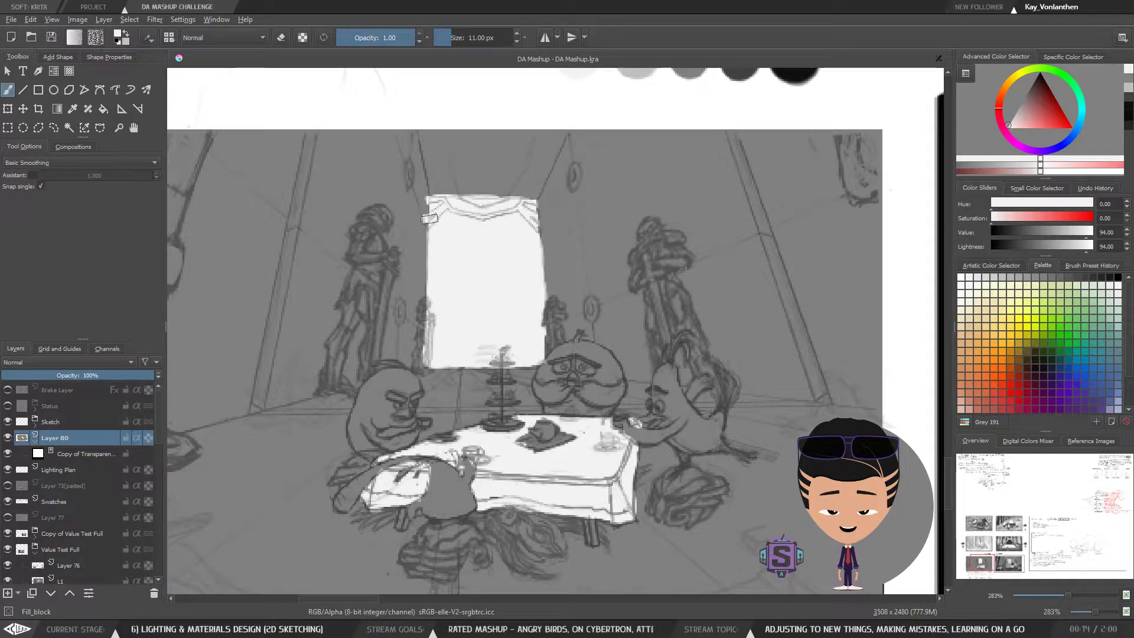
Sample the middle grey swatch and paint the front character's cup back in with a 5 px brush
{"action": "key", "text": "minus"}
{"action": "key", "text": "minus"}
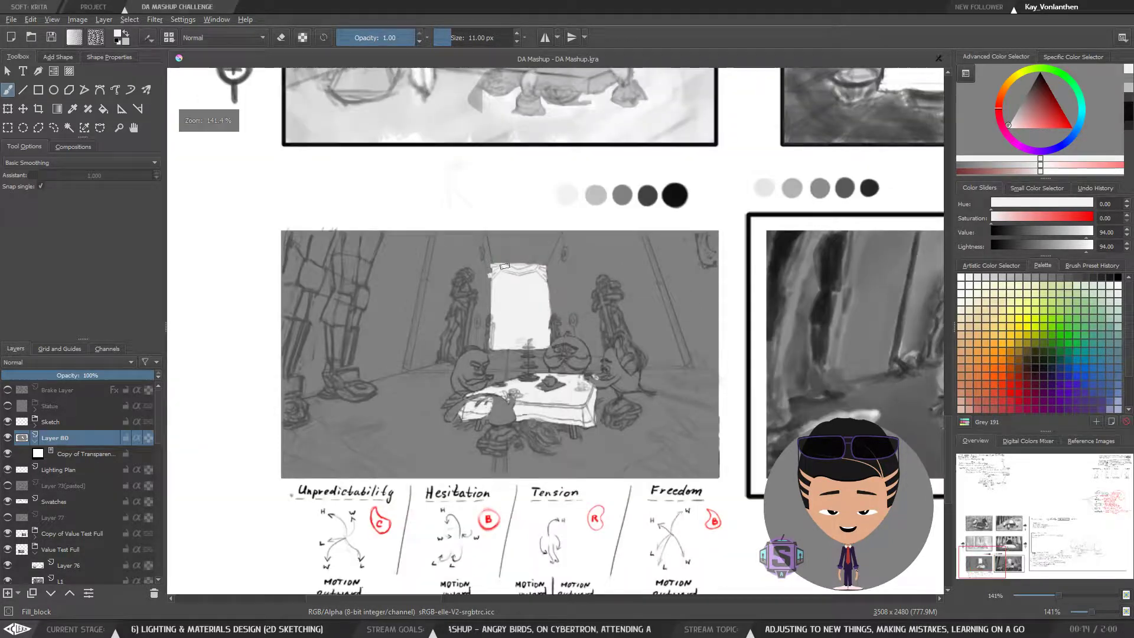
{"action": "key", "text": "plus"}
{"action": "key", "text": "plus"}
{"action": "left_click_drag", "start_coordinate": [544, 220], "coordinate": [522, 291]}
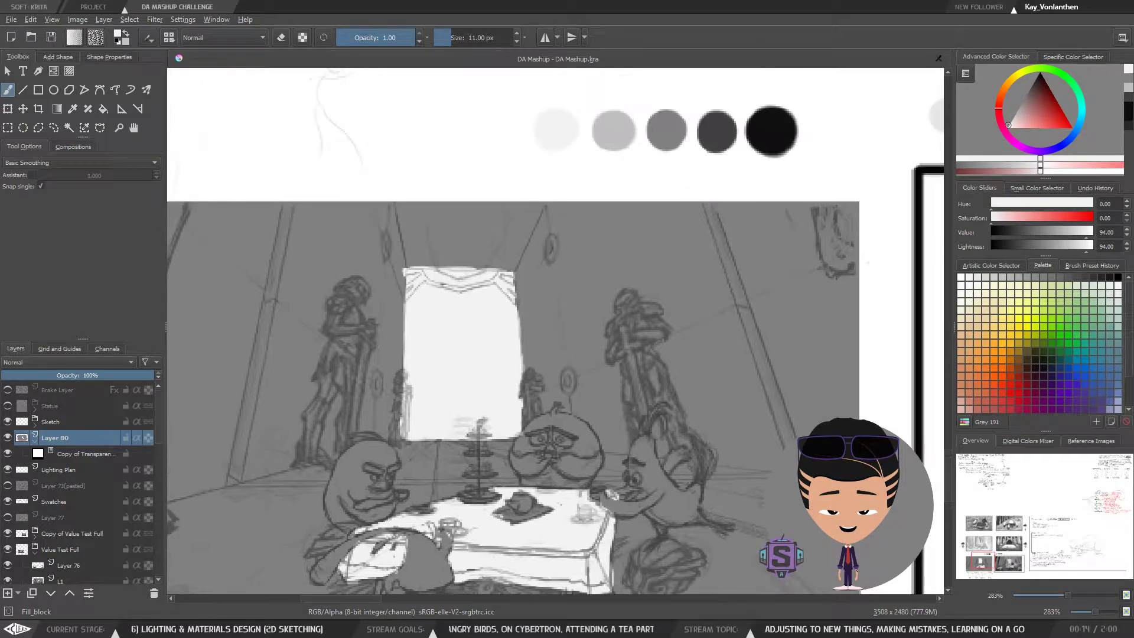
{"action": "left_click", "coordinate": [670, 134], "text": "ctrl"}
{"action": "left_click_drag", "start_coordinate": [590, 359], "coordinate": [593, 213]}
{"action": "key", "text": "bracketleft"}
{"action": "key", "text": "bracketleft"}
{"action": "key", "text": "bracketleft"}
{"action": "key", "text": "bracketleft"}
{"action": "key", "text": "bracketleft"}
{"action": "key", "text": "bracketleft"}
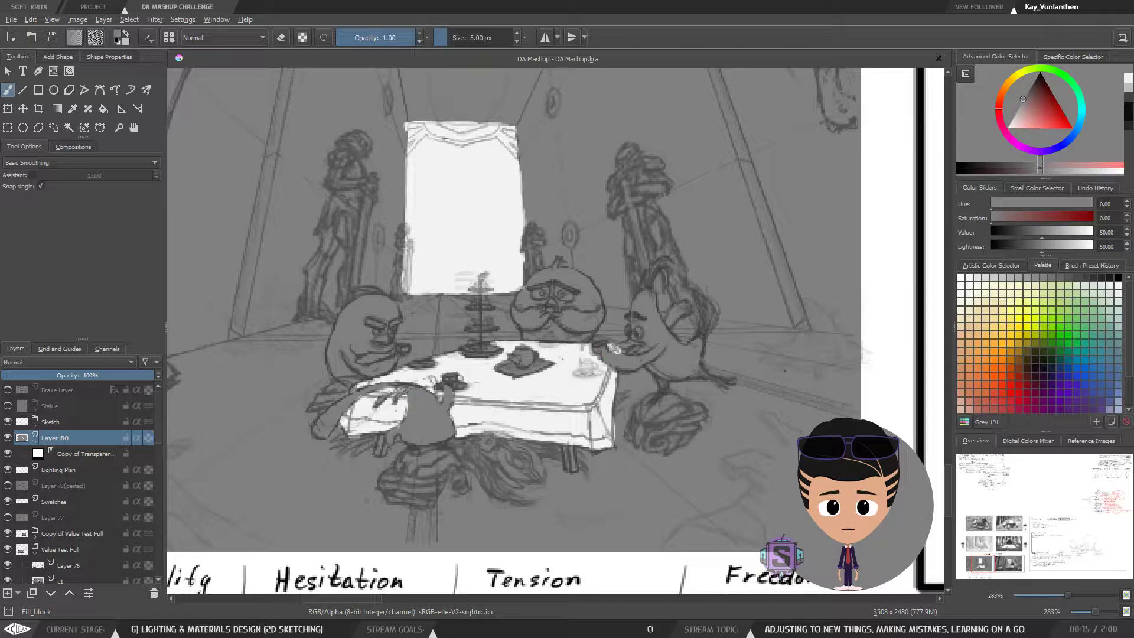
Sample the dark grey swatch above the sketch and enlarge the brush to 11 px
{"action": "key", "text": "minus"}
{"action": "key", "text": "minus"}
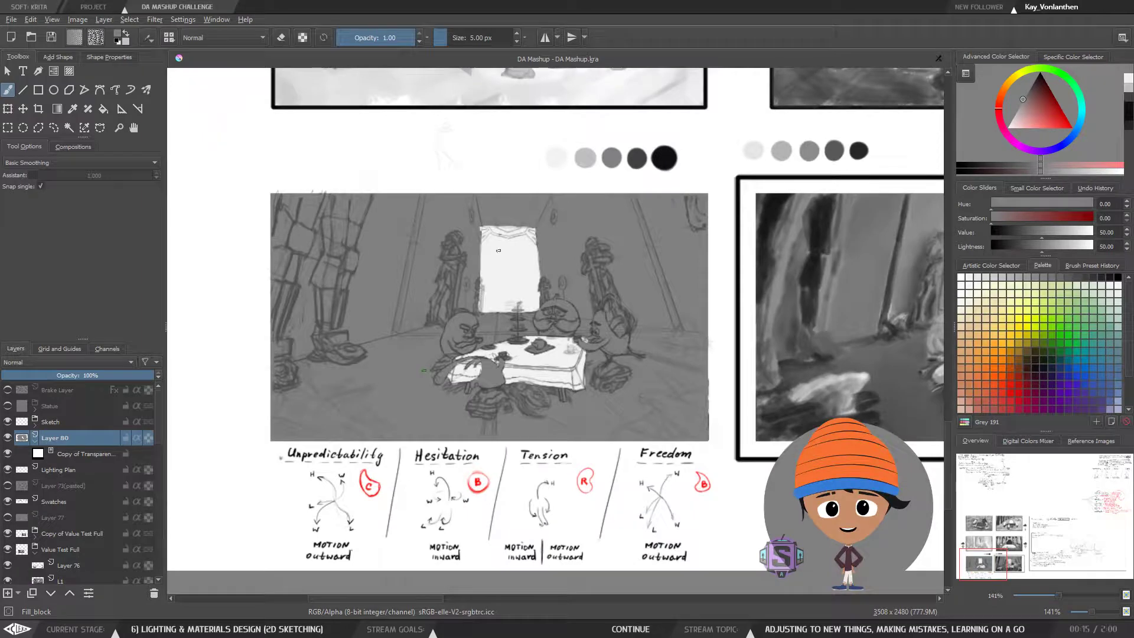
{"action": "key", "text": "minus"}
{"action": "key", "text": "minus"}
{"action": "key", "text": "plus"}
{"action": "key", "text": "plus"}
{"action": "left_click_drag", "start_coordinate": [595, 331], "coordinate": [541, 387]}
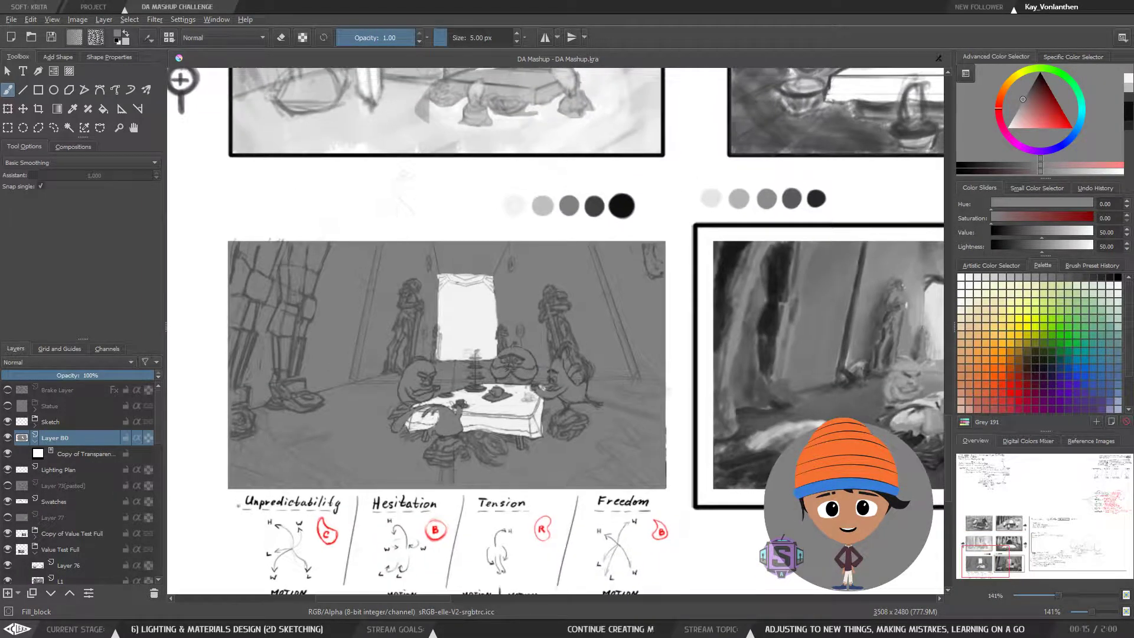
{"action": "left_click", "coordinate": [595, 204], "text": "ctrl"}
{"action": "key", "text": "plus"}
{"action": "key", "text": "plus"}
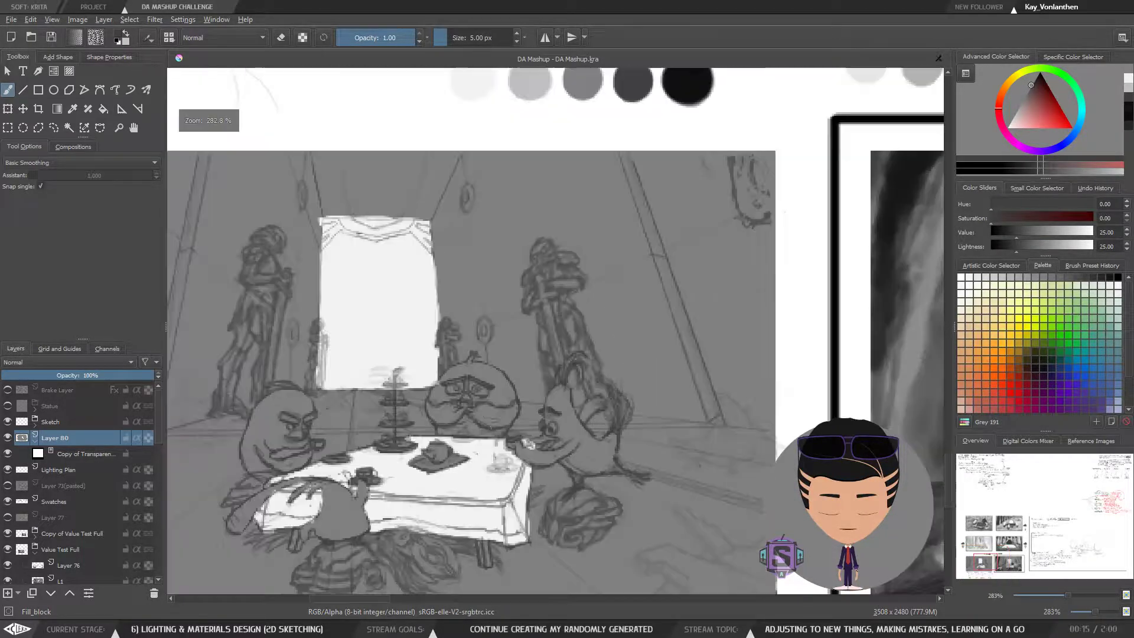
{"action": "mouse_move", "coordinate": [476, 431]}
{"action": "left_mouse_down"}
{"action": "mouse_move", "coordinate": [533, 287]}
{"action": "mouse_move", "coordinate": [557, 297]}
{"action": "left_mouse_up"}
{"action": "key", "text": "bracketright"}
{"action": "key", "text": "bracketright"}
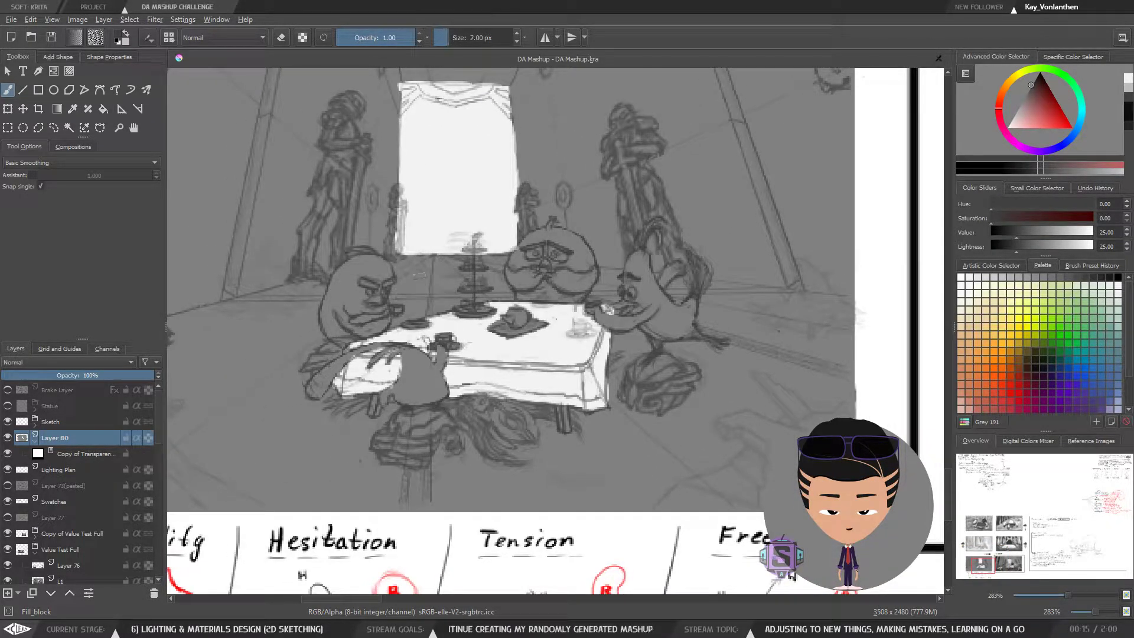
{"action": "key", "text": "bracketright"}
{"action": "key", "text": "bracketright"}
Try filling the round character behind the table with the black swatch value using a 20 px brush
{"action": "key", "text": "minus"}
{"action": "key", "text": "minus"}
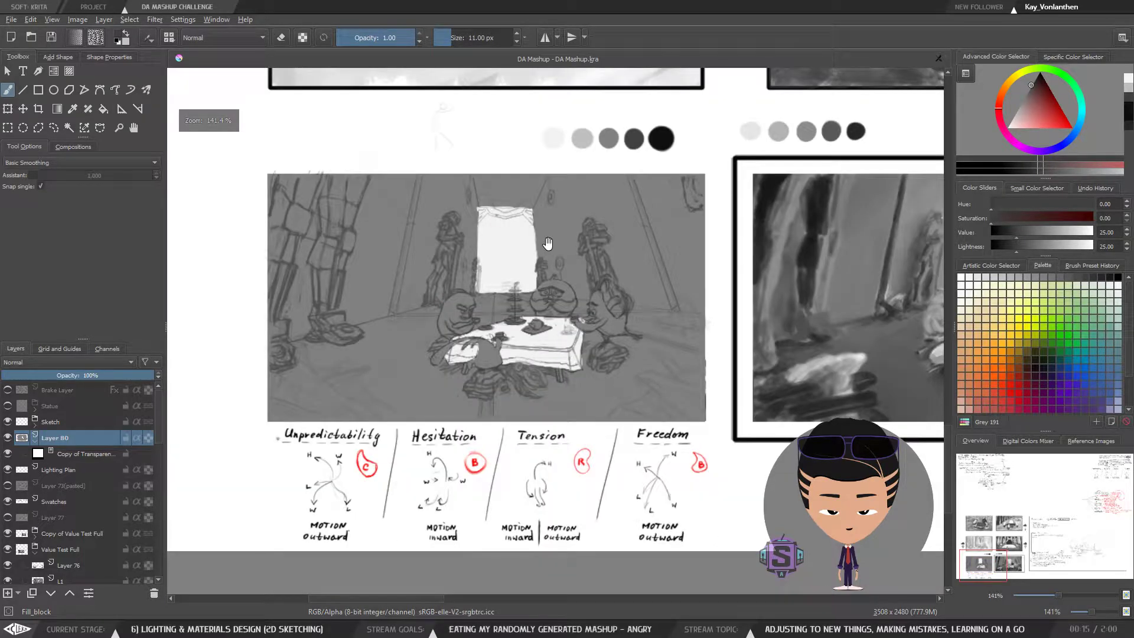
{"action": "left_click_drag", "start_coordinate": [547, 243], "coordinate": [535, 296]}
{"action": "left_click", "coordinate": [601, 181], "text": "ctrl"}
{"action": "key", "text": "plus"}
{"action": "key", "text": "plus"}
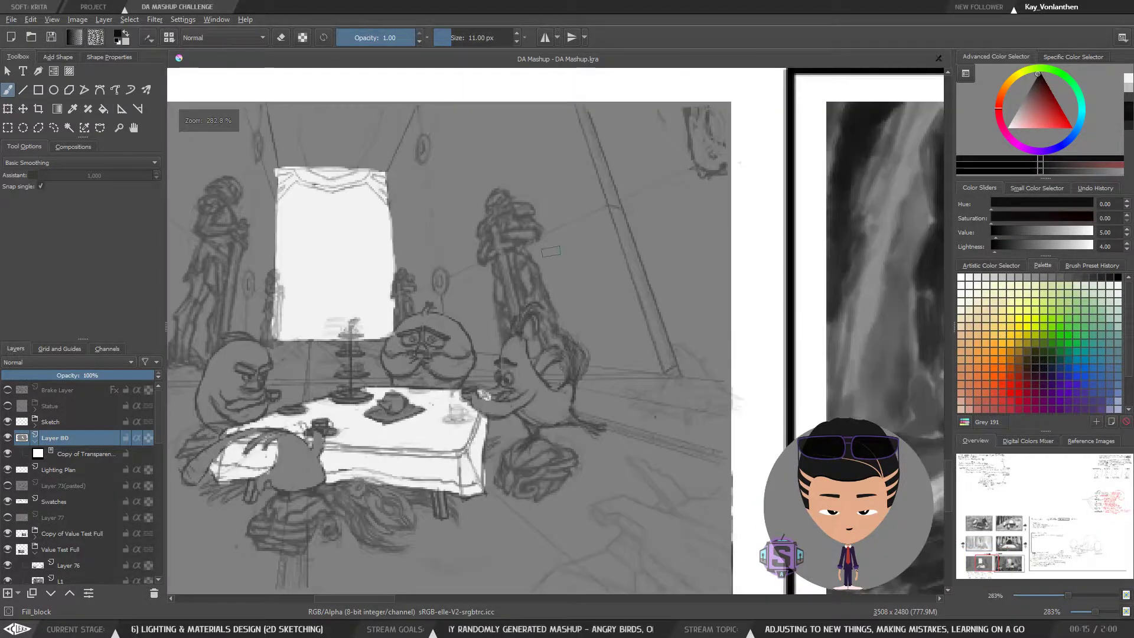
{"action": "mouse_move", "coordinate": [483, 398]}
{"action": "left_mouse_down"}
{"action": "mouse_move", "coordinate": [560, 358]}
{"action": "mouse_move", "coordinate": [567, 367]}
{"action": "left_mouse_up"}
{"action": "key", "text": "bracketright"}
{"action": "key", "text": "bracketright"}
{"action": "key", "text": "bracketright"}
{"action": "key", "text": "bracketright"}
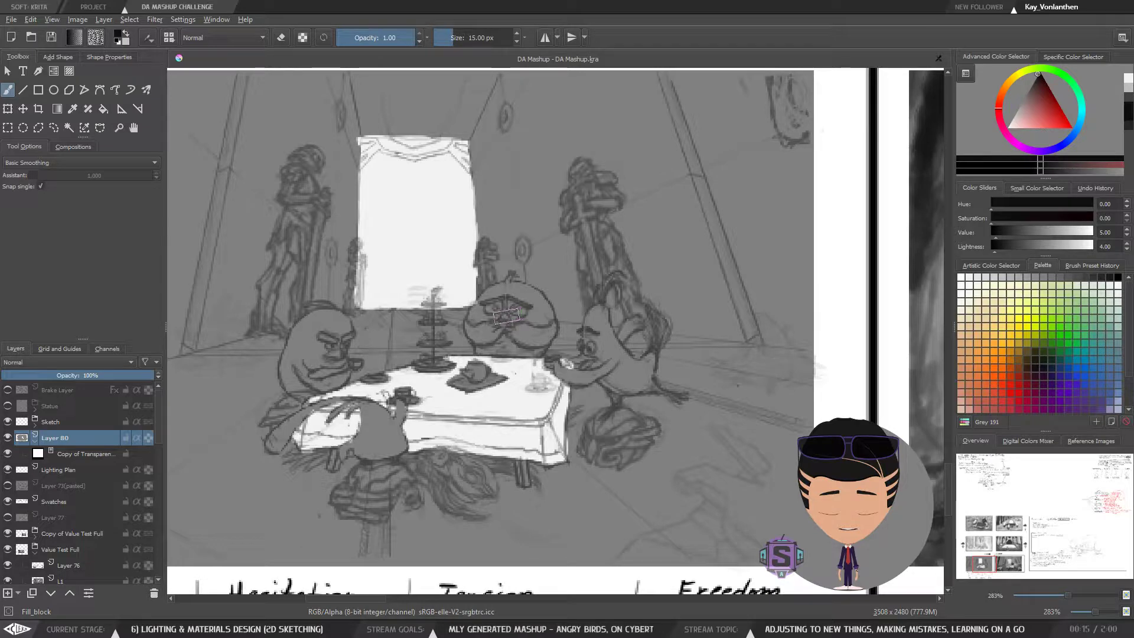
{"action": "key", "text": "bracketright"}
{"action": "key", "text": "bracketright"}
{"action": "key", "text": "bracketright"}
{"action": "mouse_move", "coordinate": [493, 310]}
{"action": "left_mouse_down"}
{"action": "mouse_move", "coordinate": [495, 338]}
{"action": "mouse_move", "coordinate": [485, 329]}
{"action": "mouse_move", "coordinate": [507, 346]}
{"action": "mouse_move", "coordinate": [484, 338]}
{"action": "mouse_move", "coordinate": [490, 348]}
{"action": "mouse_move", "coordinate": [517, 345]}
{"action": "left_mouse_up"}
{"action": "key", "text": "ctrl+z"}
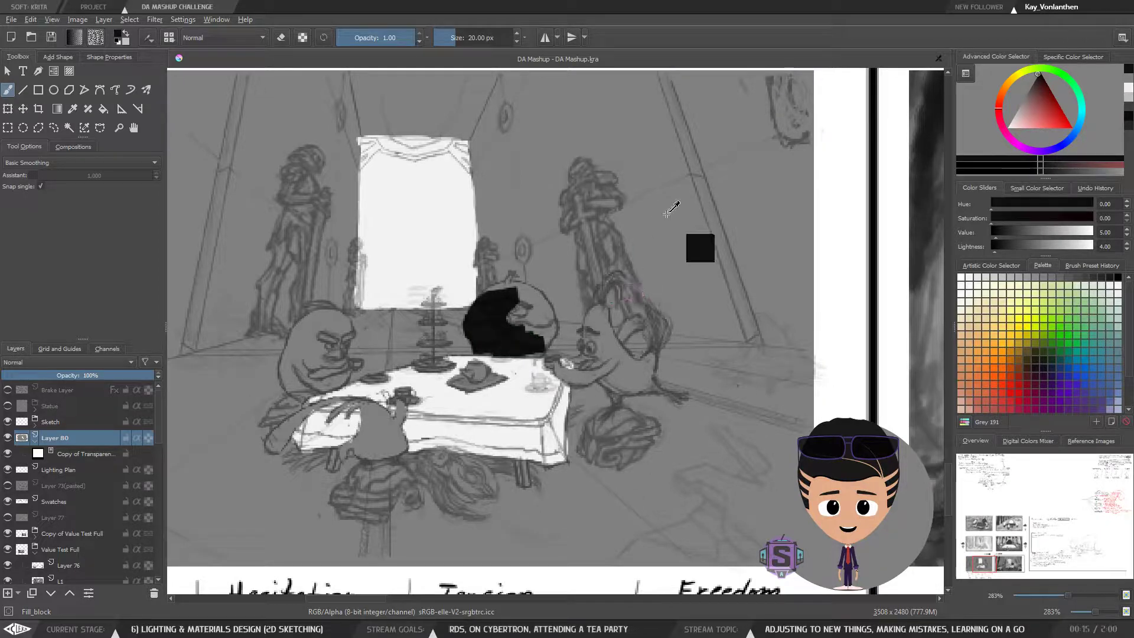
{"action": "key", "text": "ctrl+z"}
Sample the dark grey swatch and fill the round character behind the table with it, reducing the brush to 10 px
{"action": "key", "text": "minus"}
{"action": "key", "text": "minus"}
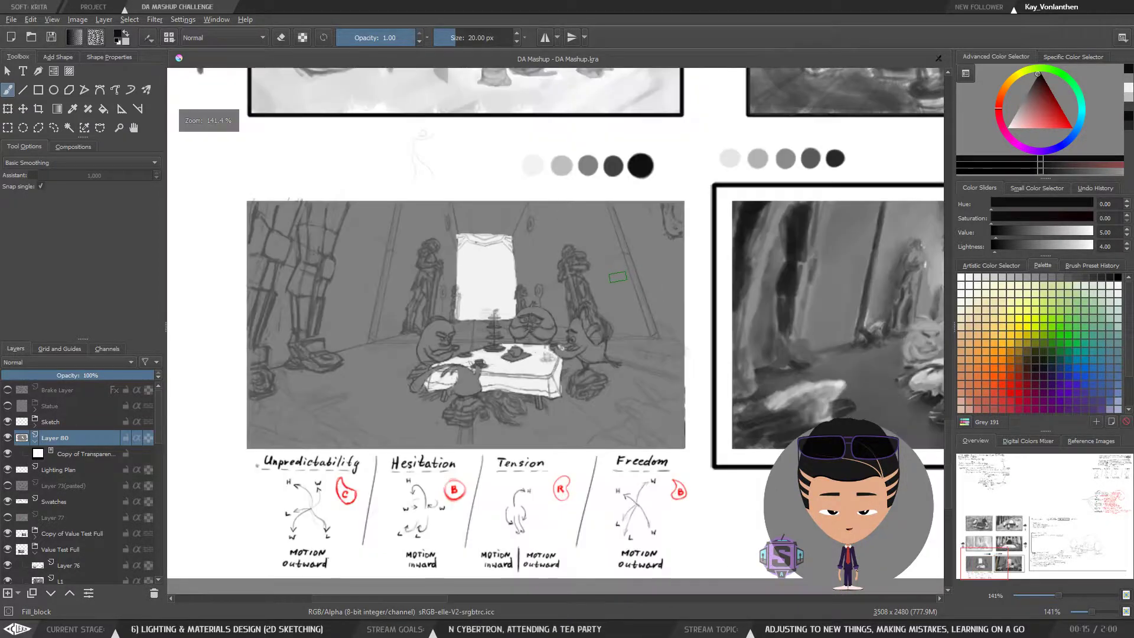
{"action": "left_click", "coordinate": [613, 166], "text": "ctrl"}
{"action": "key", "text": "plus"}
{"action": "key", "text": "plus"}
{"action": "mouse_move", "coordinate": [505, 315]}
{"action": "left_mouse_down"}
{"action": "mouse_move", "coordinate": [490, 297]}
{"action": "mouse_move", "coordinate": [491, 316]}
{"action": "mouse_move", "coordinate": [473, 325]}
{"action": "mouse_move", "coordinate": [483, 335]}
{"action": "mouse_move", "coordinate": [478, 311]}
{"action": "mouse_move", "coordinate": [492, 334]}
{"action": "mouse_move", "coordinate": [482, 343]}
{"action": "mouse_move", "coordinate": [518, 349]}
{"action": "mouse_move", "coordinate": [486, 350]}
{"action": "mouse_move", "coordinate": [509, 335]}
{"action": "mouse_move", "coordinate": [520, 353]}
{"action": "mouse_move", "coordinate": [537, 352]}
{"action": "mouse_move", "coordinate": [522, 321]}
{"action": "mouse_move", "coordinate": [534, 313]}
{"action": "mouse_move", "coordinate": [544, 335]}
{"action": "mouse_move", "coordinate": [551, 329]}
{"action": "mouse_move", "coordinate": [545, 336]}
{"action": "mouse_move", "coordinate": [537, 301]}
{"action": "mouse_move", "coordinate": [501, 290]}
{"action": "left_mouse_up"}
{"action": "key", "text": "bracketleft"}
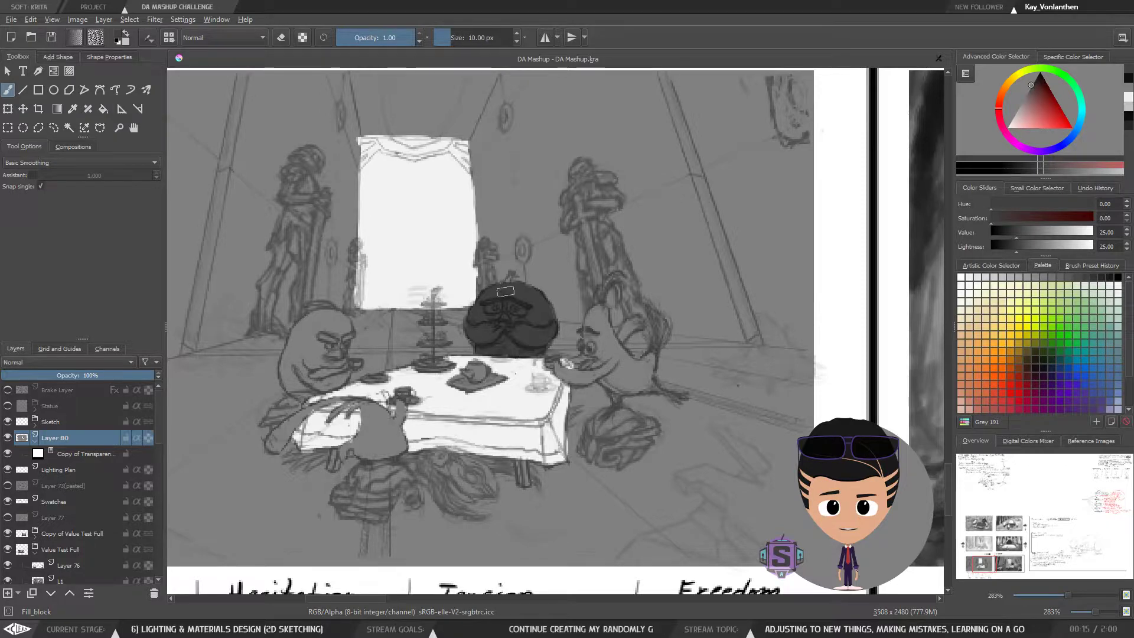
Shrink the brush to 3 px and fill the tuft on the round character's head with dark grey
{"action": "key", "text": "bracketleft"}
{"action": "key", "text": "bracketleft"}
{"action": "key", "text": "bracketleft"}
{"action": "key", "text": "bracketleft"}
{"action": "key", "text": "bracketleft"}
{"action": "key", "text": "bracketleft"}
{"action": "key", "text": "bracketleft"}
{"action": "key", "text": "ctrl+minus"}
{"action": "key", "text": "ctrl+minus"}
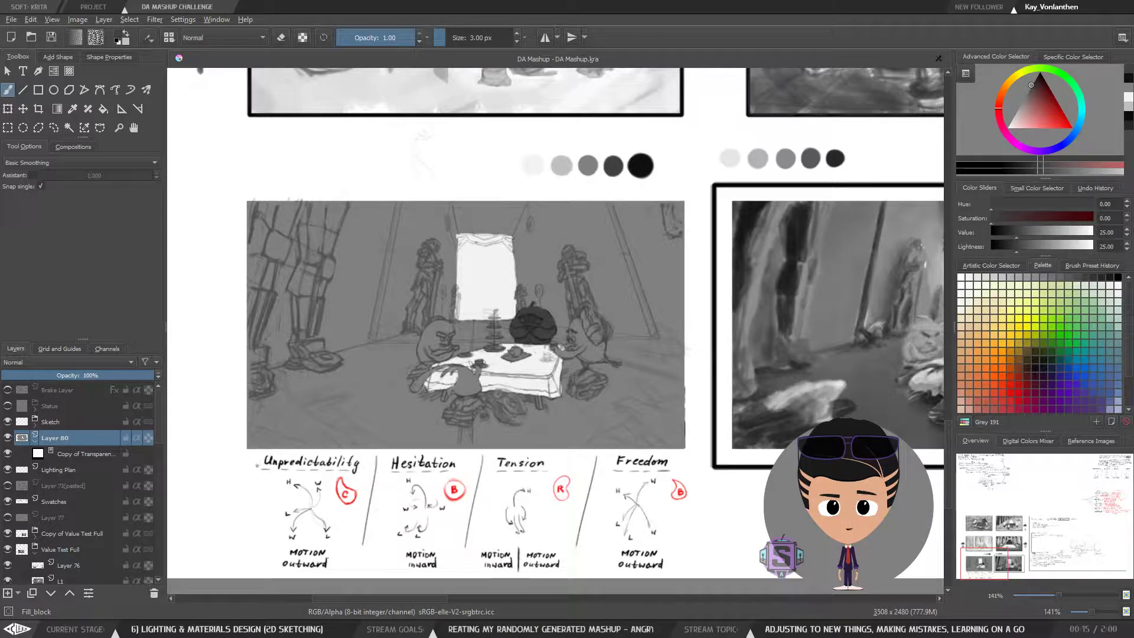
{"action": "left_click_drag", "start_coordinate": [555, 269], "coordinate": [554, 273]}
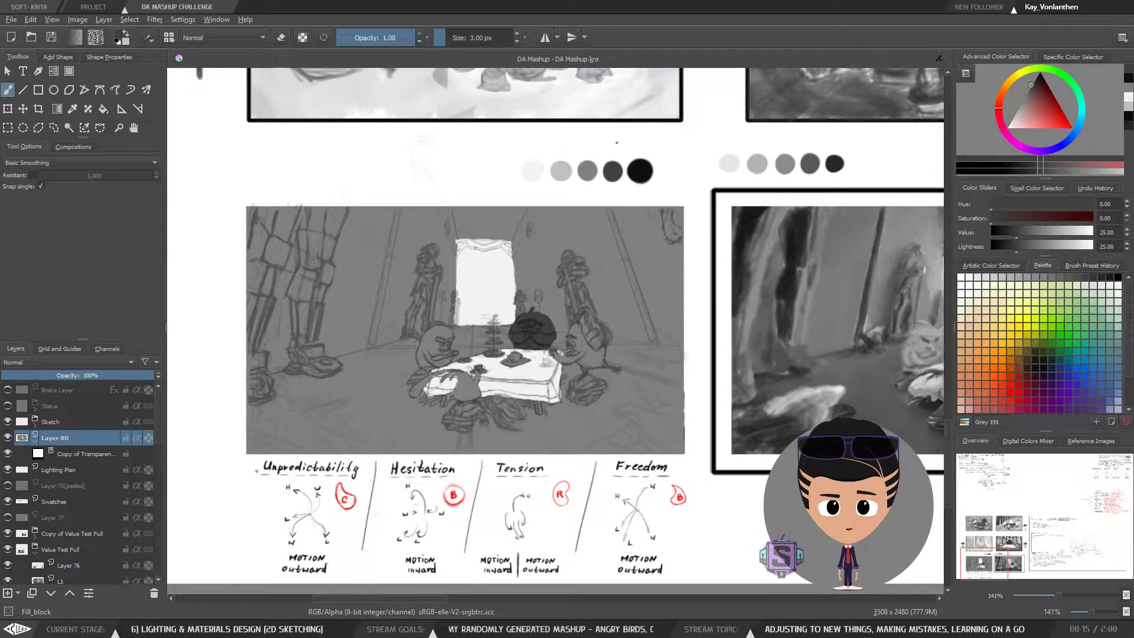
Sample the black swatch above the sketch and enlarge the brush to 8 px
{"action": "left_click", "coordinate": [637, 168], "text": "ctrl"}
{"action": "key", "text": "ctrl+plus"}
{"action": "key", "text": "ctrl+plus"}
{"action": "left_click_drag", "start_coordinate": [545, 429], "coordinate": [537, 364]}
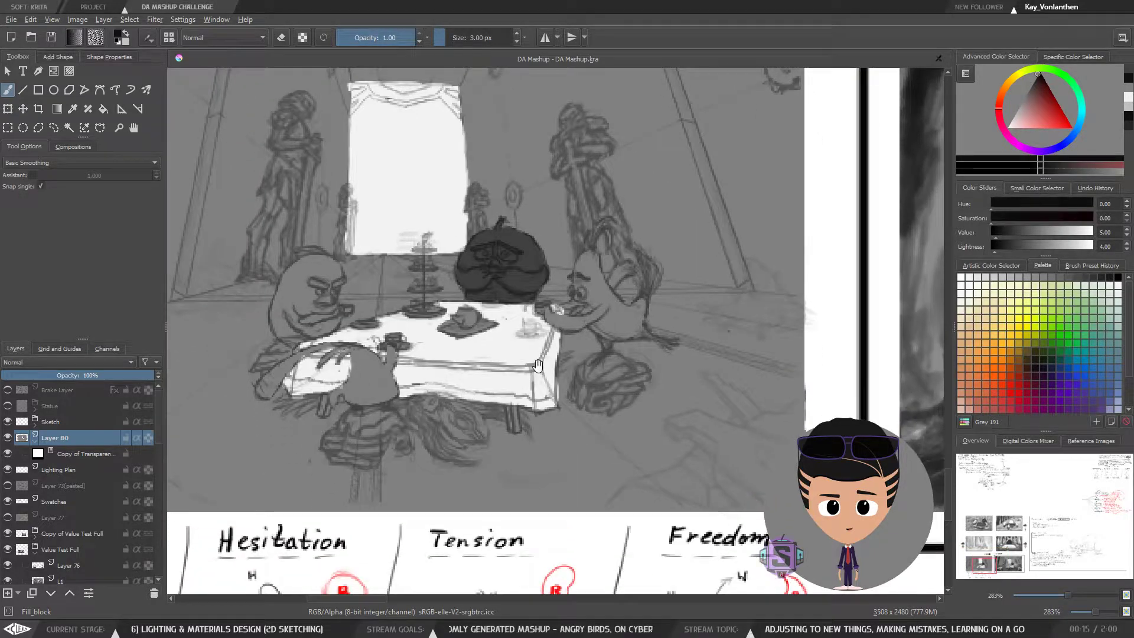
{"action": "key", "text": "ctrl+minus"}
{"action": "key", "text": "ctrl+minus"}
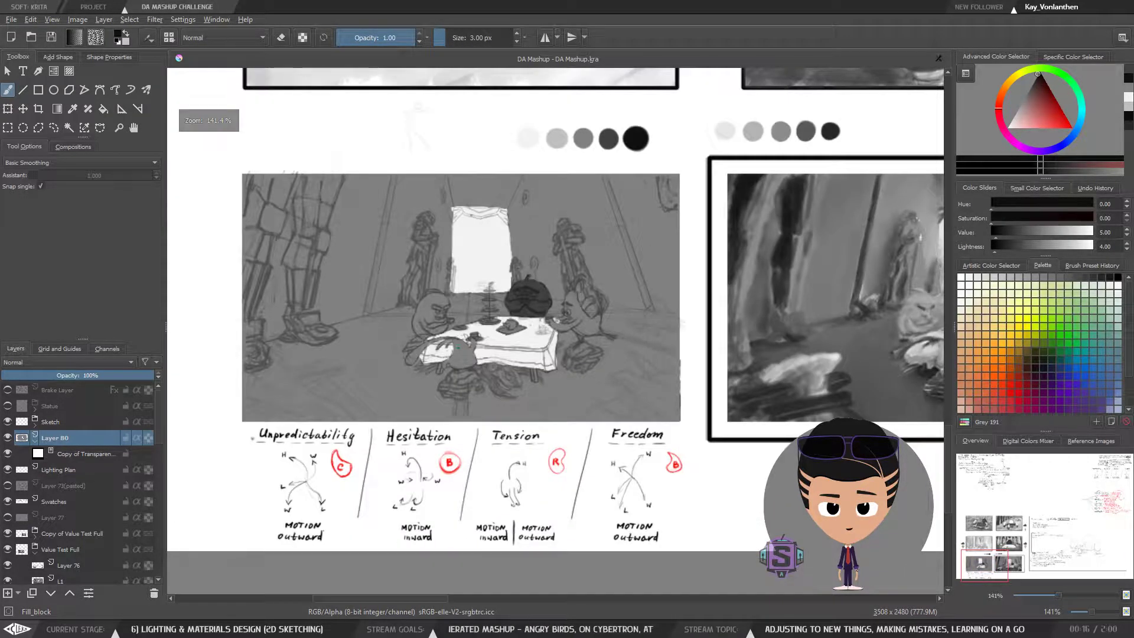
{"action": "key", "text": "ctrl+plus"}
{"action": "key", "text": "ctrl+plus"}
{"action": "left_click_drag", "start_coordinate": [484, 396], "coordinate": [531, 335]}
{"action": "key", "text": "bracketright"}
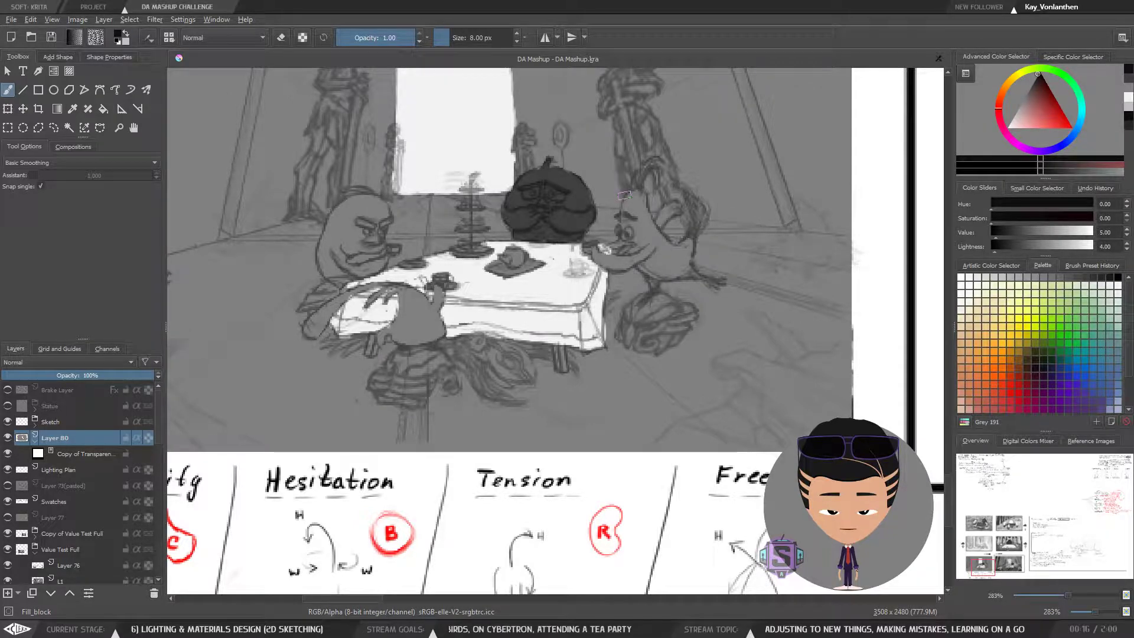
{"action": "left_click_drag", "start_coordinate": [610, 225], "coordinate": [604, 337]}
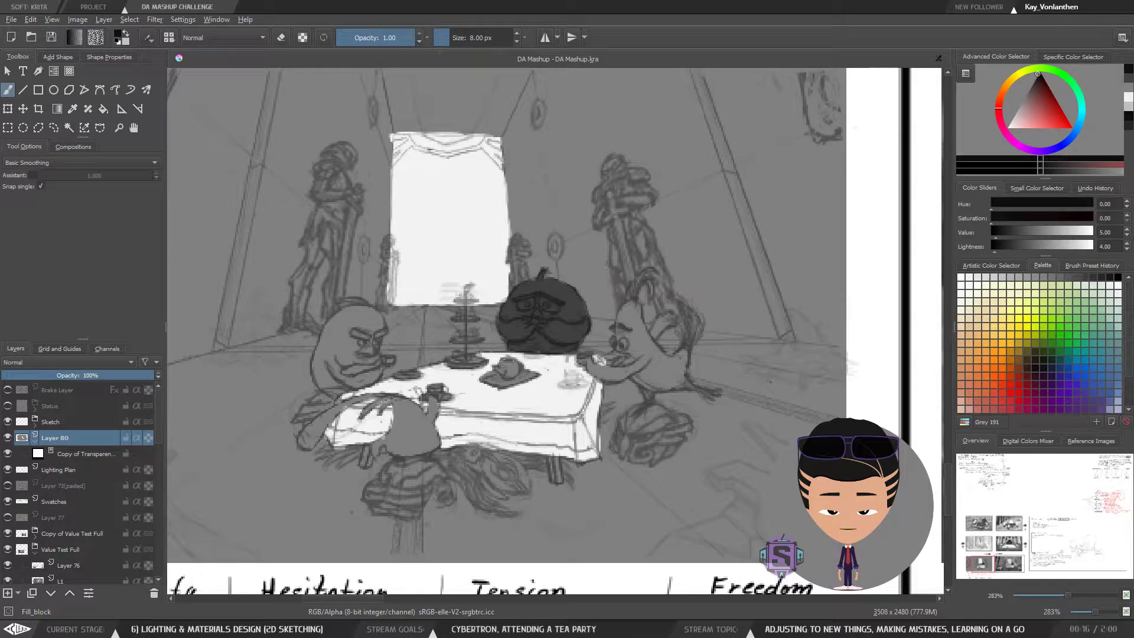
Enlarge the brush to 22 px
{"action": "key", "text": "minus"}
{"action": "key", "text": "minus"}
{"action": "key", "text": "plus"}
{"action": "key", "text": "plus"}
{"action": "key", "text": "minus"}
{"action": "key", "text": "minus"}
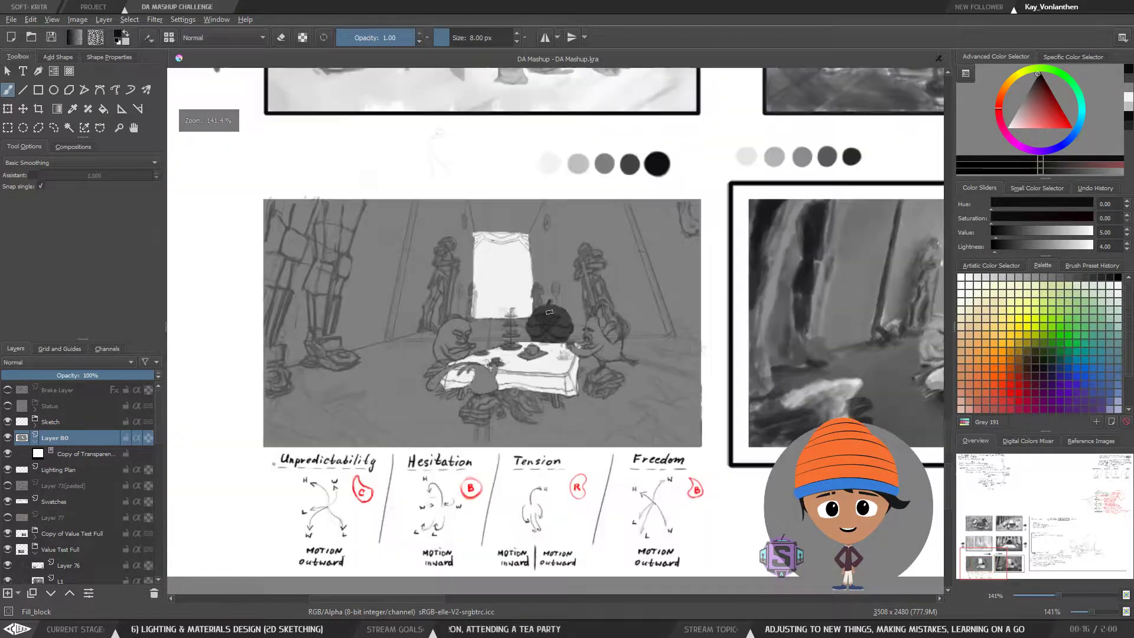
{"action": "left_click_drag", "start_coordinate": [551, 315], "coordinate": [545, 333]}
{"action": "left_click_drag", "start_coordinate": [631, 169], "coordinate": [542, 175]}
{"action": "key", "text": "bracketright"}
{"action": "left_click_drag", "start_coordinate": [650, 178], "coordinate": [649, 181]}
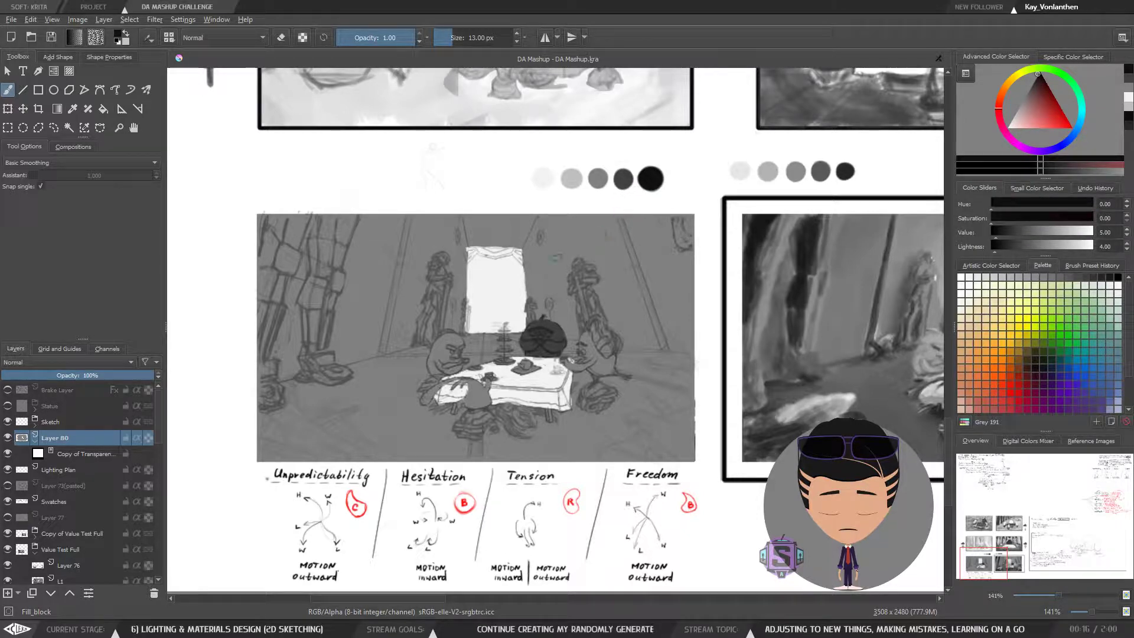
{"action": "key", "text": "bracketright"}
{"action": "key", "text": "bracketright"}
{"action": "key", "text": "bracketright"}
{"action": "key", "text": "bracketright"}
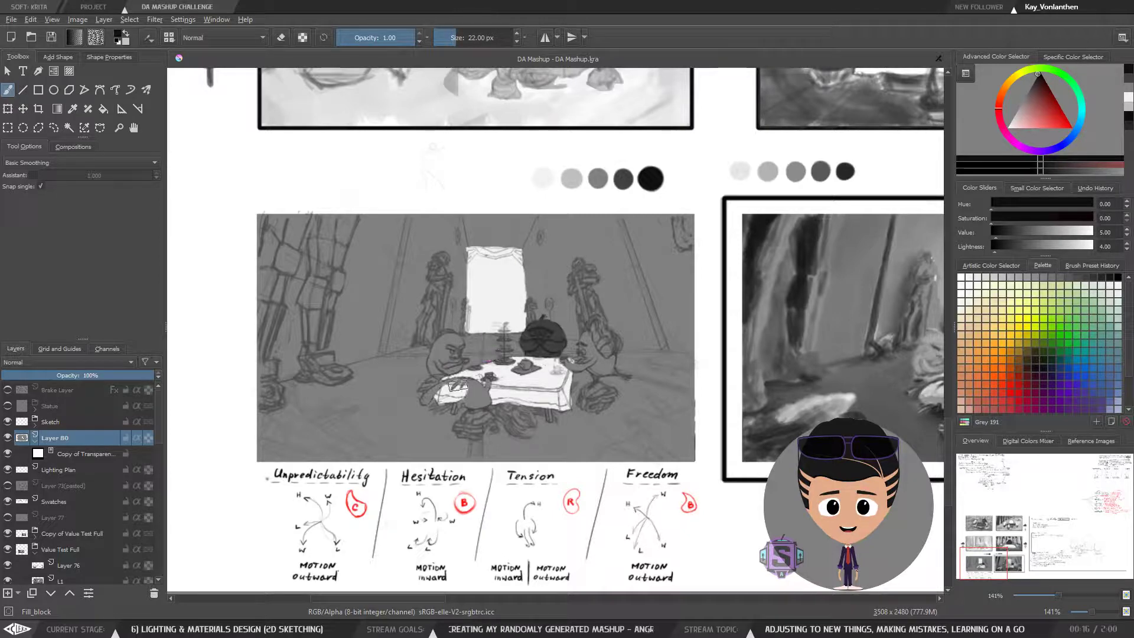
Sample the grey swatches above the sketch in turn, finishing on the light grey
{"action": "key", "text": "ctrl"}
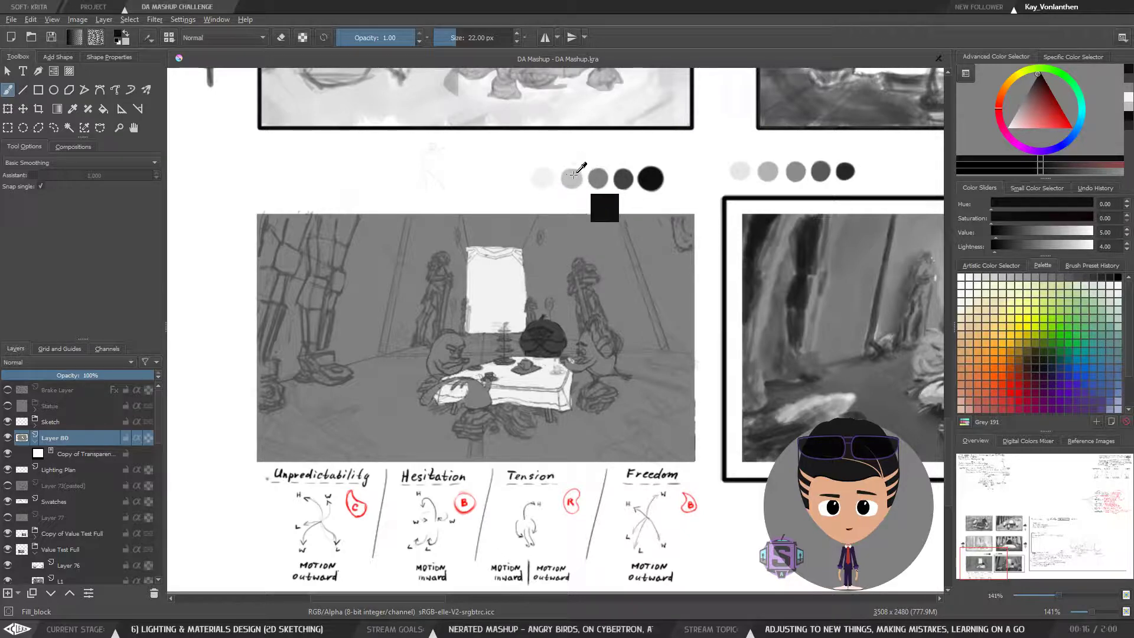
{"action": "left_click", "coordinate": [572, 178], "text": "ctrl"}
{"action": "left_click", "coordinate": [601, 177], "text": "ctrl"}
{"action": "left_click", "coordinate": [624, 177], "text": "ctrl"}
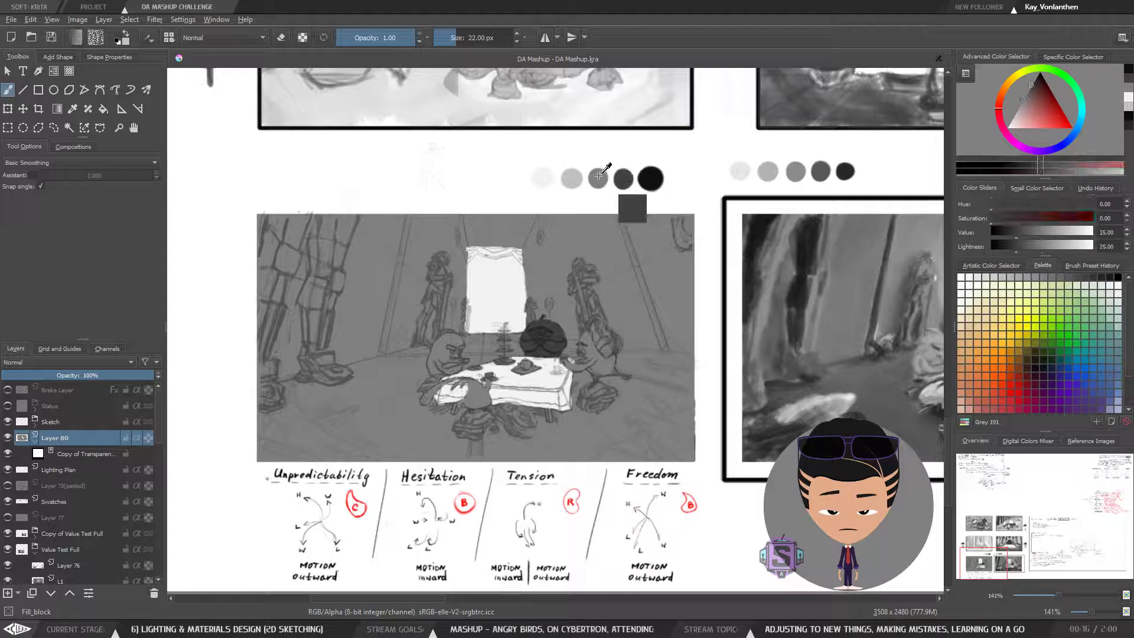
{"action": "left_click", "coordinate": [599, 177], "text": "ctrl"}
{"action": "left_click", "coordinate": [573, 177], "text": "ctrl"}
{"action": "mouse_move", "coordinate": [586, 340]}
{"action": "left_mouse_down"}
{"action": "mouse_move", "coordinate": [578, 357]}
{"action": "mouse_move", "coordinate": [585, 330]}
{"action": "left_mouse_up"}
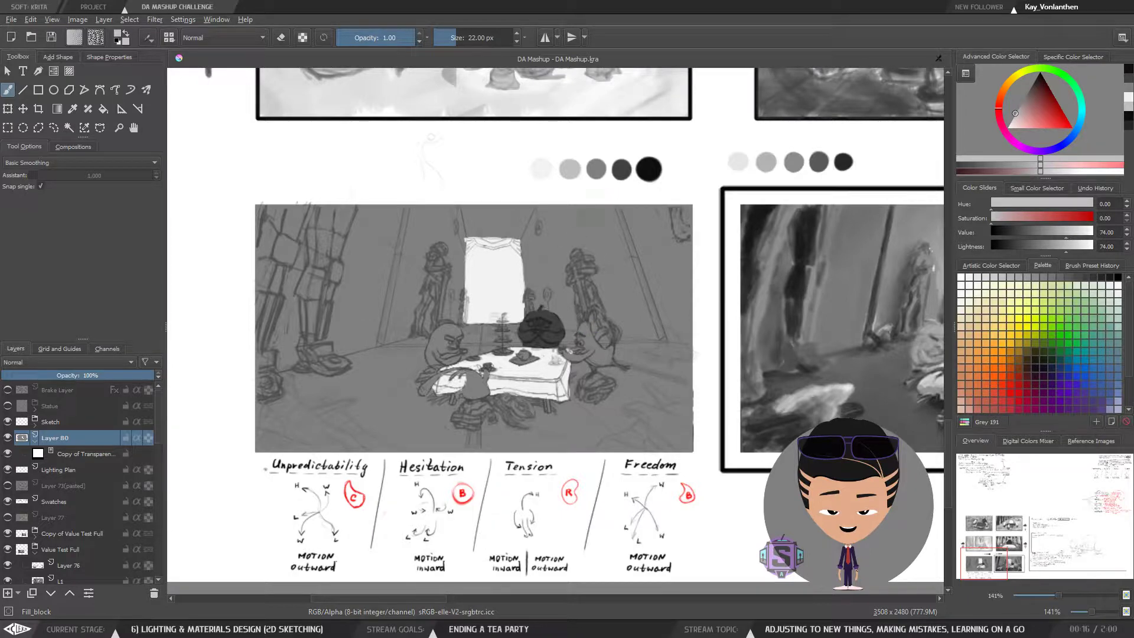
{"action": "mouse_move", "coordinate": [544, 335]}
{"action": "left_mouse_down"}
{"action": "mouse_move", "coordinate": [560, 270]}
{"action": "mouse_move", "coordinate": [562, 306]}
{"action": "left_mouse_up"}
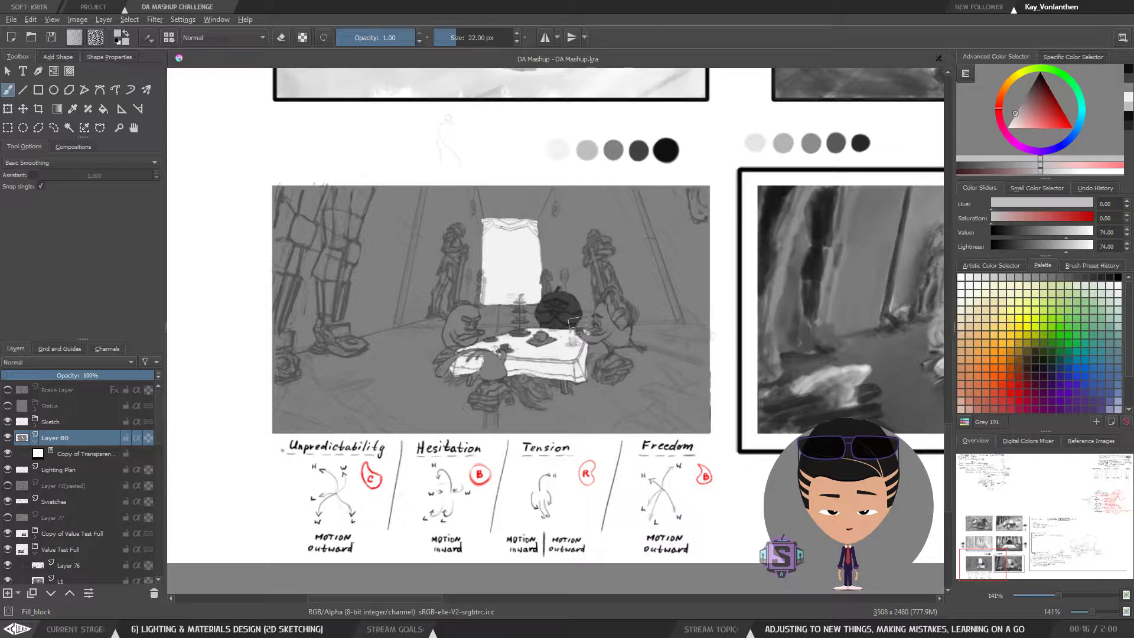
{"action": "key", "text": "ctrl+plus"}
{"action": "key", "text": "ctrl+plus"}
{"action": "key", "text": "ctrl+minus"}
{"action": "key", "text": "ctrl+minus"}
{"action": "left_click_drag", "start_coordinate": [531, 360], "coordinate": [531, 369]}
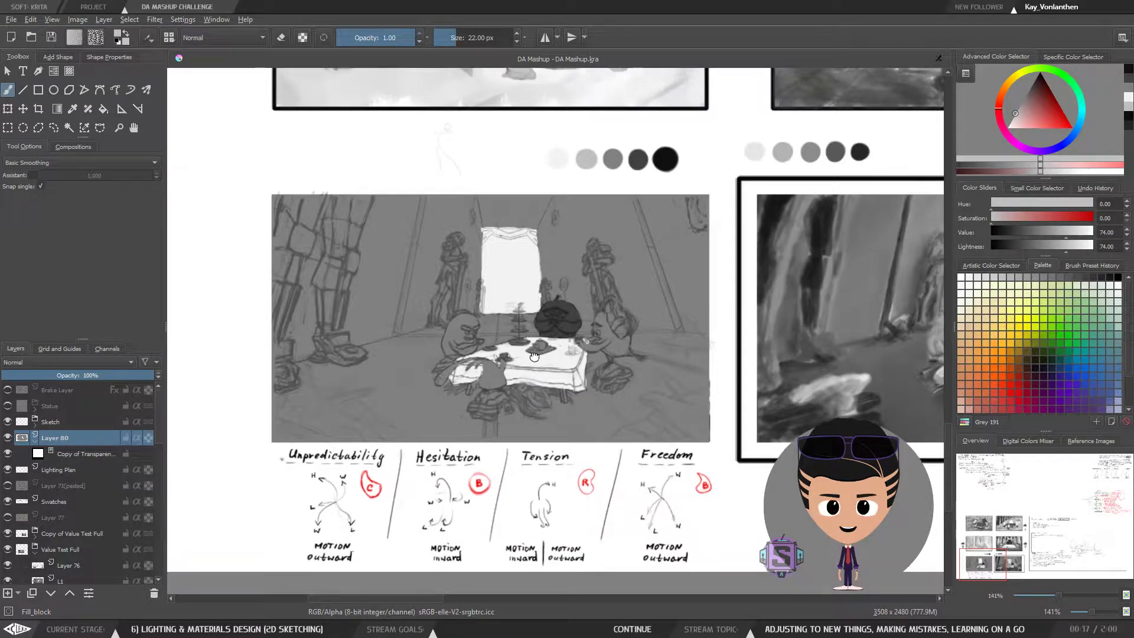
Sample the mid grey swatch and switch to the black swatch above the sketch
{"action": "left_click", "coordinate": [609, 167], "text": "ctrl"}
{"action": "key", "text": "ctrl+plus"}
{"action": "key", "text": "ctrl+plus"}
{"action": "left_click_drag", "start_coordinate": [581, 351], "coordinate": [519, 374]}
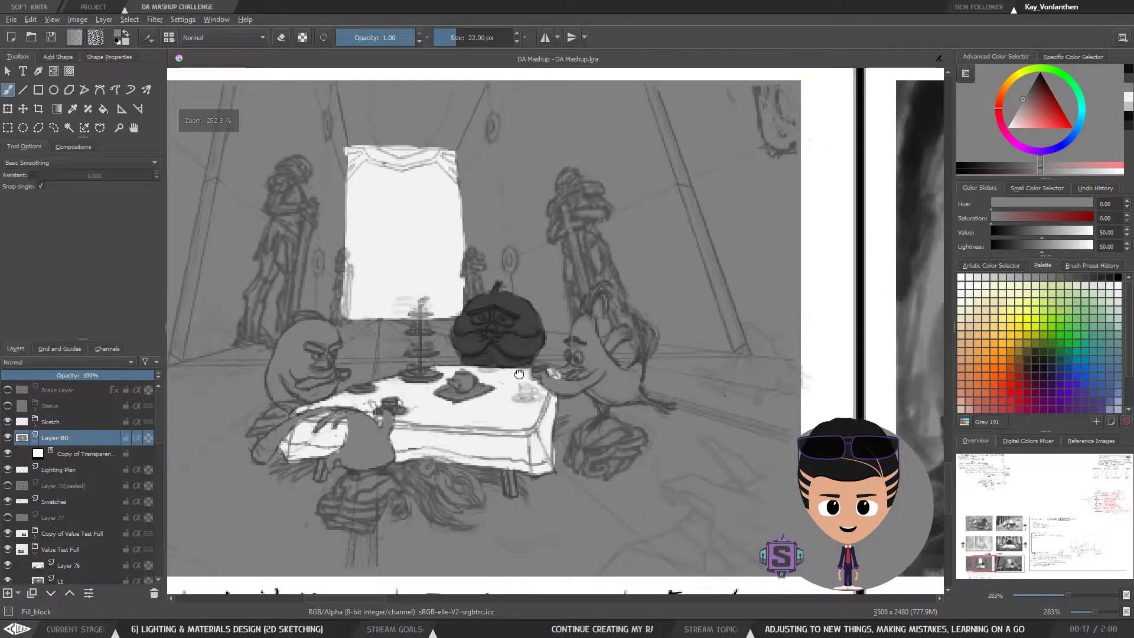
{"action": "key", "text": "ctrl+minus"}
{"action": "key", "text": "ctrl+minus"}
{"action": "left_click", "coordinate": [629, 173], "text": "ctrl"}
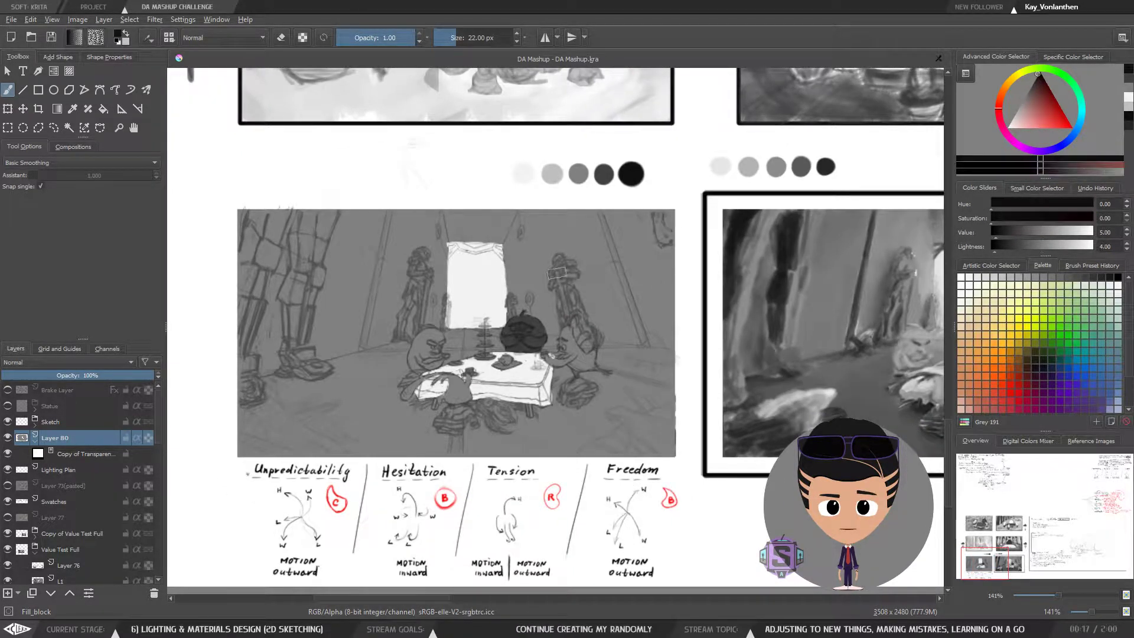
{"action": "key", "text": "ctrl+plus"}
{"action": "key", "text": "ctrl+plus"}
{"action": "key", "text": "ctrl+minus"}
{"action": "key", "text": "ctrl+minus"}
{"action": "left_click_drag", "start_coordinate": [592, 319], "coordinate": [607, 319]}
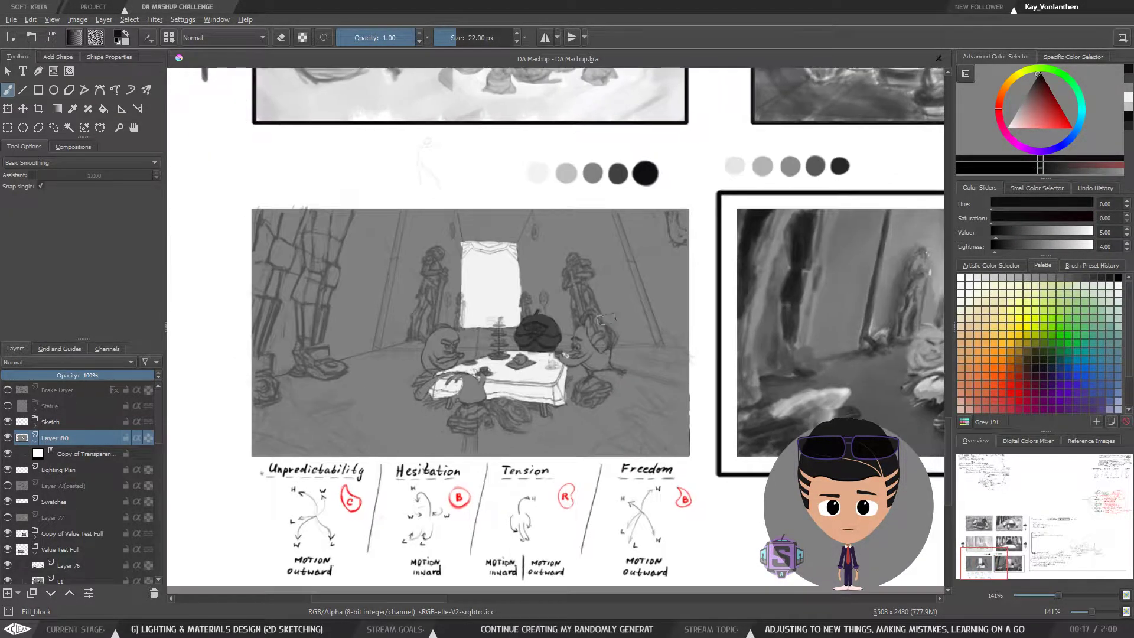
Sample the dark grey swatch and fill the large statue left of the doorway using a 5 px brush
{"action": "left_click", "coordinate": [620, 174], "text": "ctrl"}
{"action": "key", "text": "ctrl+plus"}
{"action": "key", "text": "ctrl+plus"}
{"action": "left_click_drag", "start_coordinate": [498, 319], "coordinate": [552, 374]}
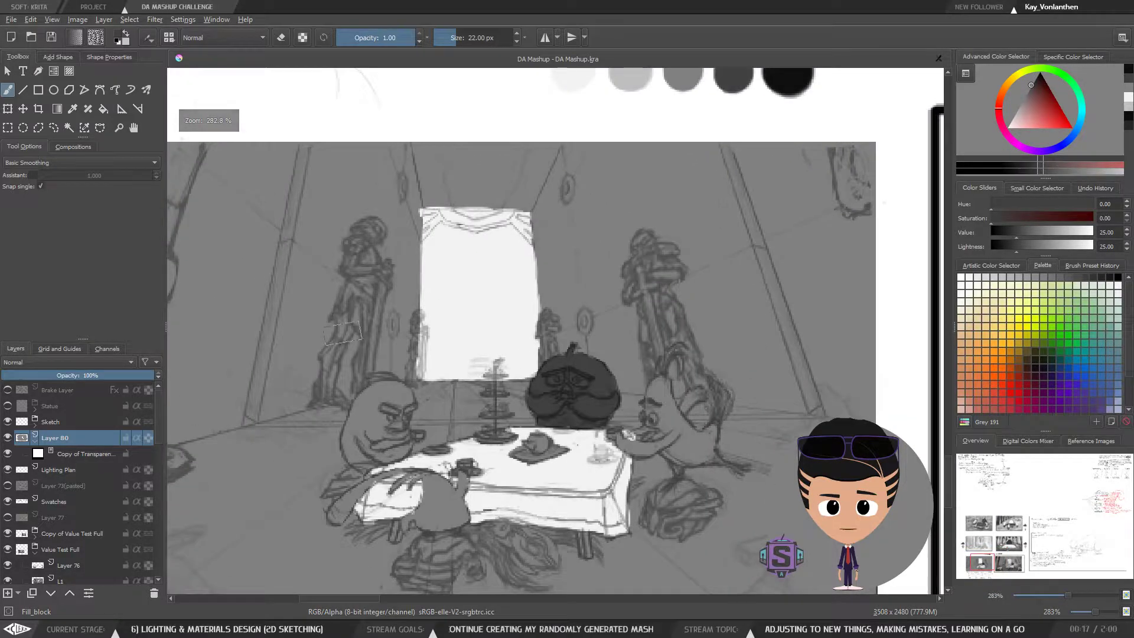
{"action": "key", "text": "bracketleft"}
{"action": "key", "text": "bracketleft"}
{"action": "key", "text": "bracketleft"}
{"action": "key", "text": "bracketleft"}
{"action": "key", "text": "bracketleft"}
{"action": "key", "text": "bracketleft"}
{"action": "key", "text": "bracketleft"}
{"action": "key", "text": "bracketleft"}
{"action": "key", "text": "bracketleft"}
{"action": "key", "text": "bracketleft"}
{"action": "key", "text": "bracketleft"}
{"action": "key", "text": "bracketleft"}
{"action": "key", "text": "bracketleft"}
{"action": "mouse_move", "coordinate": [322, 384]}
{"action": "left_mouse_down"}
{"action": "mouse_move", "coordinate": [323, 353]}
{"action": "mouse_move", "coordinate": [333, 360]}
{"action": "mouse_move", "coordinate": [340, 335]}
{"action": "mouse_move", "coordinate": [331, 381]}
{"action": "mouse_move", "coordinate": [350, 280]}
{"action": "mouse_move", "coordinate": [368, 334]}
{"action": "mouse_move", "coordinate": [364, 382]}
{"action": "left_mouse_up"}
{"action": "mouse_move", "coordinate": [377, 328]}
{"action": "left_mouse_down"}
{"action": "mouse_move", "coordinate": [383, 283]}
{"action": "mouse_move", "coordinate": [358, 298]}
{"action": "mouse_move", "coordinate": [351, 246]}
{"action": "mouse_move", "coordinate": [345, 266]}
{"action": "mouse_move", "coordinate": [354, 255]}
{"action": "mouse_move", "coordinate": [345, 245]}
{"action": "mouse_move", "coordinate": [356, 248]}
{"action": "mouse_move", "coordinate": [372, 226]}
{"action": "mouse_move", "coordinate": [354, 227]}
{"action": "mouse_move", "coordinate": [381, 230]}
{"action": "mouse_move", "coordinate": [358, 270]}
{"action": "mouse_move", "coordinate": [387, 260]}
{"action": "mouse_move", "coordinate": [390, 286]}
{"action": "left_mouse_up"}
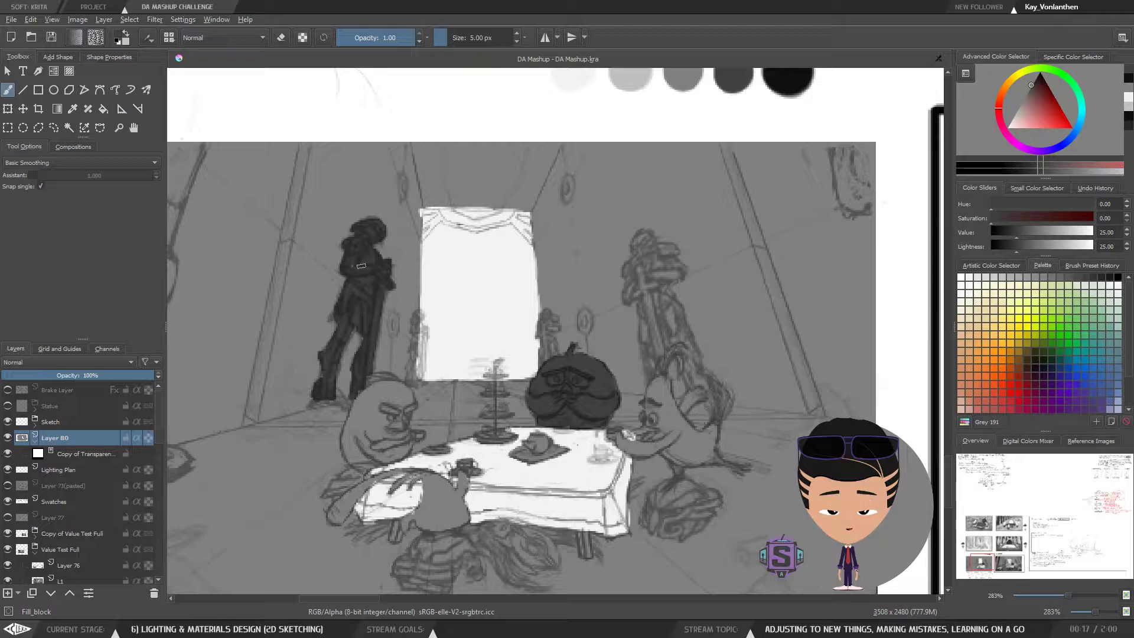
Fill the two small statues flanking the doorway with dark grey
{"action": "left_click_drag", "start_coordinate": [436, 343], "coordinate": [400, 322]}
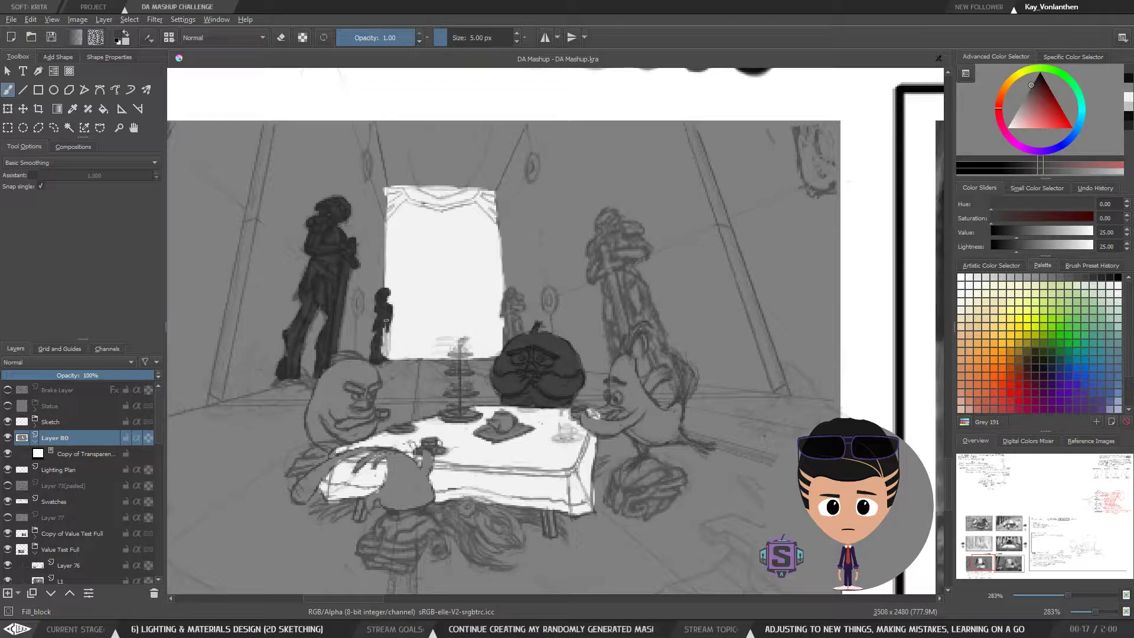
{"action": "left_click_drag", "start_coordinate": [386, 321], "coordinate": [385, 362]}
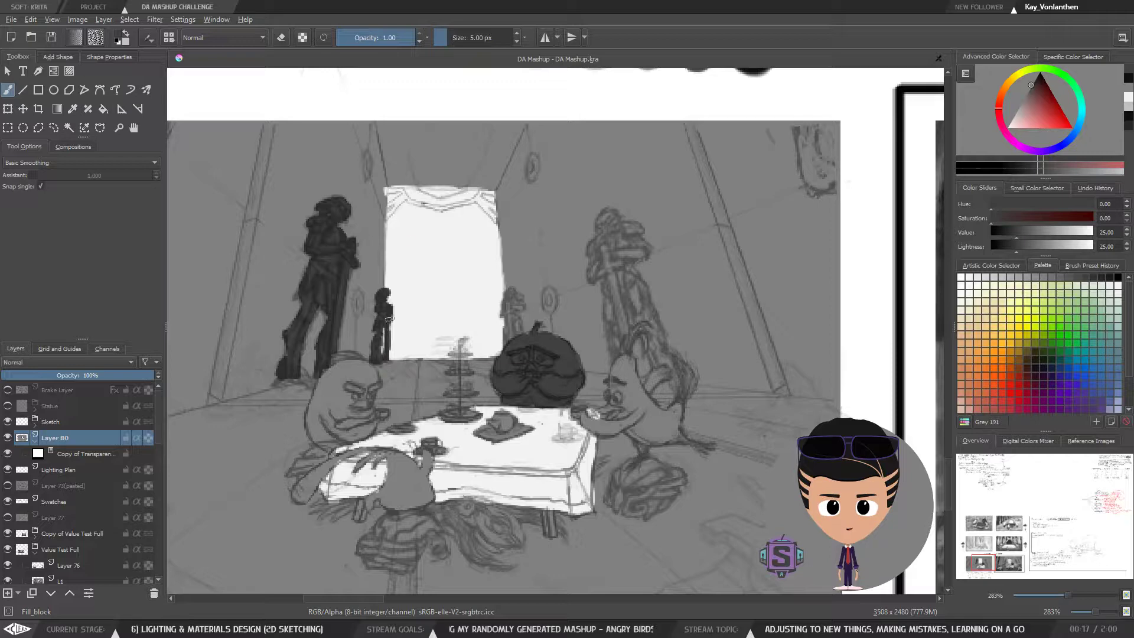
{"action": "left_click_drag", "start_coordinate": [390, 319], "coordinate": [390, 340]}
{"action": "key", "text": "minus"}
{"action": "key", "text": "minus"}
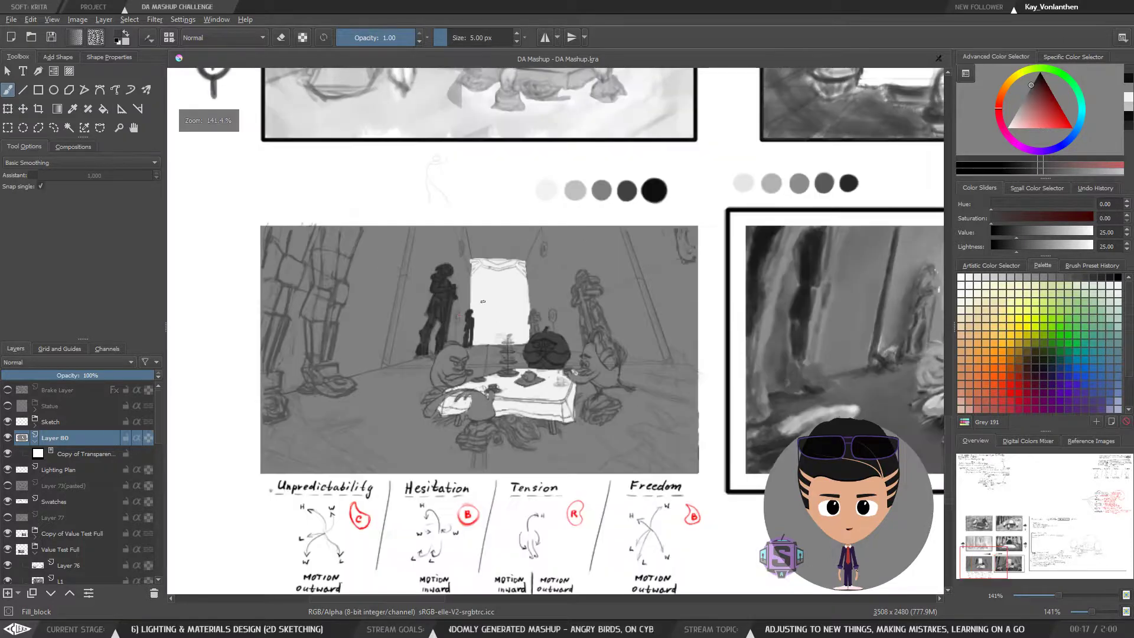
{"action": "key", "text": "plus"}
{"action": "key", "text": "plus"}
{"action": "left_click_drag", "start_coordinate": [536, 326], "coordinate": [466, 341]}
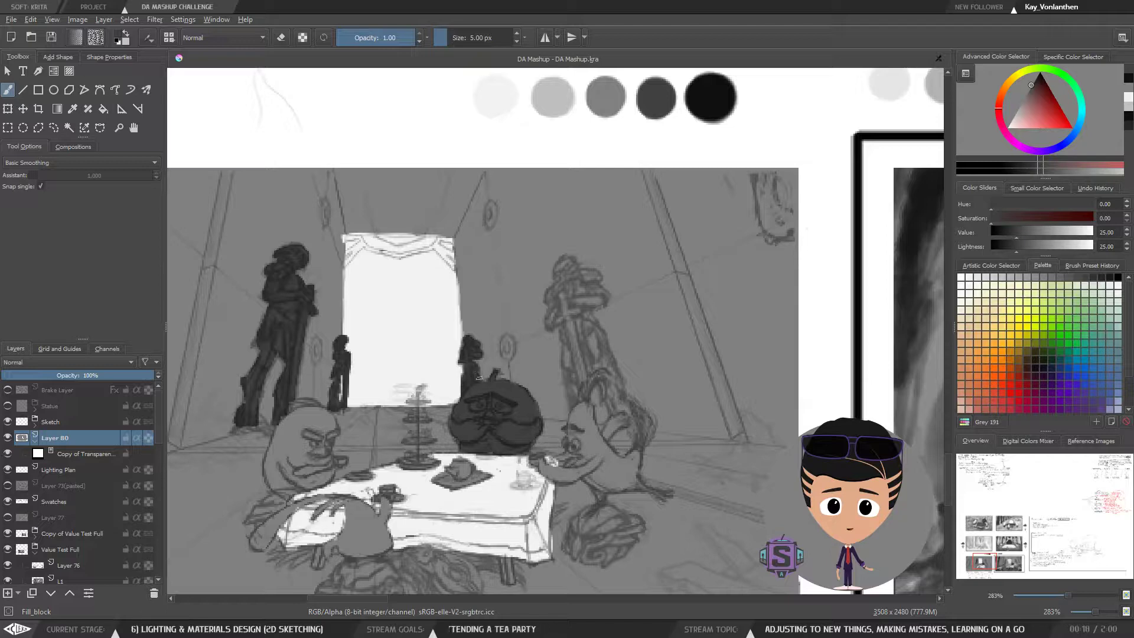
{"action": "left_click_drag", "start_coordinate": [524, 385], "coordinate": [505, 366]}
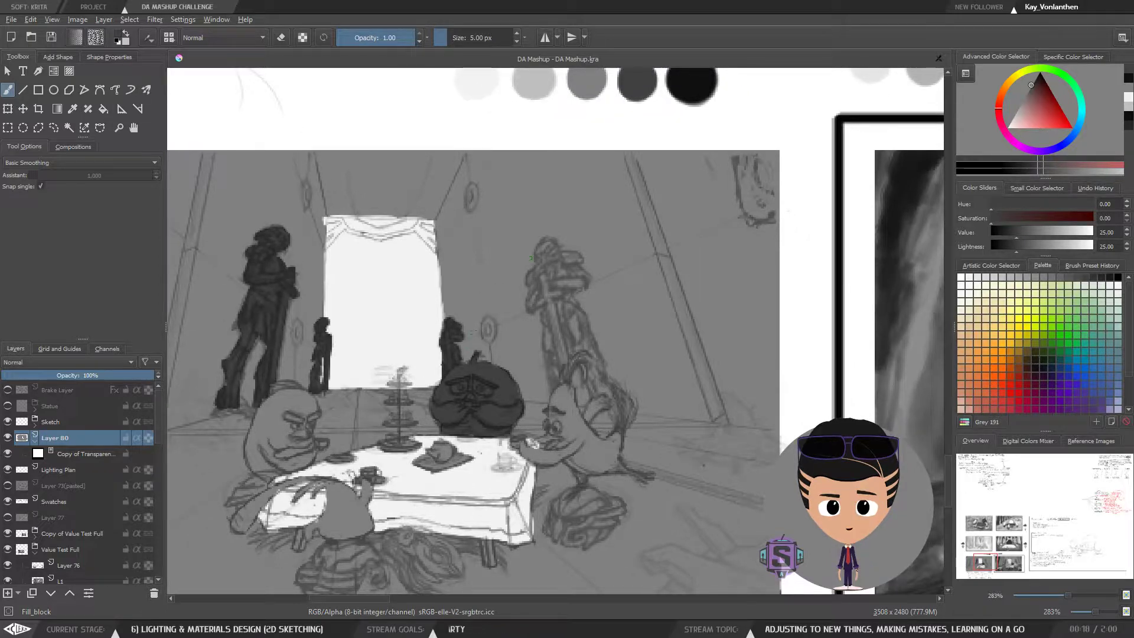
Fill the large statue right of the doorway with dark grey, enlarging the brush to 11 px
{"action": "mouse_move", "coordinate": [543, 260]}
{"action": "left_mouse_down"}
{"action": "mouse_move", "coordinate": [529, 308]}
{"action": "mouse_move", "coordinate": [553, 290]}
{"action": "mouse_move", "coordinate": [541, 247]}
{"action": "mouse_move", "coordinate": [573, 256]}
{"action": "mouse_move", "coordinate": [560, 276]}
{"action": "mouse_move", "coordinate": [570, 266]}
{"action": "mouse_move", "coordinate": [586, 277]}
{"action": "mouse_move", "coordinate": [577, 262]}
{"action": "mouse_move", "coordinate": [559, 277]}
{"action": "mouse_move", "coordinate": [570, 284]}
{"action": "mouse_move", "coordinate": [558, 304]}
{"action": "mouse_move", "coordinate": [582, 281]}
{"action": "mouse_move", "coordinate": [552, 289]}
{"action": "mouse_move", "coordinate": [554, 335]}
{"action": "left_mouse_up"}
{"action": "mouse_move", "coordinate": [552, 288]}
{"action": "left_mouse_down"}
{"action": "mouse_move", "coordinate": [563, 287]}
{"action": "mouse_move", "coordinate": [546, 316]}
{"action": "mouse_move", "coordinate": [554, 383]}
{"action": "mouse_move", "coordinate": [574, 341]}
{"action": "mouse_move", "coordinate": [568, 306]}
{"action": "mouse_move", "coordinate": [603, 370]}
{"action": "mouse_move", "coordinate": [585, 359]}
{"action": "mouse_move", "coordinate": [601, 372]}
{"action": "mouse_move", "coordinate": [598, 391]}
{"action": "left_mouse_up"}
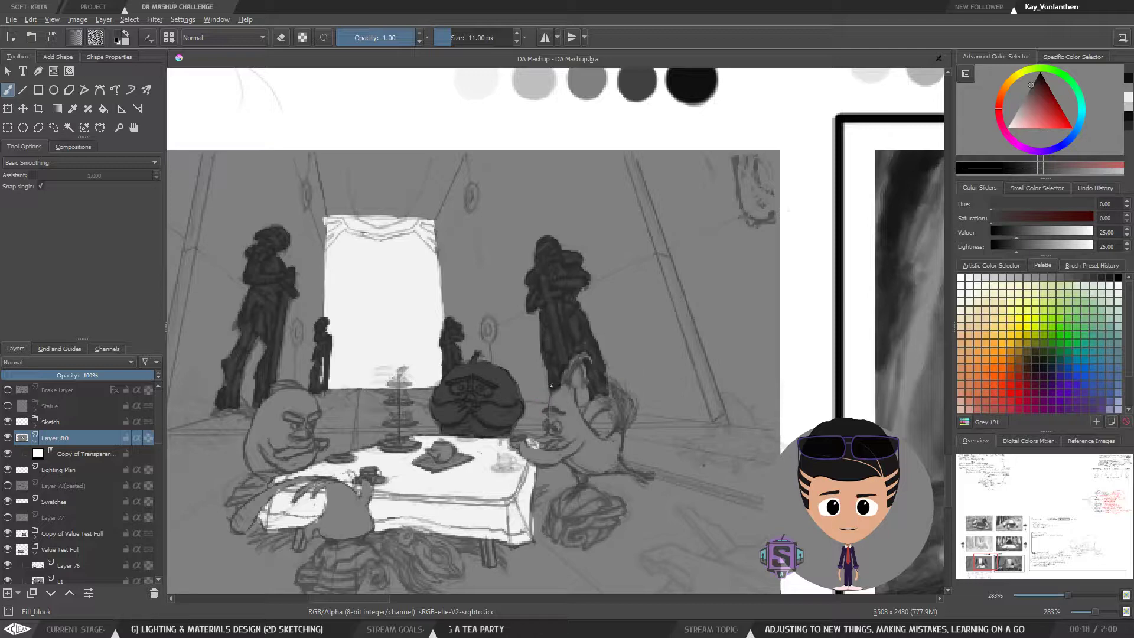
{"action": "key", "text": "minus"}
{"action": "key", "text": "minus"}
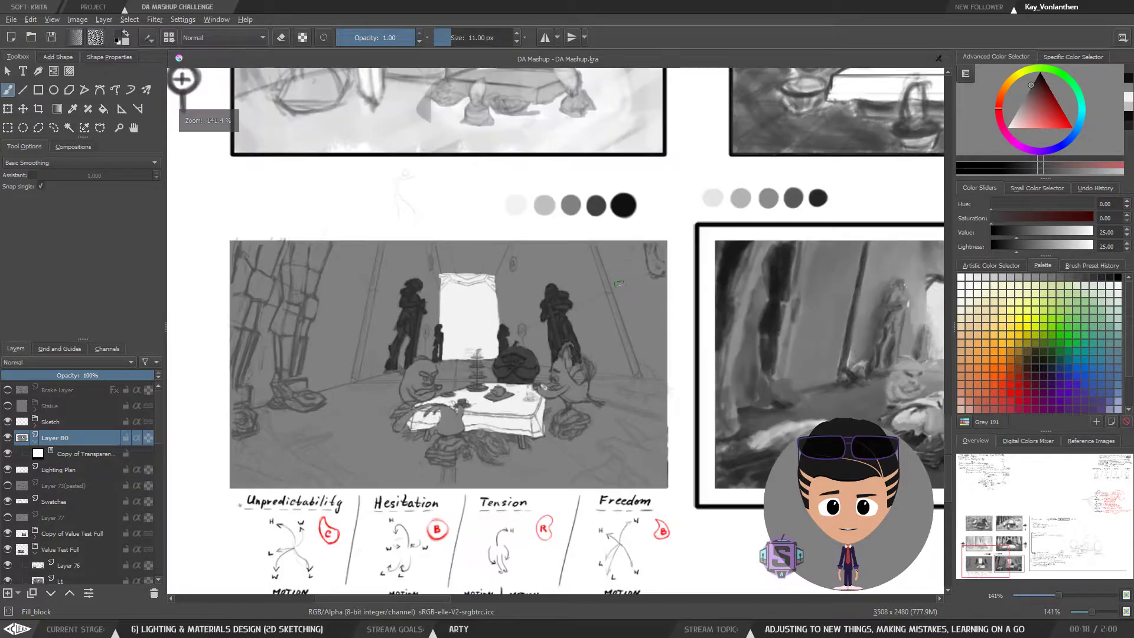
Sample the mid grey background and clean up the dark grey edges where the right statue meets the crescent-shaped character
{"action": "key", "text": "plus"}
{"action": "key", "text": "plus"}
{"action": "key", "text": "plus"}
{"action": "key", "text": "plus"}
{"action": "key", "text": "e"}
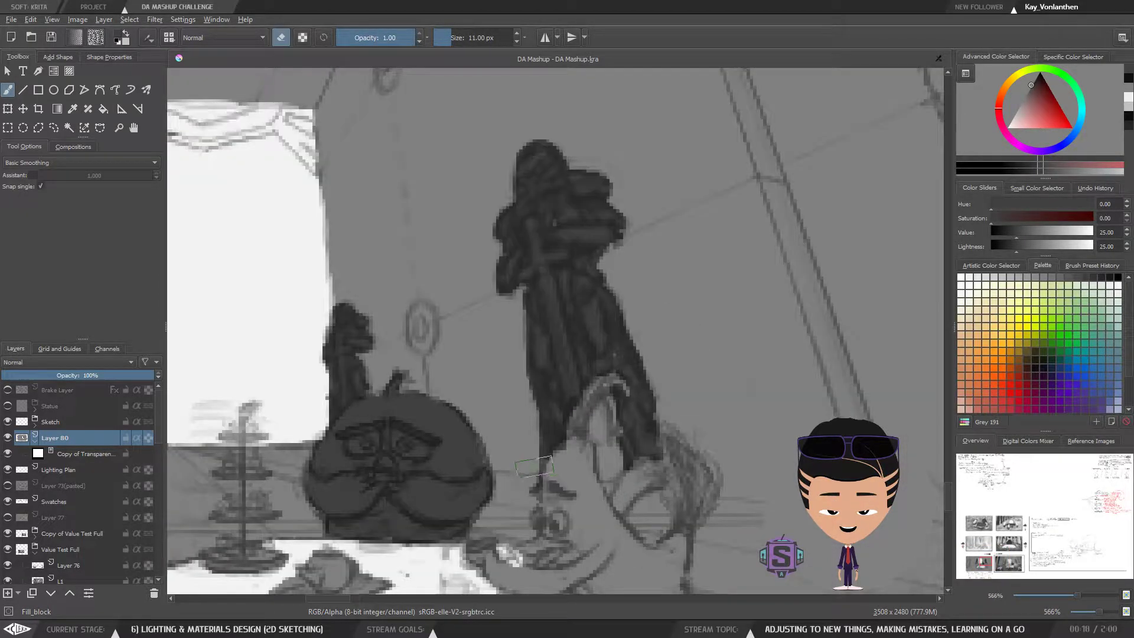
{"action": "mouse_move", "coordinate": [557, 454]}
{"action": "left_mouse_down"}
{"action": "mouse_move", "coordinate": [571, 345]}
{"action": "mouse_move", "coordinate": [543, 322]}
{"action": "mouse_move", "coordinate": [549, 382]}
{"action": "mouse_move", "coordinate": [541, 322]}
{"action": "mouse_move", "coordinate": [546, 352]}
{"action": "left_mouse_up"}
{"action": "key", "text": "e"}
{"action": "left_click", "coordinate": [536, 318], "text": "ctrl"}
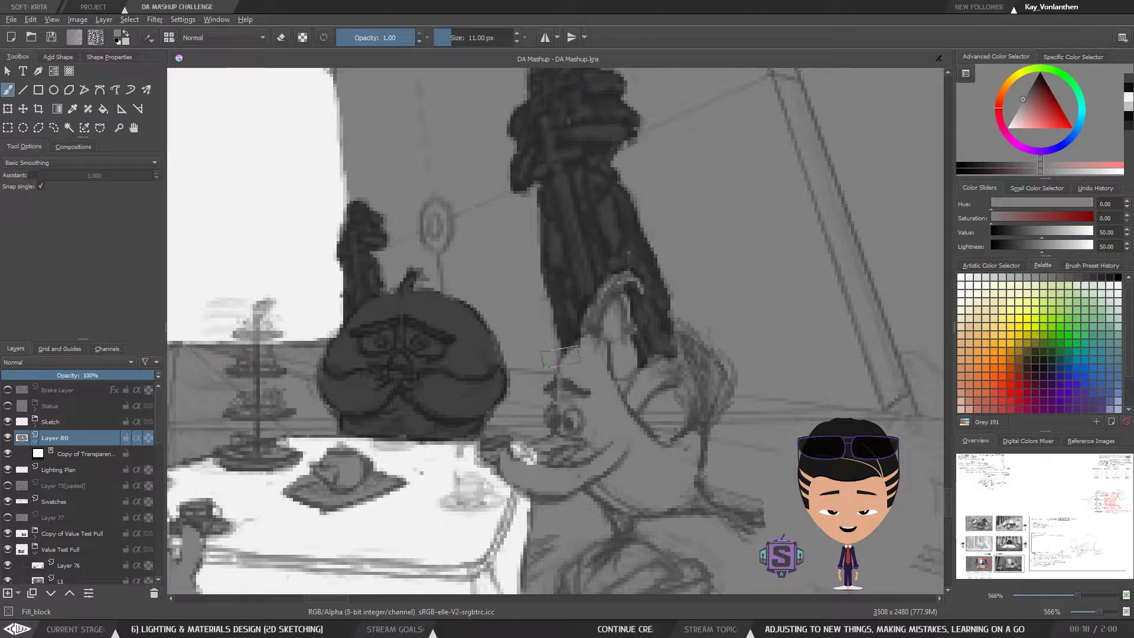
{"action": "mouse_move", "coordinate": [687, 317]}
{"action": "left_mouse_down"}
{"action": "mouse_move", "coordinate": [695, 312]}
{"action": "mouse_move", "coordinate": [693, 385]}
{"action": "left_mouse_up"}
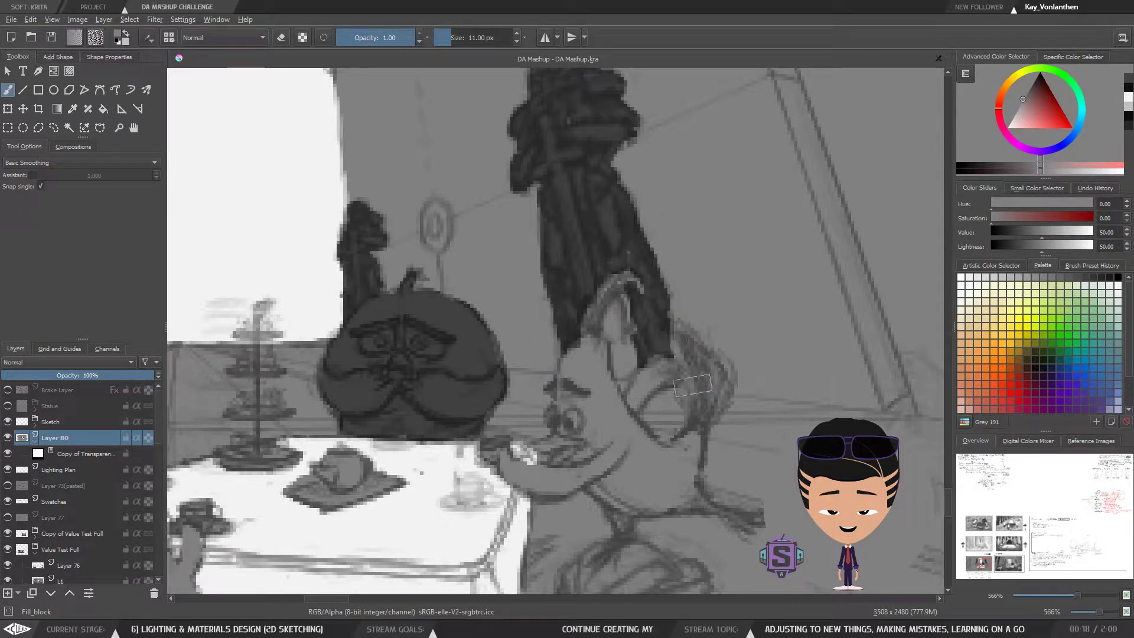
{"action": "key", "text": "minus"}
{"action": "key", "text": "minus"}
{"action": "key", "text": "minus"}
{"action": "key", "text": "minus"}
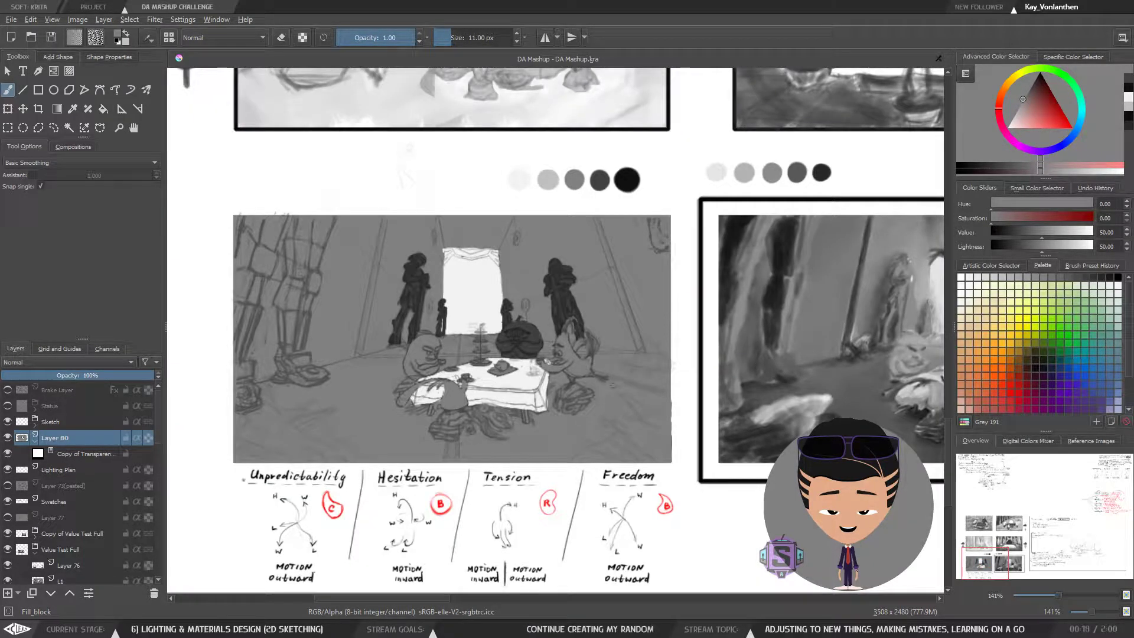
Try filling the upper part of the left wall pillar with the dark grey swatch value using a 3 px brush
{"action": "left_click_drag", "start_coordinate": [588, 380], "coordinate": [625, 405]}
{"action": "left_click", "coordinate": [636, 204], "text": "ctrl"}
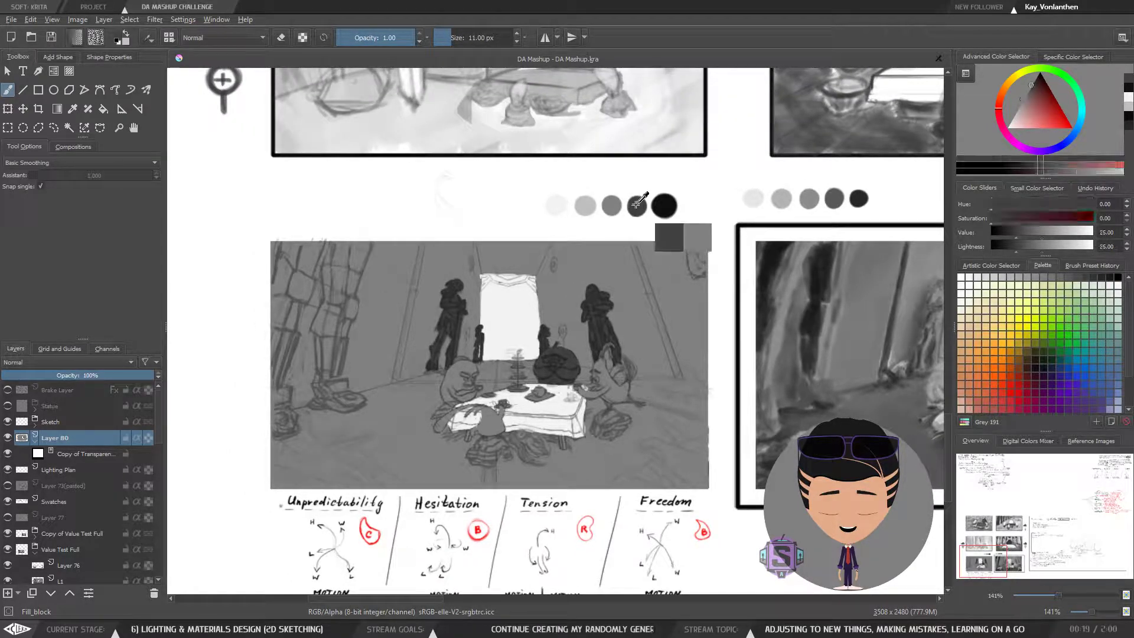
{"action": "key", "text": "plus"}
{"action": "key", "text": "plus"}
{"action": "left_click_drag", "start_coordinate": [364, 312], "coordinate": [484, 372]}
{"action": "key", "text": "bracketleft"}
{"action": "key", "text": "bracketleft"}
{"action": "key", "text": "bracketleft"}
{"action": "key", "text": "bracketleft"}
{"action": "key", "text": "bracketleft"}
{"action": "key", "text": "bracketleft"}
{"action": "key", "text": "bracketleft"}
{"action": "key", "text": "bracketleft"}
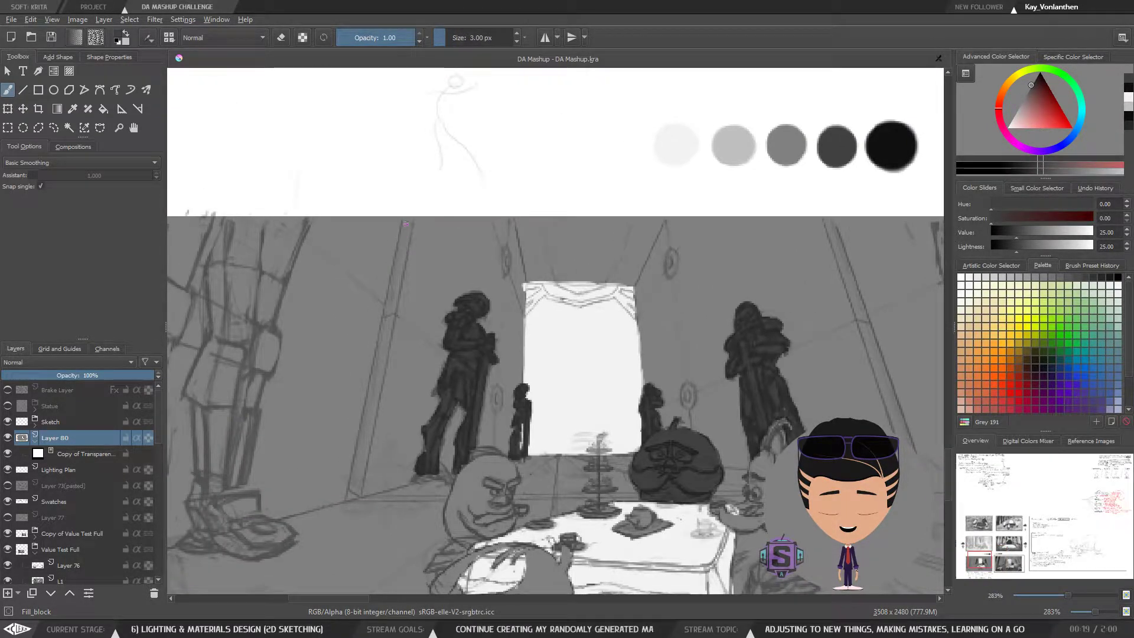
{"action": "mouse_move", "coordinate": [406, 223]}
{"action": "left_mouse_down"}
{"action": "mouse_move", "coordinate": [399, 268]}
{"action": "mouse_move", "coordinate": [405, 224]}
{"action": "mouse_move", "coordinate": [397, 279]}
{"action": "mouse_move", "coordinate": [409, 224]}
{"action": "mouse_move", "coordinate": [383, 319]}
{"action": "left_mouse_up"}
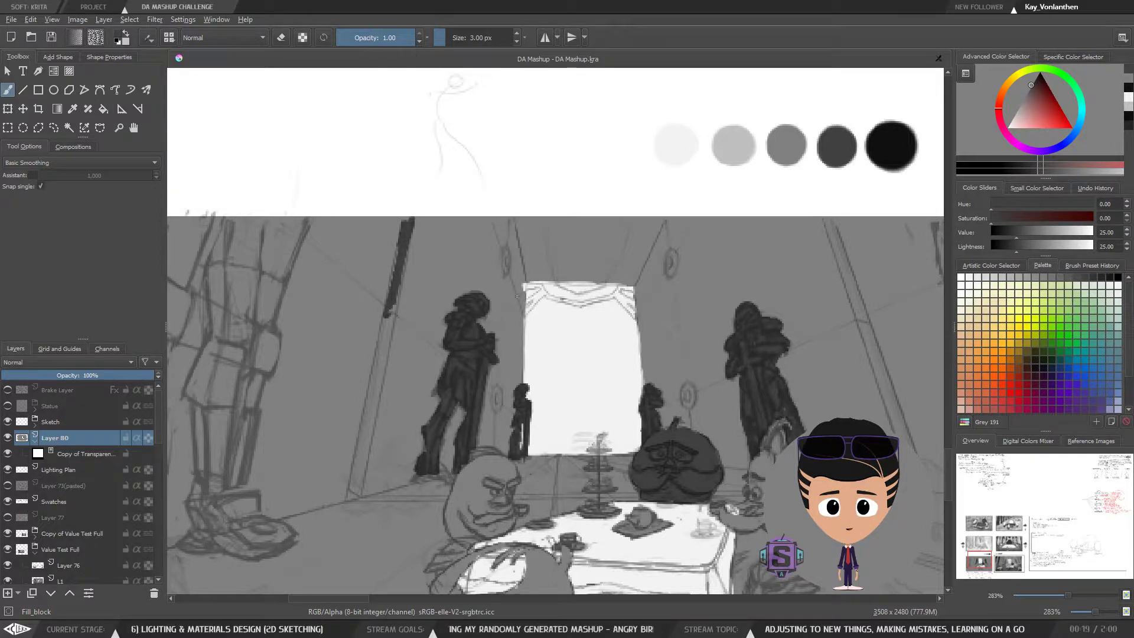
{"action": "key", "text": "minus"}
{"action": "key", "text": "minus"}
{"action": "key", "text": "ctrl+z"}
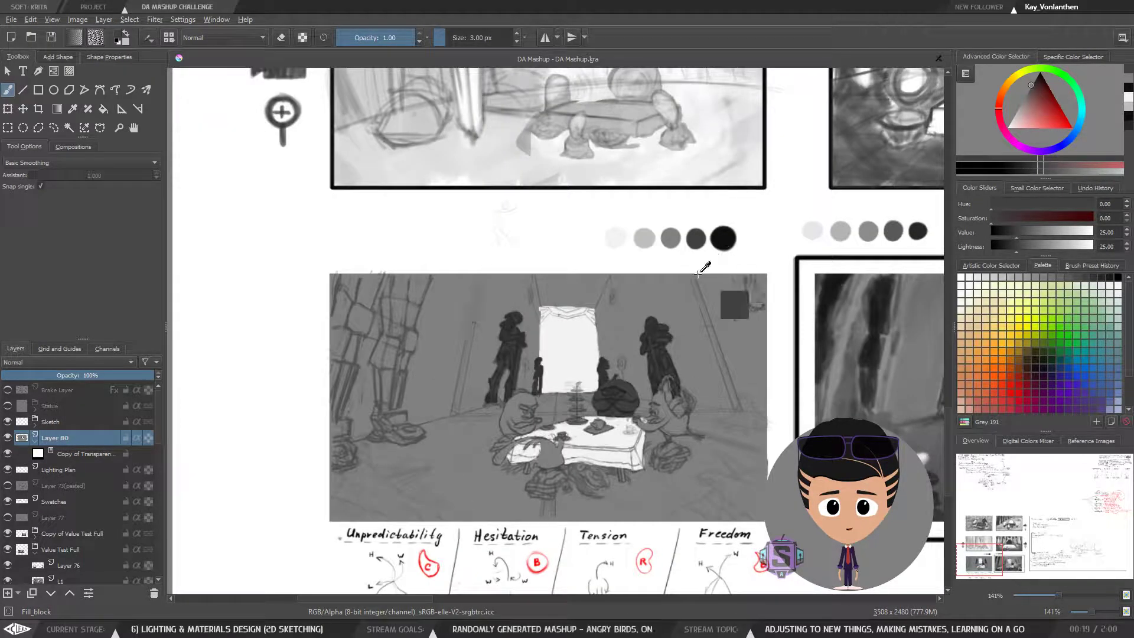
Sample the black swatch and fill the left wall pillar with it using a 6 px brush
{"action": "left_click", "coordinate": [730, 233], "text": "ctrl"}
{"action": "key", "text": "plus"}
{"action": "key", "text": "plus"}
{"action": "mouse_move", "coordinate": [408, 248]}
{"action": "left_mouse_down"}
{"action": "mouse_move", "coordinate": [497, 237]}
{"action": "mouse_move", "coordinate": [491, 229]}
{"action": "mouse_move", "coordinate": [476, 305]}
{"action": "mouse_move", "coordinate": [500, 213]}
{"action": "mouse_move", "coordinate": [448, 479]}
{"action": "mouse_move", "coordinate": [495, 259]}
{"action": "left_mouse_up"}
{"action": "key", "text": "bracketright"}
{"action": "key", "text": "bracketright"}
{"action": "key", "text": "bracketright"}
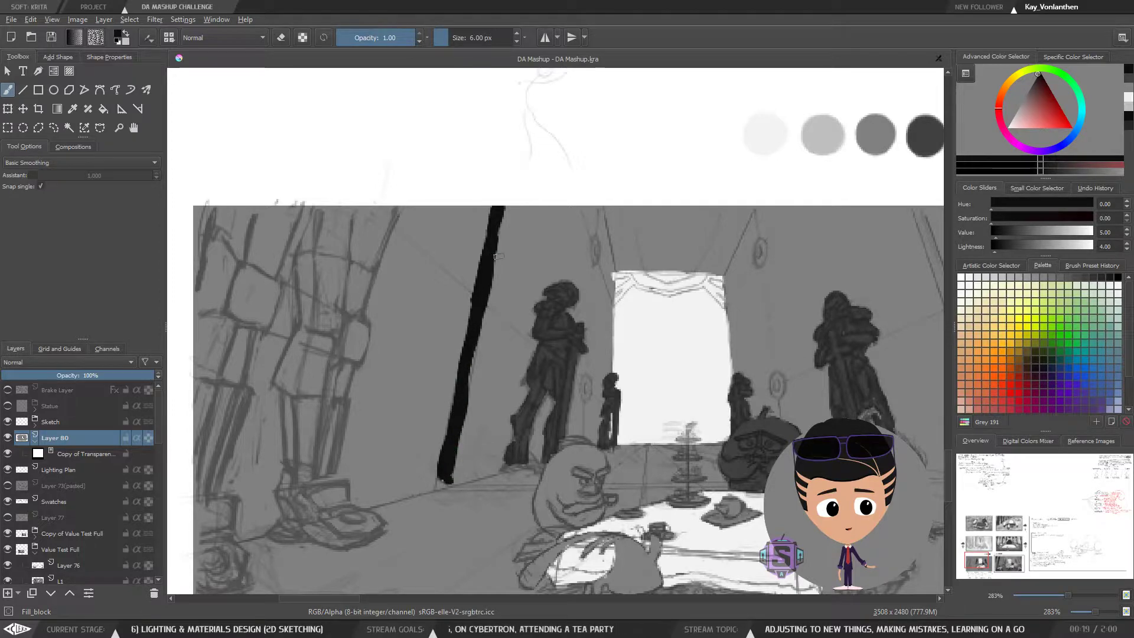
Fill the right wall pillar with black from the ceiling to the floor, undoing the last stray stroke
{"action": "left_click_drag", "start_coordinate": [646, 369], "coordinate": [427, 328]}
{"action": "left_click_drag", "start_coordinate": [693, 166], "coordinate": [732, 256]}
{"action": "left_click_drag", "start_coordinate": [713, 211], "coordinate": [754, 335]}
{"action": "left_click_drag", "start_coordinate": [734, 288], "coordinate": [769, 366]}
{"action": "left_click_drag", "start_coordinate": [742, 278], "coordinate": [772, 389]}
{"action": "left_click_drag", "start_coordinate": [749, 328], "coordinate": [777, 411]}
{"action": "left_click_drag", "start_coordinate": [761, 366], "coordinate": [795, 440]}
{"action": "key", "text": "ctrl+z"}
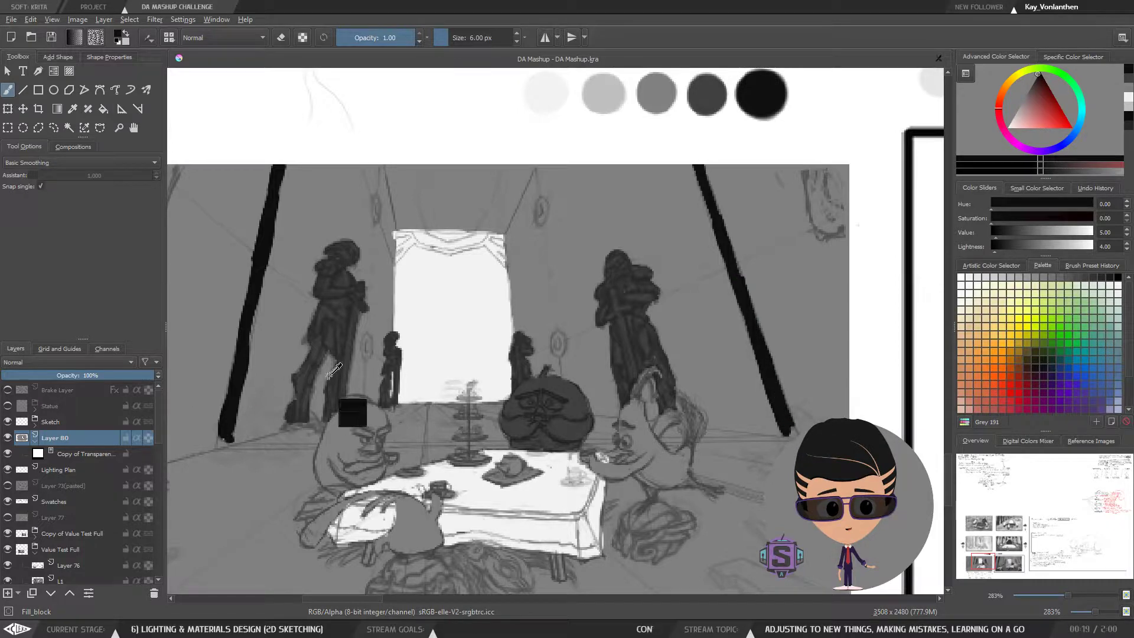
Sample the dark grey swatch and paint the small foot at the base of each wall pillar
{"action": "left_click", "coordinate": [719, 103], "text": "ctrl"}
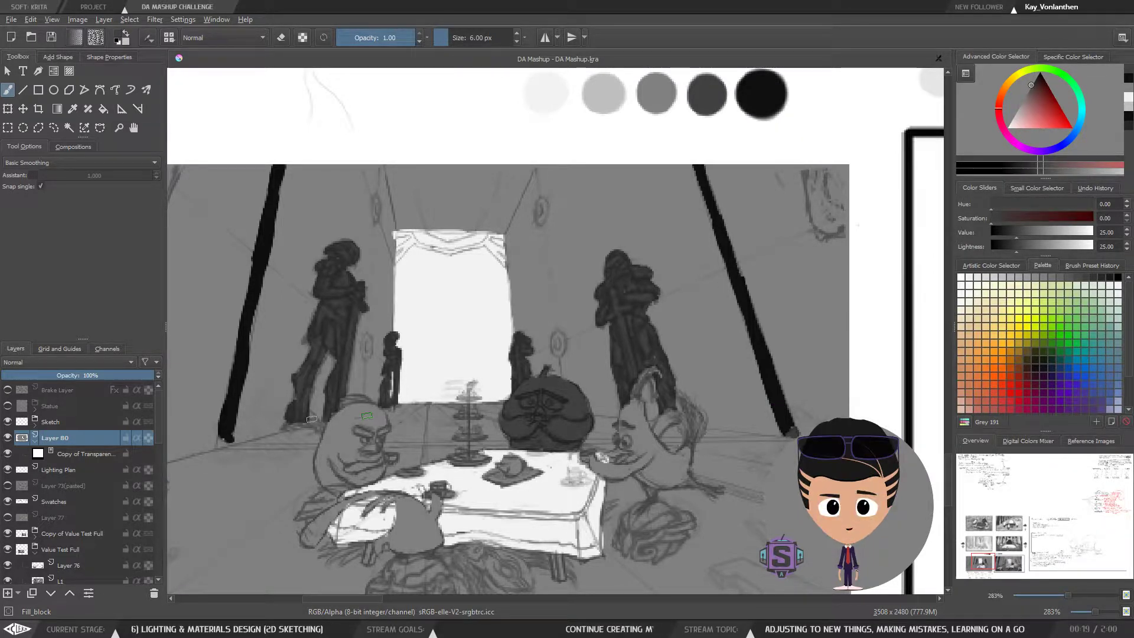
{"action": "left_click_drag", "start_coordinate": [220, 440], "coordinate": [218, 446]}
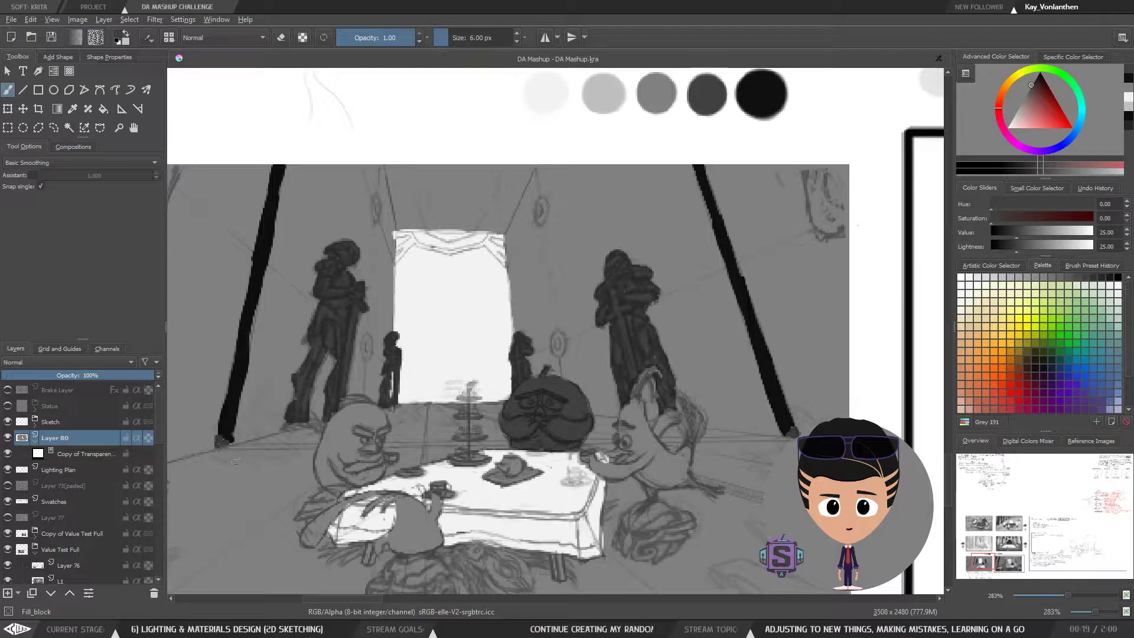
Sample the black swatch and paint the central floor line behind the table and at the frame's lower edge with a 3 px brush
{"action": "key", "text": "ctrl+minus"}
{"action": "key", "text": "ctrl+minus"}
{"action": "right_click", "coordinate": [501, 348]}
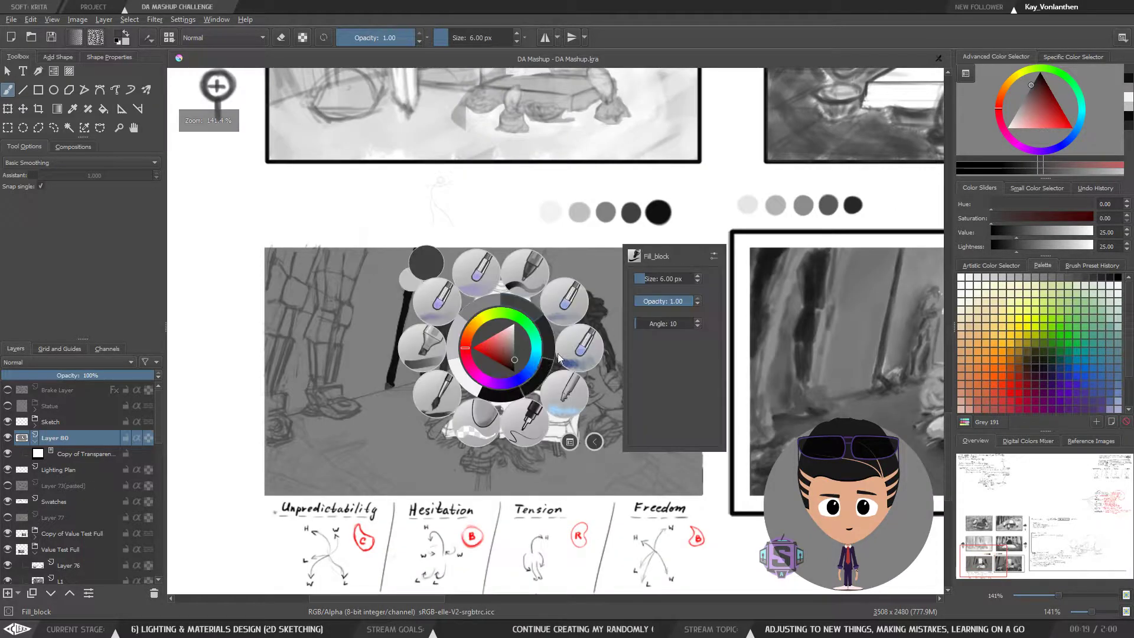
{"action": "left_click", "coordinate": [523, 228]}
{"action": "left_click", "coordinate": [658, 213], "text": "ctrl"}
{"action": "key", "text": "ctrl+plus"}
{"action": "key", "text": "ctrl+plus"}
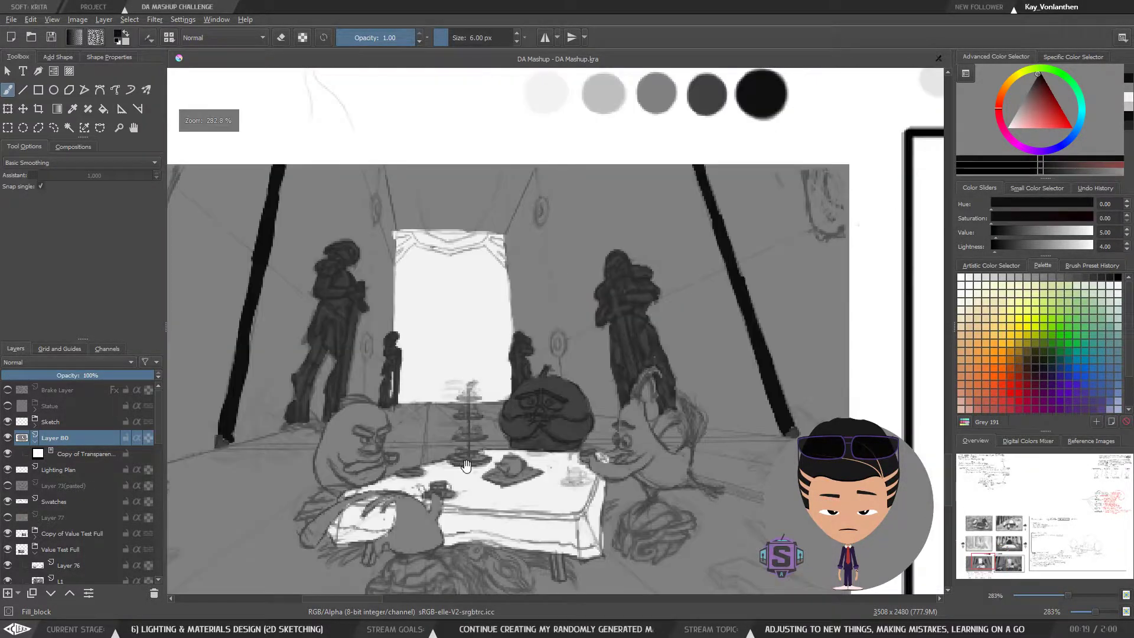
{"action": "mouse_move", "coordinate": [391, 587]}
{"action": "left_mouse_down"}
{"action": "mouse_move", "coordinate": [398, 446]}
{"action": "mouse_move", "coordinate": [535, 466]}
{"action": "mouse_move", "coordinate": [544, 521]}
{"action": "mouse_move", "coordinate": [547, 487]}
{"action": "mouse_move", "coordinate": [544, 520]}
{"action": "mouse_move", "coordinate": [559, 499]}
{"action": "mouse_move", "coordinate": [567, 513]}
{"action": "mouse_move", "coordinate": [568, 491]}
{"action": "mouse_move", "coordinate": [560, 509]}
{"action": "mouse_move", "coordinate": [553, 492]}
{"action": "left_mouse_up"}
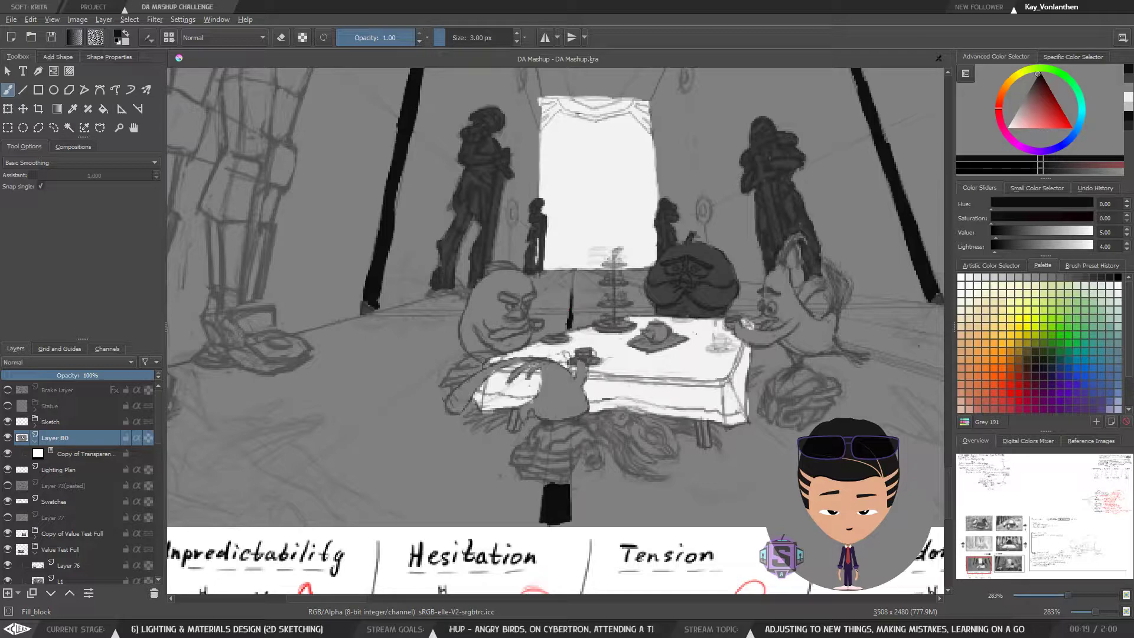
Paint a short black segment of the floor line right of the crescent-shaped character, undoing the stray stroke
{"action": "left_click_drag", "start_coordinate": [689, 359], "coordinate": [475, 316]}
{"action": "mouse_move", "coordinate": [742, 339]}
{"action": "left_mouse_down"}
{"action": "mouse_move", "coordinate": [780, 349]}
{"action": "mouse_move", "coordinate": [692, 321]}
{"action": "left_mouse_up"}
{"action": "key", "text": "ctrl+z"}
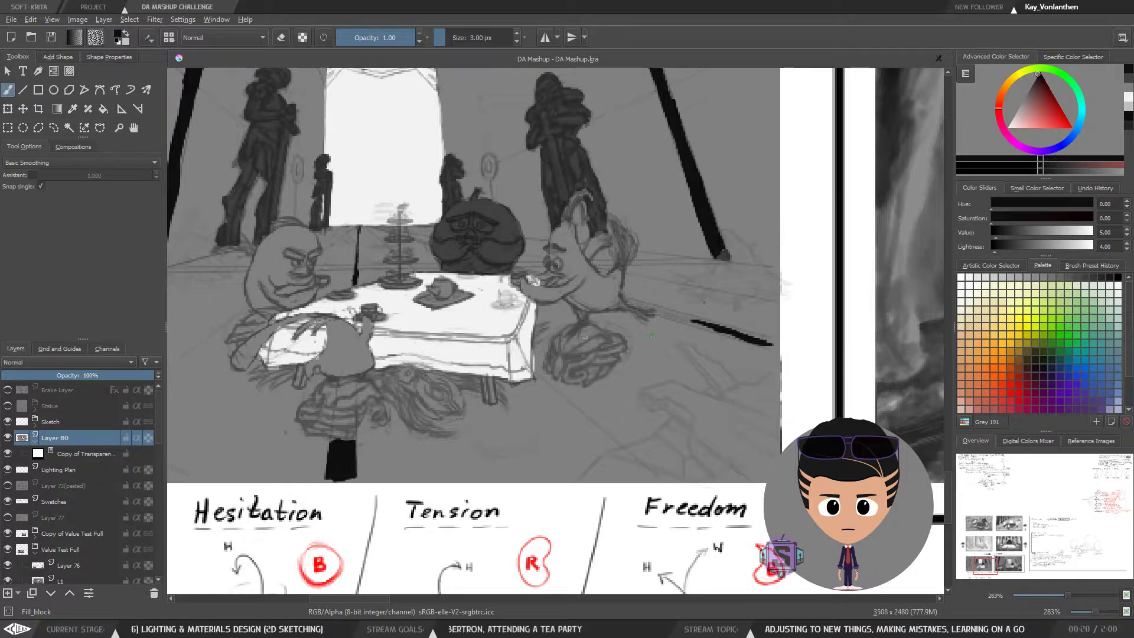
Review the black pillars and floor lines both close up and within the whole composition
{"action": "key", "text": "ctrl+minus"}
{"action": "key", "text": "ctrl+minus"}
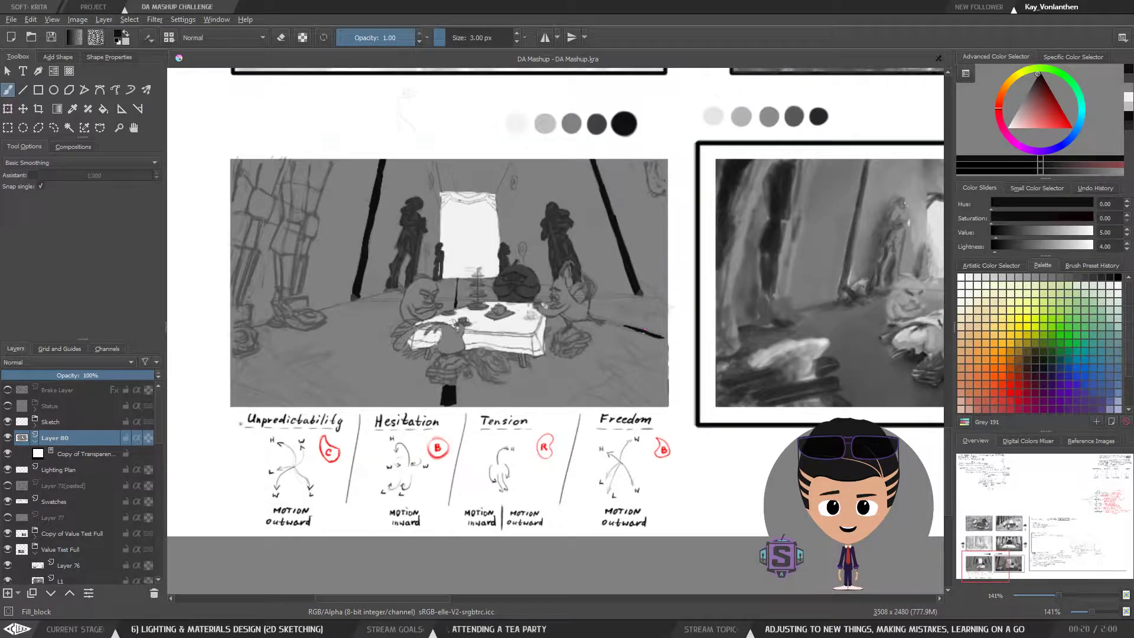
{"action": "key", "text": "ctrl+plus"}
{"action": "key", "text": "ctrl+plus"}
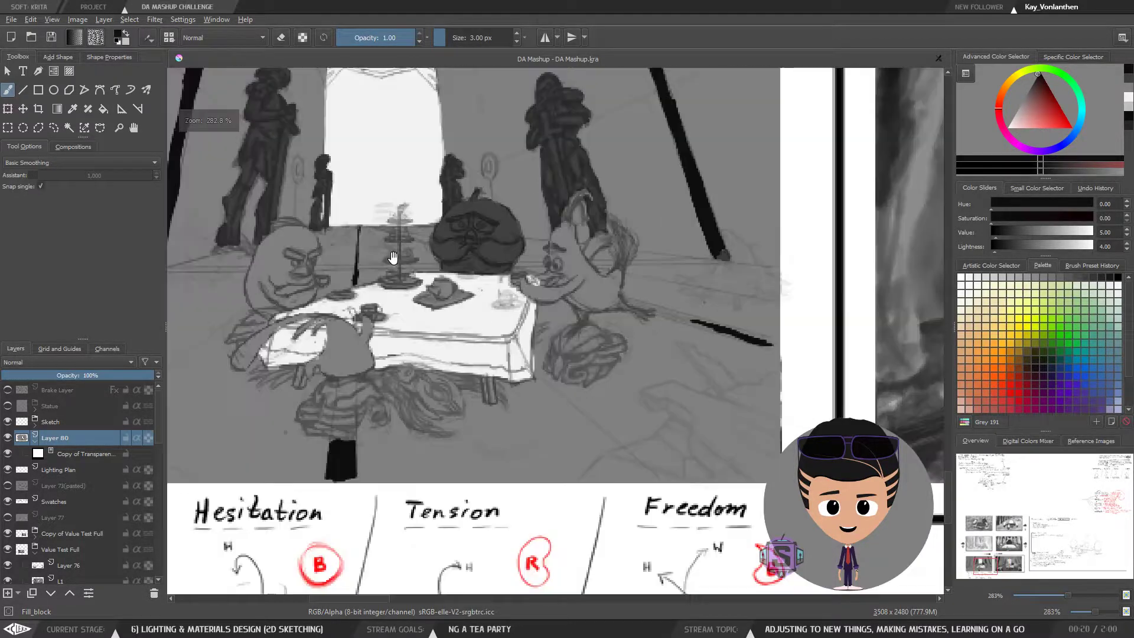
{"action": "left_click_drag", "start_coordinate": [378, 227], "coordinate": [481, 415]}
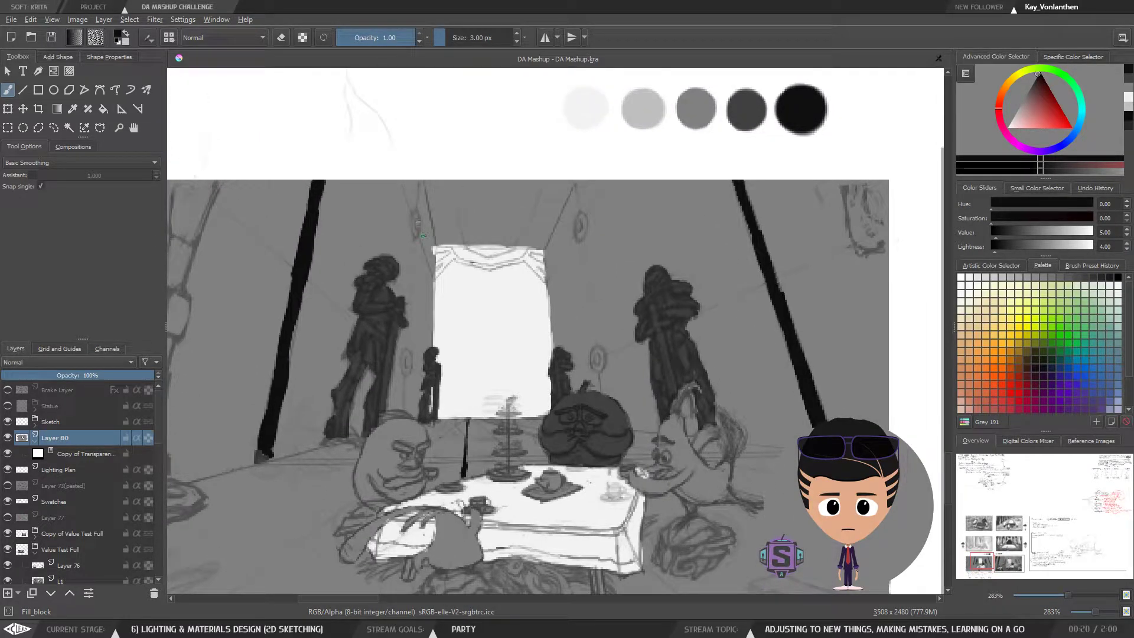
{"action": "key", "text": "ctrl+minus"}
{"action": "key", "text": "ctrl+minus"}
{"action": "key", "text": "ctrl+minus"}
{"action": "key", "text": "ctrl+minus"}
{"action": "key", "text": "ctrl+plus"}
{"action": "key", "text": "ctrl+plus"}
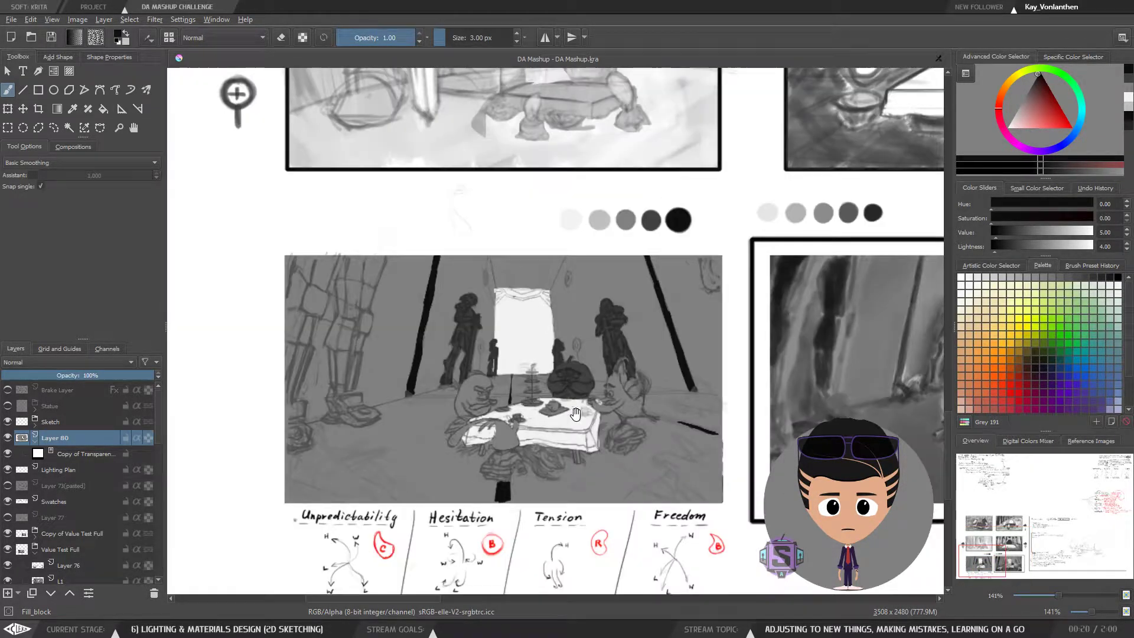
{"action": "left_click_drag", "start_coordinate": [705, 470], "coordinate": [656, 388]}
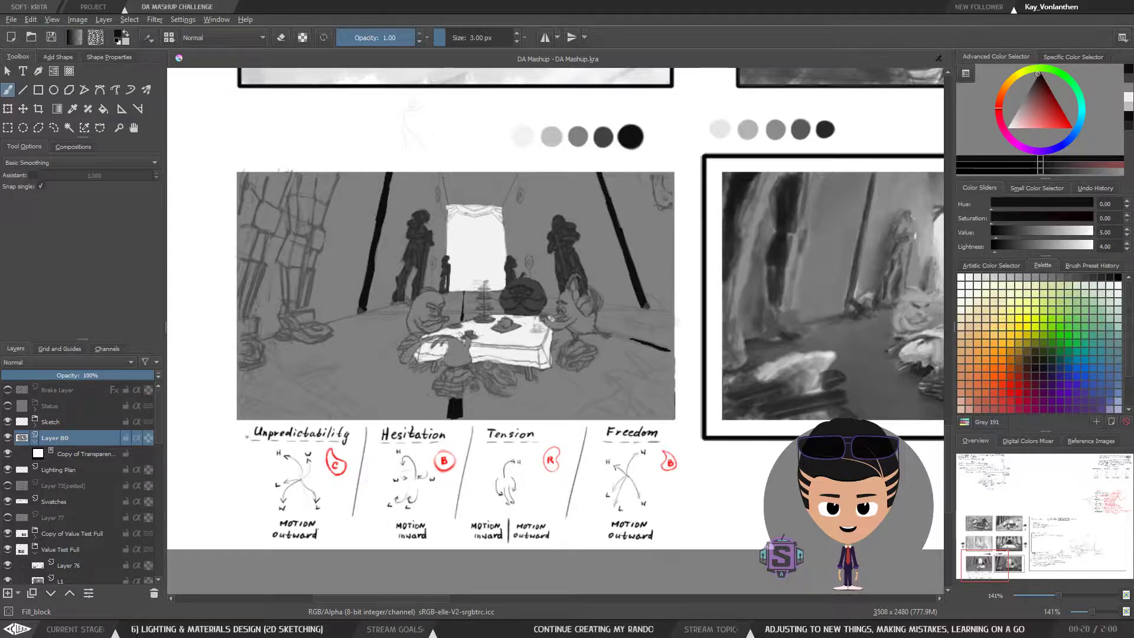
Paint the black floor line from the doorway behind the characters to the frame's right edge with a 4 px brush, undoing stray strokes
{"action": "key", "text": "ctrl+plus"}
{"action": "key", "text": "ctrl+plus"}
{"action": "mouse_move", "coordinate": [679, 359]}
{"action": "left_mouse_down"}
{"action": "mouse_move", "coordinate": [621, 376]}
{"action": "mouse_move", "coordinate": [661, 367]}
{"action": "mouse_move", "coordinate": [734, 387]}
{"action": "mouse_move", "coordinate": [600, 348]}
{"action": "mouse_move", "coordinate": [729, 383]}
{"action": "left_mouse_up"}
{"action": "key", "text": "bracketright"}
{"action": "key", "text": "bracketright"}
{"action": "key", "text": "ctrl+z"}
{"action": "key", "text": "ctrl+z"}
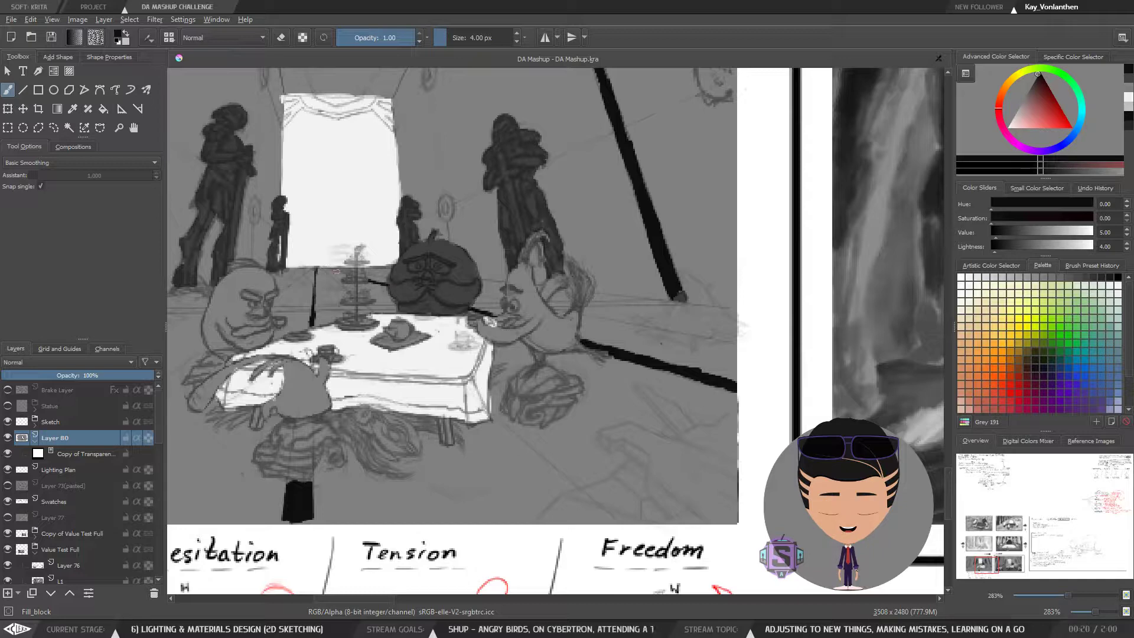
Sample the mid grey value and paint the draped curtain along the upper edge of the white doorway
{"action": "key", "text": "minus"}
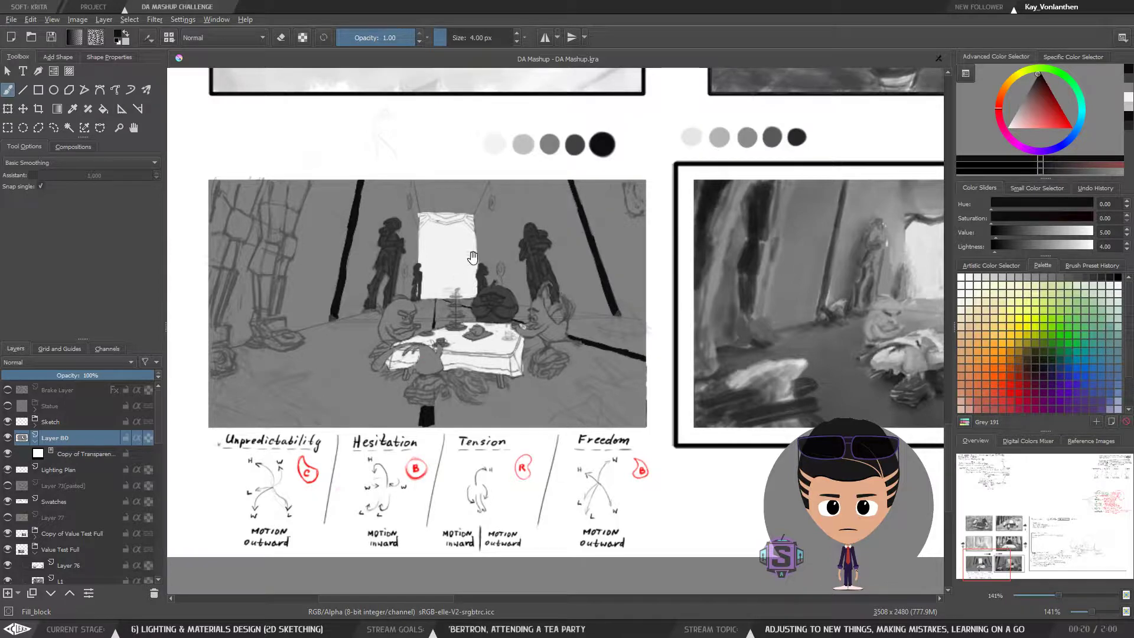
{"action": "key", "text": "plus"}
{"action": "key", "text": "plus"}
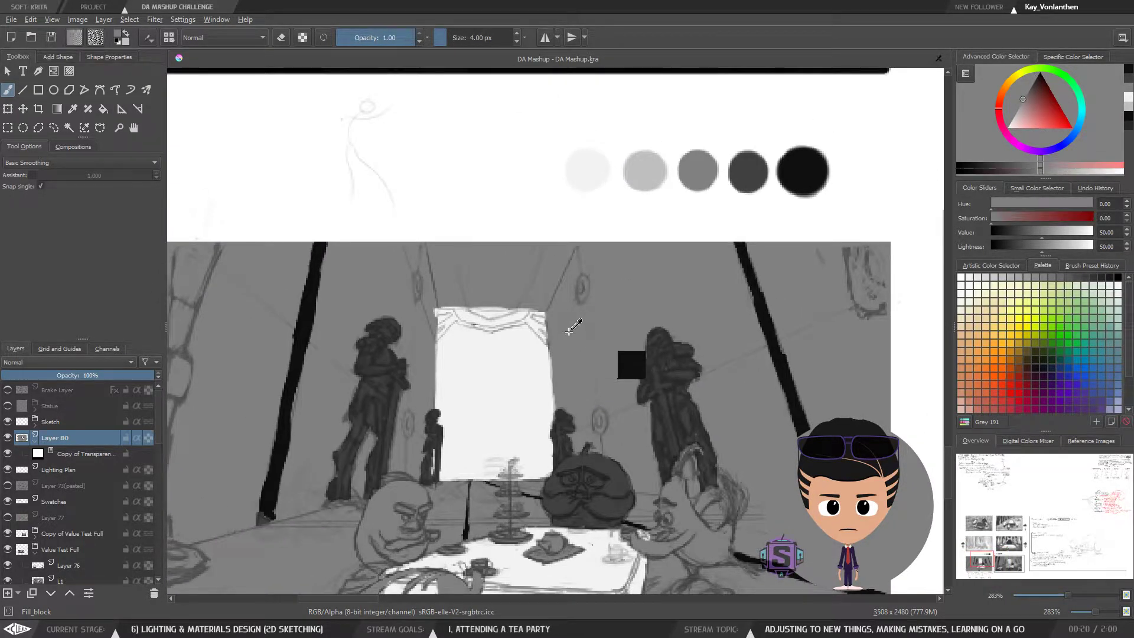
{"action": "key", "text": "plus"}
{"action": "key", "text": "plus"}
{"action": "scroll", "coordinate": [550, 349], "scroll_direction": "up", "scroll_amount": 3}
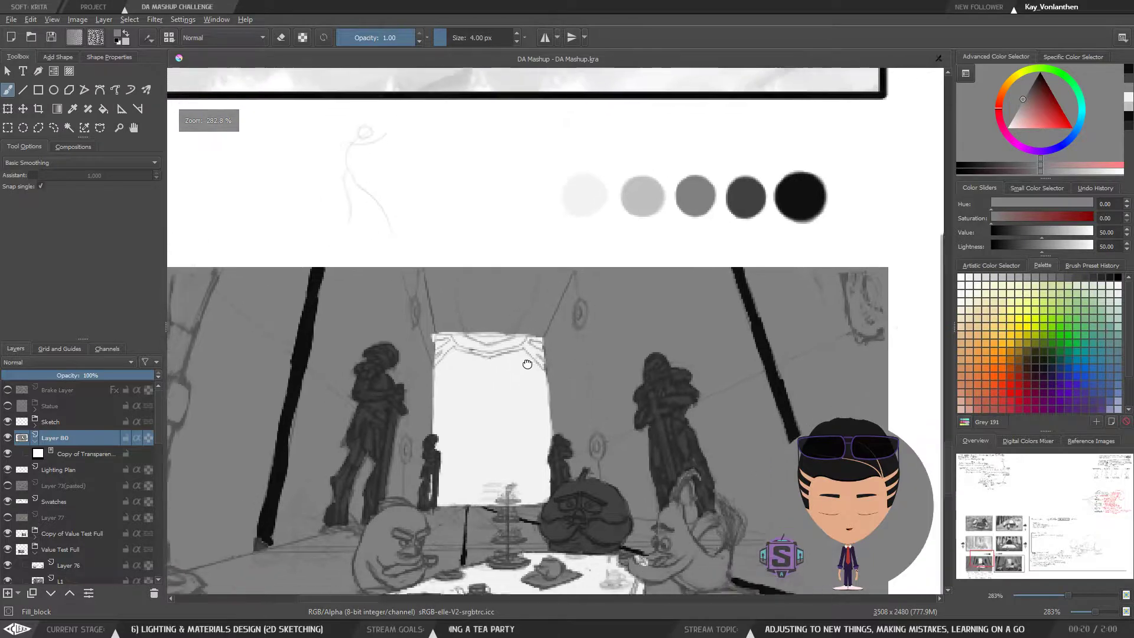
{"action": "mouse_move", "coordinate": [391, 318]}
{"action": "left_mouse_down"}
{"action": "mouse_move", "coordinate": [426, 296]}
{"action": "mouse_move", "coordinate": [387, 278]}
{"action": "mouse_move", "coordinate": [425, 274]}
{"action": "mouse_move", "coordinate": [428, 296]}
{"action": "mouse_move", "coordinate": [460, 311]}
{"action": "mouse_move", "coordinate": [444, 288]}
{"action": "mouse_move", "coordinate": [496, 308]}
{"action": "mouse_move", "coordinate": [494, 319]}
{"action": "mouse_move", "coordinate": [542, 292]}
{"action": "mouse_move", "coordinate": [526, 308]}
{"action": "mouse_move", "coordinate": [554, 308]}
{"action": "mouse_move", "coordinate": [563, 291]}
{"action": "mouse_move", "coordinate": [607, 346]}
{"action": "mouse_move", "coordinate": [585, 315]}
{"action": "mouse_move", "coordinate": [608, 323]}
{"action": "mouse_move", "coordinate": [568, 302]}
{"action": "mouse_move", "coordinate": [577, 286]}
{"action": "mouse_move", "coordinate": [611, 295]}
{"action": "left_mouse_up"}
{"action": "key", "text": "ctrl+minus"}
{"action": "key", "text": "ctrl+minus"}
{"action": "key", "text": "ctrl+minus"}
{"action": "key", "text": "ctrl+minus"}
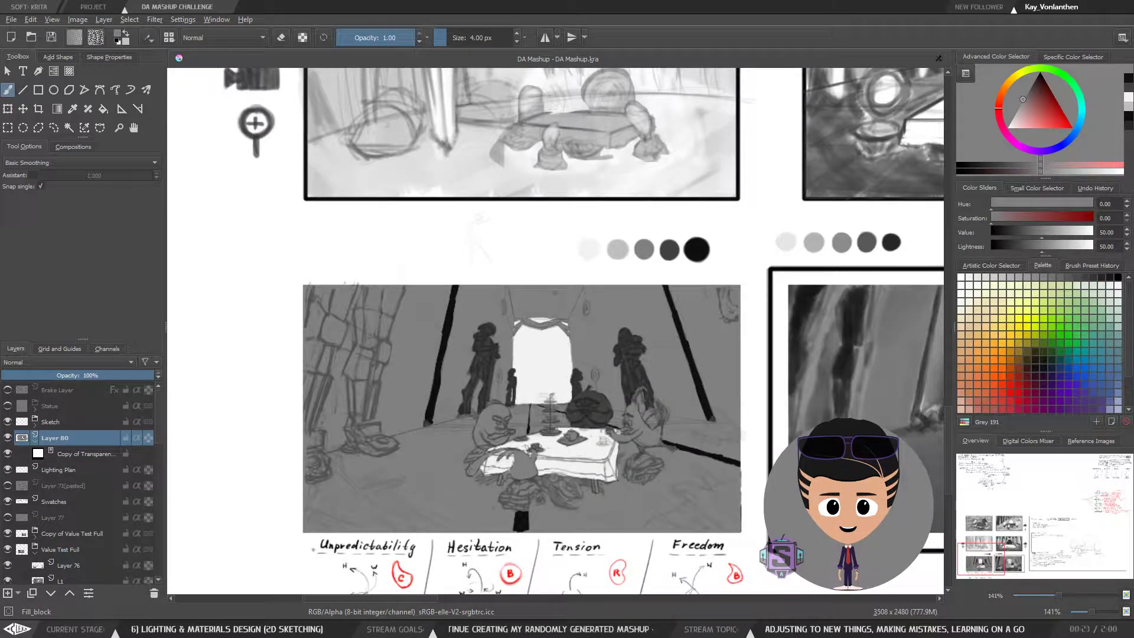
Try touching up the left statue with the sampled mid grey background value, undoing the stroke
{"action": "left_click_drag", "start_coordinate": [564, 397], "coordinate": [523, 365]}
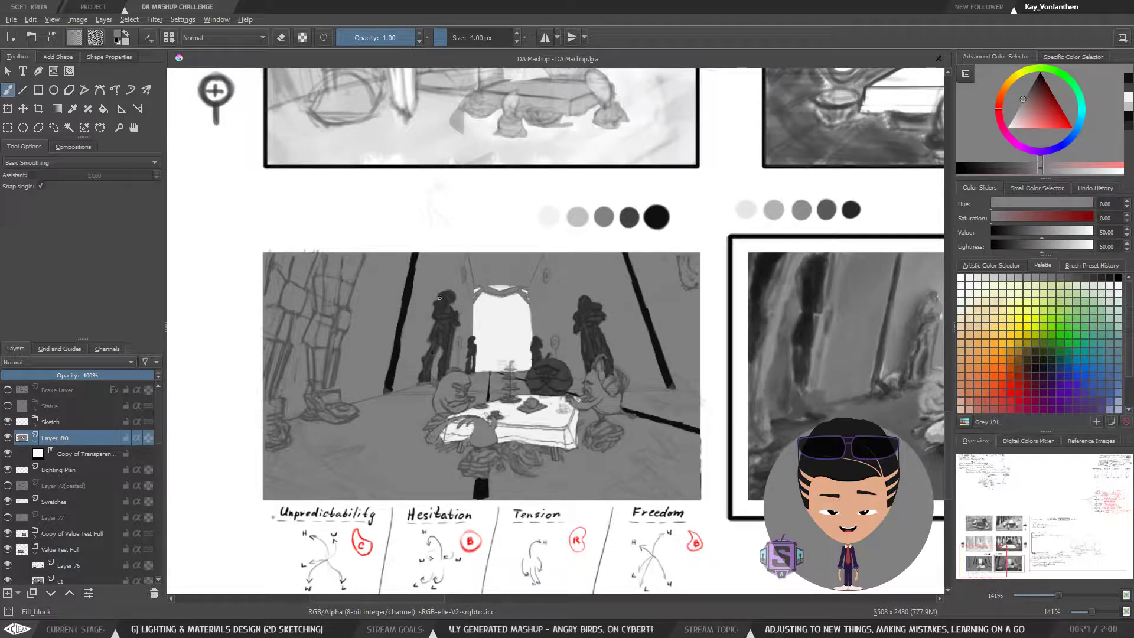
{"action": "scroll", "coordinate": [440, 297], "scroll_direction": "down", "scroll_amount": 1}
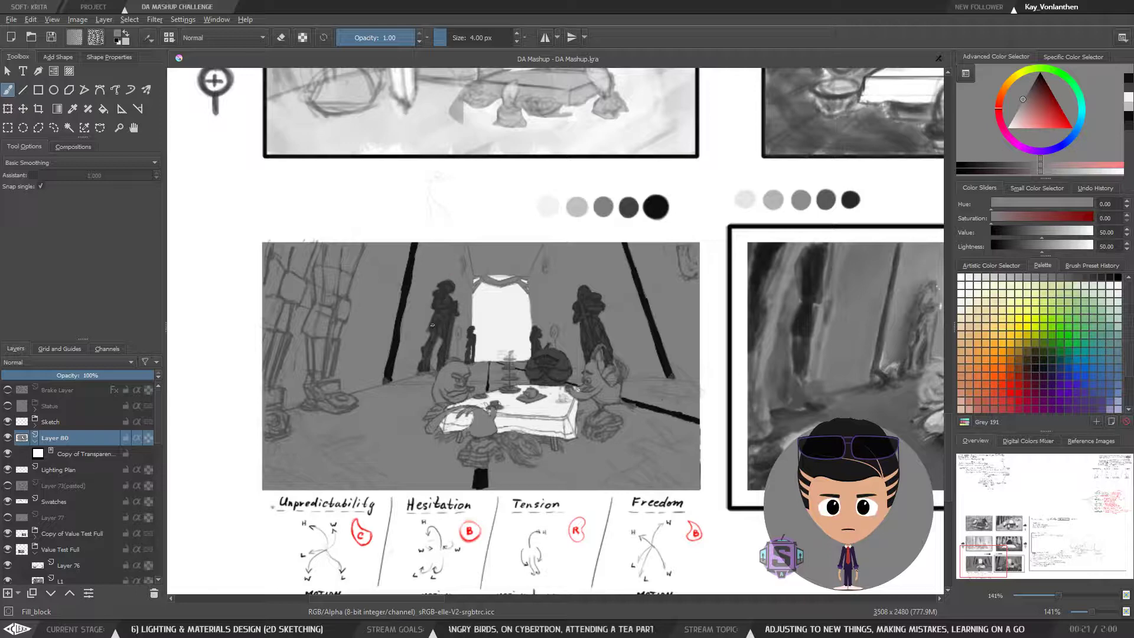
{"action": "scroll", "coordinate": [437, 324], "scroll_direction": "up", "scroll_amount": 2}
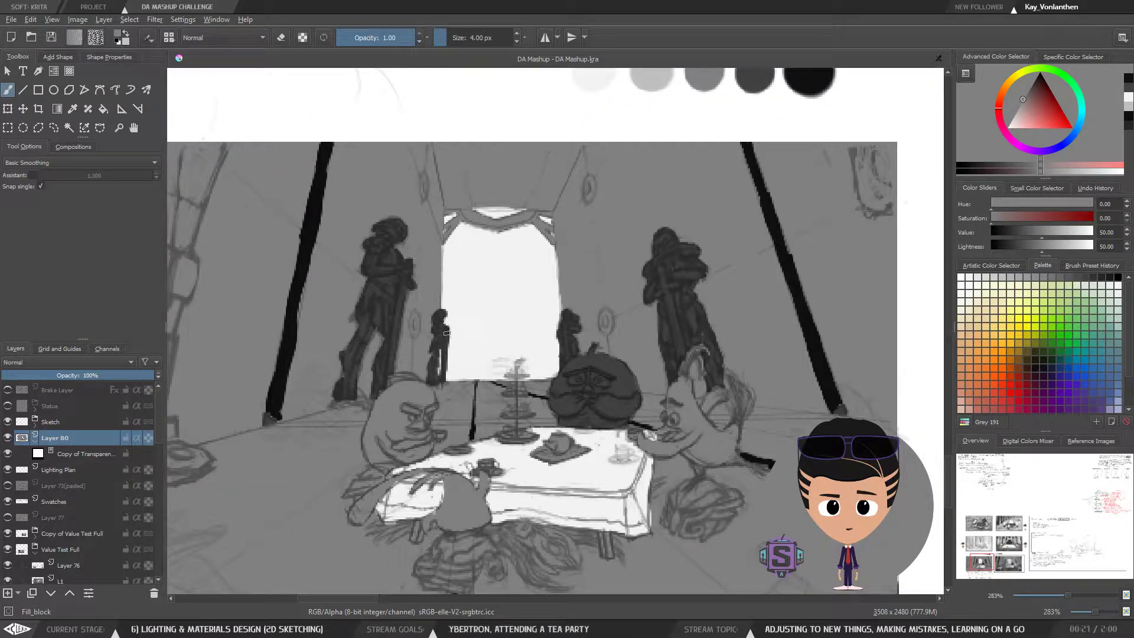
{"action": "left_click_drag", "start_coordinate": [438, 340], "coordinate": [512, 349]}
{"action": "left_click", "coordinate": [477, 266], "text": "ctrl"}
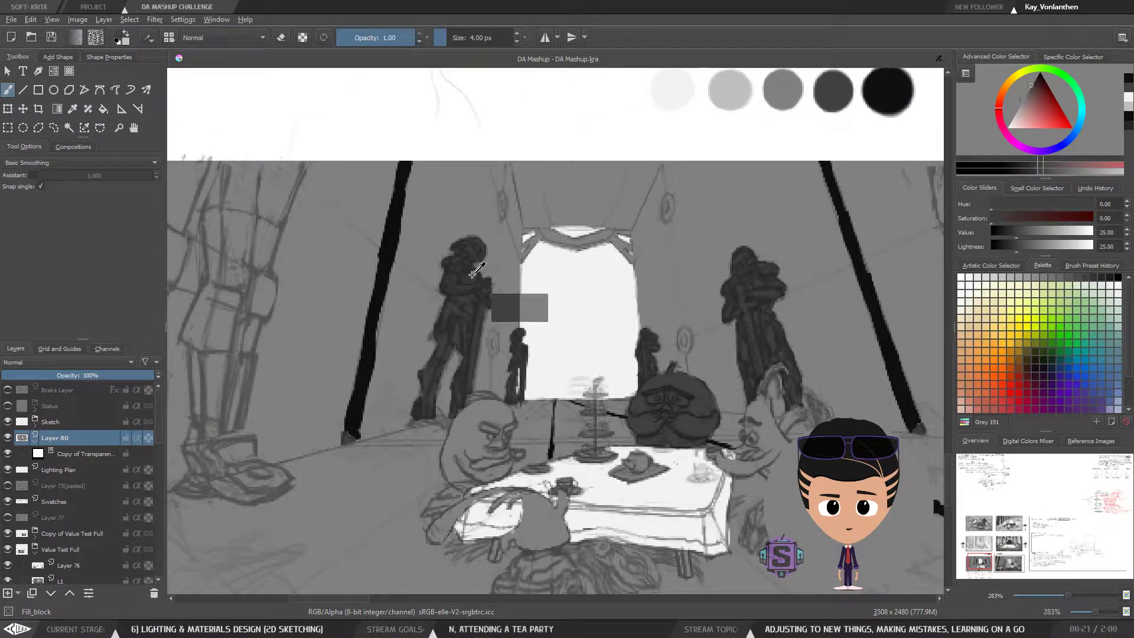
{"action": "left_click", "coordinate": [510, 262], "text": "ctrl"}
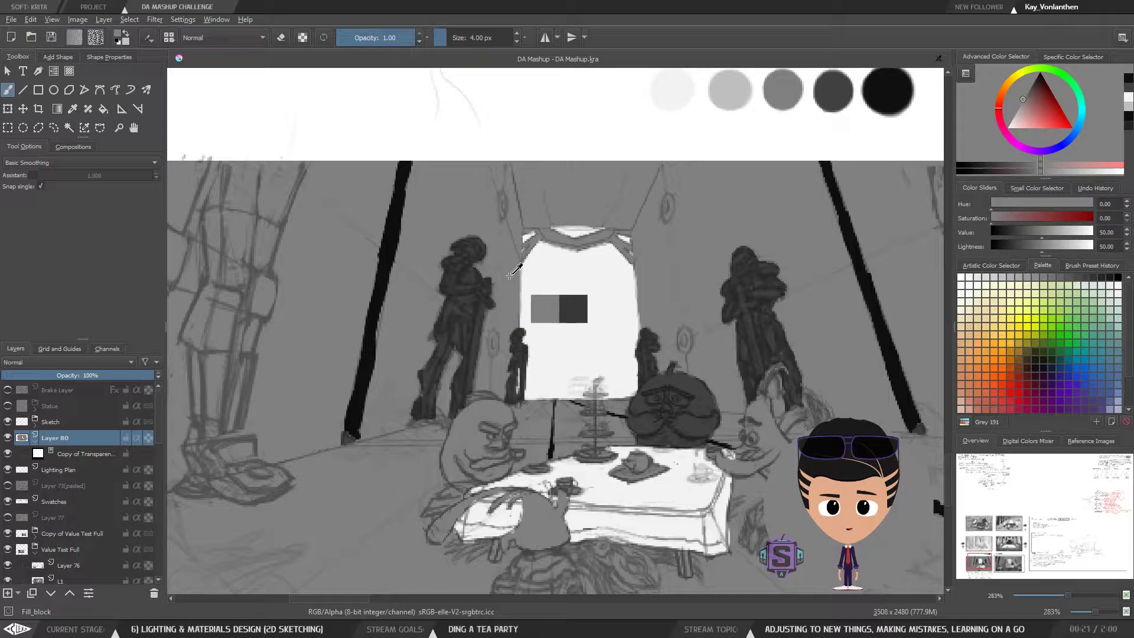
{"action": "left_click_drag", "start_coordinate": [466, 286], "coordinate": [455, 330]}
{"action": "key", "text": "ctrl+z"}
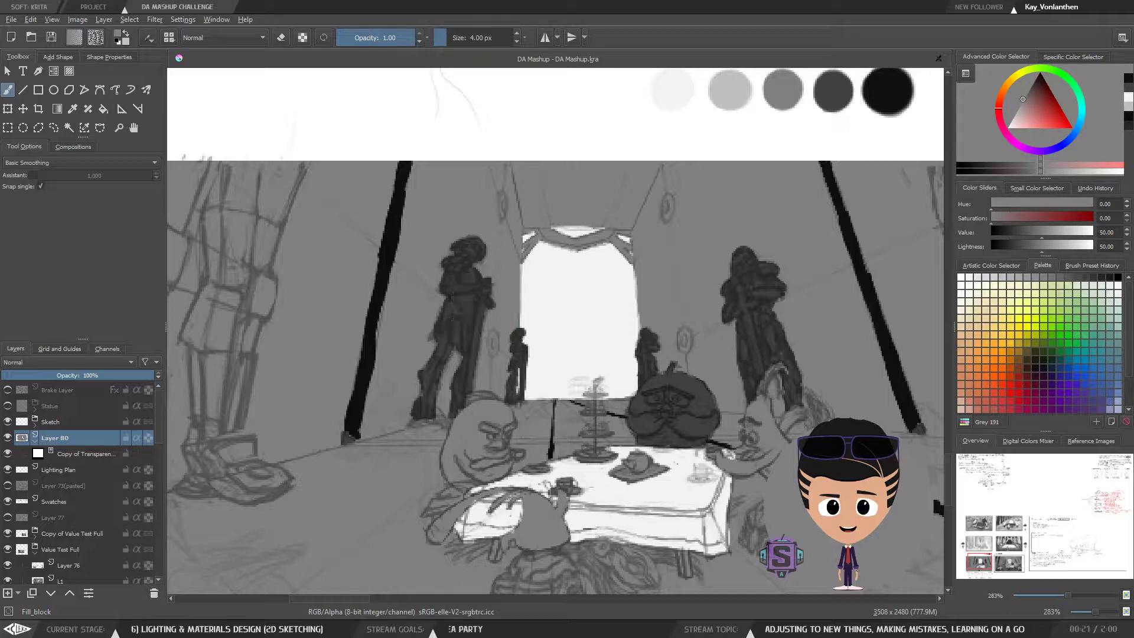
Examine the blocked-in values of the tea party scene, comparing the full composition with close-up views
{"action": "mouse_move", "coordinate": [519, 354]}
{"action": "left_mouse_down"}
{"action": "mouse_move", "coordinate": [280, 85]}
{"action": "mouse_move", "coordinate": [555, 385]}
{"action": "mouse_move", "coordinate": [506, 285]}
{"action": "left_mouse_up"}
{"action": "key", "text": "ctrl+minus"}
{"action": "key", "text": "ctrl+minus"}
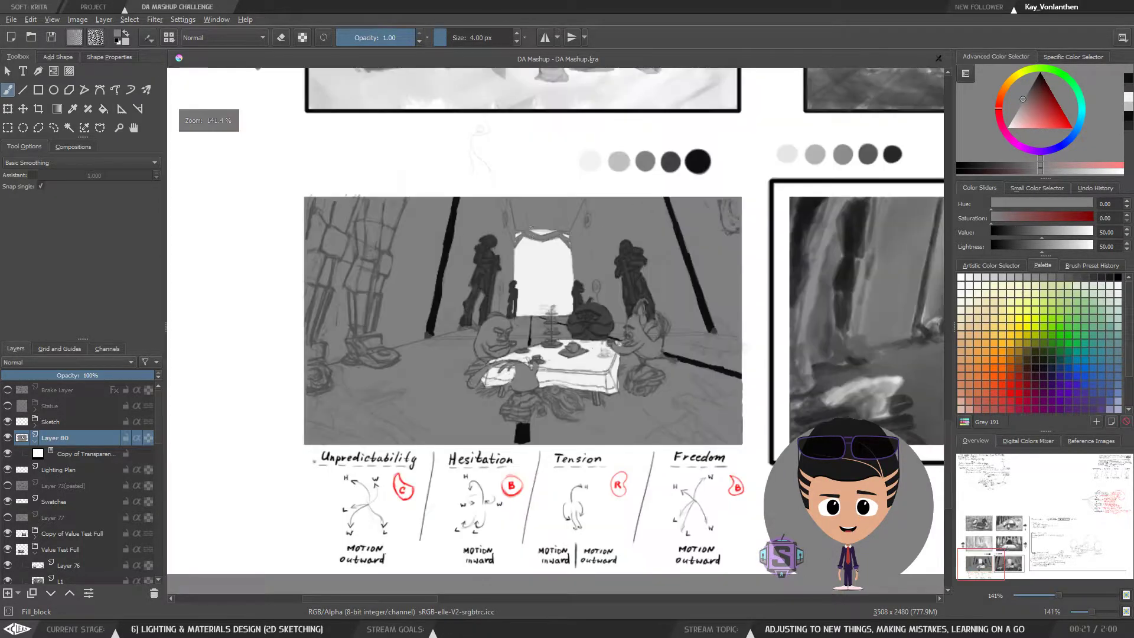
{"action": "key", "text": "ctrl+plus"}
{"action": "key", "text": "ctrl+plus"}
{"action": "left_click_drag", "start_coordinate": [533, 397], "coordinate": [563, 380]}
{"action": "key", "text": "ctrl+minus"}
{"action": "key", "text": "ctrl+minus"}
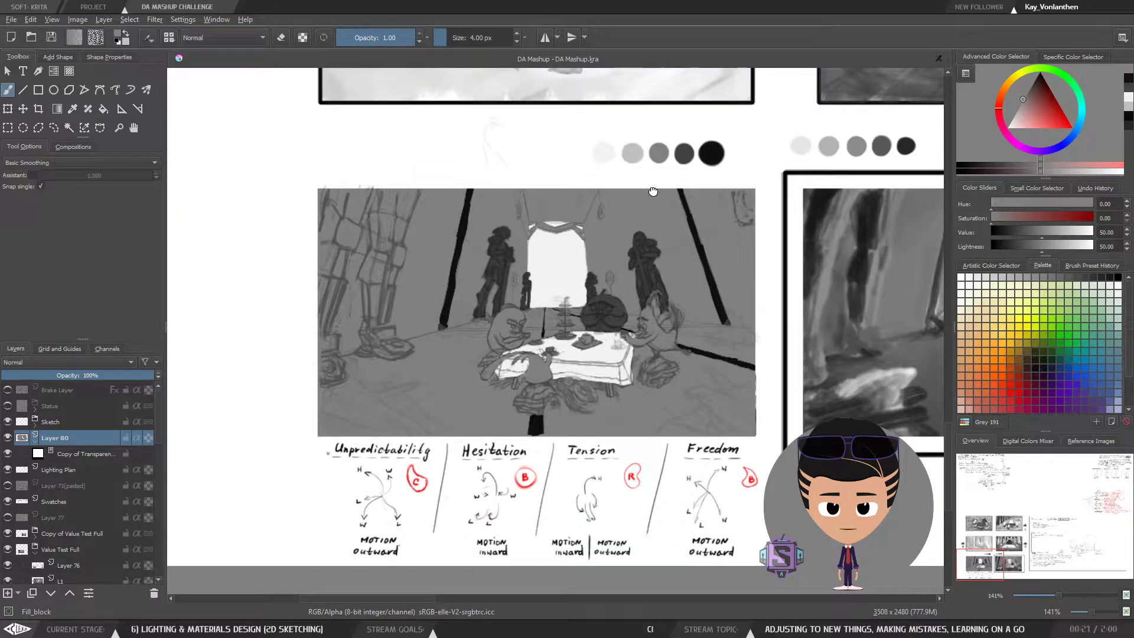
{"action": "left_click_drag", "start_coordinate": [634, 167], "coordinate": [616, 176]}
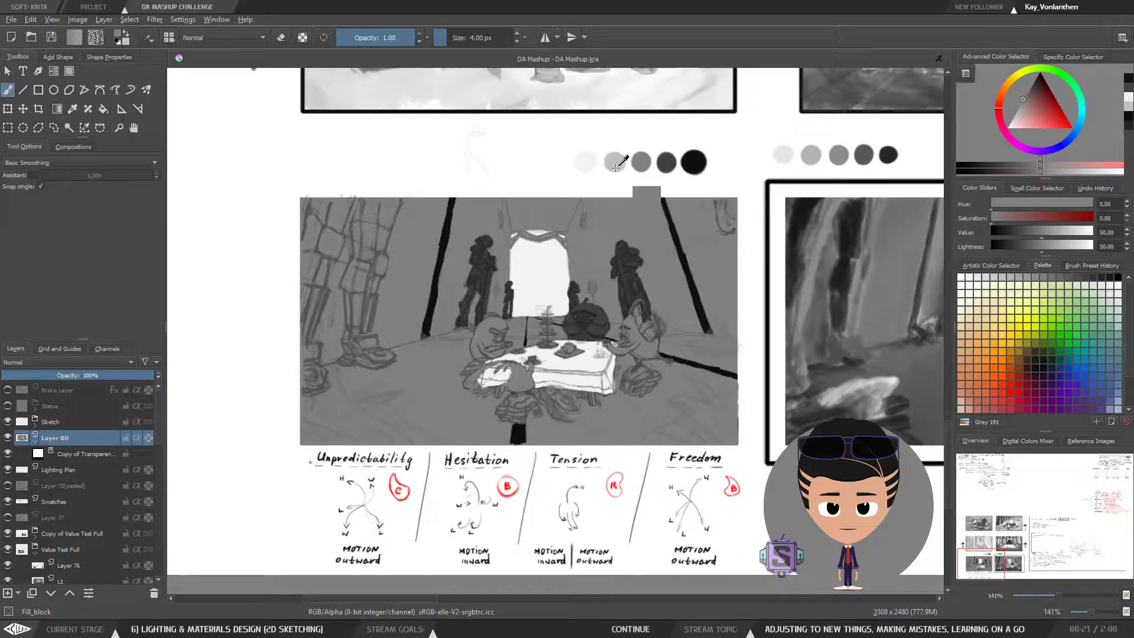
{"action": "left_click", "coordinate": [666, 161], "text": "ctrl"}
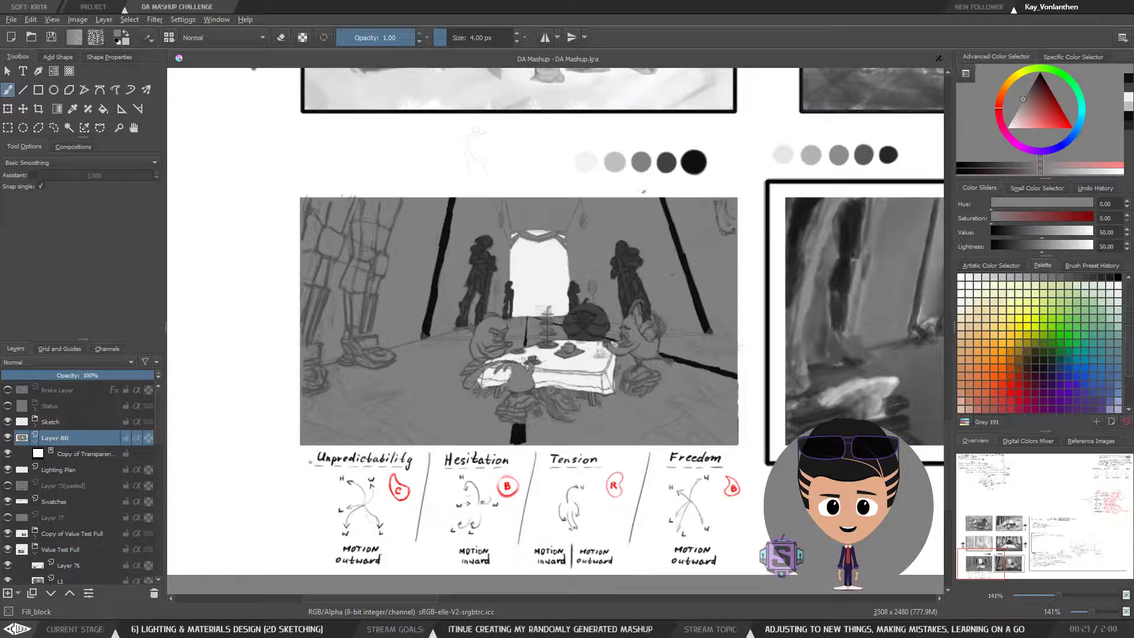
{"action": "key", "text": "minus"}
{"action": "key", "text": "minus"}
{"action": "key", "text": "plus"}
{"action": "key", "text": "plus"}
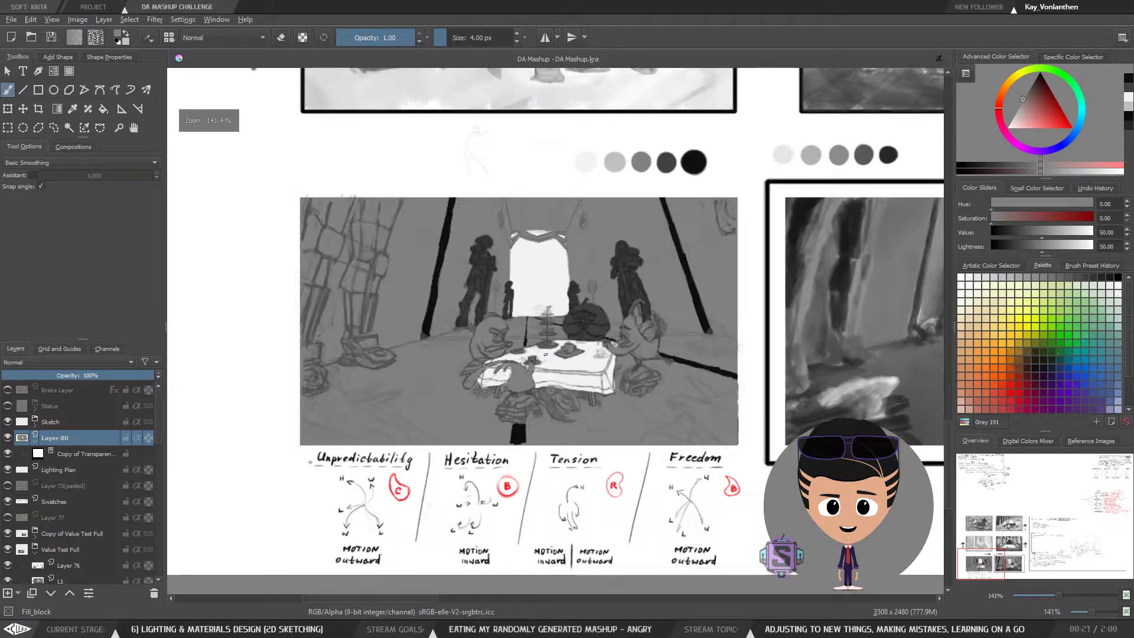
{"action": "left_click_drag", "start_coordinate": [585, 315], "coordinate": [565, 387]}
{"action": "key", "text": "plus"}
{"action": "key", "text": "plus"}
{"action": "key", "text": "minus"}
{"action": "key", "text": "minus"}
{"action": "key", "text": "plus"}
{"action": "key", "text": "plus"}
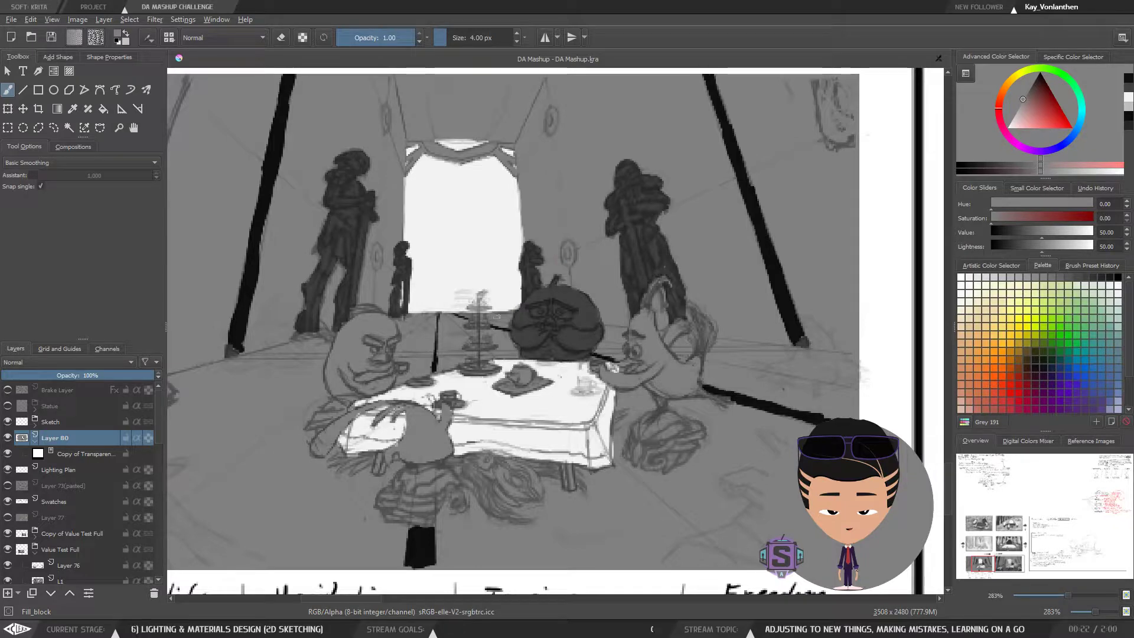
{"action": "key", "text": "minus"}
{"action": "key", "text": "minus"}
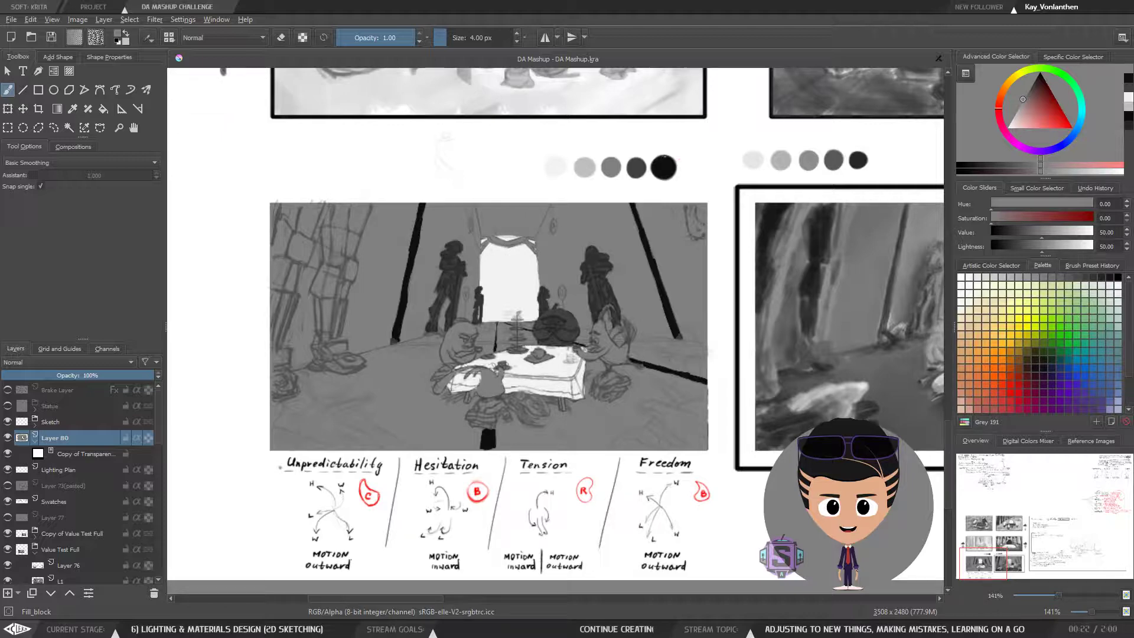
Sample the dark grey swatch, enlarge the brush beyond 20 px and begin filling the floor left of the lower black line
{"action": "left_click", "coordinate": [639, 168], "text": "ctrl"}
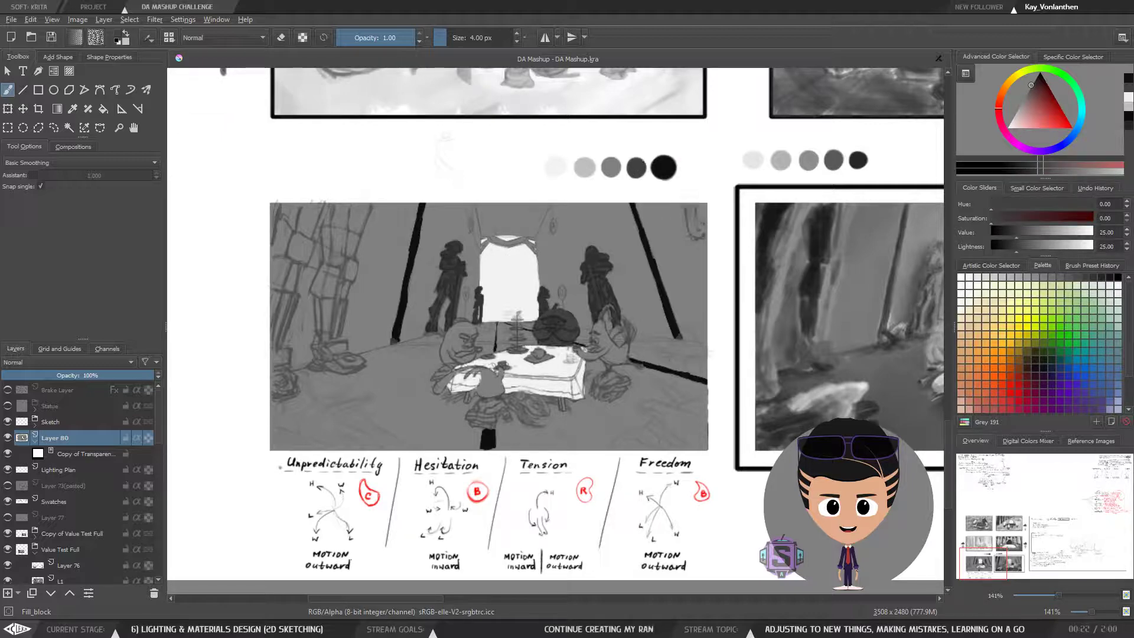
{"action": "key", "text": "bracketright"}
{"action": "key", "text": "bracketright"}
{"action": "key", "text": "bracketright"}
{"action": "key", "text": "bracketright"}
{"action": "key", "text": "bracketright"}
{"action": "key", "text": "bracketright"}
{"action": "key", "text": "bracketright"}
{"action": "key", "text": "bracketright"}
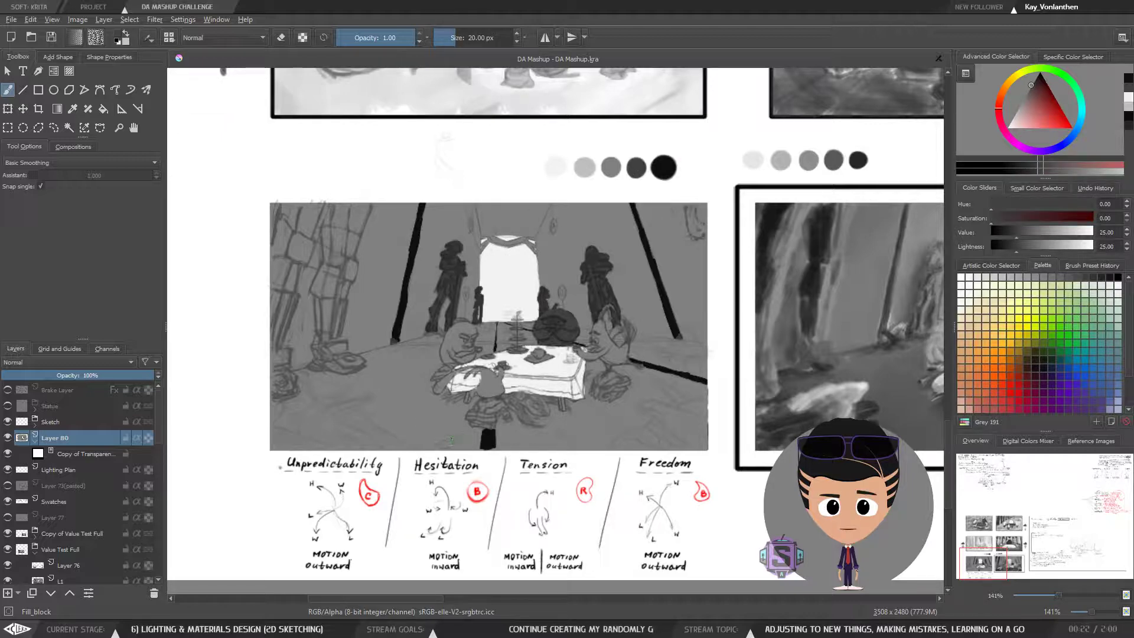
{"action": "key", "text": "bracketright"}
{"action": "key", "text": "bracketright"}
{"action": "key", "text": "bracketright"}
{"action": "key", "text": "bracketright"}
{"action": "mouse_move", "coordinate": [460, 436]}
{"action": "left_mouse_down"}
{"action": "mouse_move", "coordinate": [472, 438]}
{"action": "mouse_move", "coordinate": [460, 412]}
{"action": "left_mouse_up"}
Fill the lower floor area from the front character to the frame's left edge with dark grey using an 18 px brush
{"action": "key", "text": "bracketleft"}
{"action": "key", "text": "bracketleft"}
{"action": "key", "text": "bracketleft"}
{"action": "key", "text": "bracketleft"}
{"action": "key", "text": "bracketleft"}
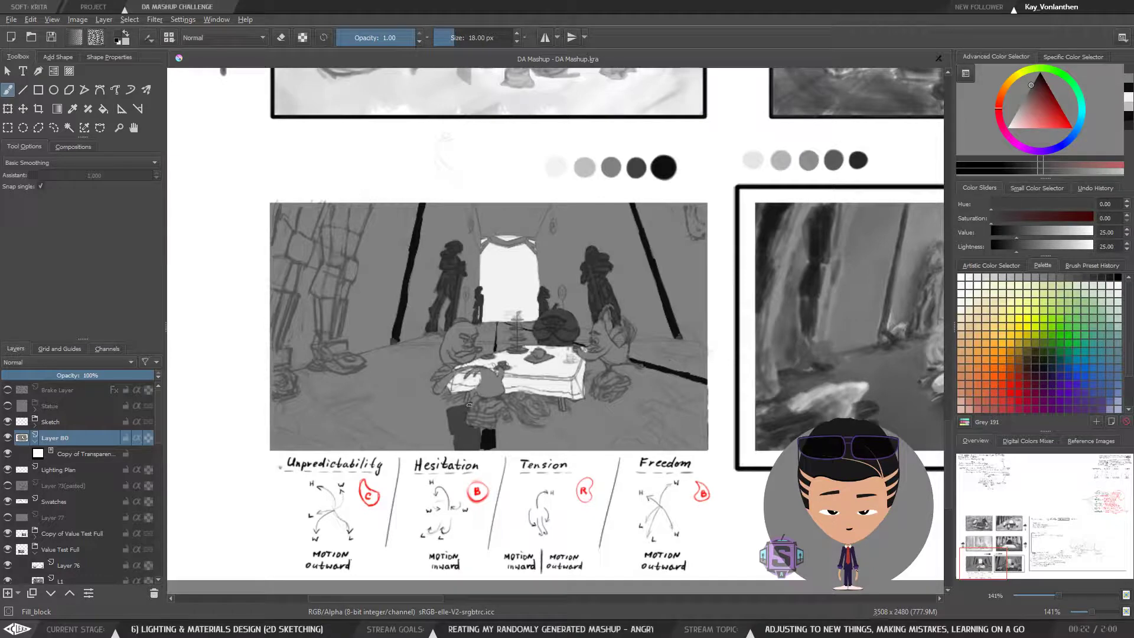
{"action": "mouse_move", "coordinate": [460, 403]}
{"action": "left_mouse_down"}
{"action": "mouse_move", "coordinate": [438, 412]}
{"action": "mouse_move", "coordinate": [445, 442]}
{"action": "mouse_move", "coordinate": [434, 449]}
{"action": "mouse_move", "coordinate": [374, 413]}
{"action": "mouse_move", "coordinate": [386, 412]}
{"action": "mouse_move", "coordinate": [406, 437]}
{"action": "mouse_move", "coordinate": [277, 456]}
{"action": "mouse_move", "coordinate": [265, 411]}
{"action": "left_mouse_up"}
Extend the dark grey floor fill up to the large left statue's feet and the seated characters with a 32 px brush
{"action": "key", "text": "bracketright"}
{"action": "key", "text": "bracketright"}
{"action": "key", "text": "bracketright"}
{"action": "key", "text": "bracketright"}
{"action": "key", "text": "bracketright"}
{"action": "key", "text": "bracketright"}
{"action": "key", "text": "bracketright"}
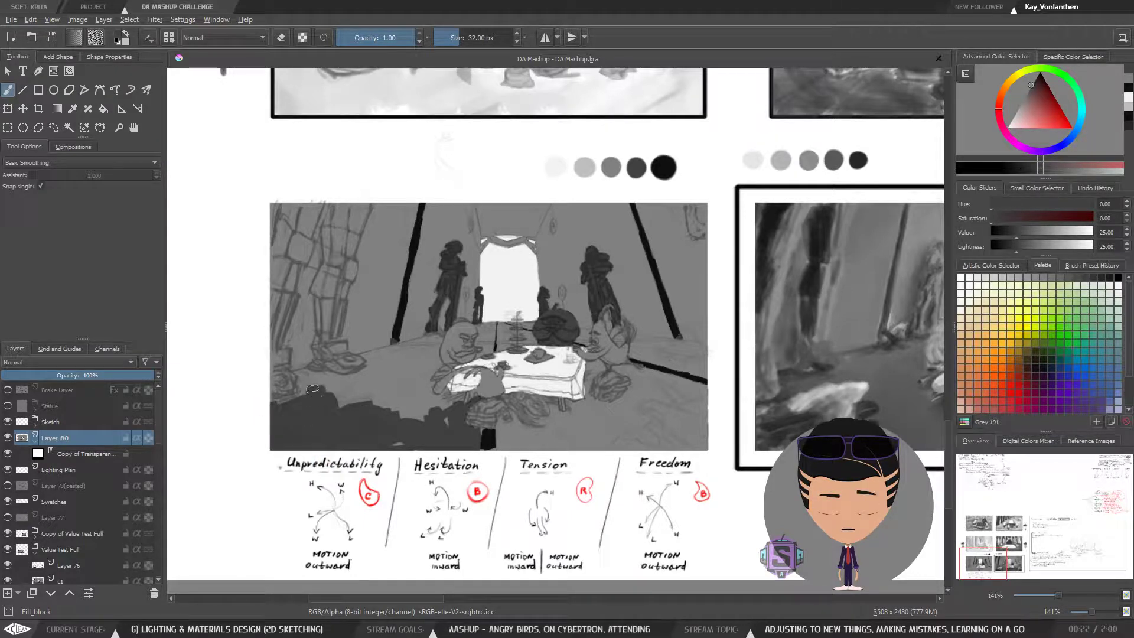
{"action": "mouse_move", "coordinate": [301, 376]}
{"action": "left_mouse_down"}
{"action": "mouse_move", "coordinate": [361, 393]}
{"action": "mouse_move", "coordinate": [390, 381]}
{"action": "mouse_move", "coordinate": [365, 358]}
{"action": "mouse_move", "coordinate": [426, 357]}
{"action": "mouse_move", "coordinate": [434, 365]}
{"action": "mouse_move", "coordinate": [380, 376]}
{"action": "mouse_move", "coordinate": [430, 368]}
{"action": "mouse_move", "coordinate": [416, 387]}
{"action": "mouse_move", "coordinate": [425, 378]}
{"action": "mouse_move", "coordinate": [348, 405]}
{"action": "mouse_move", "coordinate": [430, 401]}
{"action": "left_mouse_up"}
Fill the remaining floor gaps around the front character and beside the lower black line with dark grey using an 11 px brush
{"action": "key", "text": "bracketleft"}
{"action": "key", "text": "bracketleft"}
{"action": "key", "text": "bracketleft"}
{"action": "key", "text": "bracketleft"}
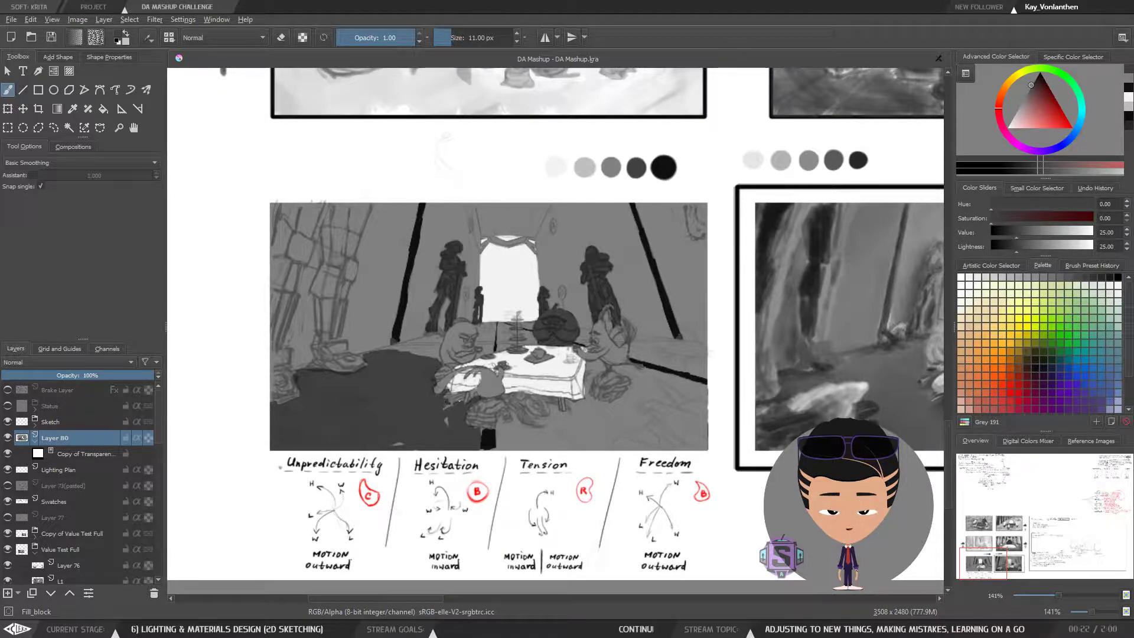
{"action": "left_click_drag", "start_coordinate": [459, 401], "coordinate": [440, 414]}
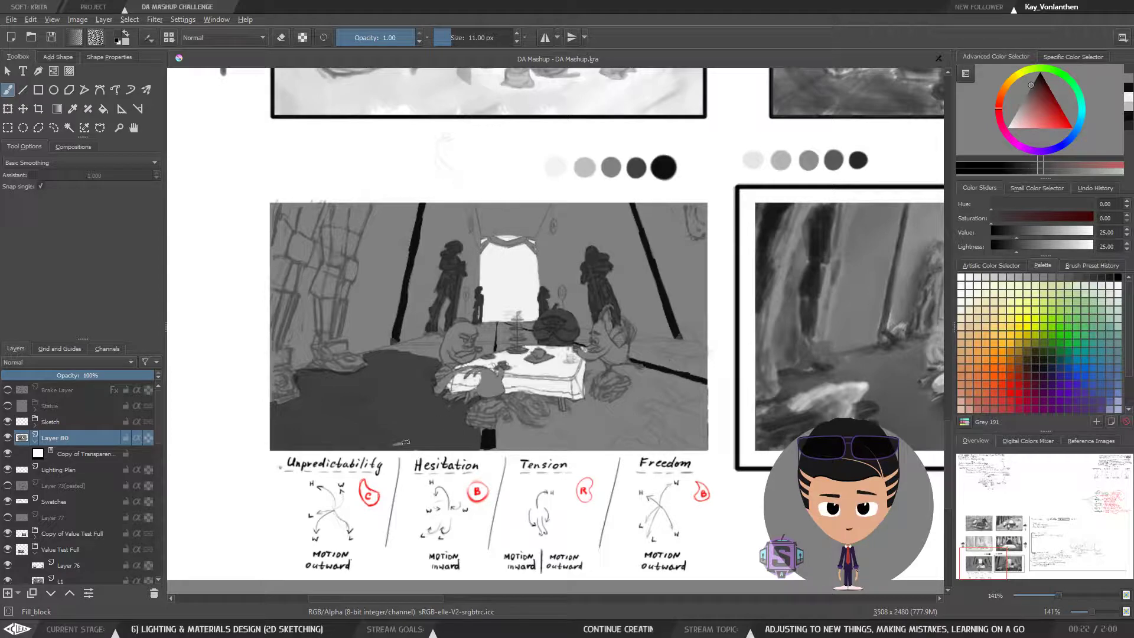
Start the dark grey floor fill between the lower black line and the front characters' feet with a 9 px brush
{"action": "left_click_drag", "start_coordinate": [517, 412], "coordinate": [455, 369]}
{"action": "scroll", "coordinate": [466, 381], "scroll_direction": "down", "scroll_amount": 2}
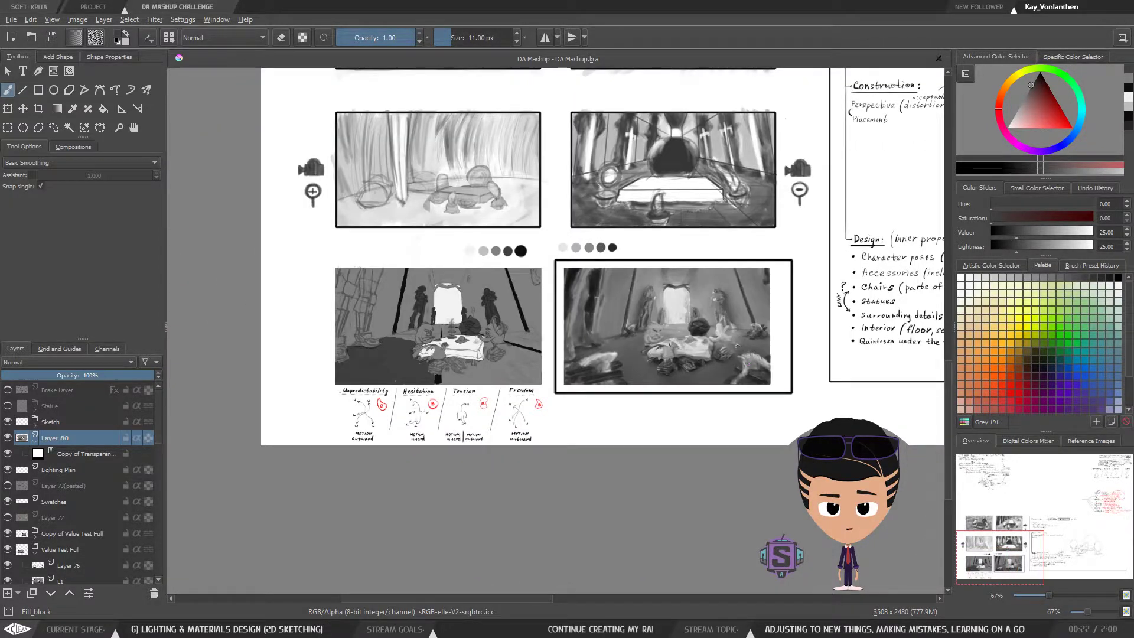
{"action": "scroll", "coordinate": [447, 344], "scroll_direction": "up", "scroll_amount": 2}
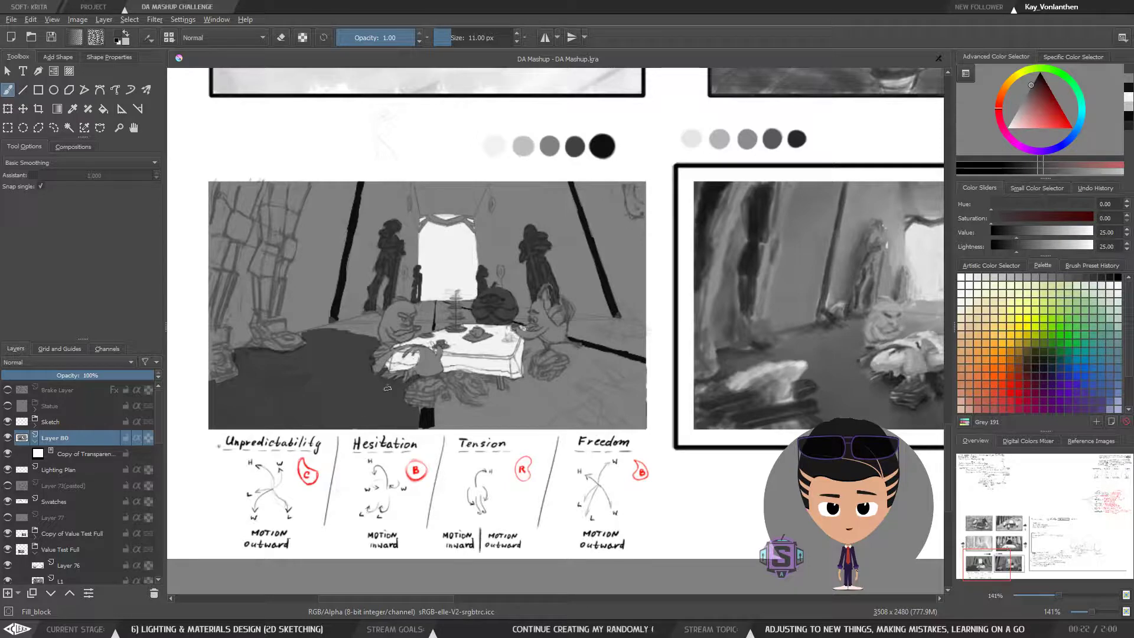
{"action": "key", "text": "bracketleft"}
{"action": "key", "text": "bracketleft"}
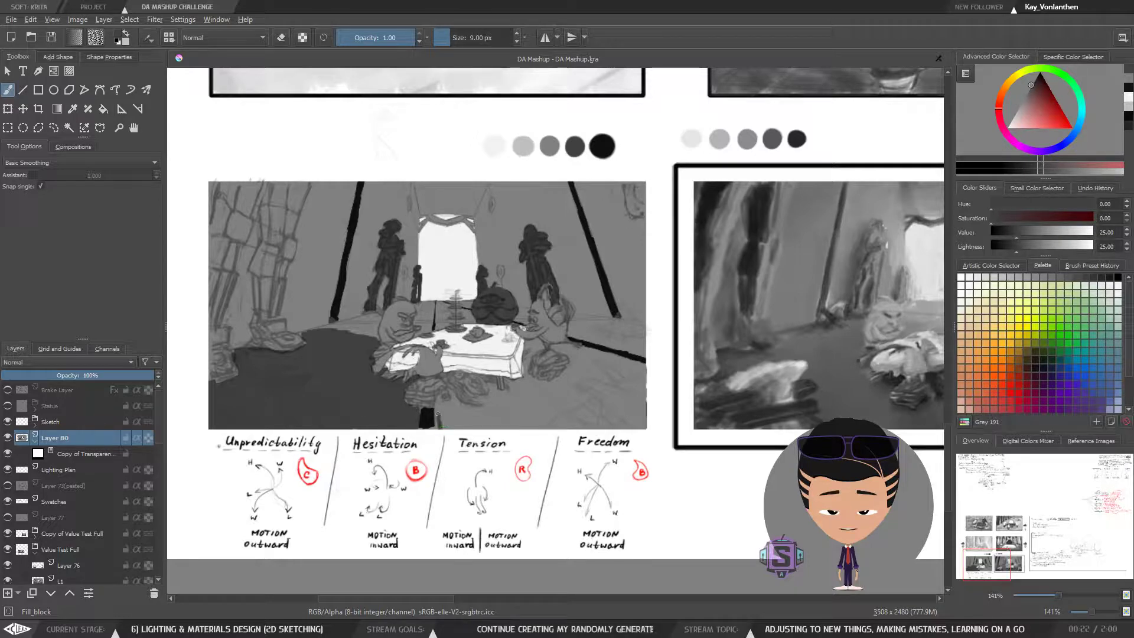
{"action": "mouse_move", "coordinate": [439, 426]}
{"action": "left_mouse_down"}
{"action": "mouse_move", "coordinate": [450, 395]}
{"action": "mouse_move", "coordinate": [465, 408]}
{"action": "mouse_move", "coordinate": [440, 421]}
{"action": "mouse_move", "coordinate": [457, 409]}
{"action": "mouse_move", "coordinate": [448, 419]}
{"action": "mouse_move", "coordinate": [465, 425]}
{"action": "mouse_move", "coordinate": [472, 415]}
{"action": "mouse_move", "coordinate": [458, 406]}
{"action": "mouse_move", "coordinate": [487, 403]}
{"action": "left_mouse_up"}
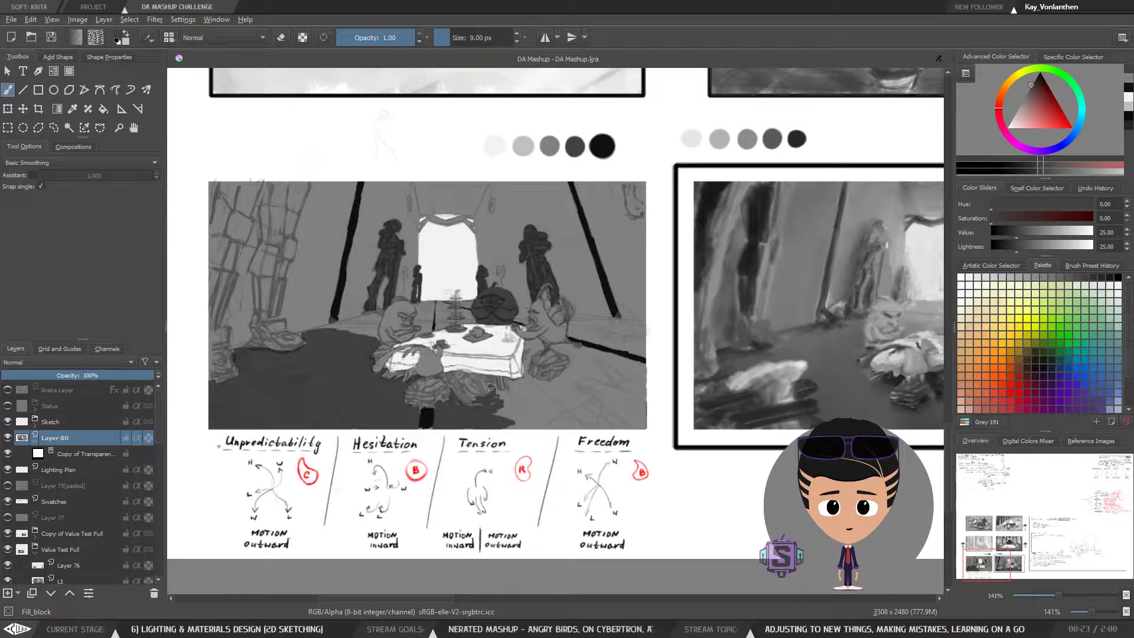
Fill the rear floor area above the right diagonal black line, behind the right character, with dark grey using the 9 px brush
{"action": "key", "text": "minus"}
{"action": "key", "text": "minus"}
{"action": "left_click_drag", "start_coordinate": [560, 395], "coordinate": [506, 398]}
{"action": "key", "text": "plus"}
{"action": "key", "text": "plus"}
{"action": "mouse_move", "coordinate": [579, 388]}
{"action": "left_mouse_down"}
{"action": "mouse_move", "coordinate": [452, 395]}
{"action": "mouse_move", "coordinate": [562, 386]}
{"action": "left_mouse_up"}
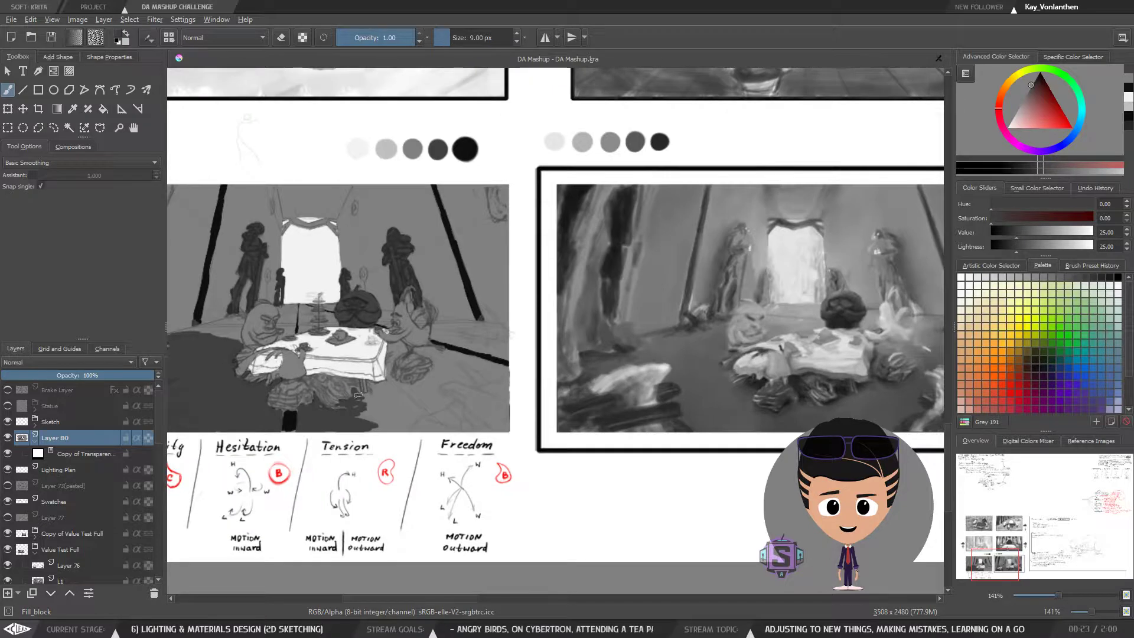
{"action": "left_click_drag", "start_coordinate": [284, 375], "coordinate": [383, 385]}
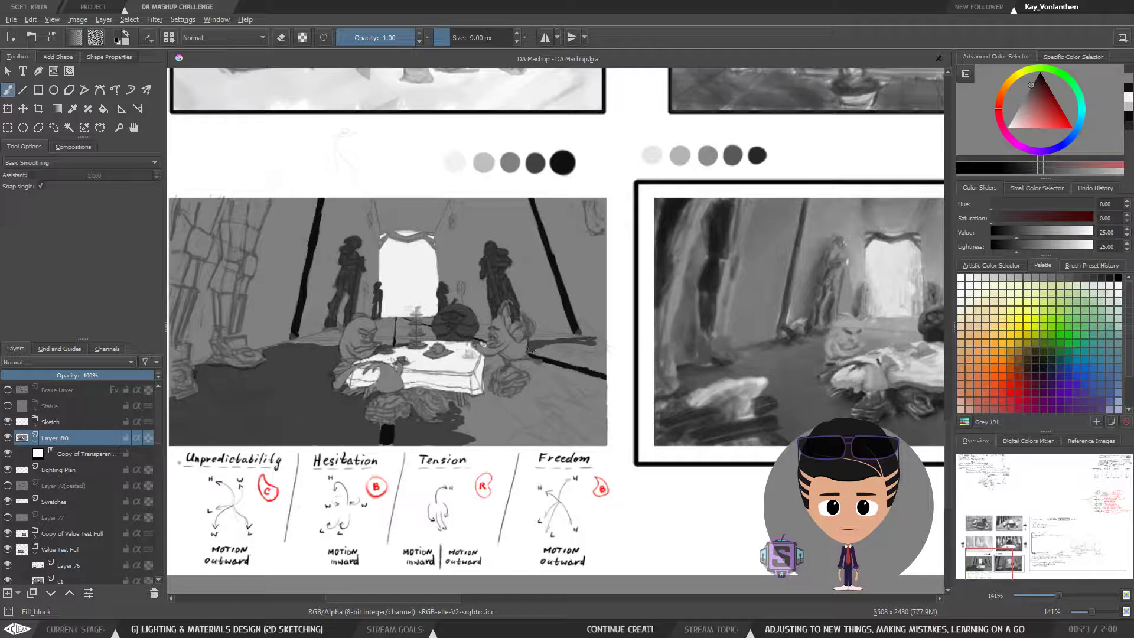
{"action": "mouse_move", "coordinate": [533, 351]}
{"action": "left_mouse_down"}
{"action": "mouse_move", "coordinate": [601, 370]}
{"action": "mouse_move", "coordinate": [547, 346]}
{"action": "mouse_move", "coordinate": [609, 353]}
{"action": "left_mouse_up"}
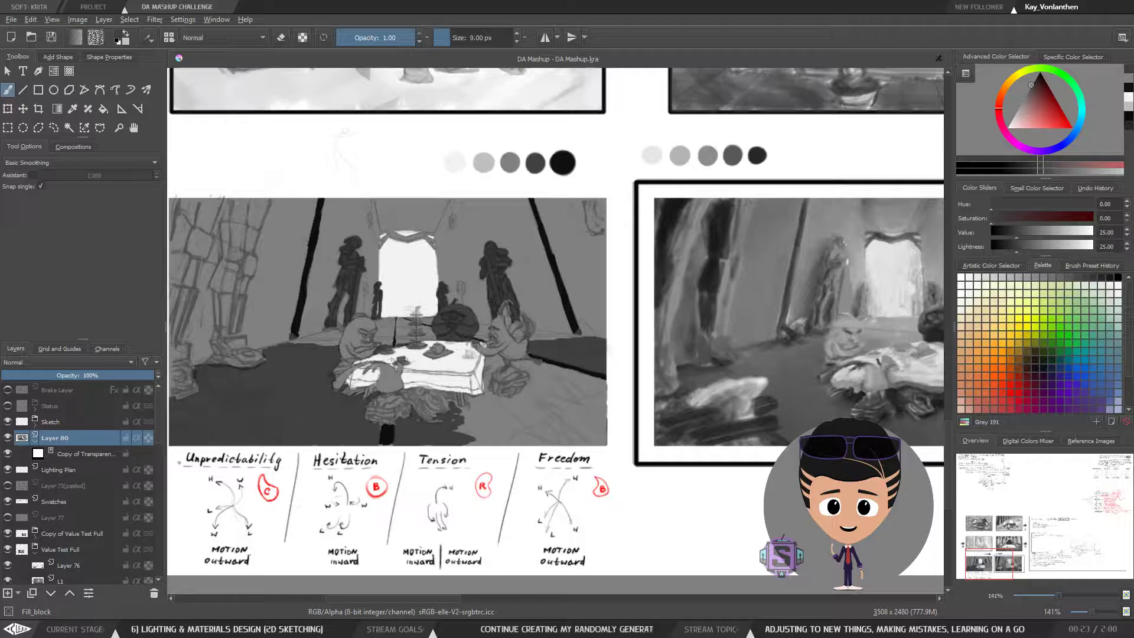
Fill the rest of the floor below the table and right diagonal line with dark grey, alternating 8 px and 13 px brushes
{"action": "key", "text": "bracketright"}
{"action": "key", "text": "bracketright"}
{"action": "key", "text": "bracketright"}
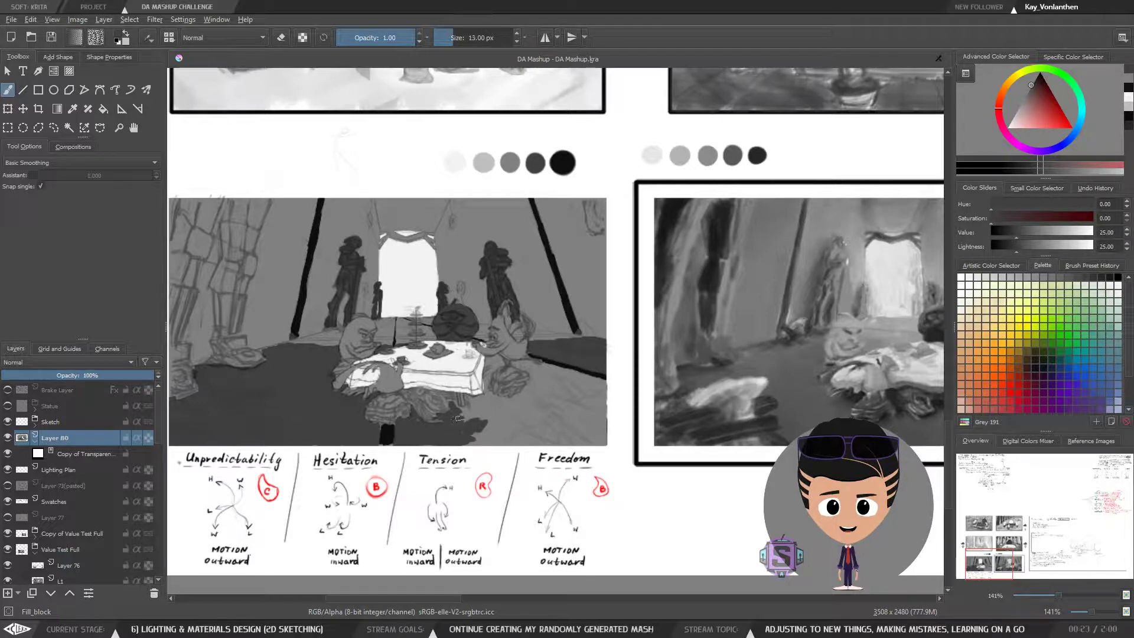
{"action": "key", "text": "bracketleft"}
{"action": "key", "text": "bracketleft"}
{"action": "key", "text": "bracketleft"}
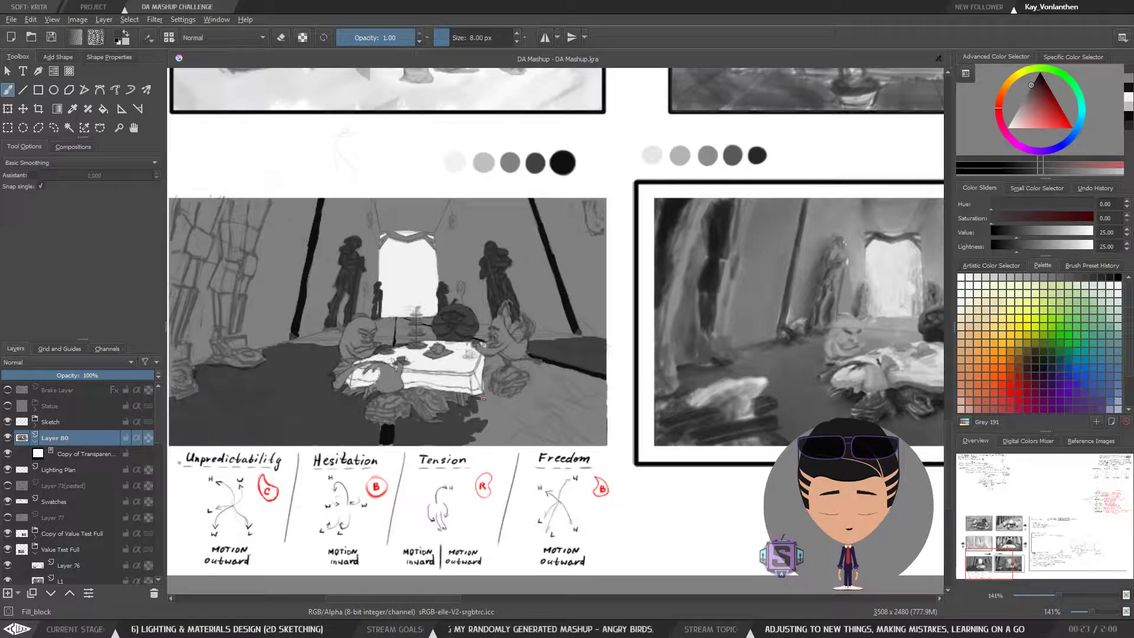
{"action": "mouse_move", "coordinate": [483, 397]}
{"action": "left_mouse_down"}
{"action": "mouse_move", "coordinate": [450, 431]}
{"action": "mouse_move", "coordinate": [458, 446]}
{"action": "mouse_move", "coordinate": [477, 434]}
{"action": "mouse_move", "coordinate": [581, 443]}
{"action": "mouse_move", "coordinate": [514, 448]}
{"action": "mouse_move", "coordinate": [546, 452]}
{"action": "mouse_move", "coordinate": [471, 441]}
{"action": "mouse_move", "coordinate": [495, 407]}
{"action": "mouse_move", "coordinate": [480, 408]}
{"action": "mouse_move", "coordinate": [517, 431]}
{"action": "mouse_move", "coordinate": [490, 399]}
{"action": "mouse_move", "coordinate": [526, 415]}
{"action": "mouse_move", "coordinate": [549, 402]}
{"action": "mouse_move", "coordinate": [534, 397]}
{"action": "mouse_move", "coordinate": [525, 436]}
{"action": "mouse_move", "coordinate": [608, 415]}
{"action": "mouse_move", "coordinate": [594, 413]}
{"action": "mouse_move", "coordinate": [585, 433]}
{"action": "mouse_move", "coordinate": [576, 416]}
{"action": "mouse_move", "coordinate": [510, 409]}
{"action": "mouse_move", "coordinate": [548, 400]}
{"action": "left_mouse_up"}
{"action": "key", "text": "bracketright"}
{"action": "key", "text": "bracketright"}
{"action": "key", "text": "bracketright"}
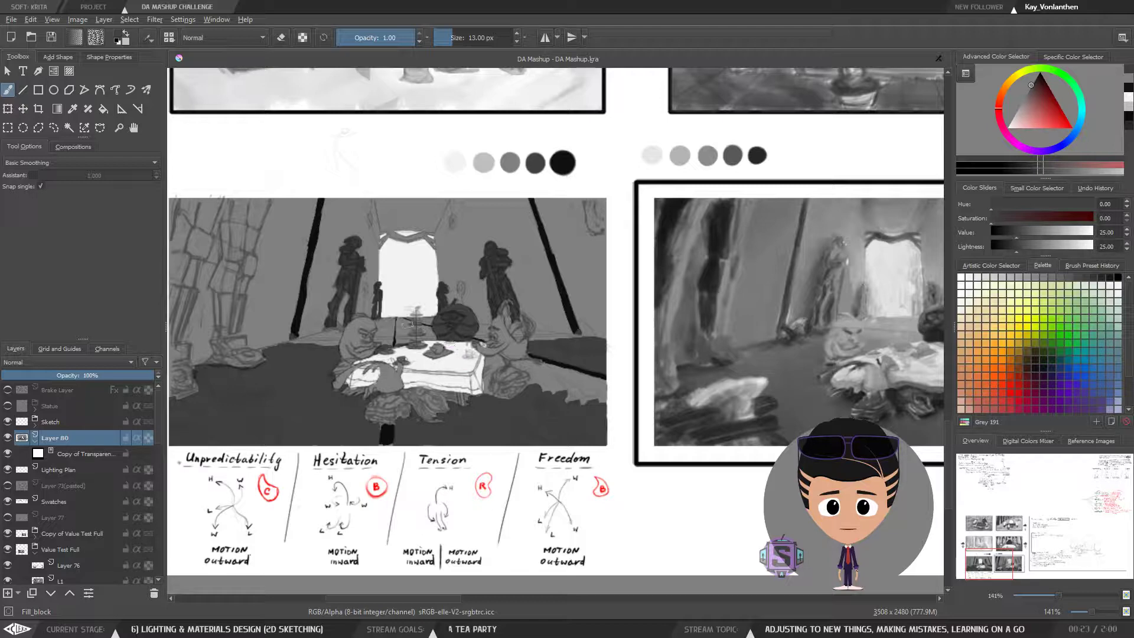
{"action": "mouse_move", "coordinate": [554, 397]}
{"action": "left_mouse_down"}
{"action": "mouse_move", "coordinate": [617, 404]}
{"action": "mouse_move", "coordinate": [534, 380]}
{"action": "left_mouse_up"}
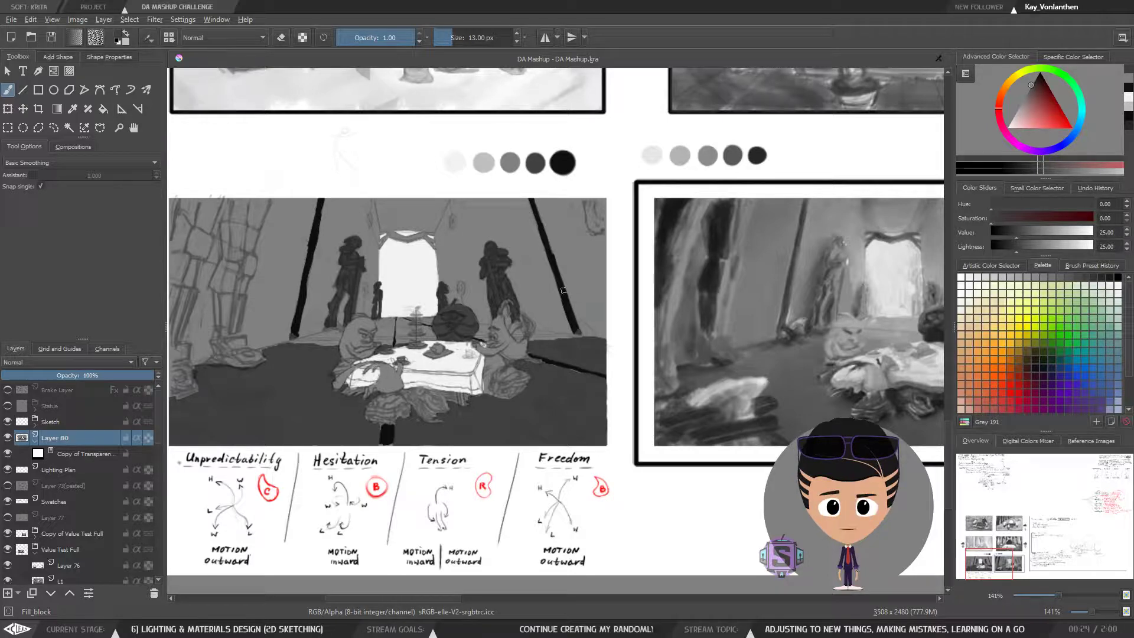
Sample the mid grey at 50 value and repaint the rear floor strip on both sides of the table with it
{"action": "left_click", "coordinate": [318, 344], "text": "ctrl"}
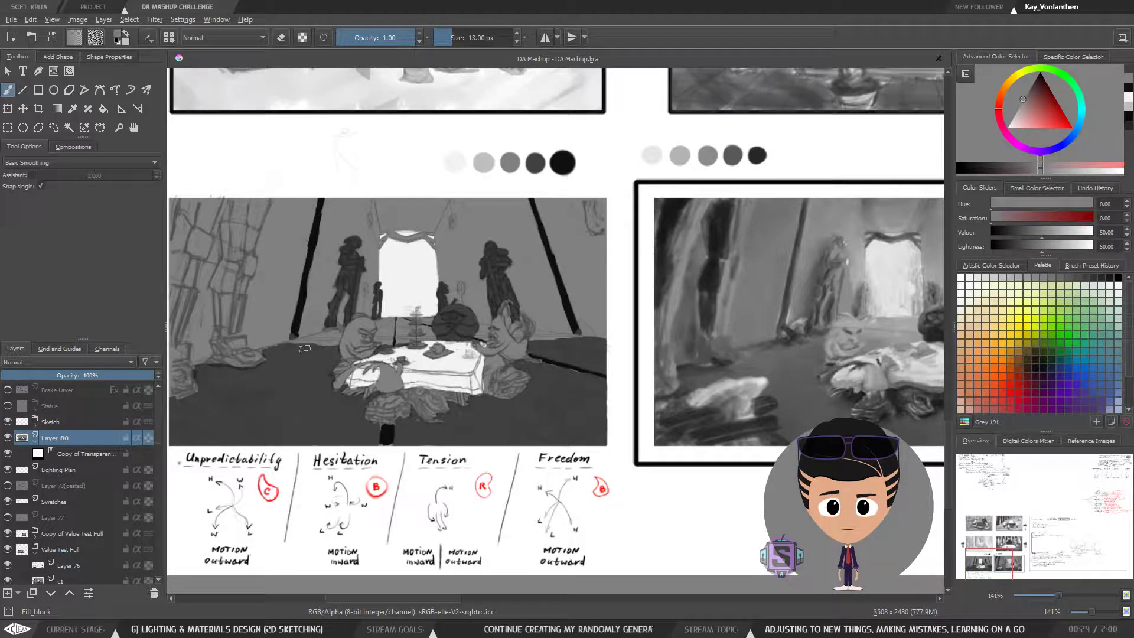
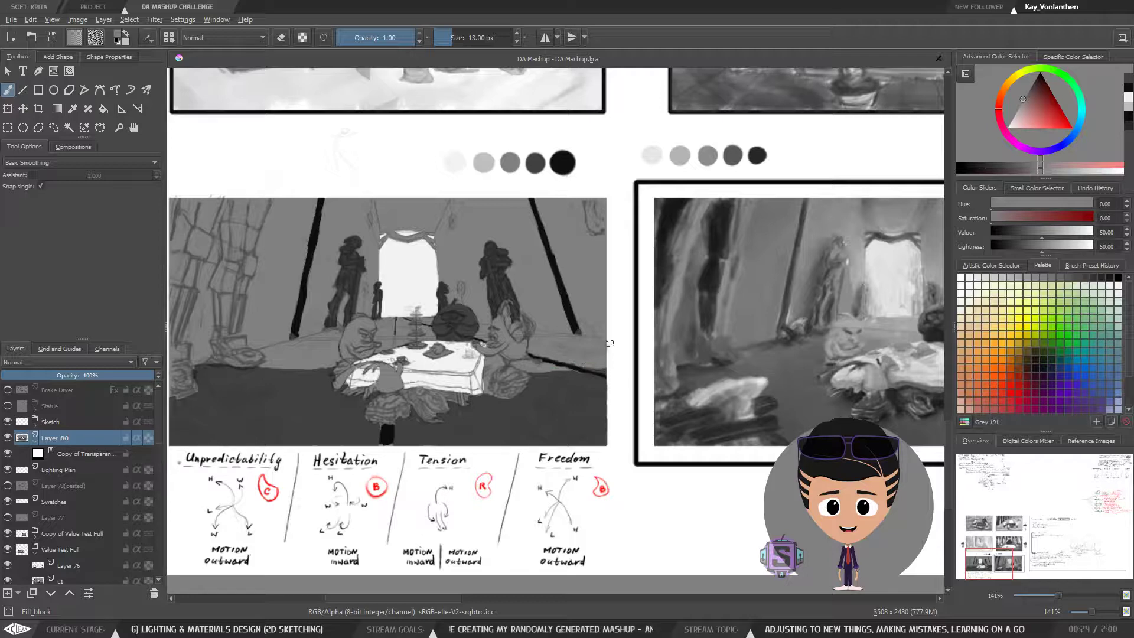
{"action": "key", "text": "ctrl+minus"}
{"action": "key", "text": "ctrl+minus"}
{"action": "key", "text": "ctrl+minus"}
{"action": "key", "text": "ctrl+minus"}
{"action": "key", "text": "ctrl+plus"}
{"action": "key", "text": "ctrl+plus"}
{"action": "key", "text": "ctrl+plus"}
{"action": "key", "text": "ctrl+plus"}
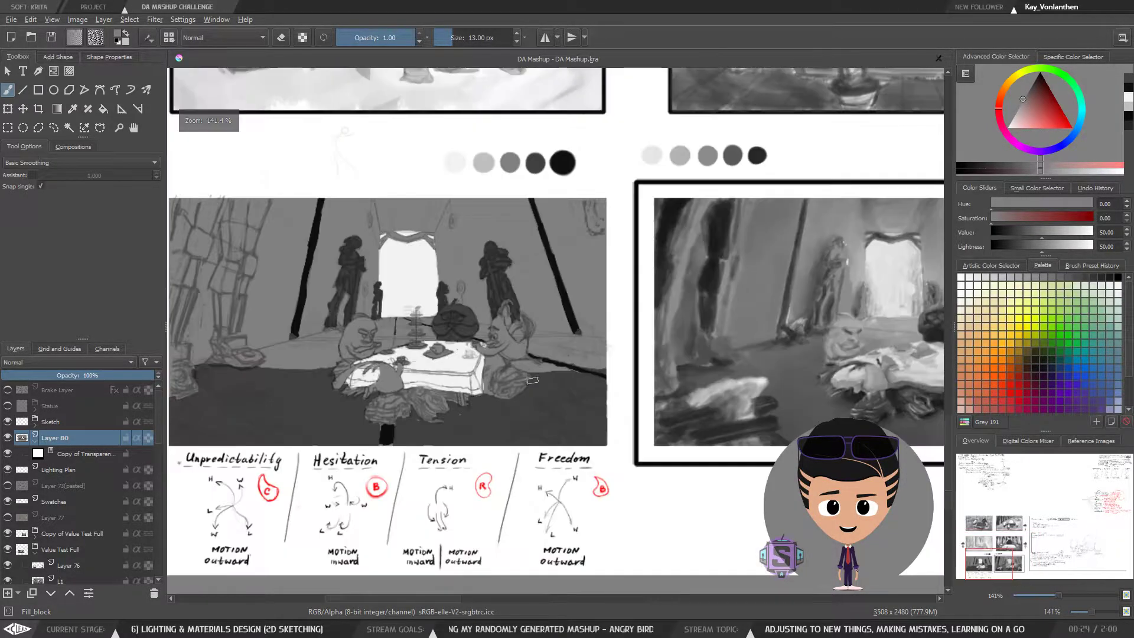
Sample the doorway's near-white and paint a thin band of light across the floor at its foot, behind the seated characters
{"action": "left_click_drag", "start_coordinate": [486, 344], "coordinate": [507, 378]}
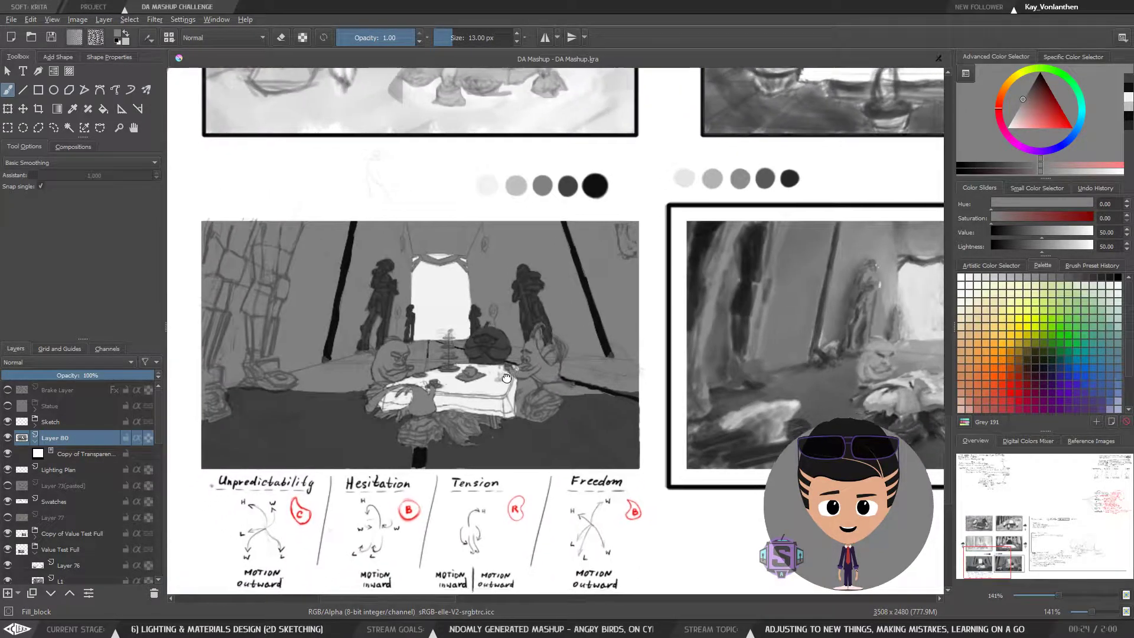
{"action": "scroll", "coordinate": [448, 355], "scroll_direction": "up", "scroll_amount": 2}
{"action": "left_click", "coordinate": [423, 243], "text": "ctrl"}
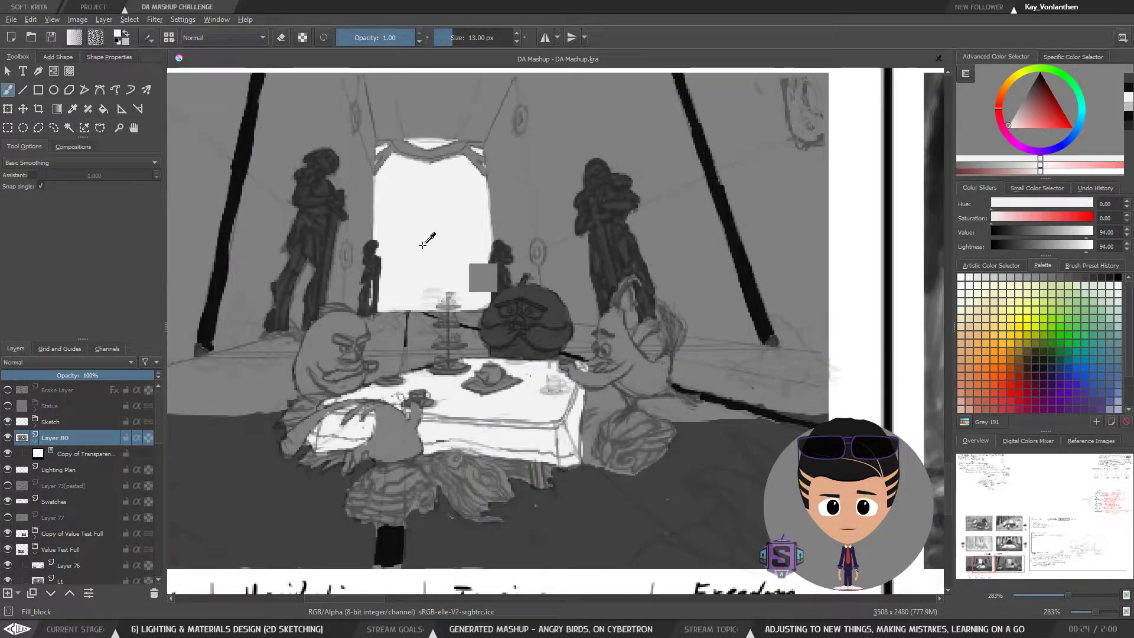
{"action": "mouse_move", "coordinate": [413, 290]}
{"action": "left_mouse_down"}
{"action": "mouse_move", "coordinate": [456, 296]}
{"action": "mouse_move", "coordinate": [418, 327]}
{"action": "mouse_move", "coordinate": [457, 324]}
{"action": "mouse_move", "coordinate": [417, 334]}
{"action": "left_mouse_up"}
{"action": "key", "text": "ctrl+z"}
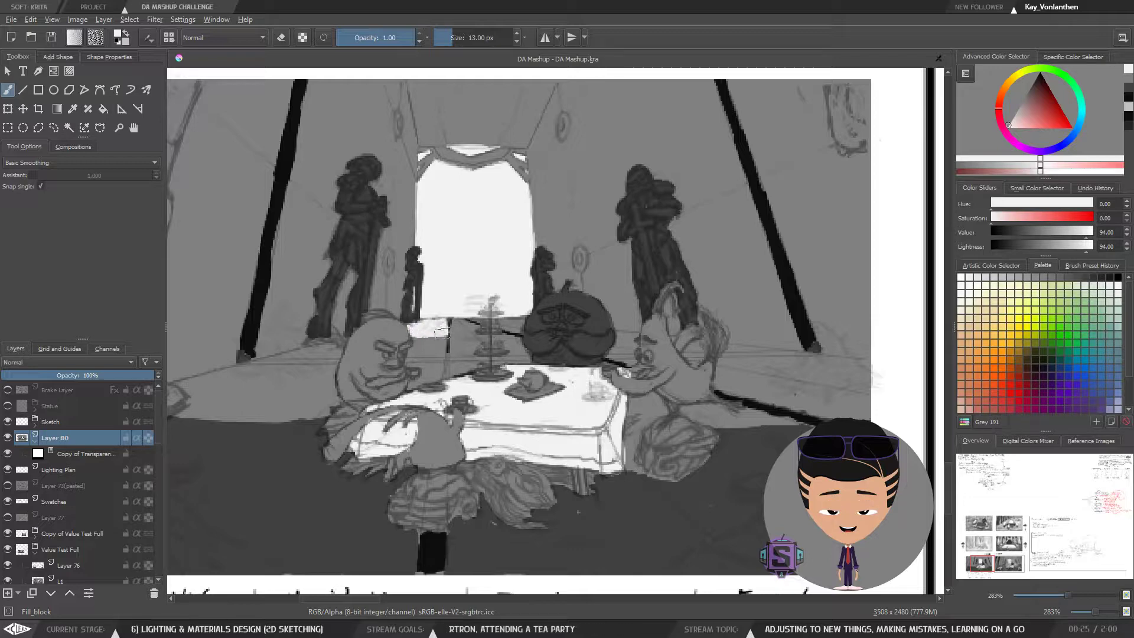
{"action": "left_click_drag", "start_coordinate": [449, 331], "coordinate": [518, 324]}
{"action": "key", "text": "ctrl+z"}
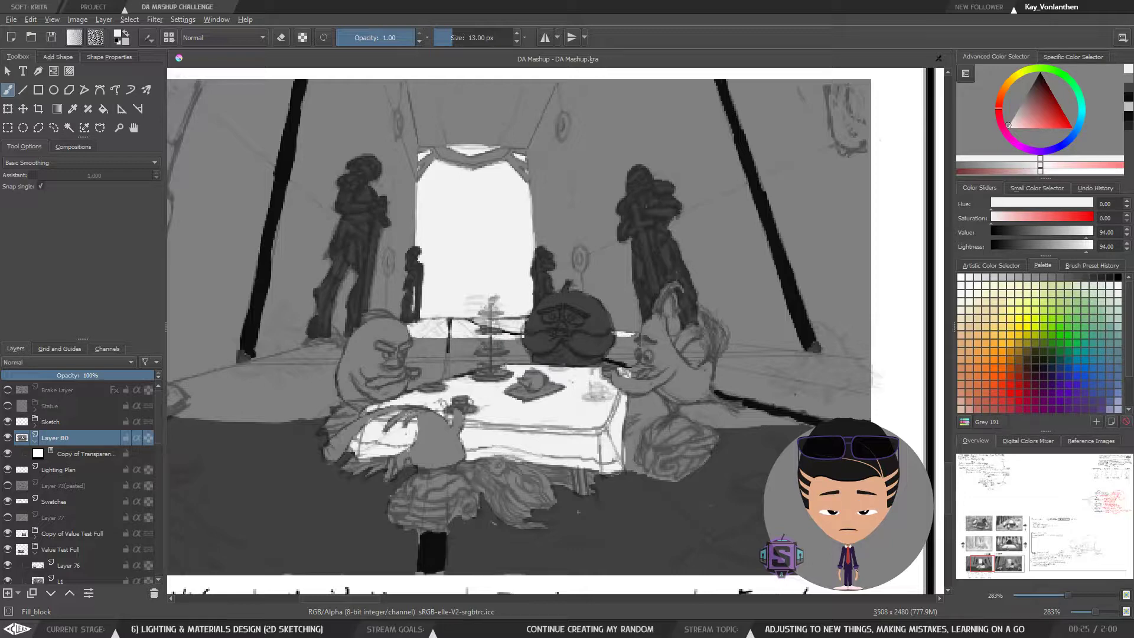
{"action": "key", "text": "minus"}
{"action": "key", "text": "minus"}
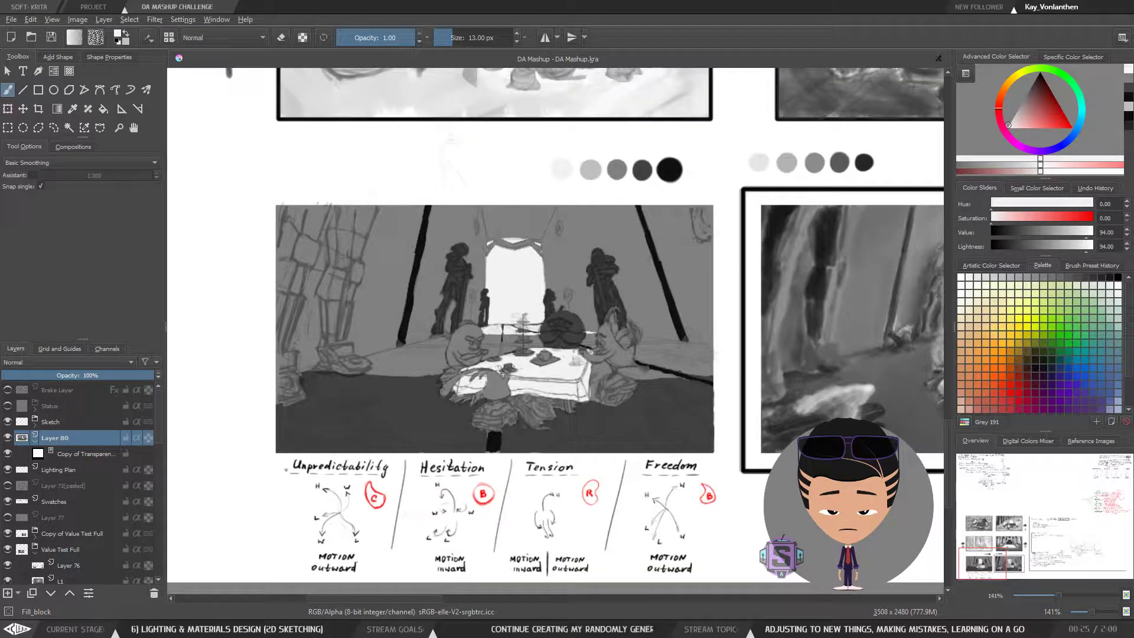
Sample the floor's dark grey and fill the gap between the large left statue's legs with a 14 px brush
{"action": "left_click", "coordinate": [466, 450], "text": "ctrl"}
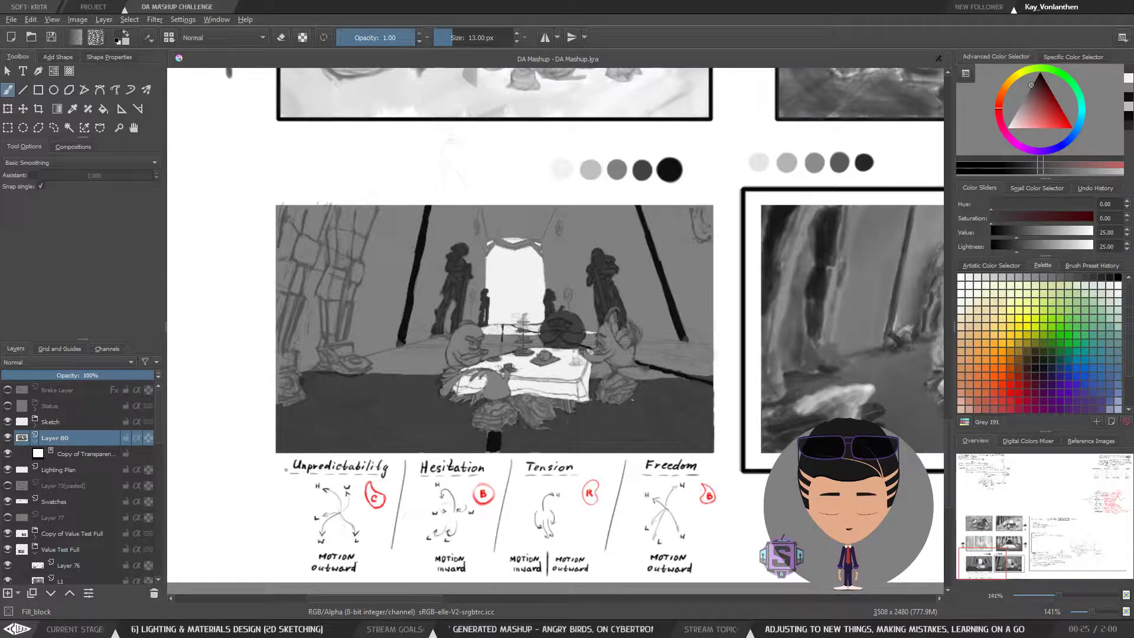
{"action": "key", "text": "minus"}
{"action": "key", "text": "minus"}
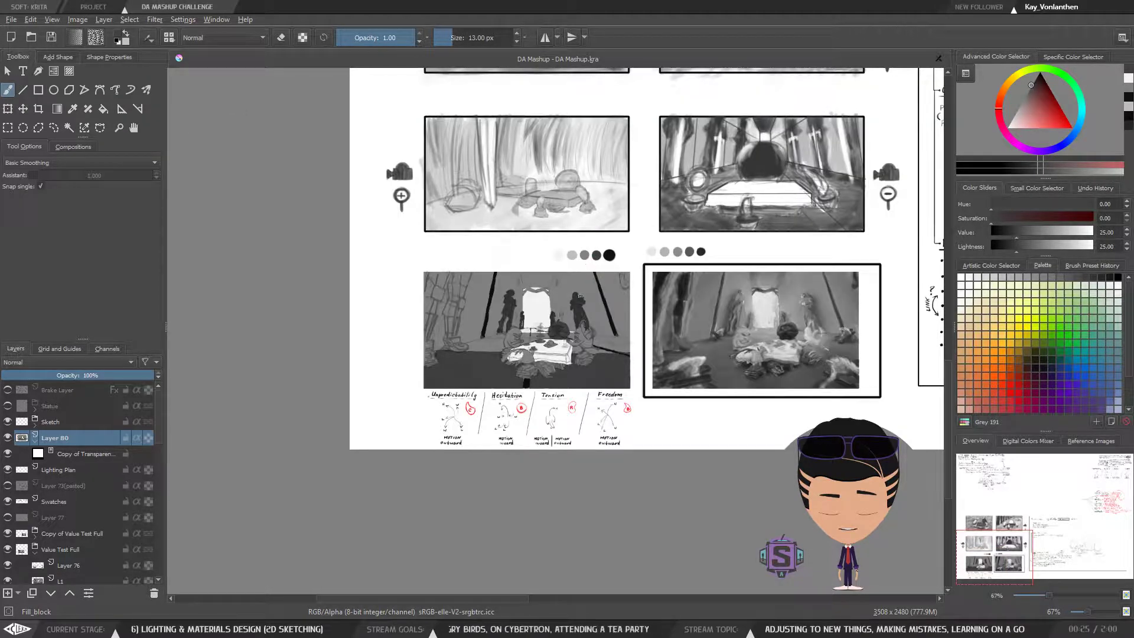
{"action": "key", "text": "m"}
{"action": "key", "text": "m"}
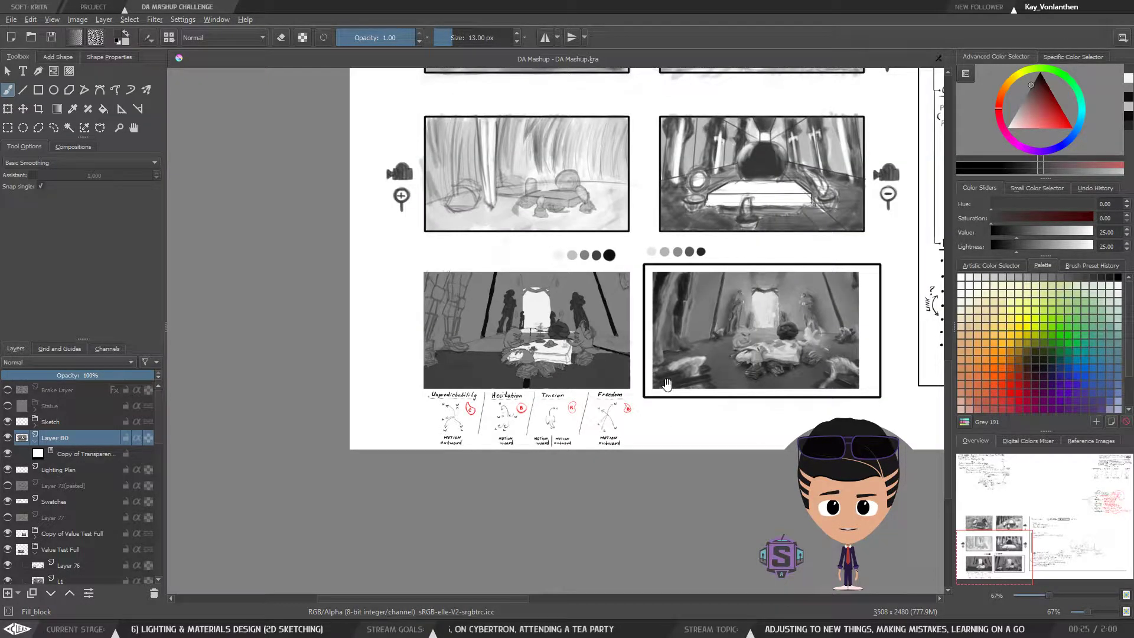
{"action": "left_click_drag", "start_coordinate": [666, 385], "coordinate": [568, 389]}
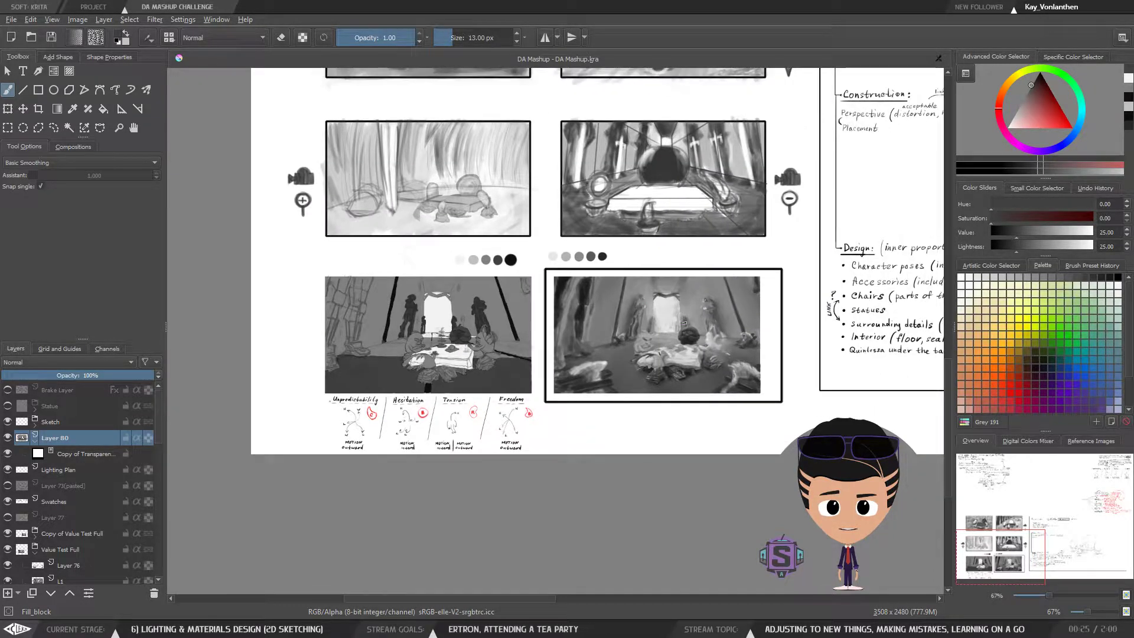
{"action": "key", "text": "plus"}
{"action": "key", "text": "plus"}
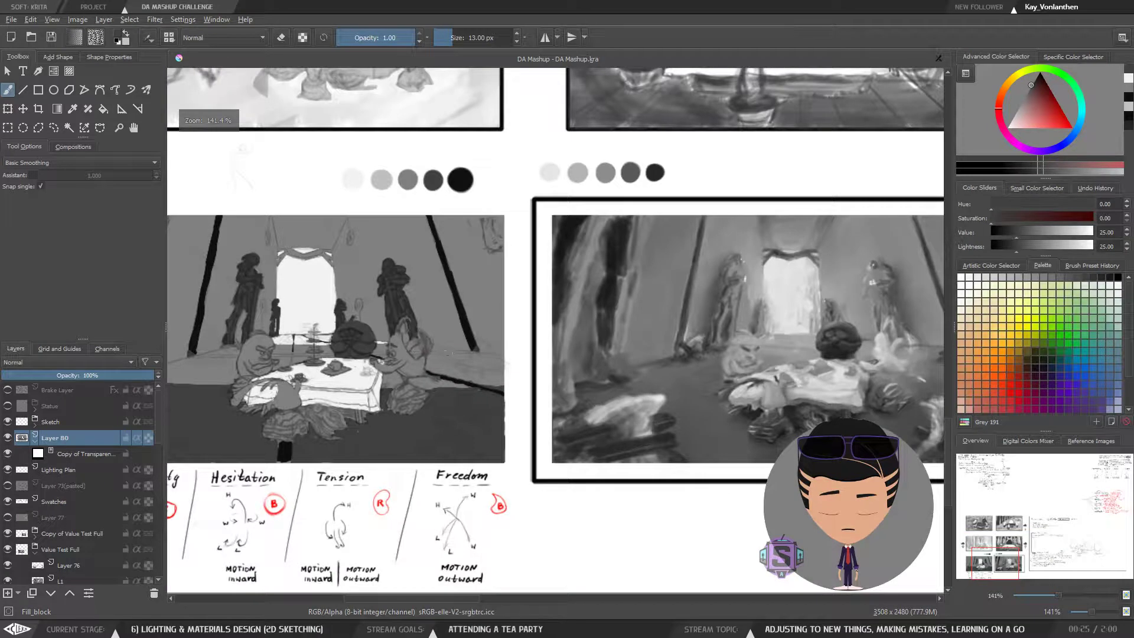
{"action": "left_click_drag", "start_coordinate": [384, 376], "coordinate": [571, 380]}
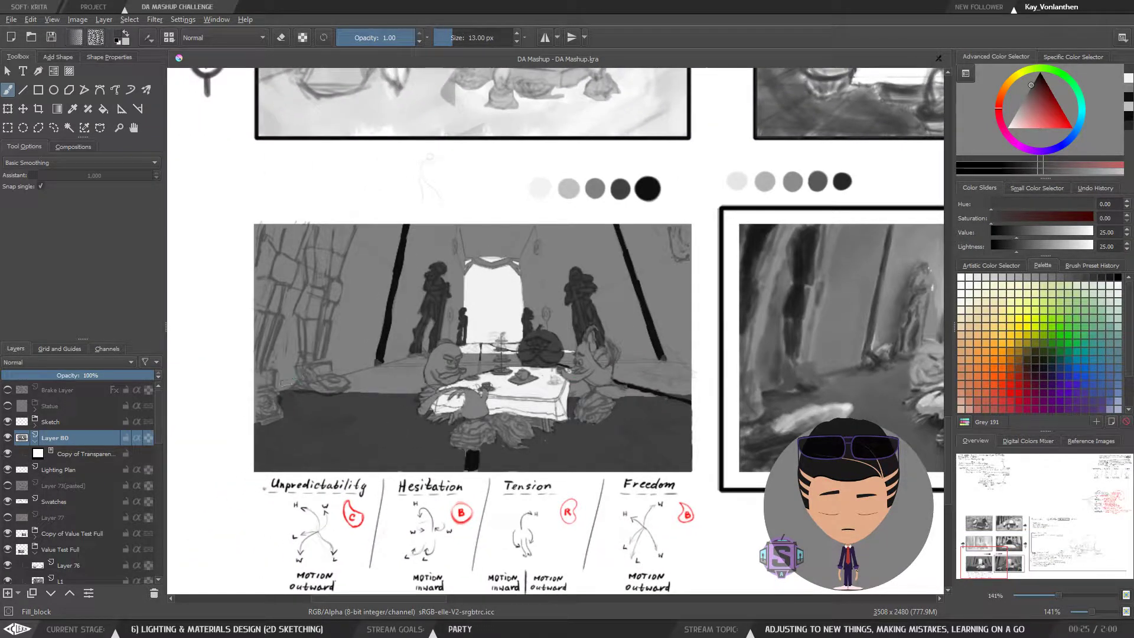
{"action": "key", "text": "bracketright"}
{"action": "mouse_move", "coordinate": [279, 378]}
{"action": "left_mouse_down"}
{"action": "mouse_move", "coordinate": [284, 337]}
{"action": "mouse_move", "coordinate": [281, 349]}
{"action": "mouse_move", "coordinate": [296, 354]}
{"action": "mouse_move", "coordinate": [283, 338]}
{"action": "mouse_move", "coordinate": [301, 255]}
{"action": "left_mouse_up"}
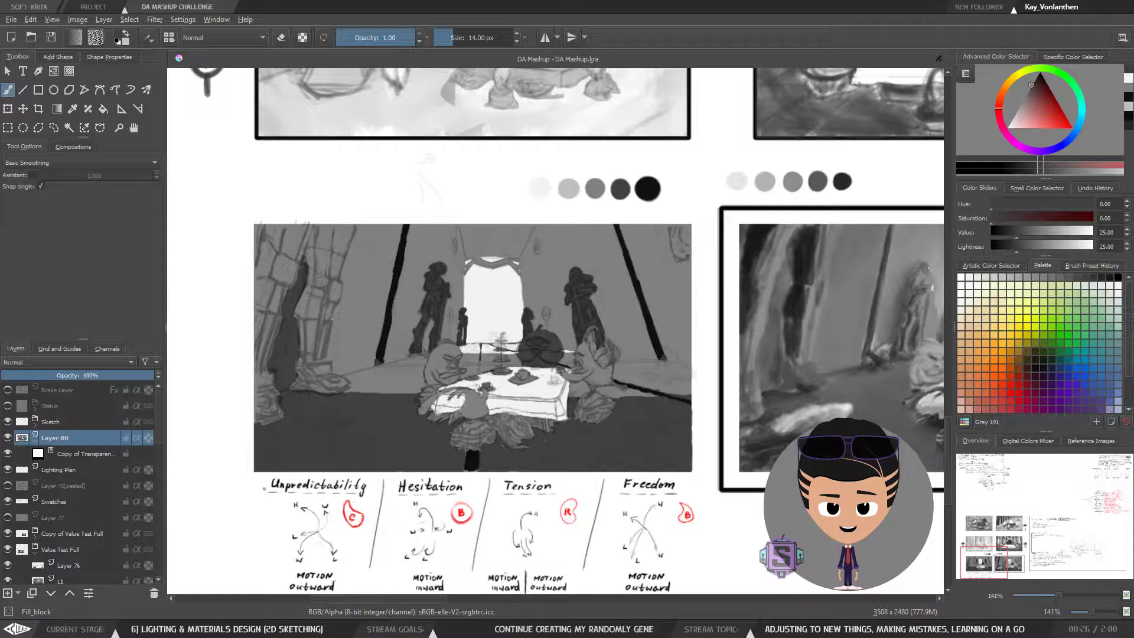
Compare the overall values of the sketch with the framed value study beside it
{"action": "left_click_drag", "start_coordinate": [600, 354], "coordinate": [539, 357]}
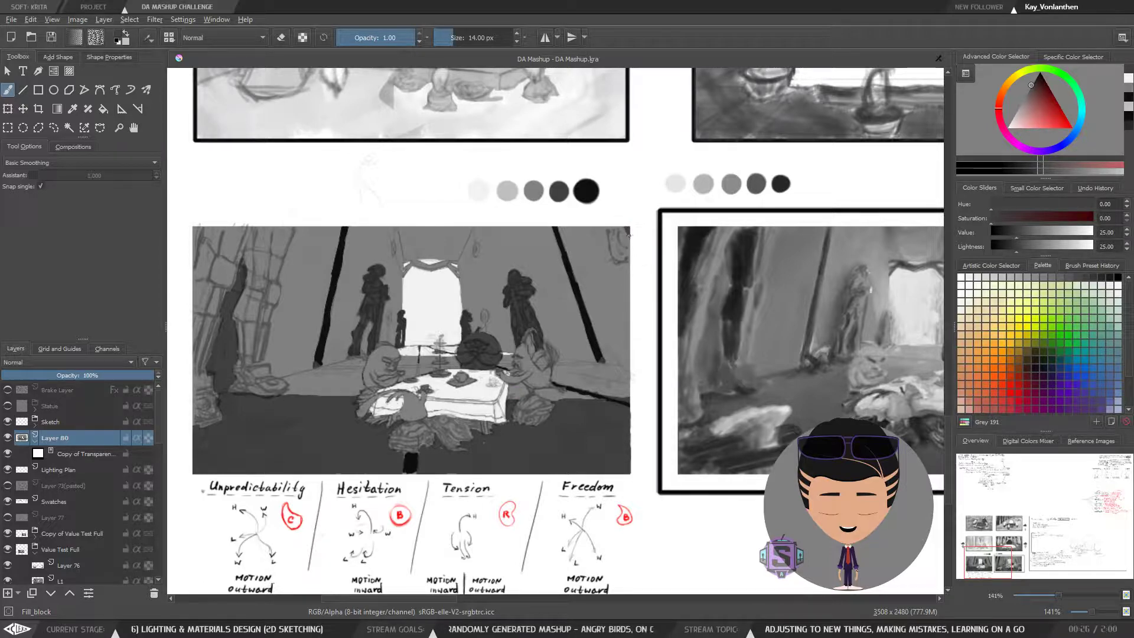
{"action": "key", "text": "minus"}
{"action": "key", "text": "minus"}
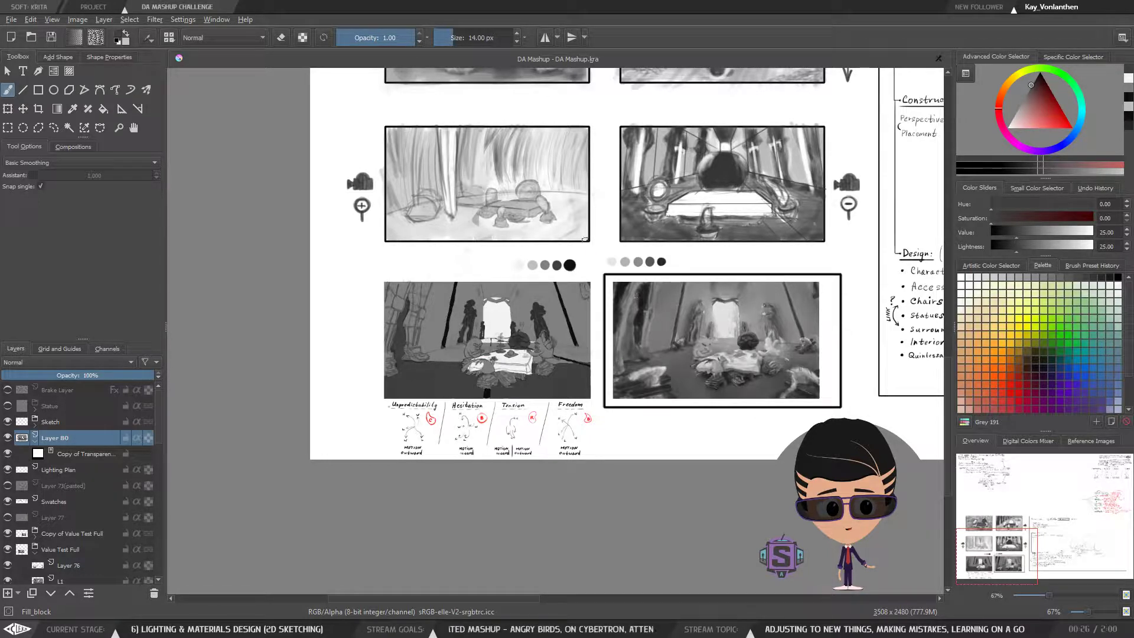
{"action": "key", "text": "plus"}
{"action": "key", "text": "plus"}
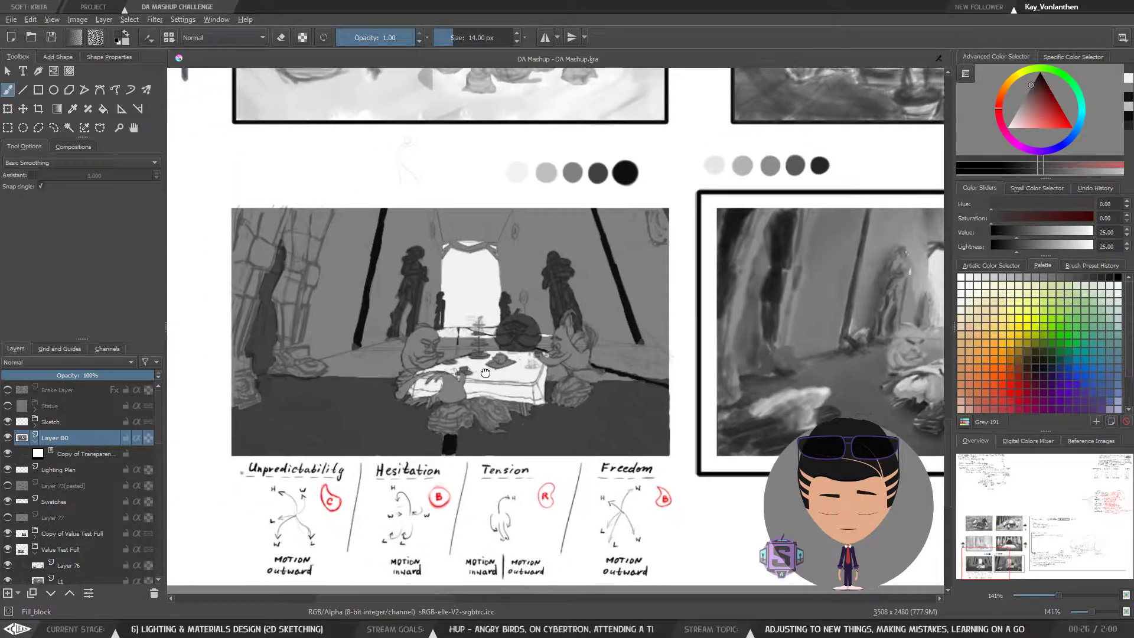
{"action": "key", "text": "plus"}
{"action": "key", "text": "plus"}
{"action": "key", "text": "minus"}
{"action": "key", "text": "minus"}
{"action": "left_click_drag", "start_coordinate": [498, 271], "coordinate": [498, 280]}
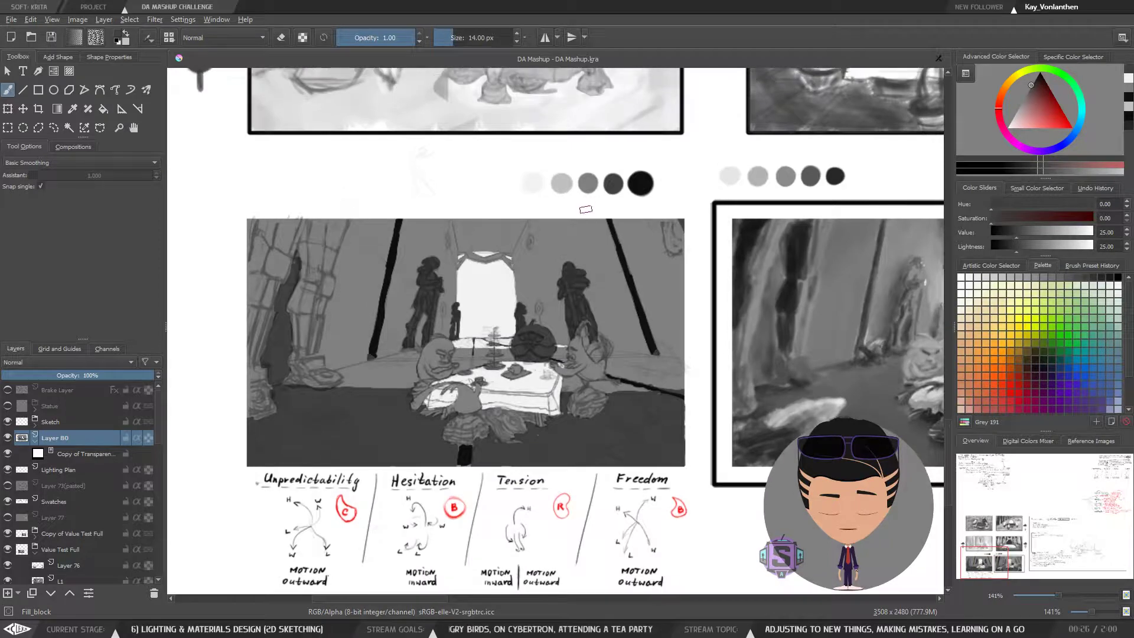
Sample the light grey swatch at 74 value and fill the right seated character's face and body with an 8 px brush
{"action": "left_click", "coordinate": [561, 182], "text": "ctrl"}
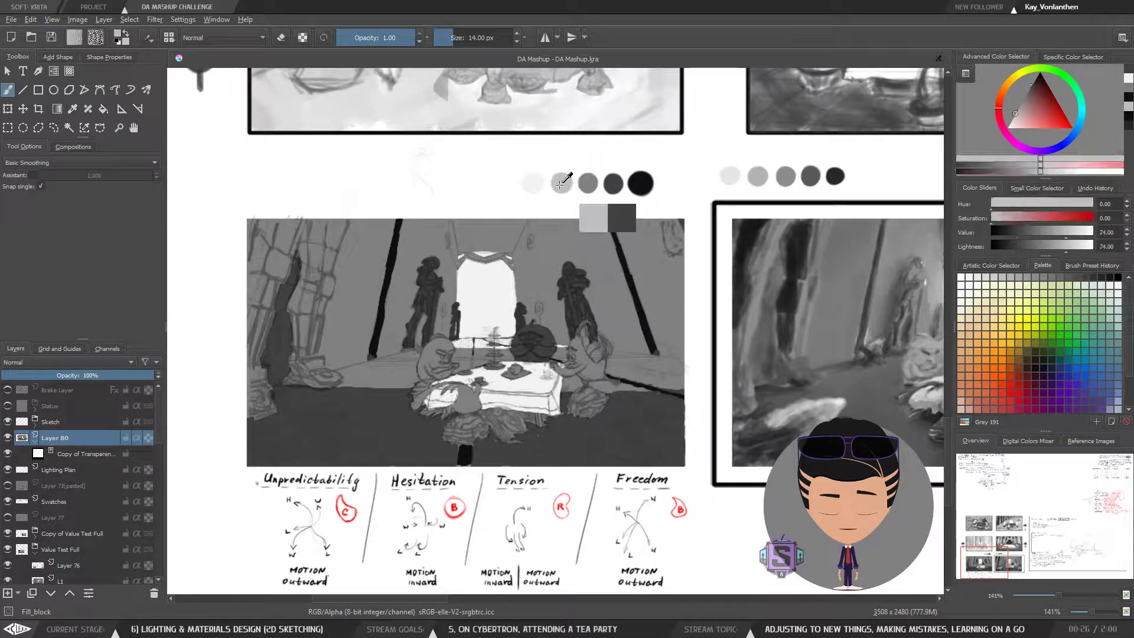
{"action": "key", "text": "plus"}
{"action": "key", "text": "plus"}
{"action": "mouse_move", "coordinate": [582, 415]}
{"action": "left_mouse_down"}
{"action": "mouse_move", "coordinate": [628, 348]}
{"action": "mouse_move", "coordinate": [597, 356]}
{"action": "left_mouse_up"}
{"action": "mouse_move", "coordinate": [614, 310]}
{"action": "left_mouse_down"}
{"action": "mouse_move", "coordinate": [622, 326]}
{"action": "mouse_move", "coordinate": [606, 318]}
{"action": "left_mouse_up"}
{"action": "key", "text": "bracketleft"}
{"action": "key", "text": "bracketleft"}
{"action": "key", "text": "bracketleft"}
{"action": "key", "text": "bracketleft"}
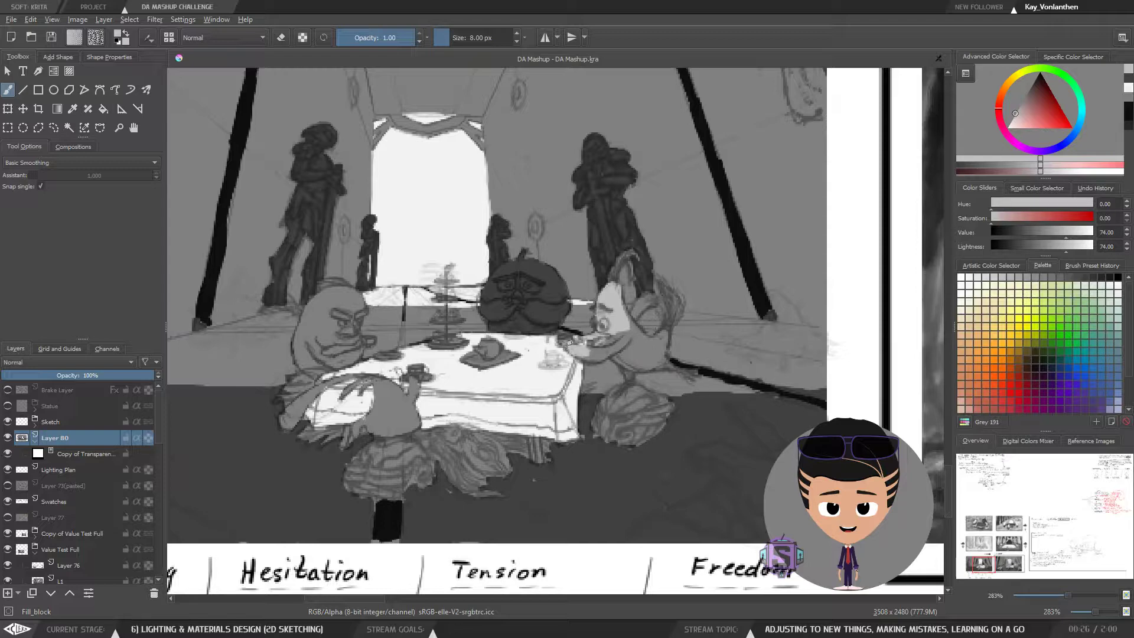
{"action": "mouse_move", "coordinate": [577, 348]}
{"action": "left_mouse_down"}
{"action": "mouse_move", "coordinate": [613, 353]}
{"action": "mouse_move", "coordinate": [635, 336]}
{"action": "mouse_move", "coordinate": [611, 343]}
{"action": "mouse_move", "coordinate": [637, 361]}
{"action": "mouse_move", "coordinate": [627, 333]}
{"action": "mouse_move", "coordinate": [648, 303]}
{"action": "mouse_move", "coordinate": [638, 308]}
{"action": "left_mouse_up"}
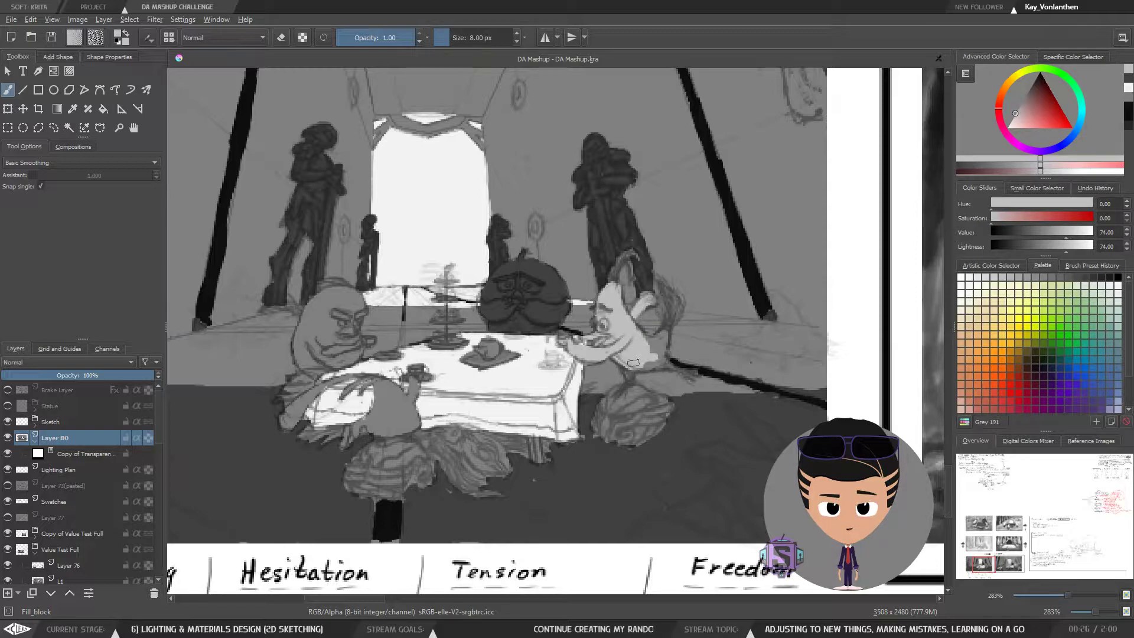
{"action": "mouse_move", "coordinate": [634, 362]}
{"action": "left_mouse_down"}
{"action": "mouse_move", "coordinate": [657, 349]}
{"action": "mouse_move", "coordinate": [643, 342]}
{"action": "mouse_move", "coordinate": [664, 332]}
{"action": "mouse_move", "coordinate": [636, 365]}
{"action": "mouse_move", "coordinate": [622, 358]}
{"action": "mouse_move", "coordinate": [672, 367]}
{"action": "left_mouse_up"}
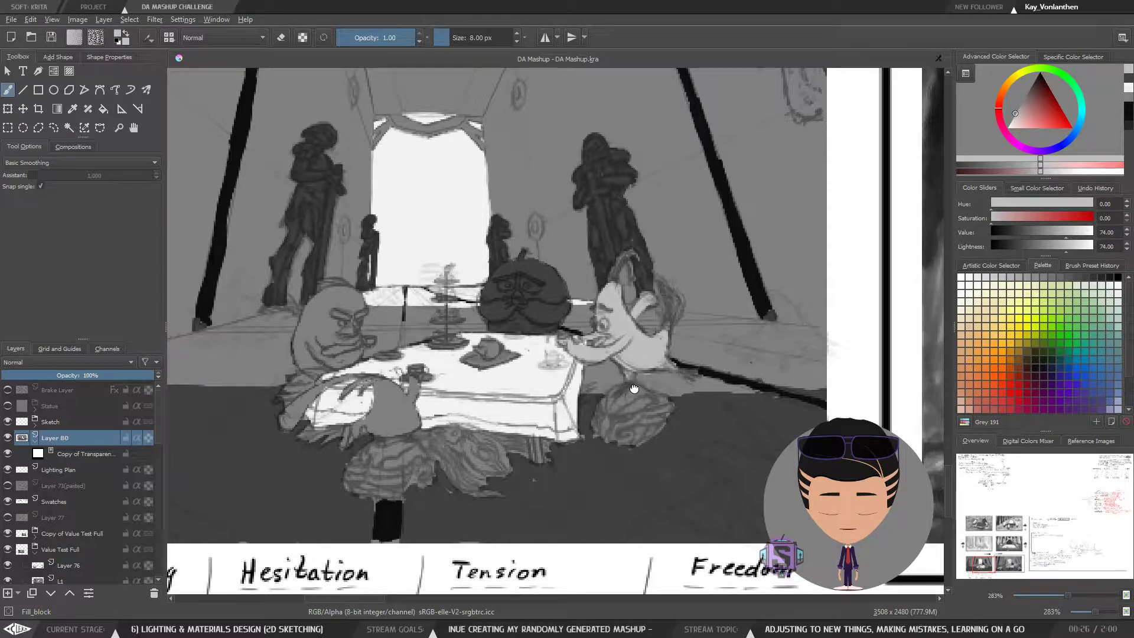
{"action": "left_click_drag", "start_coordinate": [489, 365], "coordinate": [484, 353]}
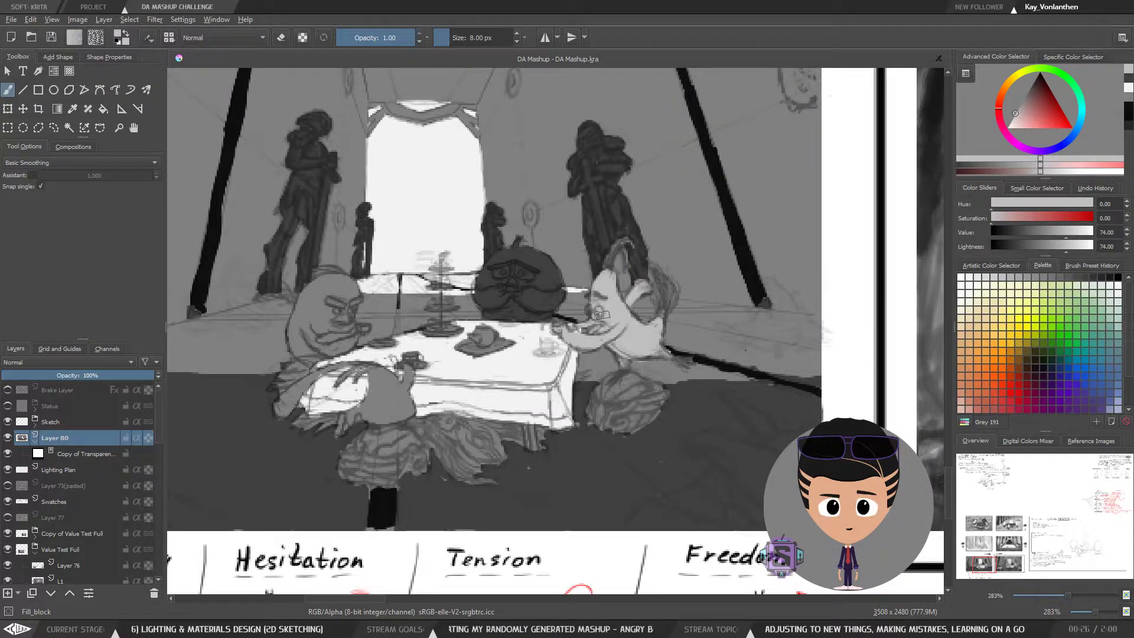
Fill the body of the front seated character at the table's near left side with the light grey at 74 value
{"action": "key", "text": "minus"}
{"action": "key", "text": "minus"}
{"action": "key", "text": "minus"}
{"action": "key", "text": "minus"}
{"action": "key", "text": "plus"}
{"action": "key", "text": "plus"}
{"action": "key", "text": "plus"}
{"action": "key", "text": "plus"}
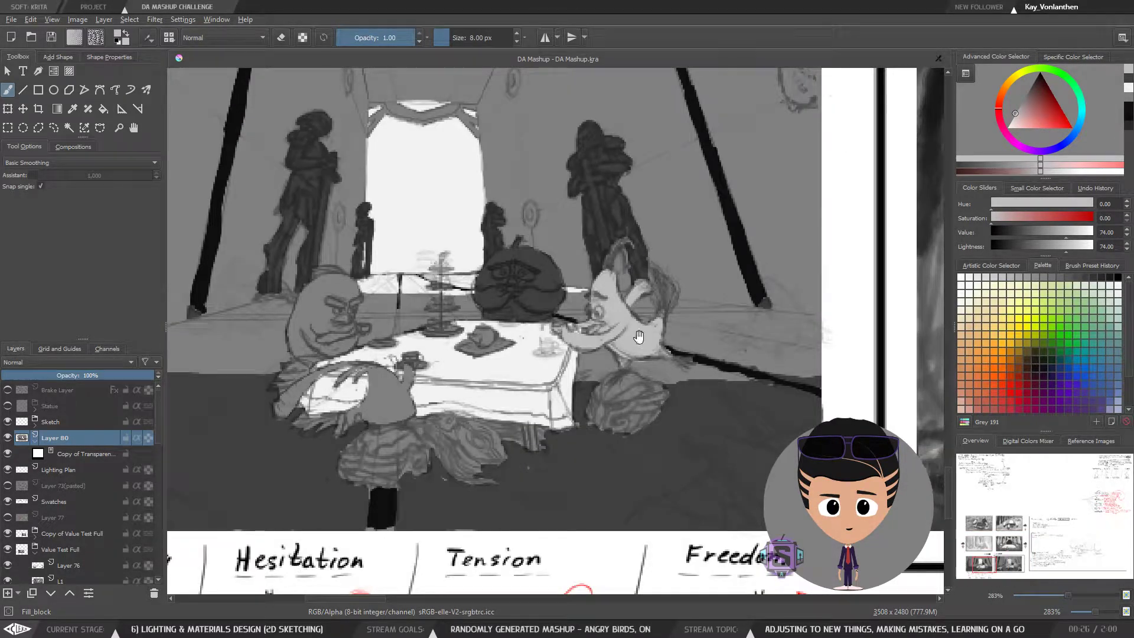
{"action": "left_click_drag", "start_coordinate": [638, 336], "coordinate": [644, 359]}
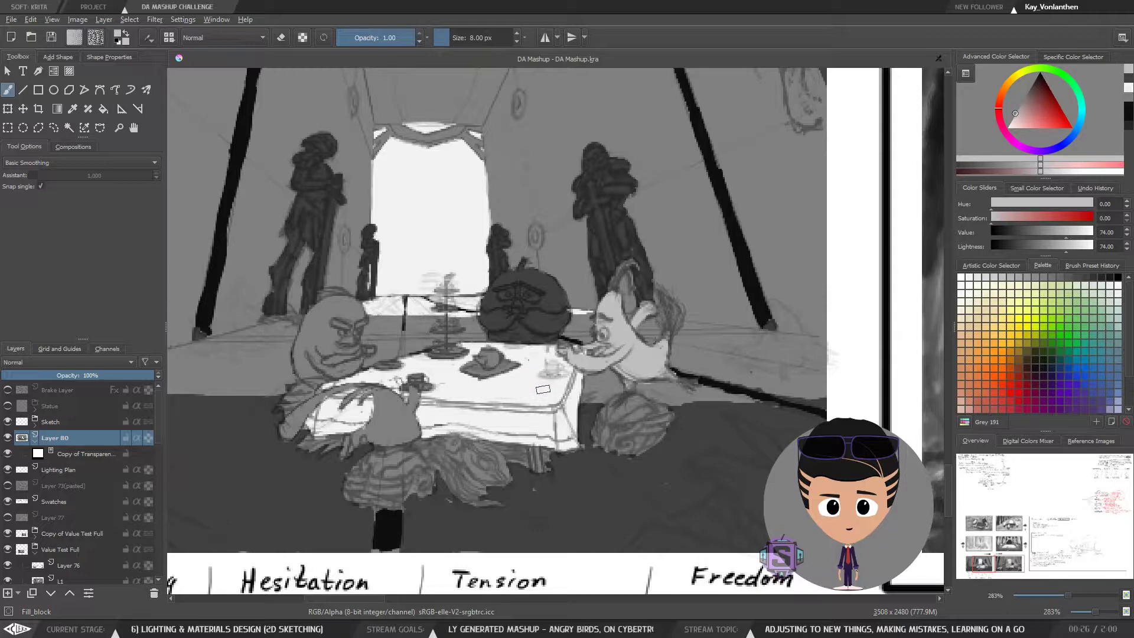
{"action": "left_click_drag", "start_coordinate": [550, 391], "coordinate": [577, 388]}
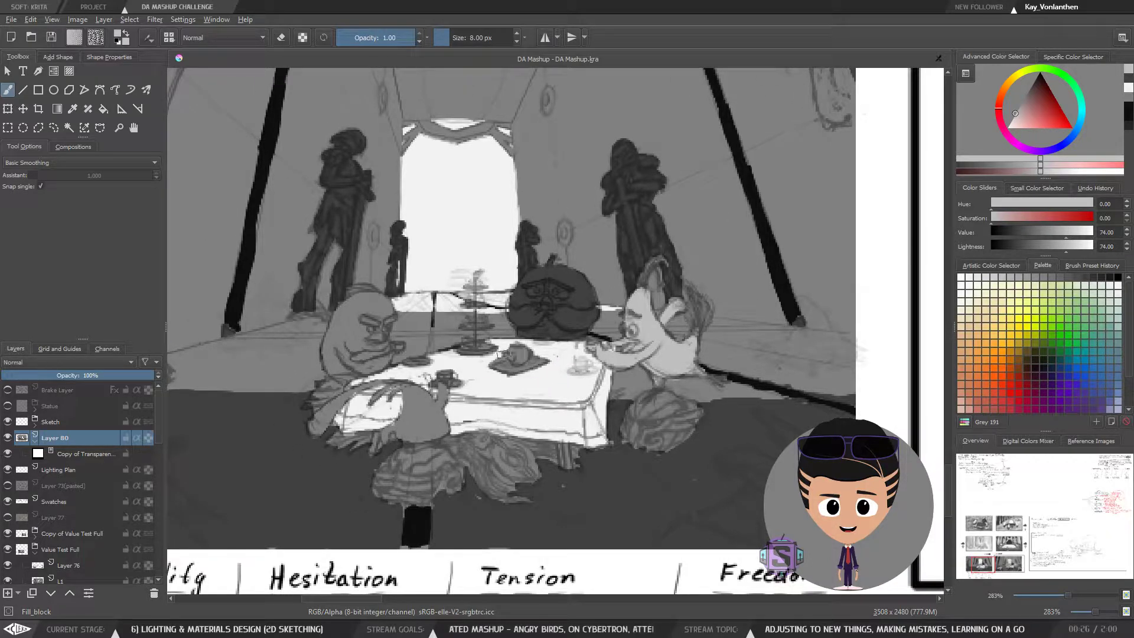
{"action": "left_click_drag", "start_coordinate": [472, 388], "coordinate": [487, 422]}
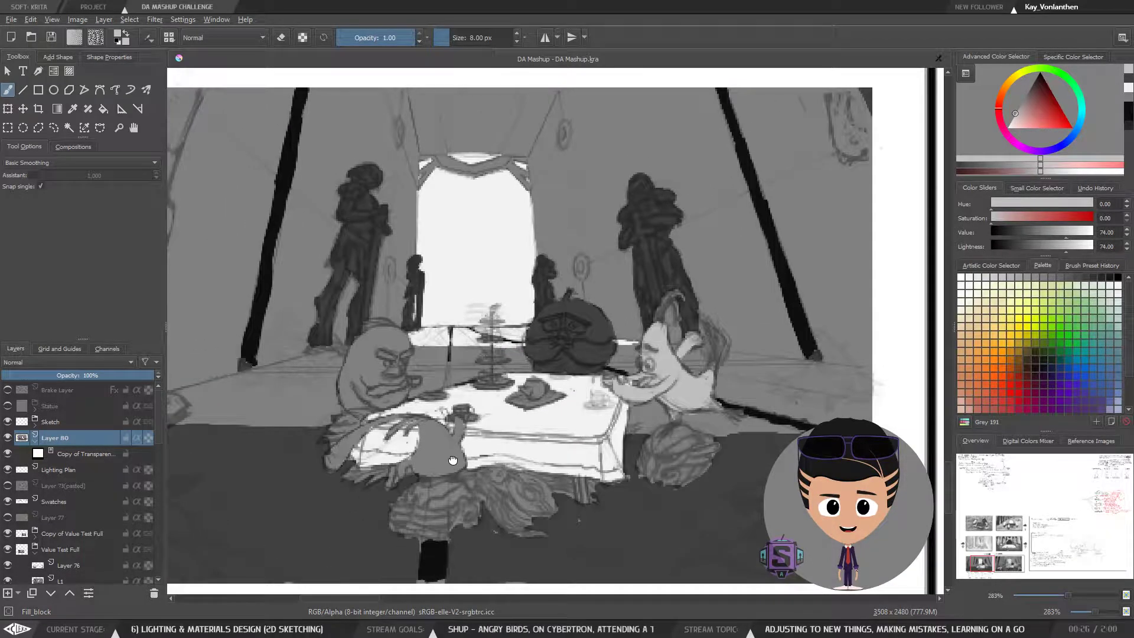
{"action": "mouse_move", "coordinate": [457, 457]}
{"action": "left_mouse_down"}
{"action": "mouse_move", "coordinate": [445, 474]}
{"action": "mouse_move", "coordinate": [463, 468]}
{"action": "mouse_move", "coordinate": [471, 435]}
{"action": "mouse_move", "coordinate": [423, 449]}
{"action": "mouse_move", "coordinate": [464, 447]}
{"action": "mouse_move", "coordinate": [444, 415]}
{"action": "mouse_move", "coordinate": [436, 420]}
{"action": "mouse_move", "coordinate": [439, 402]}
{"action": "mouse_move", "coordinate": [470, 435]}
{"action": "mouse_move", "coordinate": [471, 405]}
{"action": "mouse_move", "coordinate": [448, 410]}
{"action": "mouse_move", "coordinate": [440, 398]}
{"action": "left_mouse_up"}
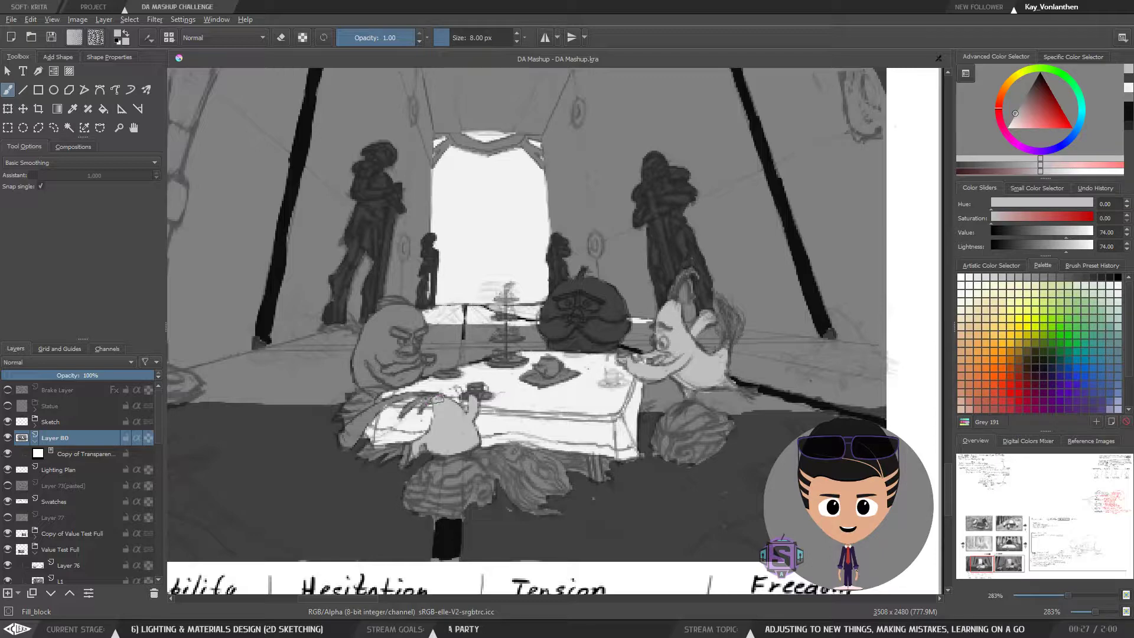
Compare the sketch's value distribution with the framed value study and the thumbnails around it
{"action": "key", "text": "ctrl+minus"}
{"action": "key", "text": "ctrl+minus"}
{"action": "key", "text": "ctrl+minus"}
{"action": "key", "text": "ctrl+minus"}
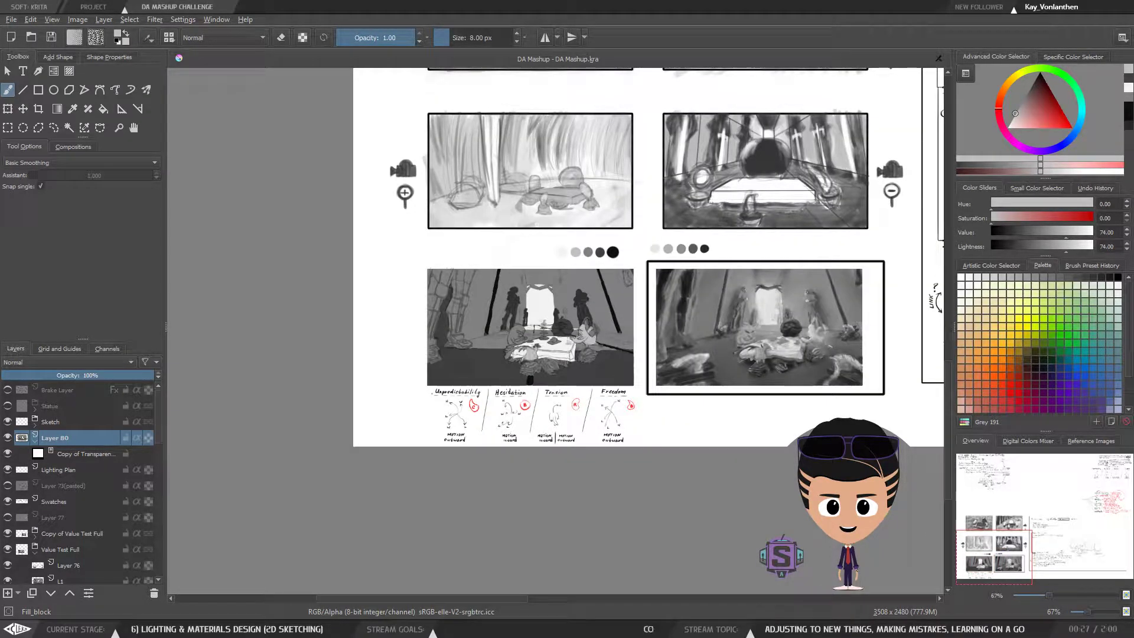
{"action": "key", "text": "ctrl+minus"}
{"action": "key", "text": "ctrl+minus"}
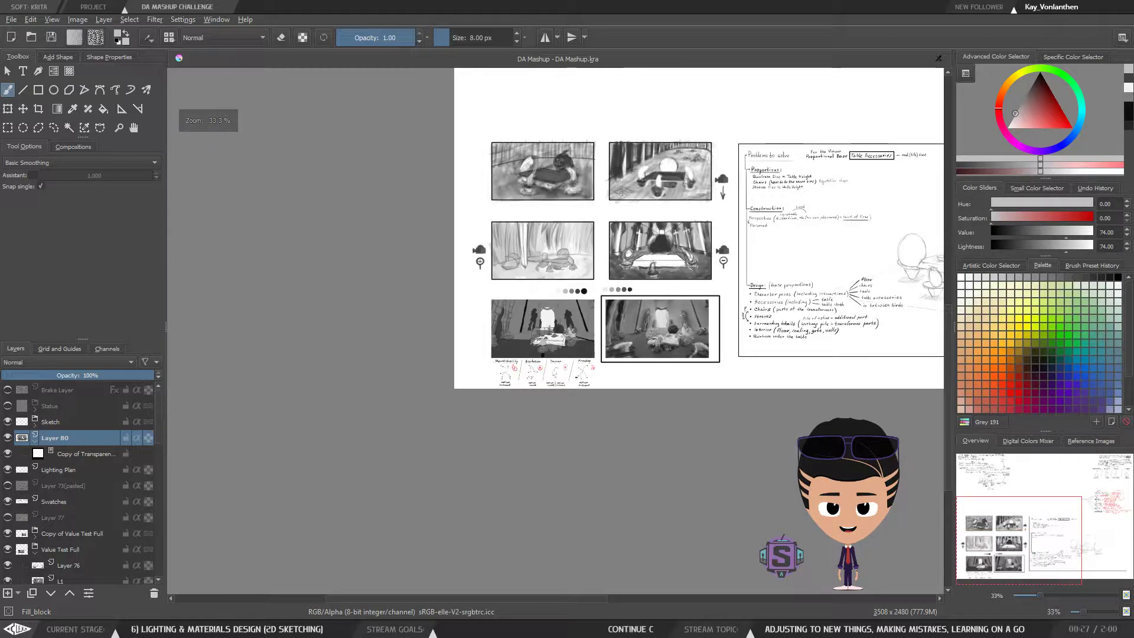
{"action": "key", "text": "ctrl+plus"}
{"action": "key", "text": "ctrl+plus"}
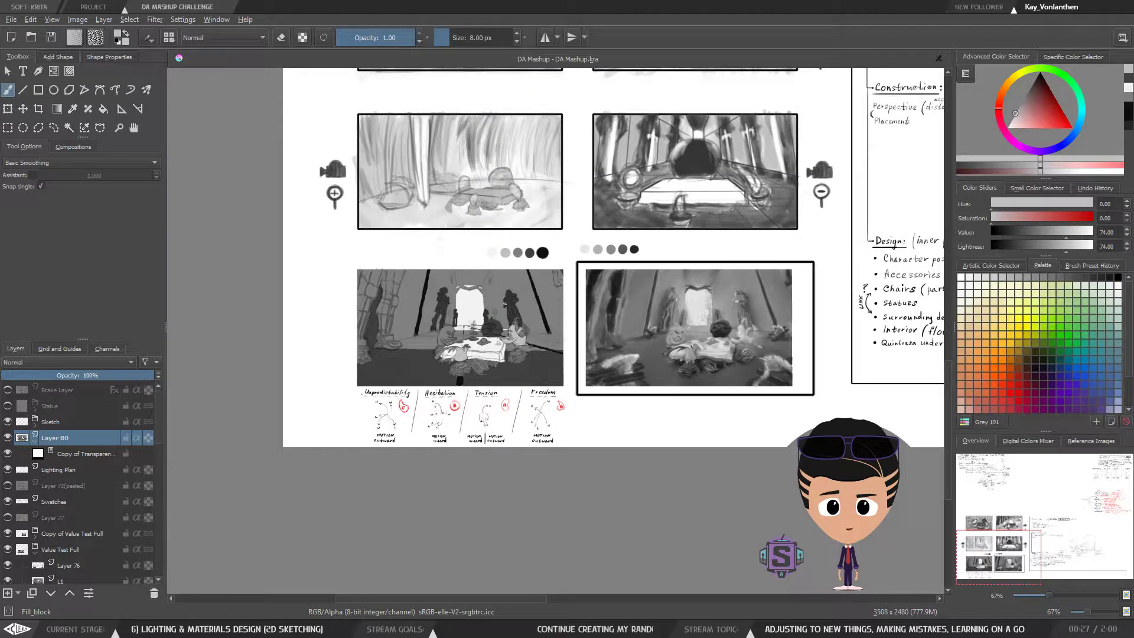
Sample the dark grey swatch at 25 value and fill the left seated character's head and body with an 11 px brush
{"action": "key", "text": "ctrl+plus"}
{"action": "key", "text": "ctrl+plus"}
{"action": "left_click_drag", "start_coordinate": [458, 409], "coordinate": [503, 445]}
{"action": "left_click_drag", "start_coordinate": [521, 444], "coordinate": [539, 443]}
{"action": "scroll", "coordinate": [470, 378], "scroll_direction": "up", "scroll_amount": 2}
{"action": "left_click_drag", "start_coordinate": [471, 378], "coordinate": [512, 394]}
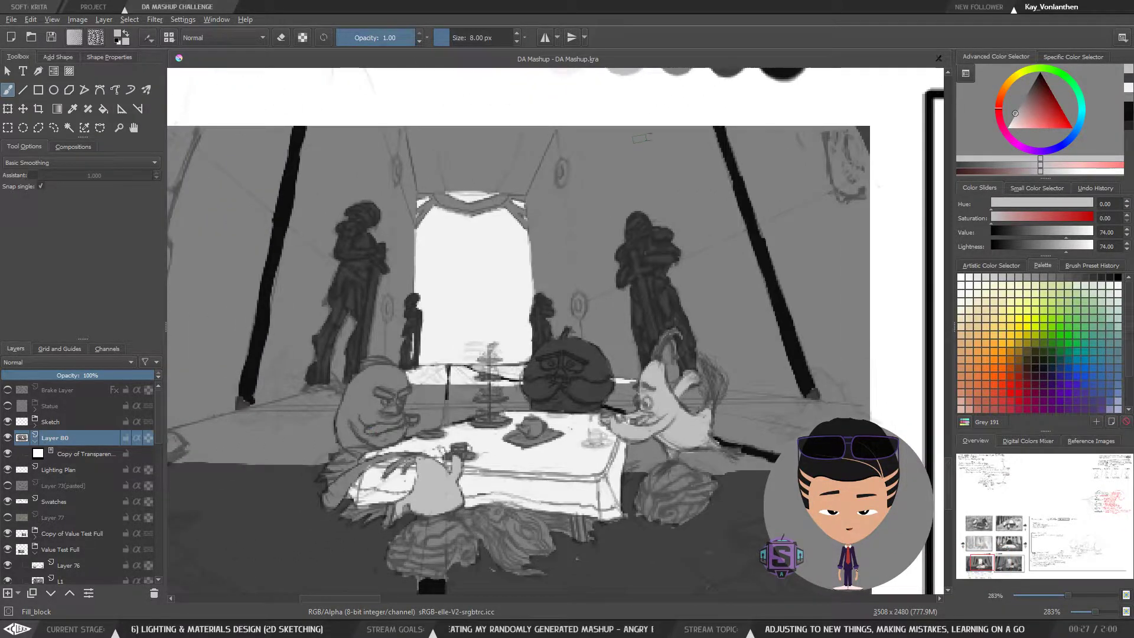
{"action": "left_click_drag", "start_coordinate": [653, 186], "coordinate": [657, 220]}
{"action": "left_click", "coordinate": [731, 87], "text": "ctrl"}
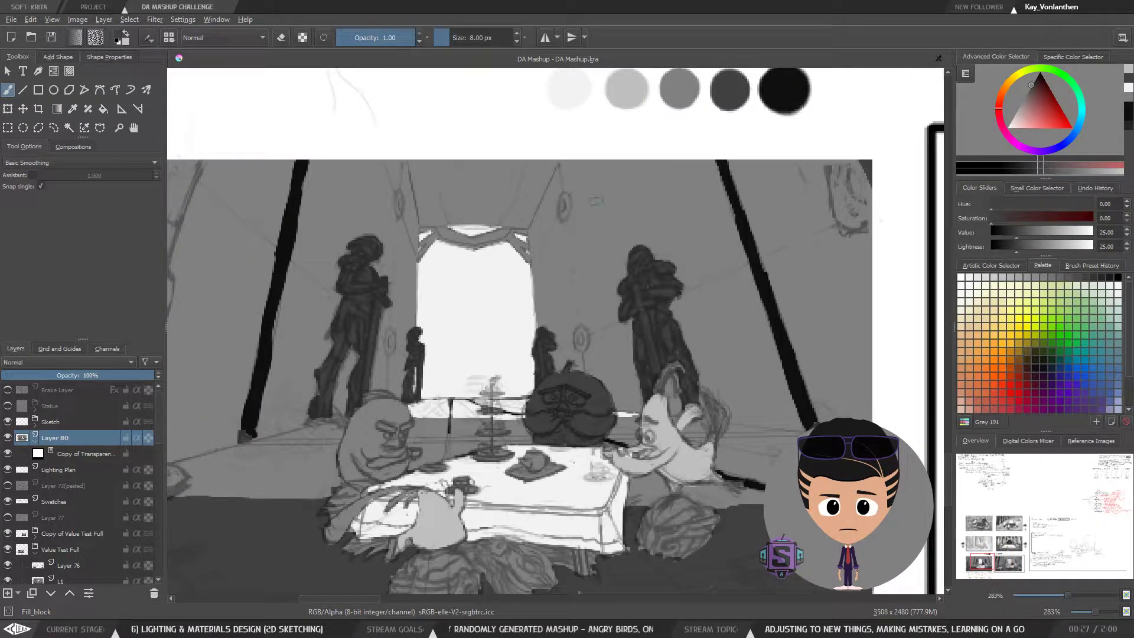
{"action": "key", "text": "bracketright"}
{"action": "key", "text": "bracketright"}
{"action": "mouse_move", "coordinate": [345, 457]}
{"action": "left_mouse_down"}
{"action": "mouse_move", "coordinate": [360, 480]}
{"action": "mouse_move", "coordinate": [343, 461]}
{"action": "mouse_move", "coordinate": [358, 479]}
{"action": "mouse_move", "coordinate": [342, 434]}
{"action": "mouse_move", "coordinate": [387, 401]}
{"action": "mouse_move", "coordinate": [375, 394]}
{"action": "mouse_move", "coordinate": [404, 413]}
{"action": "mouse_move", "coordinate": [363, 430]}
{"action": "mouse_move", "coordinate": [398, 411]}
{"action": "mouse_move", "coordinate": [362, 450]}
{"action": "mouse_move", "coordinate": [357, 471]}
{"action": "mouse_move", "coordinate": [378, 481]}
{"action": "mouse_move", "coordinate": [397, 468]}
{"action": "mouse_move", "coordinate": [372, 446]}
{"action": "mouse_move", "coordinate": [401, 424]}
{"action": "mouse_move", "coordinate": [378, 457]}
{"action": "mouse_move", "coordinate": [406, 422]}
{"action": "mouse_move", "coordinate": [389, 452]}
{"action": "mouse_move", "coordinate": [402, 458]}
{"action": "mouse_move", "coordinate": [447, 415]}
{"action": "left_mouse_up"}
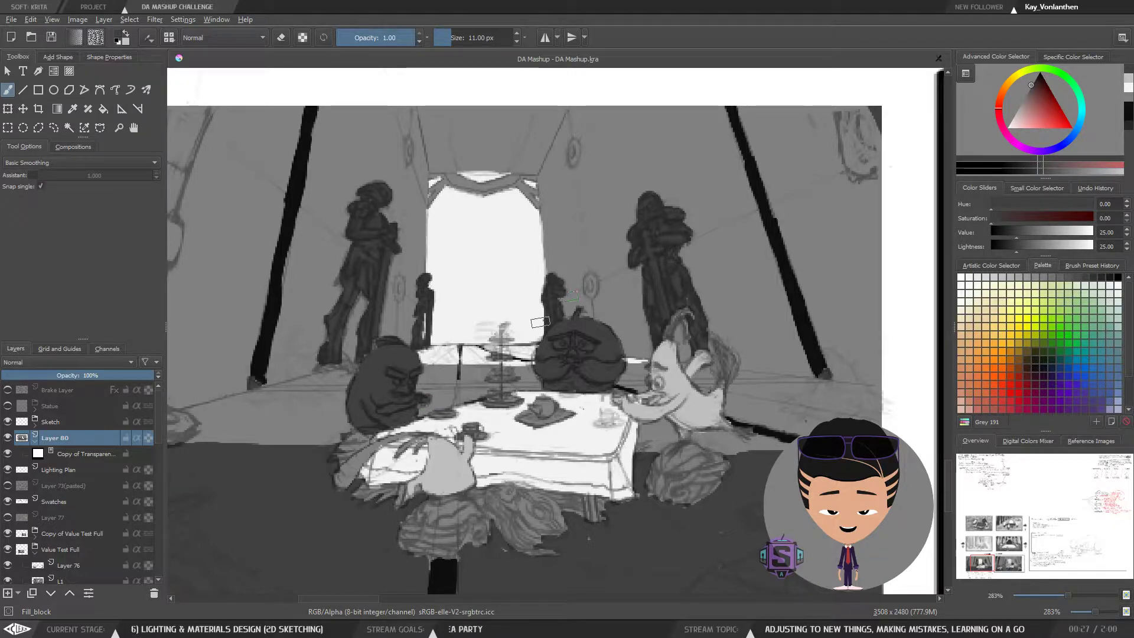
Sample the light grey swatch at 74 value and paint the teapot and cups on the table with a 7 px brush
{"action": "left_click", "coordinate": [519, 450], "text": "ctrl"}
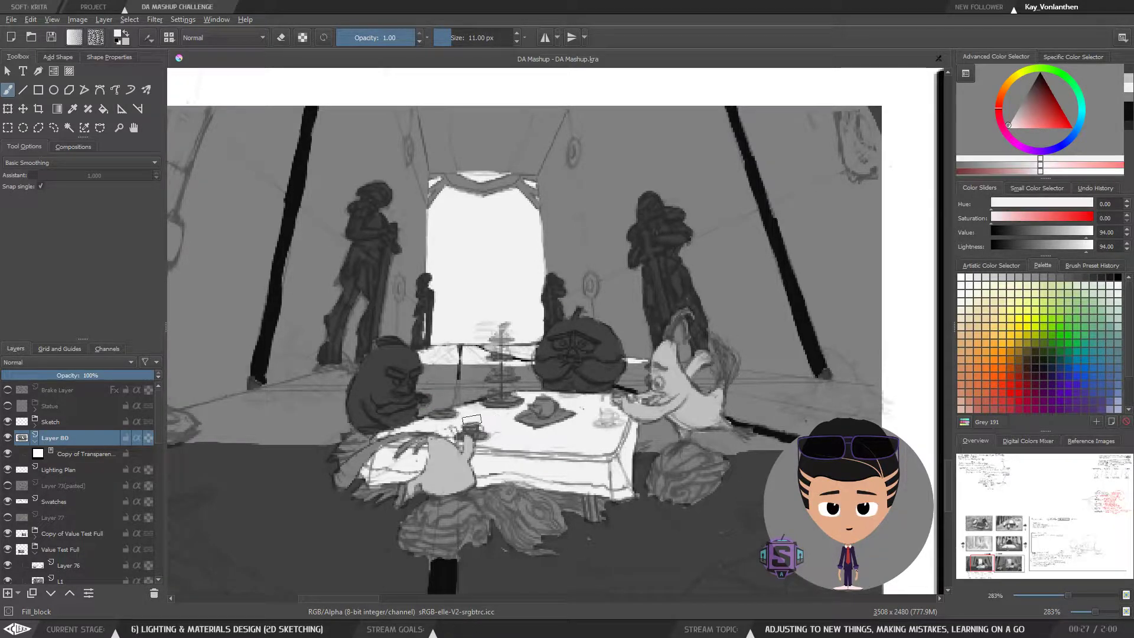
{"action": "key", "text": "minus"}
{"action": "key", "text": "minus"}
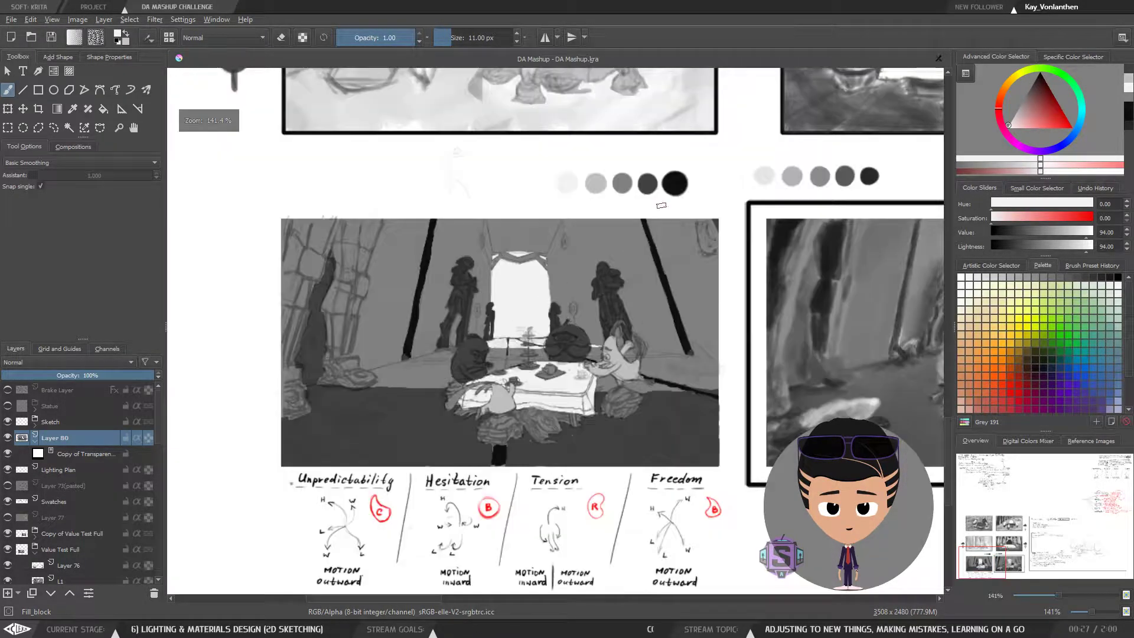
{"action": "left_click", "coordinate": [602, 182], "text": "ctrl"}
{"action": "key", "text": "plus"}
{"action": "key", "text": "plus"}
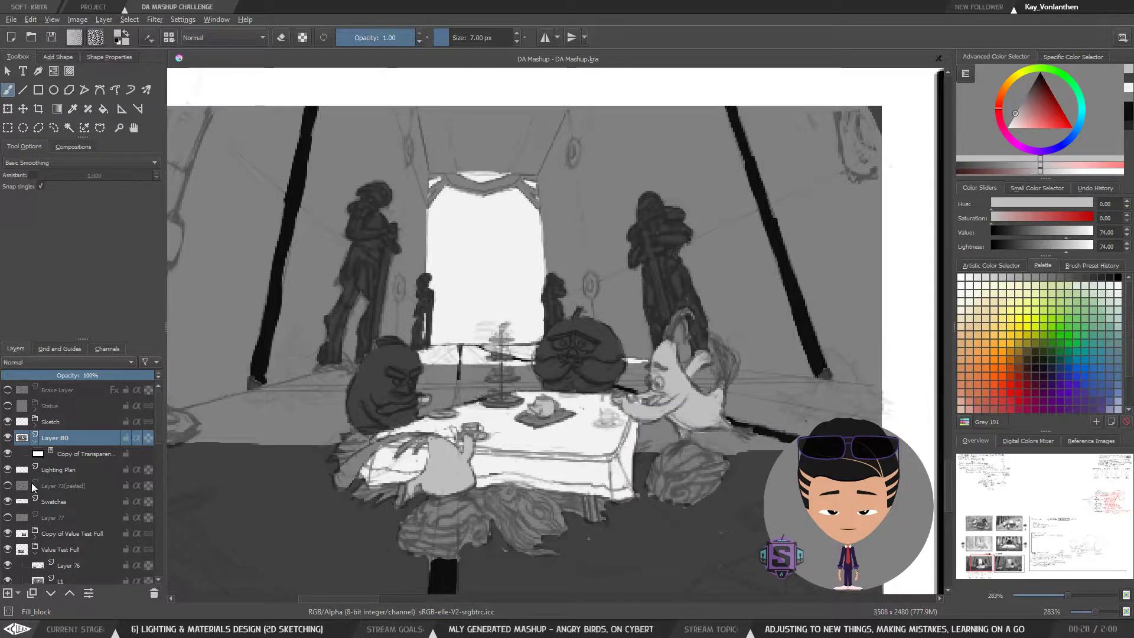
Hide the Prop Cup layer inside the Sketch group and collapse the group again
{"action": "left_click", "coordinate": [35, 421]}
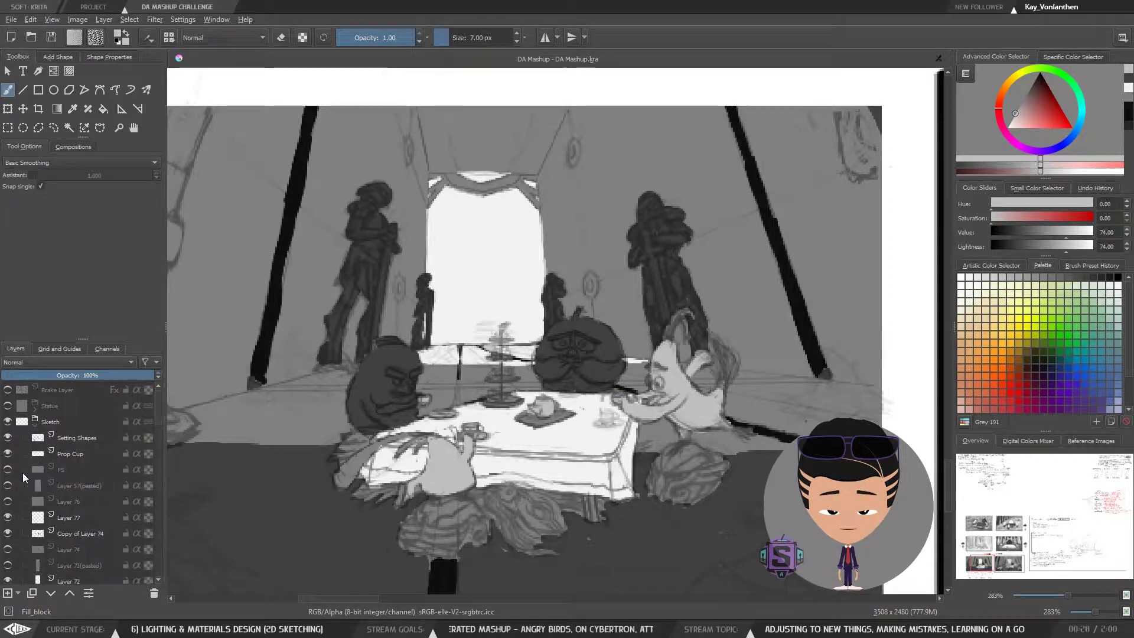
{"action": "left_click", "coordinate": [9, 522]}
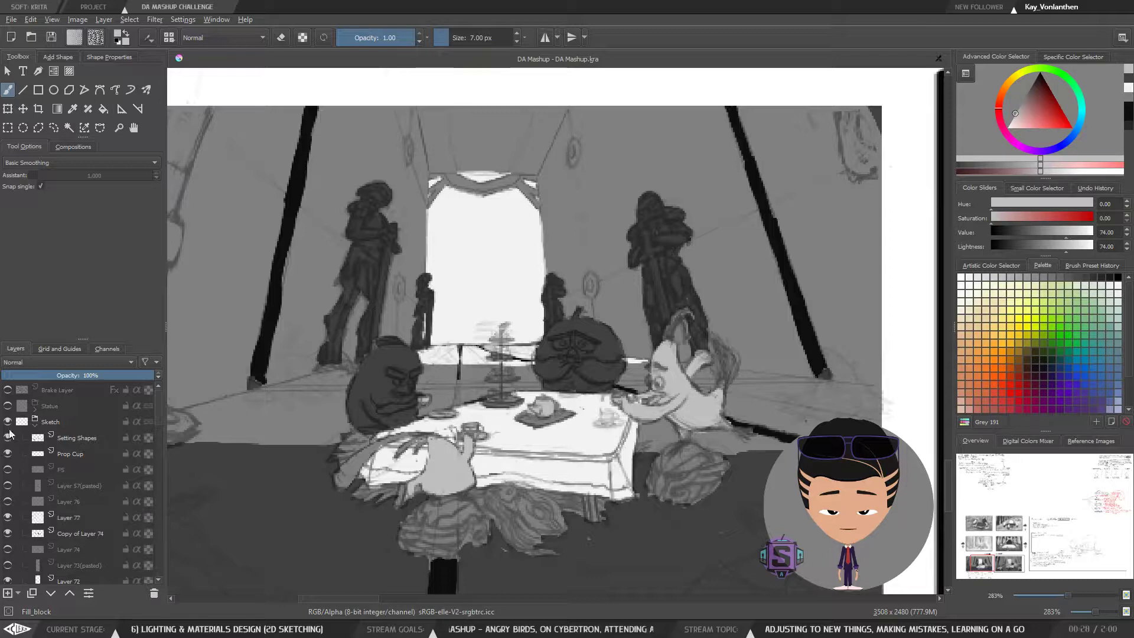
{"action": "left_click", "coordinate": [8, 453]}
{"action": "left_click", "coordinate": [8, 453]}
{"action": "left_click", "coordinate": [8, 453]}
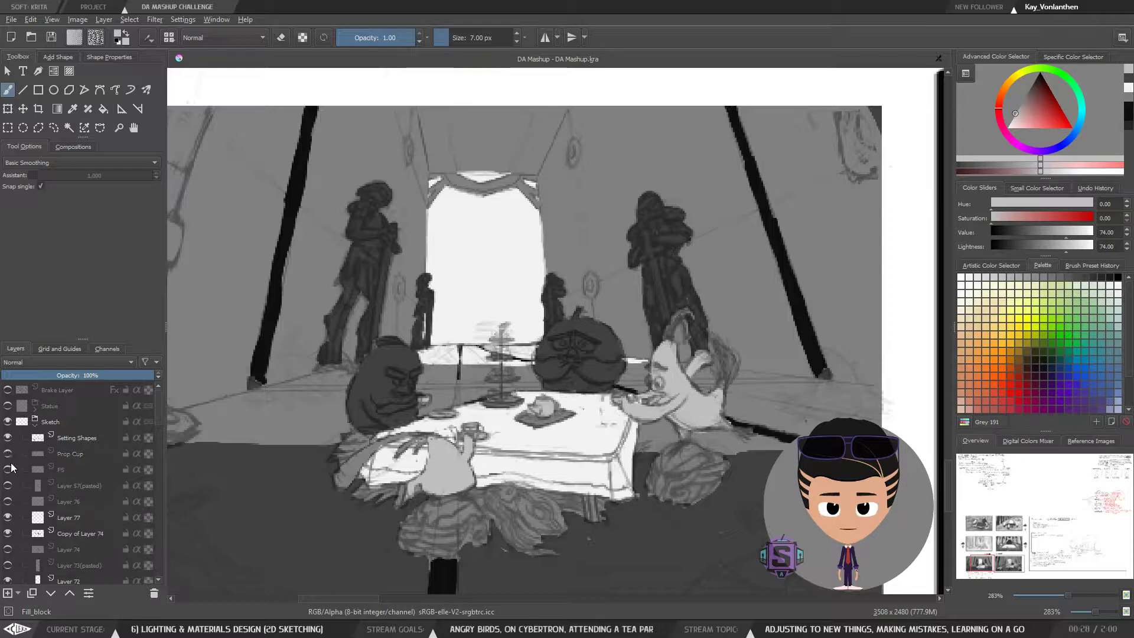
{"action": "left_click", "coordinate": [36, 422]}
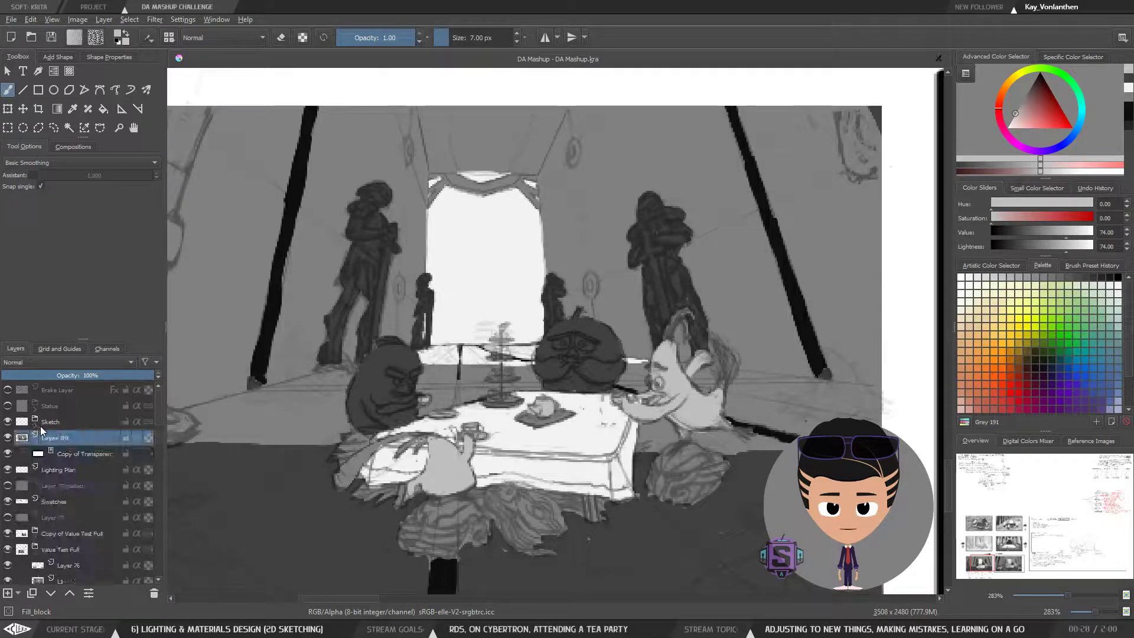
Hide the Lighting Plan layer
{"action": "left_click", "coordinate": [7, 470]}
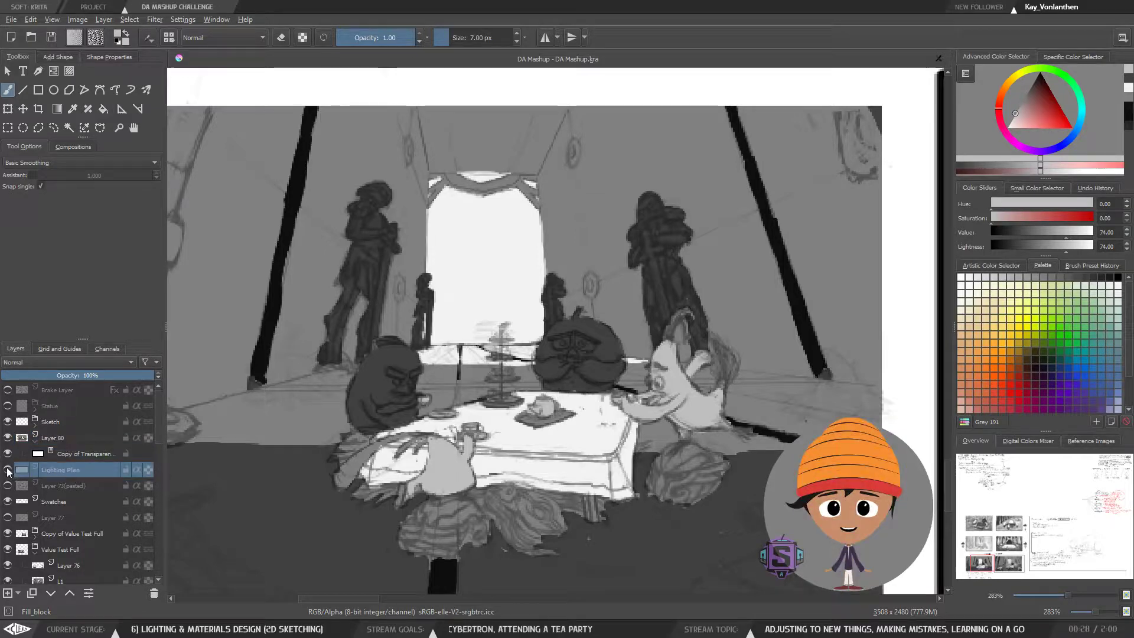
{"action": "left_click", "coordinate": [7, 470]}
{"action": "left_click", "coordinate": [8, 471]}
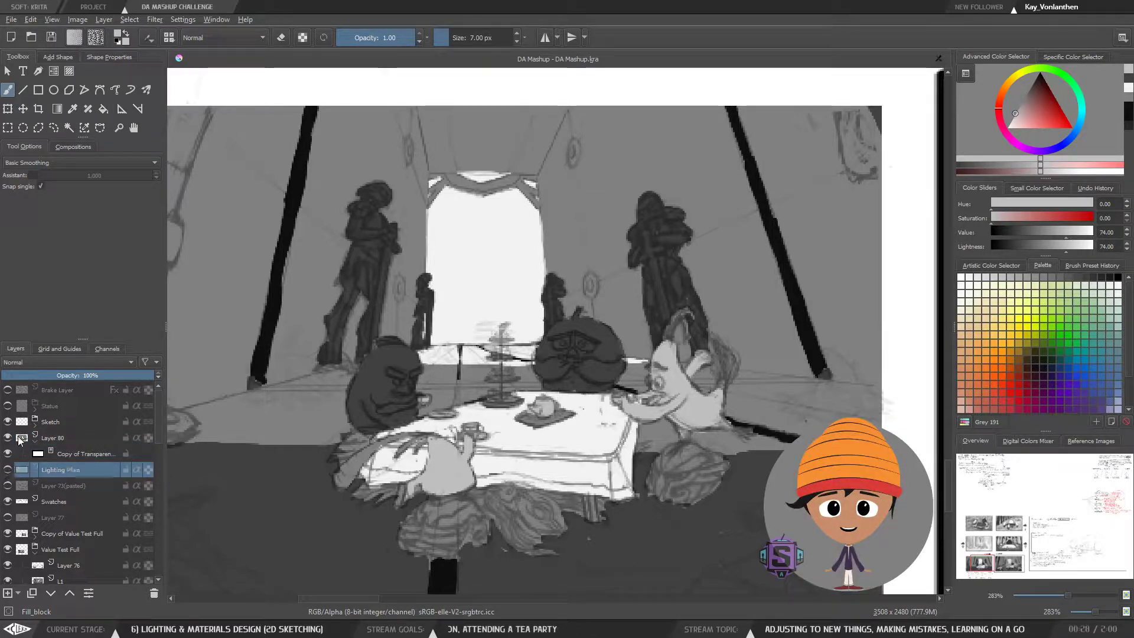
Make Layer 80 active, check its content by toggling its visibility, and save the document
{"action": "left_click", "coordinate": [66, 442]}
{"action": "left_click", "coordinate": [7, 438]}
{"action": "left_click", "coordinate": [8, 438]}
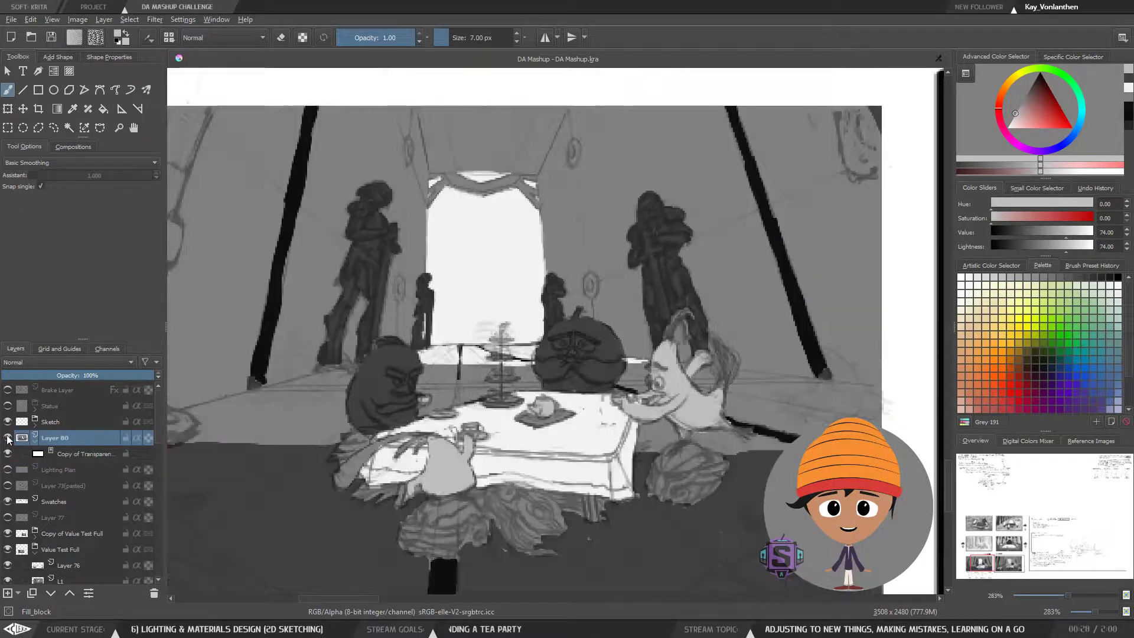
{"action": "left_click", "coordinate": [7, 437]}
{"action": "left_click", "coordinate": [7, 437]}
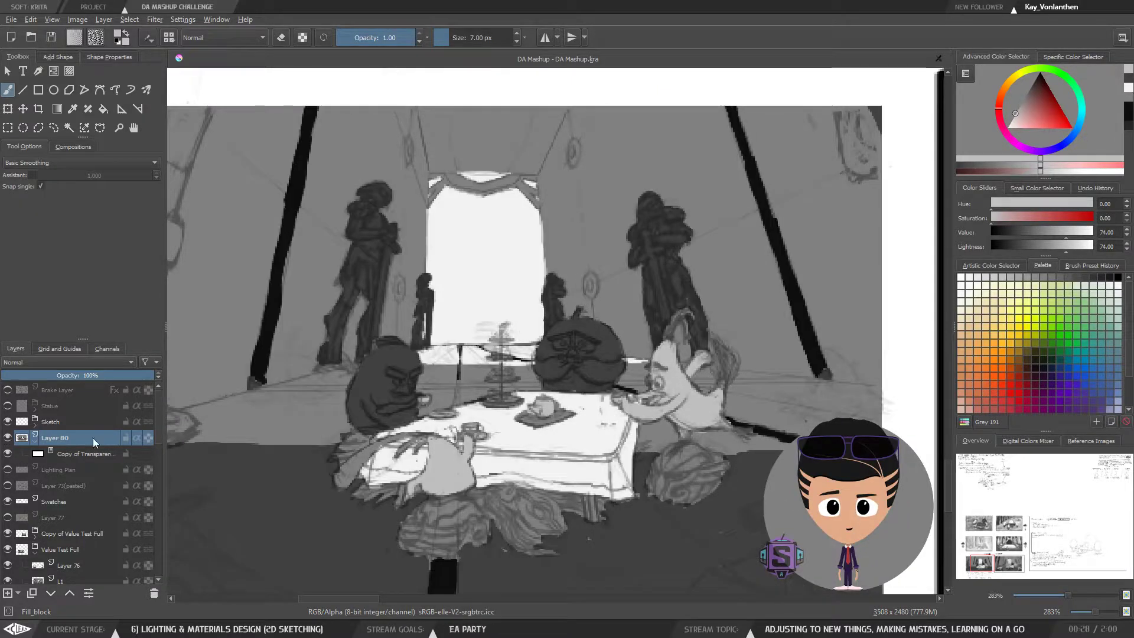
{"action": "key", "text": "1"}
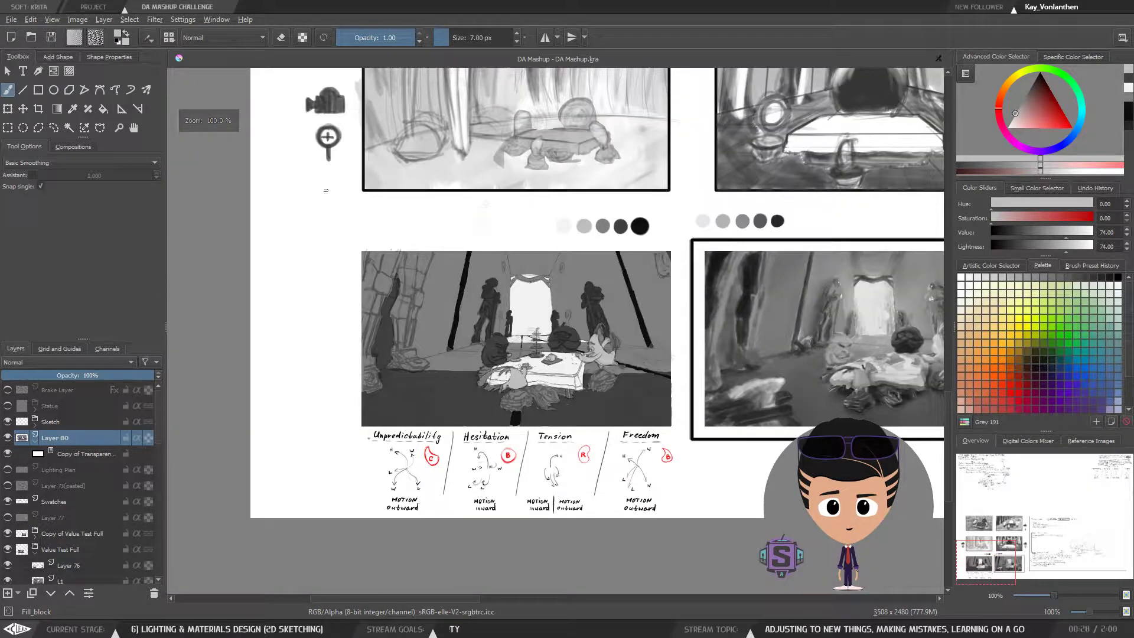
{"action": "left_click", "coordinate": [57, 36]}
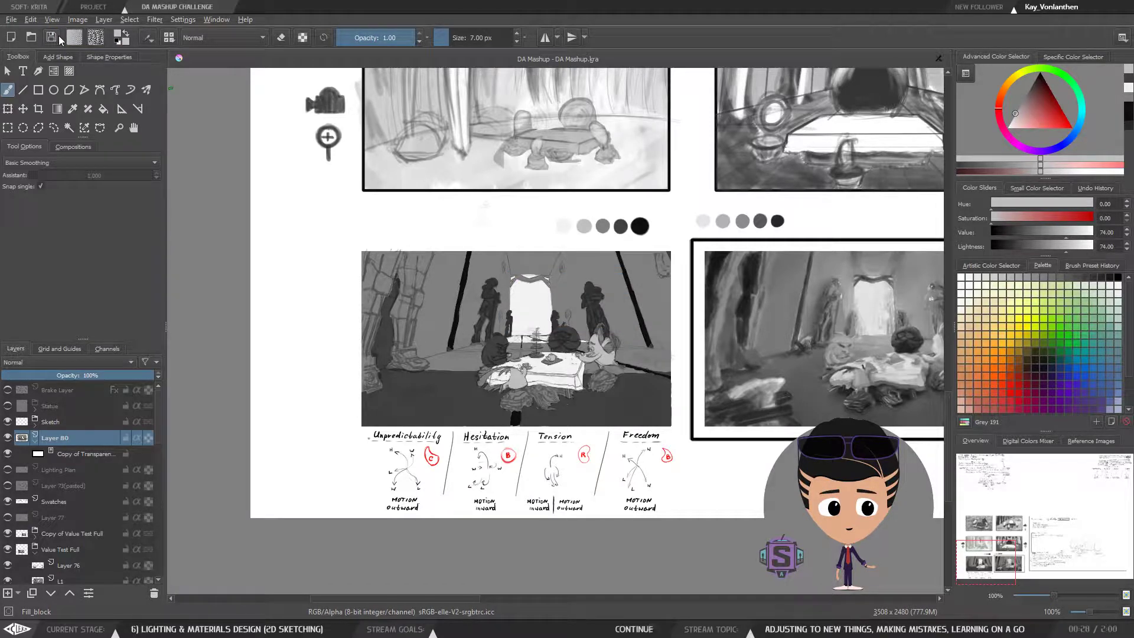
Sample the black swatch and fill the round character behind the table with a 10 px brush
{"action": "key", "text": "ctrl+plus"}
{"action": "key", "text": "ctrl+plus"}
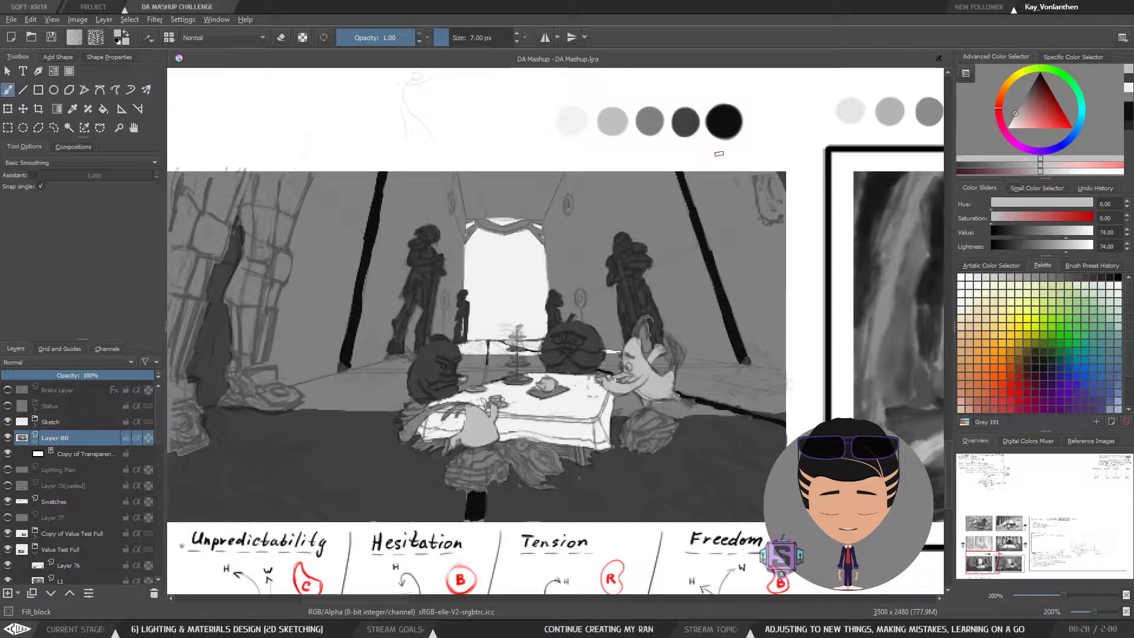
{"action": "left_click", "coordinate": [724, 121], "text": "ctrl"}
{"action": "key", "text": "ctrl+plus"}
{"action": "key", "text": "ctrl+plus"}
{"action": "key", "text": "]"}
{"action": "mouse_move", "coordinate": [555, 404]}
{"action": "left_mouse_down"}
{"action": "mouse_move", "coordinate": [579, 393]}
{"action": "mouse_move", "coordinate": [567, 409]}
{"action": "mouse_move", "coordinate": [614, 411]}
{"action": "mouse_move", "coordinate": [561, 375]}
{"action": "mouse_move", "coordinate": [536, 385]}
{"action": "mouse_move", "coordinate": [532, 361]}
{"action": "mouse_move", "coordinate": [527, 370]}
{"action": "mouse_move", "coordinate": [544, 372]}
{"action": "mouse_move", "coordinate": [546, 347]}
{"action": "mouse_move", "coordinate": [582, 323]}
{"action": "mouse_move", "coordinate": [587, 304]}
{"action": "mouse_move", "coordinate": [586, 327]}
{"action": "mouse_move", "coordinate": [598, 327]}
{"action": "mouse_move", "coordinate": [560, 361]}
{"action": "mouse_move", "coordinate": [591, 389]}
{"action": "mouse_move", "coordinate": [615, 381]}
{"action": "mouse_move", "coordinate": [632, 394]}
{"action": "mouse_move", "coordinate": [645, 379]}
{"action": "mouse_move", "coordinate": [630, 393]}
{"action": "mouse_move", "coordinate": [631, 338]}
{"action": "mouse_move", "coordinate": [639, 362]}
{"action": "mouse_move", "coordinate": [621, 330]}
{"action": "mouse_move", "coordinate": [580, 323]}
{"action": "left_mouse_up"}
{"action": "key", "text": "ctrl+minus"}
{"action": "key", "text": "ctrl+minus"}
{"action": "key", "text": "ctrl+plus"}
{"action": "key", "text": "ctrl+plus"}
Try a black stroke beneath the table's front edge with a 4 px brush and undo it
{"action": "left_click_drag", "start_coordinate": [584, 496], "coordinate": [589, 309]}
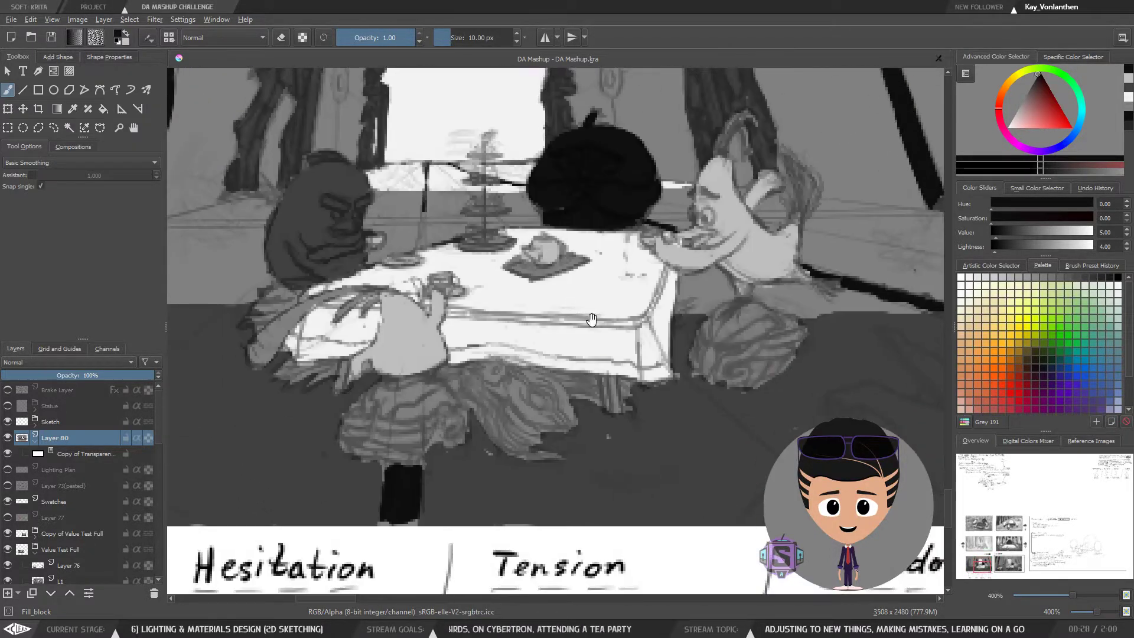
{"action": "key", "text": "bracketleft"}
{"action": "key", "text": "bracketleft"}
{"action": "key", "text": "bracketleft"}
{"action": "key", "text": "bracketleft"}
{"action": "key", "text": "bracketleft"}
{"action": "key", "text": "bracketleft"}
{"action": "mouse_move", "coordinate": [577, 389]}
{"action": "left_mouse_down"}
{"action": "mouse_move", "coordinate": [561, 377]}
{"action": "mouse_move", "coordinate": [598, 380]}
{"action": "mouse_move", "coordinate": [608, 394]}
{"action": "mouse_move", "coordinate": [620, 373]}
{"action": "left_mouse_up"}
{"action": "key", "text": "ctrl+z"}
Sample the floor's dark grey and extend the floor up to its back edge between the left rocks and the table with a 7 px brush
{"action": "key", "text": "ctrl+minus"}
{"action": "key", "text": "ctrl+minus"}
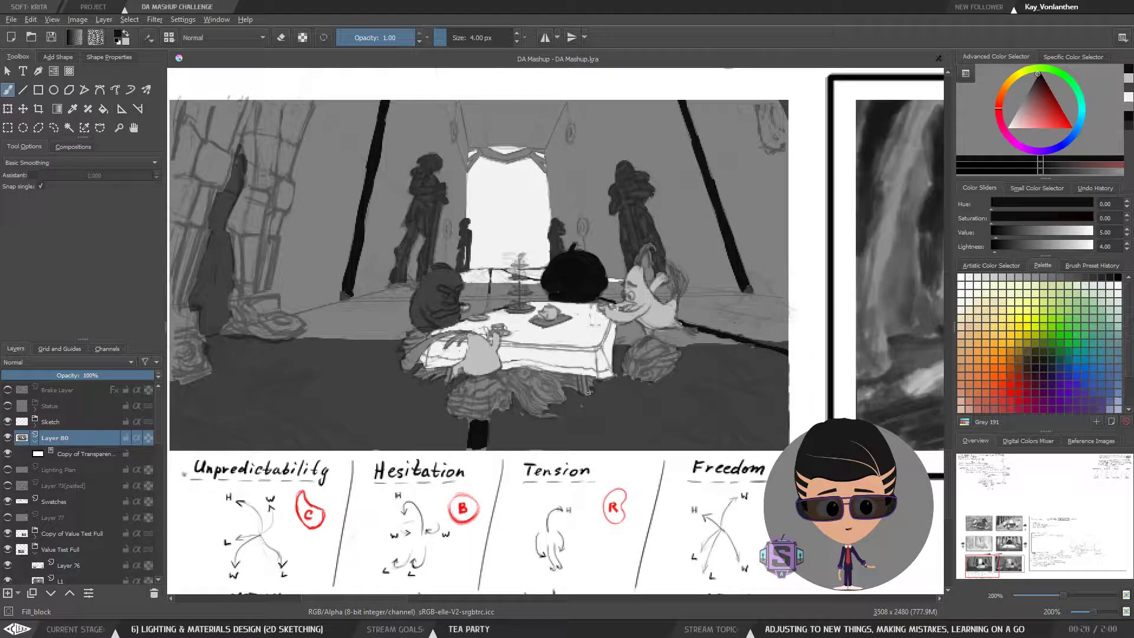
{"action": "left_click_drag", "start_coordinate": [587, 392], "coordinate": [634, 438]}
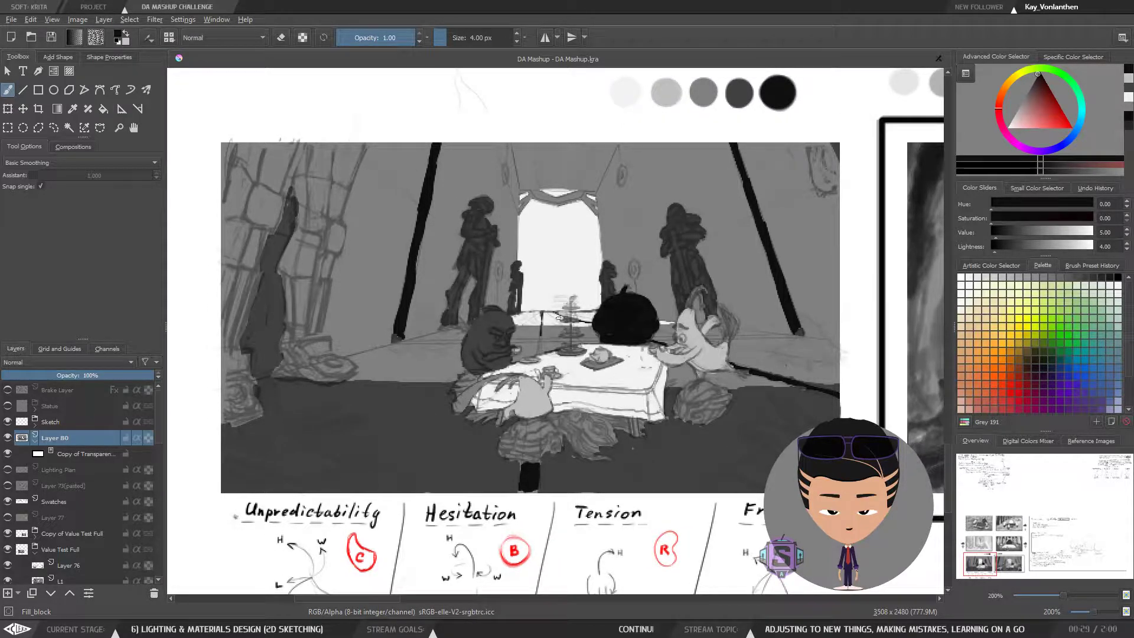
{"action": "left_click_drag", "start_coordinate": [476, 369], "coordinate": [516, 441]}
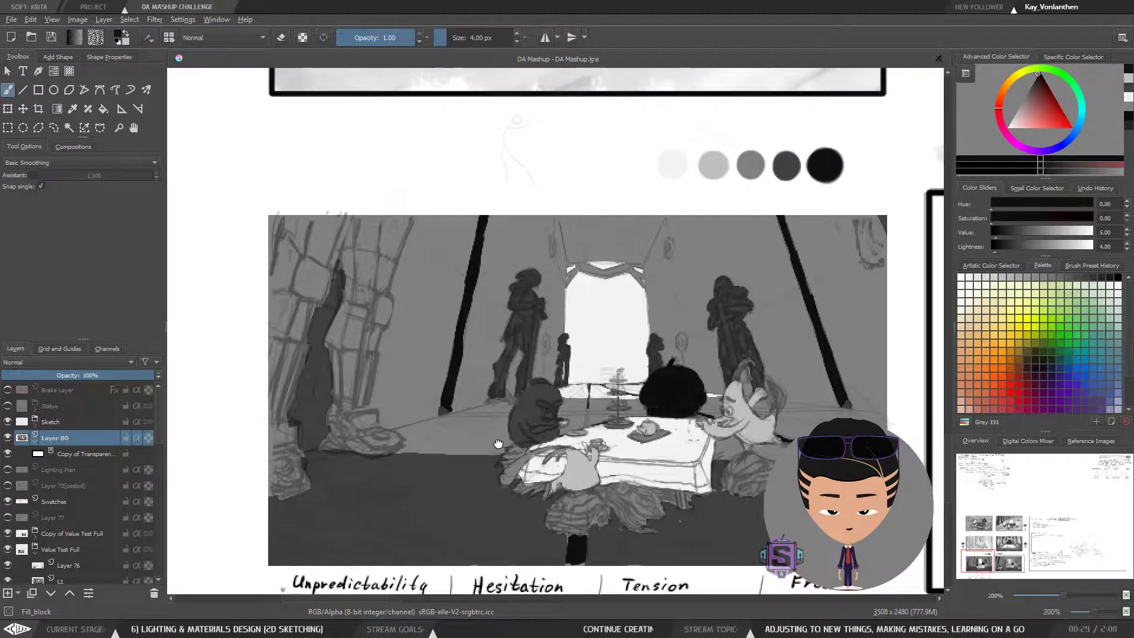
{"action": "left_click", "coordinate": [428, 456], "text": "ctrl"}
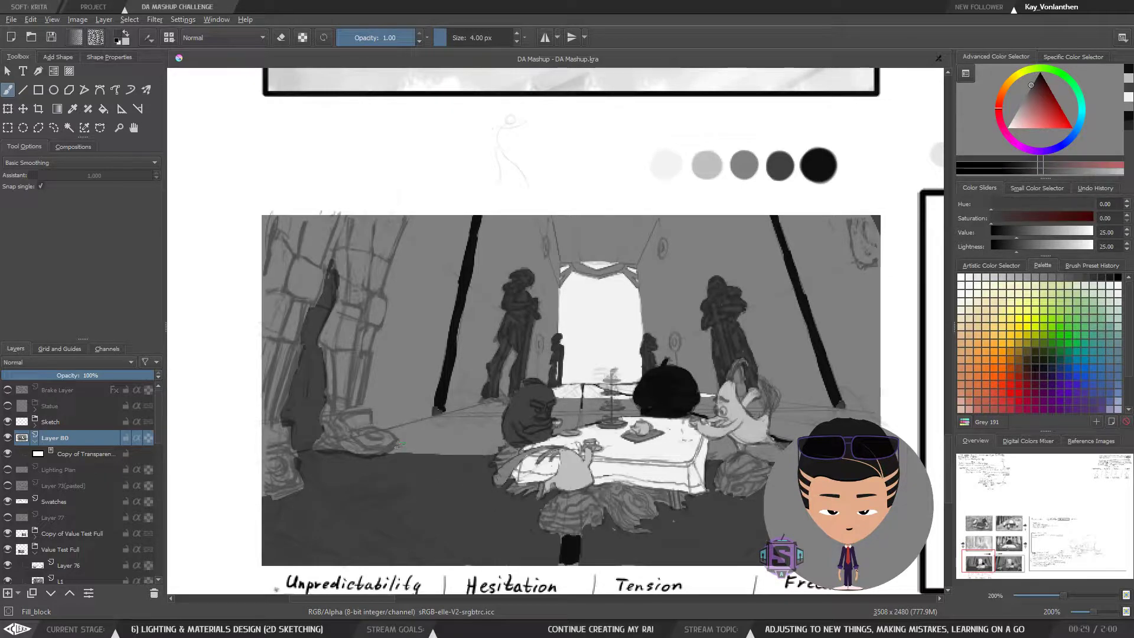
{"action": "key", "text": "bracketright"}
{"action": "key", "text": "bracketright"}
{"action": "key", "text": "bracketright"}
{"action": "left_click_drag", "start_coordinate": [396, 452], "coordinate": [496, 450]}
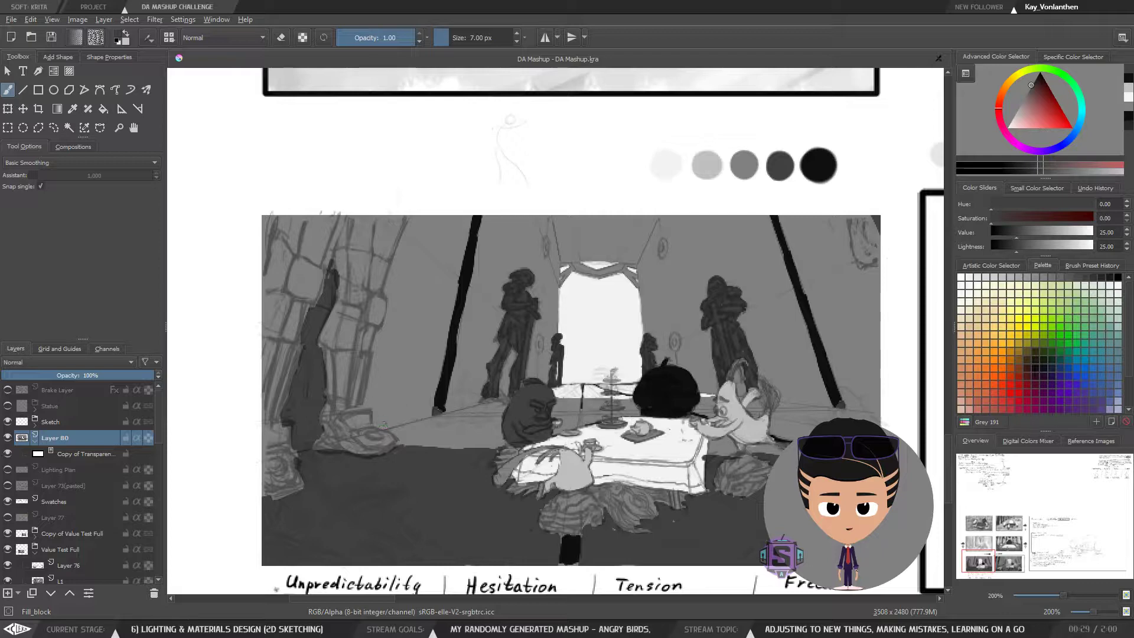
{"action": "left_click_drag", "start_coordinate": [371, 385], "coordinate": [366, 405]}
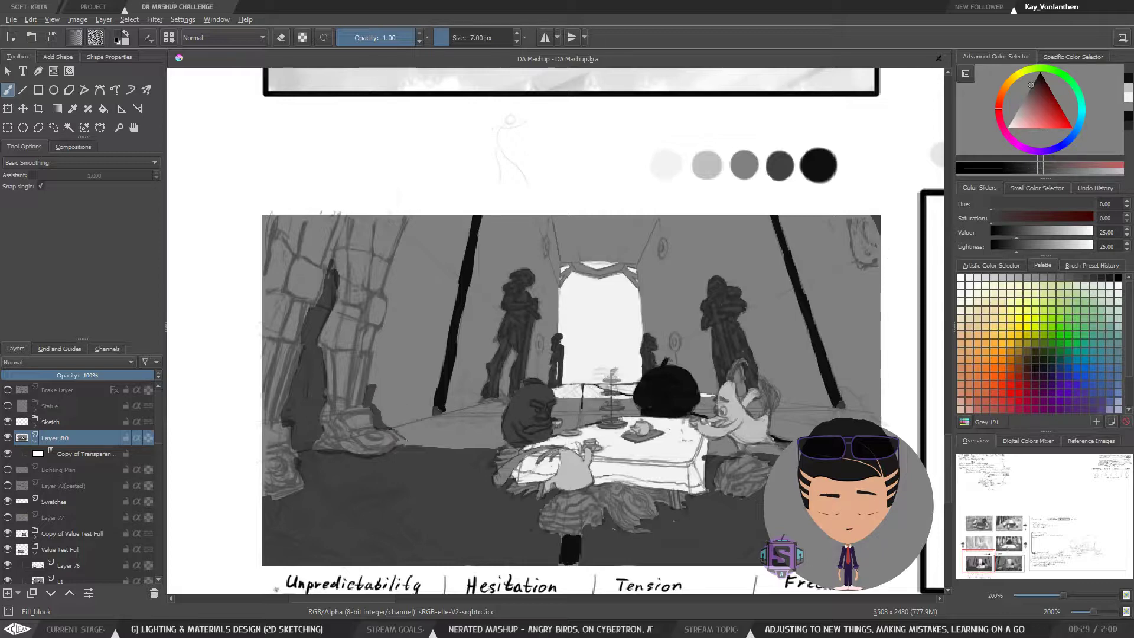
{"action": "left_click_drag", "start_coordinate": [405, 439], "coordinate": [493, 446]}
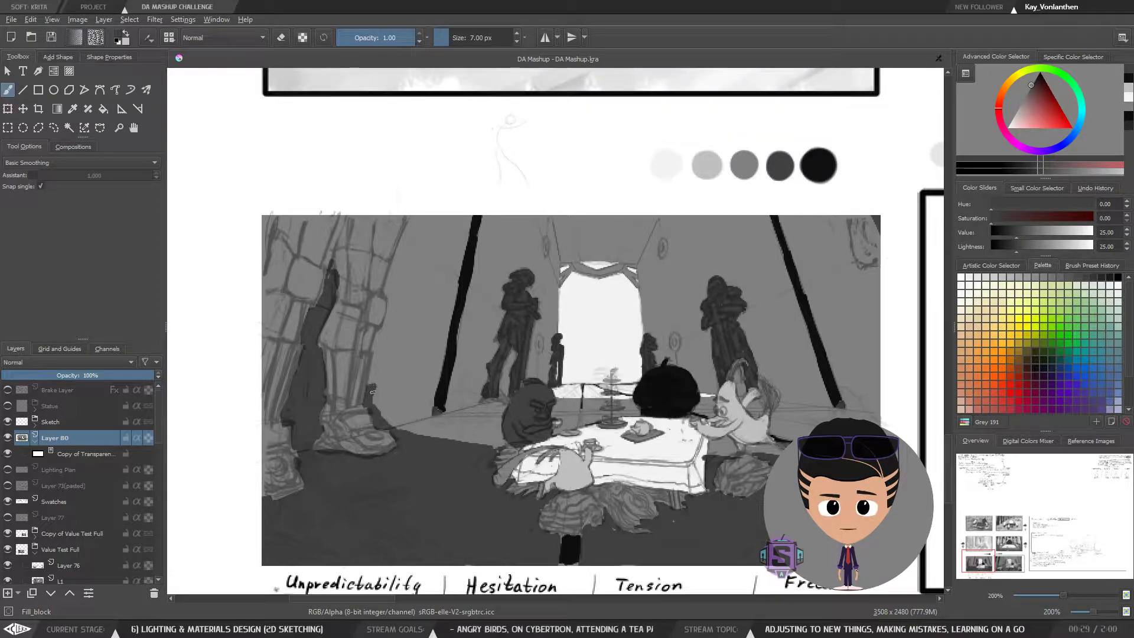
Paint a dark grey strip along the right side of the left stone pillar, from base to ceiling, widening it with a 10 px brush
{"action": "mouse_move", "coordinate": [372, 390]}
{"action": "left_mouse_down"}
{"action": "mouse_move", "coordinate": [407, 234]}
{"action": "mouse_move", "coordinate": [391, 265]}
{"action": "left_mouse_up"}
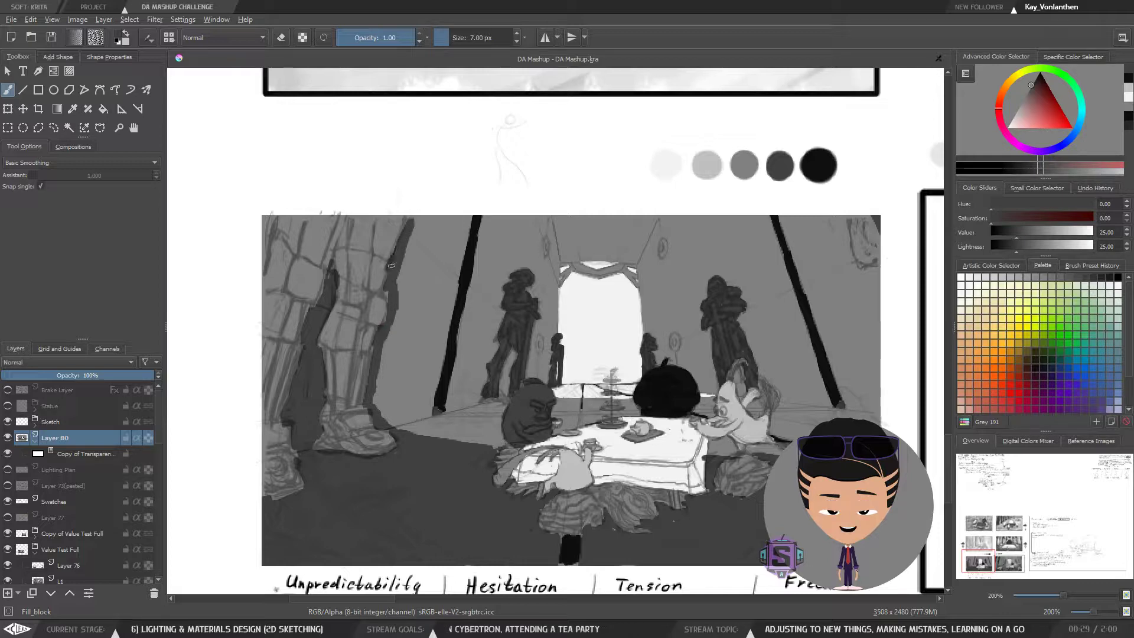
{"action": "mouse_move", "coordinate": [415, 219]}
{"action": "left_mouse_down"}
{"action": "mouse_move", "coordinate": [402, 252]}
{"action": "mouse_move", "coordinate": [424, 212]}
{"action": "mouse_move", "coordinate": [378, 407]}
{"action": "left_mouse_up"}
{"action": "key", "text": "bracketright"}
{"action": "key", "text": "bracketright"}
{"action": "key", "text": "bracketright"}
{"action": "left_click_drag", "start_coordinate": [387, 335], "coordinate": [381, 384]}
{"action": "left_click_drag", "start_coordinate": [411, 259], "coordinate": [401, 284]}
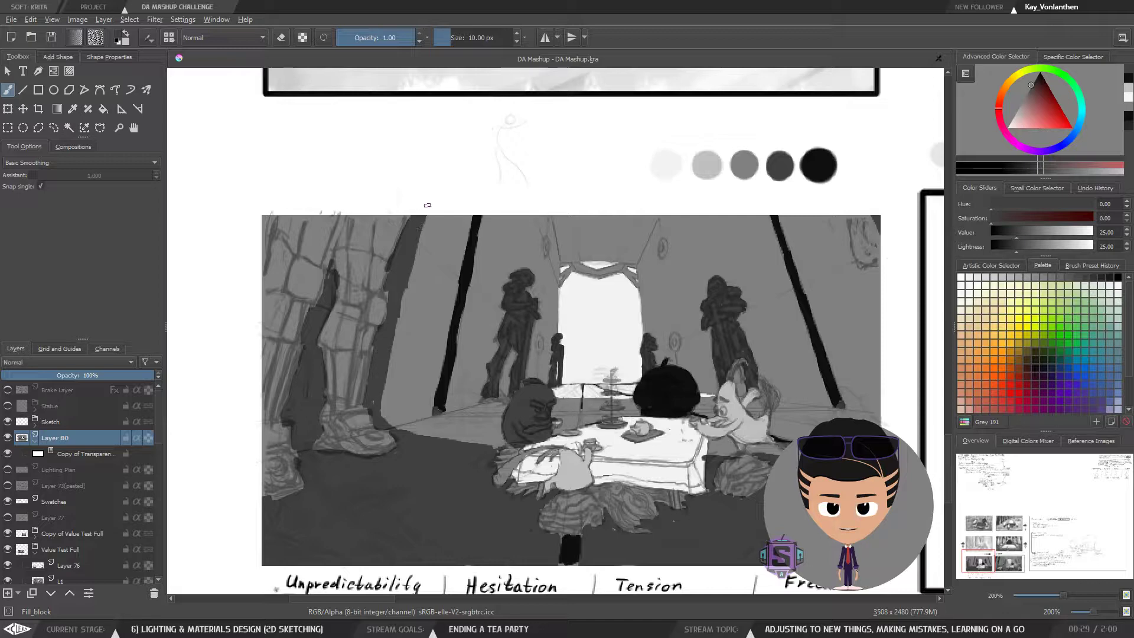
Finish the dark grey strip along the left stone pillar and even out the floor's back edge left of the table, and sample the mid grey
{"action": "left_click_drag", "start_coordinate": [427, 205], "coordinate": [387, 359]}
{"action": "mouse_move", "coordinate": [445, 459]}
{"action": "left_mouse_down"}
{"action": "mouse_move", "coordinate": [470, 432]}
{"action": "mouse_move", "coordinate": [508, 436]}
{"action": "left_mouse_up"}
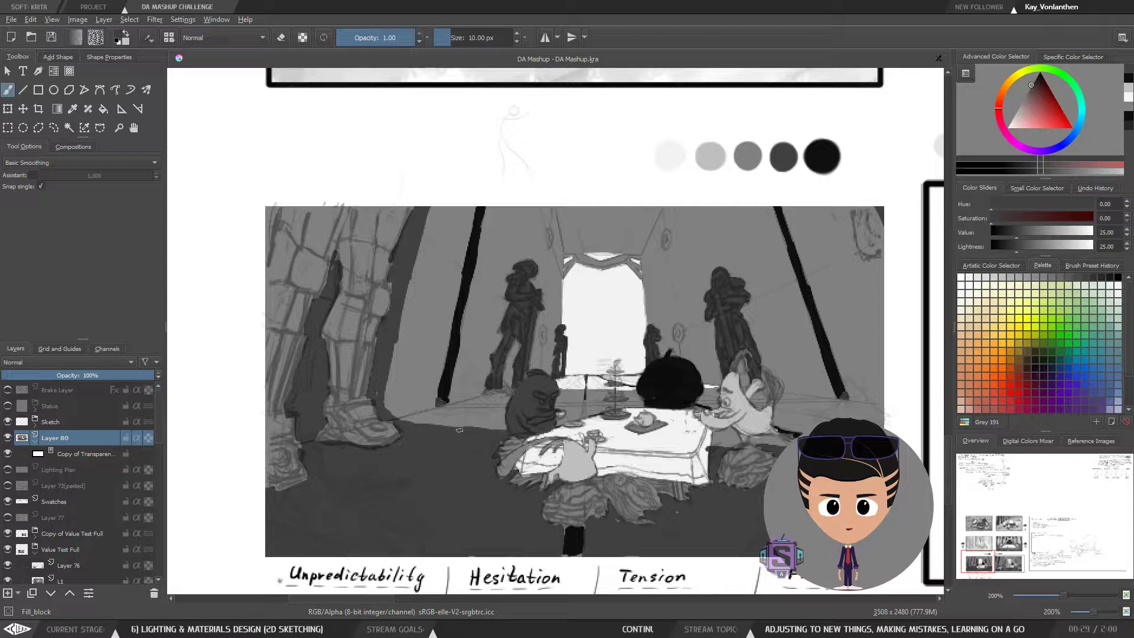
{"action": "left_click_drag", "start_coordinate": [442, 427], "coordinate": [505, 431]}
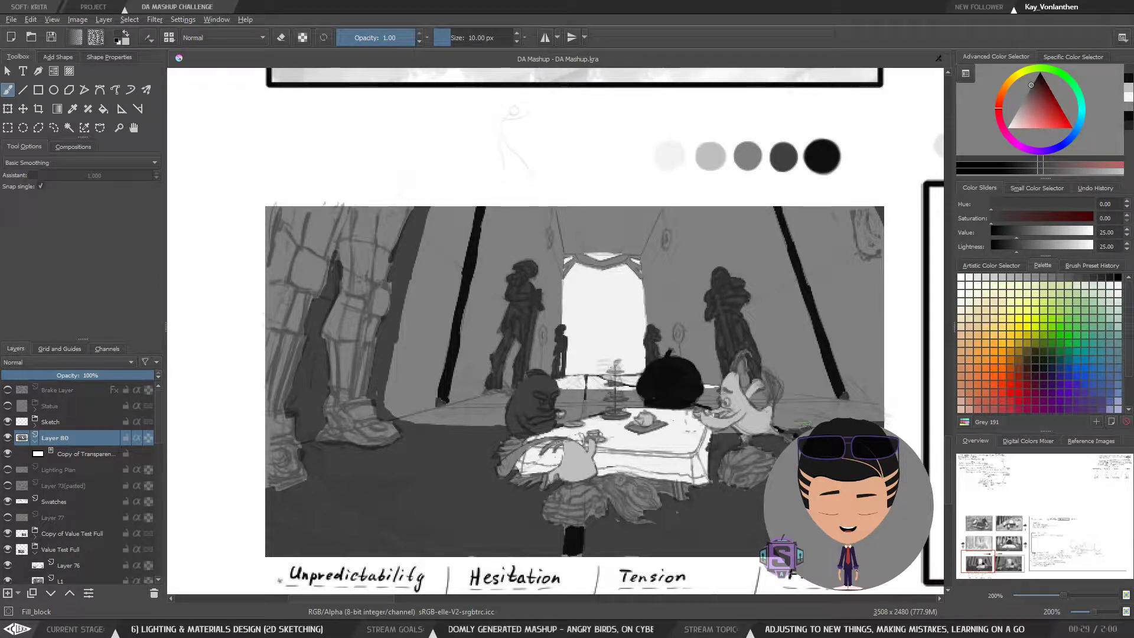
{"action": "left_click", "coordinate": [792, 420], "text": "ctrl"}
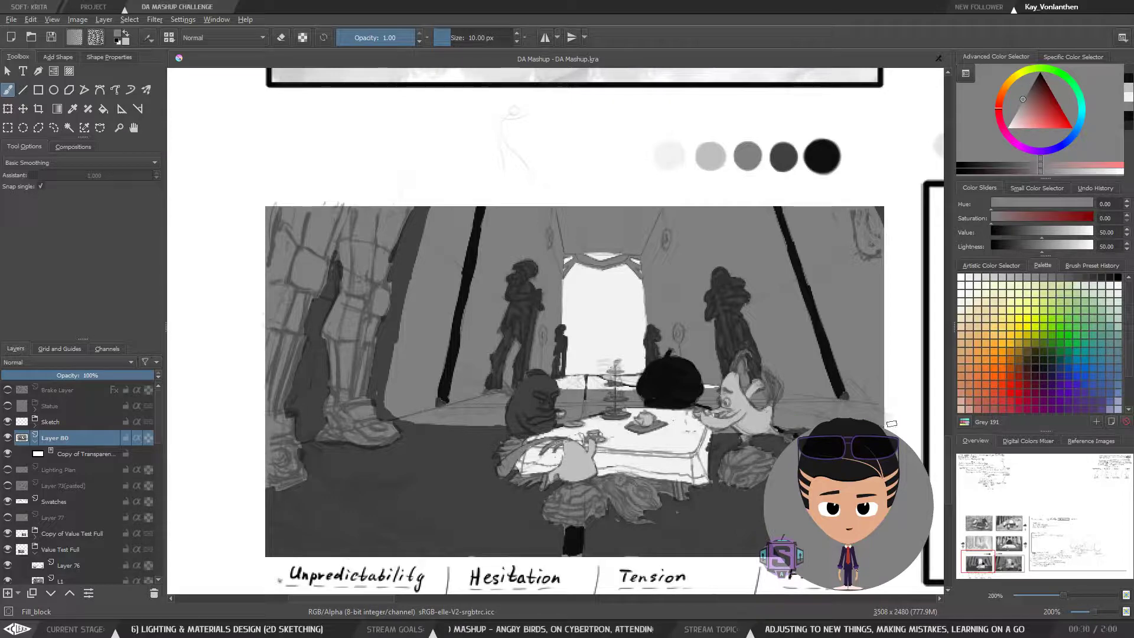
Check the overall value composition of the tea party sketch at a small size and horizontally mirrored
{"action": "key", "text": "ctrl+minus"}
{"action": "key", "text": "ctrl+minus"}
{"action": "key", "text": "ctrl+minus"}
{"action": "key", "text": "ctrl+minus"}
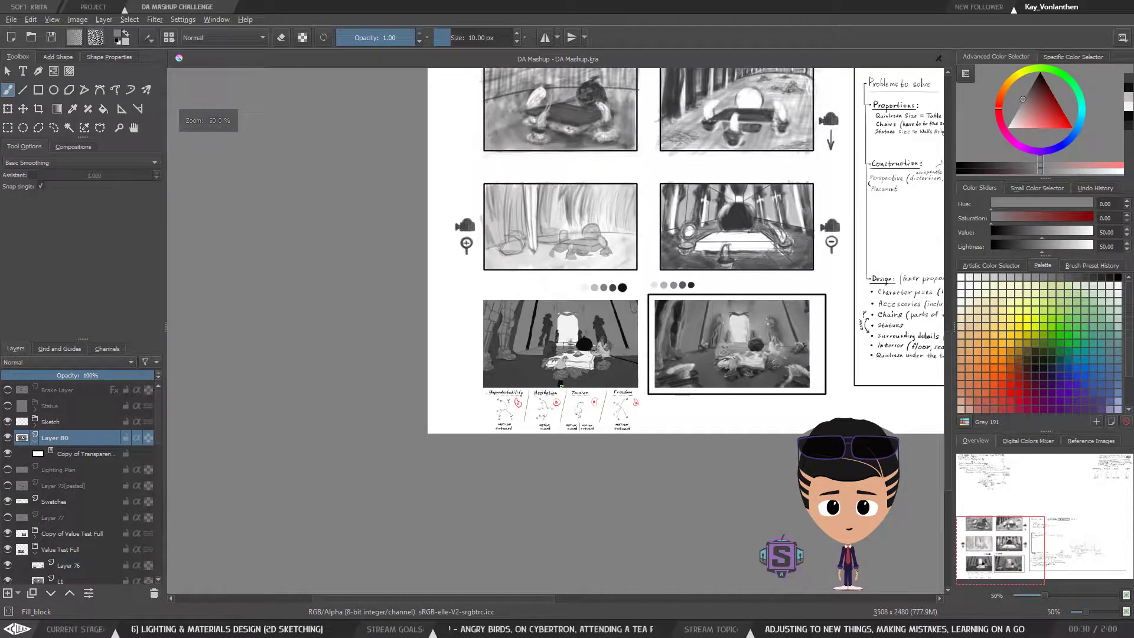
{"action": "key", "text": "ctrl+plus"}
{"action": "key", "text": "ctrl+plus"}
{"action": "key", "text": "ctrl+plus"}
{"action": "key", "text": "ctrl+plus"}
{"action": "left_click_drag", "start_coordinate": [636, 442], "coordinate": [545, 419]}
{"action": "key", "text": "m"}
{"action": "key", "text": "m"}
{"action": "key", "text": "ctrl+minus"}
{"action": "key", "text": "ctrl+minus"}
{"action": "key", "text": "ctrl+plus"}
{"action": "key", "text": "ctrl+plus"}
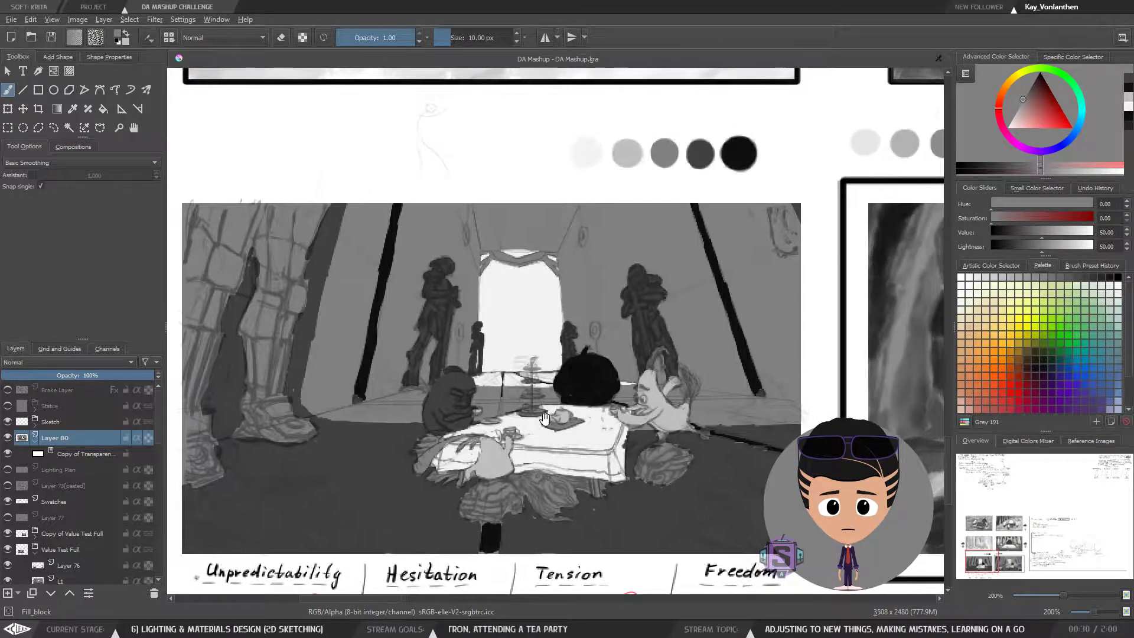
Sample the near-white value and fill the wall areas on both sides of the doorway up to the ceiling with a 10 px brush
{"action": "left_click", "coordinate": [470, 353], "text": "ctrl"}
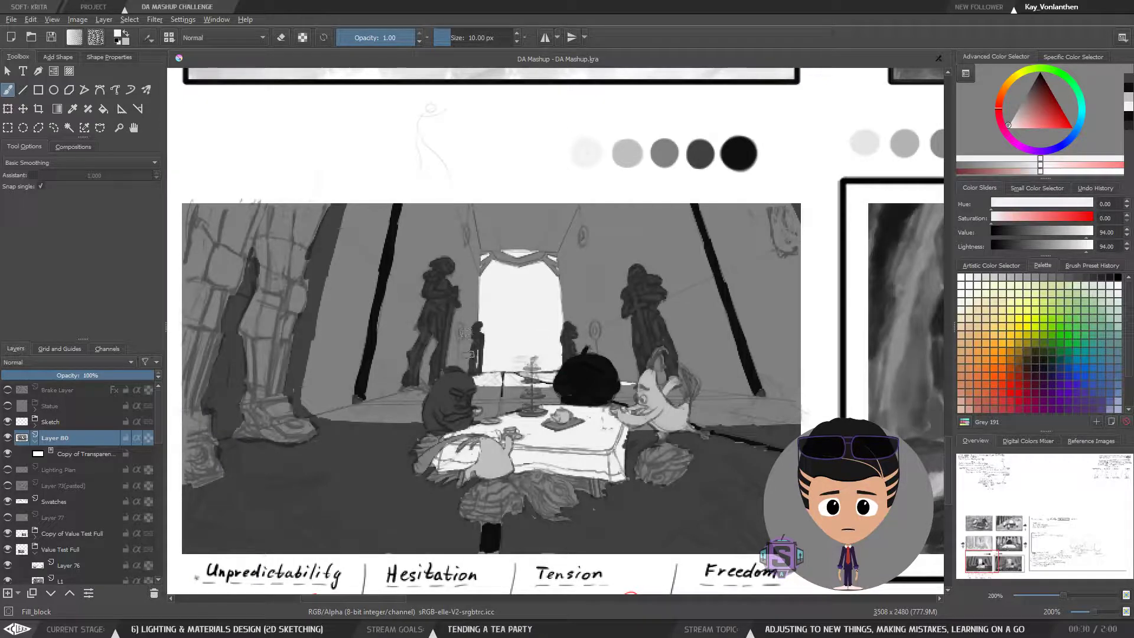
{"action": "left_click_drag", "start_coordinate": [455, 347], "coordinate": [452, 349]}
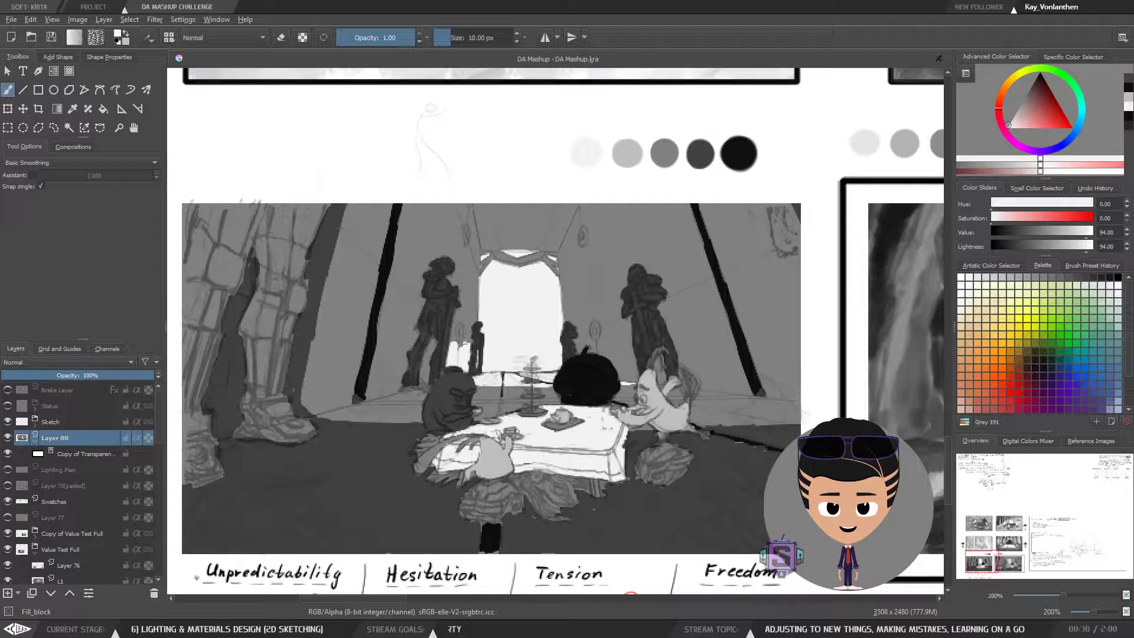
{"action": "mouse_move", "coordinate": [464, 343]}
{"action": "left_mouse_down"}
{"action": "mouse_move", "coordinate": [476, 313]}
{"action": "mouse_move", "coordinate": [464, 286]}
{"action": "mouse_move", "coordinate": [467, 253]}
{"action": "left_mouse_up"}
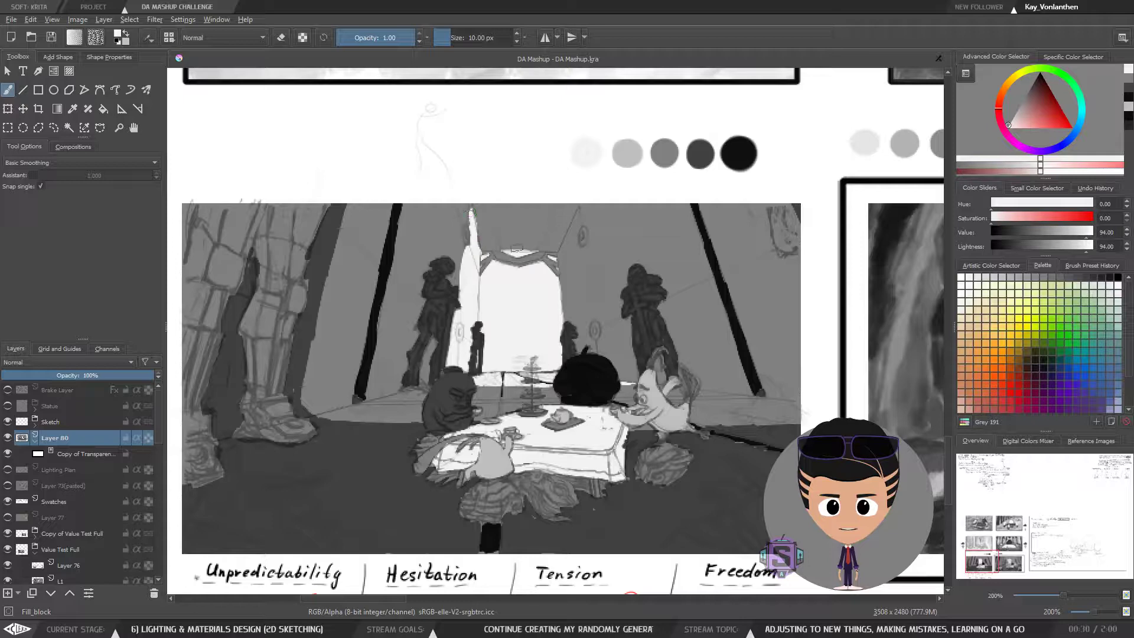
{"action": "mouse_move", "coordinate": [562, 276]}
{"action": "left_mouse_down"}
{"action": "mouse_move", "coordinate": [576, 217]}
{"action": "mouse_move", "coordinate": [565, 304]}
{"action": "mouse_move", "coordinate": [574, 322]}
{"action": "mouse_move", "coordinate": [575, 243]}
{"action": "mouse_move", "coordinate": [584, 337]}
{"action": "left_mouse_up"}
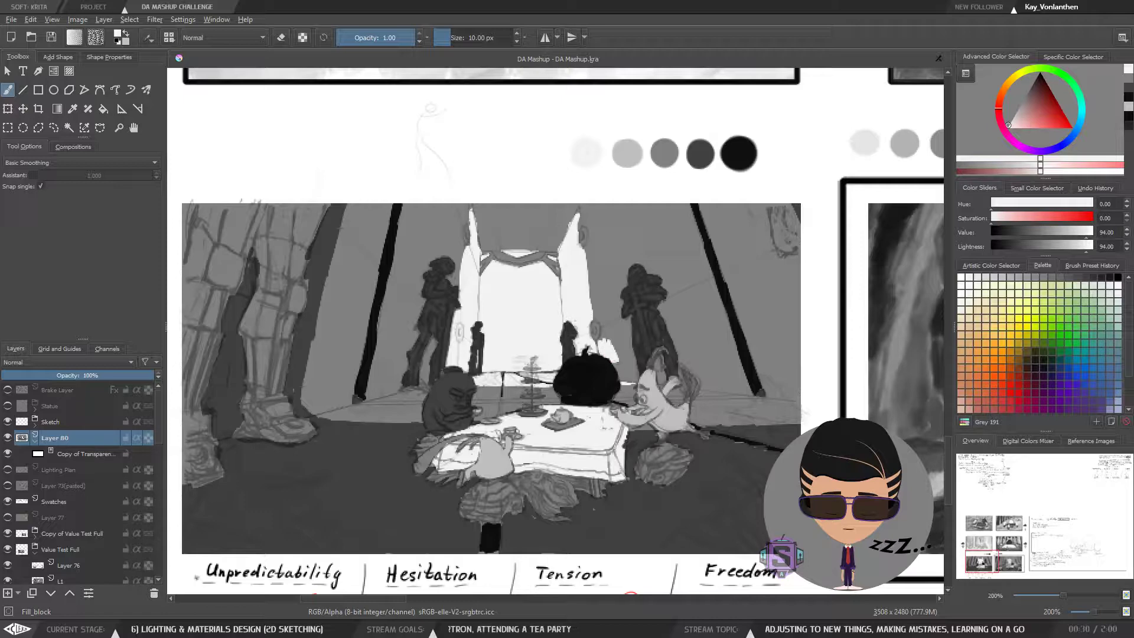
{"action": "mouse_move", "coordinate": [635, 376]}
{"action": "left_mouse_down"}
{"action": "mouse_move", "coordinate": [626, 323]}
{"action": "mouse_move", "coordinate": [621, 350]}
{"action": "mouse_move", "coordinate": [610, 331]}
{"action": "mouse_move", "coordinate": [600, 345]}
{"action": "mouse_move", "coordinate": [590, 223]}
{"action": "mouse_move", "coordinate": [576, 221]}
{"action": "mouse_move", "coordinate": [587, 208]}
{"action": "mouse_move", "coordinate": [621, 338]}
{"action": "mouse_move", "coordinate": [614, 247]}
{"action": "mouse_move", "coordinate": [628, 285]}
{"action": "mouse_move", "coordinate": [599, 207]}
{"action": "mouse_move", "coordinate": [607, 275]}
{"action": "mouse_move", "coordinate": [599, 254]}
{"action": "mouse_move", "coordinate": [591, 266]}
{"action": "mouse_move", "coordinate": [606, 201]}
{"action": "left_mouse_up"}
{"action": "left_click_drag", "start_coordinate": [619, 254], "coordinate": [622, 265]}
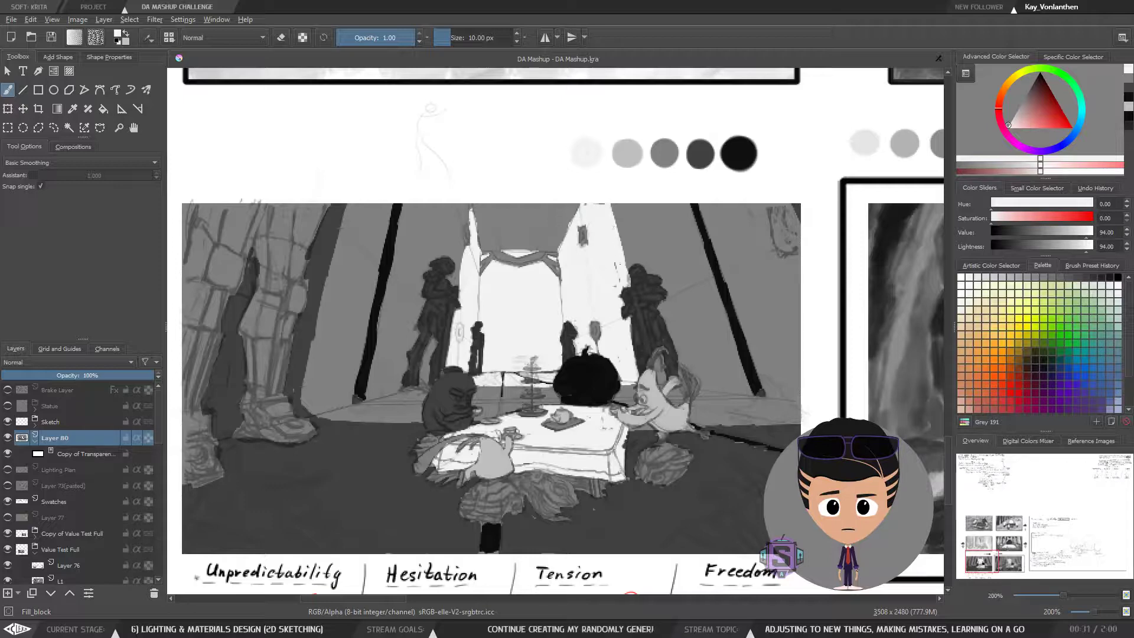
Check the bright walls in a mirrored view and extend the left one outward to the large statue and up to the ceiling
{"action": "key", "text": "1"}
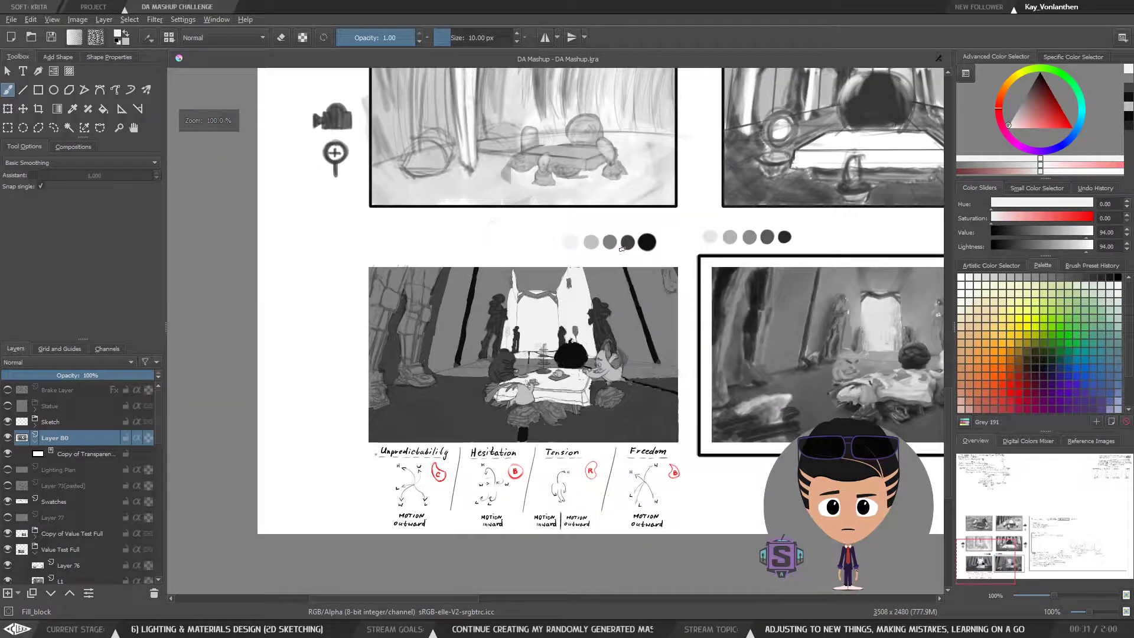
{"action": "key", "text": "m"}
{"action": "key", "text": "m"}
{"action": "key", "text": "2"}
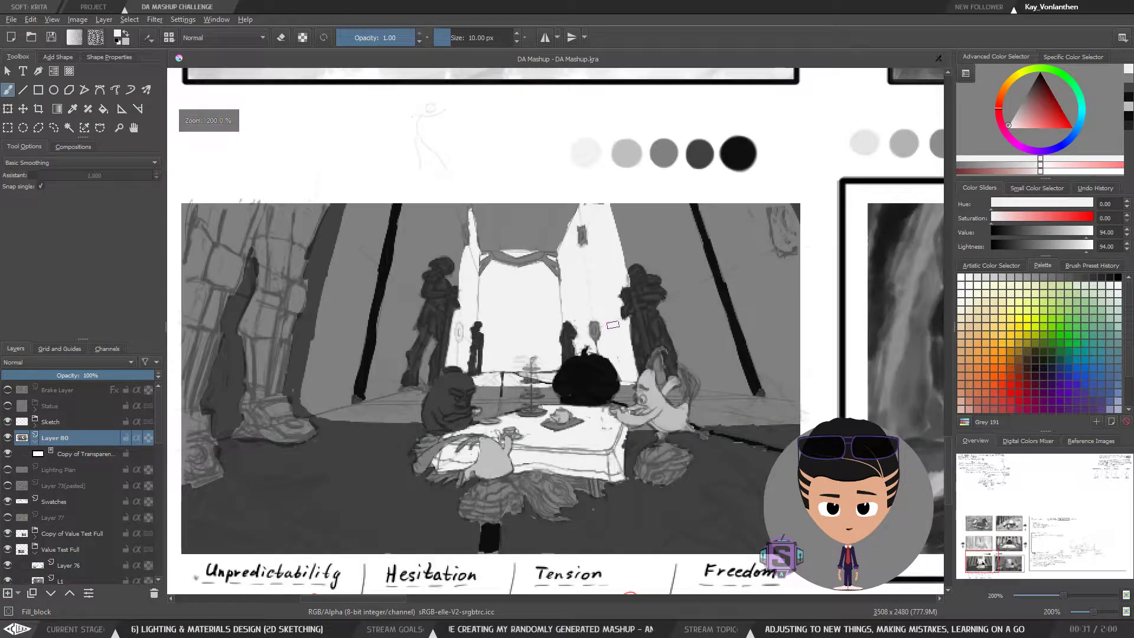
{"action": "scroll", "coordinate": [493, 284], "scroll_direction": "down", "scroll_amount": 1}
{"action": "scroll", "coordinate": [476, 329], "scroll_direction": "up", "scroll_amount": 2}
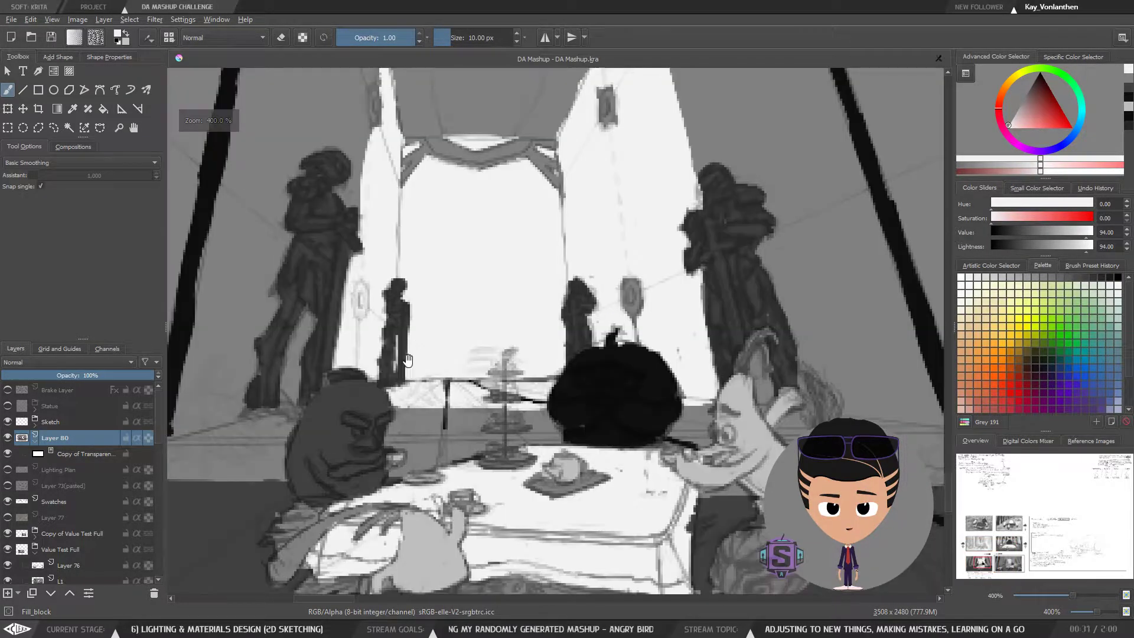
{"action": "scroll", "coordinate": [463, 245], "scroll_direction": "up", "scroll_amount": 1}
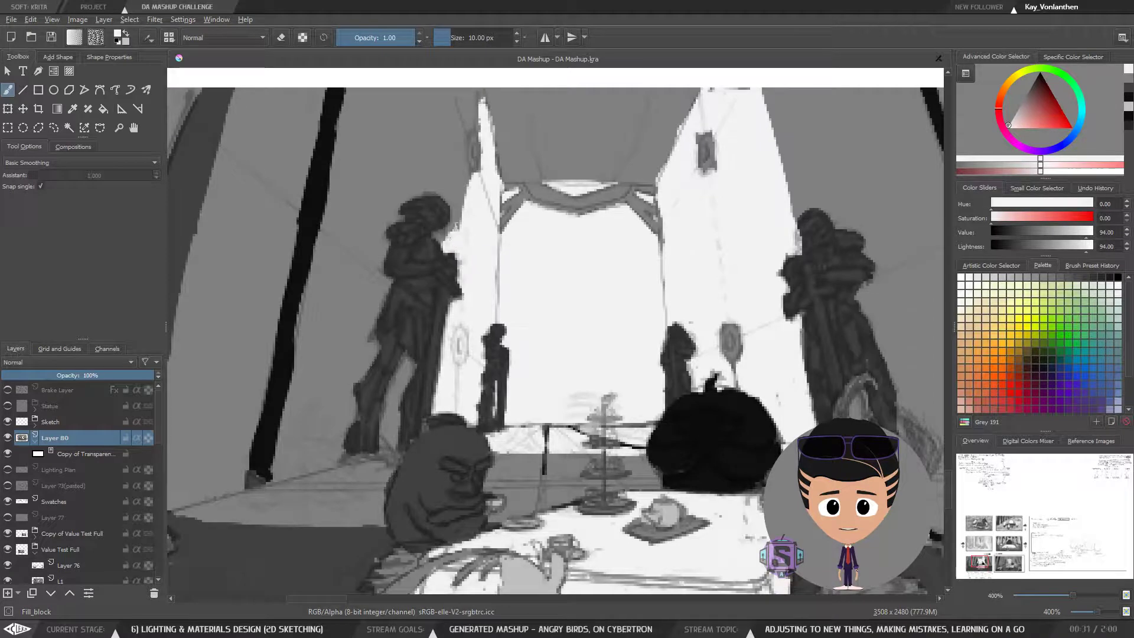
{"action": "mouse_move", "coordinate": [448, 235]}
{"action": "left_mouse_down"}
{"action": "mouse_move", "coordinate": [460, 215]}
{"action": "mouse_move", "coordinate": [450, 190]}
{"action": "mouse_move", "coordinate": [469, 192]}
{"action": "mouse_move", "coordinate": [476, 146]}
{"action": "mouse_move", "coordinate": [450, 201]}
{"action": "mouse_move", "coordinate": [470, 136]}
{"action": "mouse_move", "coordinate": [497, 175]}
{"action": "mouse_move", "coordinate": [491, 217]}
{"action": "mouse_move", "coordinate": [449, 267]}
{"action": "mouse_move", "coordinate": [463, 184]}
{"action": "mouse_move", "coordinate": [453, 245]}
{"action": "left_mouse_up"}
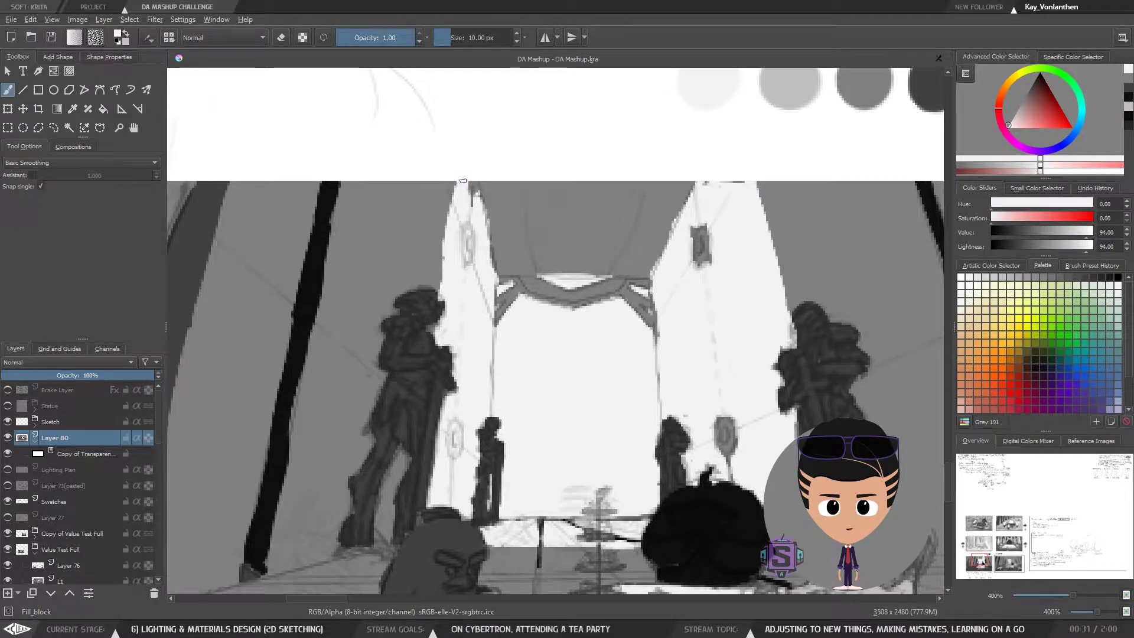
{"action": "mouse_move", "coordinate": [463, 181]}
{"action": "left_mouse_down"}
{"action": "mouse_move", "coordinate": [475, 217]}
{"action": "mouse_move", "coordinate": [469, 174]}
{"action": "left_mouse_up"}
{"action": "mouse_move", "coordinate": [449, 251]}
{"action": "left_mouse_down"}
{"action": "mouse_move", "coordinate": [440, 283]}
{"action": "mouse_move", "coordinate": [444, 253]}
{"action": "left_mouse_up"}
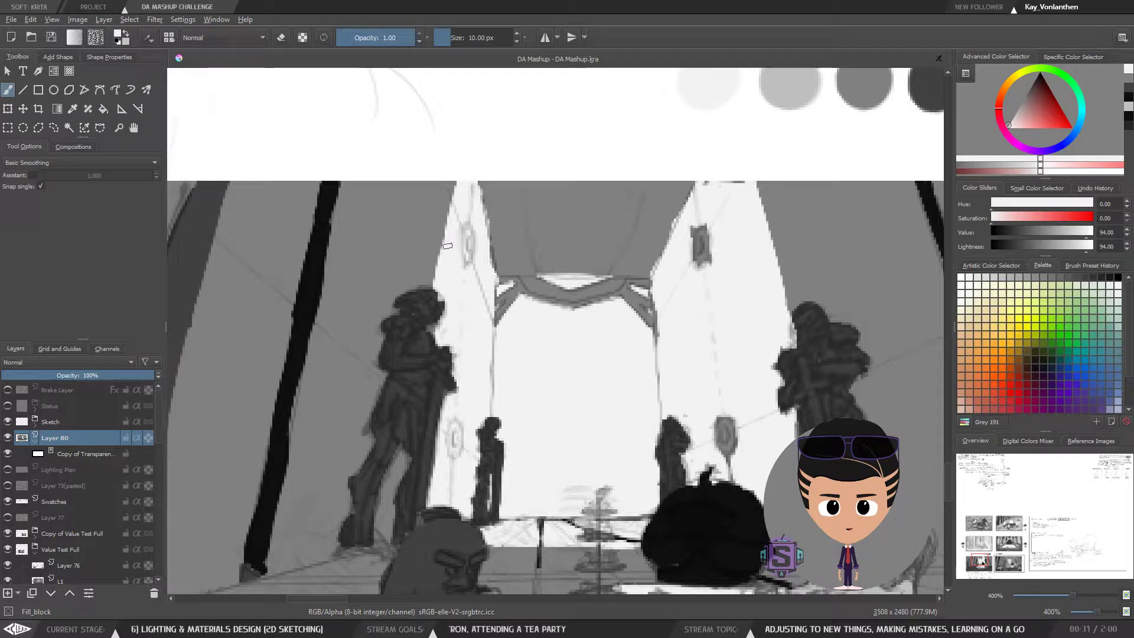
Sample the mid grey above the doorway and fill the upper and lower ornaments on the left bright wall with a 6 px brush
{"action": "left_click", "coordinate": [581, 215], "text": "ctrl"}
{"action": "key", "text": "bracketleft"}
{"action": "key", "text": "bracketleft"}
{"action": "key", "text": "bracketleft"}
{"action": "key", "text": "bracketleft"}
{"action": "left_click_drag", "start_coordinate": [467, 232], "coordinate": [467, 258]}
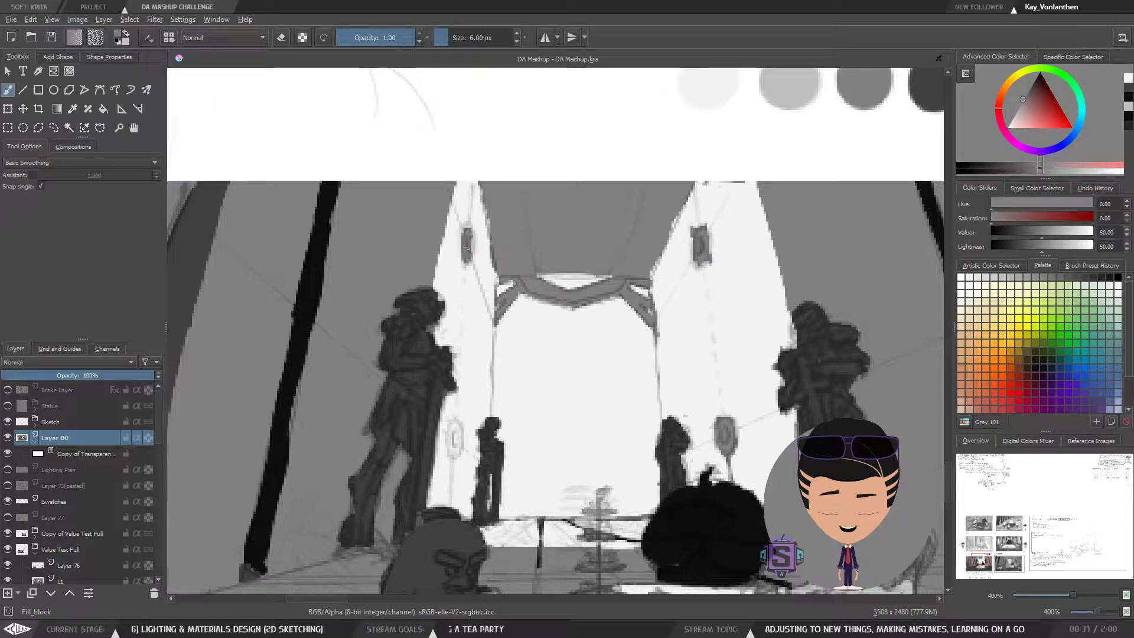
{"action": "mouse_move", "coordinate": [454, 448]}
{"action": "left_mouse_down"}
{"action": "mouse_move", "coordinate": [455, 427]}
{"action": "mouse_move", "coordinate": [453, 455]}
{"action": "left_mouse_up"}
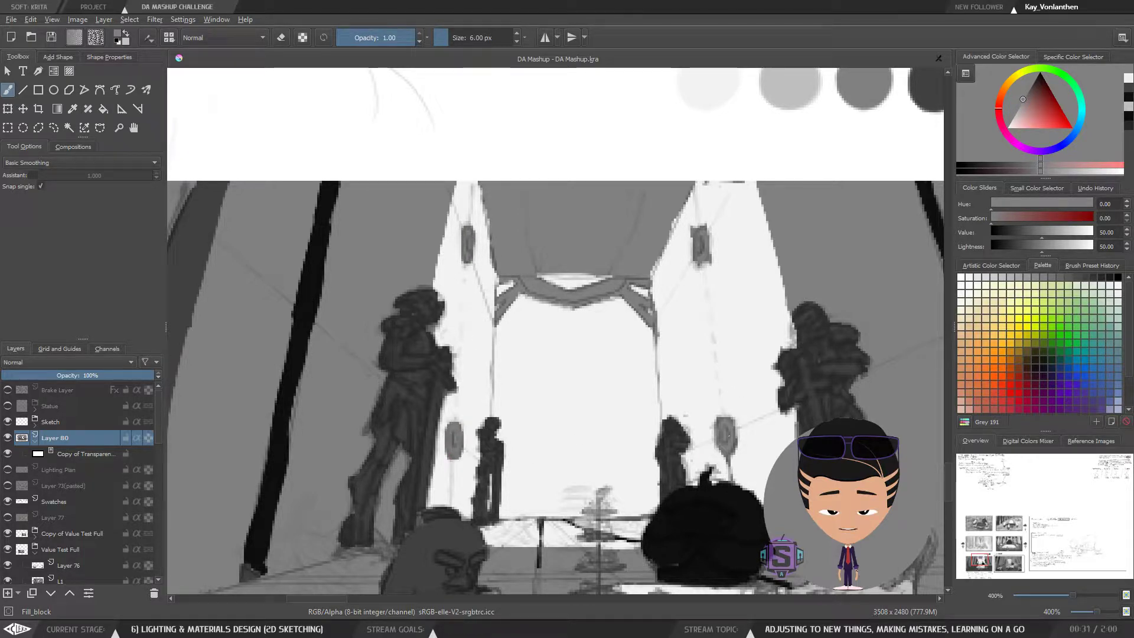
Review the bright doorway walls and their grey ornaments from afar, comparing normal and mirrored views
{"action": "key", "text": "minus"}
{"action": "key", "text": "minus"}
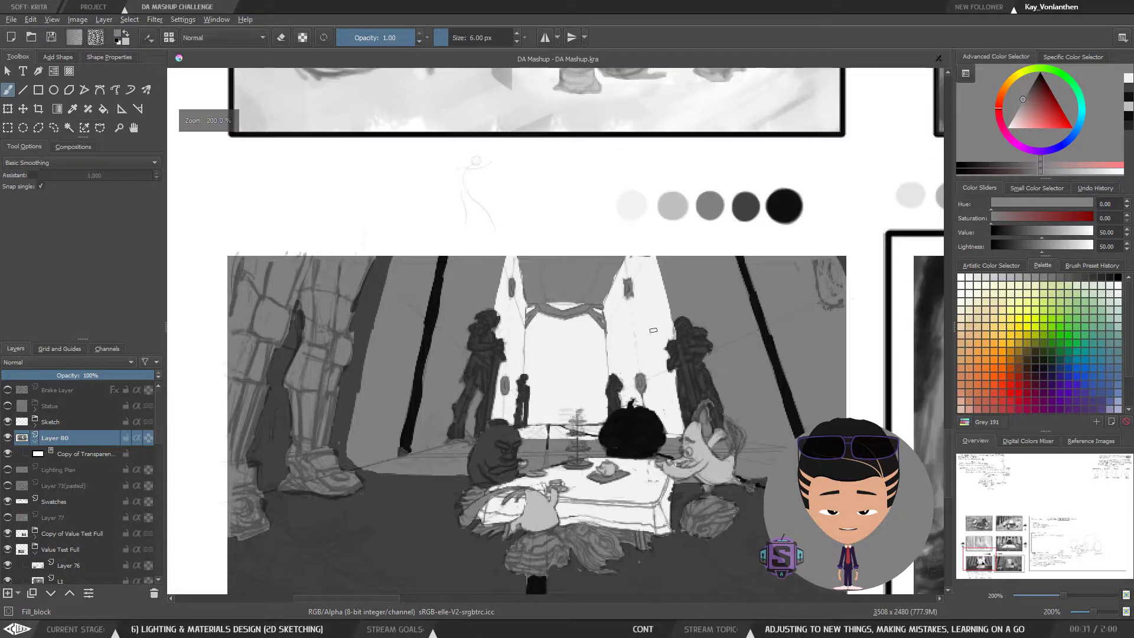
{"action": "key", "text": "plus"}
{"action": "left_click_drag", "start_coordinate": [635, 486], "coordinate": [601, 369]}
{"action": "key", "text": "plus"}
{"action": "key", "text": "minus"}
{"action": "key", "text": "minus"}
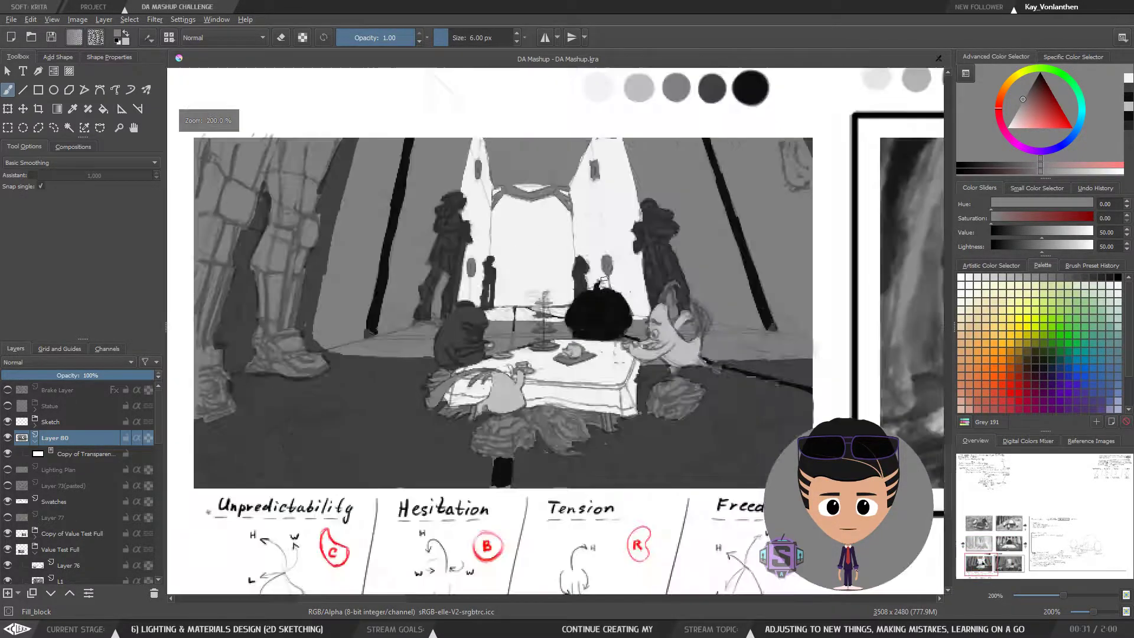
{"action": "key", "text": "m"}
{"action": "key", "text": "m"}
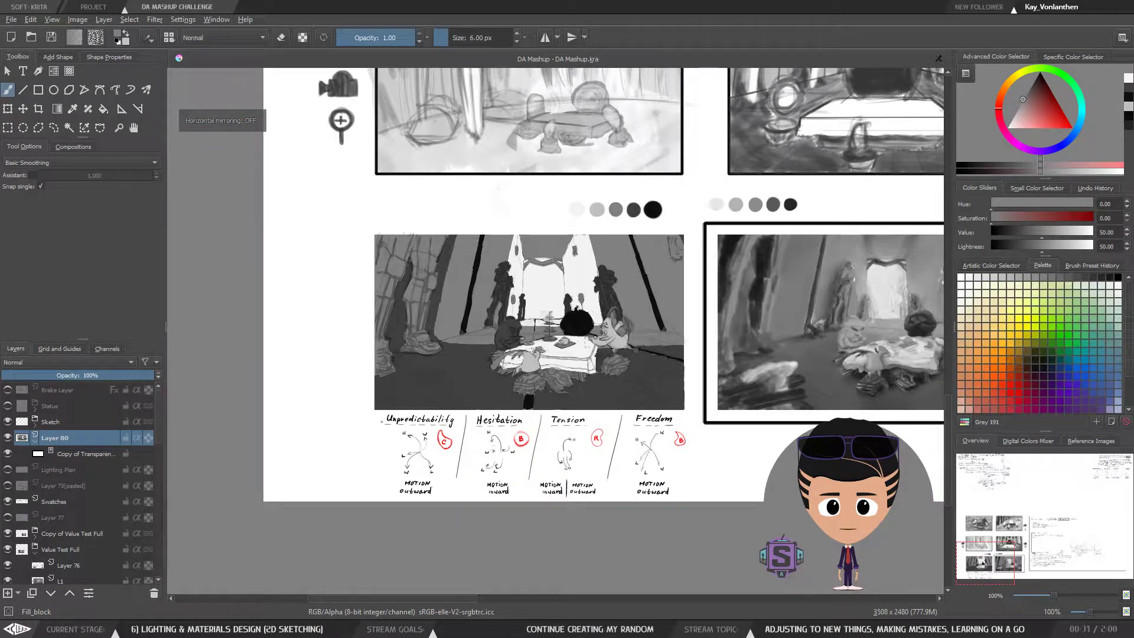
{"action": "key", "text": "minus"}
{"action": "key", "text": "plus"}
{"action": "key", "text": "plus"}
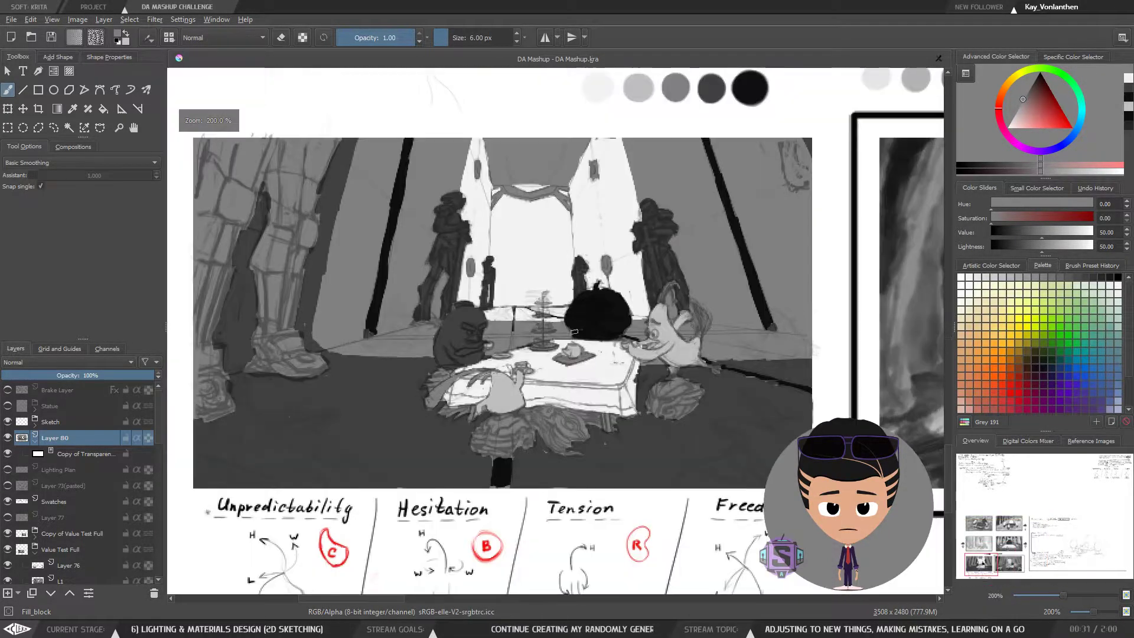
Paint mid grey over the two small statues flanking the doorway with a 3 px brush
{"action": "mouse_move", "coordinate": [554, 344]}
{"action": "left_mouse_down"}
{"action": "mouse_move", "coordinate": [537, 441]}
{"action": "mouse_move", "coordinate": [550, 433]}
{"action": "left_mouse_up"}
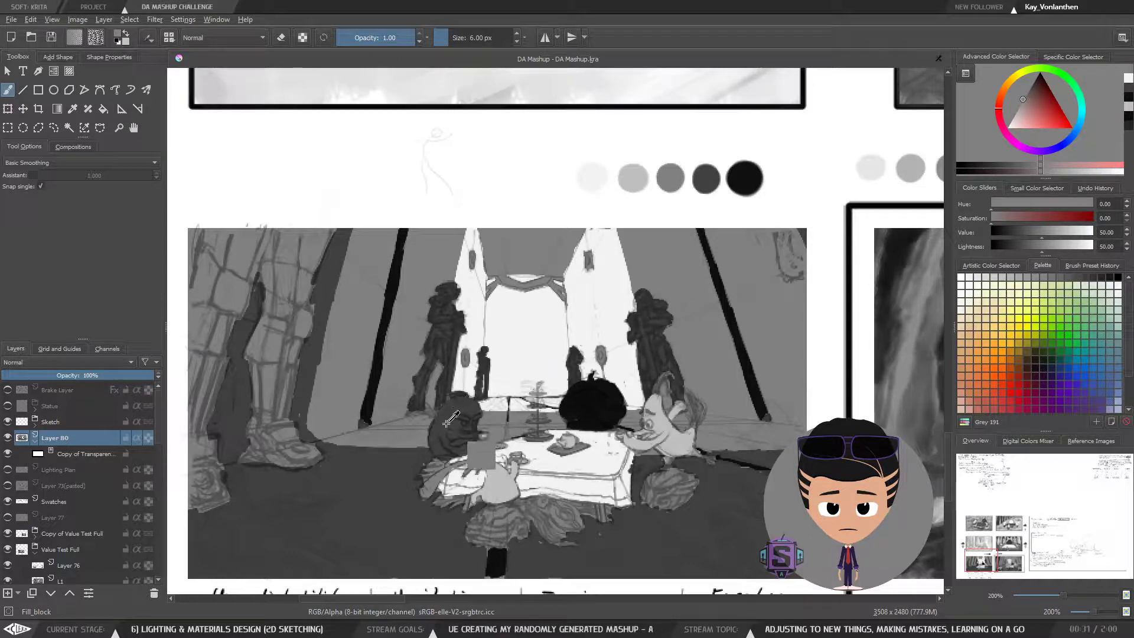
{"action": "key", "text": "ctrl+plus"}
{"action": "key", "text": "ctrl+plus"}
{"action": "key", "text": "bracketleft"}
{"action": "key", "text": "bracketleft"}
{"action": "key", "text": "bracketleft"}
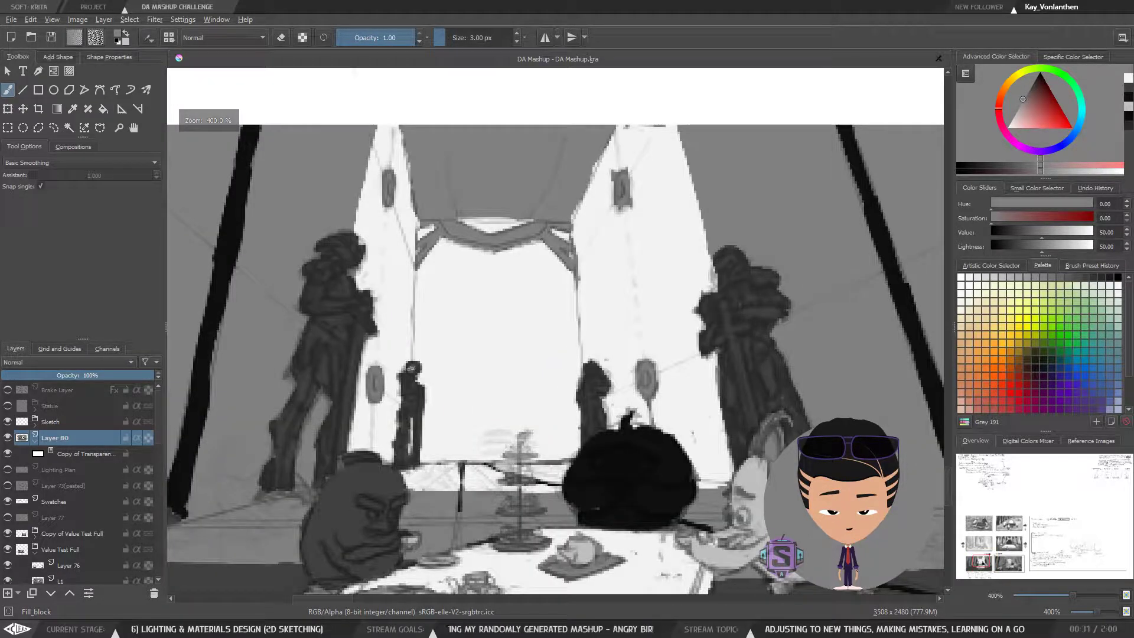
{"action": "mouse_move", "coordinate": [405, 375]}
{"action": "left_mouse_down"}
{"action": "mouse_move", "coordinate": [416, 436]}
{"action": "mouse_move", "coordinate": [415, 401]}
{"action": "mouse_move", "coordinate": [412, 465]}
{"action": "left_mouse_up"}
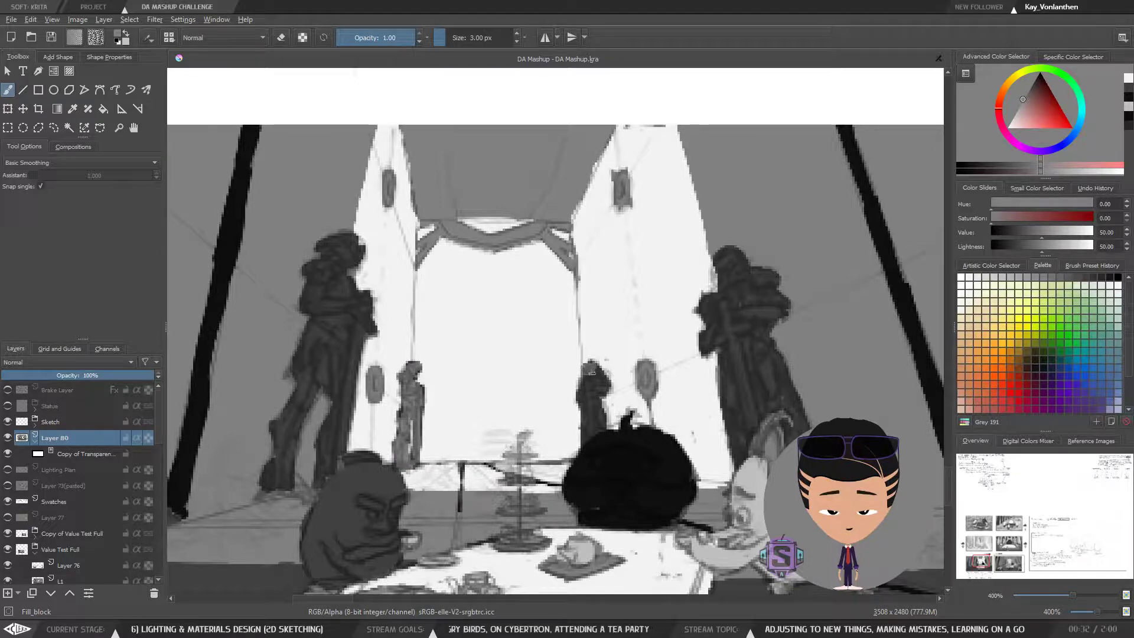
{"action": "mouse_move", "coordinate": [591, 372]}
{"action": "left_mouse_down"}
{"action": "mouse_move", "coordinate": [587, 421]}
{"action": "mouse_move", "coordinate": [607, 388]}
{"action": "mouse_move", "coordinate": [590, 430]}
{"action": "left_mouse_up"}
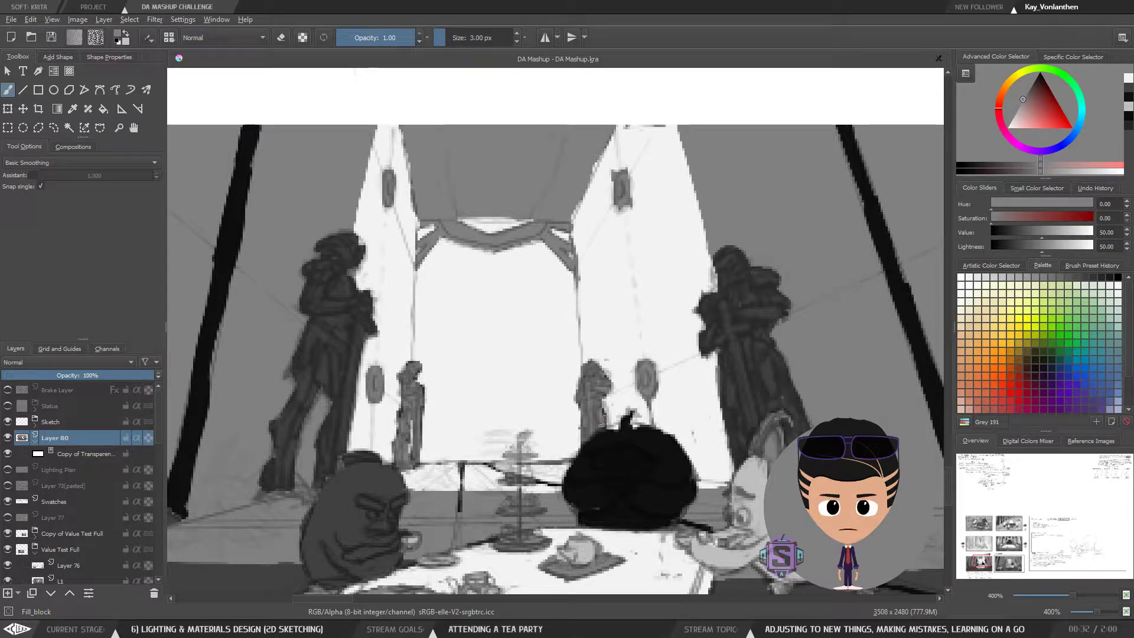
{"action": "key", "text": "1"}
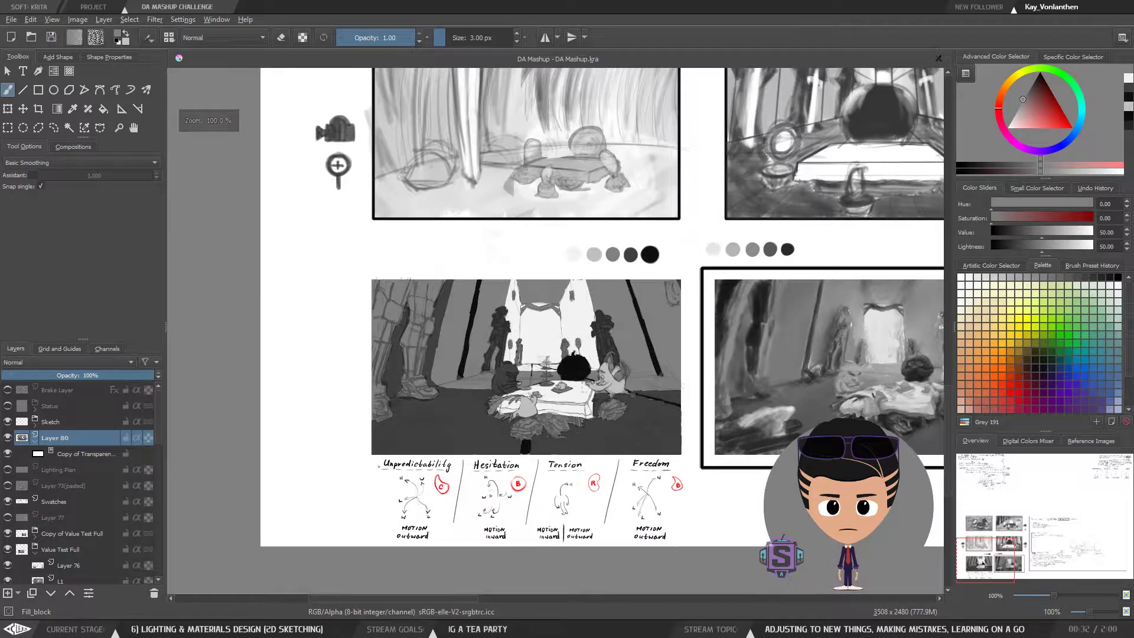
Examine the composition of the flat-value tea party thumbnail above the motion notes, in both normal and horizontally mirrored view
{"action": "left_click_drag", "start_coordinate": [621, 394], "coordinate": [588, 402]}
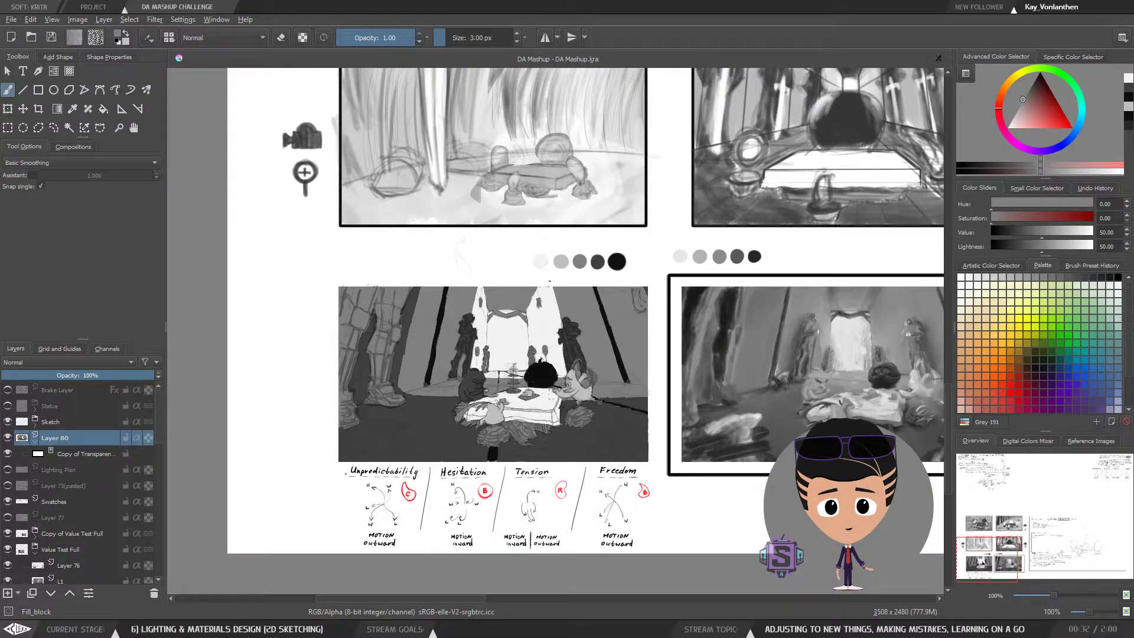
{"action": "key", "text": "ctrl+plus"}
{"action": "left_click_drag", "start_coordinate": [527, 226], "coordinate": [569, 241]}
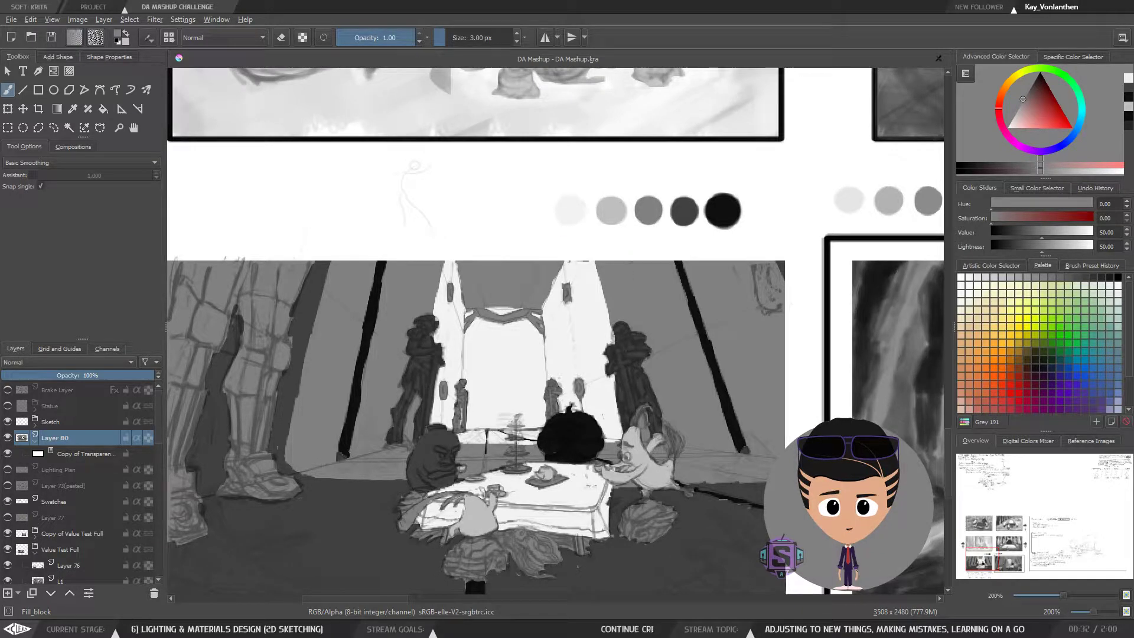
{"action": "key", "text": "ctrl+minus"}
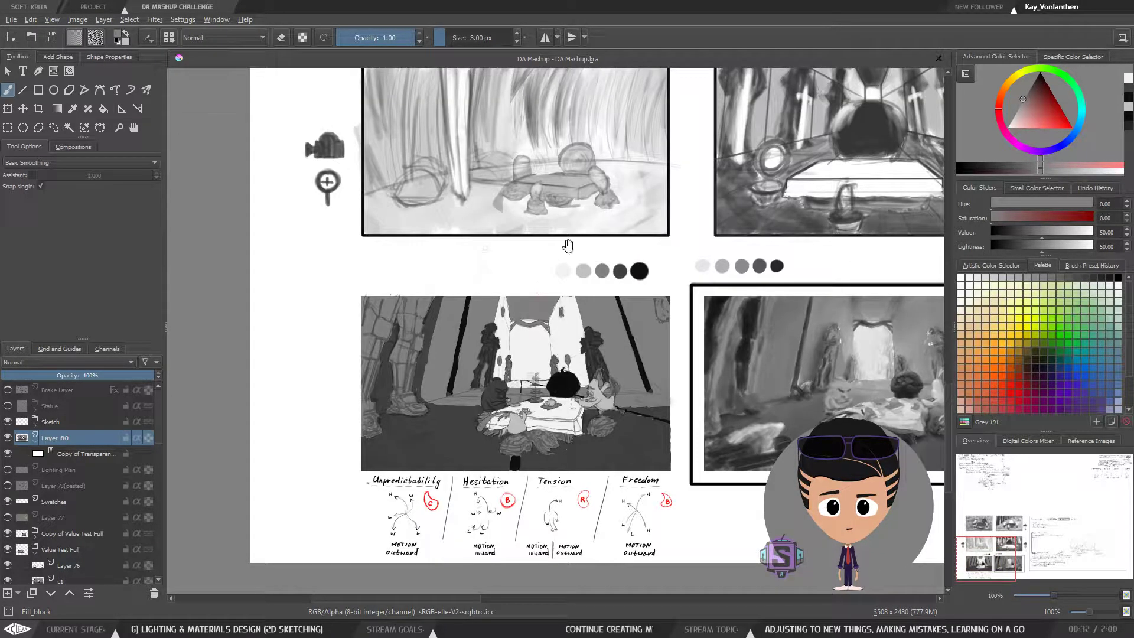
{"action": "key", "text": "m"}
{"action": "key", "text": "m"}
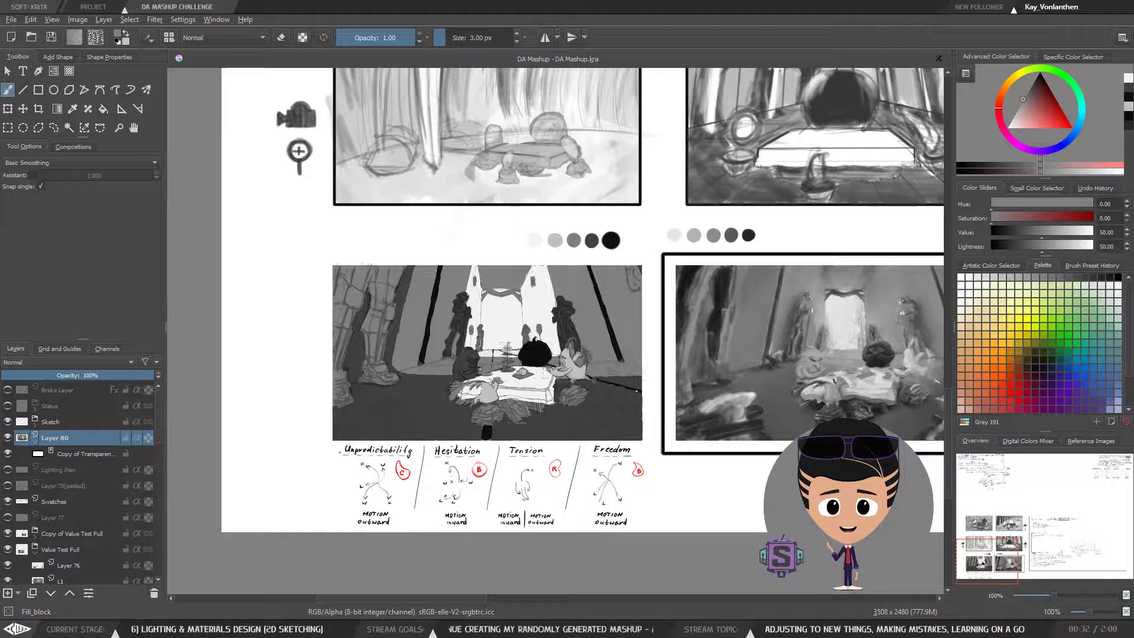
{"action": "key", "text": "ctrl+plus"}
{"action": "key", "text": "ctrl+minus"}
{"action": "left_click_drag", "start_coordinate": [514, 434], "coordinate": [515, 418]}
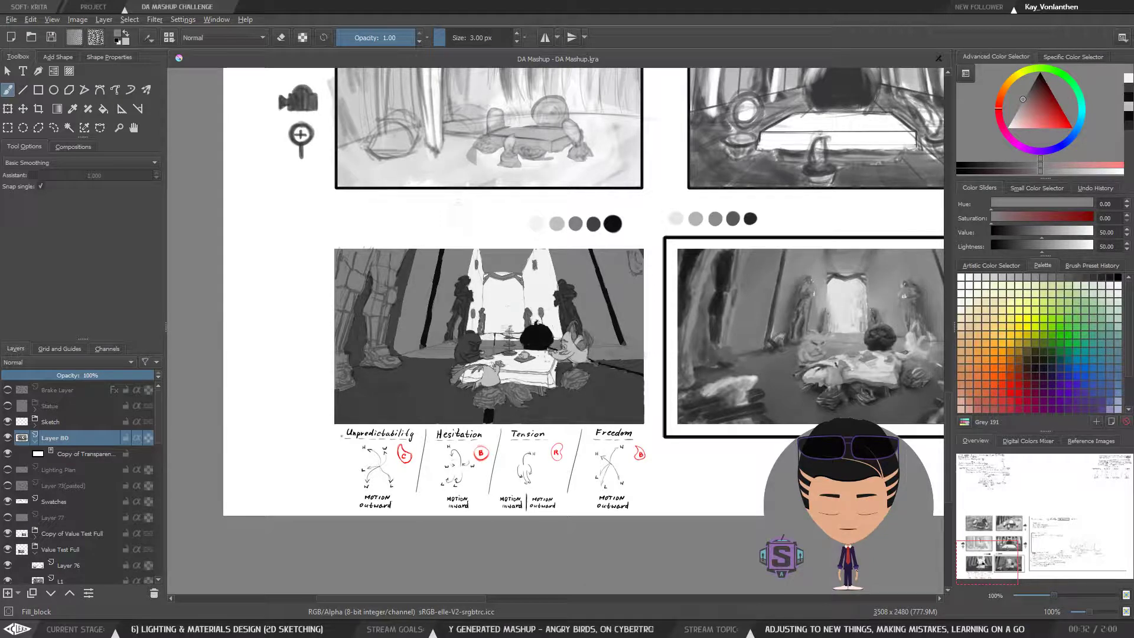
{"action": "left_click_drag", "start_coordinate": [558, 384], "coordinate": [582, 396]}
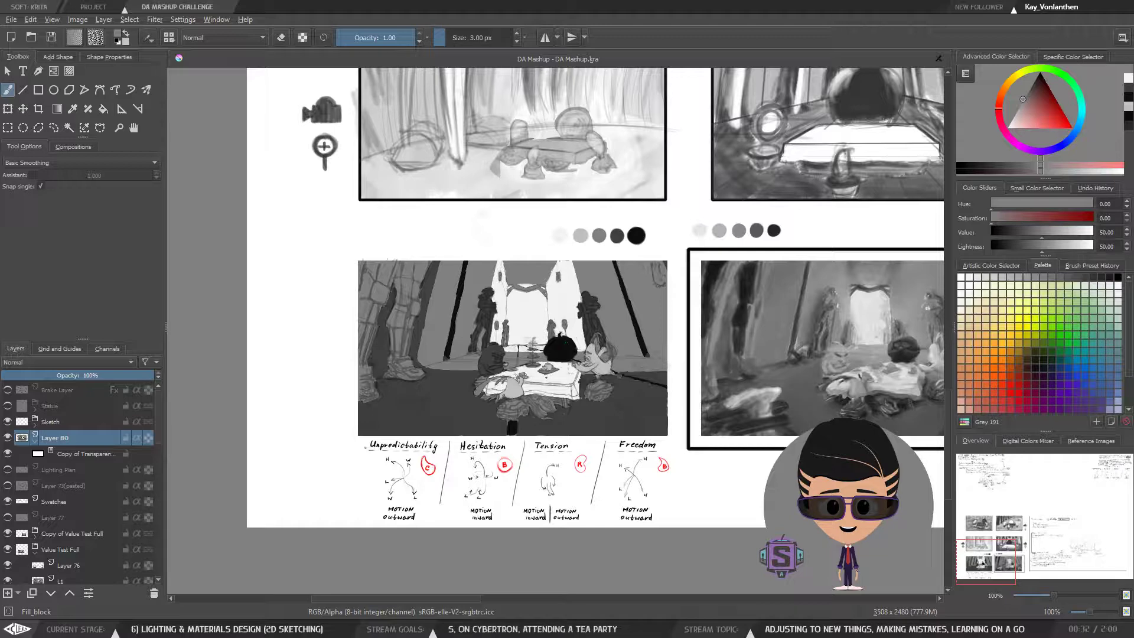
{"action": "key", "text": "m"}
{"action": "key", "text": "m"}
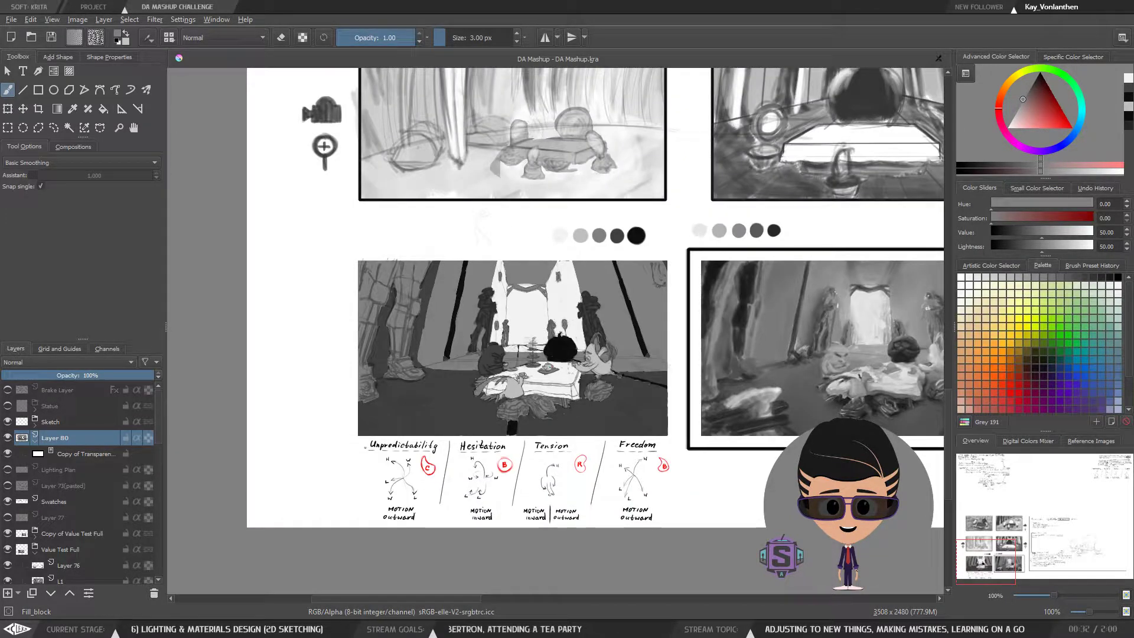
{"action": "key", "text": "ctrl+plus"}
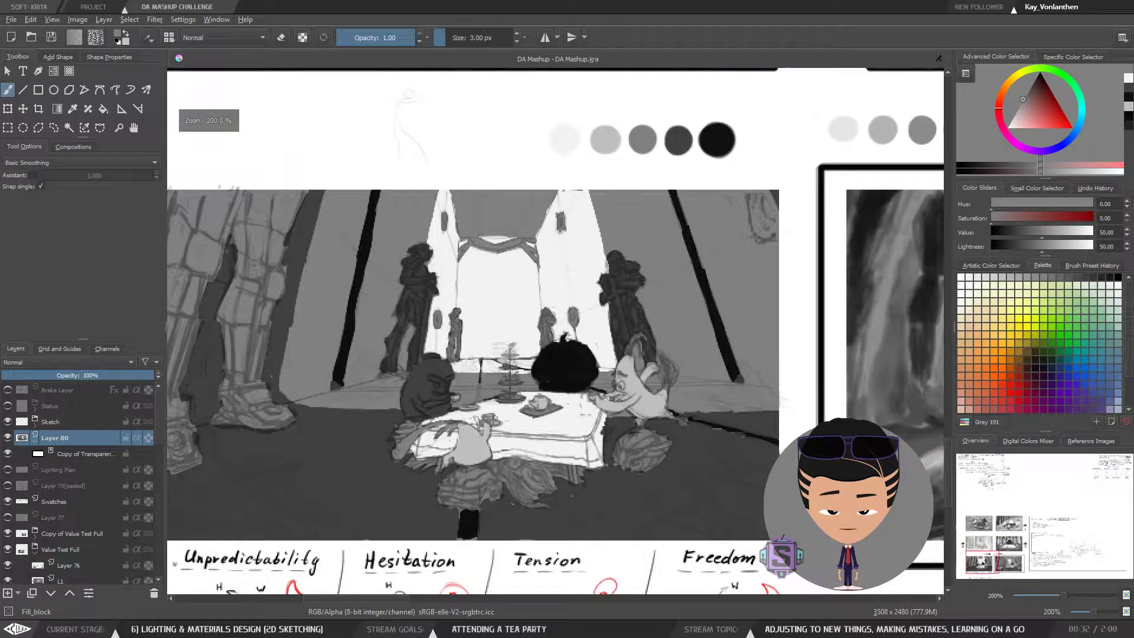
{"action": "left_click_drag", "start_coordinate": [288, 469], "coordinate": [386, 435]}
{"action": "left_click_drag", "start_coordinate": [348, 468], "coordinate": [549, 346]}
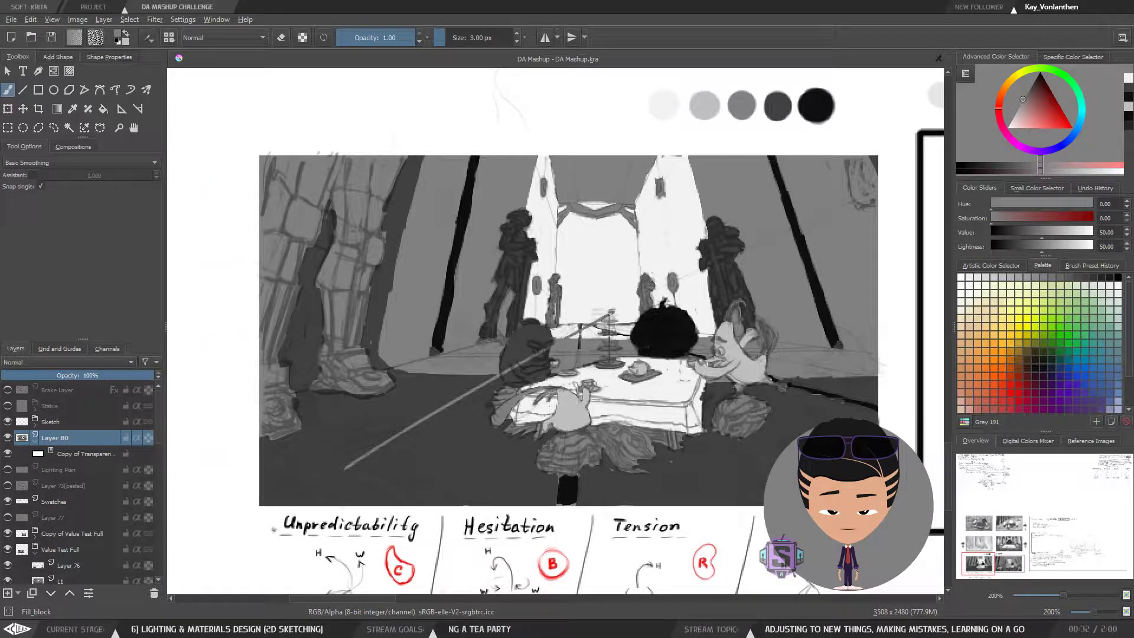
{"action": "key", "text": "ctrl+z"}
{"action": "left_click_drag", "start_coordinate": [353, 495], "coordinate": [539, 341]}
{"action": "key", "text": "ctrl+z"}
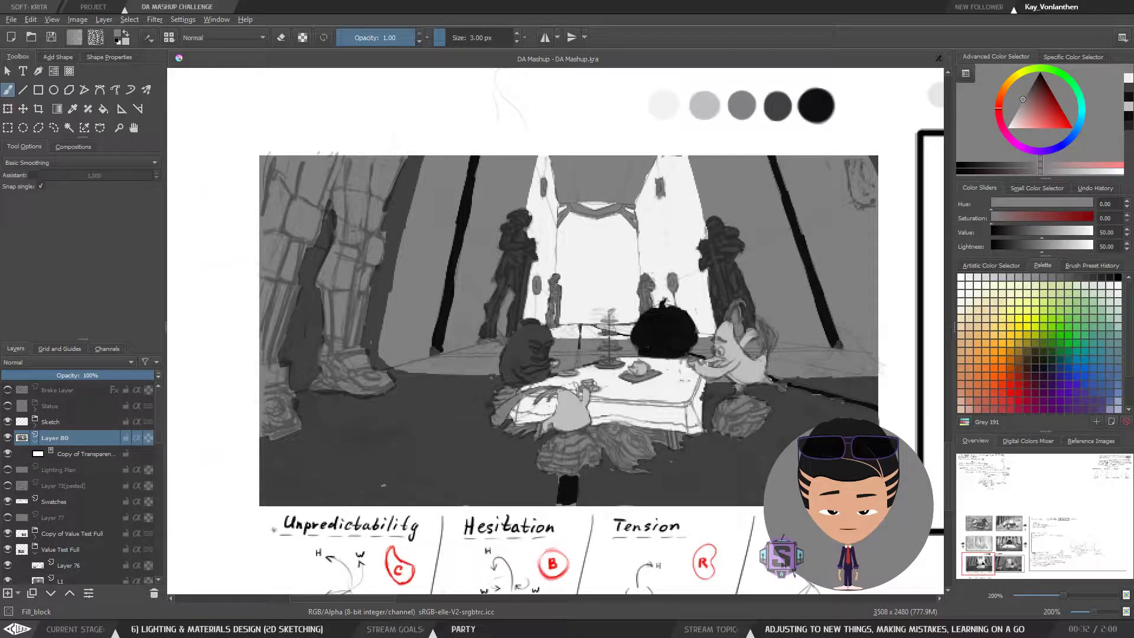
{"action": "left_click_drag", "start_coordinate": [374, 491], "coordinate": [549, 356]}
{"action": "key", "text": "ctrl+z"}
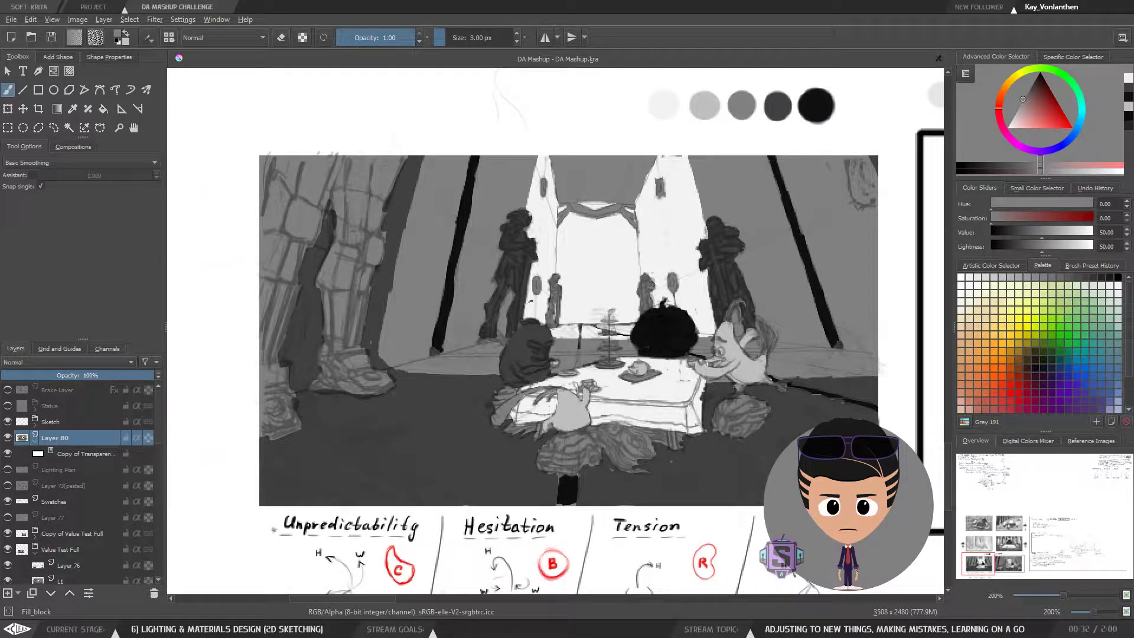
Check how the flat-value tea party thumbnail reads up close, mirrored horizontally, and at small scale among the other thumbnails
{"action": "left_click_drag", "start_coordinate": [623, 367], "coordinate": [595, 389]}
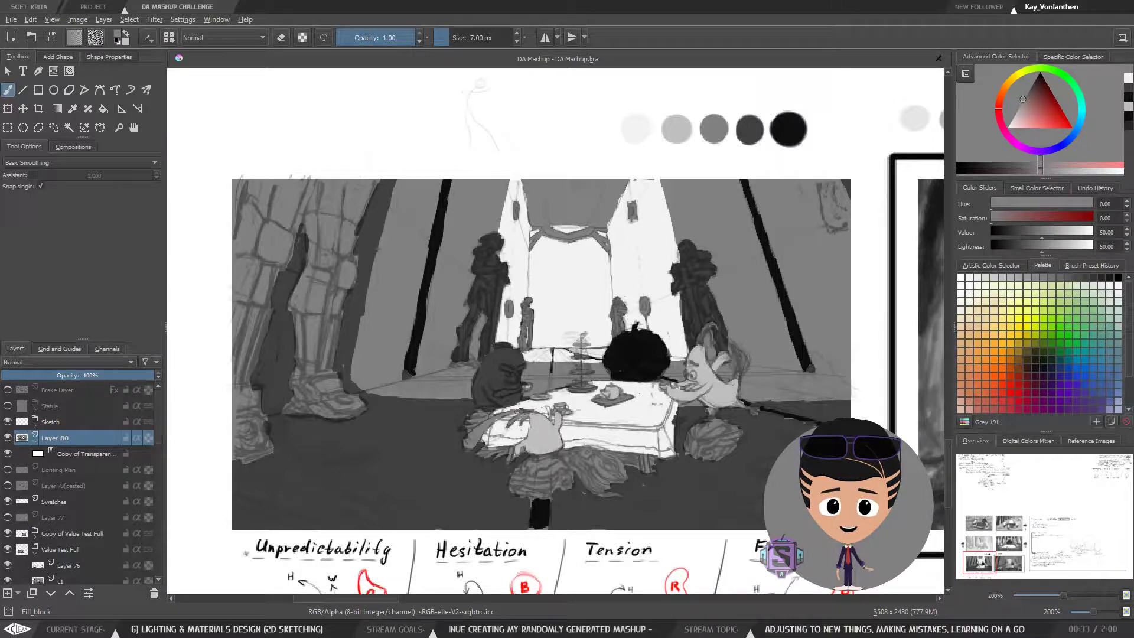
{"action": "left_click_drag", "start_coordinate": [667, 327], "coordinate": [625, 358]}
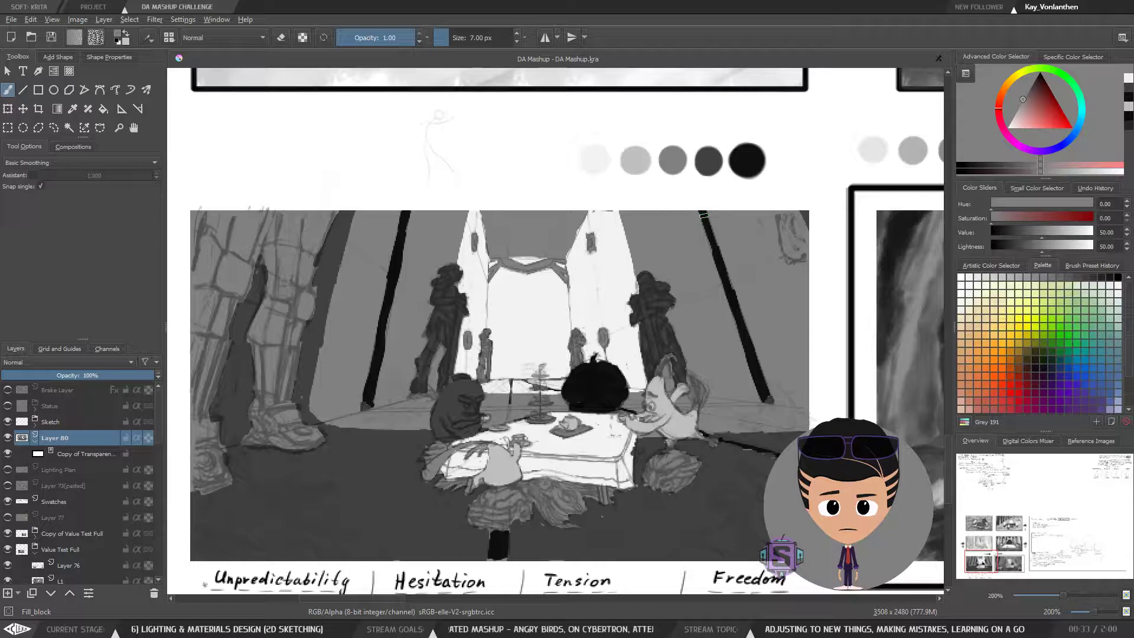
{"action": "key", "text": "1"}
{"action": "key", "text": "m"}
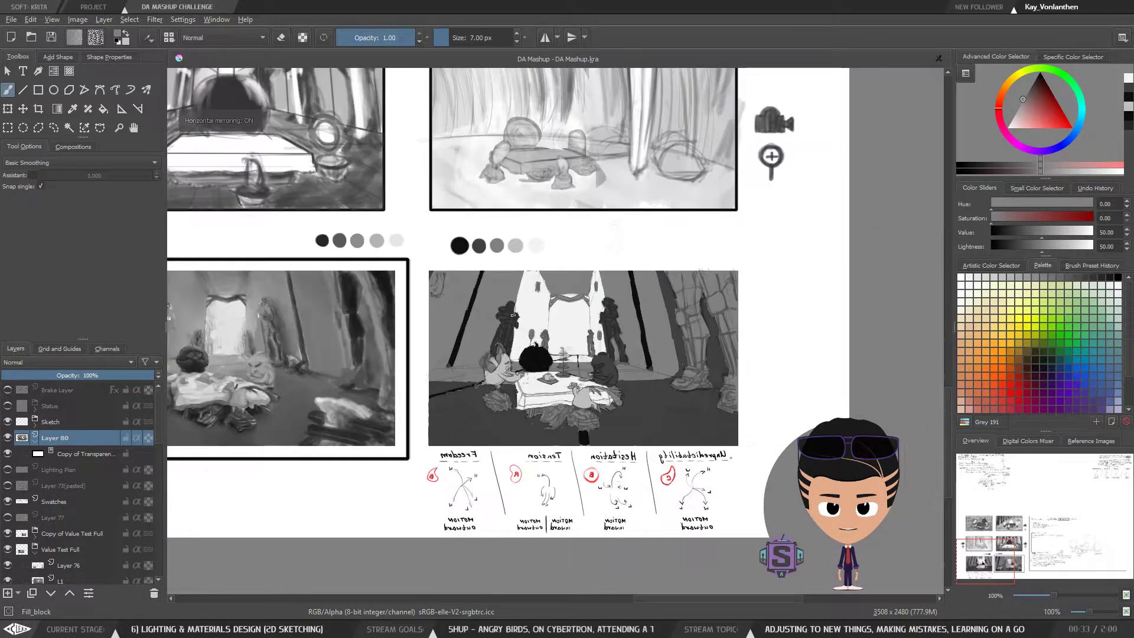
{"action": "key", "text": "m"}
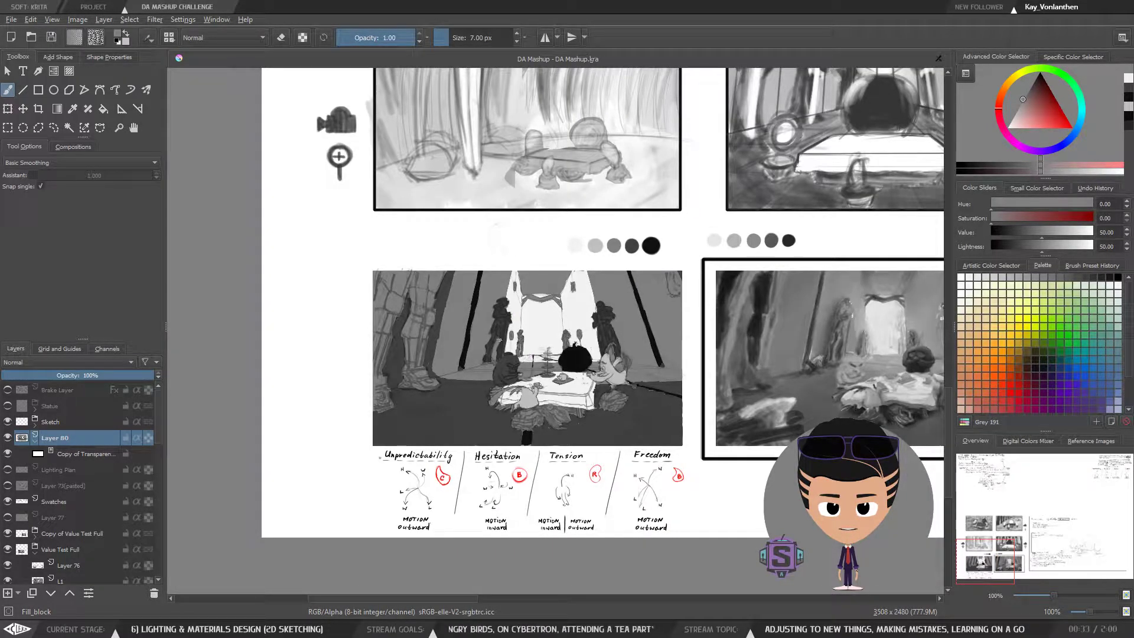
{"action": "key", "text": "minus"}
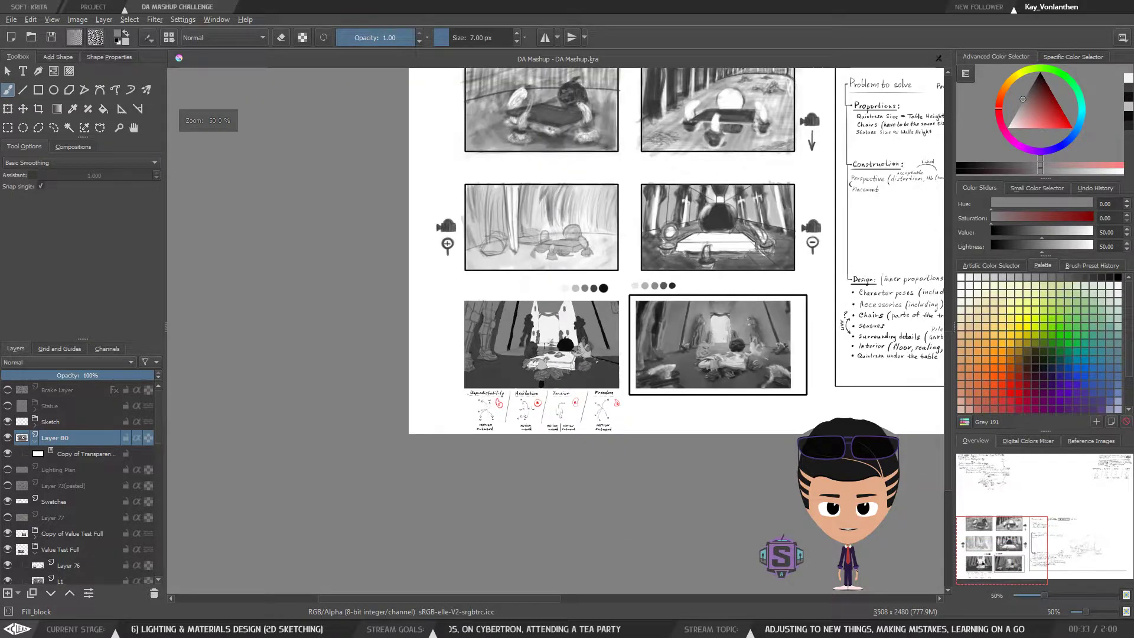
{"action": "key", "text": "1"}
{"action": "key", "text": "m"}
{"action": "key", "text": "m"}
{"action": "key", "text": "plus"}
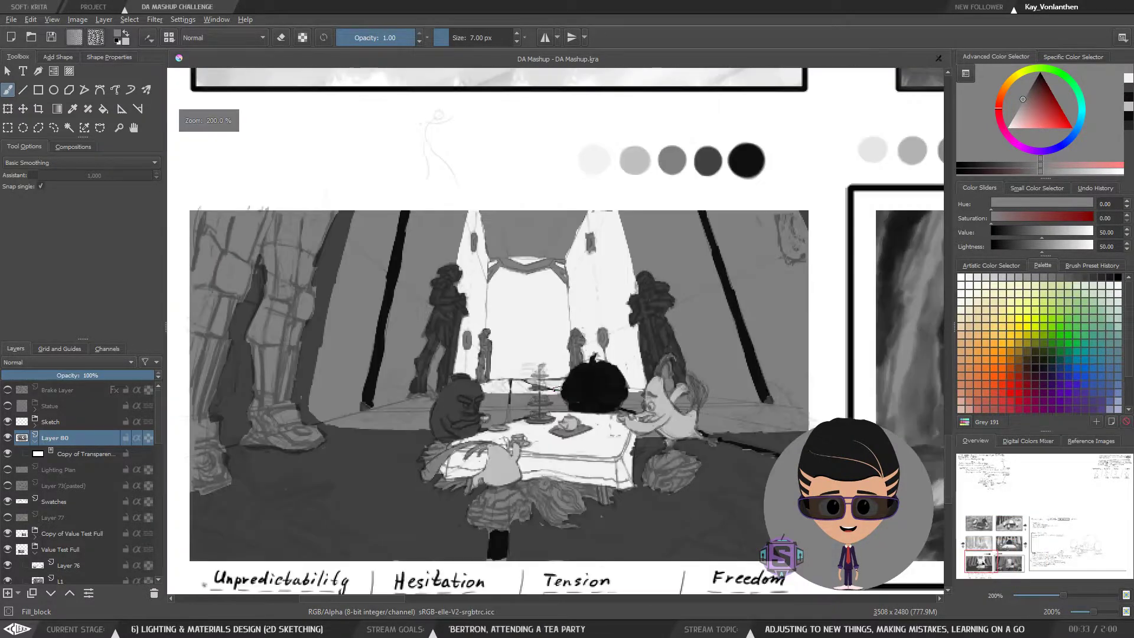
{"action": "key", "text": "space"}
{"action": "mouse_move", "coordinate": [540, 417]}
{"action": "left_mouse_down"}
{"action": "mouse_move", "coordinate": [568, 385]}
{"action": "mouse_move", "coordinate": [552, 410]}
{"action": "mouse_move", "coordinate": [517, 413]}
{"action": "mouse_move", "coordinate": [438, 377]}
{"action": "left_mouse_up"}
{"action": "key", "text": "minus"}
{"action": "key", "text": "m"}
{"action": "key", "text": "m"}
{"action": "key", "text": "minus"}
{"action": "key", "text": "minus"}
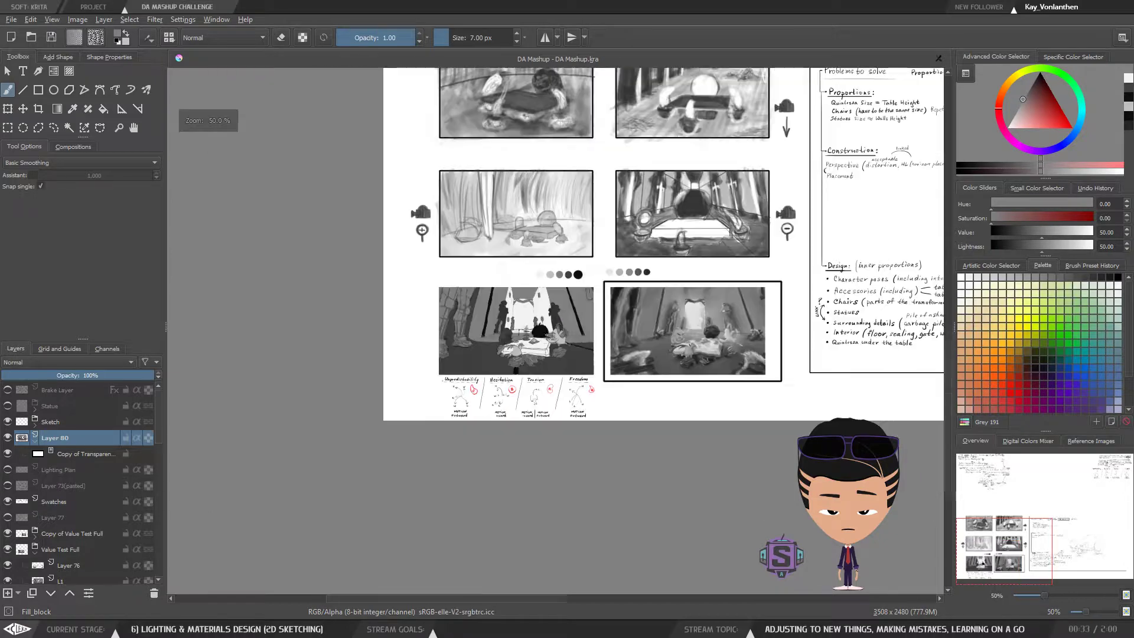
Compare the values and composition of the flat-value thumbnail with the framed grayscale painting beside it
{"action": "left_click_drag", "start_coordinate": [610, 374], "coordinate": [508, 355]}
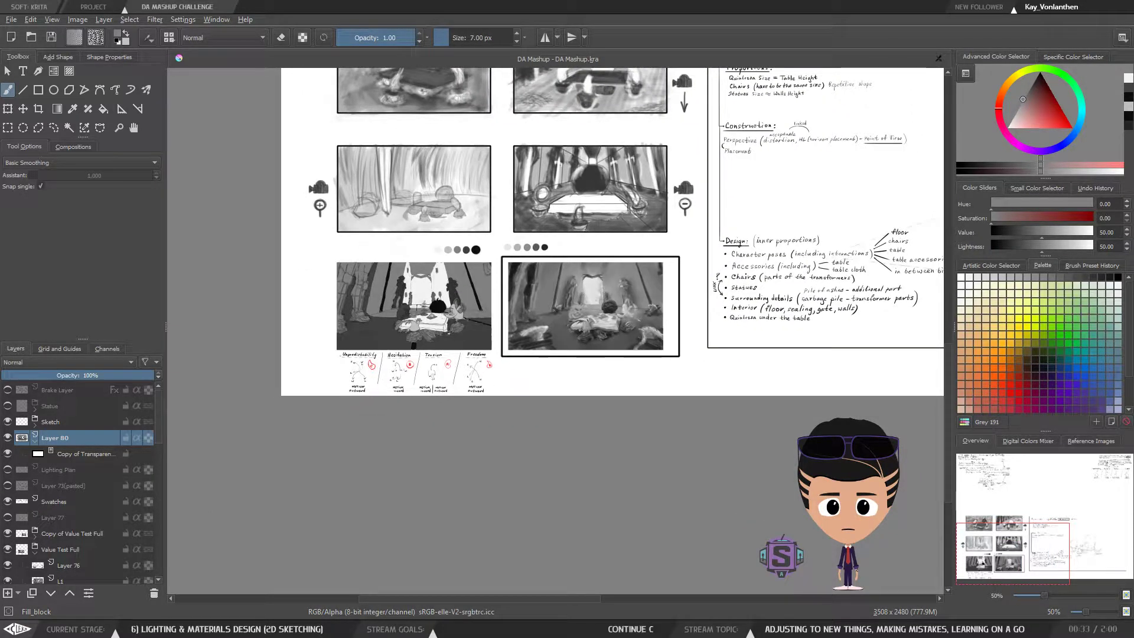
{"action": "key", "text": "plus"}
{"action": "key", "text": "plus"}
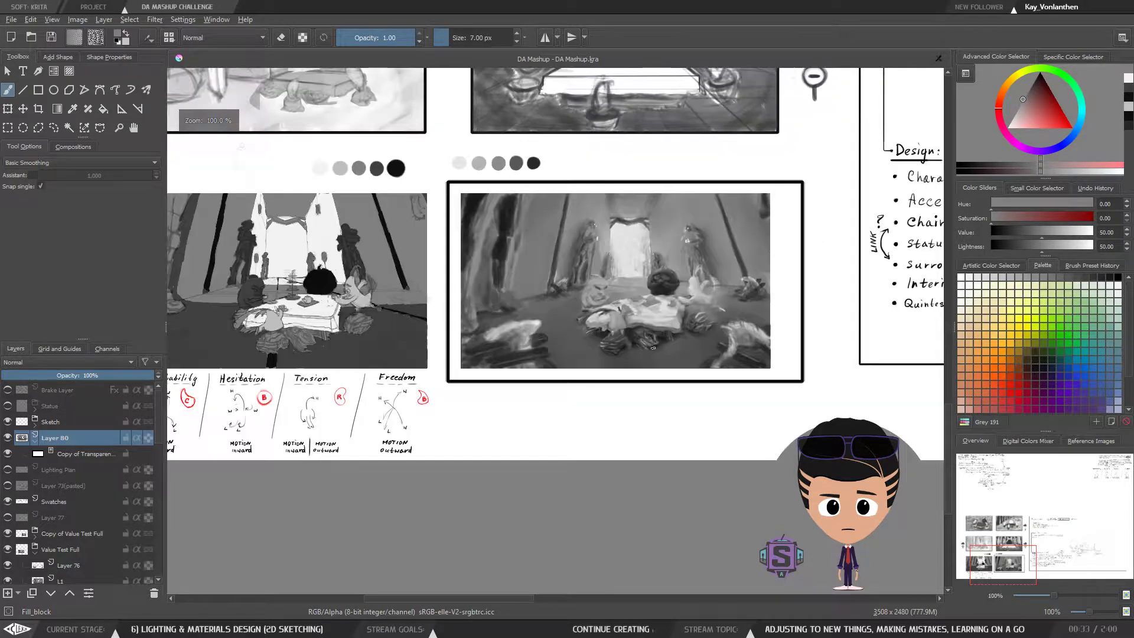
{"action": "left_click_drag", "start_coordinate": [425, 361], "coordinate": [579, 385]}
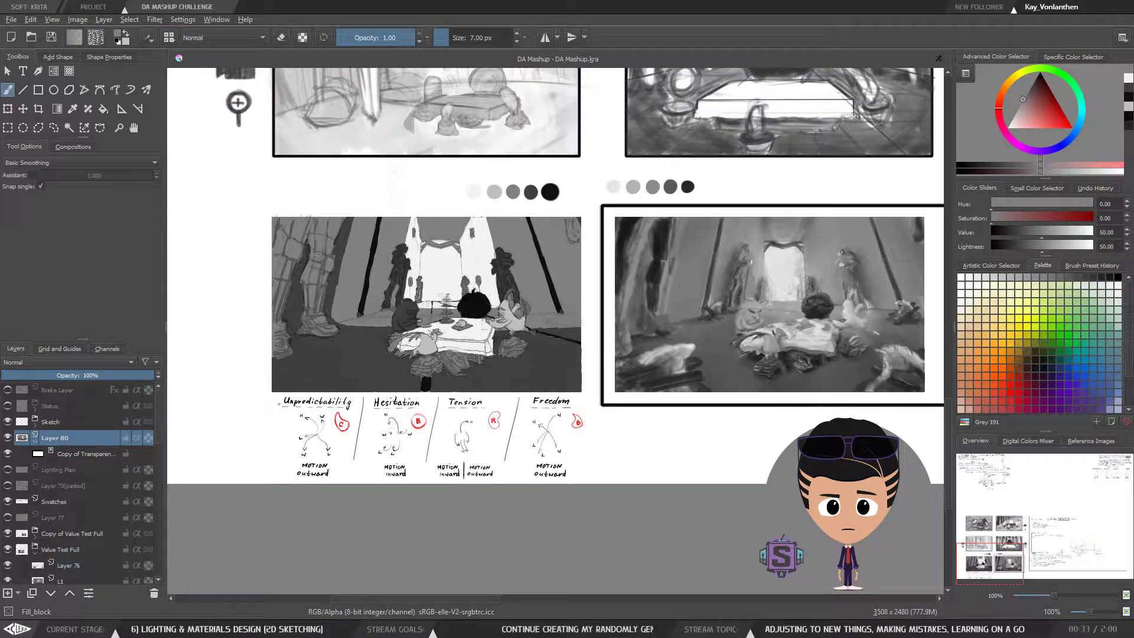
{"action": "left_click_drag", "start_coordinate": [696, 341], "coordinate": [426, 359]}
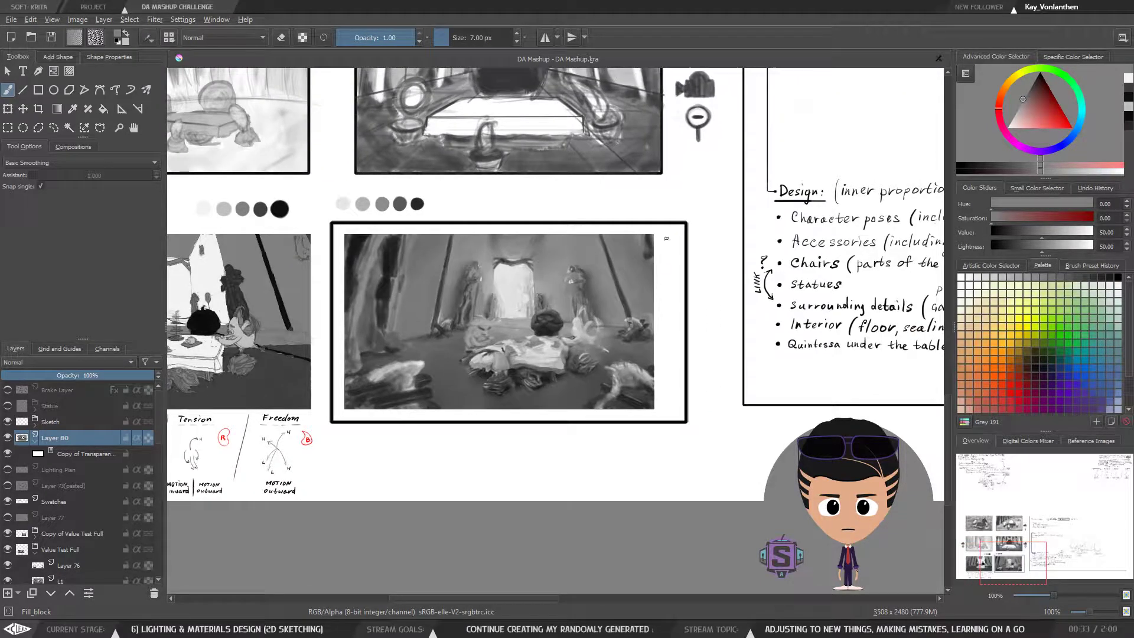
{"action": "left_click_drag", "start_coordinate": [379, 266], "coordinate": [623, 279]}
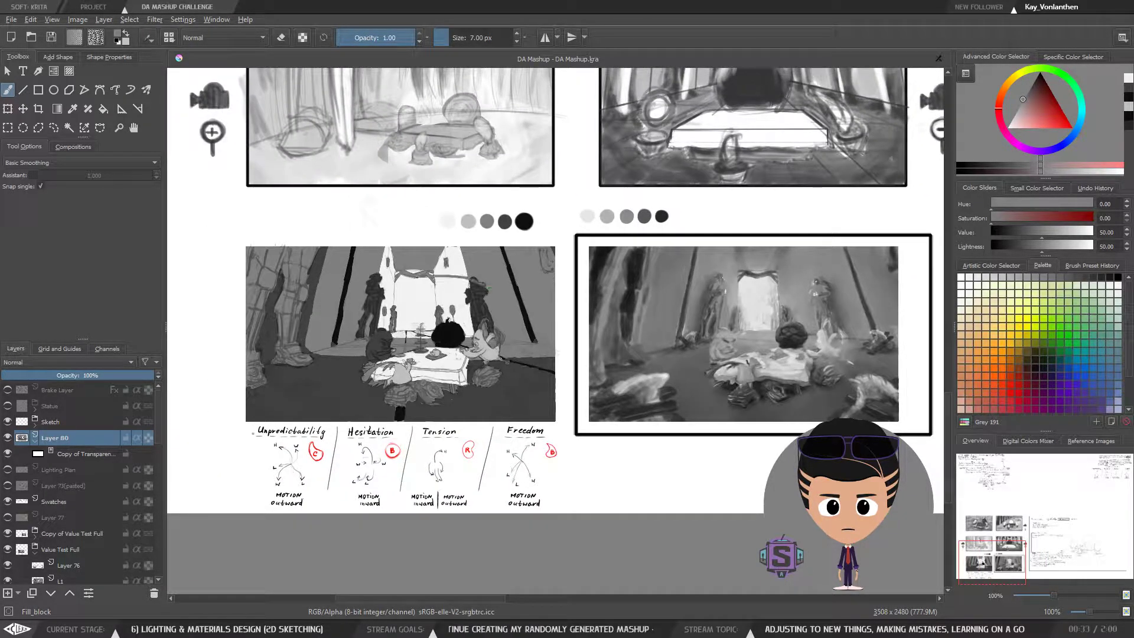
{"action": "left_click_drag", "start_coordinate": [395, 279], "coordinate": [310, 296]}
{"action": "key", "text": "ctrl+z"}
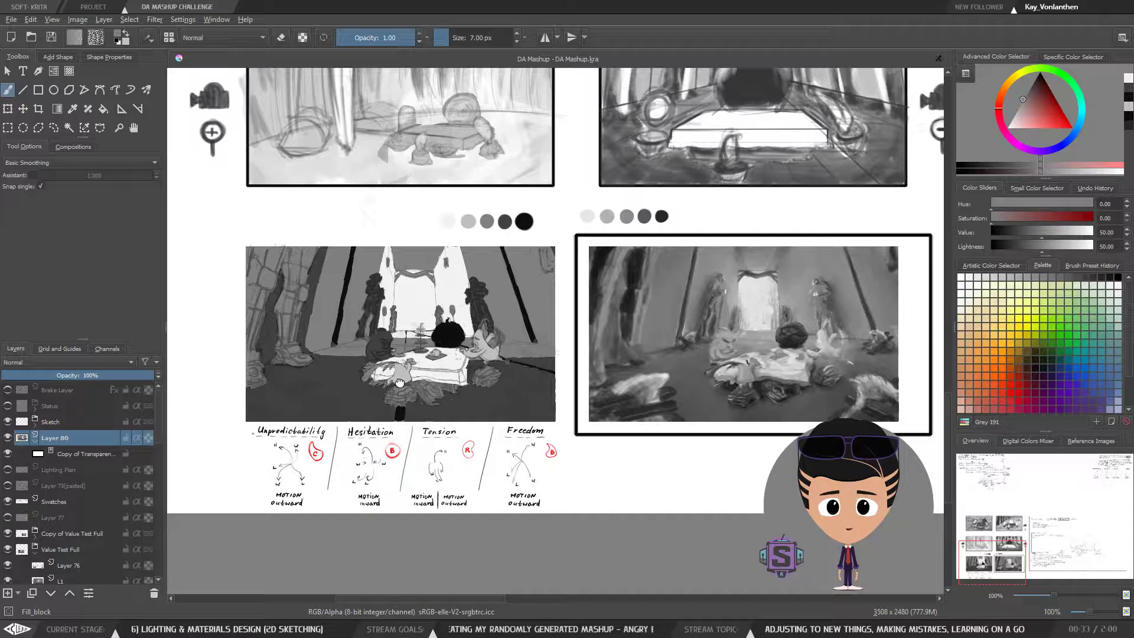
{"action": "left_click_drag", "start_coordinate": [400, 382], "coordinate": [422, 381]}
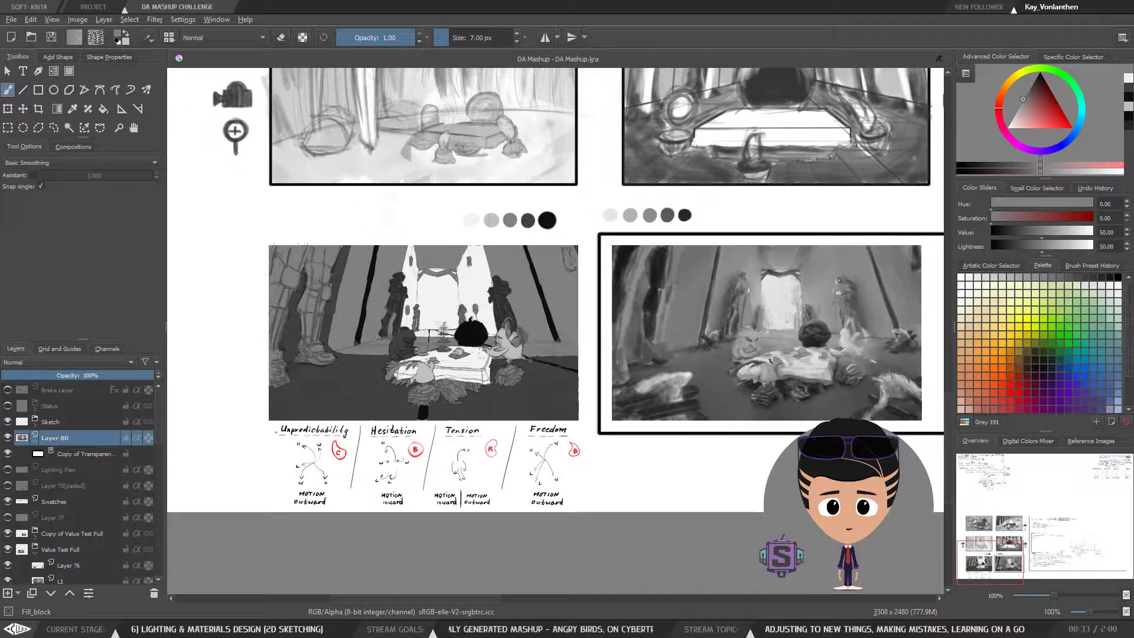
{"action": "left_click_drag", "start_coordinate": [769, 346], "coordinate": [538, 318]}
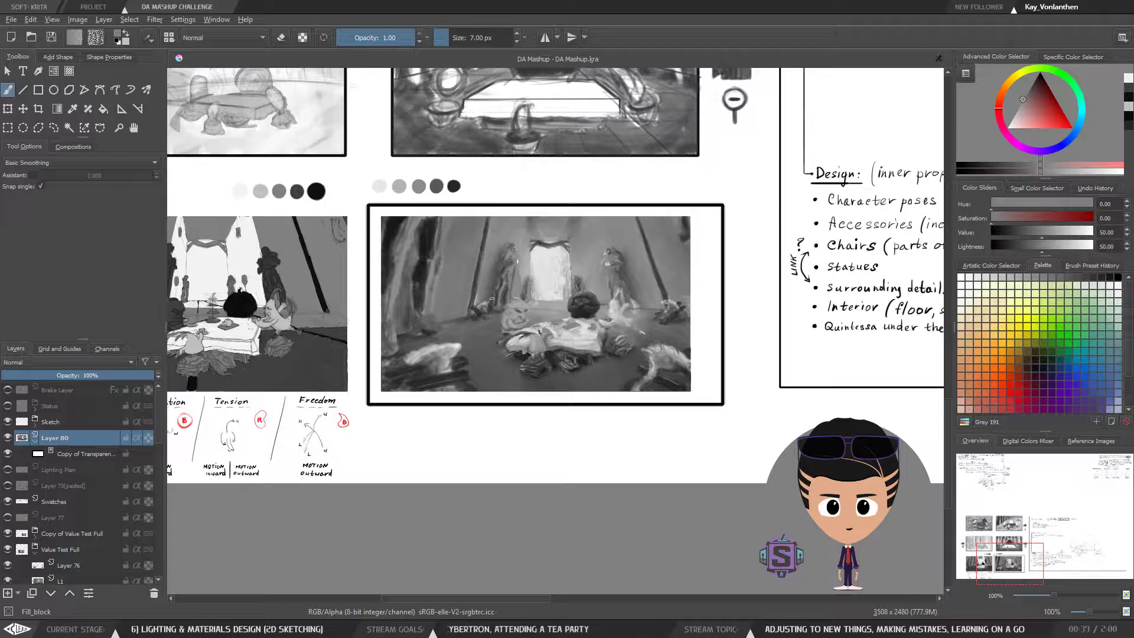
{"action": "left_click_drag", "start_coordinate": [499, 336], "coordinate": [660, 338]}
{"action": "left_click_drag", "start_coordinate": [478, 377], "coordinate": [540, 418]}
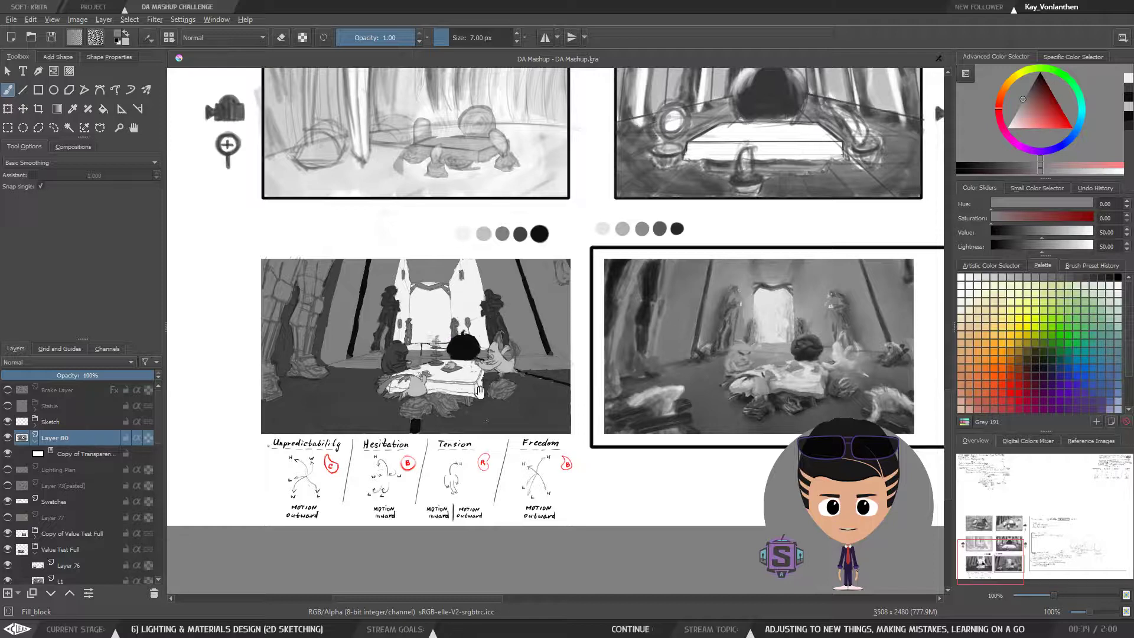
{"action": "left_click_drag", "start_coordinate": [475, 395], "coordinate": [433, 374]}
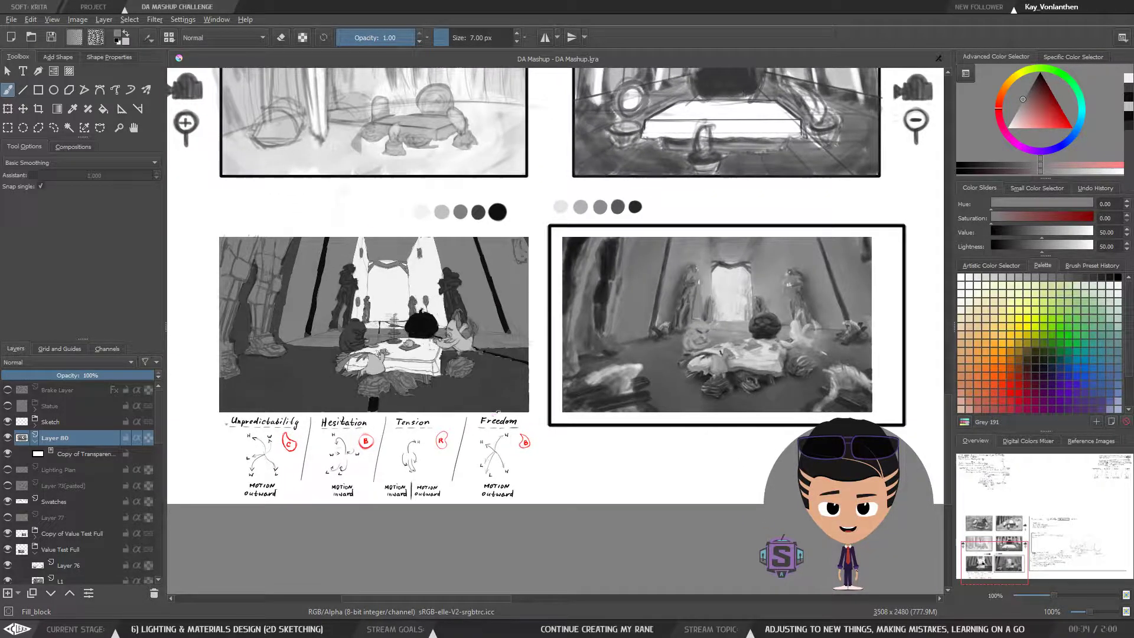
{"action": "left_click_drag", "start_coordinate": [562, 395], "coordinate": [378, 384]}
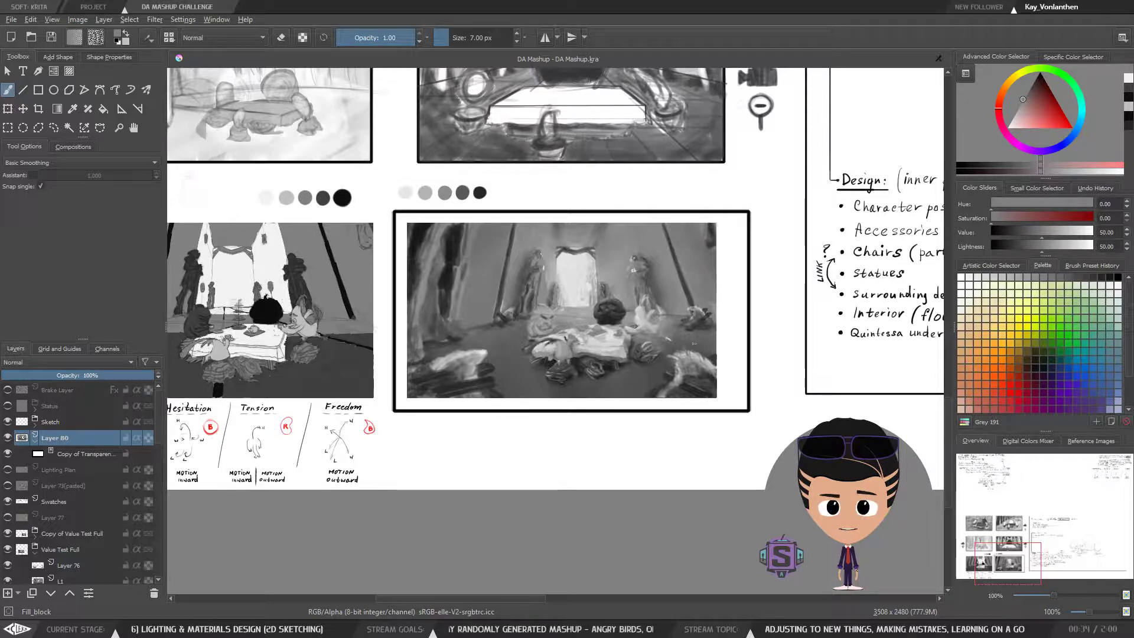
Examine the framed grayscale tea party painting up close, at 100% scale and in horizontally mirrored view
{"action": "key", "text": "ctrl+minus"}
{"action": "key", "text": "ctrl+minus"}
{"action": "key", "text": "ctrl+plus"}
{"action": "key", "text": "ctrl+plus"}
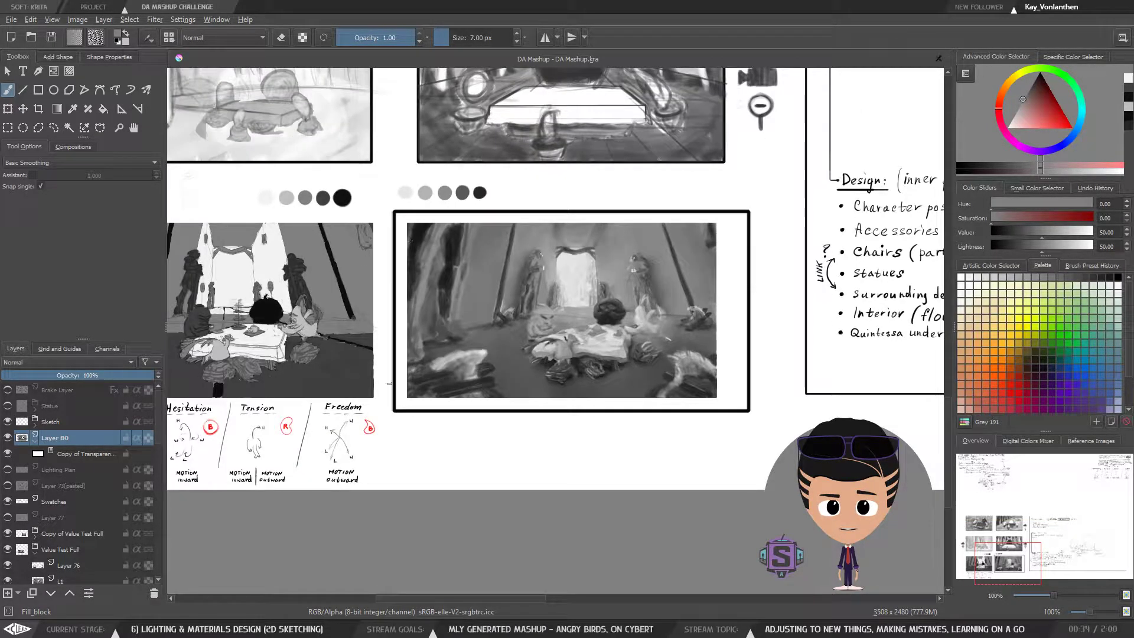
{"action": "key", "text": "ctrl+plus"}
{"action": "key", "text": "ctrl+plus"}
{"action": "left_click_drag", "start_coordinate": [654, 336], "coordinate": [621, 350]}
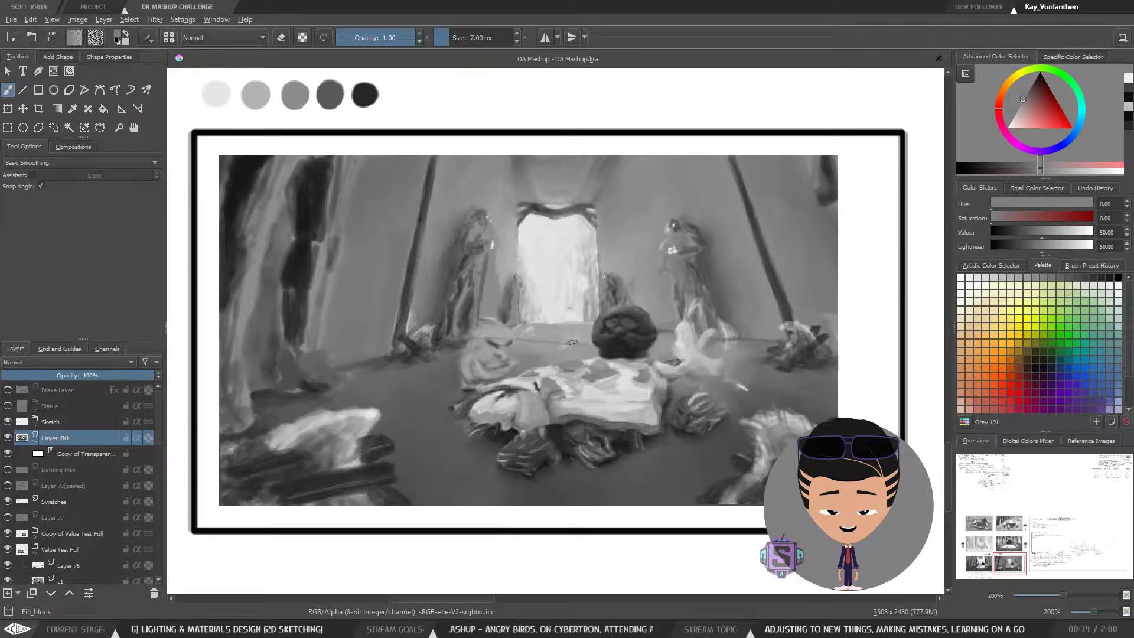
{"action": "left_click_drag", "start_coordinate": [544, 413], "coordinate": [552, 415]}
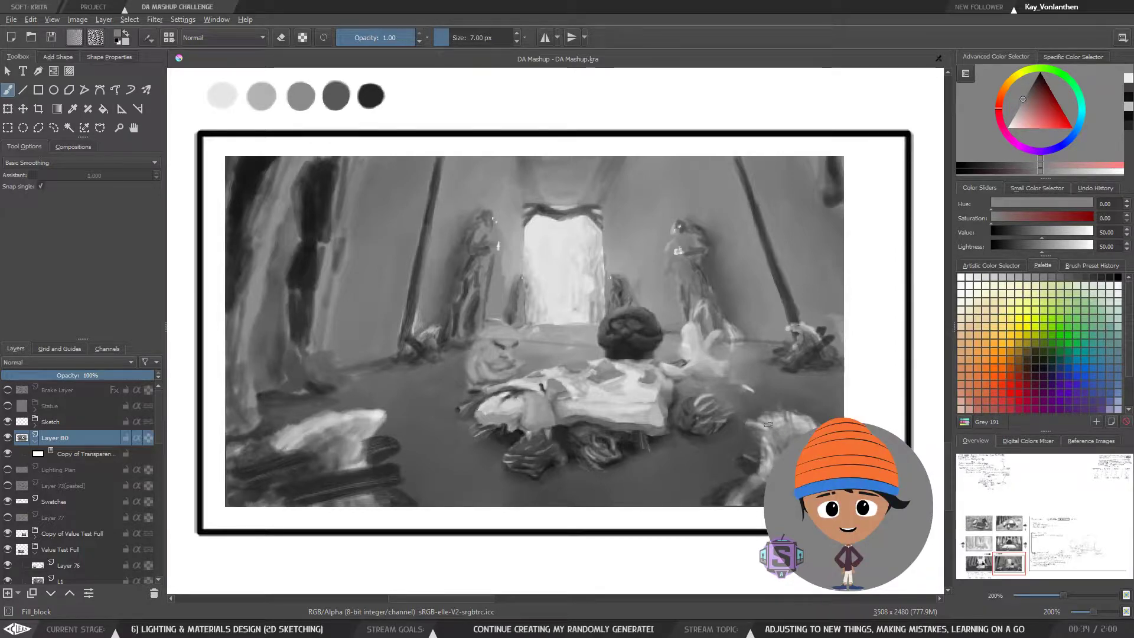
{"action": "key", "text": "1"}
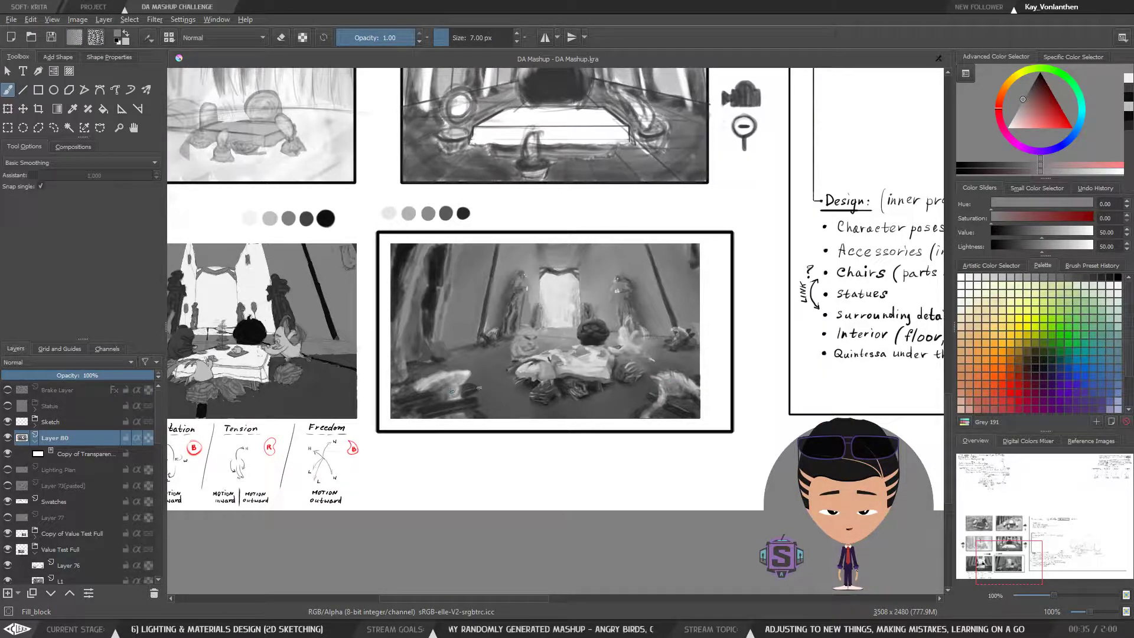
{"action": "key", "text": "m"}
{"action": "key", "text": "m"}
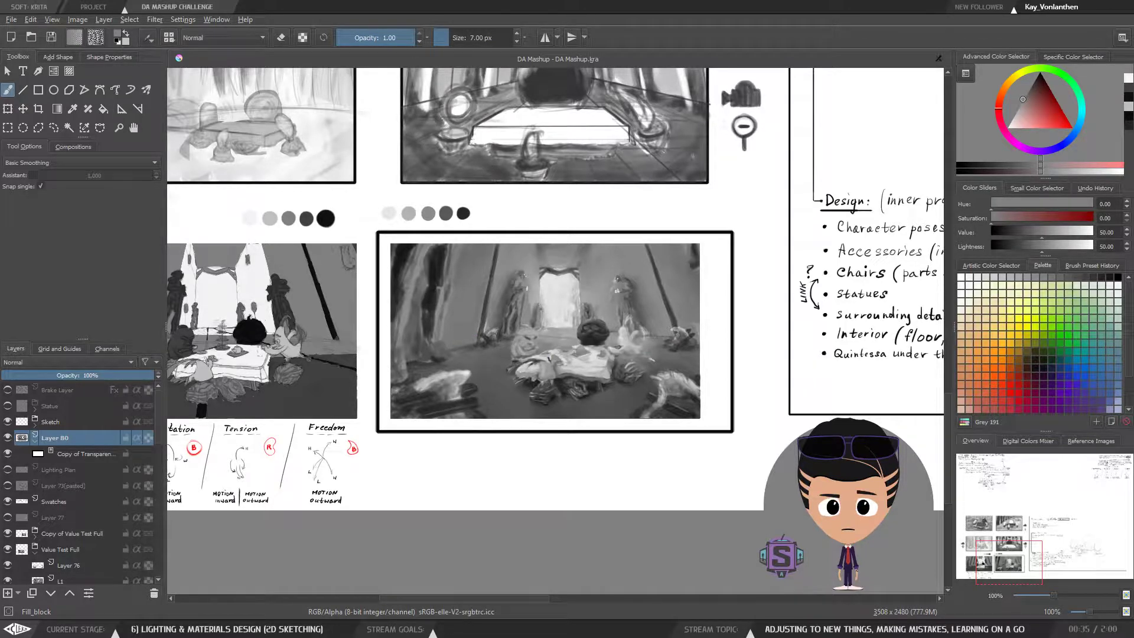
{"action": "left_click_drag", "start_coordinate": [500, 410], "coordinate": [535, 408]}
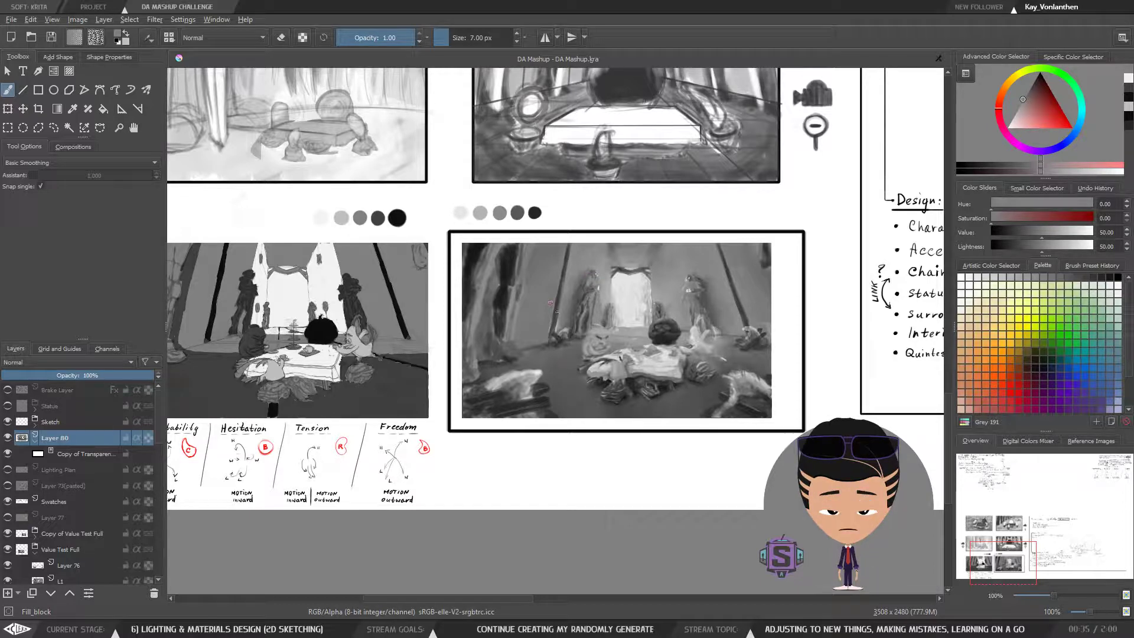
Compare the flat-value tea party thumbnail with the framed grayscale painting side by side, checking the pair in horizontally mirrored view
{"action": "left_click_drag", "start_coordinate": [588, 371], "coordinate": [738, 381]}
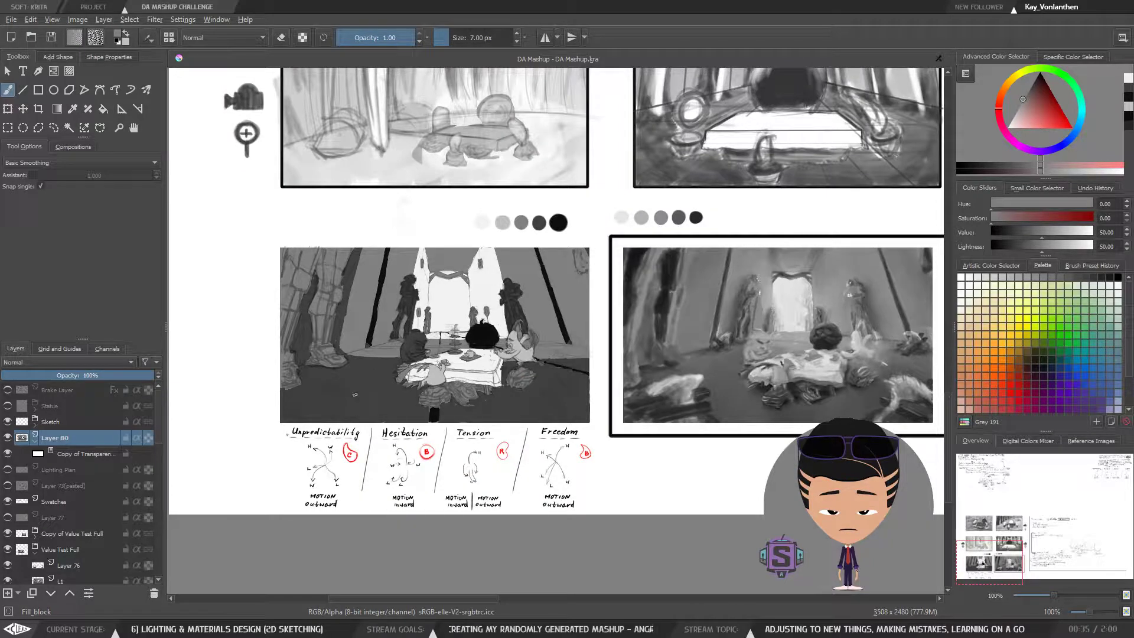
{"action": "left_click_drag", "start_coordinate": [721, 399], "coordinate": [693, 386]}
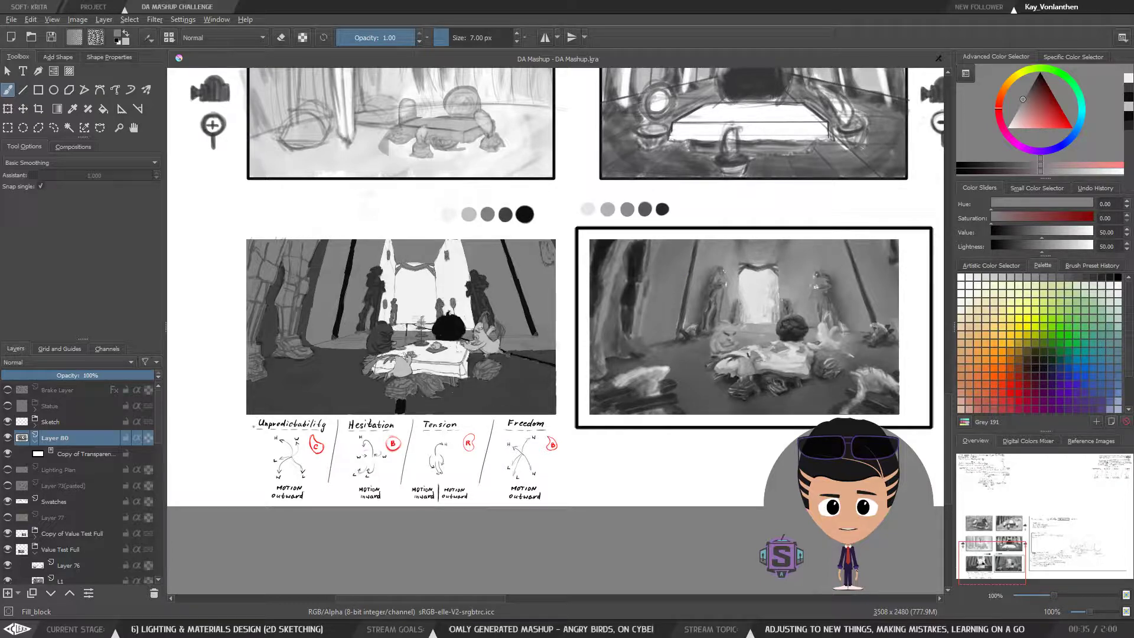
{"action": "left_click_drag", "start_coordinate": [479, 383], "coordinate": [481, 408]}
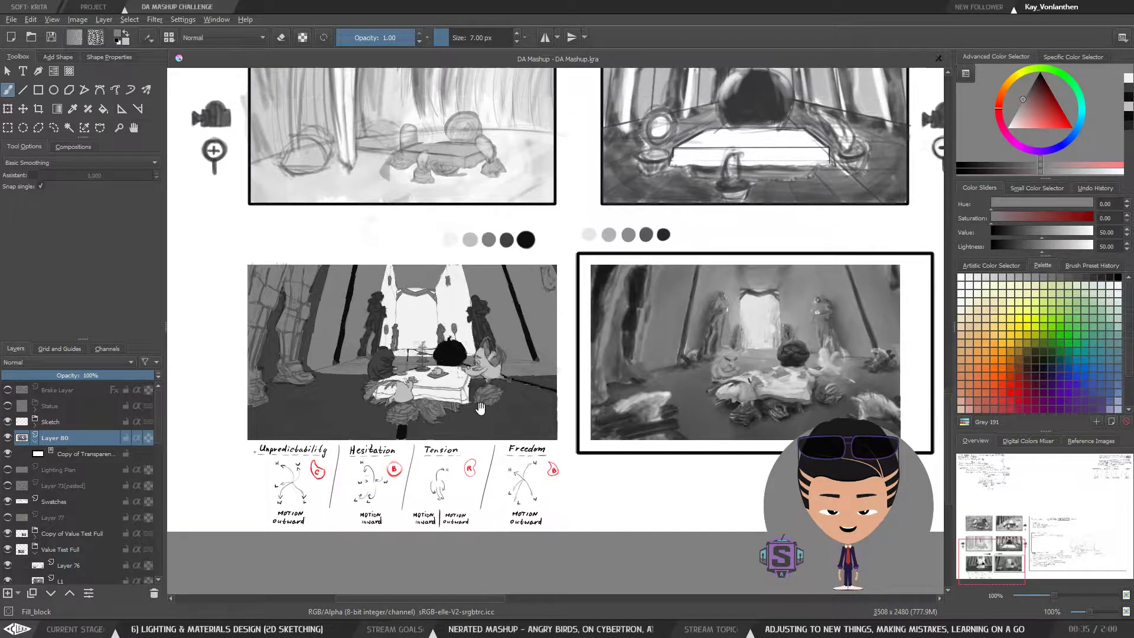
{"action": "key", "text": "m"}
{"action": "key", "text": "m"}
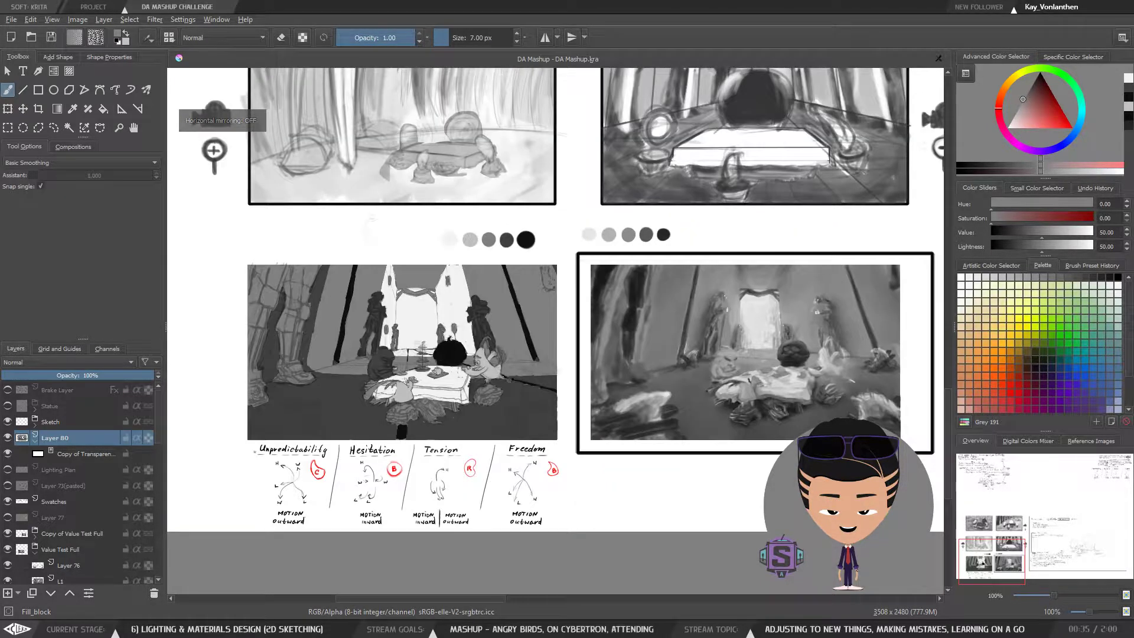
Try light grey guide strokes across the foreground floor of the flat-value thumbnail, running toward the table and along the lower edge, and undo them
{"action": "key", "text": "plus"}
{"action": "left_click_drag", "start_coordinate": [353, 402], "coordinate": [619, 368]}
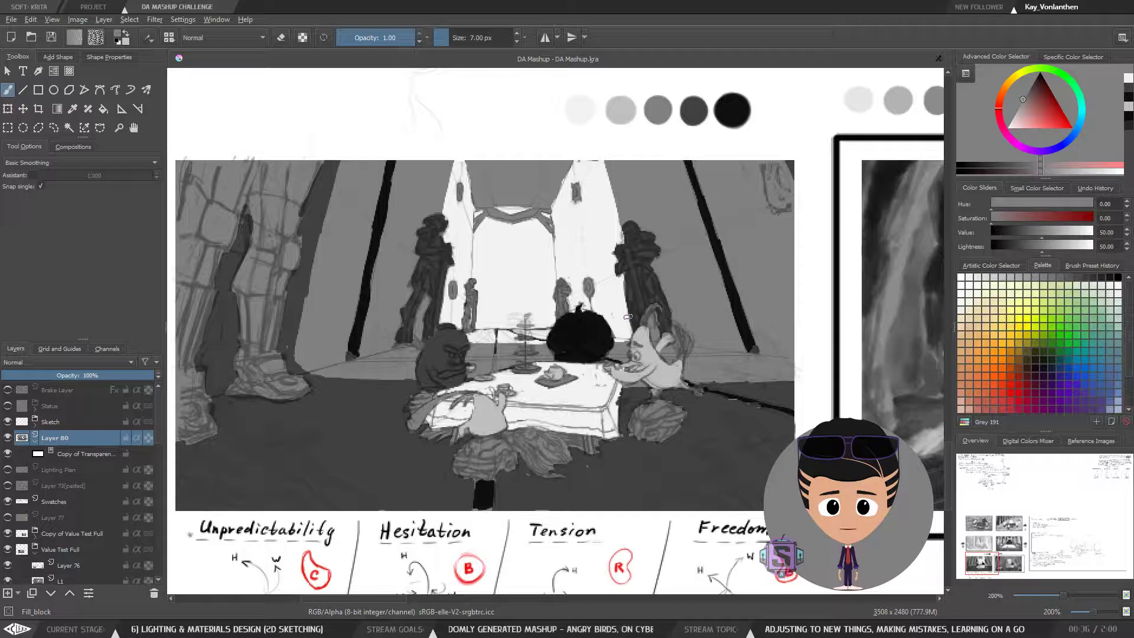
{"action": "left_click_drag", "start_coordinate": [259, 498], "coordinate": [467, 335]}
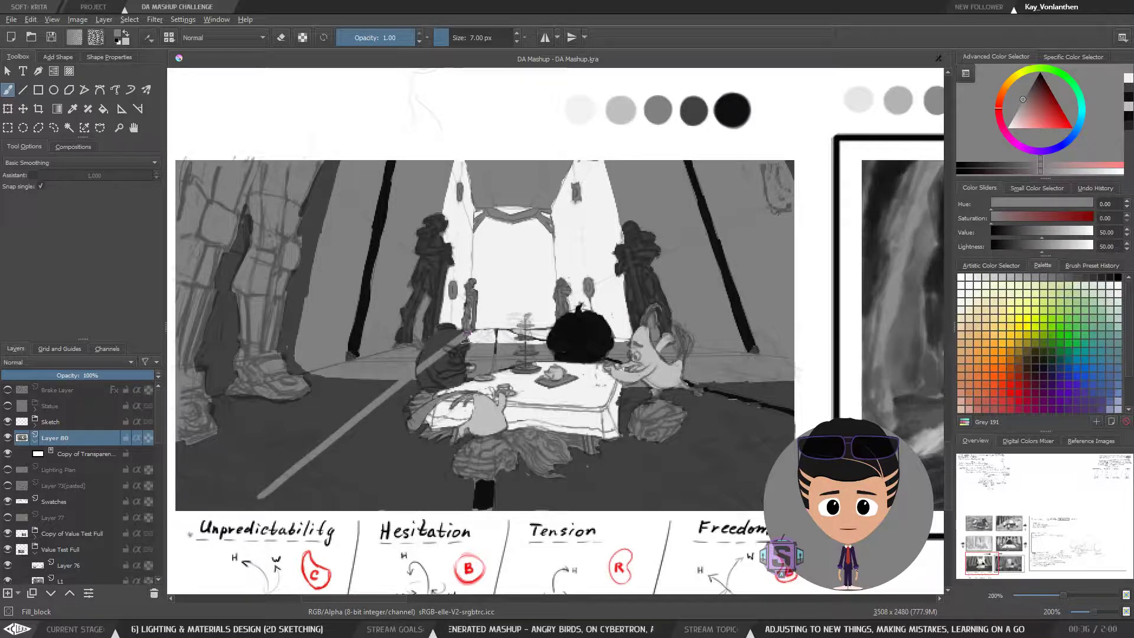
{"action": "key", "text": "ctrl+z"}
{"action": "left_click_drag", "start_coordinate": [230, 504], "coordinate": [512, 326]}
{"action": "left_click_drag", "start_coordinate": [223, 512], "coordinate": [464, 513]}
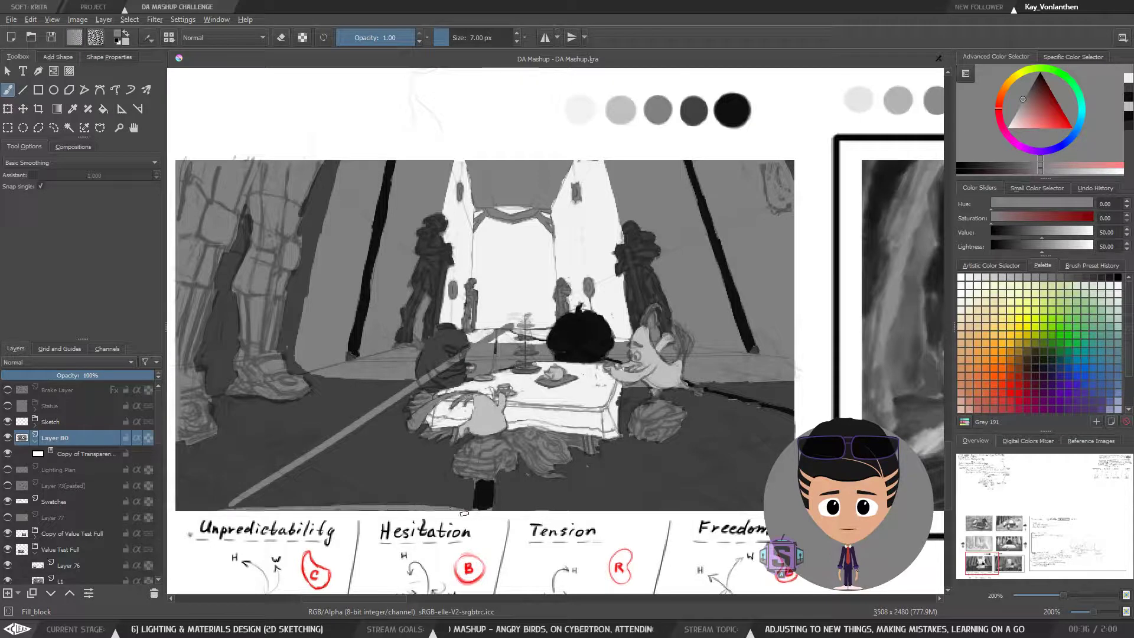
{"action": "key", "text": "ctrl+z"}
{"action": "key", "text": "ctrl+z"}
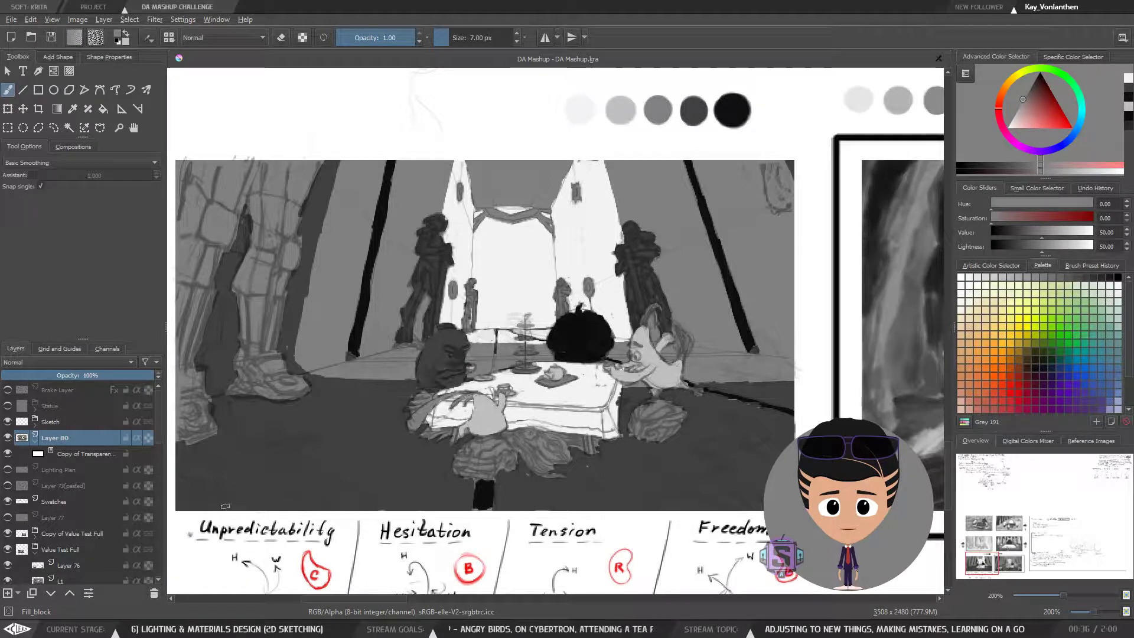
{"action": "left_click_drag", "start_coordinate": [212, 507], "coordinate": [394, 380]}
{"action": "left_click_drag", "start_coordinate": [216, 507], "coordinate": [475, 497]}
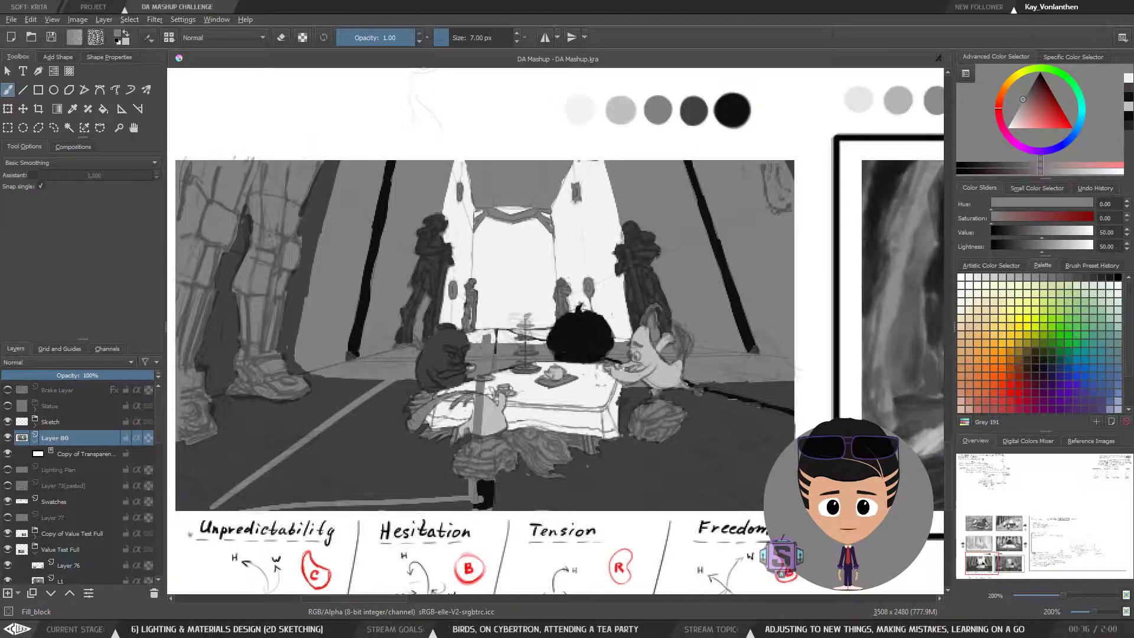
{"action": "key", "text": "ctrl+z"}
{"action": "key", "text": "ctrl+z"}
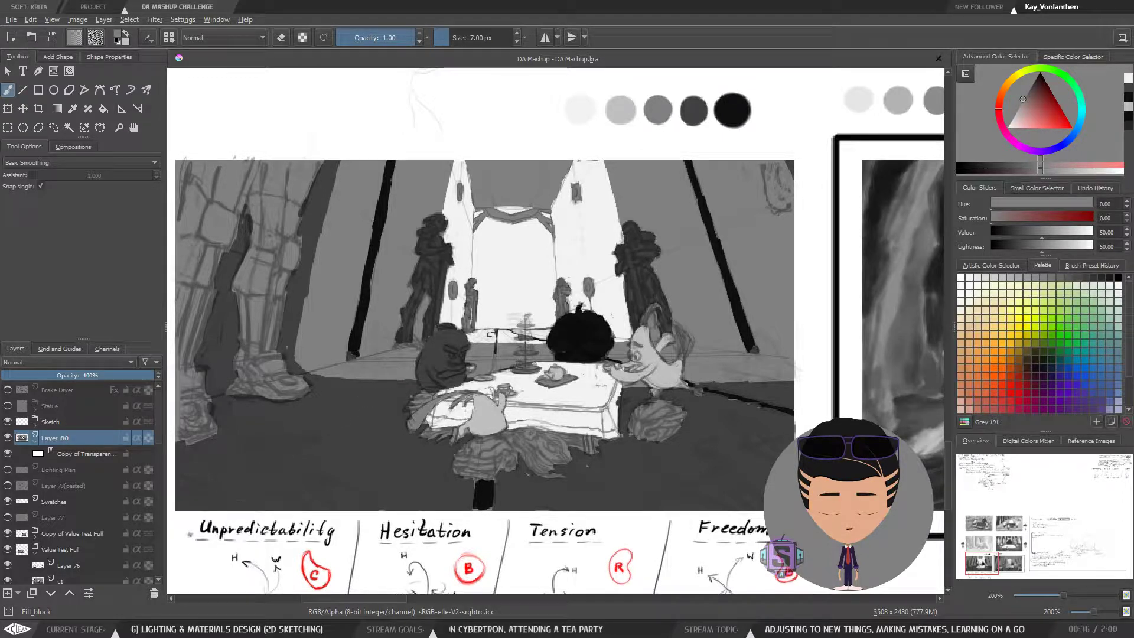
{"action": "left_click_drag", "start_coordinate": [465, 438], "coordinate": [494, 437]}
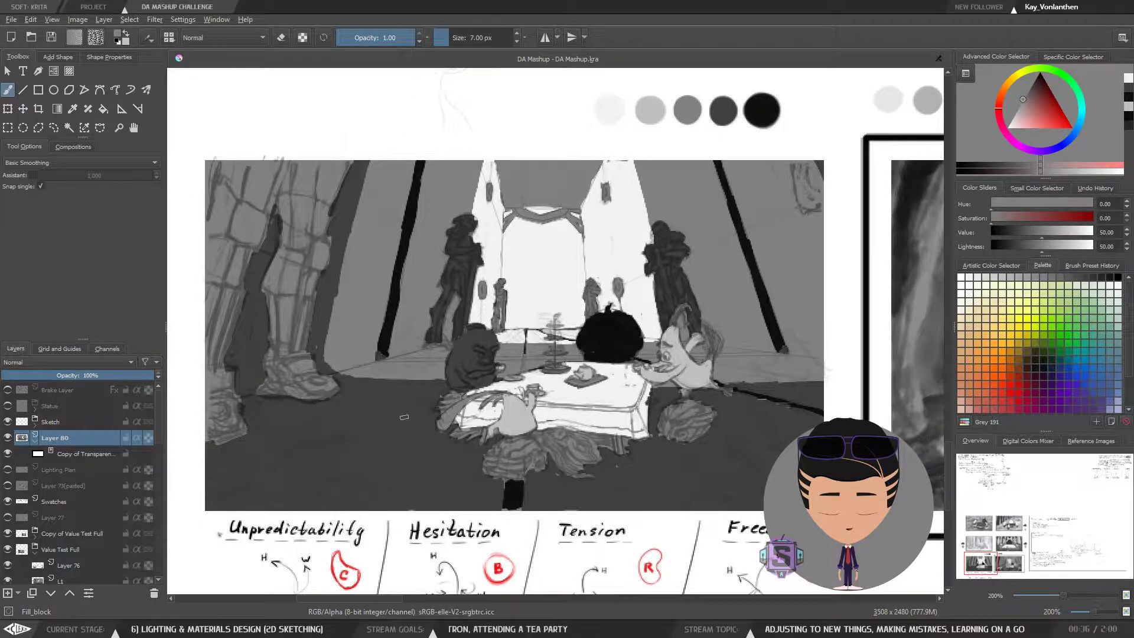
{"action": "left_click_drag", "start_coordinate": [404, 417], "coordinate": [408, 414]}
{"action": "key", "text": "ctrl+z"}
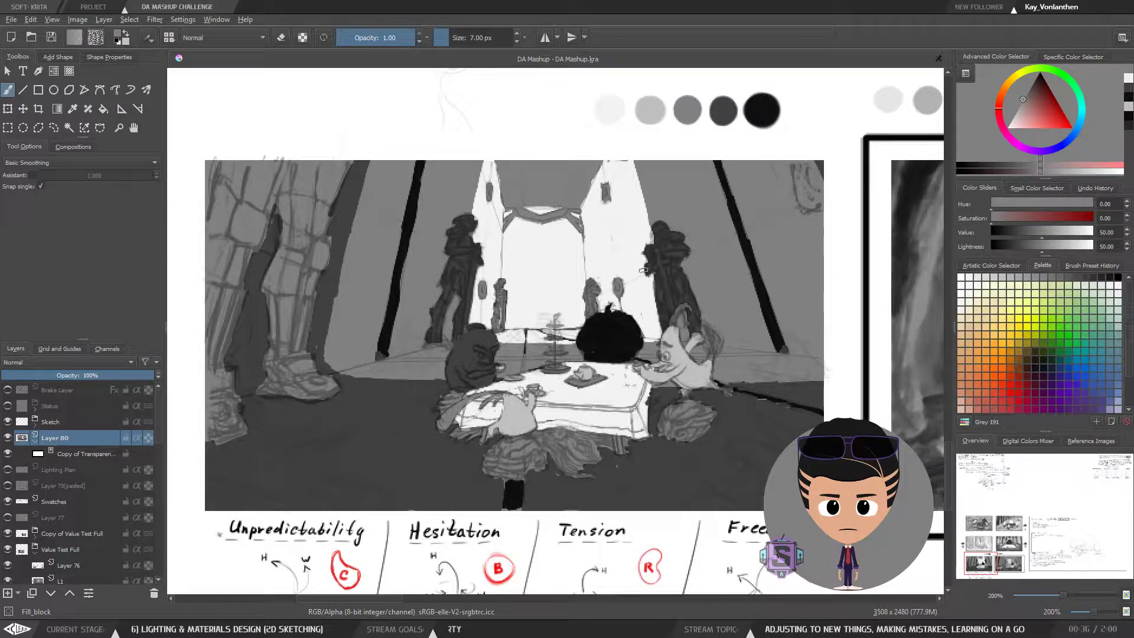
Examine the characters, statues and gate in the flat-value thumbnail at 200% and 100% scale
{"action": "left_click_drag", "start_coordinate": [535, 373], "coordinate": [486, 412]}
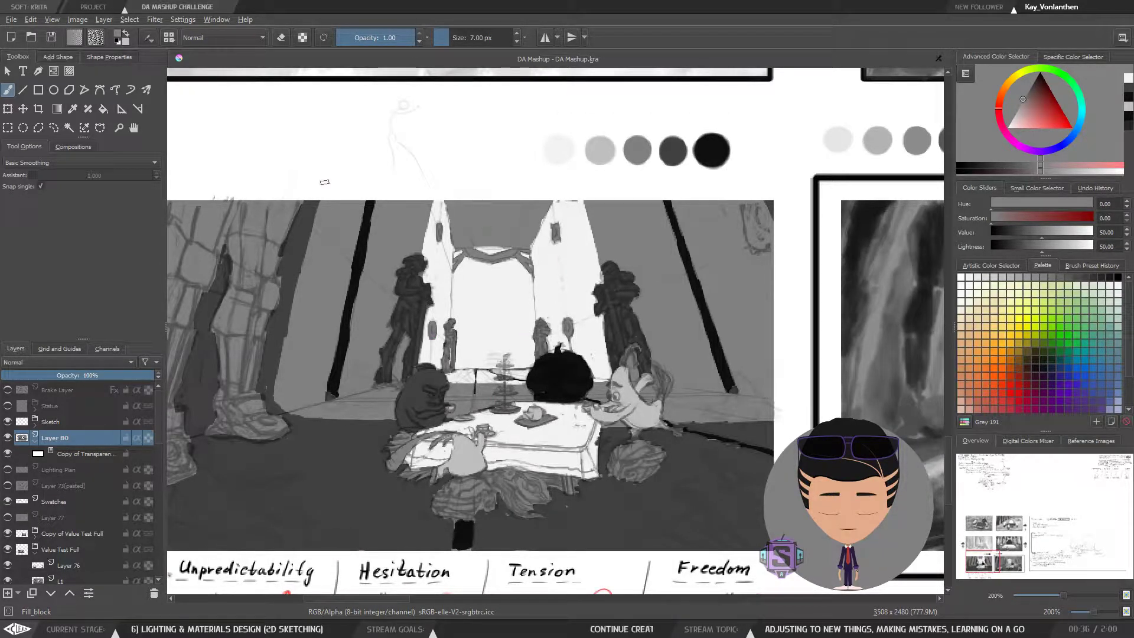
{"action": "left_click_drag", "start_coordinate": [601, 350], "coordinate": [605, 328]}
{"action": "key", "text": "minus"}
{"action": "left_click_drag", "start_coordinate": [503, 384], "coordinate": [488, 415]}
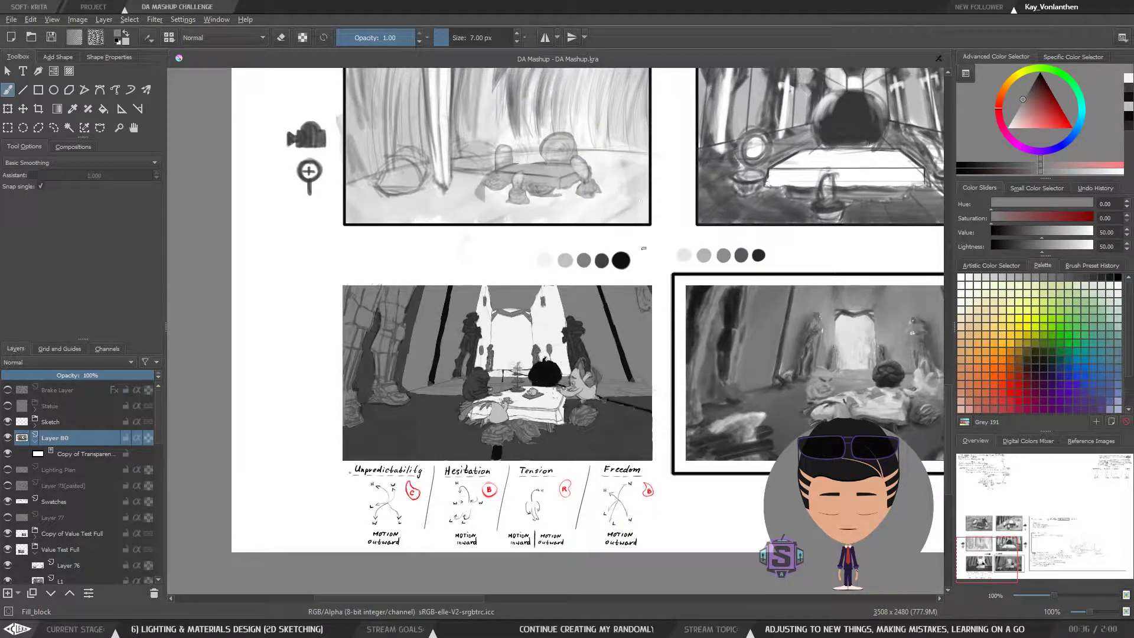
{"action": "key", "text": "plus"}
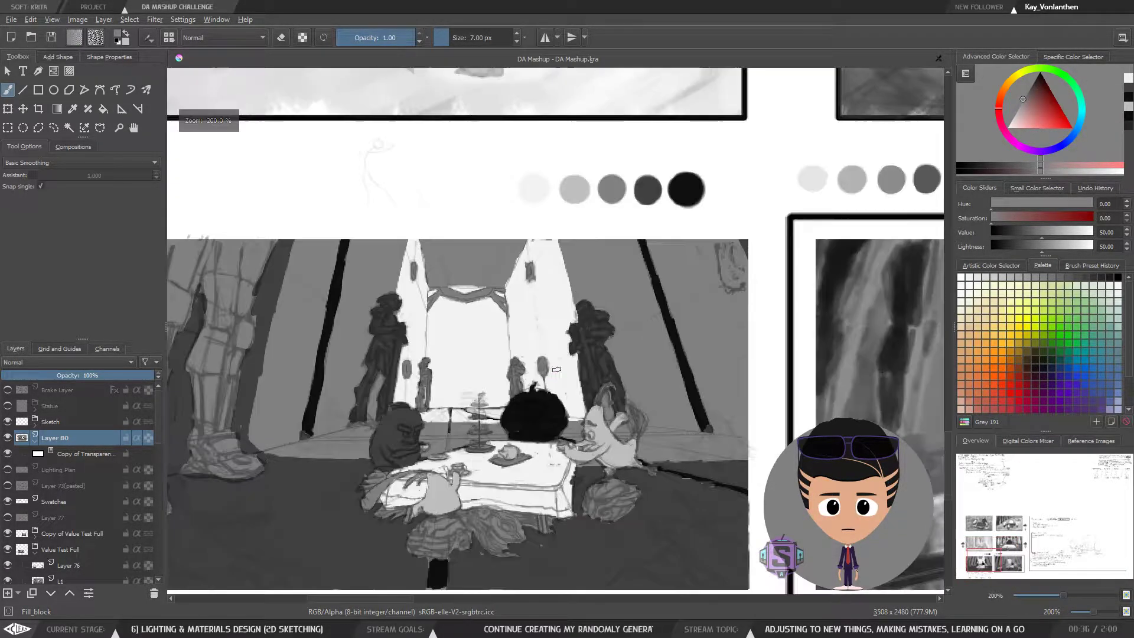
{"action": "left_click_drag", "start_coordinate": [555, 411], "coordinate": [623, 342]}
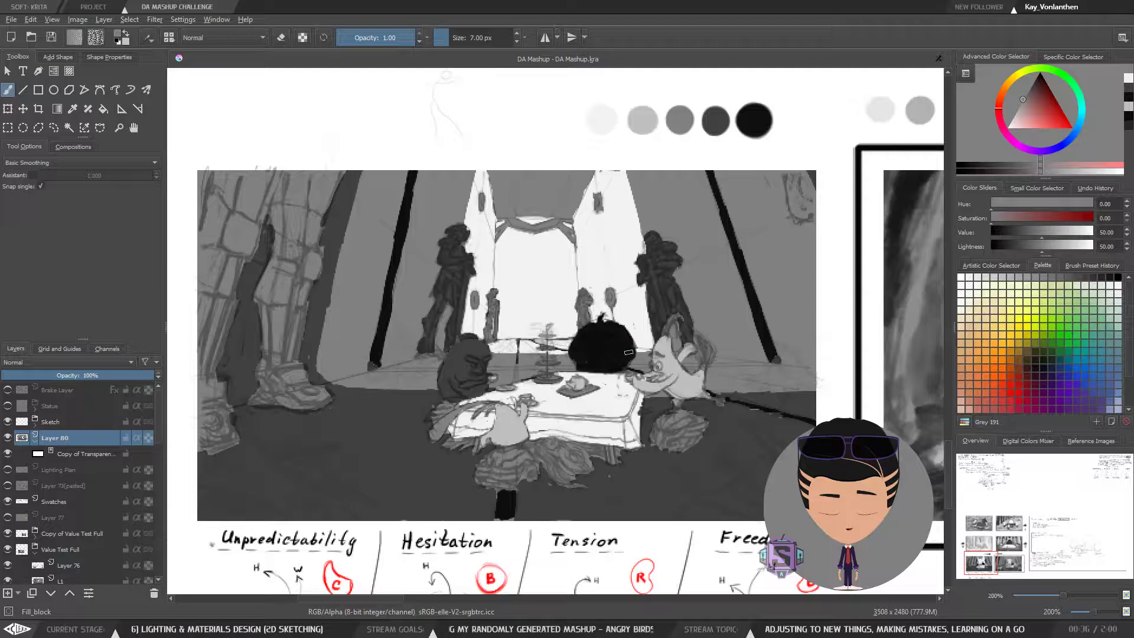
{"action": "left_click_drag", "start_coordinate": [563, 415], "coordinate": [592, 407]}
{"action": "left_click_drag", "start_coordinate": [567, 332], "coordinate": [530, 375]}
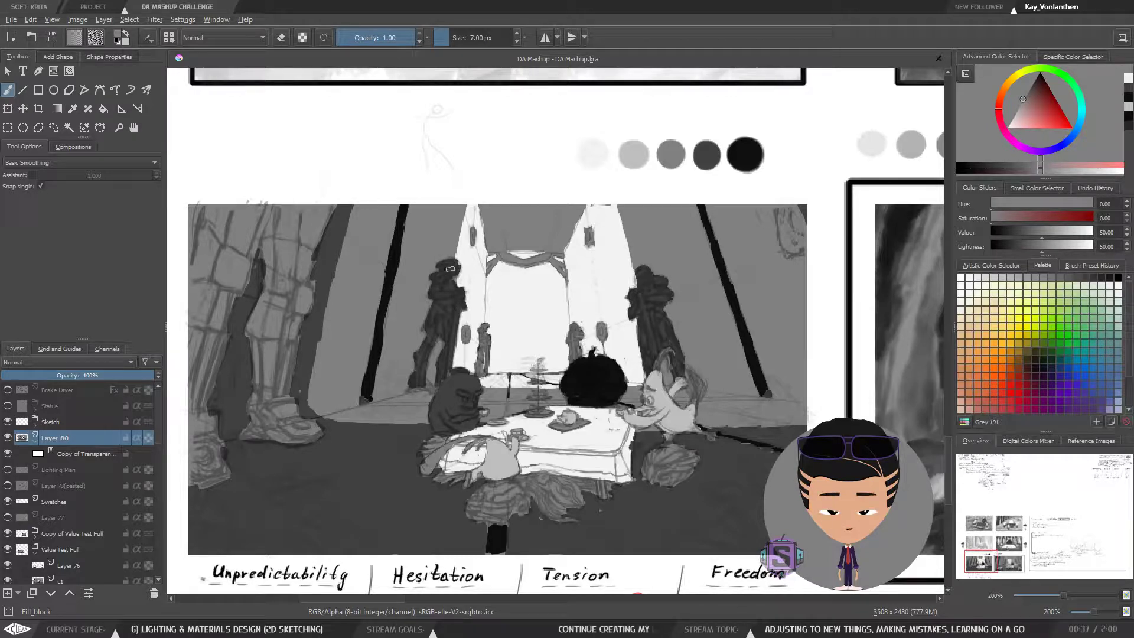
{"action": "key", "text": "ctrl+minus"}
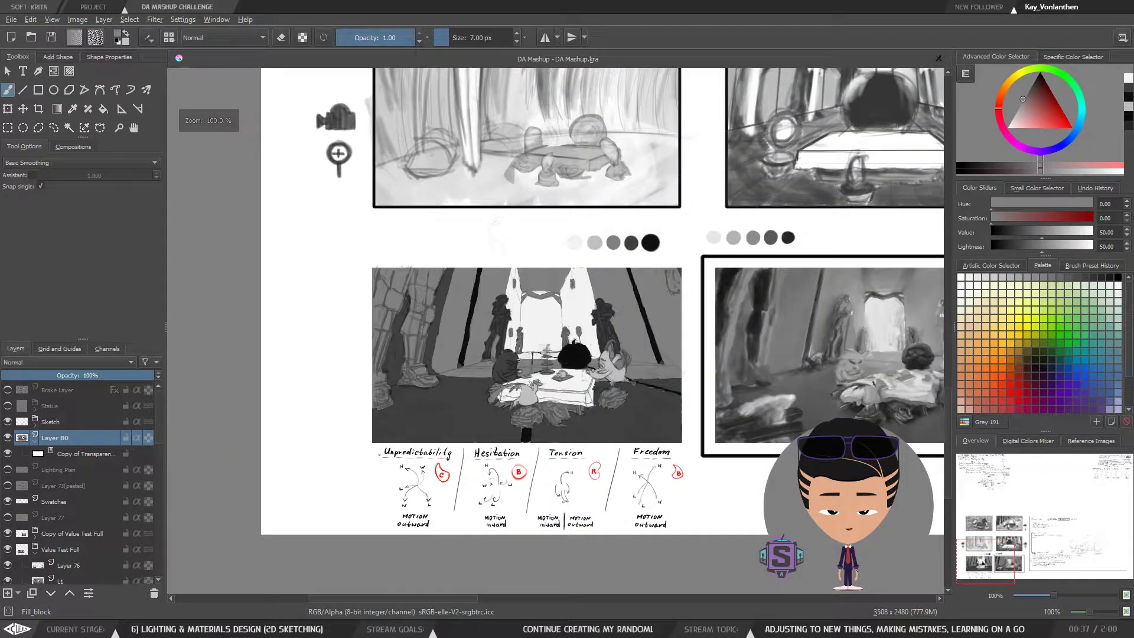
{"action": "key", "text": "ctrl+plus"}
{"action": "key", "text": "ctrl+minus"}
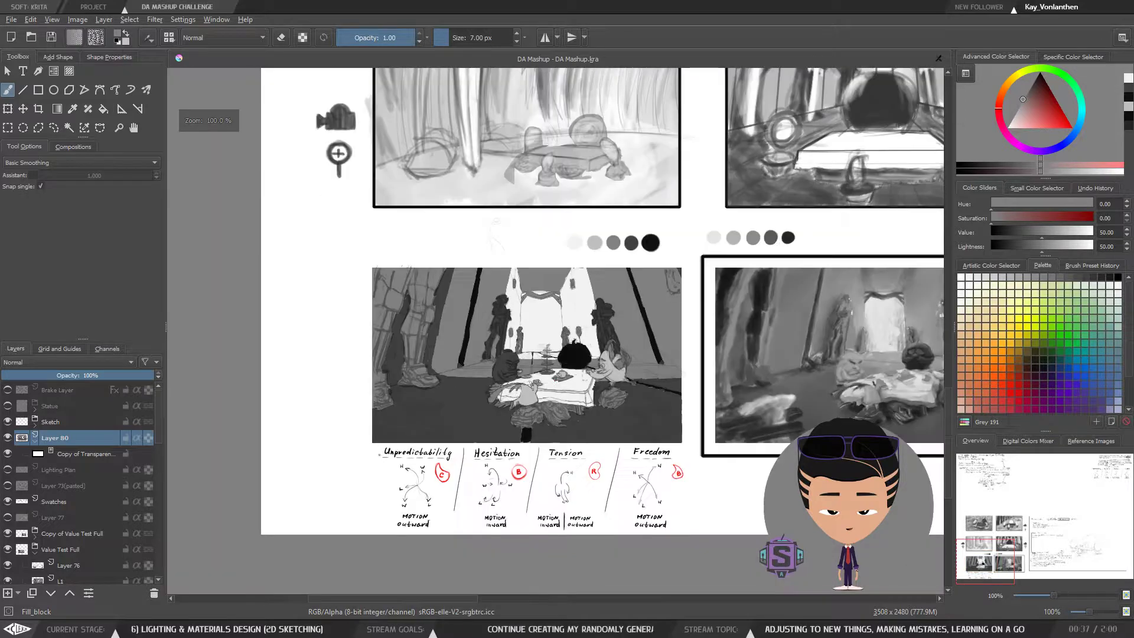
Compare the flat-value thumbnail's lighting with the framed grayscale painting, moving from one study to the other at 100% scale
{"action": "mouse_move", "coordinate": [561, 418]}
{"action": "left_mouse_down"}
{"action": "mouse_move", "coordinate": [470, 407]}
{"action": "mouse_move", "coordinate": [475, 392]}
{"action": "mouse_move", "coordinate": [445, 389]}
{"action": "left_mouse_up"}
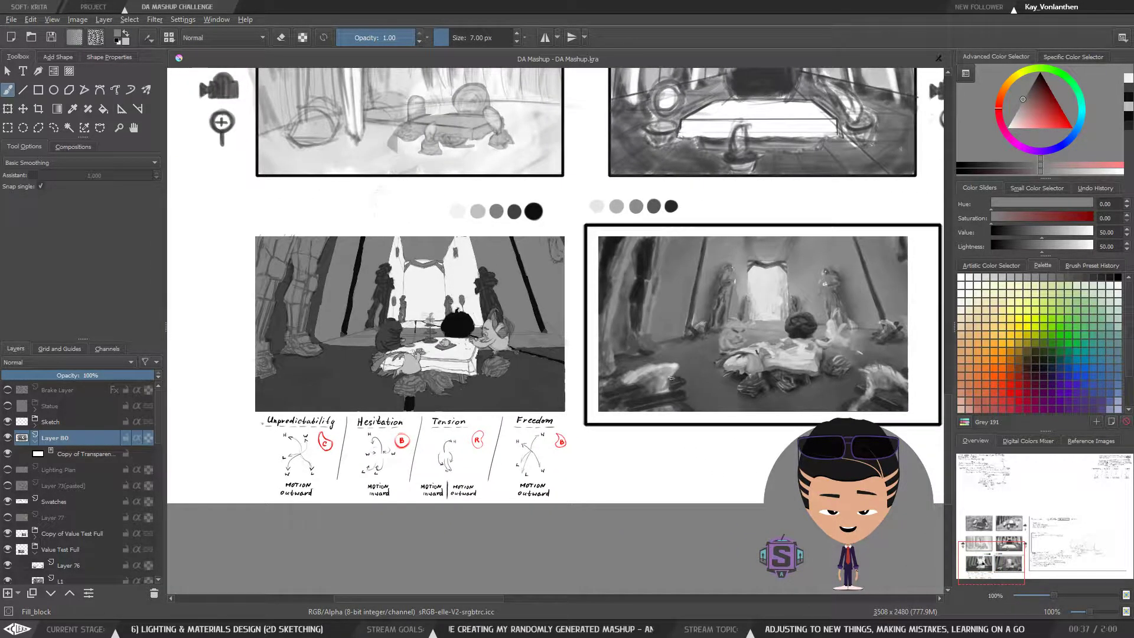
{"action": "left_click_drag", "start_coordinate": [595, 385], "coordinate": [630, 377]}
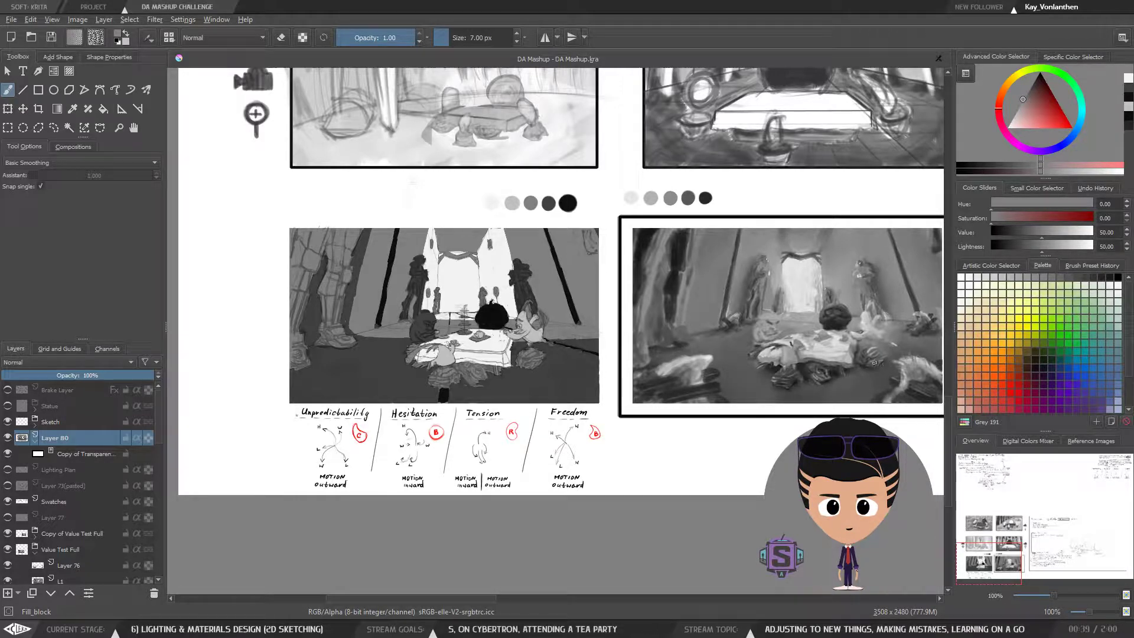
{"action": "mouse_move", "coordinate": [415, 598]}
{"action": "left_mouse_down"}
{"action": "mouse_move", "coordinate": [444, 588]}
{"action": "mouse_move", "coordinate": [424, 590]}
{"action": "left_mouse_up"}
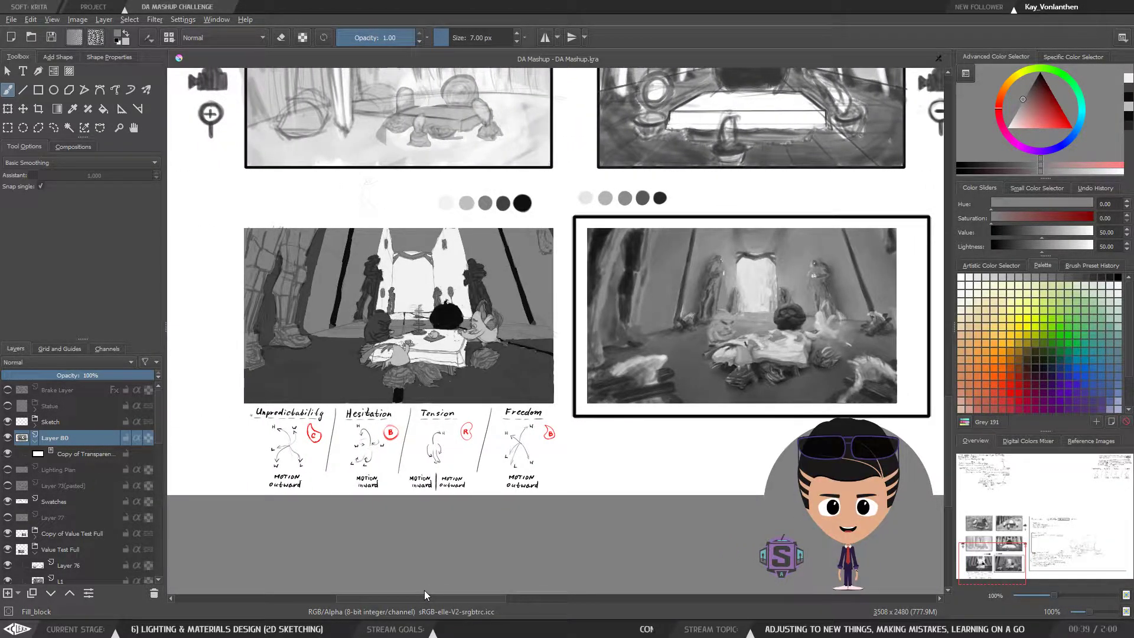
{"action": "left_click_drag", "start_coordinate": [424, 589], "coordinate": [494, 576]}
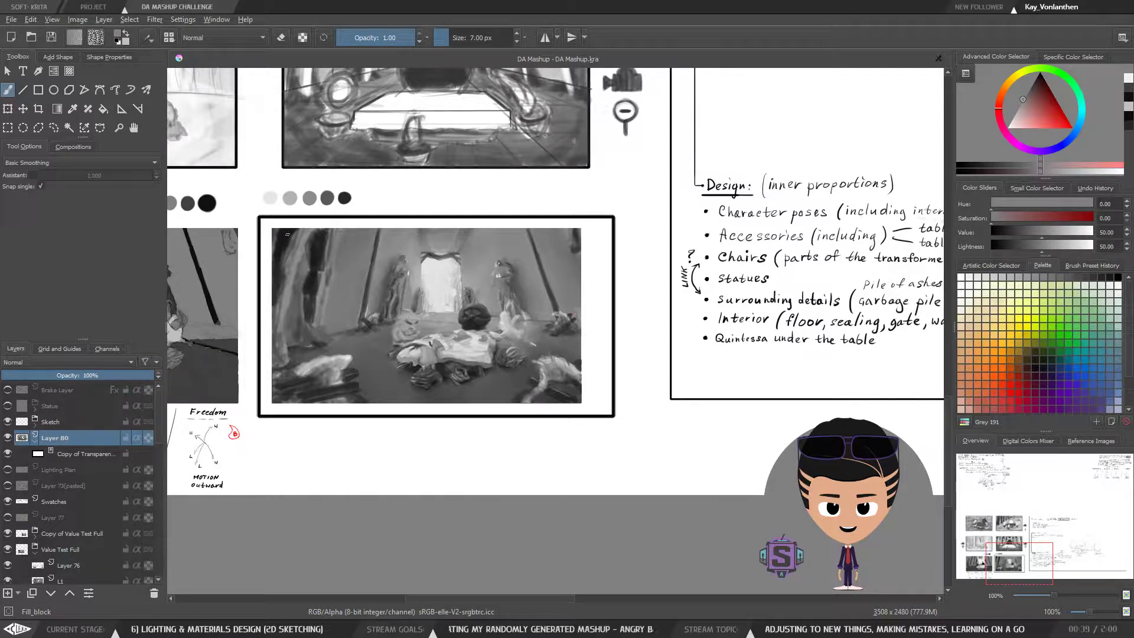
Check how the framed grayscale painting reads at small scale among the other thumbnails
{"action": "key", "text": "ctrl+minus"}
{"action": "key", "text": "ctrl+minus"}
{"action": "key", "text": "ctrl+plus"}
{"action": "key", "text": "ctrl+plus"}
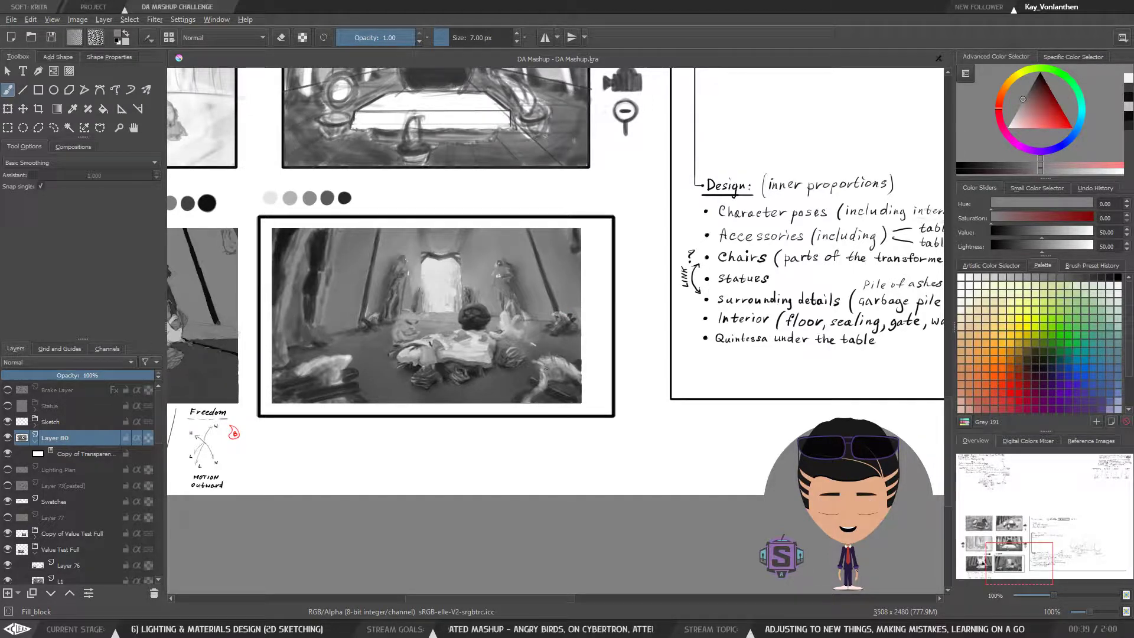
{"action": "key", "text": "ctrl+minus"}
{"action": "key", "text": "ctrl+minus"}
{"action": "right_click", "coordinate": [543, 227]}
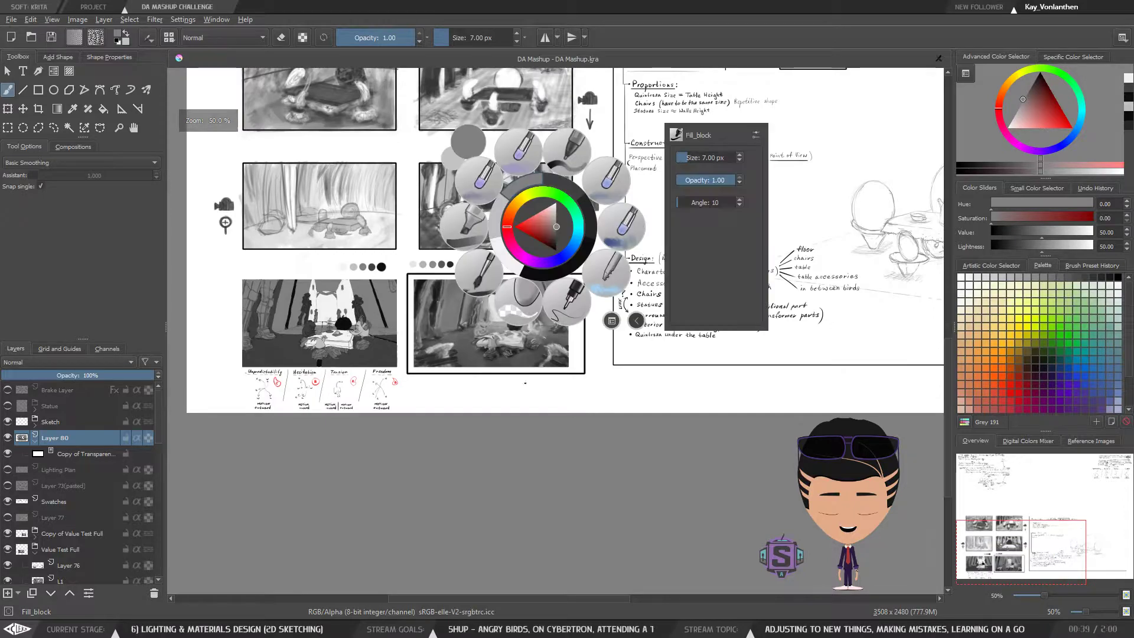
{"action": "left_click", "coordinate": [609, 397]}
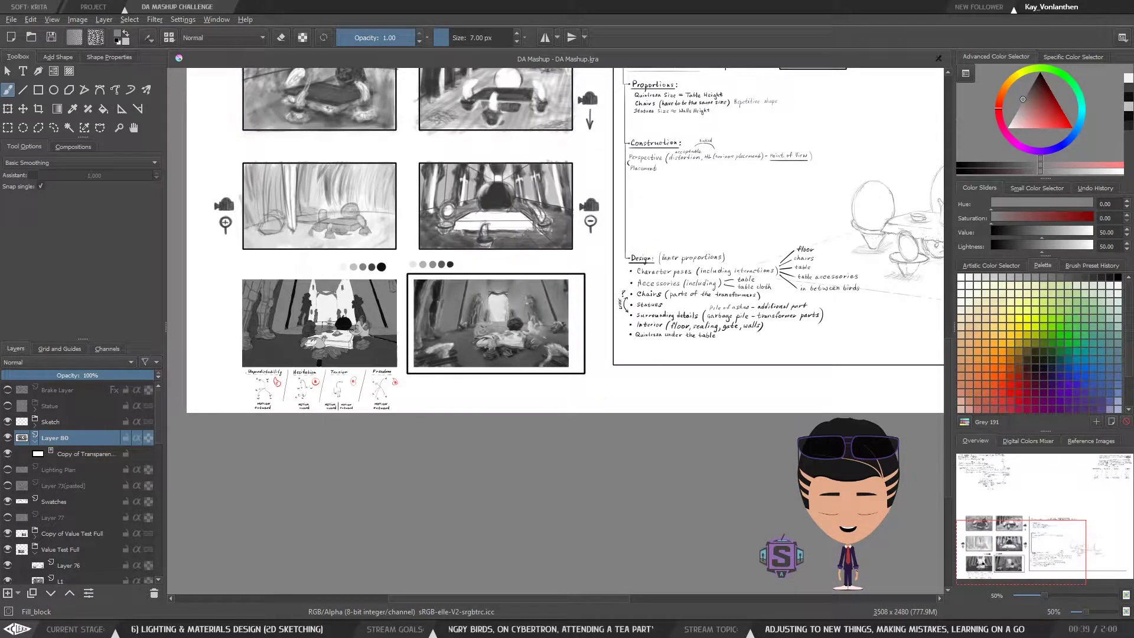
Look over the "Problems to solve" board with its proportions, construction and design notes and the table sketch
{"action": "key", "text": "ctrl+plus"}
{"action": "key", "text": "ctrl+plus"}
{"action": "mouse_move", "coordinate": [445, 387]}
{"action": "left_mouse_down"}
{"action": "mouse_move", "coordinate": [450, 399]}
{"action": "mouse_move", "coordinate": [420, 431]}
{"action": "left_mouse_up"}
{"action": "mouse_move", "coordinate": [724, 271]}
{"action": "left_mouse_down"}
{"action": "mouse_move", "coordinate": [240, 571]}
{"action": "mouse_move", "coordinate": [366, 510]}
{"action": "left_mouse_up"}
{"action": "left_click_drag", "start_coordinate": [576, 399], "coordinate": [492, 491]}
{"action": "left_click_drag", "start_coordinate": [721, 191], "coordinate": [547, 401]}
{"action": "left_click_drag", "start_coordinate": [628, 307], "coordinate": [698, 281]}
{"action": "left_click_drag", "start_coordinate": [626, 426], "coordinate": [686, 243]}
{"action": "left_click_drag", "start_coordinate": [555, 574], "coordinate": [700, 215]}
Make the Lighting Plan layer visible and leave the Statue layer hidden
{"action": "key", "text": "ctrl+minus"}
{"action": "key", "text": "ctrl+minus"}
{"action": "key", "text": "ctrl+minus"}
{"action": "key", "text": "ctrl+minus"}
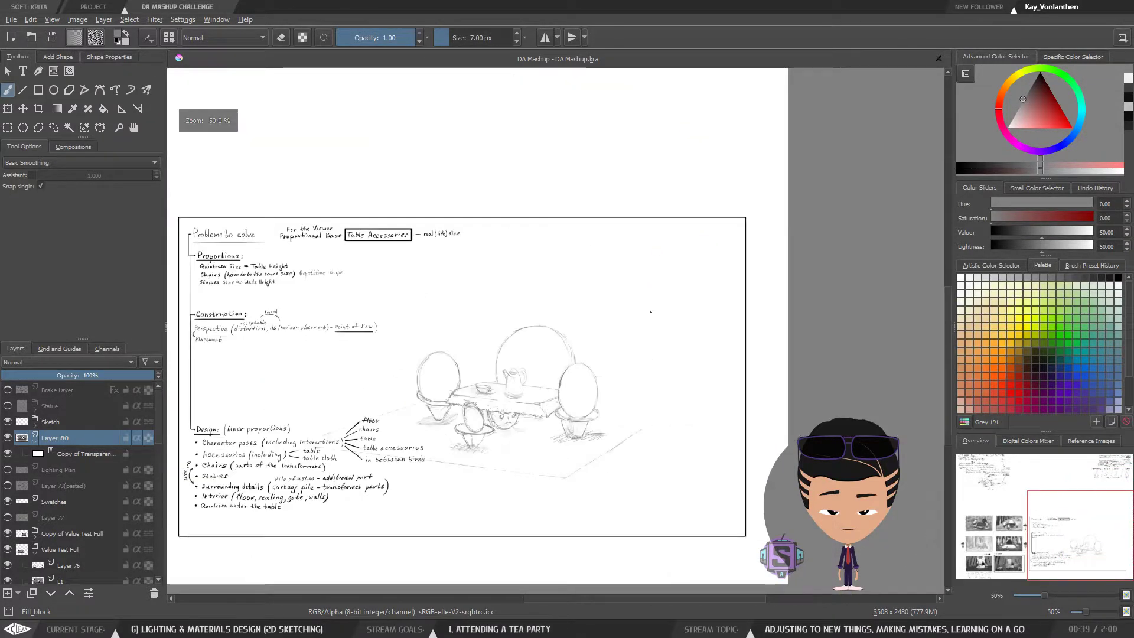
{"action": "mouse_move", "coordinate": [654, 363]}
{"action": "left_mouse_down"}
{"action": "mouse_move", "coordinate": [694, 401]}
{"action": "mouse_move", "coordinate": [773, 407]}
{"action": "left_mouse_up"}
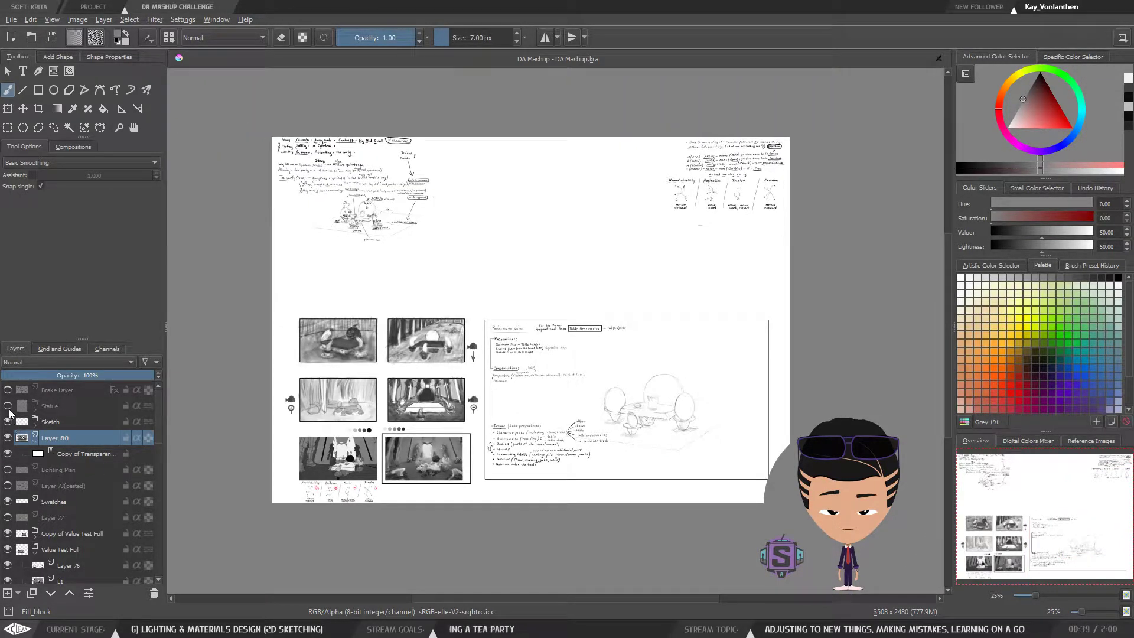
{"action": "left_click", "coordinate": [8, 406]}
{"action": "left_click", "coordinate": [8, 405]}
{"action": "left_click", "coordinate": [7, 470]}
{"action": "left_click", "coordinate": [7, 469]}
{"action": "left_click", "coordinate": [7, 469]}
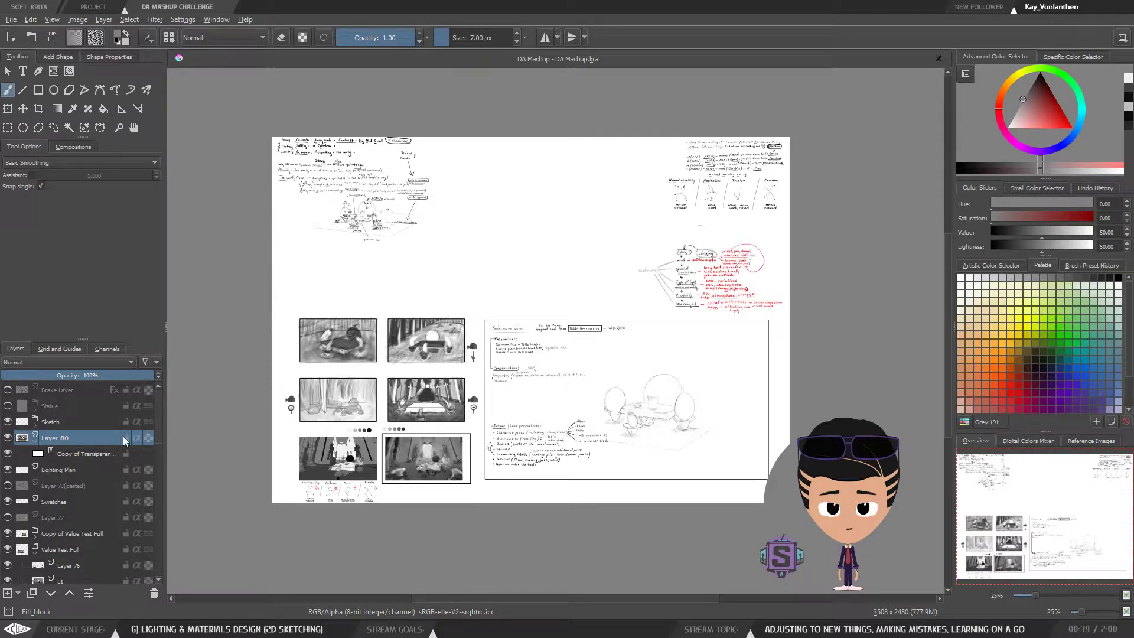
Read the lighting plan notes on staging, mood, spatial limitations, type of light, visibility and number of light sources
{"action": "key", "text": "plus"}
{"action": "key", "text": "plus"}
{"action": "key", "text": "plus"}
{"action": "key", "text": "plus"}
{"action": "left_click_drag", "start_coordinate": [841, 243], "coordinate": [541, 377]}
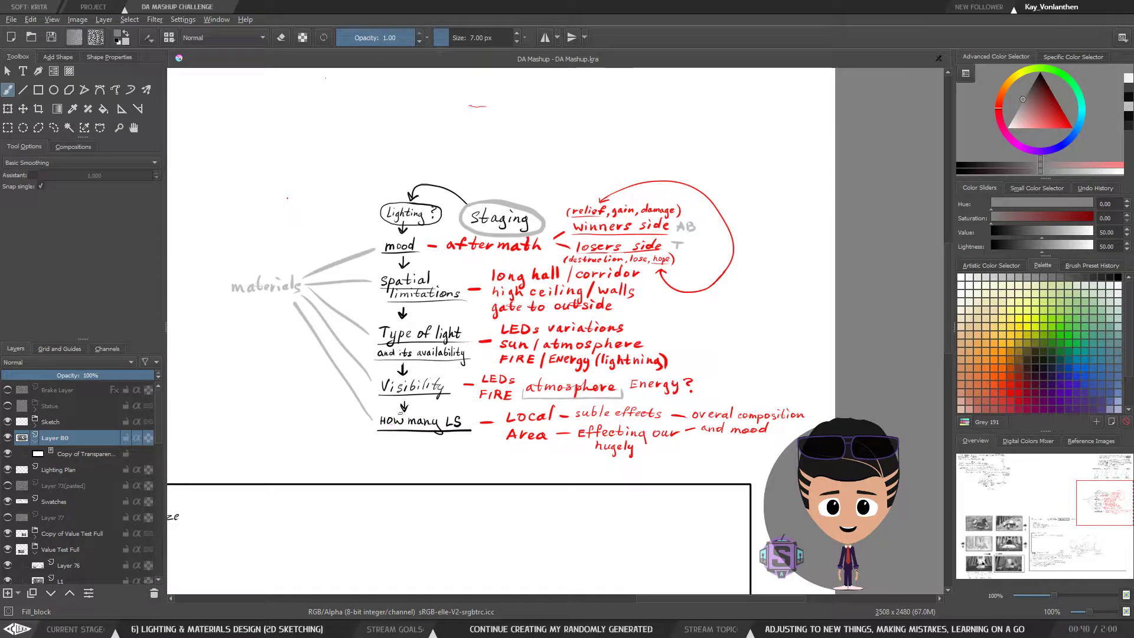
Re-examine the framed grayscale painting against the lighting notes, up close and beside the flat-value thumbnail
{"action": "key", "text": "minus"}
{"action": "key", "text": "minus"}
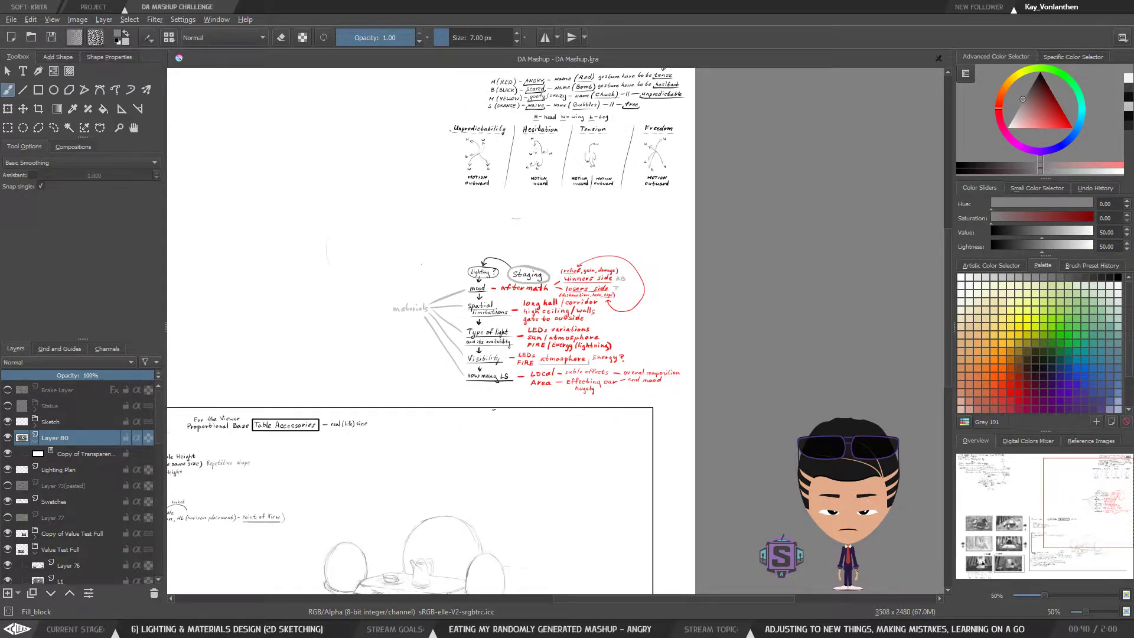
{"action": "left_click_drag", "start_coordinate": [475, 431], "coordinate": [566, 421]}
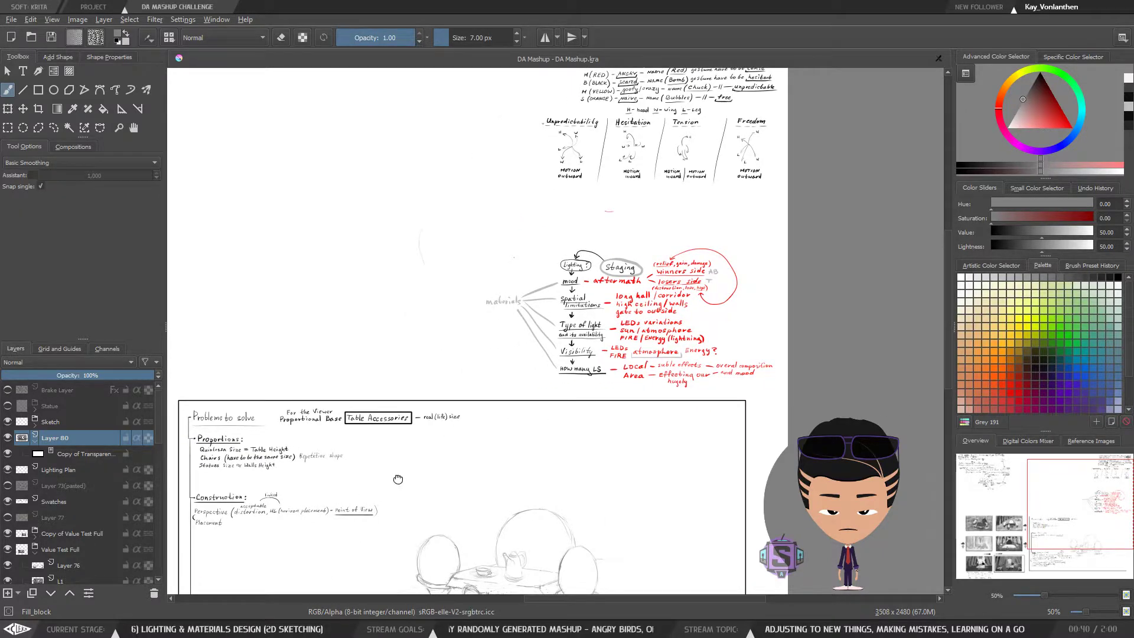
{"action": "left_click_drag", "start_coordinate": [240, 546], "coordinate": [783, 246]}
{"action": "key", "text": "plus"}
{"action": "key", "text": "plus"}
{"action": "key", "text": "plus"}
{"action": "key", "text": "plus"}
{"action": "left_click_drag", "start_coordinate": [741, 434], "coordinate": [569, 253]}
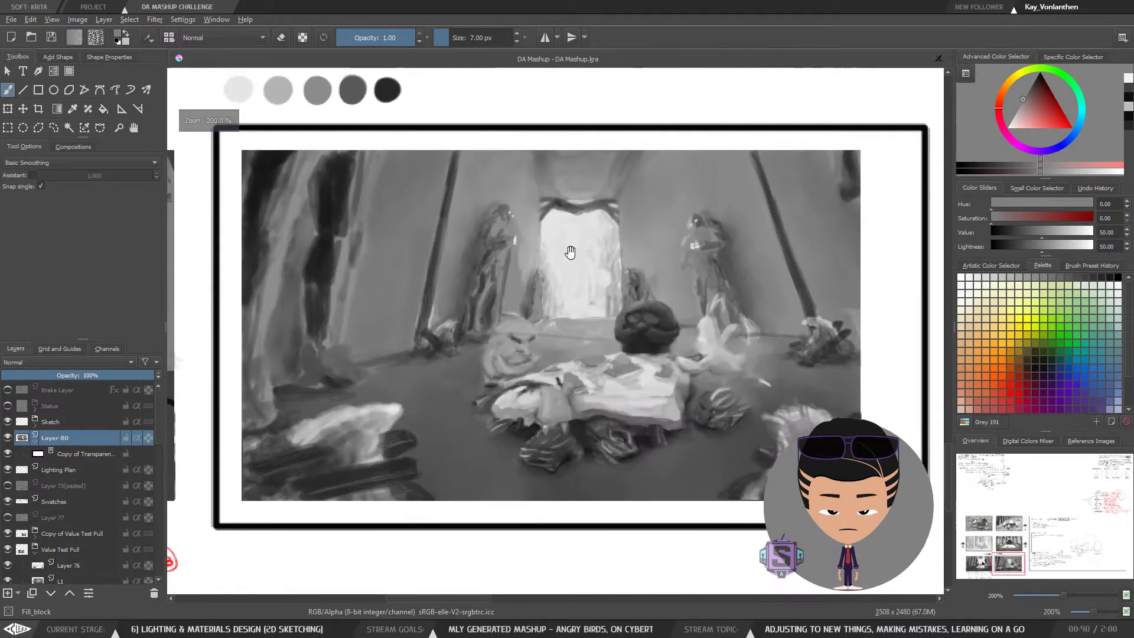
{"action": "key", "text": "minus"}
{"action": "key", "text": "minus"}
{"action": "left_click_drag", "start_coordinate": [605, 326], "coordinate": [541, 367]}
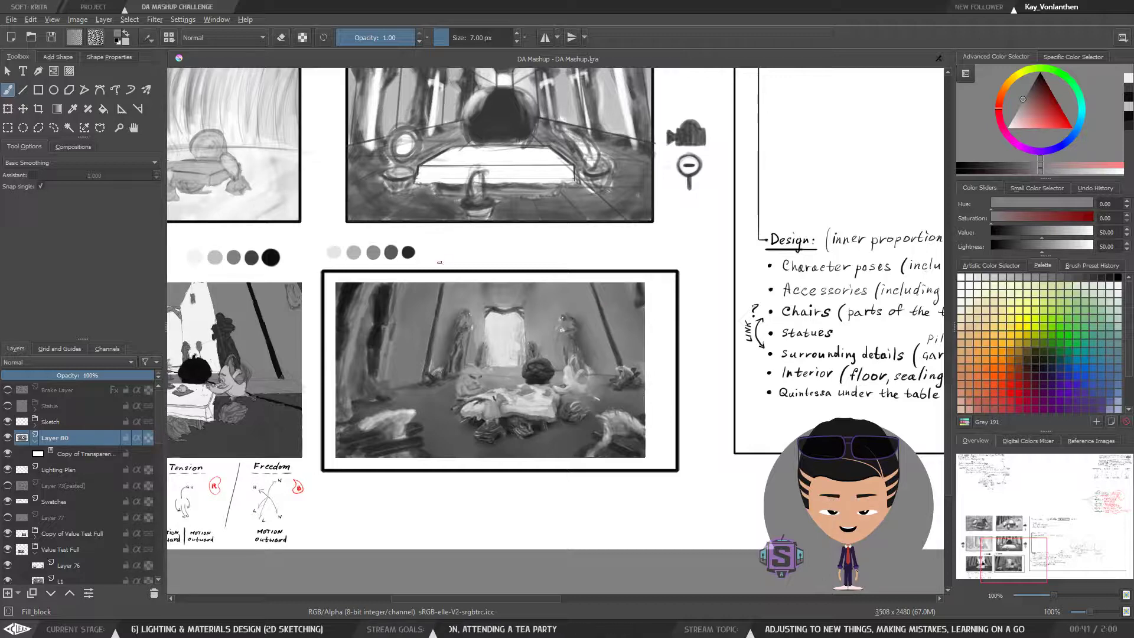
{"action": "left_click_drag", "start_coordinate": [413, 316], "coordinate": [645, 264]}
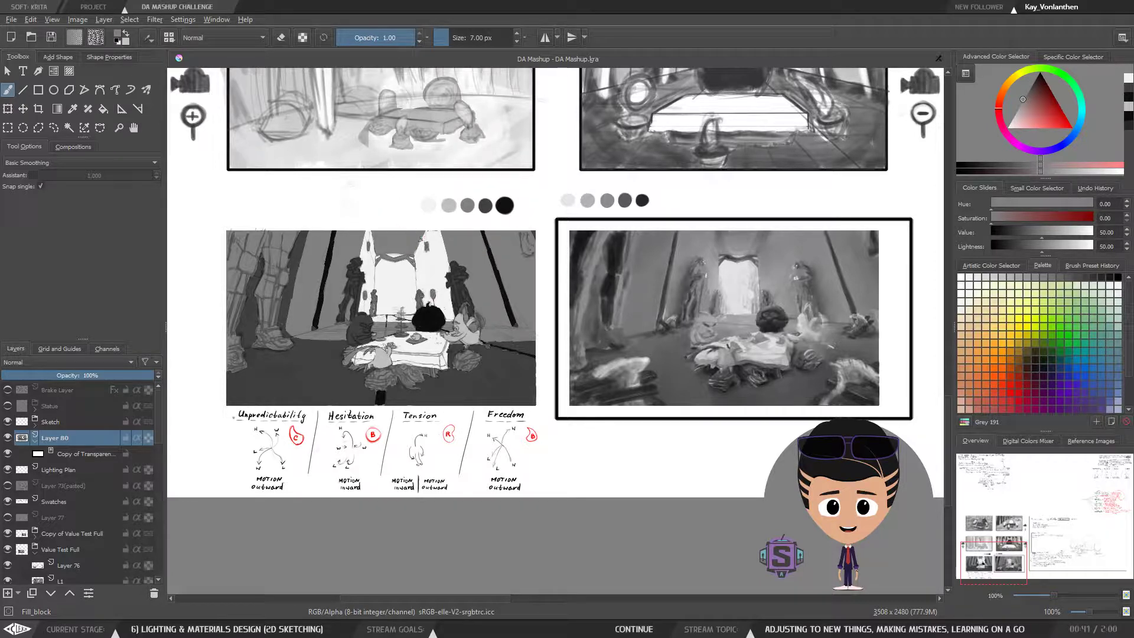
Compare the flat-value thumbnail with the framed grayscale painting, viewing the thumbnail up close and both side by side
{"action": "left_click_drag", "start_coordinate": [630, 316], "coordinate": [599, 316]}
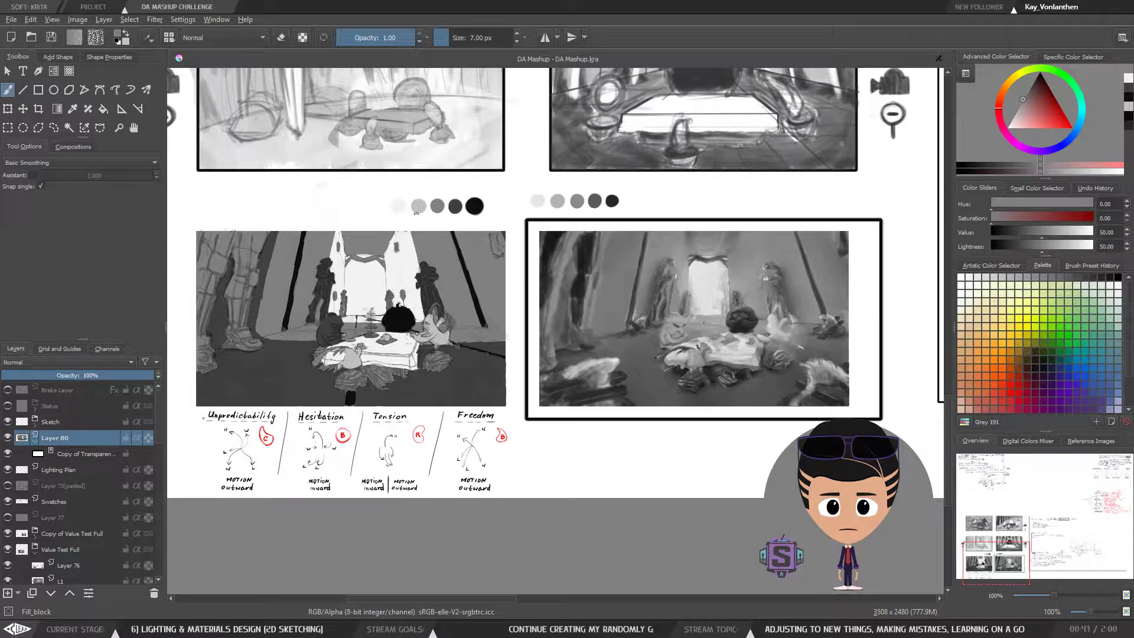
{"action": "left_click_drag", "start_coordinate": [385, 312], "coordinate": [637, 342]}
{"action": "key", "text": "ctrl+plus"}
{"action": "key", "text": "ctrl+plus"}
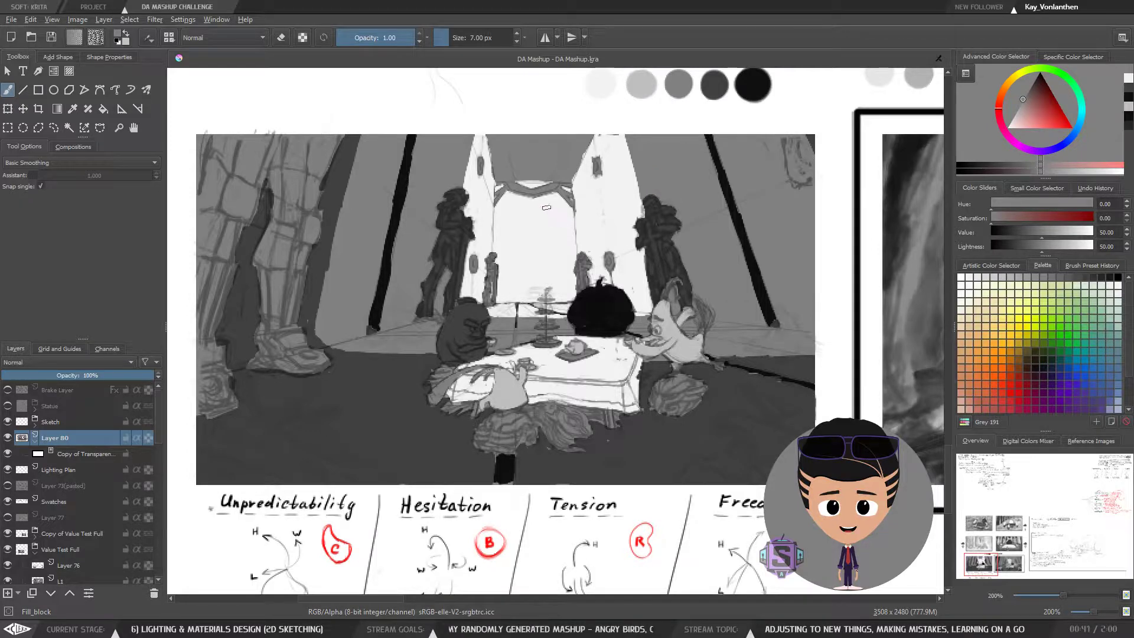
{"action": "key", "text": "ctrl+minus"}
{"action": "key", "text": "ctrl+minus"}
{"action": "left_click_drag", "start_coordinate": [615, 321], "coordinate": [479, 370]}
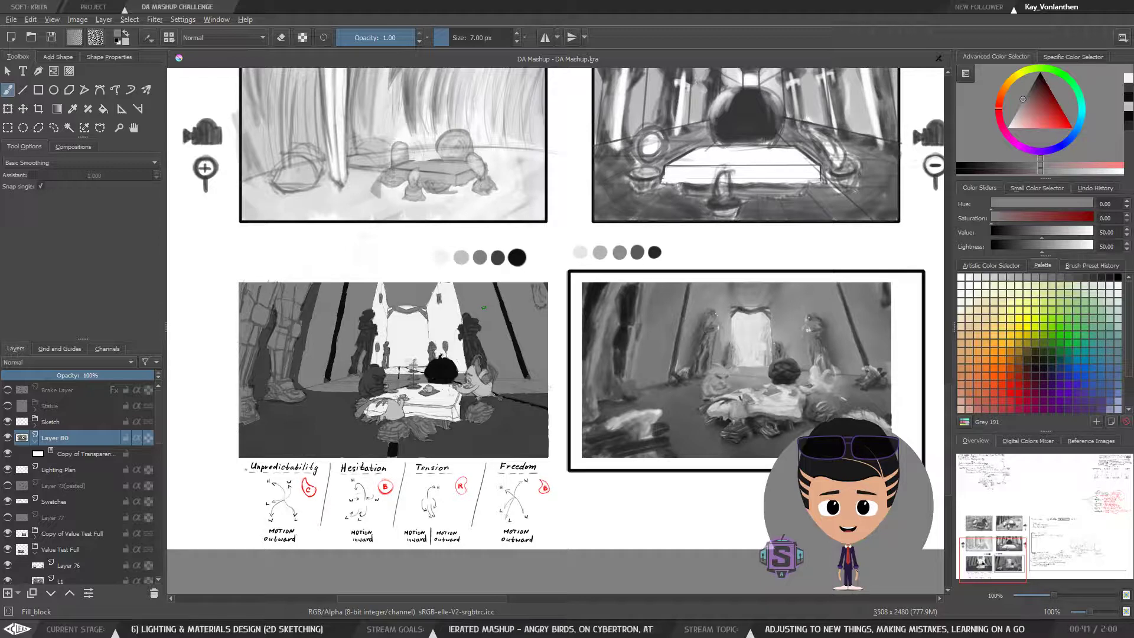
{"action": "left_click_drag", "start_coordinate": [531, 408], "coordinate": [533, 387]}
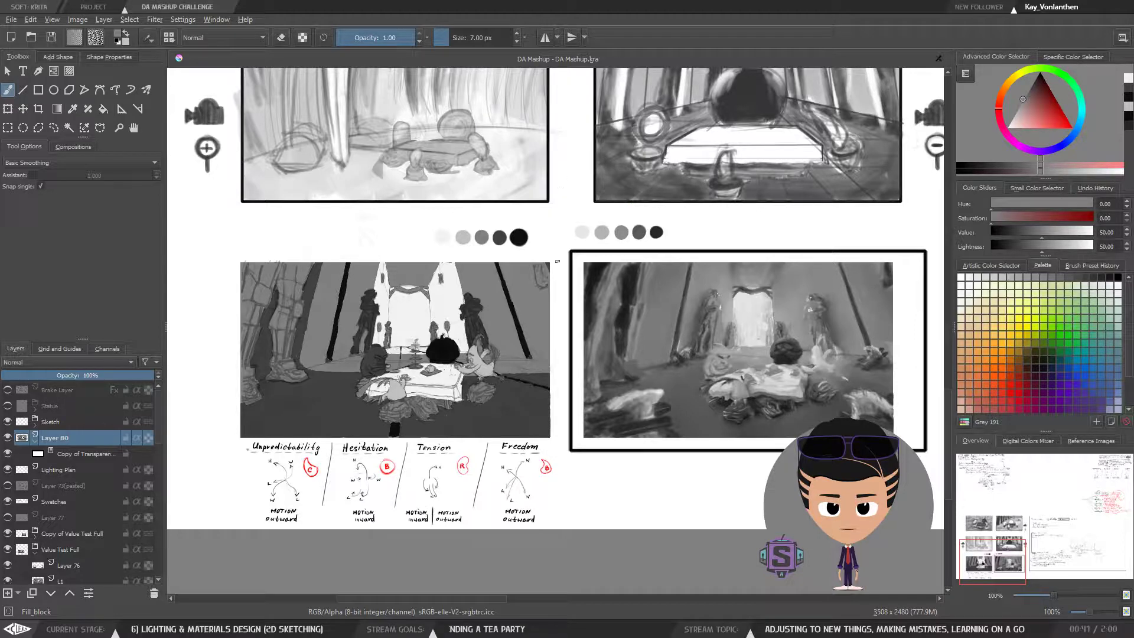
{"action": "left_click_drag", "start_coordinate": [547, 327], "coordinate": [411, 316]}
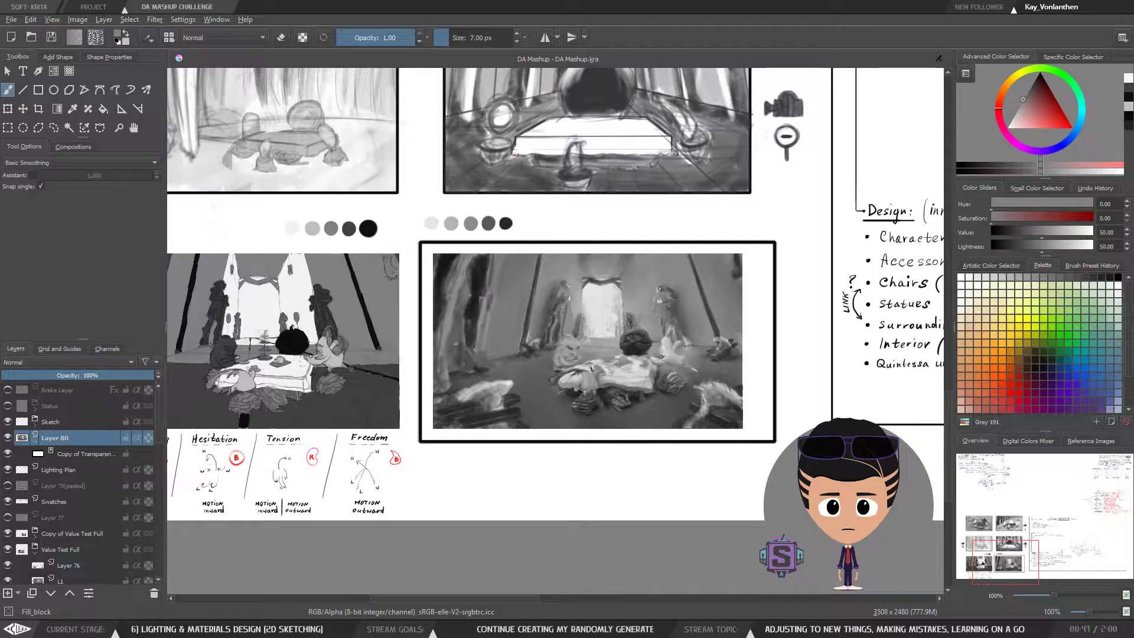
{"action": "left_click_drag", "start_coordinate": [431, 373], "coordinate": [635, 360]}
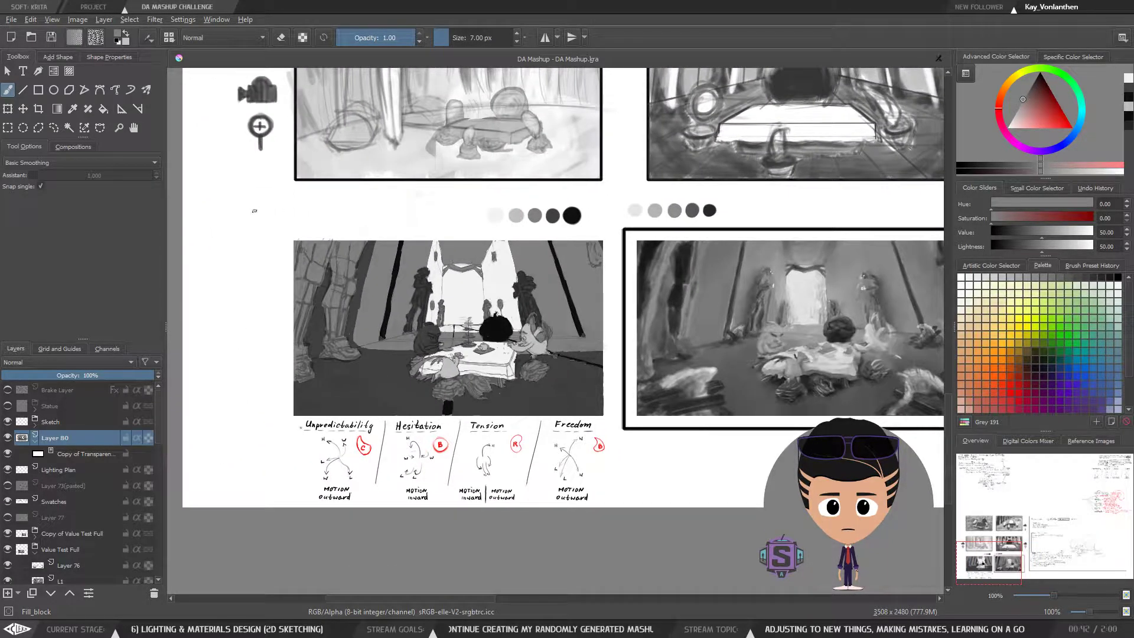
{"action": "left_click_drag", "start_coordinate": [645, 437], "coordinate": [478, 437]}
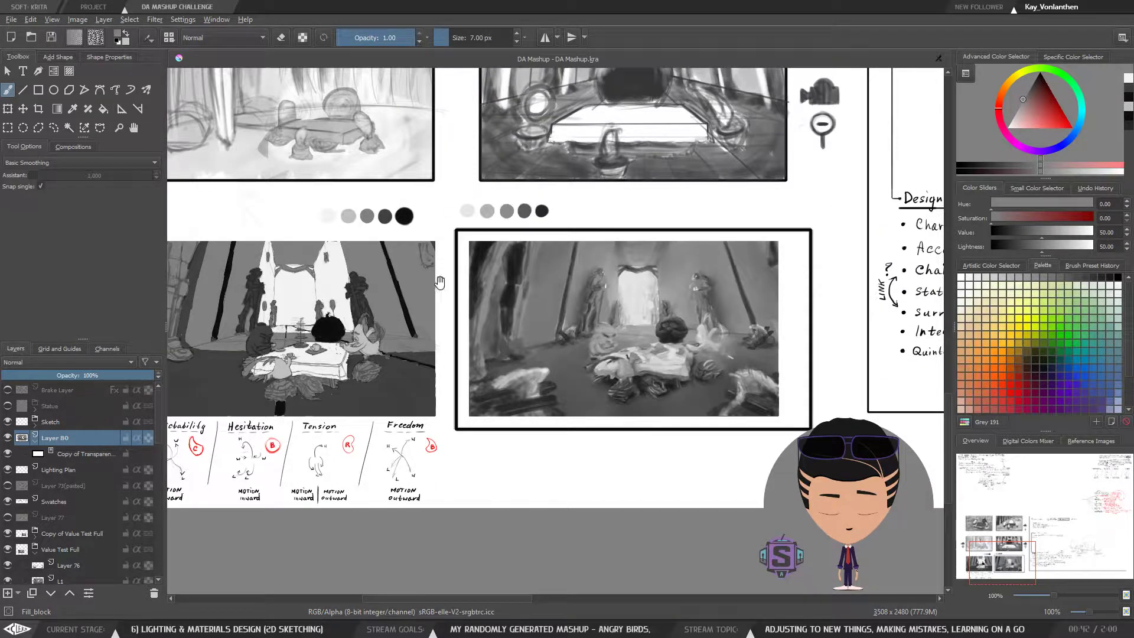
{"action": "left_click_drag", "start_coordinate": [440, 282], "coordinate": [591, 285]}
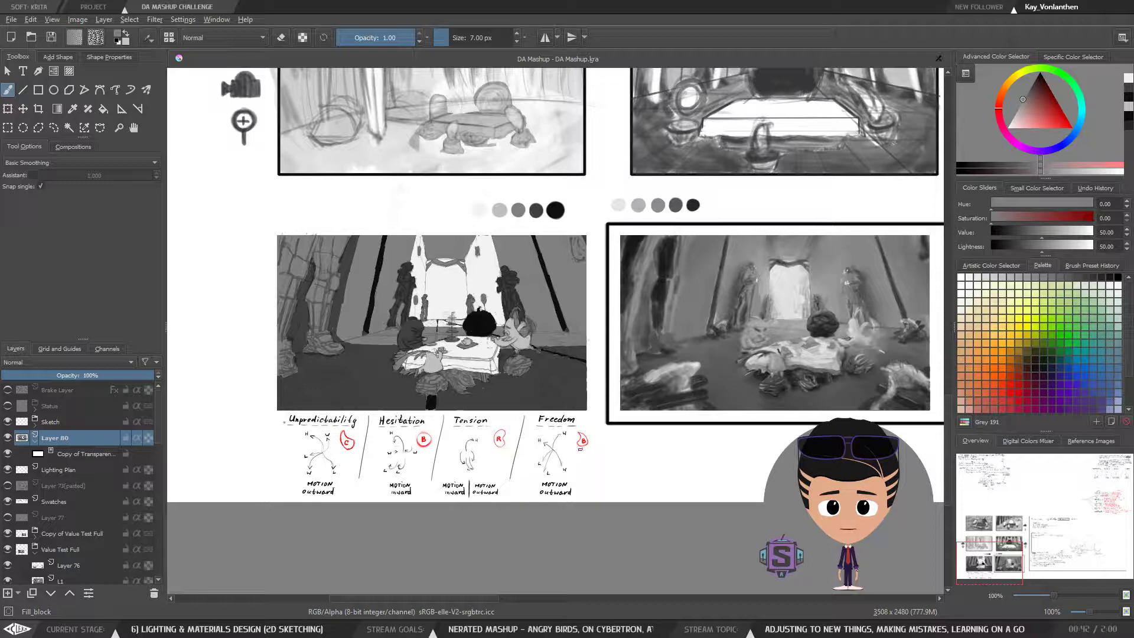
Set the brush size to 18 px
{"action": "key", "text": "bracketright"}
{"action": "key", "text": "bracketright"}
{"action": "key", "text": "bracketright"}
{"action": "key", "text": "bracketright"}
{"action": "key", "text": "bracketright"}
{"action": "key", "text": "bracketright"}
{"action": "key", "text": "bracketright"}
{"action": "key", "text": "bracketright"}
{"action": "key", "text": "bracketright"}
{"action": "key", "text": "bracketright"}
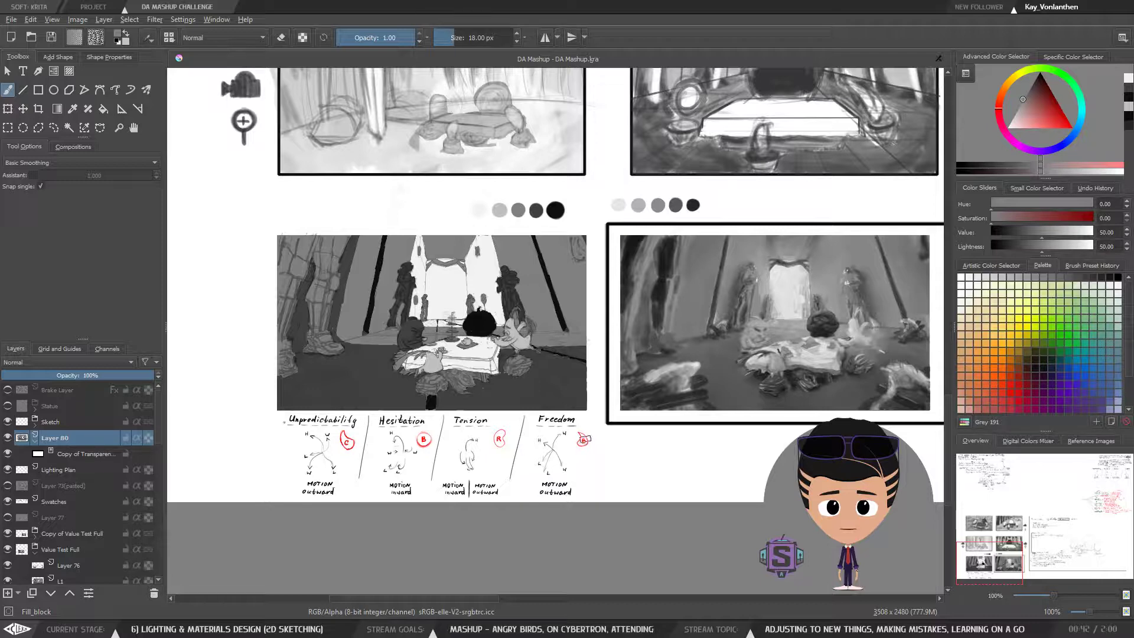
Study the flat-value thumbnail against the Unpredictability, Hesitation, Tension and Freedom motion notes and the framed painting
{"action": "left_click_drag", "start_coordinate": [593, 338], "coordinate": [585, 382]}
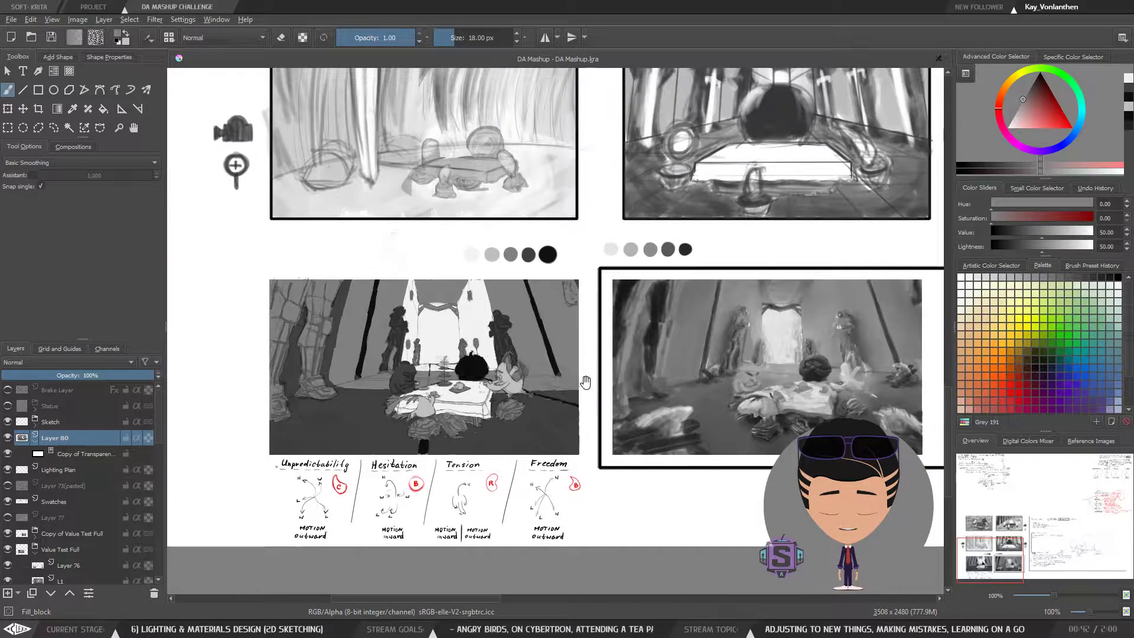
{"action": "left_click_drag", "start_coordinate": [443, 415], "coordinate": [443, 392]}
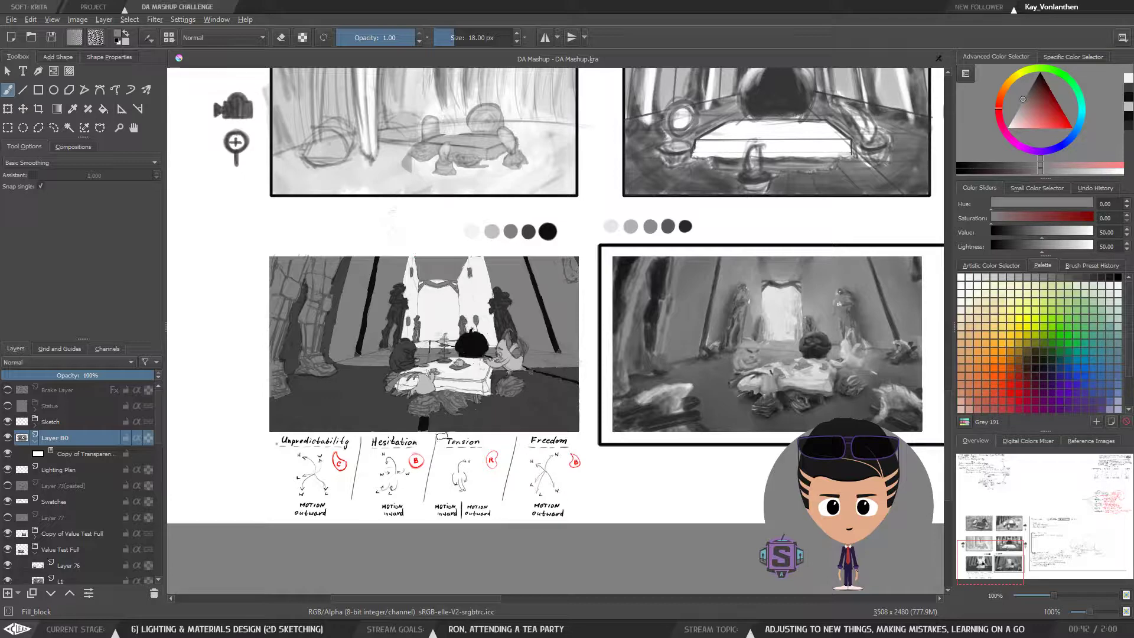
{"action": "left_click_drag", "start_coordinate": [541, 405], "coordinate": [536, 426]}
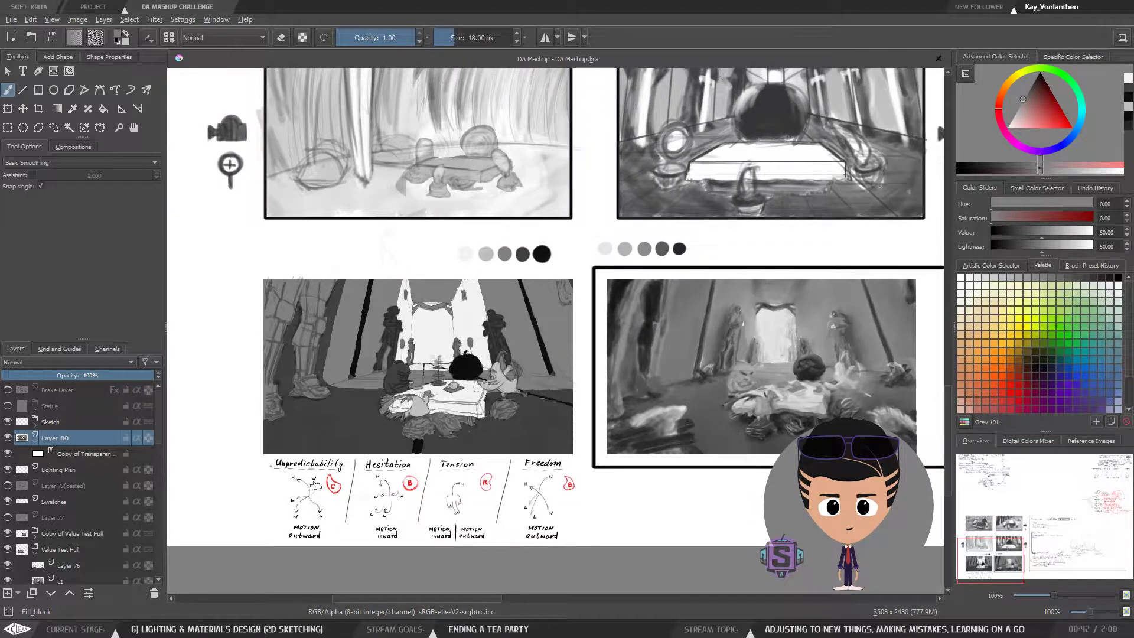
{"action": "left_click_drag", "start_coordinate": [556, 322], "coordinate": [558, 360]}
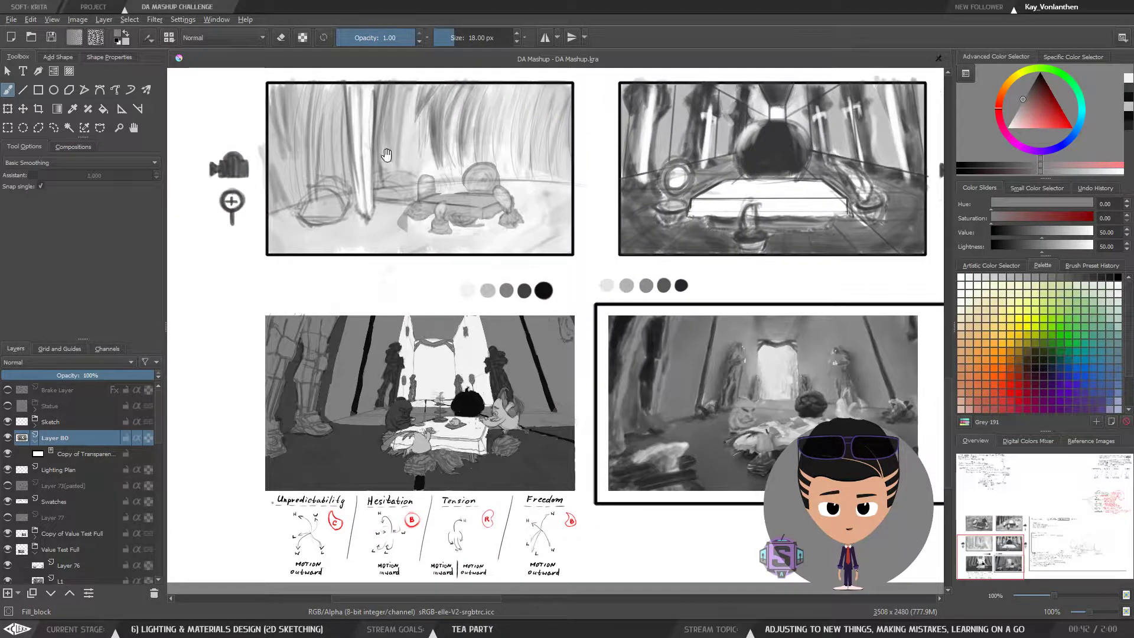
{"action": "left_click_drag", "start_coordinate": [614, 431], "coordinate": [555, 336]}
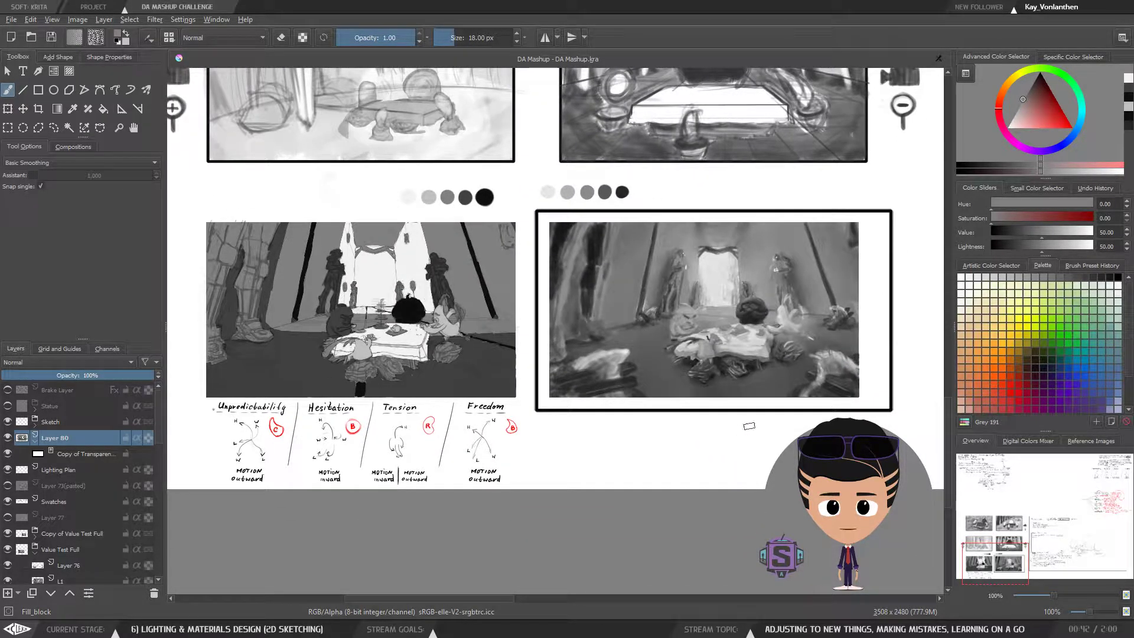
{"action": "left_click_drag", "start_coordinate": [746, 399], "coordinate": [707, 410]}
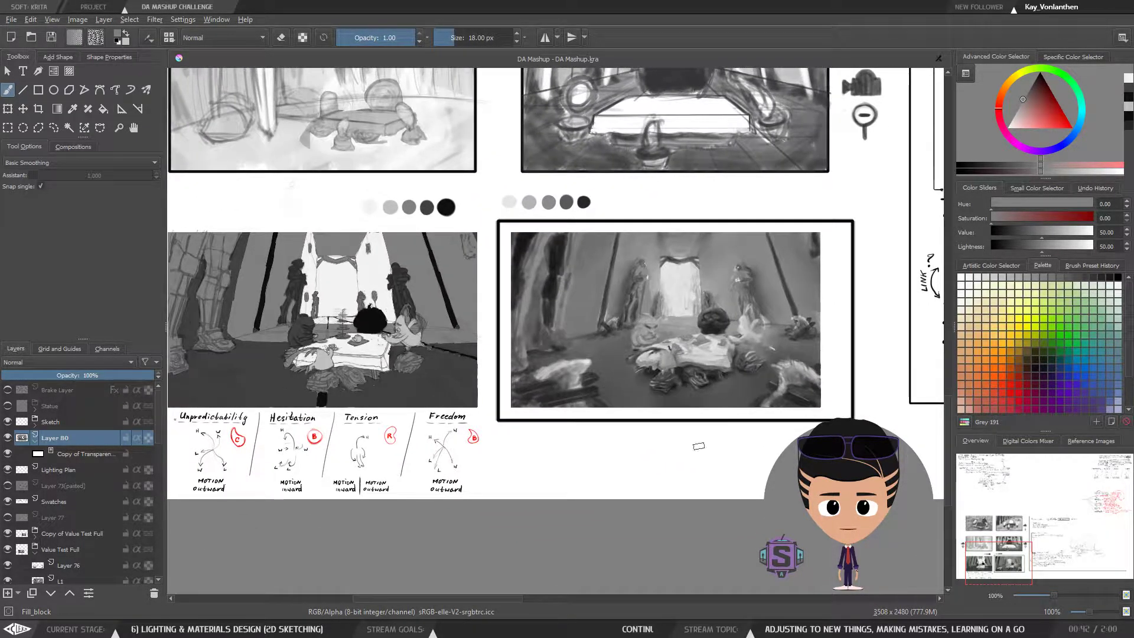
{"action": "left_click_drag", "start_coordinate": [627, 316], "coordinate": [500, 331]}
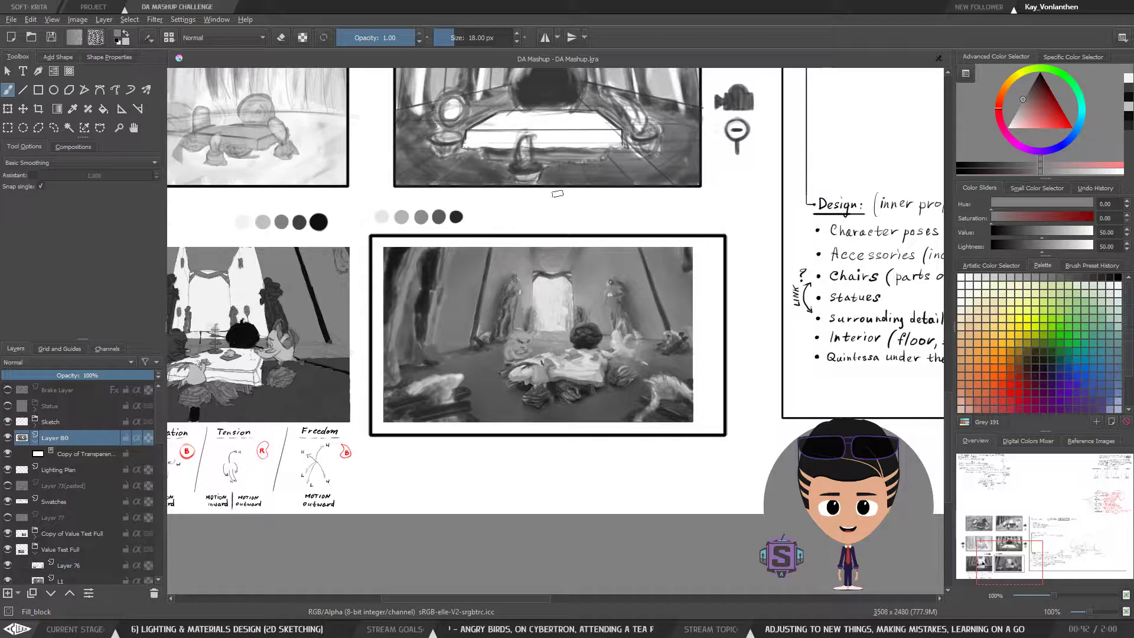
{"action": "left_click_drag", "start_coordinate": [471, 320], "coordinate": [676, 308]}
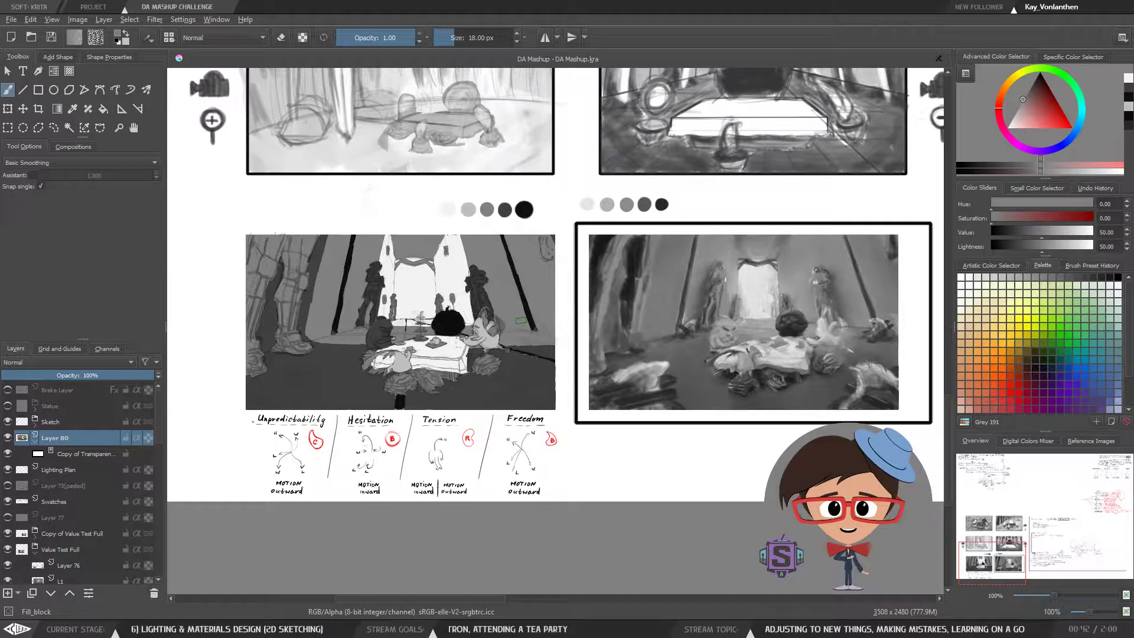
{"action": "key", "text": "minus"}
{"action": "key", "text": "minus"}
{"action": "key", "text": "plus"}
{"action": "key", "text": "plus"}
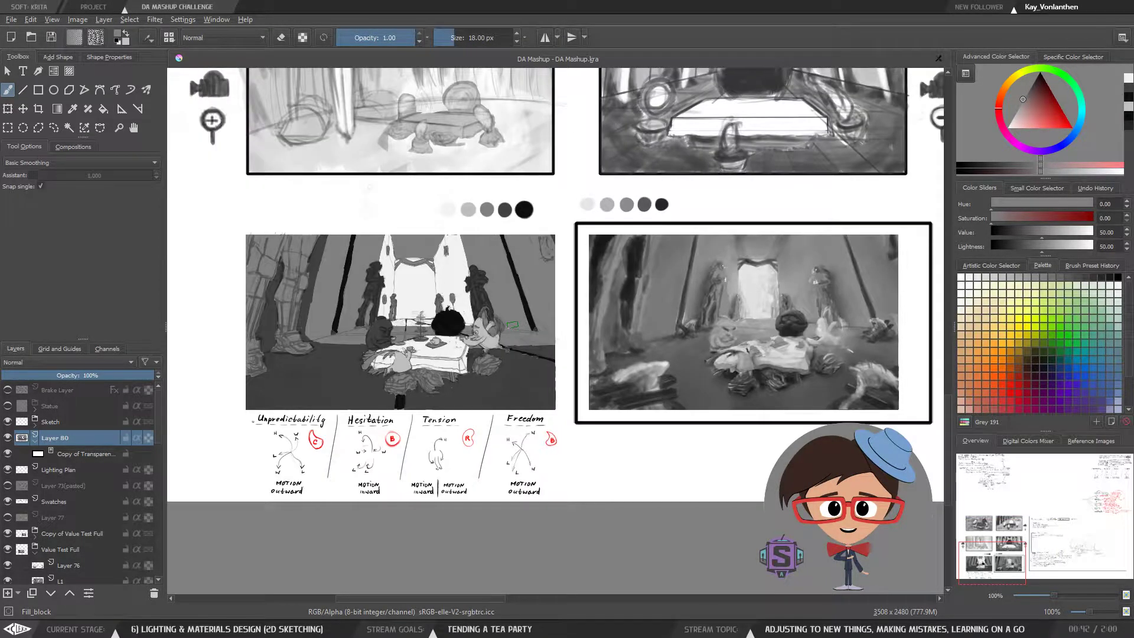
Inspect the table, seated characters and doorway of the flat-value thumbnail at 200% zoom
{"action": "left_click_drag", "start_coordinate": [501, 374], "coordinate": [583, 366]}
{"action": "key", "text": "plus"}
{"action": "key", "text": "plus"}
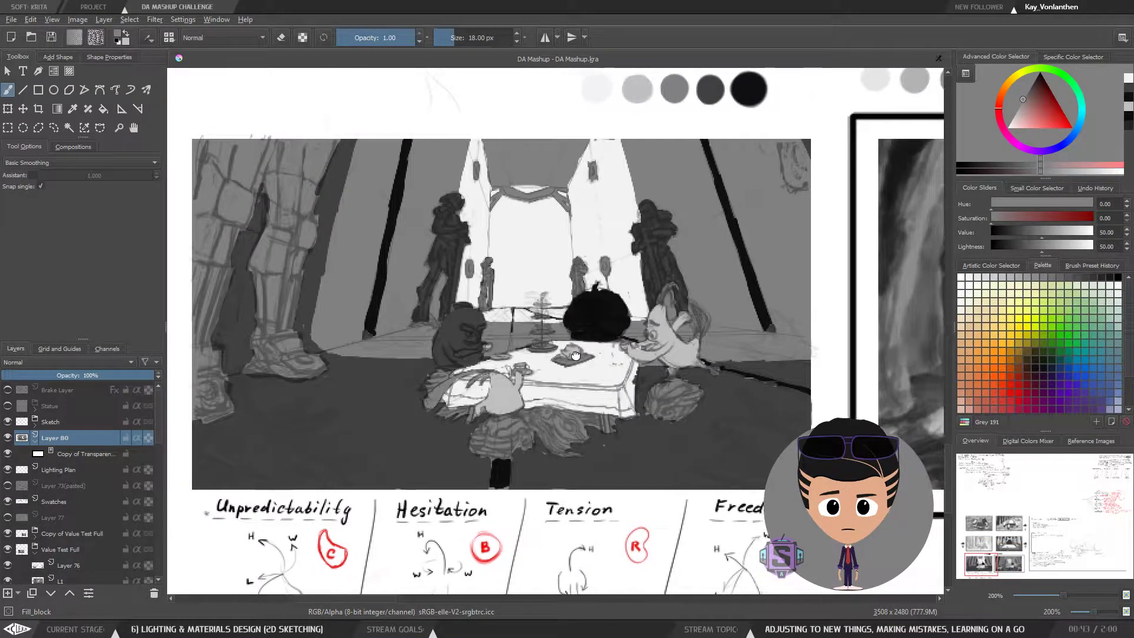
{"action": "left_click_drag", "start_coordinate": [575, 355], "coordinate": [547, 350]}
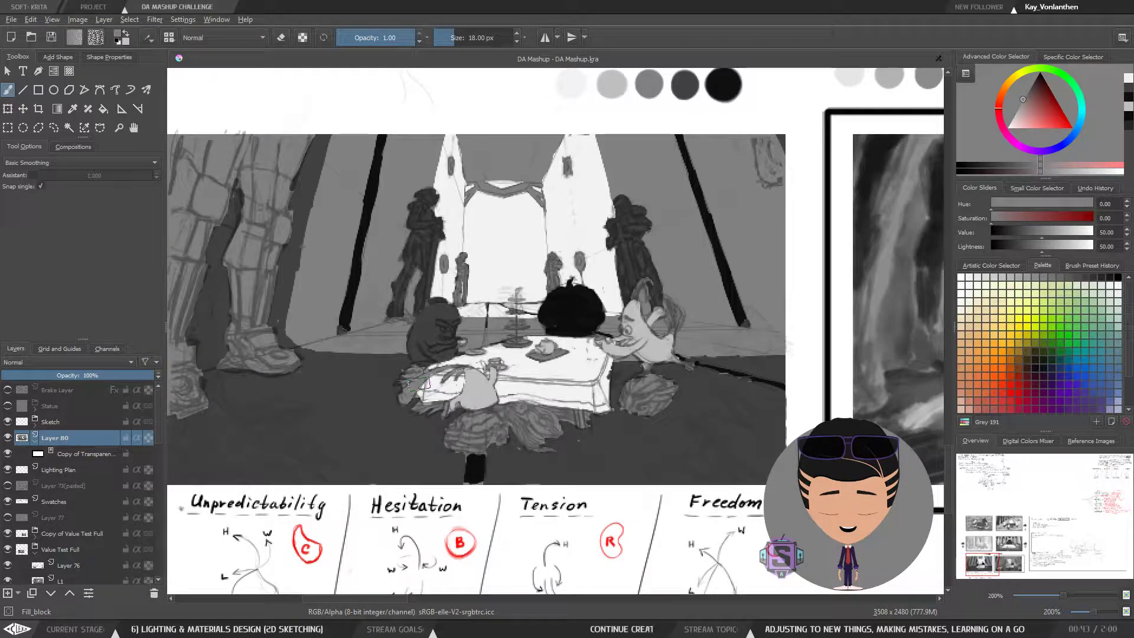
{"action": "key", "text": "ctrl+minus"}
{"action": "key", "text": "ctrl+minus"}
{"action": "key", "text": "ctrl+plus"}
{"action": "key", "text": "ctrl+plus"}
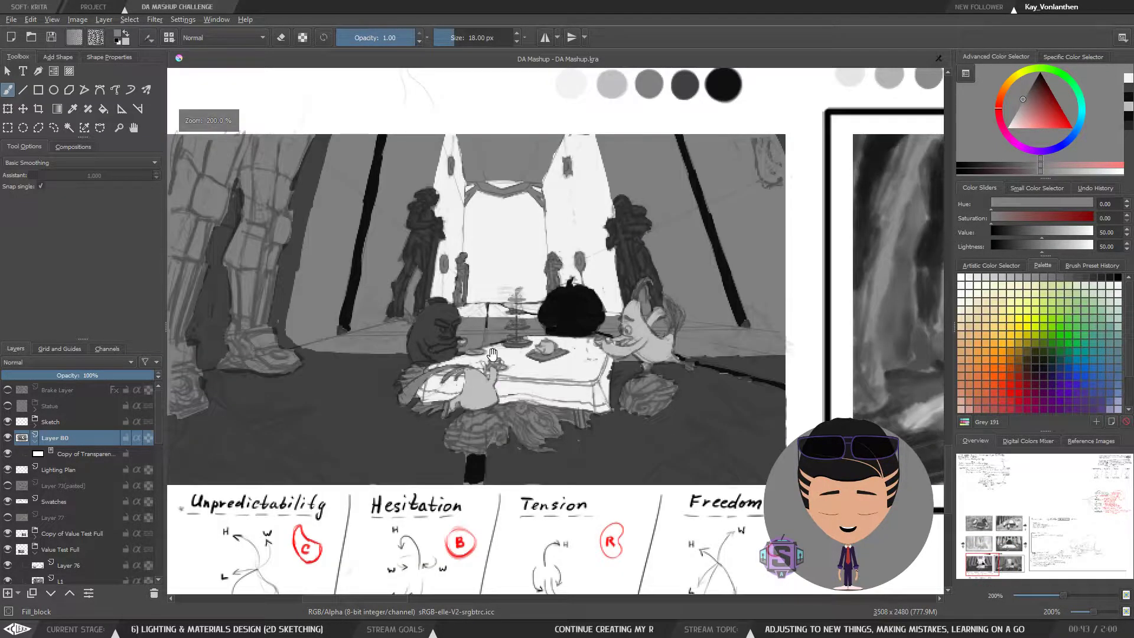
{"action": "left_click_drag", "start_coordinate": [492, 353], "coordinate": [477, 424]}
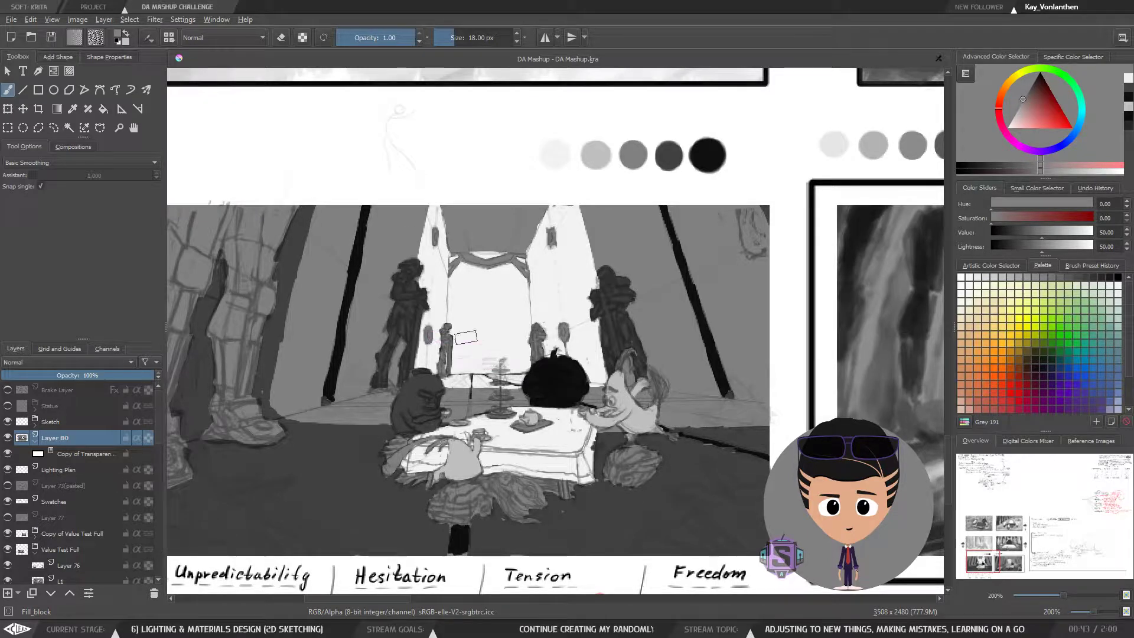
Paint mid-grey edge accents on the dark character left of the table with a 9 px brush, undoing the first stroke
{"action": "key", "text": "["}
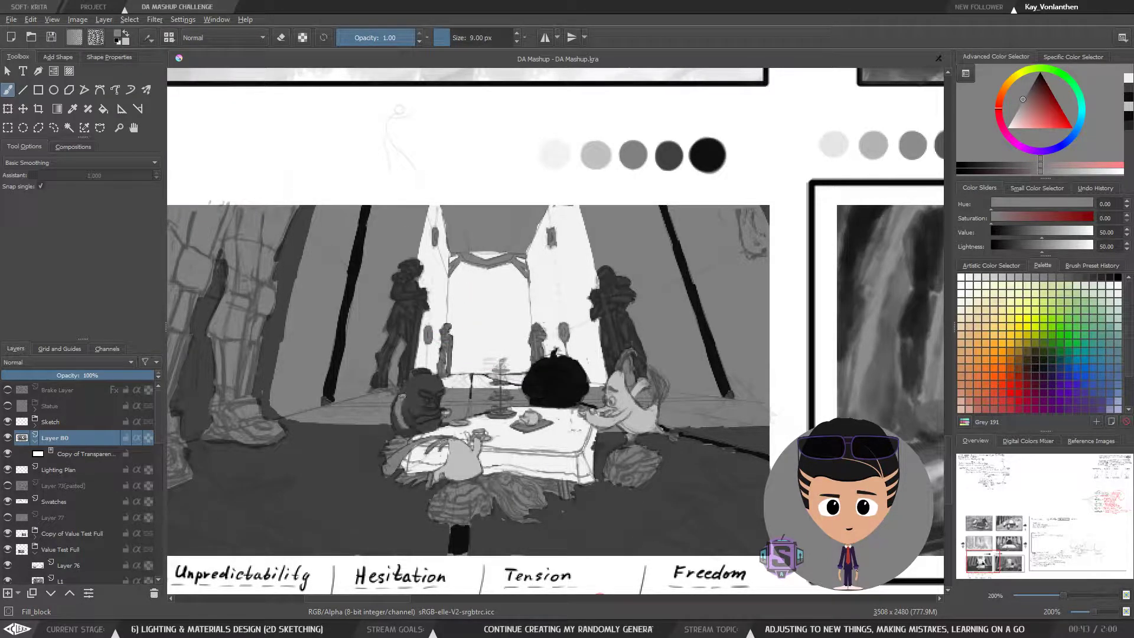
{"action": "left_click_drag", "start_coordinate": [402, 396], "coordinate": [395, 423]}
{"action": "key", "text": "ctrl+z"}
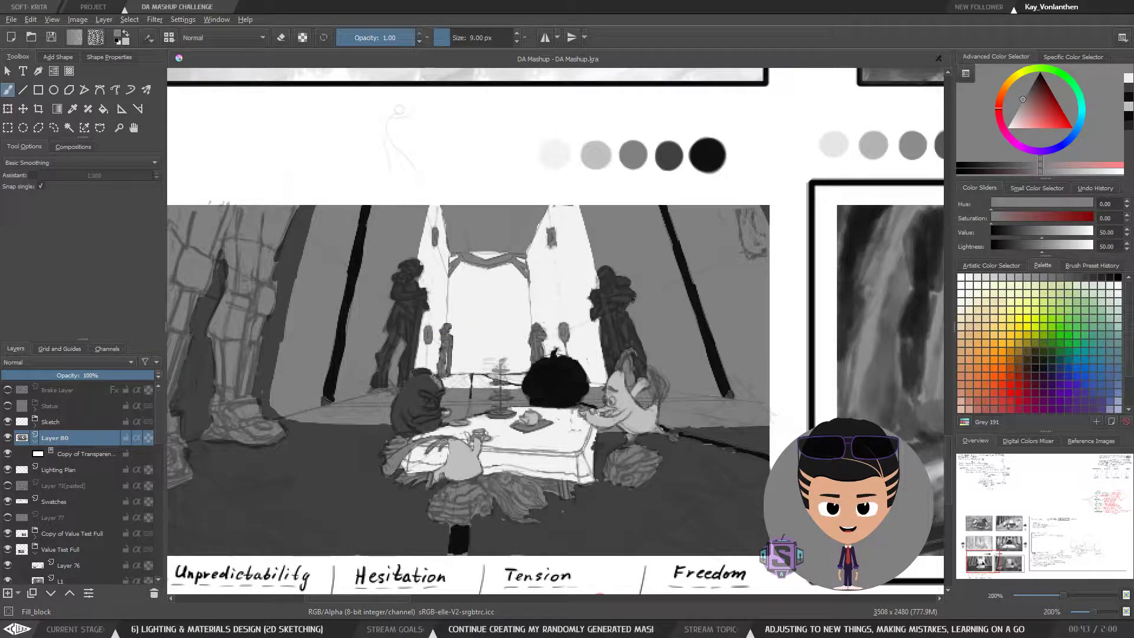
{"action": "left_click_drag", "start_coordinate": [435, 379], "coordinate": [441, 390]}
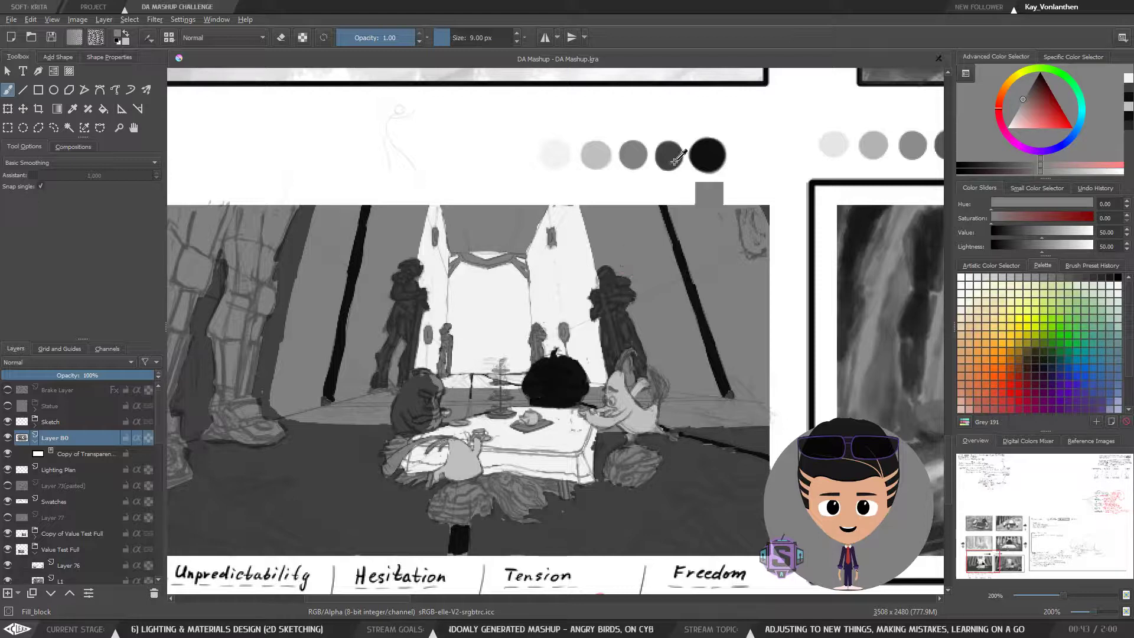
Paint dark grey accents over the black round character behind the table, using the dark grey swatch and a 14 px brush
{"action": "left_click", "coordinate": [669, 155], "text": "ctrl"}
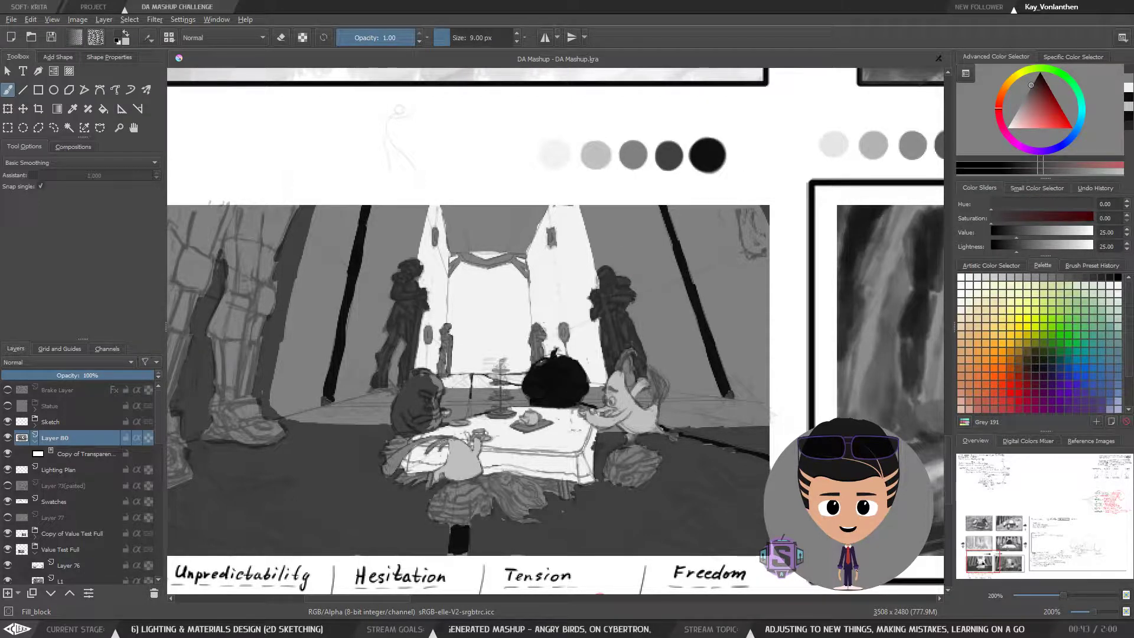
{"action": "key", "text": "bracketright"}
{"action": "key", "text": "bracketright"}
{"action": "key", "text": "bracketright"}
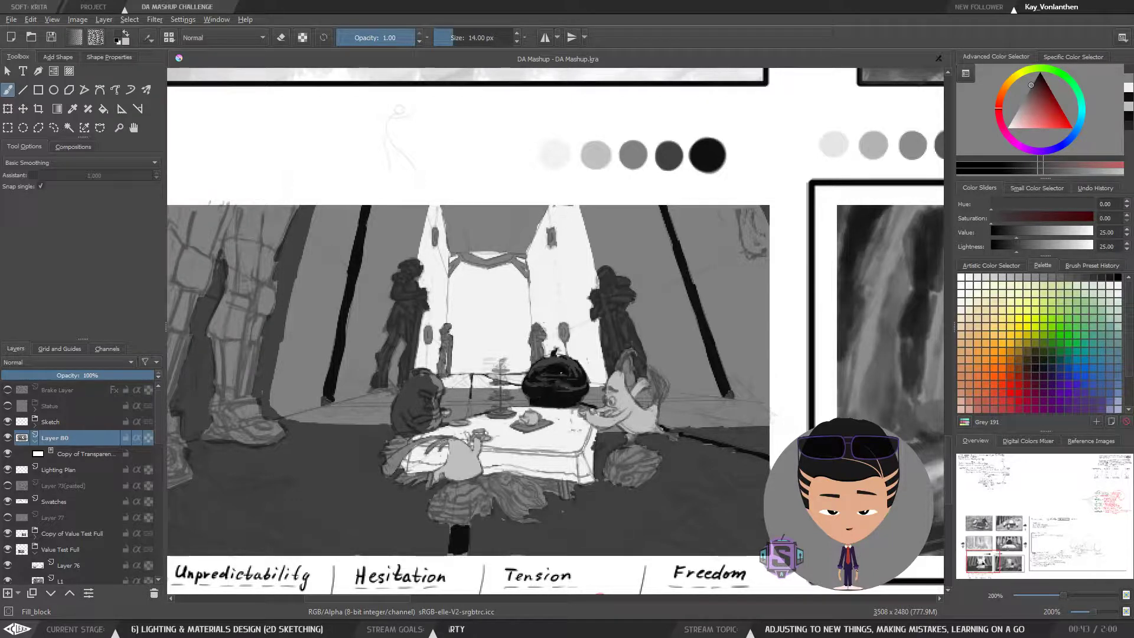
{"action": "left_click_drag", "start_coordinate": [561, 373], "coordinate": [549, 347]}
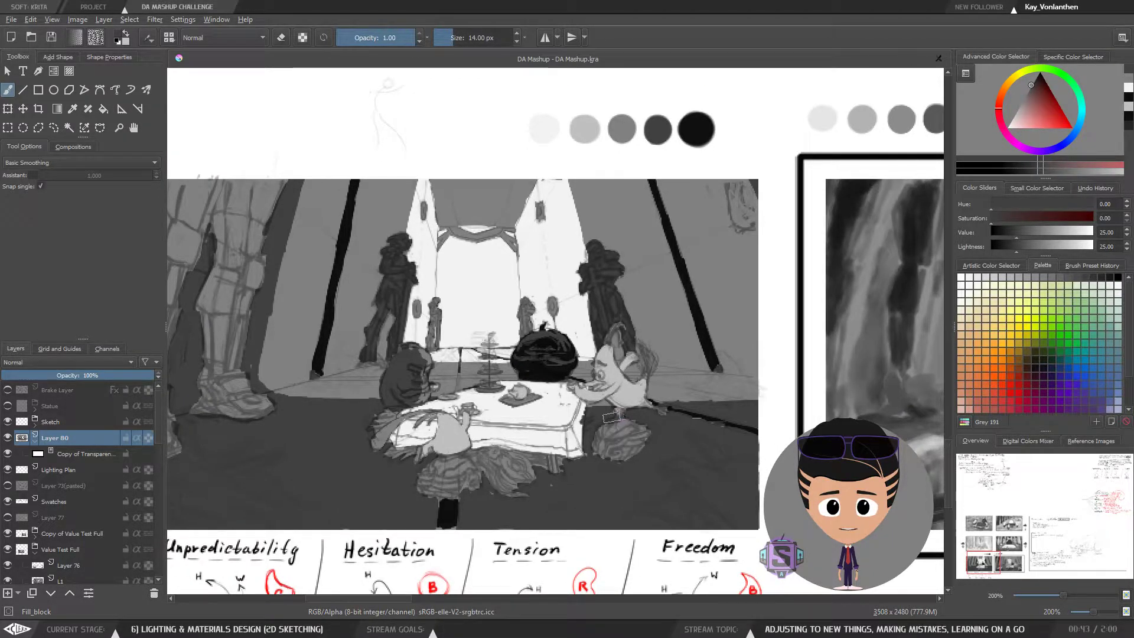
Sample the lightest grey swatch and paint near-white accents on the light character right of the table
{"action": "left_click", "coordinate": [584, 129], "text": "ctrl"}
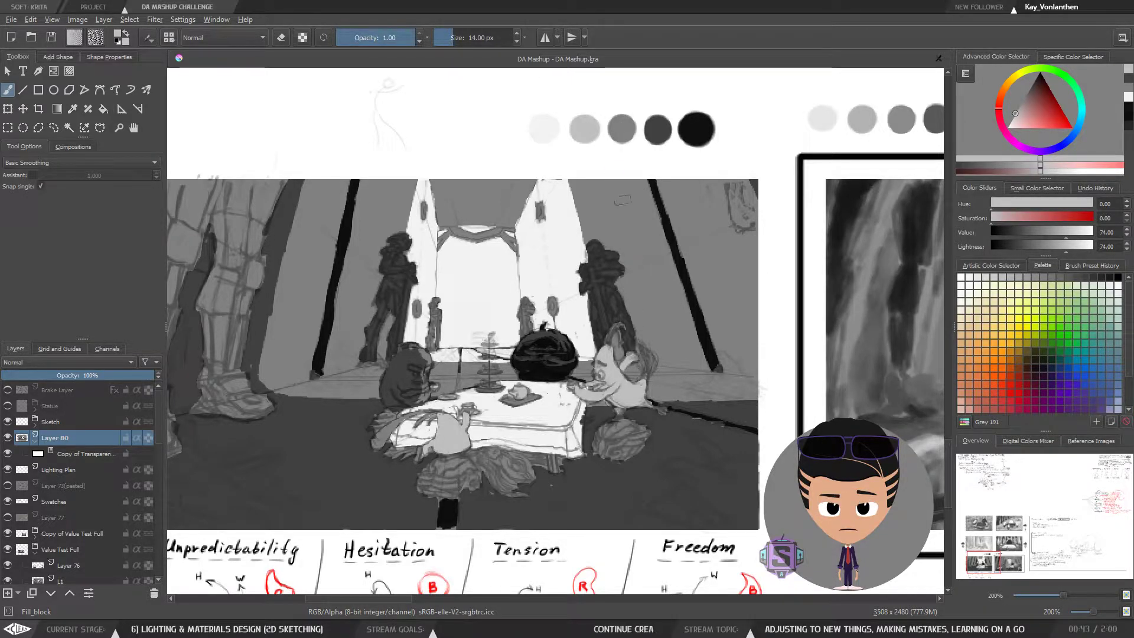
{"action": "left_click", "coordinate": [550, 124], "text": "ctrl"}
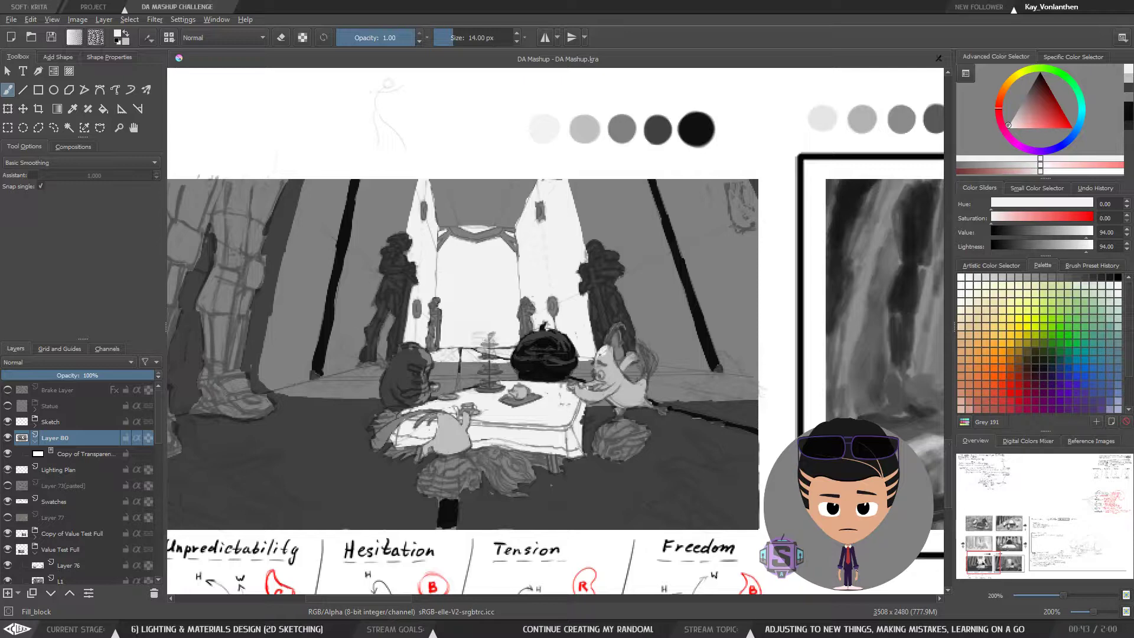
{"action": "mouse_move", "coordinate": [619, 363]}
{"action": "left_mouse_down"}
{"action": "mouse_move", "coordinate": [630, 360]}
{"action": "mouse_move", "coordinate": [619, 368]}
{"action": "left_mouse_up"}
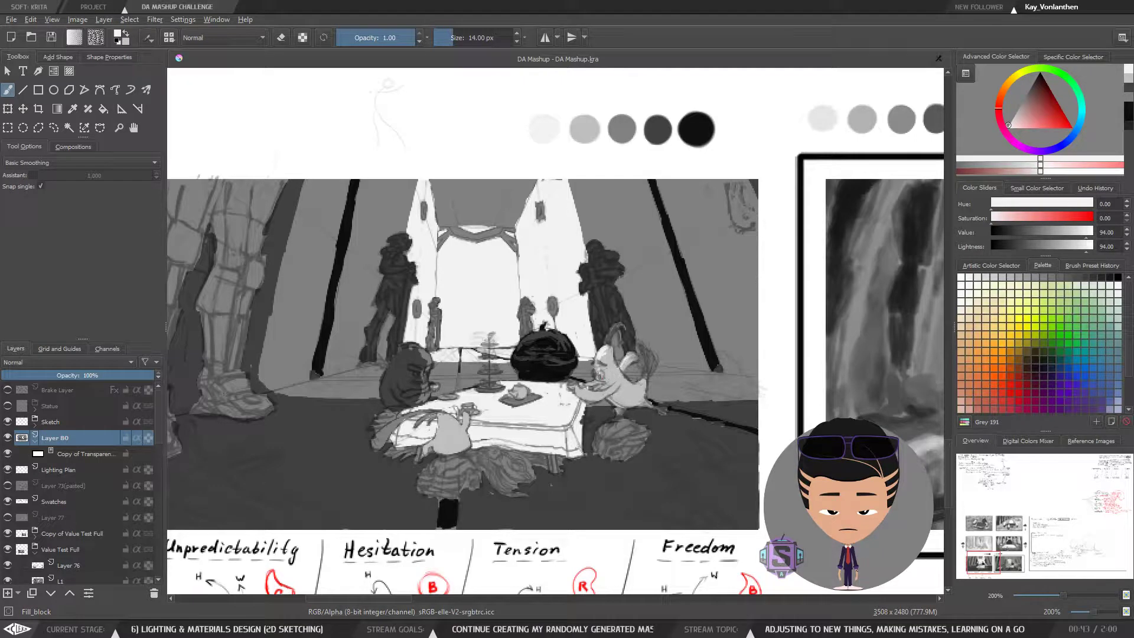
{"action": "left_click_drag", "start_coordinate": [479, 365], "coordinate": [481, 389]}
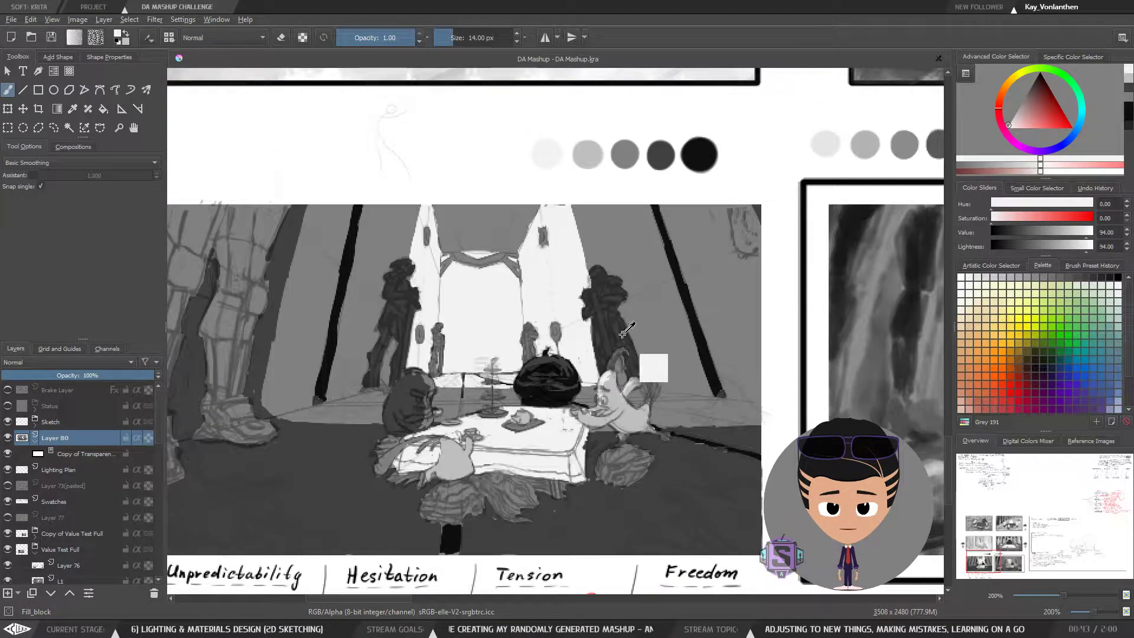
Darken the small statues beside the doorway with dark grey sampled from the large right statue, and pick the middle grey swatch
{"action": "left_click", "coordinate": [605, 328], "text": "ctrl"}
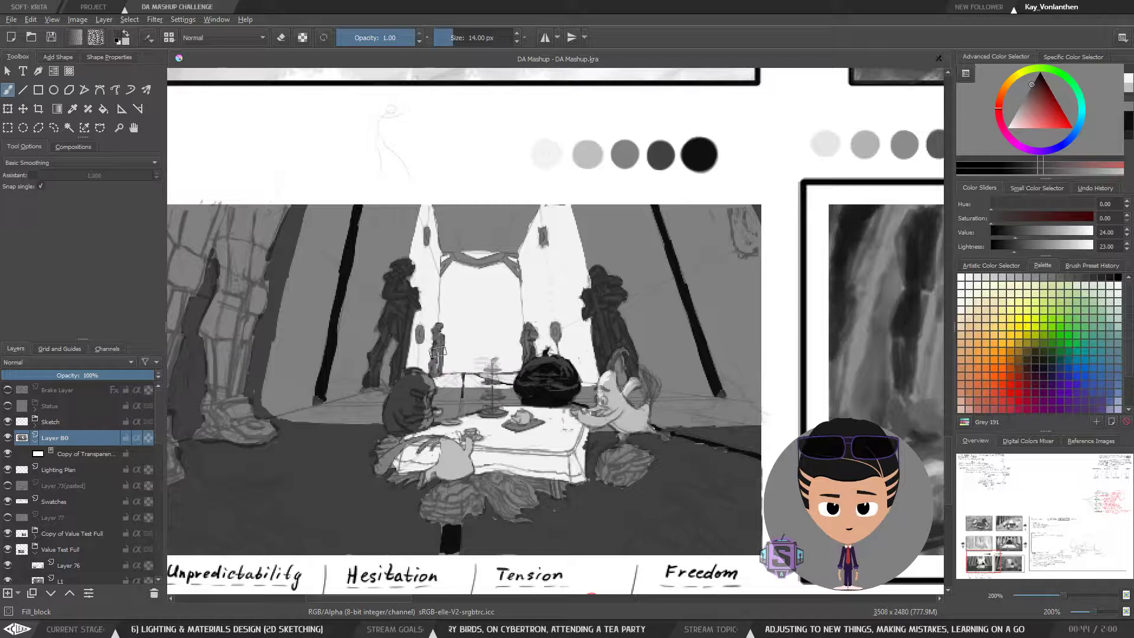
{"action": "mouse_move", "coordinate": [438, 352]}
{"action": "left_mouse_down"}
{"action": "mouse_move", "coordinate": [438, 373]}
{"action": "mouse_move", "coordinate": [435, 357]}
{"action": "left_mouse_up"}
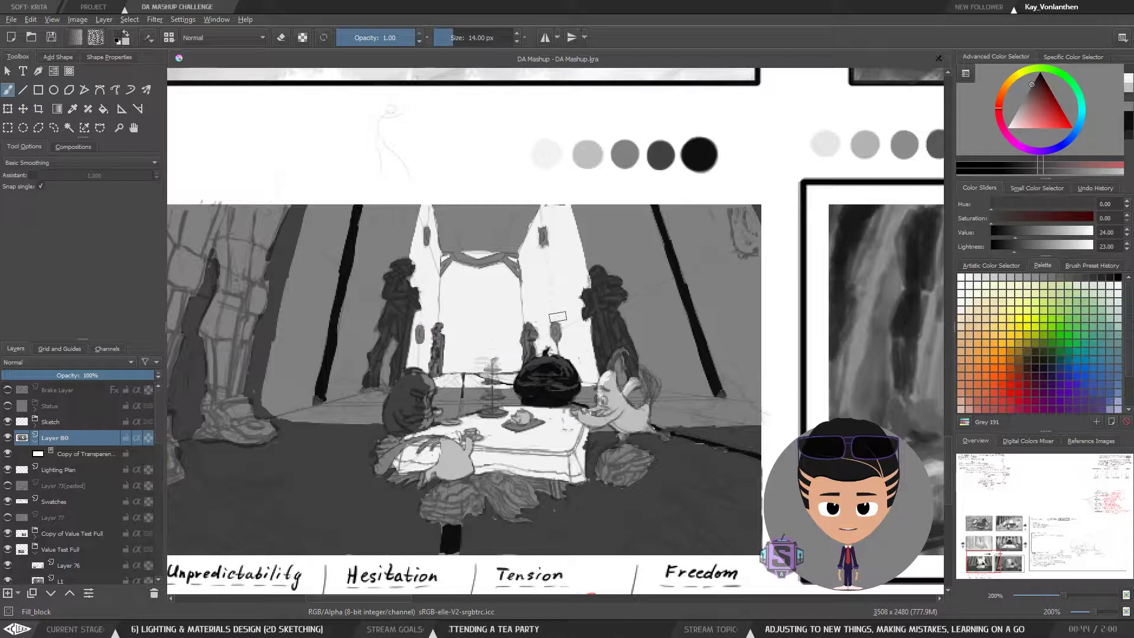
{"action": "left_click", "coordinate": [625, 154], "text": "ctrl"}
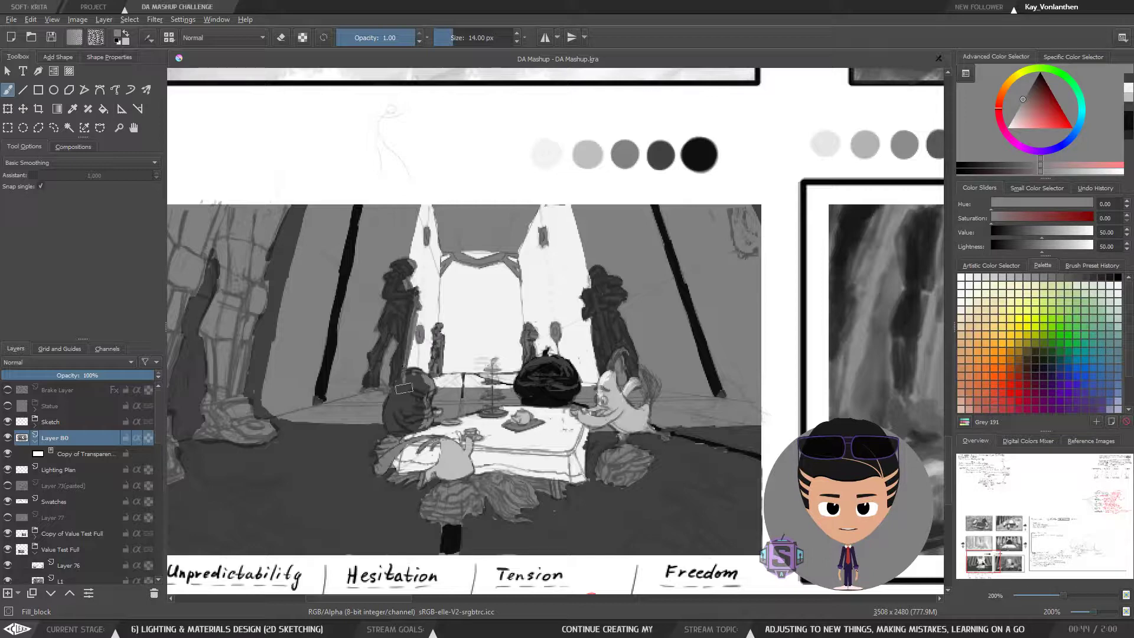
Paint mid-grey accents on the dark statues flanking the doorway with a 5 px brush
{"action": "key", "text": "bracketleft"}
{"action": "key", "text": "bracketleft"}
{"action": "key", "text": "bracketleft"}
{"action": "key", "text": "bracketleft"}
{"action": "key", "text": "bracketleft"}
{"action": "key", "text": "bracketleft"}
{"action": "key", "text": "bracketleft"}
{"action": "key", "text": "bracketleft"}
{"action": "key", "text": "bracketleft"}
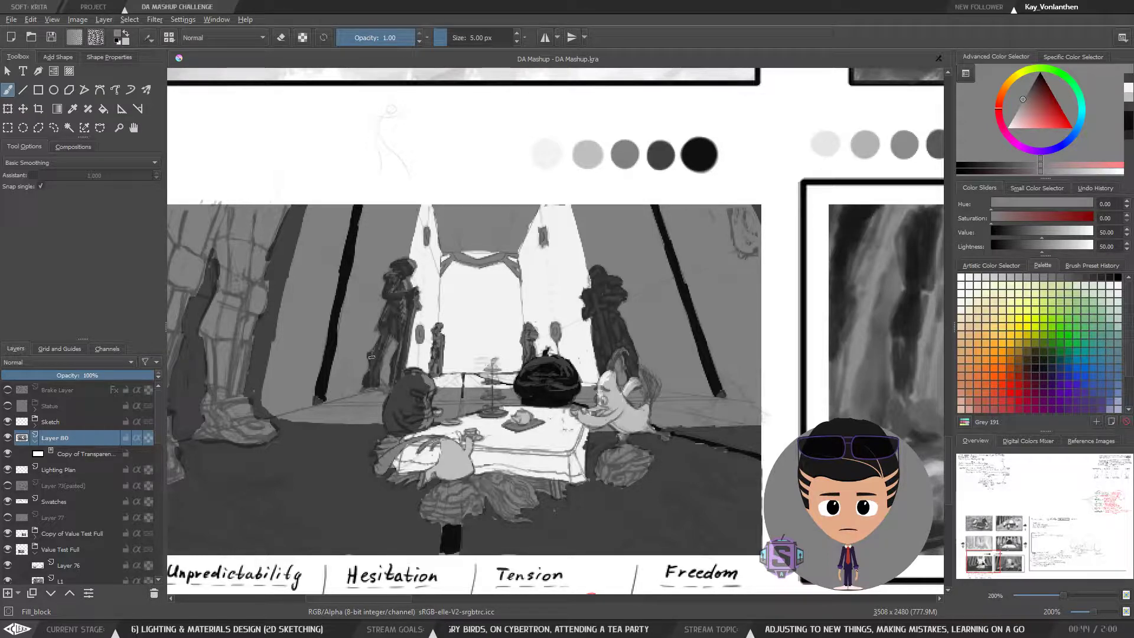
{"action": "key", "text": "ctrl+minus"}
{"action": "key", "text": "ctrl+minus"}
{"action": "key", "text": "ctrl+plus"}
{"action": "key", "text": "ctrl+plus"}
{"action": "left_click_drag", "start_coordinate": [614, 296], "coordinate": [544, 287]}
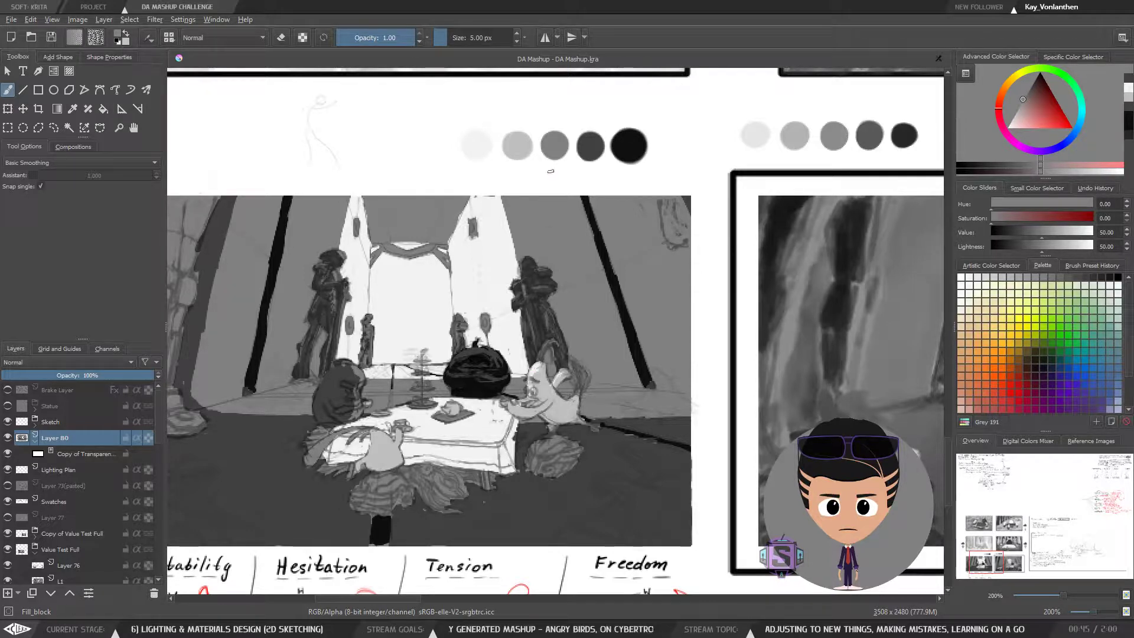
{"action": "left_click_drag", "start_coordinate": [473, 363], "coordinate": [598, 387]}
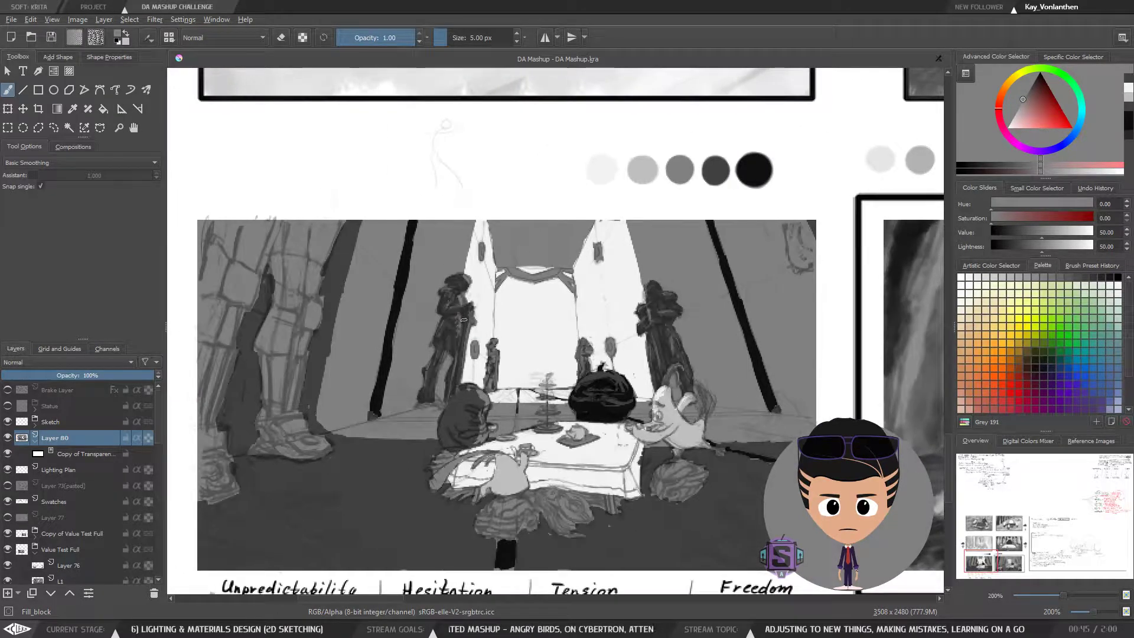
Sample the dark grey swatch and paint dark shadow shapes over the giant statue legs with an 11 px brush
{"action": "left_click", "coordinate": [739, 170], "text": "ctrl"}
{"action": "left_click_drag", "start_coordinate": [740, 170], "coordinate": [798, 170]}
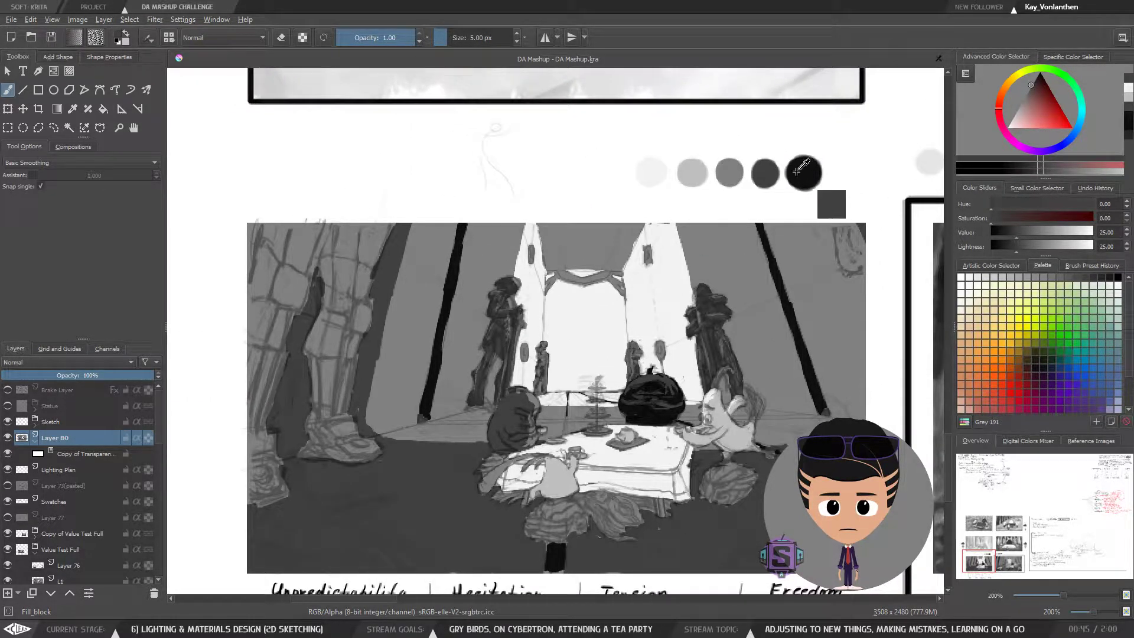
{"action": "left_click_drag", "start_coordinate": [280, 260], "coordinate": [288, 259]}
{"action": "mouse_move", "coordinate": [269, 231]}
{"action": "left_mouse_down"}
{"action": "mouse_move", "coordinate": [268, 282]}
{"action": "mouse_move", "coordinate": [250, 295]}
{"action": "mouse_move", "coordinate": [266, 310]}
{"action": "mouse_move", "coordinate": [257, 346]}
{"action": "mouse_move", "coordinate": [252, 337]}
{"action": "mouse_move", "coordinate": [246, 346]}
{"action": "mouse_move", "coordinate": [261, 330]}
{"action": "mouse_move", "coordinate": [251, 372]}
{"action": "left_mouse_up"}
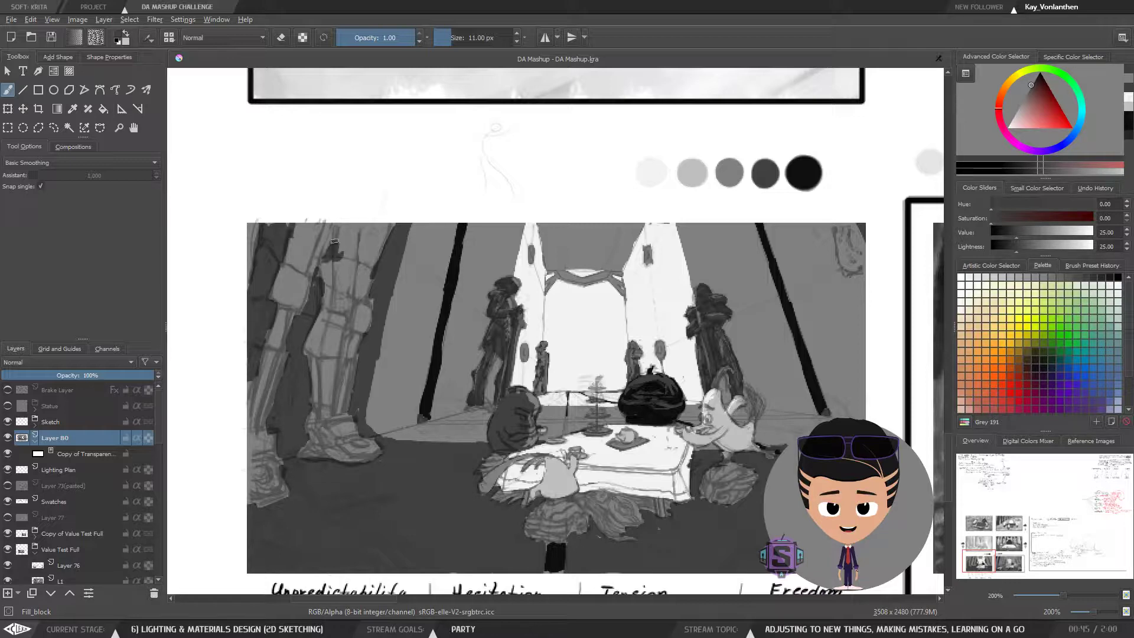
{"action": "mouse_move", "coordinate": [344, 267]}
{"action": "left_mouse_down"}
{"action": "mouse_move", "coordinate": [338, 227]}
{"action": "mouse_move", "coordinate": [335, 298]}
{"action": "mouse_move", "coordinate": [355, 237]}
{"action": "mouse_move", "coordinate": [346, 329]}
{"action": "mouse_move", "coordinate": [322, 362]}
{"action": "mouse_move", "coordinate": [328, 350]}
{"action": "mouse_move", "coordinate": [329, 402]}
{"action": "mouse_move", "coordinate": [332, 335]}
{"action": "left_mouse_up"}
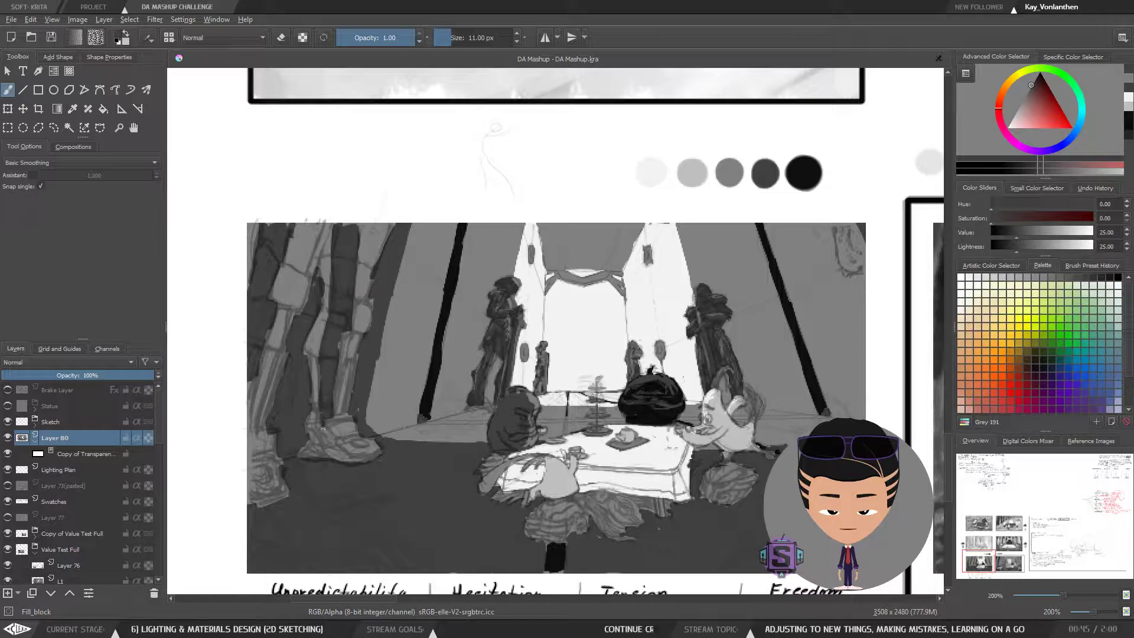
{"action": "mouse_move", "coordinate": [323, 427]}
{"action": "left_mouse_down"}
{"action": "mouse_move", "coordinate": [320, 437]}
{"action": "mouse_move", "coordinate": [319, 336]}
{"action": "left_mouse_up"}
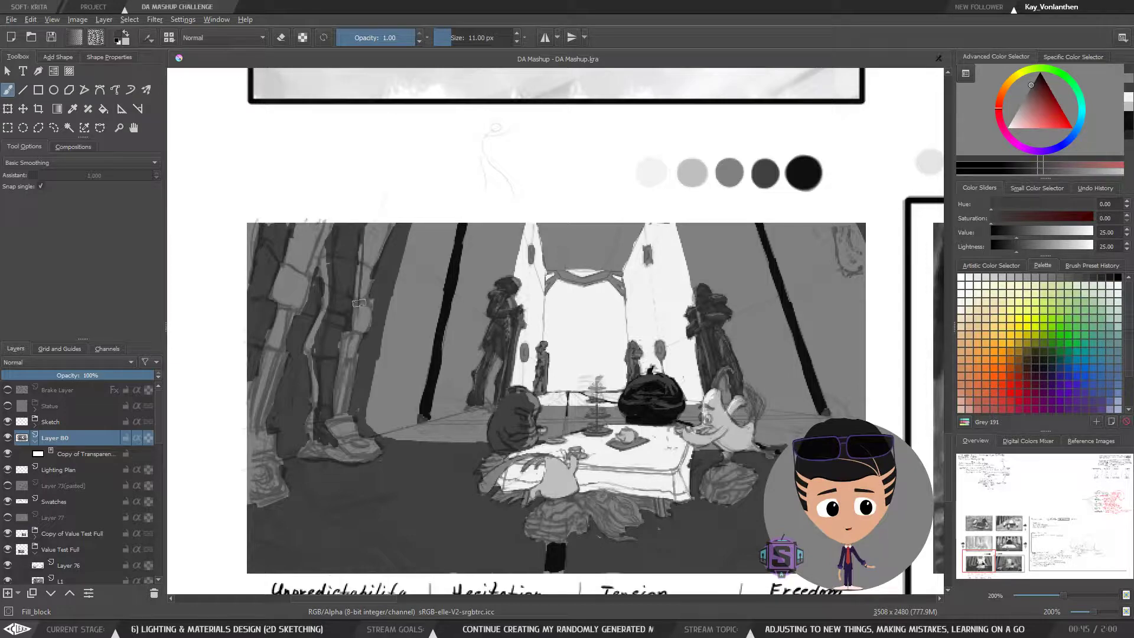
{"action": "left_click_drag", "start_coordinate": [370, 409], "coordinate": [372, 388]}
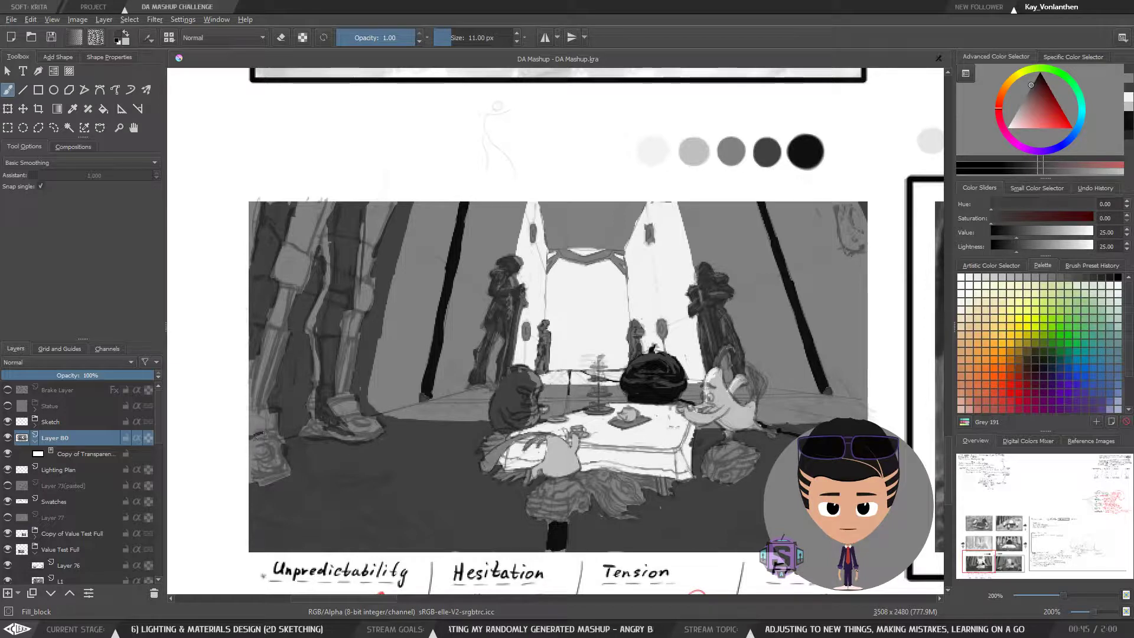
Sample light grey from the light character and paint highlights on the feet of the giant statue legs
{"action": "key", "text": "1"}
{"action": "key", "text": "plus"}
{"action": "key", "text": "plus"}
{"action": "left_click_drag", "start_coordinate": [477, 347], "coordinate": [483, 321]}
{"action": "left_click", "coordinate": [733, 367], "text": "ctrl"}
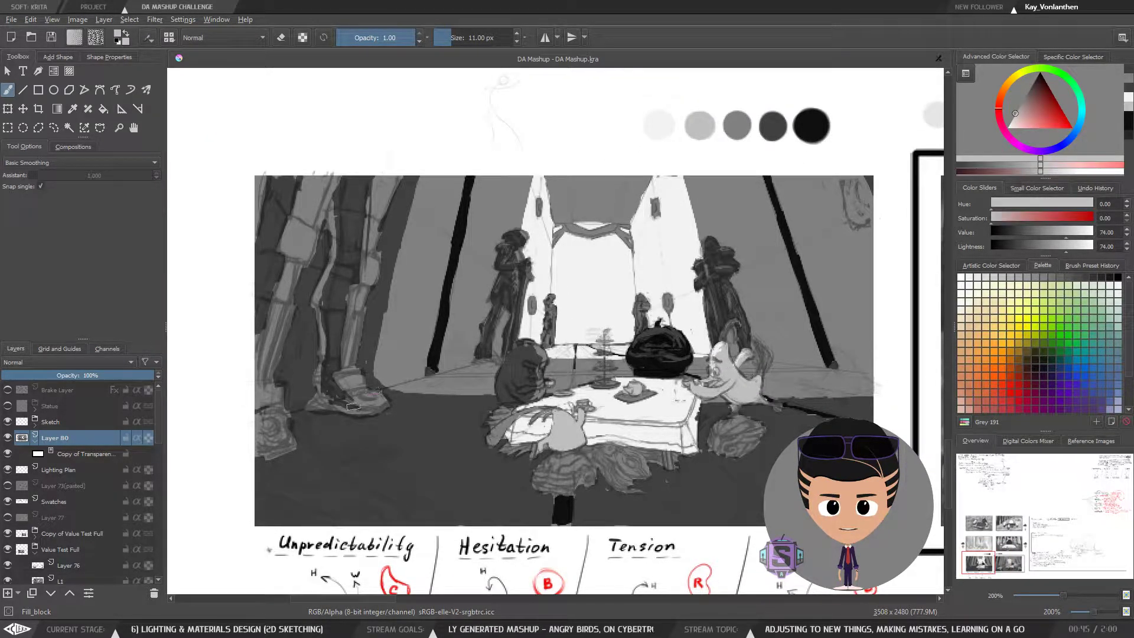
{"action": "mouse_move", "coordinate": [379, 396]}
{"action": "left_mouse_down"}
{"action": "mouse_move", "coordinate": [365, 398]}
{"action": "mouse_move", "coordinate": [378, 397]}
{"action": "left_mouse_up"}
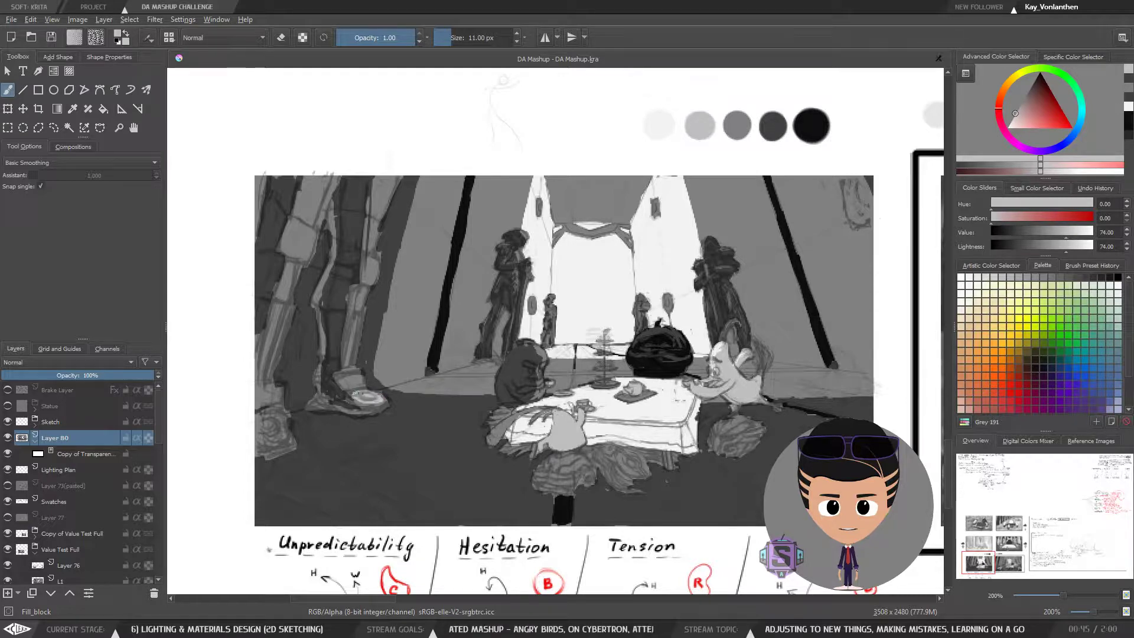
{"action": "mouse_move", "coordinate": [271, 432]}
{"action": "left_mouse_down"}
{"action": "mouse_move", "coordinate": [262, 433]}
{"action": "mouse_move", "coordinate": [270, 408]}
{"action": "mouse_move", "coordinate": [263, 439]}
{"action": "left_mouse_up"}
{"action": "left_click_drag", "start_coordinate": [257, 393], "coordinate": [280, 388]}
{"action": "left_click_drag", "start_coordinate": [284, 304], "coordinate": [270, 378]}
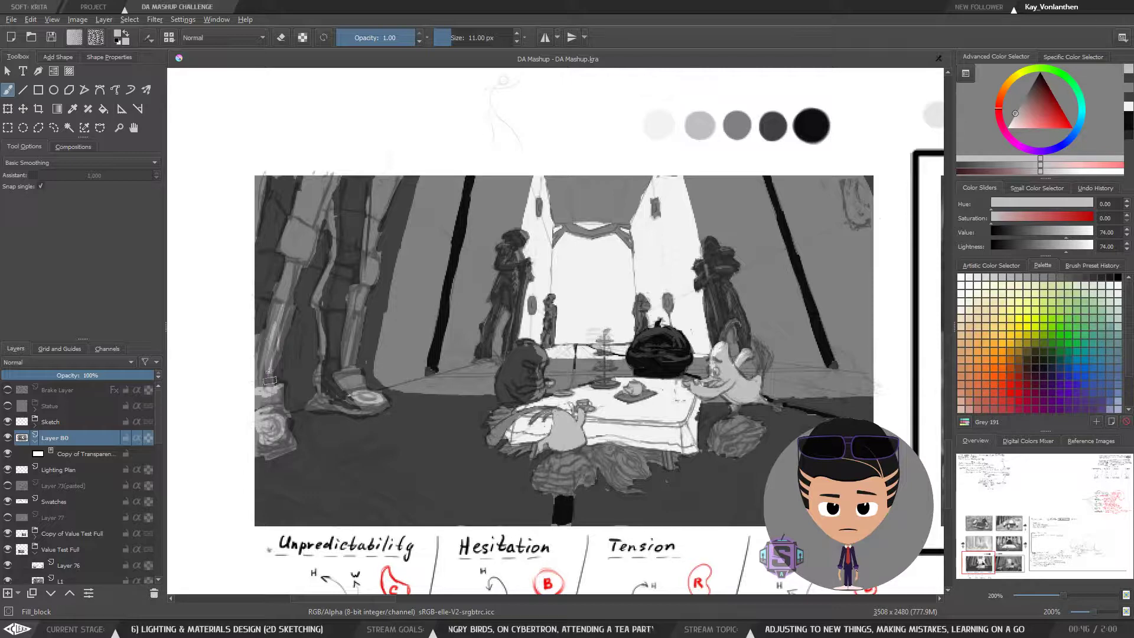
{"action": "left_click_drag", "start_coordinate": [281, 305], "coordinate": [279, 370]}
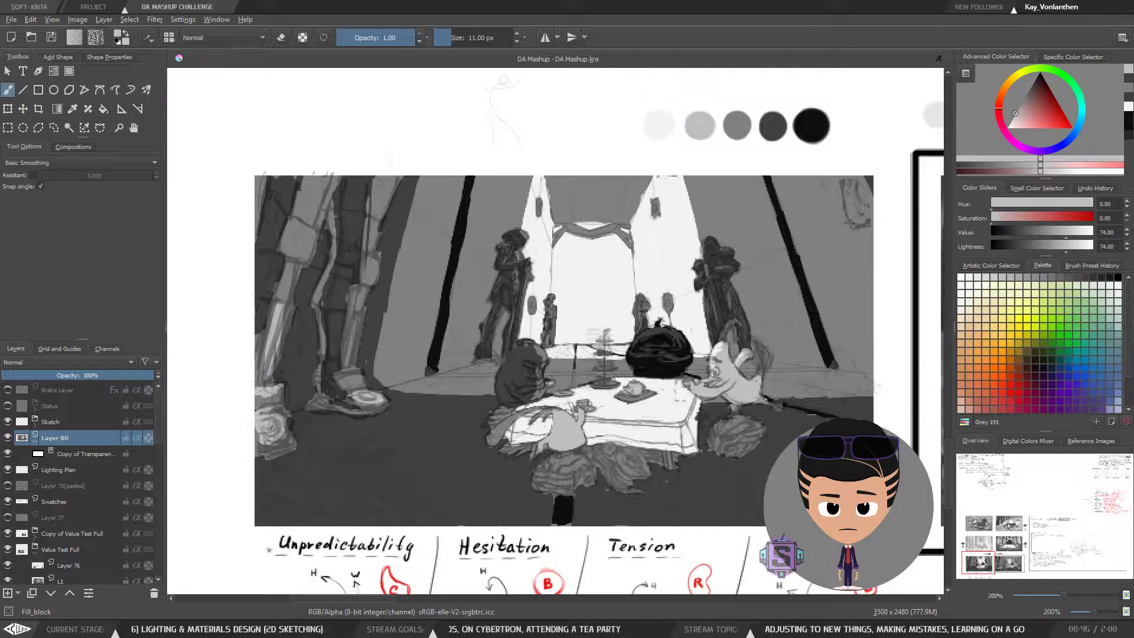
{"action": "key", "text": "ctrl+z"}
{"action": "key", "text": "ctrl+z"}
{"action": "left_click_drag", "start_coordinate": [284, 304], "coordinate": [272, 367]}
{"action": "key", "text": "ctrl+z"}
Paint light grey highlights on the knees, thighs and shins of the giant statue legs with the 11 px brush
{"action": "mouse_move", "coordinate": [294, 227]}
{"action": "left_mouse_down"}
{"action": "mouse_move", "coordinate": [308, 234]}
{"action": "mouse_move", "coordinate": [296, 223]}
{"action": "mouse_move", "coordinate": [291, 241]}
{"action": "left_mouse_up"}
{"action": "mouse_move", "coordinate": [377, 260]}
{"action": "left_mouse_down"}
{"action": "mouse_move", "coordinate": [363, 269]}
{"action": "mouse_move", "coordinate": [370, 227]}
{"action": "left_mouse_up"}
{"action": "left_click_drag", "start_coordinate": [384, 180], "coordinate": [376, 233]}
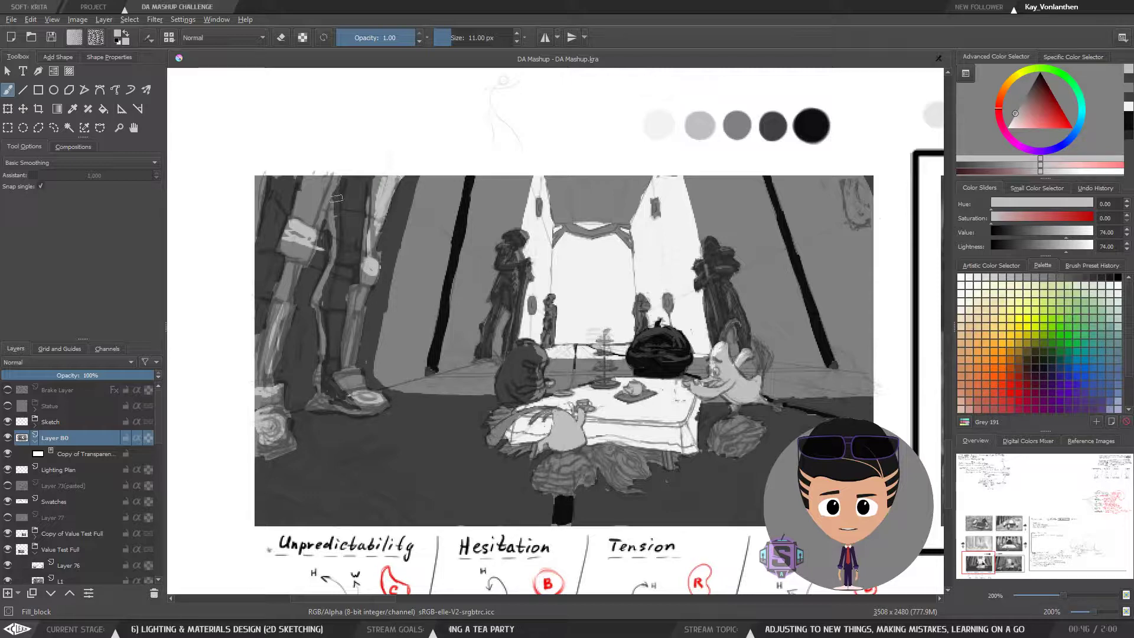
{"action": "mouse_move", "coordinate": [333, 202]}
{"action": "left_mouse_down"}
{"action": "mouse_move", "coordinate": [331, 167]}
{"action": "mouse_move", "coordinate": [319, 193]}
{"action": "mouse_move", "coordinate": [329, 222]}
{"action": "left_mouse_up"}
{"action": "left_click_drag", "start_coordinate": [362, 288], "coordinate": [350, 365]}
{"action": "left_click_drag", "start_coordinate": [297, 261], "coordinate": [264, 382]}
{"action": "left_click_drag", "start_coordinate": [358, 372], "coordinate": [363, 385]}
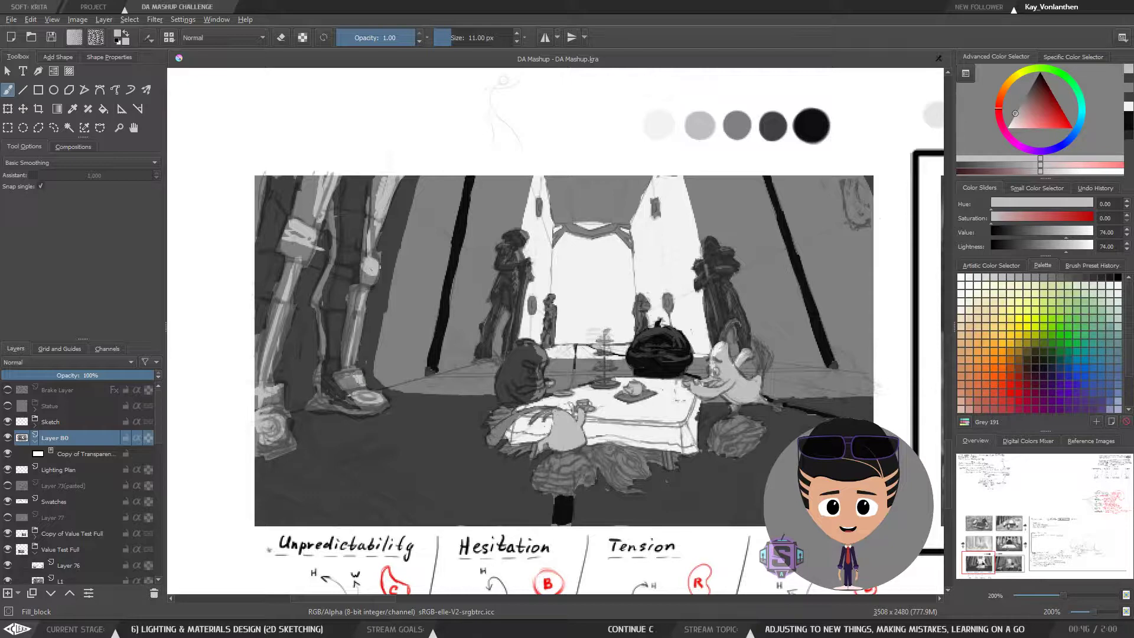
Paint small light grey accents on the heads of the statues flanking the doorway with a 4 px brush
{"action": "mouse_move", "coordinate": [444, 375]}
{"action": "left_mouse_down"}
{"action": "mouse_move", "coordinate": [402, 382]}
{"action": "mouse_move", "coordinate": [391, 399]}
{"action": "left_mouse_up"}
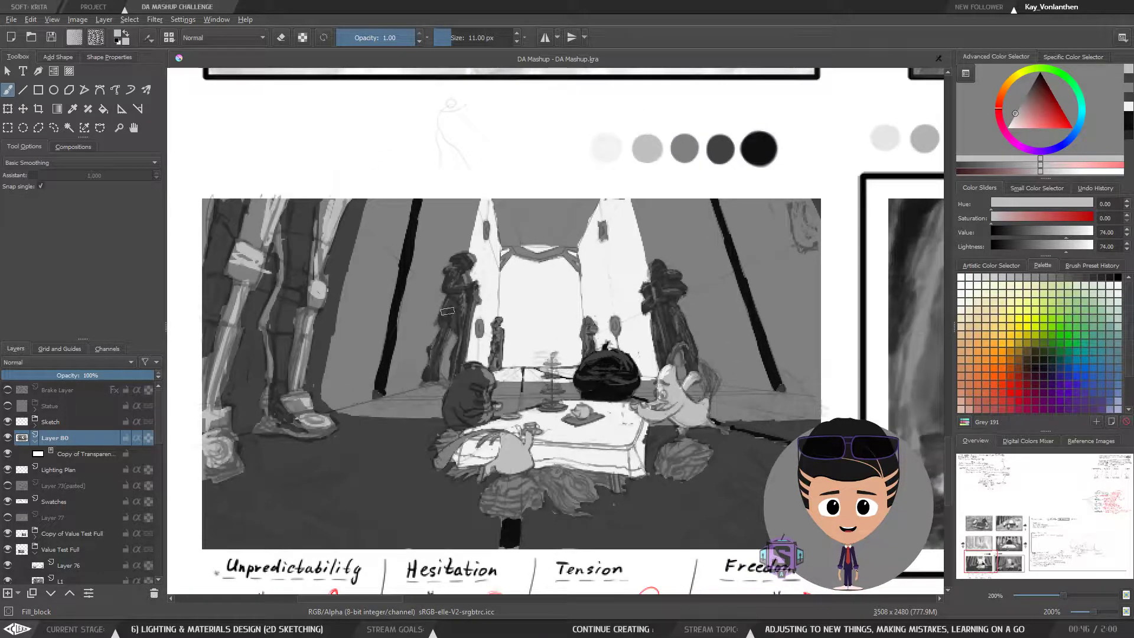
{"action": "key", "text": "bracketleft"}
{"action": "key", "text": "bracketleft"}
{"action": "key", "text": "bracketleft"}
{"action": "key", "text": "bracketleft"}
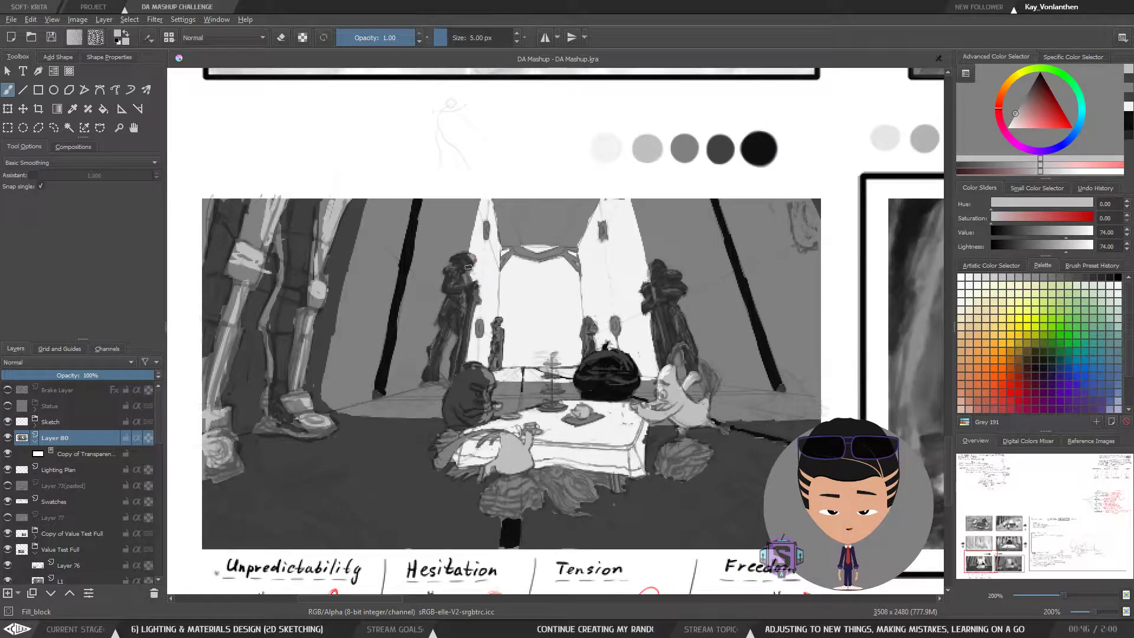
{"action": "left_click_drag", "start_coordinate": [592, 292], "coordinate": [568, 289]}
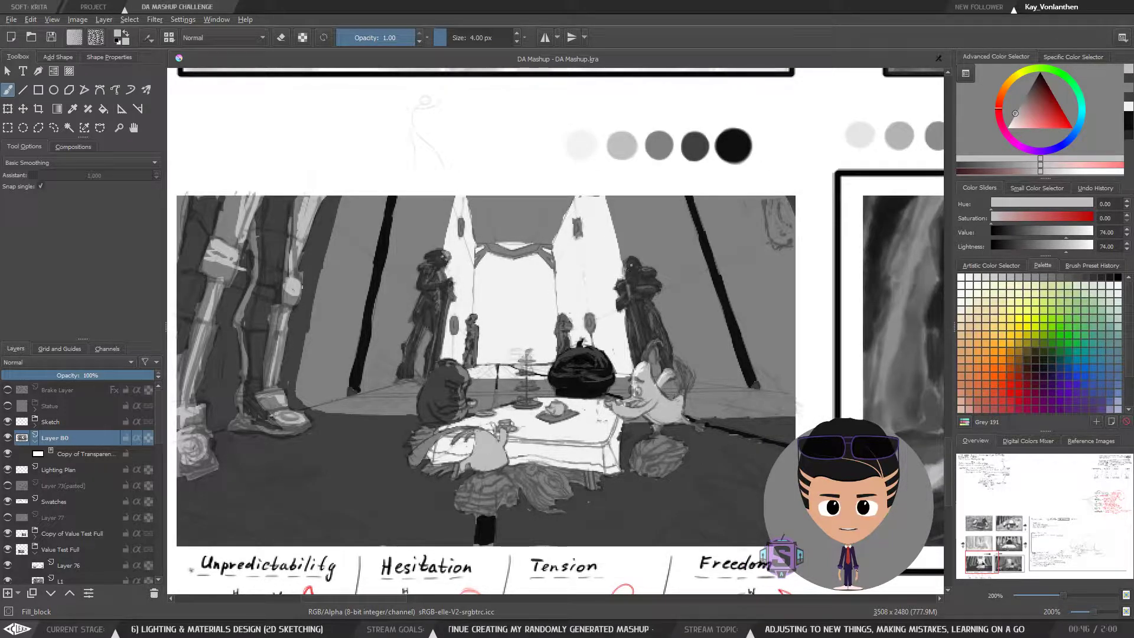
{"action": "left_click_drag", "start_coordinate": [649, 285], "coordinate": [631, 280]}
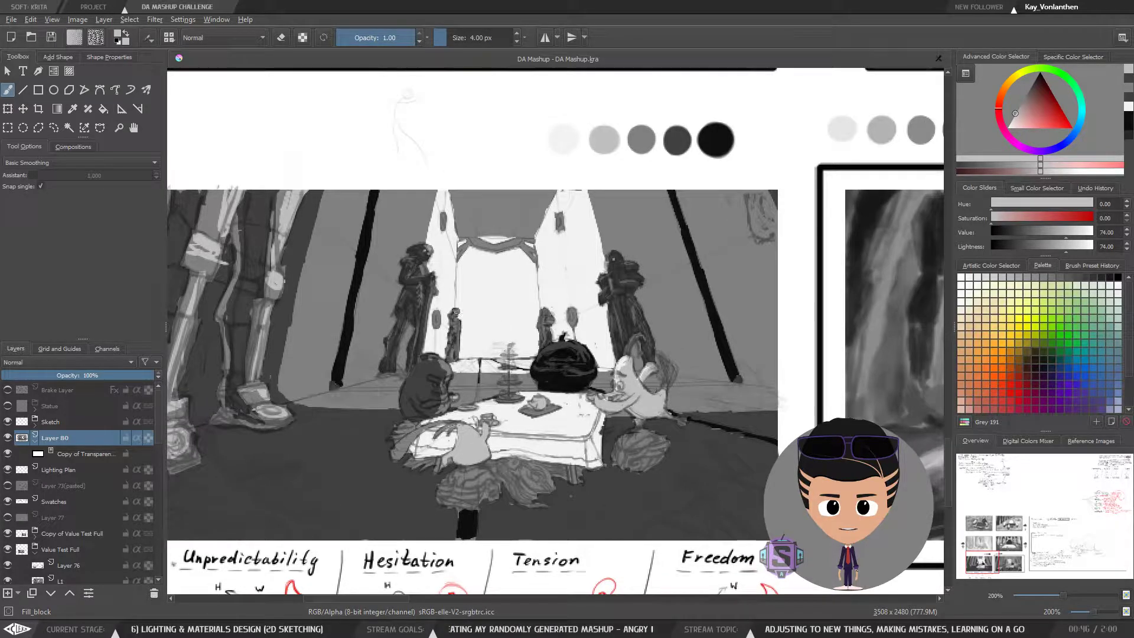
{"action": "scroll", "coordinate": [459, 312], "scroll_direction": "up", "scroll_amount": 3}
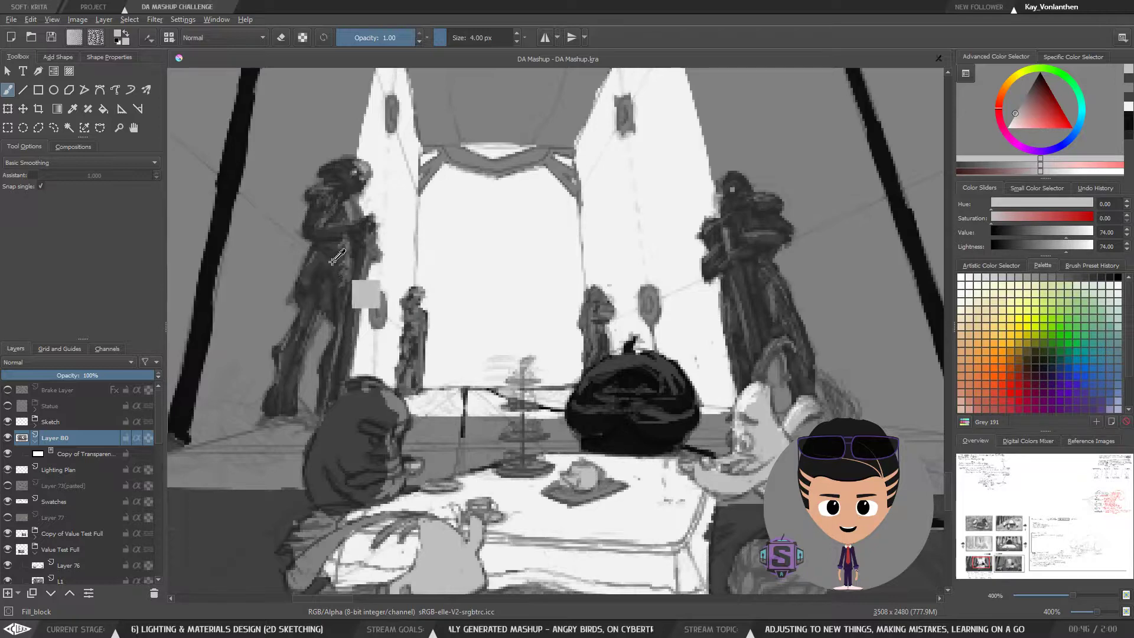
Sample the dark grey swatch and refine the light accents on the doorway statues with a 1 px brush
{"action": "scroll", "coordinate": [360, 284], "scroll_direction": "down", "scroll_amount": 3}
{"action": "left_click", "coordinate": [716, 139], "text": "ctrl"}
{"action": "scroll", "coordinate": [470, 230], "scroll_direction": "up", "scroll_amount": 3}
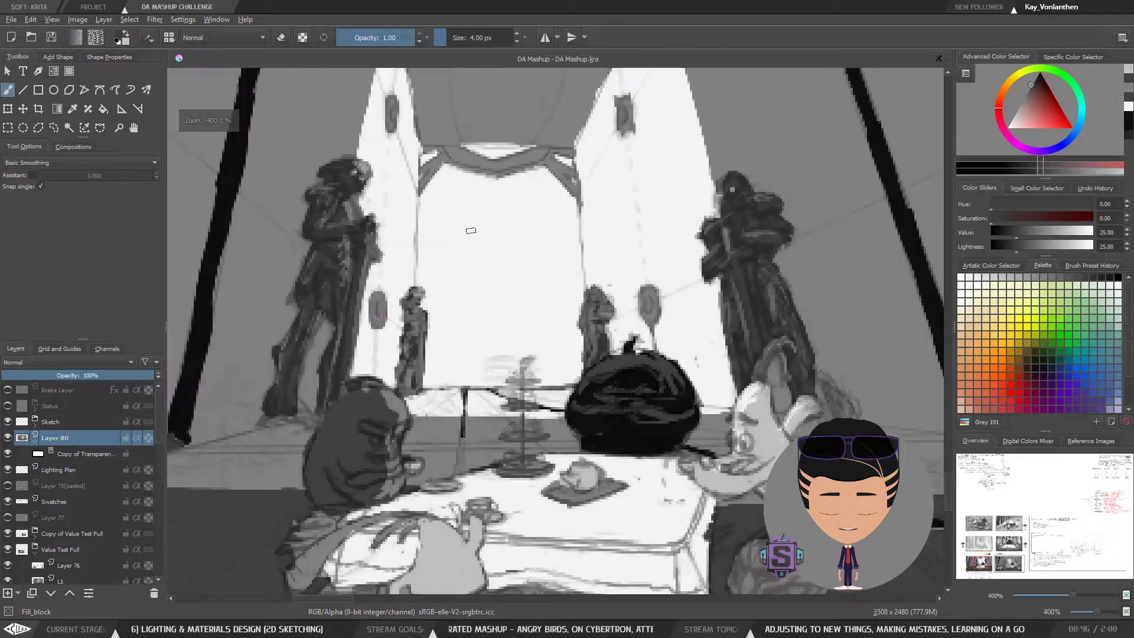
{"action": "key", "text": "bracketleft"}
{"action": "key", "text": "bracketleft"}
{"action": "key", "text": "bracketleft"}
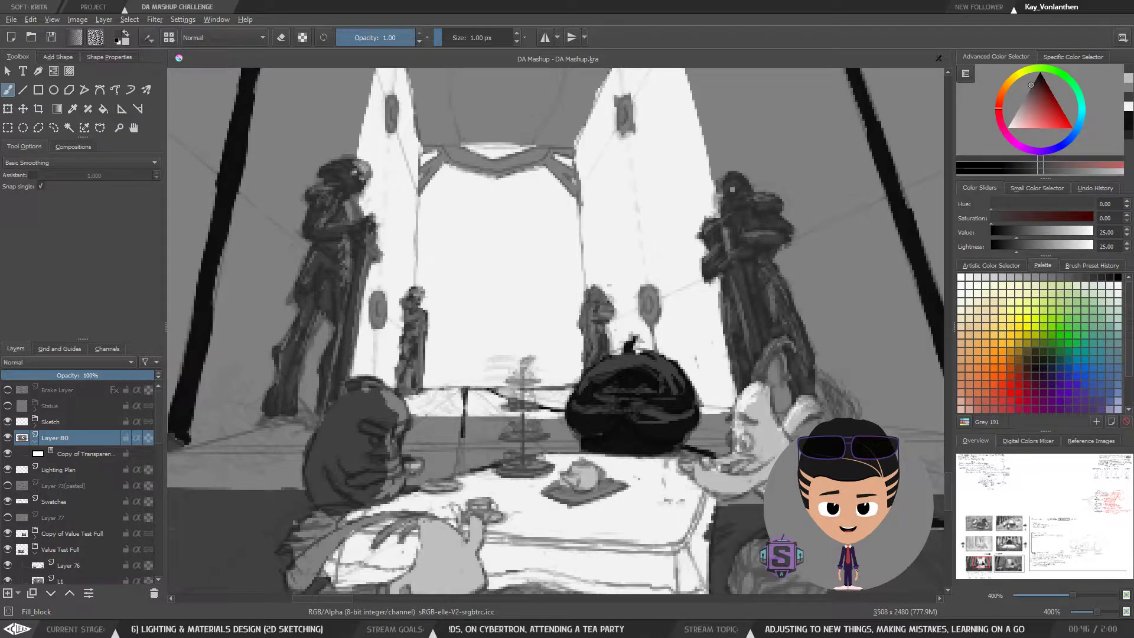
{"action": "key", "text": "ctrl+minus"}
{"action": "key", "text": "ctrl+minus"}
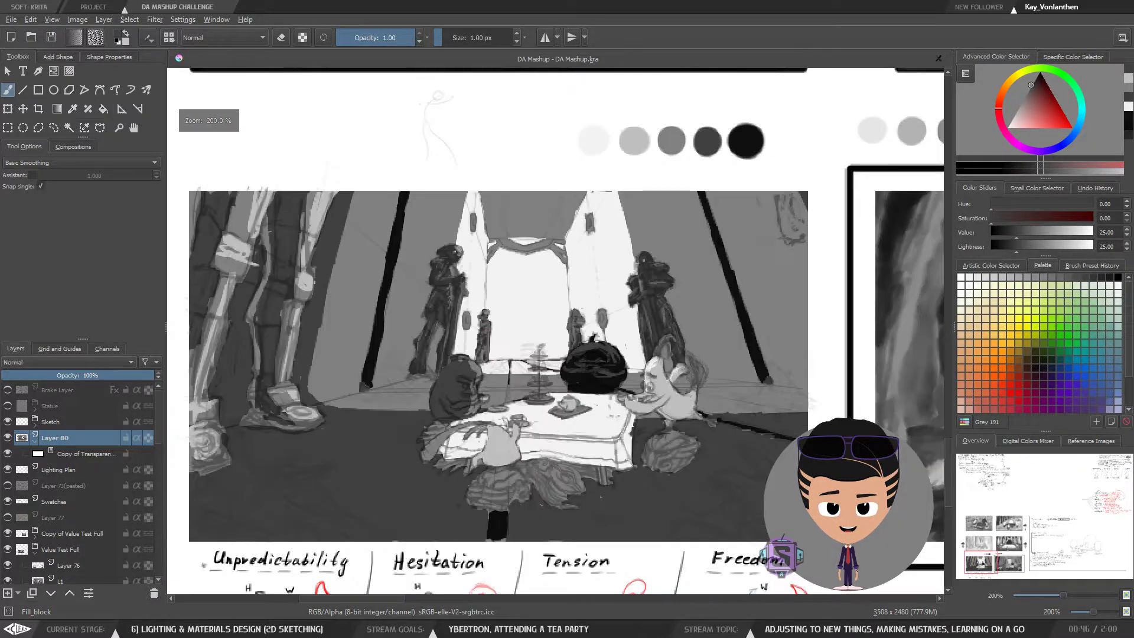
{"action": "left_click_drag", "start_coordinate": [427, 311], "coordinate": [428, 292]}
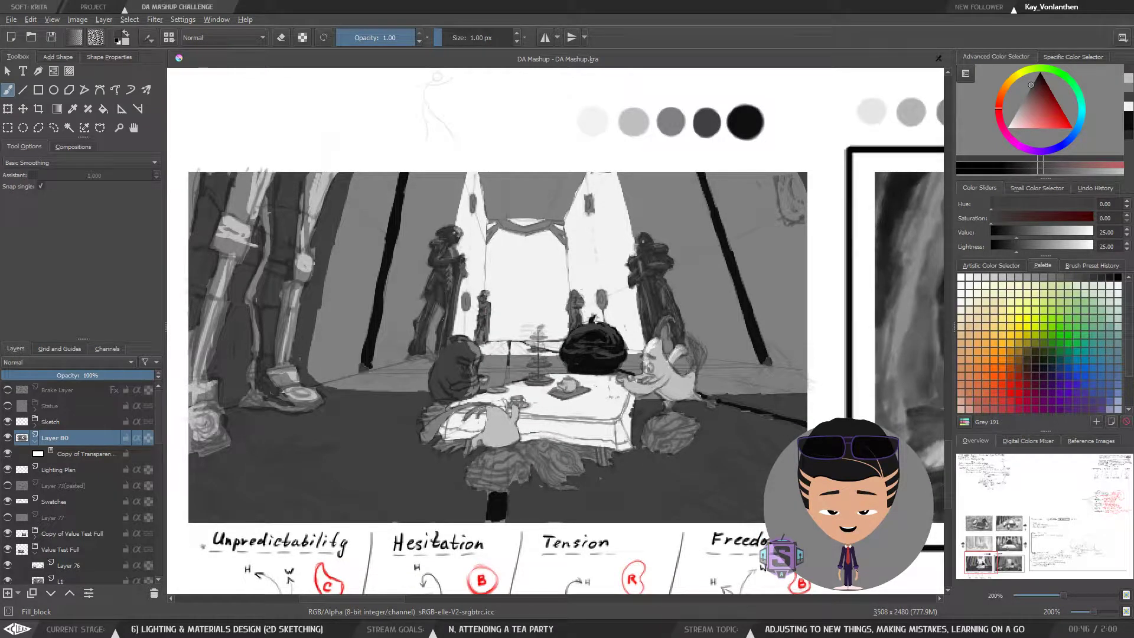
Repaint dark grey accents over the black round character, sampling its values and enlarging the brush to 11 px
{"action": "left_click", "coordinate": [442, 293], "text": "ctrl"}
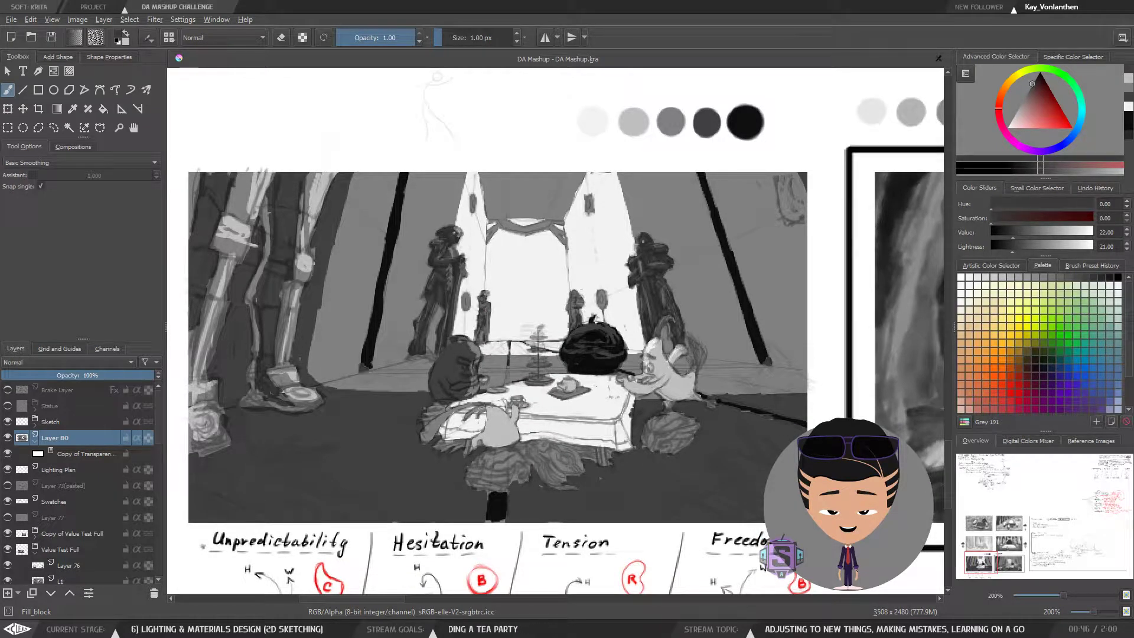
{"action": "left_click", "coordinate": [609, 355], "text": "ctrl"}
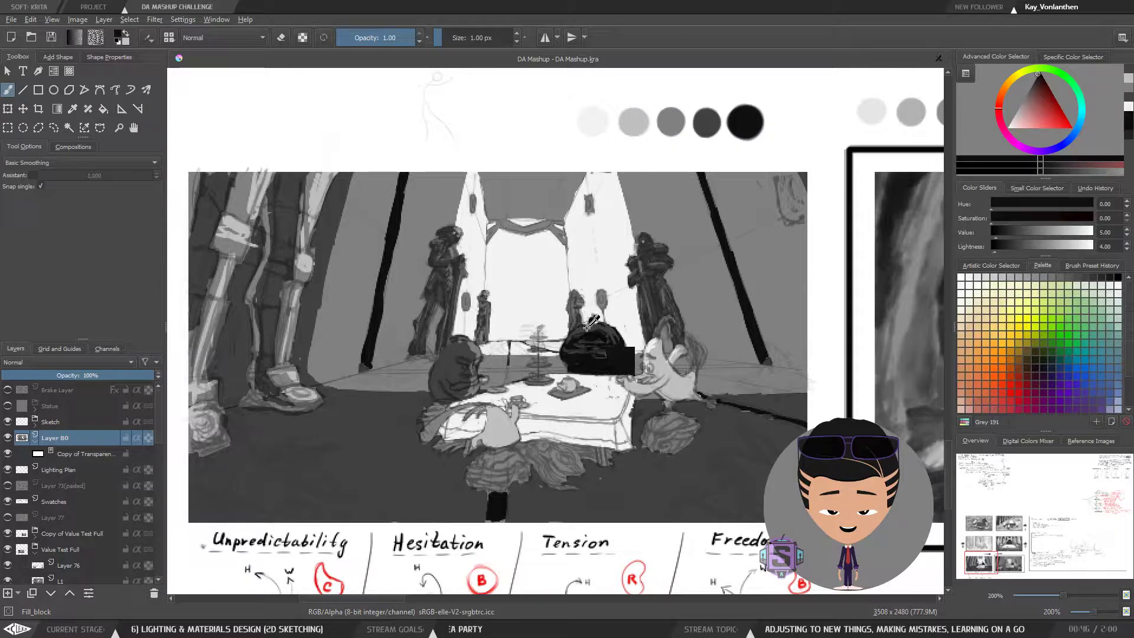
{"action": "left_click", "coordinate": [617, 365], "text": "ctrl"}
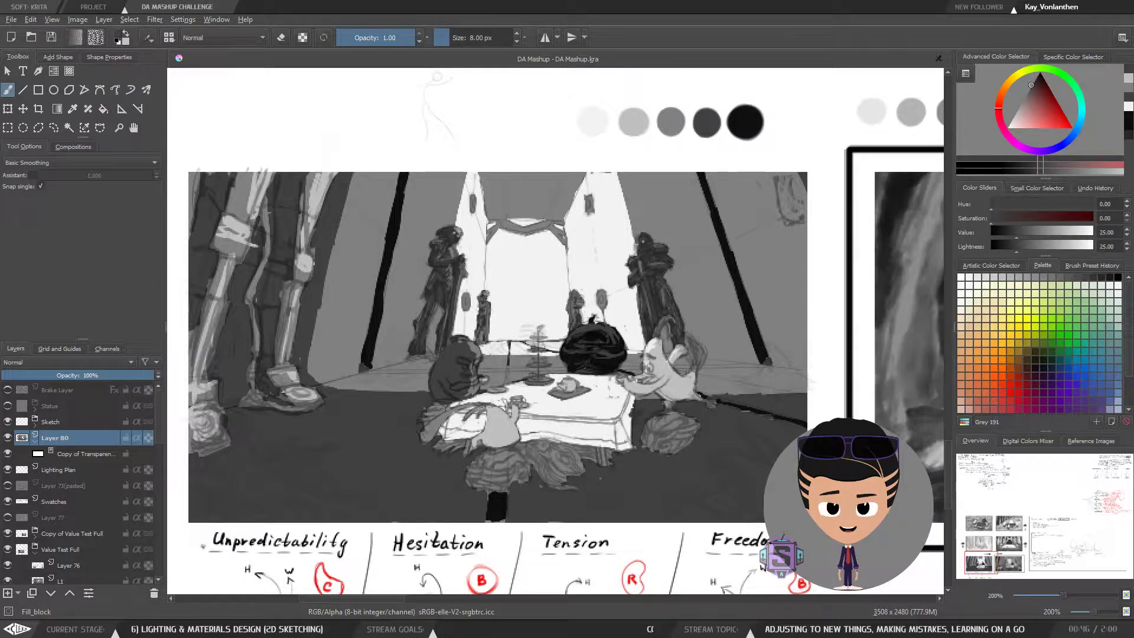
{"action": "left_click", "coordinate": [614, 358], "text": "ctrl"}
{"action": "key", "text": "]"}
{"action": "left_click_drag", "start_coordinate": [594, 367], "coordinate": [573, 361]}
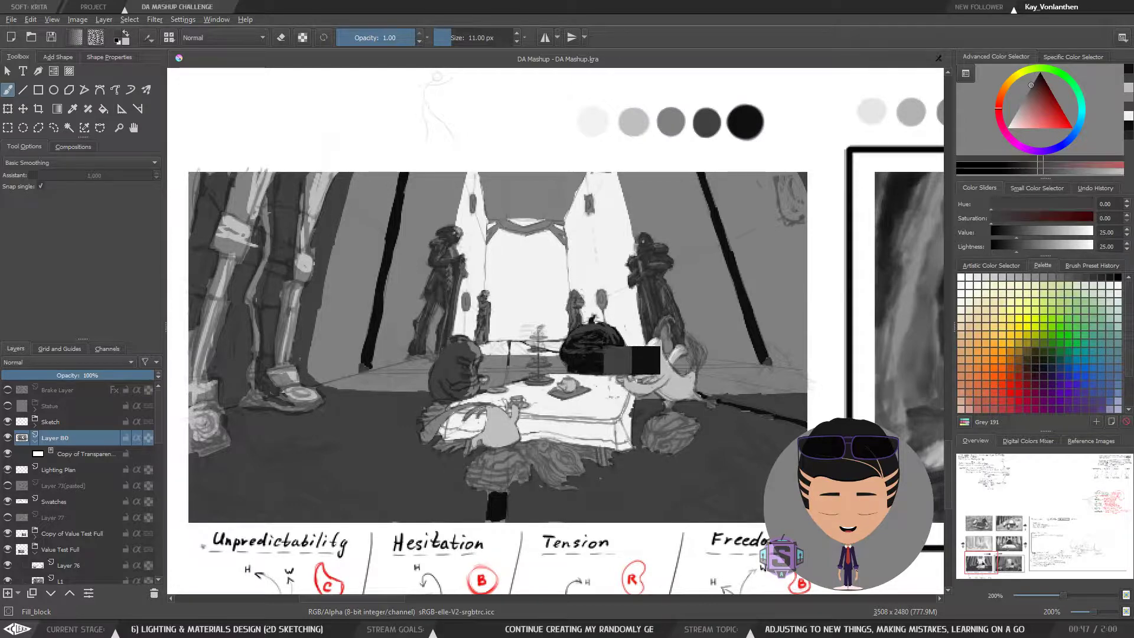
{"action": "left_click", "coordinate": [632, 362], "text": "ctrl"}
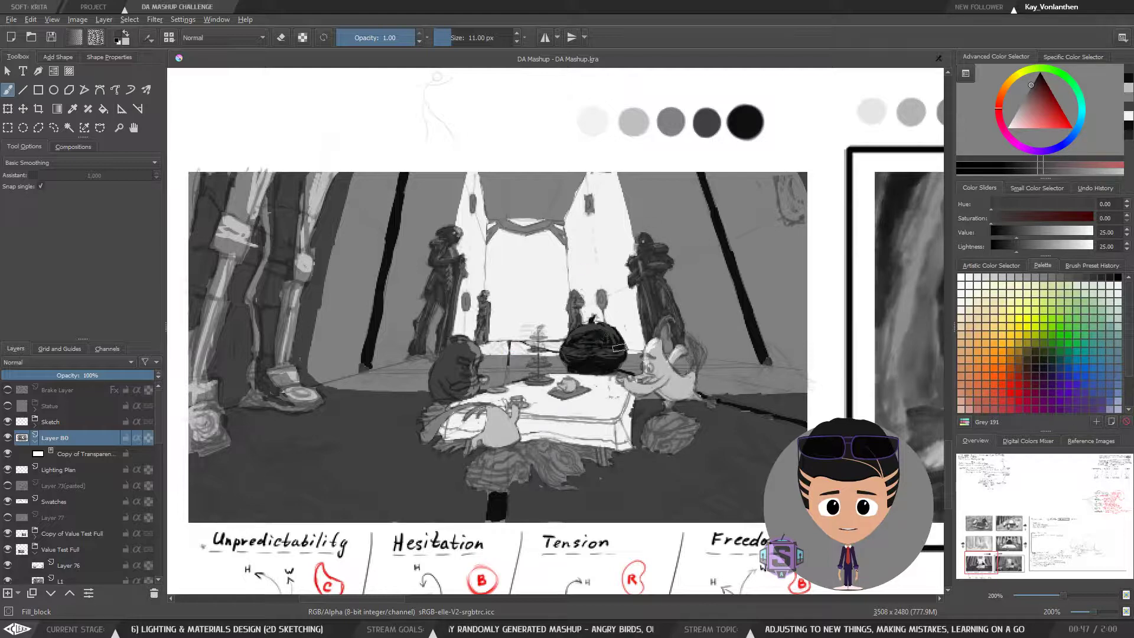
Touch up the black round character with black sampled from it, then sample its dark grey and undo the last stroke
{"action": "left_click", "coordinate": [584, 340], "text": "ctrl"}
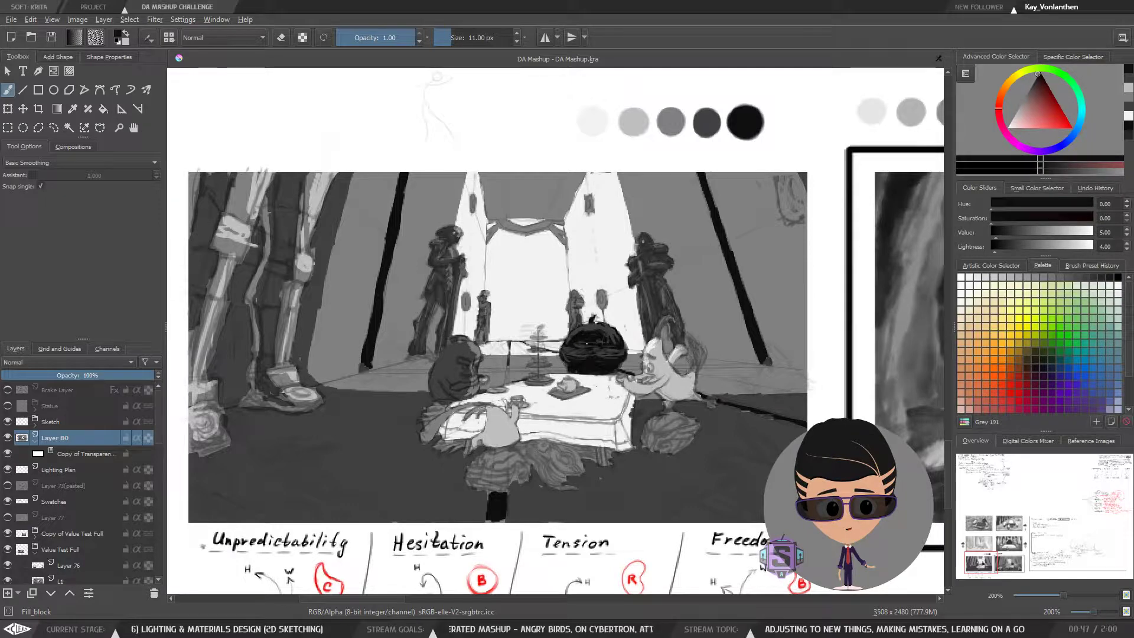
{"action": "key", "text": "ctrl+minus"}
{"action": "key", "text": "ctrl+minus"}
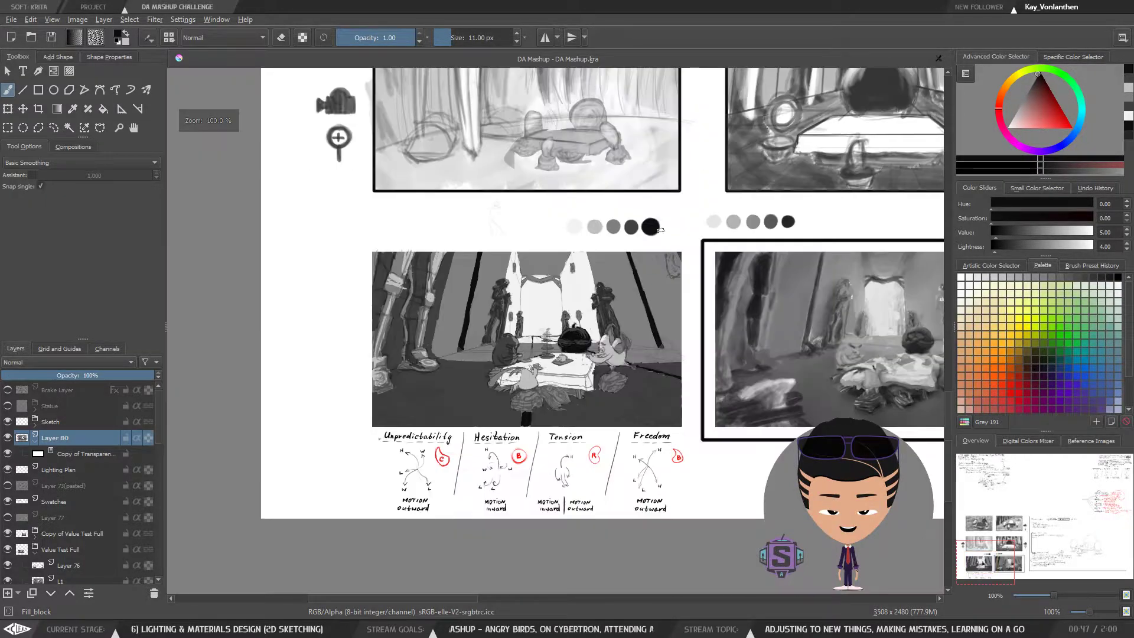
{"action": "key", "text": "ctrl+plus"}
{"action": "key", "text": "ctrl+plus"}
{"action": "left_click_drag", "start_coordinate": [578, 359], "coordinate": [536, 353]}
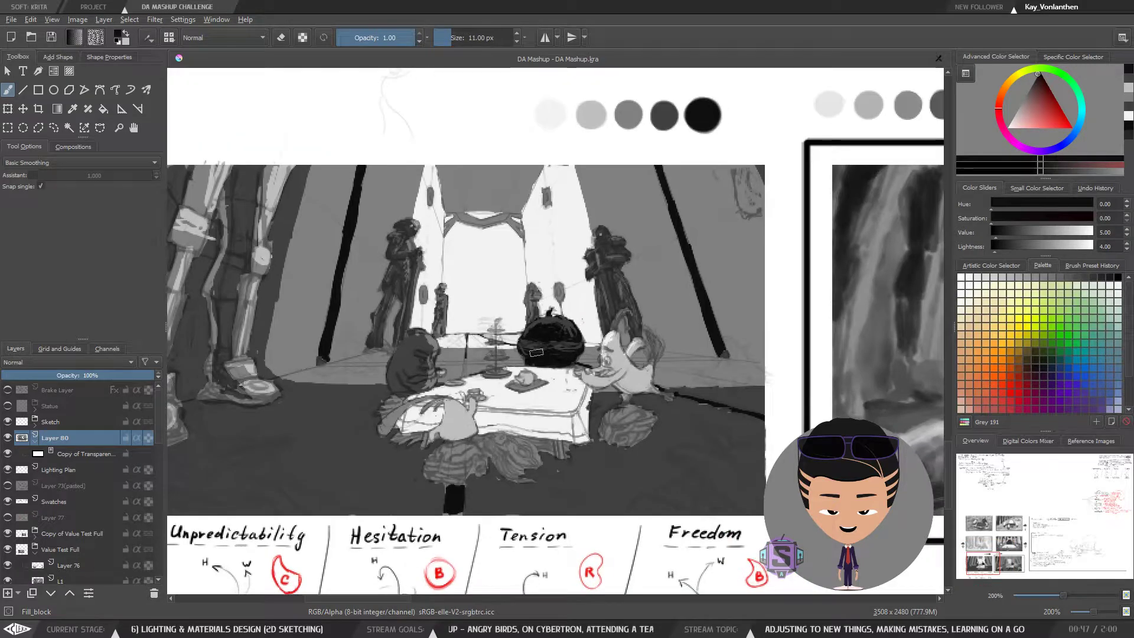
{"action": "left_click", "coordinate": [608, 358], "text": "ctrl"}
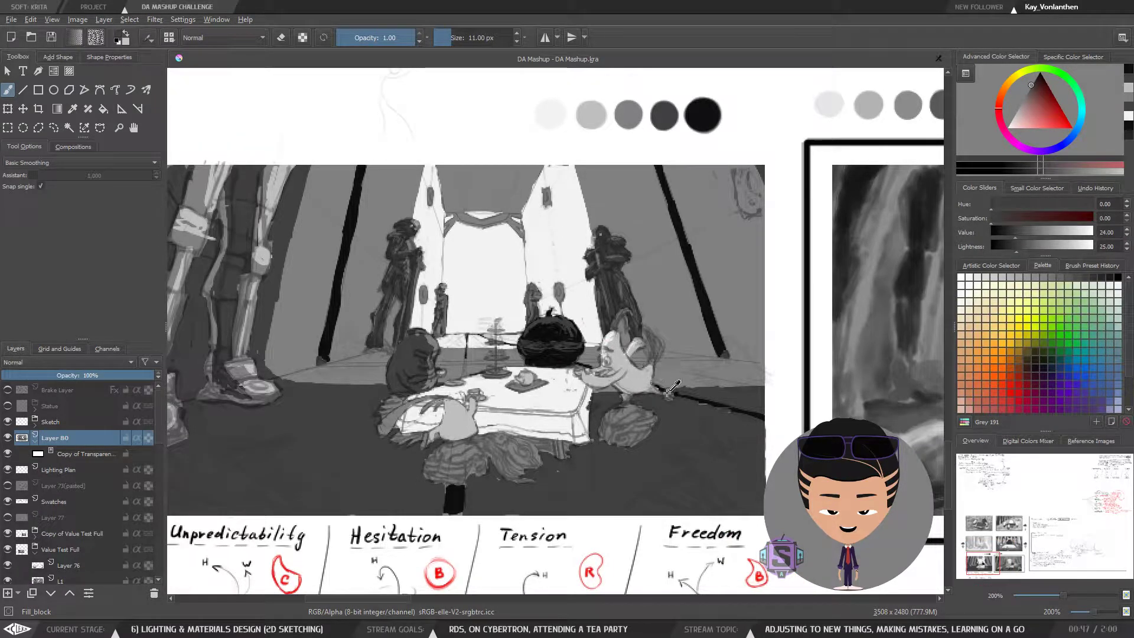
{"action": "key", "text": "ctrl+z"}
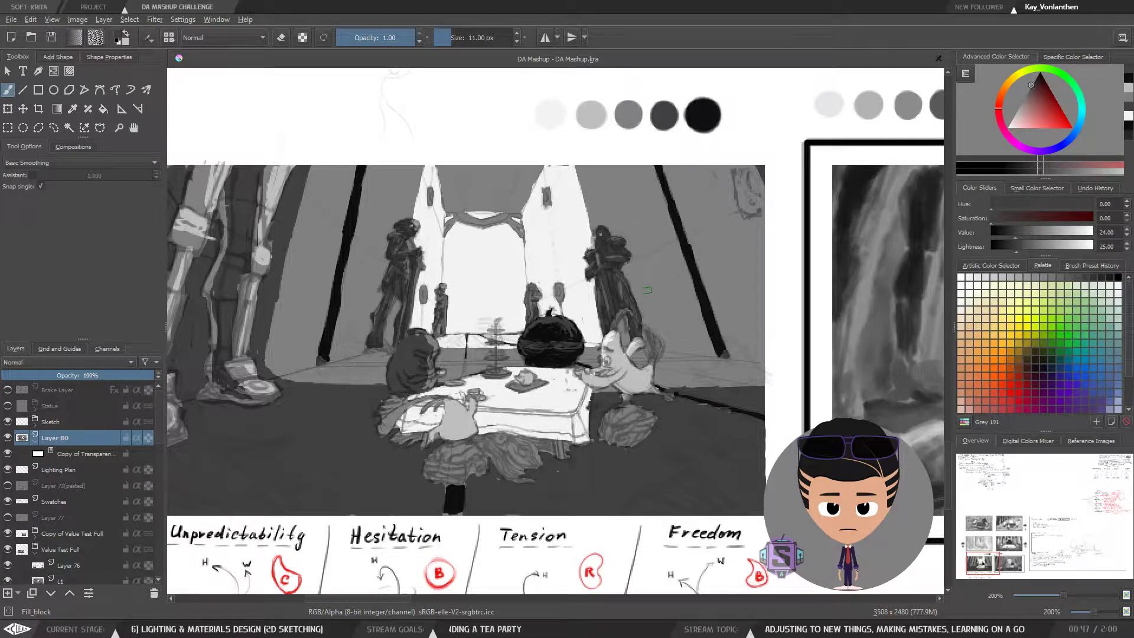
Shade the light character right of the table with the middle grey swatch and touch it up with its own light grey
{"action": "left_click", "coordinate": [633, 115], "text": "ctrl"}
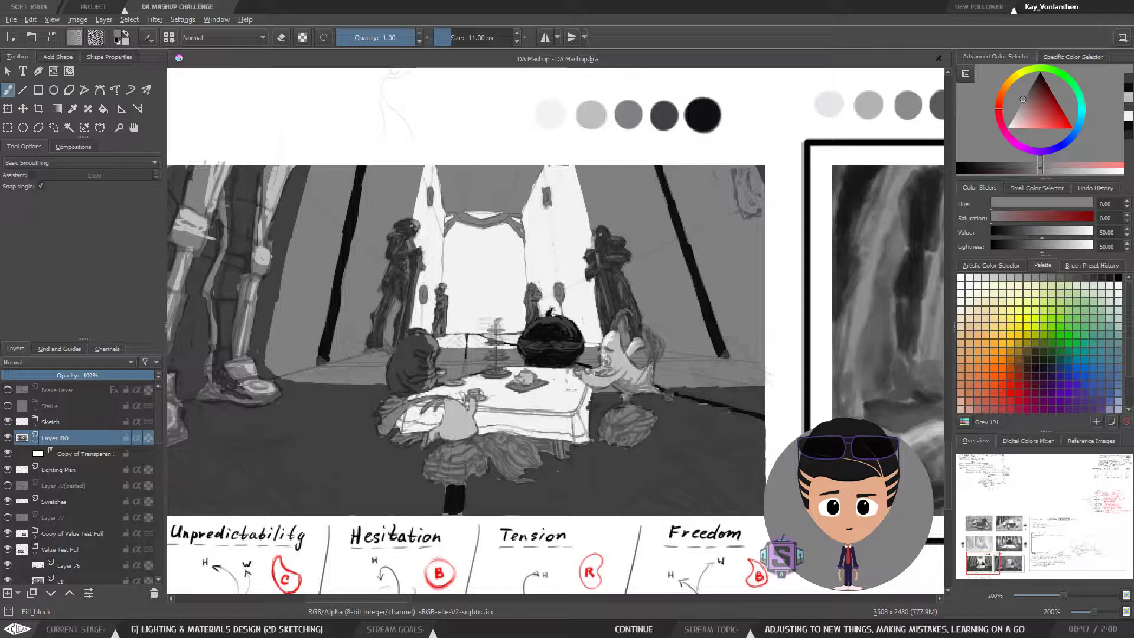
{"action": "left_click", "coordinate": [632, 366], "text": "ctrl"}
{"action": "left_click_drag", "start_coordinate": [632, 366], "coordinate": [649, 371]}
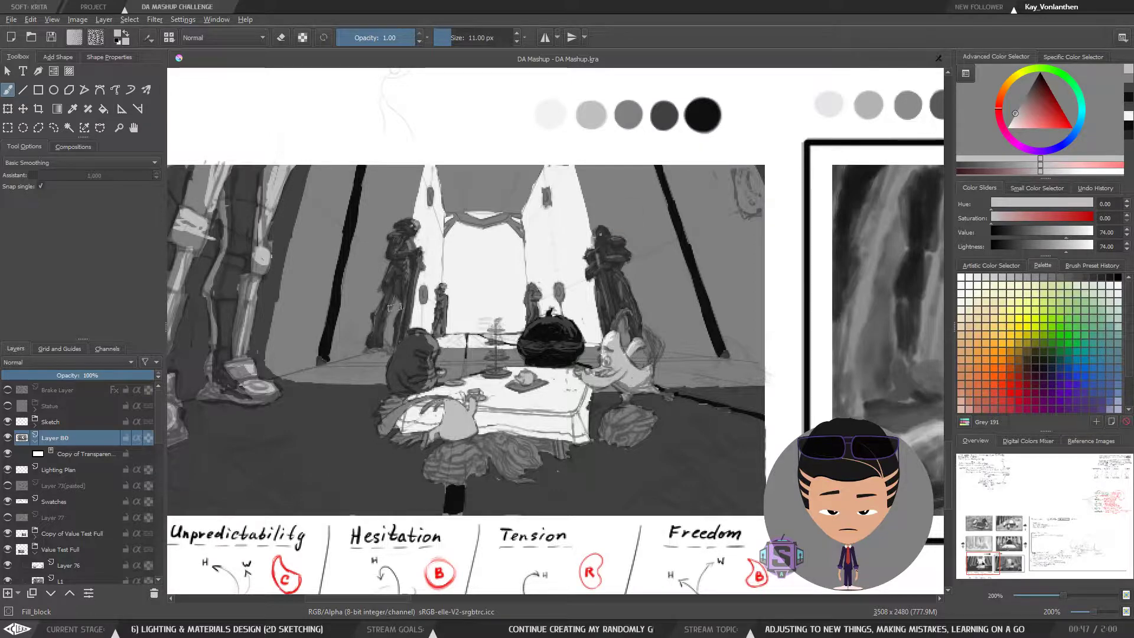
Touch up the statue left of the doorway with the dark grey swatch and clean the wall beside the nearby black beam with middle grey
{"action": "left_click", "coordinate": [381, 335], "text": "ctrl"}
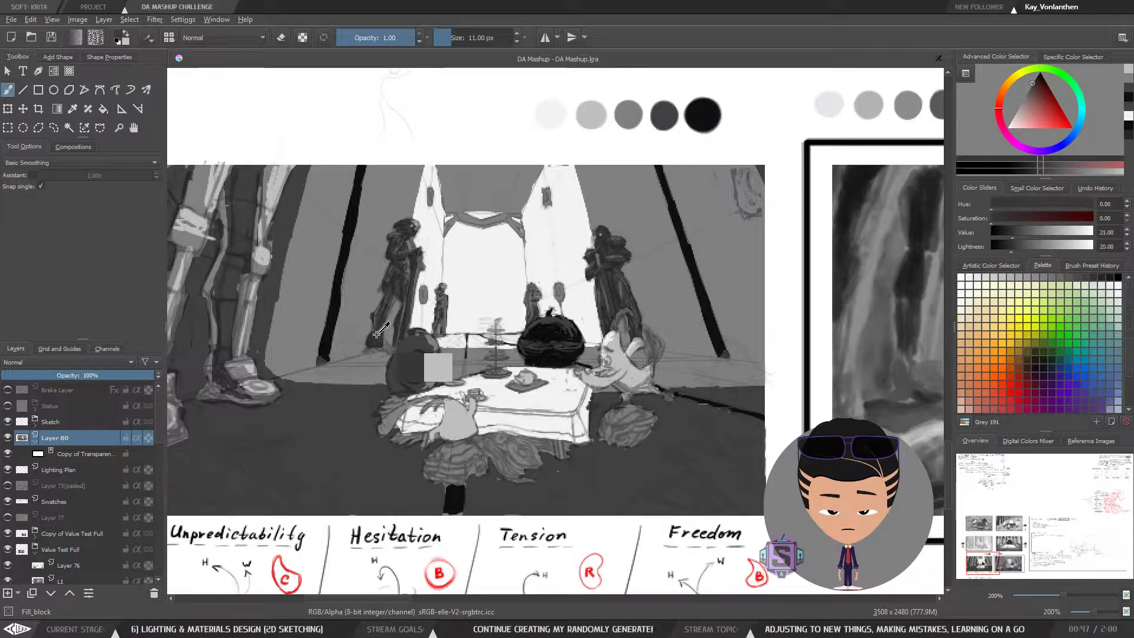
{"action": "left_click", "coordinate": [667, 112], "text": "ctrl"}
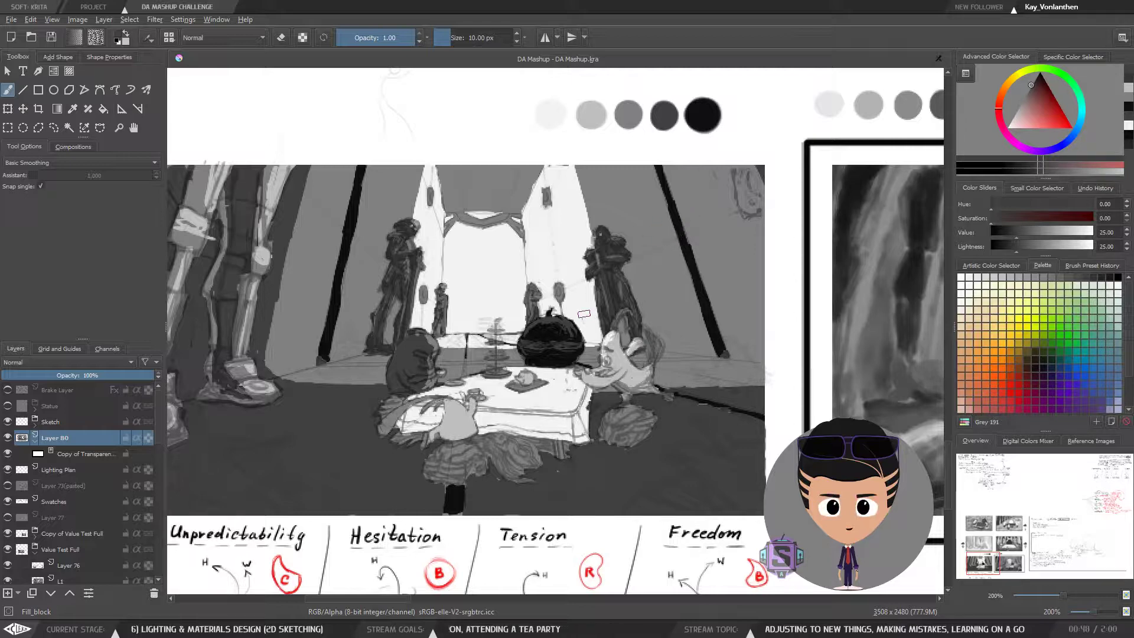
{"action": "left_click_drag", "start_coordinate": [373, 257], "coordinate": [391, 332]}
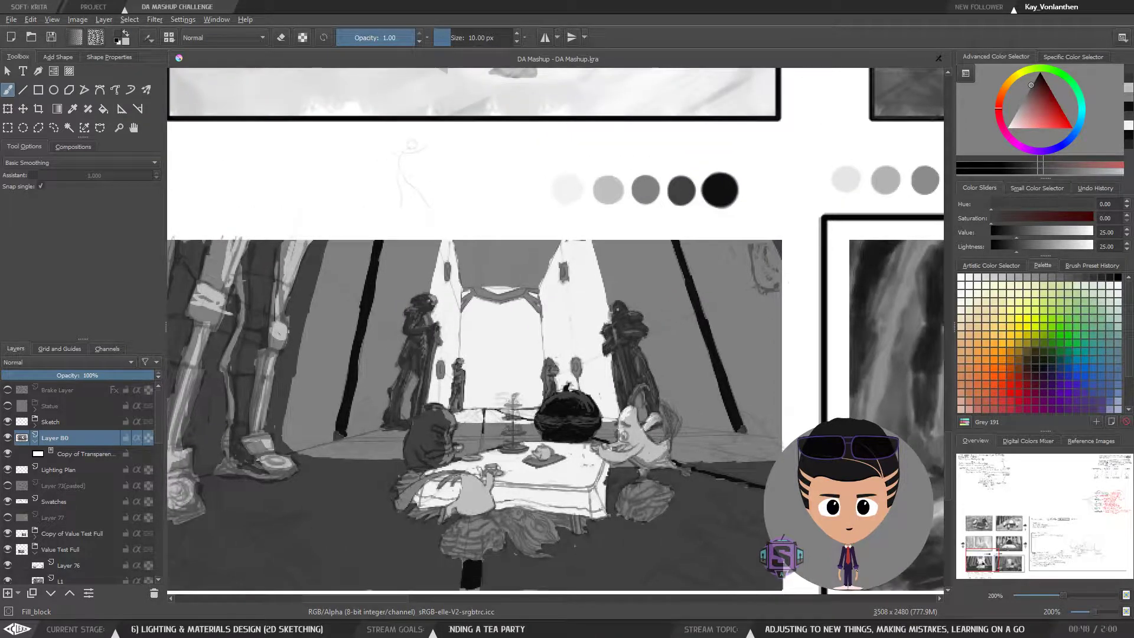
{"action": "left_click", "coordinate": [375, 374], "text": "ctrl"}
{"action": "left_click_drag", "start_coordinate": [352, 433], "coordinate": [349, 430]}
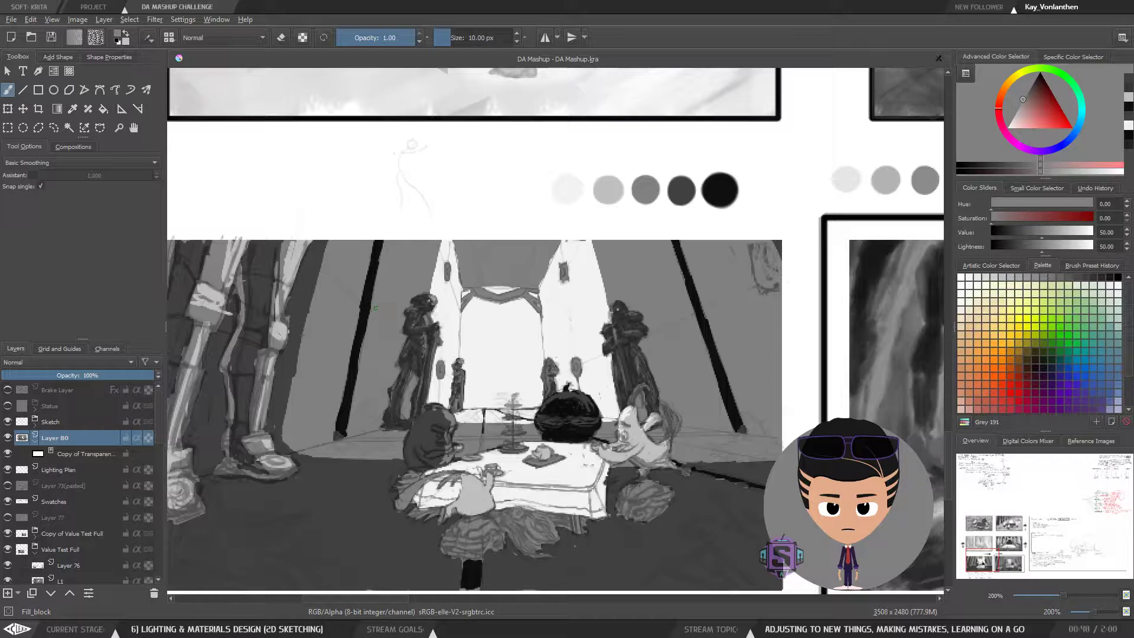
Clean up the edges and upper end of the black beam right of the doorway, alternating its black with the wall's middle grey
{"action": "left_click_drag", "start_coordinate": [590, 329], "coordinate": [504, 324]}
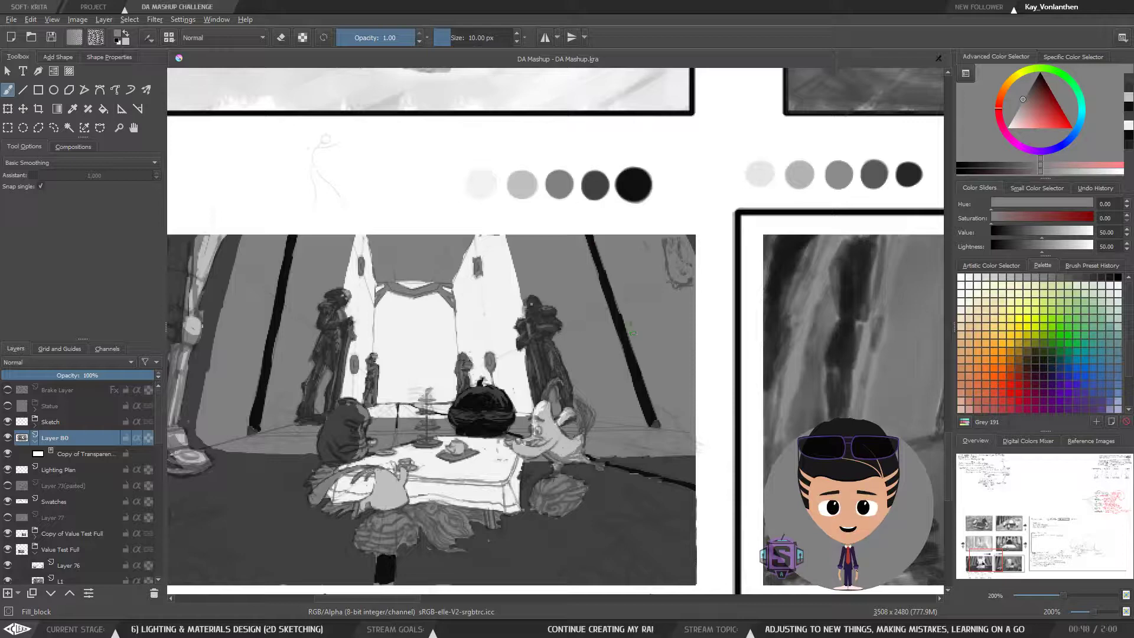
{"action": "left_click", "coordinate": [624, 326], "text": "ctrl"}
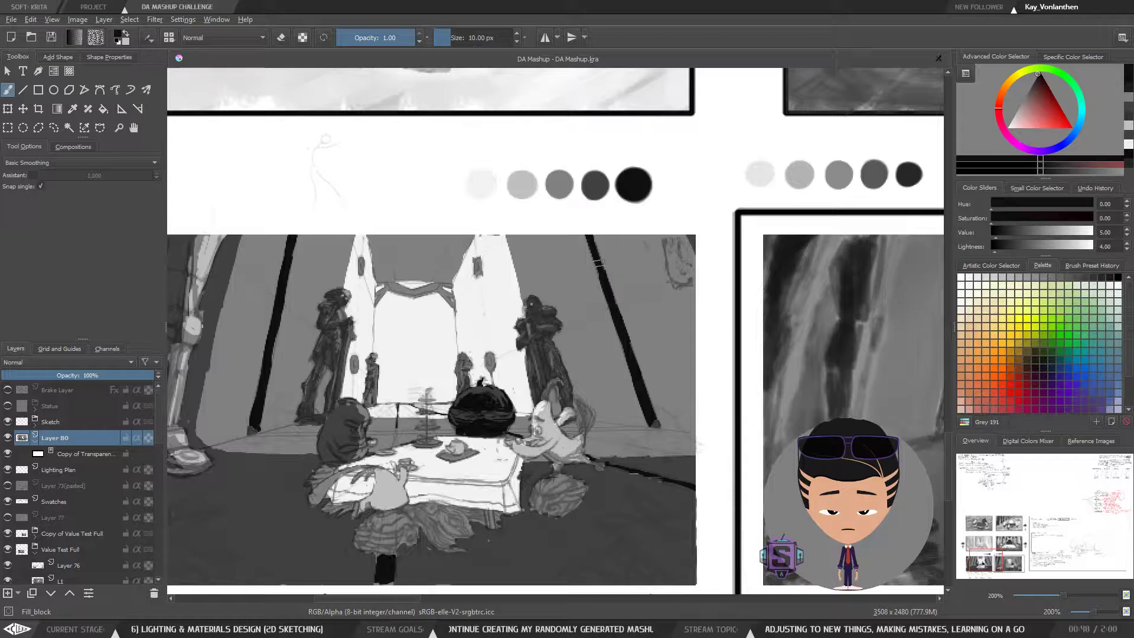
{"action": "left_click", "coordinate": [636, 279], "text": "ctrl"}
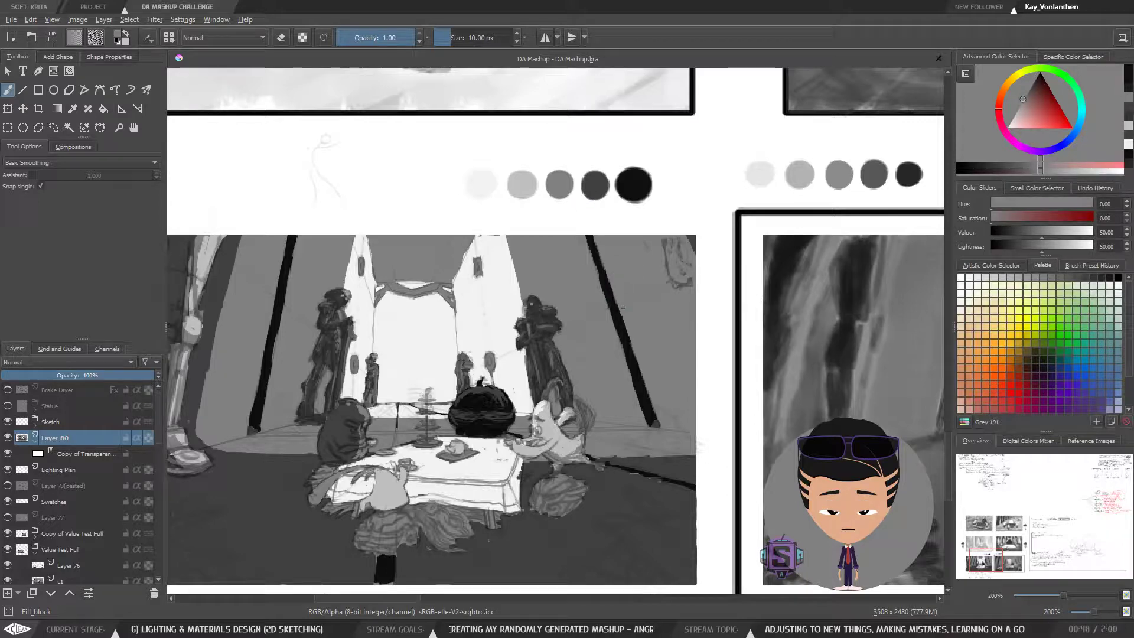
{"action": "left_click", "coordinate": [614, 288], "text": "ctrl"}
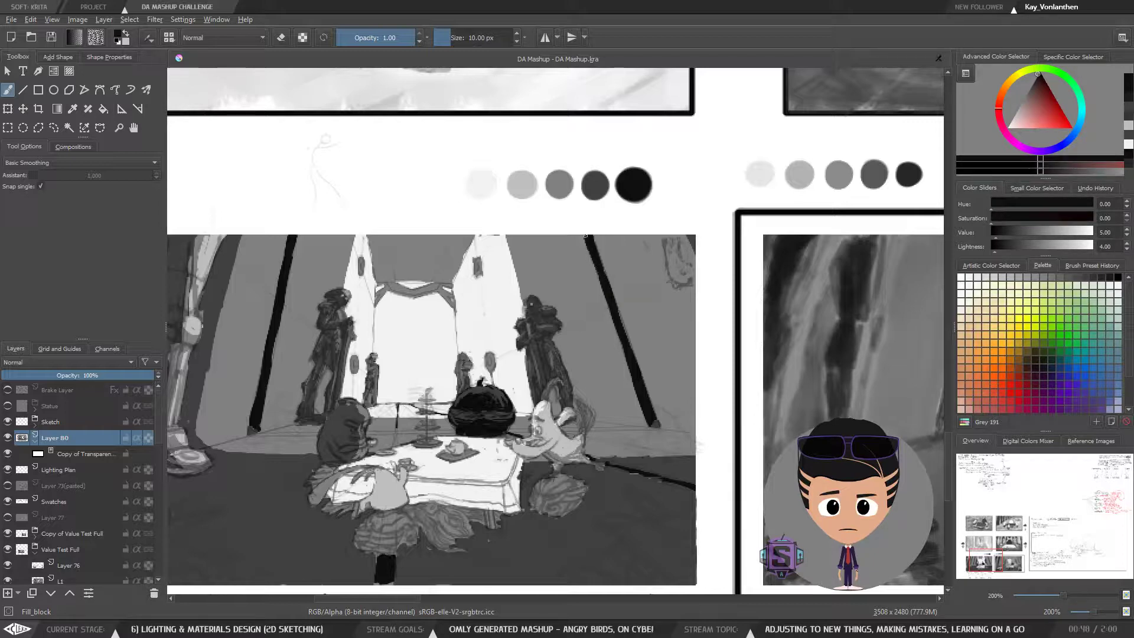
{"action": "left_click_drag", "start_coordinate": [586, 235], "coordinate": [584, 234]}
{"action": "left_click", "coordinate": [583, 249], "text": "ctrl"}
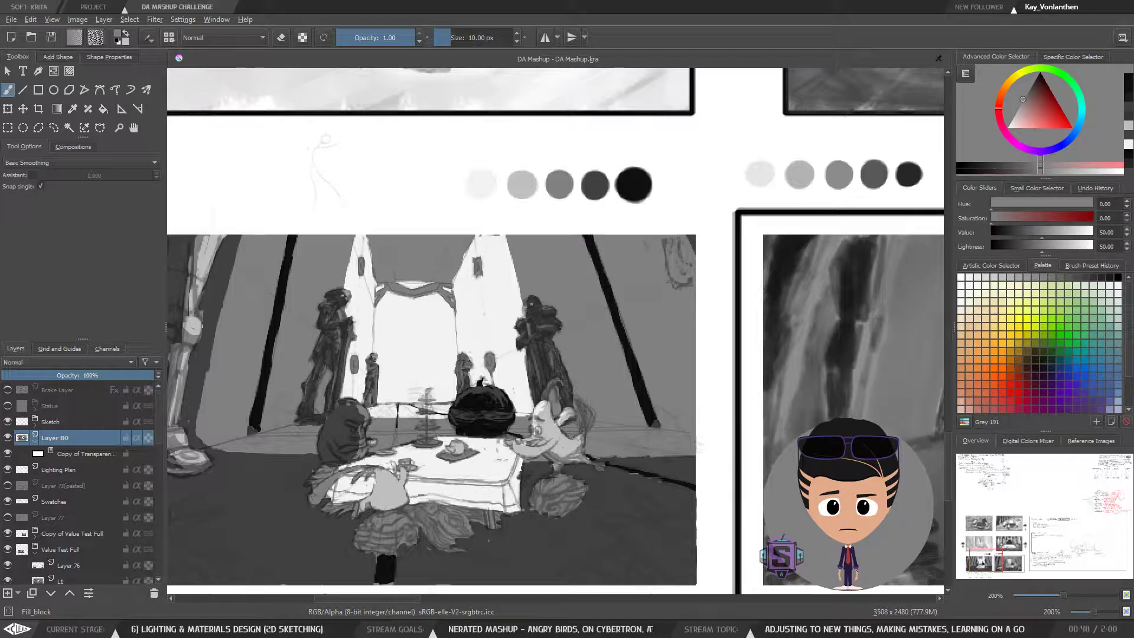
Sample black from the beam left of the doorway and touch up its edge against the wall
{"action": "scroll", "coordinate": [598, 278], "scroll_direction": "down", "scroll_amount": 2}
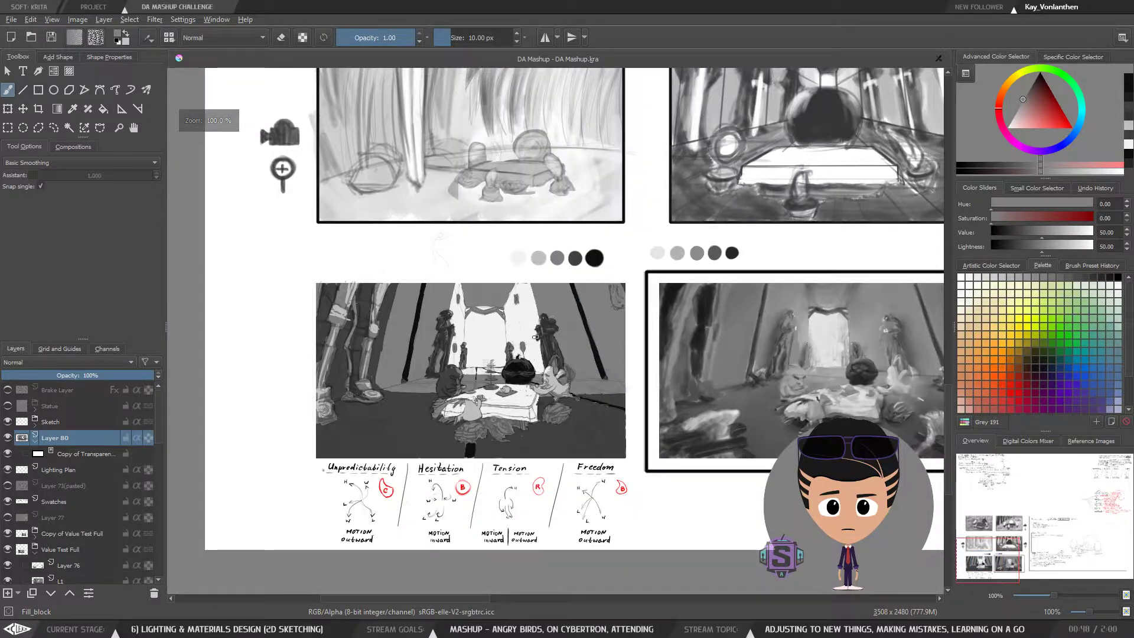
{"action": "scroll", "coordinate": [363, 379], "scroll_direction": "up", "scroll_amount": 2}
{"action": "scroll", "coordinate": [363, 379], "scroll_direction": "up", "scroll_amount": 2}
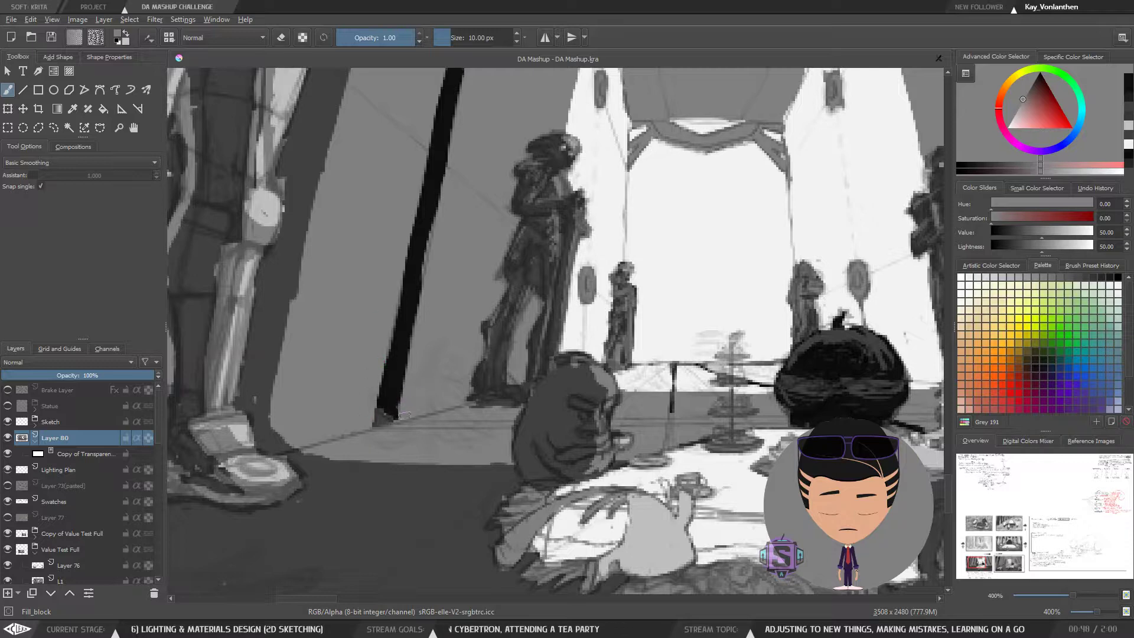
{"action": "left_click", "coordinate": [422, 257], "text": "ctrl"}
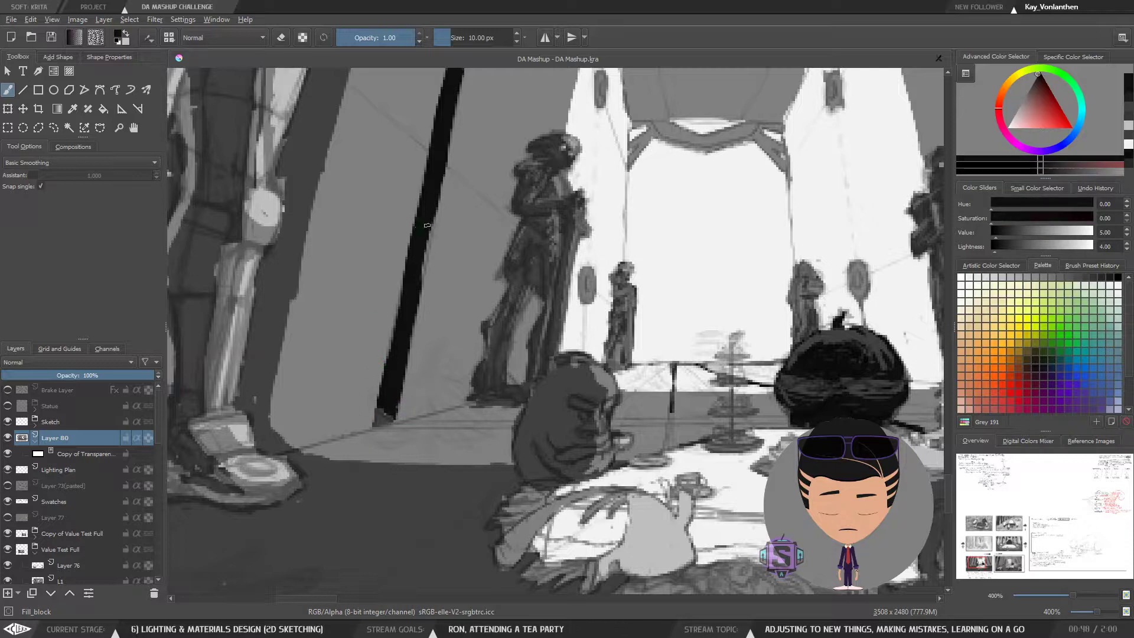
{"action": "scroll", "coordinate": [484, 330], "scroll_direction": "down", "scroll_amount": 2}
{"action": "scroll", "coordinate": [745, 325], "scroll_direction": "up", "scroll_amount": 2}
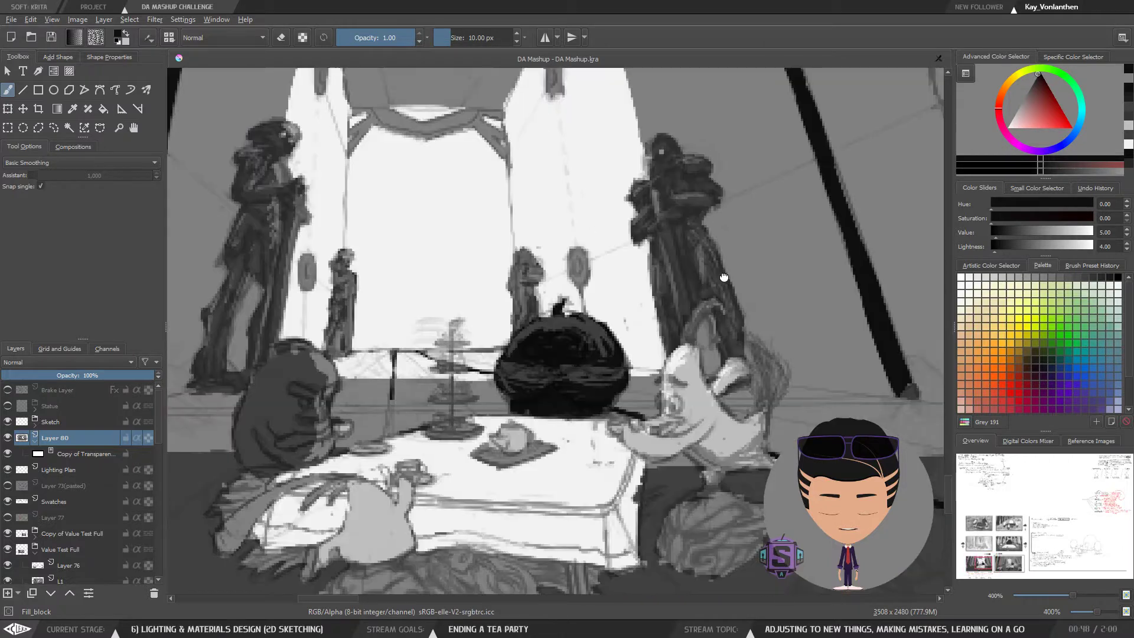
Trim the right-hand beam's edges with the wall's middle grey, undo the last stroke and sample the beam's black
{"action": "left_click_drag", "start_coordinate": [723, 278], "coordinate": [433, 354]}
{"action": "left_click", "coordinate": [626, 419], "text": "ctrl"}
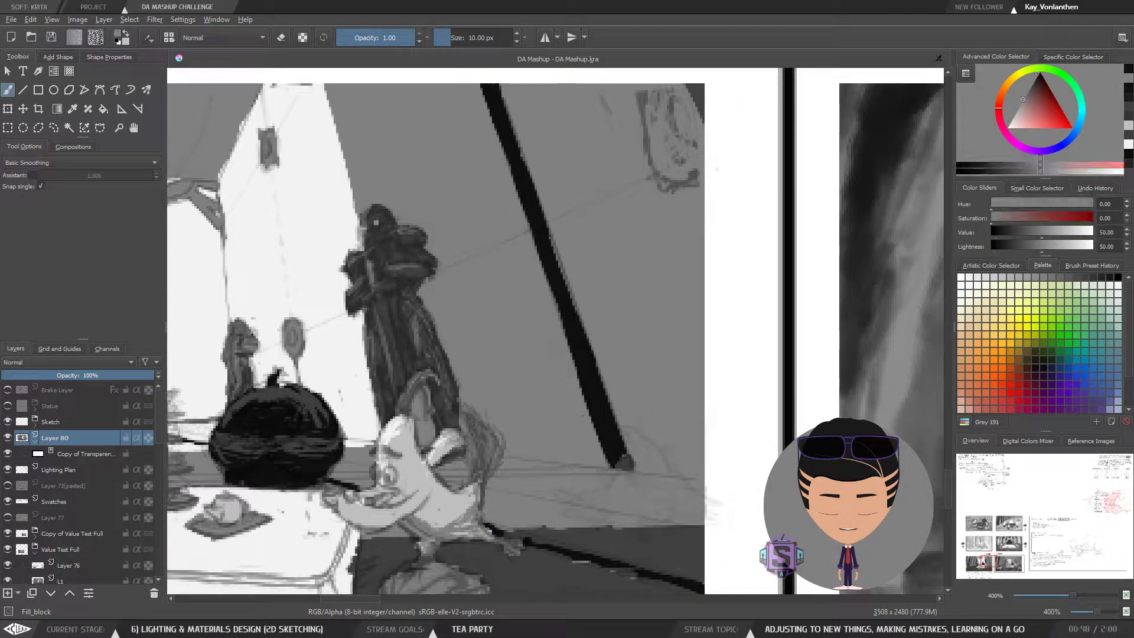
{"action": "mouse_move", "coordinate": [577, 379]}
{"action": "left_mouse_down"}
{"action": "mouse_move", "coordinate": [598, 449]}
{"action": "mouse_move", "coordinate": [582, 395]}
{"action": "left_mouse_up"}
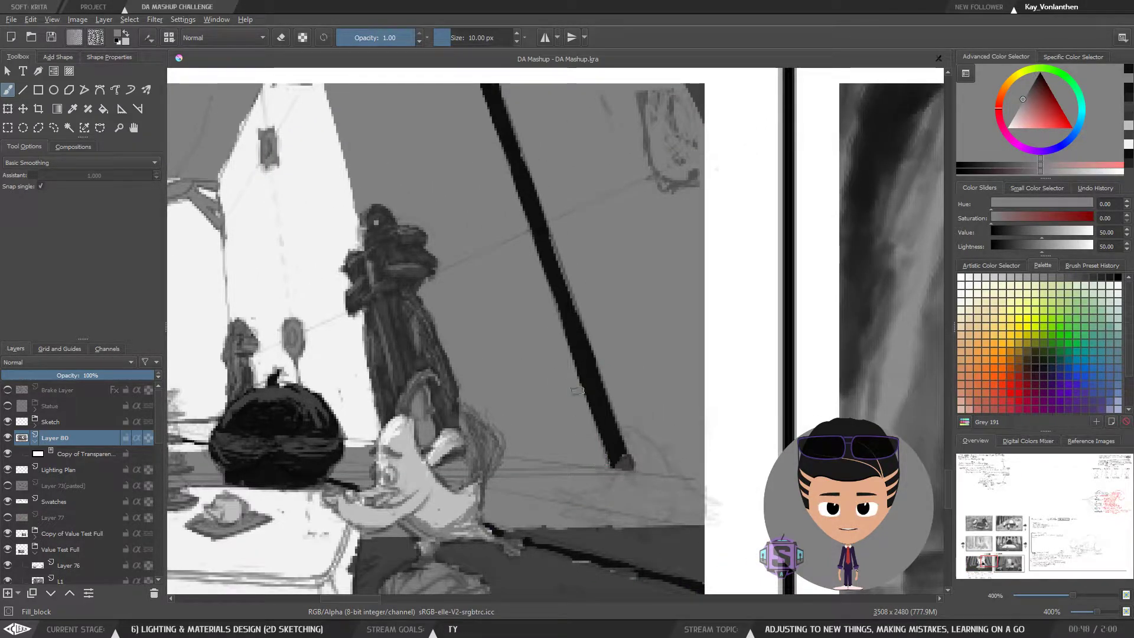
{"action": "left_click_drag", "start_coordinate": [576, 247], "coordinate": [591, 283]}
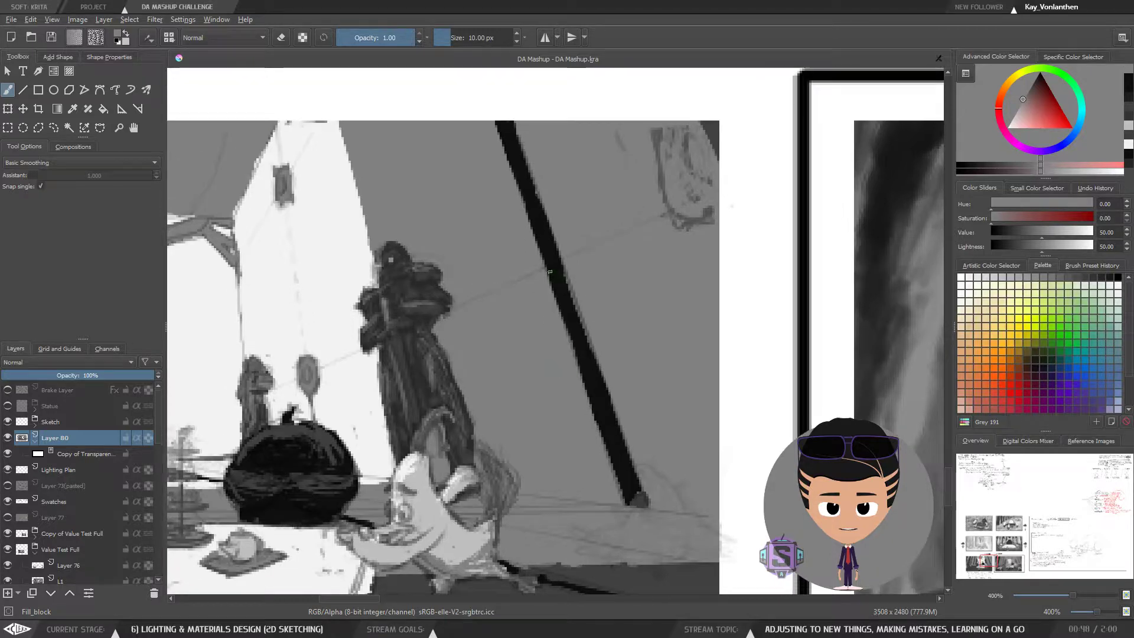
{"action": "left_click_drag", "start_coordinate": [574, 325], "coordinate": [552, 273]}
{"action": "key", "text": "ctrl+z"}
{"action": "left_click", "coordinate": [545, 246], "text": "ctrl"}
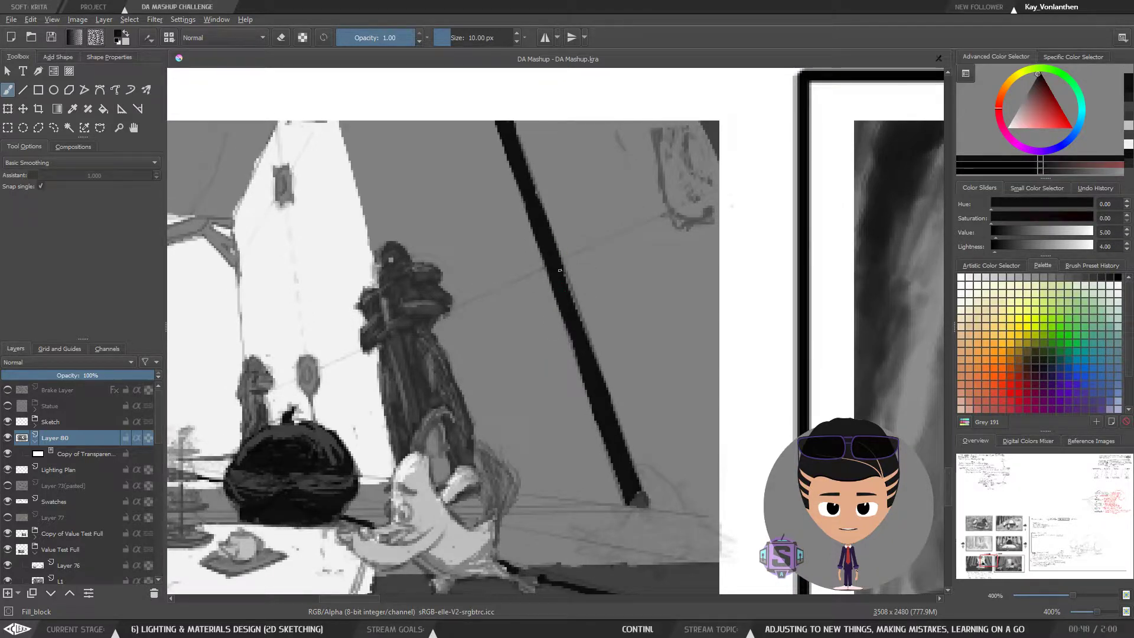
Paint a thin black line along the back wall's base from the left beam to the dark character with a 6 px brush
{"action": "key", "text": "minus"}
{"action": "key", "text": "minus"}
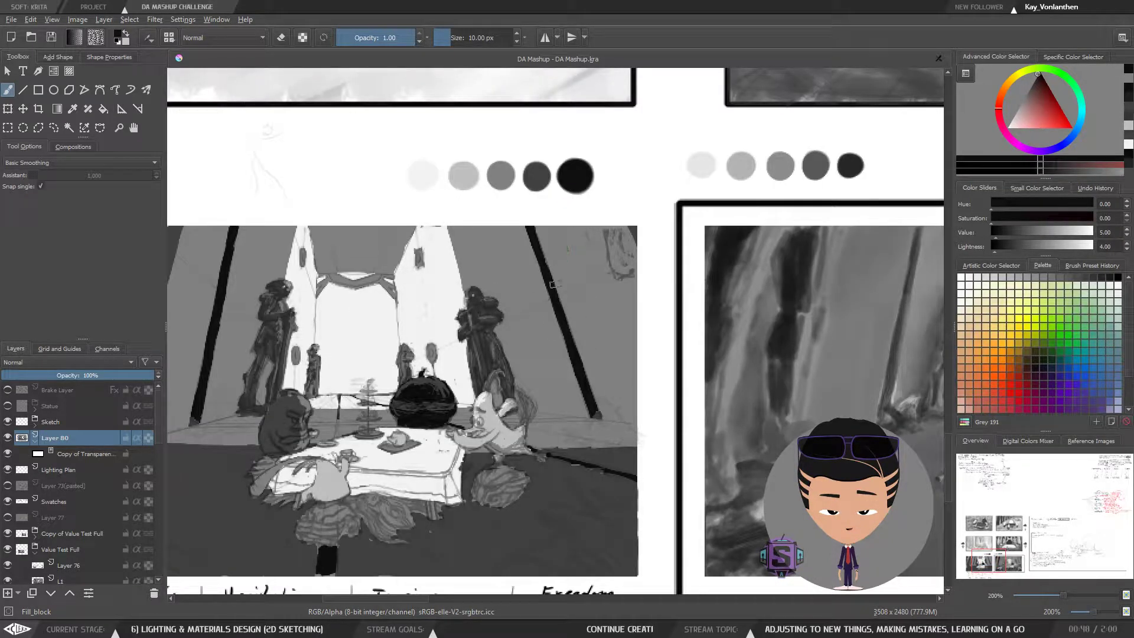
{"action": "key", "text": "minus"}
{"action": "key", "text": "minus"}
{"action": "key", "text": "plus"}
{"action": "key", "text": "plus"}
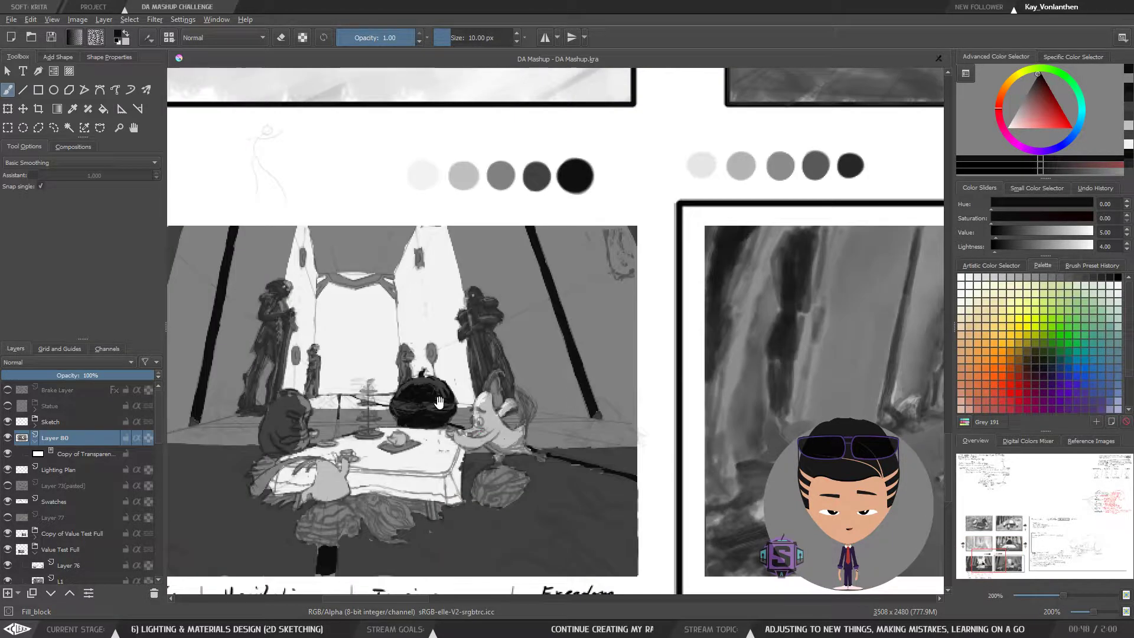
{"action": "left_click_drag", "start_coordinate": [340, 380], "coordinate": [509, 289]}
{"action": "key", "text": "plus"}
{"action": "key", "text": "plus"}
{"action": "left_click_drag", "start_coordinate": [368, 353], "coordinate": [474, 369]}
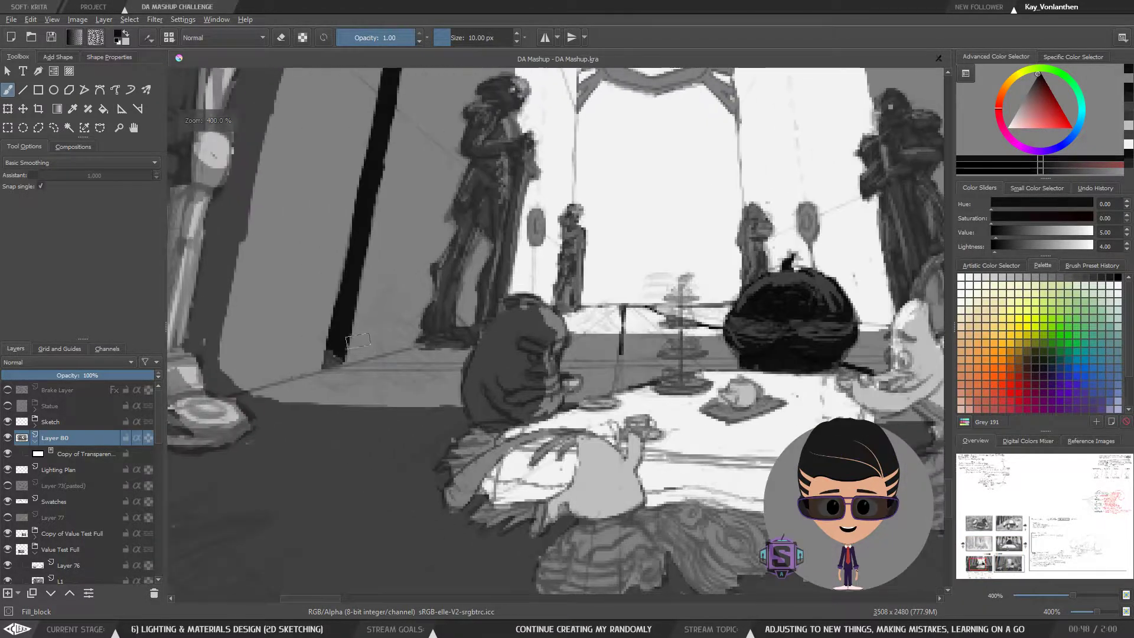
{"action": "left_click", "coordinate": [343, 322], "text": "ctrl"}
{"action": "key", "text": "bracketleft"}
{"action": "key", "text": "bracketleft"}
{"action": "left_click_drag", "start_coordinate": [334, 364], "coordinate": [471, 367]}
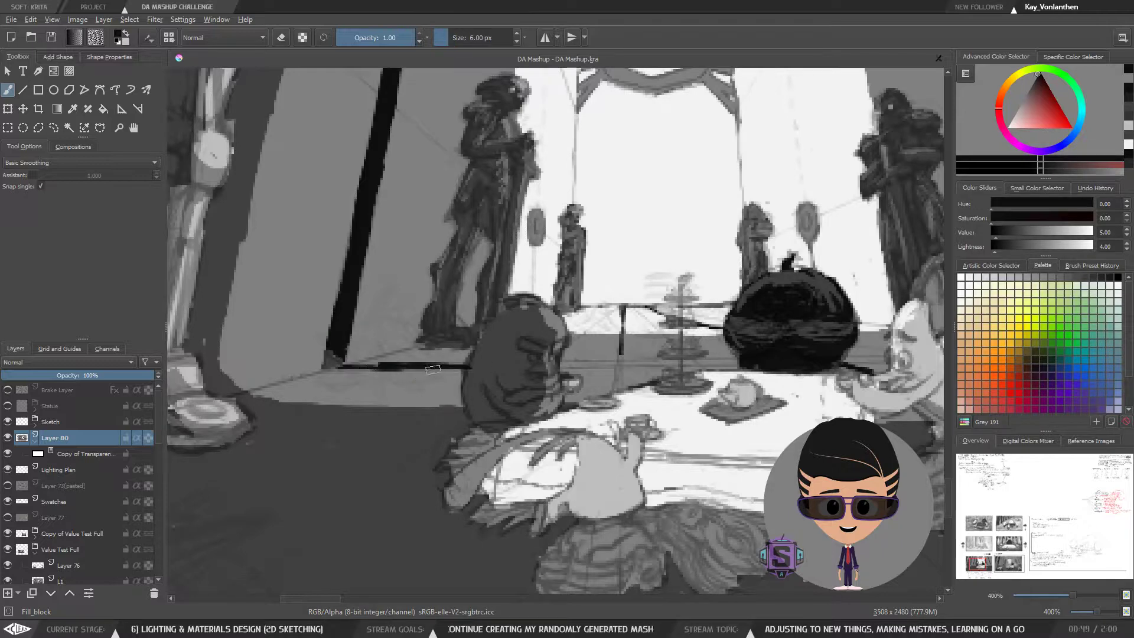
Continue the black base line behind the table to the right beam and extend the upright black post near the table's centre
{"action": "mouse_move", "coordinate": [568, 364]}
{"action": "left_mouse_down"}
{"action": "mouse_move", "coordinate": [673, 362]}
{"action": "mouse_move", "coordinate": [587, 354]}
{"action": "mouse_move", "coordinate": [664, 347]}
{"action": "left_mouse_up"}
{"action": "mouse_move", "coordinate": [738, 356]}
{"action": "left_mouse_down"}
{"action": "mouse_move", "coordinate": [579, 332]}
{"action": "mouse_move", "coordinate": [626, 316]}
{"action": "mouse_move", "coordinate": [893, 312]}
{"action": "left_mouse_up"}
{"action": "left_click_drag", "start_coordinate": [684, 337], "coordinate": [855, 331]}
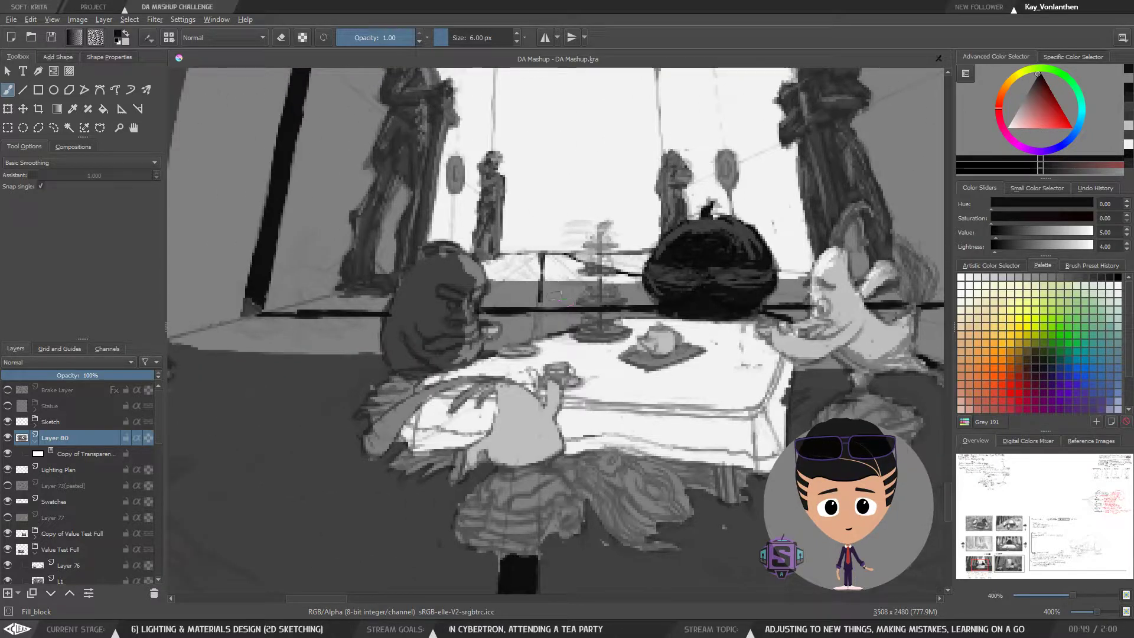
{"action": "left_click_drag", "start_coordinate": [538, 311], "coordinate": [538, 340]}
{"action": "left_click_drag", "start_coordinate": [543, 260], "coordinate": [542, 277]}
Thicken the black diagonal line across the floor right of the light character and tidy its end with the floor's dark grey and black
{"action": "left_click_drag", "start_coordinate": [740, 329], "coordinate": [588, 311]}
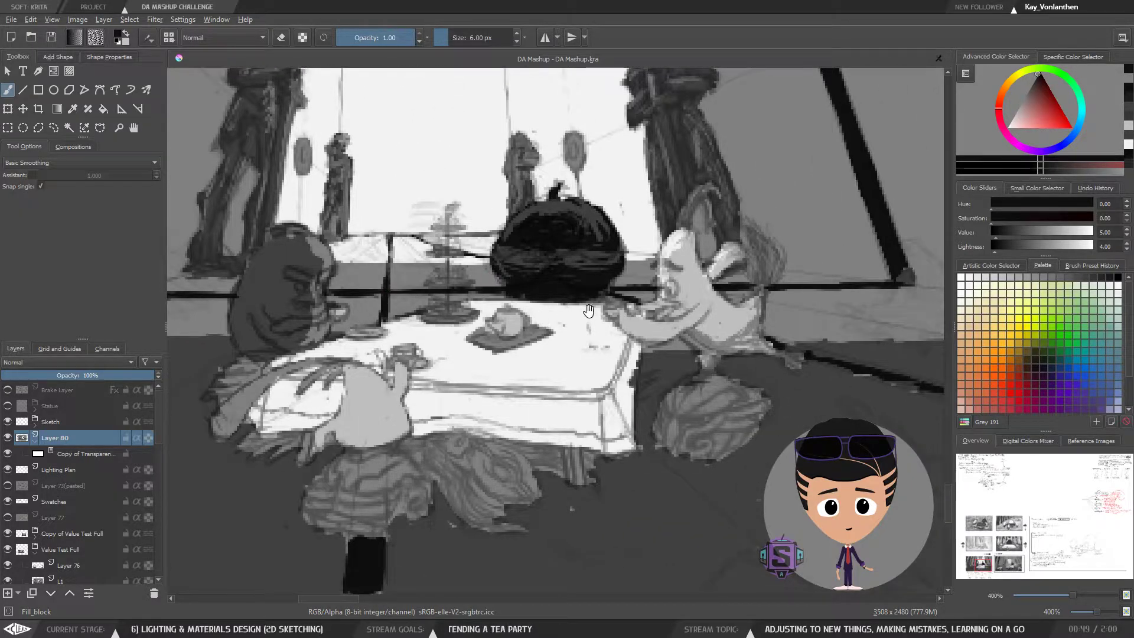
{"action": "mouse_move", "coordinate": [867, 389]}
{"action": "left_mouse_down"}
{"action": "mouse_move", "coordinate": [646, 258]}
{"action": "mouse_move", "coordinate": [766, 278]}
{"action": "left_mouse_up"}
{"action": "mouse_move", "coordinate": [689, 259]}
{"action": "left_mouse_down"}
{"action": "mouse_move", "coordinate": [788, 295]}
{"action": "mouse_move", "coordinate": [785, 285]}
{"action": "left_mouse_up"}
{"action": "left_click_drag", "start_coordinate": [661, 239], "coordinate": [737, 269]}
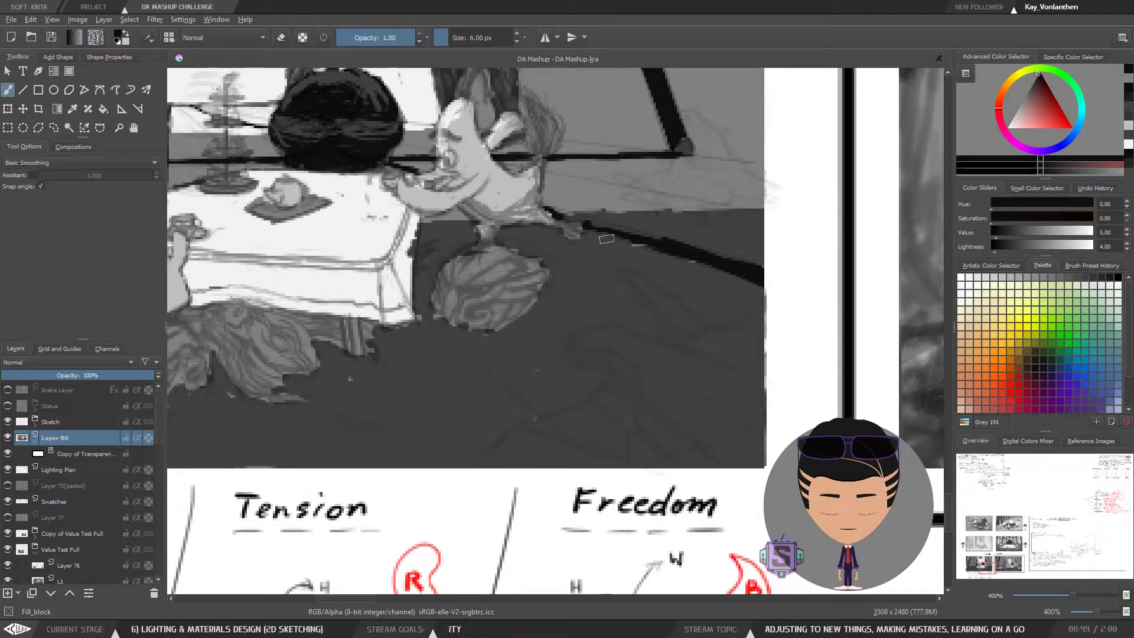
{"action": "left_click_drag", "start_coordinate": [591, 226], "coordinate": [645, 237]}
{"action": "mouse_move", "coordinate": [547, 211]}
{"action": "left_mouse_down"}
{"action": "mouse_move", "coordinate": [634, 245]}
{"action": "mouse_move", "coordinate": [586, 217]}
{"action": "mouse_move", "coordinate": [641, 231]}
{"action": "left_mouse_up"}
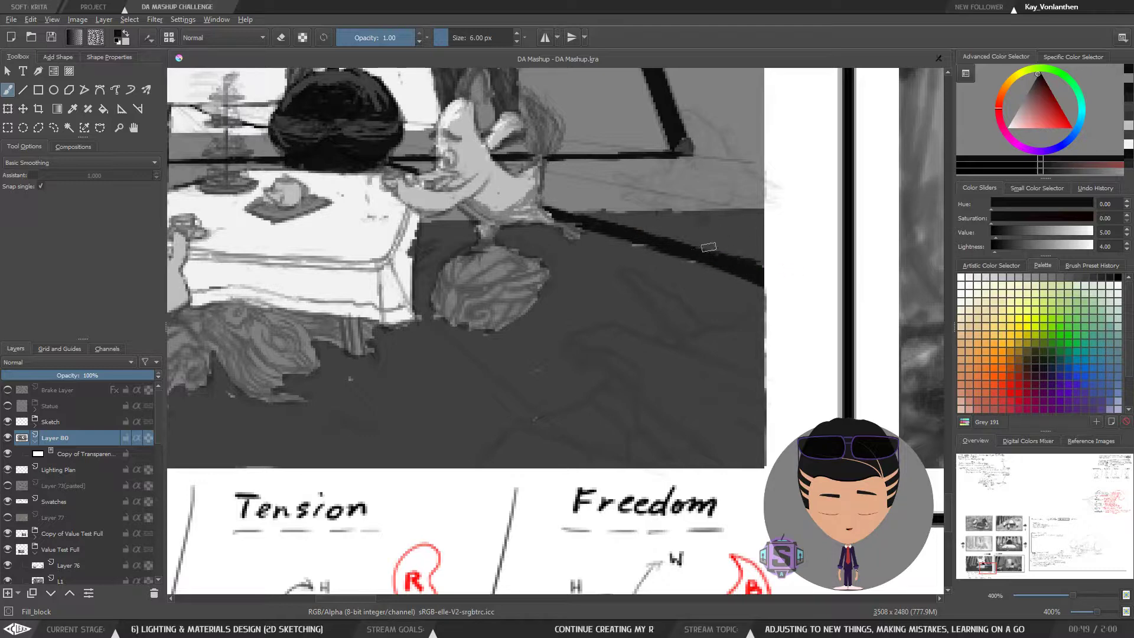
{"action": "left_click", "coordinate": [765, 255], "text": "ctrl"}
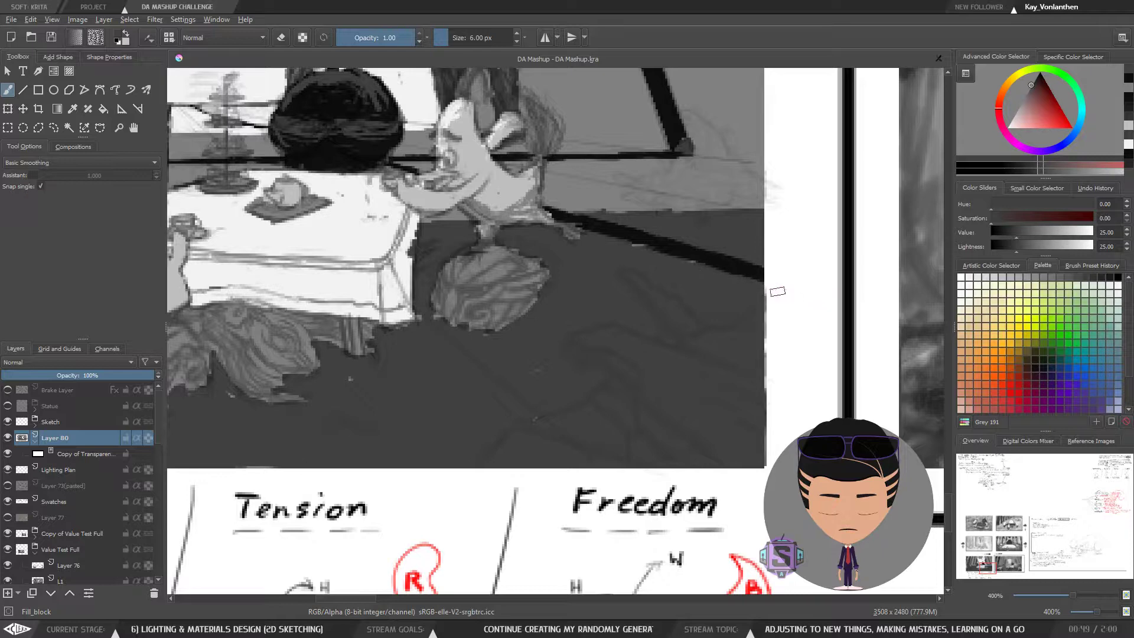
{"action": "left_click", "coordinate": [759, 276], "text": "ctrl"}
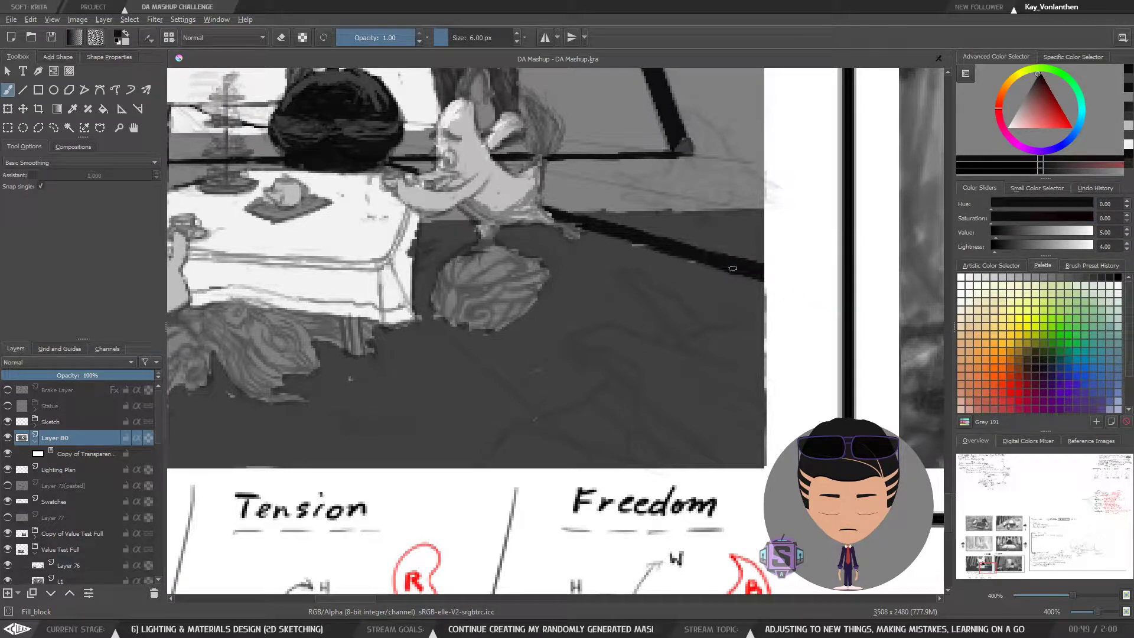
Check the flat-value thumbnail's composition mirrored and at reduced zoom against the neighbouring value studies
{"action": "key", "text": "1"}
{"action": "key", "text": "m"}
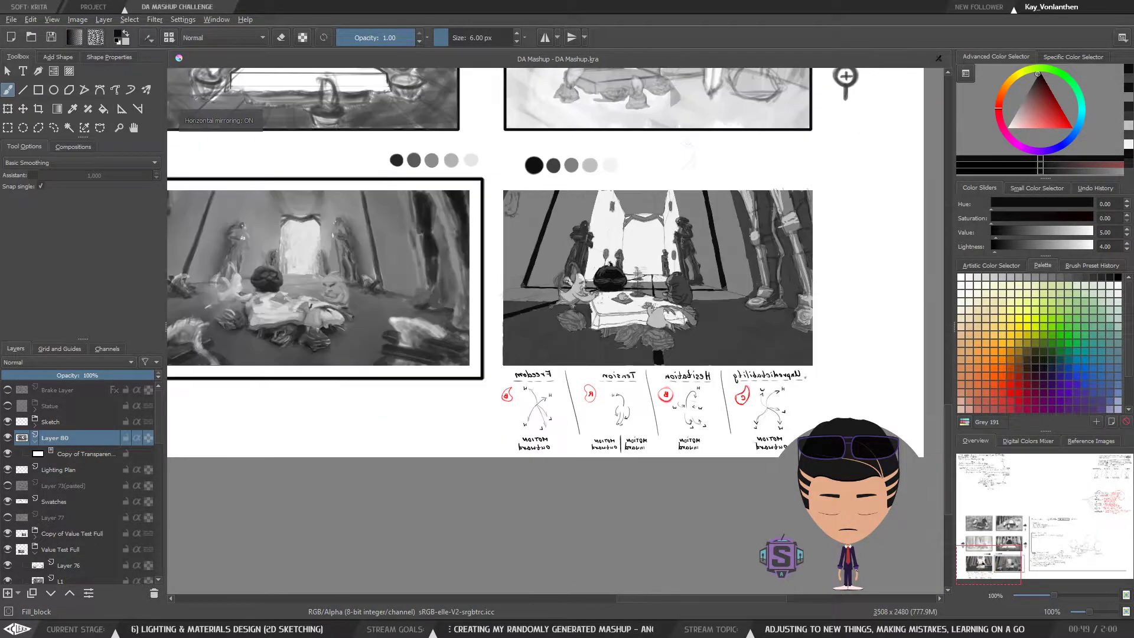
{"action": "key", "text": "m"}
{"action": "key", "text": "minus"}
{"action": "key", "text": "minus"}
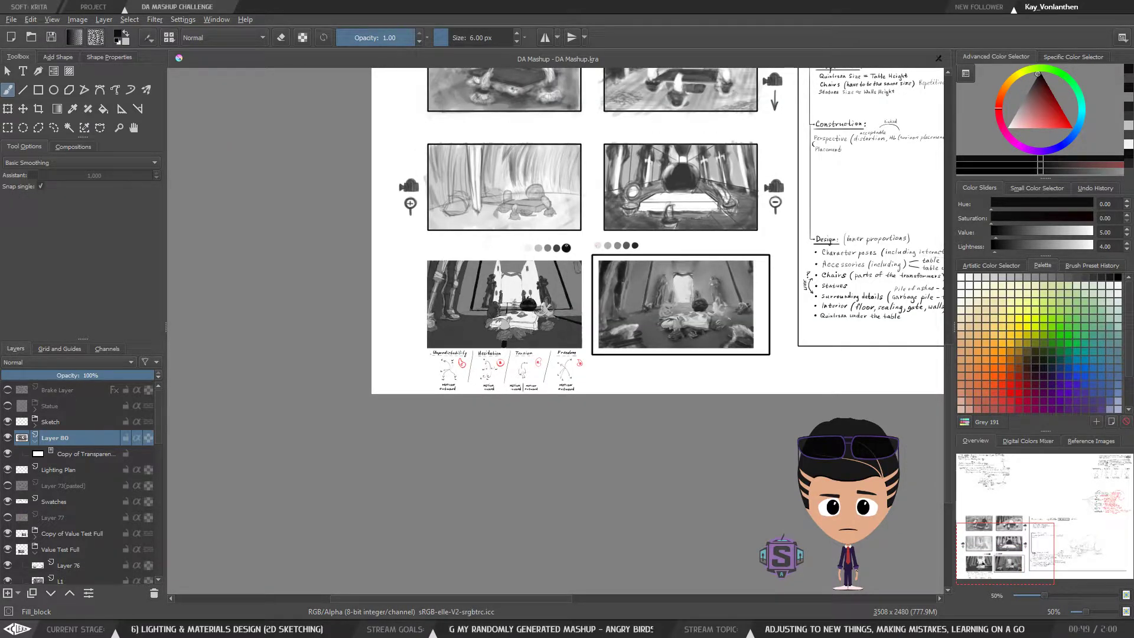
{"action": "key", "text": "plus"}
{"action": "key", "text": "plus"}
{"action": "key", "text": "plus"}
{"action": "key", "text": "plus"}
Paint a middle grey rim along the back and head of the dark character left of the table with a 6 px brush
{"action": "left_click_drag", "start_coordinate": [449, 248], "coordinate": [654, 301]}
{"action": "key", "text": "plus"}
{"action": "key", "text": "plus"}
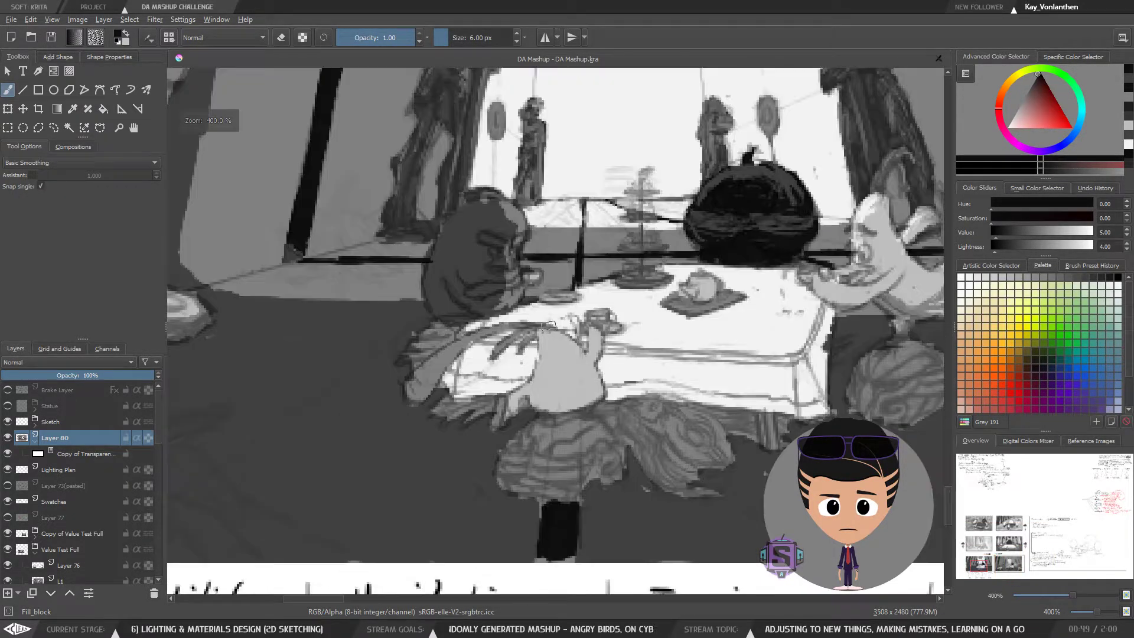
{"action": "left_click", "coordinate": [874, 201], "text": "ctrl"}
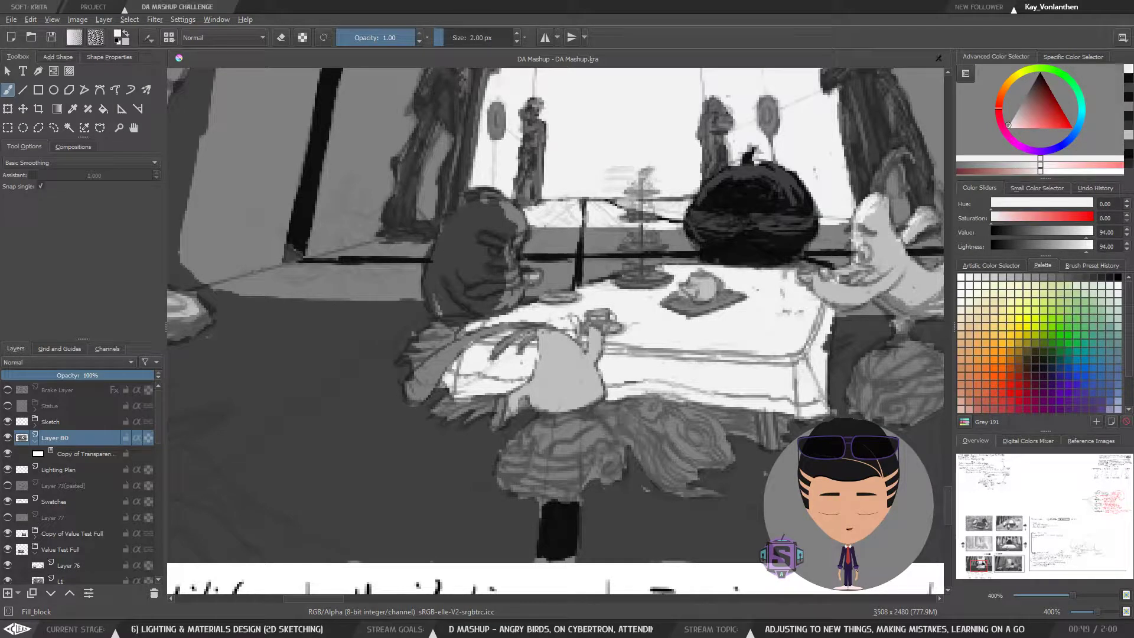
{"action": "left_click", "coordinate": [523, 209], "text": "ctrl"}
{"action": "left_click_drag", "start_coordinate": [436, 296], "coordinate": [440, 315]}
{"action": "key", "text": "bracketright"}
{"action": "key", "text": "bracketright"}
{"action": "key", "text": "bracketright"}
{"action": "key", "text": "bracketright"}
{"action": "left_click_drag", "start_coordinate": [438, 274], "coordinate": [440, 307]}
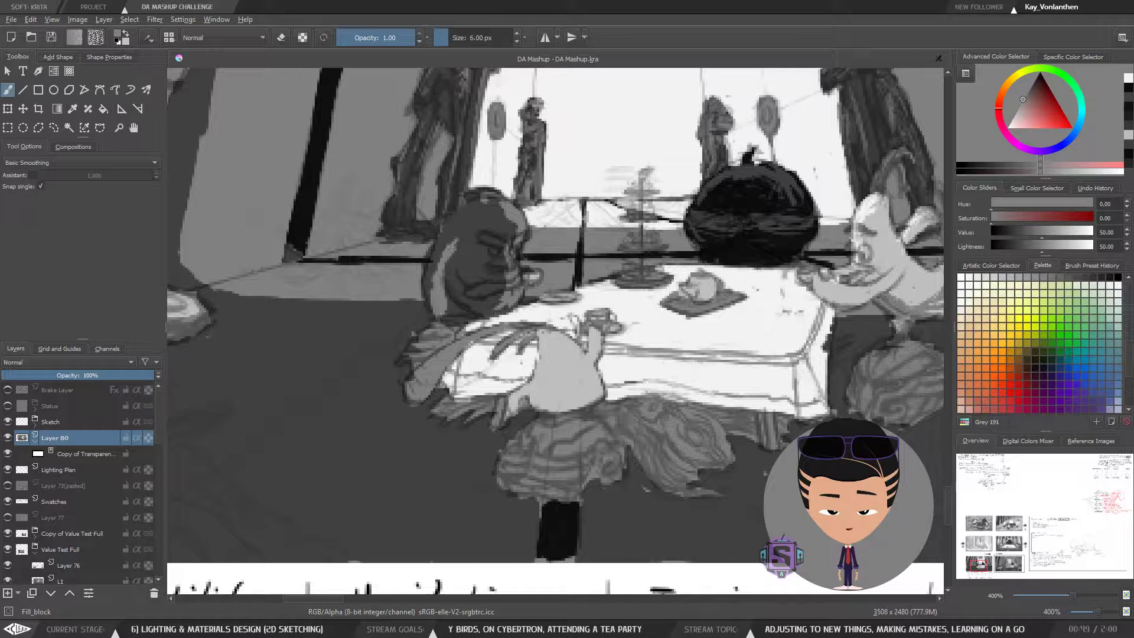
{"action": "left_click_drag", "start_coordinate": [452, 247], "coordinate": [482, 206]}
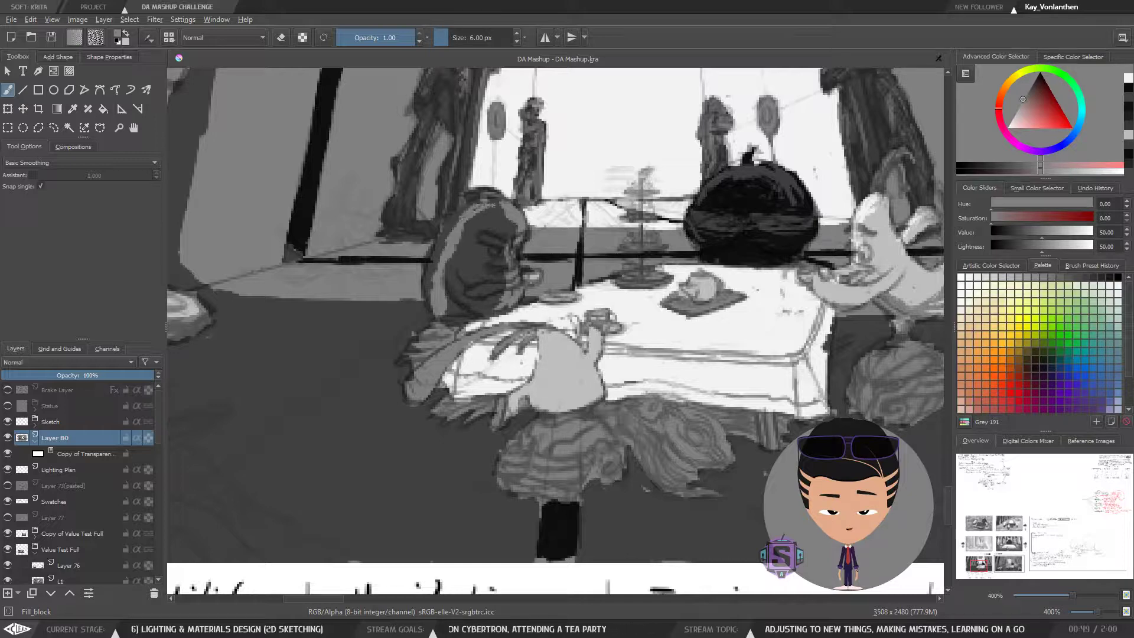
Paint near-white angular marks on the left floor area and at the base of both black beams with a 10 px brush
{"action": "key", "text": "minus"}
{"action": "key", "text": "minus"}
{"action": "mouse_move", "coordinate": [295, 381]}
{"action": "left_mouse_down"}
{"action": "mouse_move", "coordinate": [310, 358]}
{"action": "mouse_move", "coordinate": [358, 343]}
{"action": "mouse_move", "coordinate": [366, 367]}
{"action": "mouse_move", "coordinate": [363, 340]}
{"action": "mouse_move", "coordinate": [378, 334]}
{"action": "mouse_move", "coordinate": [375, 385]}
{"action": "left_mouse_up"}
{"action": "key", "text": "bracketright"}
{"action": "key", "text": "bracketright"}
{"action": "key", "text": "bracketright"}
{"action": "key", "text": "bracketright"}
{"action": "left_click", "coordinate": [672, 311], "text": "ctrl"}
{"action": "left_click_drag", "start_coordinate": [359, 347], "coordinate": [320, 363]}
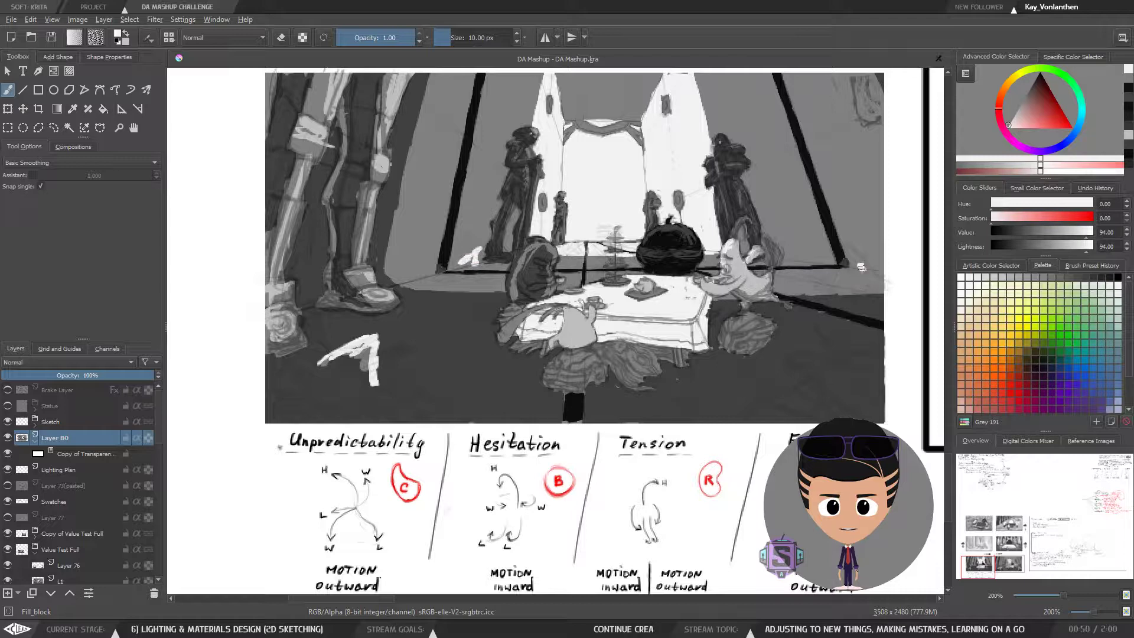
{"action": "left_click_drag", "start_coordinate": [861, 267], "coordinate": [830, 248]}
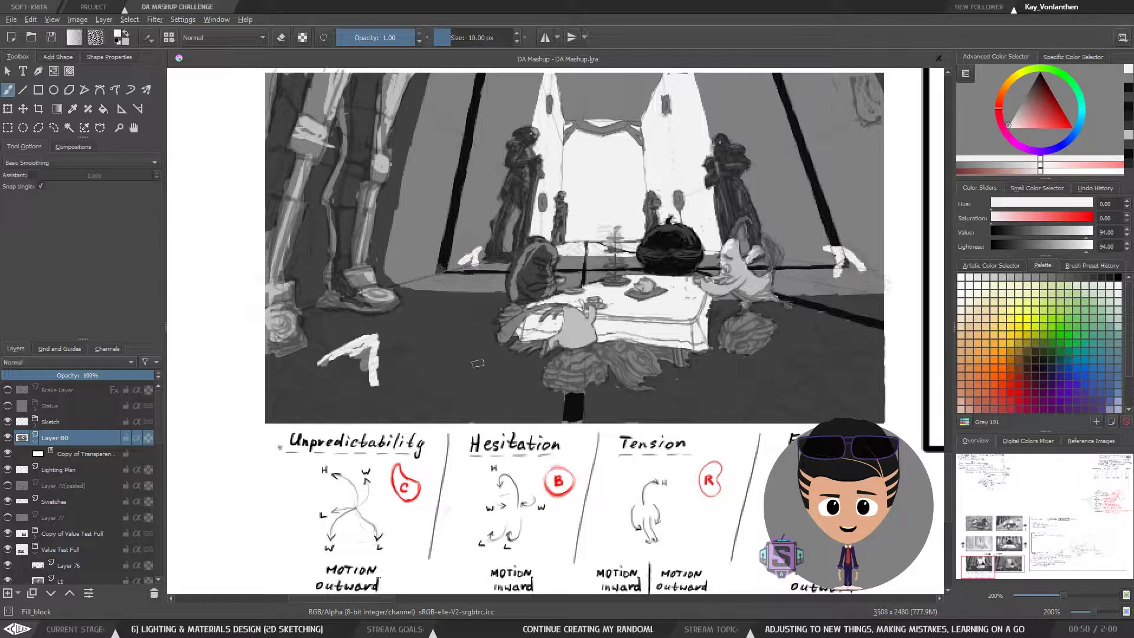
Fill the inner area of the white angular mark on the left floor with middle grey using the 10 px brush
{"action": "key", "text": "minus"}
{"action": "key", "text": "minus"}
{"action": "left_click", "coordinate": [651, 177], "text": "ctrl"}
{"action": "key", "text": "plus"}
{"action": "key", "text": "plus"}
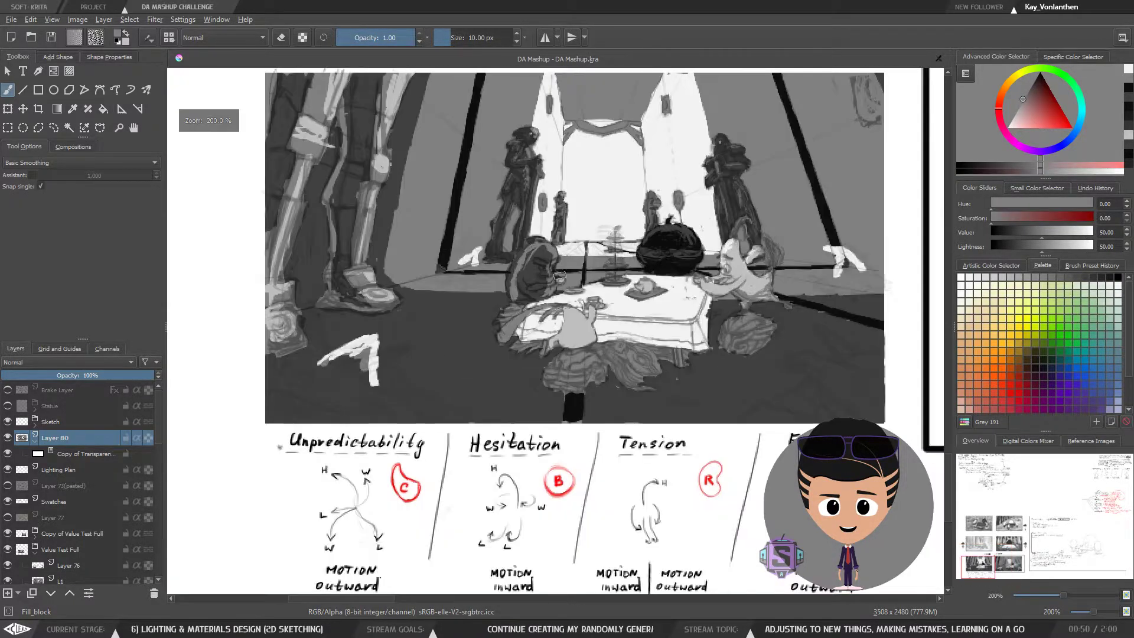
{"action": "left_click_drag", "start_coordinate": [350, 399], "coordinate": [373, 374]}
{"action": "mouse_move", "coordinate": [385, 330]}
{"action": "left_mouse_down"}
{"action": "mouse_move", "coordinate": [349, 340]}
{"action": "mouse_move", "coordinate": [392, 369]}
{"action": "mouse_move", "coordinate": [350, 344]}
{"action": "mouse_move", "coordinate": [371, 351]}
{"action": "left_mouse_up"}
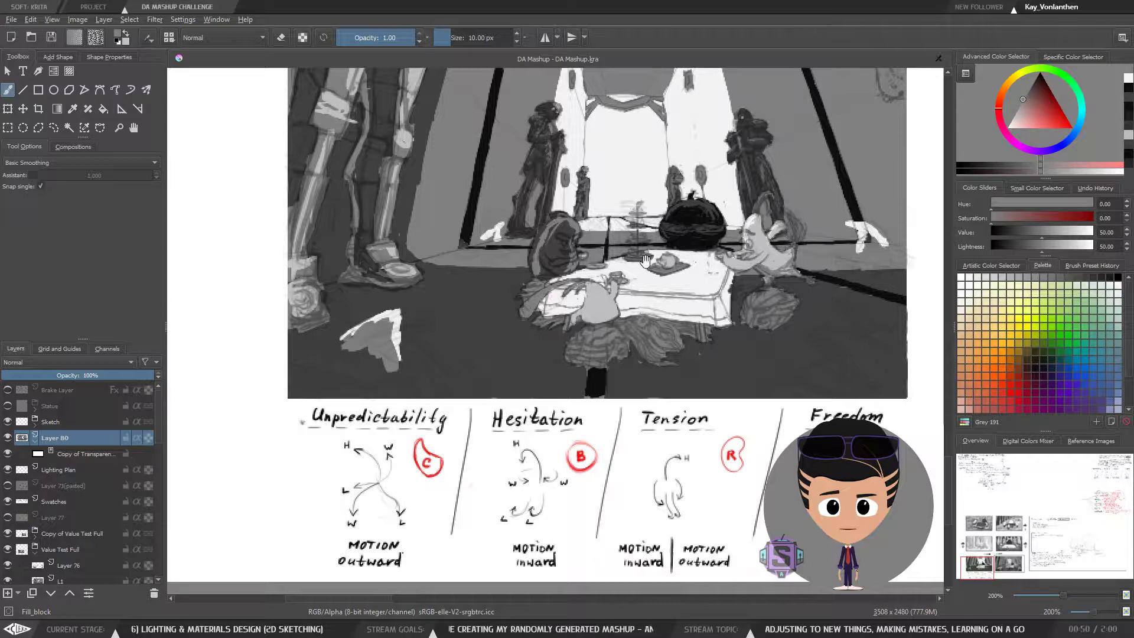
{"action": "left_click_drag", "start_coordinate": [698, 253], "coordinate": [620, 273]}
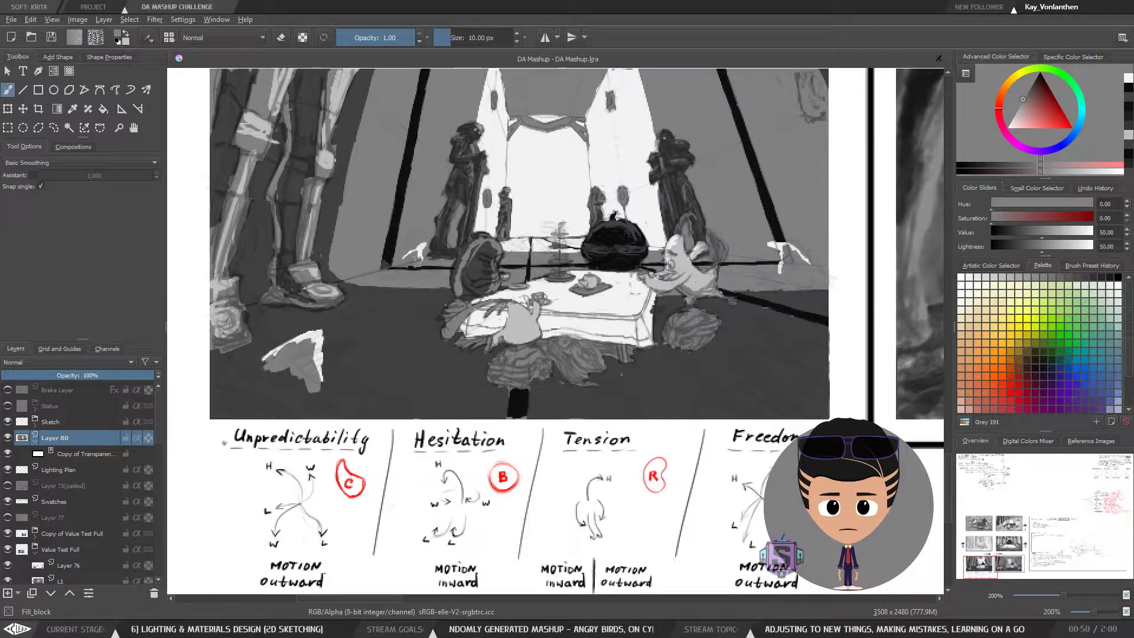
Sample the dark grey swatch and paint rough bases under the white marks at the feet of both black beams
{"action": "key", "text": "minus"}
{"action": "key", "text": "plus"}
{"action": "left_click_drag", "start_coordinate": [622, 245], "coordinate": [649, 338]}
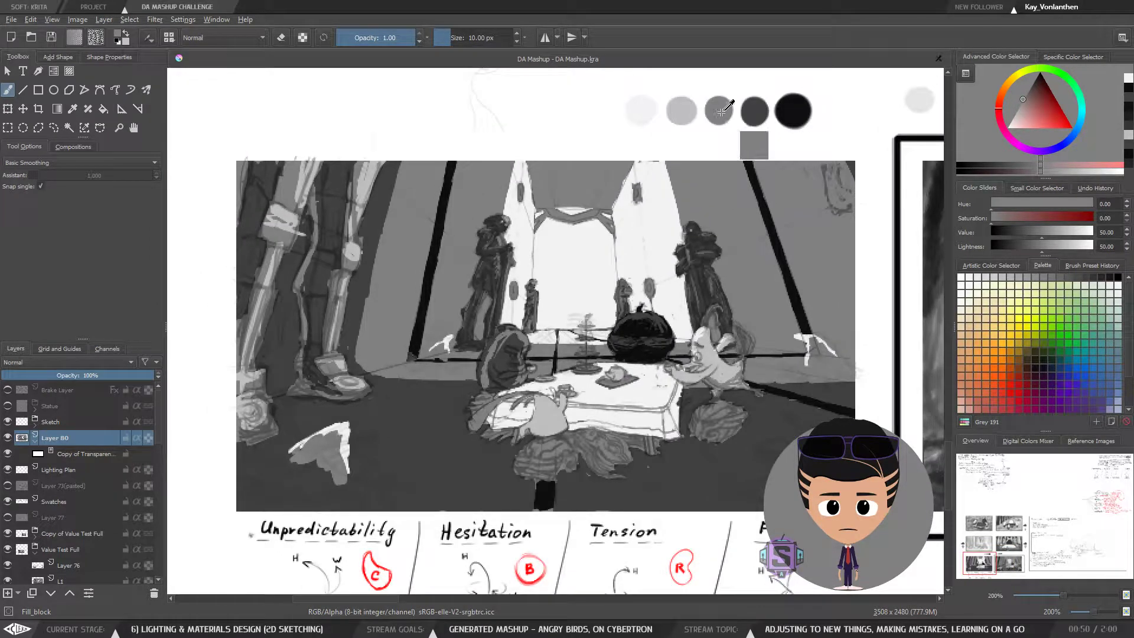
{"action": "left_click", "coordinate": [755, 109], "text": "ctrl"}
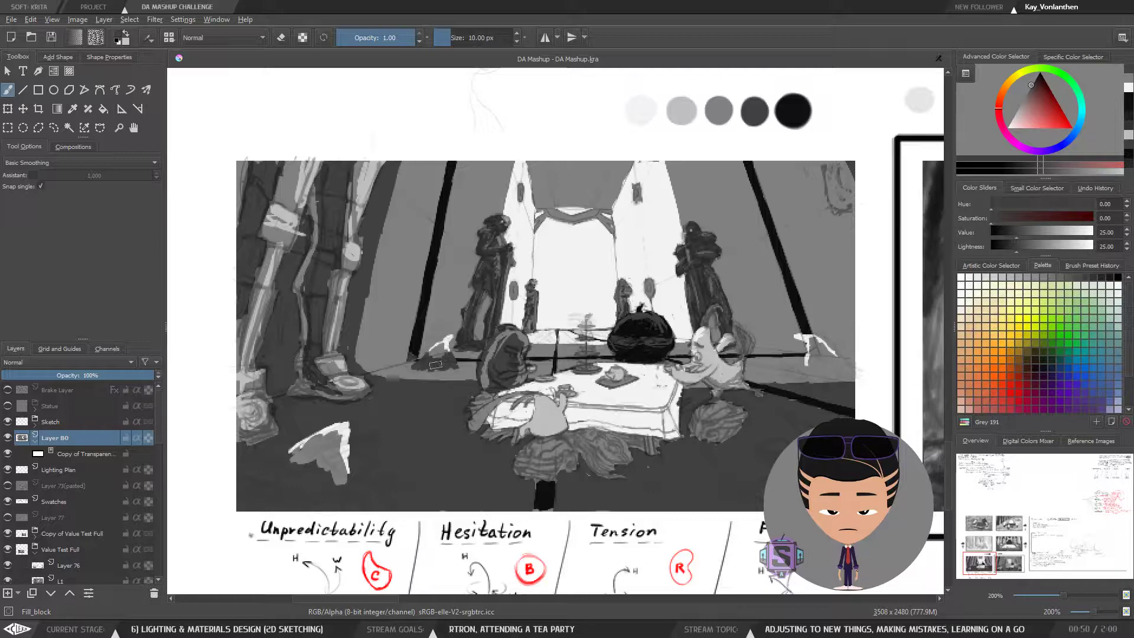
{"action": "left_click_drag", "start_coordinate": [698, 329], "coordinate": [537, 297]}
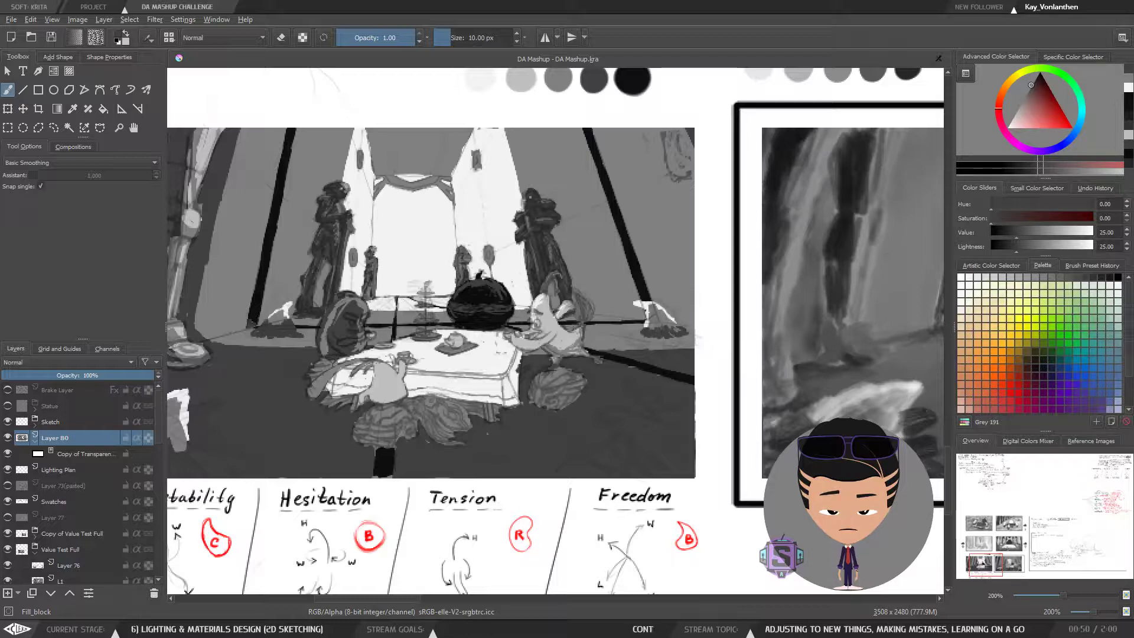
{"action": "left_click_drag", "start_coordinate": [254, 429], "coordinate": [413, 372]}
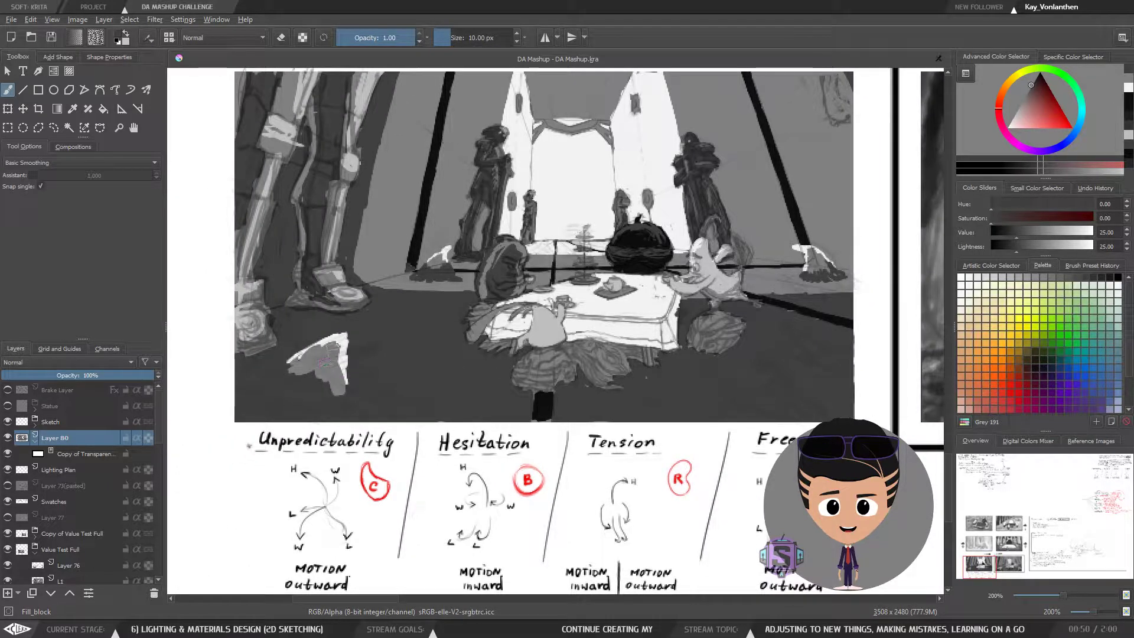
Darken the thumbnail's lower-left floor corner beside the grey rock with black strokes, enlarging the brush to 15 px
{"action": "left_click", "coordinate": [641, 258], "text": "ctrl"}
{"action": "mouse_move", "coordinate": [278, 367]}
{"action": "left_mouse_down"}
{"action": "mouse_move", "coordinate": [236, 393]}
{"action": "mouse_move", "coordinate": [251, 413]}
{"action": "left_mouse_up"}
{"action": "mouse_move", "coordinate": [334, 412]}
{"action": "left_mouse_down"}
{"action": "mouse_move", "coordinate": [313, 424]}
{"action": "mouse_move", "coordinate": [283, 414]}
{"action": "mouse_move", "coordinate": [241, 407]}
{"action": "left_mouse_up"}
{"action": "key", "text": "bracketright"}
{"action": "mouse_move", "coordinate": [239, 404]}
{"action": "left_mouse_down"}
{"action": "mouse_move", "coordinate": [267, 422]}
{"action": "mouse_move", "coordinate": [344, 408]}
{"action": "mouse_move", "coordinate": [304, 414]}
{"action": "mouse_move", "coordinate": [283, 390]}
{"action": "mouse_move", "coordinate": [251, 391]}
{"action": "mouse_move", "coordinate": [276, 418]}
{"action": "mouse_move", "coordinate": [317, 422]}
{"action": "left_mouse_up"}
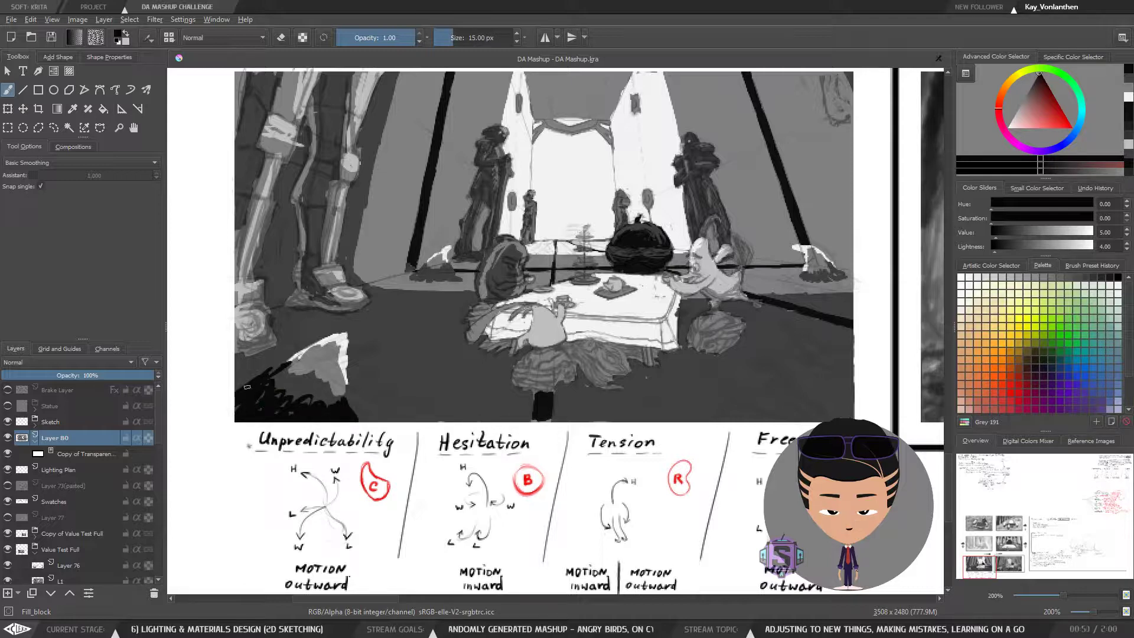
{"action": "left_click_drag", "start_coordinate": [247, 387], "coordinate": [231, 379]}
Paint black contact shadows under the robot's feet and the rocks below the table, reducing the brush to 6 px
{"action": "key", "text": "bracketleft"}
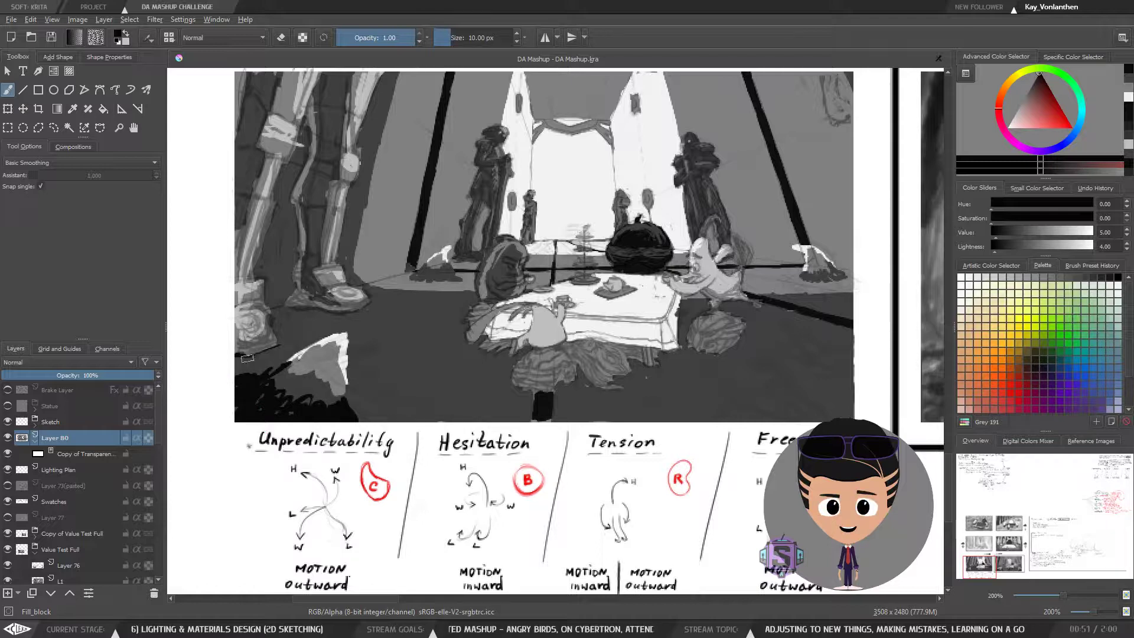
{"action": "left_click_drag", "start_coordinate": [291, 306], "coordinate": [346, 316]}
{"action": "key", "text": "bracketleft"}
{"action": "key", "text": "bracketleft"}
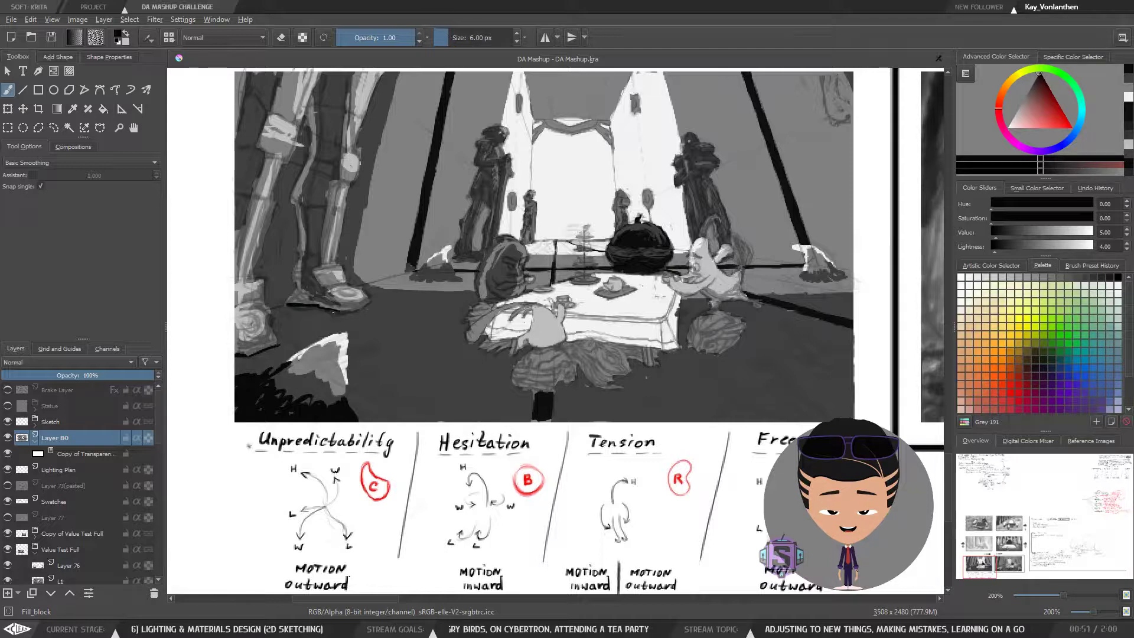
{"action": "left_click_drag", "start_coordinate": [502, 361], "coordinate": [410, 331]}
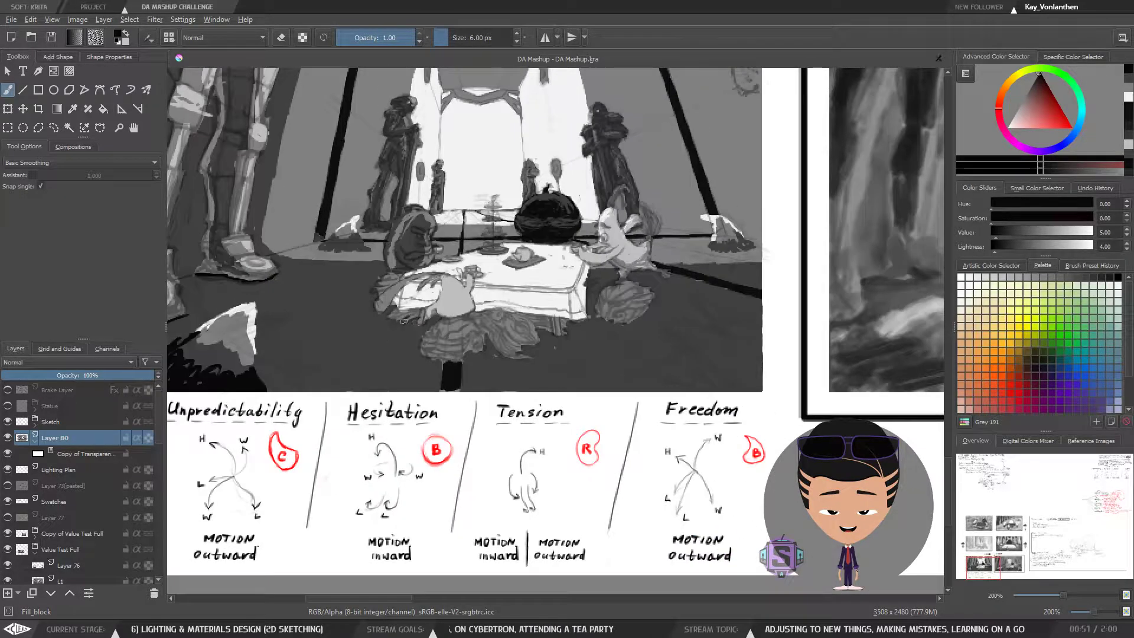
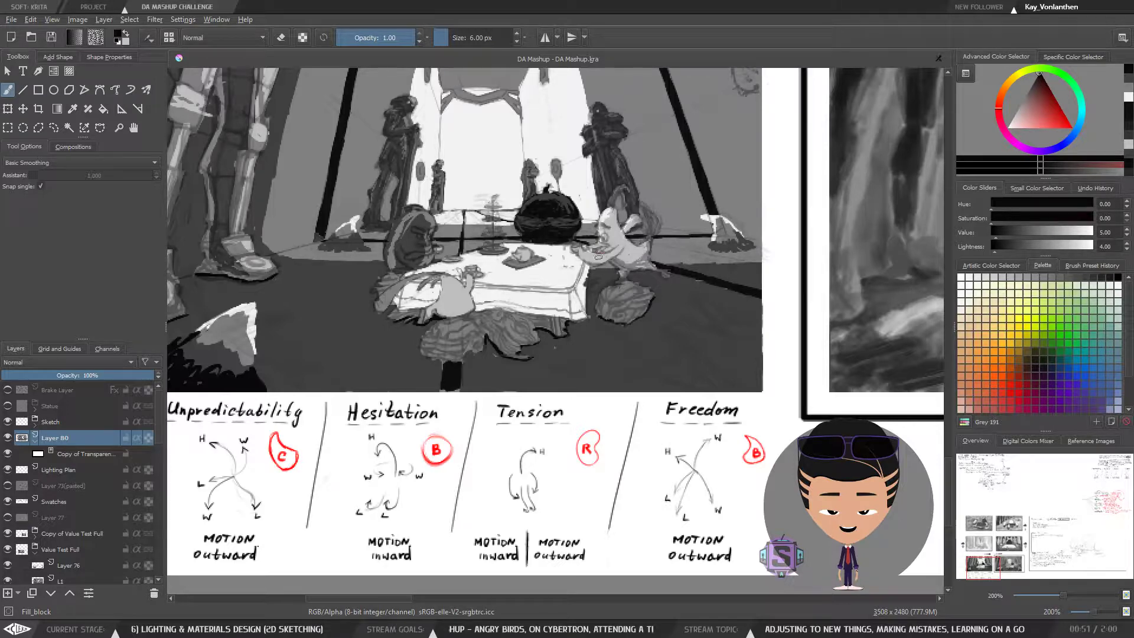
Paint black shadow shapes on the face and lower body of the dark character left of the table
{"action": "key", "text": "ctrl+plus"}
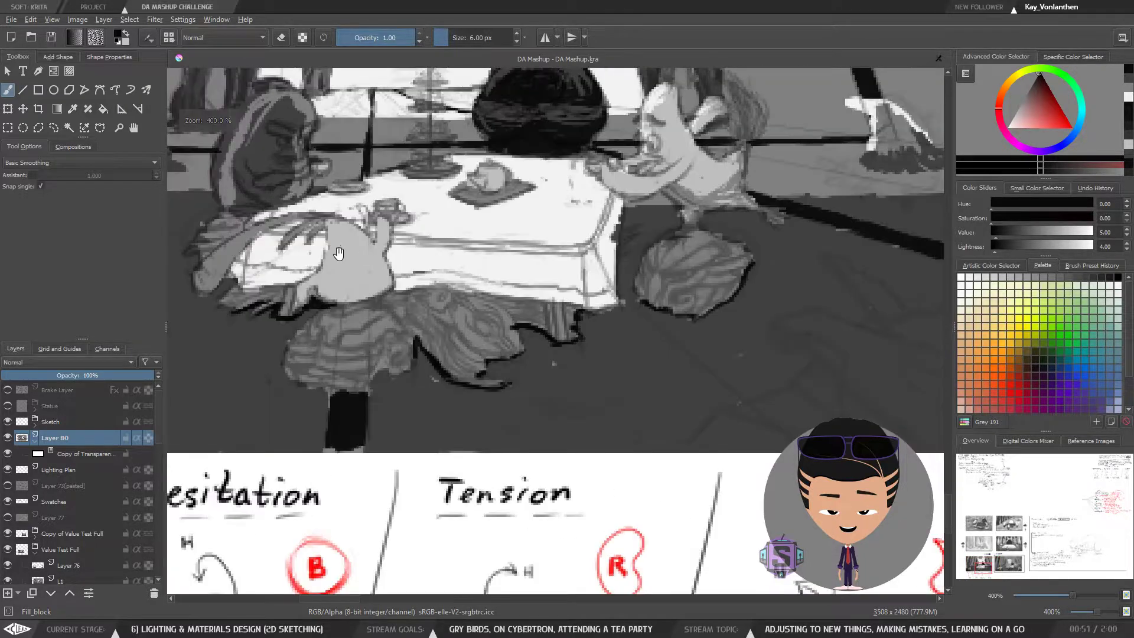
{"action": "left_click_drag", "start_coordinate": [275, 194], "coordinate": [398, 315]}
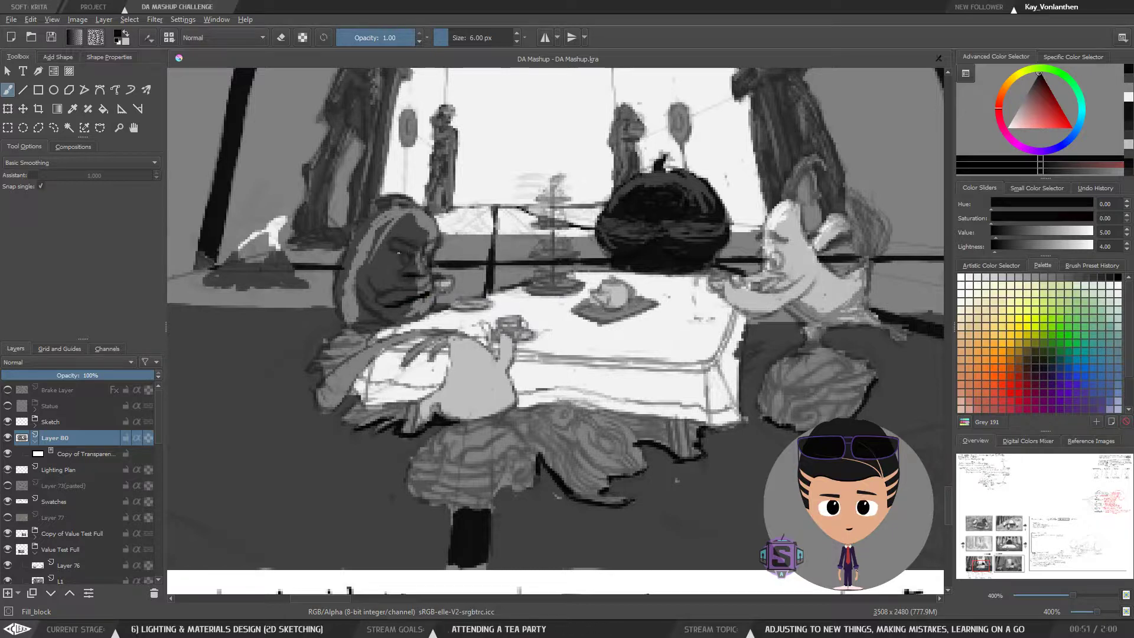
{"action": "left_click_drag", "start_coordinate": [388, 247], "coordinate": [426, 254]}
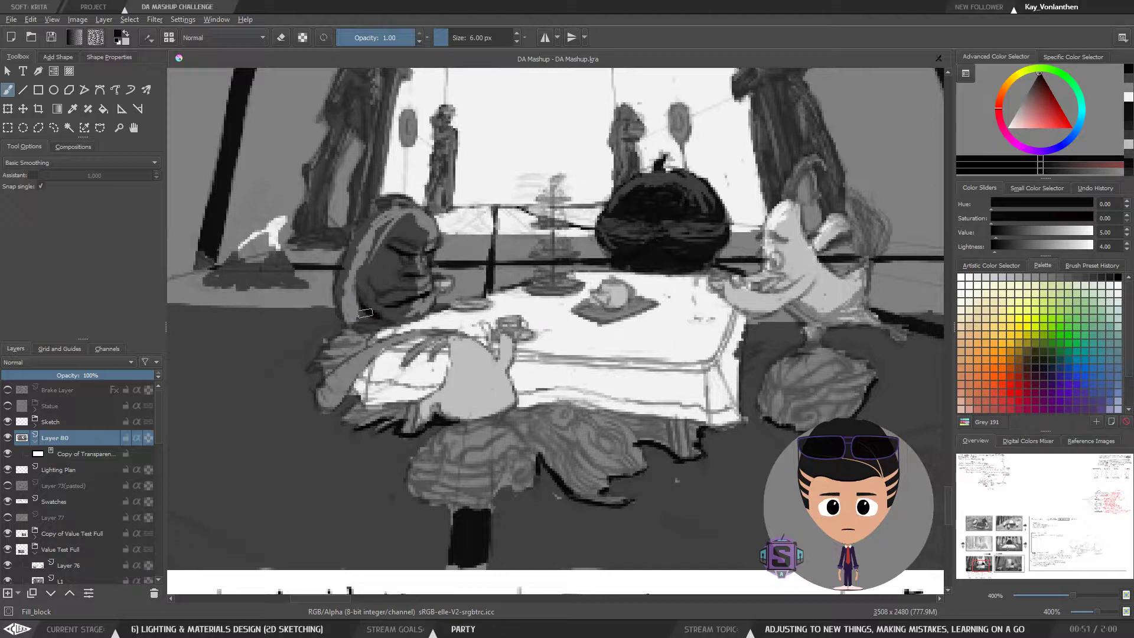
{"action": "left_click_drag", "start_coordinate": [365, 313], "coordinate": [347, 330]}
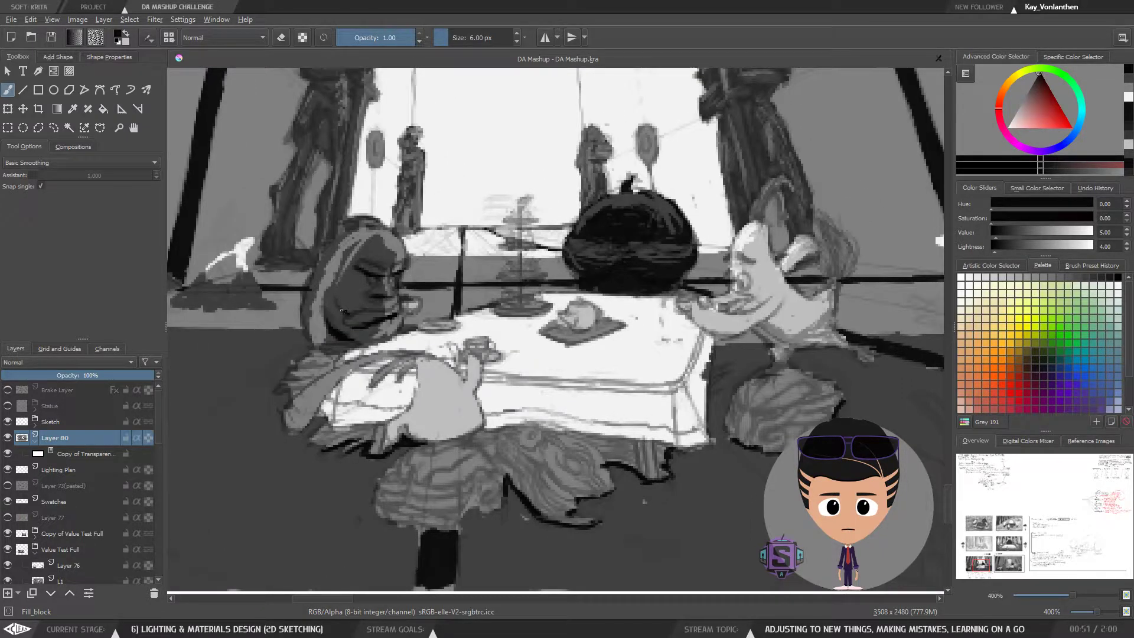
Paint middle grey highlights along the pumpkin's moustache and upper edge with the 6 px brush
{"action": "left_click_drag", "start_coordinate": [655, 227], "coordinate": [603, 242]}
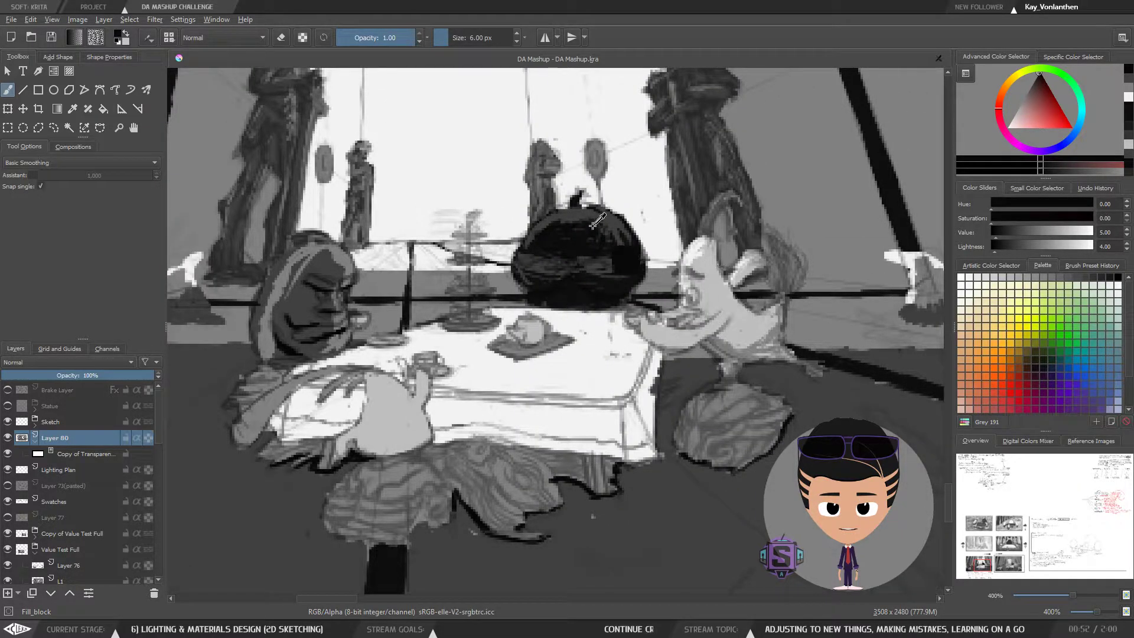
{"action": "left_click", "coordinate": [803, 168], "text": "ctrl"}
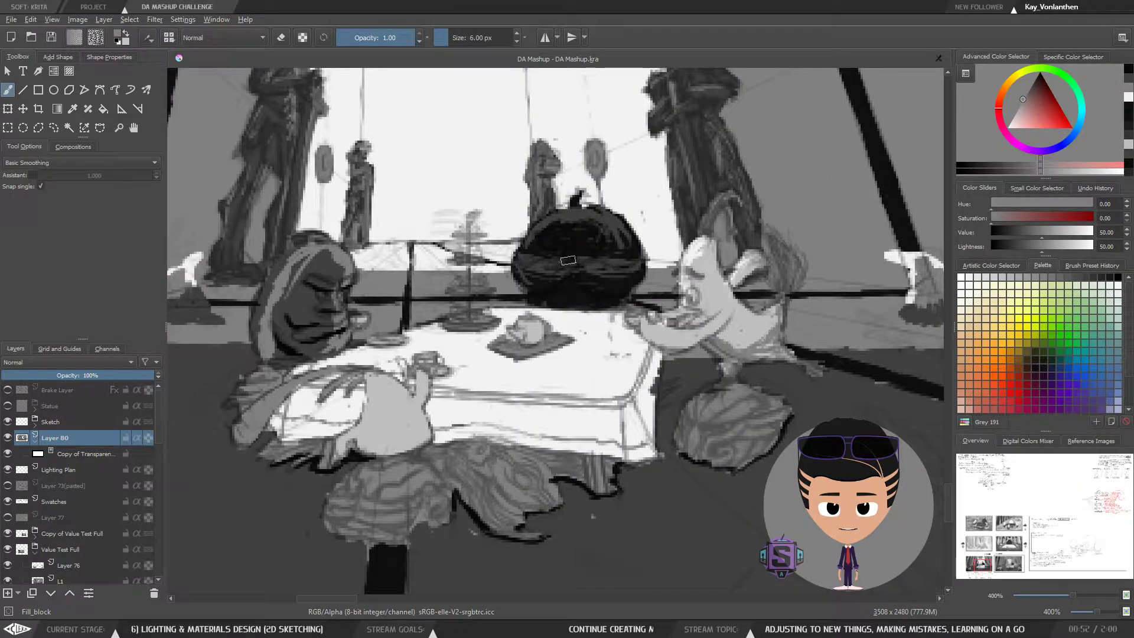
{"action": "left_click_drag", "start_coordinate": [567, 248], "coordinate": [589, 250]}
{"action": "key", "text": "ctrl+z"}
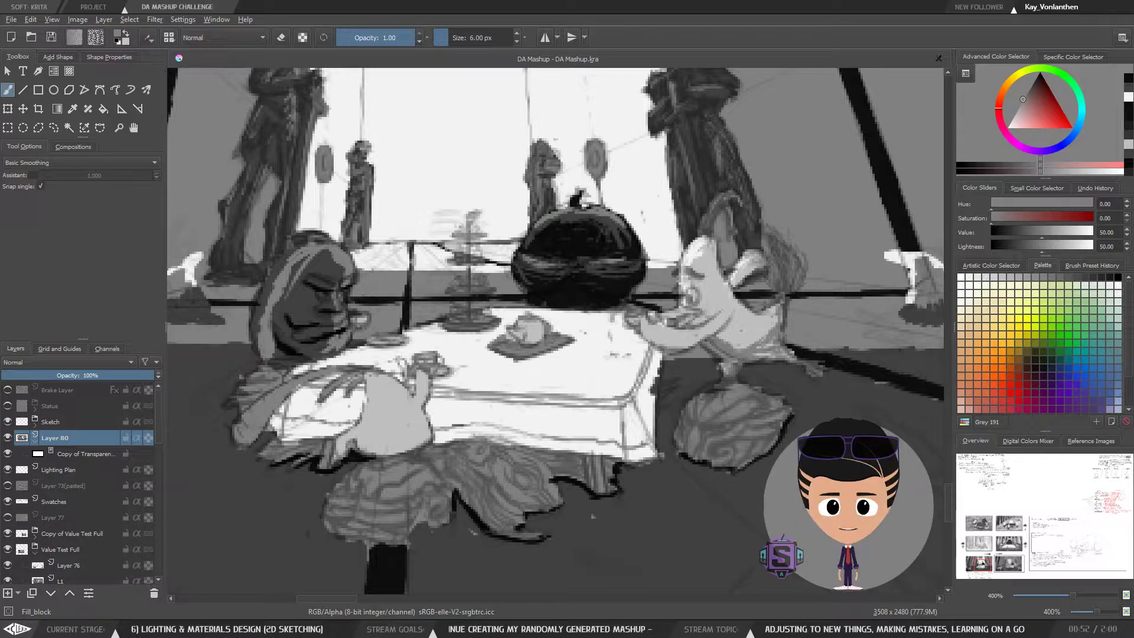
{"action": "left_click_drag", "start_coordinate": [619, 202], "coordinate": [632, 255]}
{"action": "left_click_drag", "start_coordinate": [579, 279], "coordinate": [584, 260]}
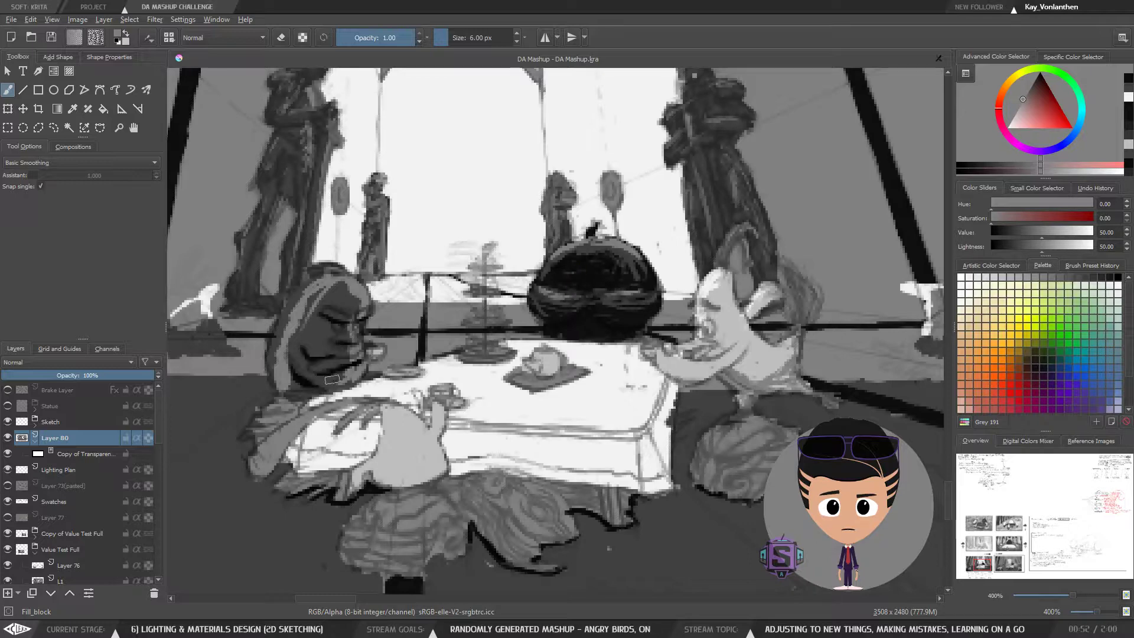
Lower the layer's opacity to 44% while painting the pumpkin's middle grey eyes over the underlying study, and restore it to 100%
{"action": "left_click", "coordinate": [67, 375]}
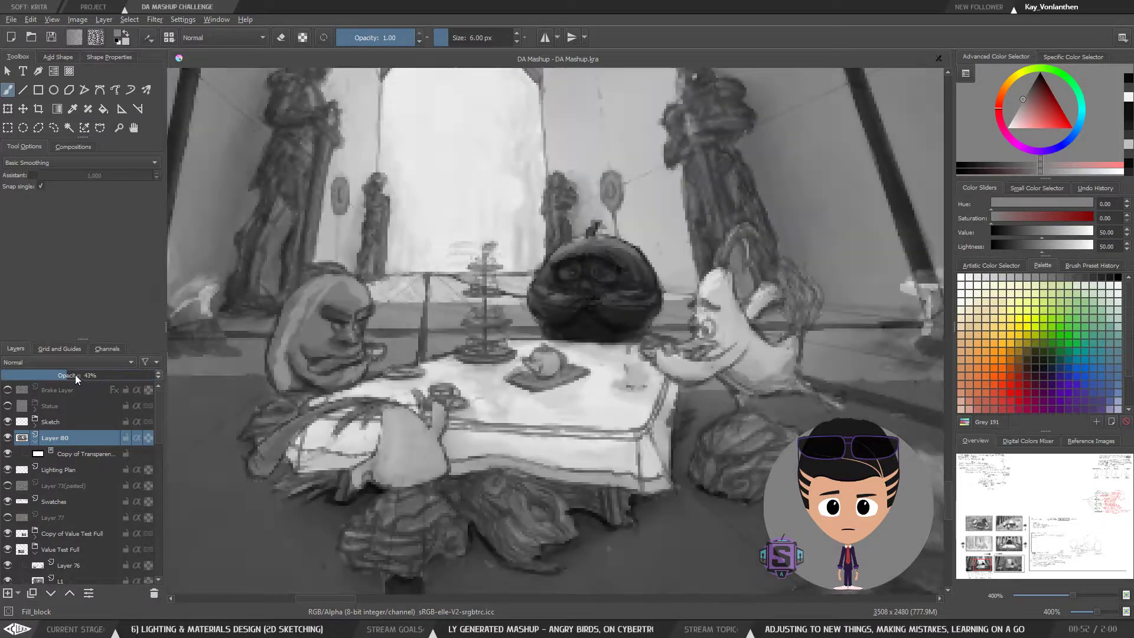
{"action": "mouse_move", "coordinate": [79, 376]}
{"action": "left_mouse_down"}
{"action": "mouse_move", "coordinate": [90, 376]}
{"action": "mouse_move", "coordinate": [70, 376]}
{"action": "left_mouse_up"}
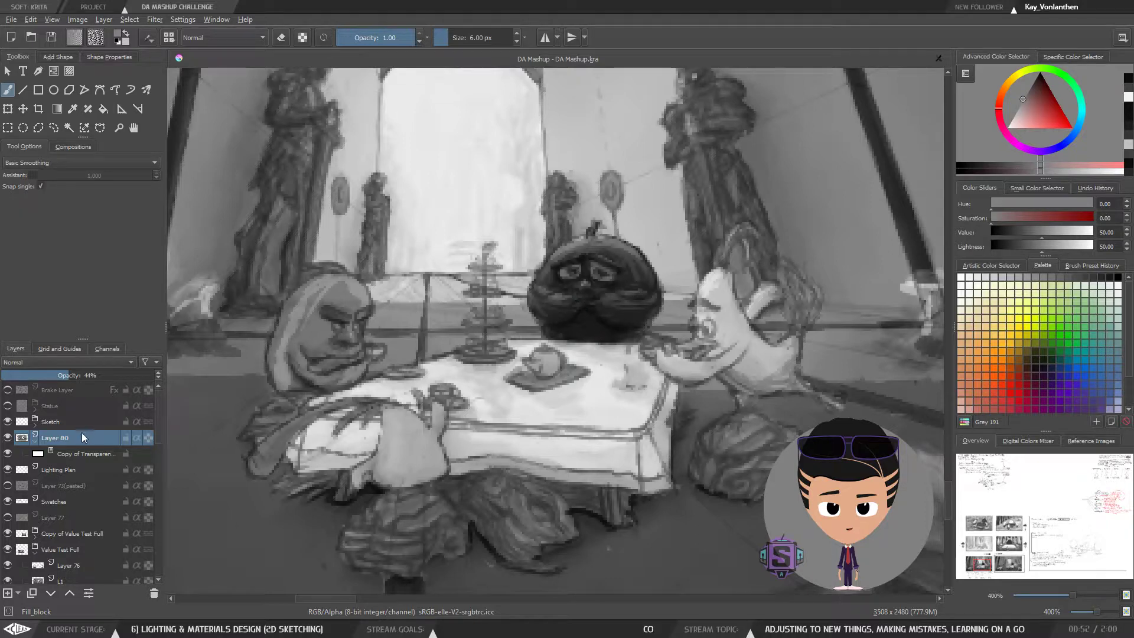
{"action": "left_click_drag", "start_coordinate": [89, 376], "coordinate": [158, 376]}
Check the flat-value thumbnail at reduced zoom and mirrored against the neighbouring value study
{"action": "key", "text": "minus"}
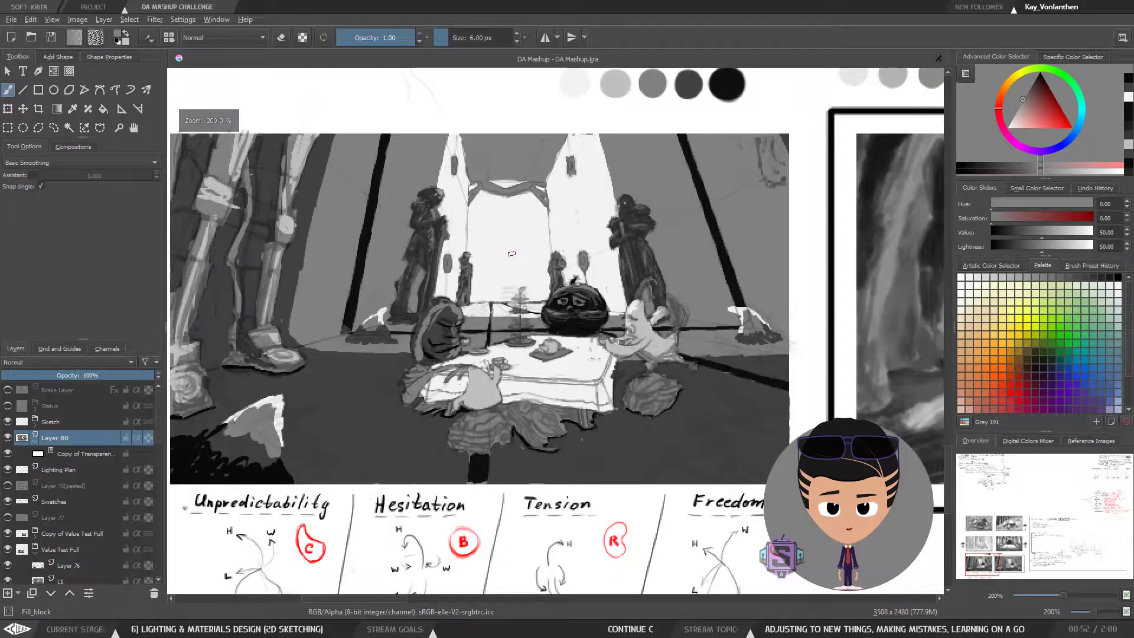
{"action": "key", "text": "minus"}
{"action": "key", "text": "plus"}
{"action": "key", "text": "minus"}
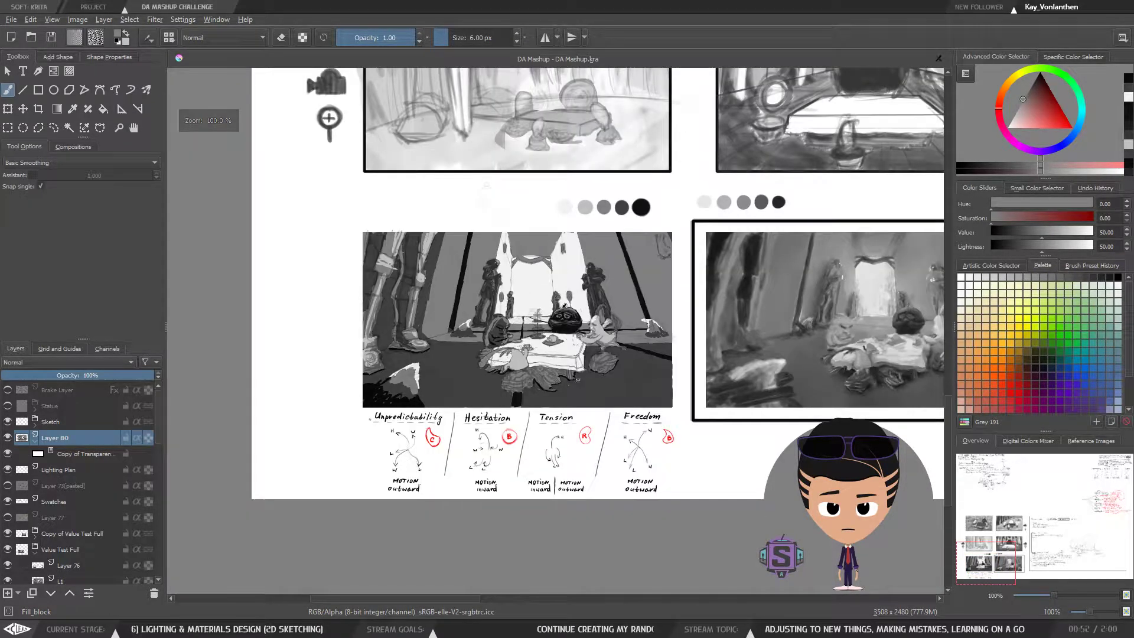
{"action": "left_click_drag", "start_coordinate": [648, 388], "coordinate": [546, 378]}
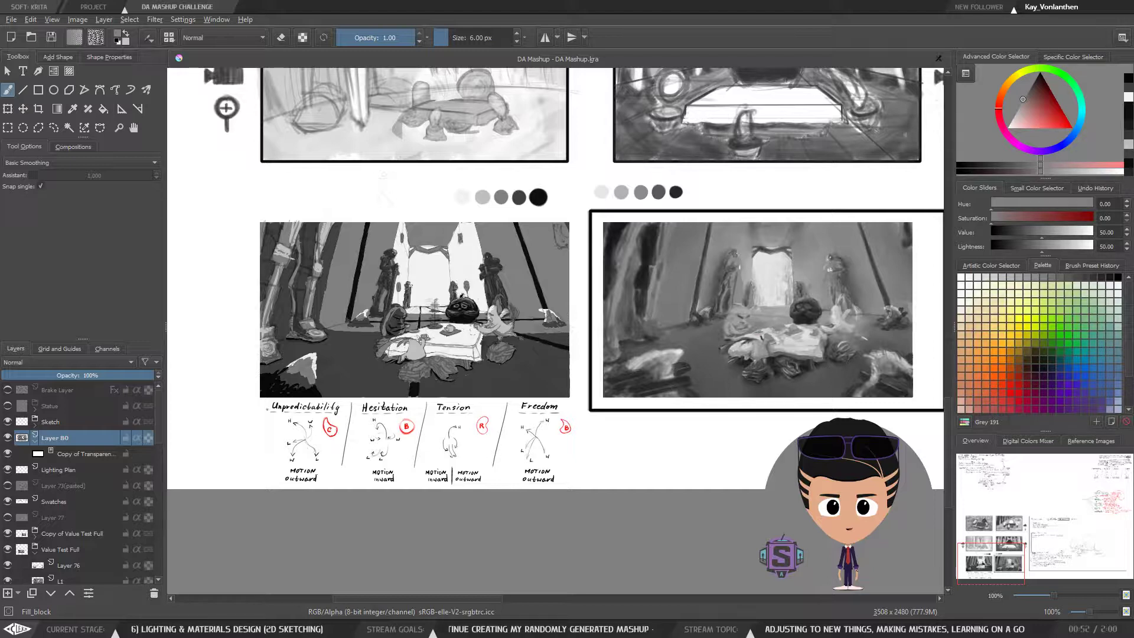
{"action": "key", "text": "m"}
{"action": "key", "text": "m"}
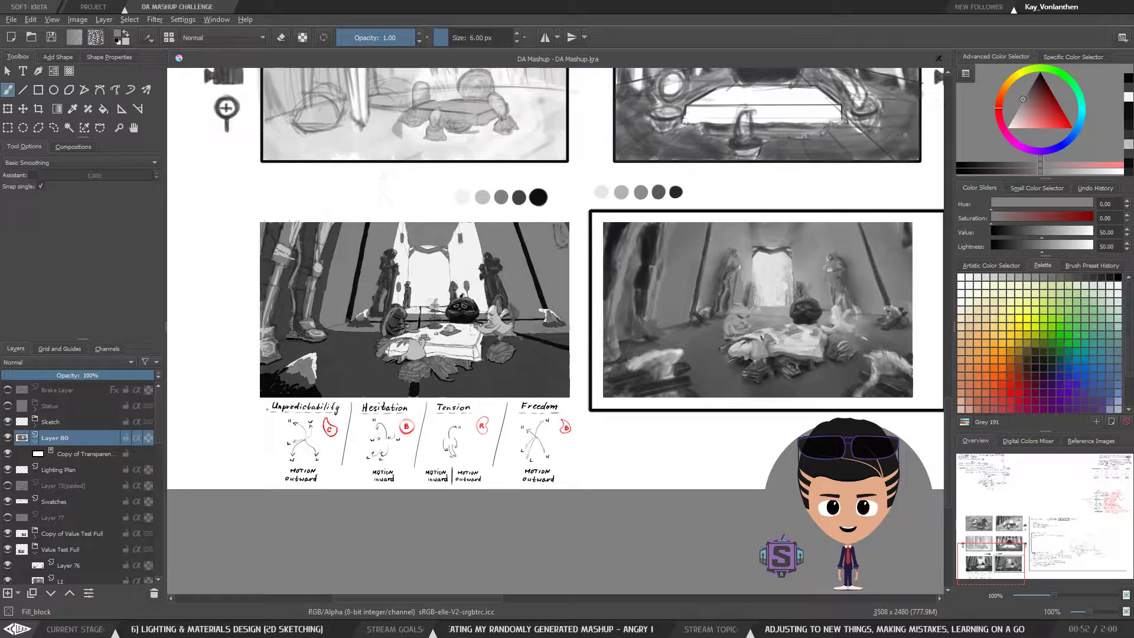
{"action": "key", "text": "ctrl+minus"}
{"action": "key", "text": "ctrl+minus"}
{"action": "key", "text": "ctrl+plus"}
{"action": "key", "text": "ctrl+plus"}
{"action": "key", "text": "ctrl+plus"}
{"action": "left_click_drag", "start_coordinate": [400, 382], "coordinate": [501, 355]}
{"action": "key", "text": "ctrl+minus"}
{"action": "key", "text": "ctrl+minus"}
Paint the cake stand's pole and base and the teapot's tray dark grey with a 4 px brush
{"action": "key", "text": "ctrl+plus"}
{"action": "key", "text": "ctrl+plus"}
{"action": "key", "text": "ctrl+plus"}
{"action": "key", "text": "ctrl+plus"}
{"action": "left_click_drag", "start_coordinate": [433, 385], "coordinate": [574, 388]}
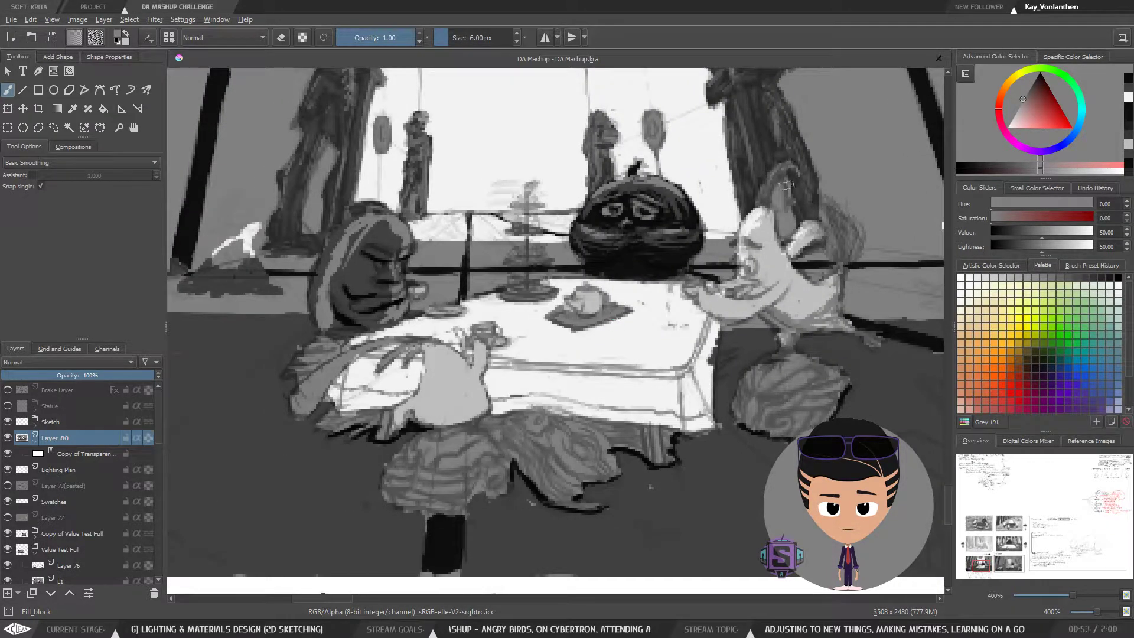
{"action": "left_click", "coordinate": [669, 190], "text": "ctrl"}
{"action": "key", "text": "bracketleft"}
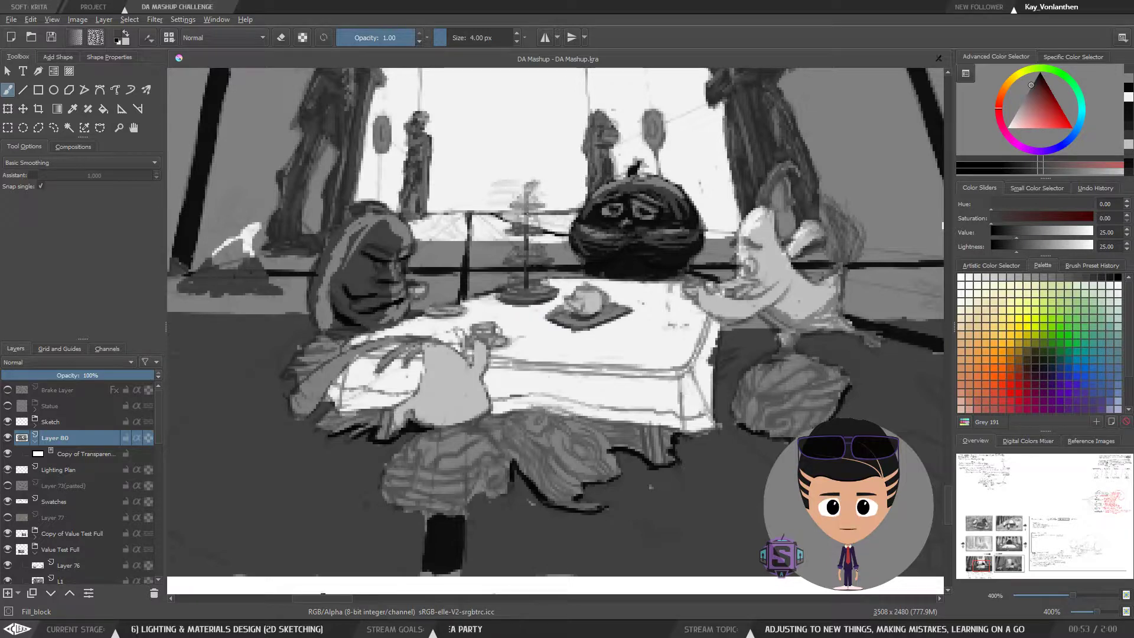
{"action": "left_click_drag", "start_coordinate": [527, 224], "coordinate": [525, 193]}
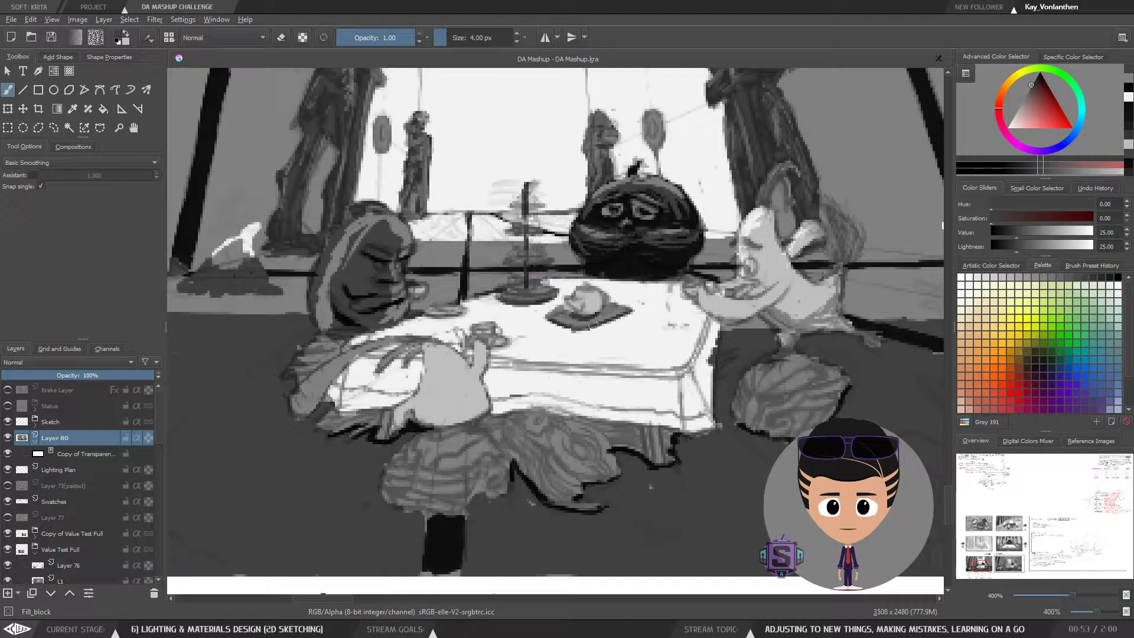
Sample the teapot's light grey and paint the items on the cake stand's tiers
{"action": "left_click", "coordinate": [578, 316], "text": "ctrl"}
{"action": "left_click_drag", "start_coordinate": [513, 284], "coordinate": [541, 283]}
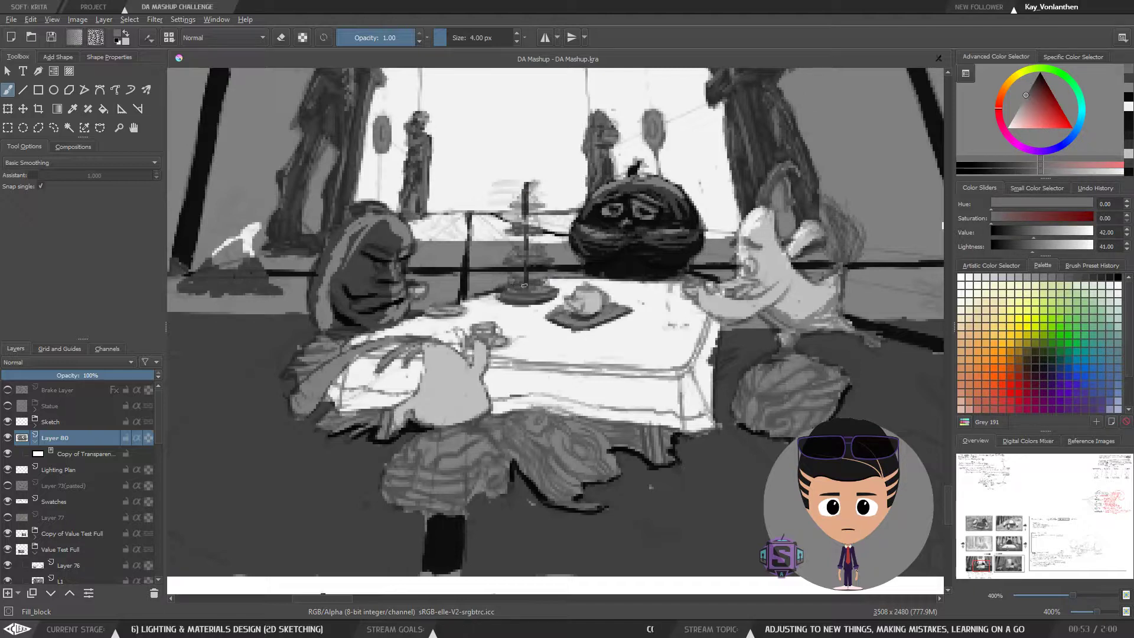
{"action": "left_click", "coordinate": [593, 292], "text": "ctrl"}
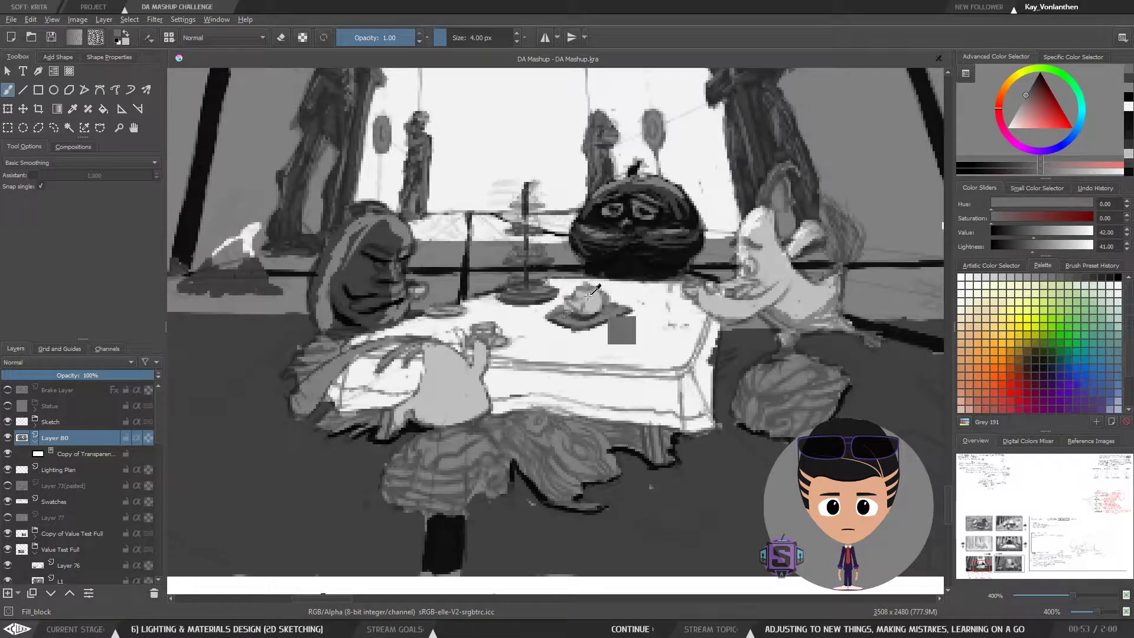
{"action": "mouse_move", "coordinate": [514, 283]}
{"action": "left_mouse_down"}
{"action": "mouse_move", "coordinate": [540, 283]}
{"action": "mouse_move", "coordinate": [502, 260]}
{"action": "mouse_move", "coordinate": [557, 243]}
{"action": "mouse_move", "coordinate": [535, 234]}
{"action": "left_mouse_up"}
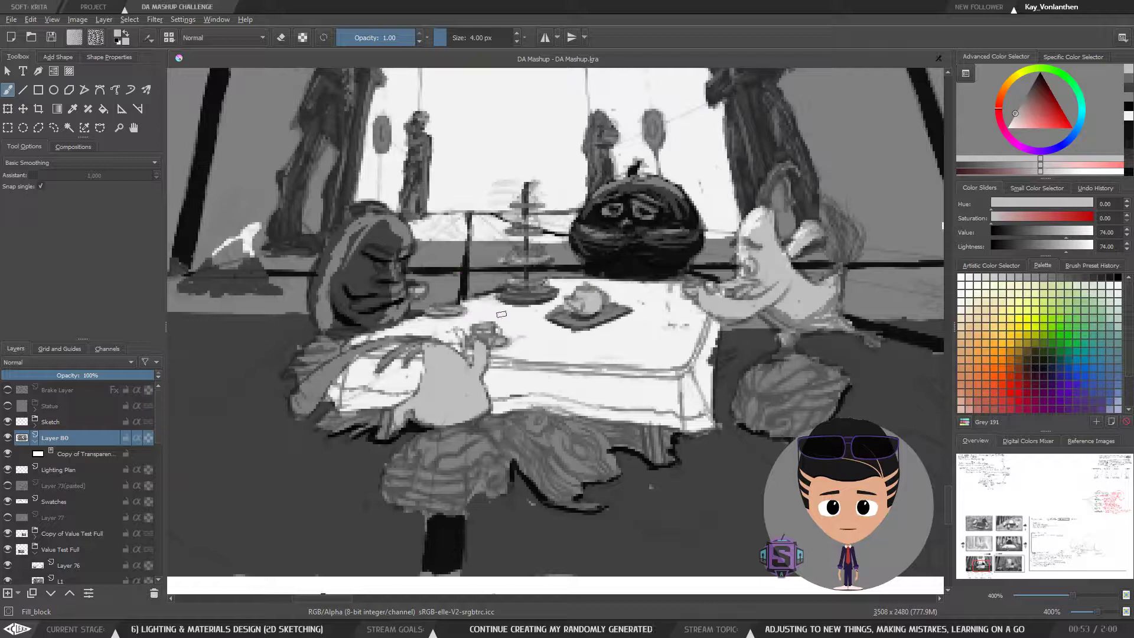
Redefine the tablecloth's wavy lower edge and right side with dark grey using the 4 px brush
{"action": "left_click", "coordinate": [668, 190], "text": "ctrl"}
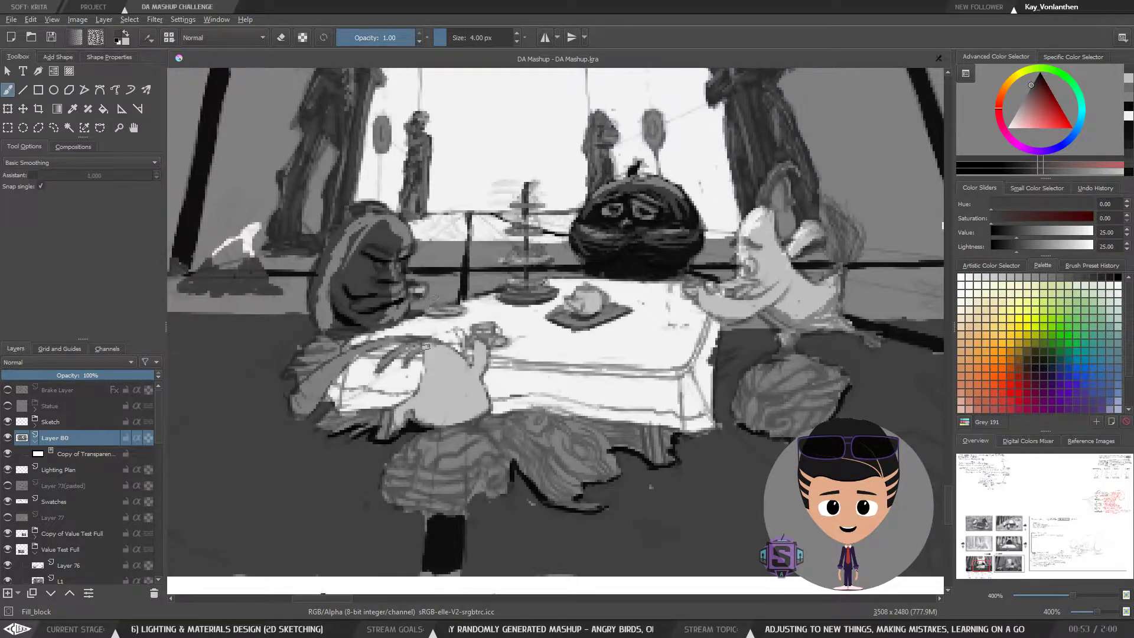
{"action": "mouse_move", "coordinate": [330, 394]}
{"action": "left_mouse_down"}
{"action": "mouse_move", "coordinate": [360, 413]}
{"action": "mouse_move", "coordinate": [412, 396]}
{"action": "mouse_move", "coordinate": [380, 400]}
{"action": "left_mouse_up"}
{"action": "mouse_move", "coordinate": [497, 407]}
{"action": "left_mouse_down"}
{"action": "mouse_move", "coordinate": [560, 402]}
{"action": "mouse_move", "coordinate": [536, 401]}
{"action": "mouse_move", "coordinate": [709, 424]}
{"action": "left_mouse_up"}
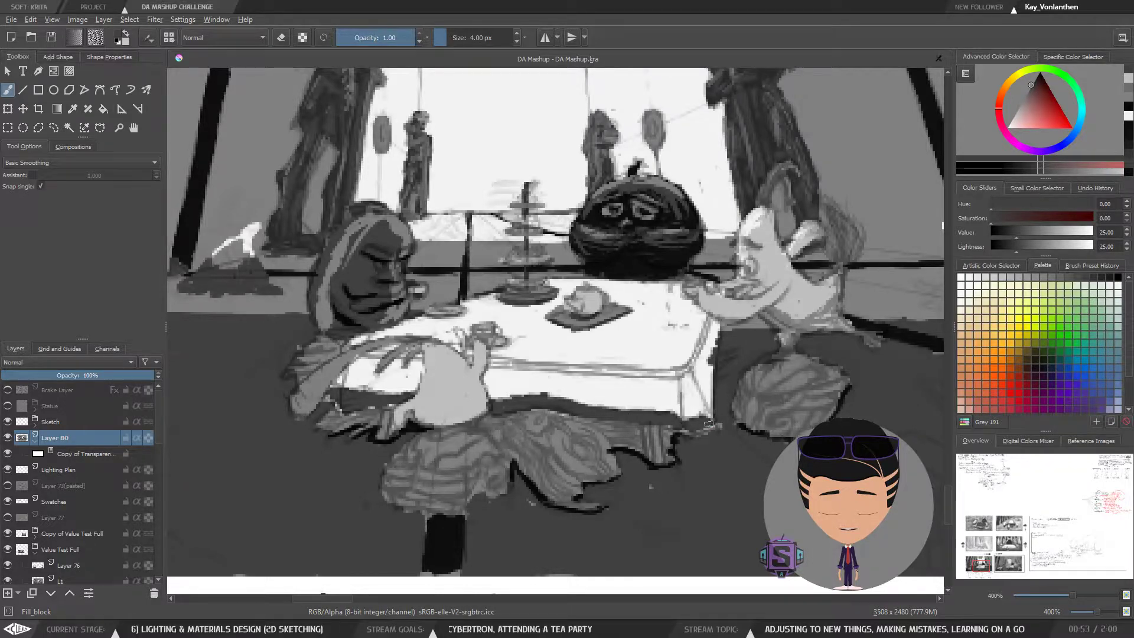
{"action": "mouse_move", "coordinate": [705, 381]}
{"action": "left_mouse_down"}
{"action": "mouse_move", "coordinate": [709, 413]}
{"action": "mouse_move", "coordinate": [714, 339]}
{"action": "mouse_move", "coordinate": [712, 357]}
{"action": "left_mouse_up"}
{"action": "key", "text": "minus"}
{"action": "key", "text": "minus"}
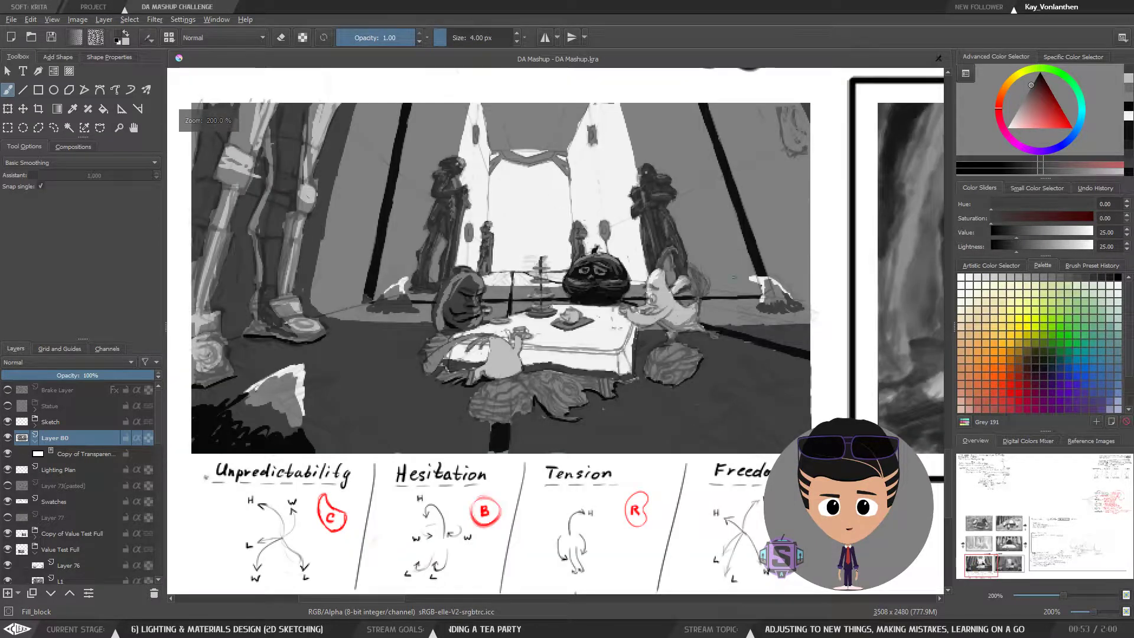
Compare the flat-value thumbnail with the neighbouring value study at several magnifications and mirrored
{"action": "key", "text": "plus"}
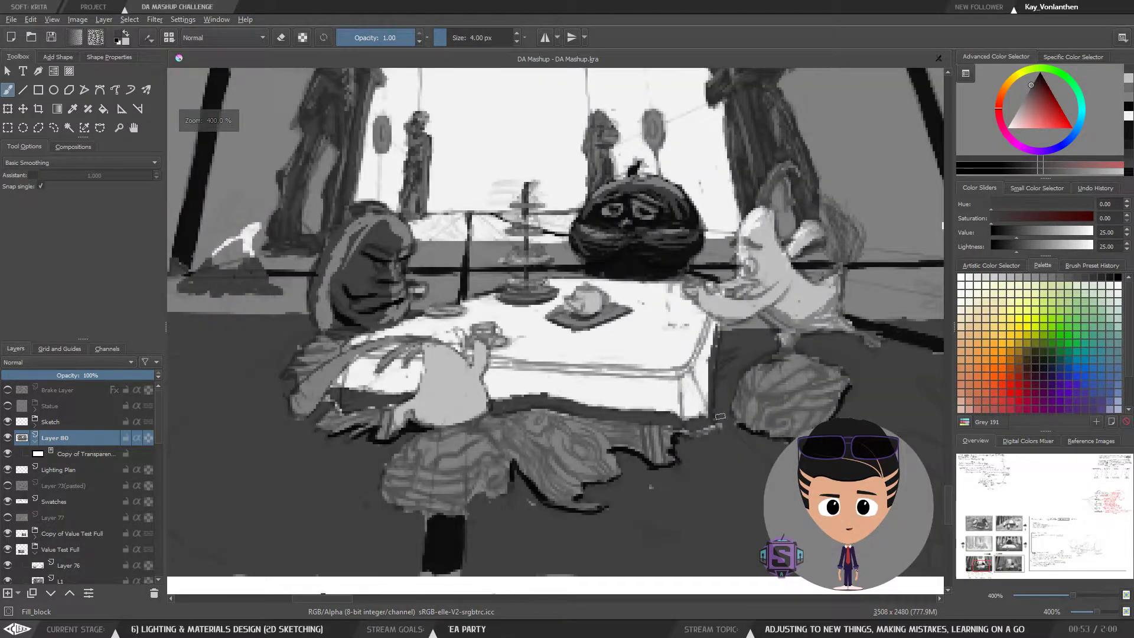
{"action": "key", "text": "minus"}
{"action": "key", "text": "minus"}
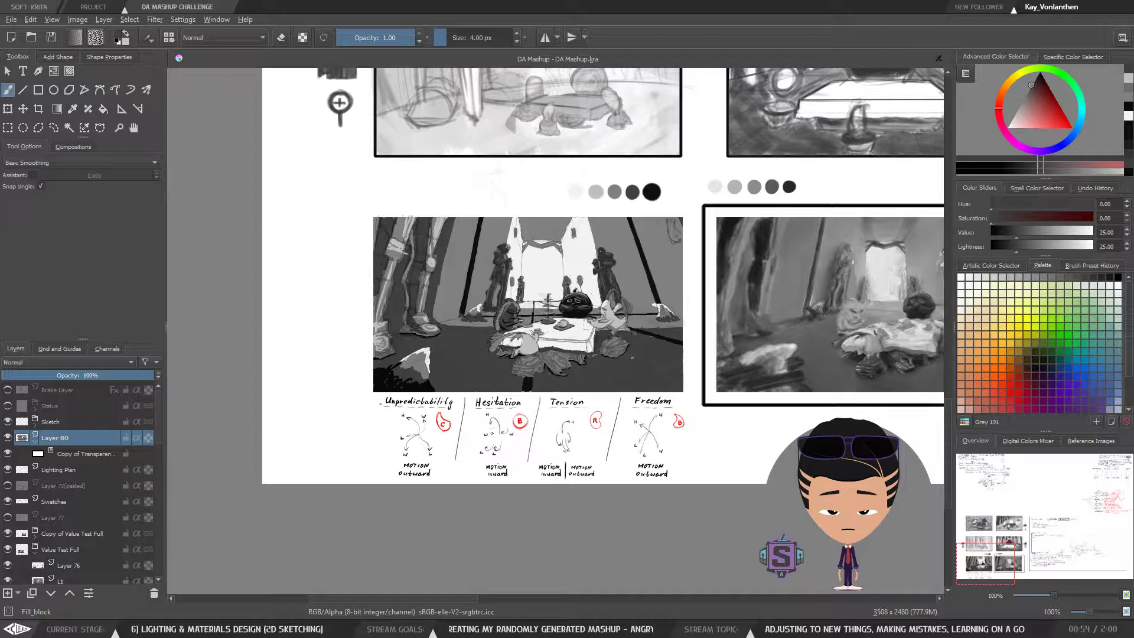
{"action": "left_click_drag", "start_coordinate": [659, 376], "coordinate": [568, 406]}
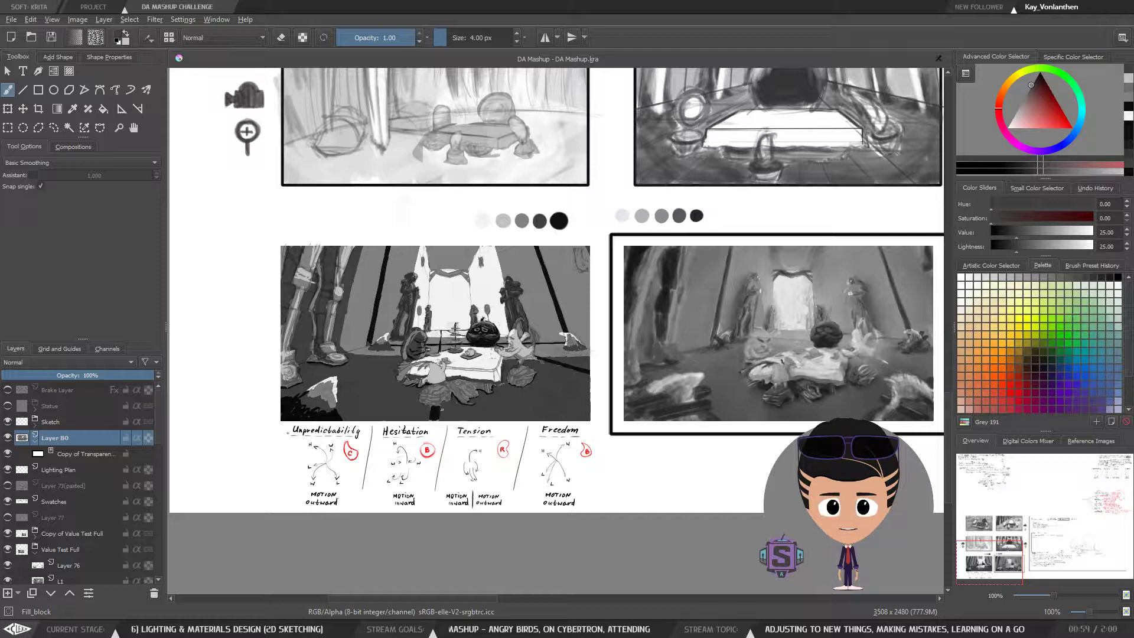
{"action": "key", "text": "ctrl+minus"}
{"action": "key", "text": "ctrl+minus"}
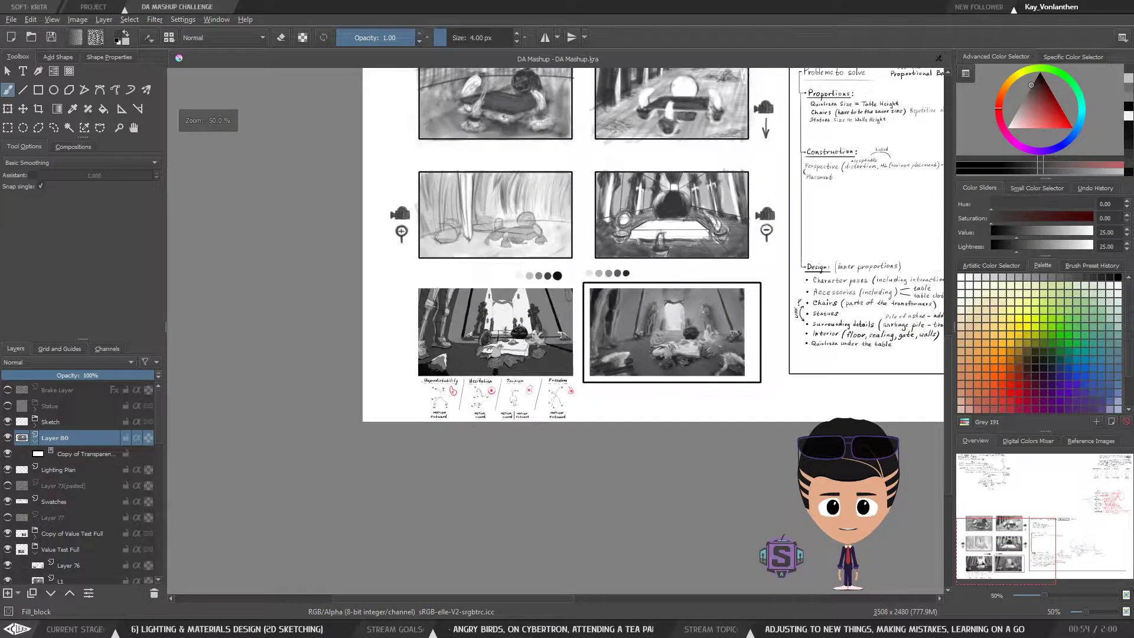
{"action": "key", "text": "ctrl+plus"}
{"action": "key", "text": "m"}
{"action": "key", "text": "m"}
{"action": "key", "text": "ctrl+plus"}
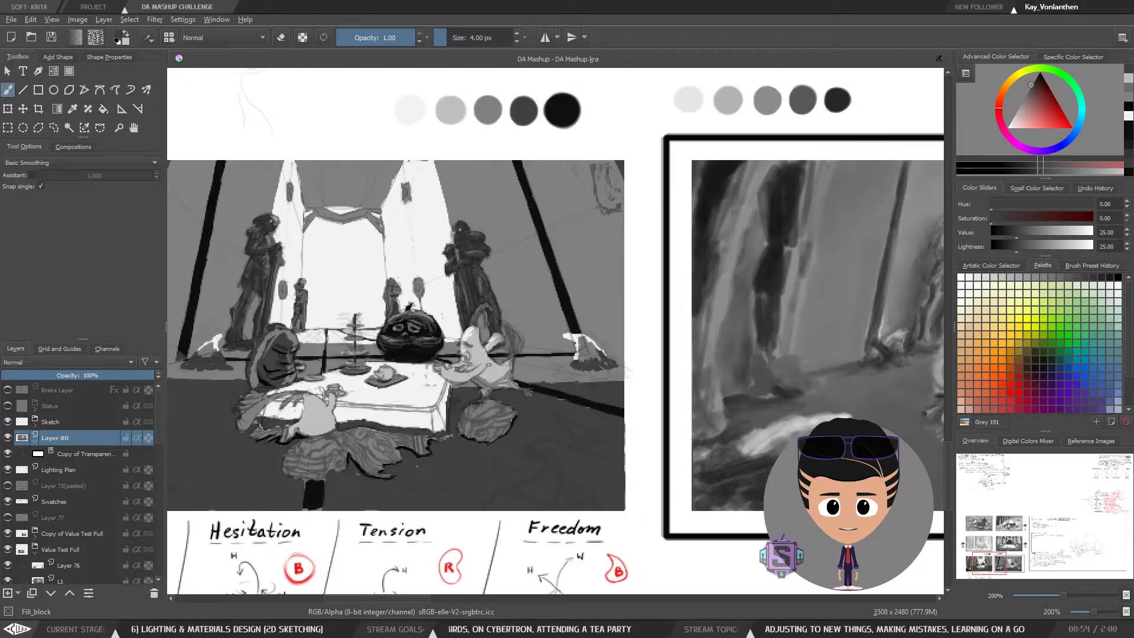
Set the brush size to 16 px and inspect the thumbnail's floor and table area
{"action": "left_click_drag", "start_coordinate": [441, 402], "coordinate": [609, 434]}
{"action": "key", "text": "ctrl+z"}
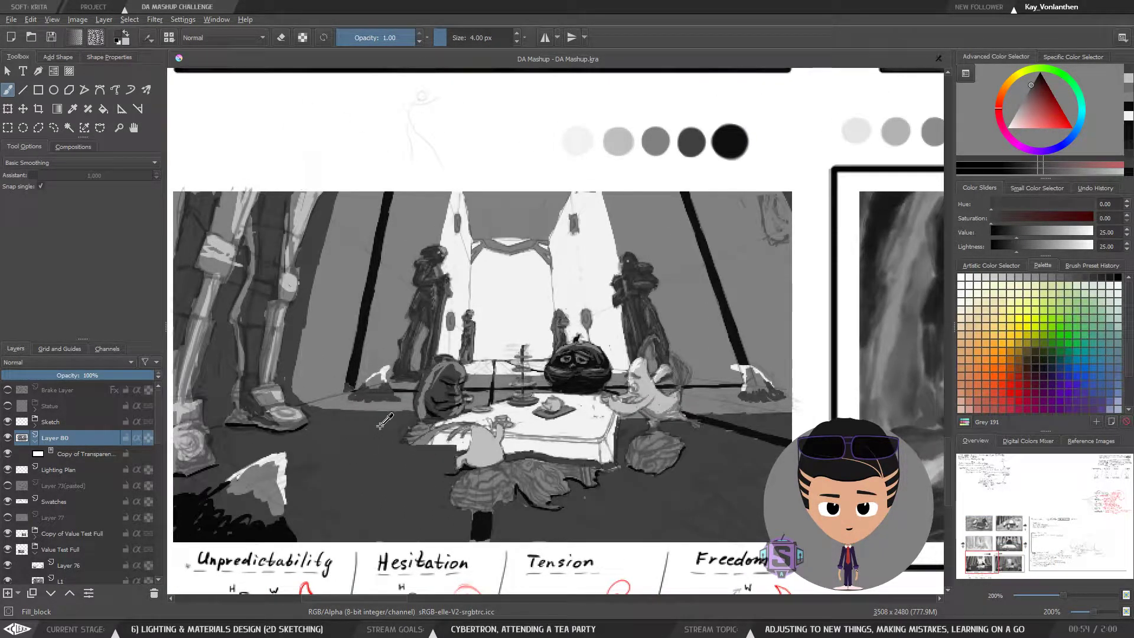
{"action": "left_click_drag", "start_coordinate": [397, 419], "coordinate": [410, 419], "text": "shift"}
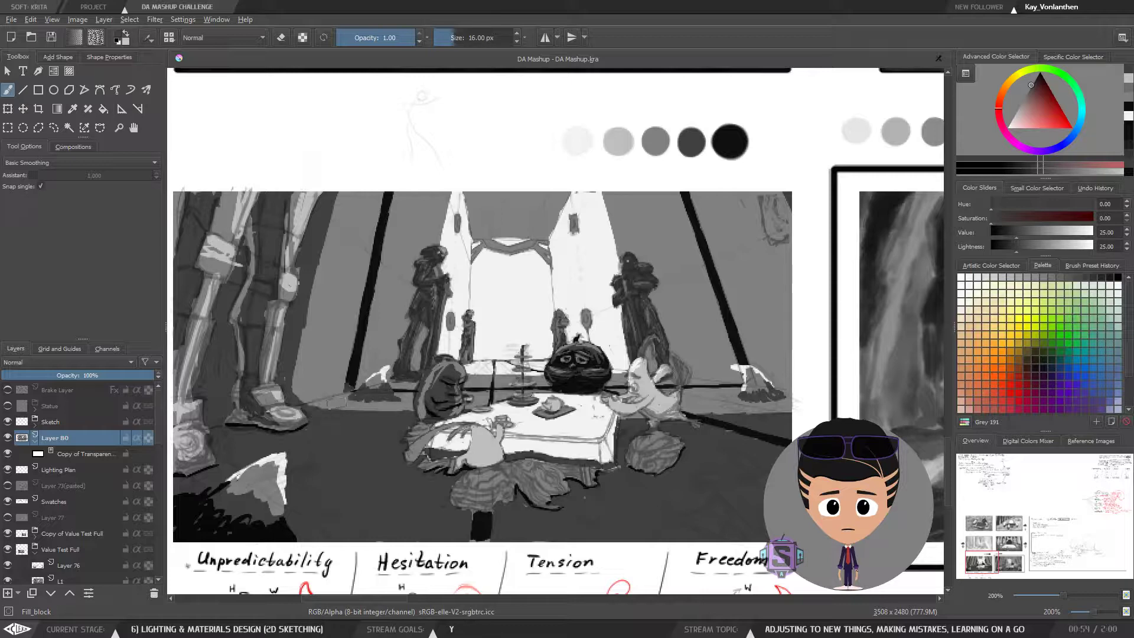
{"action": "left_click_drag", "start_coordinate": [379, 413], "coordinate": [383, 440]}
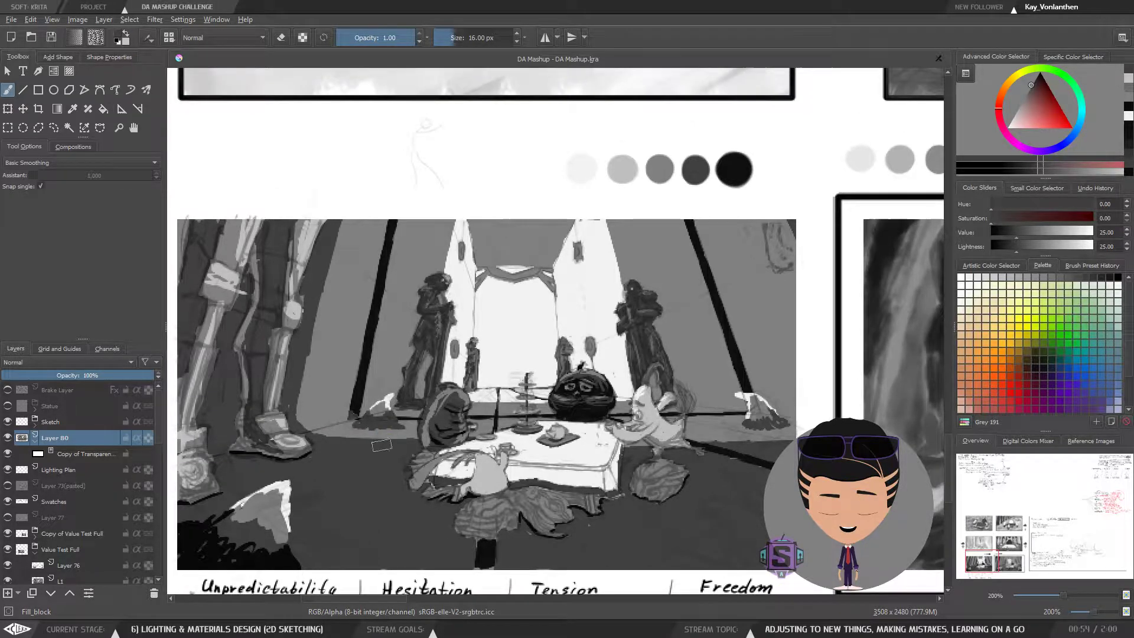
{"action": "left_click_drag", "start_coordinate": [371, 502], "coordinate": [395, 431]}
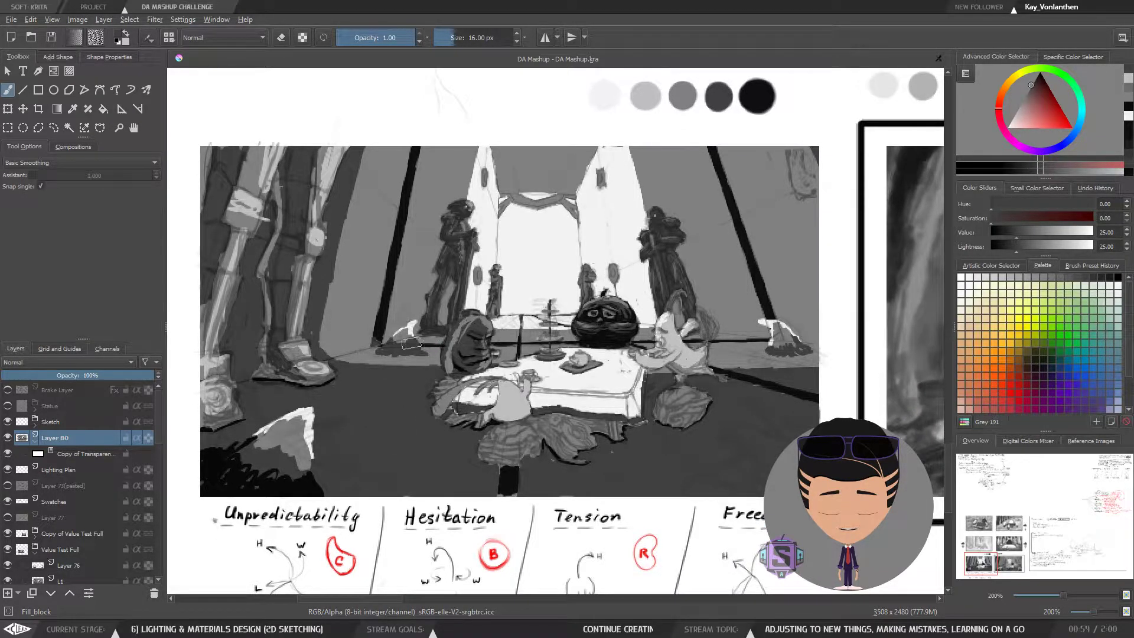
{"action": "scroll", "coordinate": [411, 346], "scroll_direction": "down", "scroll_amount": 1}
{"action": "scroll", "coordinate": [411, 347], "scroll_direction": "up", "scroll_amount": 1}
{"action": "left_click_drag", "start_coordinate": [535, 381], "coordinate": [558, 408]}
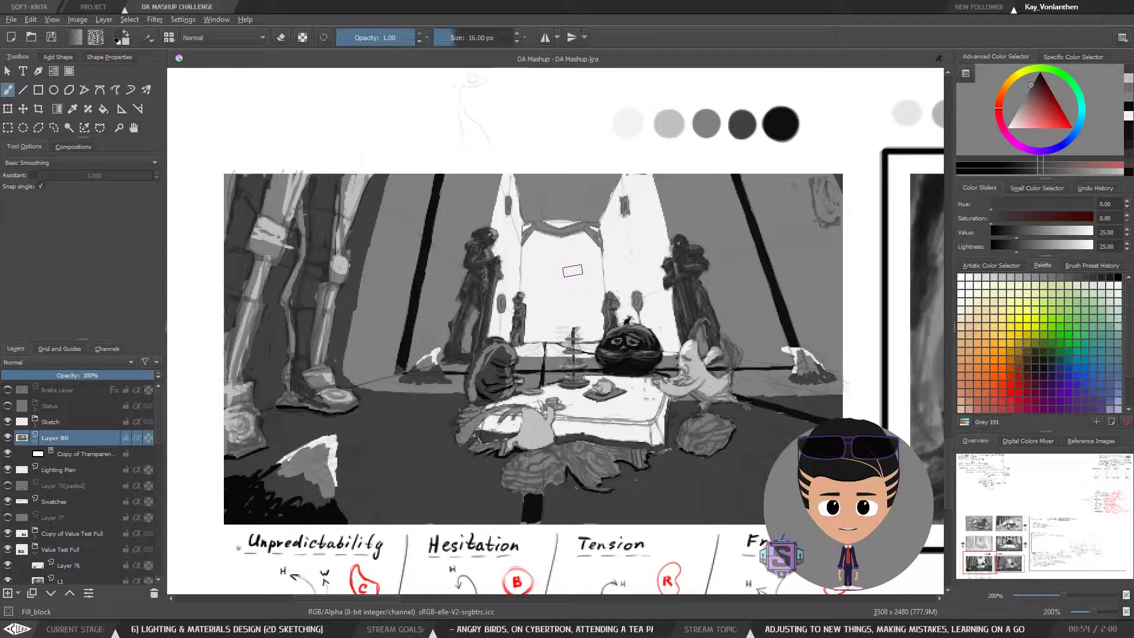
Sample the near-black swatch above the flat-value thumbnail and reduce the brush size to 15 px
{"action": "key", "text": "ctrl+minus"}
{"action": "key", "text": "ctrl+minus"}
{"action": "key", "text": "ctrl+plus"}
{"action": "key", "text": "ctrl+plus"}
{"action": "left_click_drag", "start_coordinate": [472, 279], "coordinate": [639, 420]}
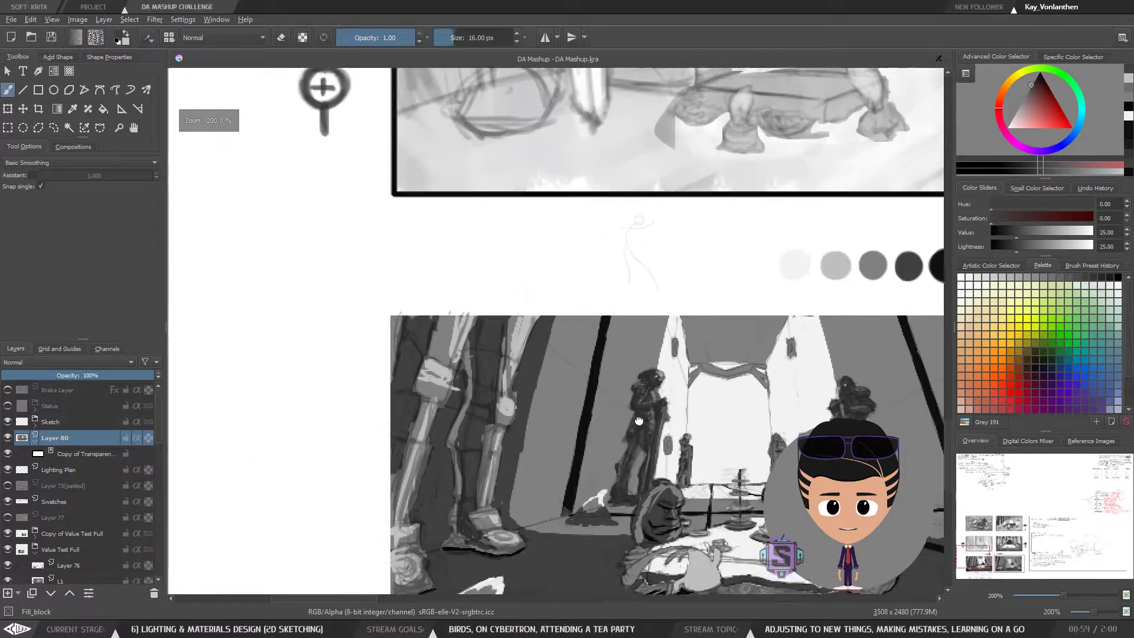
{"action": "key", "text": "ctrl+minus"}
{"action": "key", "text": "ctrl+minus"}
{"action": "left_click_drag", "start_coordinate": [700, 371], "coordinate": [622, 386]}
{"action": "left_click", "coordinate": [590, 314], "text": "ctrl"}
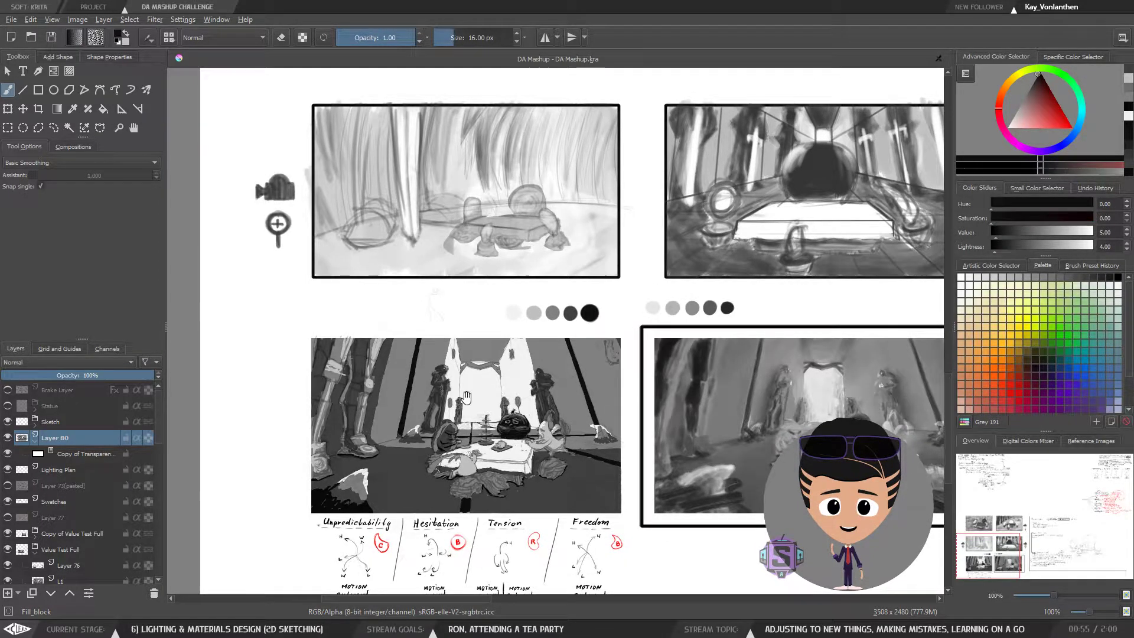
{"action": "left_click_drag", "start_coordinate": [466, 397], "coordinate": [630, 370]}
{"action": "mouse_move", "coordinate": [473, 364]}
{"action": "left_mouse_down"}
{"action": "mouse_move", "coordinate": [524, 367]}
{"action": "mouse_move", "coordinate": [559, 446]}
{"action": "left_mouse_up"}
{"action": "key", "text": "ctrl+plus"}
{"action": "key", "text": "ctrl+plus"}
{"action": "key", "text": "bracketleft"}
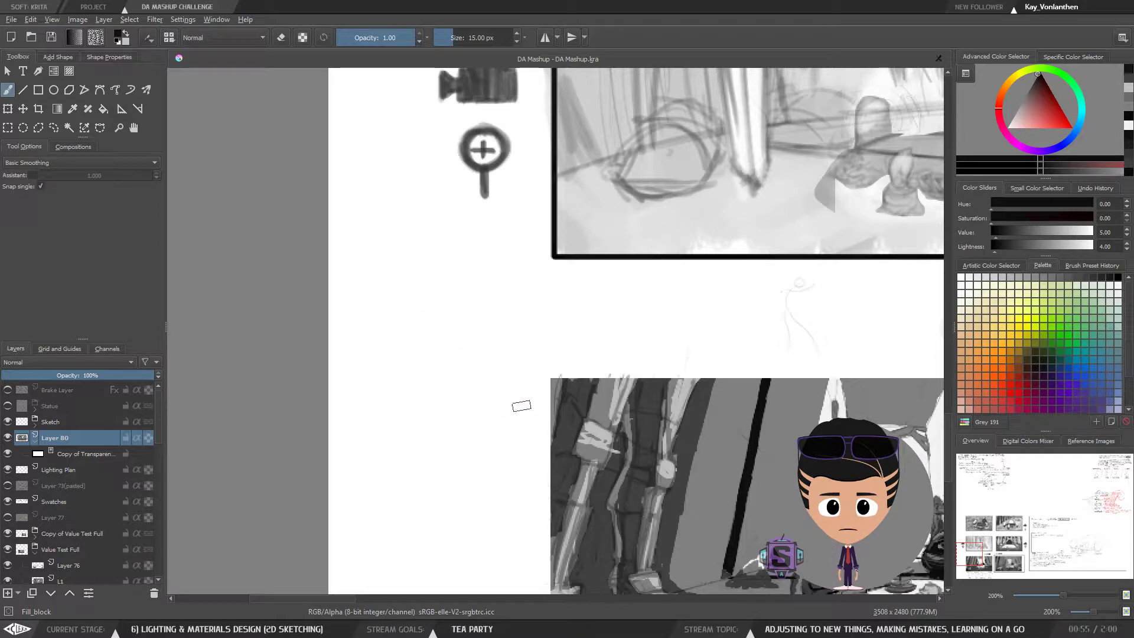
Make the Lighting Plan layer active and toggle its visibility to check it against the red lighting notes
{"action": "key", "text": "ctrl+minus"}
{"action": "key", "text": "ctrl+minus"}
{"action": "left_click_drag", "start_coordinate": [748, 397], "coordinate": [533, 368]}
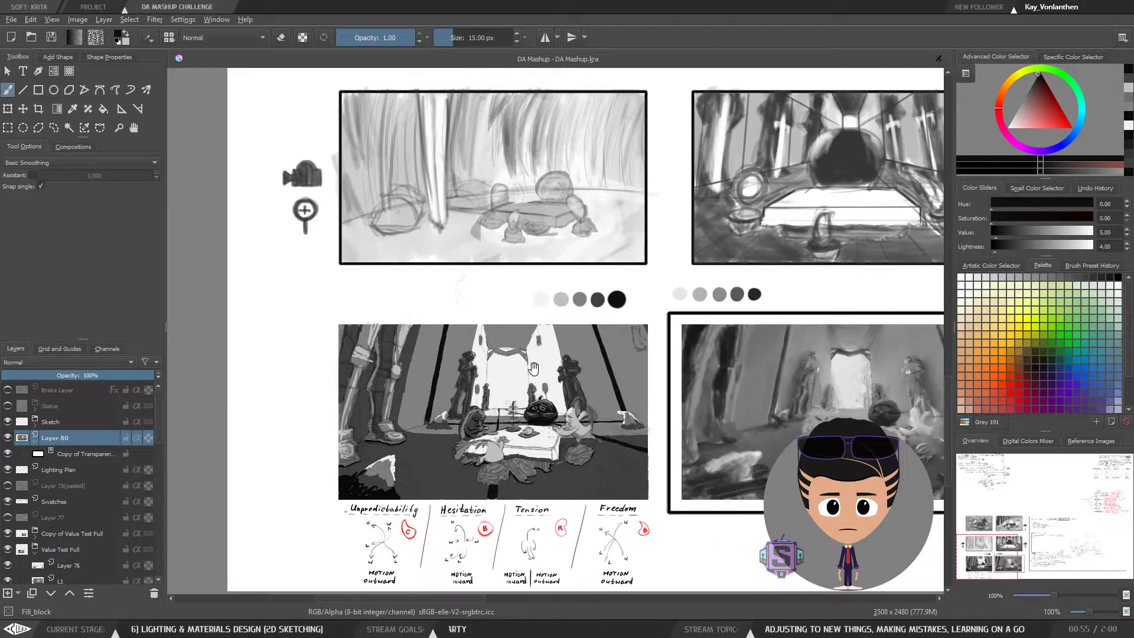
{"action": "left_click", "coordinate": [87, 421]}
{"action": "left_click", "coordinate": [61, 471]}
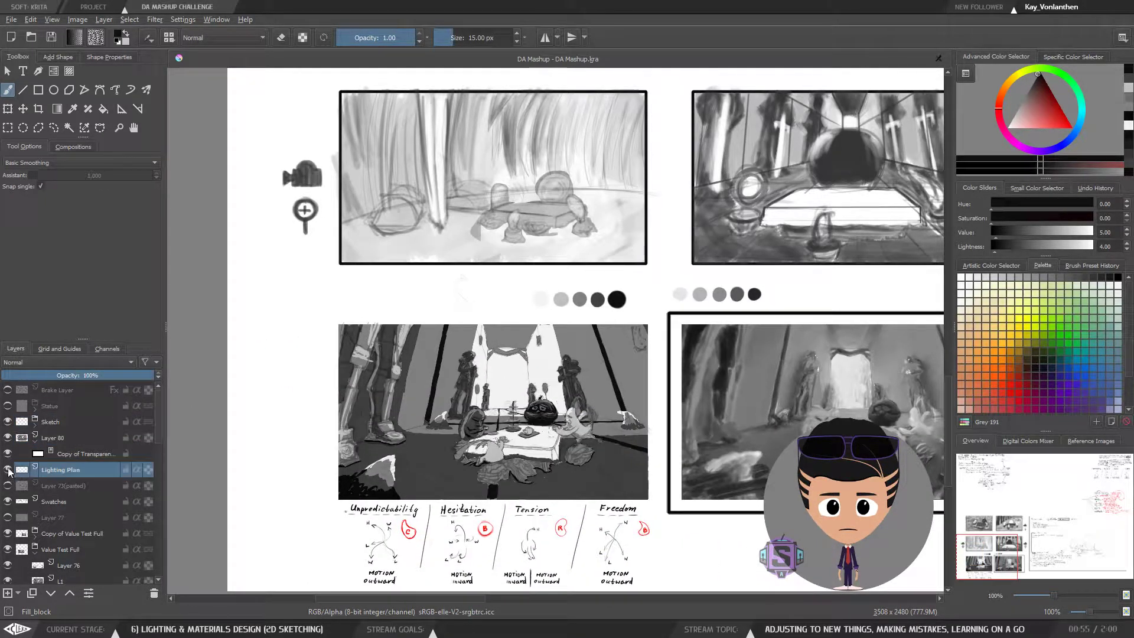
{"action": "key", "text": "ctrl+minus"}
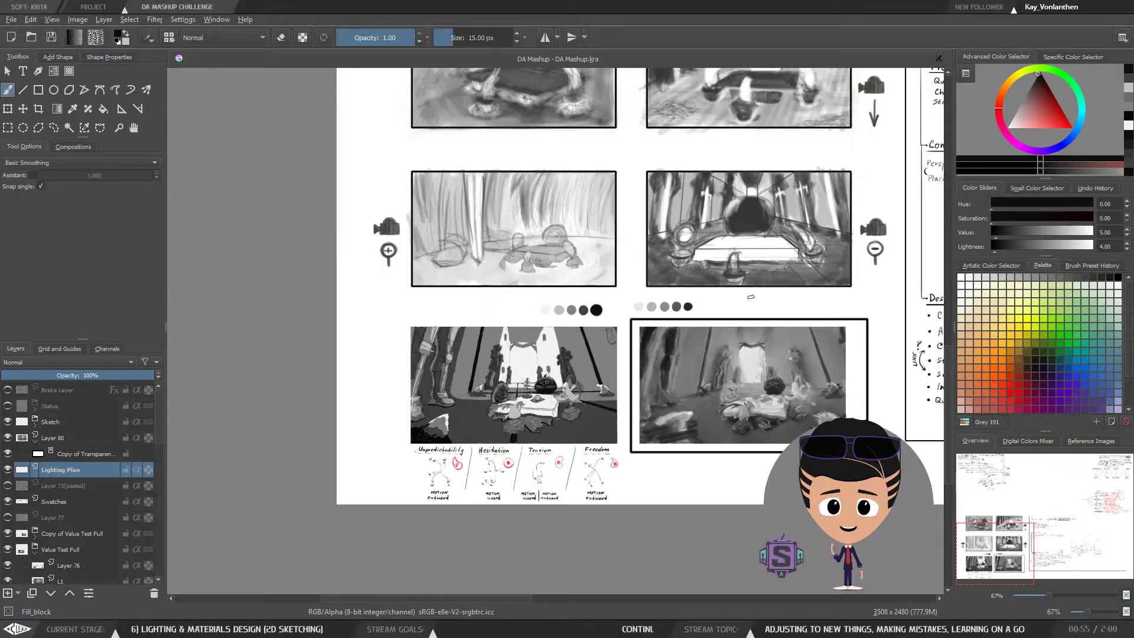
{"action": "left_click_drag", "start_coordinate": [832, 304], "coordinate": [407, 357]}
{"action": "left_click_drag", "start_coordinate": [882, 243], "coordinate": [492, 402]}
{"action": "left_click_drag", "start_coordinate": [755, 232], "coordinate": [493, 396]}
{"action": "mouse_move", "coordinate": [637, 348]}
{"action": "left_mouse_down"}
{"action": "mouse_move", "coordinate": [729, 392]}
{"action": "mouse_move", "coordinate": [850, 305]}
{"action": "left_mouse_up"}
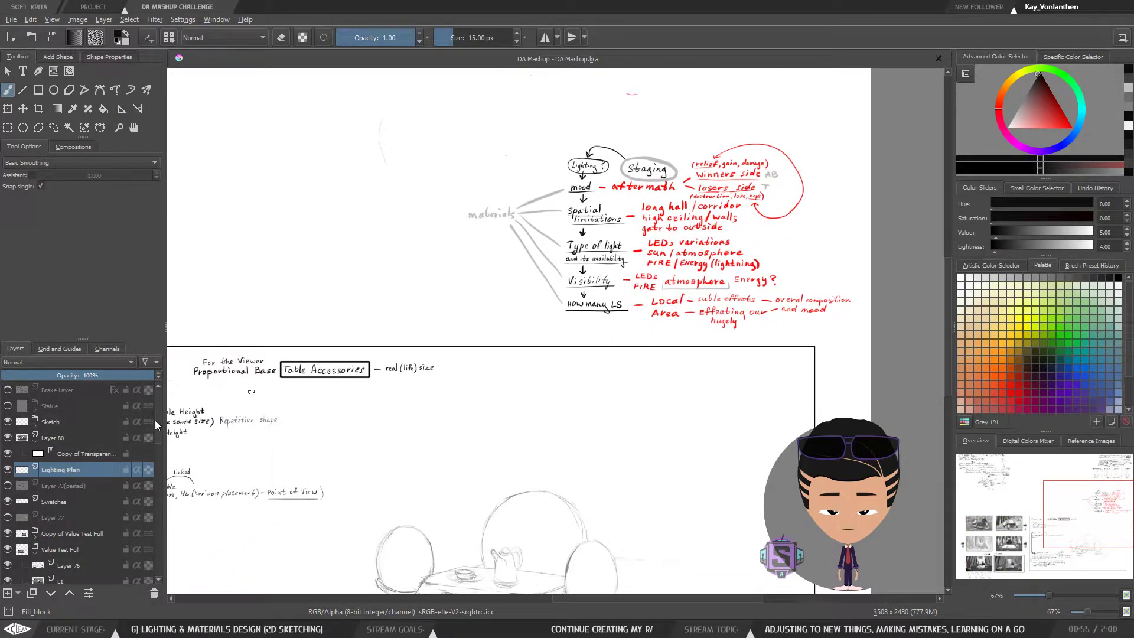
{"action": "left_click", "coordinate": [6, 470]}
{"action": "left_click", "coordinate": [6, 470]}
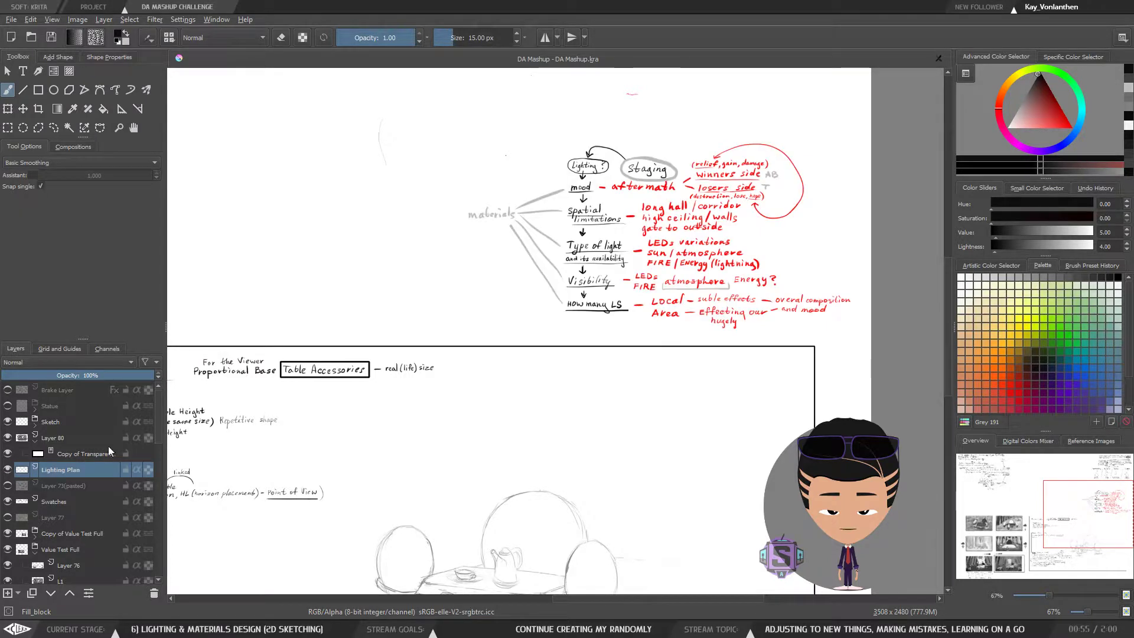
Enlarge the brush to 20 px and try a near-black stroke in the empty area beside the tea table sketch
{"action": "key", "text": "ctrl+plus"}
{"action": "left_click_drag", "start_coordinate": [682, 438], "coordinate": [453, 293]}
{"action": "key", "text": "]"}
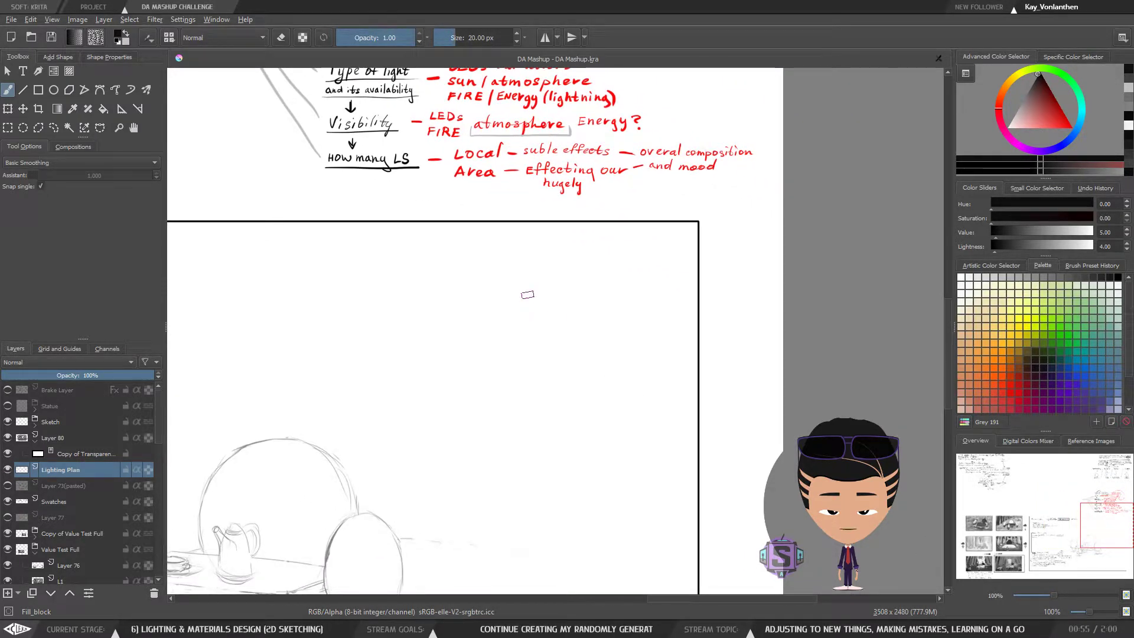
{"action": "left_click_drag", "start_coordinate": [530, 292], "coordinate": [519, 325]}
{"action": "key", "text": "ctrl+minus"}
{"action": "key", "text": "ctrl+minus"}
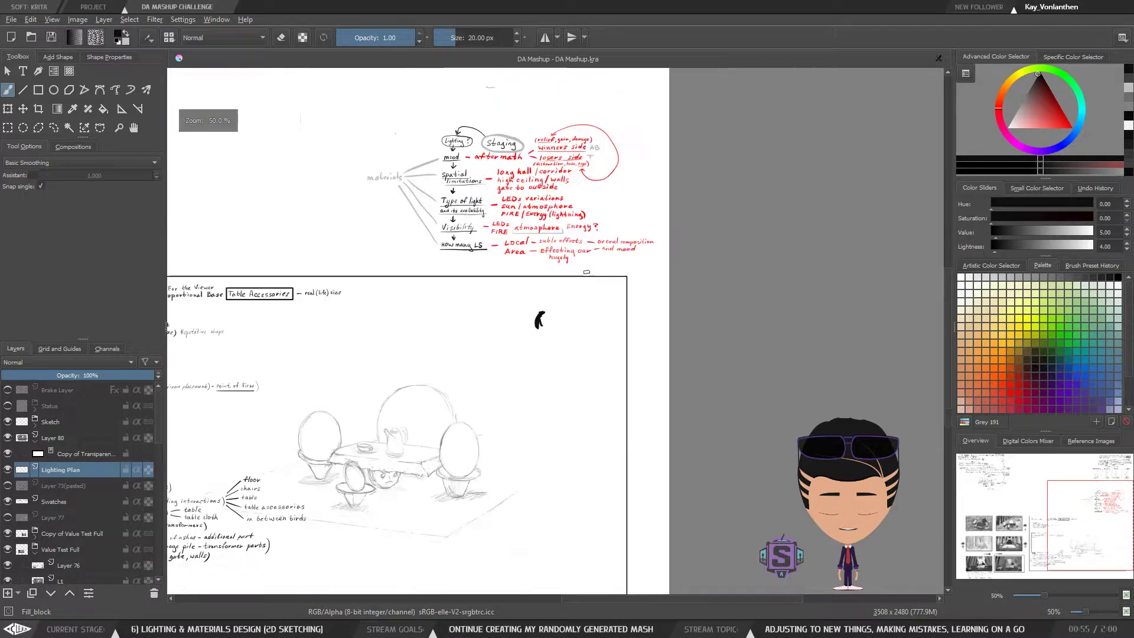
{"action": "key", "text": "ctrl+z"}
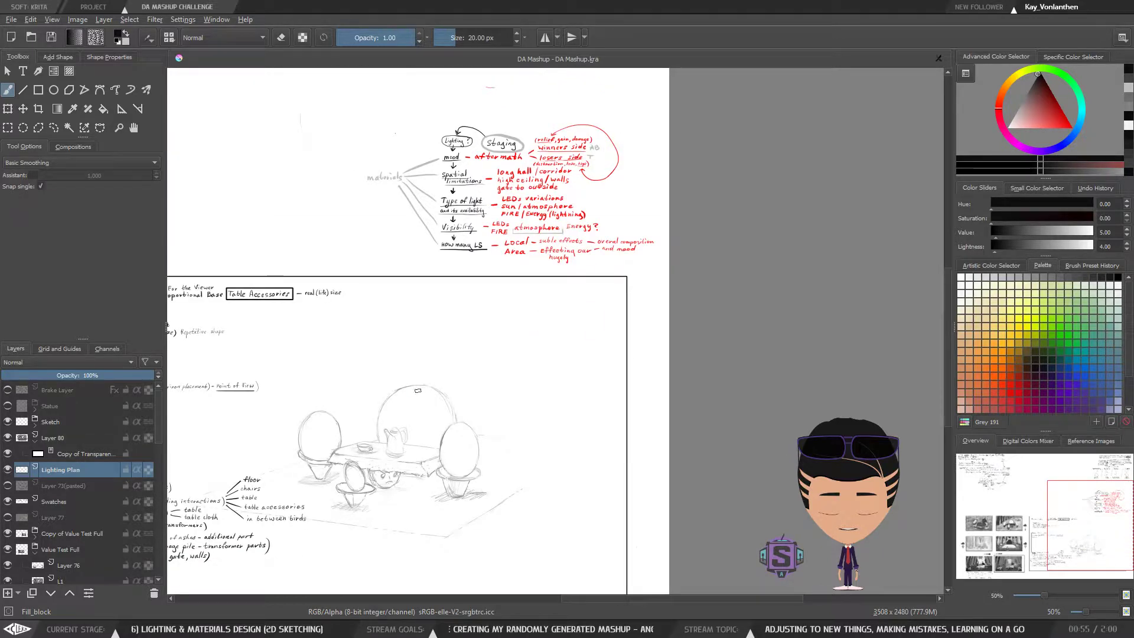
Check the whole sheet and save the document
{"action": "key", "text": "ctrl+minus"}
{"action": "key", "text": "ctrl+minus"}
{"action": "left_click_drag", "start_coordinate": [383, 445], "coordinate": [612, 382]}
{"action": "key", "text": "ctrl+z"}
{"action": "mouse_move", "coordinate": [443, 407]}
{"action": "left_mouse_down"}
{"action": "mouse_move", "coordinate": [623, 394]}
{"action": "mouse_move", "coordinate": [713, 410]}
{"action": "left_mouse_up"}
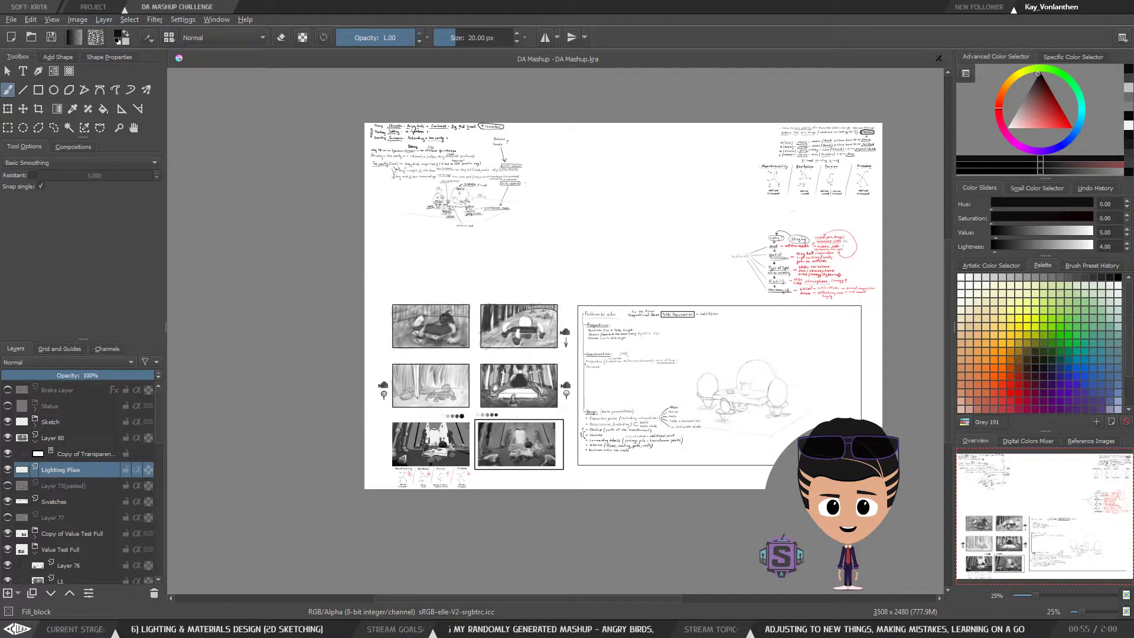
{"action": "left_click", "coordinate": [51, 37]}
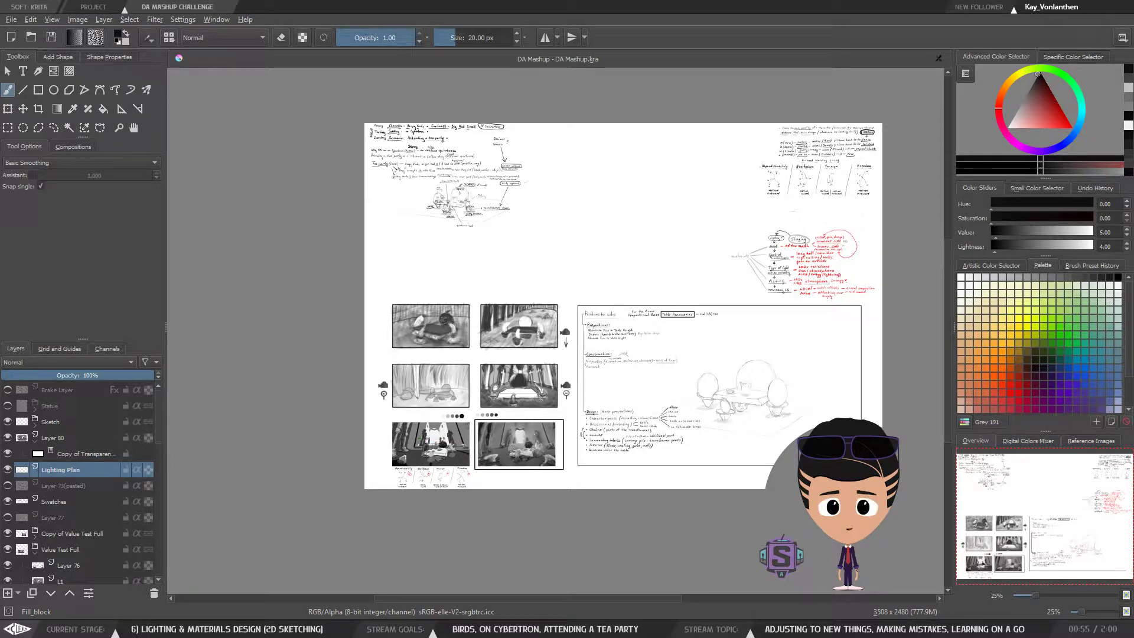
Paint a small, irregular near-black shadow shape in the blank margin beside the flat-value thumbnail with the 20 px brush
{"action": "key", "text": "ctrl+plus"}
{"action": "key", "text": "ctrl+plus"}
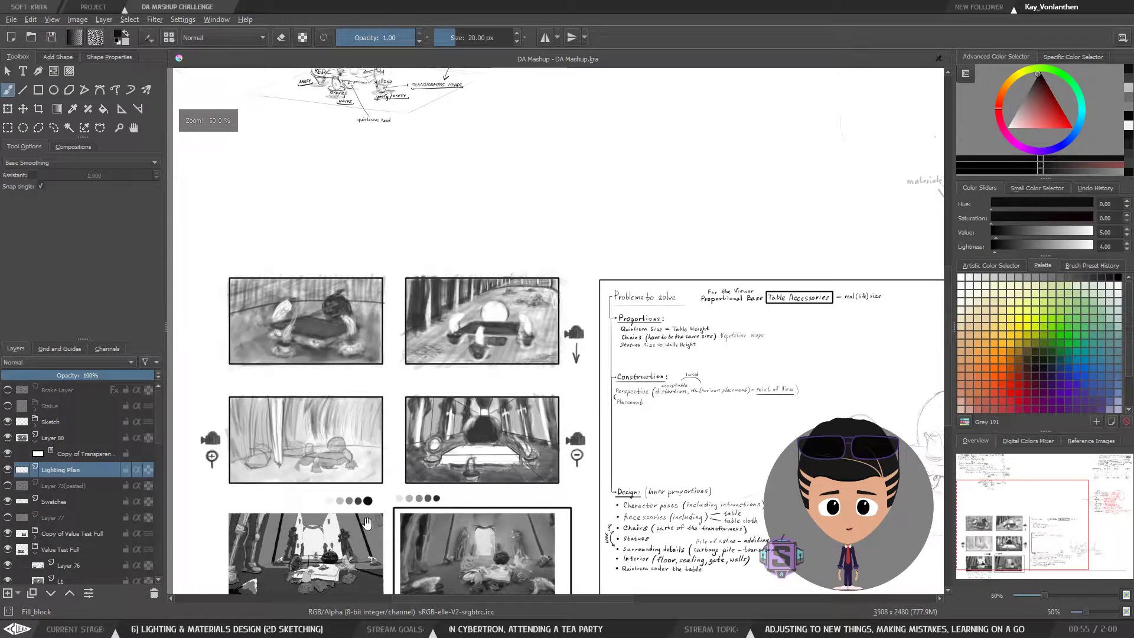
{"action": "left_click_drag", "start_coordinate": [362, 545], "coordinate": [496, 352]}
{"action": "key", "text": "ctrl+plus"}
{"action": "key", "text": "ctrl+plus"}
{"action": "left_click_drag", "start_coordinate": [321, 349], "coordinate": [497, 322]}
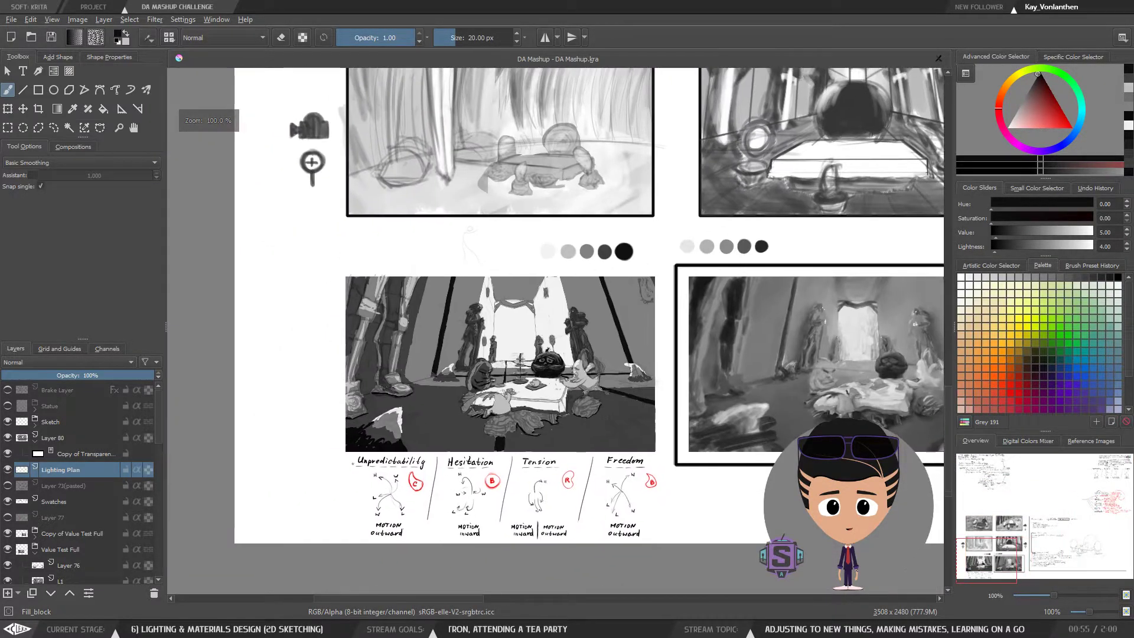
{"action": "key", "text": "ctrl+plus"}
{"action": "key", "text": "ctrl+plus"}
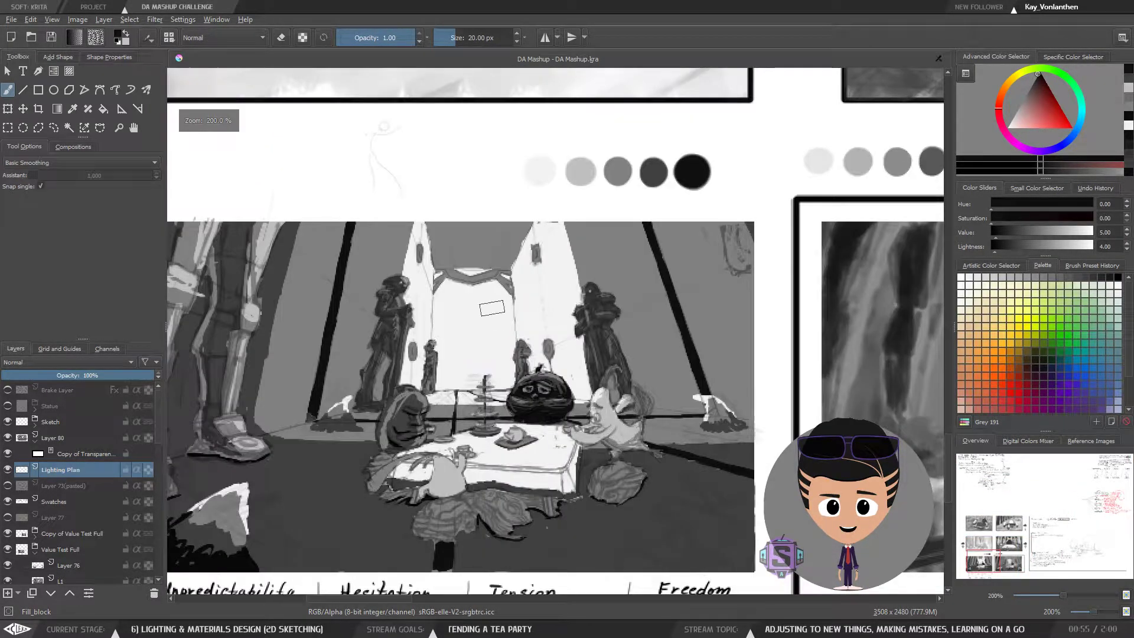
{"action": "left_click_drag", "start_coordinate": [277, 185], "coordinate": [622, 329]}
{"action": "mouse_move", "coordinate": [348, 307]}
{"action": "left_mouse_down"}
{"action": "mouse_move", "coordinate": [335, 341]}
{"action": "mouse_move", "coordinate": [344, 357]}
{"action": "mouse_move", "coordinate": [354, 287]}
{"action": "left_mouse_up"}
{"action": "left_click_drag", "start_coordinate": [413, 368], "coordinate": [392, 394]}
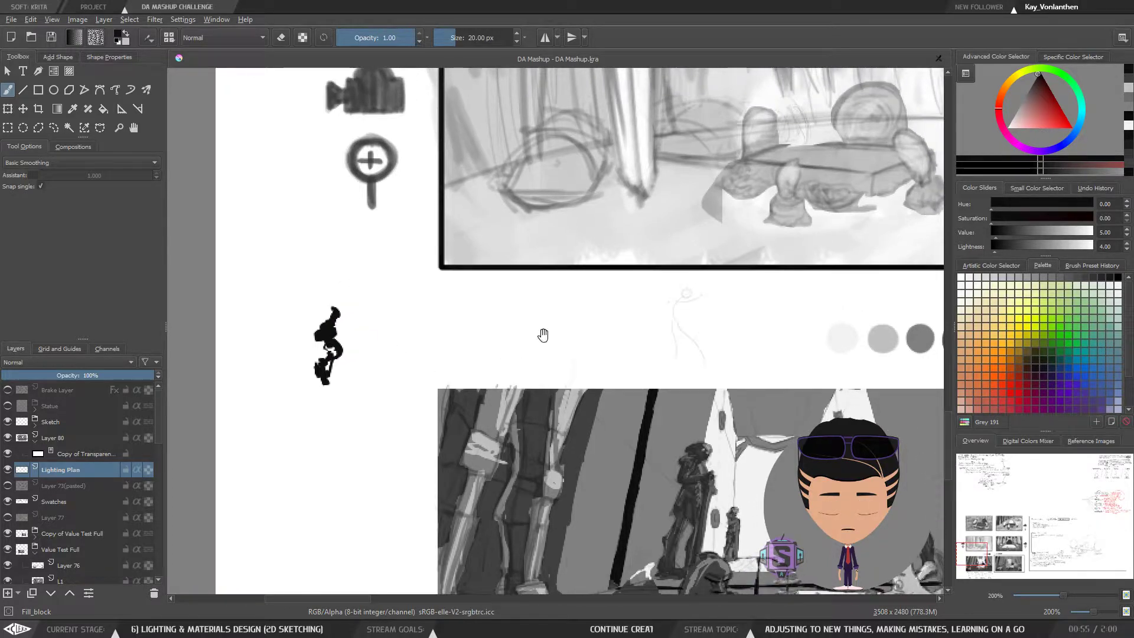
Sample the mid-grey swatch, then paint a band along the near-black shape and a rounded outline facing it
{"action": "left_click", "coordinate": [921, 340], "text": "ctrl"}
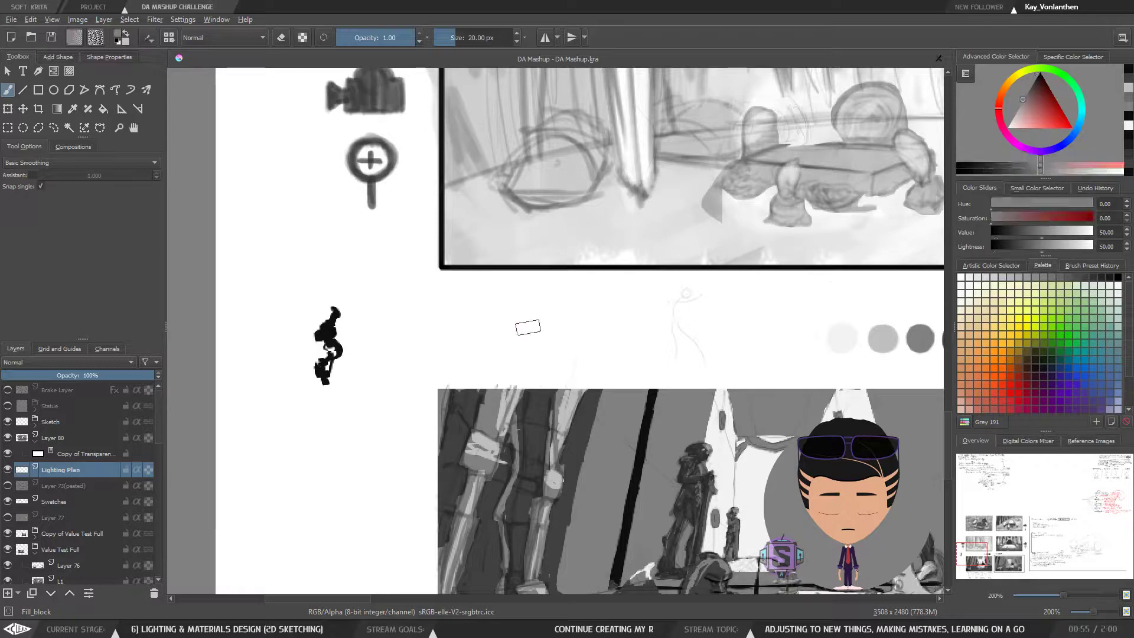
{"action": "mouse_move", "coordinate": [322, 319]}
{"action": "left_mouse_down"}
{"action": "mouse_move", "coordinate": [337, 313]}
{"action": "mouse_move", "coordinate": [315, 334]}
{"action": "mouse_move", "coordinate": [316, 378]}
{"action": "left_mouse_up"}
{"action": "left_click_drag", "start_coordinate": [522, 363], "coordinate": [557, 345]}
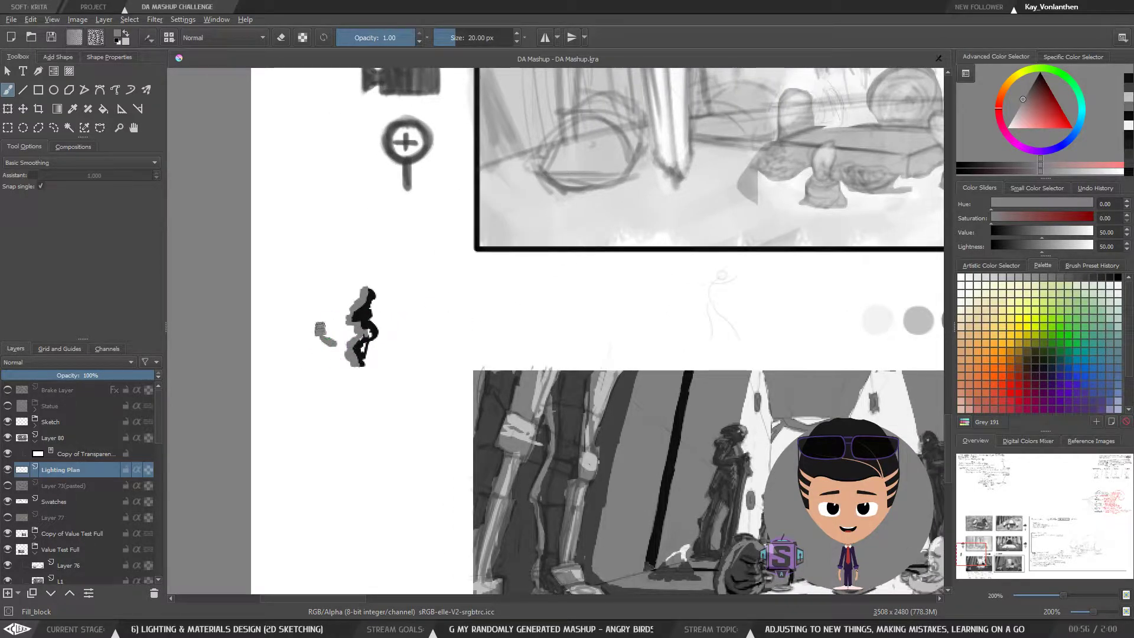
{"action": "left_click_drag", "start_coordinate": [319, 322], "coordinate": [339, 290]}
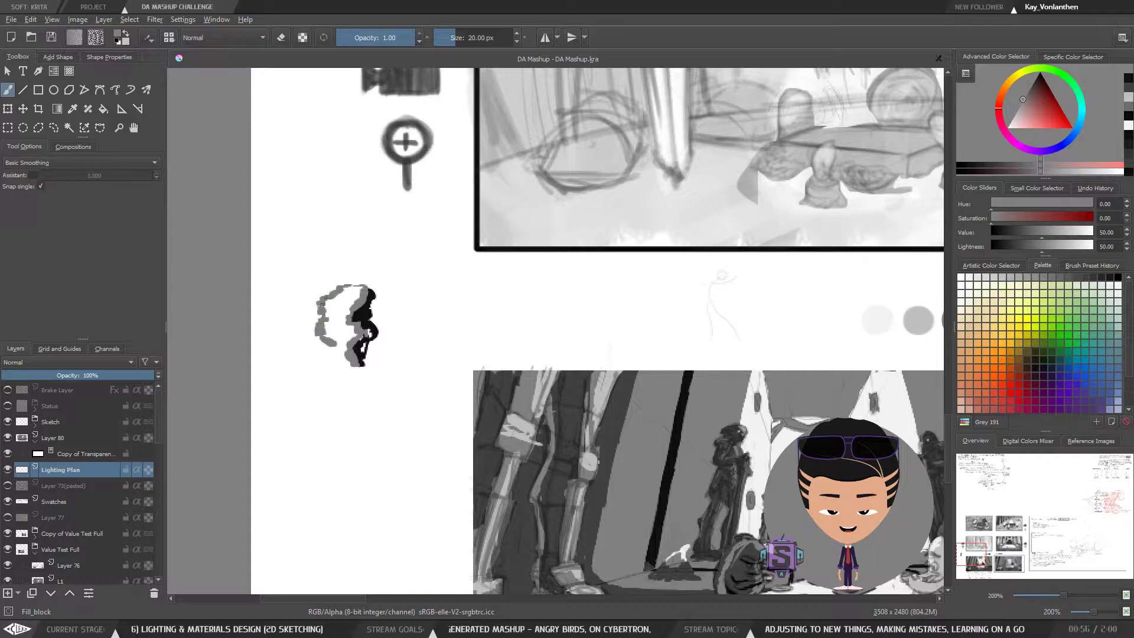
{"action": "left_click_drag", "start_coordinate": [322, 324], "coordinate": [340, 365]}
Sample the dark grey swatch and paint darker accents inside the lower part of the rounded margin study
{"action": "left_click_drag", "start_coordinate": [843, 277], "coordinate": [757, 282]}
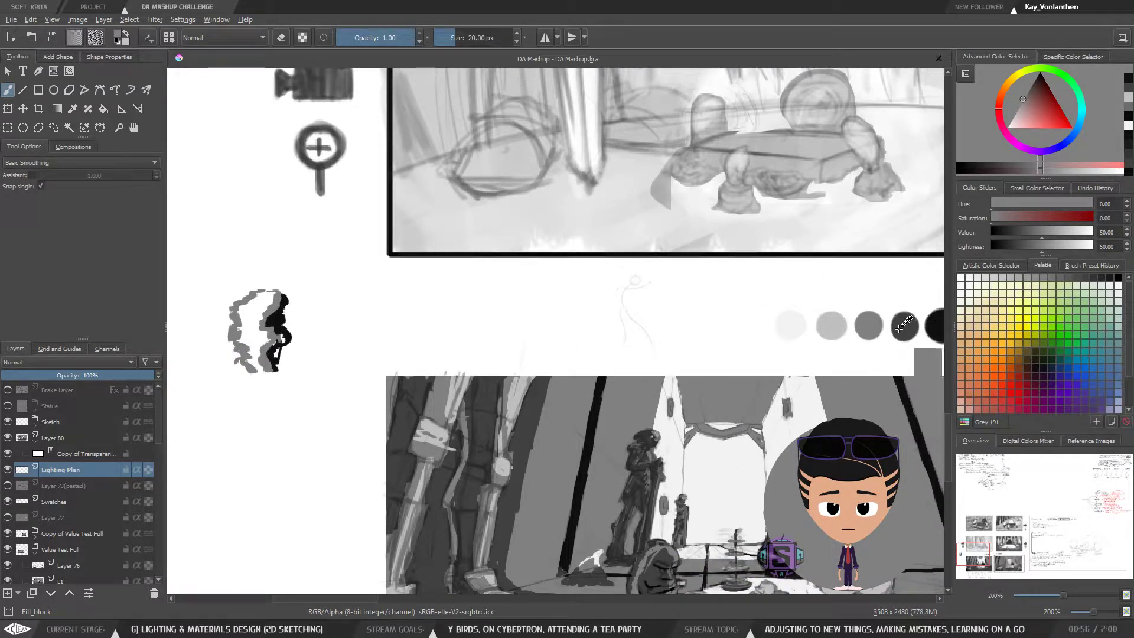
{"action": "left_click", "coordinate": [903, 324], "text": "ctrl"}
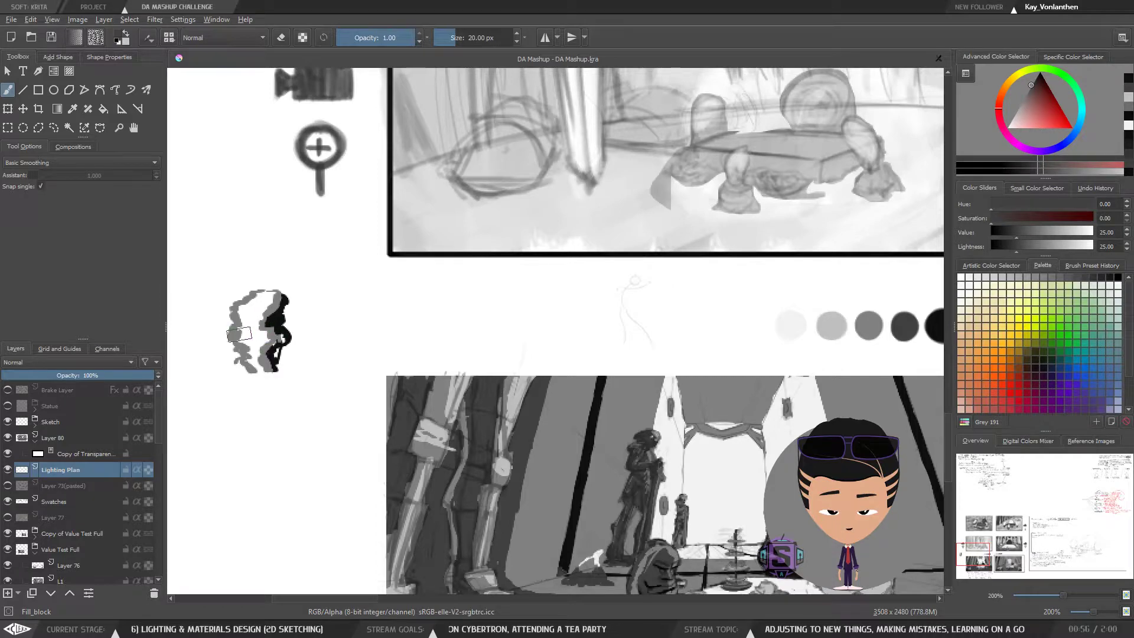
{"action": "left_click_drag", "start_coordinate": [239, 334], "coordinate": [238, 328]}
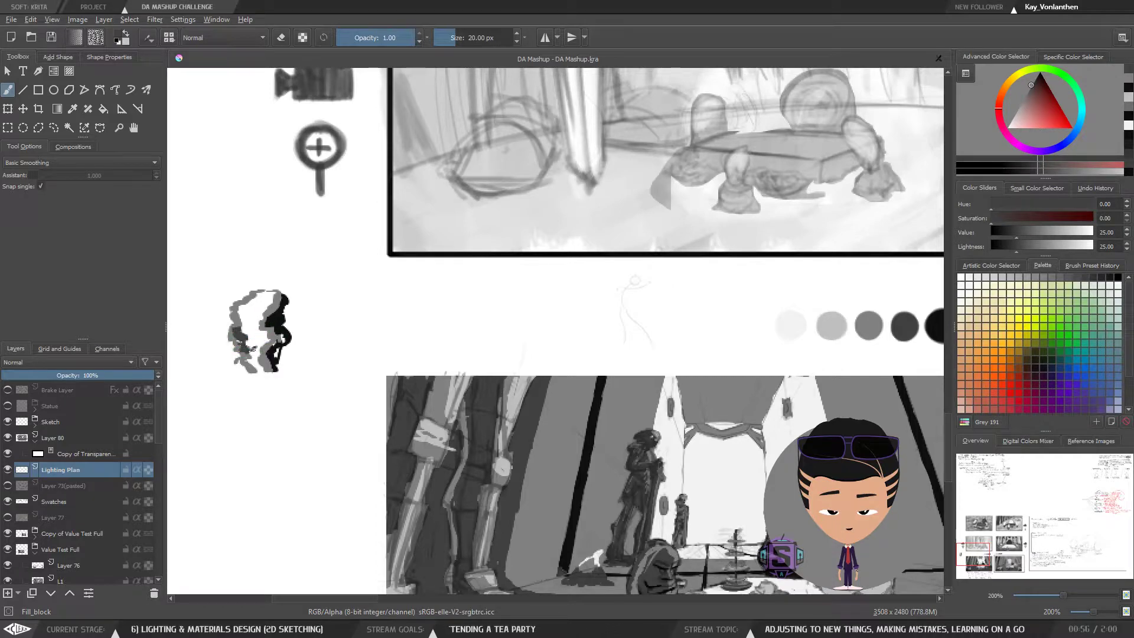
{"action": "mouse_move", "coordinate": [241, 344]}
{"action": "left_mouse_down"}
{"action": "mouse_move", "coordinate": [262, 342]}
{"action": "mouse_move", "coordinate": [259, 334]}
{"action": "left_mouse_up"}
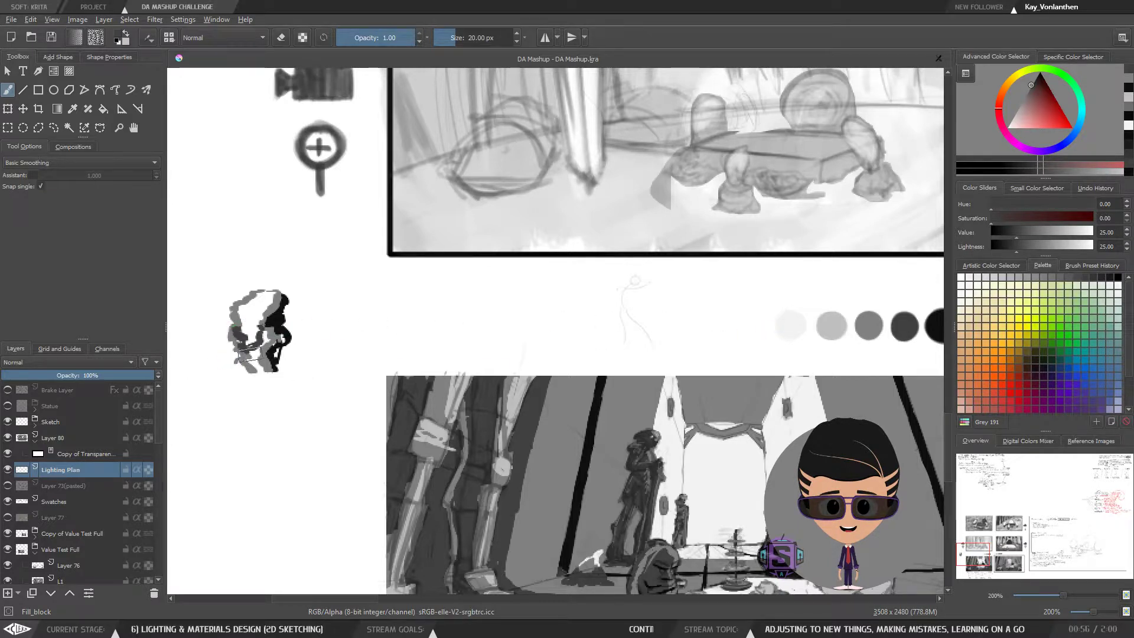
Sample the near-black from the margin lighting study and paint irregular shadow shapes through its lower half with the 20 px brush
{"action": "left_click", "coordinate": [276, 352], "text": "ctrl"}
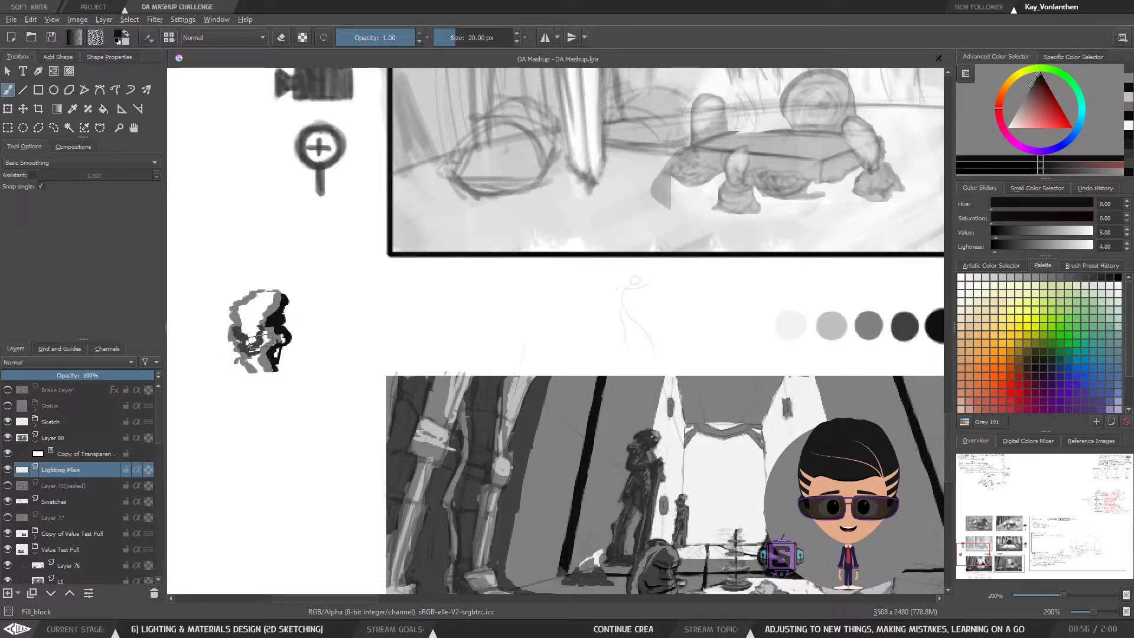
{"action": "left_click_drag", "start_coordinate": [241, 354], "coordinate": [267, 331]}
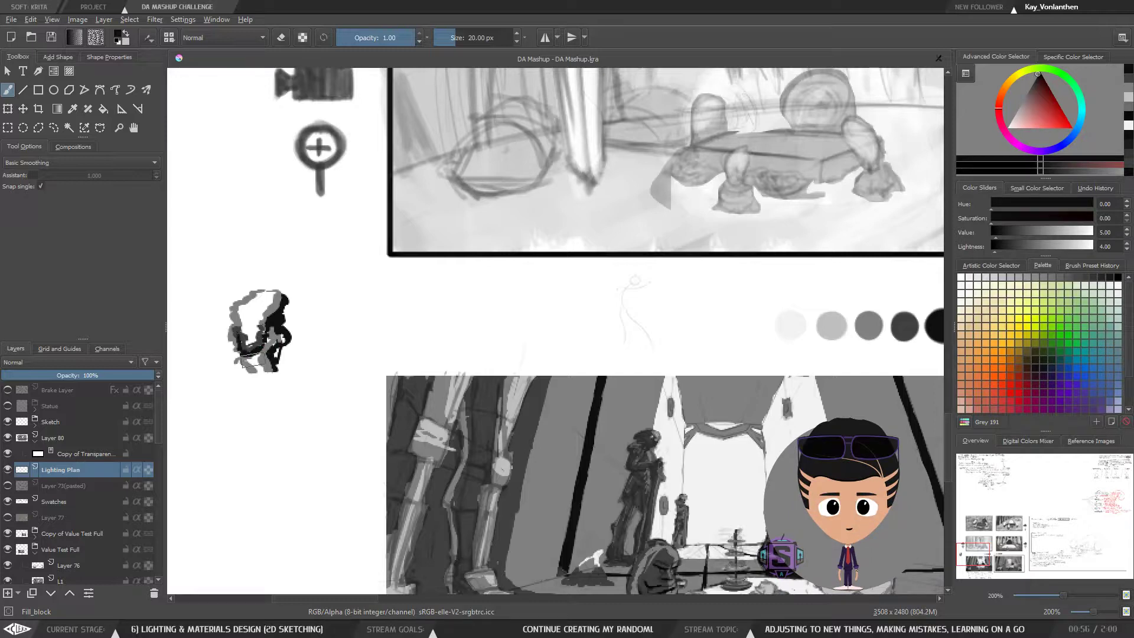
{"action": "left_click_drag", "start_coordinate": [240, 354], "coordinate": [254, 370]}
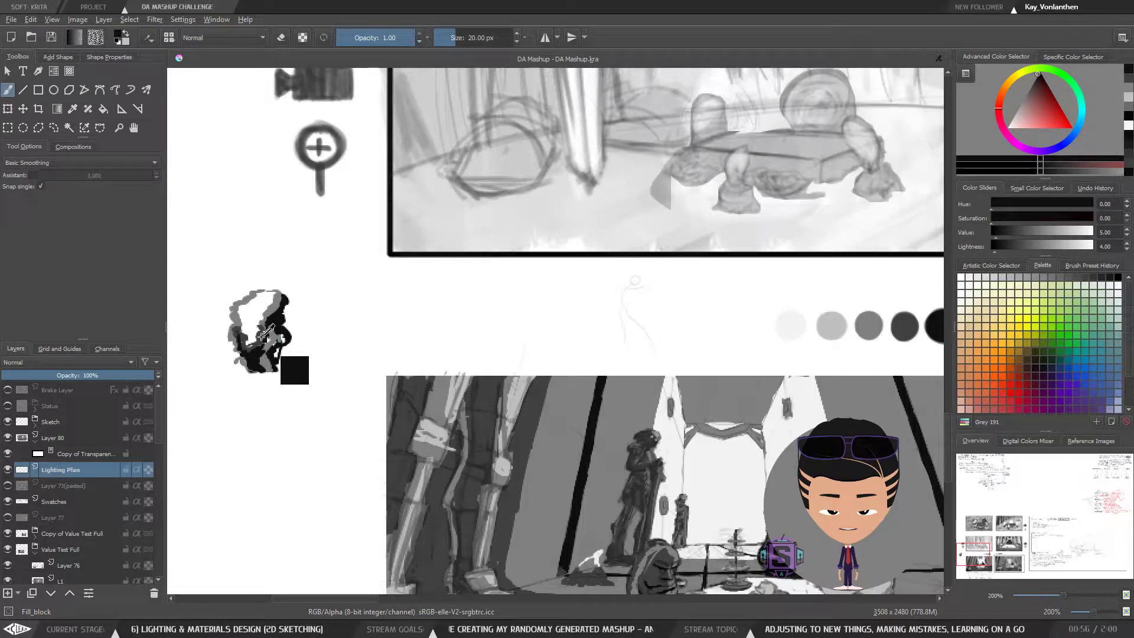
Sample the dark grey inside the margin study and touch up the darker shapes on its shadow side
{"action": "left_click", "coordinate": [264, 333], "text": "ctrl"}
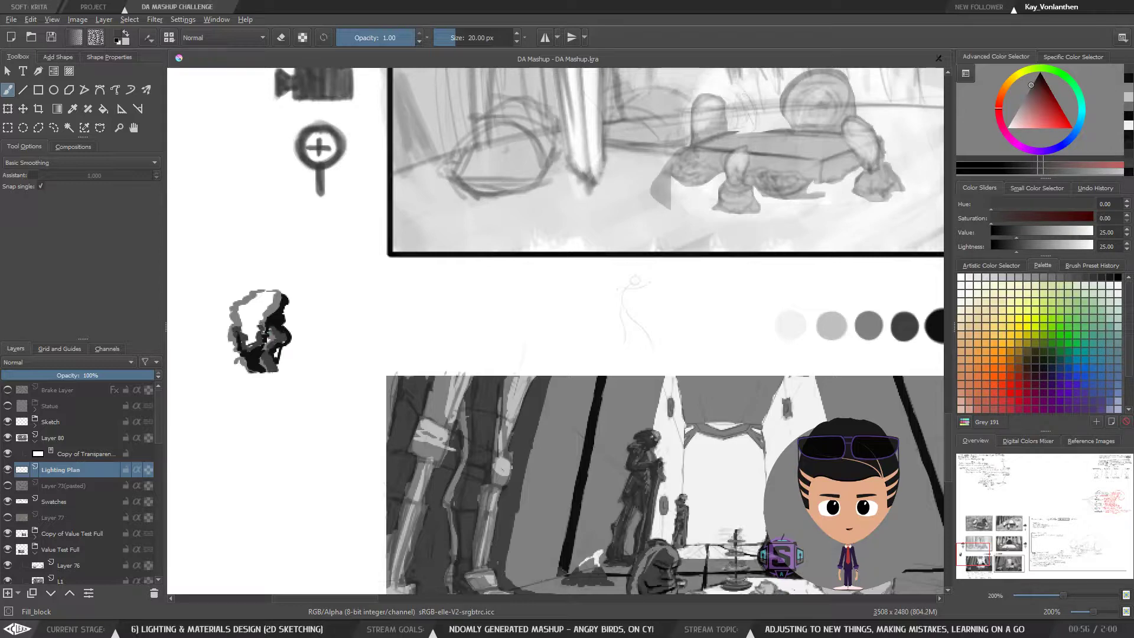
{"action": "key", "text": "1"}
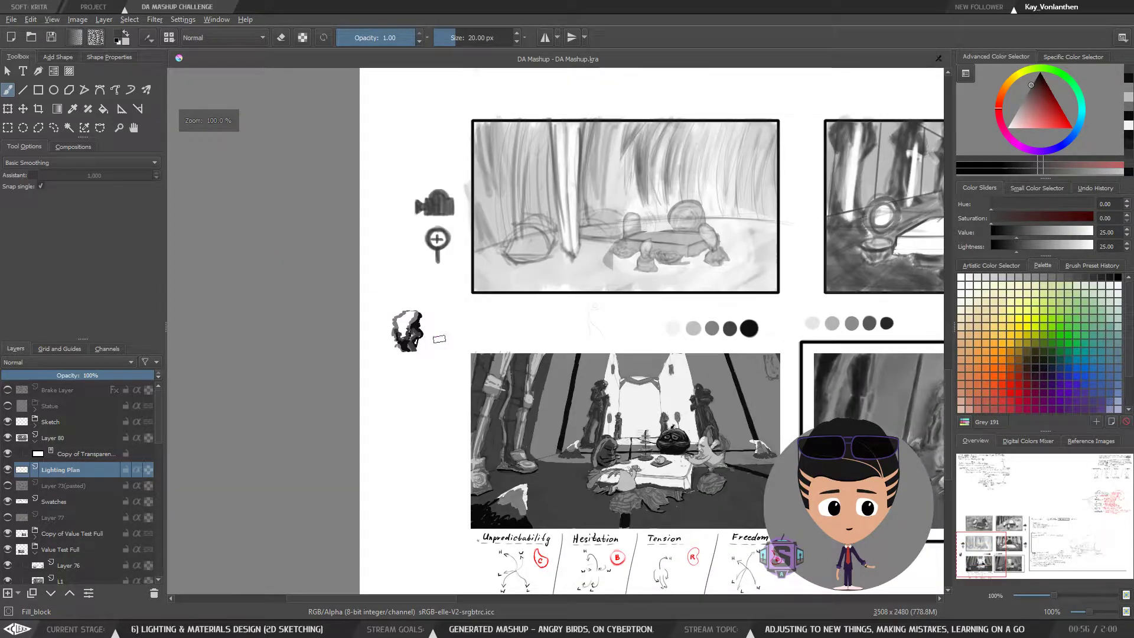
{"action": "key", "text": "plus"}
{"action": "key", "text": "plus"}
{"action": "left_click_drag", "start_coordinate": [467, 334], "coordinate": [532, 345]}
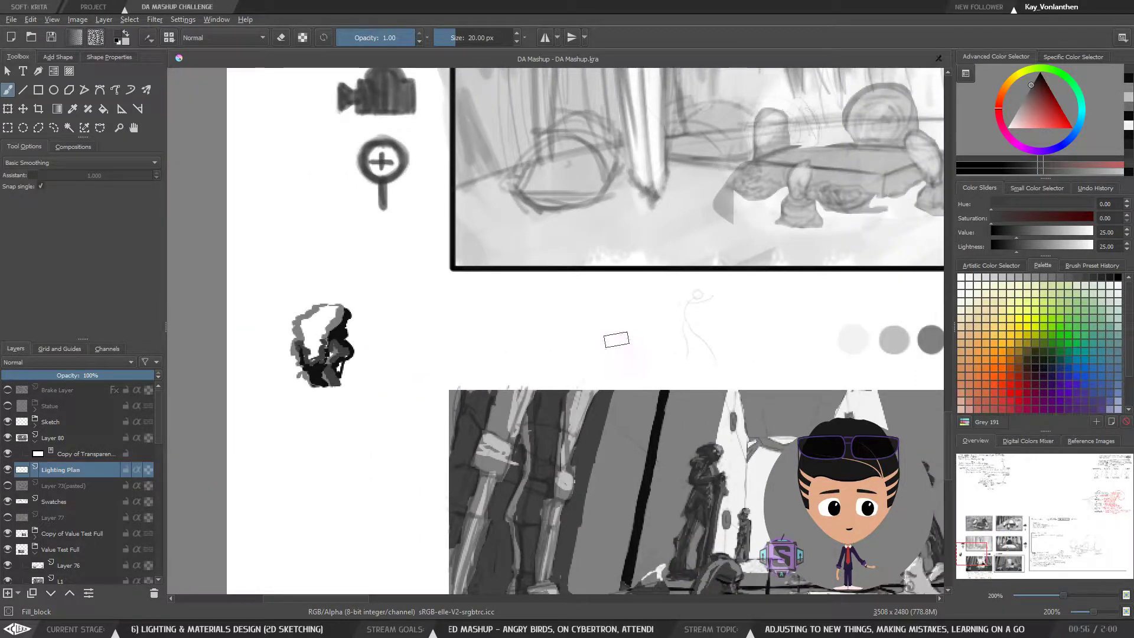
Paint a light grey patch in the middle of the margin study from the light grey swatch, then edge it with sampled dark grey
{"action": "left_click", "coordinate": [896, 343], "text": "ctrl"}
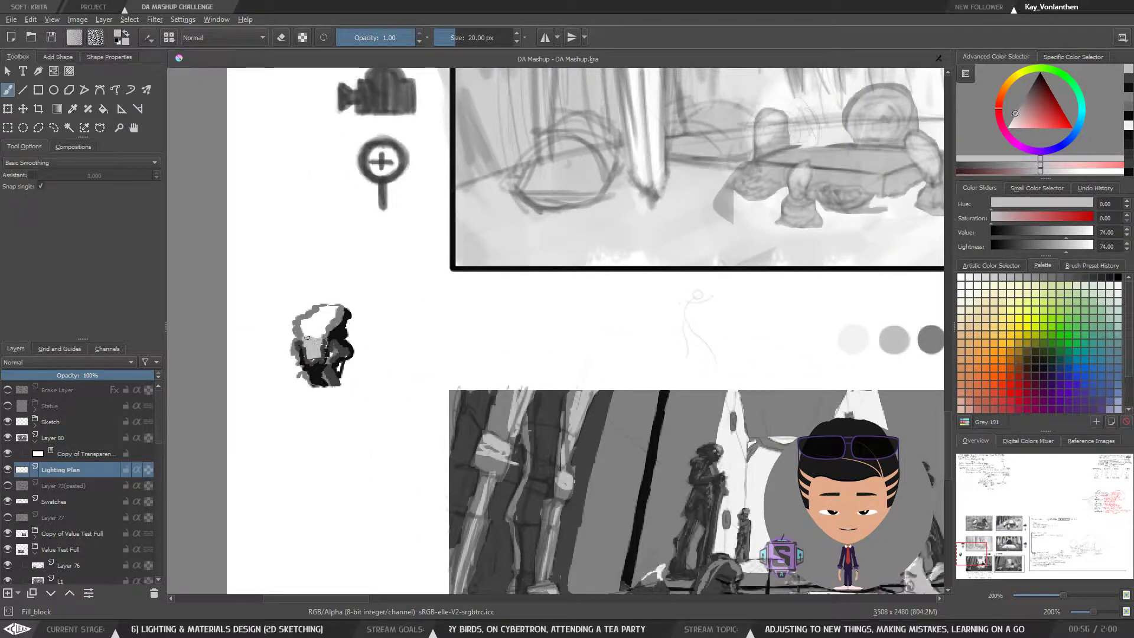
{"action": "left_click", "coordinate": [346, 348], "text": "ctrl"}
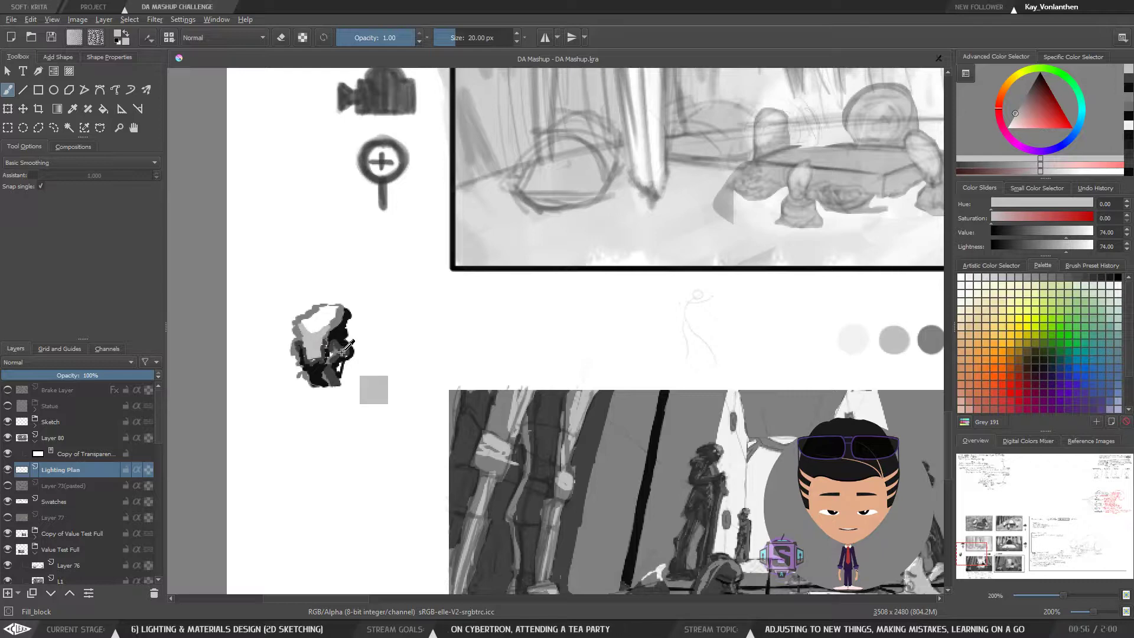
{"action": "left_click_drag", "start_coordinate": [306, 340], "coordinate": [317, 345]}
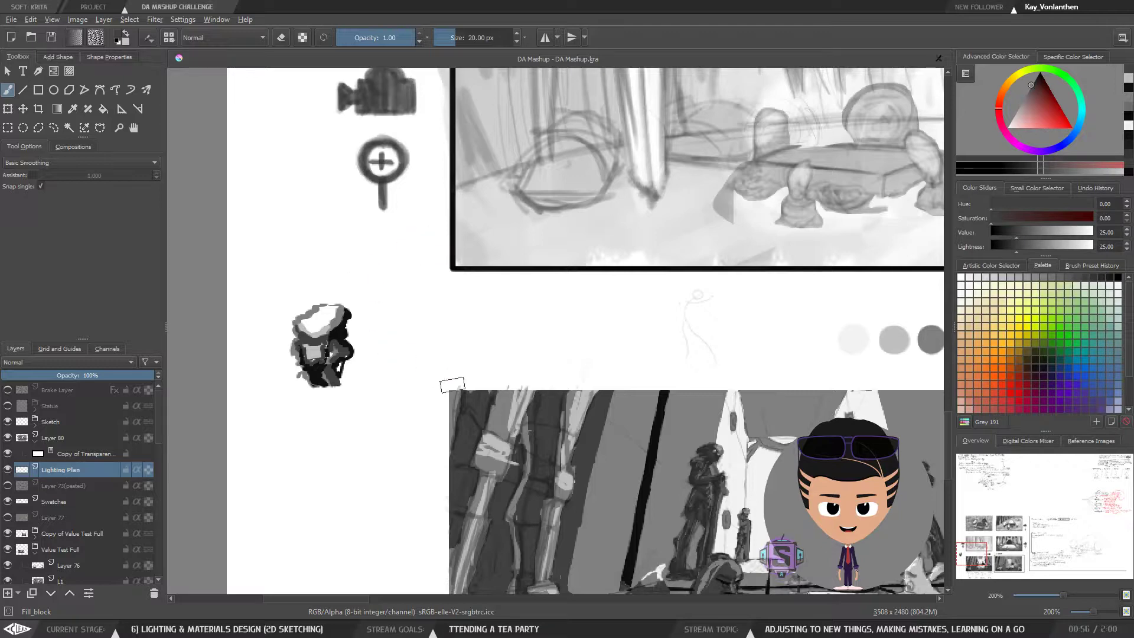
{"action": "key", "text": "1"}
{"action": "key", "text": "ctrl+plus"}
{"action": "key", "text": "ctrl+minus"}
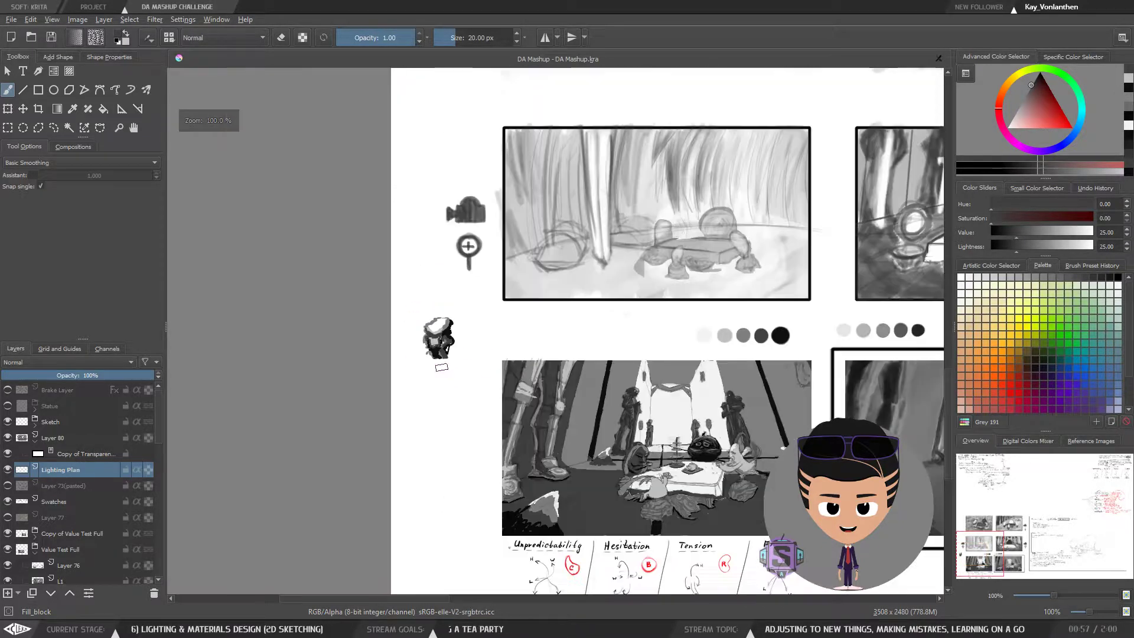
{"action": "key", "text": "ctrl+plus"}
{"action": "key", "text": "ctrl+minus"}
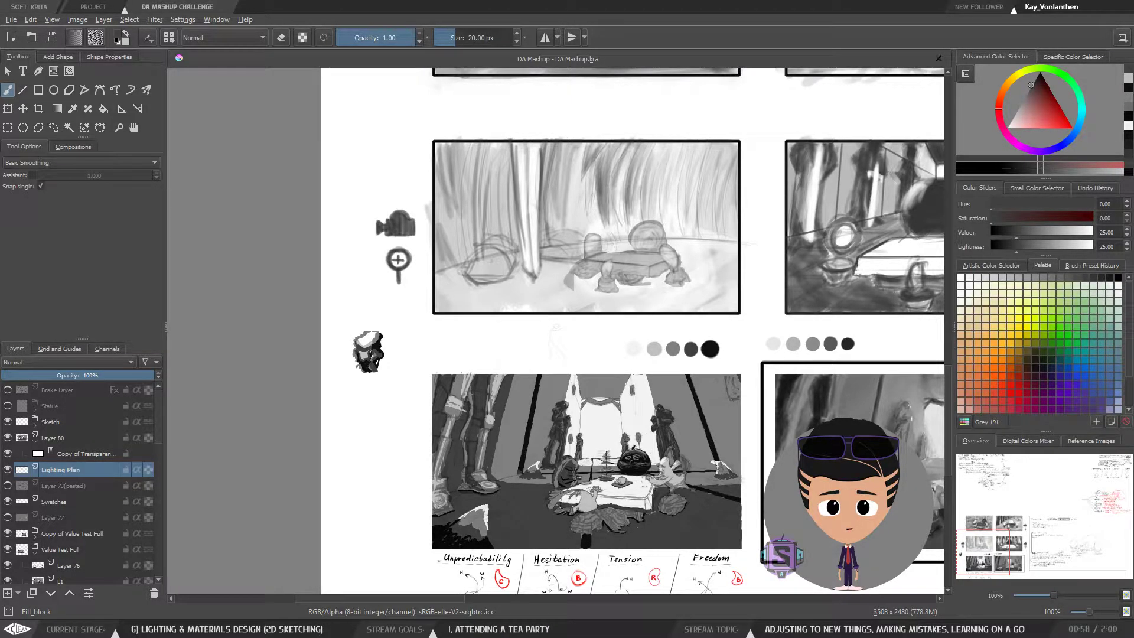
Switch to the browser, compare the landscape and figure value-study references in the image results, and return to the painting
{"action": "left_click_drag", "start_coordinate": [1133, 177], "coordinate": [583, 123]}
{"action": "double_click", "coordinate": [582, 122]}
{"action": "scroll", "coordinate": [557, 218], "scroll_direction": "down", "scroll_amount": 2}
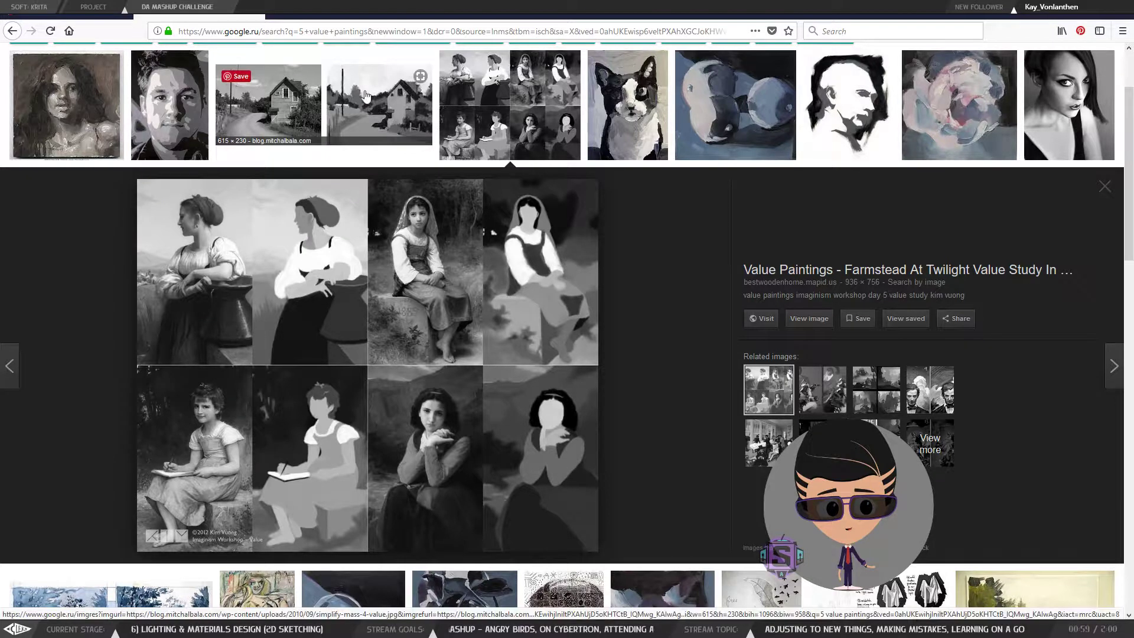
{"action": "left_click", "coordinate": [401, 121]}
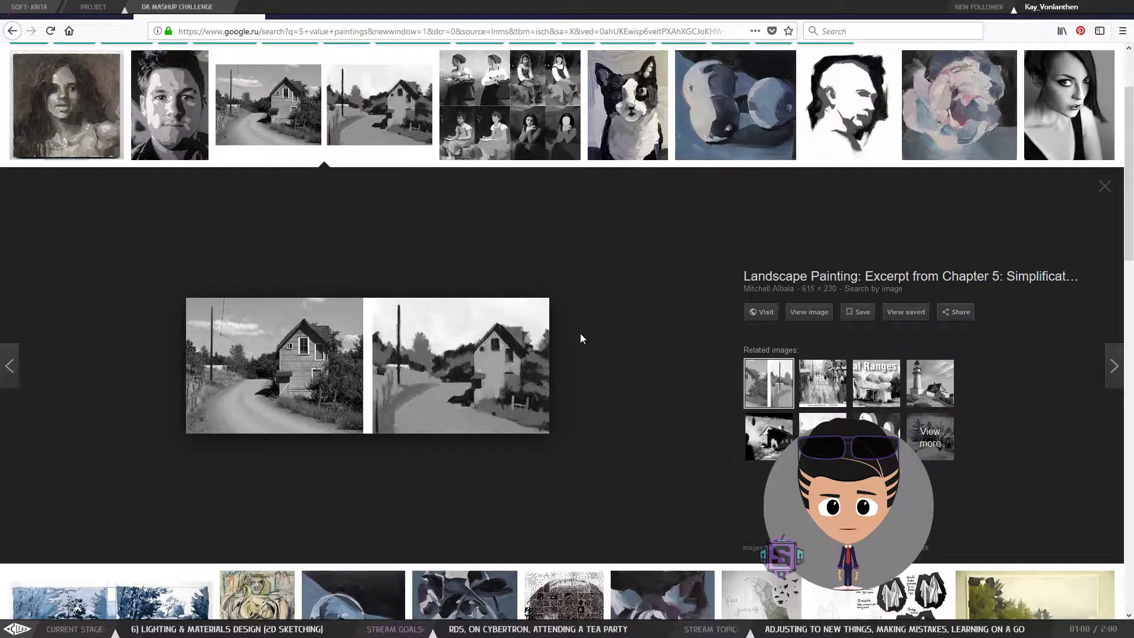
{"action": "left_click", "coordinate": [511, 136]}
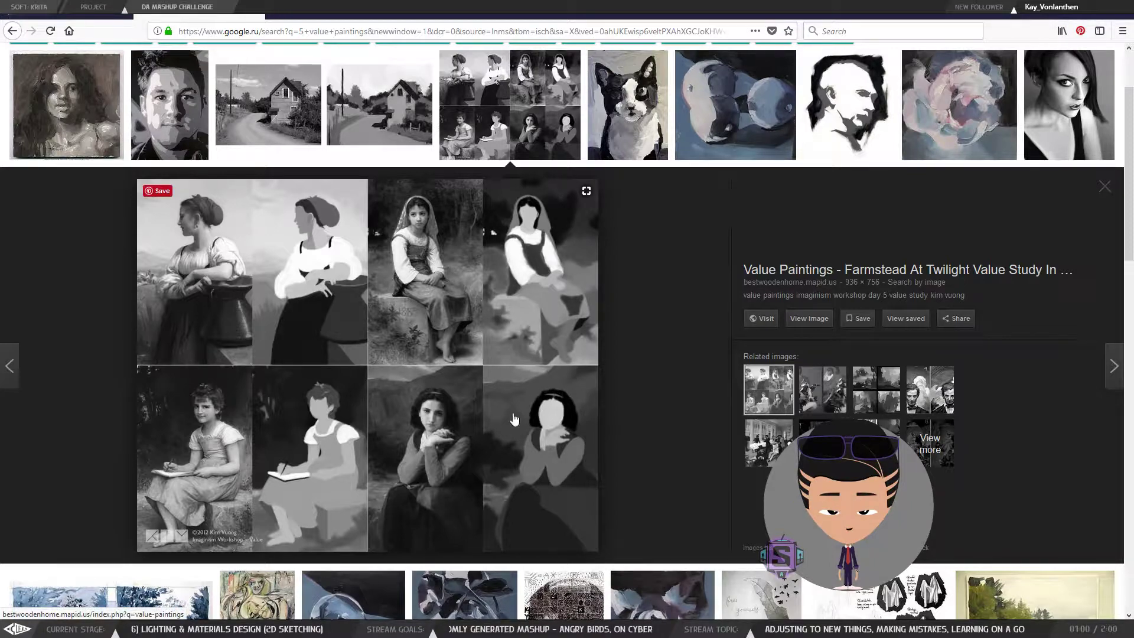
{"action": "left_click", "coordinate": [1064, 11]}
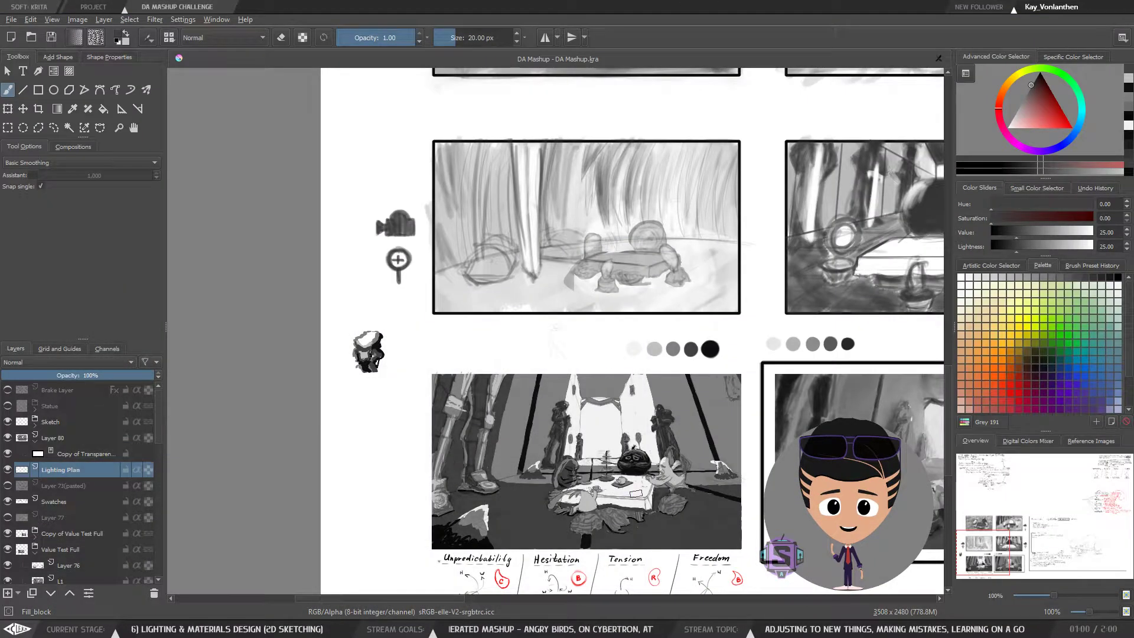
Try a thick diagonal dark grey stroke in the blank margin beside the lighting study
{"action": "scroll", "coordinate": [634, 498], "scroll_direction": "up", "scroll_amount": 1}
{"action": "left_click_drag", "start_coordinate": [606, 411], "coordinate": [565, 341]}
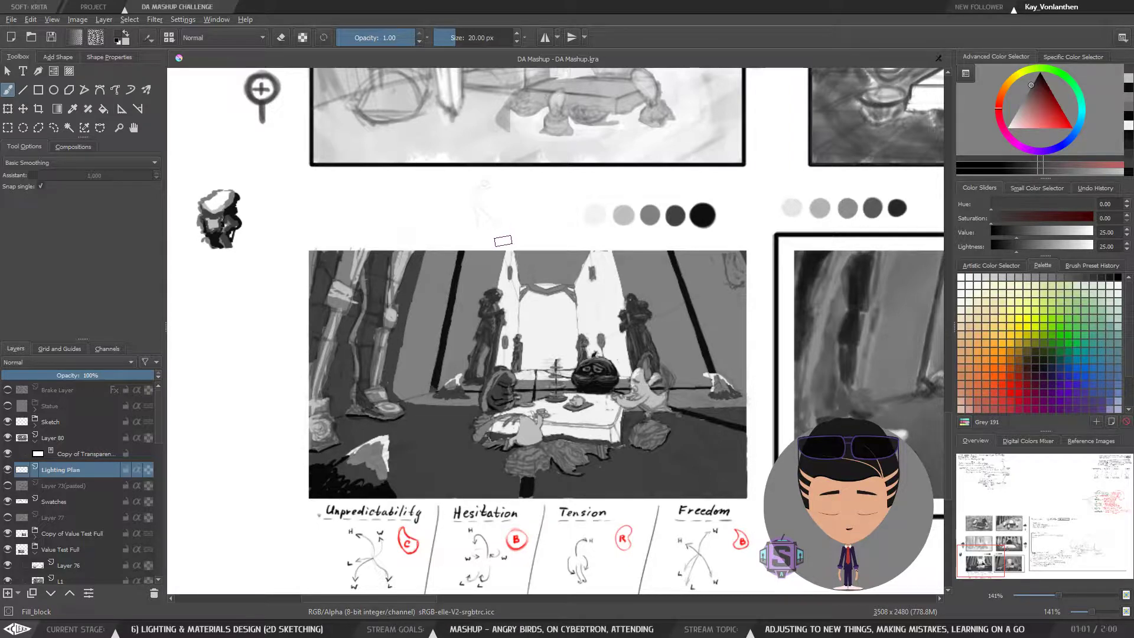
{"action": "left_click_drag", "start_coordinate": [509, 232], "coordinate": [492, 216]}
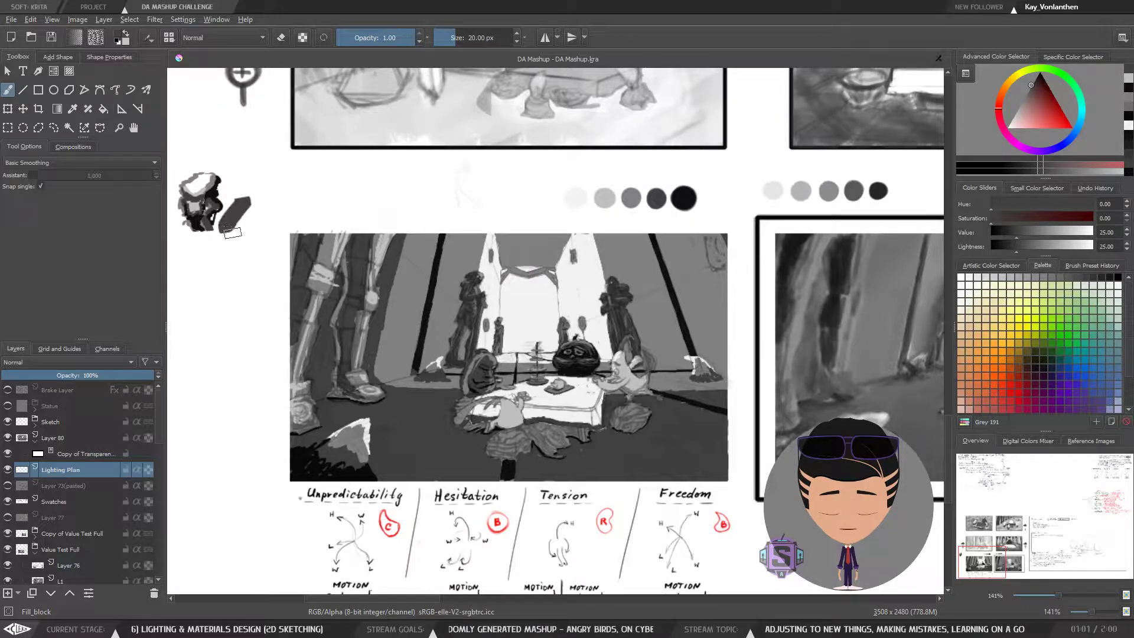
{"action": "mouse_move", "coordinate": [248, 211]}
{"action": "left_mouse_down"}
{"action": "mouse_move", "coordinate": [409, 218]}
{"action": "mouse_move", "coordinate": [574, 303]}
{"action": "mouse_move", "coordinate": [488, 290]}
{"action": "left_mouse_up"}
{"action": "key", "text": "ctrl+plus"}
{"action": "key", "text": "ctrl+plus"}
{"action": "key", "text": "ctrl+minus"}
{"action": "key", "text": "ctrl+minus"}
Sample white, reduce the brush to 11 px and paint a highlight on the light side of the margin study
{"action": "left_click", "coordinate": [403, 258], "text": "ctrl"}
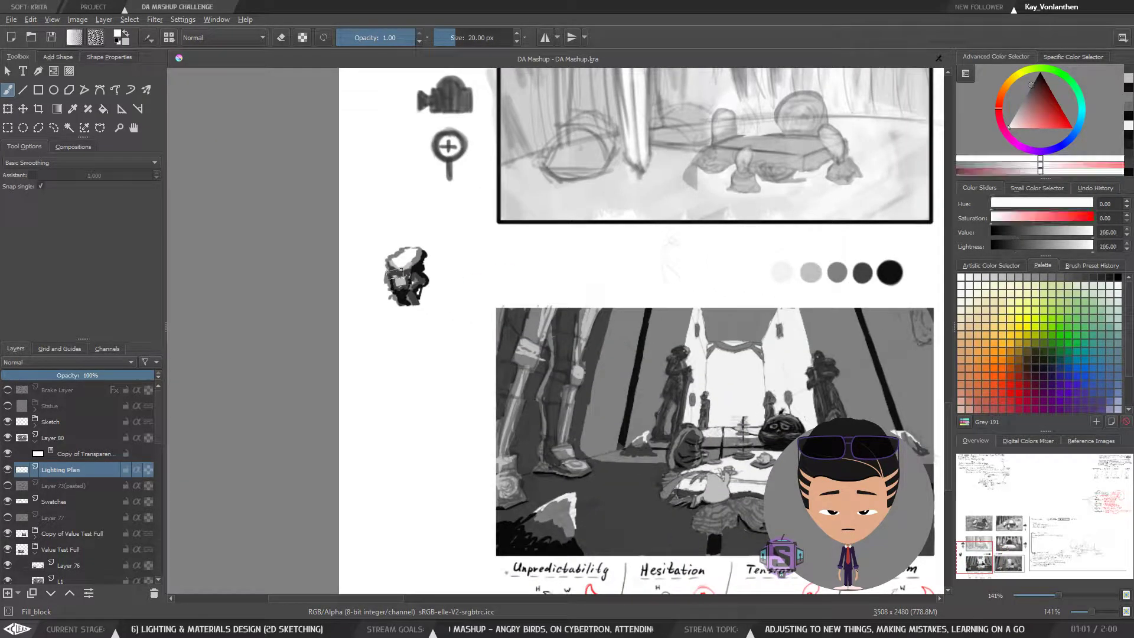
{"action": "key", "text": "bracketleft"}
{"action": "key", "text": "bracketleft"}
{"action": "key", "text": "bracketleft"}
{"action": "key", "text": "bracketleft"}
{"action": "key", "text": "bracketleft"}
{"action": "key", "text": "bracketleft"}
{"action": "key", "text": "bracketleft"}
{"action": "left_click_drag", "start_coordinate": [399, 263], "coordinate": [398, 268]}
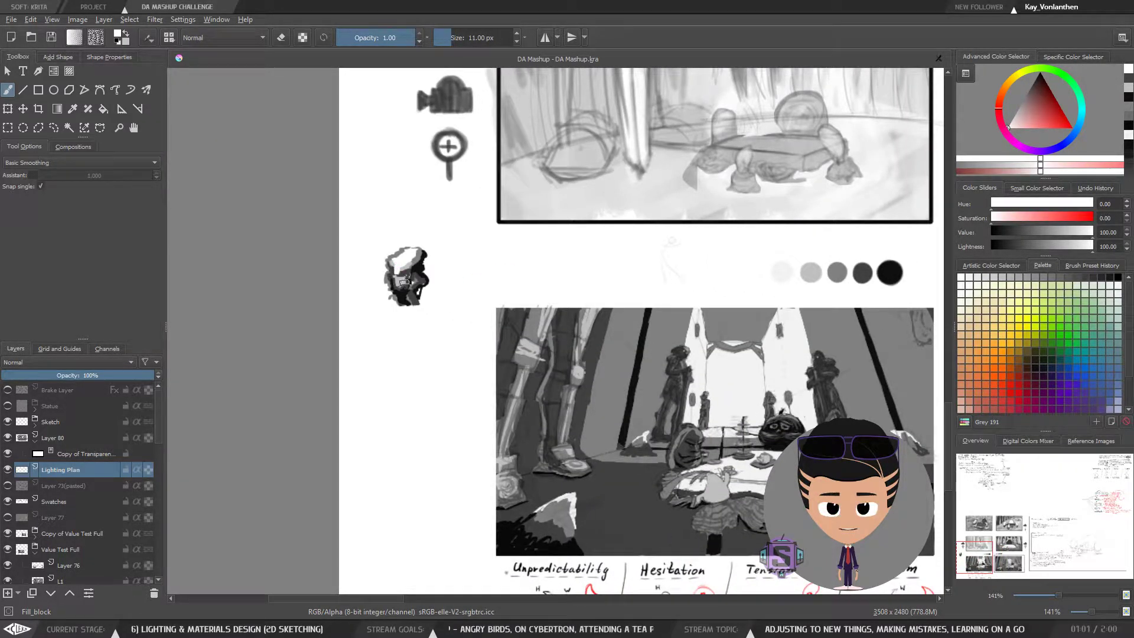
Reduce the brush to 6 px and add fine white, dark grey and mid-grey accents to the margin study
{"action": "key", "text": "bracketleft"}
{"action": "key", "text": "bracketleft"}
{"action": "key", "text": "bracketleft"}
{"action": "key", "text": "bracketleft"}
{"action": "key", "text": "bracketleft"}
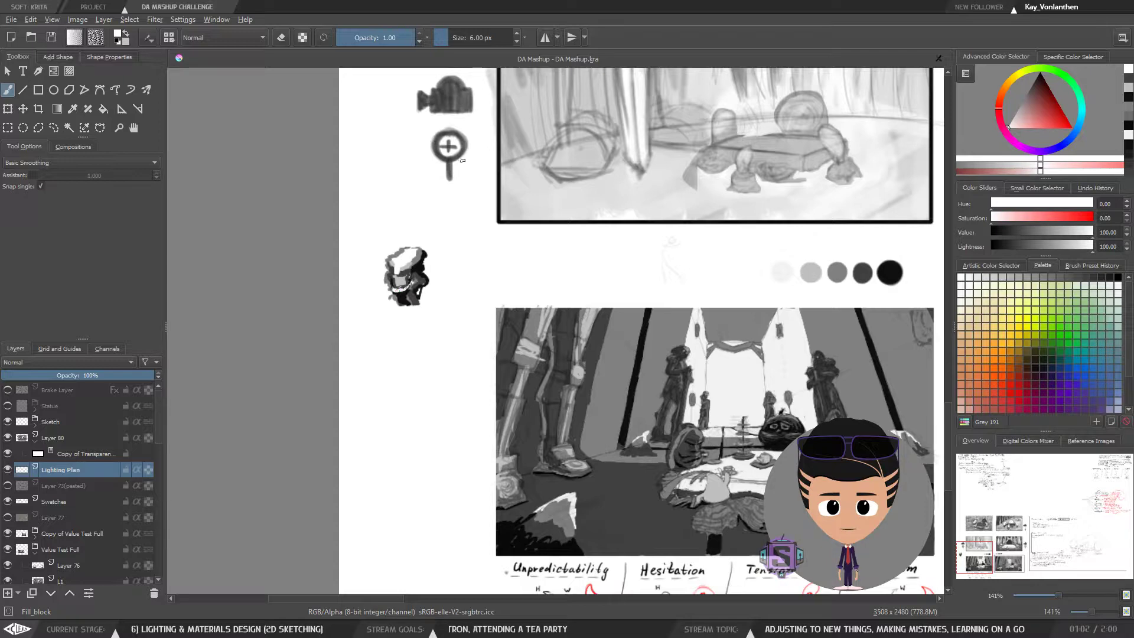
{"action": "left_click", "coordinate": [414, 275], "text": "ctrl"}
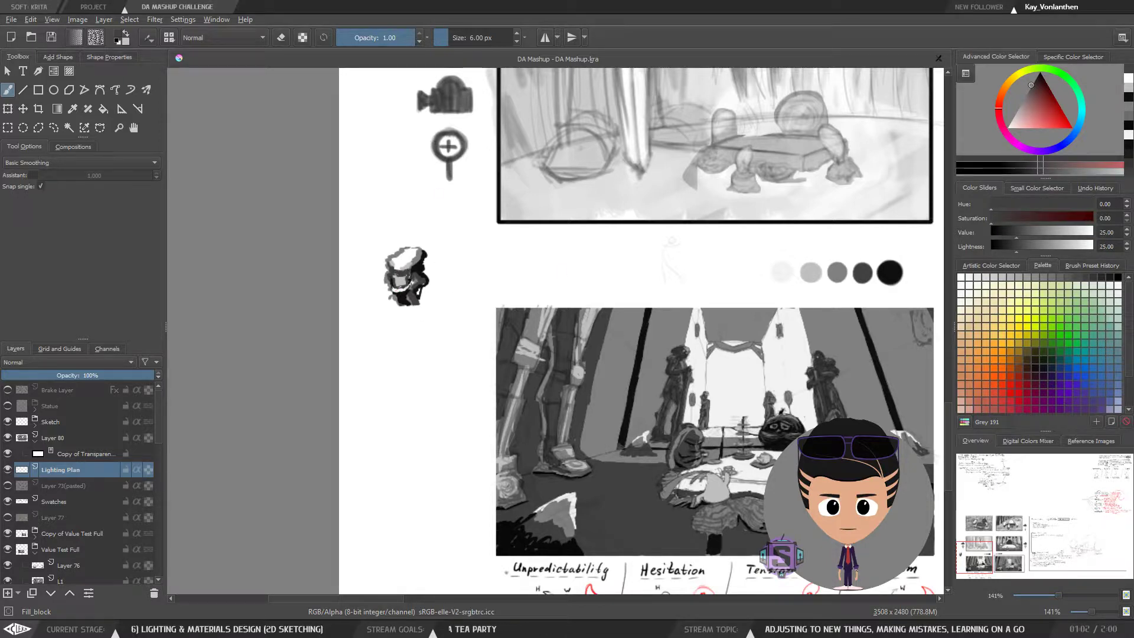
{"action": "left_click", "coordinate": [421, 260], "text": "ctrl"}
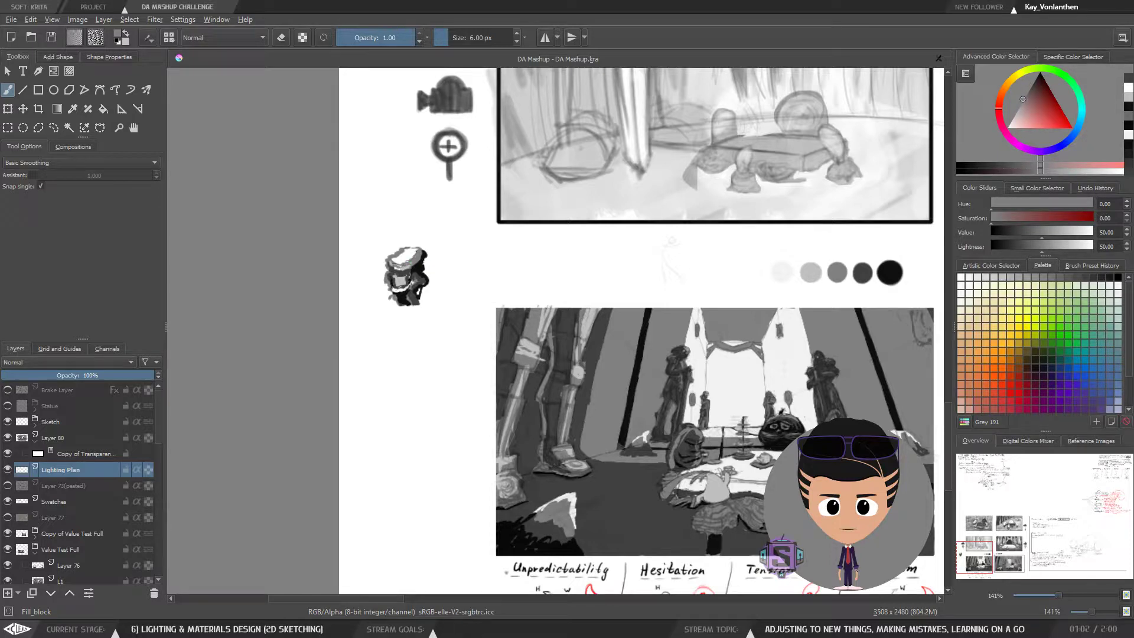
Outline the margin study in sampled near-black, then surround it with a near-black background using a 9 px brush
{"action": "left_click", "coordinate": [405, 302], "text": "ctrl"}
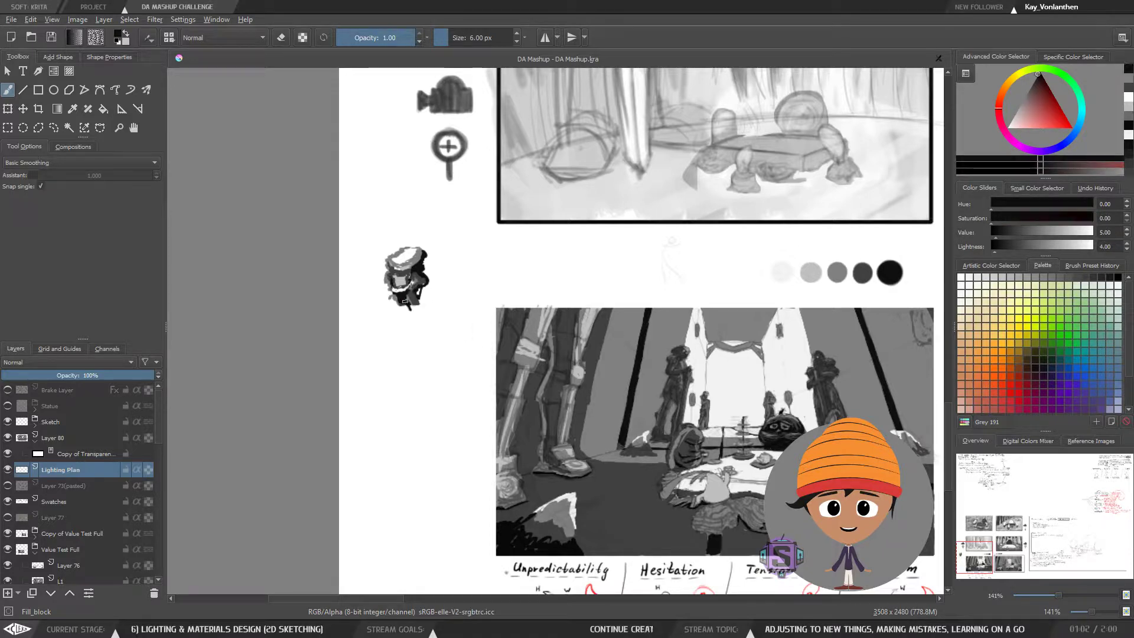
{"action": "left_click_drag", "start_coordinate": [406, 301], "coordinate": [404, 310]}
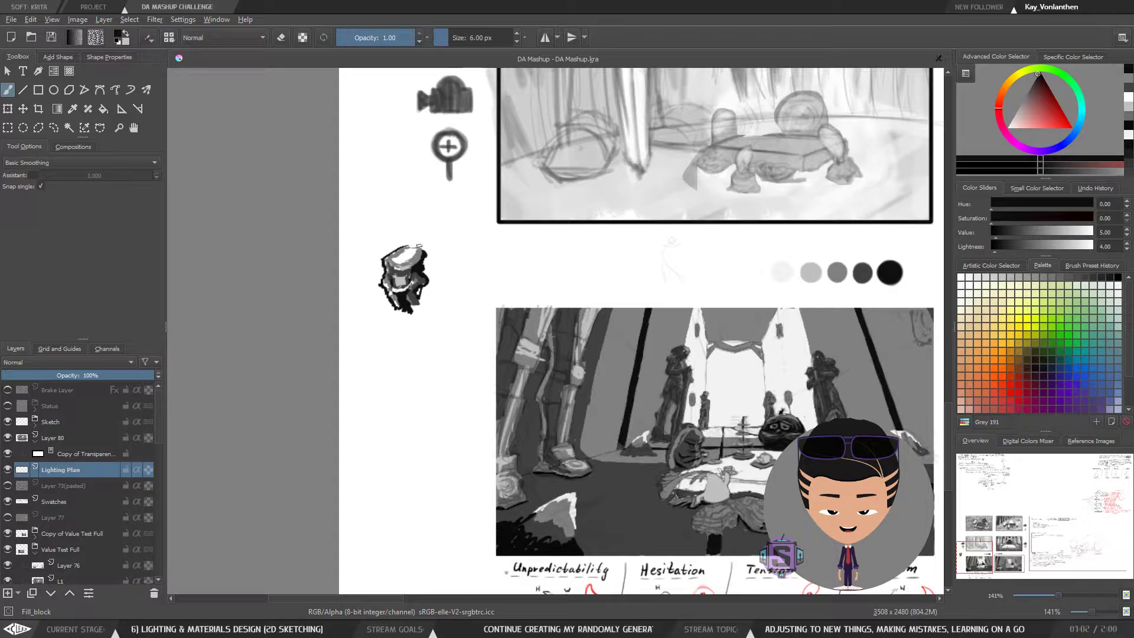
{"action": "key", "text": "bracketright"}
{"action": "key", "text": "bracketright"}
{"action": "key", "text": "bracketright"}
{"action": "mouse_move", "coordinate": [383, 256]}
{"action": "left_mouse_down"}
{"action": "mouse_move", "coordinate": [377, 300]}
{"action": "mouse_move", "coordinate": [420, 310]}
{"action": "mouse_move", "coordinate": [411, 309]}
{"action": "mouse_move", "coordinate": [425, 307]}
{"action": "mouse_move", "coordinate": [420, 290]}
{"action": "mouse_move", "coordinate": [436, 281]}
{"action": "mouse_move", "coordinate": [425, 273]}
{"action": "mouse_move", "coordinate": [430, 249]}
{"action": "mouse_move", "coordinate": [437, 276]}
{"action": "mouse_move", "coordinate": [422, 244]}
{"action": "mouse_move", "coordinate": [401, 243]}
{"action": "mouse_move", "coordinate": [444, 254]}
{"action": "left_mouse_up"}
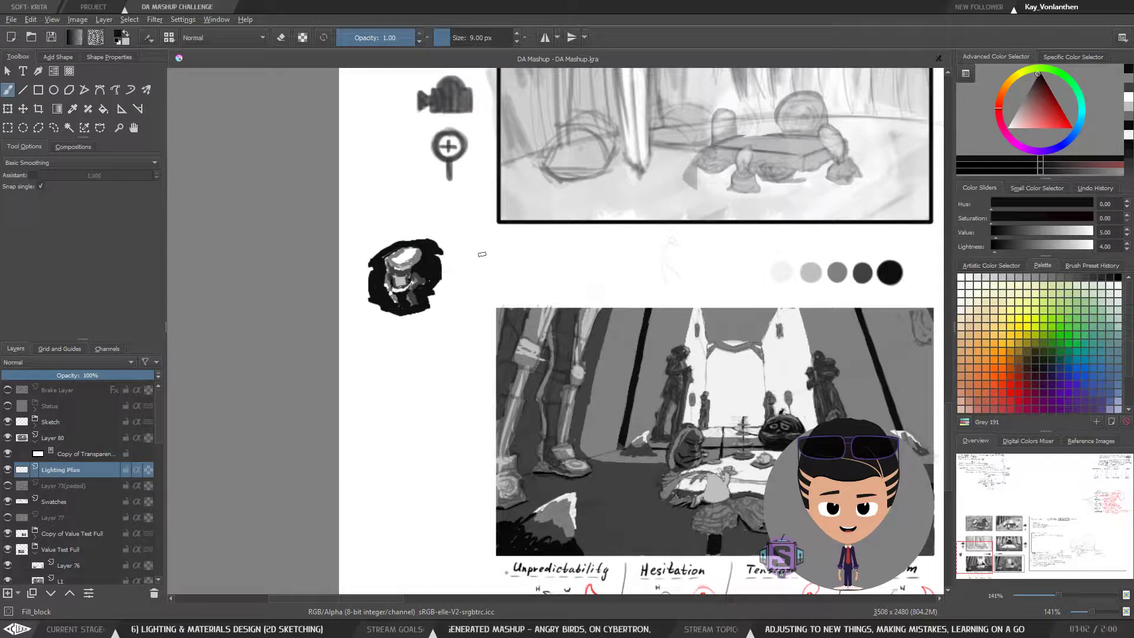
Touch up the study in white and mid-grey with a 4 px brush, then paint a 9 px light grey band across its middle
{"action": "left_click", "coordinate": [406, 257], "text": "ctrl"}
{"action": "key", "text": "bracketleft"}
{"action": "key", "text": "bracketleft"}
{"action": "key", "text": "bracketleft"}
{"action": "key", "text": "bracketleft"}
{"action": "key", "text": "bracketleft"}
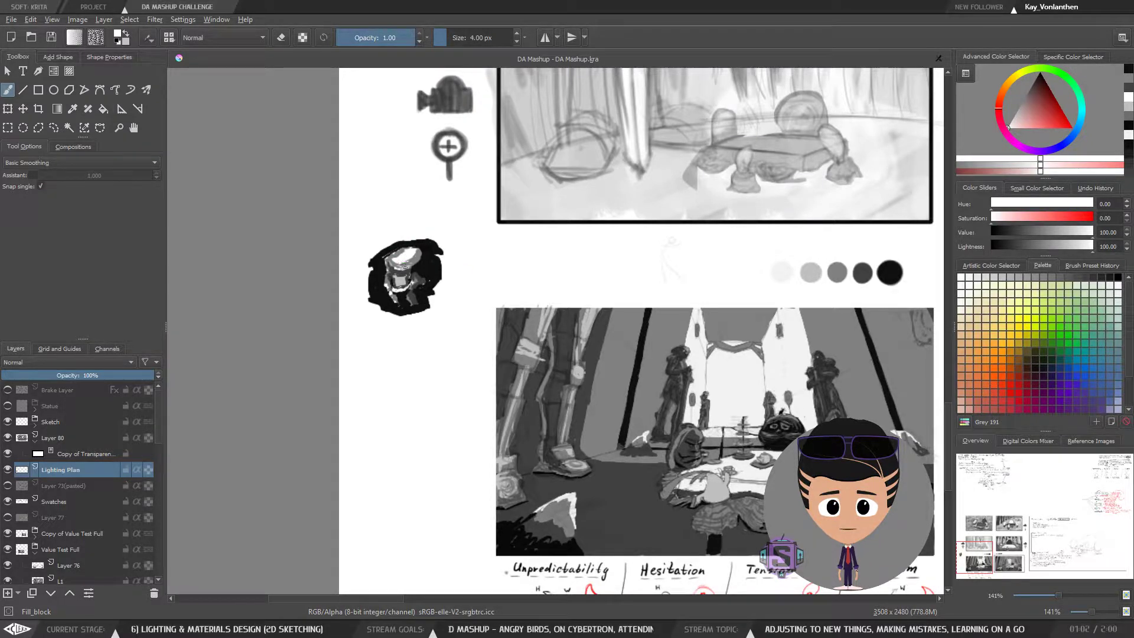
{"action": "left_click", "coordinate": [421, 254], "text": "ctrl"}
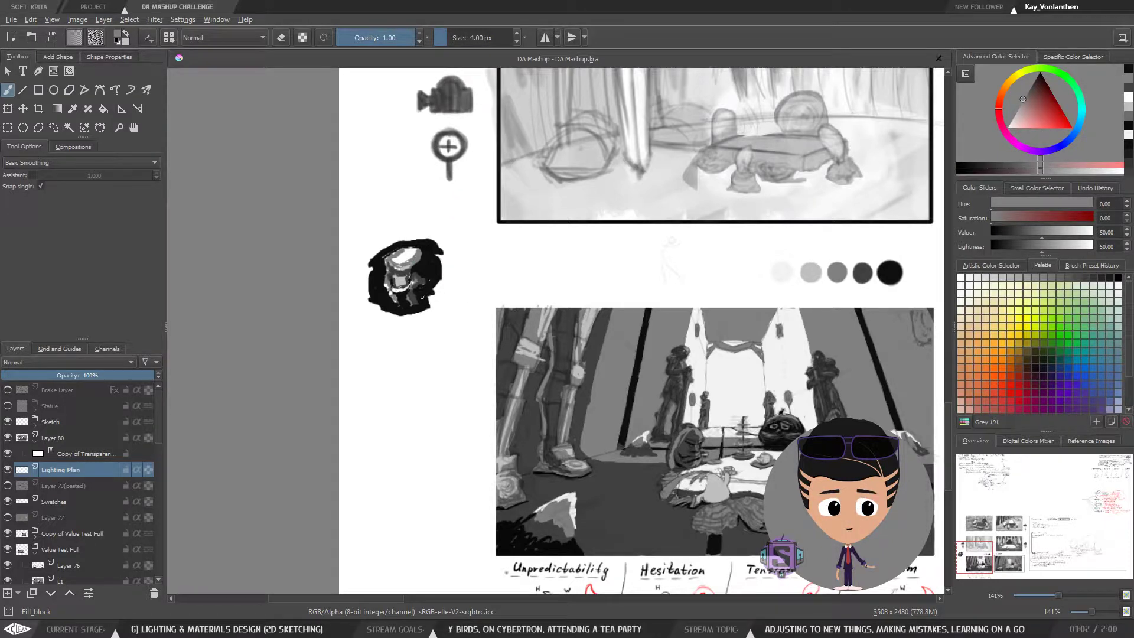
{"action": "left_click", "coordinate": [394, 281], "text": "ctrl"}
{"action": "mouse_move", "coordinate": [403, 281]}
{"action": "left_mouse_down"}
{"action": "mouse_move", "coordinate": [369, 279]}
{"action": "mouse_move", "coordinate": [431, 281]}
{"action": "mouse_move", "coordinate": [407, 280]}
{"action": "left_mouse_up"}
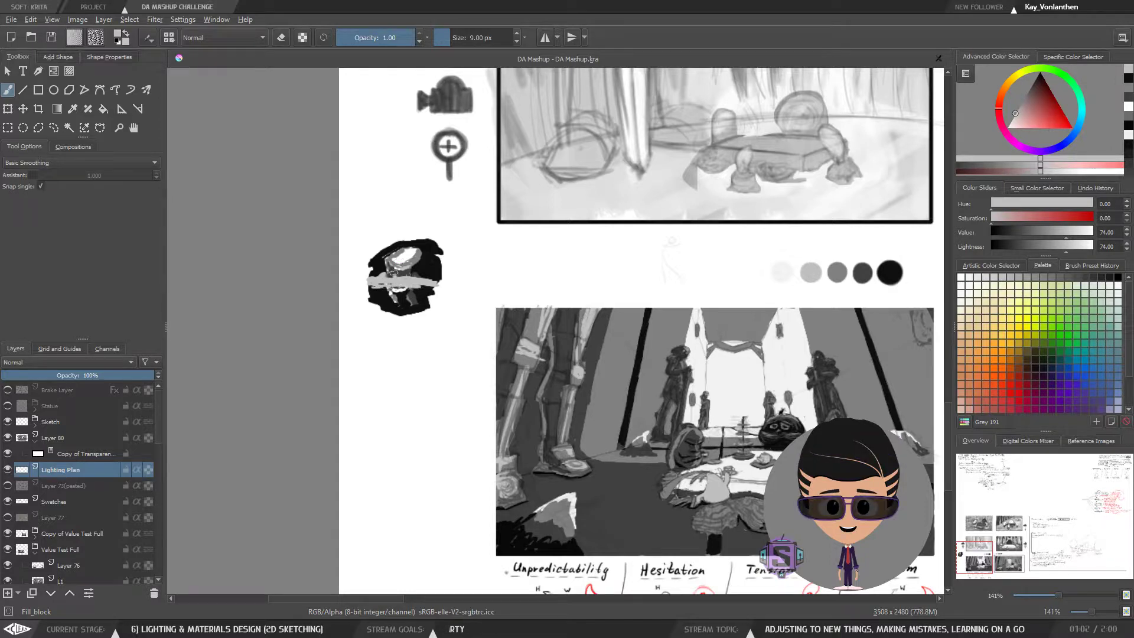
Trim the margin study to a small rectangle by deleting rectangular selections along its upper, lower and side edges
{"action": "key", "text": "ctrl+r"}
{"action": "left_click_drag", "start_coordinate": [368, 255], "coordinate": [438, 297]}
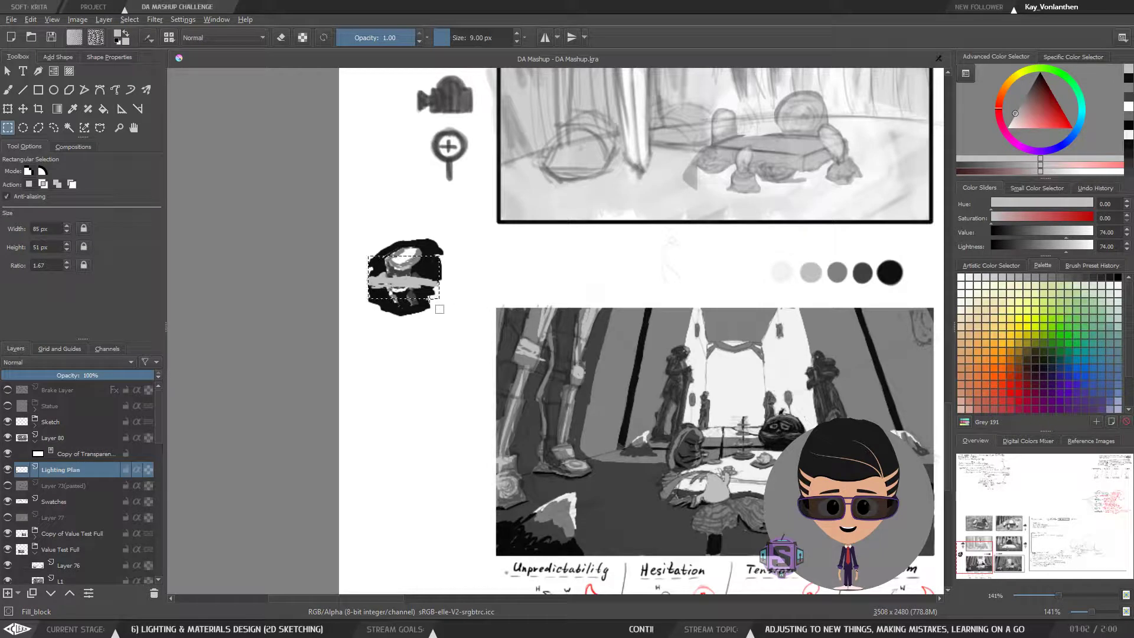
{"action": "key", "text": "ctrl+plus"}
{"action": "key", "text": "ctrl+plus"}
{"action": "left_click_drag", "start_coordinate": [349, 271], "coordinate": [559, 354]}
{"action": "left_click_drag", "start_coordinate": [360, 202], "coordinate": [570, 265]}
{"action": "key", "text": "Delete"}
{"action": "mouse_move", "coordinate": [586, 425]}
{"action": "left_mouse_down"}
{"action": "mouse_move", "coordinate": [534, 245]}
{"action": "mouse_move", "coordinate": [511, 234]}
{"action": "left_mouse_up"}
{"action": "key", "text": "Delete"}
{"action": "left_click_drag", "start_coordinate": [486, 402], "coordinate": [345, 348]}
{"action": "key", "text": "Delete"}
{"action": "mouse_move", "coordinate": [342, 225]}
{"action": "left_mouse_down"}
{"action": "mouse_move", "coordinate": [352, 292]}
{"action": "mouse_move", "coordinate": [403, 397]}
{"action": "left_mouse_up"}
{"action": "key", "text": "Delete"}
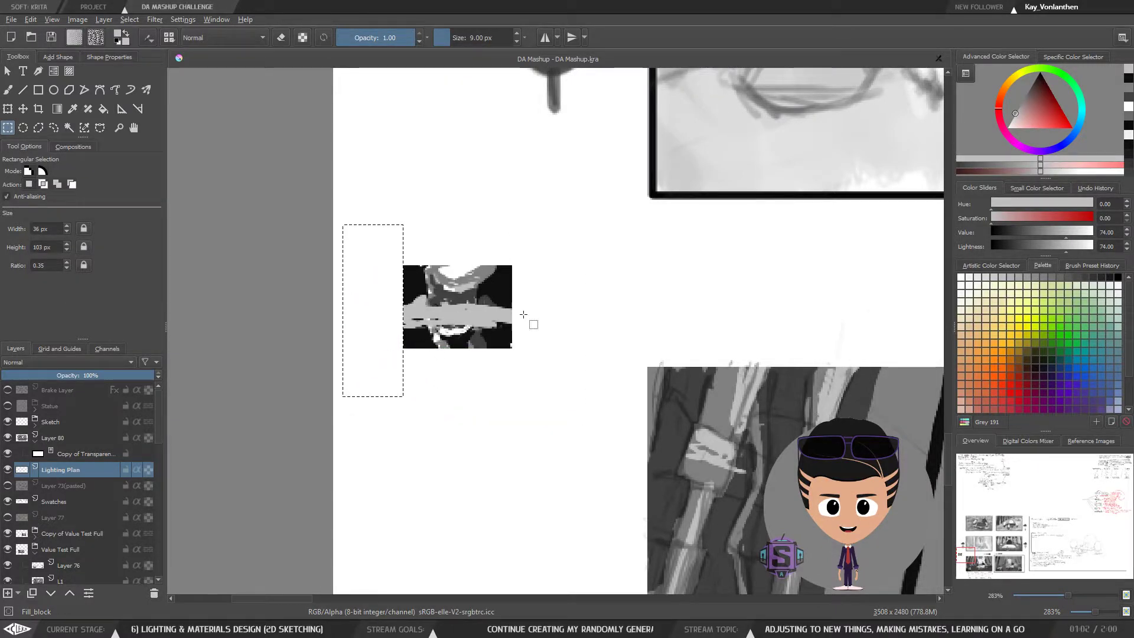
Delete another thin strip along the lower edge of the rectangular study and clear the selection
{"action": "key", "text": "ctrl+shift+a"}
{"action": "left_click_drag", "start_coordinate": [556, 379], "coordinate": [356, 338]}
{"action": "key", "text": "Delete"}
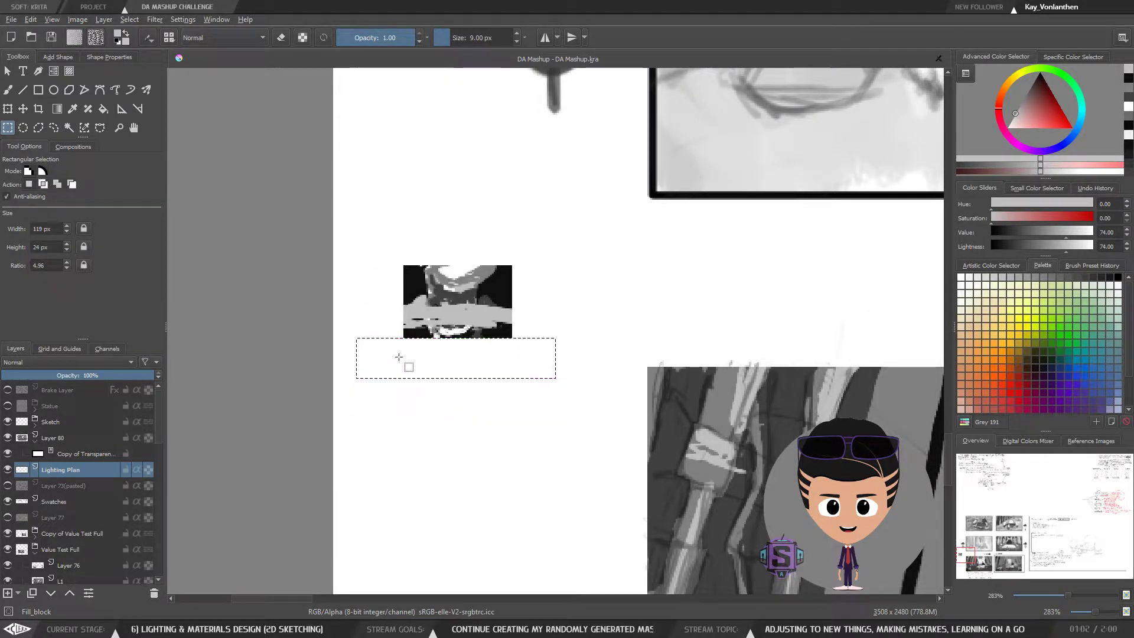
{"action": "key", "text": "ctrl+shift+a"}
Try mid-grey strokes over the upper-left corner of the rectangular study with a 6 px brush
{"action": "key", "text": "b"}
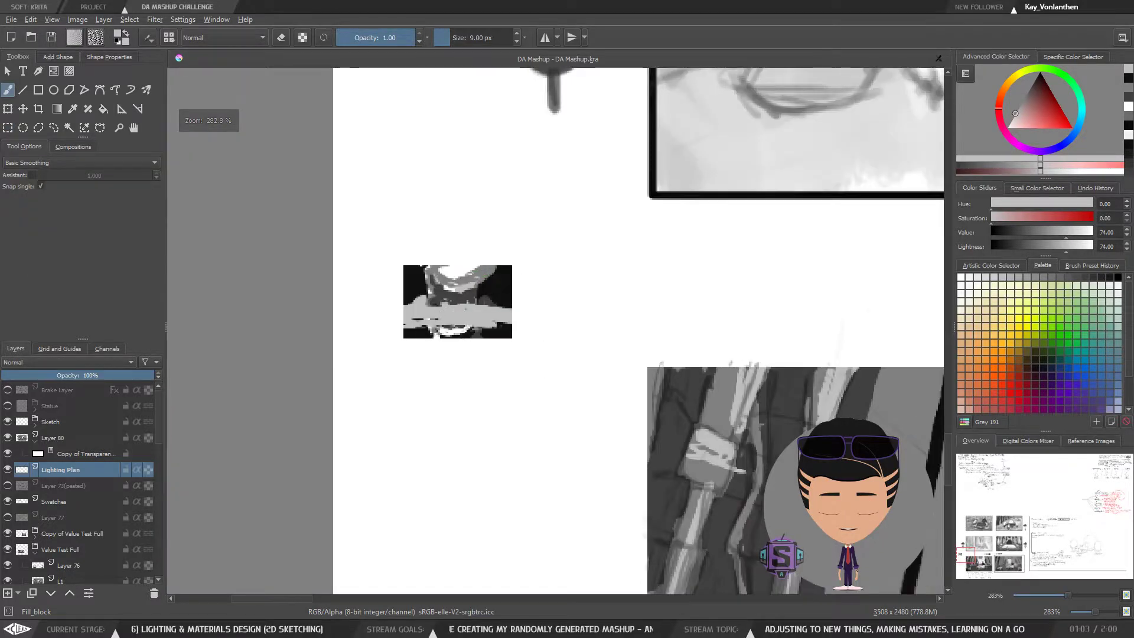
{"action": "left_click", "coordinate": [495, 283], "text": "ctrl"}
{"action": "left_click", "coordinate": [473, 273], "text": "ctrl"}
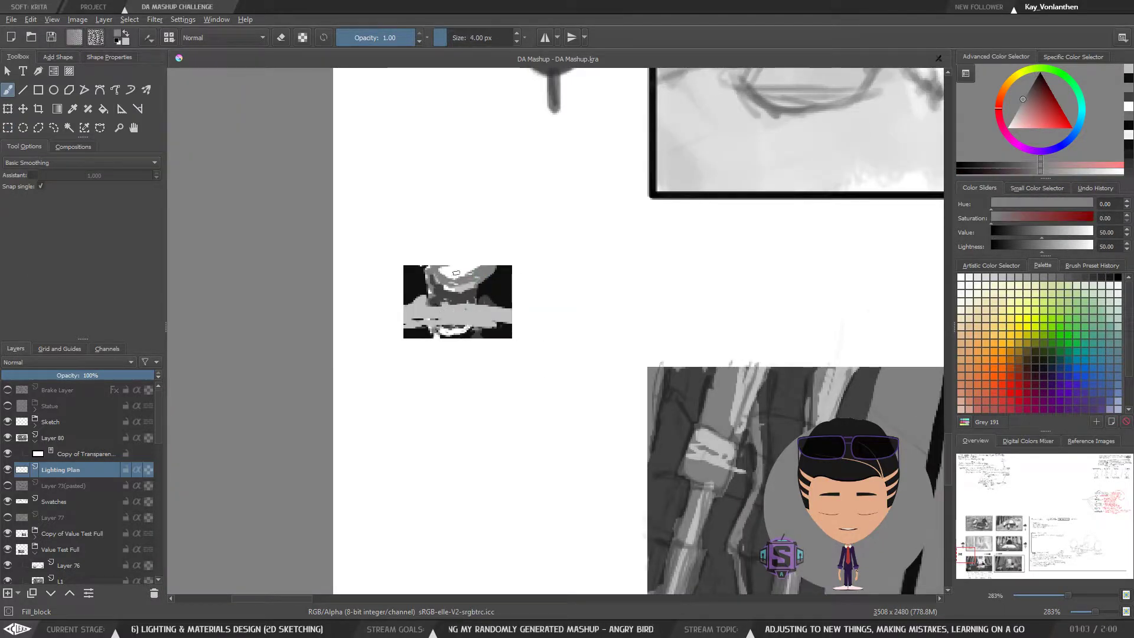
{"action": "key", "text": "bracketleft"}
{"action": "key", "text": "bracketleft"}
{"action": "key", "text": "bracketleft"}
{"action": "key", "text": "bracketleft"}
{"action": "key", "text": "bracketleft"}
{"action": "key", "text": "bracketleft"}
{"action": "key", "text": "bracketleft"}
{"action": "key", "text": "bracketleft"}
{"action": "key", "text": "bracketright"}
{"action": "key", "text": "bracketright"}
{"action": "key", "text": "bracketright"}
{"action": "key", "text": "bracketright"}
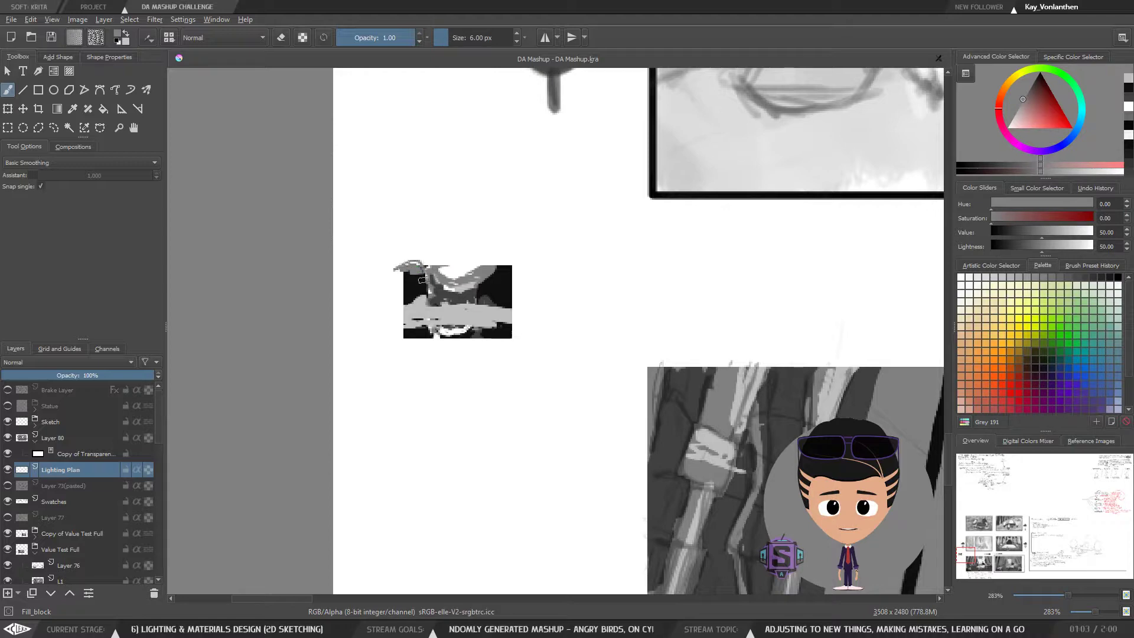
Undo the last two changes and make a rectangular selection around the whole margin study to confine the brush
{"action": "left_click", "coordinate": [455, 310], "text": "ctrl"}
{"action": "mouse_move", "coordinate": [414, 292]}
{"action": "left_mouse_down"}
{"action": "mouse_move", "coordinate": [402, 279]}
{"action": "mouse_move", "coordinate": [424, 266]}
{"action": "mouse_move", "coordinate": [473, 335]}
{"action": "mouse_move", "coordinate": [512, 339]}
{"action": "left_mouse_up"}
{"action": "key", "text": "ctrl+z"}
{"action": "key", "text": "ctrl+z"}
{"action": "key", "text": "ctrl+r"}
{"action": "key", "text": "b"}
Try sampled grey strokes over the selected rectangular study while enlarging the brush to 10 px
{"action": "left_click_drag", "start_coordinate": [507, 281], "coordinate": [473, 322]}
{"action": "left_click", "coordinate": [487, 298], "text": "ctrl"}
{"action": "left_click", "coordinate": [470, 332], "text": "ctrl"}
{"action": "key", "text": "]"}
{"action": "key", "text": "]"}
{"action": "key", "text": "]"}
{"action": "key", "text": "]"}
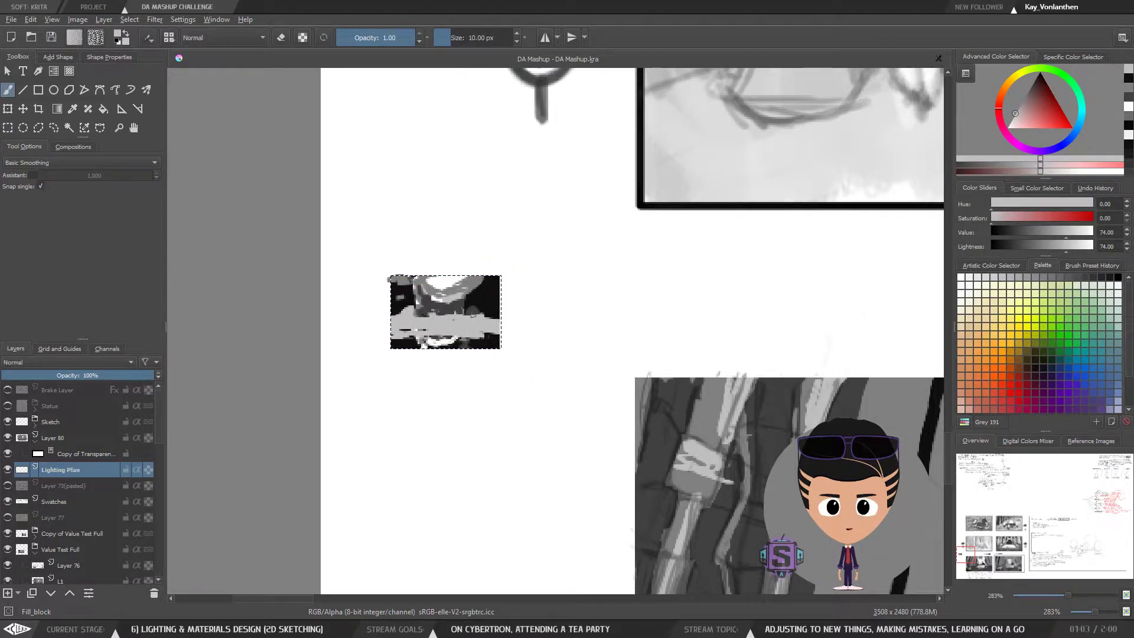
Cover the whole selected rectangular study with the black swatch colour using a 20 px brush
{"action": "left_click", "coordinate": [487, 297], "text": "ctrl"}
{"action": "key", "text": "minus"}
{"action": "key", "text": "minus"}
{"action": "left_click_drag", "start_coordinate": [706, 311], "coordinate": [478, 291]}
{"action": "left_click", "coordinate": [762, 297], "text": "ctrl"}
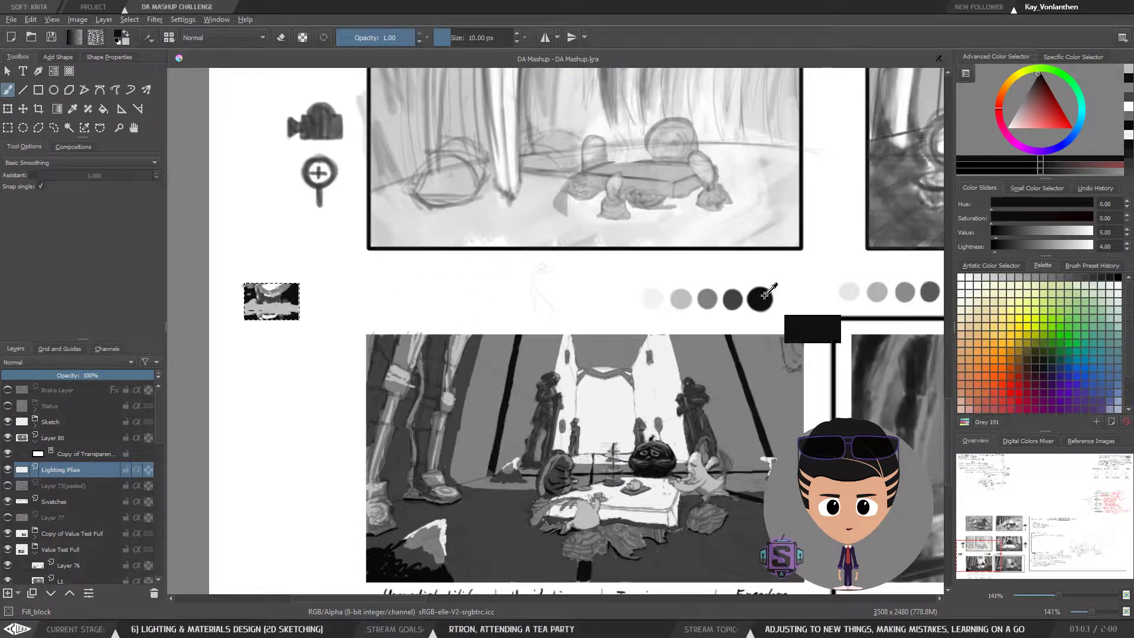
{"action": "left_click_drag", "start_coordinate": [697, 337], "coordinate": [759, 339]}
{"action": "key", "text": "]"}
{"action": "key", "text": "]"}
{"action": "key", "text": "]"}
{"action": "key", "text": "]"}
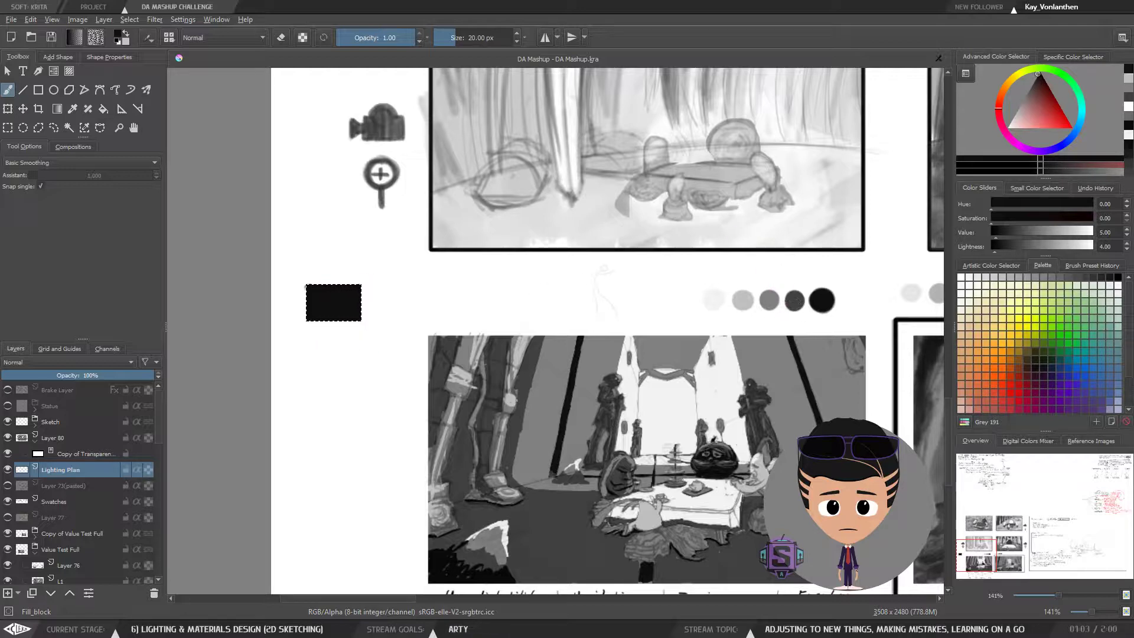
Paint thin dark-grey horizontal strokes across the lower part of the black study with a 9 px brush
{"action": "left_click", "coordinate": [795, 301], "text": "ctrl"}
{"action": "key", "text": "bracketleft"}
{"action": "key", "text": "bracketleft"}
{"action": "key", "text": "bracketleft"}
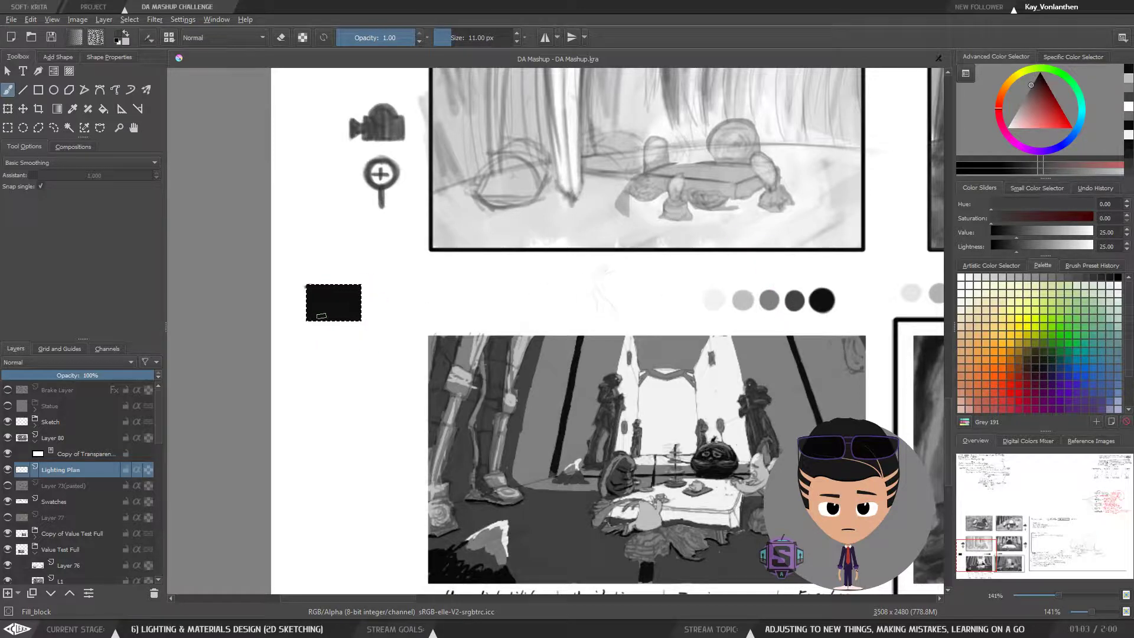
{"action": "key", "text": "bracketleft"}
{"action": "left_click_drag", "start_coordinate": [310, 317], "coordinate": [334, 310]}
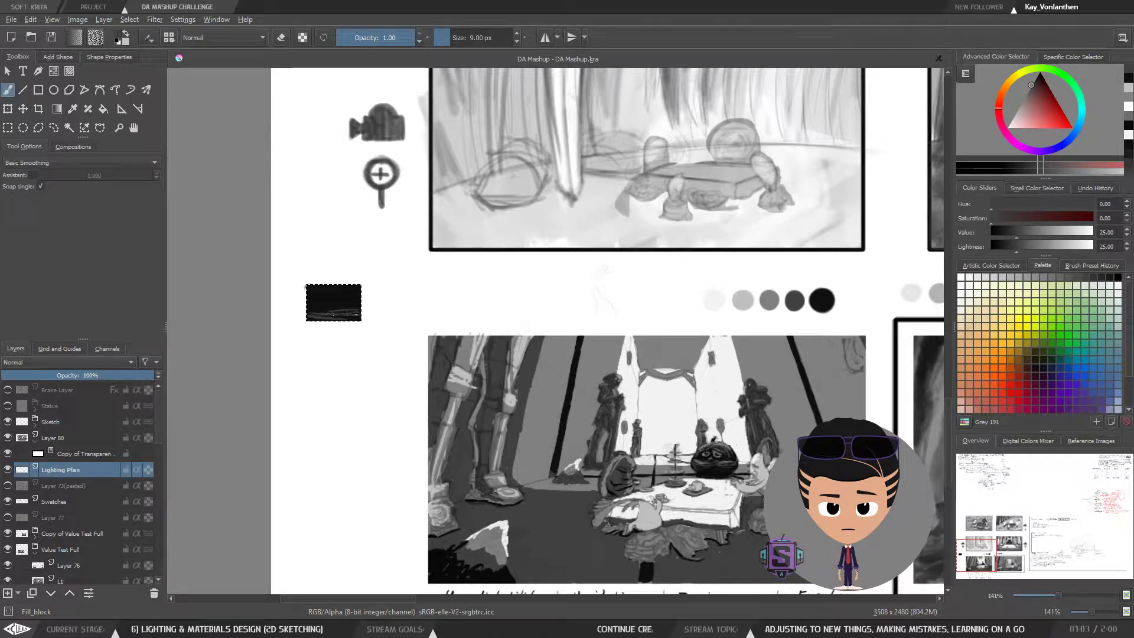
Layer light-grey and near-white horizontal streaks over the lower part of the study, reducing the brush to 5 px
{"action": "left_click", "coordinate": [742, 301], "text": "ctrl"}
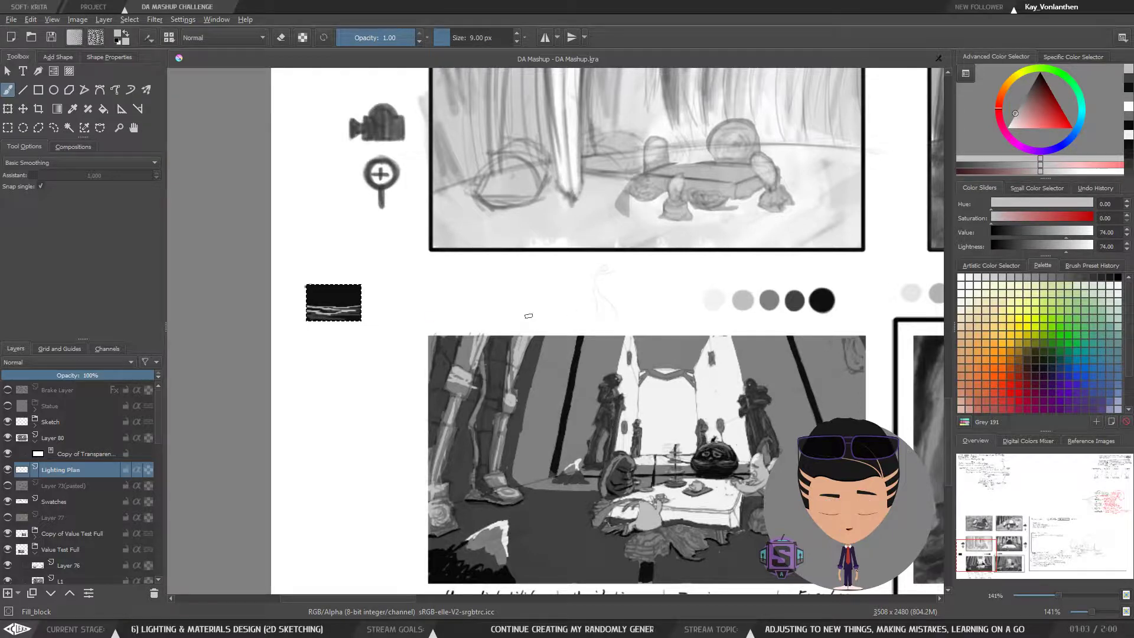
{"action": "left_click", "coordinate": [716, 300], "text": "ctrl"}
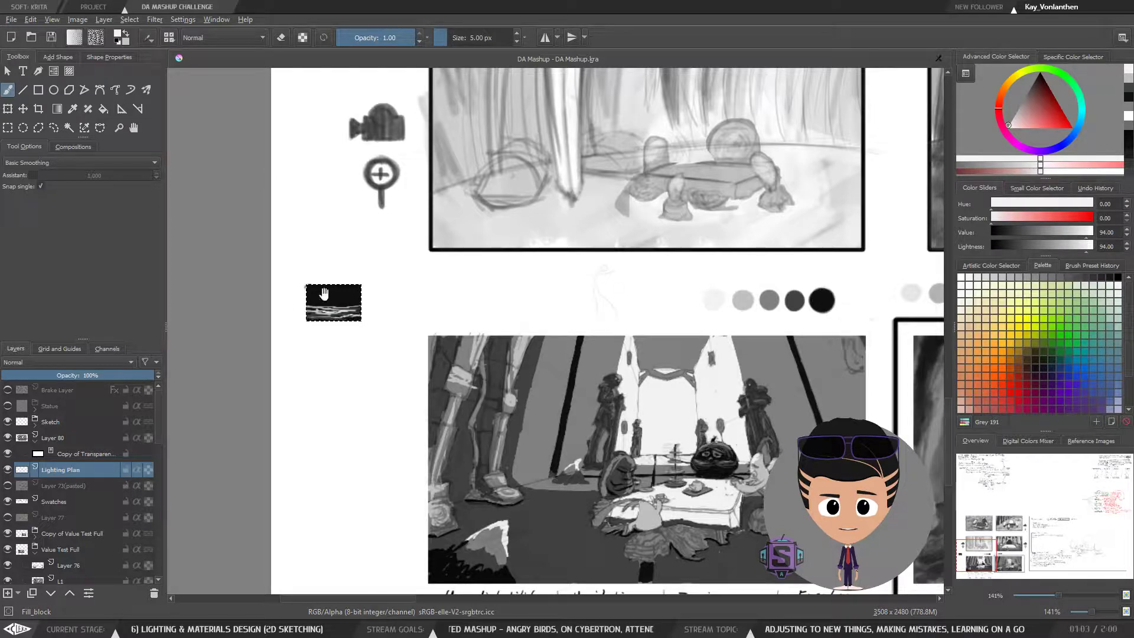
{"action": "key", "text": "plus"}
{"action": "key", "text": "plus"}
{"action": "left_click_drag", "start_coordinate": [362, 324], "coordinate": [541, 329]}
{"action": "key", "text": "minus"}
{"action": "key", "text": "minus"}
Scribble mid-grey shapes in the study's upper-left area at 5 px and add dark-grey strokes at 8 px
{"action": "left_click", "coordinate": [857, 302], "text": "ctrl"}
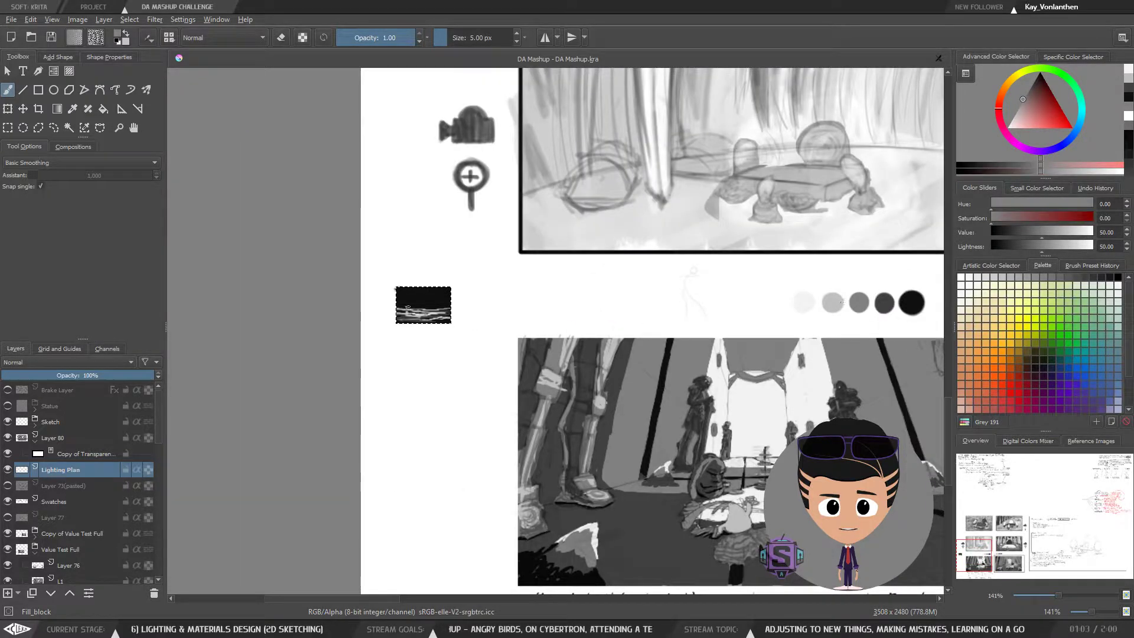
{"action": "key", "text": "bracketleft"}
{"action": "left_click_drag", "start_coordinate": [405, 290], "coordinate": [416, 289]}
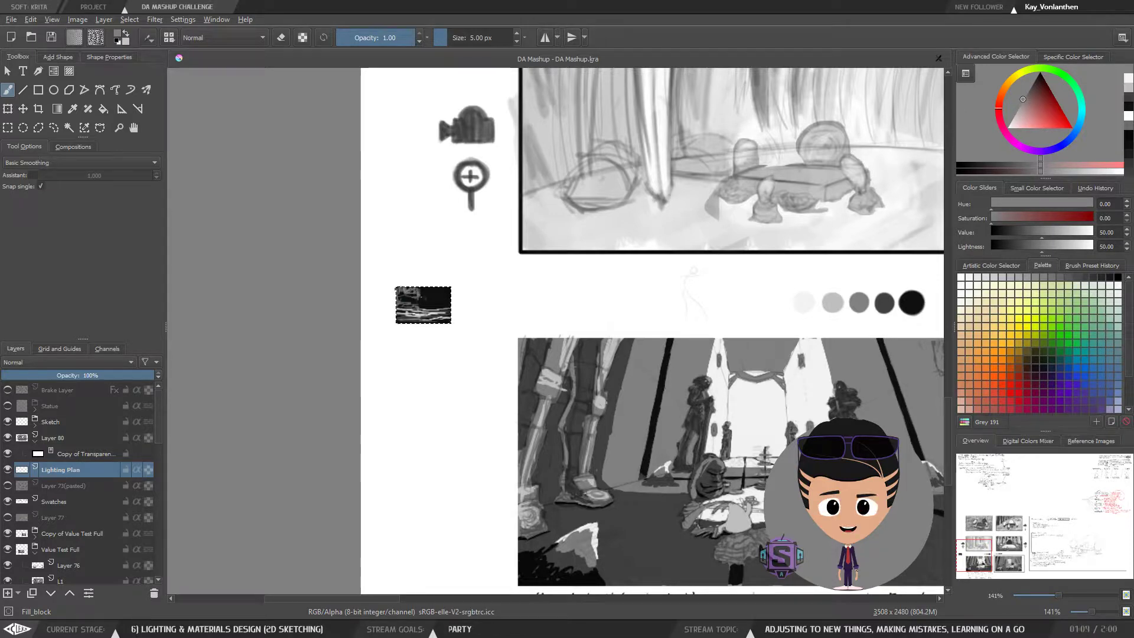
{"action": "left_click", "coordinate": [884, 302], "text": "ctrl"}
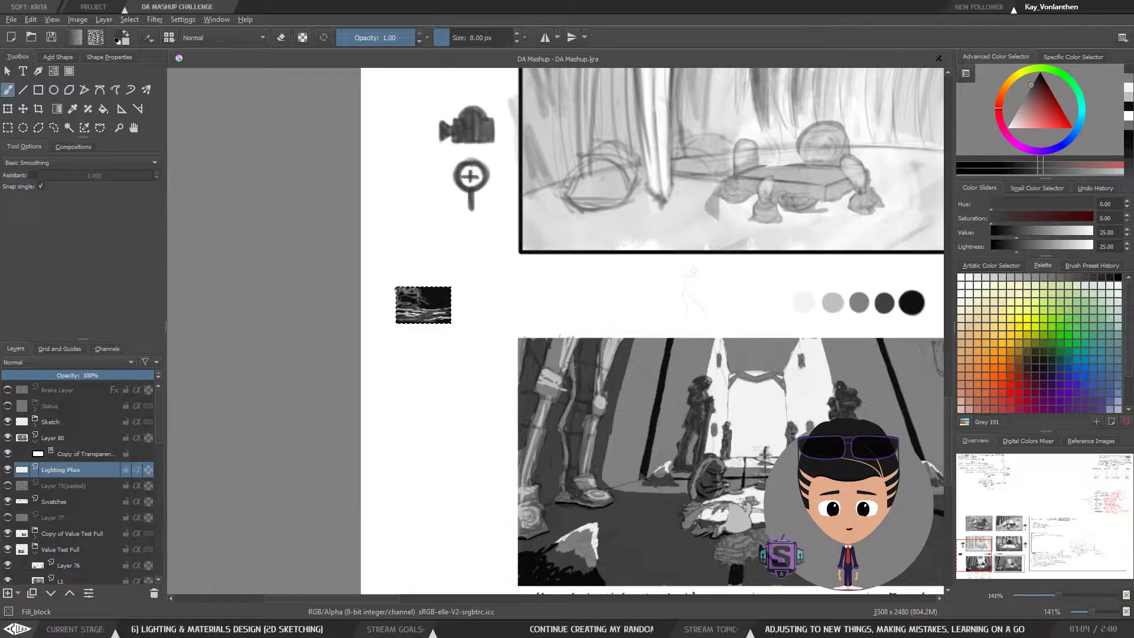
Paint a light-grey curve sweeping up the right side of the study with an 8 px brush
{"action": "left_click", "coordinate": [438, 312], "text": "ctrl"}
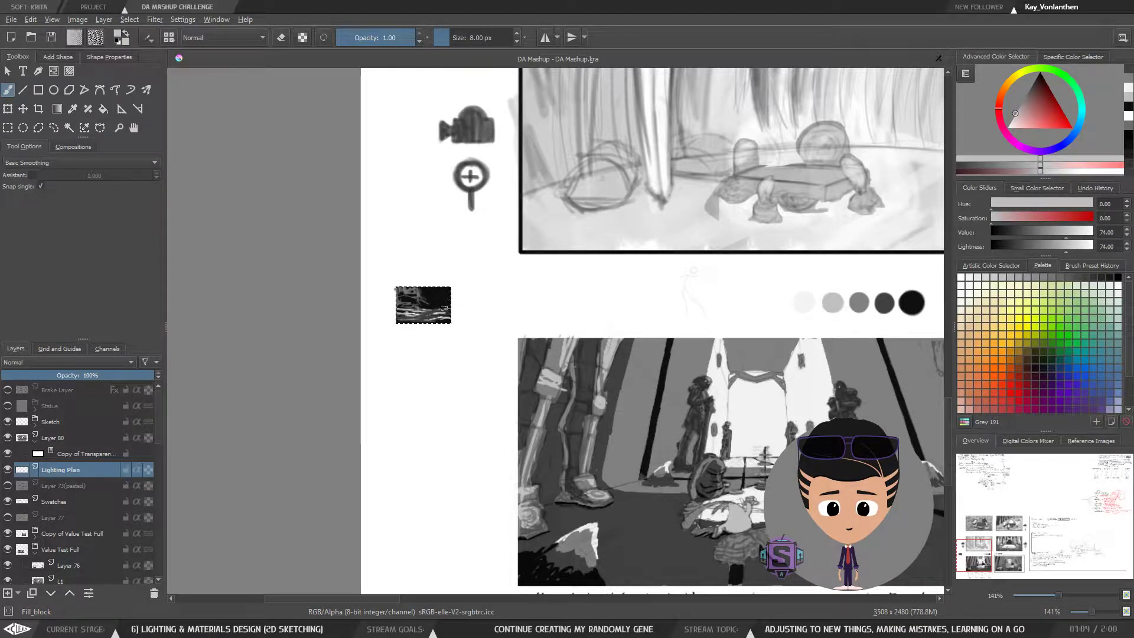
{"action": "left_click_drag", "start_coordinate": [431, 312], "coordinate": [450, 299]}
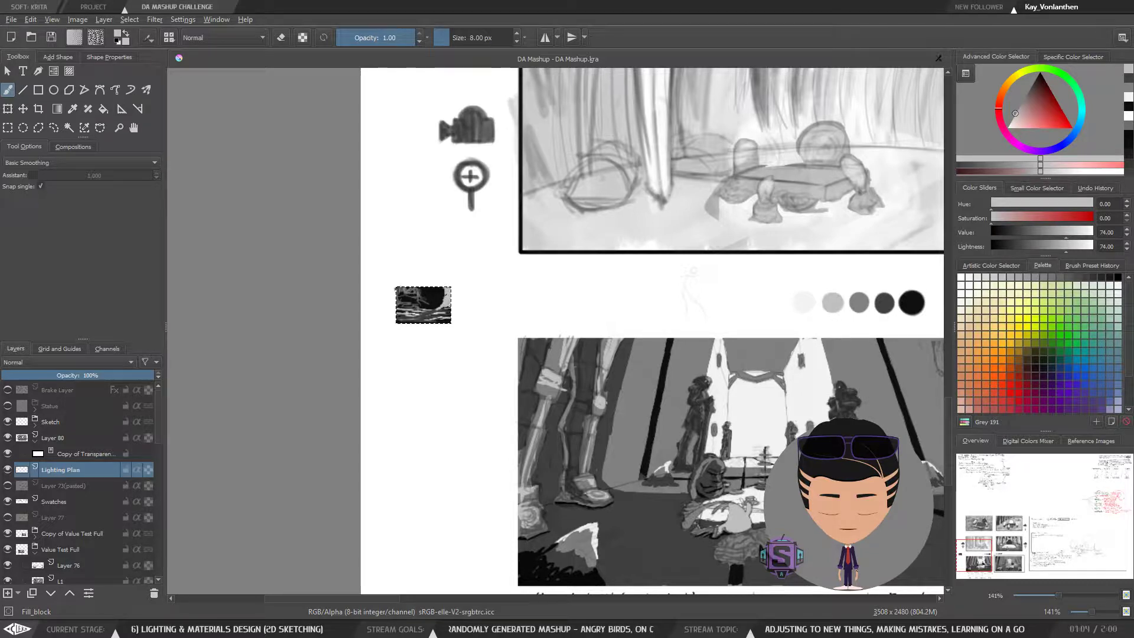
{"action": "left_click_drag", "start_coordinate": [447, 291], "coordinate": [442, 303]}
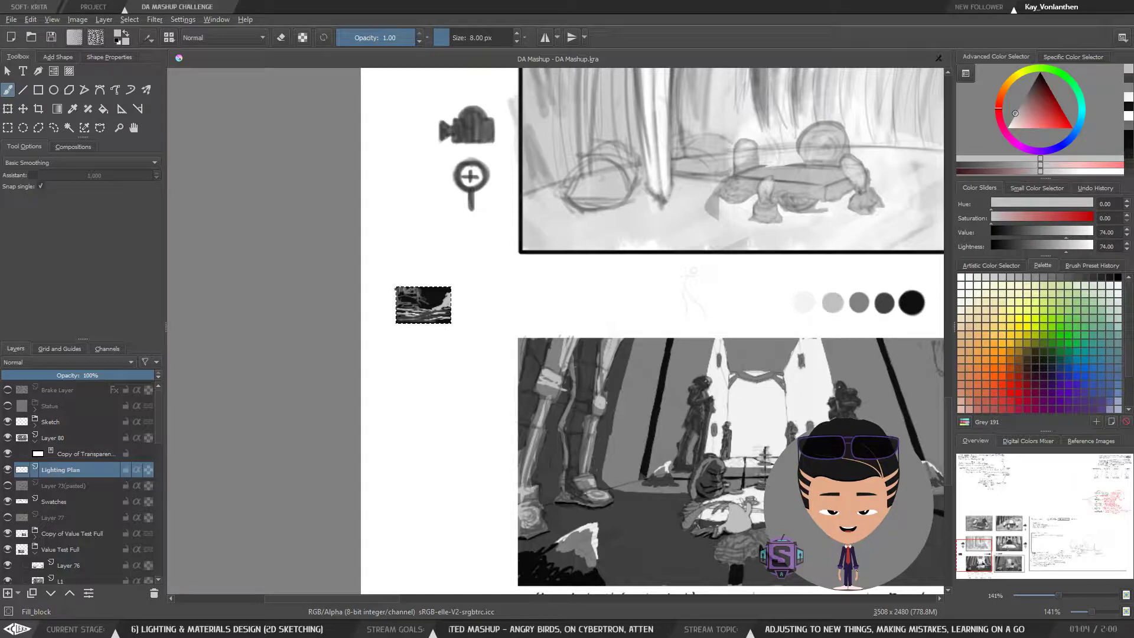
Refine the curve on the study's right side with 6 px black and dark-grey strokes and 3 px light-grey strokes
{"action": "left_click", "coordinate": [911, 302], "text": "ctrl"}
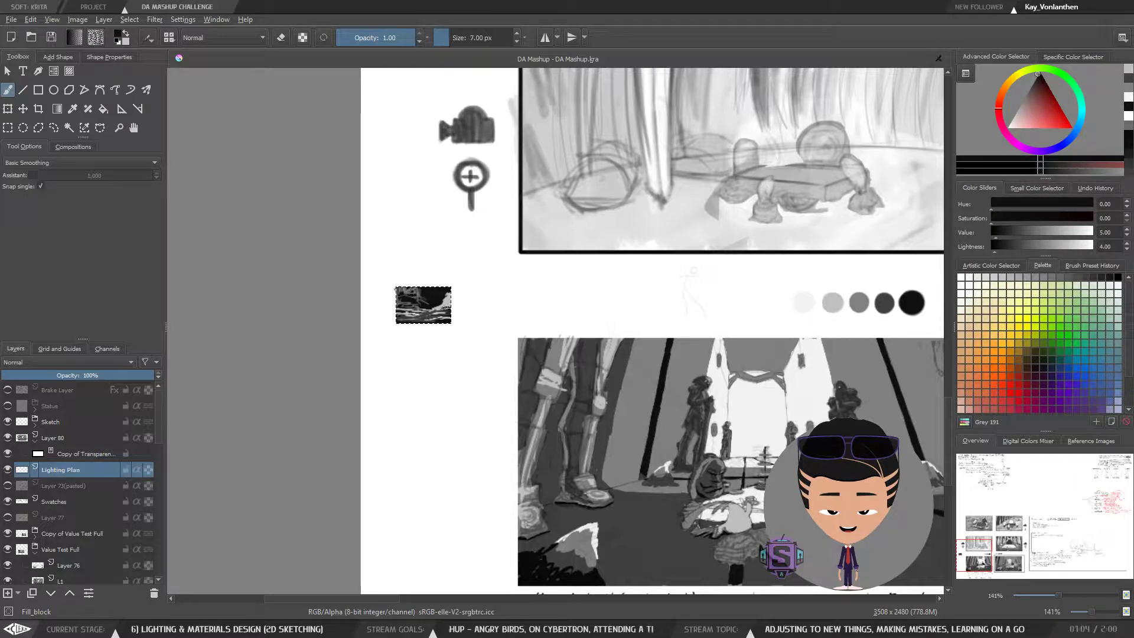
{"action": "key", "text": "bracketleft"}
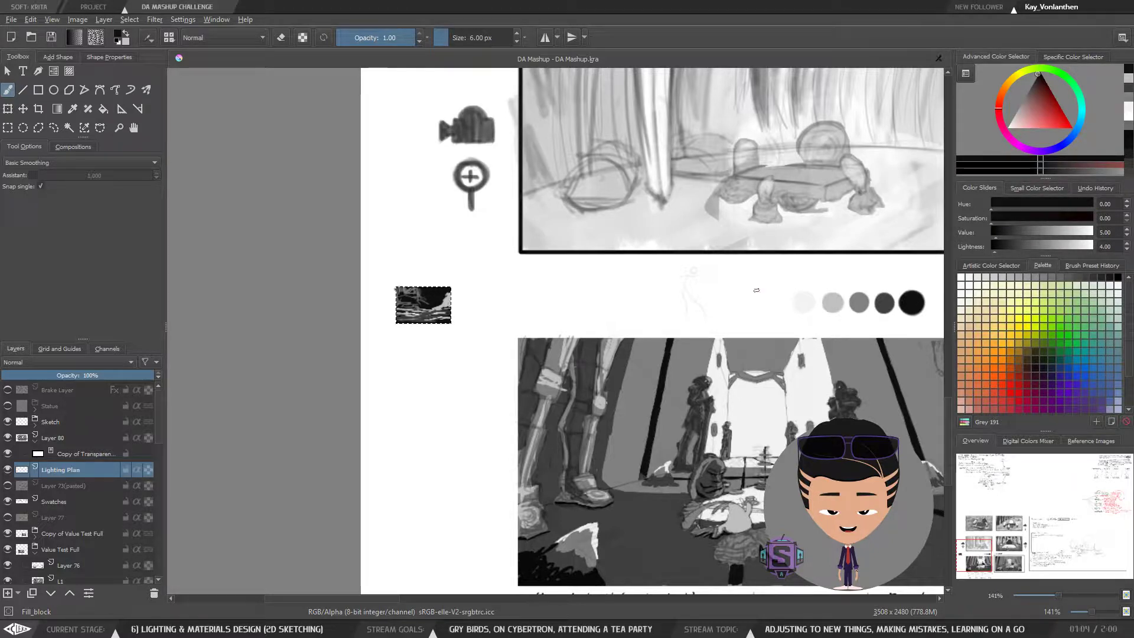
{"action": "left_click", "coordinate": [884, 303], "text": "ctrl"}
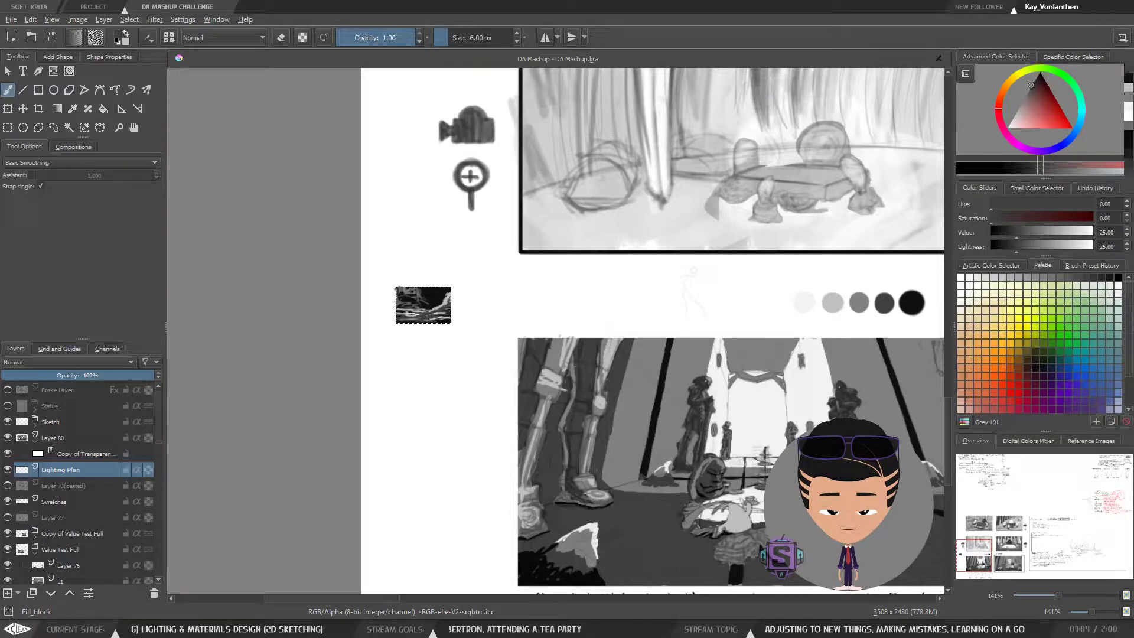
{"action": "left_click", "coordinate": [441, 308], "text": "ctrl"}
{"action": "key", "text": "bracketleft"}
{"action": "key", "text": "bracketleft"}
{"action": "key", "text": "bracketleft"}
{"action": "left_click_drag", "start_coordinate": [446, 301], "coordinate": [444, 306]}
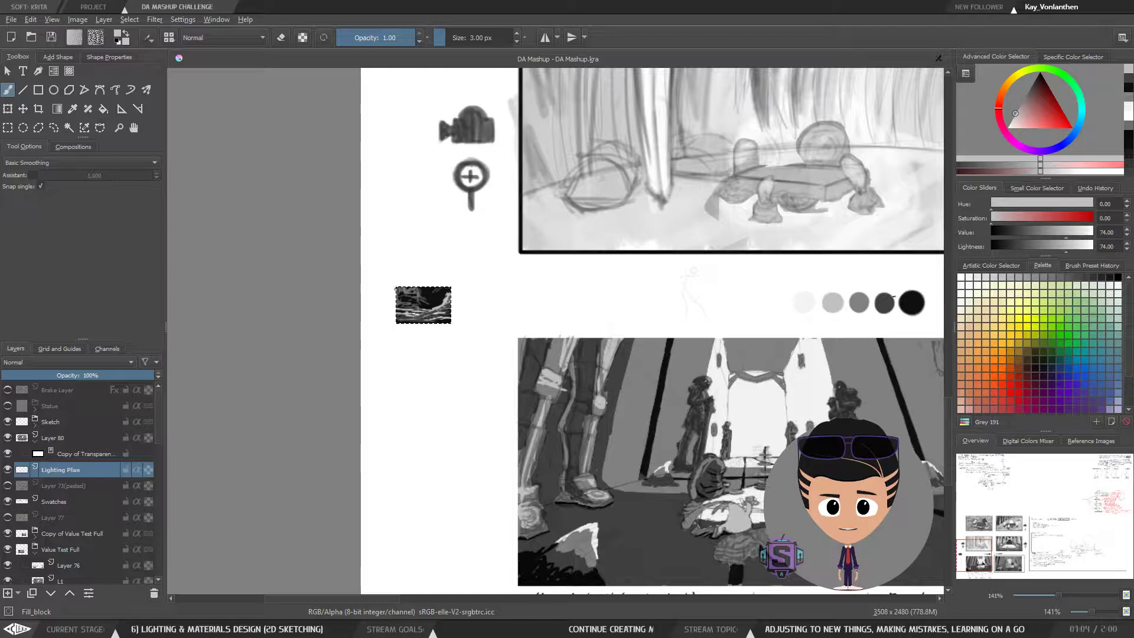
Touch up the study with 8 px black strokes and add mid-grey along its upper edge with a 12 px brush
{"action": "left_click", "coordinate": [912, 301], "text": "ctrl"}
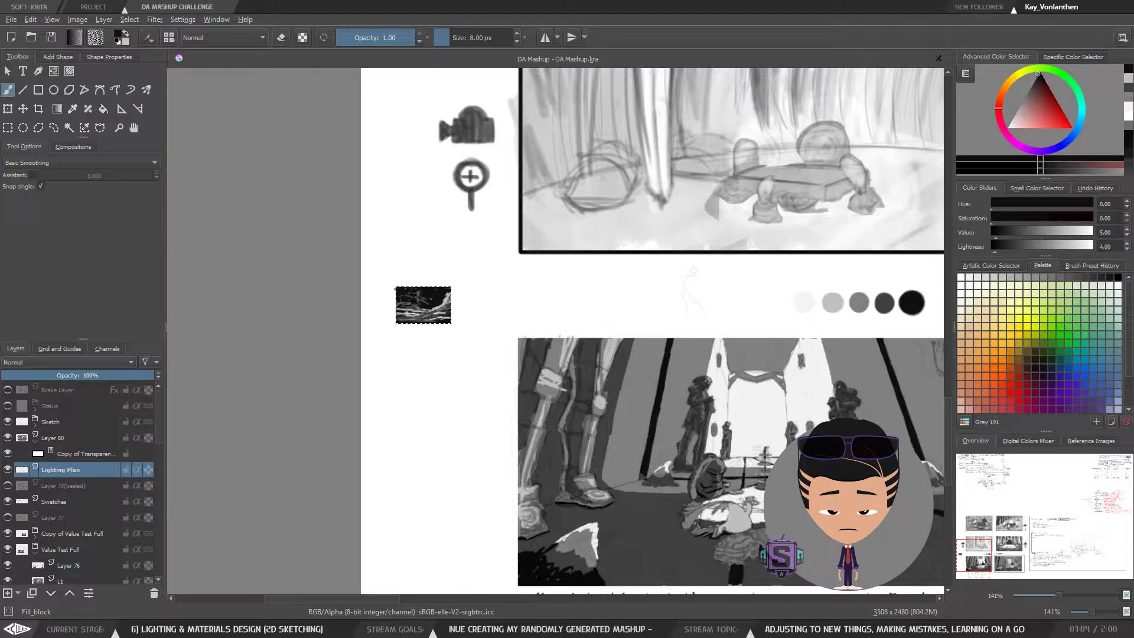
{"action": "left_click", "coordinate": [860, 302], "text": "ctrl"}
{"action": "key", "text": "bracketright"}
{"action": "key", "text": "bracketright"}
{"action": "key", "text": "bracketright"}
{"action": "key", "text": "bracketright"}
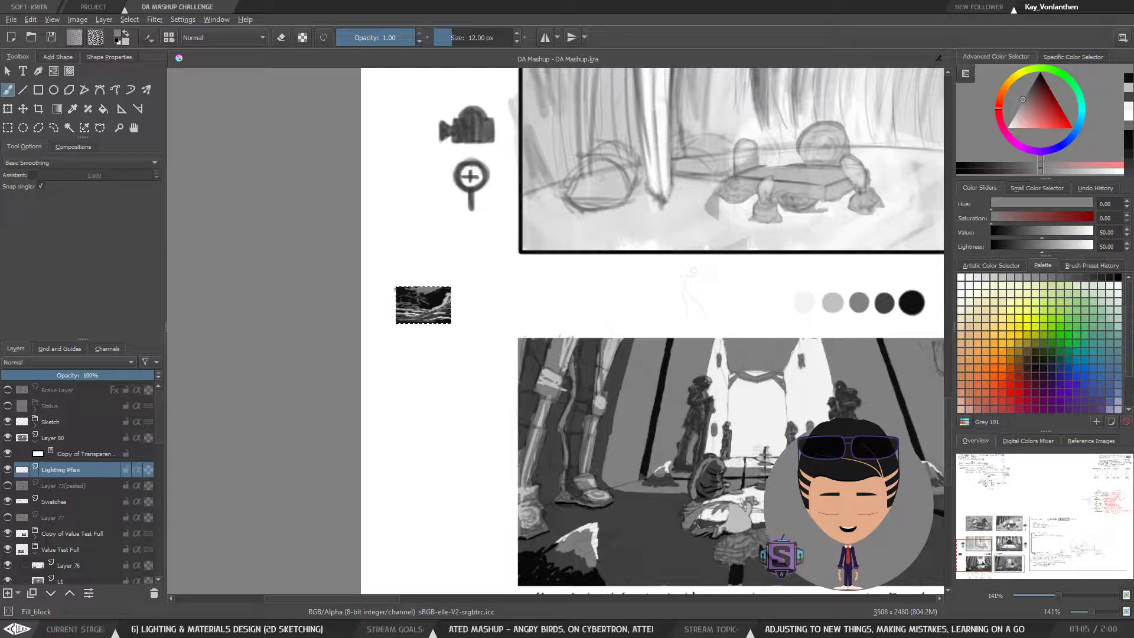
Darken the lower part of the study and narrow the light diagonal with 9 px black strokes
{"action": "scroll", "coordinate": [431, 310], "scroll_direction": "up", "scroll_amount": 4}
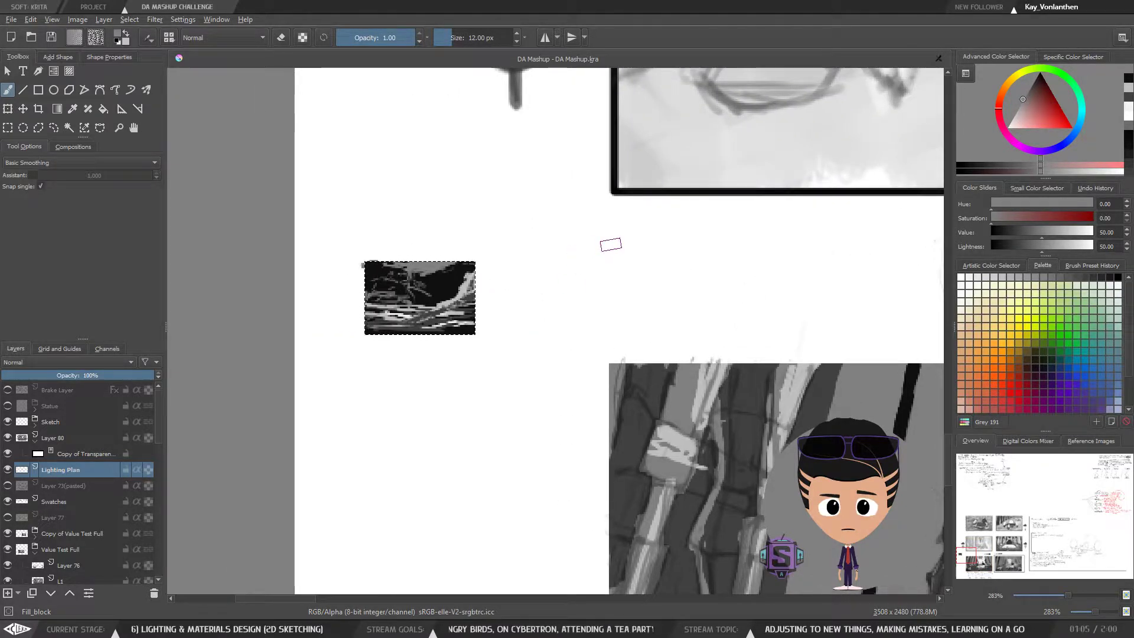
{"action": "left_click", "coordinate": [421, 330], "text": "ctrl"}
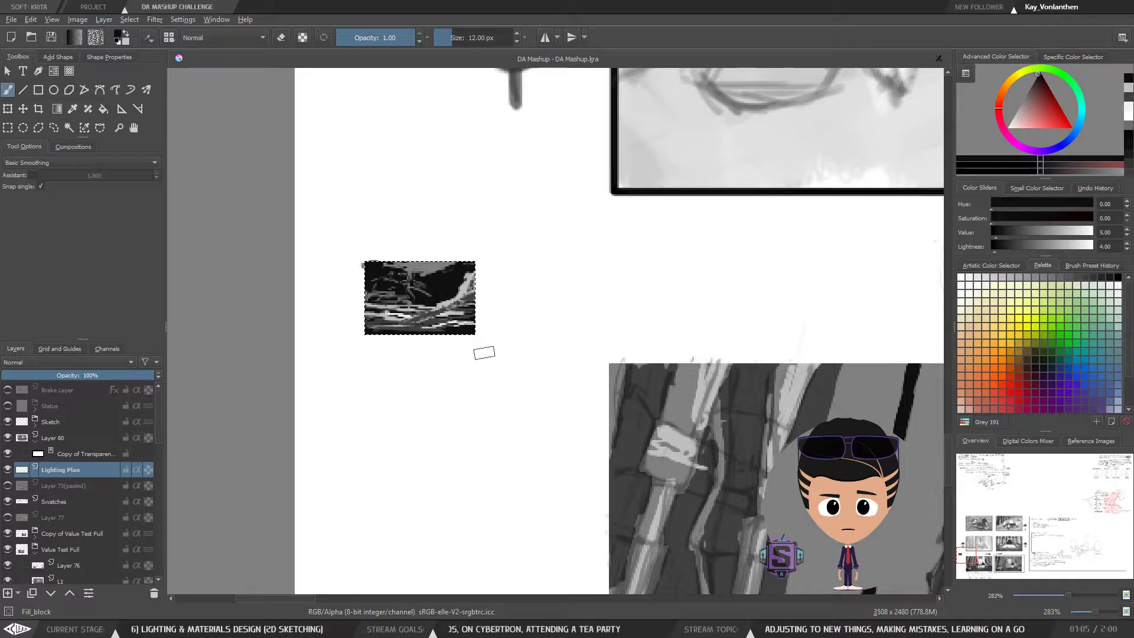
{"action": "left_click", "coordinate": [459, 333], "text": "ctrl"}
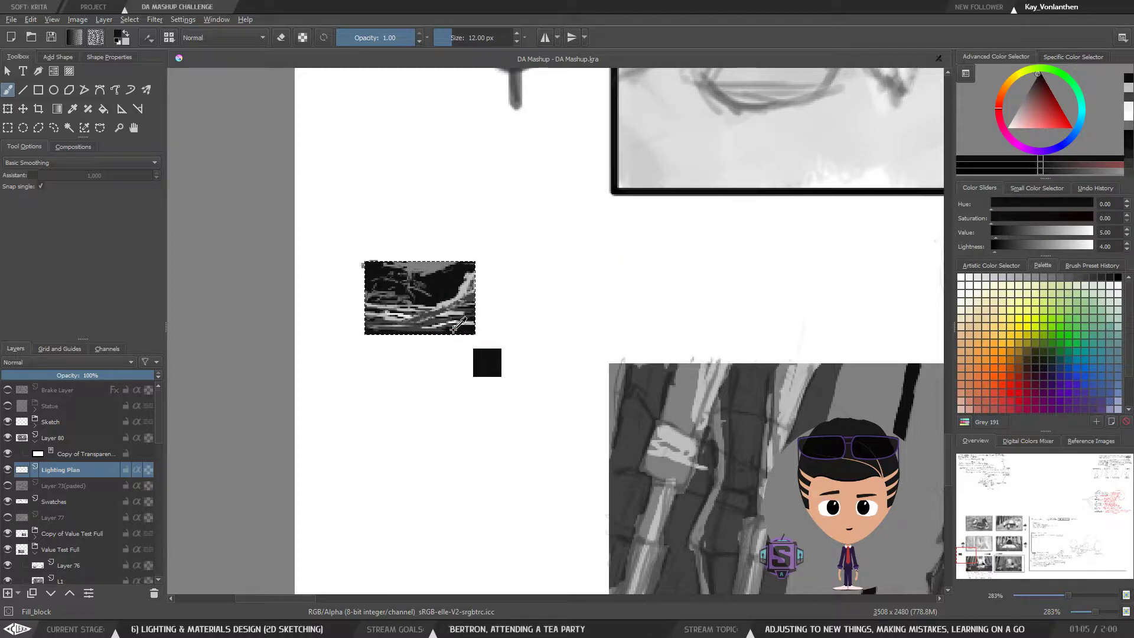
{"action": "key", "text": "bracketleft"}
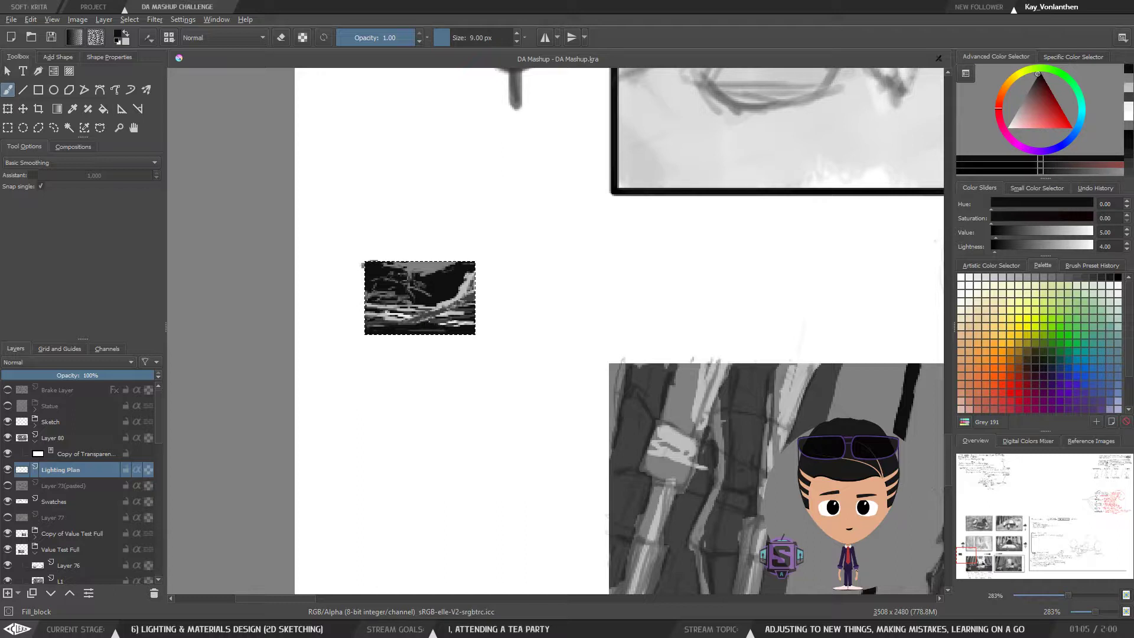
{"action": "left_click_drag", "start_coordinate": [412, 322], "coordinate": [424, 315]}
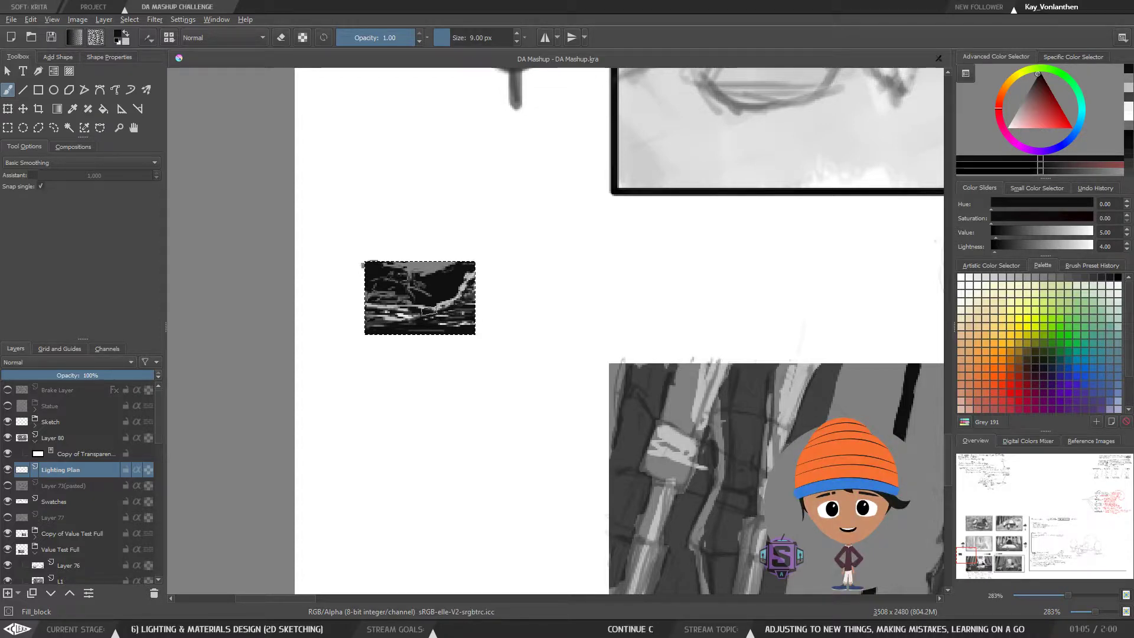
Redraw the light-grey diagonal with a 4 px brush and carve black into the mid-grey patch along the study's upper edge
{"action": "left_click", "coordinate": [470, 275], "text": "ctrl"}
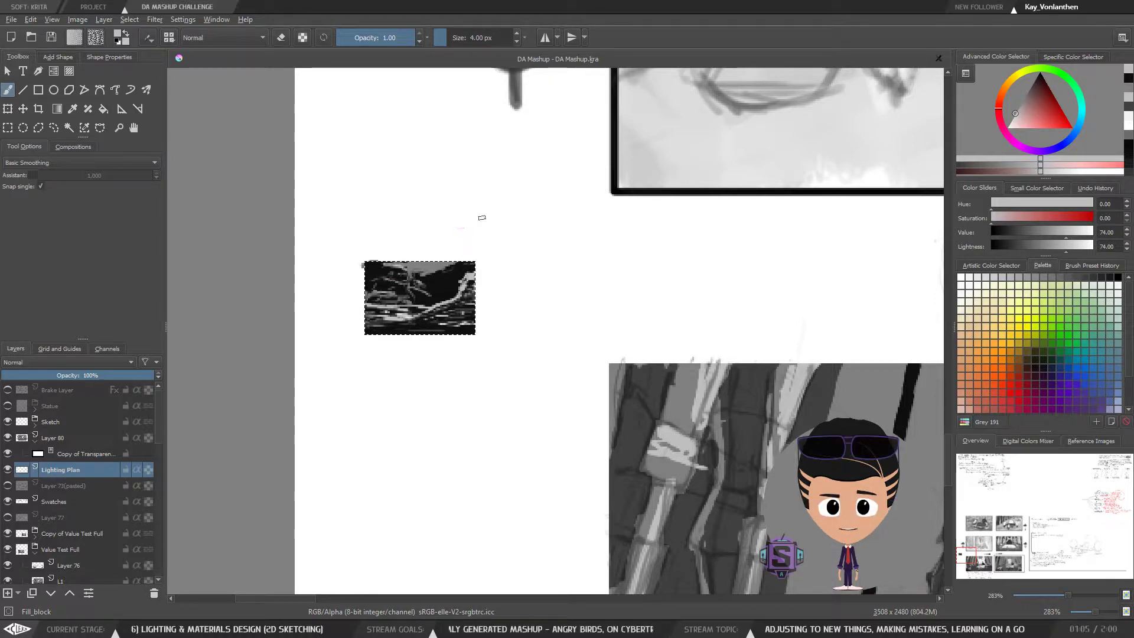
{"action": "left_click", "coordinate": [439, 276], "text": "ctrl"}
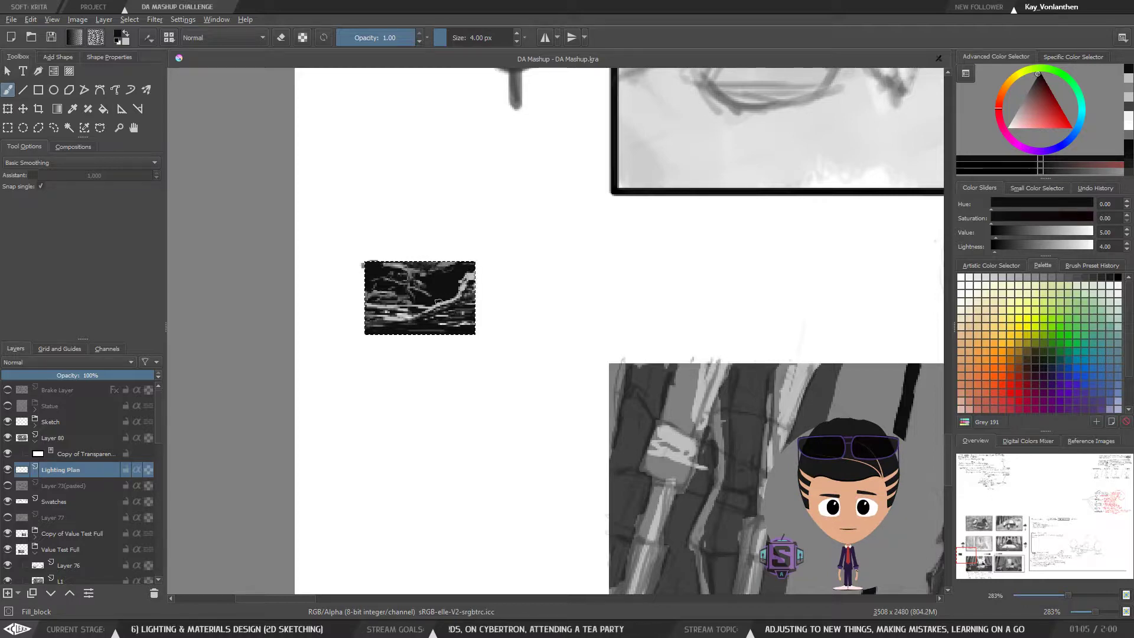
{"action": "left_click", "coordinate": [465, 294], "text": "ctrl"}
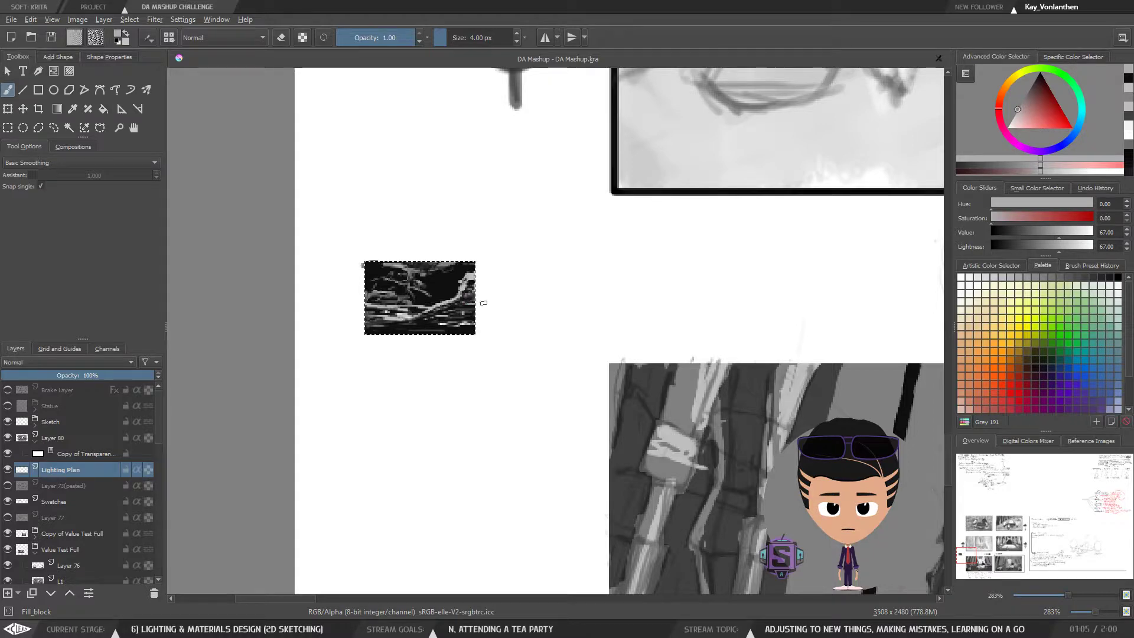
Review the handwritten story notes and character layout sketch at the beginning of the page
{"action": "key", "text": "minus"}
{"action": "key", "text": "minus"}
{"action": "key", "text": "plus"}
{"action": "key", "text": "plus"}
{"action": "key", "text": "minus"}
{"action": "key", "text": "minus"}
{"action": "key", "text": "minus"}
{"action": "key", "text": "minus"}
{"action": "left_click_drag", "start_coordinate": [658, 236], "coordinate": [442, 544]}
{"action": "left_click_drag", "start_coordinate": [561, 195], "coordinate": [514, 591]}
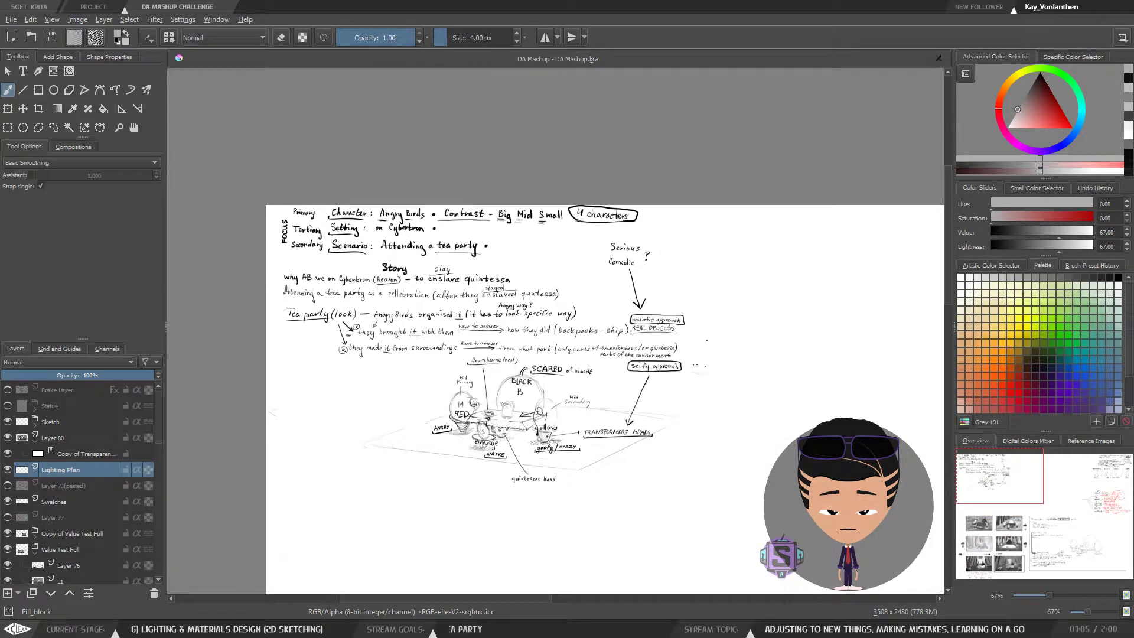
{"action": "key", "text": "plus"}
{"action": "key", "text": "plus"}
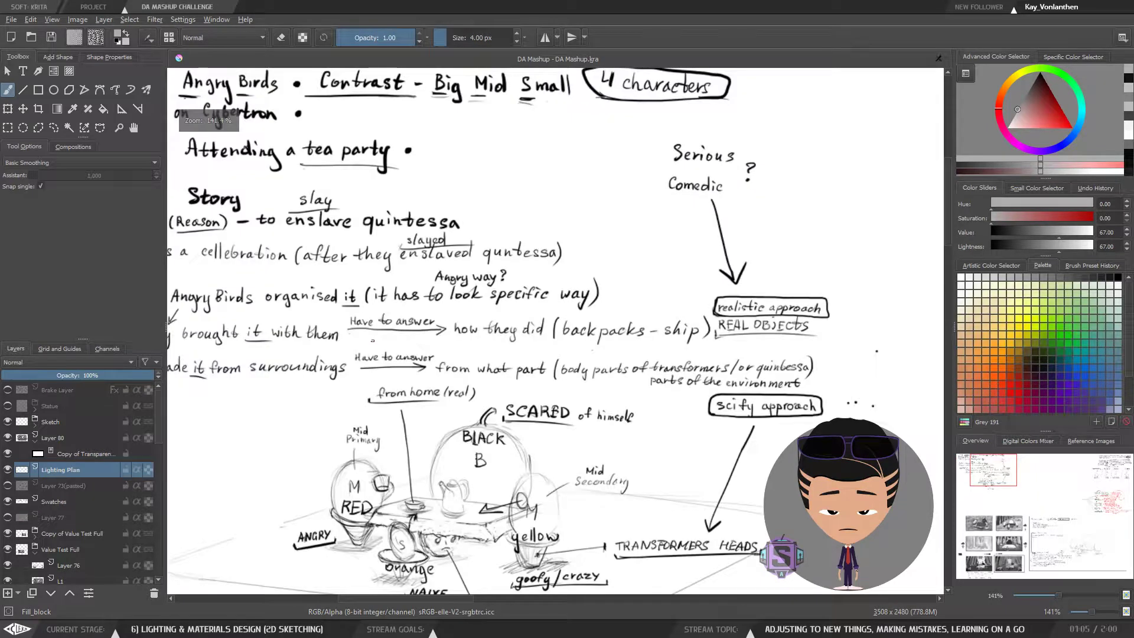
Clean the stray marks off the study's left and upper edges with rectangular selections, clear the selection, and return to the brush
{"action": "left_click_drag", "start_coordinate": [414, 514], "coordinate": [532, 236]}
{"action": "left_click_drag", "start_coordinate": [371, 541], "coordinate": [461, 260]}
{"action": "left_click_drag", "start_coordinate": [406, 447], "coordinate": [492, 253]}
{"action": "left_click_drag", "start_coordinate": [446, 477], "coordinate": [400, 339]}
{"action": "left_click_drag", "start_coordinate": [351, 565], "coordinate": [443, 347]}
{"action": "left_click_drag", "start_coordinate": [427, 446], "coordinate": [423, 294]}
{"action": "key", "text": "plus"}
{"action": "key", "text": "plus"}
{"action": "left_click_drag", "start_coordinate": [362, 220], "coordinate": [610, 315]}
{"action": "key", "text": "plus"}
{"action": "key", "text": "plus"}
{"action": "left_click_drag", "start_coordinate": [500, 313], "coordinate": [450, 308]}
{"action": "key", "text": "minus"}
{"action": "key", "text": "minus"}
{"action": "key", "text": "ctrl+r"}
{"action": "left_click_drag", "start_coordinate": [340, 228], "coordinate": [371, 373]}
{"action": "left_click_drag", "start_coordinate": [319, 225], "coordinate": [550, 267]}
{"action": "key", "text": "b"}
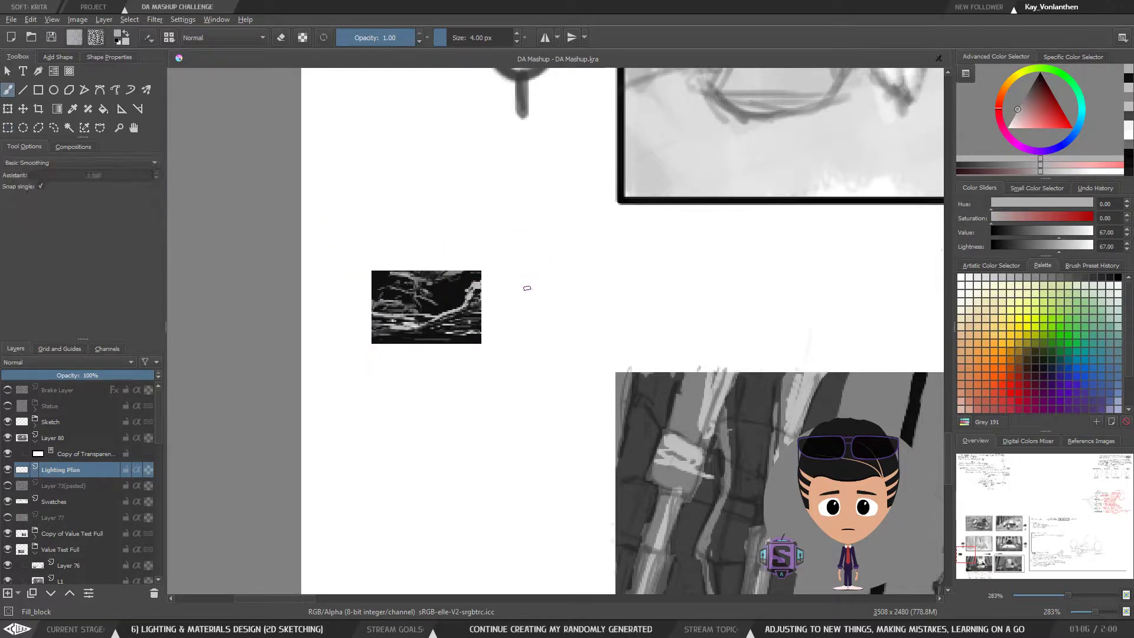
Paint a mid-grey patch in the dark area above the study's light diagonal with an 8 px brush
{"action": "key", "text": "minus"}
{"action": "key", "text": "minus"}
{"action": "key", "text": "plus"}
{"action": "key", "text": "plus"}
{"action": "key", "text": "minus"}
{"action": "key", "text": "minus"}
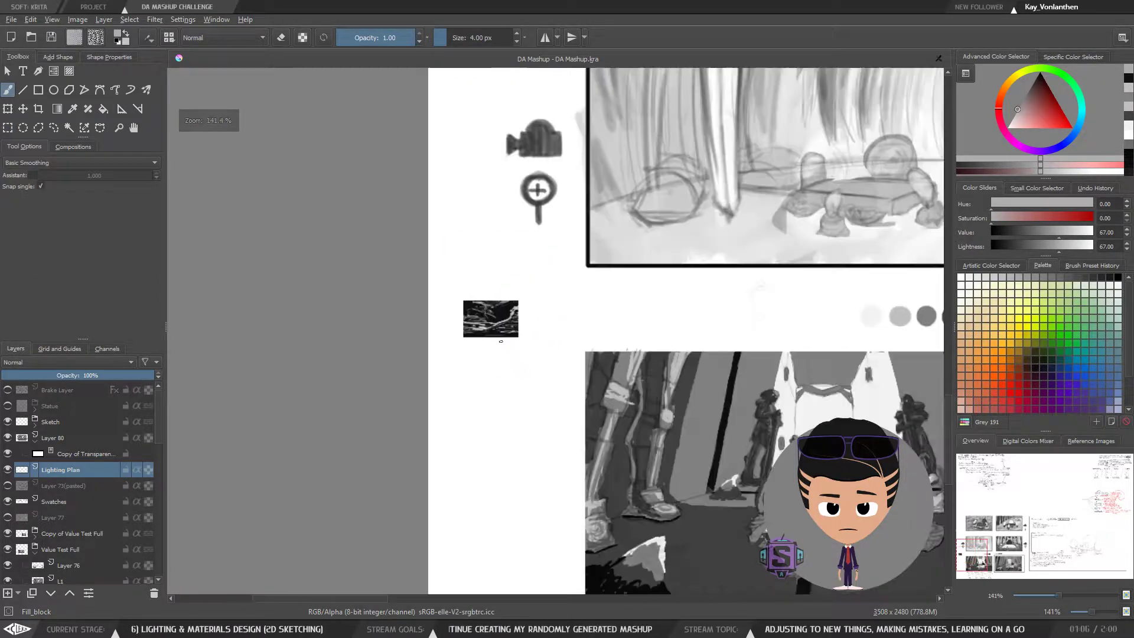
{"action": "key", "text": "plus"}
{"action": "key", "text": "plus"}
{"action": "left_click_drag", "start_coordinate": [619, 360], "coordinate": [451, 331]}
{"action": "key", "text": "minus"}
{"action": "key", "text": "minus"}
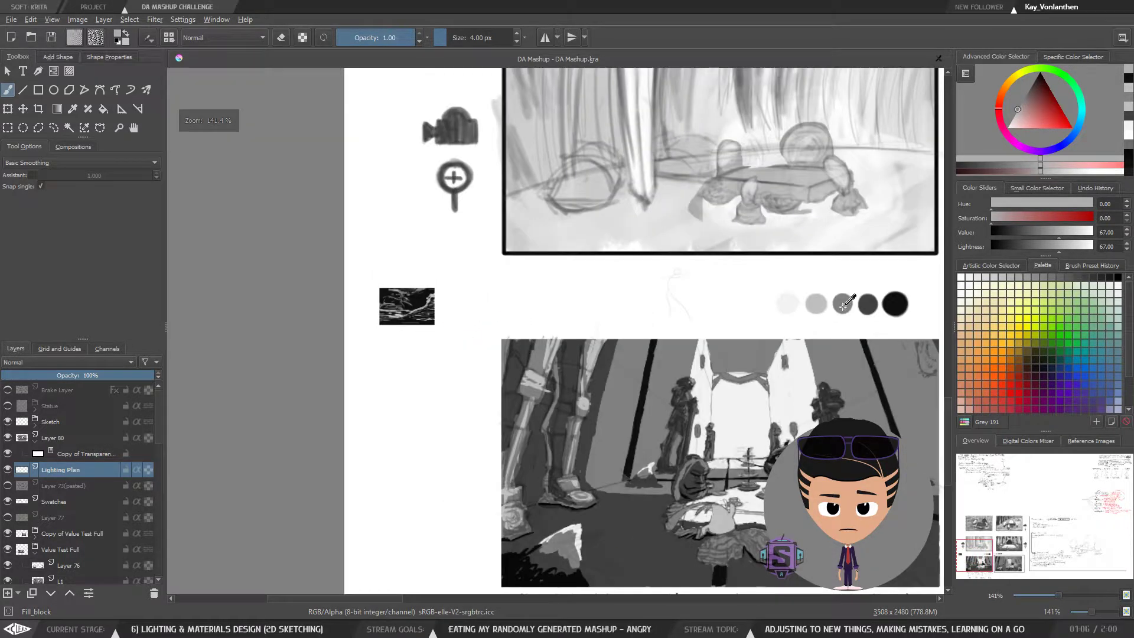
{"action": "key", "text": "plus"}
{"action": "key", "text": "plus"}
{"action": "left_click_drag", "start_coordinate": [308, 330], "coordinate": [424, 374]}
{"action": "key", "text": "bracketright"}
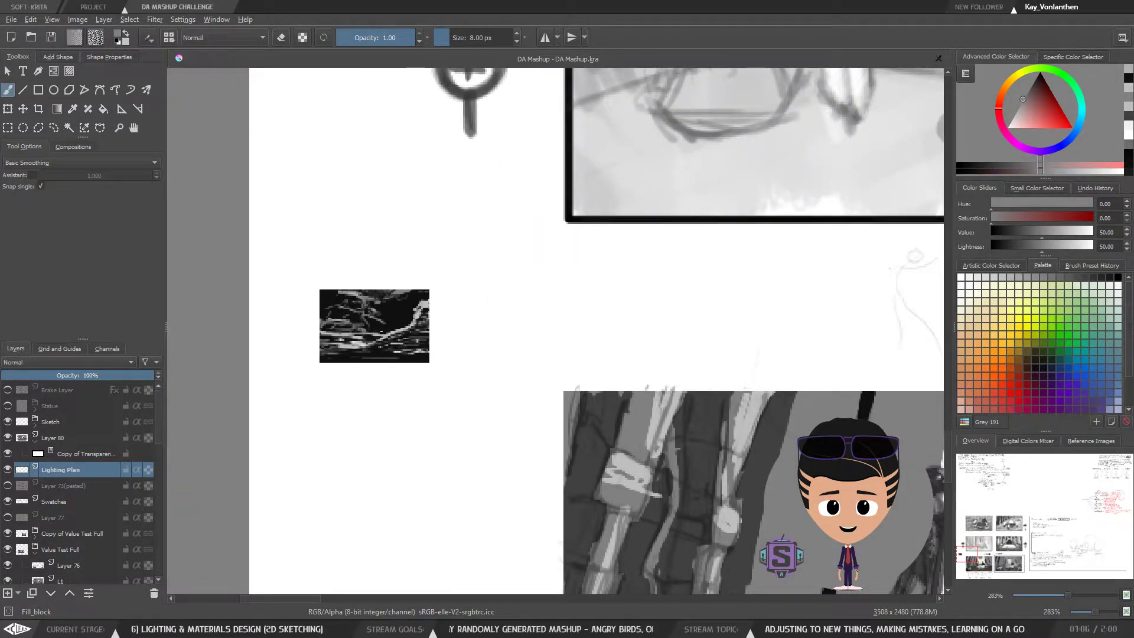
{"action": "mouse_move", "coordinate": [381, 331]}
{"action": "left_mouse_down"}
{"action": "mouse_move", "coordinate": [409, 323]}
{"action": "mouse_move", "coordinate": [395, 316]}
{"action": "left_mouse_up"}
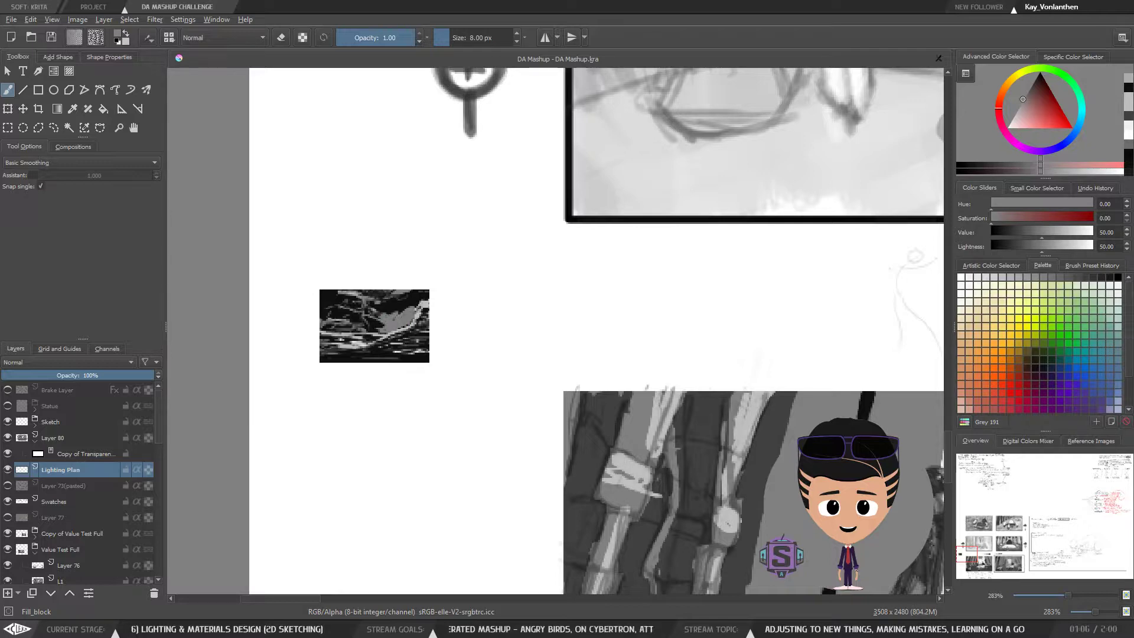
{"action": "key", "text": "minus"}
{"action": "key", "text": "minus"}
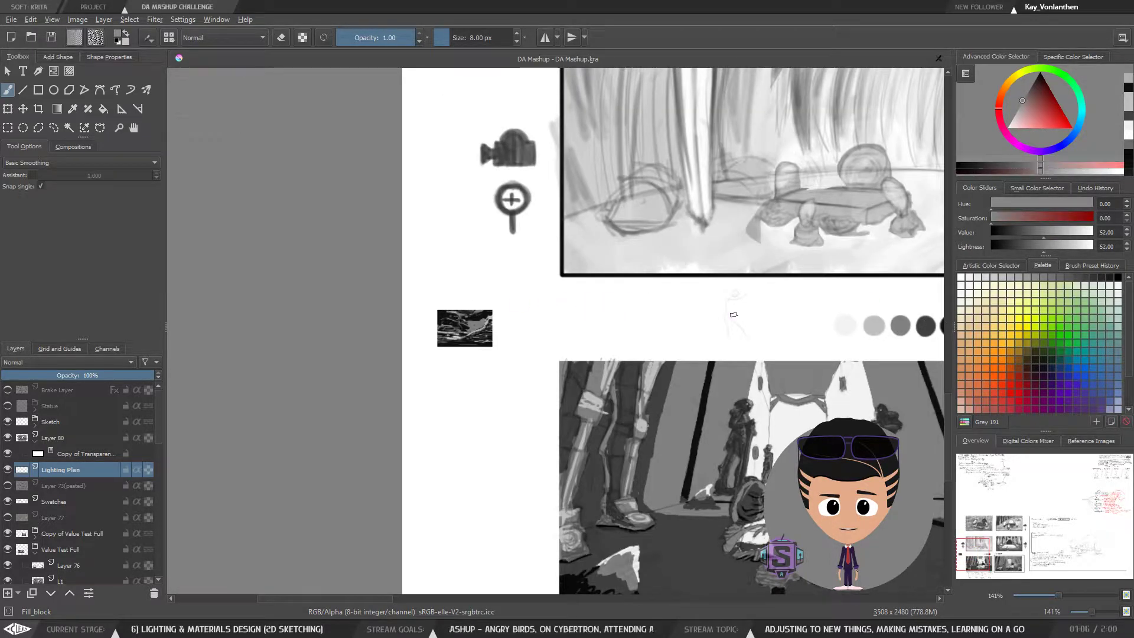
Sample greys from the artwork and paint dark-grey and mid-grey strokes across the study's left half with the 8 px brush
{"action": "key", "text": "plus"}
{"action": "key", "text": "plus"}
{"action": "key", "text": "minus"}
{"action": "key", "text": "minus"}
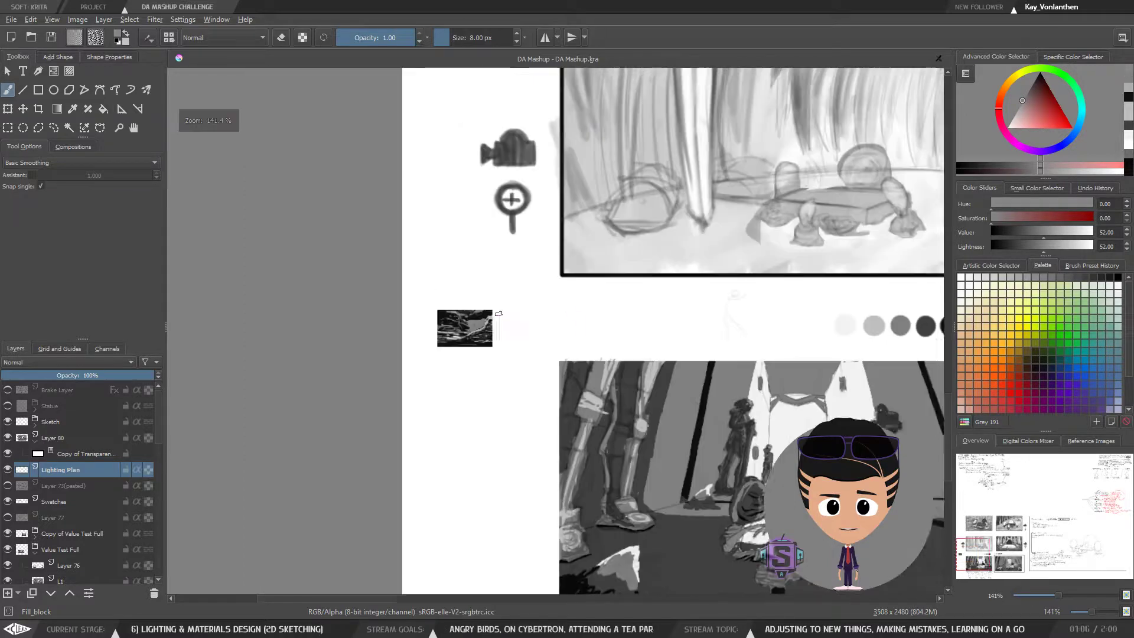
{"action": "left_click_drag", "start_coordinate": [780, 320], "coordinate": [736, 319]}
{"action": "left_click", "coordinate": [884, 324], "text": "ctrl"}
{"action": "key", "text": "plus"}
{"action": "key", "text": "plus"}
{"action": "mouse_move", "coordinate": [366, 334]}
{"action": "left_mouse_down"}
{"action": "mouse_move", "coordinate": [439, 341]}
{"action": "mouse_move", "coordinate": [387, 314]}
{"action": "mouse_move", "coordinate": [376, 324]}
{"action": "mouse_move", "coordinate": [396, 316]}
{"action": "left_mouse_up"}
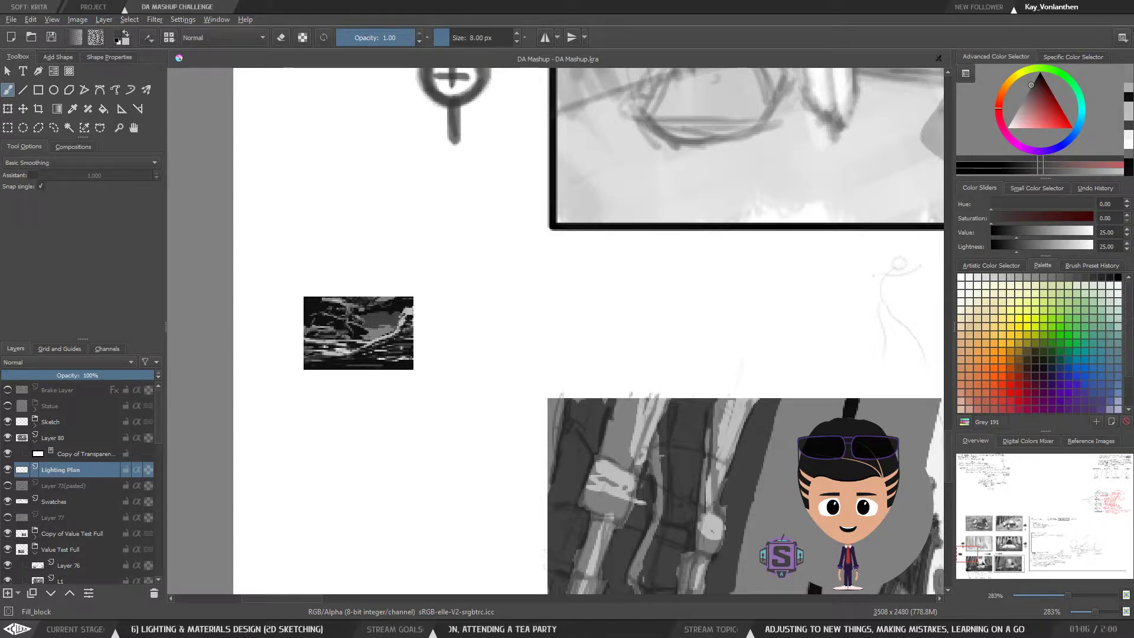
{"action": "left_click", "coordinate": [348, 332], "text": "ctrl"}
{"action": "left_click_drag", "start_coordinate": [294, 326], "coordinate": [304, 327]}
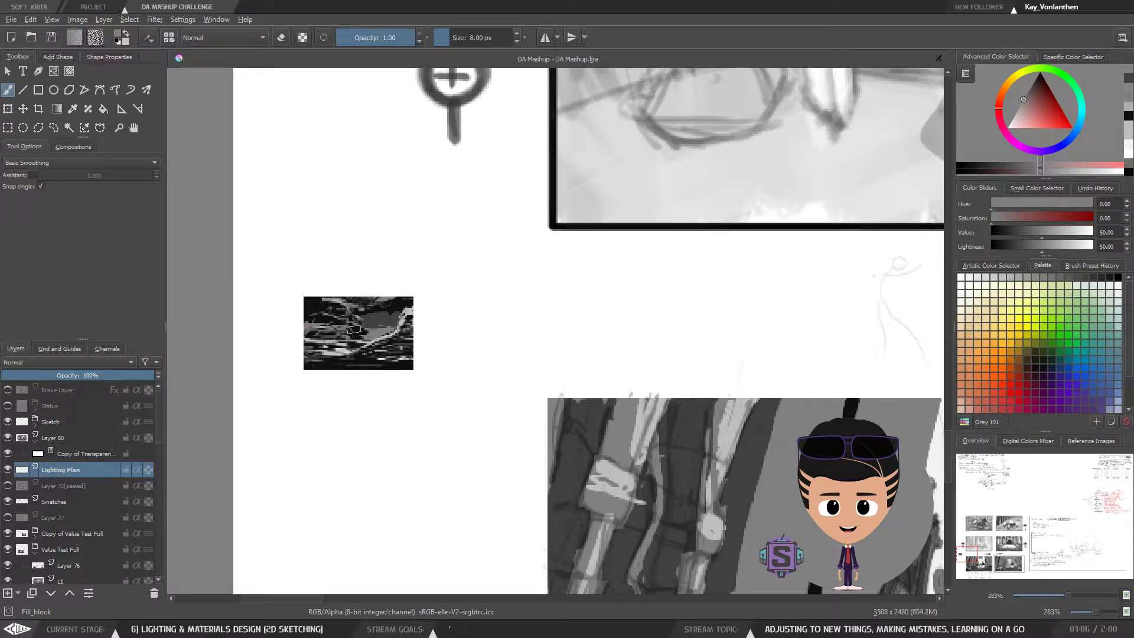
{"action": "left_click_drag", "start_coordinate": [354, 329], "coordinate": [359, 332]}
{"action": "left_click", "coordinate": [334, 320], "text": "ctrl"}
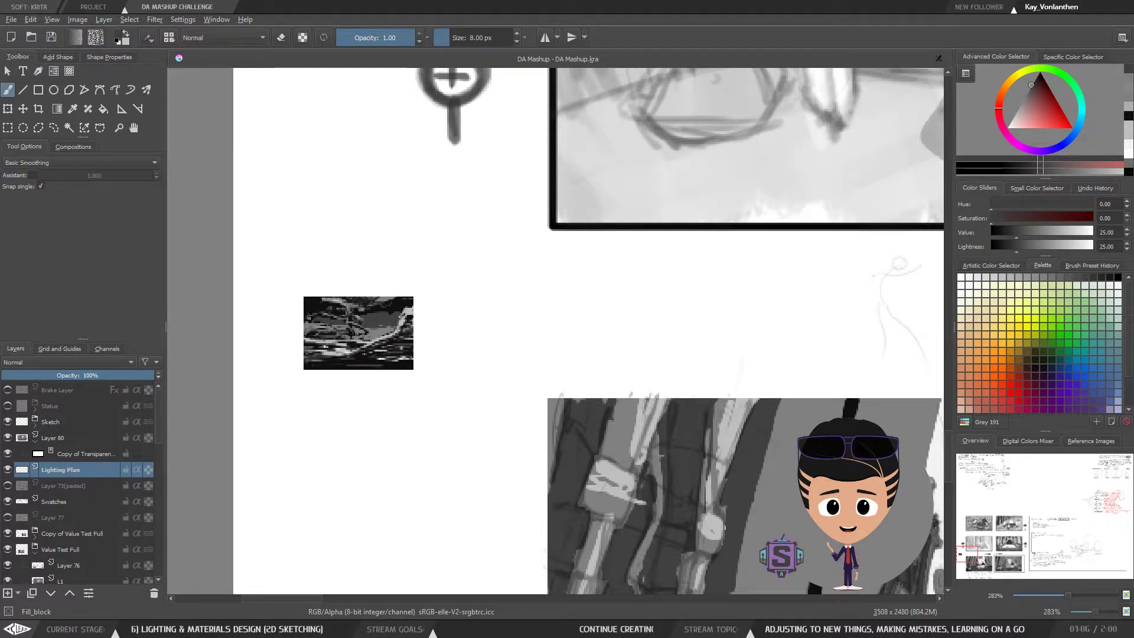
Paint light-grey strokes along the study's lower right area with sampled values, undoing the last stroke
{"action": "left_click", "coordinate": [395, 303], "text": "ctrl"}
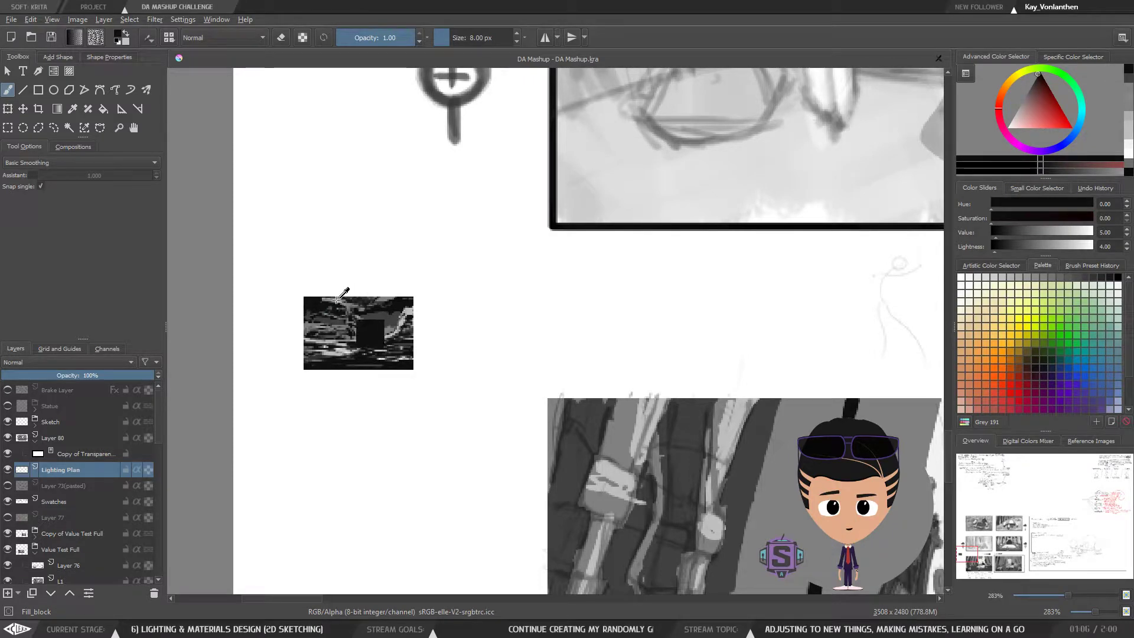
{"action": "left_click", "coordinate": [311, 298], "text": "ctrl"}
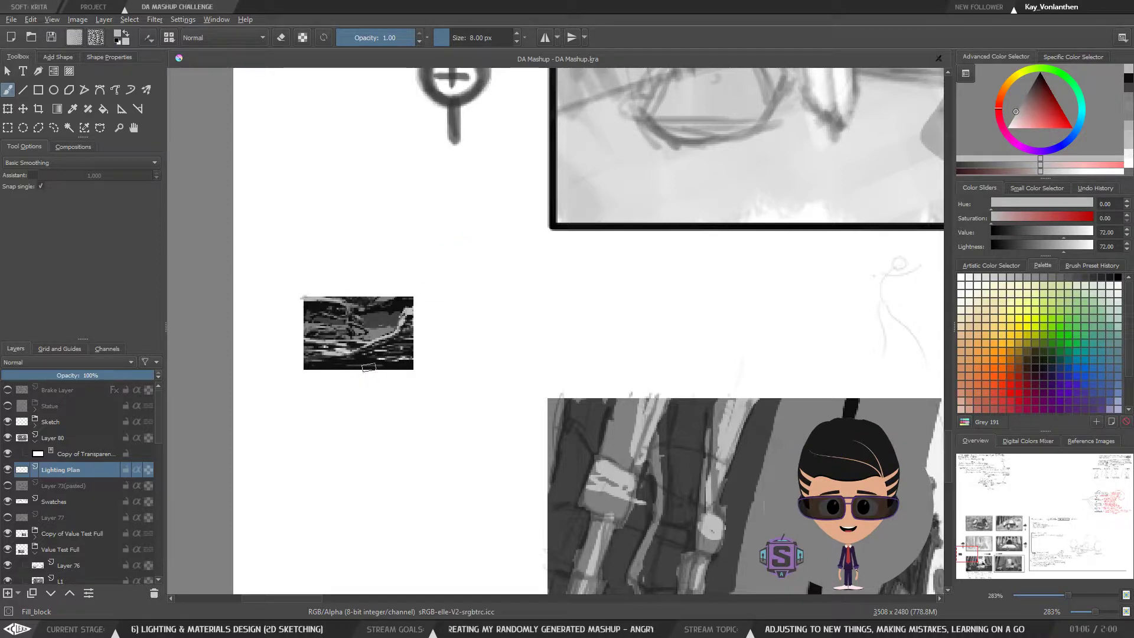
{"action": "left_click", "coordinate": [378, 324], "text": "ctrl"}
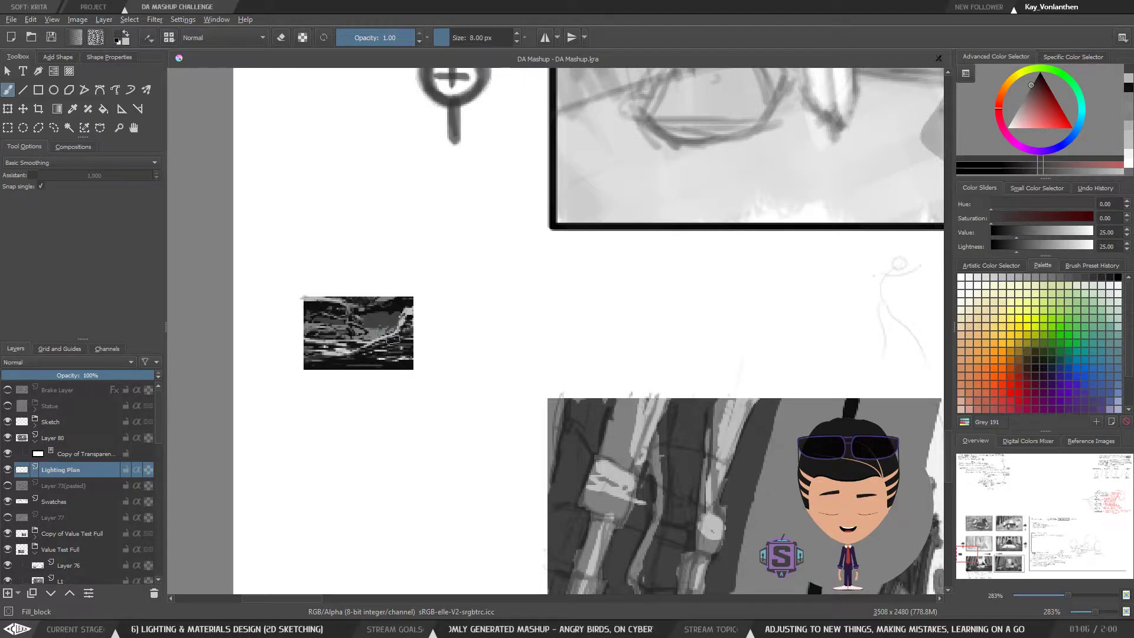
{"action": "left_click", "coordinate": [402, 347], "text": "ctrl"}
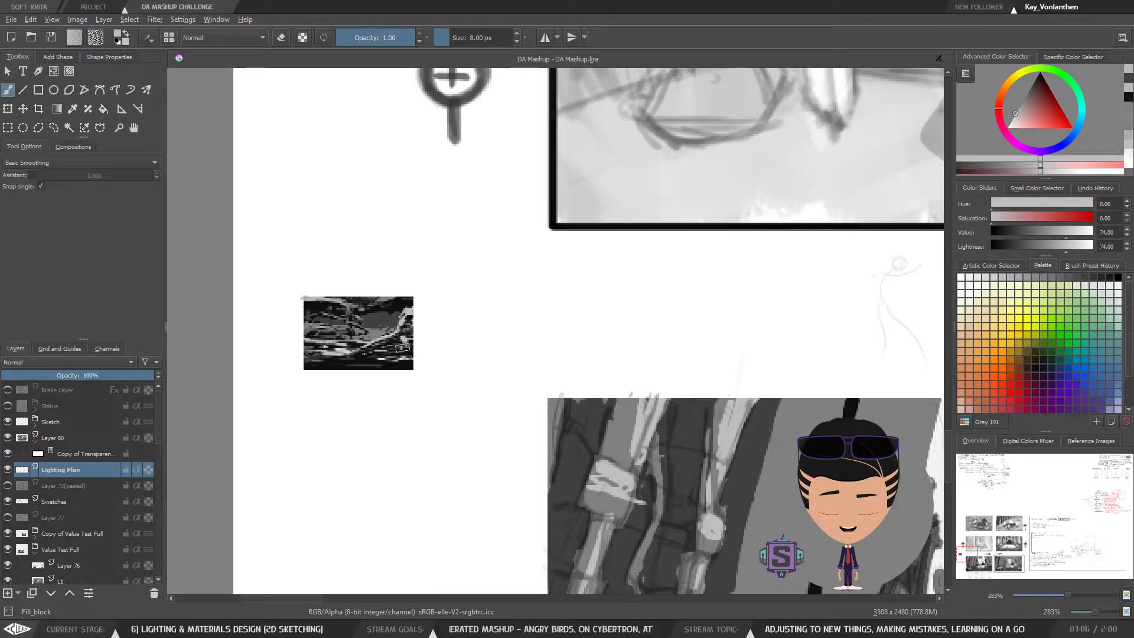
{"action": "mouse_move", "coordinate": [381, 357]}
{"action": "left_mouse_down"}
{"action": "mouse_move", "coordinate": [412, 346]}
{"action": "mouse_move", "coordinate": [414, 357]}
{"action": "left_mouse_up"}
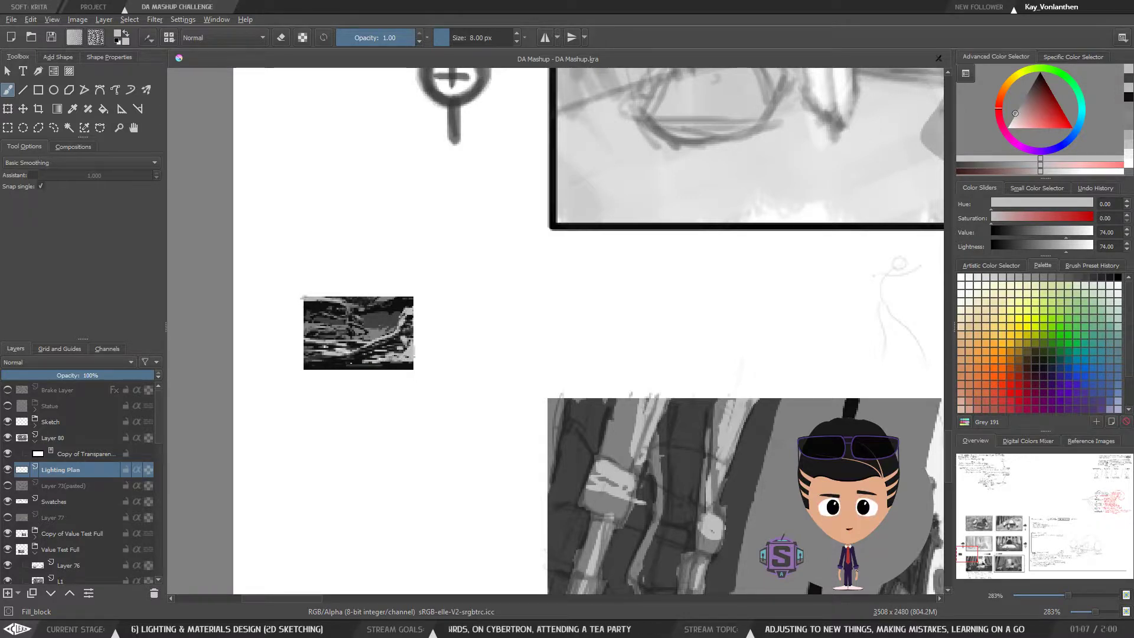
{"action": "key", "text": "ctrl+z"}
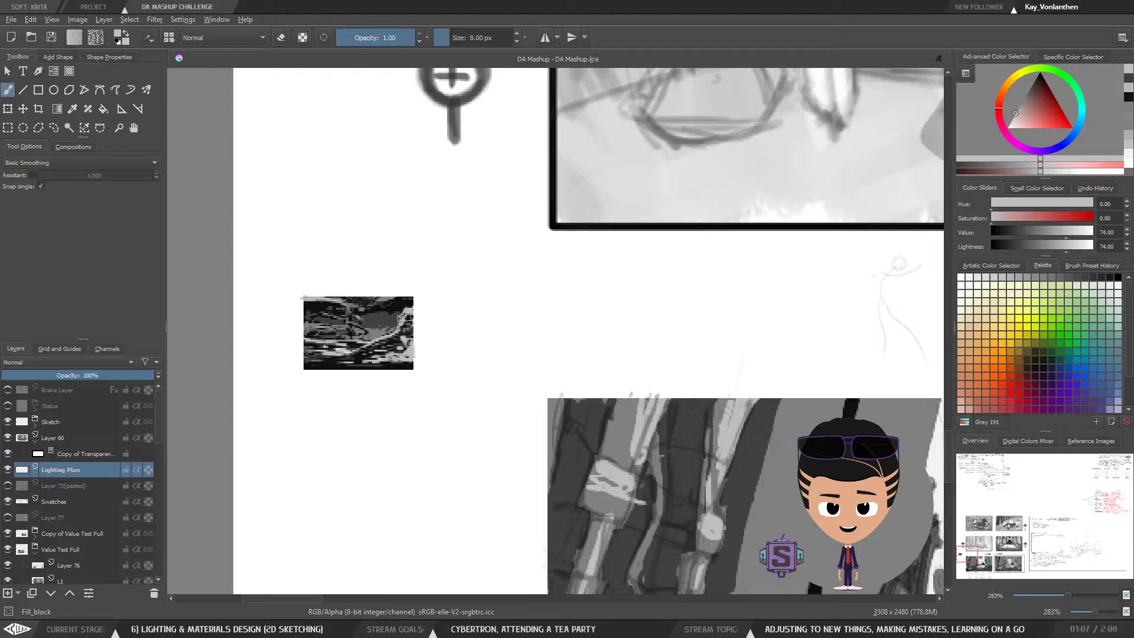
Touch up the study's left side and the area above its light diagonal with sampled near-black, dark-grey and light-grey values
{"action": "left_click", "coordinate": [397, 308], "text": "ctrl"}
{"action": "left_click_drag", "start_coordinate": [327, 310], "coordinate": [306, 311]}
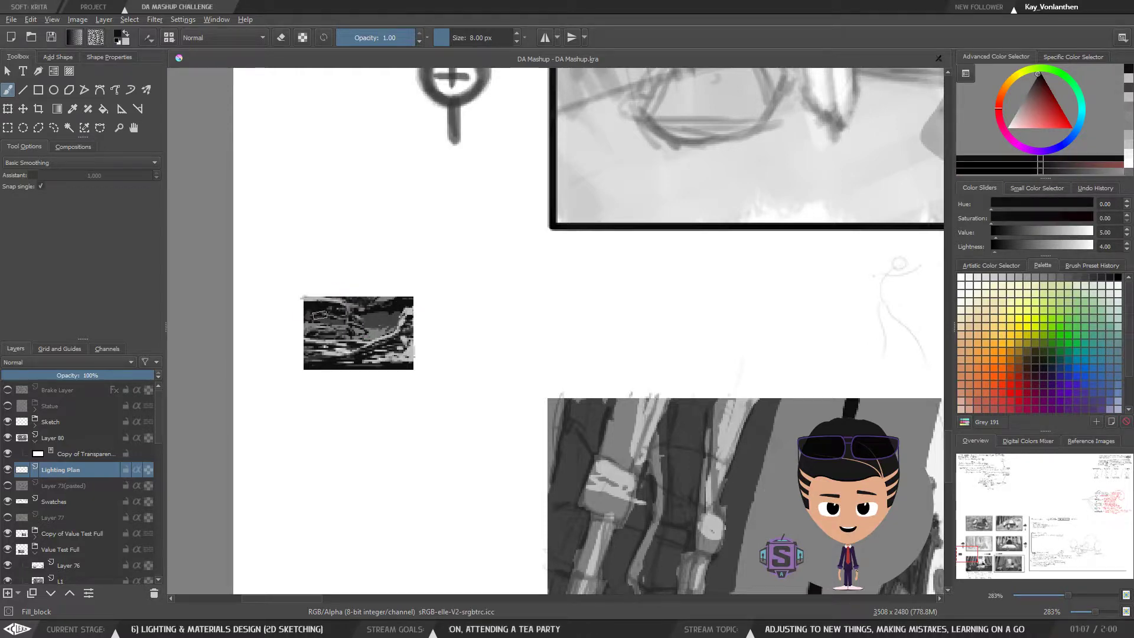
{"action": "left_click", "coordinate": [380, 313], "text": "ctrl"}
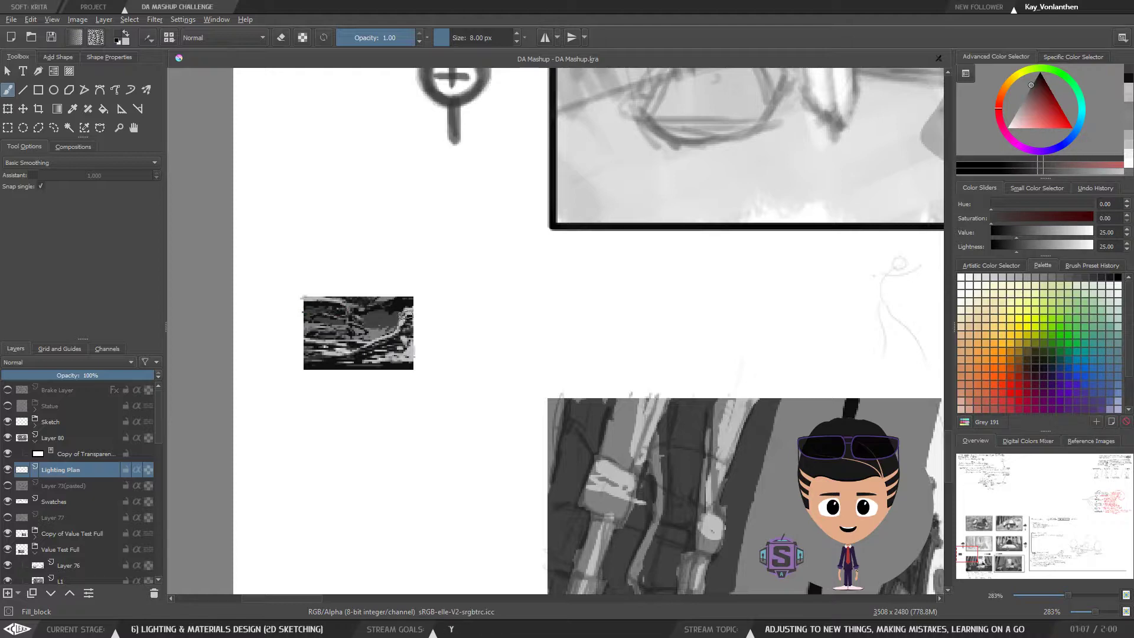
{"action": "left_click", "coordinate": [410, 310], "text": "ctrl"}
{"action": "left_click", "coordinate": [372, 313]}
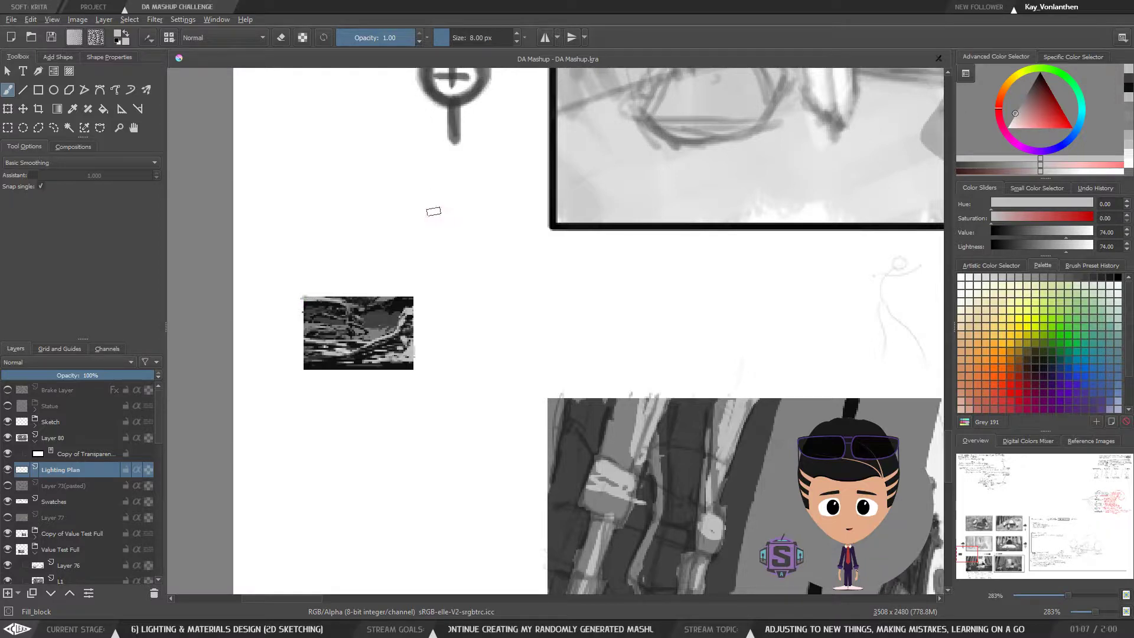
{"action": "left_click", "coordinate": [373, 335], "text": "ctrl"}
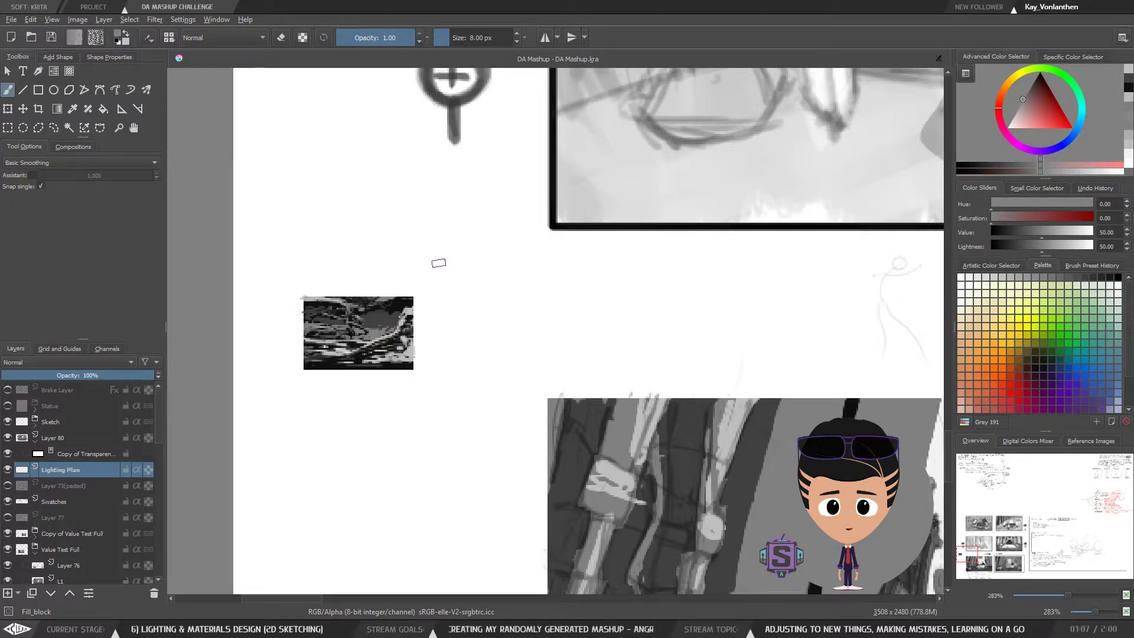
Clean the stray marks off the study's left, upper and lower edges with rectangular selections, clear the selection, and return to the brush
{"action": "key", "text": "ctrl+r"}
{"action": "left_click_drag", "start_coordinate": [270, 267], "coordinate": [307, 399]}
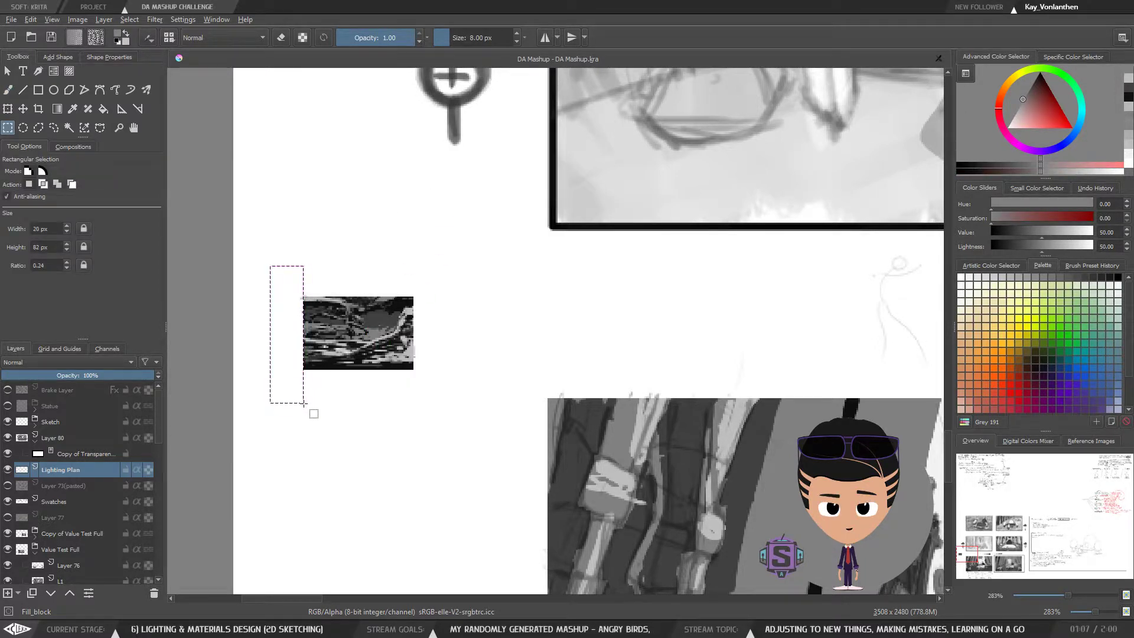
{"action": "left_click_drag", "start_coordinate": [261, 256], "coordinate": [456, 295]}
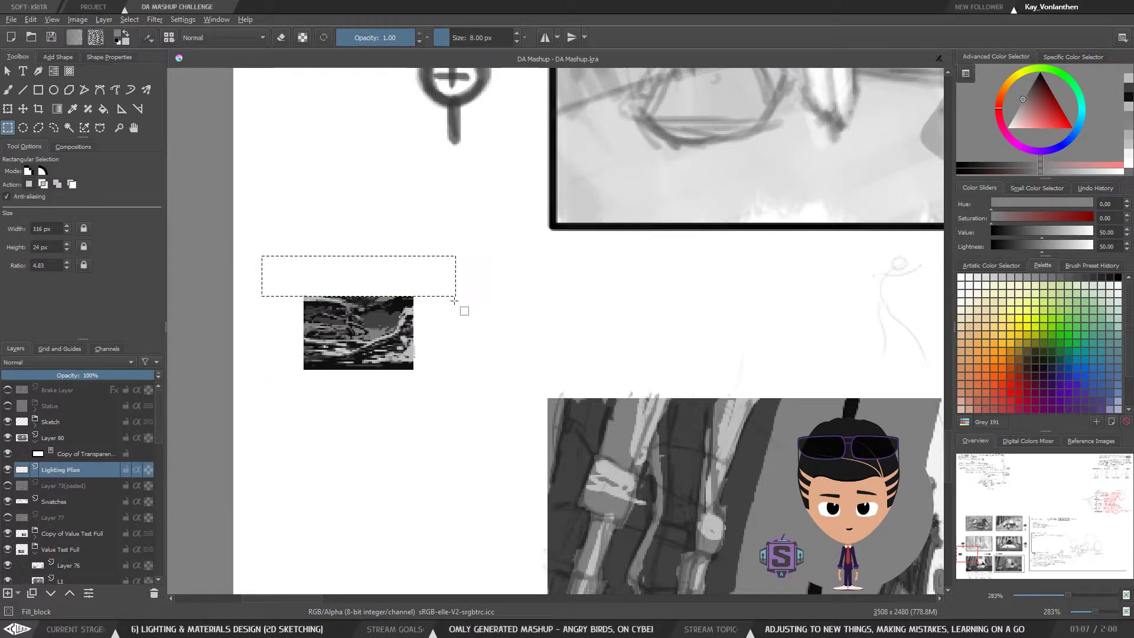
{"action": "mouse_move", "coordinate": [448, 420]}
{"action": "left_mouse_down"}
{"action": "mouse_move", "coordinate": [416, 278]}
{"action": "mouse_move", "coordinate": [258, 372]}
{"action": "mouse_move", "coordinate": [253, 362]}
{"action": "left_mouse_up"}
{"action": "key", "text": "Delete"}
{"action": "key", "text": "ctrl+shift+a"}
{"action": "key", "text": "b"}
Compare the lighting study with the flat-value tea party thumbnail beside it, both close up and from a distance
{"action": "key", "text": "minus"}
{"action": "key", "text": "minus"}
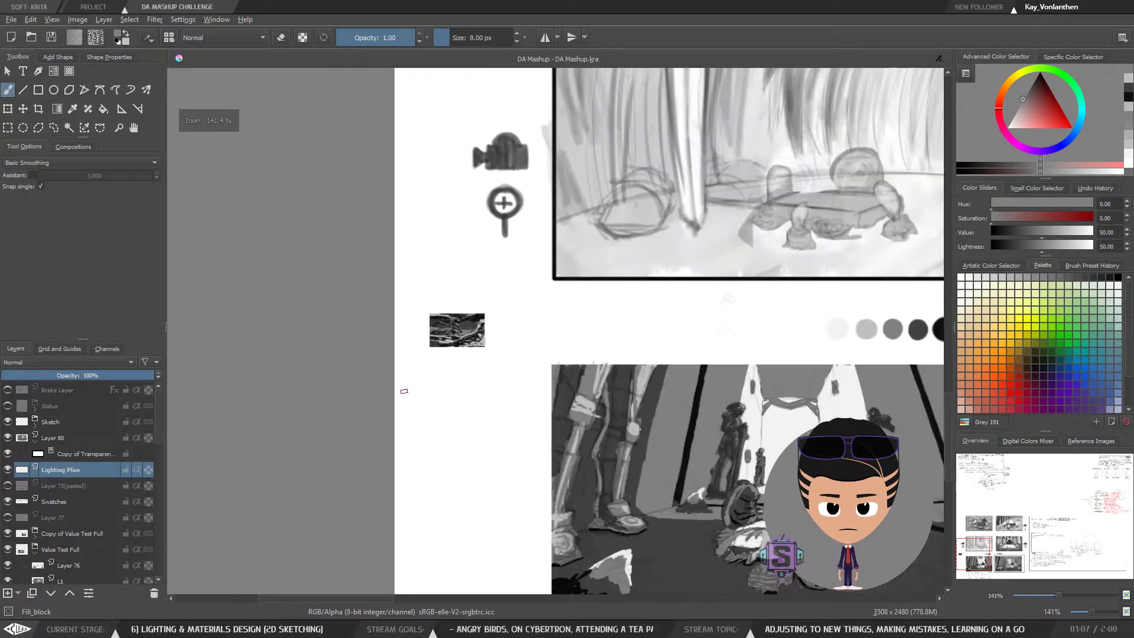
{"action": "key", "text": "minus"}
{"action": "key", "text": "minus"}
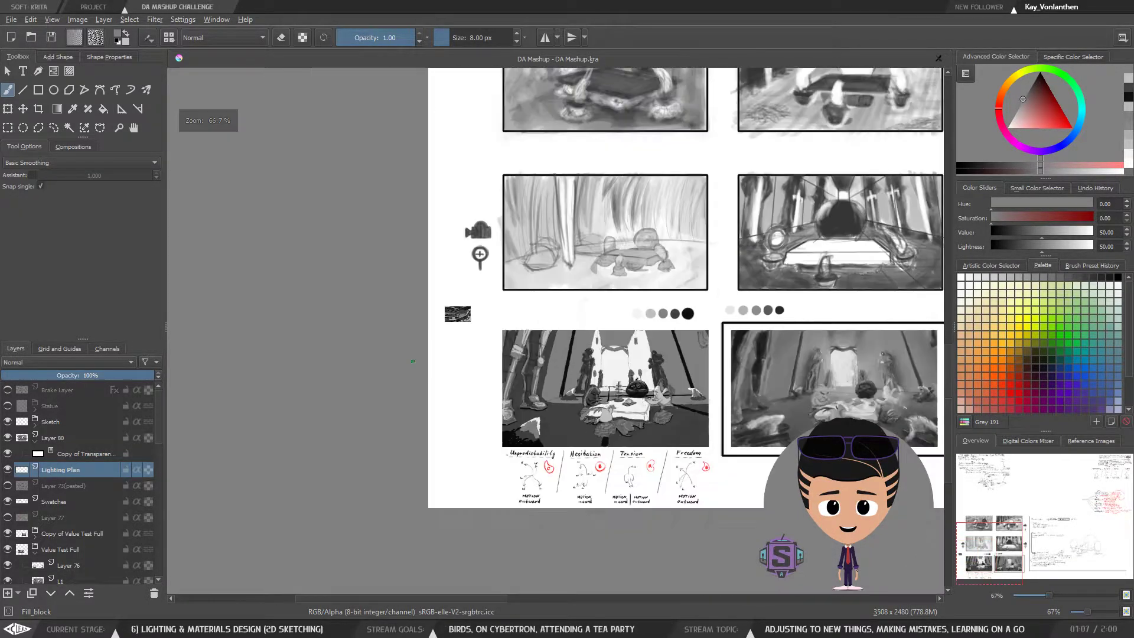
{"action": "key", "text": "plus"}
{"action": "key", "text": "plus"}
{"action": "left_click_drag", "start_coordinate": [427, 413], "coordinate": [338, 362]}
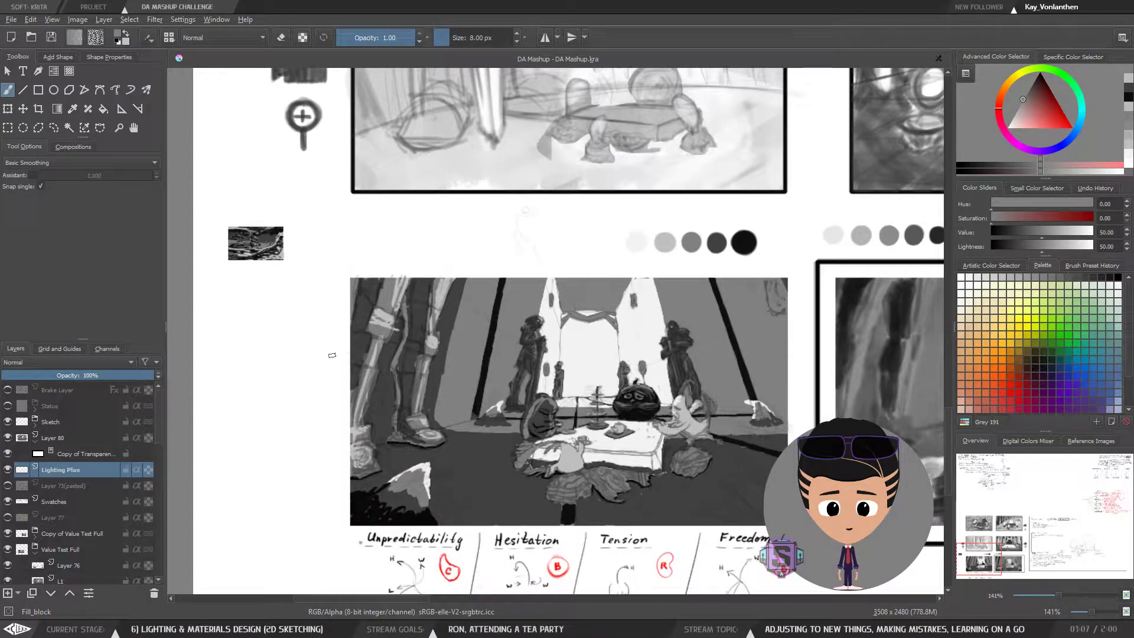
{"action": "mouse_move", "coordinate": [325, 361]}
{"action": "left_mouse_down"}
{"action": "mouse_move", "coordinate": [314, 335]}
{"action": "mouse_move", "coordinate": [344, 362]}
{"action": "left_mouse_up"}
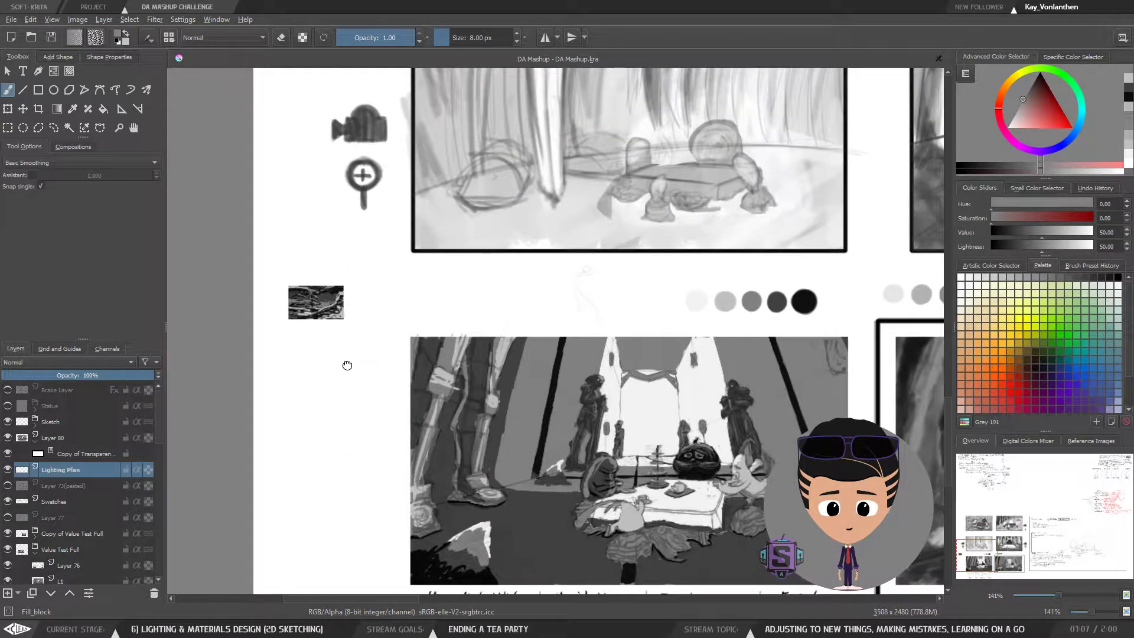
{"action": "key", "text": "plus"}
{"action": "key", "text": "plus"}
{"action": "left_click_drag", "start_coordinate": [260, 344], "coordinate": [541, 333]}
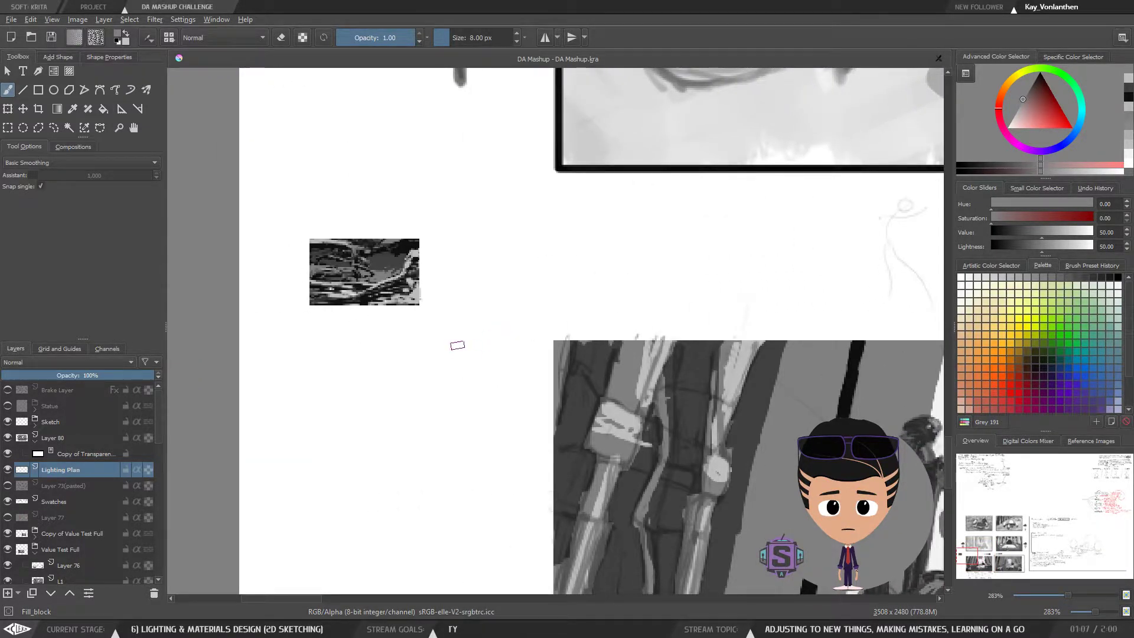
{"action": "key", "text": "minus"}
{"action": "key", "text": "minus"}
{"action": "left_click_drag", "start_coordinate": [522, 402], "coordinate": [415, 353]}
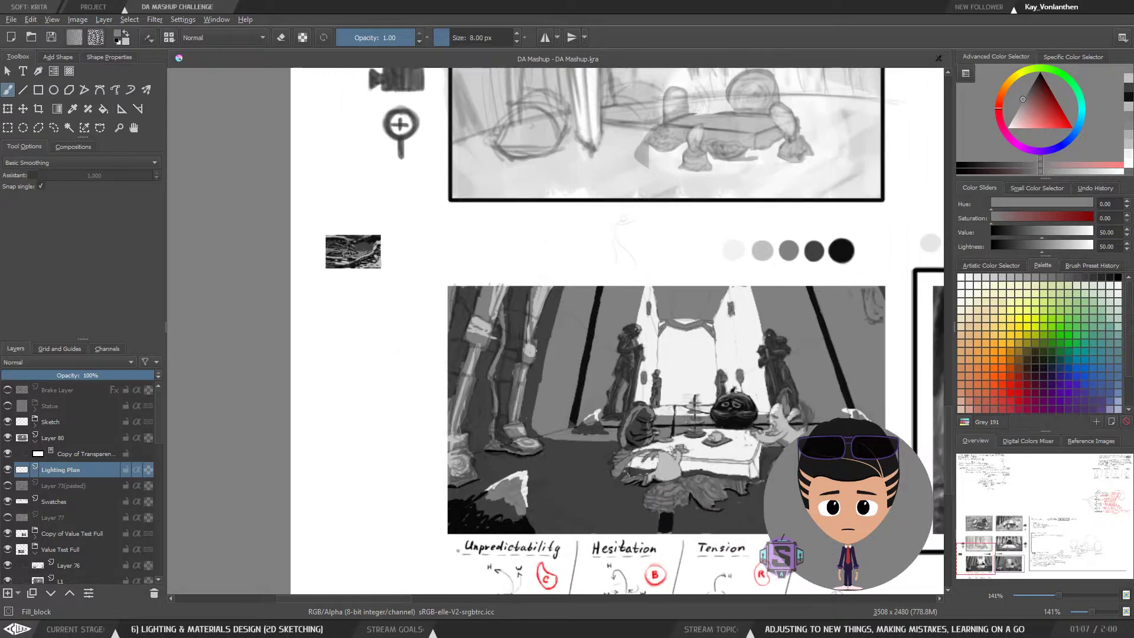
{"action": "key", "text": "minus"}
{"action": "key", "text": "minus"}
{"action": "key", "text": "plus"}
{"action": "key", "text": "plus"}
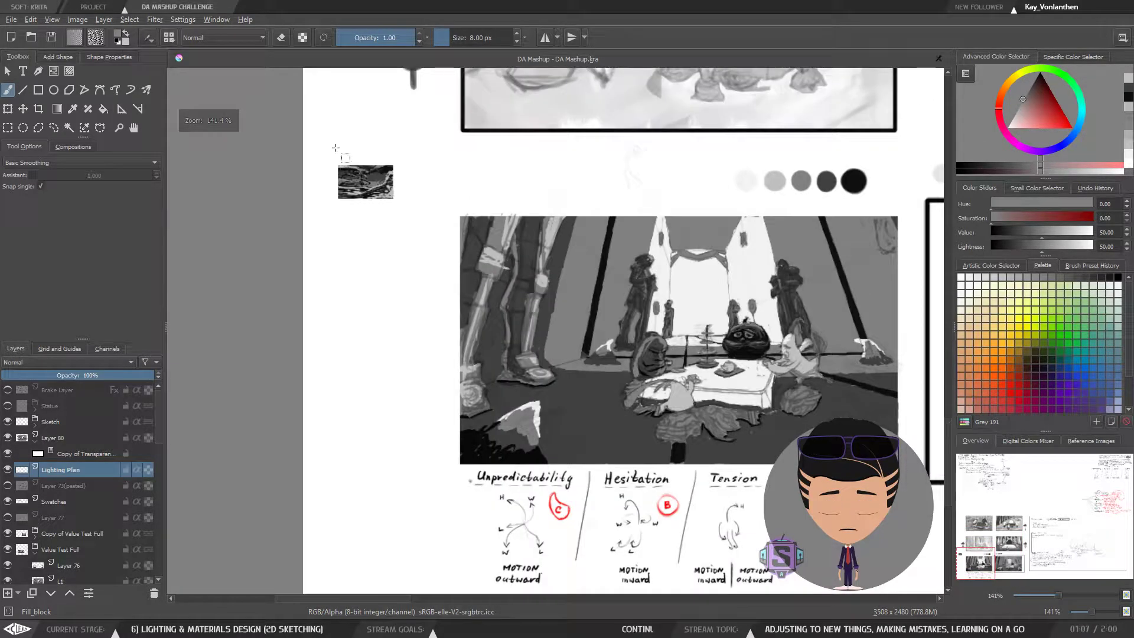
Select the lighting study with a rectangular selection, move it slightly closer to the flat-value thumbnail, and return to the brush
{"action": "key", "text": "ctrl+r"}
{"action": "left_click_drag", "start_coordinate": [315, 134], "coordinate": [424, 233]}
{"action": "key", "text": "t"}
{"action": "mouse_move", "coordinate": [376, 193]}
{"action": "left_mouse_down"}
{"action": "mouse_move", "coordinate": [394, 207]}
{"action": "mouse_move", "coordinate": [403, 192]}
{"action": "mouse_move", "coordinate": [433, 202]}
{"action": "mouse_move", "coordinate": [409, 196]}
{"action": "left_mouse_up"}
{"action": "key", "text": "b"}
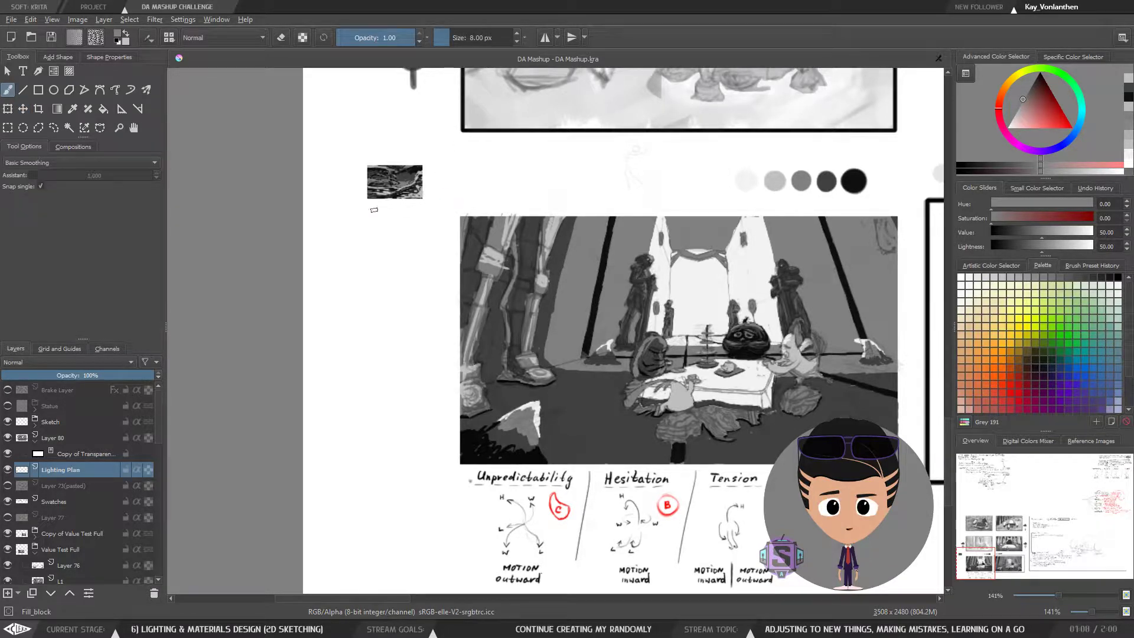
Check how the repositioned study reads next to the tea party thumbnails at close and overall view
{"action": "key", "text": "plus"}
{"action": "key", "text": "plus"}
{"action": "left_click_drag", "start_coordinate": [352, 160], "coordinate": [449, 410]}
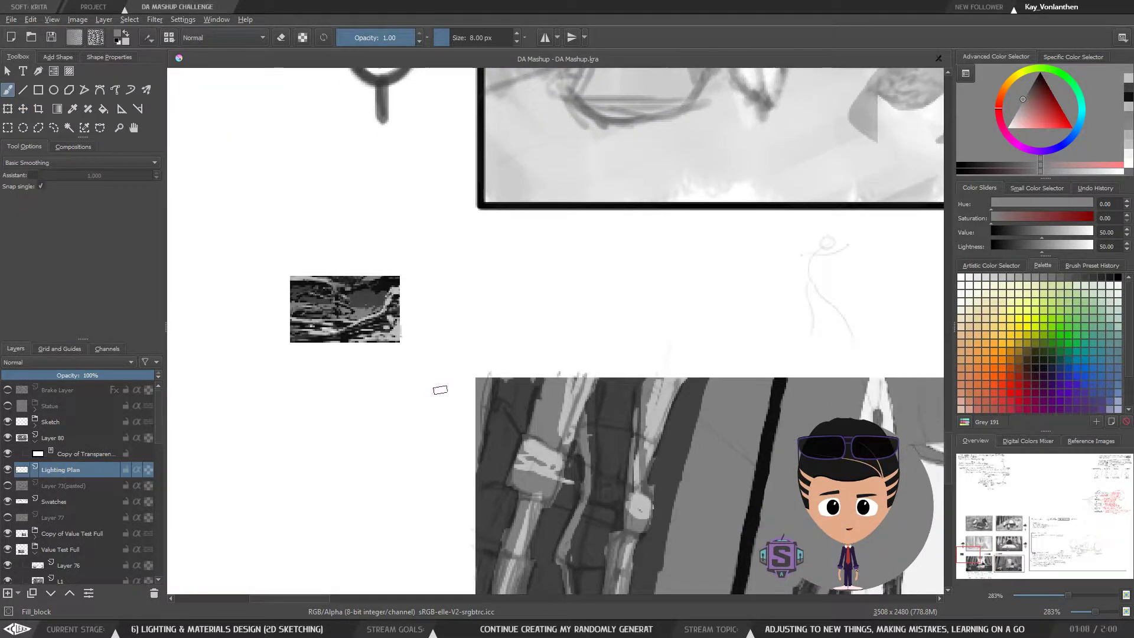
{"action": "key", "text": "minus"}
{"action": "key", "text": "minus"}
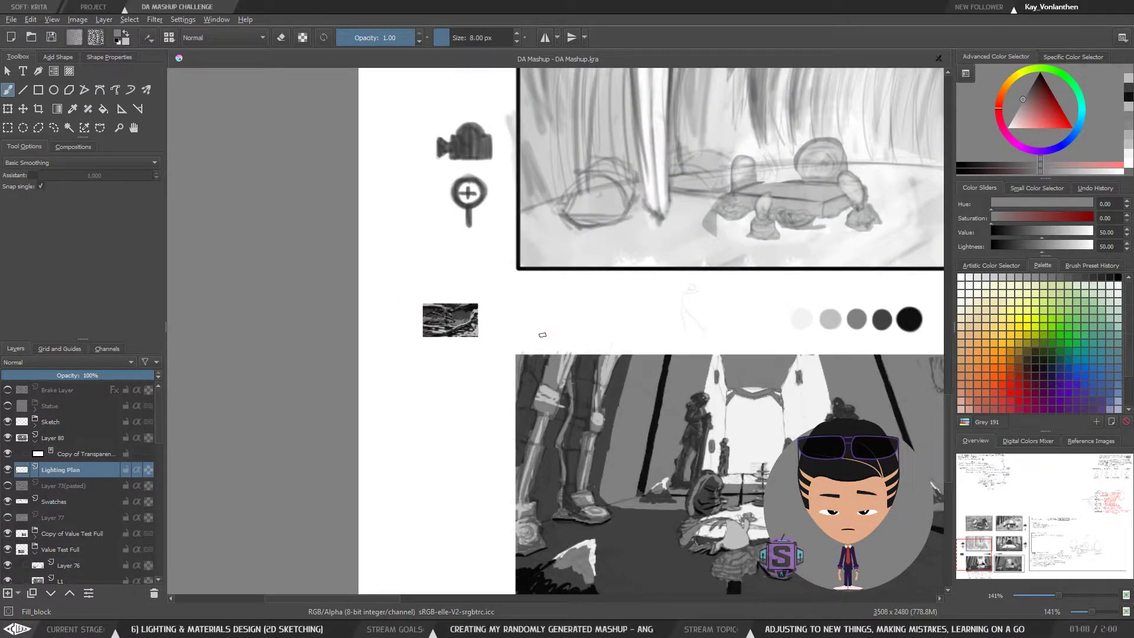
{"action": "mouse_move", "coordinate": [554, 372]}
{"action": "left_mouse_down"}
{"action": "mouse_move", "coordinate": [418, 336]}
{"action": "mouse_move", "coordinate": [412, 304]}
{"action": "left_mouse_up"}
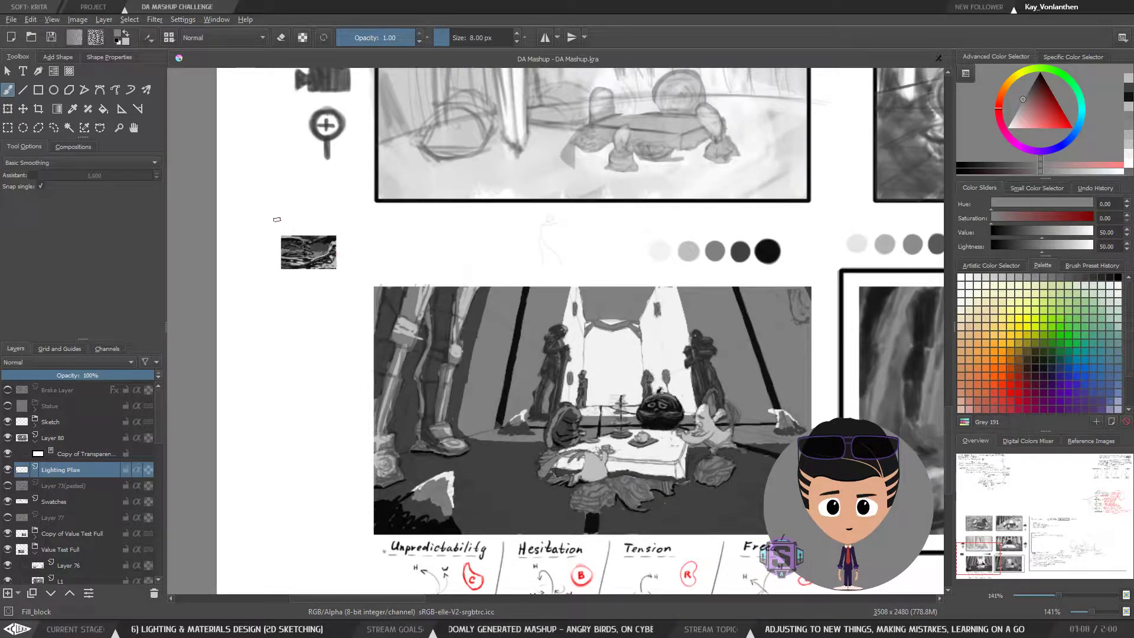
{"action": "key", "text": "ctrl+minus"}
{"action": "key", "text": "ctrl+minus"}
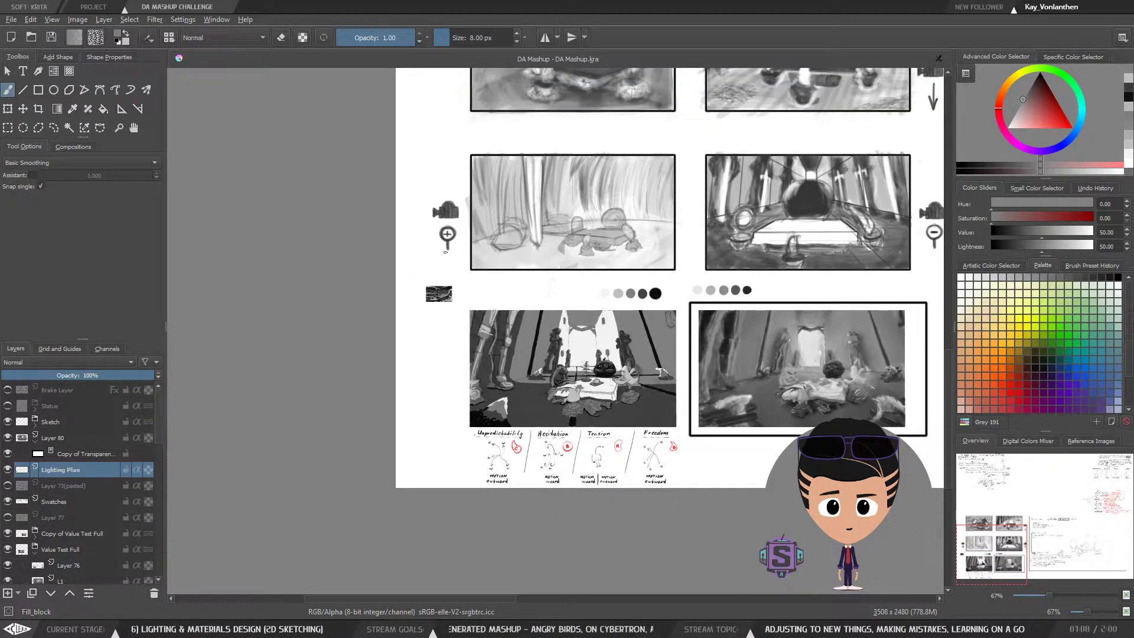
{"action": "scroll", "coordinate": [445, 253], "scroll_direction": "up", "scroll_amount": 4}
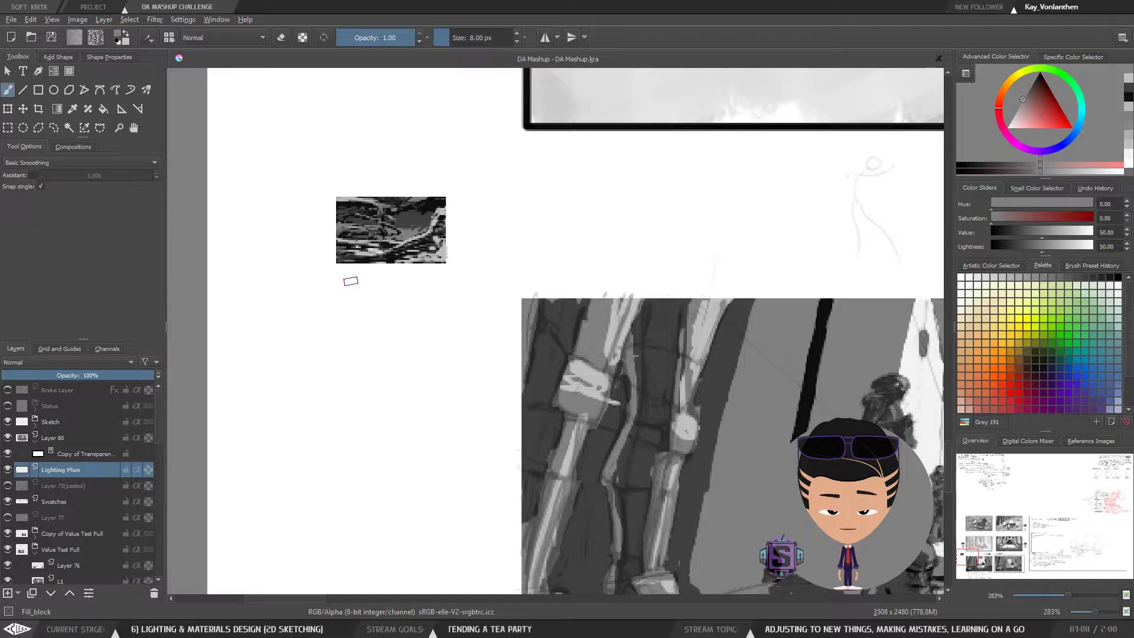
Examine the lighting and value distribution in the black-framed soft greyscale tea party painting beside the flat-value thumbnail
{"action": "key", "text": "ctrl+minus"}
{"action": "key", "text": "ctrl+minus"}
{"action": "left_click_drag", "start_coordinate": [684, 323], "coordinate": [495, 259]}
{"action": "left_click_drag", "start_coordinate": [538, 395], "coordinate": [467, 390]}
{"action": "key", "text": "ctrl+minus"}
{"action": "key", "text": "ctrl+minus"}
{"action": "left_click_drag", "start_coordinate": [753, 318], "coordinate": [484, 298]}
{"action": "key", "text": "ctrl+plus"}
{"action": "key", "text": "ctrl+plus"}
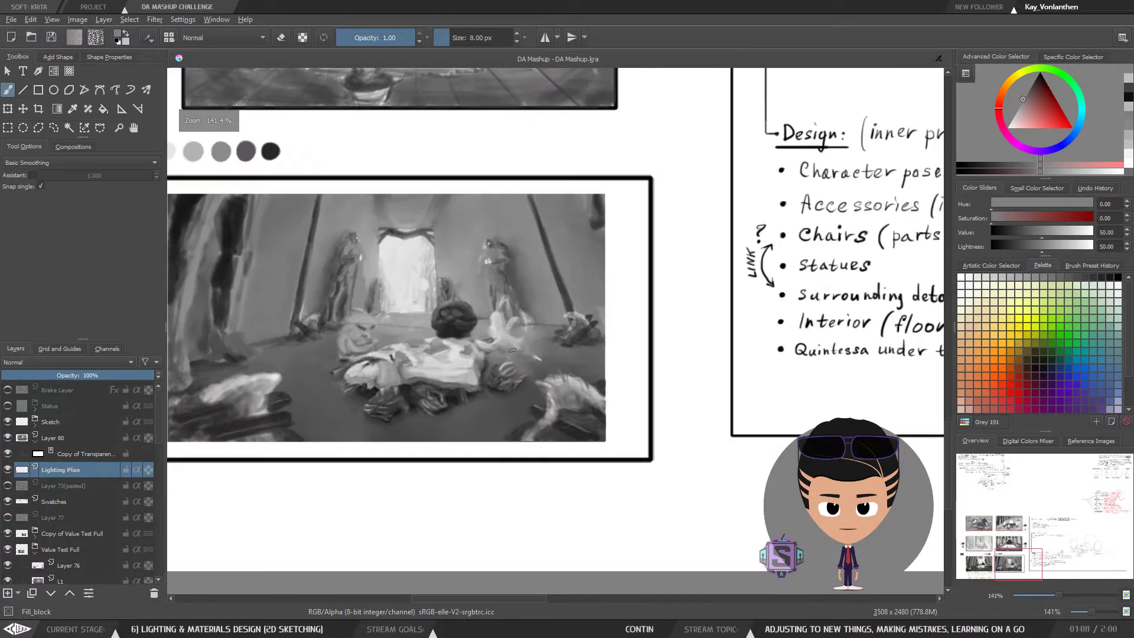
{"action": "left_click_drag", "start_coordinate": [498, 373], "coordinate": [647, 358]}
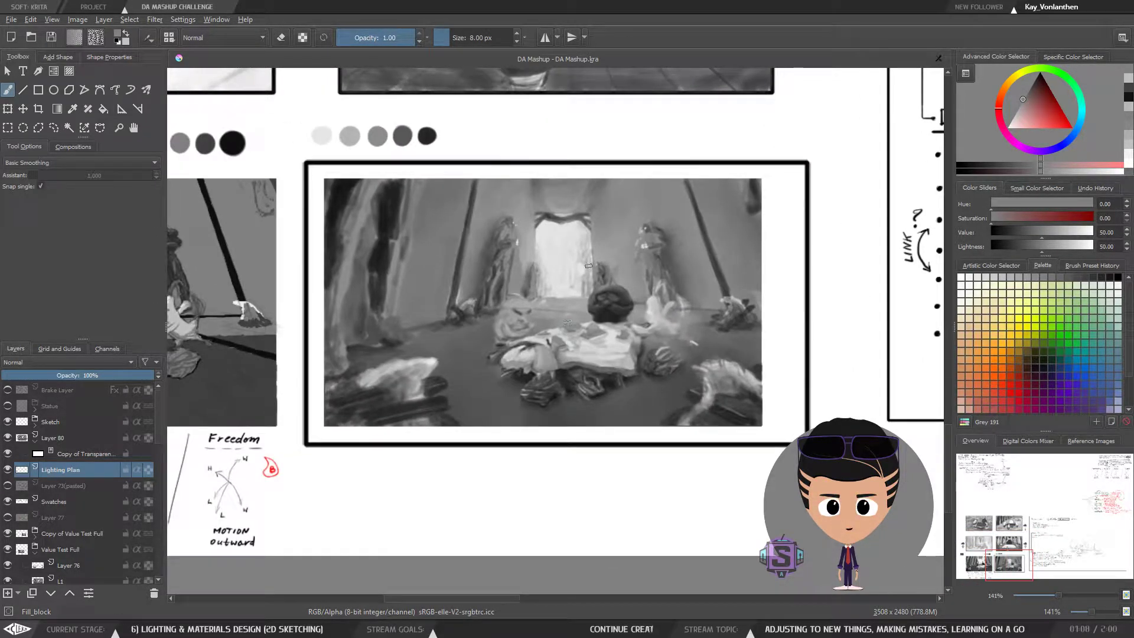
{"action": "mouse_move", "coordinate": [475, 330]}
{"action": "left_mouse_down"}
{"action": "mouse_move", "coordinate": [592, 348]}
{"action": "mouse_move", "coordinate": [752, 319]}
{"action": "mouse_move", "coordinate": [549, 347]}
{"action": "mouse_move", "coordinate": [447, 337]}
{"action": "left_mouse_up"}
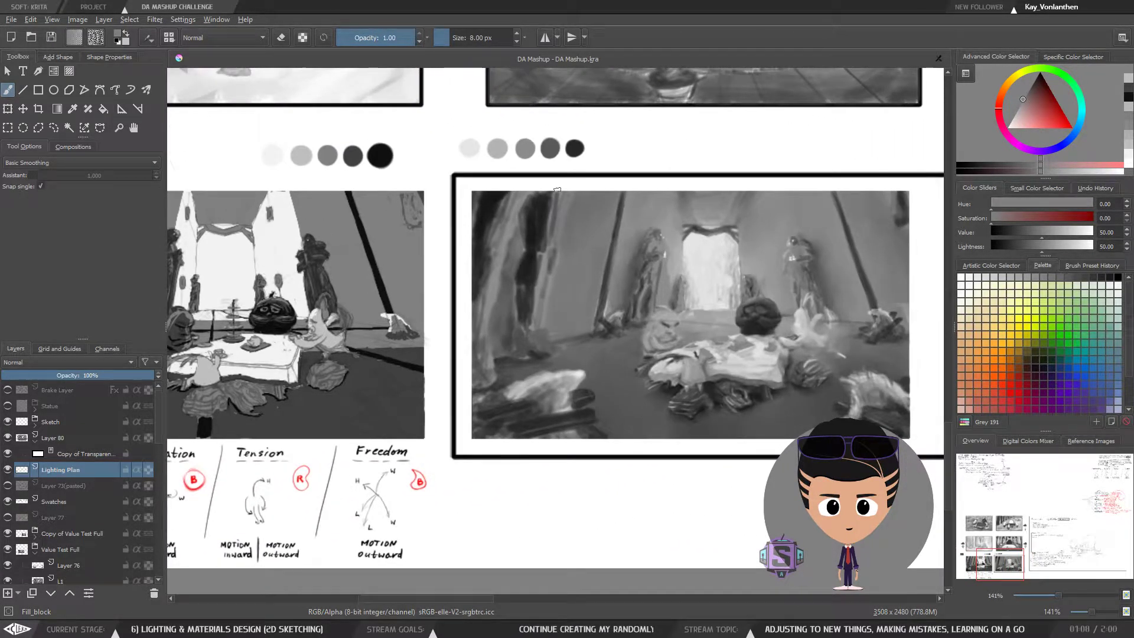
{"action": "mouse_move", "coordinate": [629, 286]}
{"action": "left_mouse_down"}
{"action": "mouse_move", "coordinate": [490, 332]}
{"action": "mouse_move", "coordinate": [504, 308]}
{"action": "left_mouse_up"}
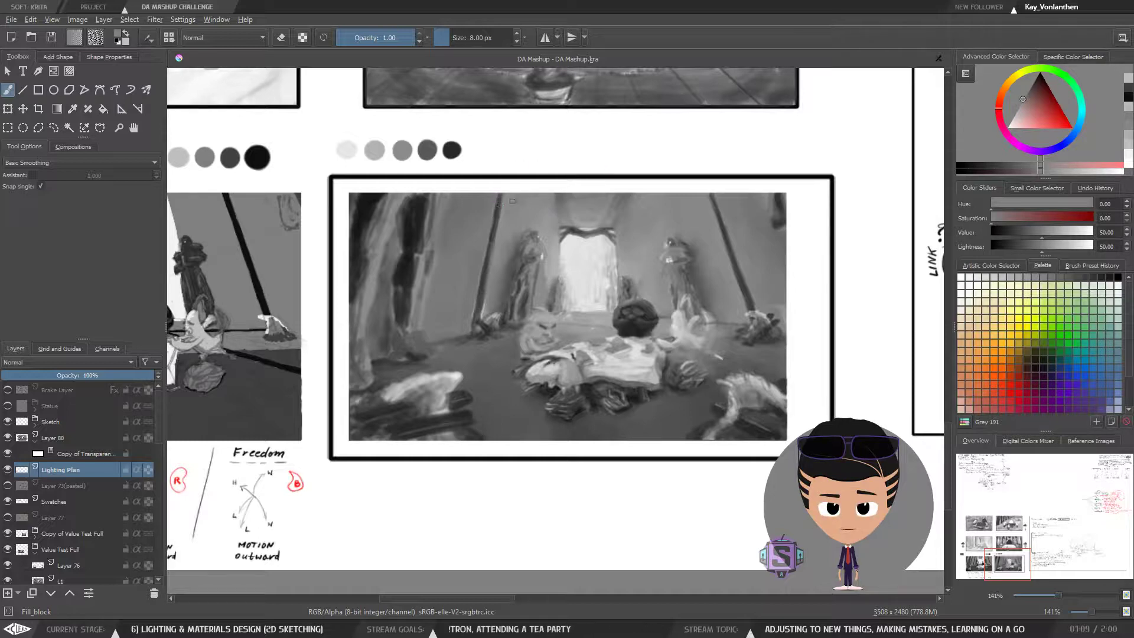
{"action": "left_click_drag", "start_coordinate": [598, 272], "coordinate": [569, 271]}
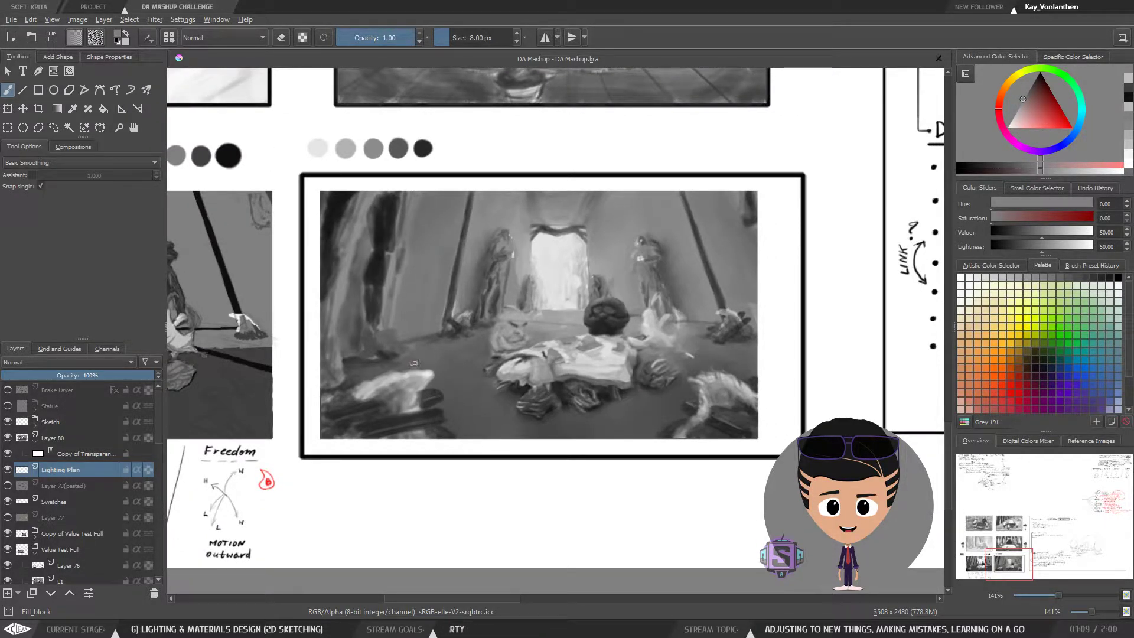
{"action": "left_click_drag", "start_coordinate": [464, 319], "coordinate": [457, 313]}
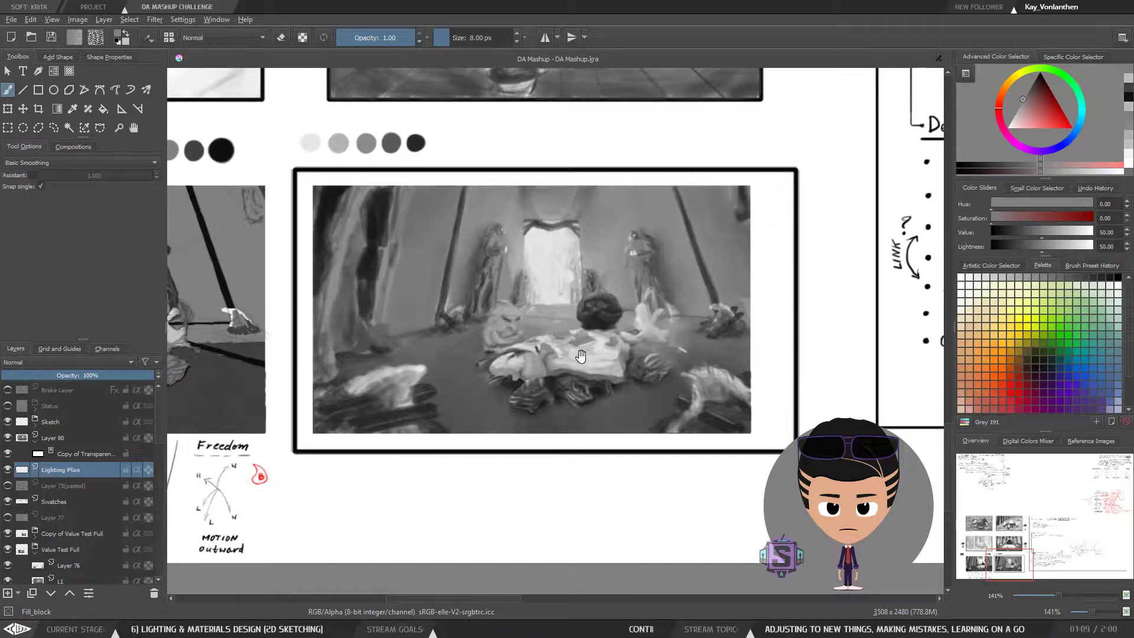
Study the bright gateway, statues and table group in the black-framed soft greyscale tea party painting at close and reduced view
{"action": "left_click_drag", "start_coordinate": [580, 356], "coordinate": [599, 343]}
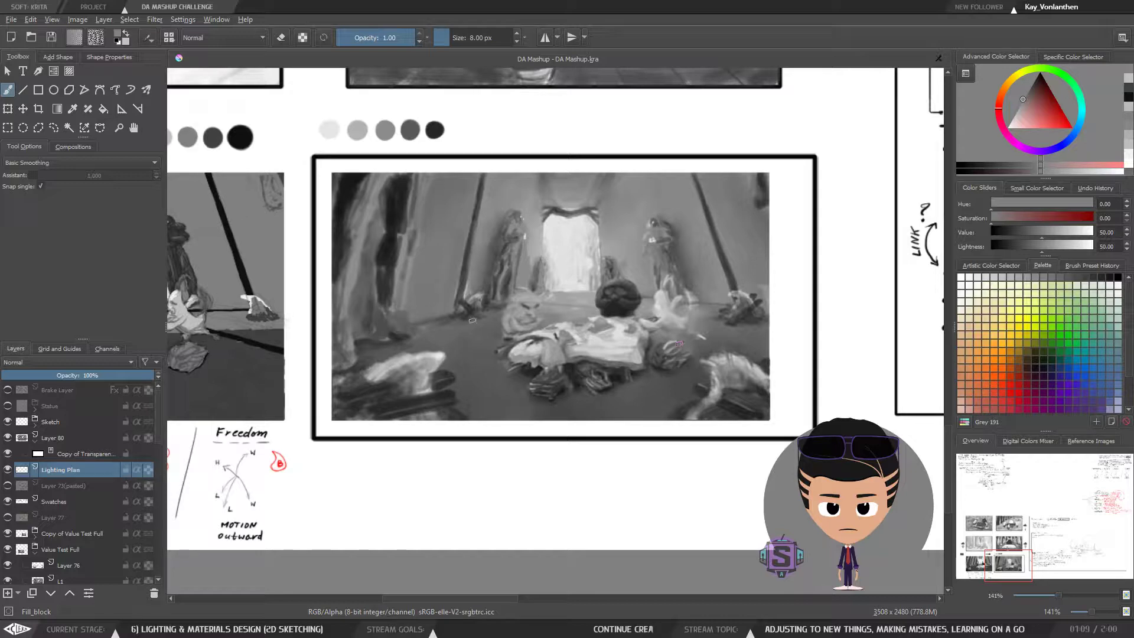
{"action": "left_click_drag", "start_coordinate": [603, 168], "coordinate": [590, 198]}
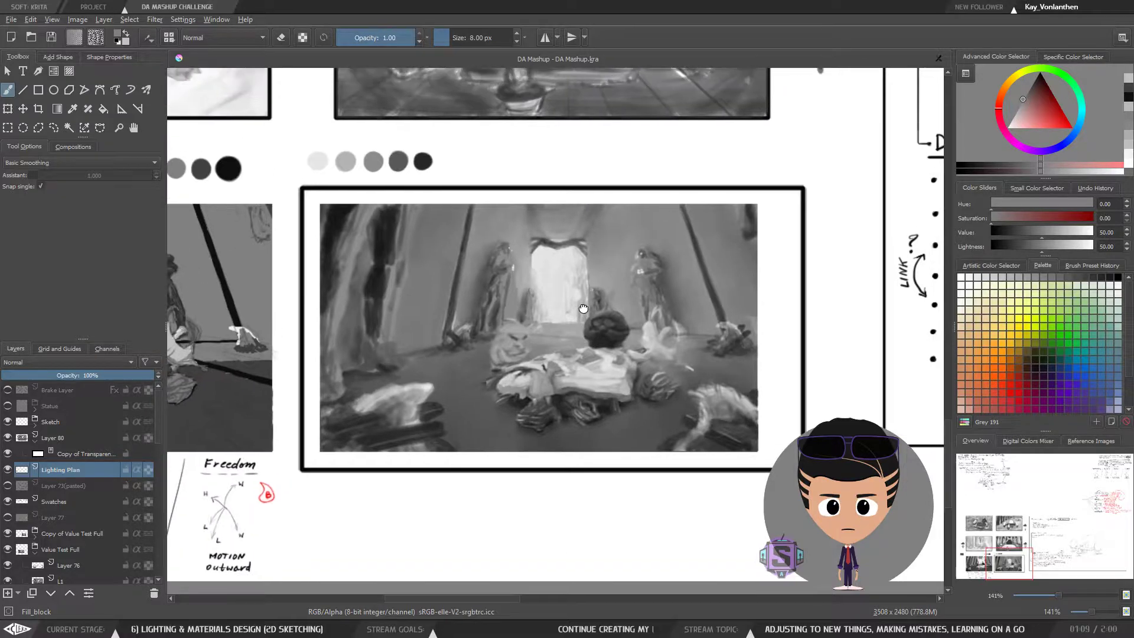
{"action": "left_click_drag", "start_coordinate": [590, 345], "coordinate": [563, 318]}
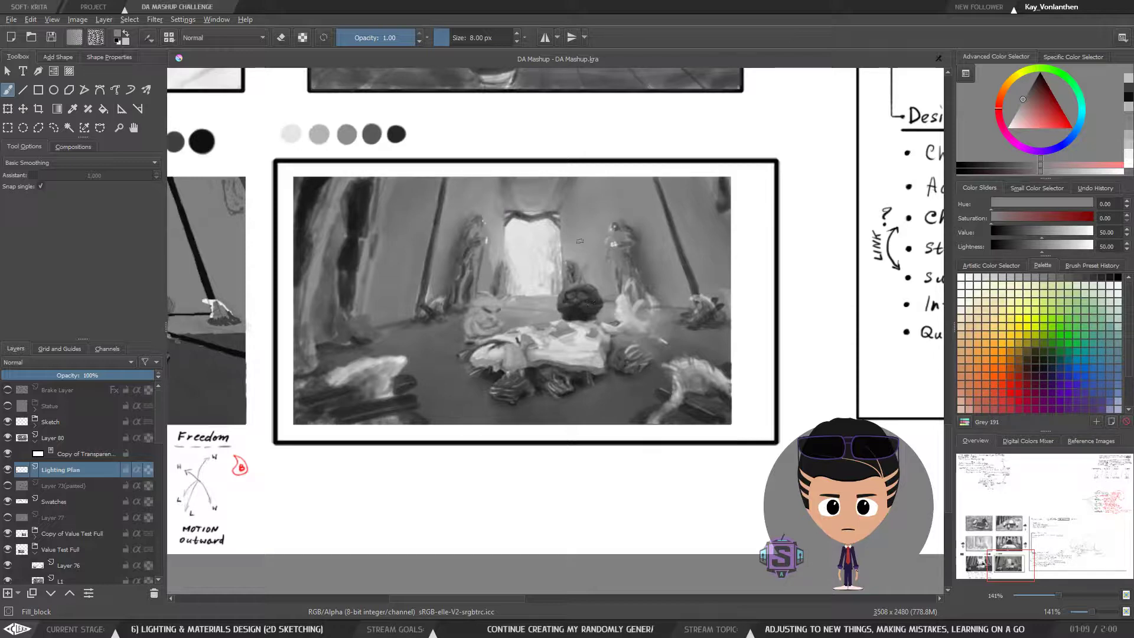
{"action": "left_click_drag", "start_coordinate": [556, 194], "coordinate": [563, 215]}
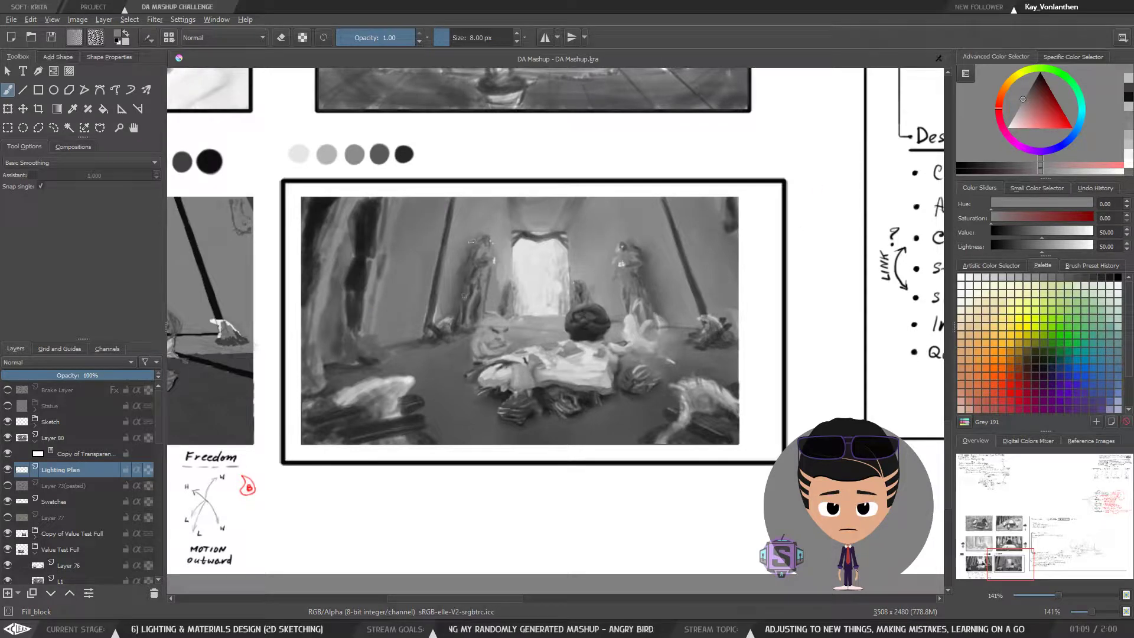
{"action": "mouse_move", "coordinate": [495, 335]}
{"action": "left_mouse_down"}
{"action": "mouse_move", "coordinate": [475, 352]}
{"action": "mouse_move", "coordinate": [467, 318]}
{"action": "mouse_move", "coordinate": [474, 334]}
{"action": "left_mouse_up"}
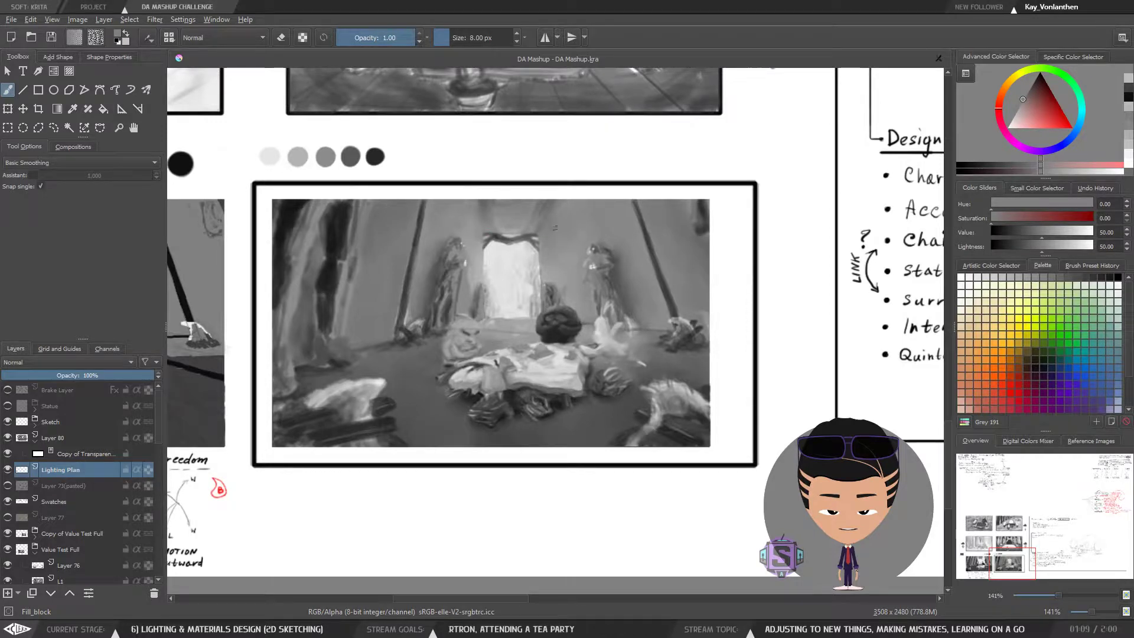
{"action": "key", "text": "minus"}
{"action": "key", "text": "minus"}
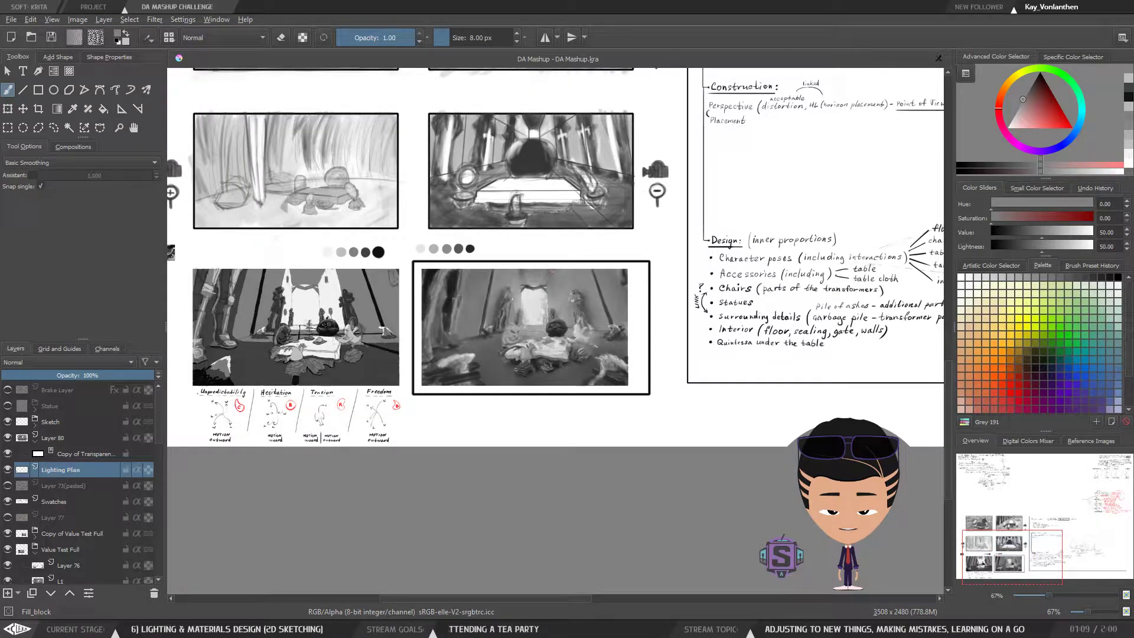
{"action": "key", "text": "plus"}
{"action": "key", "text": "plus"}
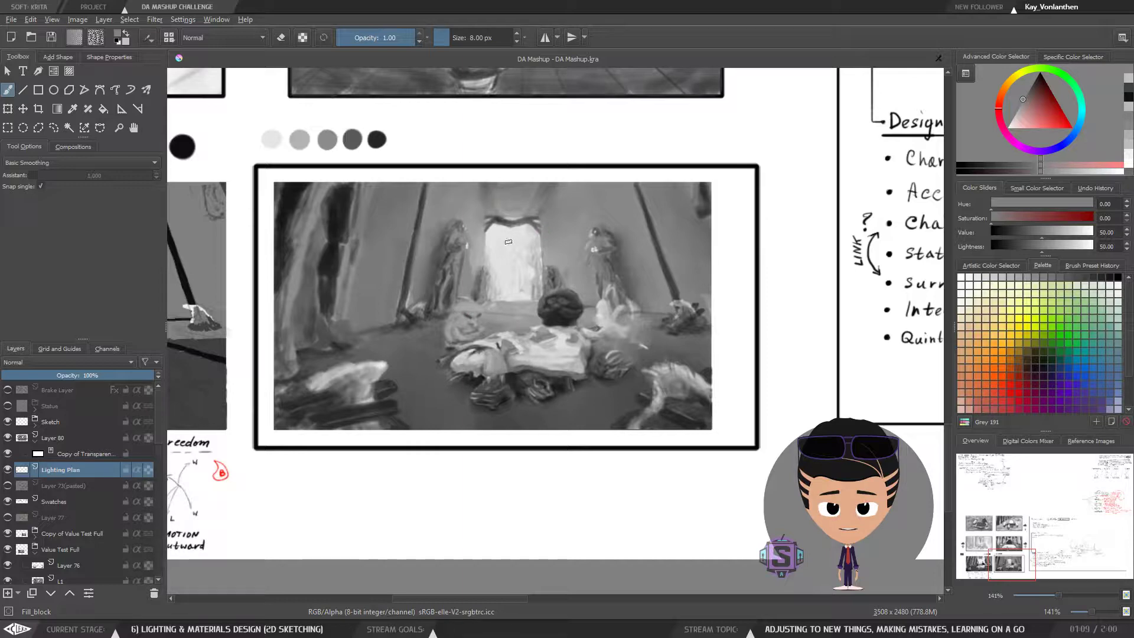
{"action": "key", "text": "minus"}
{"action": "key", "text": "minus"}
{"action": "key", "text": "plus"}
{"action": "key", "text": "plus"}
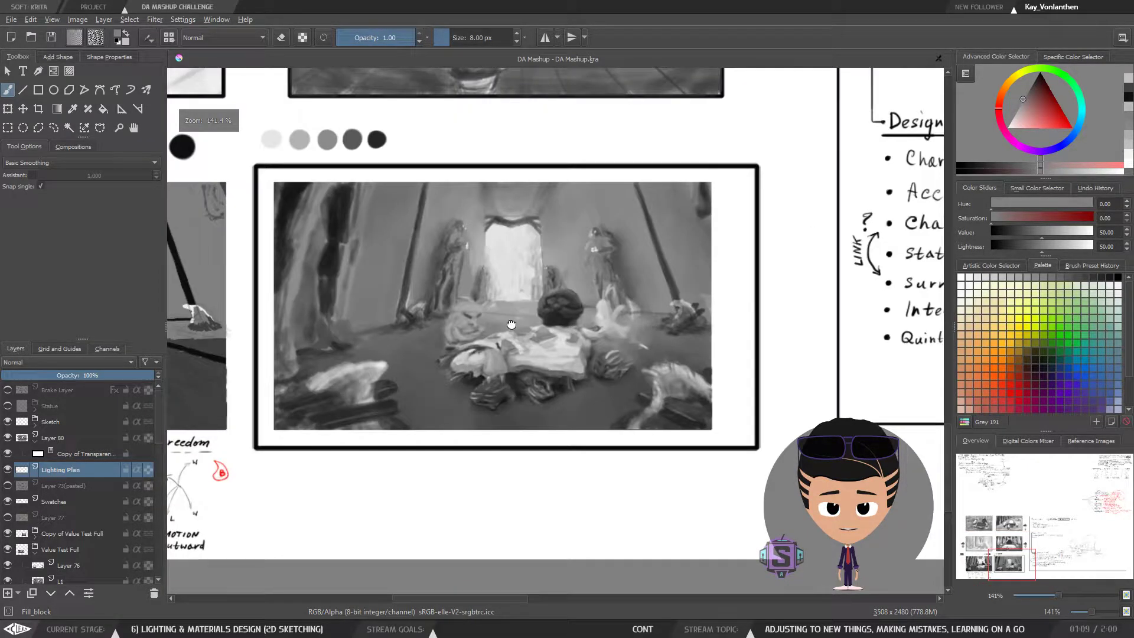
{"action": "left_click_drag", "start_coordinate": [512, 325], "coordinate": [550, 321]}
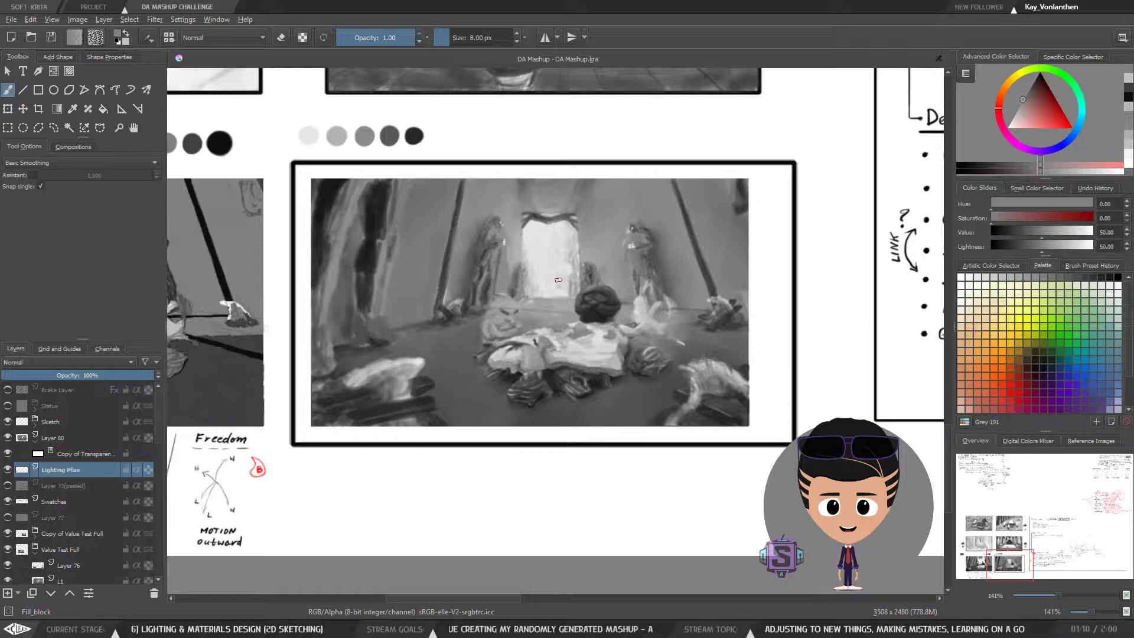
Compare the soft greyscale painting with the flat-value tea party thumbnail at overall view, and examine the flat-value version up close
{"action": "key", "text": "minus"}
{"action": "key", "text": "minus"}
{"action": "key", "text": "plus"}
{"action": "key", "text": "plus"}
{"action": "key", "text": "minus"}
{"action": "key", "text": "minus"}
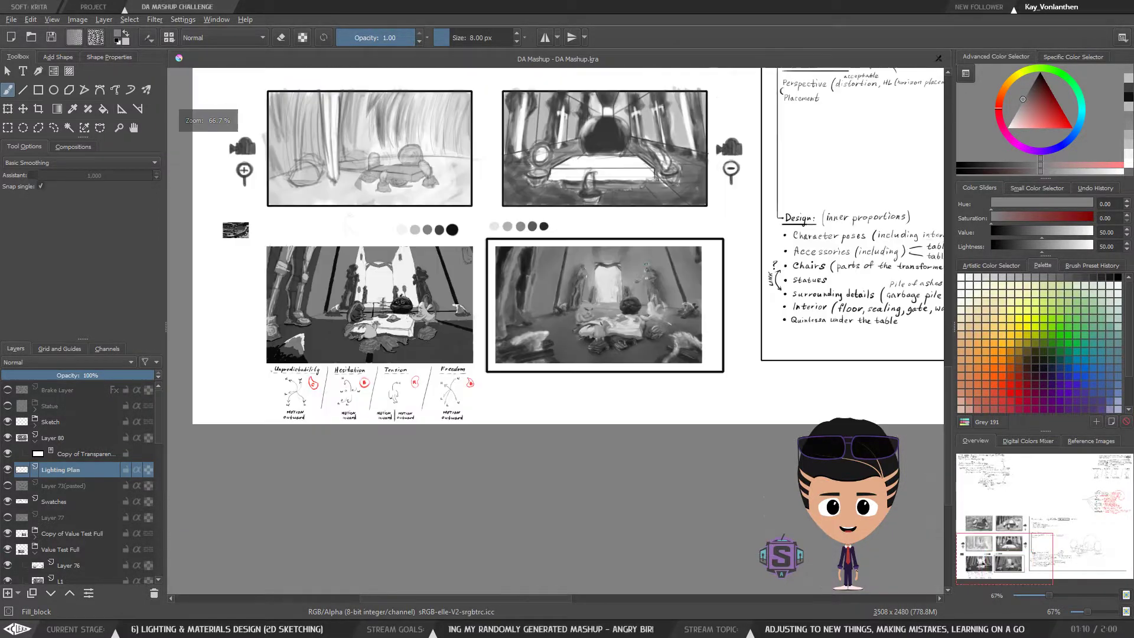
{"action": "left_click_drag", "start_coordinate": [567, 311], "coordinate": [675, 274]}
{"action": "key", "text": "plus"}
{"action": "key", "text": "plus"}
{"action": "mouse_move", "coordinate": [560, 202]}
{"action": "left_mouse_down"}
{"action": "mouse_move", "coordinate": [748, 285]}
{"action": "mouse_move", "coordinate": [526, 288]}
{"action": "left_mouse_up"}
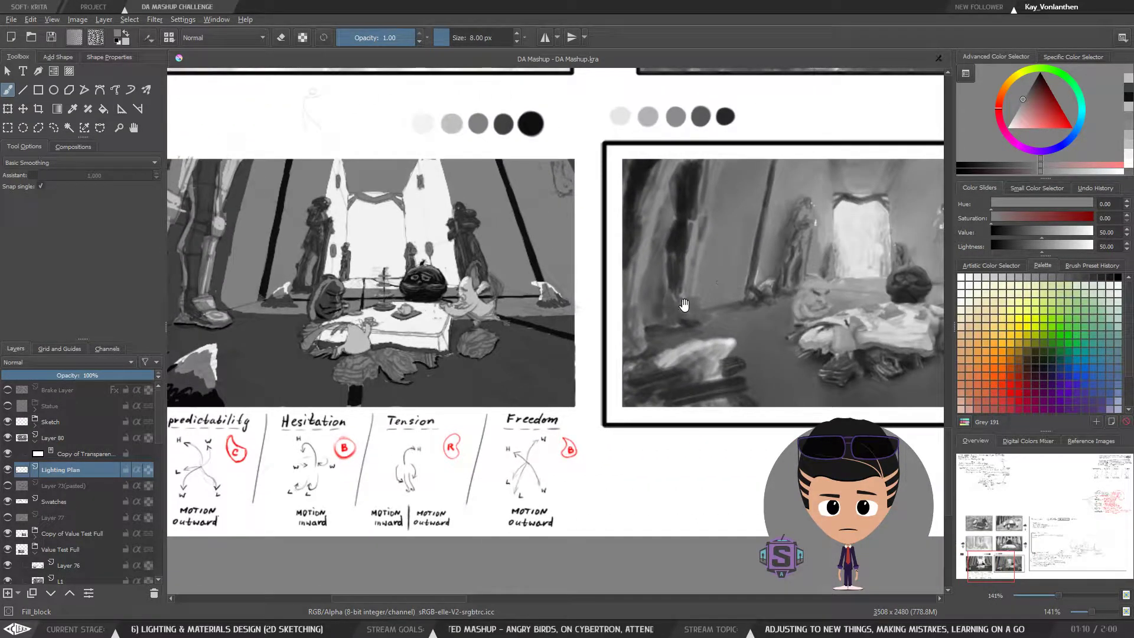
{"action": "mouse_move", "coordinate": [668, 299]}
{"action": "left_mouse_down"}
{"action": "mouse_move", "coordinate": [607, 304]}
{"action": "mouse_move", "coordinate": [681, 304]}
{"action": "left_mouse_up"}
{"action": "key", "text": "minus"}
{"action": "key", "text": "minus"}
{"action": "left_click_drag", "start_coordinate": [581, 319], "coordinate": [630, 320]}
{"action": "key", "text": "plus"}
{"action": "key", "text": "plus"}
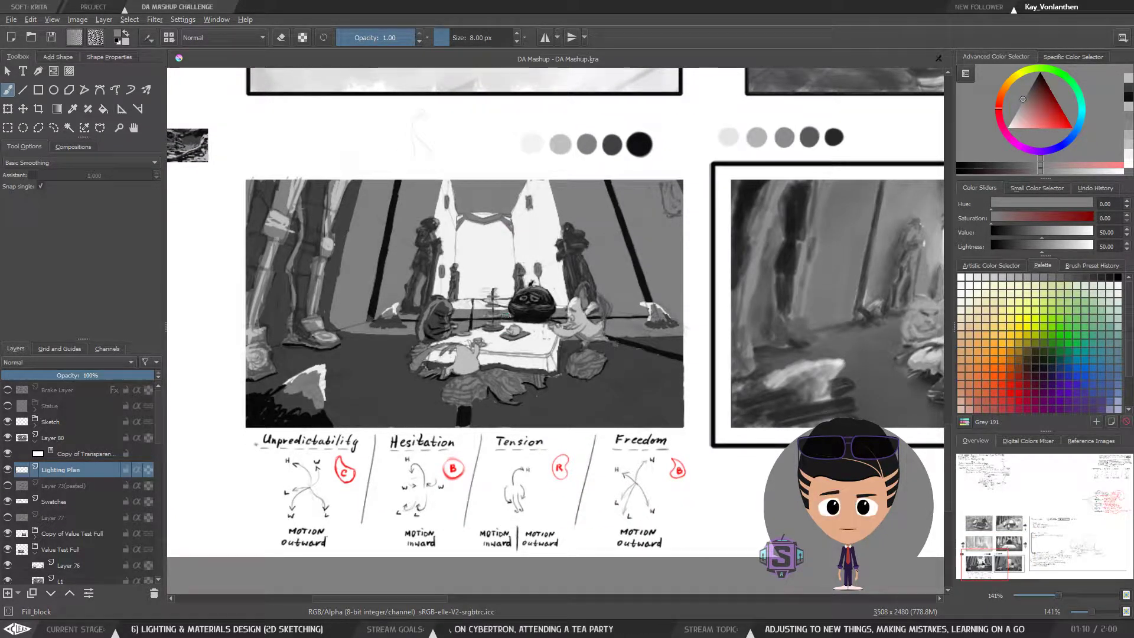
Enclose the flat-value tea party thumbnail in a rectangular selection and toggle the Lighting Plan layer's visibility to check its content
{"action": "key", "text": "ctrl+r"}
{"action": "left_click_drag", "start_coordinate": [227, 167], "coordinate": [685, 430]}
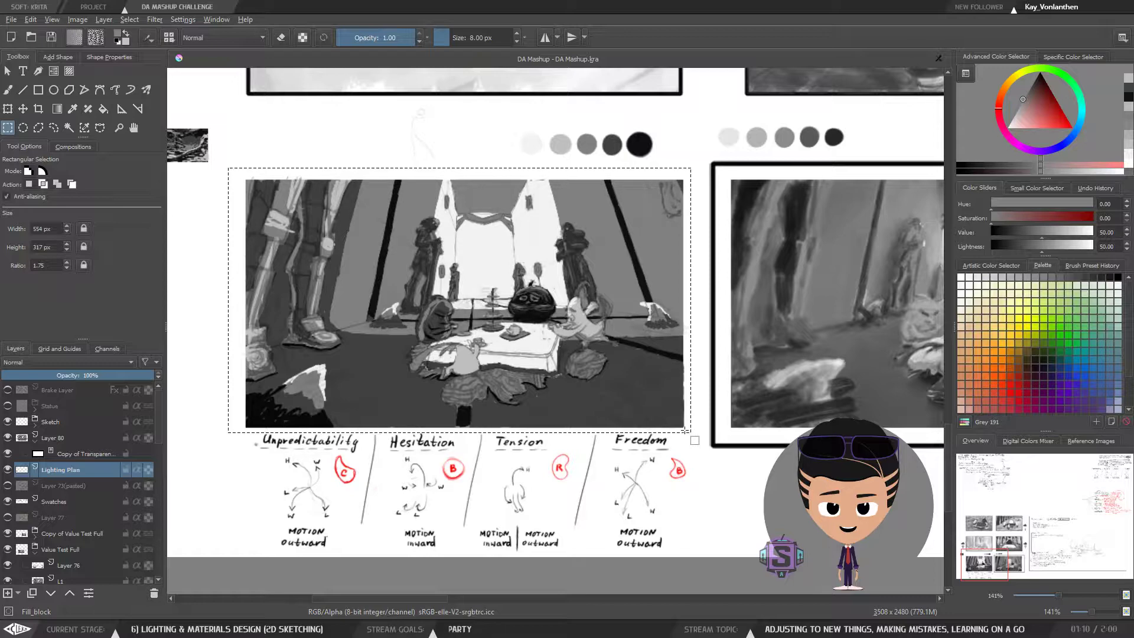
{"action": "left_click_drag", "start_coordinate": [473, 314], "coordinate": [517, 322]}
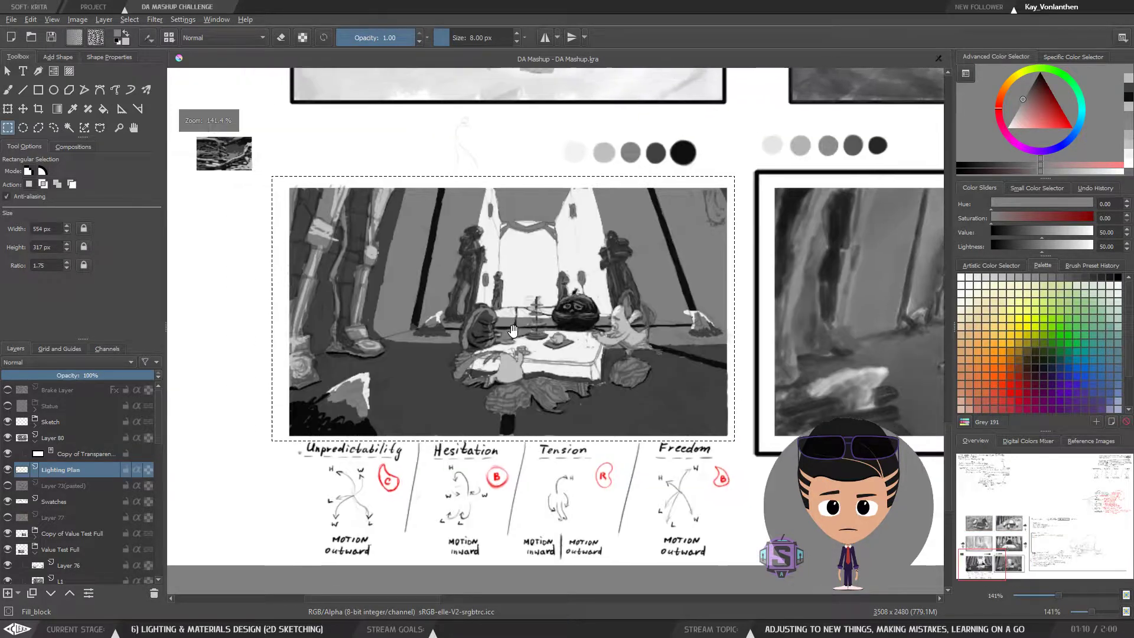
{"action": "left_click", "coordinate": [8, 470]}
{"action": "left_click", "coordinate": [8, 470]}
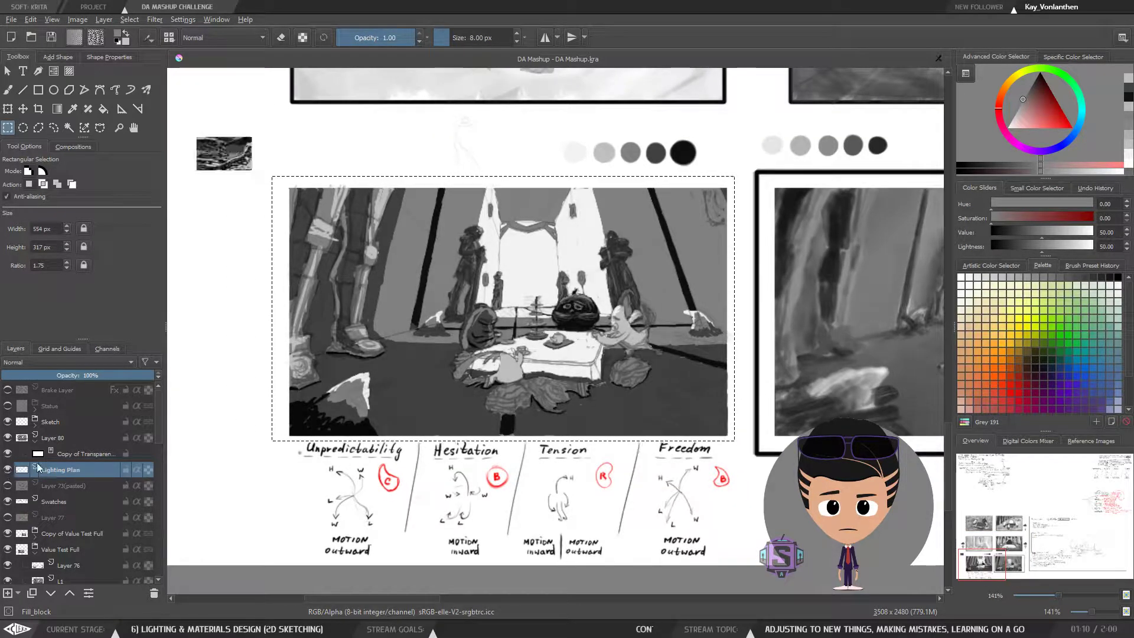
Make Layer 80 active and toggle its visibility to compare the flat values with the soft painting beneath, leaving the layer shown
{"action": "left_click", "coordinate": [65, 438]}
{"action": "left_click", "coordinate": [7, 437]}
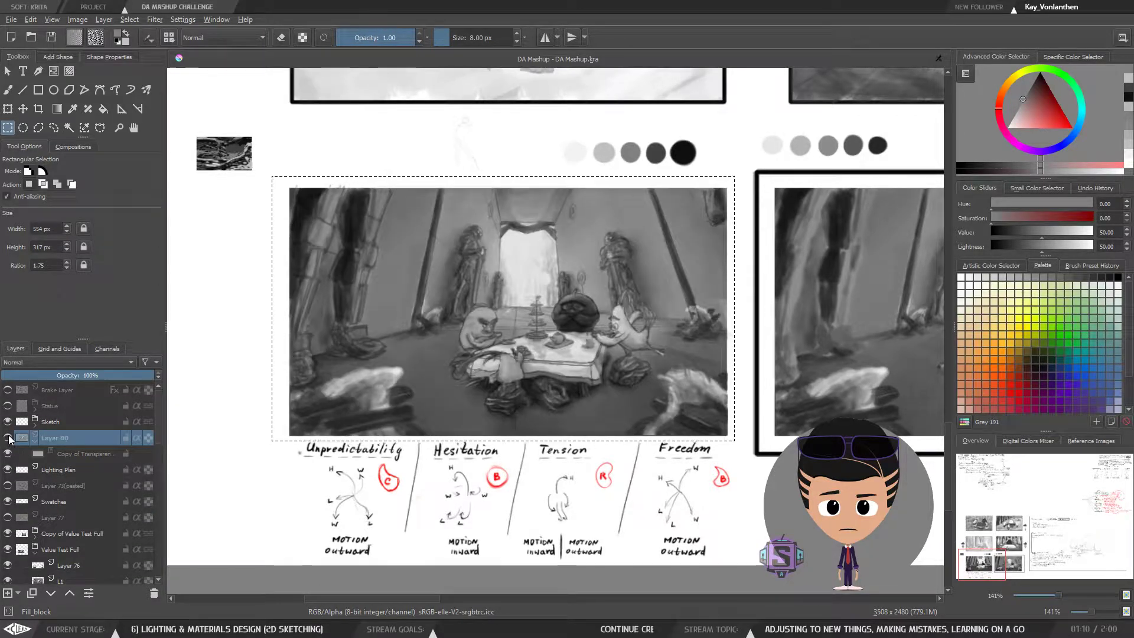
{"action": "left_click", "coordinate": [7, 438]}
{"action": "left_click", "coordinate": [7, 438]}
{"action": "left_click", "coordinate": [7, 437]}
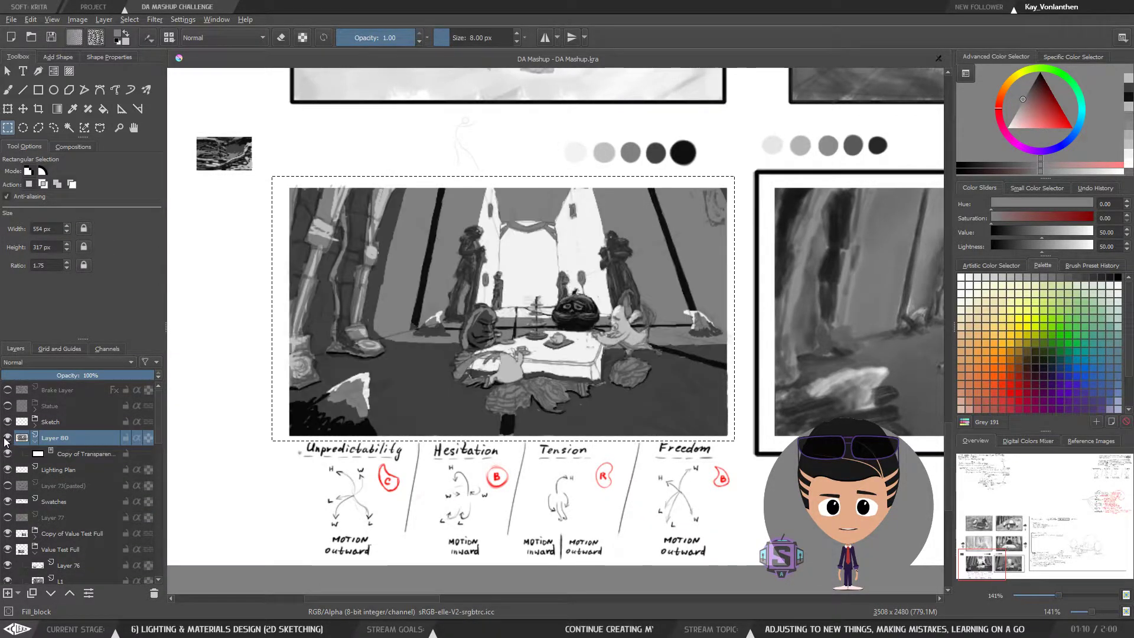
{"action": "left_click", "coordinate": [7, 438]}
{"action": "left_click", "coordinate": [7, 438]}
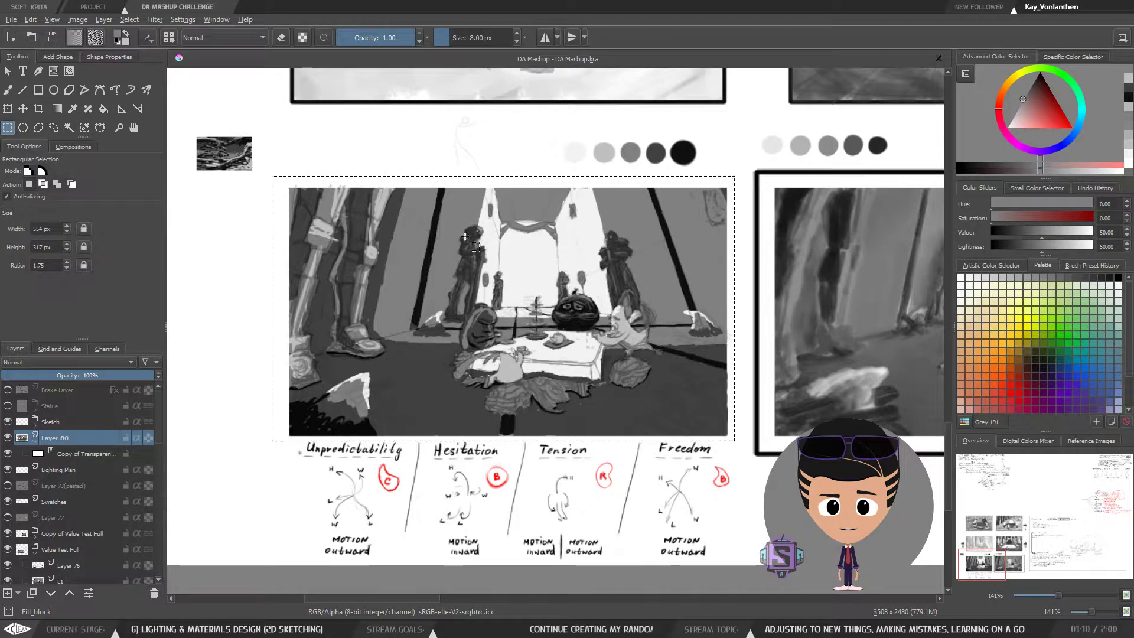
Clear the selection, set the brush to 12 px and sample the near-white value of the bright wall beside the statue on Layer 80
{"action": "key", "text": "ctrl+shift+a"}
{"action": "key", "text": "b"}
{"action": "mouse_move", "coordinate": [527, 171]}
{"action": "left_mouse_down"}
{"action": "mouse_move", "coordinate": [495, 286]}
{"action": "mouse_move", "coordinate": [457, 197]}
{"action": "mouse_move", "coordinate": [469, 217]}
{"action": "mouse_move", "coordinate": [466, 203]}
{"action": "mouse_move", "coordinate": [463, 254]}
{"action": "mouse_move", "coordinate": [464, 207]}
{"action": "left_mouse_up"}
{"action": "key", "text": "bracketright"}
{"action": "key", "text": "bracketright"}
{"action": "key", "text": "bracketright"}
{"action": "key", "text": "bracketright"}
{"action": "left_click", "coordinate": [467, 219], "text": "ctrl"}
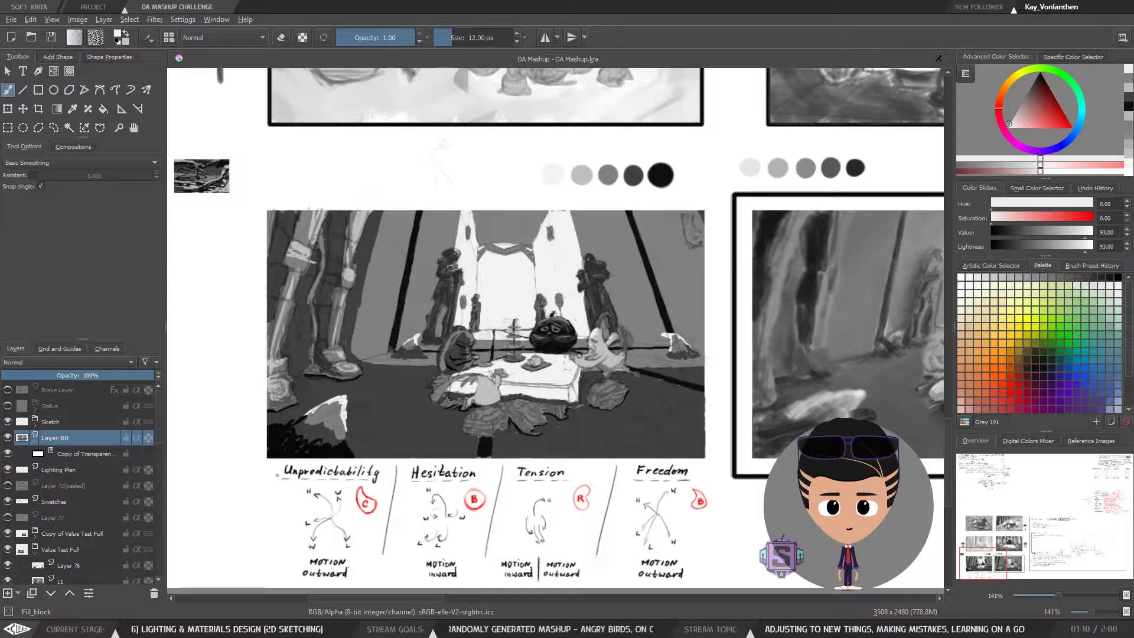
{"action": "key", "text": "ctrl+plus"}
{"action": "key", "text": "ctrl+plus"}
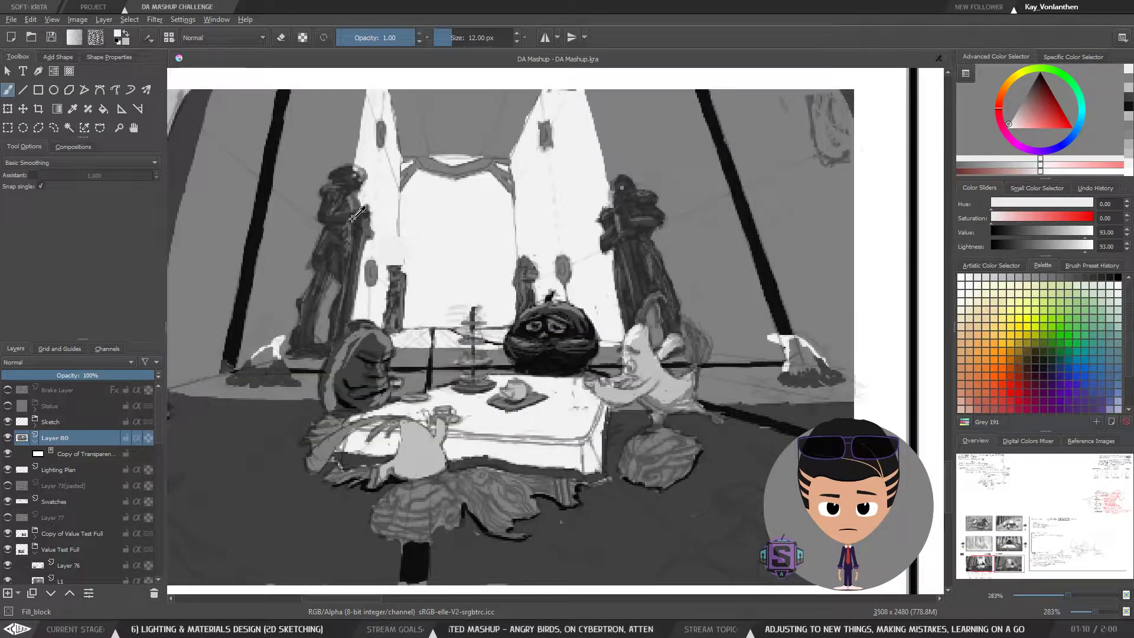
Examine the greyscale tea-party value sketch up close and against the neighbouring thumbnails
{"action": "left_click", "coordinate": [339, 180], "text": "ctrl"}
{"action": "key", "text": "bracketleft"}
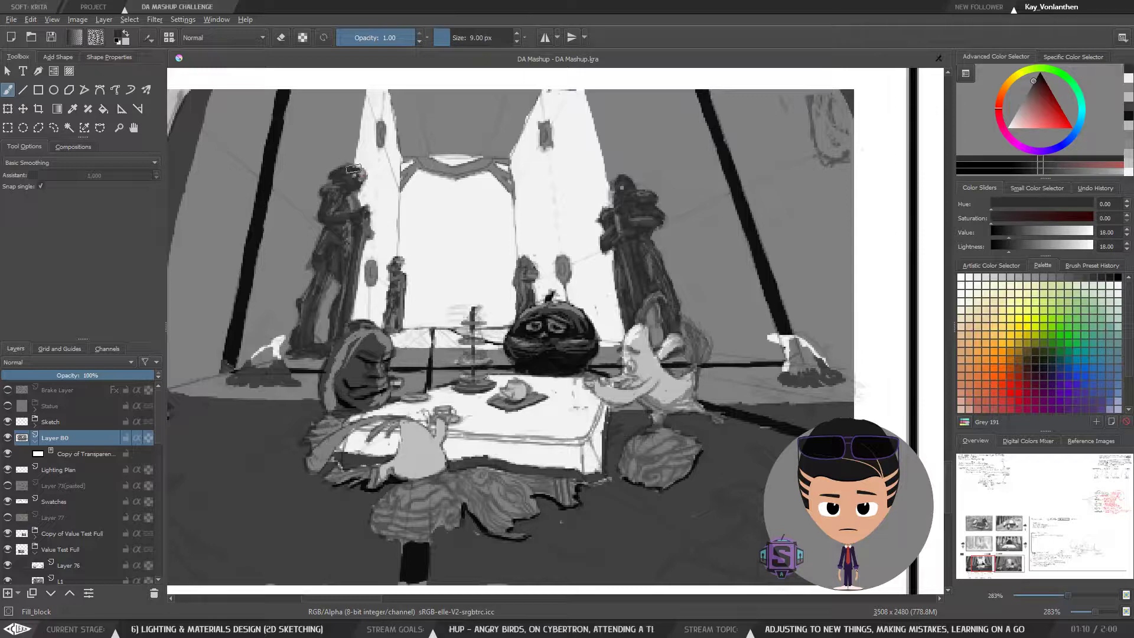
{"action": "key", "text": "minus"}
{"action": "key", "text": "minus"}
{"action": "key", "text": "plus"}
{"action": "key", "text": "plus"}
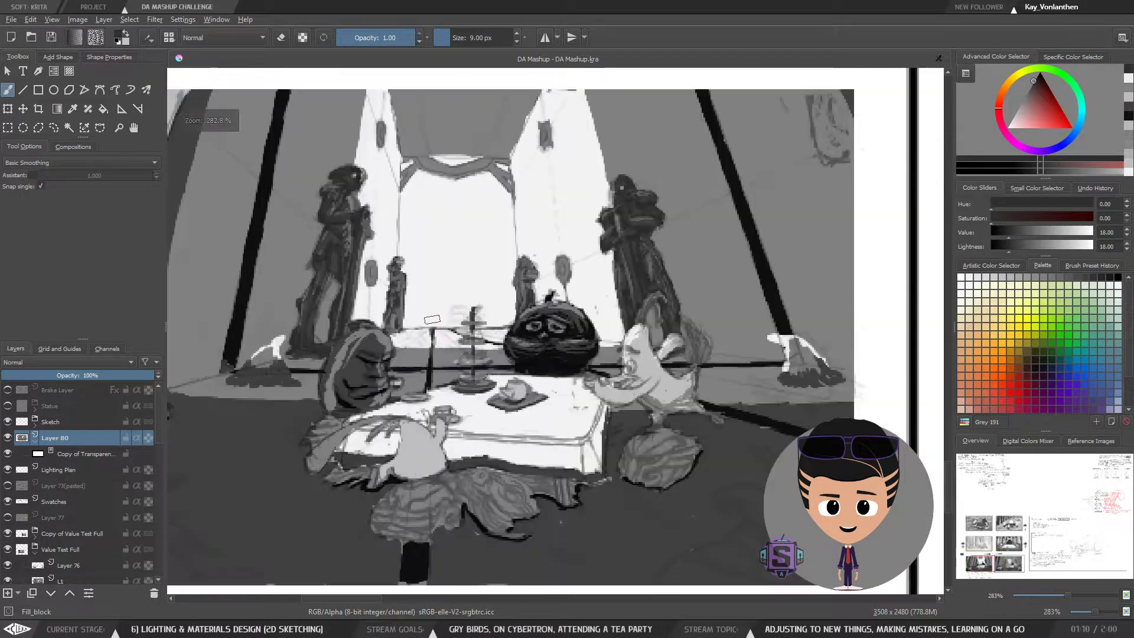
{"action": "left_click_drag", "start_coordinate": [579, 257], "coordinate": [630, 263]}
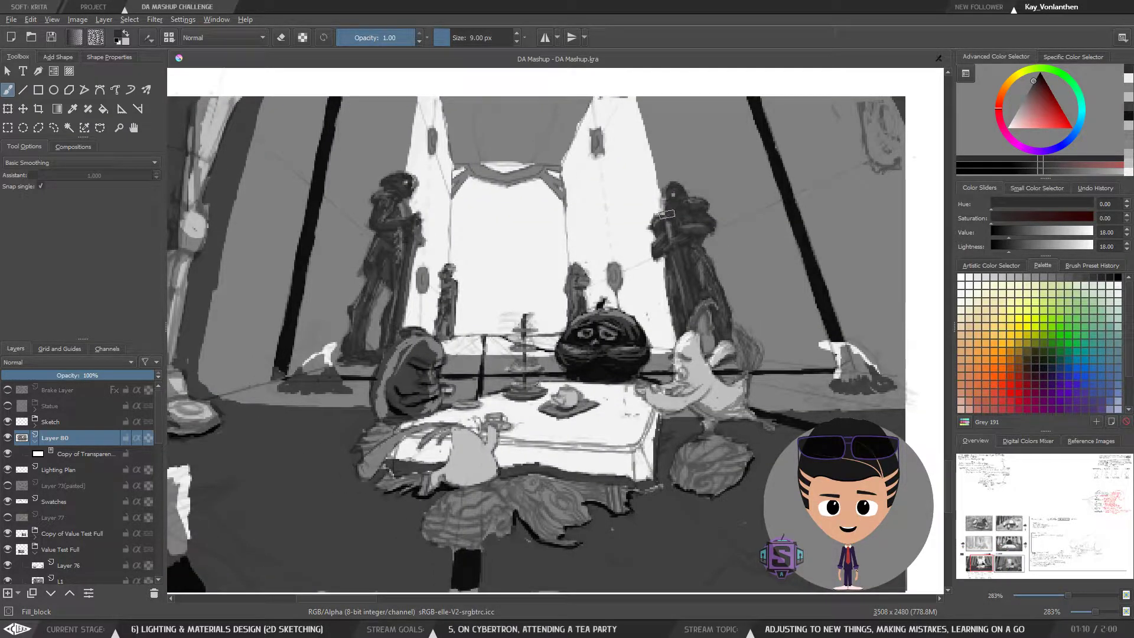
{"action": "key", "text": "minus"}
{"action": "key", "text": "minus"}
{"action": "left_click_drag", "start_coordinate": [555, 323], "coordinate": [493, 292]}
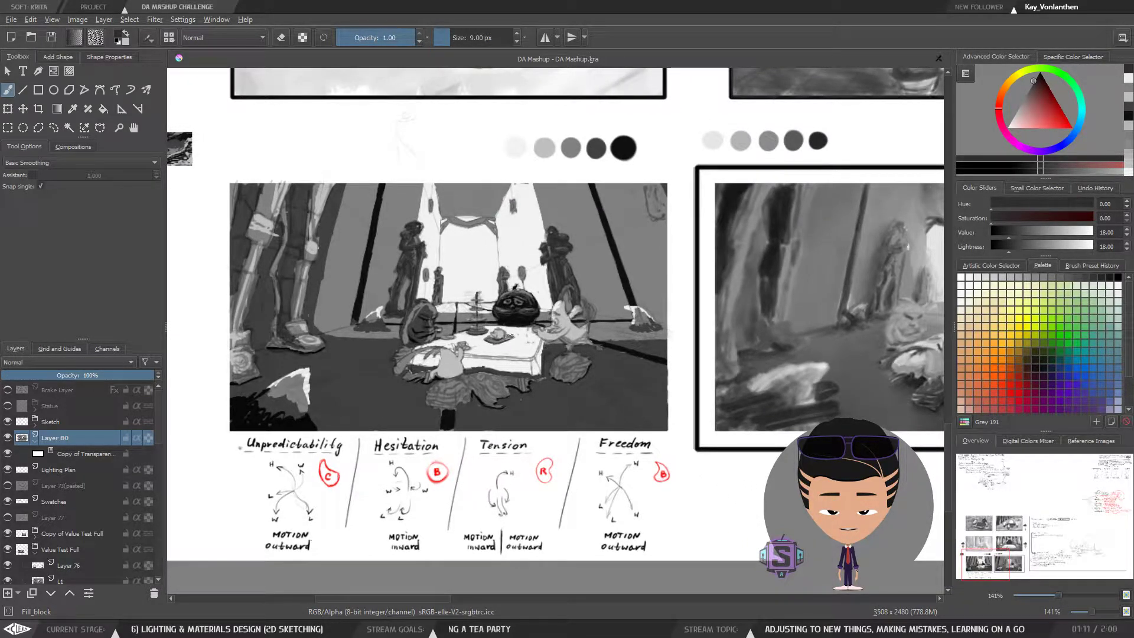
{"action": "key", "text": "ctrl+r"}
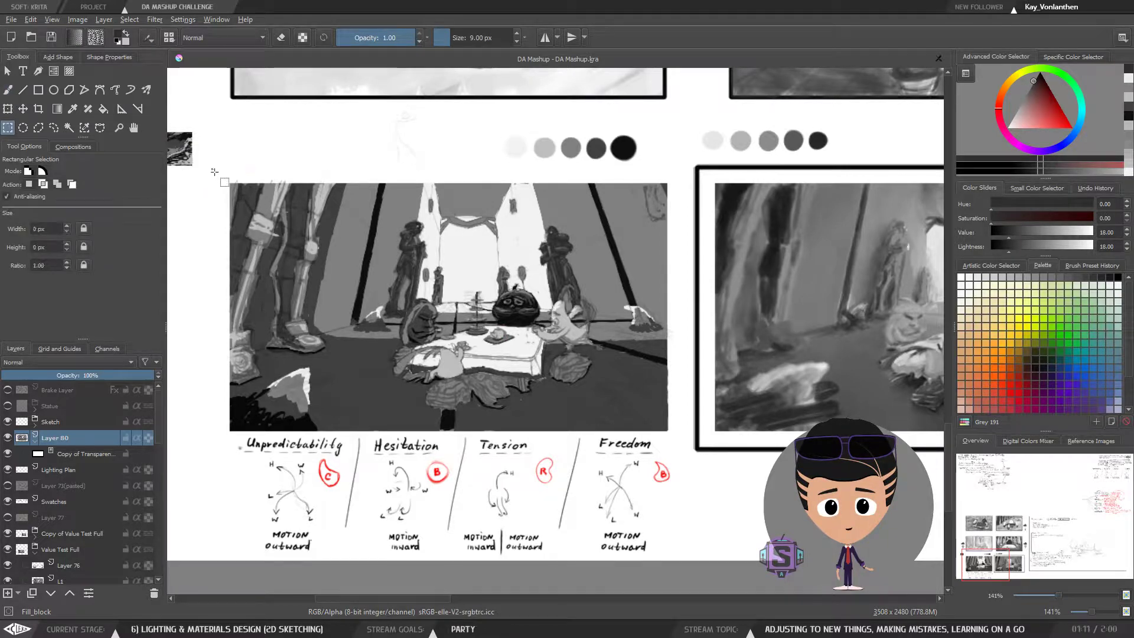
{"action": "left_click_drag", "start_coordinate": [213, 169], "coordinate": [678, 436]}
{"action": "key", "text": "ctrl+shift+a"}
{"action": "key", "text": "b"}
{"action": "left_click_drag", "start_coordinate": [657, 379], "coordinate": [682, 381]}
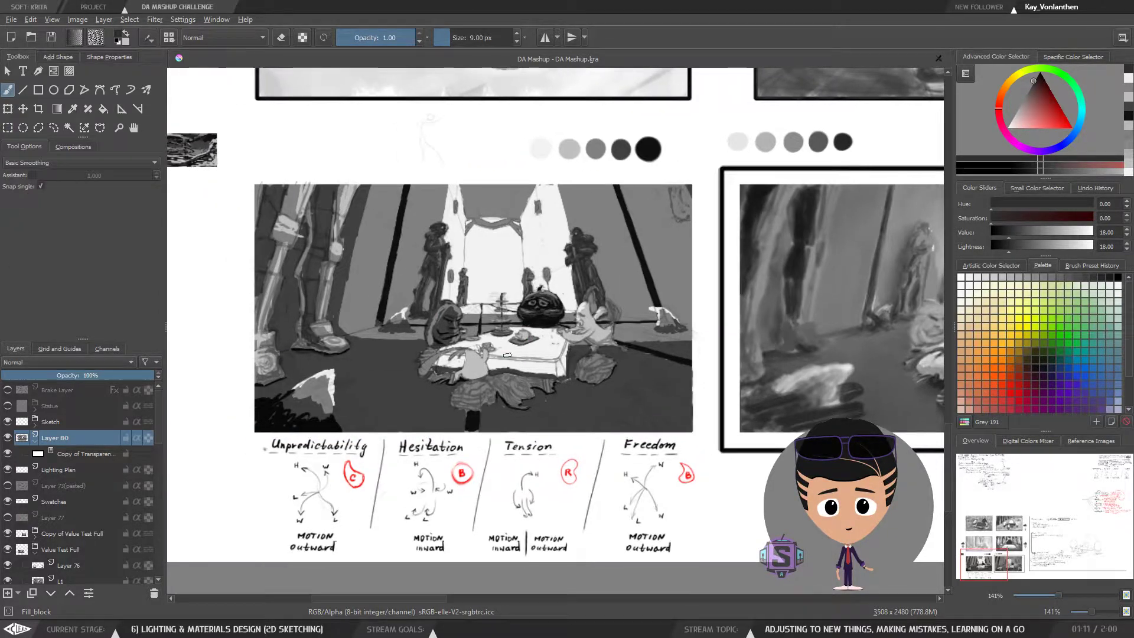
Duplicate Layer 80, hide the original and make the copy the active layer
{"action": "left_click", "coordinate": [8, 438]}
{"action": "left_click", "coordinate": [8, 437]}
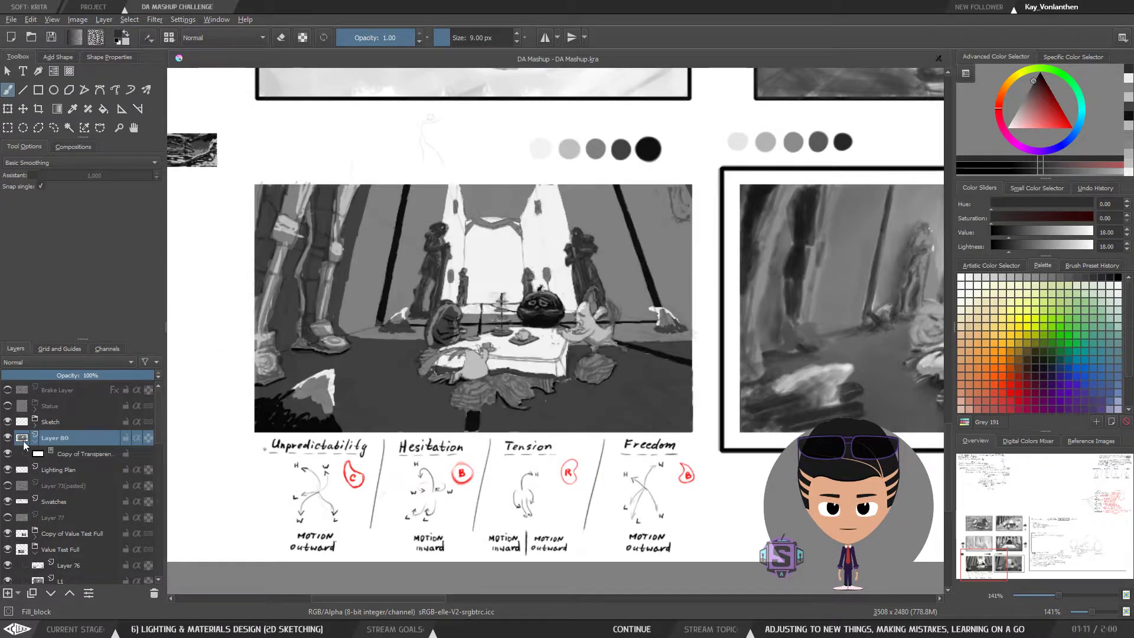
{"action": "right_click", "coordinate": [62, 441]}
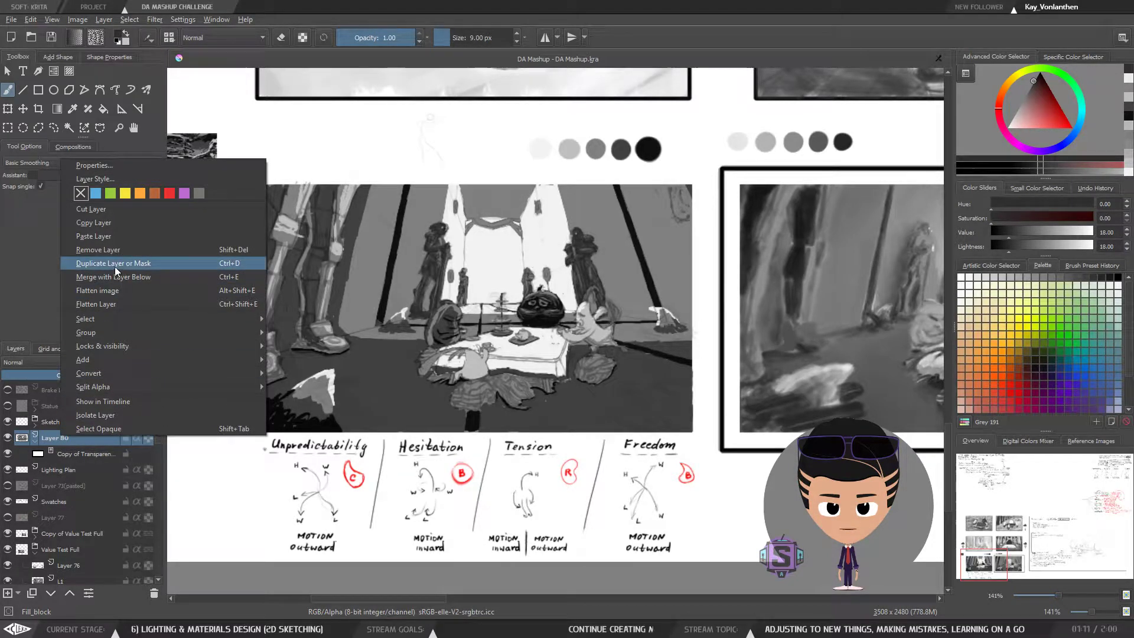
{"action": "left_click", "coordinate": [139, 263]}
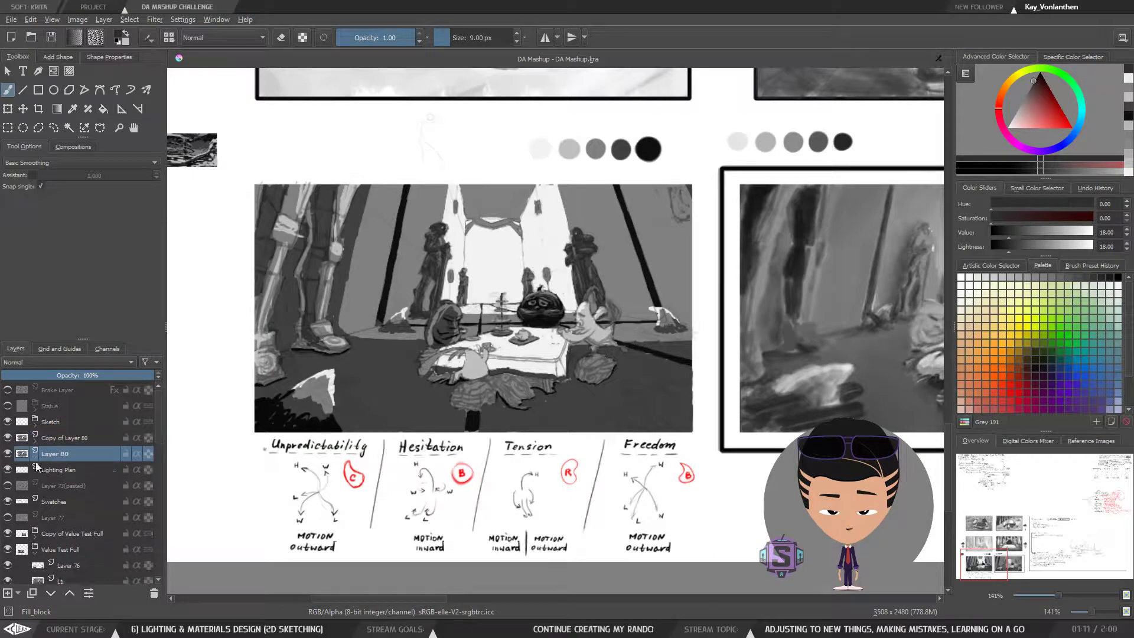
{"action": "left_click", "coordinate": [7, 455]}
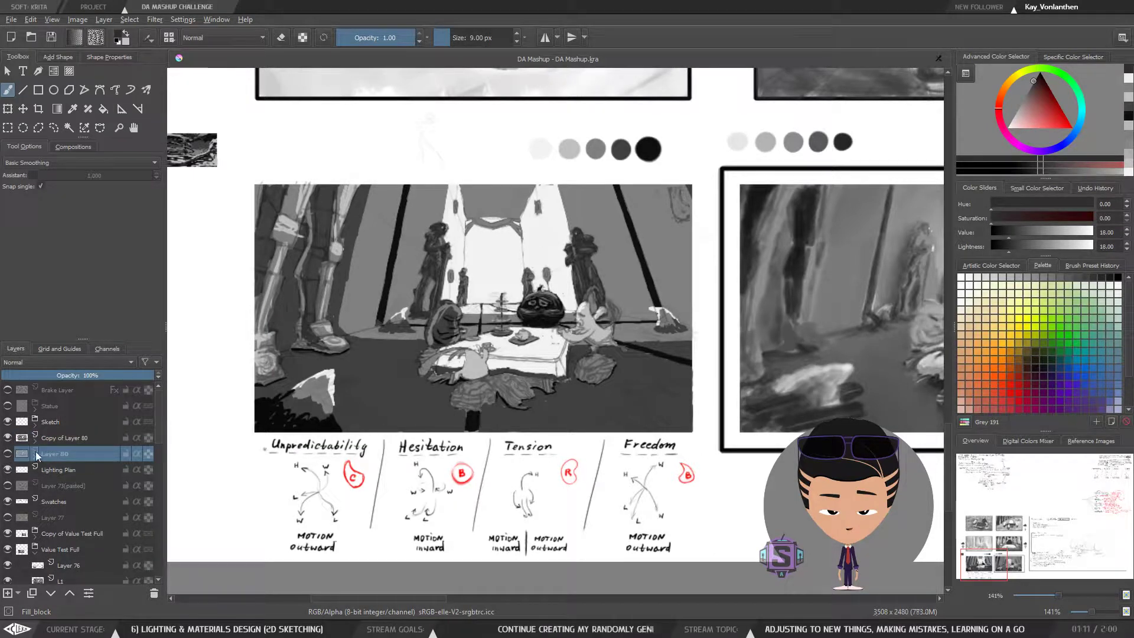
{"action": "left_click", "coordinate": [58, 442]}
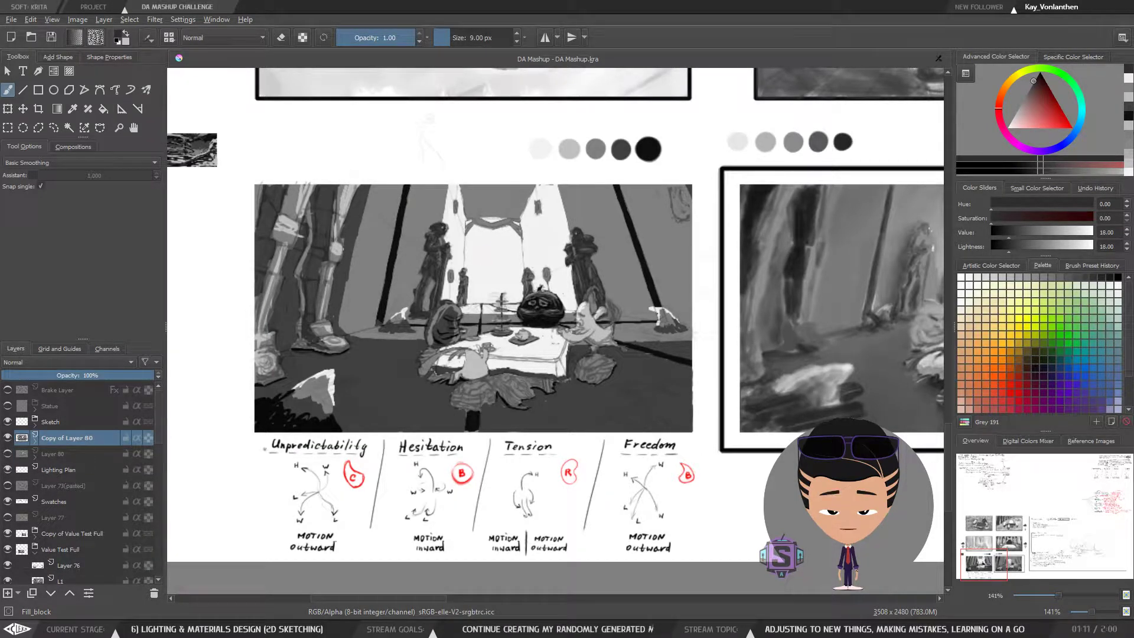
Sample the dark floor grey with value 25 and cover the whole scene on the copied layer with a brush of about 126 px
{"action": "left_click", "coordinate": [415, 202], "text": "ctrl"}
{"action": "key", "text": "bracketright"}
{"action": "key", "text": "bracketright"}
{"action": "key", "text": "bracketright"}
{"action": "key", "text": "bracketright"}
{"action": "key", "text": "bracketright"}
{"action": "key", "text": "ctrl+minus"}
{"action": "key", "text": "ctrl+minus"}
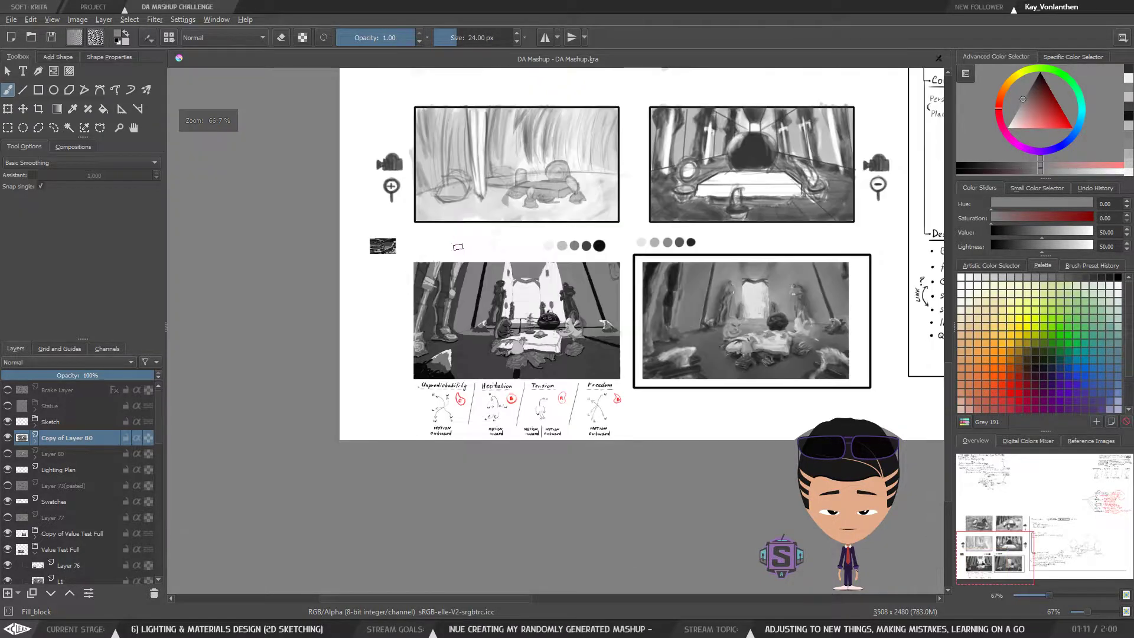
{"action": "left_click", "coordinate": [484, 357], "text": "ctrl"}
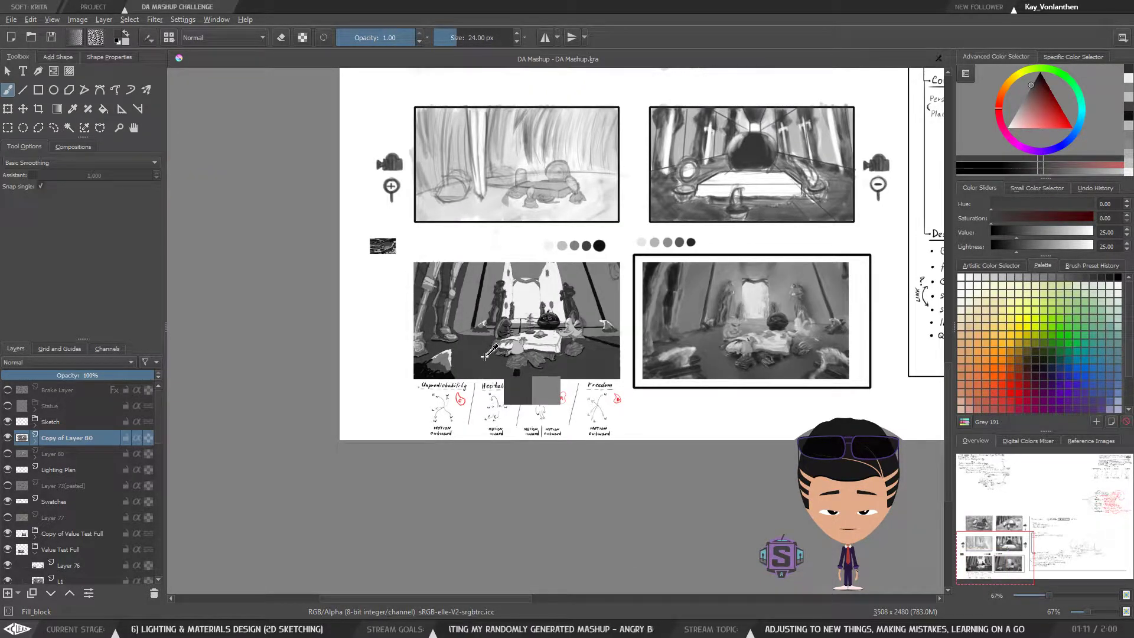
{"action": "left_click", "coordinate": [721, 358], "text": "ctrl"}
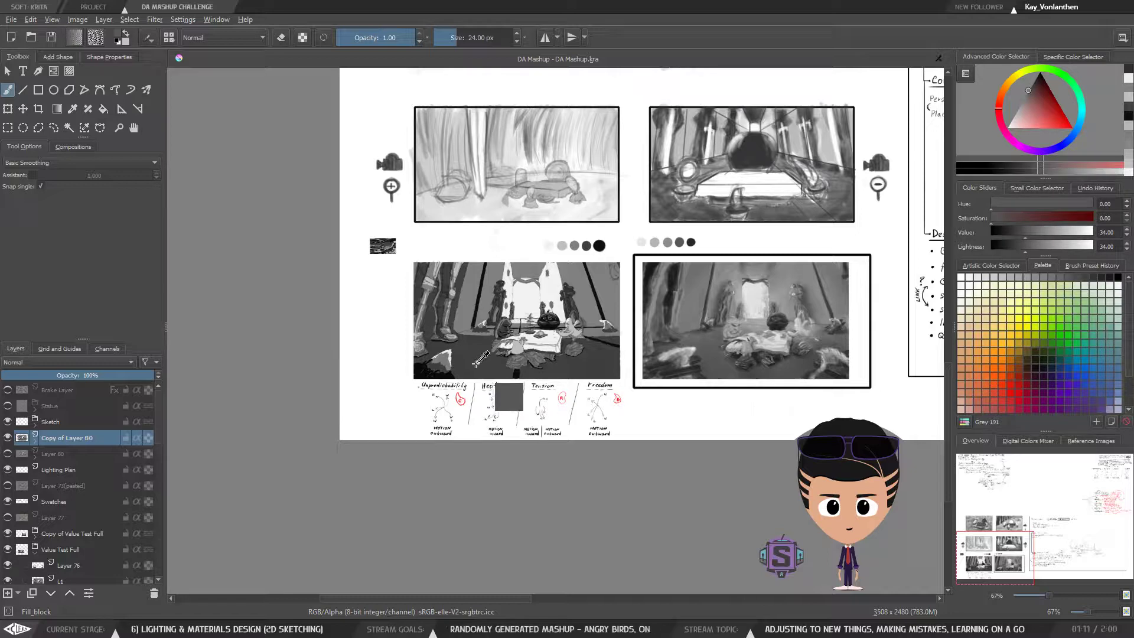
{"action": "left_click", "coordinate": [478, 359], "text": "ctrl"}
{"action": "key", "text": "bracketright"}
{"action": "key", "text": "bracketright"}
{"action": "key", "text": "bracketright"}
{"action": "key", "text": "bracketright"}
{"action": "key", "text": "bracketright"}
{"action": "key", "text": "bracketright"}
{"action": "key", "text": "bracketright"}
{"action": "key", "text": "bracketright"}
{"action": "key", "text": "bracketright"}
{"action": "key", "text": "bracketright"}
{"action": "key", "text": "bracketright"}
{"action": "key", "text": "bracketright"}
{"action": "key", "text": "bracketright"}
{"action": "key", "text": "bracketright"}
{"action": "key", "text": "bracketright"}
{"action": "key", "text": "bracketright"}
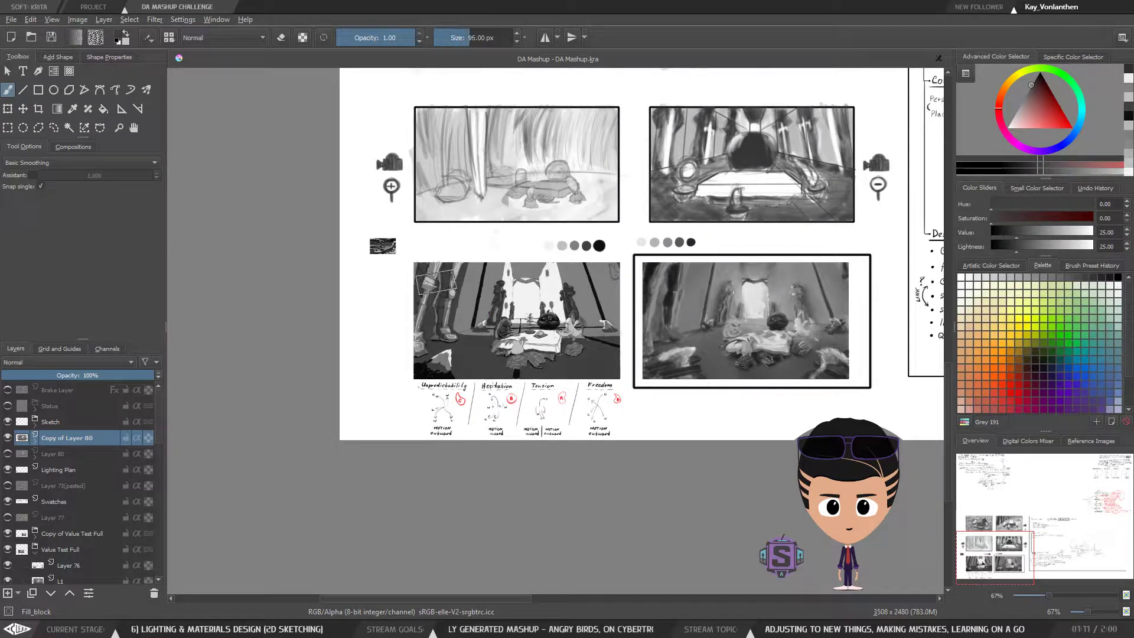
{"action": "mouse_move", "coordinate": [432, 274]}
{"action": "left_mouse_down"}
{"action": "mouse_move", "coordinate": [425, 318]}
{"action": "mouse_move", "coordinate": [439, 379]}
{"action": "mouse_move", "coordinate": [461, 380]}
{"action": "mouse_move", "coordinate": [468, 351]}
{"action": "mouse_move", "coordinate": [492, 360]}
{"action": "mouse_move", "coordinate": [529, 272]}
{"action": "mouse_move", "coordinate": [559, 264]}
{"action": "mouse_move", "coordinate": [614, 354]}
{"action": "left_mouse_up"}
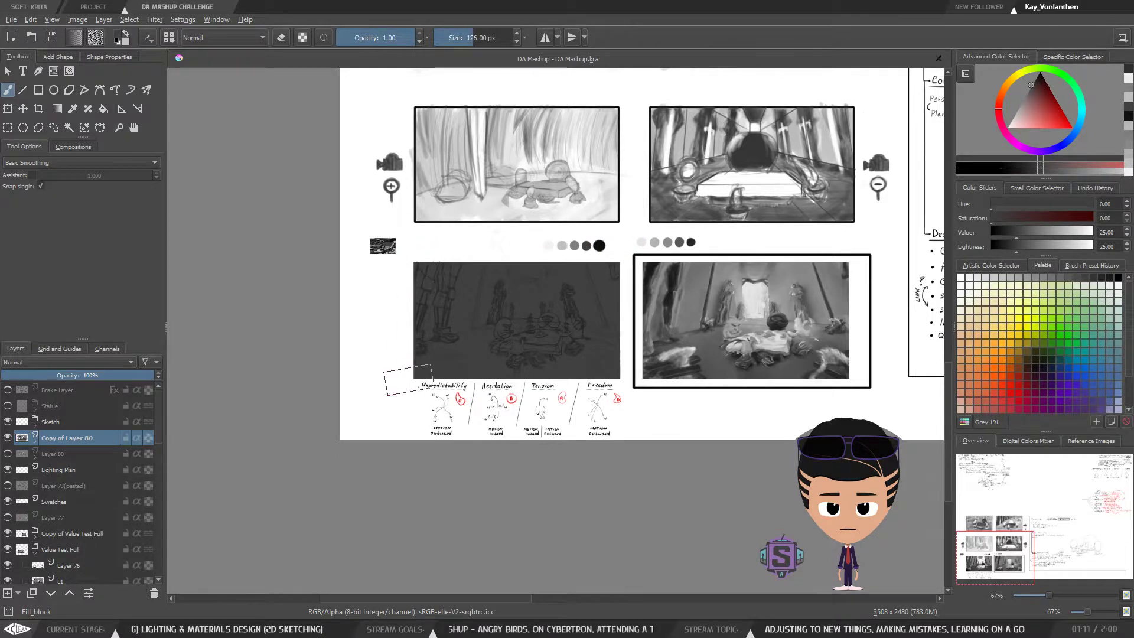
{"action": "scroll", "coordinate": [614, 227], "scroll_direction": "up", "scroll_amount": 4}
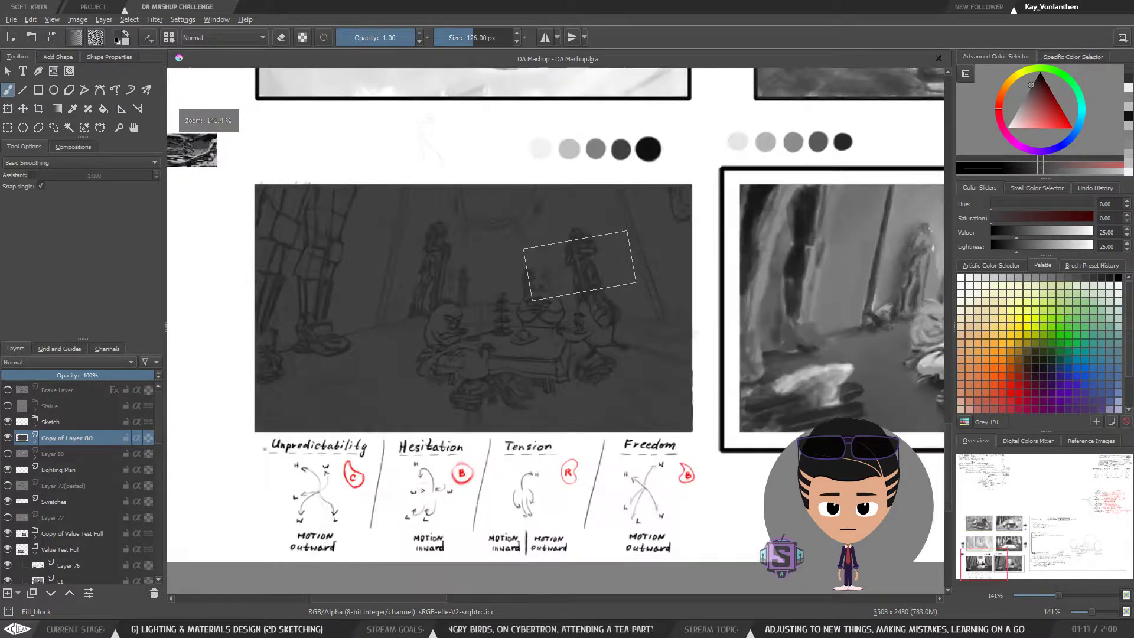
{"action": "left_click_drag", "start_coordinate": [600, 336], "coordinate": [506, 349]}
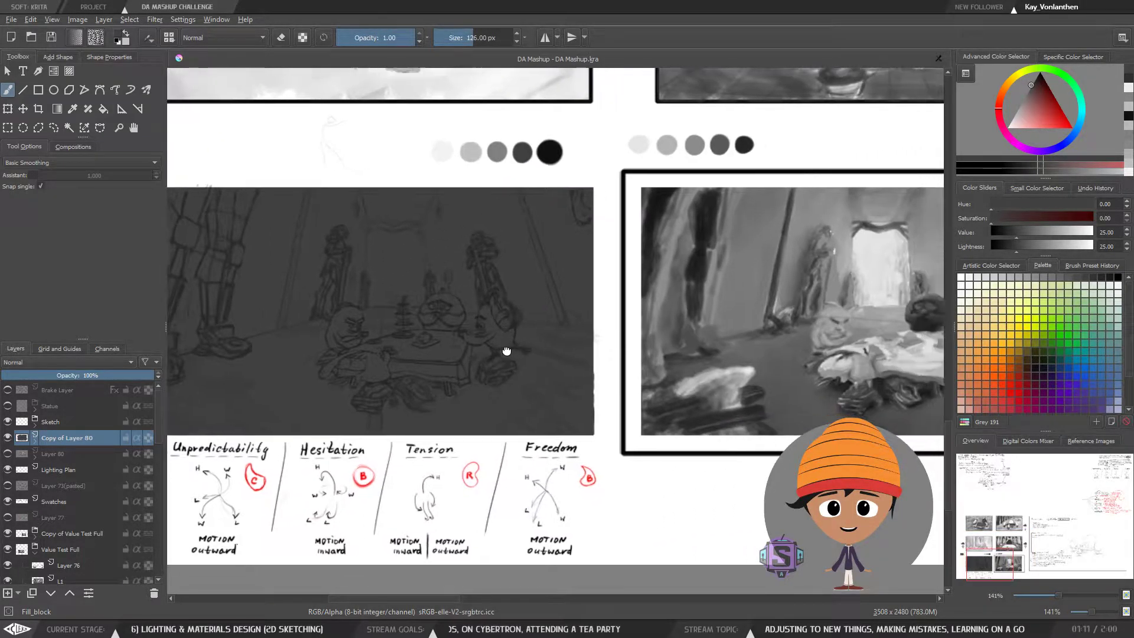
{"action": "scroll", "coordinate": [538, 258], "scroll_direction": "down", "scroll_amount": 4}
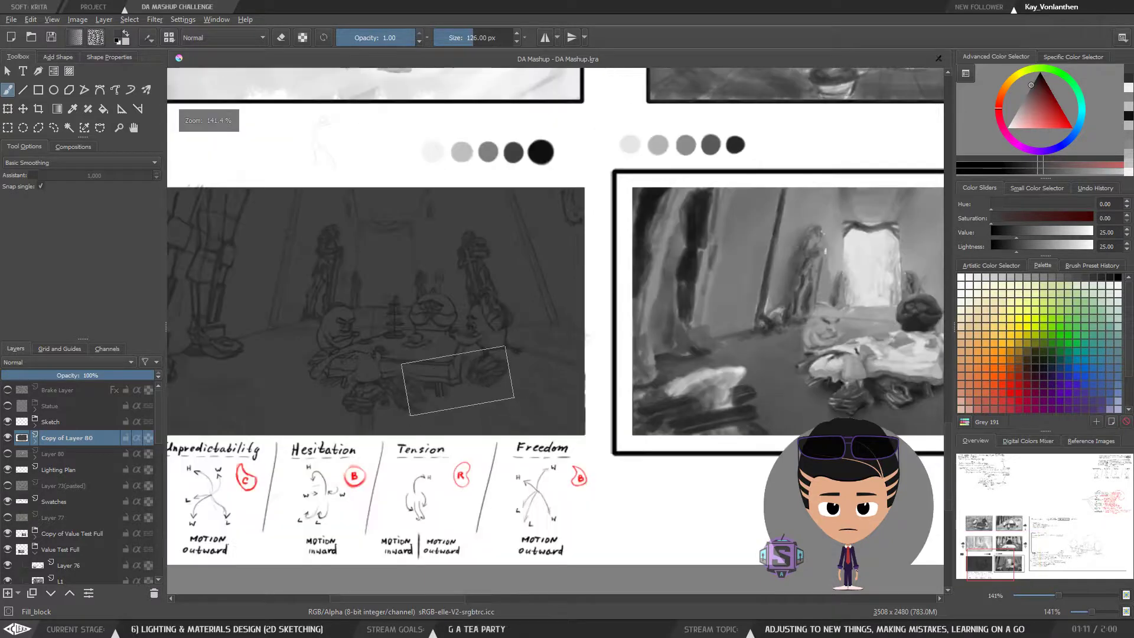
{"action": "scroll", "coordinate": [535, 346], "scroll_direction": "up", "scroll_amount": 2}
{"action": "left_click_drag", "start_coordinate": [435, 372], "coordinate": [499, 373]}
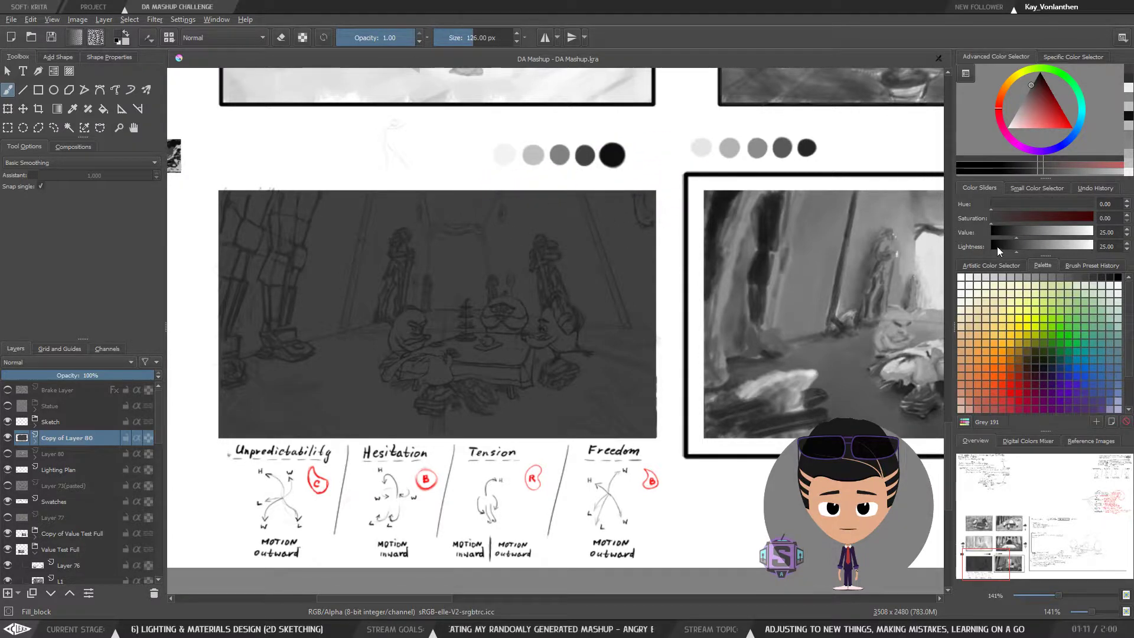
Try covering the whole scene with pure black using a 263 px brush
{"action": "left_click_drag", "start_coordinate": [997, 246], "coordinate": [988, 246]}
{"action": "key", "text": "bracketright"}
{"action": "key", "text": "bracketright"}
{"action": "key", "text": "bracketright"}
{"action": "key", "text": "bracketright"}
{"action": "key", "text": "bracketright"}
{"action": "key", "text": "bracketright"}
{"action": "key", "text": "bracketright"}
{"action": "key", "text": "bracketright"}
{"action": "key", "text": "bracketright"}
{"action": "key", "text": "bracketright"}
{"action": "key", "text": "bracketright"}
{"action": "mouse_move", "coordinate": [284, 219]}
{"action": "left_mouse_down"}
{"action": "mouse_move", "coordinate": [338, 434]}
{"action": "mouse_move", "coordinate": [506, 258]}
{"action": "mouse_move", "coordinate": [590, 324]}
{"action": "left_mouse_up"}
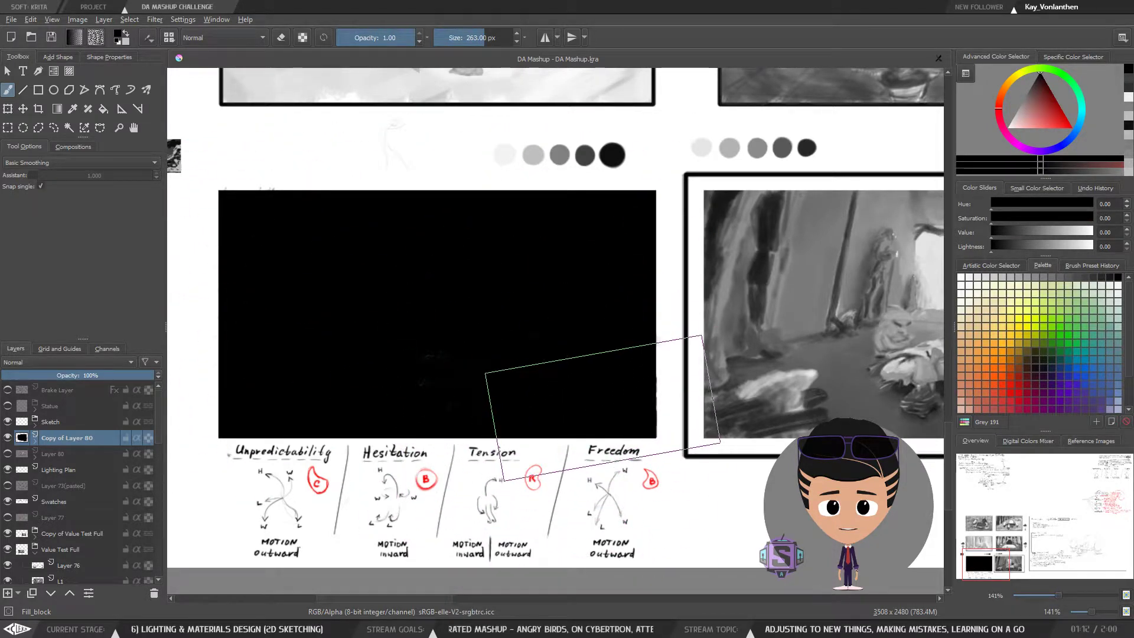
{"action": "key", "text": "ctrl+z"}
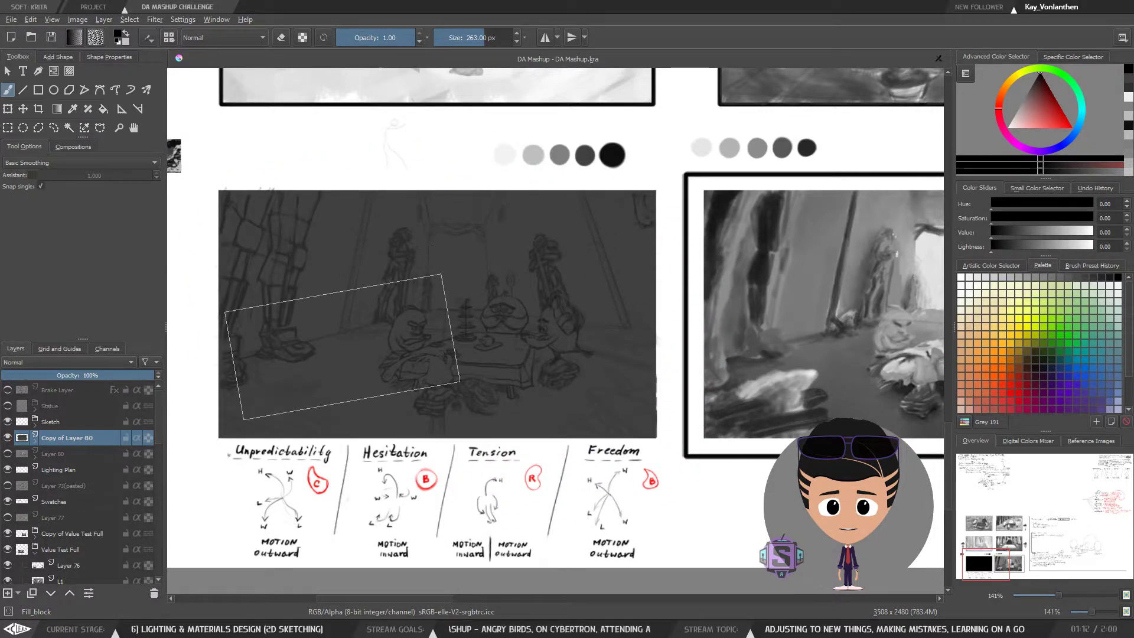
Reduce the brush to 35 px and sample the middle grey swatch above the scene
{"action": "key", "text": "bracketleft"}
{"action": "key", "text": "bracketleft"}
{"action": "key", "text": "bracketleft"}
{"action": "key", "text": "bracketleft"}
{"action": "key", "text": "bracketleft"}
{"action": "key", "text": "bracketleft"}
{"action": "key", "text": "bracketleft"}
{"action": "key", "text": "bracketleft"}
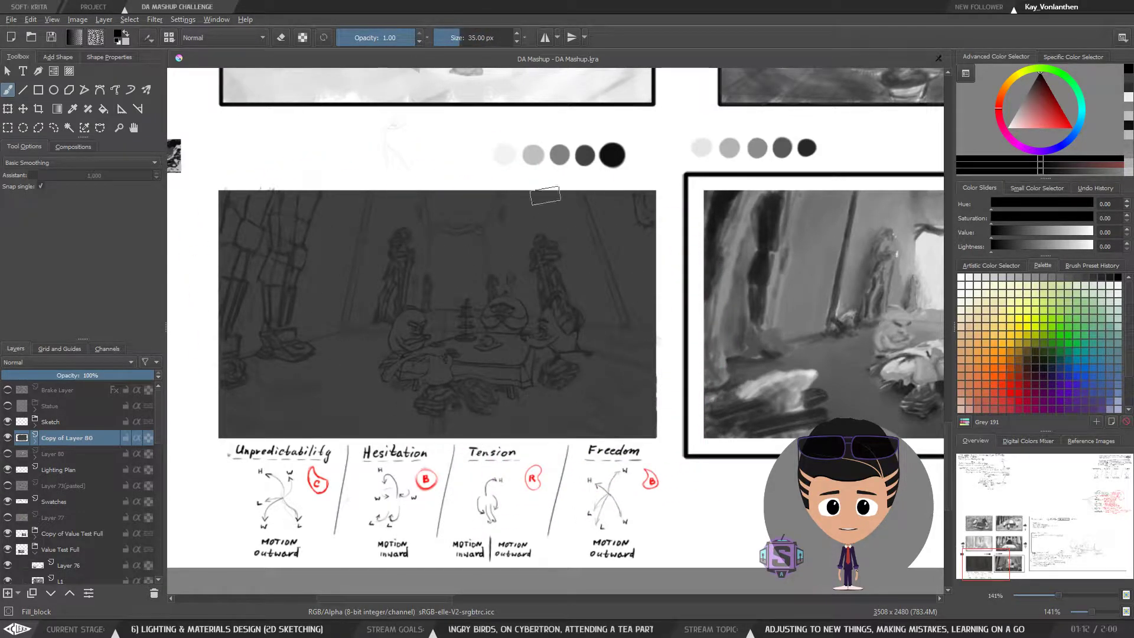
{"action": "left_click", "coordinate": [559, 155], "text": "ctrl"}
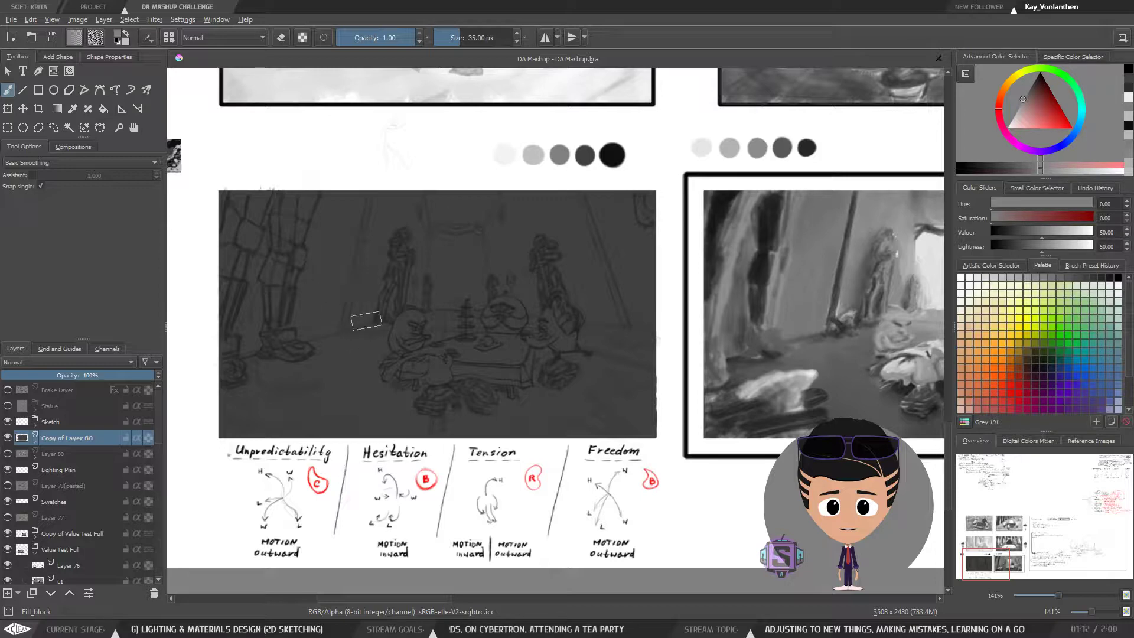
{"action": "left_click_drag", "start_coordinate": [501, 283], "coordinate": [530, 294]}
{"action": "mouse_move", "coordinate": [448, 344]}
{"action": "left_mouse_down"}
{"action": "mouse_move", "coordinate": [435, 349]}
{"action": "mouse_move", "coordinate": [488, 335]}
{"action": "mouse_move", "coordinate": [462, 344]}
{"action": "left_mouse_up"}
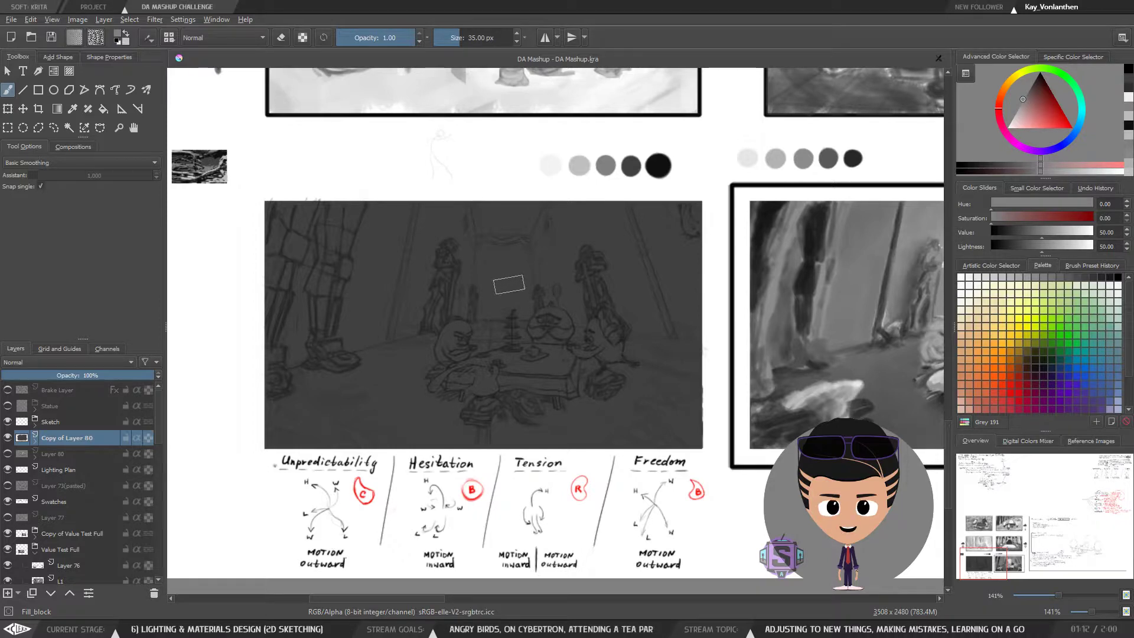
{"action": "key", "text": "ctrl+minus"}
{"action": "key", "text": "ctrl+minus"}
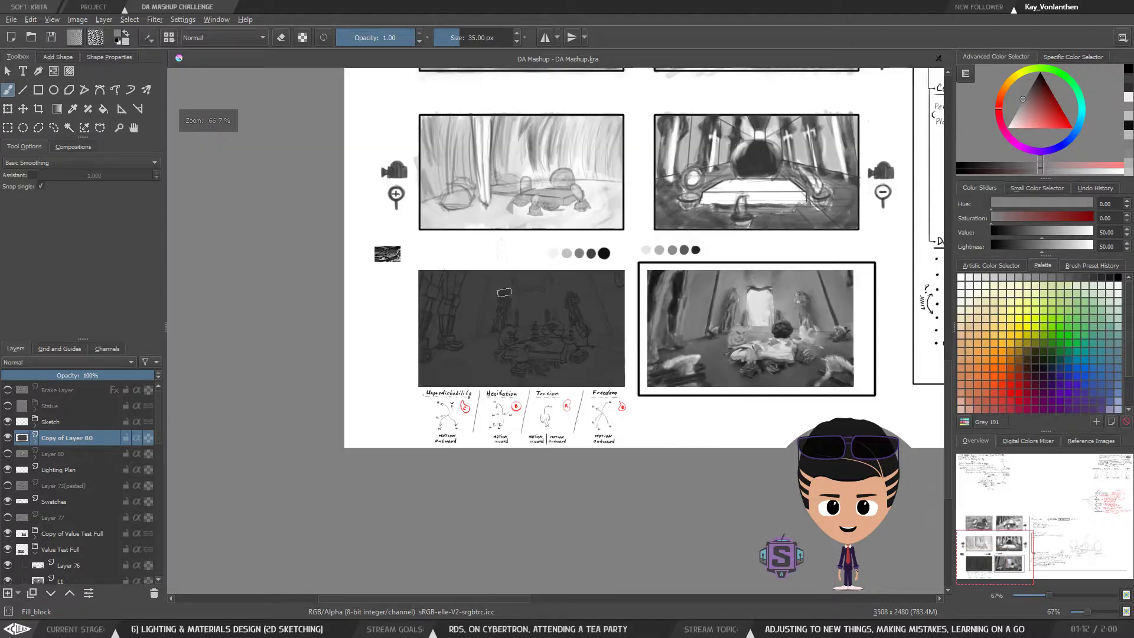
{"action": "key", "text": "ctrl+plus"}
{"action": "key", "text": "ctrl+plus"}
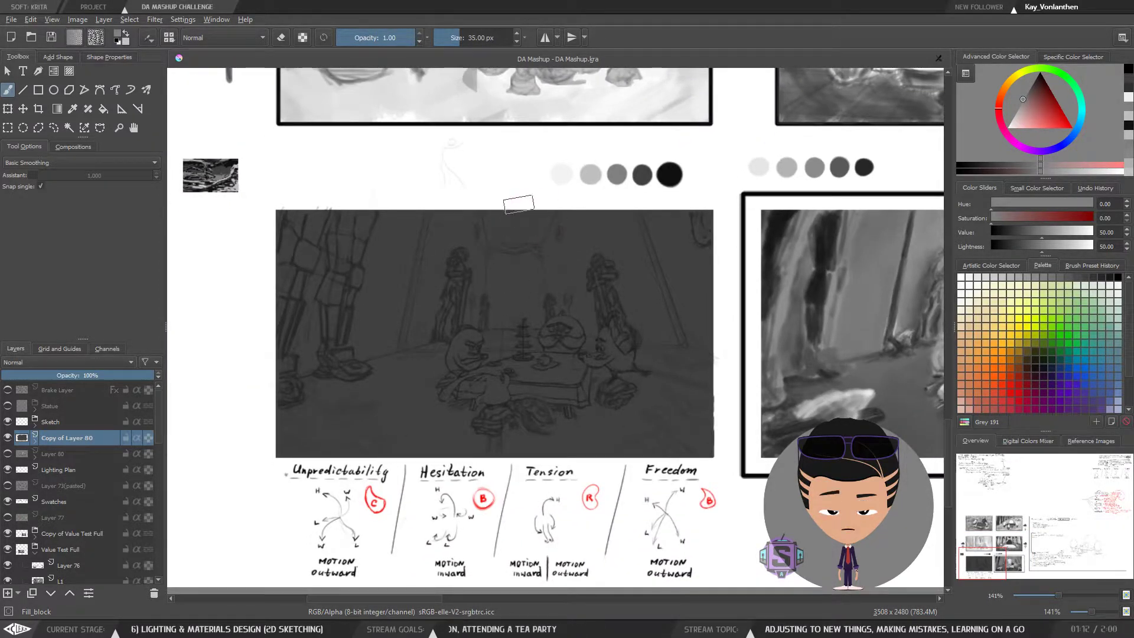
{"action": "left_click_drag", "start_coordinate": [478, 387], "coordinate": [405, 405]}
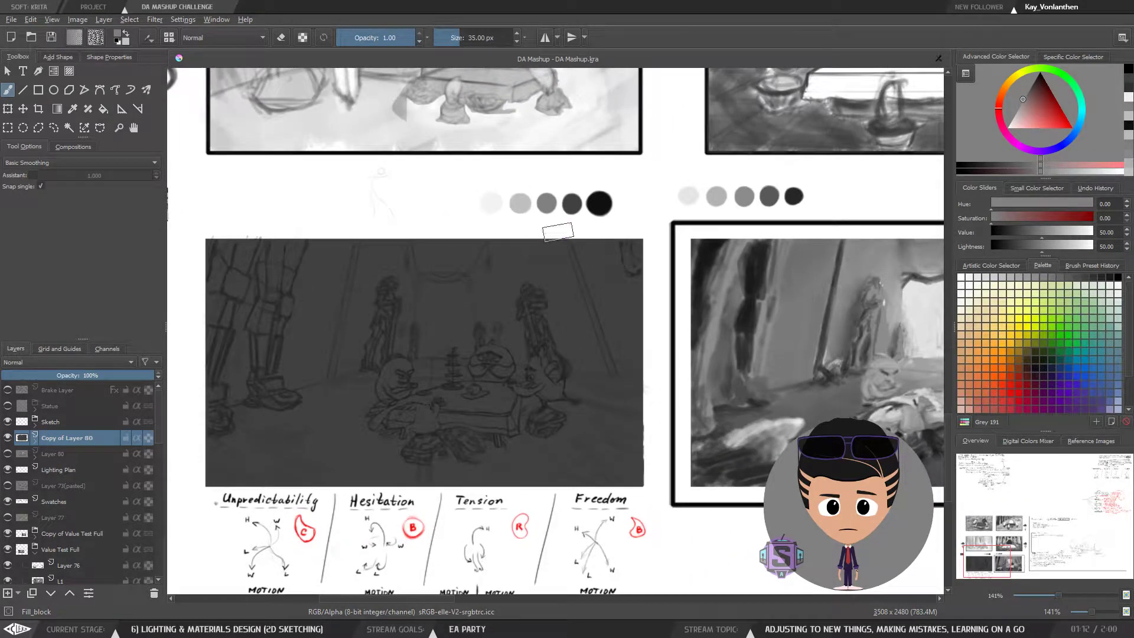
{"action": "left_click_drag", "start_coordinate": [591, 422], "coordinate": [648, 401]}
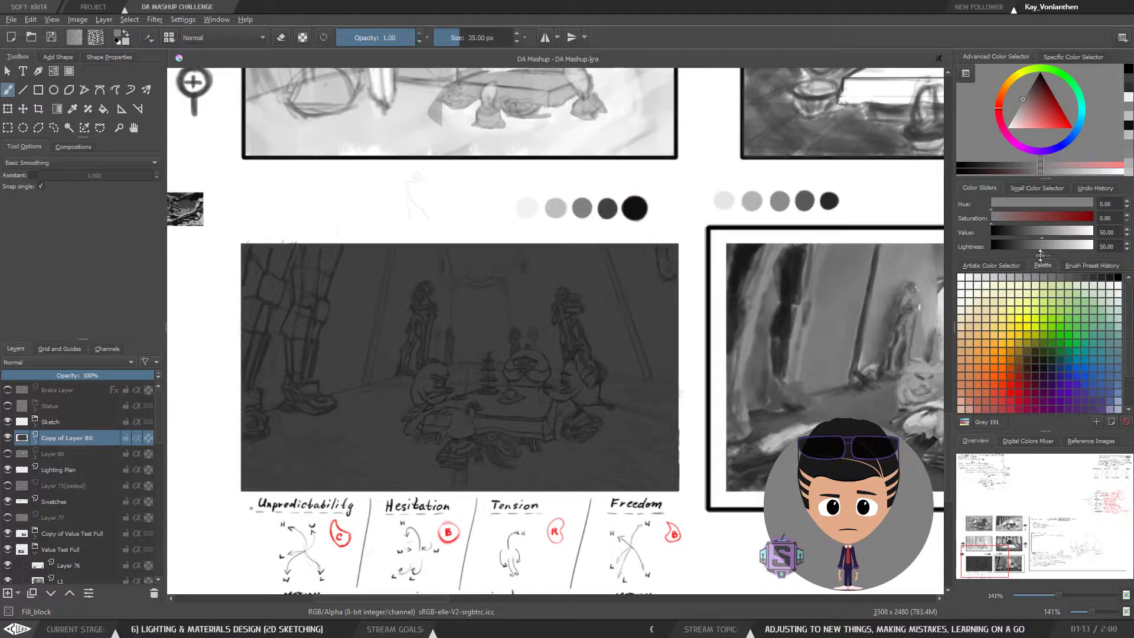
Set a near-black colour with value 7 and block in most of the round bird behind the table with a 10 px brush
{"action": "left_click_drag", "start_coordinate": [1040, 254], "coordinate": [998, 252]}
{"action": "key", "text": "bracketleft"}
{"action": "key", "text": "bracketleft"}
{"action": "key", "text": "bracketleft"}
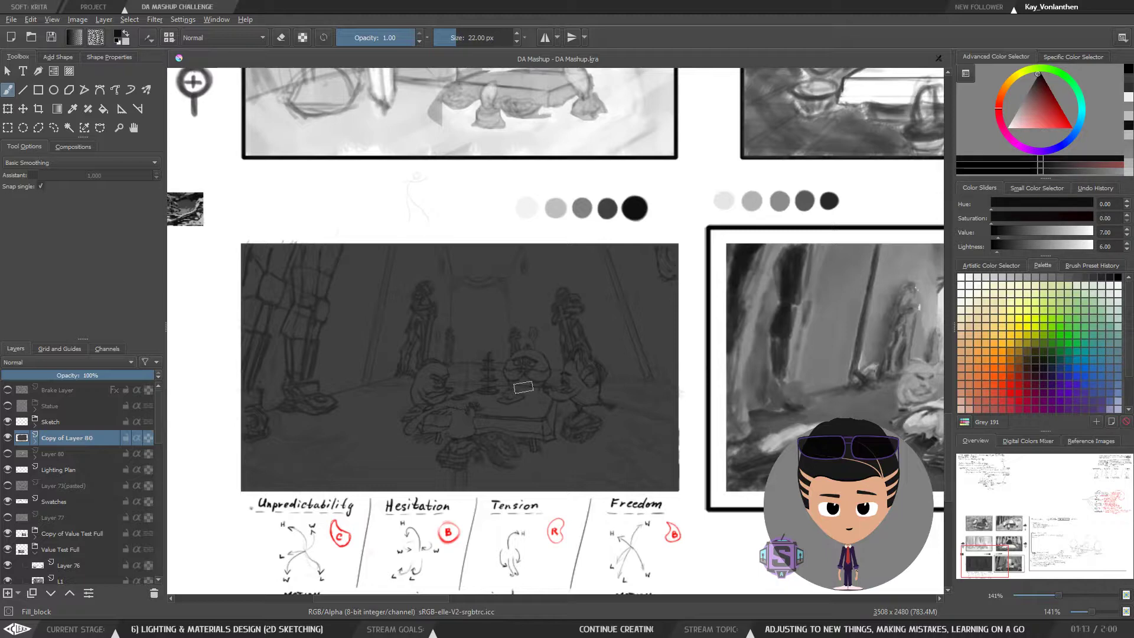
{"action": "key", "text": "bracketleft"}
{"action": "key", "text": "bracketleft"}
{"action": "key", "text": "bracketleft"}
{"action": "scroll", "coordinate": [516, 386], "scroll_direction": "up", "scroll_amount": 2}
{"action": "key", "text": "bracketleft"}
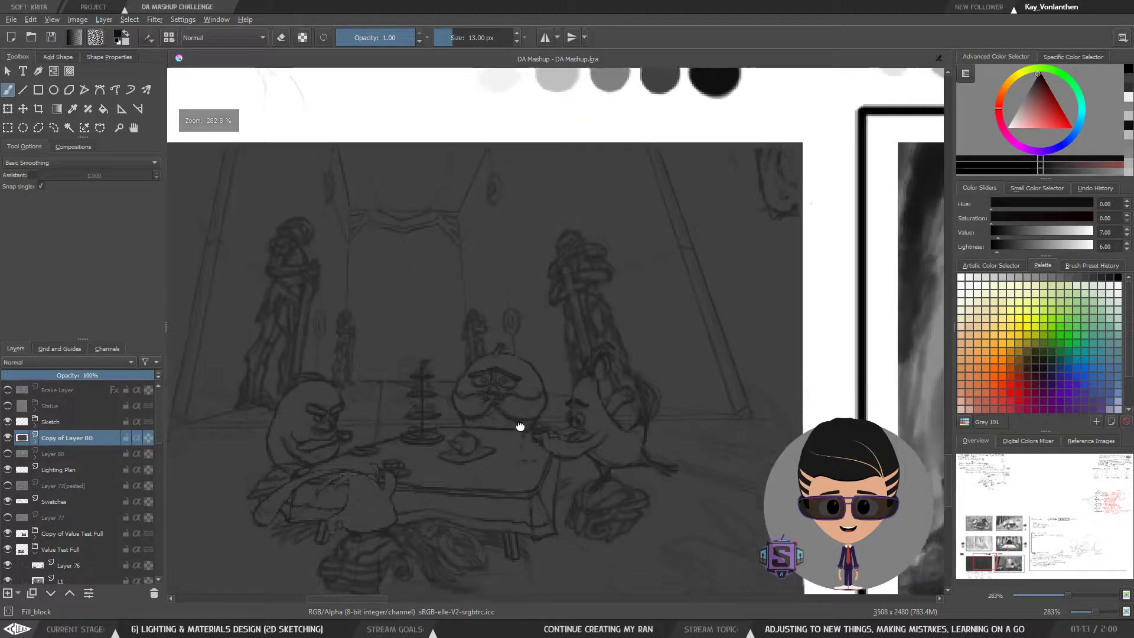
{"action": "mouse_move", "coordinate": [481, 357]}
{"action": "left_mouse_down"}
{"action": "mouse_move", "coordinate": [473, 369]}
{"action": "mouse_move", "coordinate": [498, 328]}
{"action": "mouse_move", "coordinate": [482, 382]}
{"action": "mouse_move", "coordinate": [528, 392]}
{"action": "mouse_move", "coordinate": [540, 378]}
{"action": "mouse_move", "coordinate": [491, 367]}
{"action": "mouse_move", "coordinate": [496, 329]}
{"action": "left_mouse_up"}
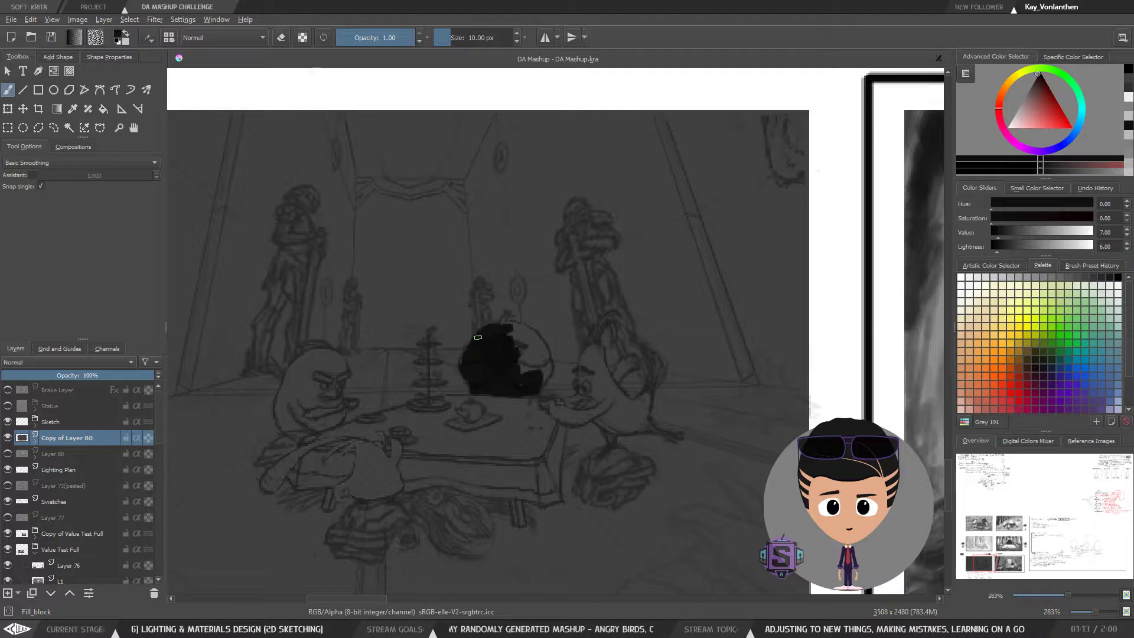
Complete the round bird's near-black silhouette, including its head tuft, with a 5 px brush
{"action": "key", "text": "bracketleft"}
{"action": "key", "text": "bracketleft"}
{"action": "key", "text": "bracketleft"}
{"action": "key", "text": "bracketleft"}
{"action": "key", "text": "bracketleft"}
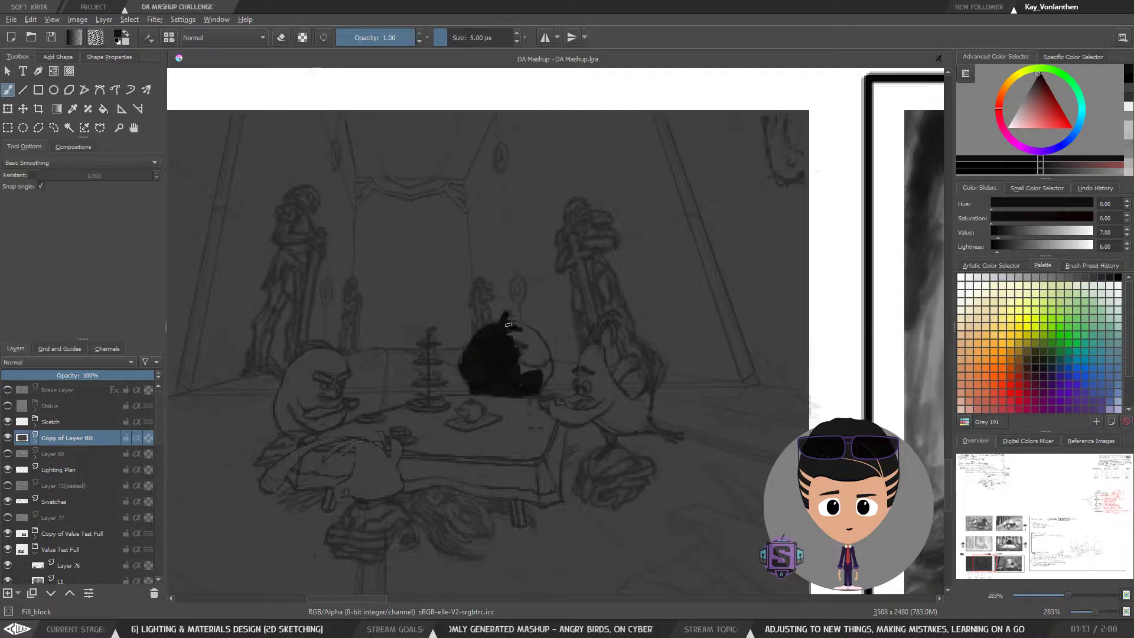
{"action": "left_click_drag", "start_coordinate": [517, 336], "coordinate": [537, 356]}
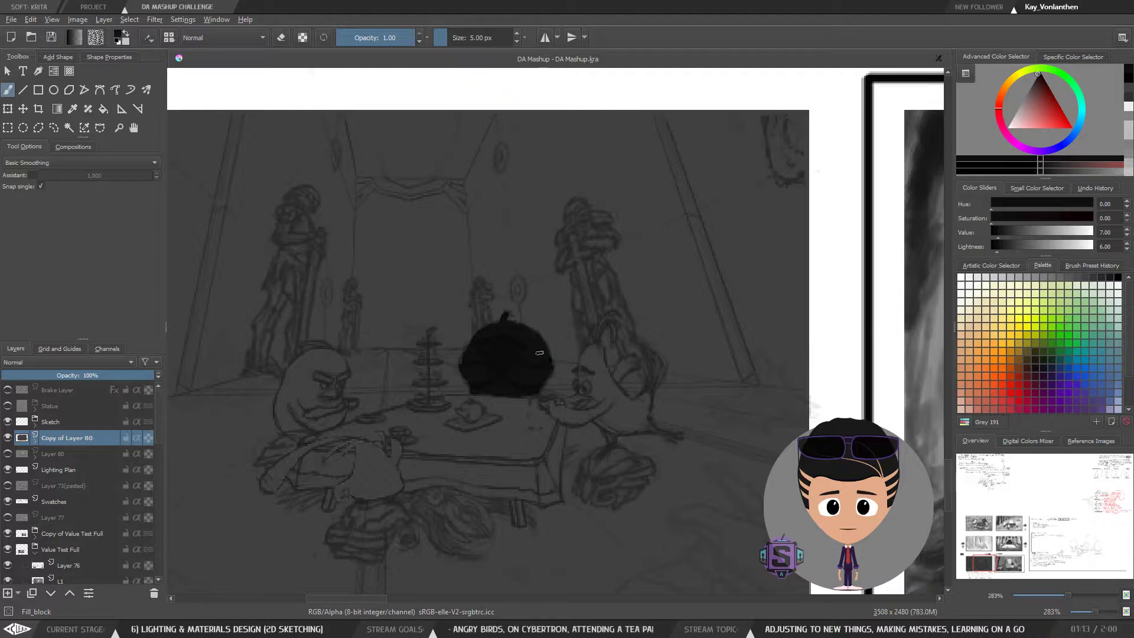
{"action": "key", "text": "minus"}
{"action": "key", "text": "minus"}
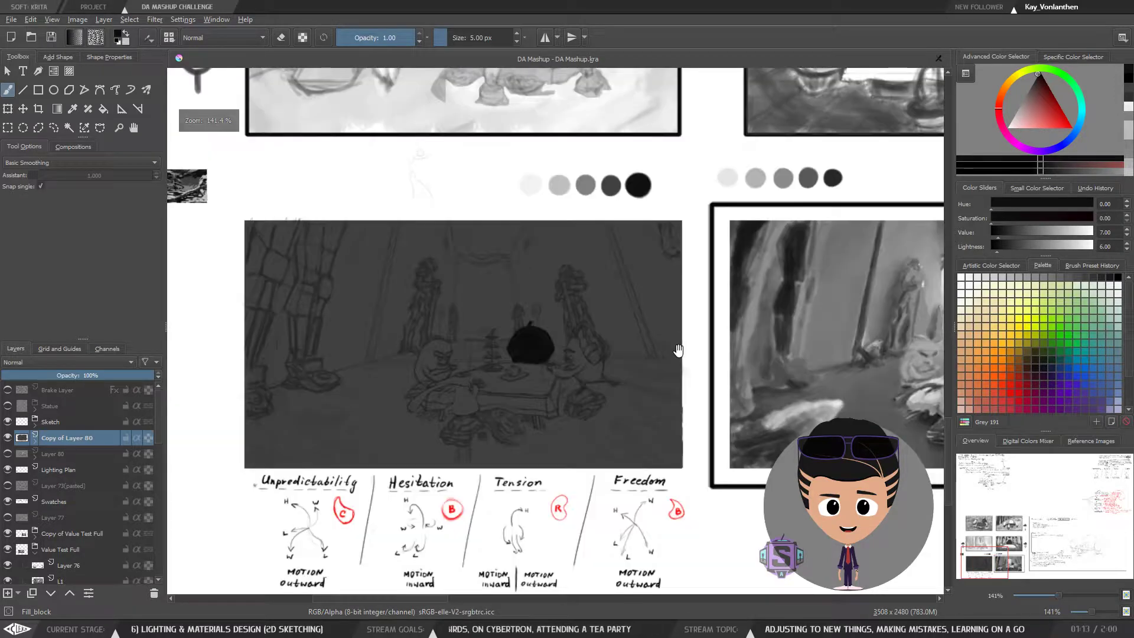
Set a dark grey with value 13 and block in the large statue at the scene's right using a 6 px brush
{"action": "left_click_drag", "start_coordinate": [678, 350], "coordinate": [626, 337]}
{"action": "left_click_drag", "start_coordinate": [998, 252], "coordinate": [1004, 252]}
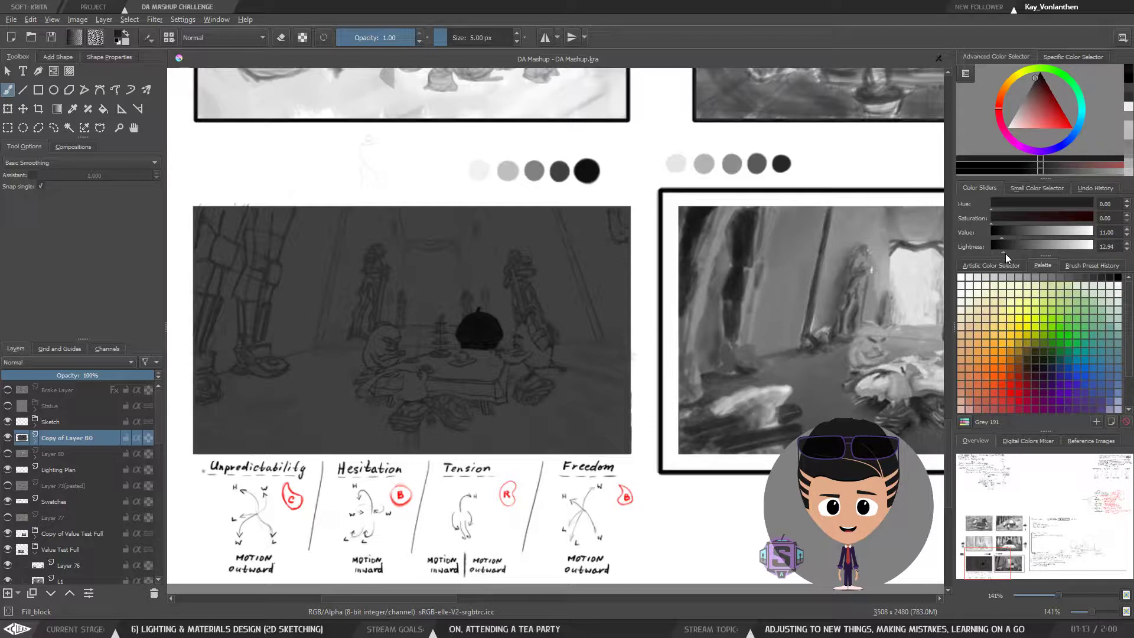
{"action": "left_click", "coordinate": [1005, 254]}
{"action": "key", "text": "plus"}
{"action": "key", "text": "plus"}
{"action": "mouse_move", "coordinate": [512, 257]}
{"action": "left_mouse_down"}
{"action": "mouse_move", "coordinate": [521, 365]}
{"action": "mouse_move", "coordinate": [492, 417]}
{"action": "mouse_move", "coordinate": [480, 326]}
{"action": "mouse_move", "coordinate": [472, 335]}
{"action": "left_mouse_up"}
{"action": "key", "text": "bracketleft"}
{"action": "key", "text": "bracketleft"}
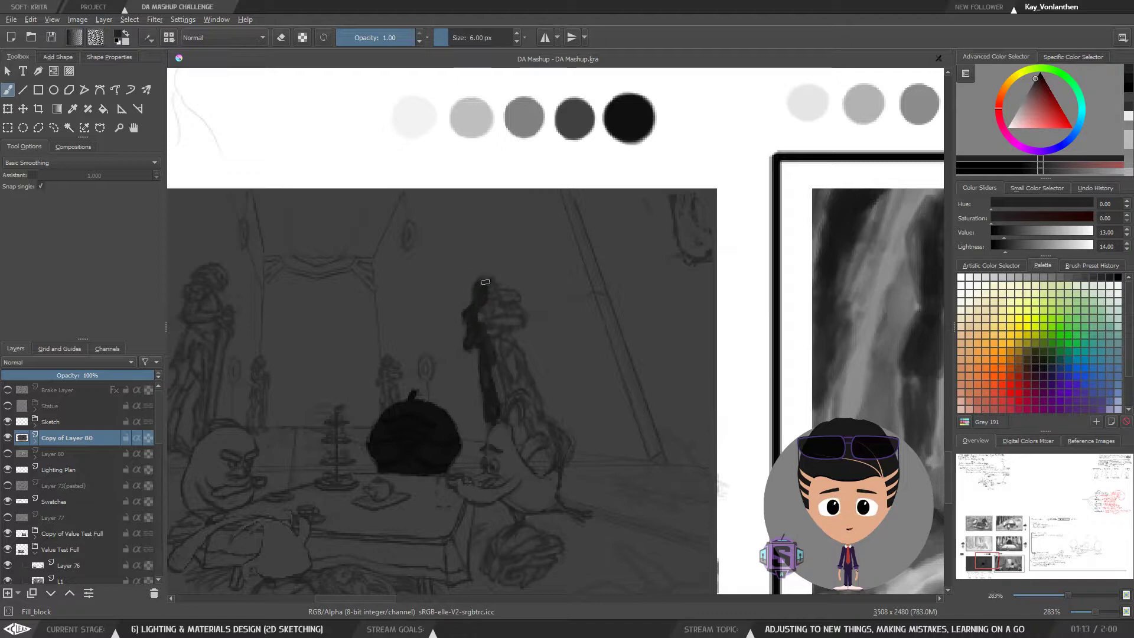
{"action": "mouse_move", "coordinate": [489, 285]}
{"action": "left_mouse_down"}
{"action": "mouse_move", "coordinate": [480, 313]}
{"action": "mouse_move", "coordinate": [491, 321]}
{"action": "mouse_move", "coordinate": [506, 296]}
{"action": "left_mouse_up"}
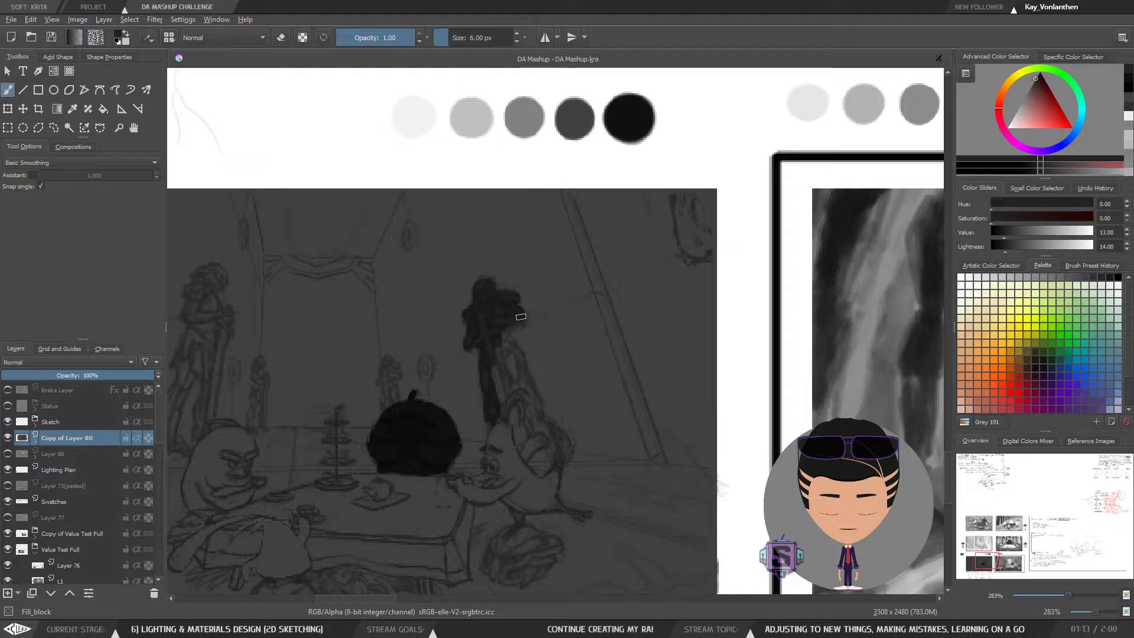
{"action": "mouse_move", "coordinate": [520, 316]}
{"action": "left_mouse_down"}
{"action": "mouse_move", "coordinate": [503, 334]}
{"action": "mouse_move", "coordinate": [491, 413]}
{"action": "mouse_move", "coordinate": [518, 353]}
{"action": "mouse_move", "coordinate": [520, 393]}
{"action": "mouse_move", "coordinate": [500, 398]}
{"action": "mouse_move", "coordinate": [533, 404]}
{"action": "left_mouse_up"}
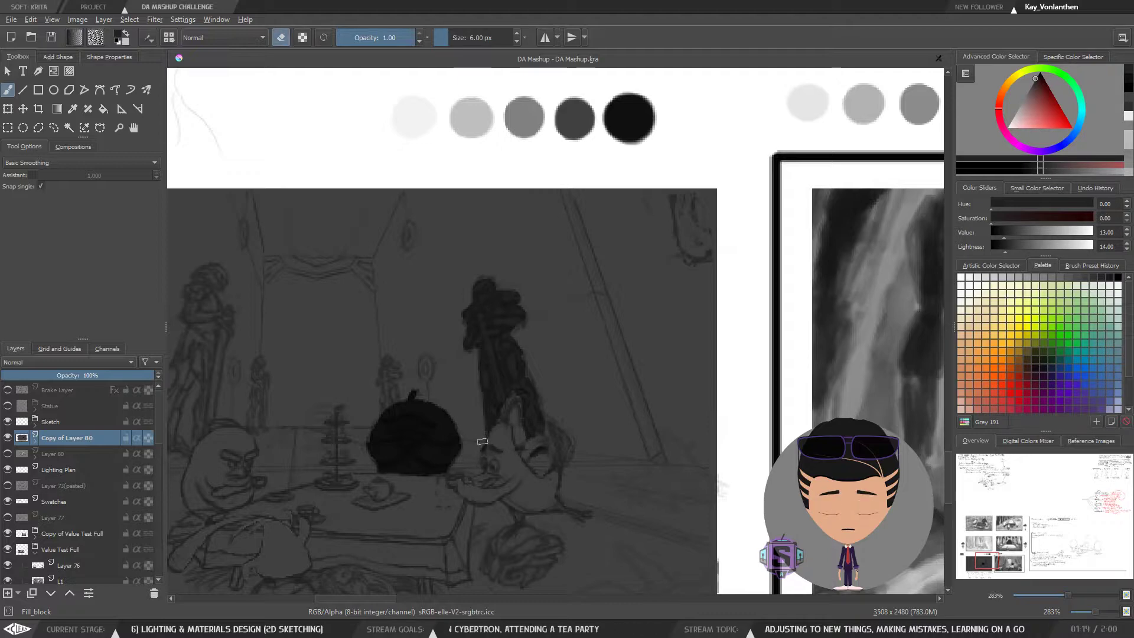
Sample the right statue's dark grey and block in the large left statue with a 10 px brush
{"action": "left_click", "coordinate": [474, 417], "text": "ctrl"}
{"action": "key", "text": "minus"}
{"action": "key", "text": "minus"}
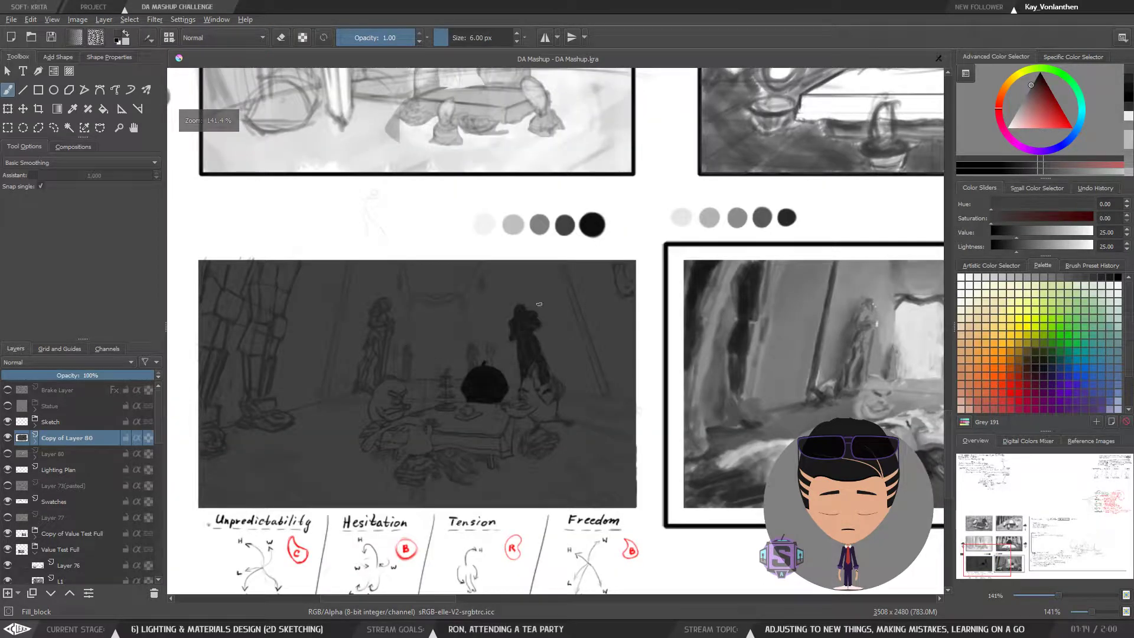
{"action": "key", "text": "plus"}
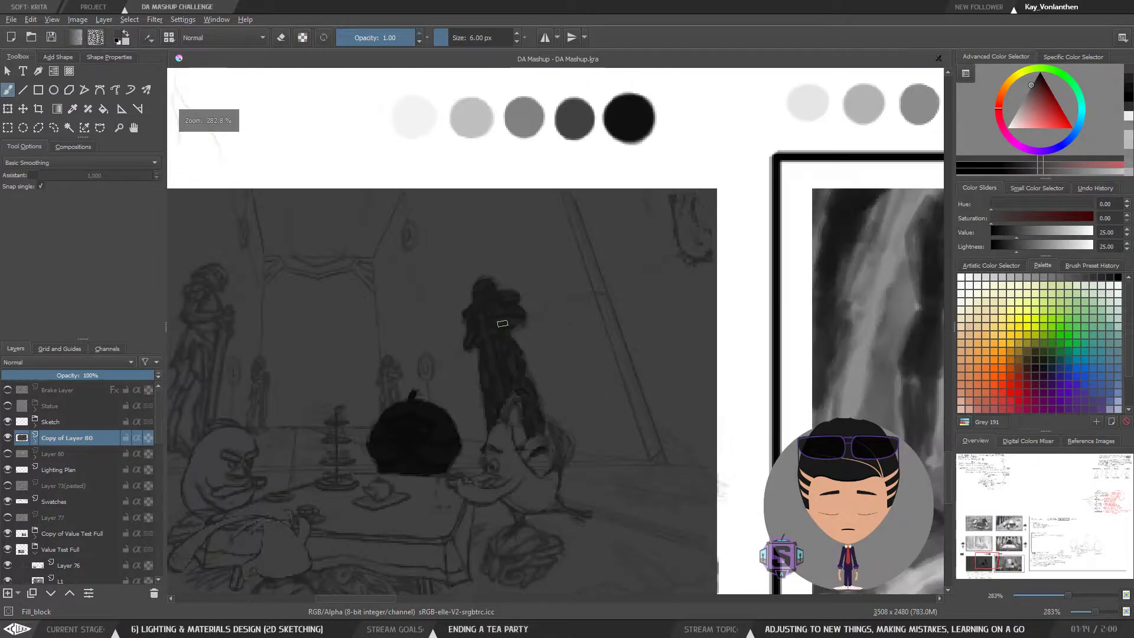
{"action": "key", "text": "plus"}
{"action": "left_click", "coordinate": [469, 386], "text": "ctrl"}
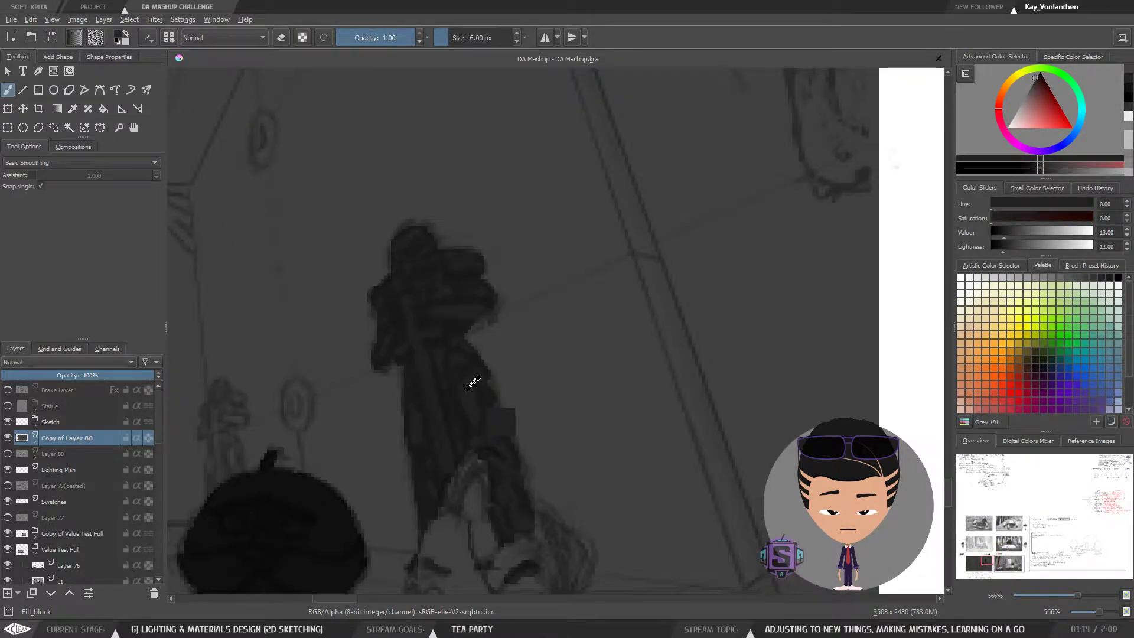
{"action": "key", "text": "minus"}
{"action": "key", "text": "minus"}
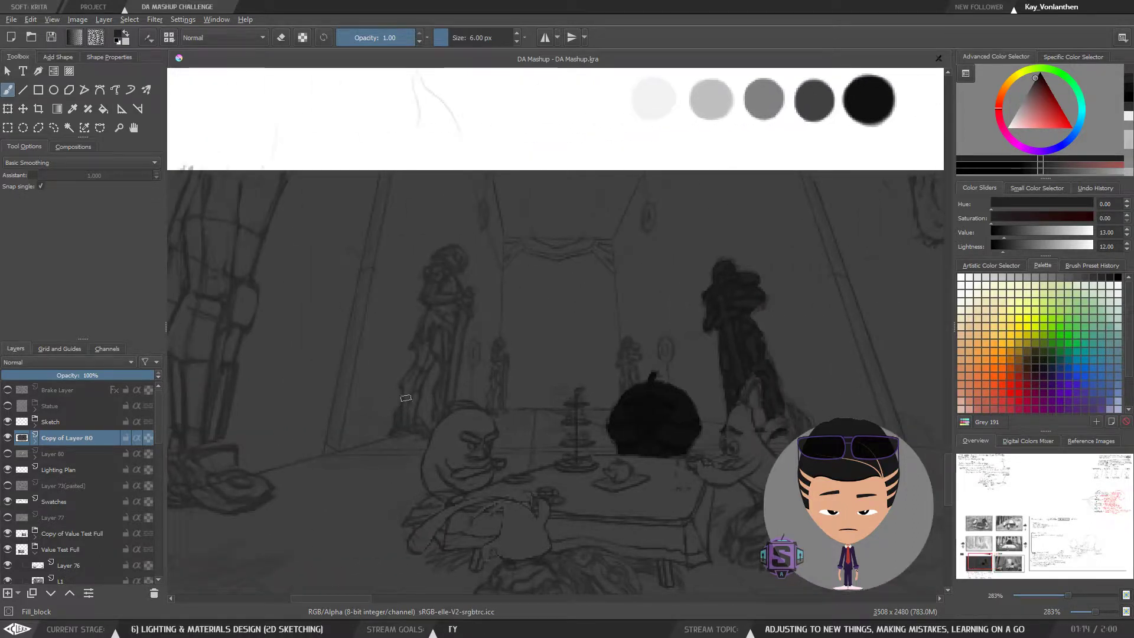
{"action": "key", "text": "bracketright"}
{"action": "key", "text": "bracketright"}
{"action": "mouse_move", "coordinate": [407, 427]}
{"action": "left_mouse_down"}
{"action": "mouse_move", "coordinate": [434, 314]}
{"action": "mouse_move", "coordinate": [446, 370]}
{"action": "mouse_move", "coordinate": [402, 415]}
{"action": "mouse_move", "coordinate": [430, 433]}
{"action": "mouse_move", "coordinate": [445, 377]}
{"action": "mouse_move", "coordinate": [441, 414]}
{"action": "mouse_move", "coordinate": [464, 316]}
{"action": "mouse_move", "coordinate": [438, 301]}
{"action": "mouse_move", "coordinate": [434, 311]}
{"action": "mouse_move", "coordinate": [436, 278]}
{"action": "mouse_move", "coordinate": [458, 253]}
{"action": "mouse_move", "coordinate": [451, 397]}
{"action": "mouse_move", "coordinate": [468, 290]}
{"action": "mouse_move", "coordinate": [448, 286]}
{"action": "mouse_move", "coordinate": [459, 297]}
{"action": "mouse_move", "coordinate": [460, 263]}
{"action": "left_mouse_up"}
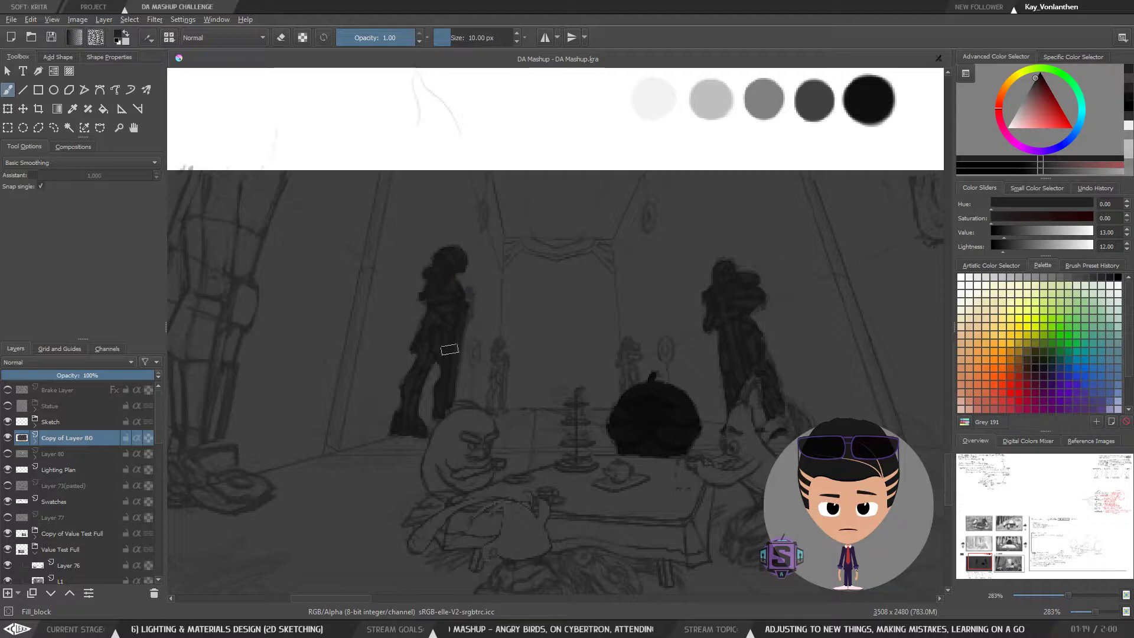
Block in the two small distant statues flanking the doorway in the same dark grey with a 4 px brush
{"action": "key", "text": "bracketleft"}
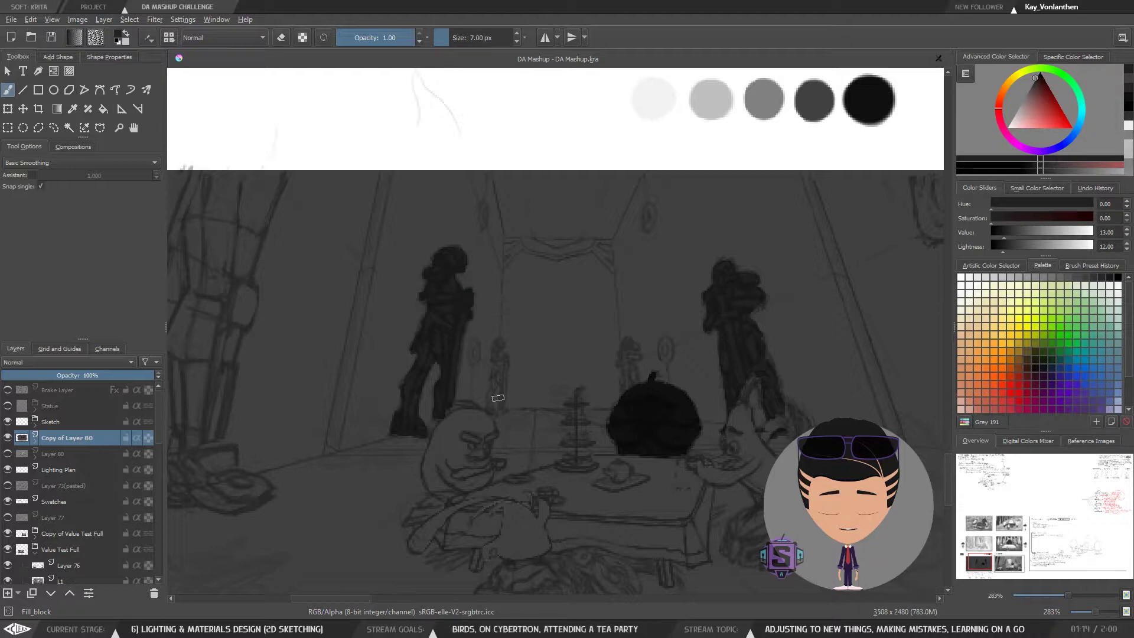
{"action": "key", "text": "bracketleft"}
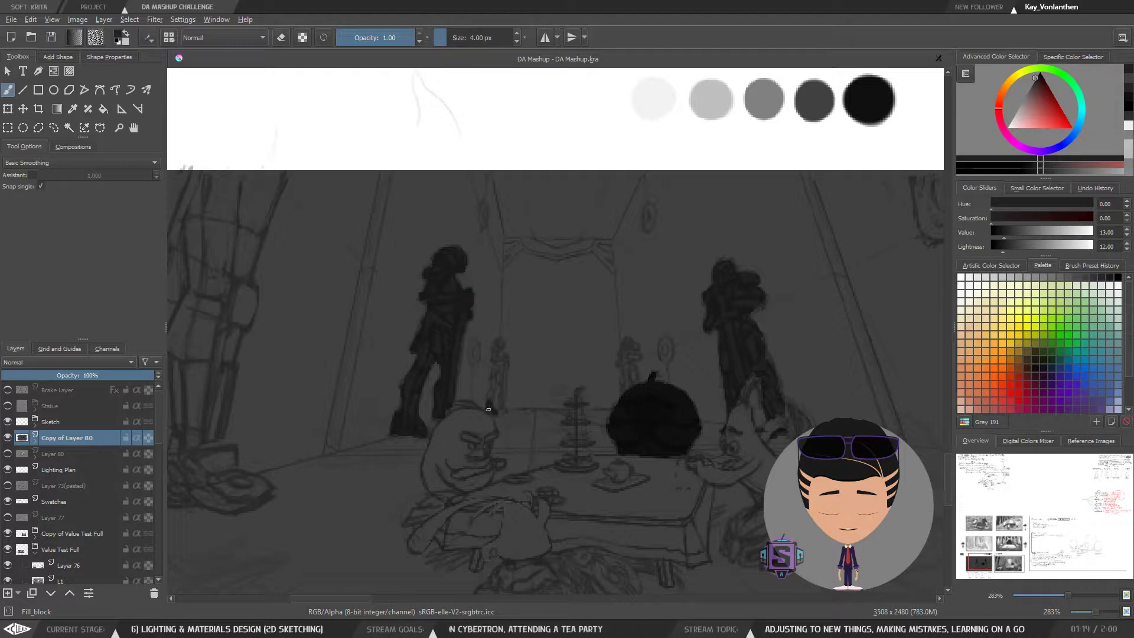
{"action": "left_click_drag", "start_coordinate": [488, 409], "coordinate": [494, 373]}
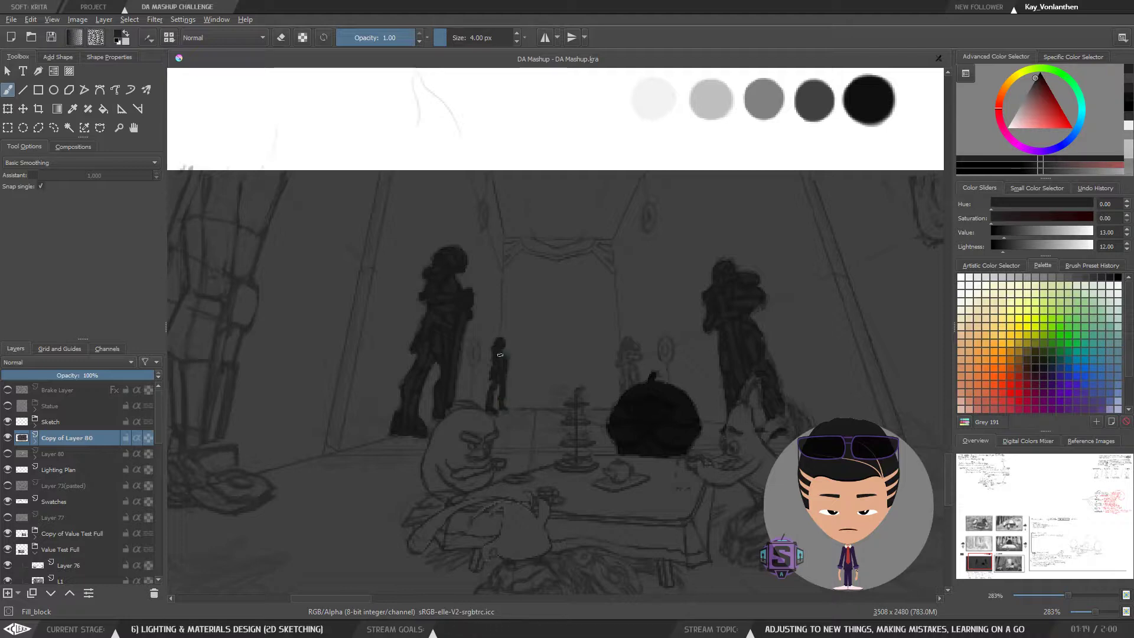
{"action": "scroll", "coordinate": [557, 253], "scroll_direction": "down", "scroll_amount": 1}
{"action": "scroll", "coordinate": [557, 253], "scroll_direction": "up", "scroll_amount": 1}
{"action": "left_click_drag", "start_coordinate": [643, 362], "coordinate": [606, 320]}
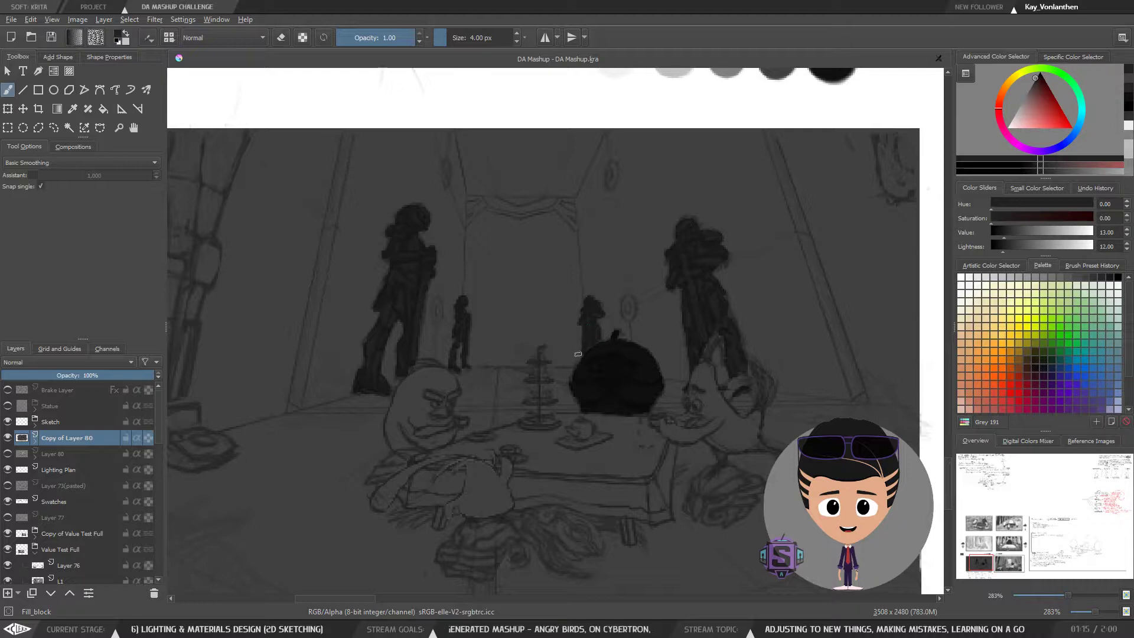
Examine how the dark statue and bird silhouettes read in the whole scene
{"action": "key", "text": "ctrl+minus"}
{"action": "key", "text": "ctrl+minus"}
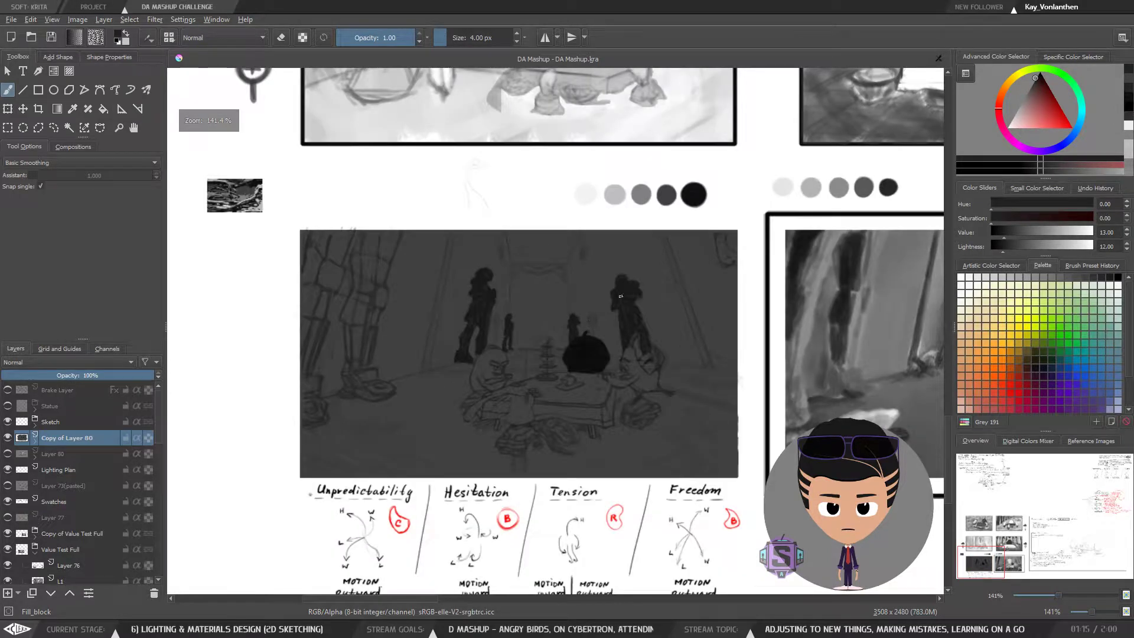
{"action": "key", "text": "ctrl+plus"}
{"action": "key", "text": "ctrl+plus"}
{"action": "key", "text": "ctrl+minus"}
{"action": "key", "text": "ctrl+minus"}
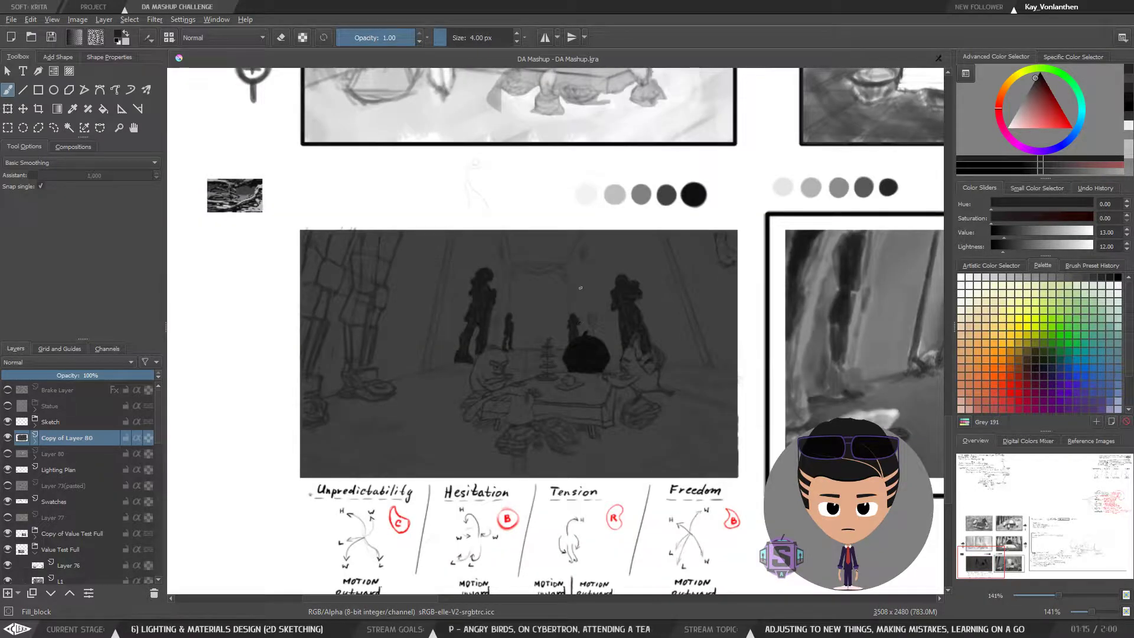
{"action": "left_click_drag", "start_coordinate": [573, 399], "coordinate": [557, 406]}
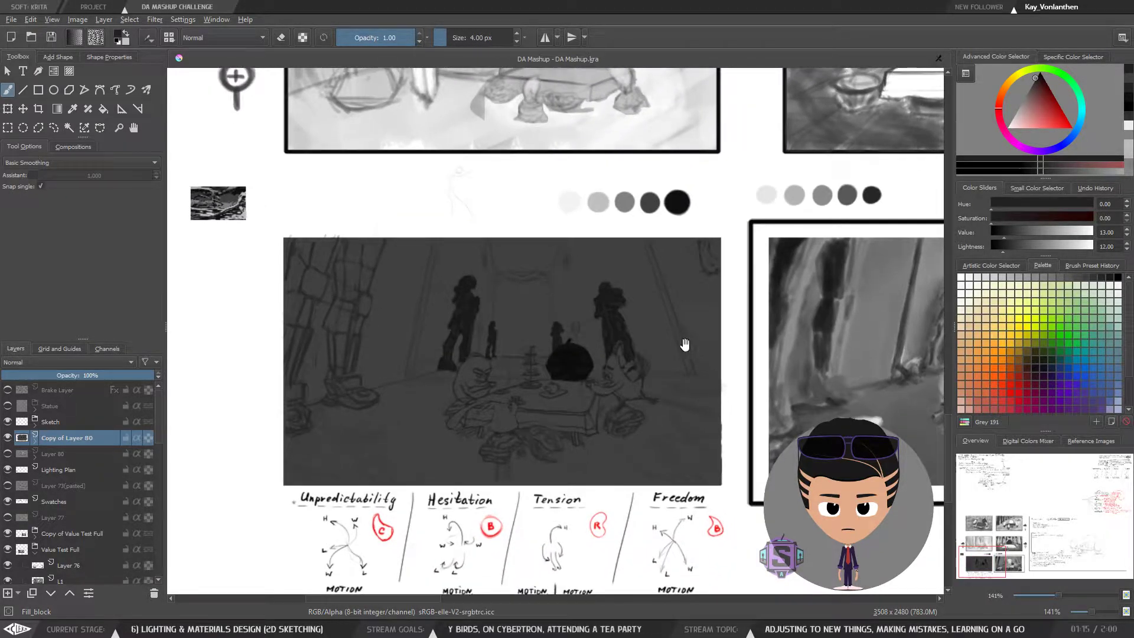
{"action": "left_click_drag", "start_coordinate": [739, 348], "coordinate": [668, 348]}
Compare the light swatches and sample the light grey one with value 74 above the scene
{"action": "left_click", "coordinate": [695, 194], "text": "ctrl"}
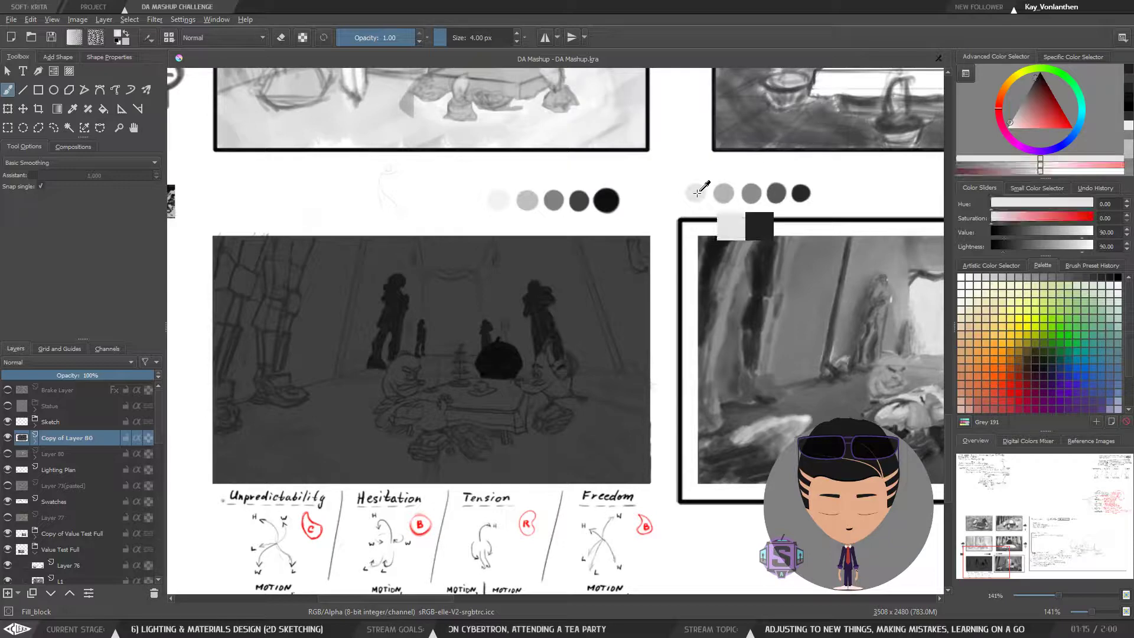
{"action": "key", "text": "ctrl+plus"}
{"action": "key", "text": "ctrl+plus"}
{"action": "key", "text": "ctrl+minus"}
{"action": "key", "text": "ctrl+minus"}
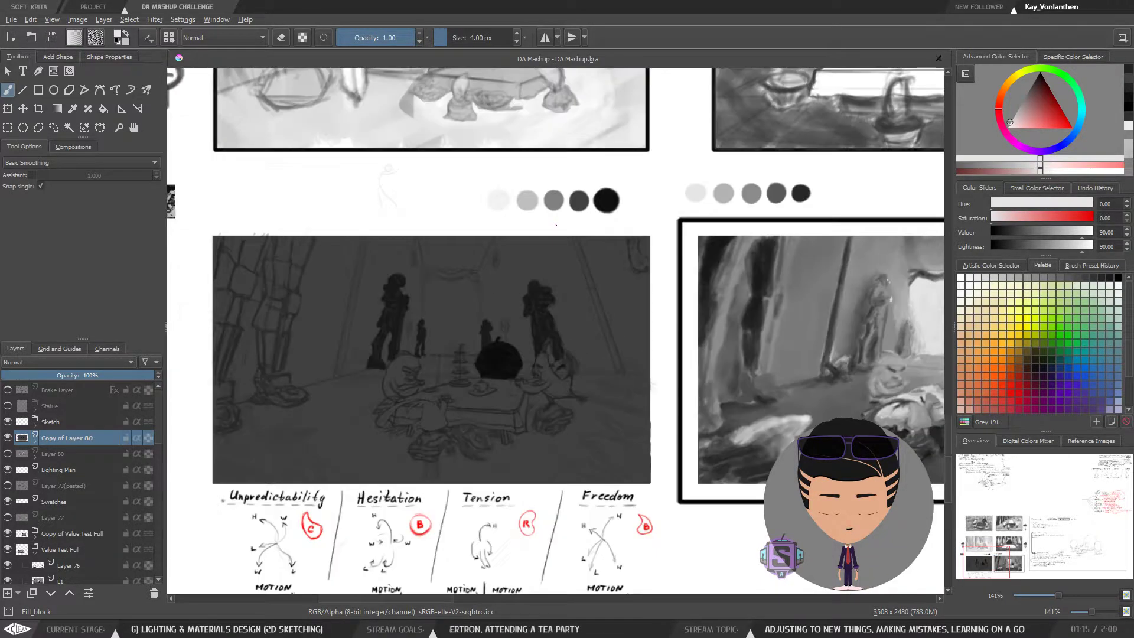
{"action": "left_click", "coordinate": [529, 199], "text": "ctrl"}
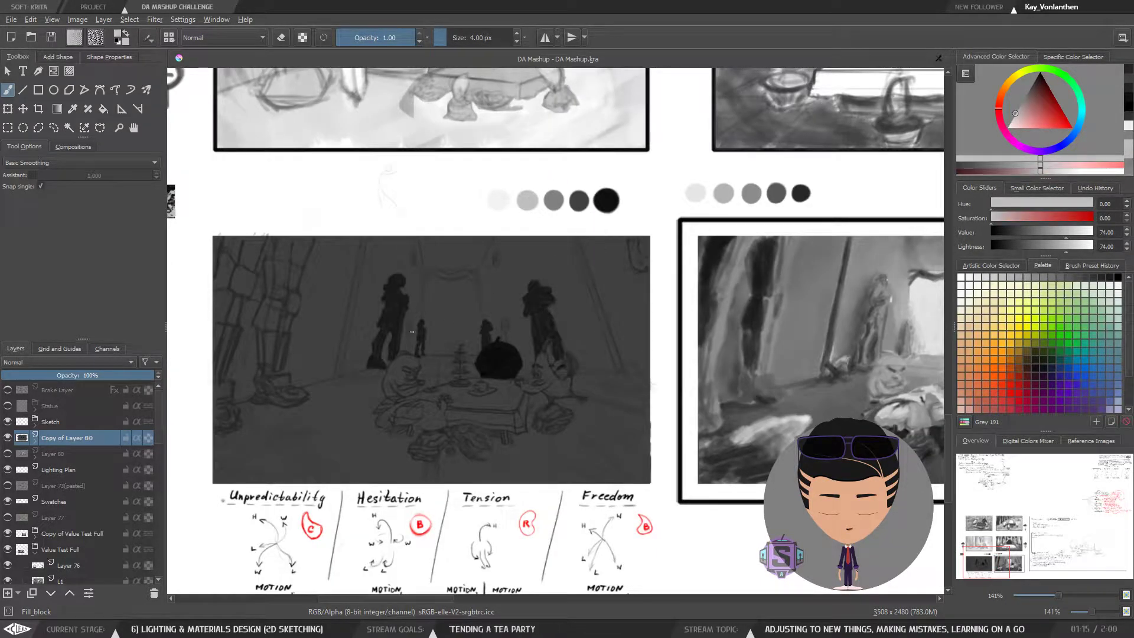
Try painting the doorway opening light grey with a 15 px brush
{"action": "key", "text": "]"}
{"action": "key", "text": "]"}
{"action": "key", "text": "]"}
{"action": "key", "text": "]"}
{"action": "key", "text": "]"}
{"action": "key", "text": "]"}
{"action": "key", "text": "]"}
{"action": "key", "text": "ctrl+plus"}
{"action": "key", "text": "ctrl+plus"}
{"action": "key", "text": "]"}
{"action": "key", "text": "]"}
{"action": "key", "text": "]"}
{"action": "key", "text": "]"}
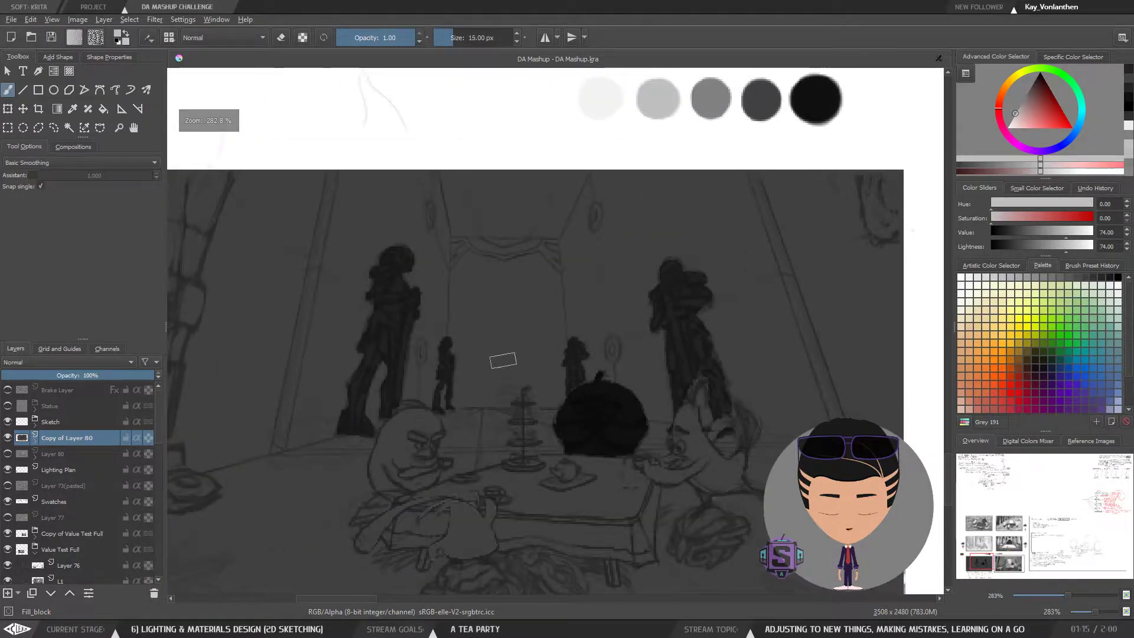
{"action": "mouse_move", "coordinate": [498, 354]}
{"action": "left_mouse_down"}
{"action": "mouse_move", "coordinate": [501, 324]}
{"action": "mouse_move", "coordinate": [489, 372]}
{"action": "mouse_move", "coordinate": [468, 342]}
{"action": "mouse_move", "coordinate": [464, 282]}
{"action": "mouse_move", "coordinate": [462, 293]}
{"action": "mouse_move", "coordinate": [484, 276]}
{"action": "mouse_move", "coordinate": [469, 294]}
{"action": "mouse_move", "coordinate": [462, 281]}
{"action": "mouse_move", "coordinate": [459, 308]}
{"action": "mouse_move", "coordinate": [460, 268]}
{"action": "mouse_move", "coordinate": [469, 255]}
{"action": "mouse_move", "coordinate": [509, 268]}
{"action": "mouse_move", "coordinate": [481, 294]}
{"action": "mouse_move", "coordinate": [521, 261]}
{"action": "mouse_move", "coordinate": [477, 263]}
{"action": "mouse_move", "coordinate": [451, 334]}
{"action": "mouse_move", "coordinate": [454, 281]}
{"action": "mouse_move", "coordinate": [466, 328]}
{"action": "left_mouse_up"}
{"action": "key", "text": "ctrl+z"}
Fill the doorway opening between the small statues with the light grey using a 6 px brush
{"action": "key", "text": "["}
{"action": "key", "text": "["}
{"action": "key", "text": "["}
{"action": "key", "text": "["}
{"action": "key", "text": "bracketleft"}
{"action": "key", "text": "bracketleft"}
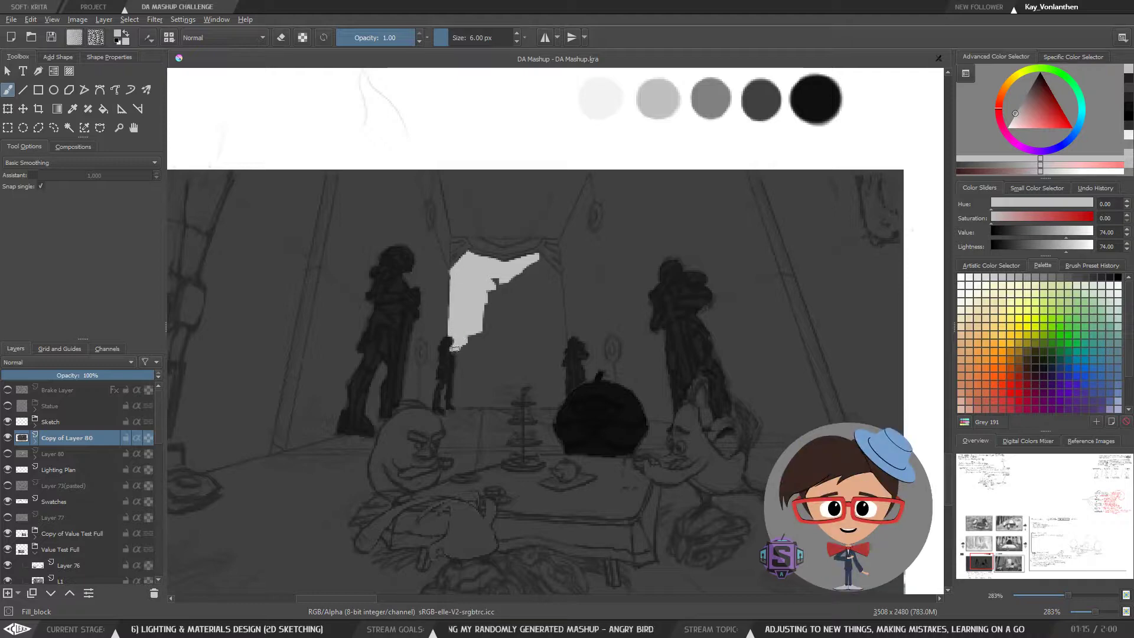
{"action": "mouse_move", "coordinate": [455, 348]}
{"action": "left_mouse_down"}
{"action": "mouse_move", "coordinate": [458, 404]}
{"action": "mouse_move", "coordinate": [506, 402]}
{"action": "mouse_move", "coordinate": [497, 405]}
{"action": "mouse_move", "coordinate": [474, 336]}
{"action": "mouse_move", "coordinate": [472, 345]}
{"action": "mouse_move", "coordinate": [480, 380]}
{"action": "mouse_move", "coordinate": [492, 369]}
{"action": "mouse_move", "coordinate": [498, 387]}
{"action": "mouse_move", "coordinate": [485, 353]}
{"action": "mouse_move", "coordinate": [504, 301]}
{"action": "mouse_move", "coordinate": [538, 285]}
{"action": "mouse_move", "coordinate": [497, 272]}
{"action": "mouse_move", "coordinate": [491, 291]}
{"action": "mouse_move", "coordinate": [507, 318]}
{"action": "mouse_move", "coordinate": [541, 283]}
{"action": "mouse_move", "coordinate": [538, 259]}
{"action": "mouse_move", "coordinate": [558, 277]}
{"action": "mouse_move", "coordinate": [549, 308]}
{"action": "mouse_move", "coordinate": [507, 329]}
{"action": "mouse_move", "coordinate": [499, 350]}
{"action": "mouse_move", "coordinate": [504, 315]}
{"action": "mouse_move", "coordinate": [503, 408]}
{"action": "mouse_move", "coordinate": [519, 406]}
{"action": "mouse_move", "coordinate": [508, 394]}
{"action": "mouse_move", "coordinate": [530, 330]}
{"action": "mouse_move", "coordinate": [523, 382]}
{"action": "mouse_move", "coordinate": [537, 403]}
{"action": "left_mouse_up"}
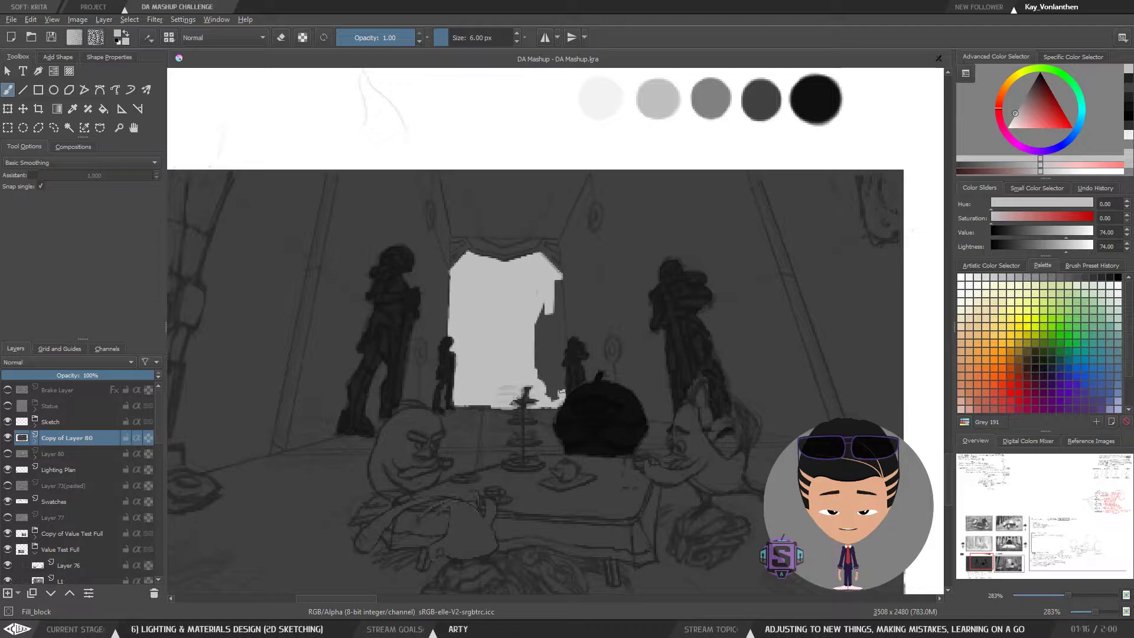
{"action": "mouse_move", "coordinate": [560, 393]}
{"action": "left_mouse_down"}
{"action": "mouse_move", "coordinate": [536, 372]}
{"action": "mouse_move", "coordinate": [562, 381]}
{"action": "mouse_move", "coordinate": [559, 358]}
{"action": "mouse_move", "coordinate": [539, 371]}
{"action": "mouse_move", "coordinate": [544, 335]}
{"action": "mouse_move", "coordinate": [555, 352]}
{"action": "mouse_move", "coordinate": [561, 333]}
{"action": "mouse_move", "coordinate": [542, 301]}
{"action": "mouse_move", "coordinate": [548, 287]}
{"action": "mouse_move", "coordinate": [559, 327]}
{"action": "mouse_move", "coordinate": [561, 298]}
{"action": "mouse_move", "coordinate": [537, 285]}
{"action": "left_mouse_up"}
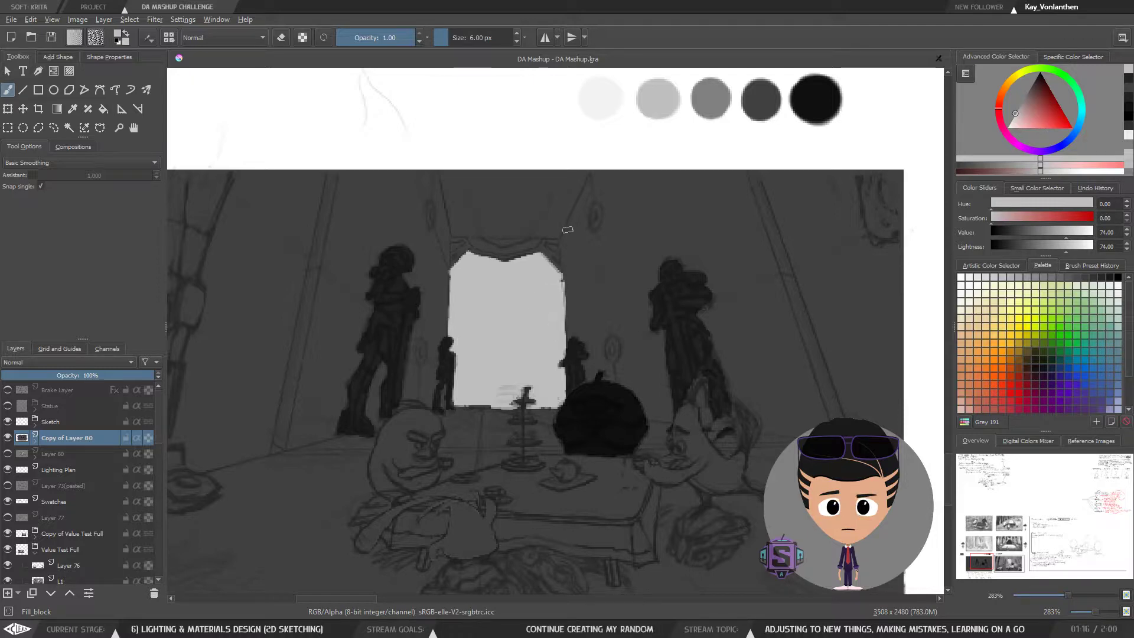
Paint the gaps around the curtain at the doorway's top light grey with a 3 px brush
{"action": "left_click", "coordinate": [596, 273], "text": "ctrl"}
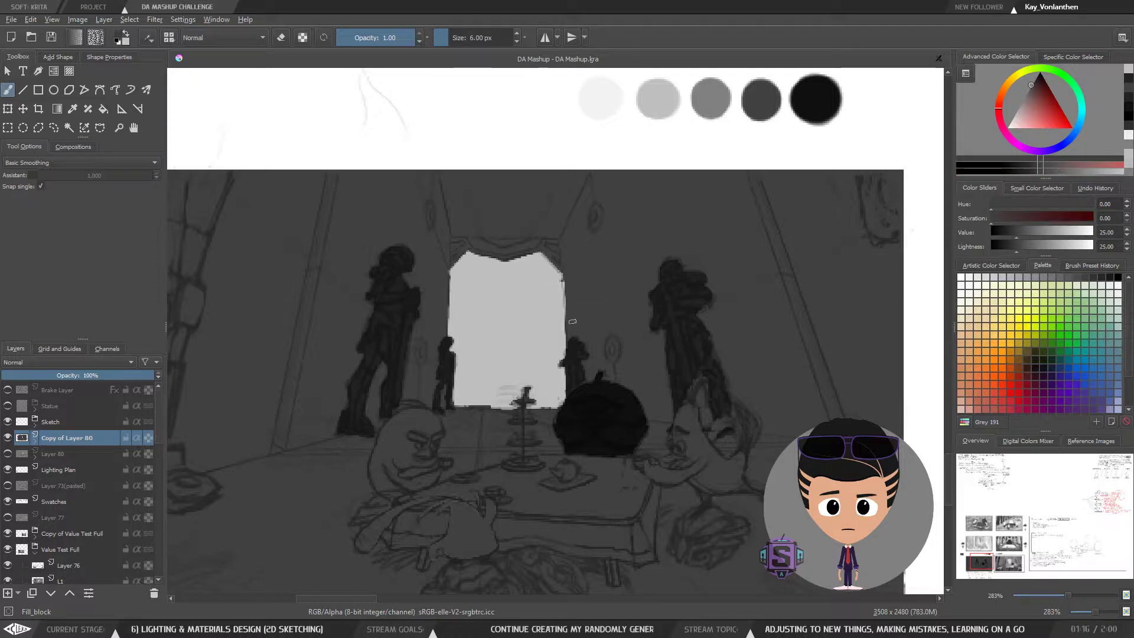
{"action": "left_click", "coordinate": [467, 247], "text": "ctrl"}
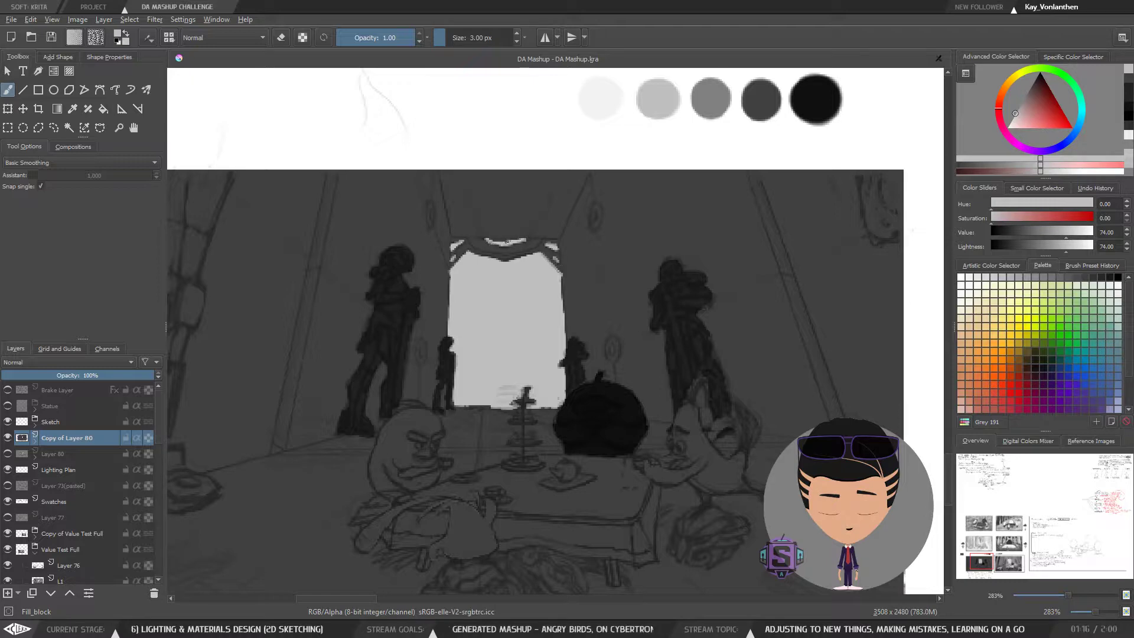
{"action": "key", "text": "minus"}
{"action": "key", "text": "minus"}
{"action": "key", "text": "plus"}
{"action": "key", "text": "plus"}
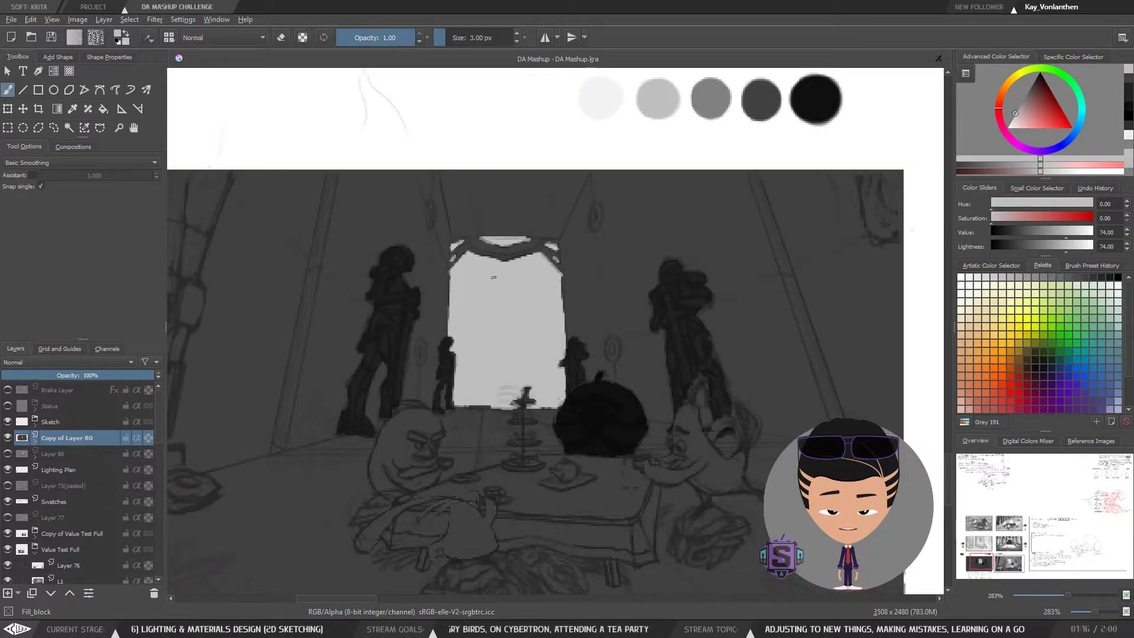
Examine the bright doorway's contrast against the dark silhouettes in the whole scene
{"action": "key", "text": "minus"}
{"action": "key", "text": "minus"}
{"action": "key", "text": "minus"}
{"action": "key", "text": "minus"}
{"action": "key", "text": "plus"}
{"action": "key", "text": "plus"}
{"action": "key", "text": "plus"}
{"action": "key", "text": "plus"}
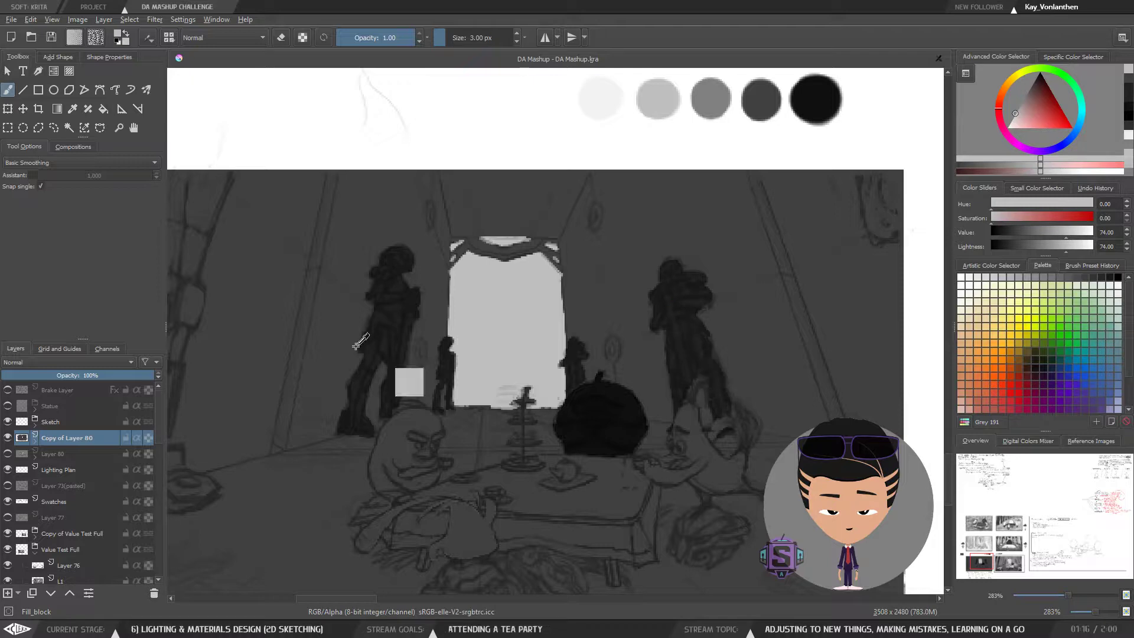
Set a dark grey with value 18 and shade the wall around the large left statue with 8 px and 12 px brushes
{"action": "left_click", "coordinate": [385, 344], "text": "ctrl"}
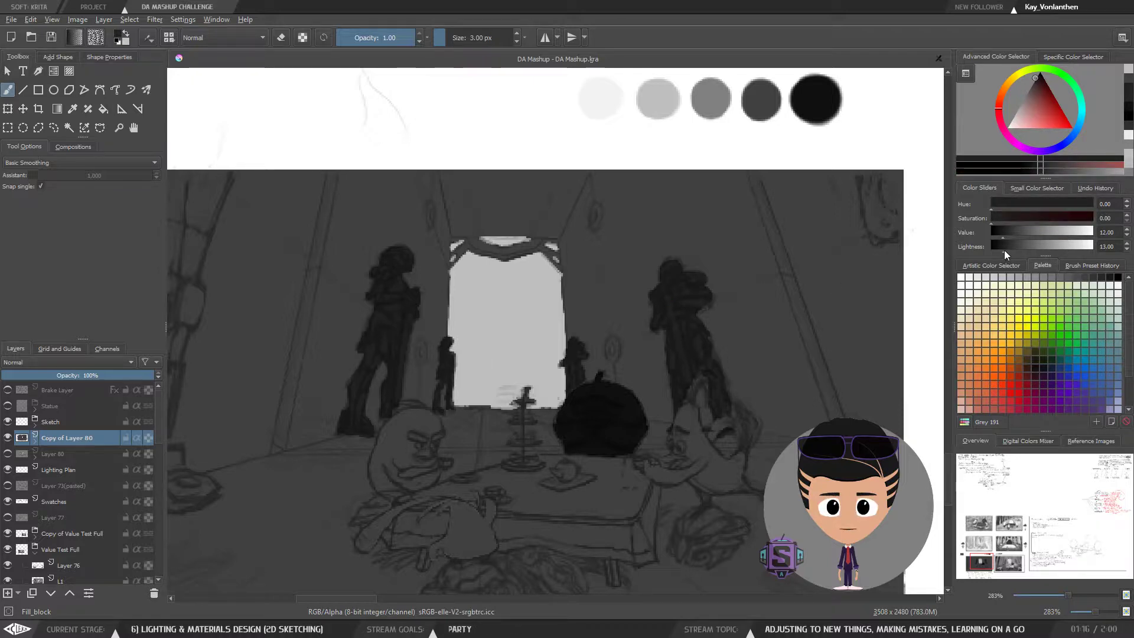
{"action": "left_click_drag", "start_coordinate": [1004, 251], "coordinate": [1010, 250]}
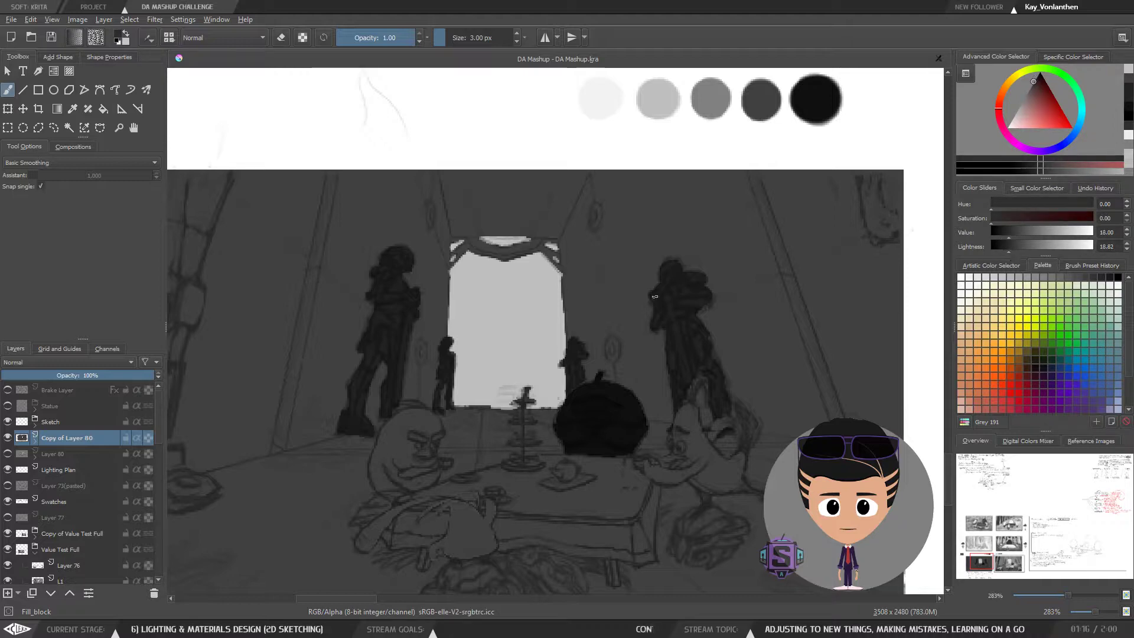
{"action": "key", "text": "bracketright"}
{"action": "key", "text": "bracketright"}
{"action": "key", "text": "bracketright"}
{"action": "key", "text": "bracketright"}
{"action": "key", "text": "bracketright"}
{"action": "left_click_drag", "start_coordinate": [356, 311], "coordinate": [360, 320]}
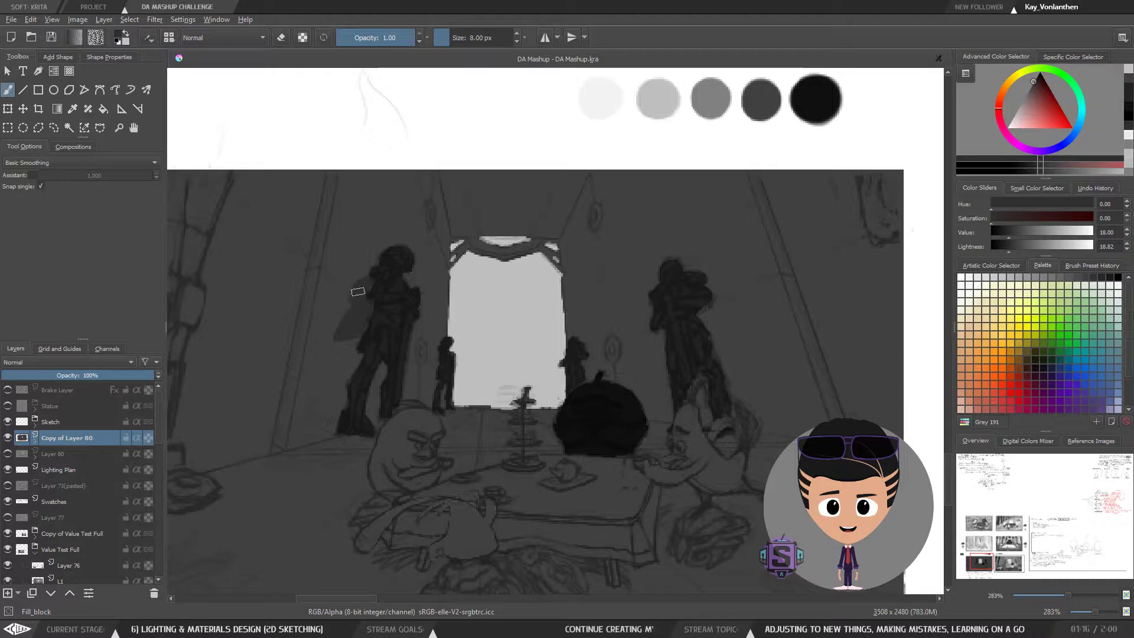
{"action": "mouse_move", "coordinate": [358, 292]}
{"action": "left_mouse_down"}
{"action": "mouse_move", "coordinate": [378, 233]}
{"action": "mouse_move", "coordinate": [376, 251]}
{"action": "mouse_move", "coordinate": [404, 216]}
{"action": "mouse_move", "coordinate": [409, 190]}
{"action": "mouse_move", "coordinate": [390, 185]}
{"action": "mouse_move", "coordinate": [366, 229]}
{"action": "mouse_move", "coordinate": [362, 205]}
{"action": "mouse_move", "coordinate": [345, 243]}
{"action": "mouse_move", "coordinate": [336, 230]}
{"action": "mouse_move", "coordinate": [326, 274]}
{"action": "mouse_move", "coordinate": [418, 197]}
{"action": "mouse_move", "coordinate": [391, 241]}
{"action": "mouse_move", "coordinate": [385, 232]}
{"action": "mouse_move", "coordinate": [425, 252]}
{"action": "mouse_move", "coordinate": [416, 184]}
{"action": "mouse_move", "coordinate": [439, 224]}
{"action": "mouse_move", "coordinate": [433, 179]}
{"action": "mouse_move", "coordinate": [421, 253]}
{"action": "left_mouse_up"}
{"action": "key", "text": "bracketright"}
{"action": "key", "text": "bracketright"}
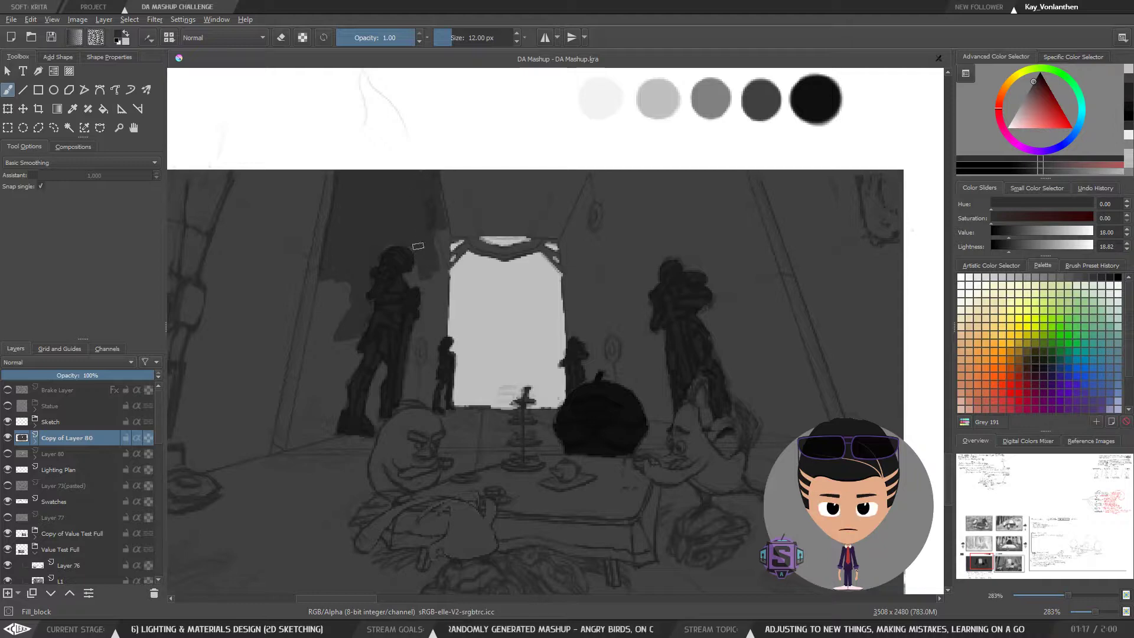
Shade the walls on both sides of the doorway around the small statues dark grey with 9 px and 6 px brushes
{"action": "key", "text": "bracketleft"}
{"action": "key", "text": "bracketleft"}
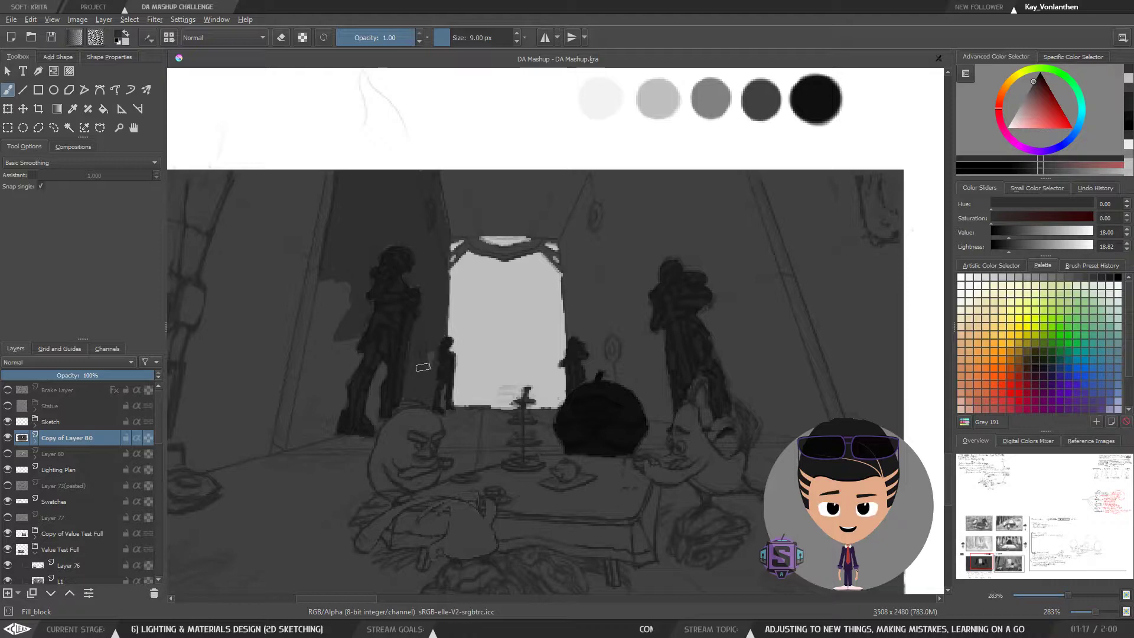
{"action": "key", "text": "bracketleft"}
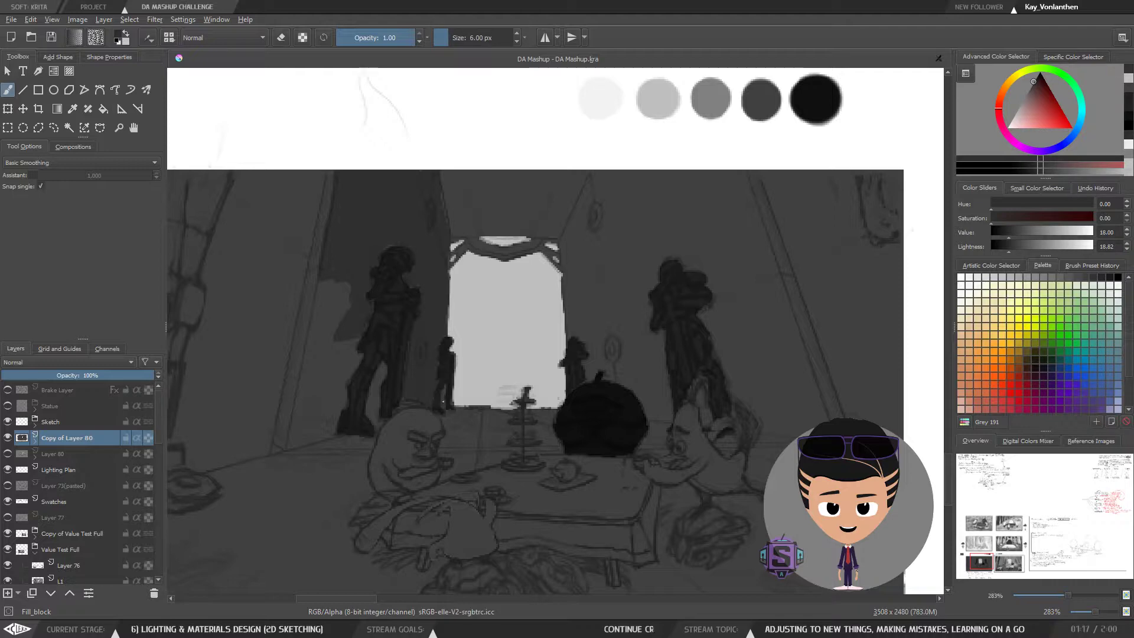
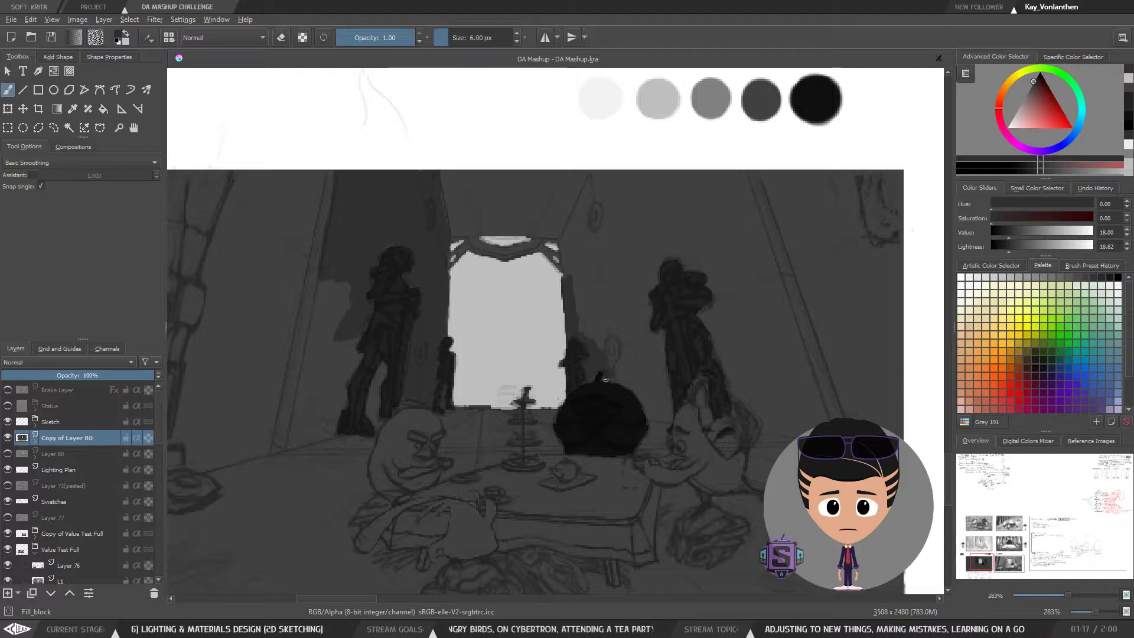
{"action": "mouse_move", "coordinate": [601, 358]}
{"action": "left_mouse_down"}
{"action": "mouse_move", "coordinate": [589, 291]}
{"action": "mouse_move", "coordinate": [580, 331]}
{"action": "left_mouse_up"}
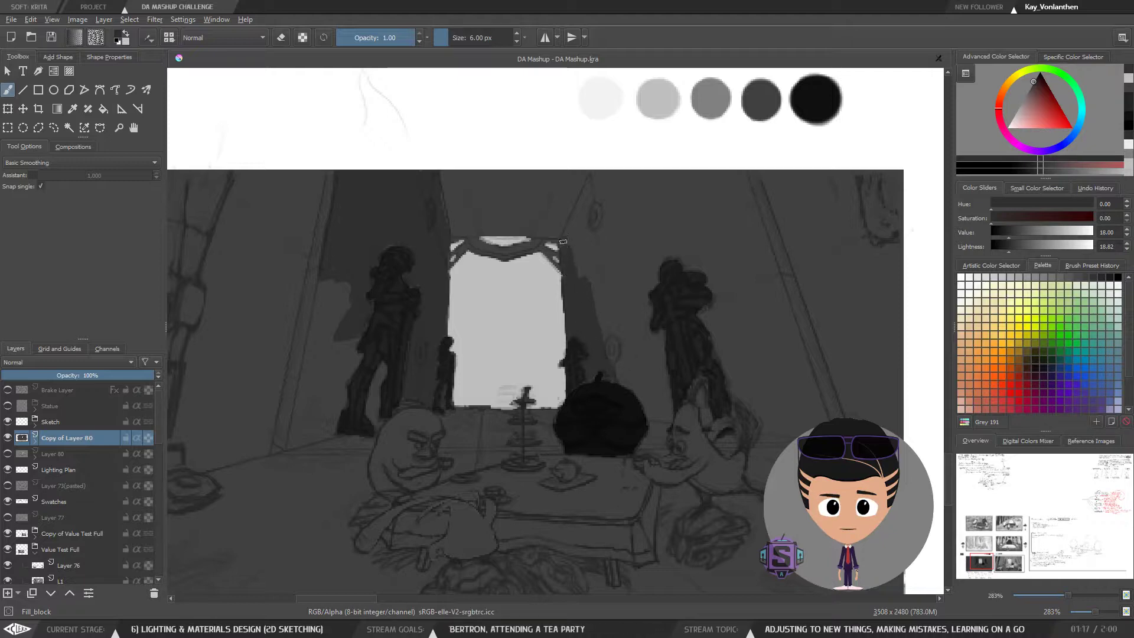
{"action": "left_click_drag", "start_coordinate": [583, 200], "coordinate": [581, 291]}
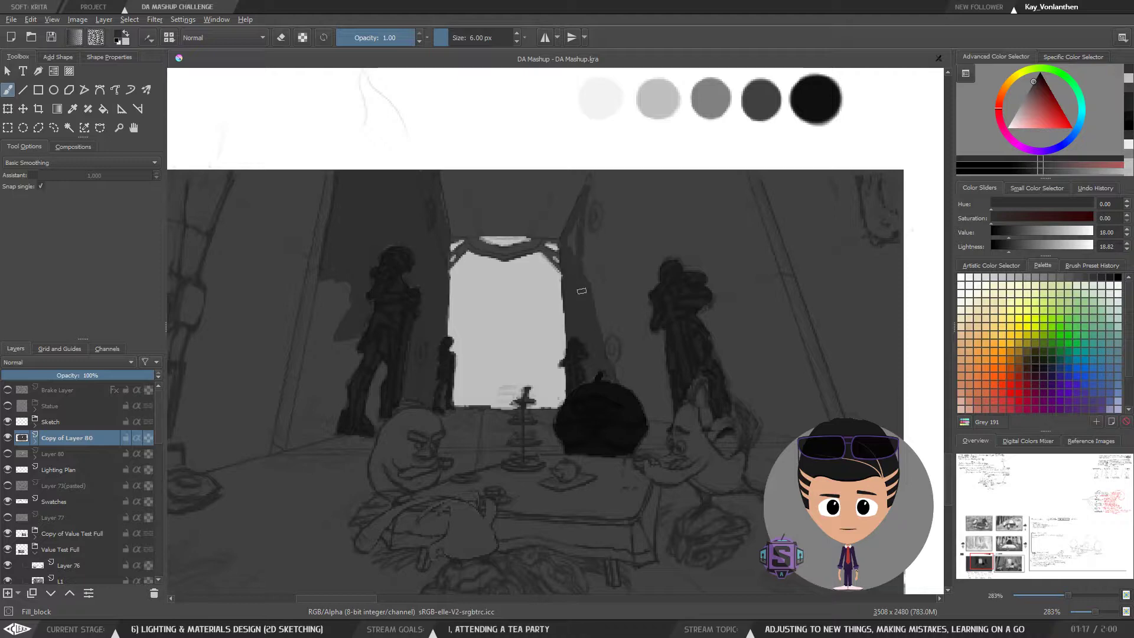
Shade the wall between the doorway and the large right statue, following its head and shoulder contour, with a 7 px brush
{"action": "key", "text": "bracketright"}
{"action": "left_click_drag", "start_coordinate": [588, 238], "coordinate": [606, 337]}
{"action": "mouse_move", "coordinate": [627, 287]}
{"action": "left_mouse_down"}
{"action": "mouse_move", "coordinate": [615, 321]}
{"action": "mouse_move", "coordinate": [635, 352]}
{"action": "mouse_move", "coordinate": [625, 370]}
{"action": "mouse_move", "coordinate": [658, 418]}
{"action": "left_mouse_up"}
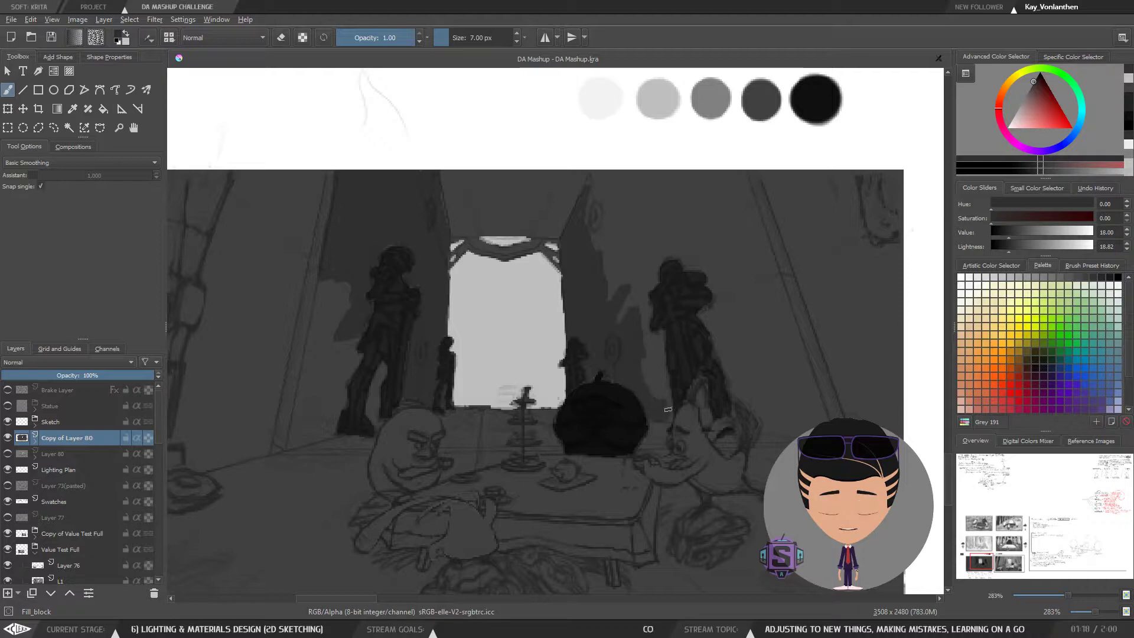
{"action": "mouse_move", "coordinate": [656, 372]}
{"action": "left_mouse_down"}
{"action": "mouse_move", "coordinate": [667, 406]}
{"action": "mouse_move", "coordinate": [645, 385]}
{"action": "left_mouse_up"}
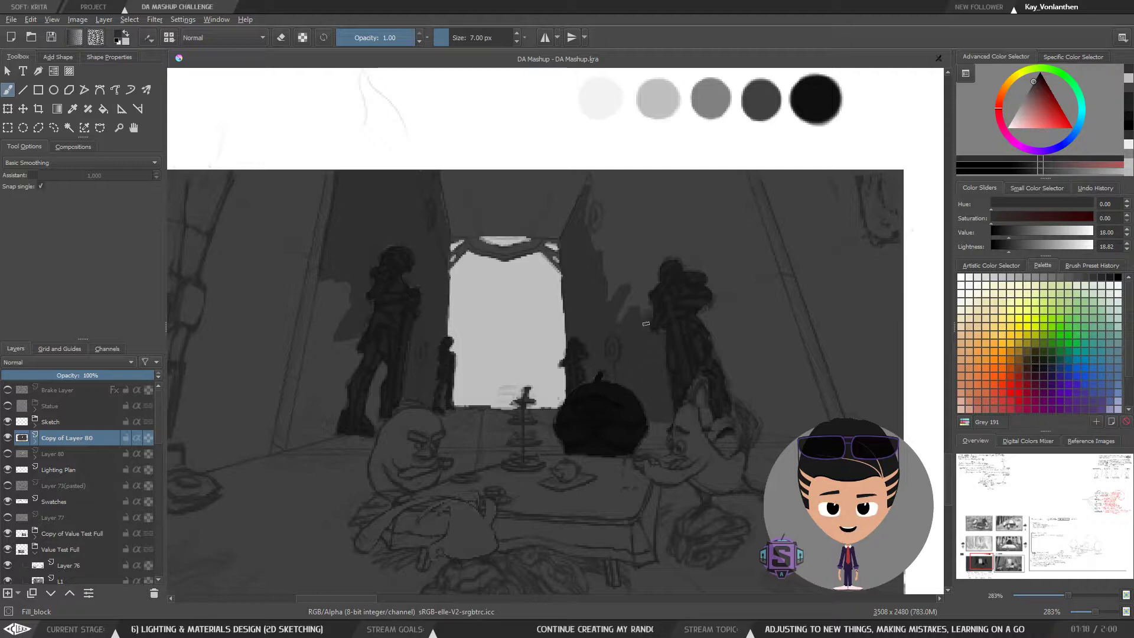
{"action": "mouse_move", "coordinate": [635, 293]}
{"action": "left_mouse_down"}
{"action": "mouse_move", "coordinate": [614, 311]}
{"action": "mouse_move", "coordinate": [636, 302]}
{"action": "left_mouse_up"}
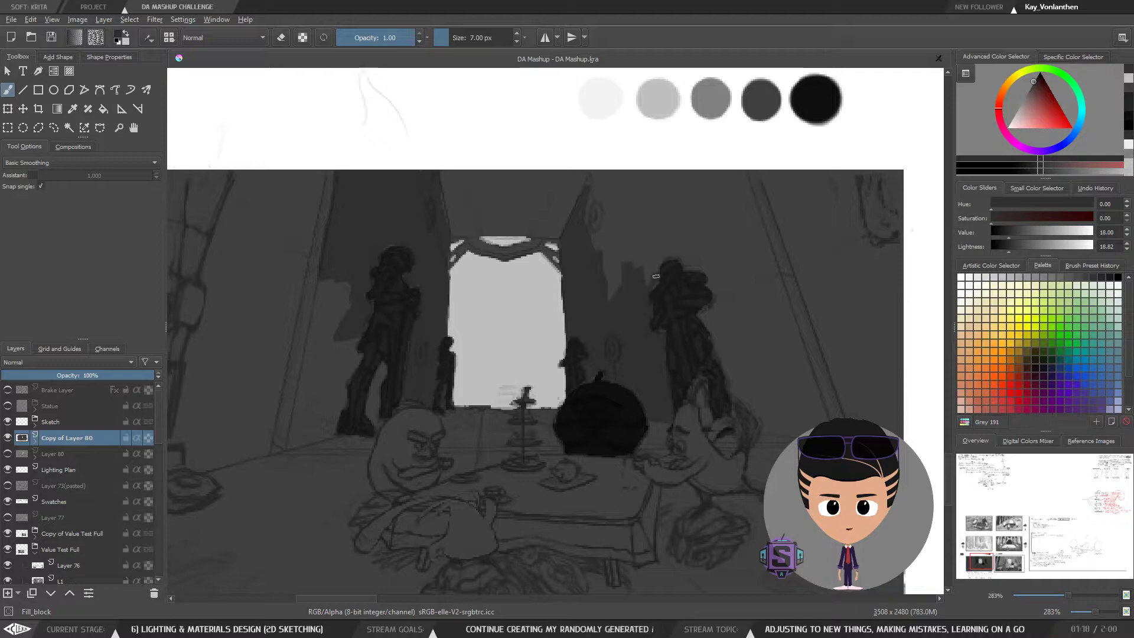
{"action": "left_click_drag", "start_coordinate": [666, 242], "coordinate": [645, 291]}
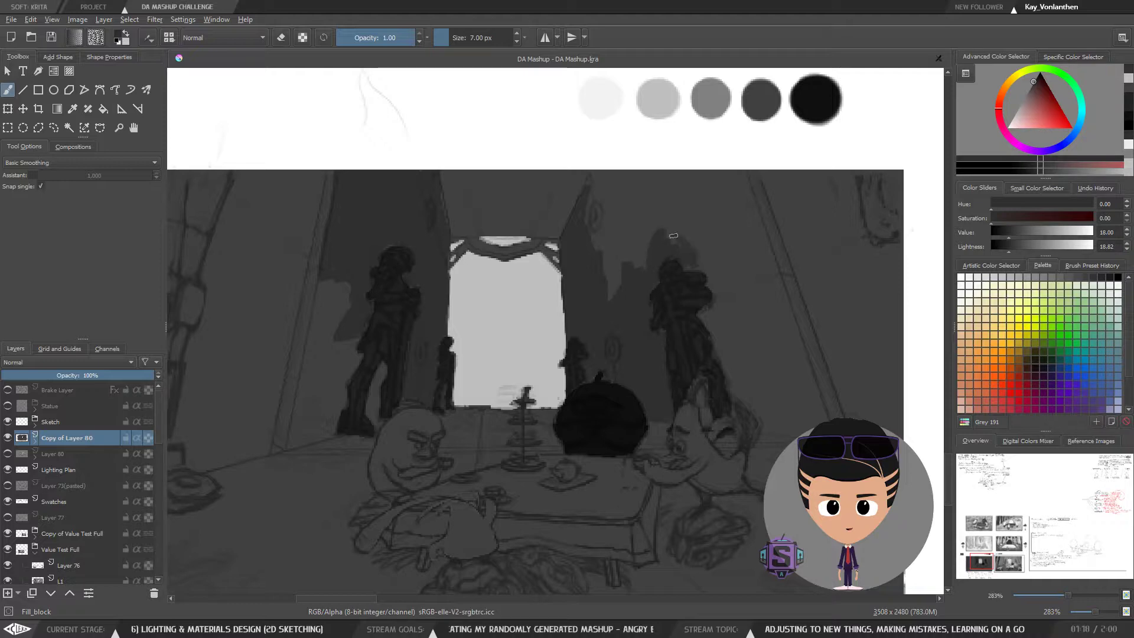
{"action": "mouse_move", "coordinate": [673, 236]}
{"action": "left_mouse_down"}
{"action": "mouse_move", "coordinate": [630, 292]}
{"action": "mouse_move", "coordinate": [611, 278]}
{"action": "mouse_move", "coordinate": [589, 218]}
{"action": "mouse_move", "coordinate": [614, 189]}
{"action": "mouse_move", "coordinate": [611, 214]}
{"action": "mouse_move", "coordinate": [547, 282]}
{"action": "left_mouse_up"}
{"action": "mouse_move", "coordinate": [543, 291]}
{"action": "left_mouse_down"}
{"action": "mouse_move", "coordinate": [555, 263]}
{"action": "mouse_move", "coordinate": [527, 247]}
{"action": "mouse_move", "coordinate": [552, 276]}
{"action": "mouse_move", "coordinate": [539, 262]}
{"action": "left_mouse_up"}
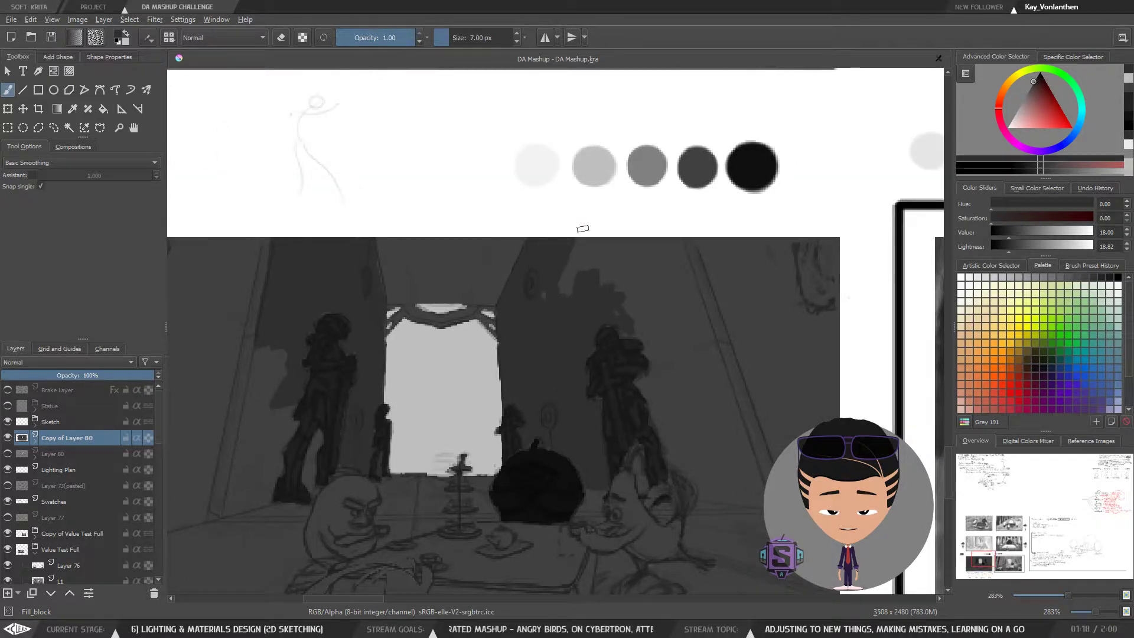
Extend the dark grey wall shading past the large right statue towards the slanted beam, enlarging the brush to 22 px
{"action": "mouse_move", "coordinate": [583, 228]}
{"action": "left_mouse_down"}
{"action": "mouse_move", "coordinate": [631, 226]}
{"action": "mouse_move", "coordinate": [644, 280]}
{"action": "mouse_move", "coordinate": [661, 275]}
{"action": "mouse_move", "coordinate": [662, 253]}
{"action": "mouse_move", "coordinate": [641, 234]}
{"action": "mouse_move", "coordinate": [630, 328]}
{"action": "mouse_move", "coordinate": [649, 309]}
{"action": "mouse_move", "coordinate": [637, 263]}
{"action": "mouse_move", "coordinate": [673, 324]}
{"action": "mouse_move", "coordinate": [653, 329]}
{"action": "mouse_move", "coordinate": [664, 329]}
{"action": "mouse_move", "coordinate": [653, 353]}
{"action": "mouse_move", "coordinate": [668, 377]}
{"action": "mouse_move", "coordinate": [645, 381]}
{"action": "mouse_move", "coordinate": [676, 400]}
{"action": "mouse_move", "coordinate": [665, 399]}
{"action": "mouse_move", "coordinate": [675, 437]}
{"action": "mouse_move", "coordinate": [669, 404]}
{"action": "mouse_move", "coordinate": [664, 415]}
{"action": "mouse_move", "coordinate": [686, 460]}
{"action": "left_mouse_up"}
{"action": "key", "text": "bracketright"}
{"action": "key", "text": "bracketright"}
{"action": "key", "text": "bracketright"}
{"action": "key", "text": "bracketright"}
{"action": "key", "text": "bracketright"}
{"action": "key", "text": "bracketright"}
{"action": "key", "text": "bracketright"}
{"action": "key", "text": "bracketright"}
{"action": "key", "text": "bracketright"}
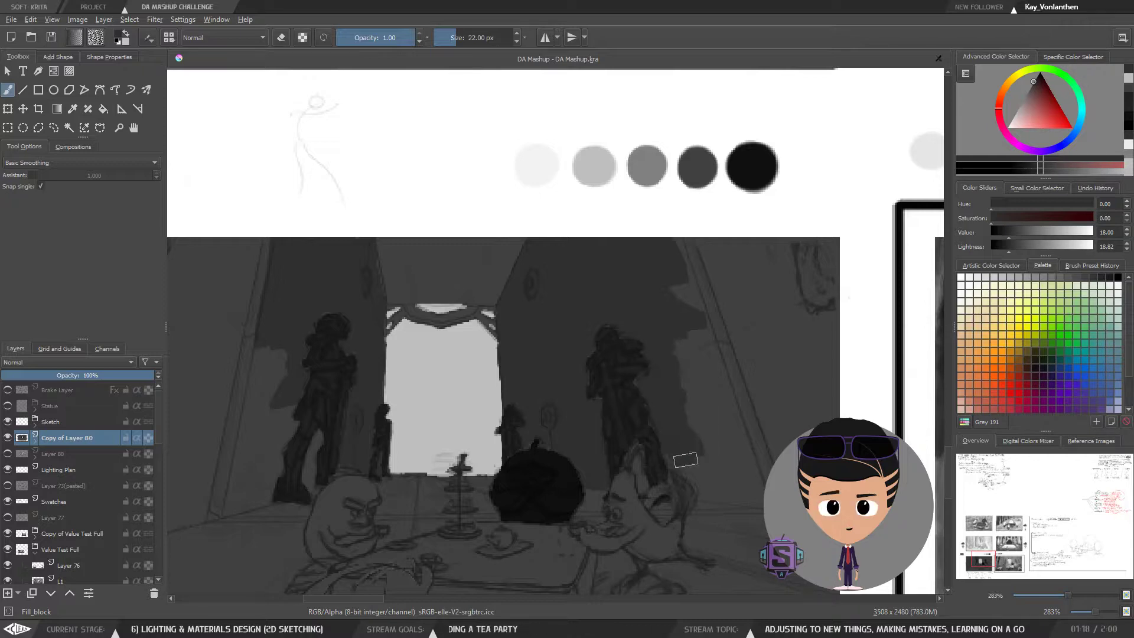
Fill the rest of the right wall out to the picture's edge with the dark grey using a 30 px brush
{"action": "key", "text": "ctrl+minus"}
{"action": "key", "text": "ctrl+minus"}
{"action": "left_click_drag", "start_coordinate": [709, 376], "coordinate": [661, 376]}
{"action": "key", "text": "bracketright"}
{"action": "key", "text": "bracketright"}
{"action": "key", "text": "bracketright"}
{"action": "key", "text": "bracketright"}
{"action": "mouse_move", "coordinate": [565, 279]}
{"action": "left_mouse_down"}
{"action": "mouse_move", "coordinate": [613, 383]}
{"action": "mouse_move", "coordinate": [590, 379]}
{"action": "mouse_move", "coordinate": [591, 404]}
{"action": "mouse_move", "coordinate": [578, 398]}
{"action": "mouse_move", "coordinate": [587, 412]}
{"action": "mouse_move", "coordinate": [647, 406]}
{"action": "mouse_move", "coordinate": [600, 288]}
{"action": "mouse_move", "coordinate": [612, 280]}
{"action": "mouse_move", "coordinate": [636, 348]}
{"action": "left_mouse_up"}
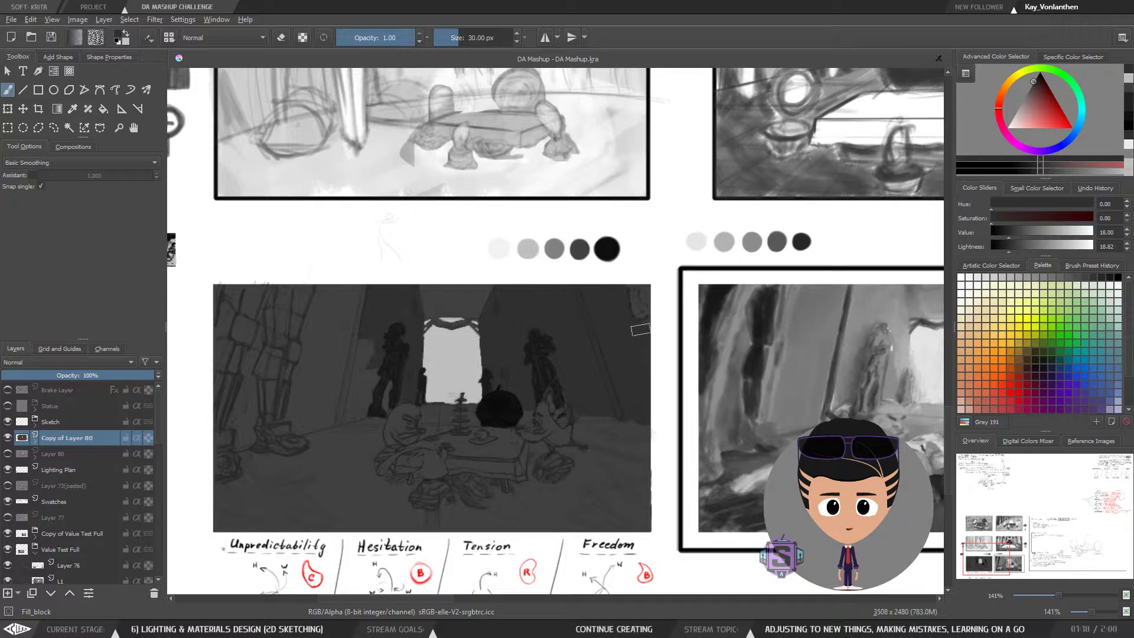
Sample the darker value 13 from the large right statue and block in the shape in the scene's upper-right corner at 22 px
{"action": "key", "text": "plus"}
{"action": "key", "text": "plus"}
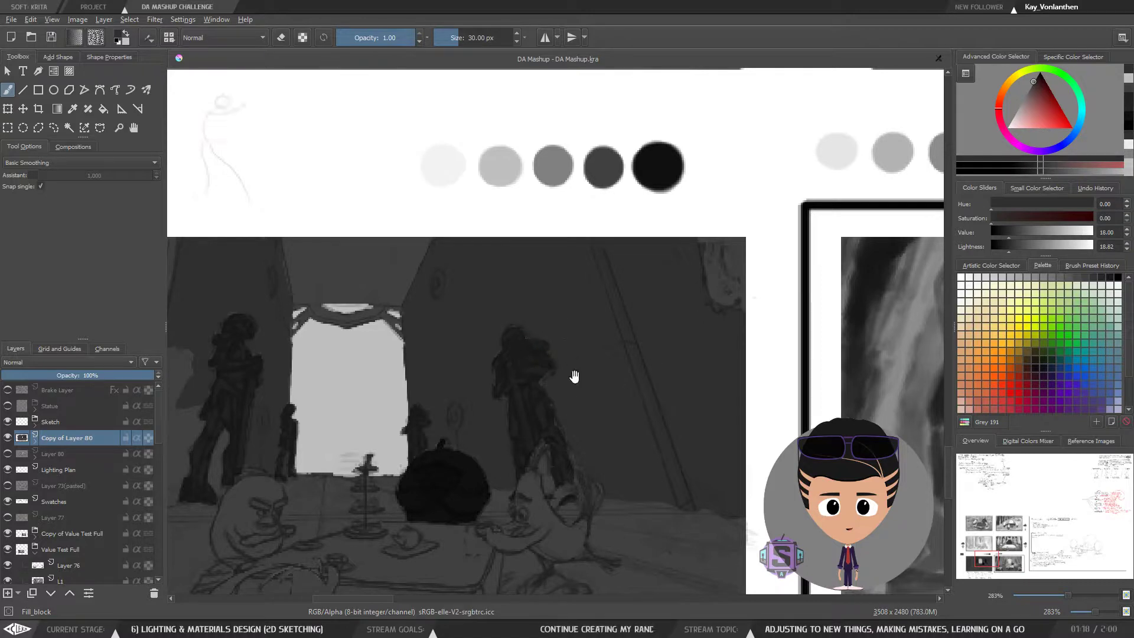
{"action": "left_click_drag", "start_coordinate": [575, 376], "coordinate": [615, 333]}
{"action": "key", "text": "plus"}
{"action": "left_click", "coordinate": [610, 390], "text": "ctrl"}
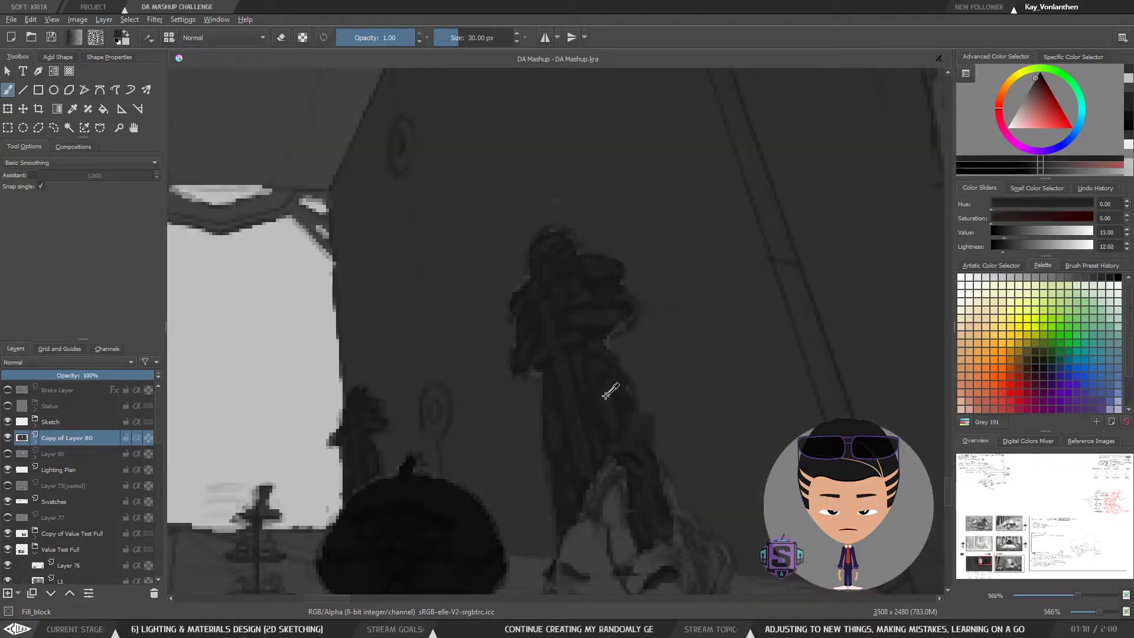
{"action": "key", "text": "minus"}
{"action": "left_click_drag", "start_coordinate": [700, 314], "coordinate": [593, 325]}
{"action": "key", "text": "bracketleft"}
{"action": "key", "text": "bracketleft"}
{"action": "key", "text": "bracketleft"}
{"action": "key", "text": "bracketleft"}
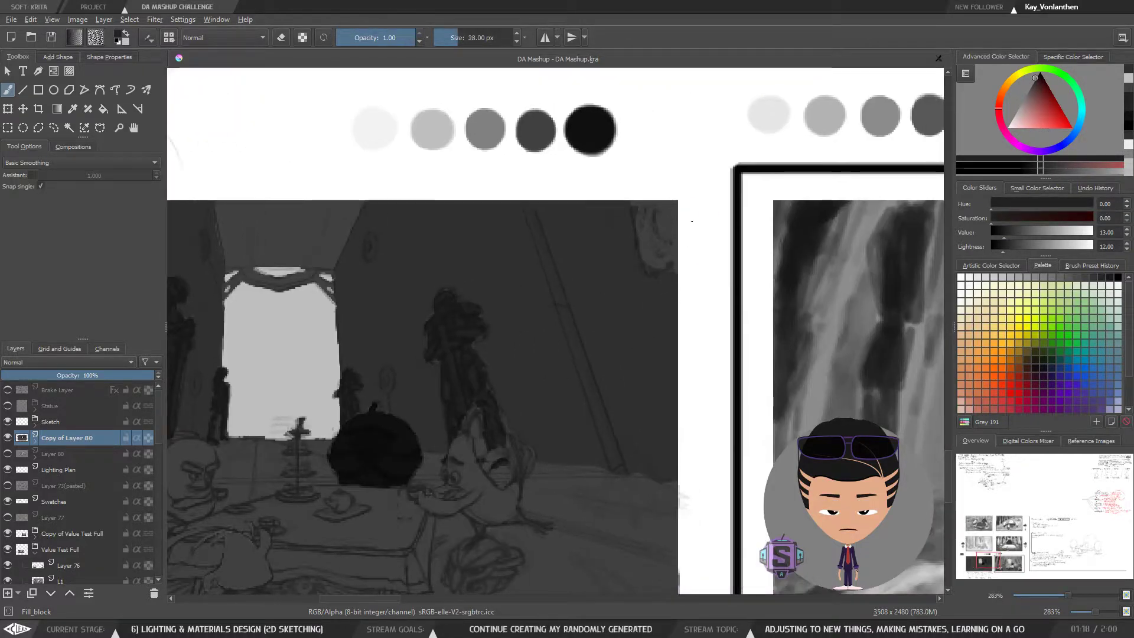
{"action": "mouse_move", "coordinate": [661, 213]}
{"action": "left_mouse_down"}
{"action": "mouse_move", "coordinate": [660, 234]}
{"action": "mouse_move", "coordinate": [653, 203]}
{"action": "mouse_move", "coordinate": [663, 248]}
{"action": "mouse_move", "coordinate": [669, 241]}
{"action": "left_mouse_up"}
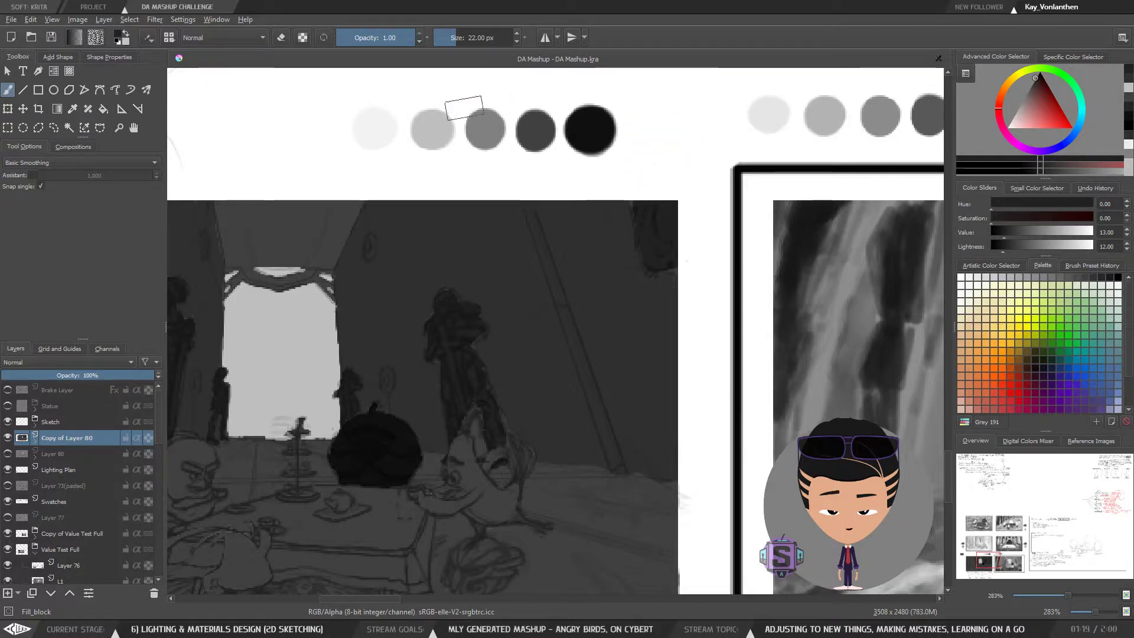
Sample the wall grey with value 18 and fill the wall around the large left statue with 10, 8 and 6 px brushes
{"action": "mouse_move", "coordinate": [568, 363]}
{"action": "left_mouse_down"}
{"action": "mouse_move", "coordinate": [686, 324]}
{"action": "mouse_move", "coordinate": [797, 315]}
{"action": "left_mouse_up"}
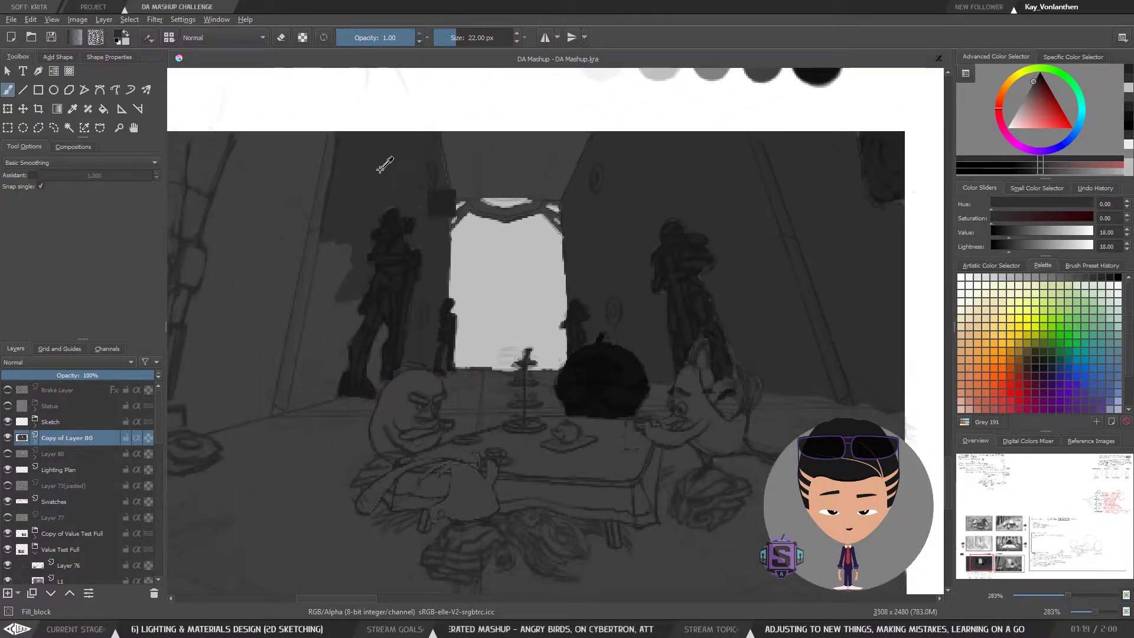
{"action": "mouse_move", "coordinate": [369, 320]}
{"action": "left_mouse_down"}
{"action": "mouse_move", "coordinate": [346, 303]}
{"action": "mouse_move", "coordinate": [342, 354]}
{"action": "mouse_move", "coordinate": [364, 316]}
{"action": "mouse_move", "coordinate": [359, 328]}
{"action": "left_mouse_up"}
{"action": "key", "text": "bracketleft"}
{"action": "key", "text": "bracketleft"}
{"action": "key", "text": "bracketleft"}
{"action": "key", "text": "bracketleft"}
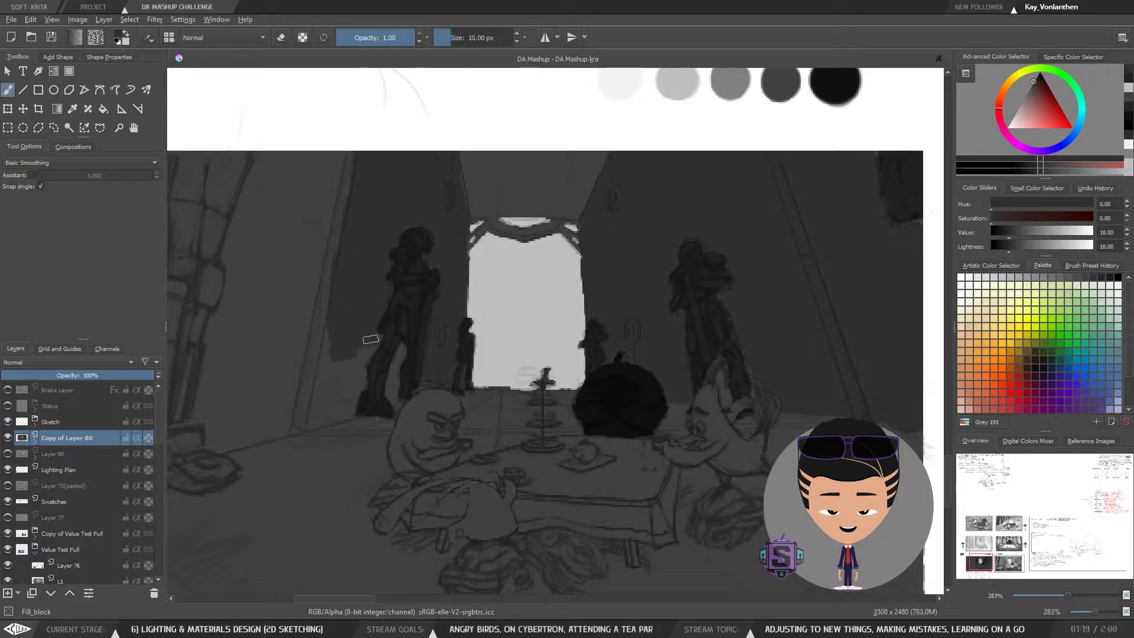
{"action": "key", "text": "bracketleft"}
{"action": "mouse_move", "coordinate": [361, 363]}
{"action": "left_mouse_down"}
{"action": "mouse_move", "coordinate": [330, 330]}
{"action": "mouse_move", "coordinate": [314, 420]}
{"action": "mouse_move", "coordinate": [331, 406]}
{"action": "mouse_move", "coordinate": [342, 410]}
{"action": "mouse_move", "coordinate": [326, 422]}
{"action": "mouse_move", "coordinate": [341, 419]}
{"action": "mouse_move", "coordinate": [355, 388]}
{"action": "left_mouse_up"}
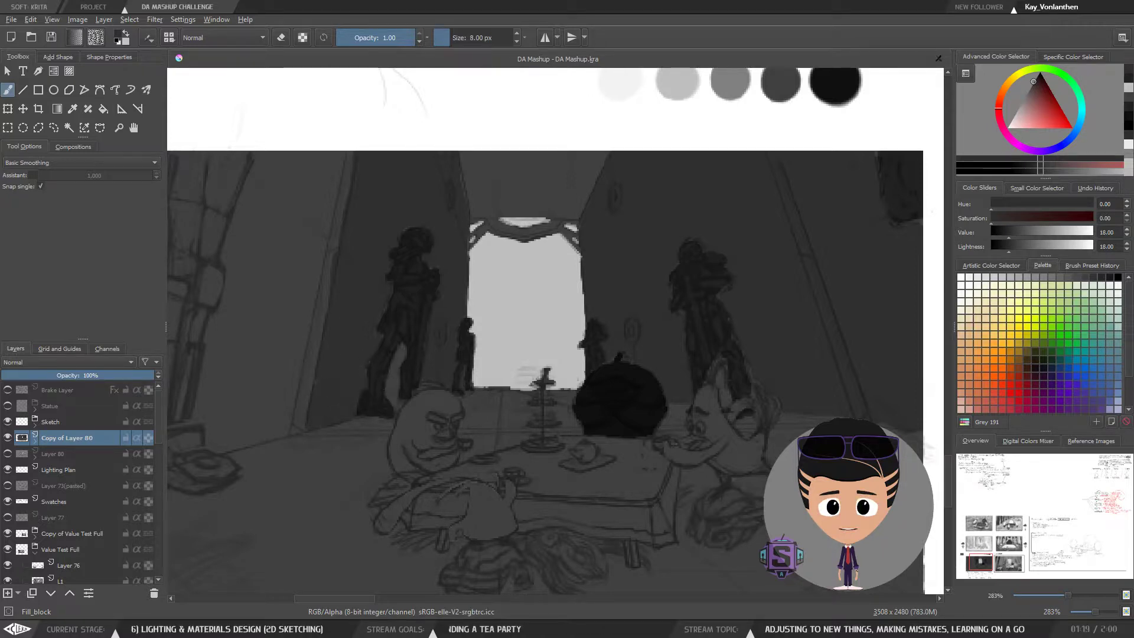
{"action": "key", "text": "bracketleft"}
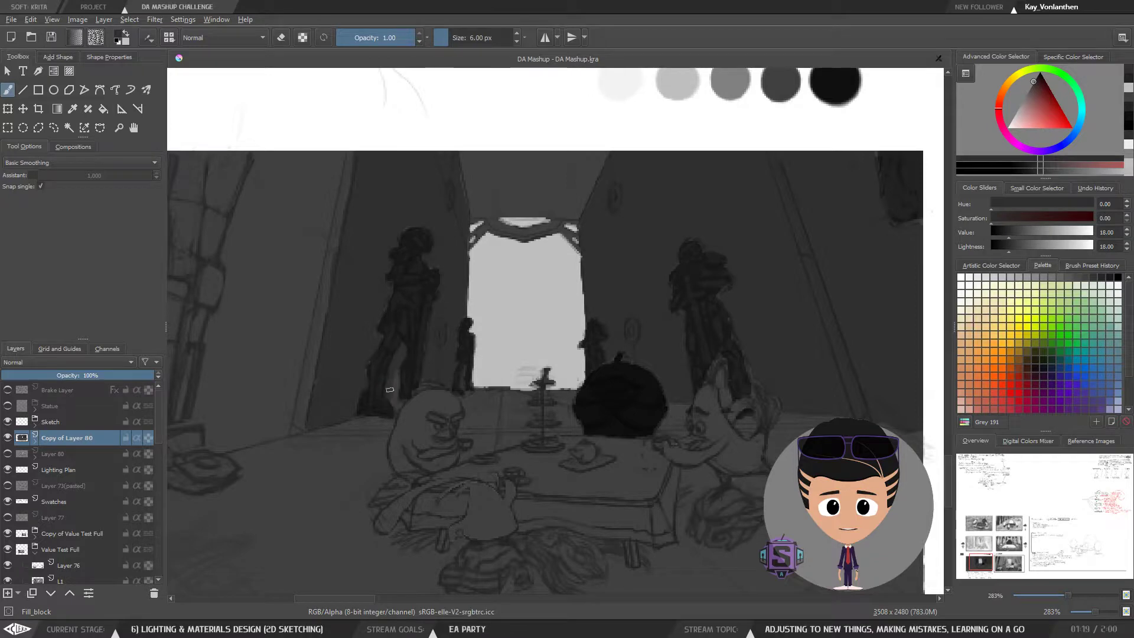
{"action": "key", "text": "bracketright"}
Shade the left wall from the slanted beam to the foreground statue's legs with 12 px and 24 px brushes
{"action": "left_click_drag", "start_coordinate": [334, 248], "coordinate": [344, 278]}
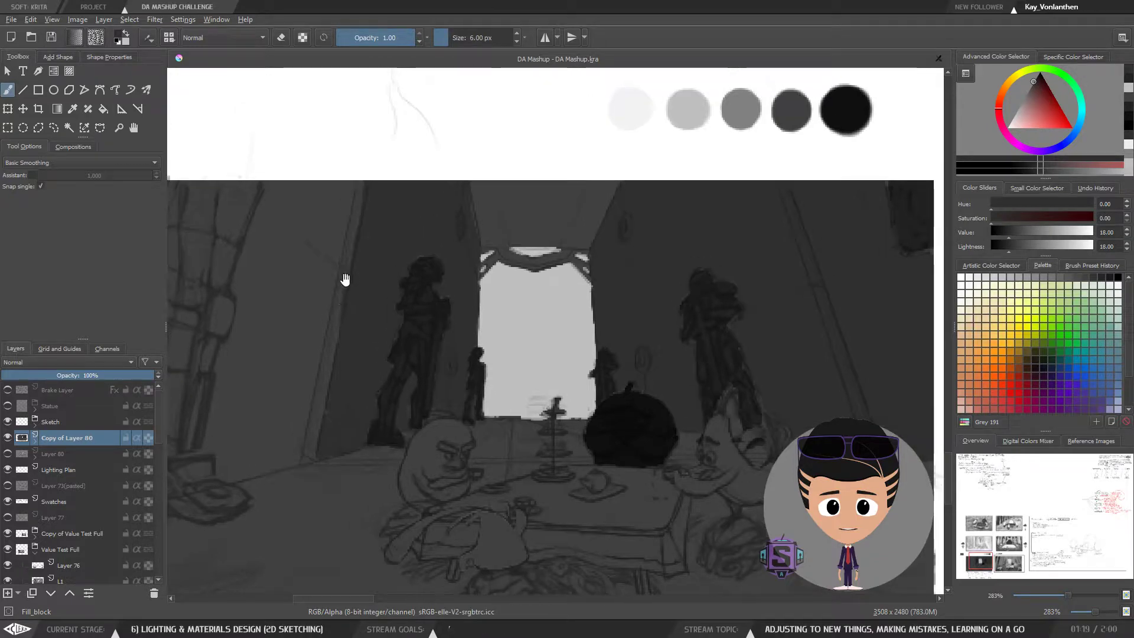
{"action": "mouse_move", "coordinate": [350, 185]}
{"action": "left_mouse_down"}
{"action": "mouse_move", "coordinate": [330, 265]}
{"action": "mouse_move", "coordinate": [343, 176]}
{"action": "mouse_move", "coordinate": [304, 311]}
{"action": "mouse_move", "coordinate": [286, 328]}
{"action": "left_mouse_up"}
{"action": "key", "text": "bracketright"}
{"action": "key", "text": "bracketright"}
{"action": "key", "text": "bracketright"}
{"action": "key", "text": "bracketright"}
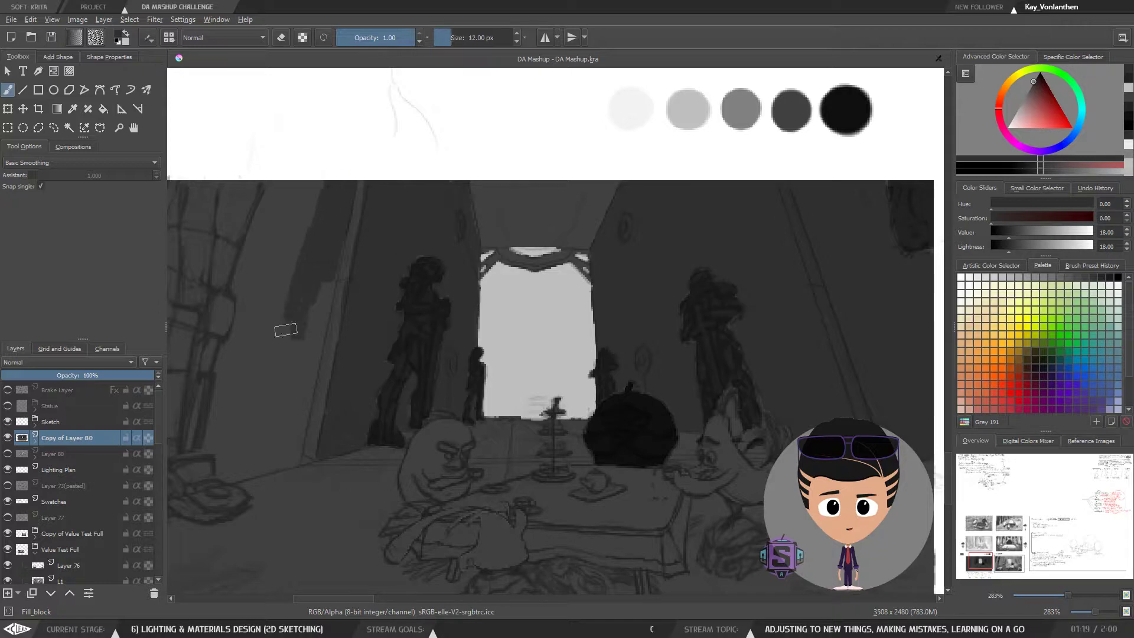
{"action": "key", "text": "bracketright"}
{"action": "key", "text": "bracketright"}
{"action": "key", "text": "bracketright"}
{"action": "key", "text": "bracketright"}
{"action": "mouse_move", "coordinate": [340, 178]}
{"action": "left_mouse_down"}
{"action": "mouse_move", "coordinate": [334, 250]}
{"action": "mouse_move", "coordinate": [347, 251]}
{"action": "mouse_move", "coordinate": [320, 350]}
{"action": "mouse_move", "coordinate": [316, 433]}
{"action": "mouse_move", "coordinate": [258, 460]}
{"action": "mouse_move", "coordinate": [310, 451]}
{"action": "mouse_move", "coordinate": [230, 468]}
{"action": "mouse_move", "coordinate": [227, 418]}
{"action": "mouse_move", "coordinate": [216, 444]}
{"action": "mouse_move", "coordinate": [232, 353]}
{"action": "mouse_move", "coordinate": [252, 431]}
{"action": "mouse_move", "coordinate": [268, 445]}
{"action": "mouse_move", "coordinate": [273, 383]}
{"action": "mouse_move", "coordinate": [257, 348]}
{"action": "mouse_move", "coordinate": [235, 347]}
{"action": "mouse_move", "coordinate": [273, 208]}
{"action": "mouse_move", "coordinate": [289, 254]}
{"action": "left_mouse_up"}
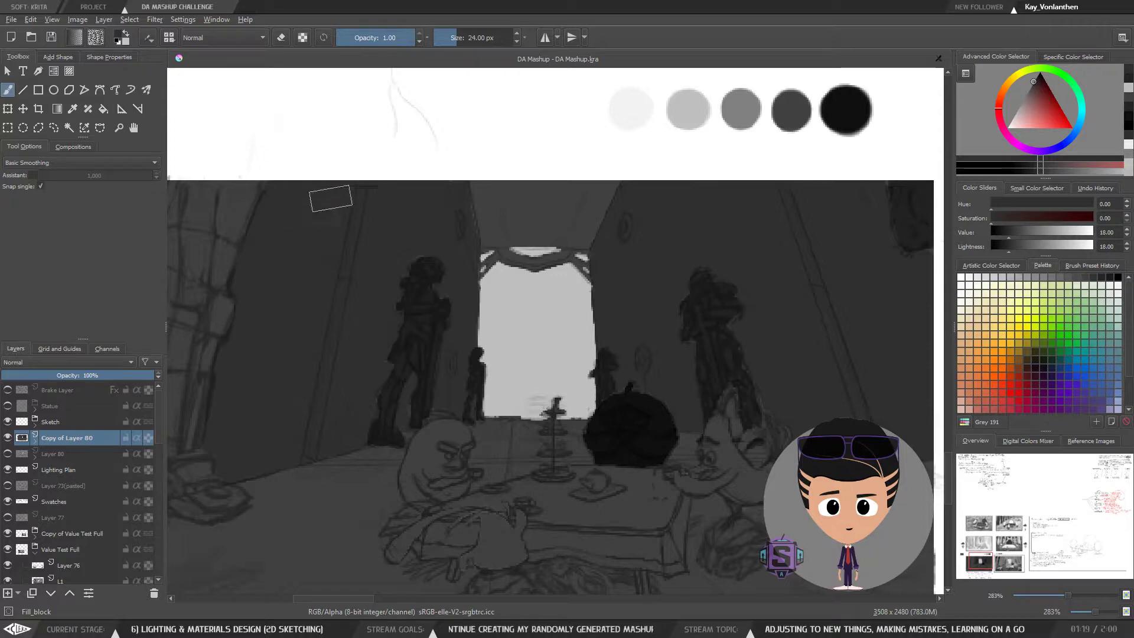
Shade the wall between the foreground statue's legs with 20 px and 16 px brushes, and touch up a leg with value 25
{"action": "key", "text": "minus"}
{"action": "key", "text": "minus"}
{"action": "left_click_drag", "start_coordinate": [386, 303], "coordinate": [416, 291]}
{"action": "key", "text": "bracketleft"}
{"action": "key", "text": "bracketleft"}
{"action": "key", "text": "bracketleft"}
{"action": "key", "text": "bracketleft"}
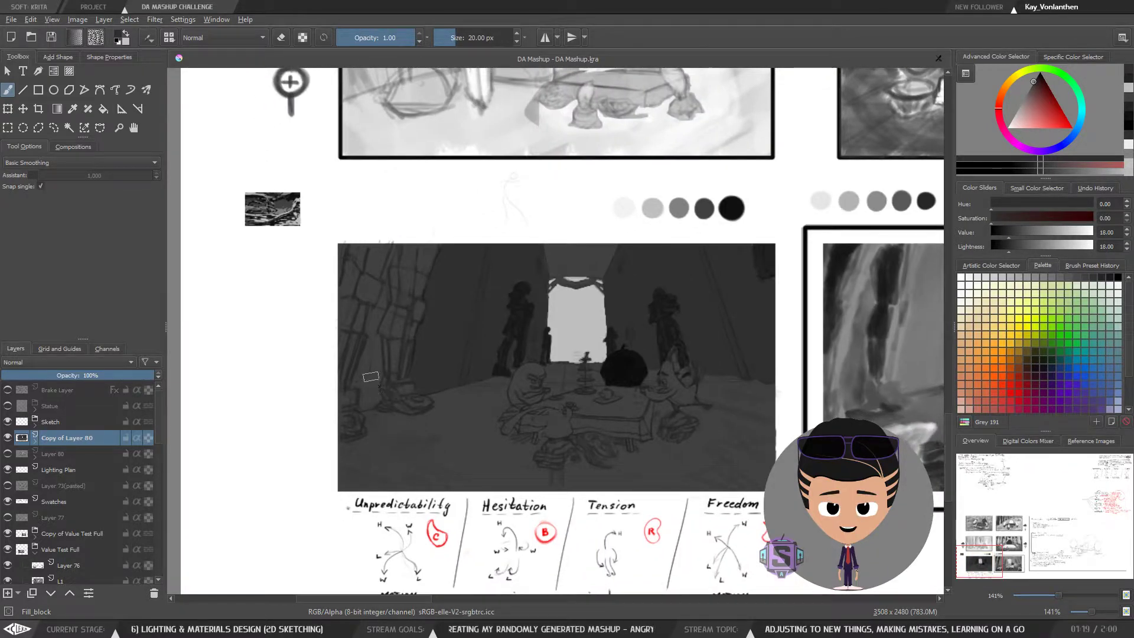
{"action": "left_click_drag", "start_coordinate": [372, 402], "coordinate": [372, 392]}
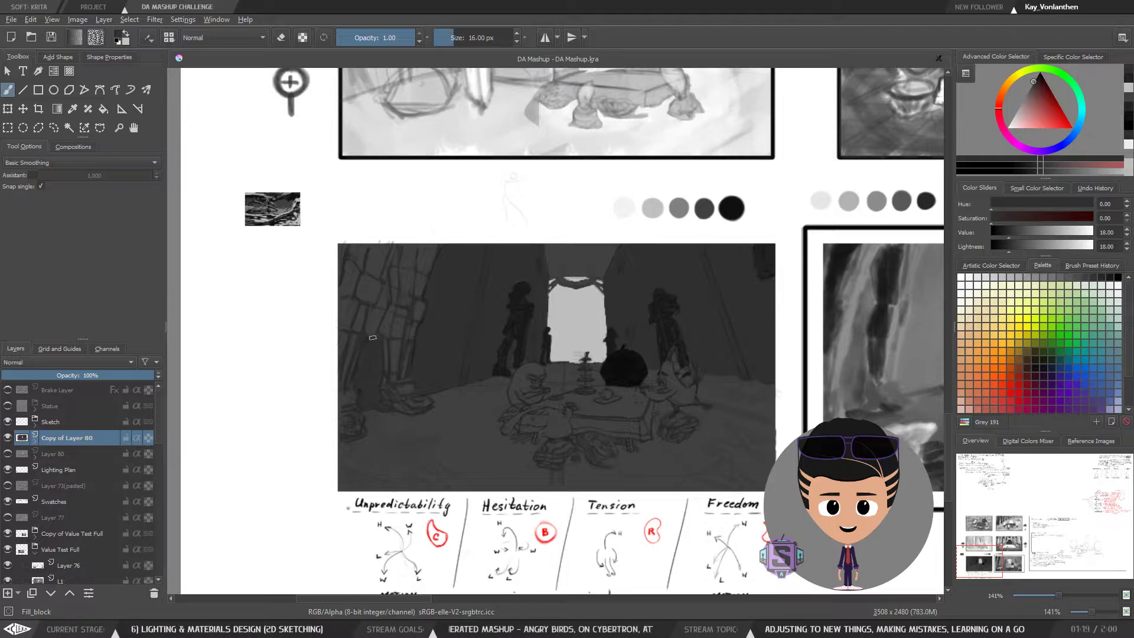
{"action": "left_click", "coordinate": [378, 274], "text": "ctrl"}
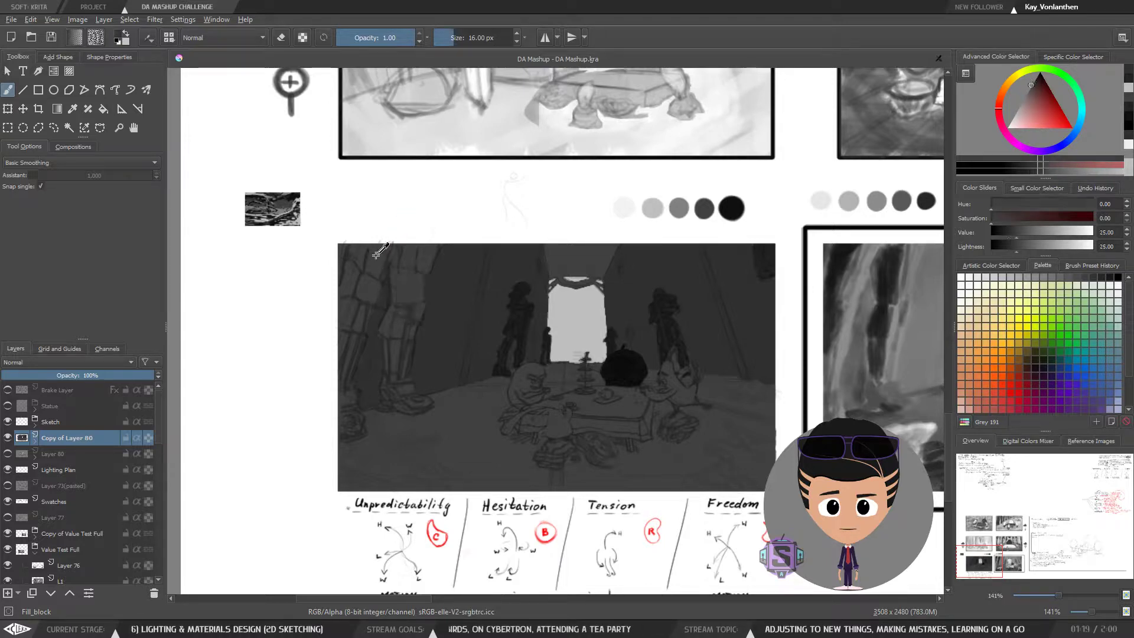
{"action": "left_click_drag", "start_coordinate": [387, 263], "coordinate": [383, 279]}
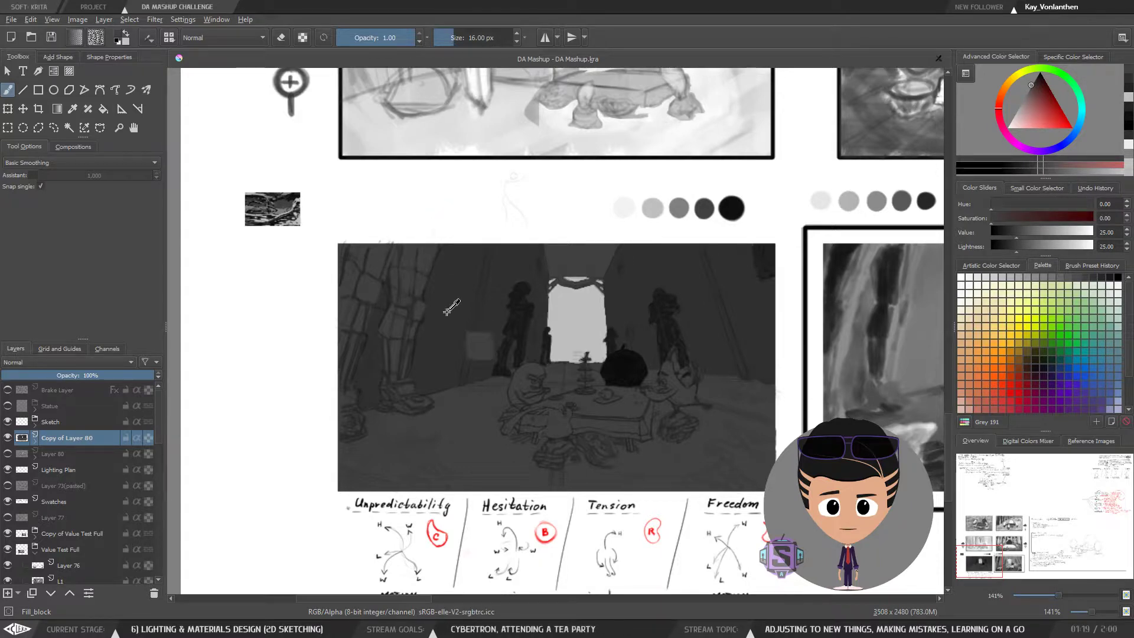
Sample value 13 from the large right statue and paint both foreground statue legs and feet with a 24 px brush
{"action": "left_click", "coordinate": [479, 297], "text": "ctrl"}
{"action": "scroll", "coordinate": [558, 334], "scroll_direction": "up", "scroll_amount": 2}
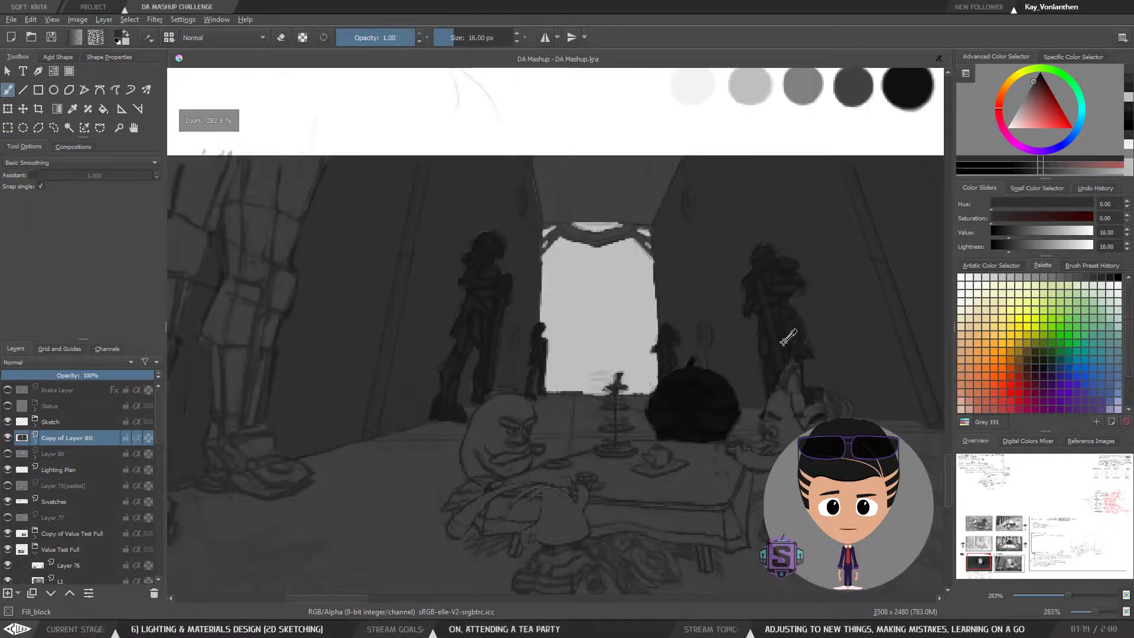
{"action": "key", "text": "ctrl+plus"}
{"action": "key", "text": "ctrl+plus"}
{"action": "key", "text": "ctrl+minus"}
{"action": "key", "text": "ctrl+minus"}
{"action": "left_click_drag", "start_coordinate": [778, 346], "coordinate": [551, 318]}
{"action": "key", "text": "ctrl+plus"}
{"action": "key", "text": "ctrl+plus"}
{"action": "key", "text": "ctrl+plus"}
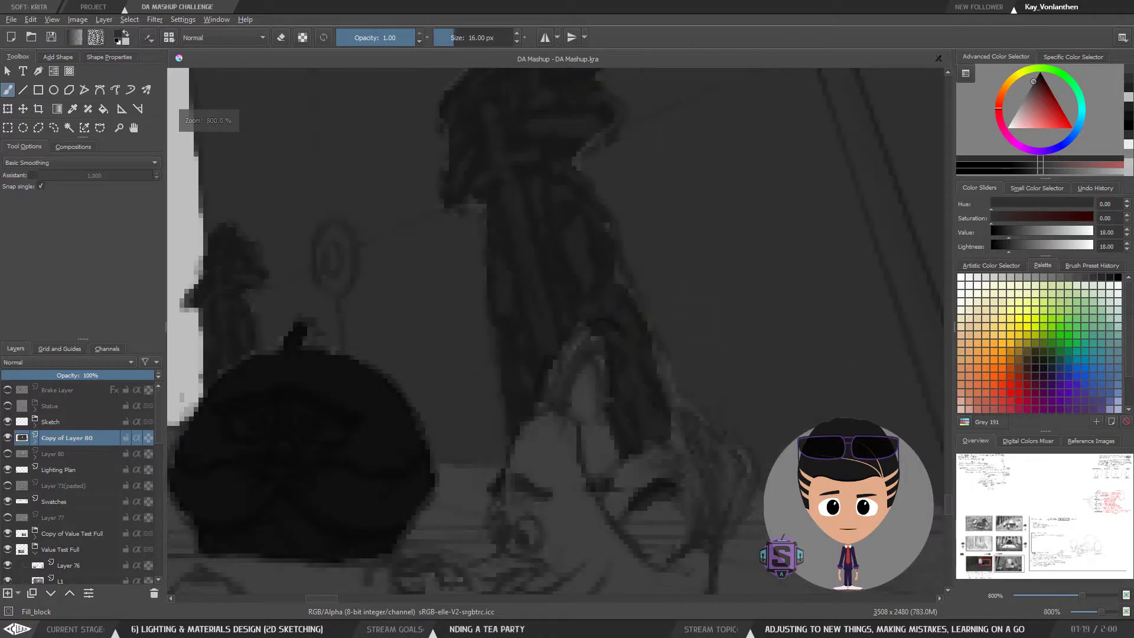
{"action": "left_click", "coordinate": [578, 238], "text": "ctrl"}
{"action": "key", "text": "ctrl+minus"}
{"action": "key", "text": "ctrl+minus"}
{"action": "left_click_drag", "start_coordinate": [335, 358], "coordinate": [609, 367]}
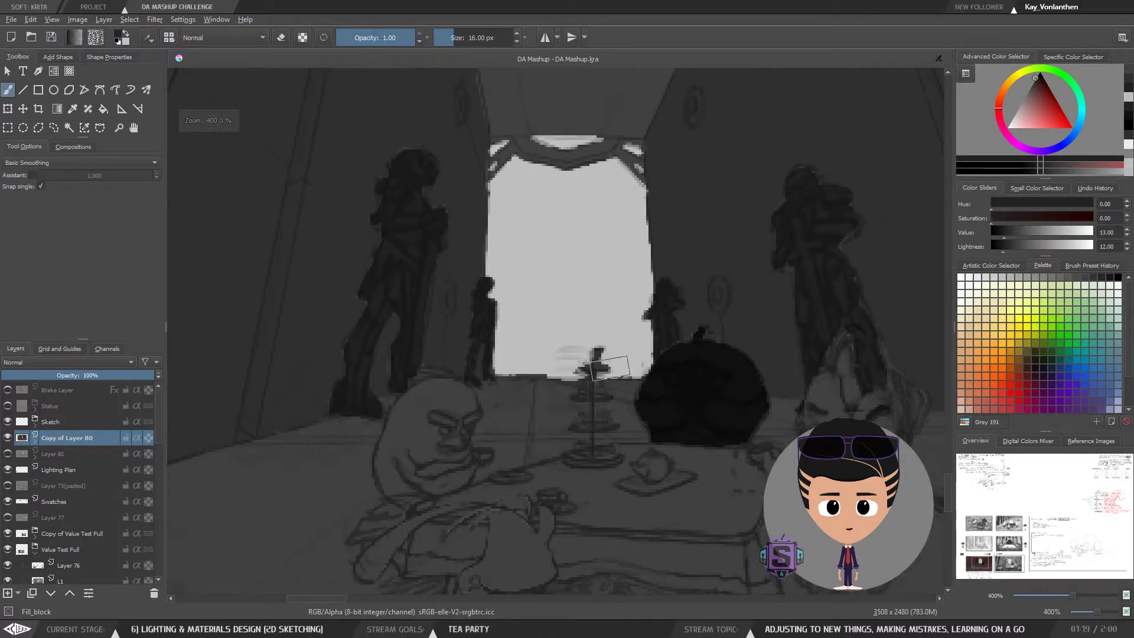
{"action": "left_click_drag", "start_coordinate": [394, 350], "coordinate": [593, 375]}
{"action": "key", "text": "ctrl+minus"}
{"action": "key", "text": "ctrl+minus"}
{"action": "left_click_drag", "start_coordinate": [453, 325], "coordinate": [467, 354]}
{"action": "key", "text": "bracketright"}
{"action": "key", "text": "bracketright"}
{"action": "key", "text": "bracketright"}
{"action": "key", "text": "bracketright"}
{"action": "mouse_move", "coordinate": [388, 246]}
{"action": "left_mouse_down"}
{"action": "mouse_move", "coordinate": [366, 291]}
{"action": "mouse_move", "coordinate": [367, 253]}
{"action": "mouse_move", "coordinate": [356, 267]}
{"action": "mouse_move", "coordinate": [352, 287]}
{"action": "mouse_move", "coordinate": [371, 257]}
{"action": "mouse_move", "coordinate": [394, 251]}
{"action": "mouse_move", "coordinate": [359, 338]}
{"action": "mouse_move", "coordinate": [346, 304]}
{"action": "mouse_move", "coordinate": [348, 355]}
{"action": "mouse_move", "coordinate": [368, 336]}
{"action": "mouse_move", "coordinate": [348, 401]}
{"action": "mouse_move", "coordinate": [340, 383]}
{"action": "mouse_move", "coordinate": [341, 437]}
{"action": "mouse_move", "coordinate": [355, 447]}
{"action": "mouse_move", "coordinate": [343, 483]}
{"action": "mouse_move", "coordinate": [365, 477]}
{"action": "mouse_move", "coordinate": [336, 475]}
{"action": "left_mouse_up"}
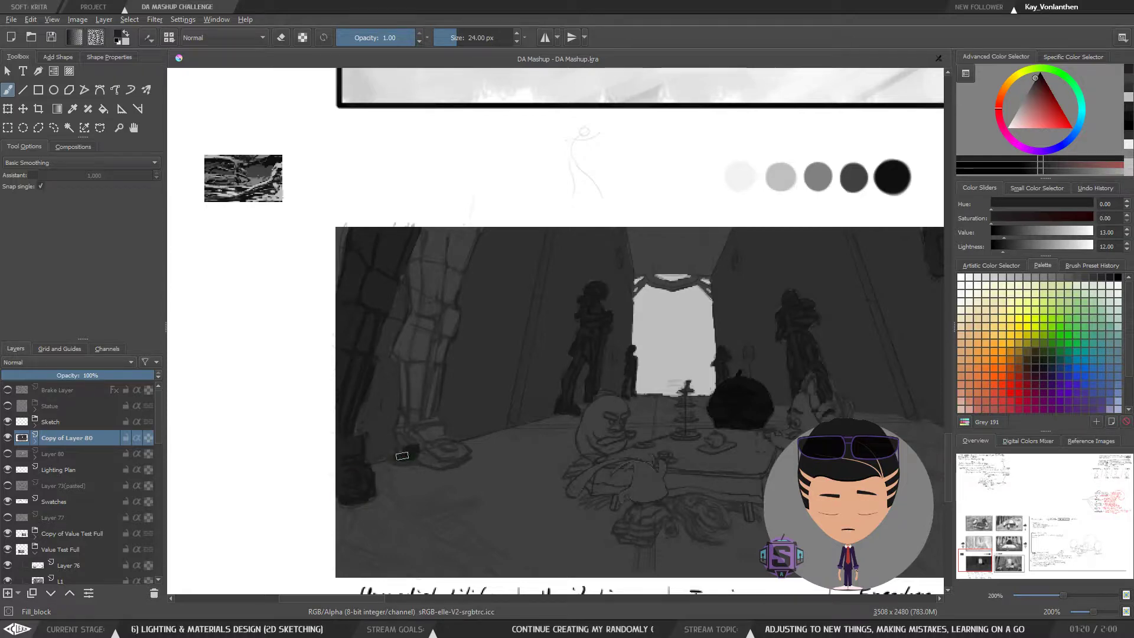
{"action": "mouse_move", "coordinate": [401, 456]}
{"action": "left_mouse_down"}
{"action": "mouse_move", "coordinate": [459, 457]}
{"action": "mouse_move", "coordinate": [429, 445]}
{"action": "mouse_move", "coordinate": [427, 421]}
{"action": "mouse_move", "coordinate": [403, 435]}
{"action": "mouse_move", "coordinate": [410, 413]}
{"action": "mouse_move", "coordinate": [428, 413]}
{"action": "mouse_move", "coordinate": [406, 340]}
{"action": "mouse_move", "coordinate": [425, 305]}
{"action": "mouse_move", "coordinate": [436, 342]}
{"action": "mouse_move", "coordinate": [450, 319]}
{"action": "mouse_move", "coordinate": [425, 270]}
{"action": "mouse_move", "coordinate": [427, 291]}
{"action": "mouse_move", "coordinate": [423, 280]}
{"action": "mouse_move", "coordinate": [429, 235]}
{"action": "mouse_move", "coordinate": [434, 295]}
{"action": "left_mouse_up"}
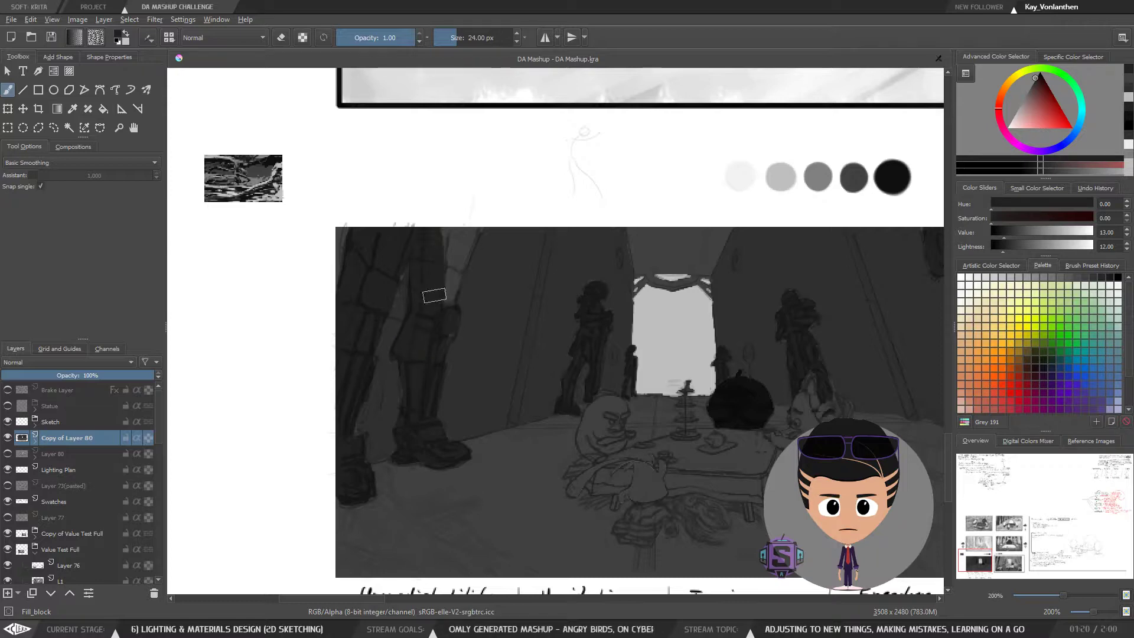
Examine the darkened value plan in full next to the framed greyscale study of the same scene
{"action": "key", "text": "minus"}
{"action": "key", "text": "minus"}
{"action": "key", "text": "minus"}
{"action": "key", "text": "minus"}
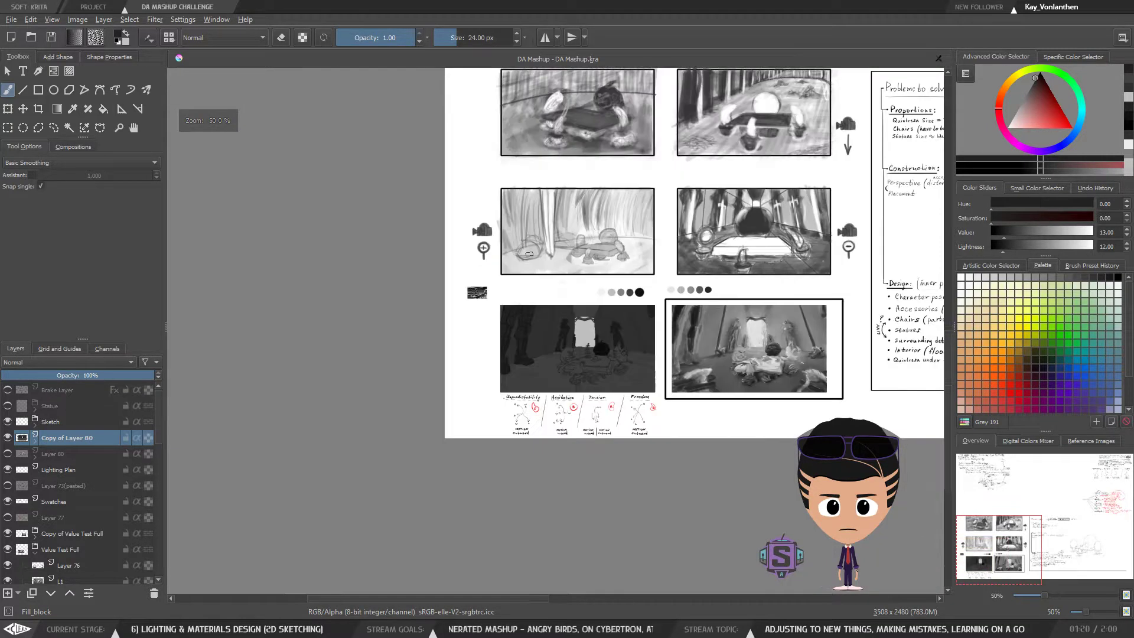
{"action": "scroll", "coordinate": [806, 350], "scroll_direction": "up", "scroll_amount": 2}
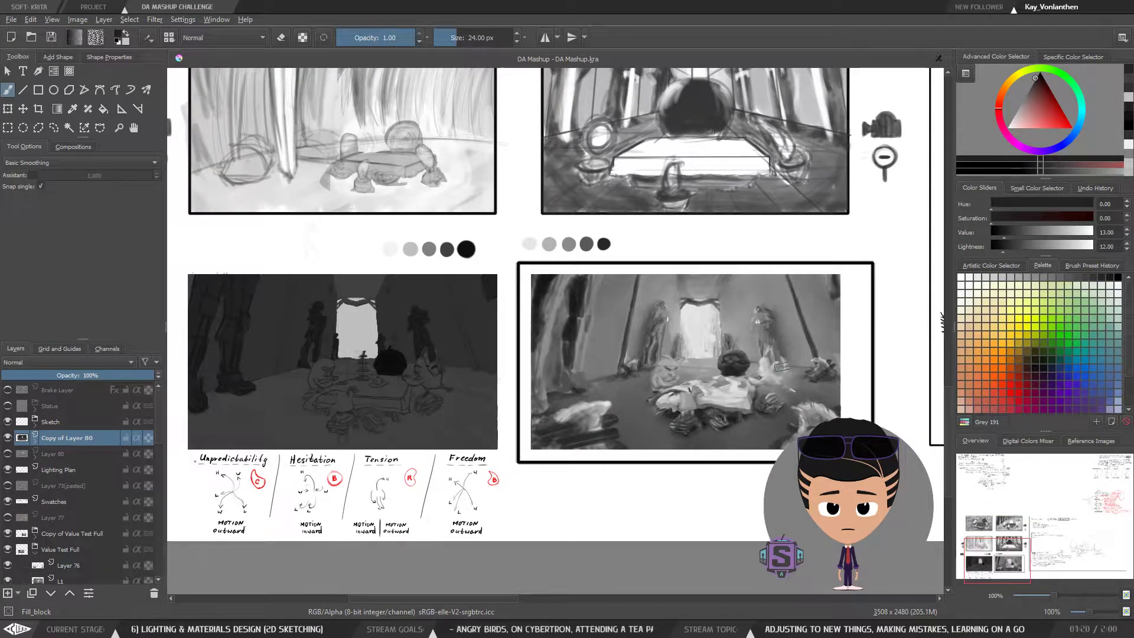
{"action": "left_click_drag", "start_coordinate": [635, 417], "coordinate": [692, 412]}
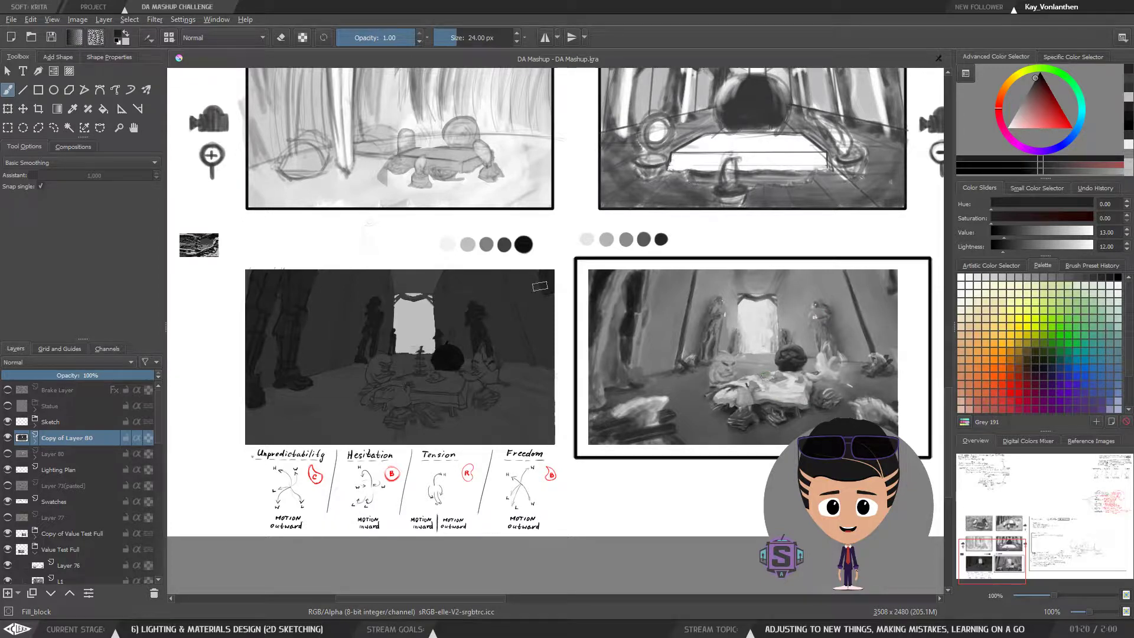
Try painting the left wall's slanted beam with value 5 and a 6 px brush, and undo the strokes
{"action": "key", "text": "plus"}
{"action": "key", "text": "minus"}
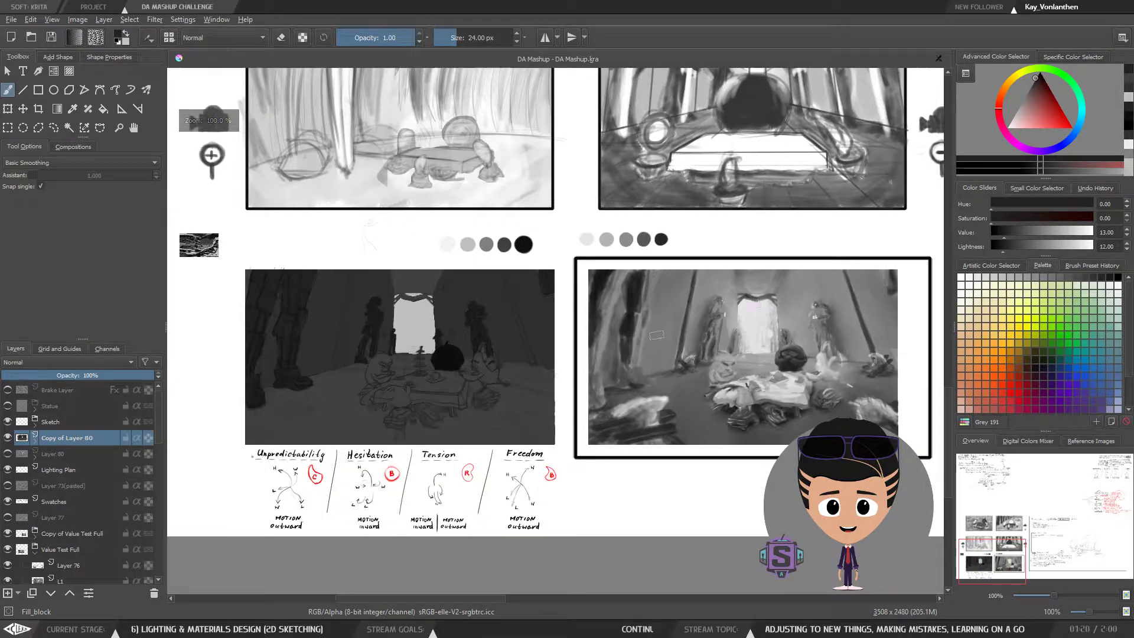
{"action": "mouse_move", "coordinate": [385, 363]}
{"action": "left_mouse_down"}
{"action": "mouse_move", "coordinate": [612, 375]}
{"action": "mouse_move", "coordinate": [610, 386]}
{"action": "left_mouse_up"}
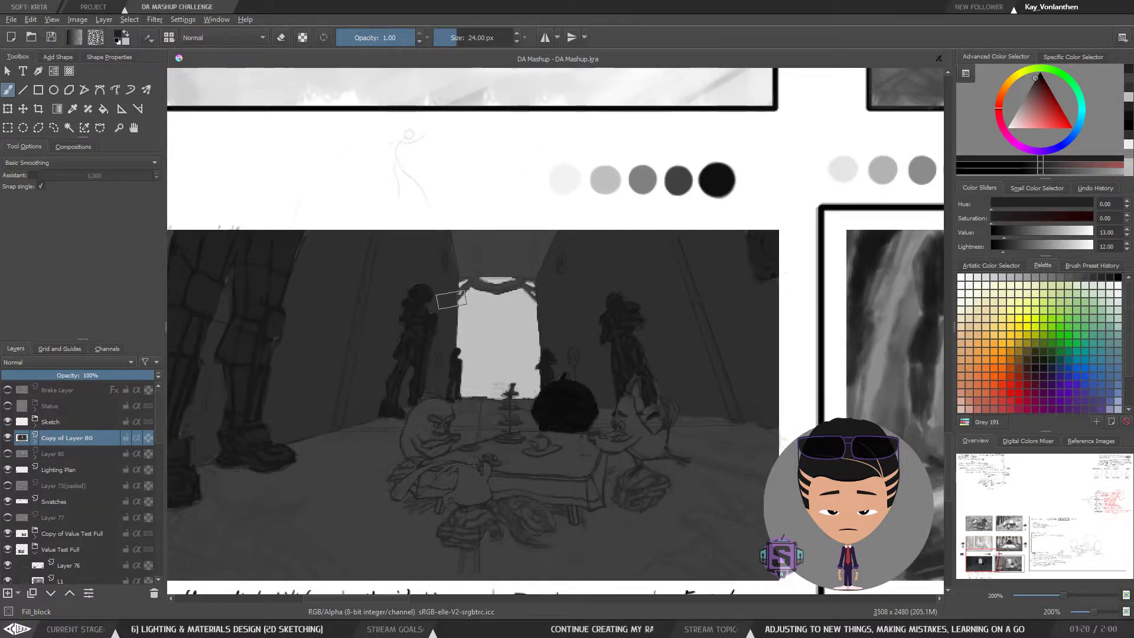
{"action": "scroll", "coordinate": [383, 425], "scroll_direction": "up", "scroll_amount": 2}
{"action": "left_click_drag", "start_coordinate": [660, 403], "coordinate": [607, 435]}
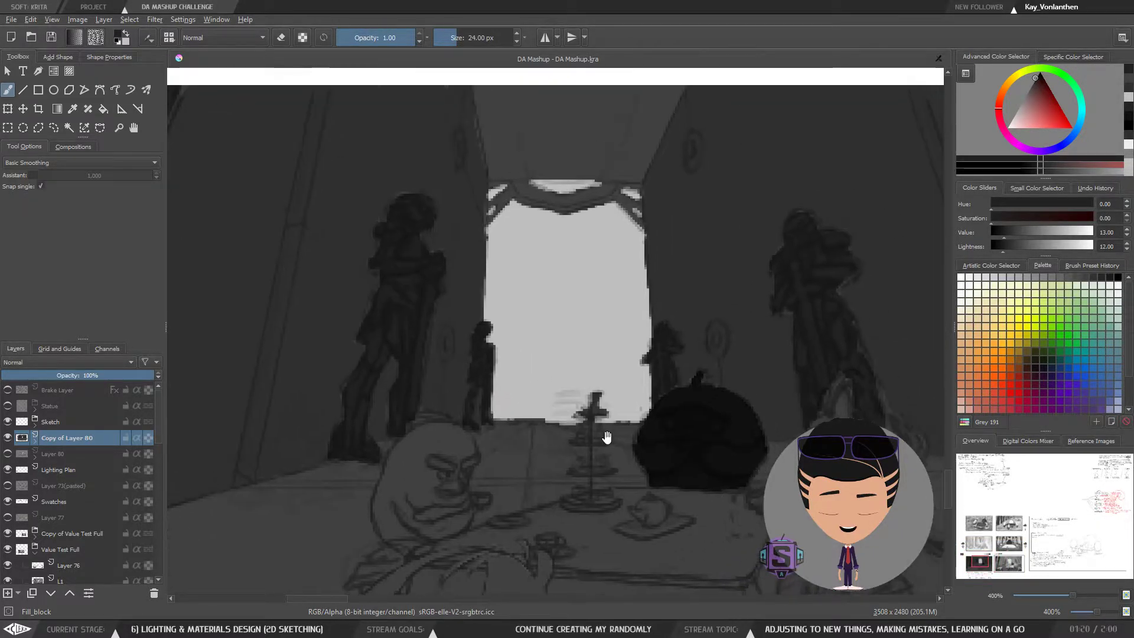
{"action": "left_click", "coordinate": [723, 395], "text": "ctrl"}
{"action": "key", "text": "ctrl+z"}
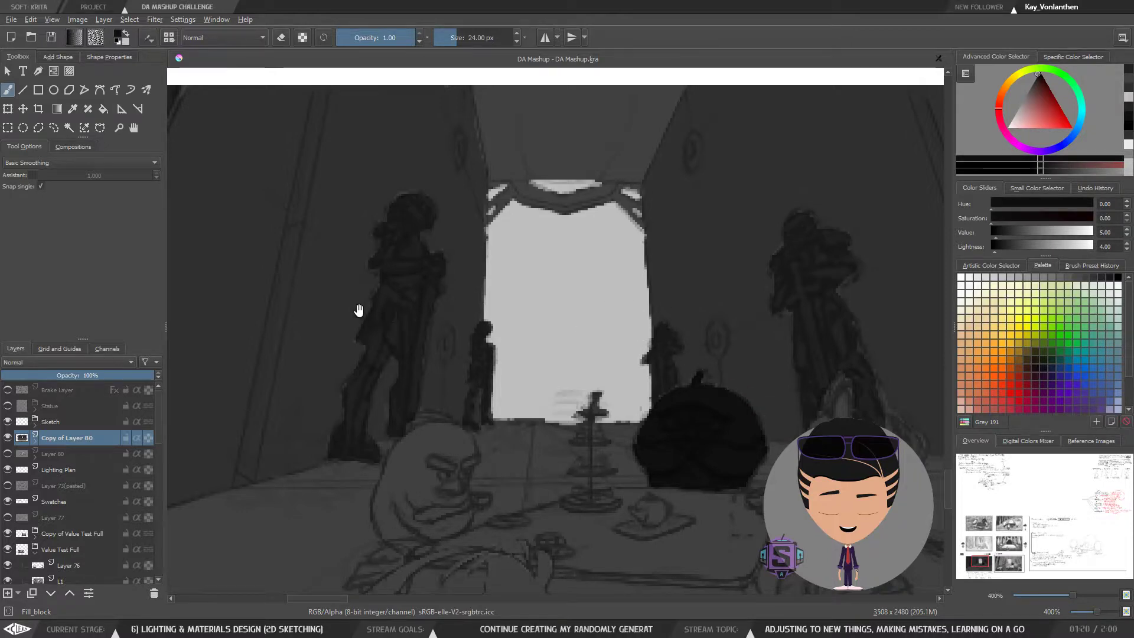
{"action": "left_click_drag", "start_coordinate": [359, 311], "coordinate": [437, 352]}
{"action": "key", "text": "bracketleft"}
{"action": "key", "text": "bracketleft"}
{"action": "left_click_drag", "start_coordinate": [399, 128], "coordinate": [375, 260]}
{"action": "key", "text": "ctrl+z"}
{"action": "key", "text": "ctrl+z"}
{"action": "key", "text": "ctrl+z"}
{"action": "key", "text": "ctrl+z"}
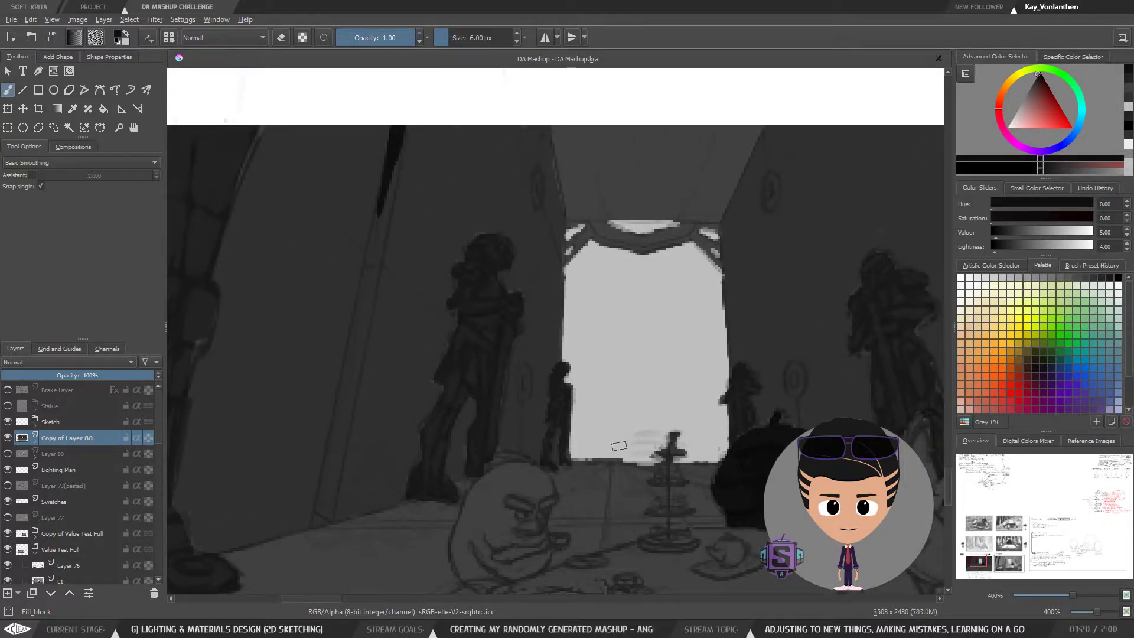
Sample value 13 from the large left statue and paint the left wall's slanted beam with an 8 px brush
{"action": "left_click_drag", "start_coordinate": [662, 445], "coordinate": [620, 321]}
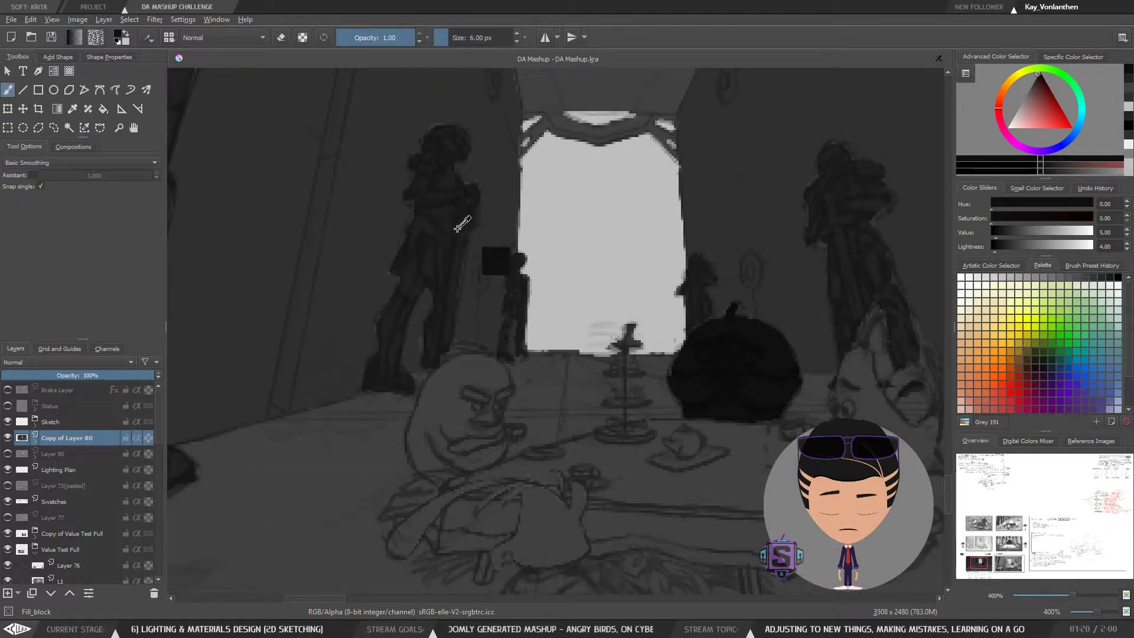
{"action": "left_click", "coordinate": [419, 225], "text": "ctrl"}
{"action": "left_click_drag", "start_coordinate": [340, 136], "coordinate": [341, 204]}
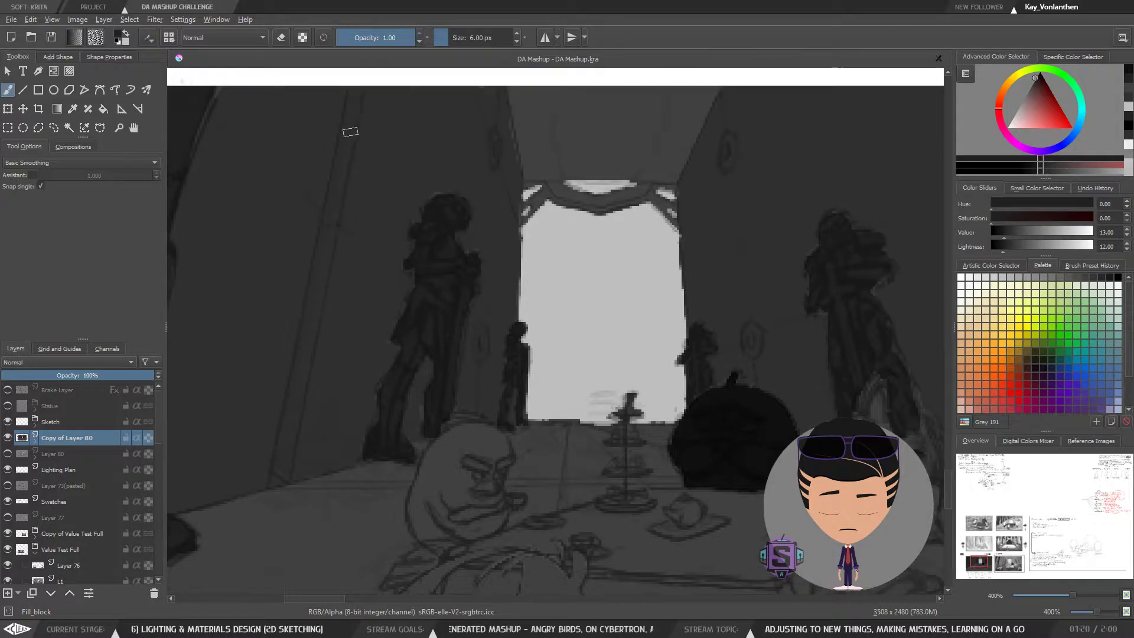
{"action": "key", "text": "bracketright"}
{"action": "key", "text": "bracketright"}
{"action": "left_click_drag", "start_coordinate": [356, 90], "coordinate": [307, 334]}
{"action": "mouse_move", "coordinate": [323, 270]}
{"action": "left_mouse_down"}
{"action": "mouse_move", "coordinate": [290, 452]}
{"action": "mouse_move", "coordinate": [293, 411]}
{"action": "left_mouse_up"}
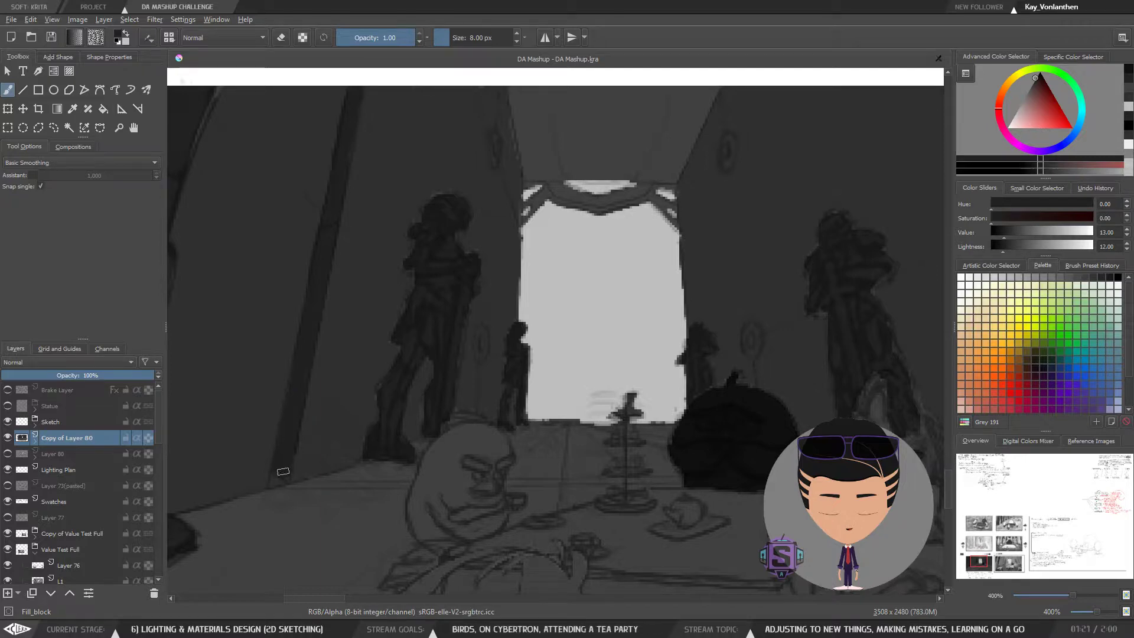
Paint the right wall's slanted beam down to the floor with value 13 and the 8 px brush
{"action": "scroll", "coordinate": [721, 288], "scroll_direction": "down", "scroll_amount": 6}
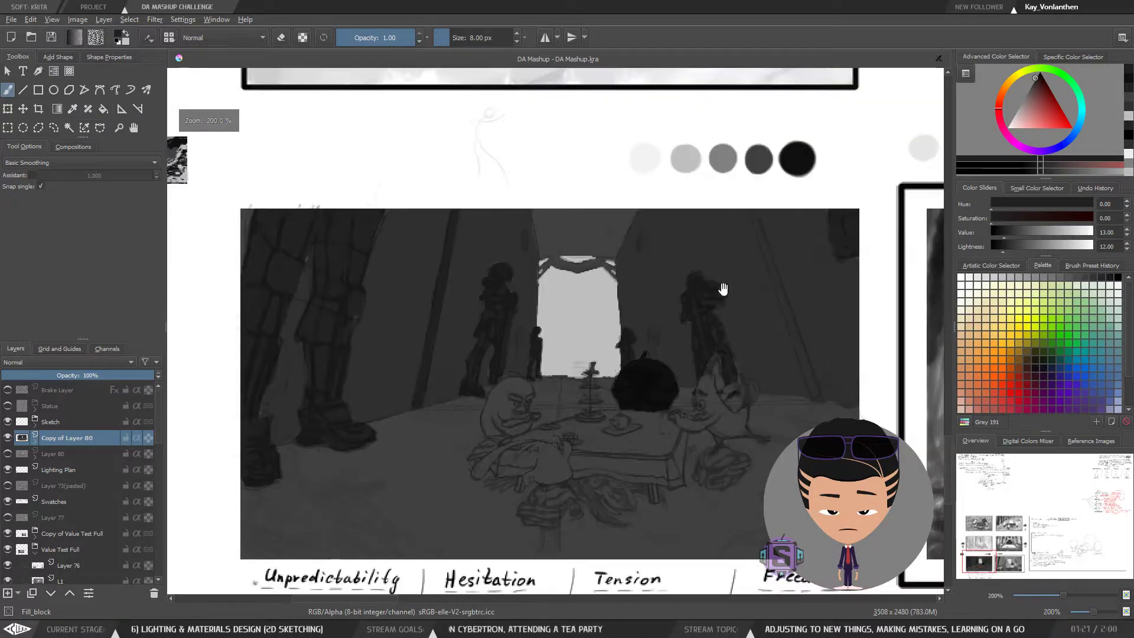
{"action": "scroll", "coordinate": [590, 260], "scroll_direction": "up", "scroll_amount": 6}
{"action": "left_click_drag", "start_coordinate": [605, 266], "coordinate": [568, 296]}
{"action": "mouse_move", "coordinate": [524, 155]}
{"action": "left_mouse_down"}
{"action": "mouse_move", "coordinate": [532, 185]}
{"action": "mouse_move", "coordinate": [529, 151]}
{"action": "mouse_move", "coordinate": [551, 234]}
{"action": "left_mouse_up"}
{"action": "left_click_drag", "start_coordinate": [530, 174], "coordinate": [626, 456]}
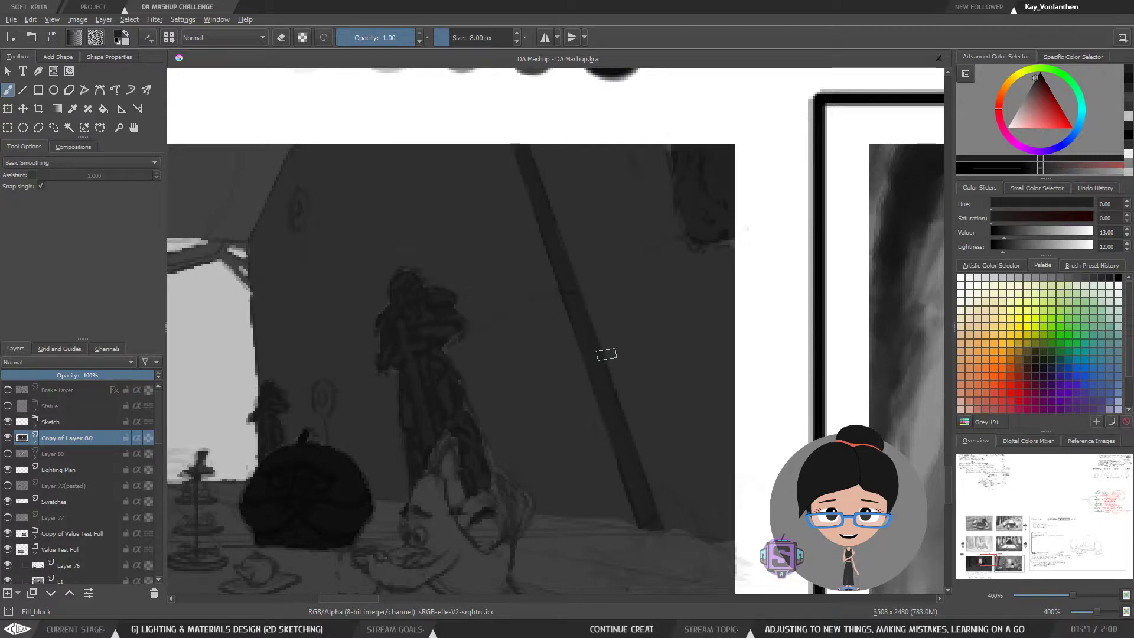
{"action": "left_click_drag", "start_coordinate": [645, 427], "coordinate": [593, 400]}
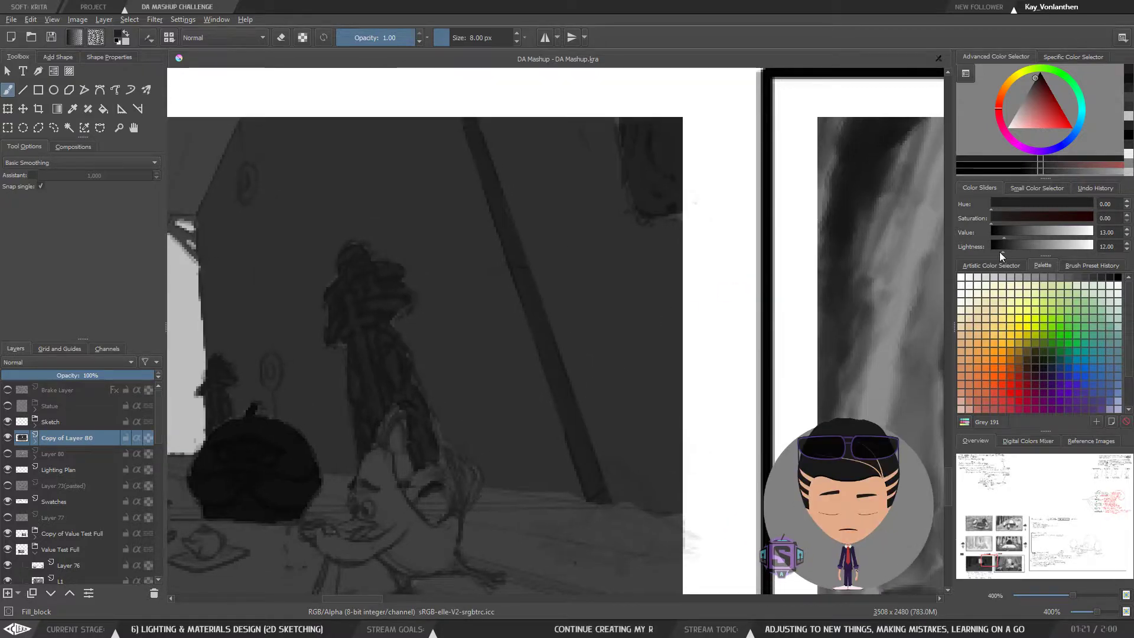
{"action": "left_click_drag", "start_coordinate": [577, 423], "coordinate": [616, 258]}
{"action": "left_click_drag", "start_coordinate": [624, 337], "coordinate": [649, 358]}
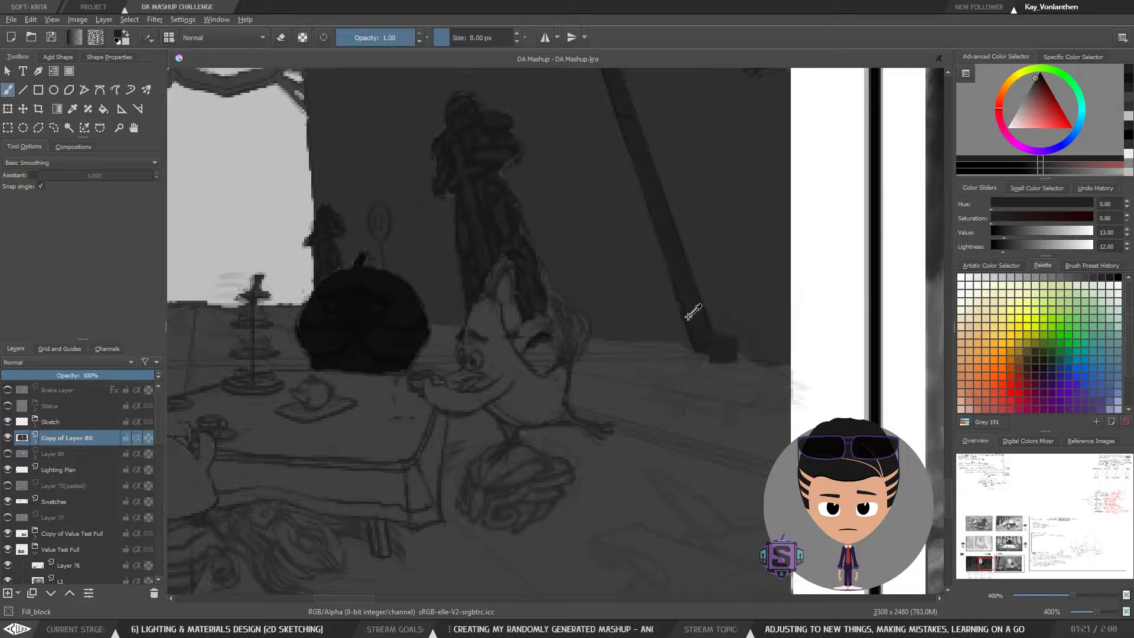
Compare the values of the right slanted beam and the wall beside it by sampling both alternately
{"action": "left_click", "coordinate": [654, 276], "text": "ctrl"}
{"action": "left_click", "coordinate": [682, 268], "text": "ctrl"}
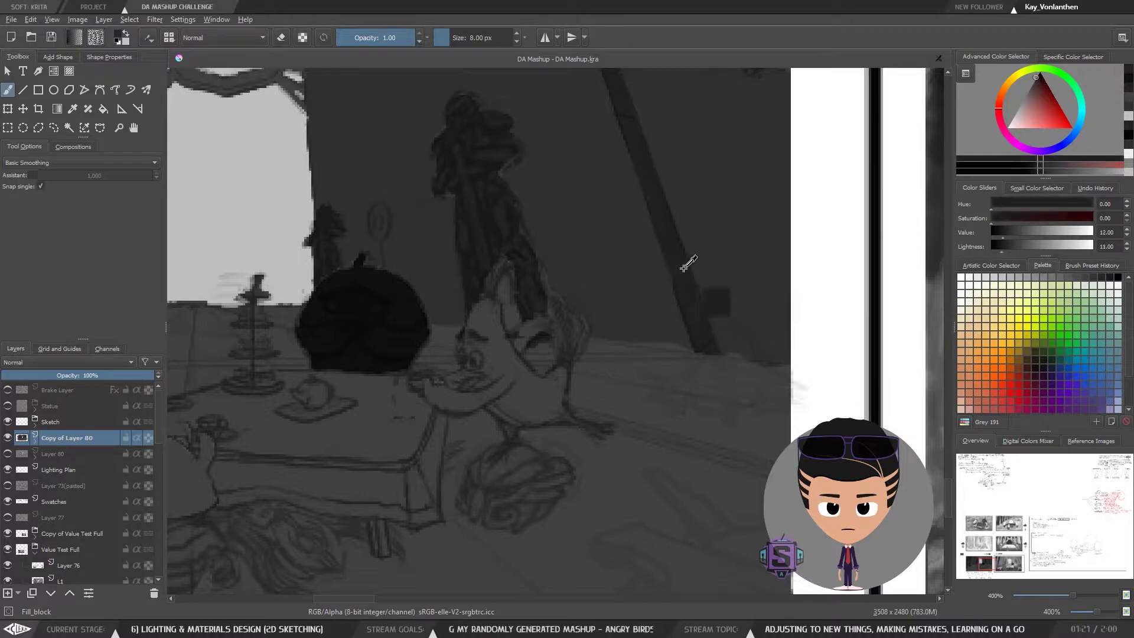
{"action": "left_click", "coordinate": [655, 275], "text": "ctrl"}
{"action": "left_click", "coordinate": [683, 261], "text": "ctrl"}
{"action": "left_click", "coordinate": [663, 268], "text": "ctrl"}
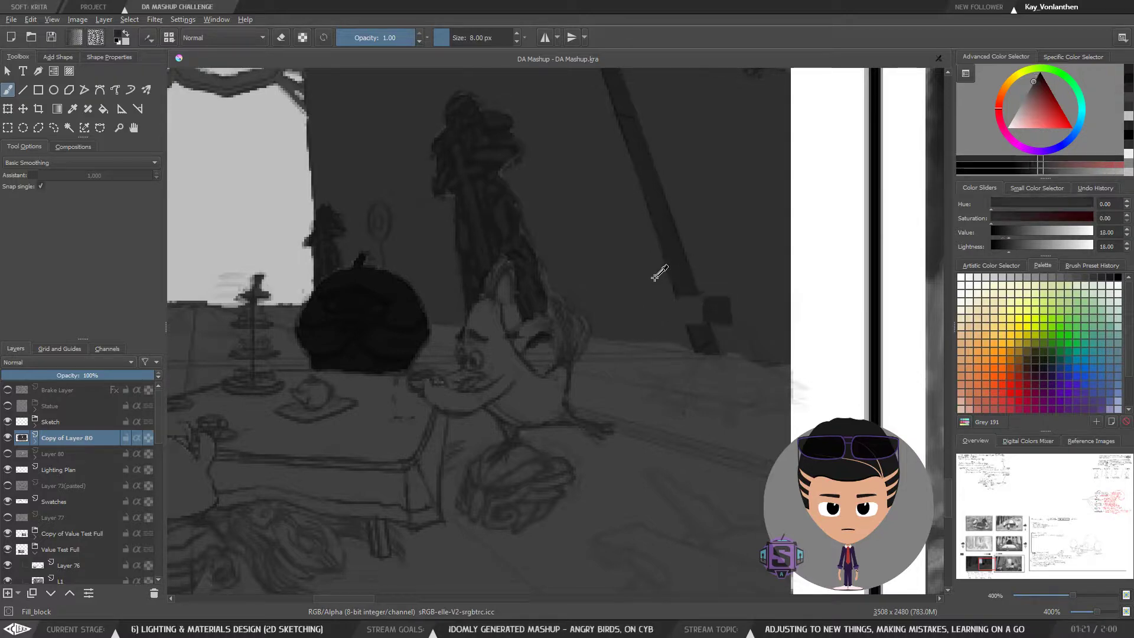
{"action": "left_click", "coordinate": [683, 258], "text": "ctrl"}
{"action": "left_click", "coordinate": [653, 271], "text": "ctrl"}
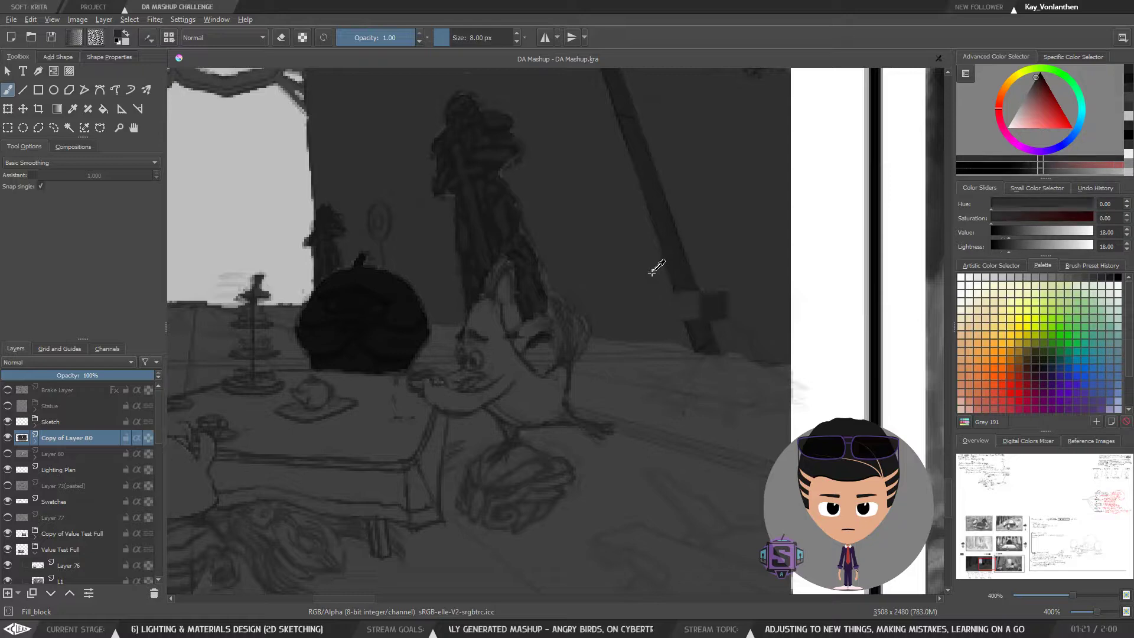
{"action": "left_click", "coordinate": [679, 264], "text": "ctrl"}
{"action": "left_click", "coordinate": [656, 270], "text": "ctrl"}
Compare the values of the bright doorway and the adjacent right wall by sampling both areas
{"action": "left_click_drag", "start_coordinate": [441, 268], "coordinate": [626, 434]}
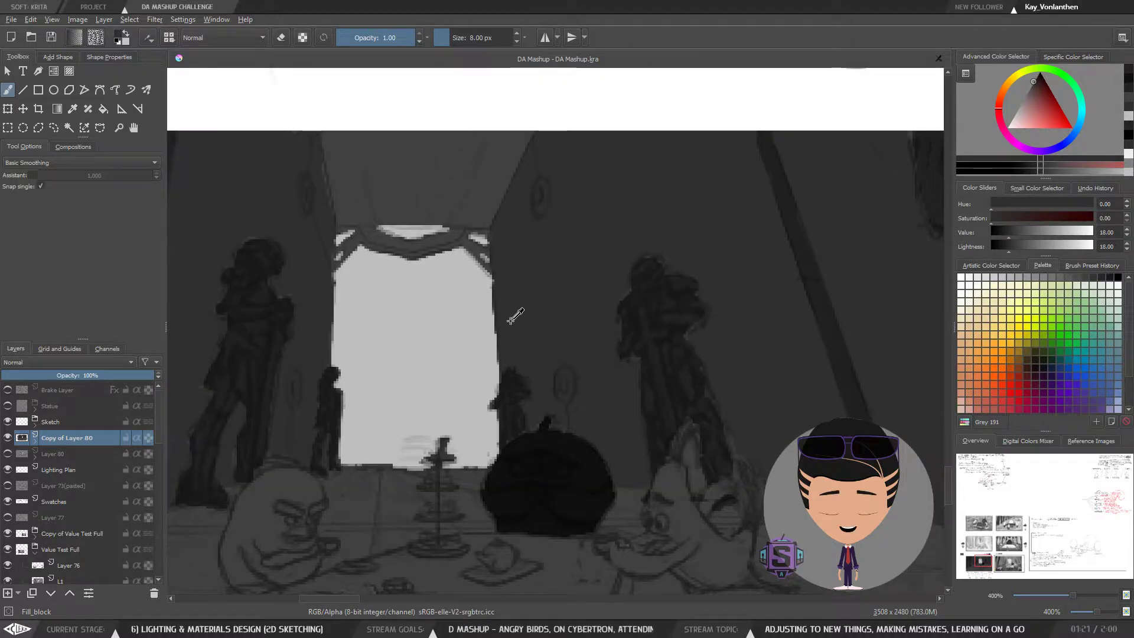
{"action": "left_click", "coordinate": [504, 355]}
{"action": "left_click", "coordinate": [472, 319], "text": "ctrl"}
{"action": "left_click", "coordinate": [505, 354]}
{"action": "key", "text": "ctrl+z"}
{"action": "key", "text": "ctrl+z"}
{"action": "left_click", "coordinate": [491, 407]}
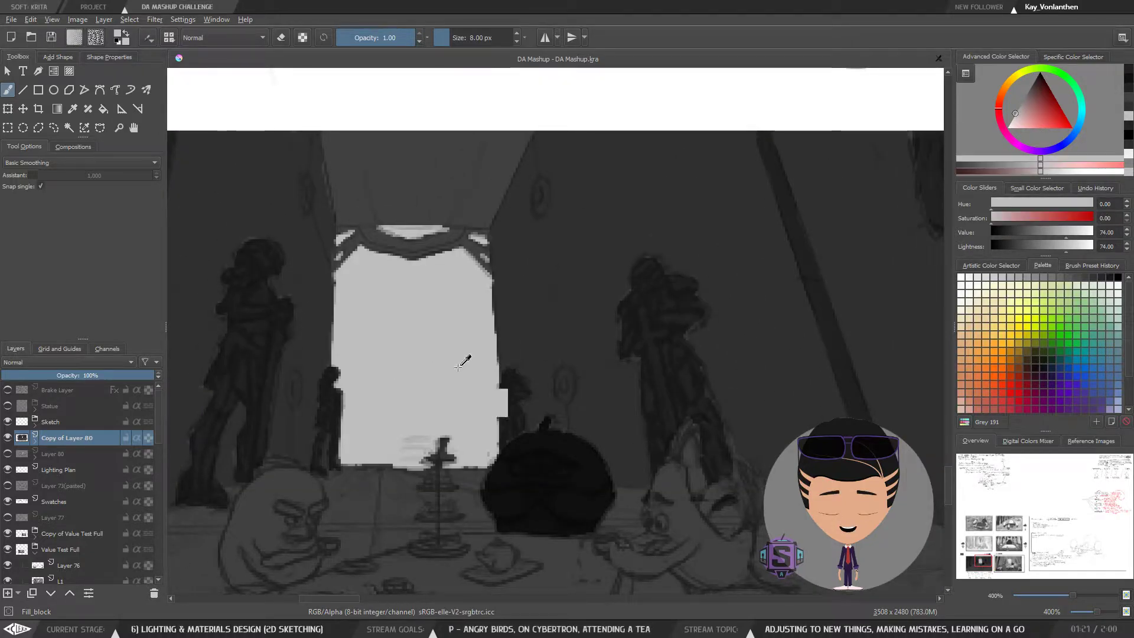
{"action": "key", "text": "ctrl+z"}
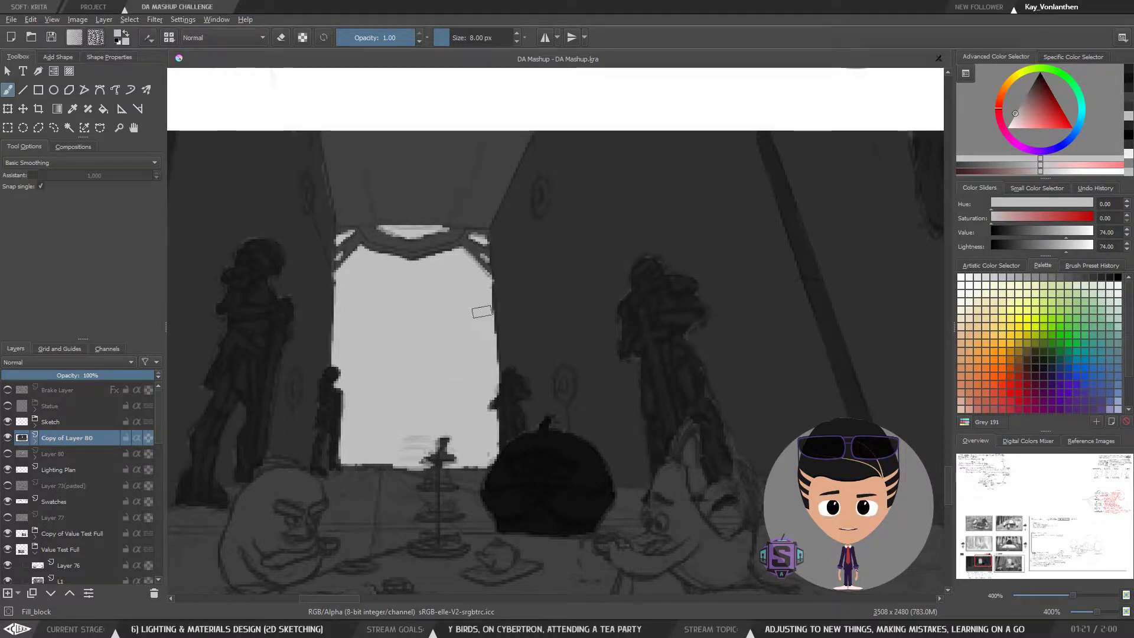
{"action": "left_click", "coordinate": [800, 333], "text": "ctrl"}
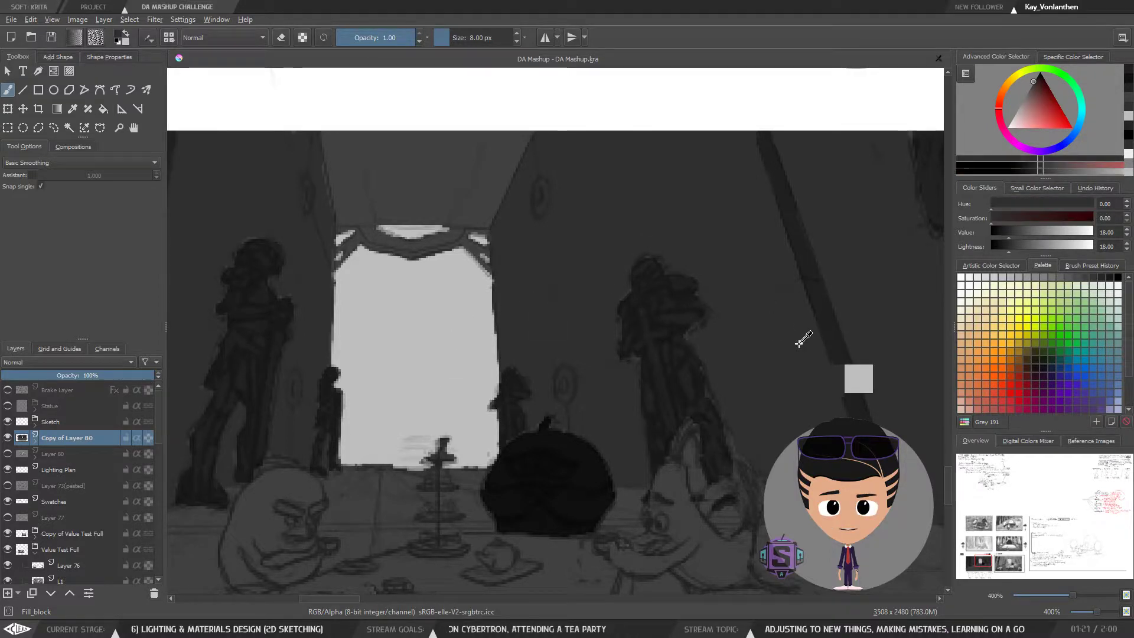
Sample value 74 from the doorway and clean up its lower edge near the small left statue with the 8 px brush
{"action": "key", "text": "minus"}
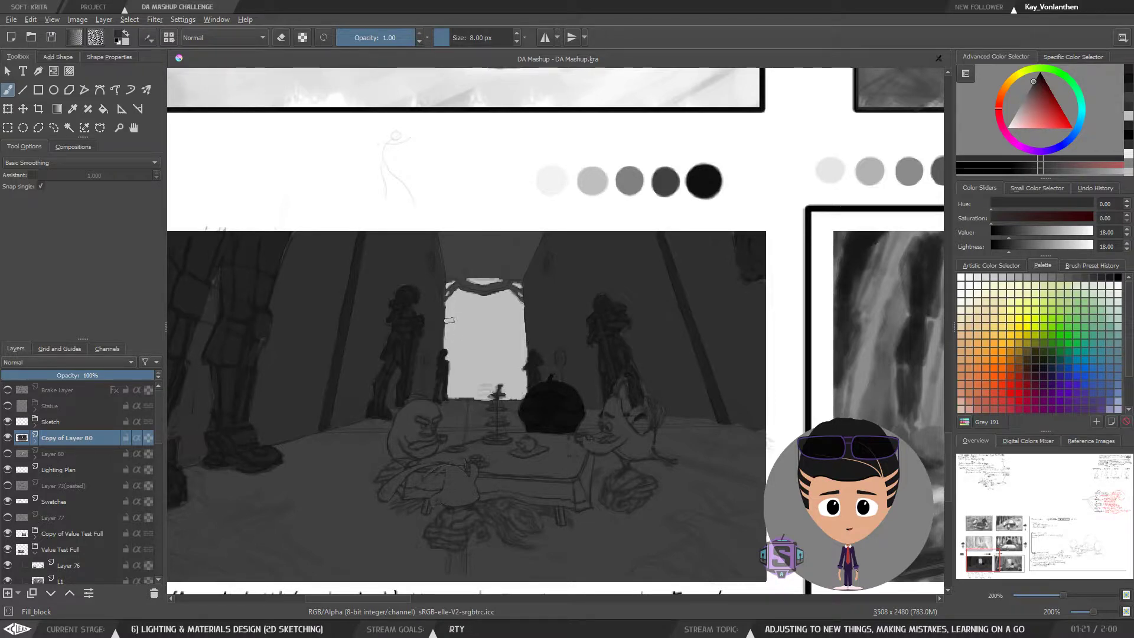
{"action": "scroll", "coordinate": [392, 360], "scroll_direction": "up", "scroll_amount": 2}
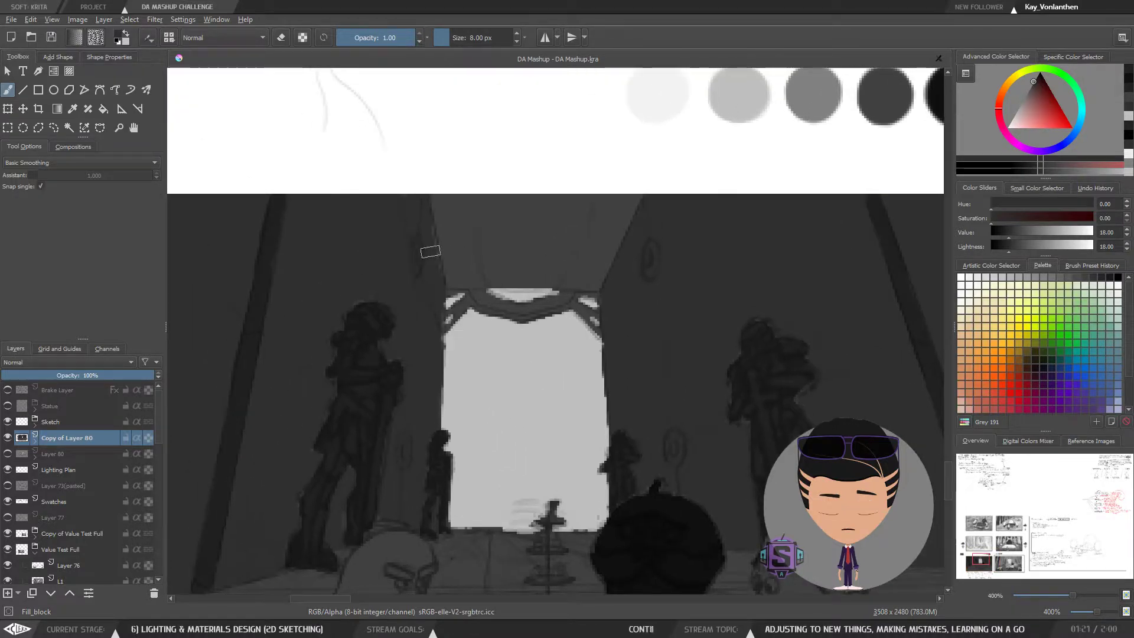
{"action": "scroll", "coordinate": [498, 306], "scroll_direction": "down", "scroll_amount": 2}
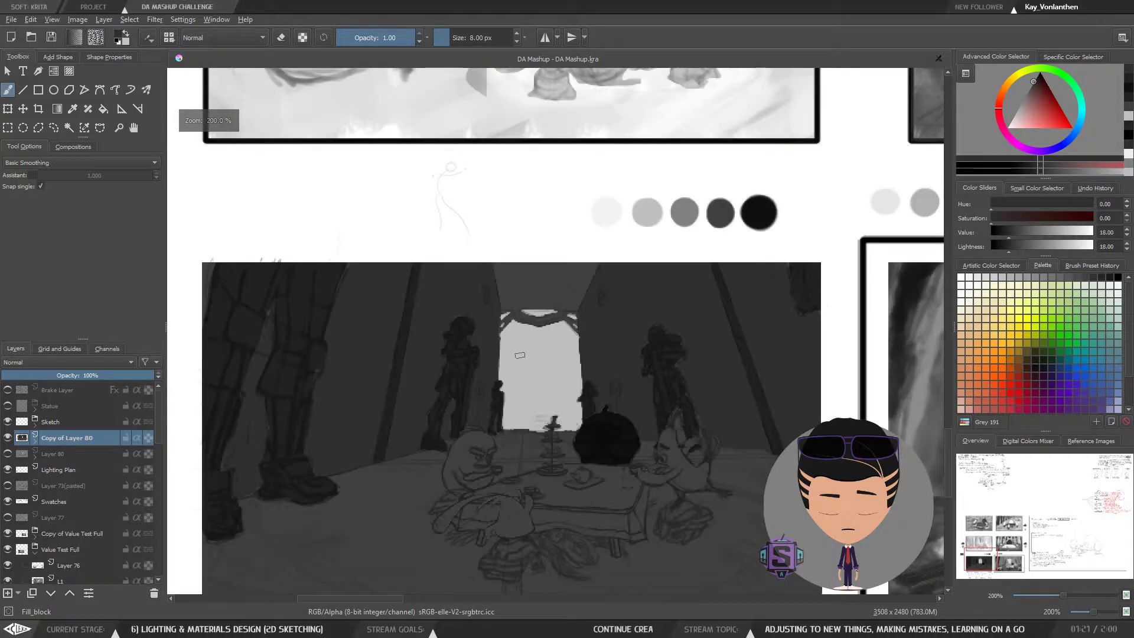
{"action": "scroll", "coordinate": [577, 376], "scroll_direction": "up", "scroll_amount": 2}
{"action": "scroll", "coordinate": [578, 376], "scroll_direction": "down", "scroll_amount": 1}
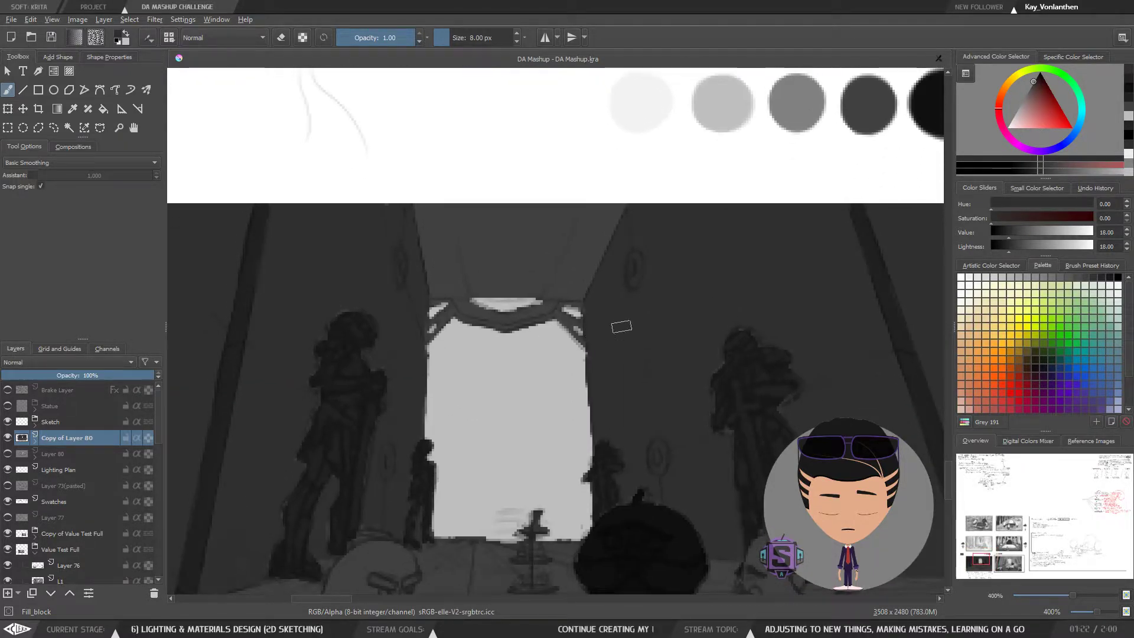
{"action": "scroll", "coordinate": [616, 288], "scroll_direction": "down", "scroll_amount": 1}
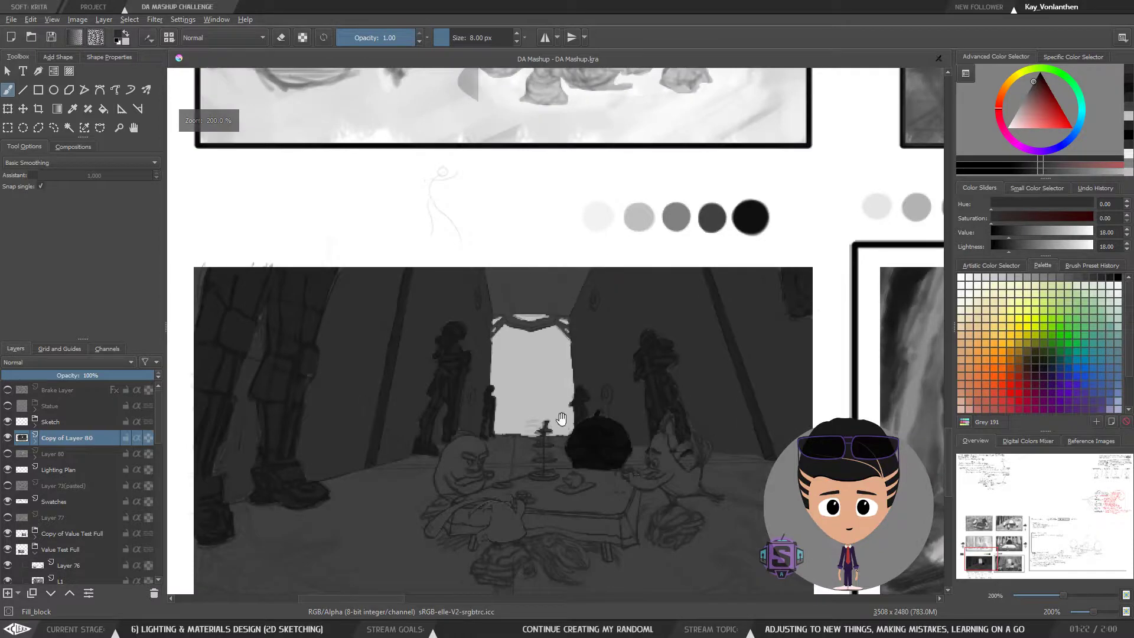
{"action": "left_click_drag", "start_coordinate": [561, 418], "coordinate": [579, 342]}
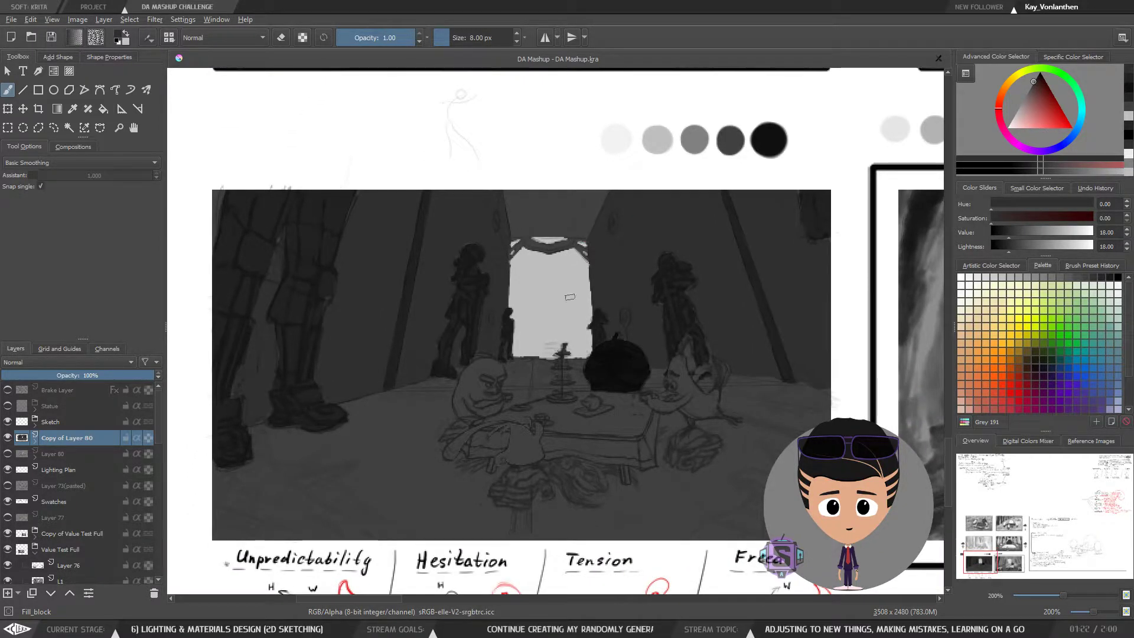
{"action": "scroll", "coordinate": [552, 383], "scroll_direction": "up", "scroll_amount": 2}
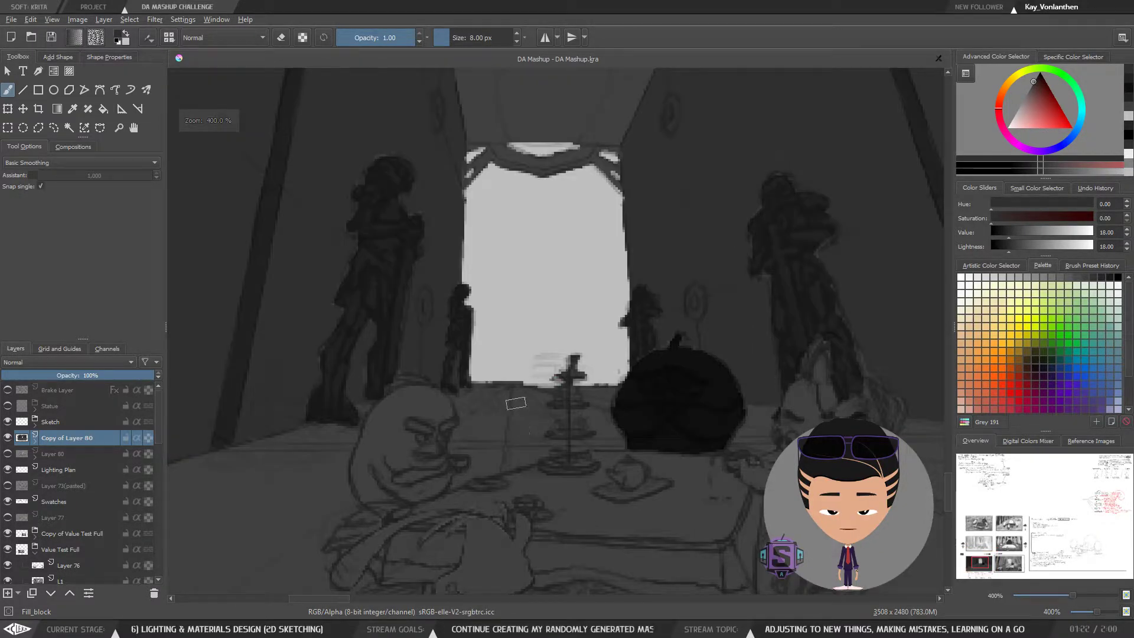
{"action": "left_click", "coordinate": [498, 373], "text": "ctrl"}
{"action": "left_click_drag", "start_coordinate": [480, 385], "coordinate": [487, 383]}
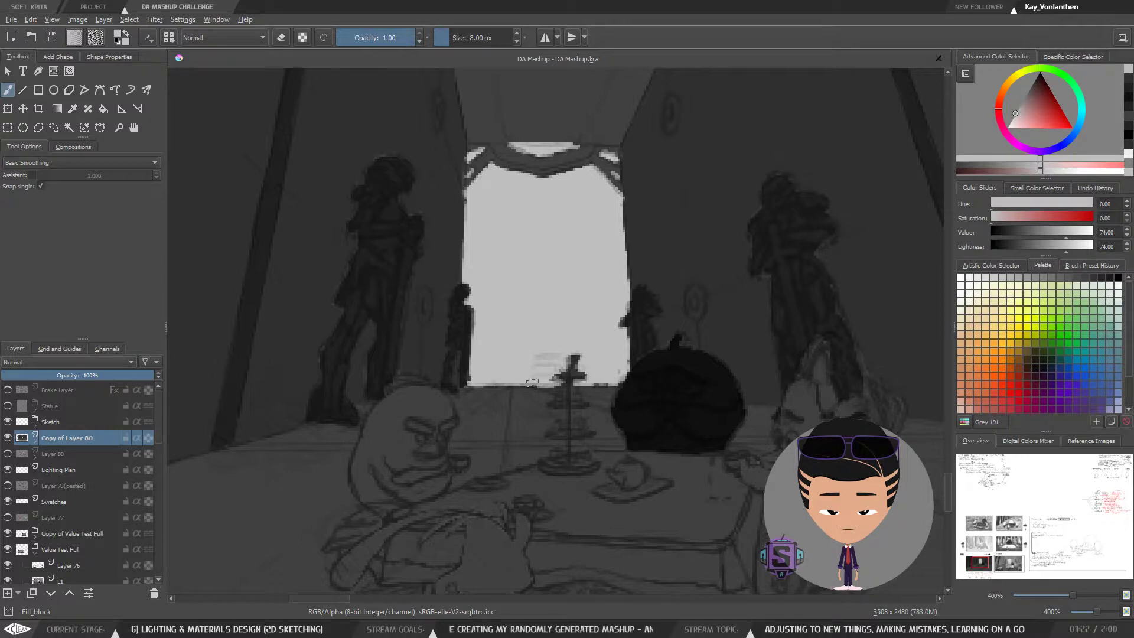
{"action": "scroll", "coordinate": [548, 347], "scroll_direction": "down", "scroll_amount": 2}
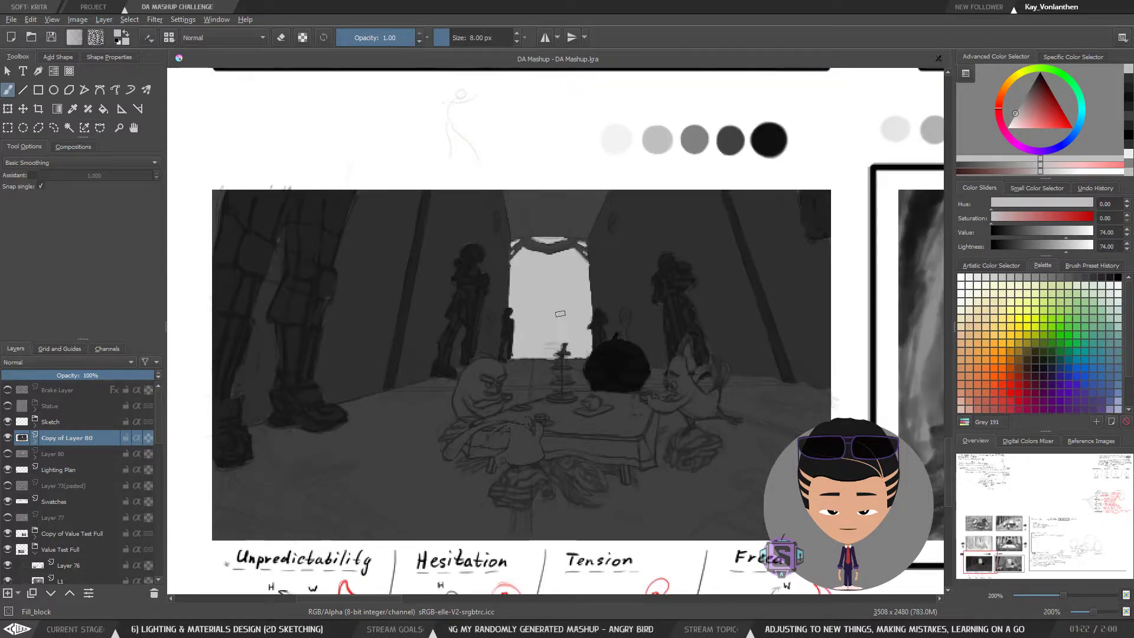
Sample value 18 from the left wall and examine the value plan around the doorway and tea table
{"action": "left_click", "coordinate": [369, 293], "text": "ctrl"}
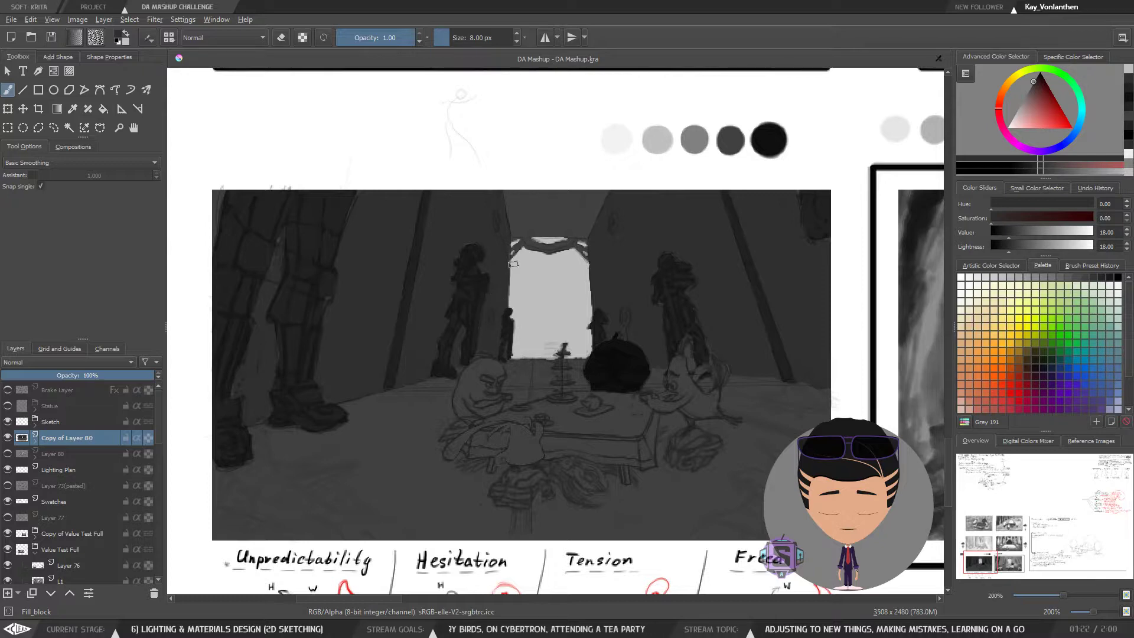
{"action": "left_click_drag", "start_coordinate": [506, 356], "coordinate": [513, 365]}
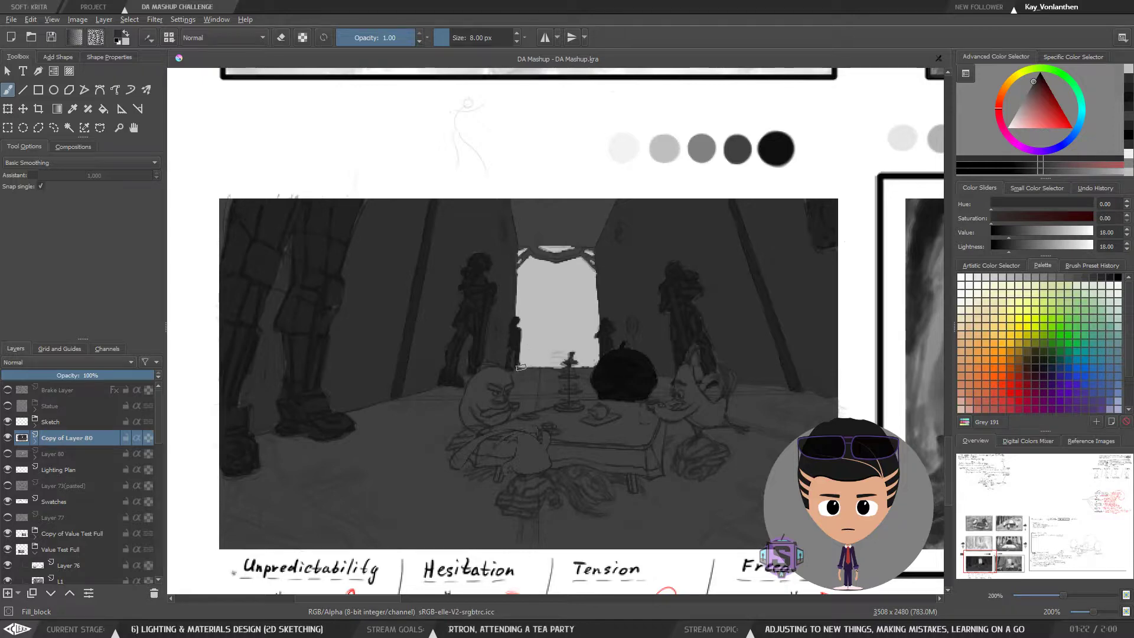
{"action": "mouse_move", "coordinate": [522, 369]}
{"action": "left_mouse_down"}
{"action": "mouse_move", "coordinate": [518, 379]}
{"action": "mouse_move", "coordinate": [528, 370]}
{"action": "left_mouse_up"}
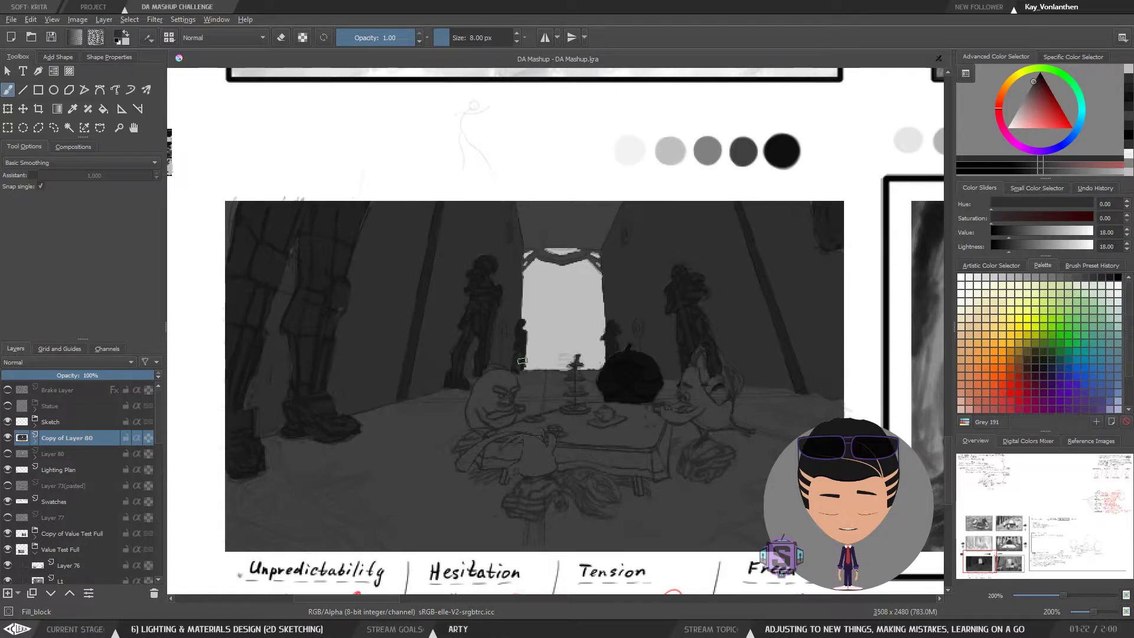
{"action": "left_click_drag", "start_coordinate": [553, 354], "coordinate": [551, 365]}
{"action": "key", "text": "plus"}
{"action": "key", "text": "plus"}
{"action": "key", "text": "minus"}
{"action": "key", "text": "minus"}
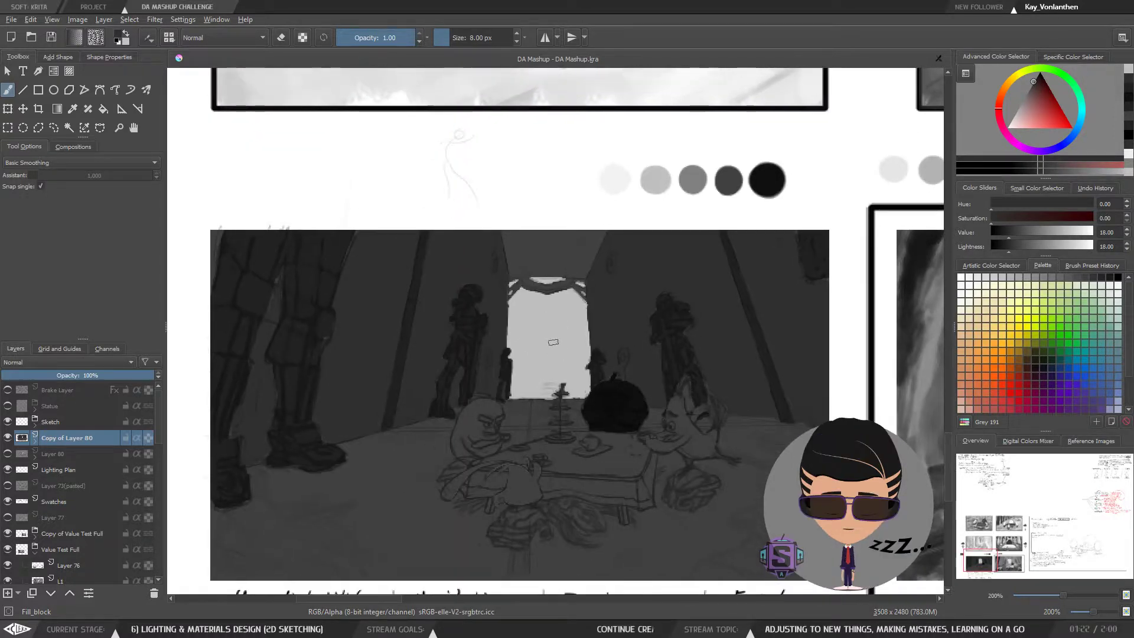
Try darkening the ceiling above the doorway with value 18 and a 12 px brush, and undo the strokes
{"action": "key", "text": "plus"}
{"action": "key", "text": "plus"}
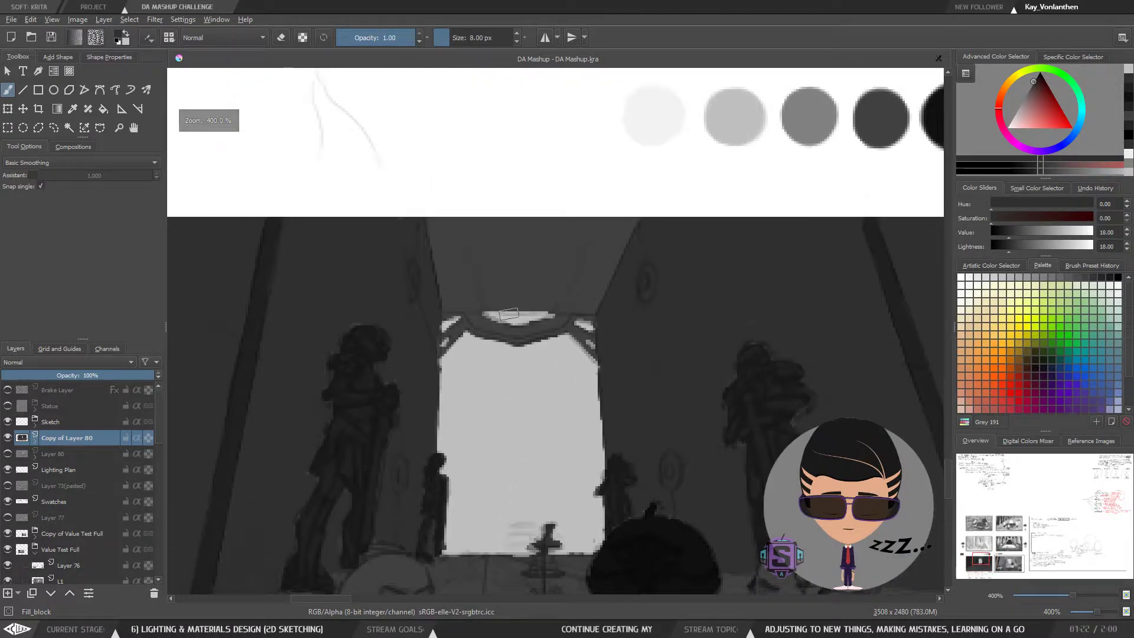
{"action": "key", "text": "bracketright"}
{"action": "key", "text": "bracketright"}
{"action": "key", "text": "bracketright"}
{"action": "left_click_drag", "start_coordinate": [447, 223], "coordinate": [454, 264]}
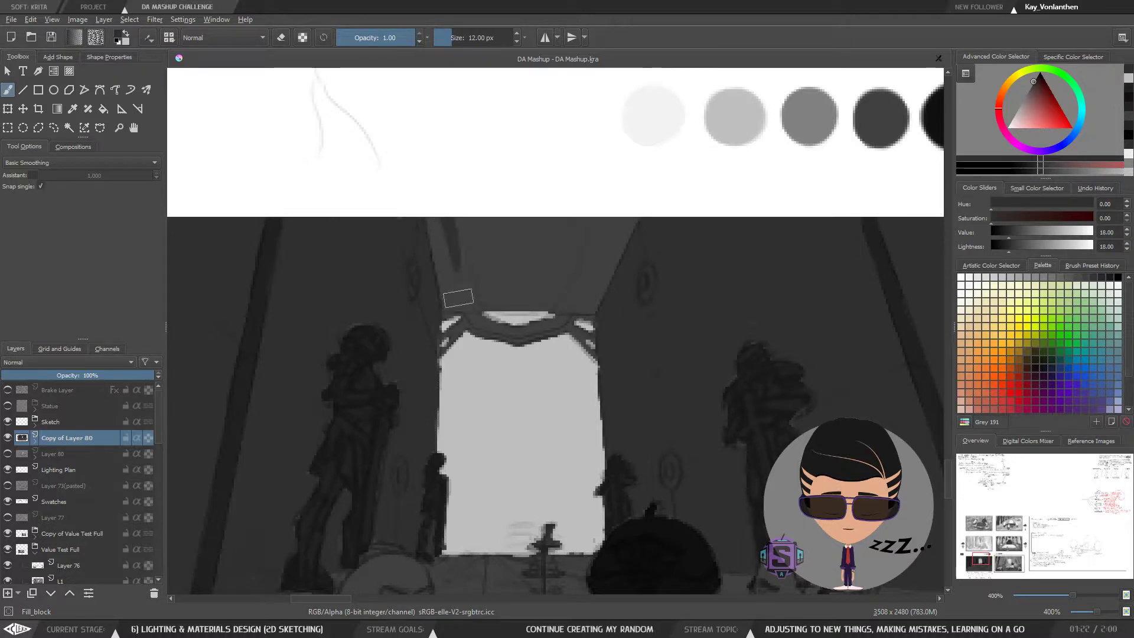
{"action": "key", "text": "ctrl+z"}
{"action": "left_click", "coordinate": [514, 296]}
{"action": "key", "text": "ctrl+z"}
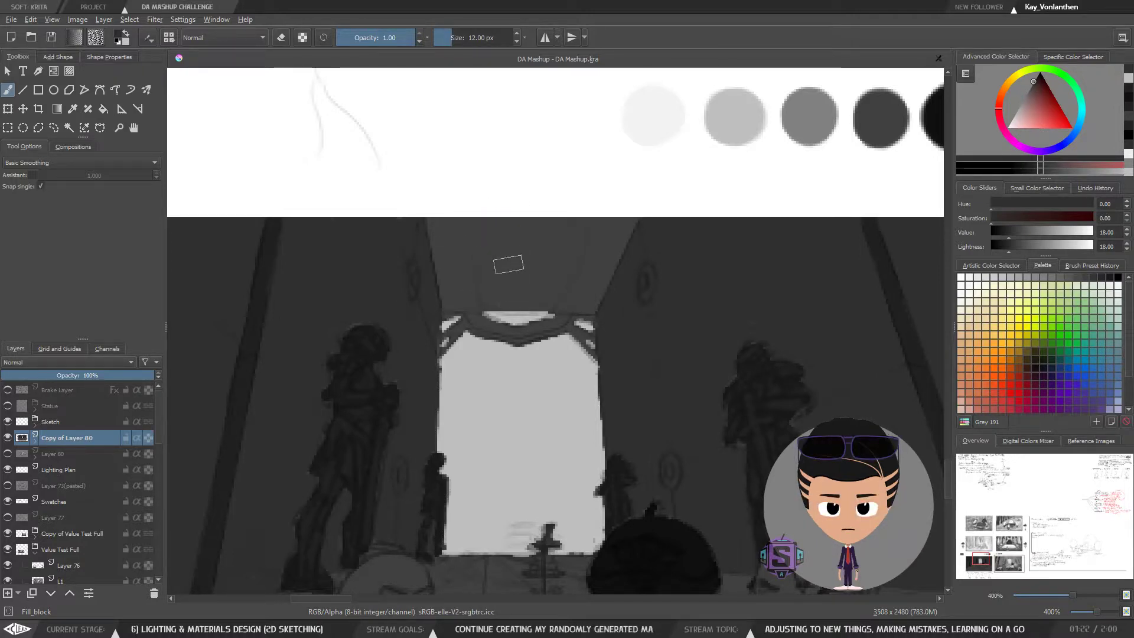
Try darkening the ceiling above the bright doorway with value 18 and the 12 px brush
{"action": "left_click_drag", "start_coordinate": [498, 331], "coordinate": [498, 315]}
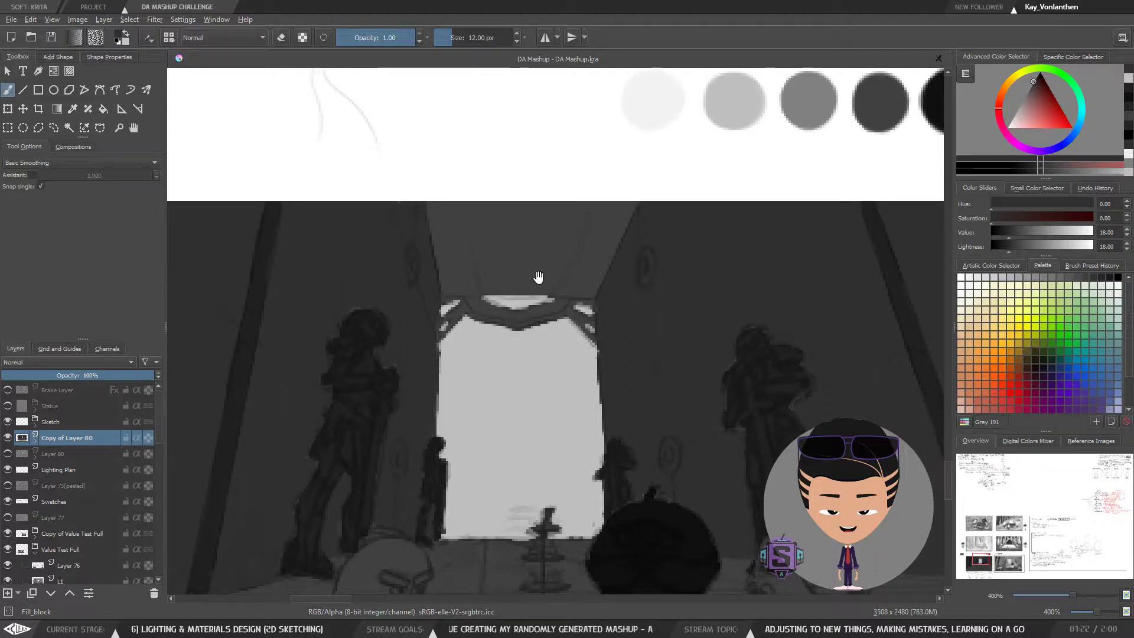
{"action": "left_click_drag", "start_coordinate": [538, 277], "coordinate": [532, 295]}
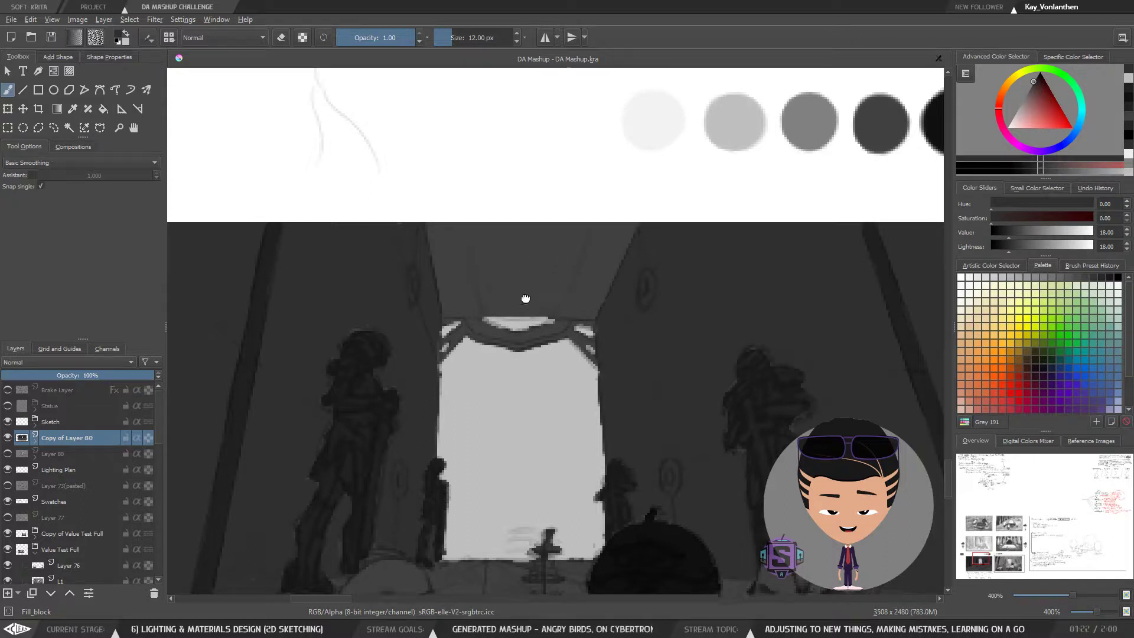
{"action": "scroll", "coordinate": [526, 299], "scroll_direction": "up", "scroll_amount": 1}
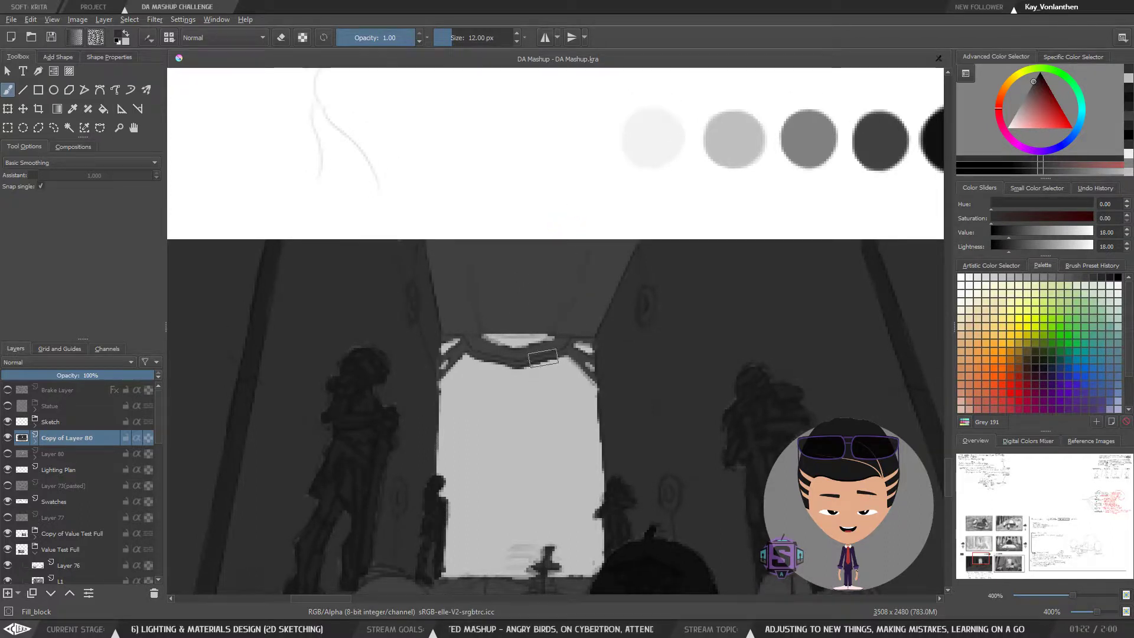
{"action": "mouse_move", "coordinate": [514, 417]}
{"action": "left_mouse_down"}
{"action": "mouse_move", "coordinate": [512, 304]}
{"action": "mouse_move", "coordinate": [510, 389]}
{"action": "left_mouse_up"}
{"action": "key", "text": "minus"}
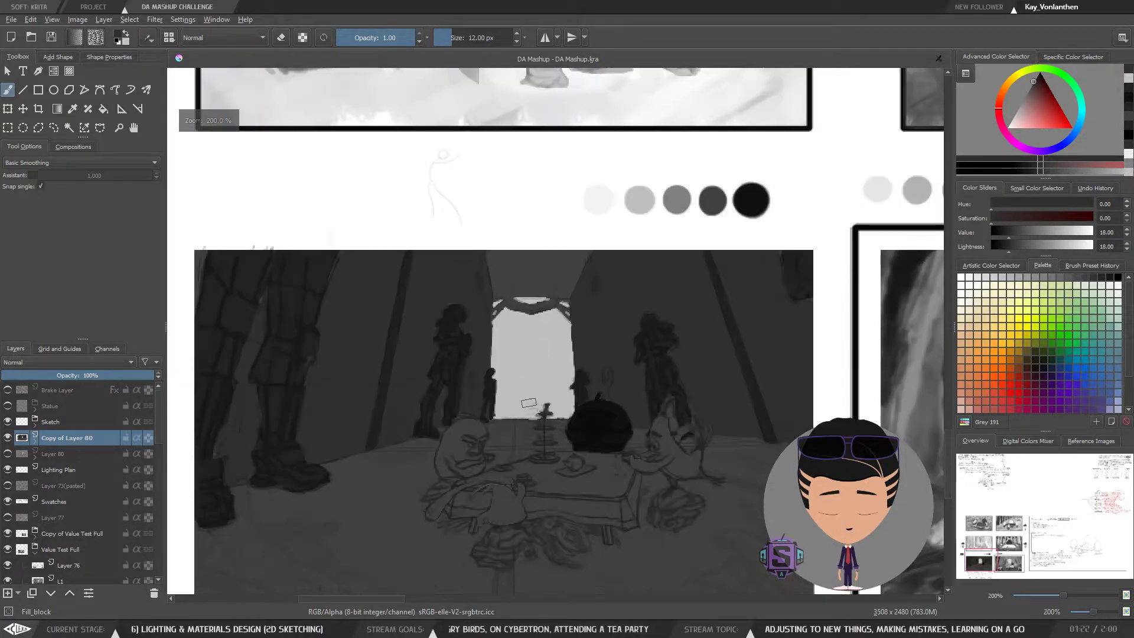
{"action": "mouse_move", "coordinate": [518, 256]}
{"action": "left_mouse_down"}
{"action": "mouse_move", "coordinate": [519, 286]}
{"action": "mouse_move", "coordinate": [502, 286]}
{"action": "mouse_move", "coordinate": [532, 283]}
{"action": "mouse_move", "coordinate": [549, 260]}
{"action": "mouse_move", "coordinate": [569, 277]}
{"action": "mouse_move", "coordinate": [584, 256]}
{"action": "left_mouse_up"}
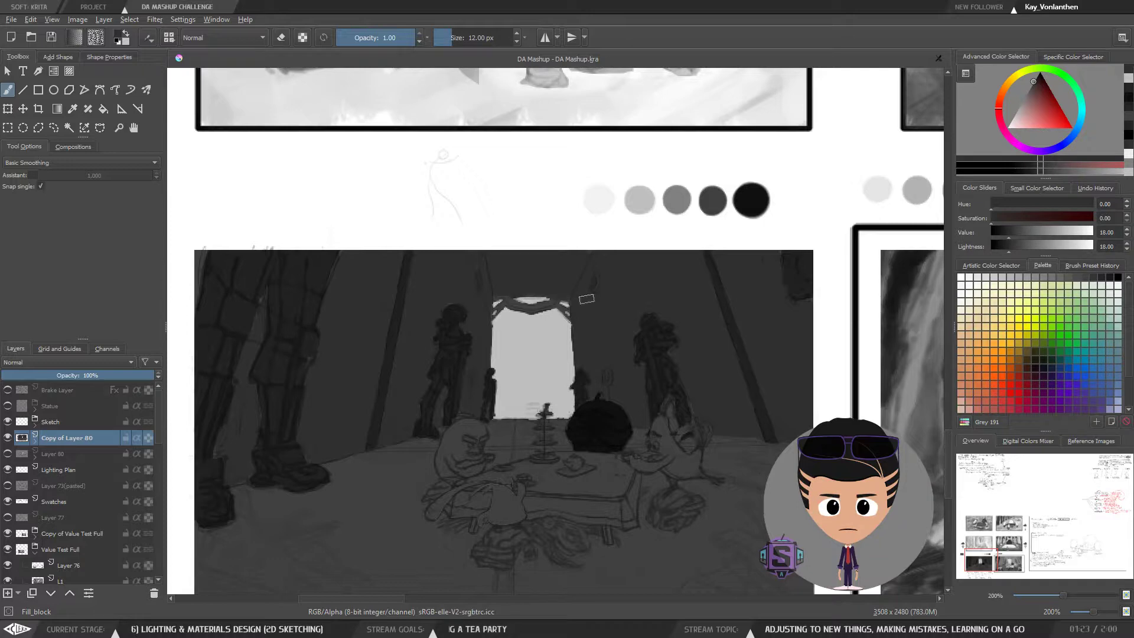
Try refining the ceiling's lower edge and the curved arch across the doorway with the 8 px brush
{"action": "key", "text": "ctrl+plus"}
{"action": "key", "text": "ctrl+plus"}
{"action": "left_click_drag", "start_coordinate": [485, 276], "coordinate": [479, 379]}
{"action": "key", "text": "bracketleft"}
{"action": "key", "text": "bracketleft"}
{"action": "key", "text": "bracketleft"}
{"action": "key", "text": "bracketleft"}
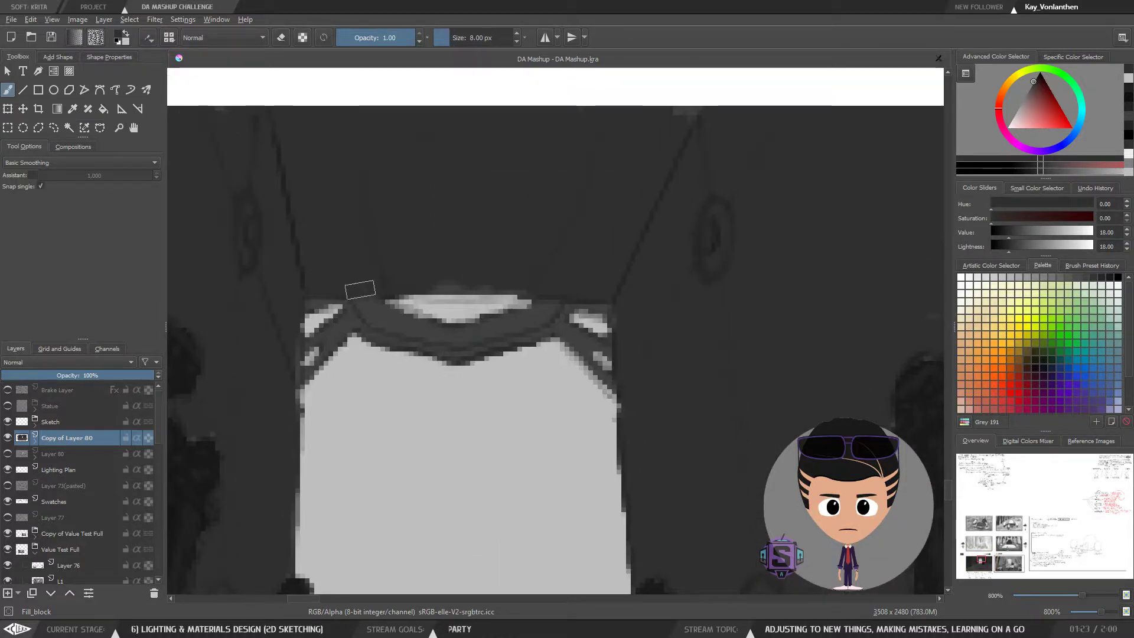
{"action": "mouse_move", "coordinate": [358, 295]}
{"action": "left_mouse_down"}
{"action": "mouse_move", "coordinate": [366, 309]}
{"action": "mouse_move", "coordinate": [329, 334]}
{"action": "mouse_move", "coordinate": [358, 318]}
{"action": "mouse_move", "coordinate": [301, 381]}
{"action": "mouse_move", "coordinate": [354, 330]}
{"action": "mouse_move", "coordinate": [392, 324]}
{"action": "mouse_move", "coordinate": [475, 343]}
{"action": "mouse_move", "coordinate": [540, 316]}
{"action": "mouse_move", "coordinate": [574, 286]}
{"action": "left_mouse_up"}
{"action": "mouse_move", "coordinate": [457, 283]}
{"action": "left_mouse_down"}
{"action": "mouse_move", "coordinate": [427, 286]}
{"action": "mouse_move", "coordinate": [509, 285]}
{"action": "left_mouse_up"}
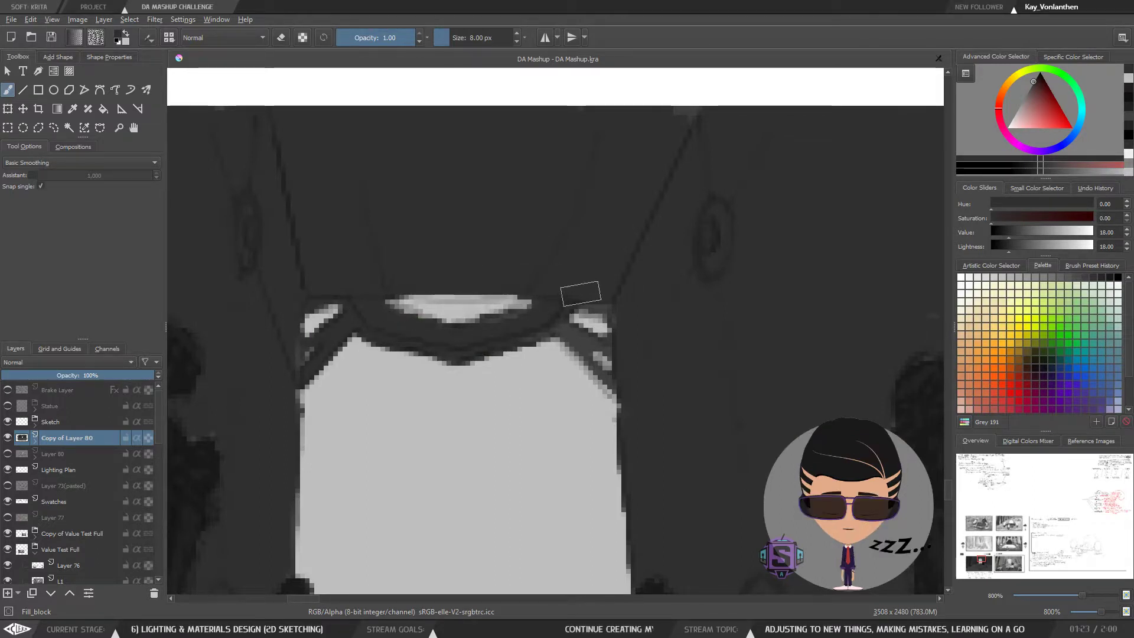
{"action": "mouse_move", "coordinate": [581, 293]}
{"action": "left_mouse_down"}
{"action": "mouse_move", "coordinate": [600, 305]}
{"action": "mouse_move", "coordinate": [591, 297]}
{"action": "mouse_move", "coordinate": [555, 316]}
{"action": "mouse_move", "coordinate": [596, 348]}
{"action": "mouse_move", "coordinate": [576, 341]}
{"action": "mouse_move", "coordinate": [585, 359]}
{"action": "mouse_move", "coordinate": [610, 355]}
{"action": "left_mouse_up"}
{"action": "left_click_drag", "start_coordinate": [535, 339], "coordinate": [494, 346]}
Try darkening the floor beside the large left legs with a 16 px brush, and undo the floor, arch and ceiling strokes
{"action": "scroll", "coordinate": [551, 328], "scroll_direction": "down", "scroll_amount": 4}
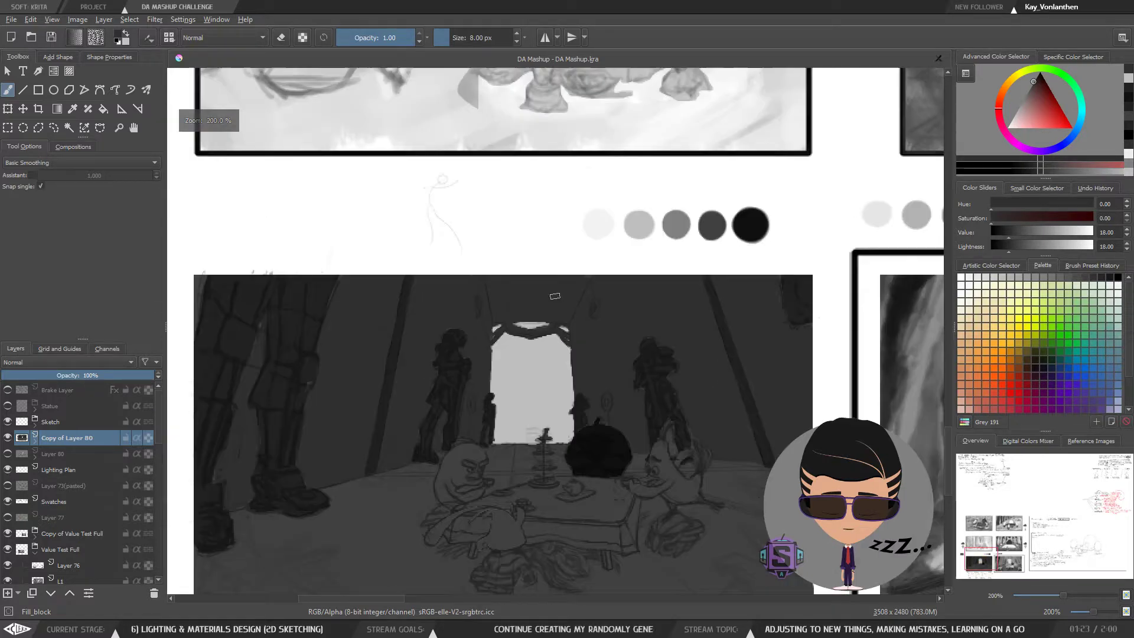
{"action": "left_click_drag", "start_coordinate": [526, 438], "coordinate": [522, 318]}
{"action": "key", "text": "]"}
{"action": "mouse_move", "coordinate": [285, 466]}
{"action": "left_mouse_down"}
{"action": "mouse_move", "coordinate": [241, 386]}
{"action": "mouse_move", "coordinate": [323, 409]}
{"action": "mouse_move", "coordinate": [244, 396]}
{"action": "mouse_move", "coordinate": [275, 438]}
{"action": "mouse_move", "coordinate": [230, 435]}
{"action": "mouse_move", "coordinate": [244, 419]}
{"action": "mouse_move", "coordinate": [196, 434]}
{"action": "mouse_move", "coordinate": [212, 494]}
{"action": "mouse_move", "coordinate": [228, 476]}
{"action": "mouse_move", "coordinate": [204, 503]}
{"action": "mouse_move", "coordinate": [247, 487]}
{"action": "mouse_move", "coordinate": [232, 507]}
{"action": "mouse_move", "coordinate": [250, 479]}
{"action": "mouse_move", "coordinate": [376, 405]}
{"action": "mouse_move", "coordinate": [381, 387]}
{"action": "mouse_move", "coordinate": [322, 395]}
{"action": "left_mouse_up"}
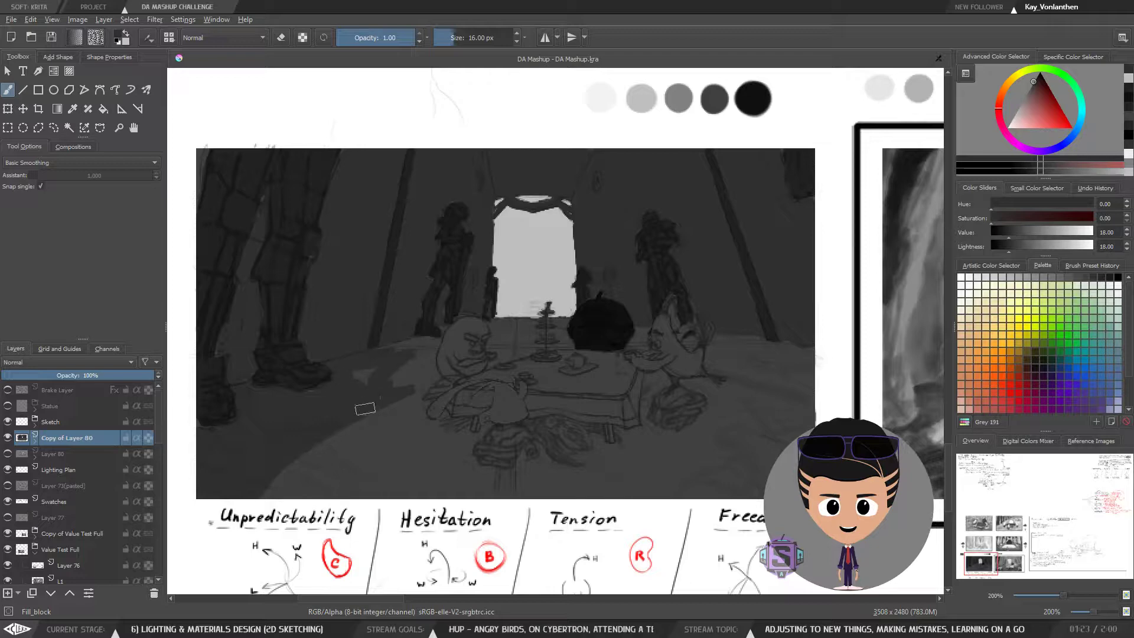
{"action": "key", "text": "ctrl+z"}
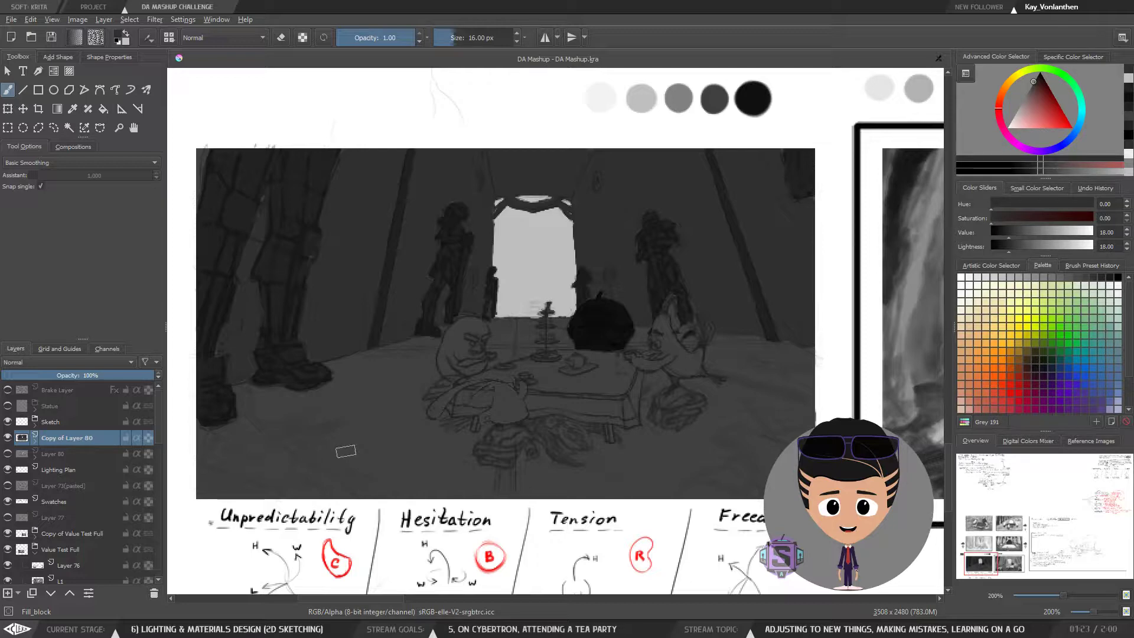
{"action": "key", "text": "ctrl+z"}
{"action": "key", "text": "ctrl+z"}
{"action": "key", "text": "ctrl+z"}
{"action": "key", "text": "ctrl+z"}
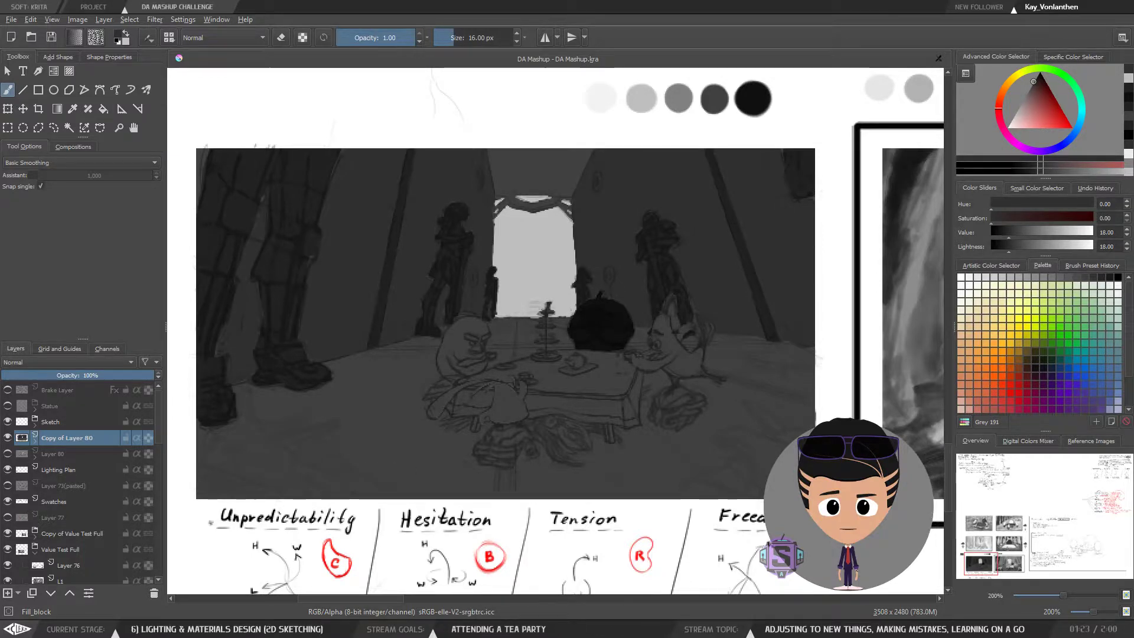
Add a paint layer above Copy of Layer 80 and give it a copy of that layer's transparency mask
{"action": "left_click_drag", "start_coordinate": [531, 368], "coordinate": [527, 386]}
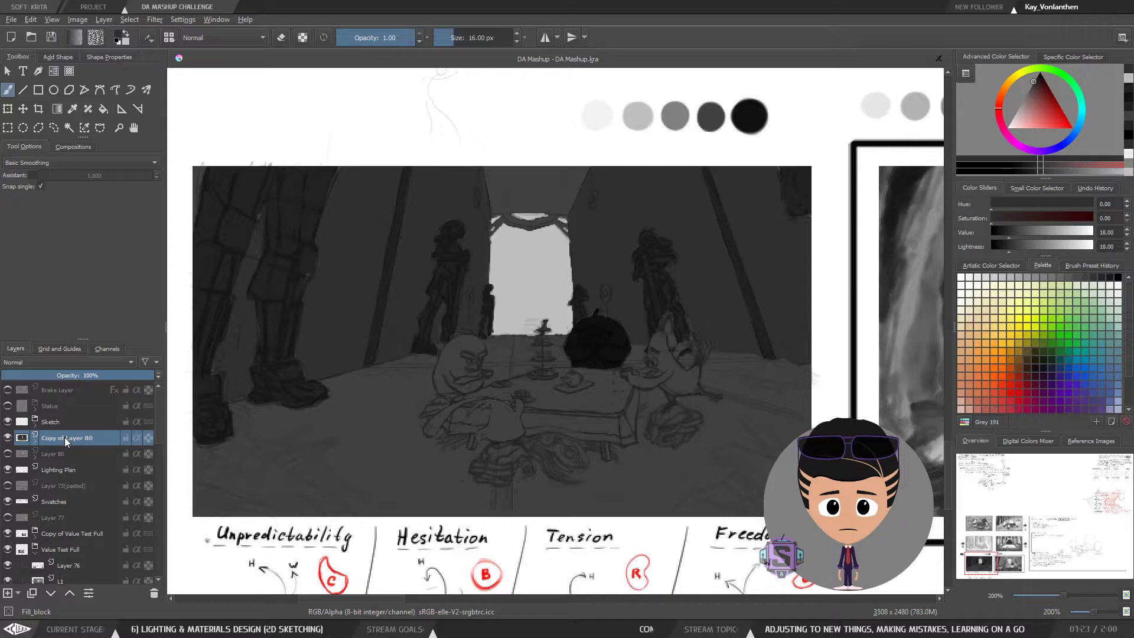
{"action": "left_click", "coordinate": [9, 595]}
{"action": "left_click", "coordinate": [35, 456]}
{"action": "left_click", "coordinate": [34, 459]}
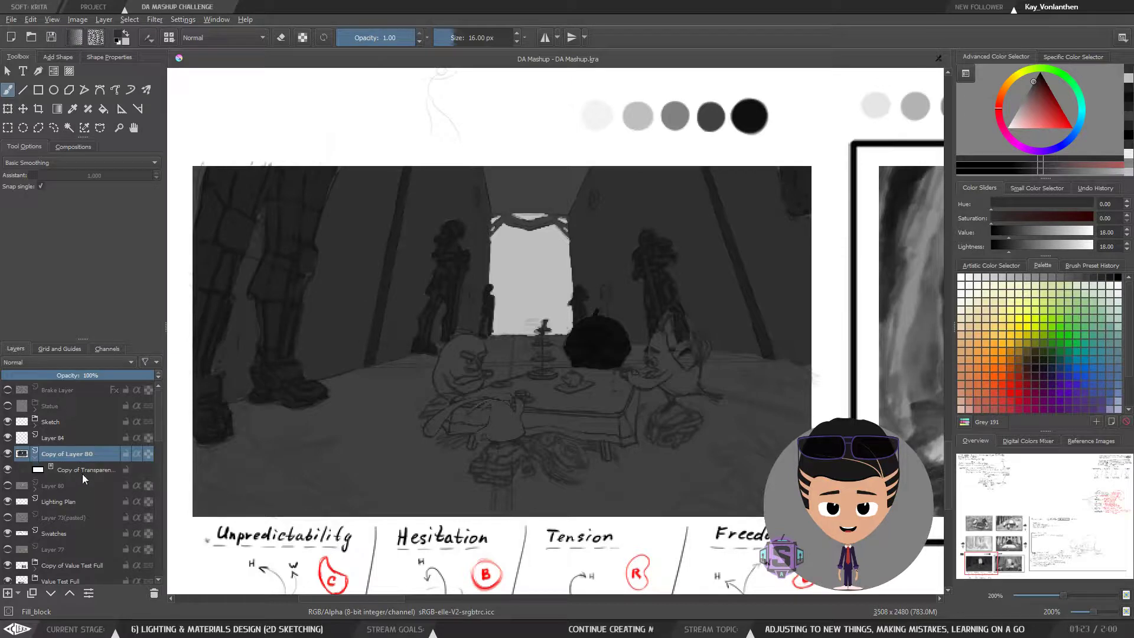
{"action": "left_click", "coordinate": [83, 471]}
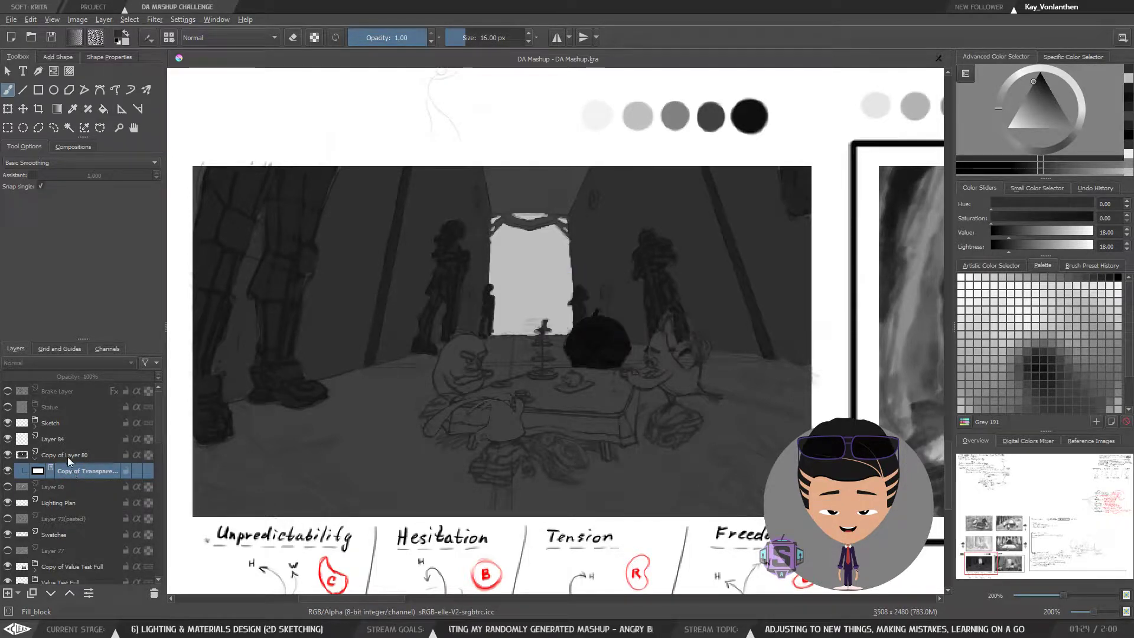
{"action": "left_click_drag", "start_coordinate": [68, 470], "coordinate": [53, 435]}
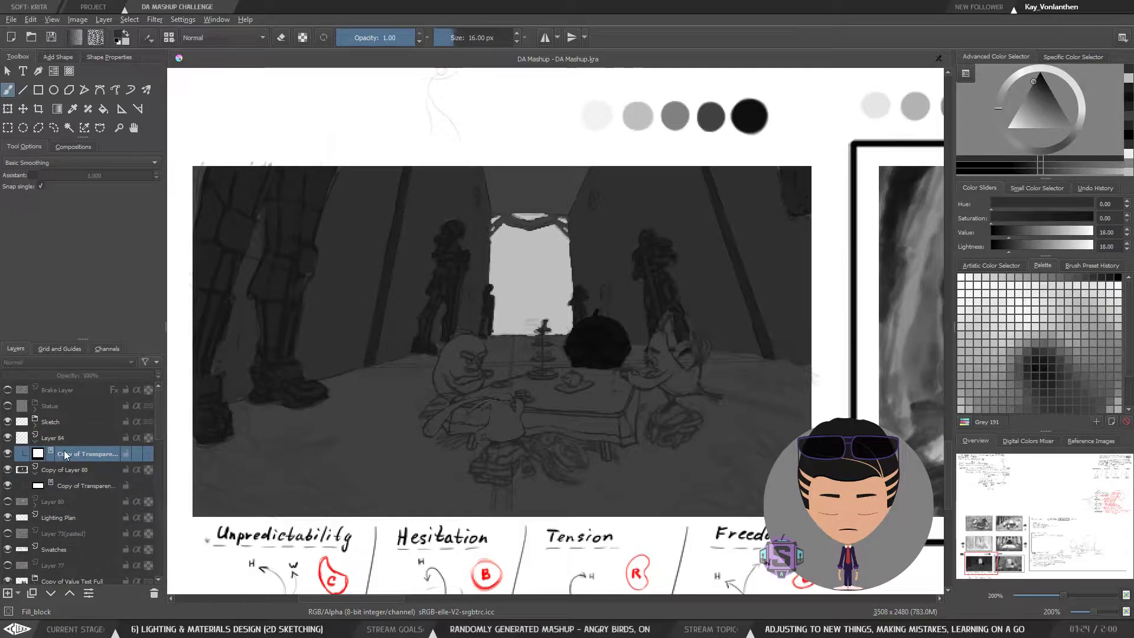
{"action": "left_click", "coordinate": [55, 438]}
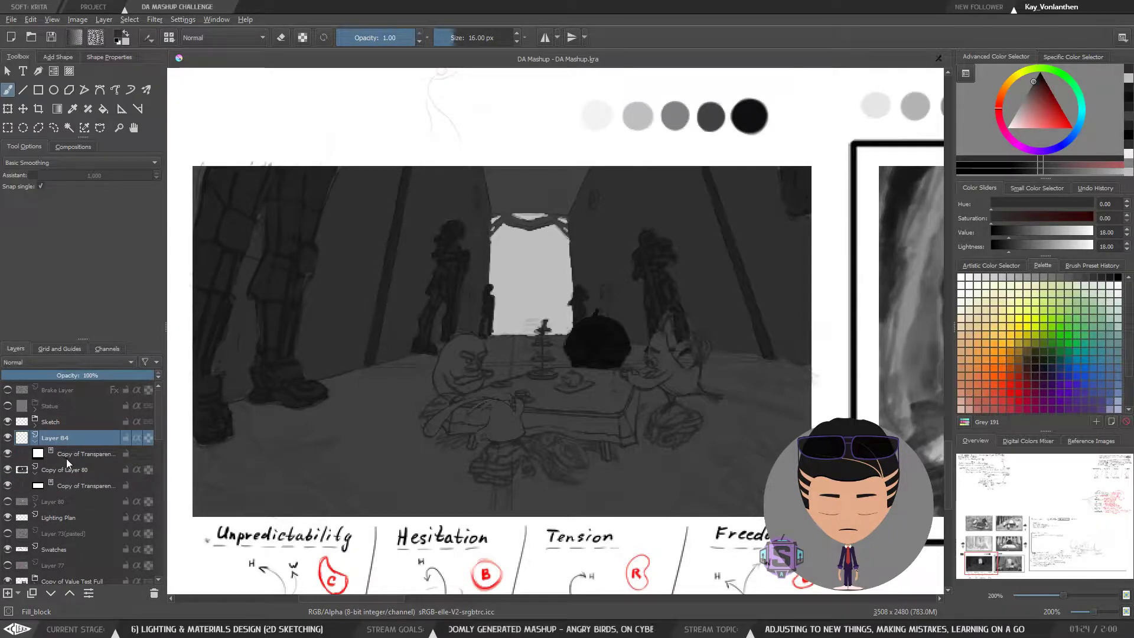
{"action": "left_click", "coordinate": [34, 474]}
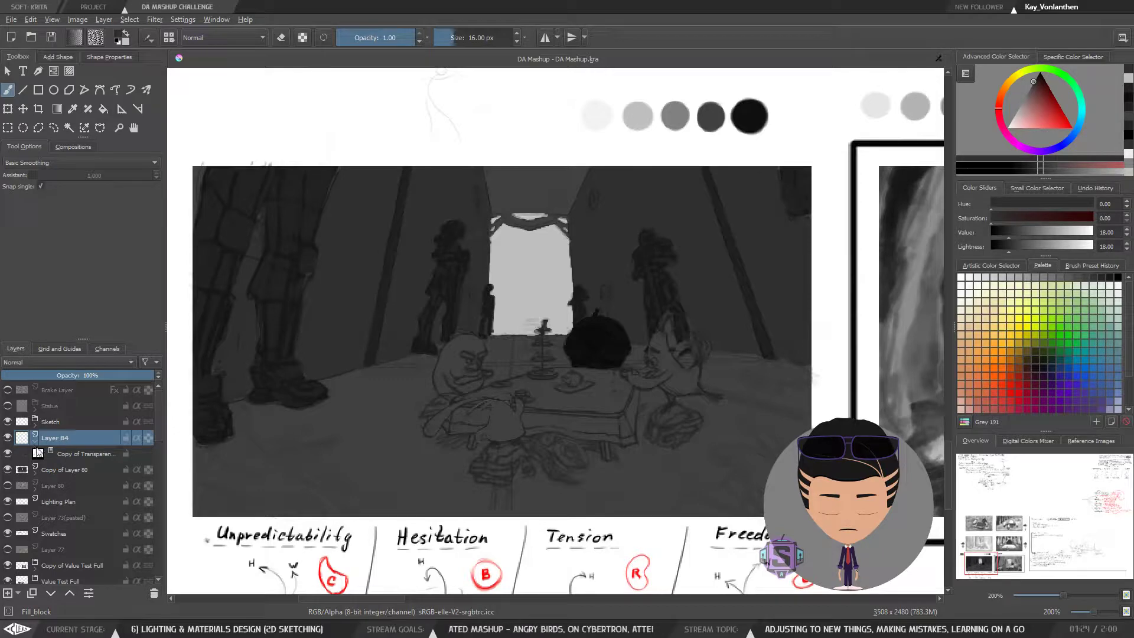
Darken the ceiling above the doorway with value 18 on the new layer, using the 16 px brush
{"action": "key", "text": "ctrl+plus"}
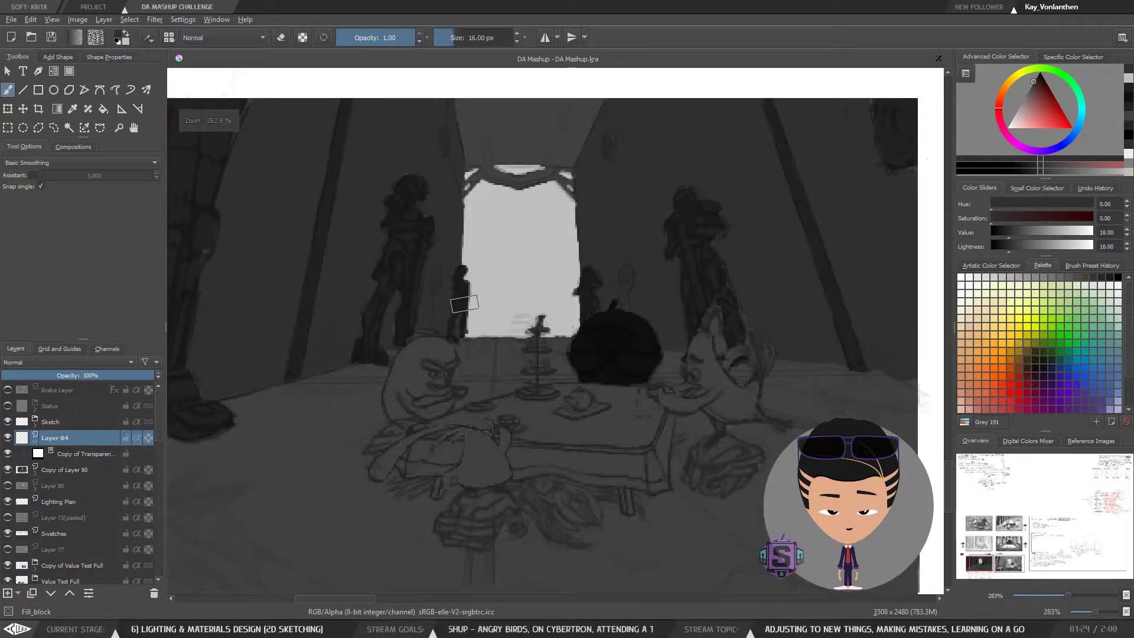
{"action": "key", "text": "ctrl+minus"}
{"action": "key", "text": "ctrl+minus"}
{"action": "left_click_drag", "start_coordinate": [503, 308], "coordinate": [480, 290]}
{"action": "key", "text": "ctrl+plus"}
{"action": "key", "text": "ctrl+plus"}
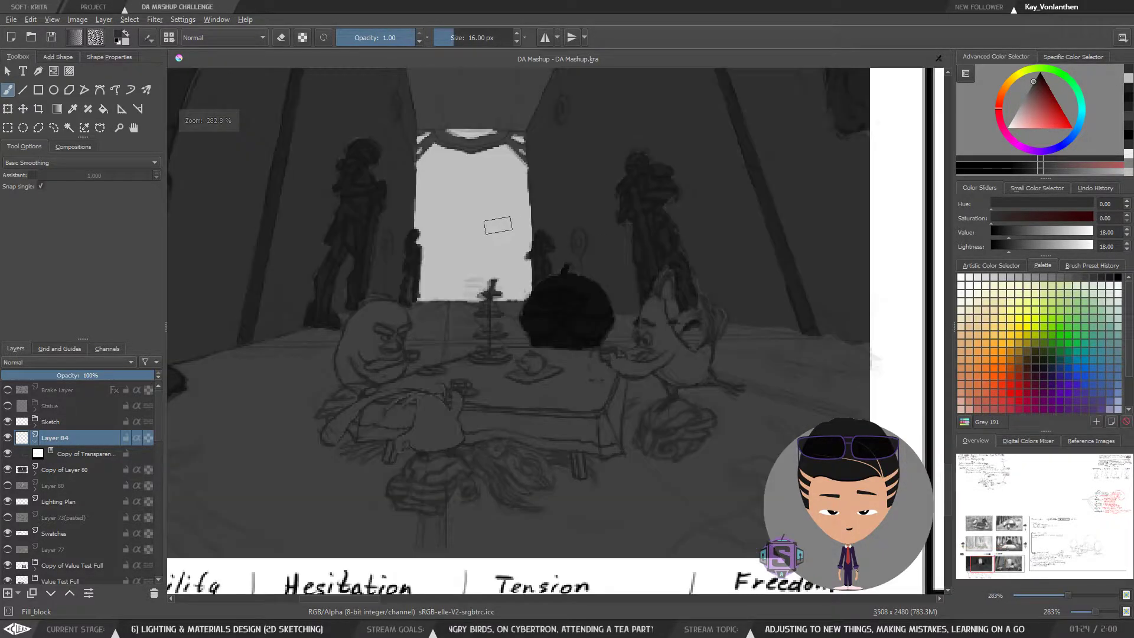
{"action": "left_click_drag", "start_coordinate": [451, 388], "coordinate": [484, 435]}
{"action": "left_click_drag", "start_coordinate": [520, 295], "coordinate": [479, 428]}
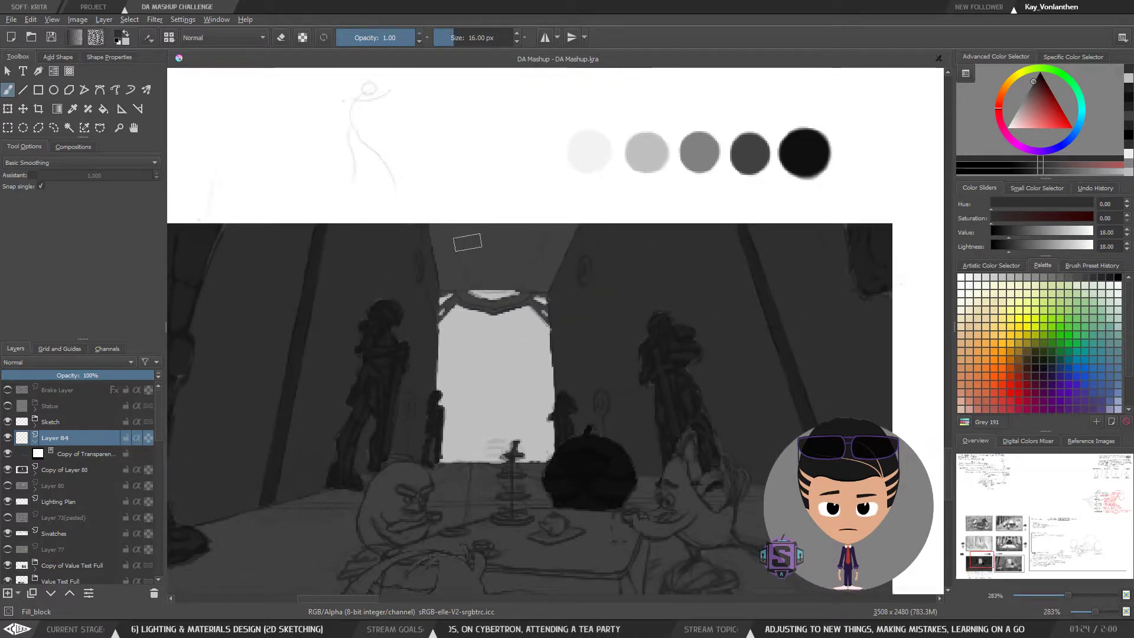
{"action": "mouse_move", "coordinate": [459, 237]}
{"action": "left_mouse_down"}
{"action": "mouse_move", "coordinate": [463, 274]}
{"action": "mouse_move", "coordinate": [451, 212]}
{"action": "left_mouse_up"}
{"action": "key", "text": "ctrl+z"}
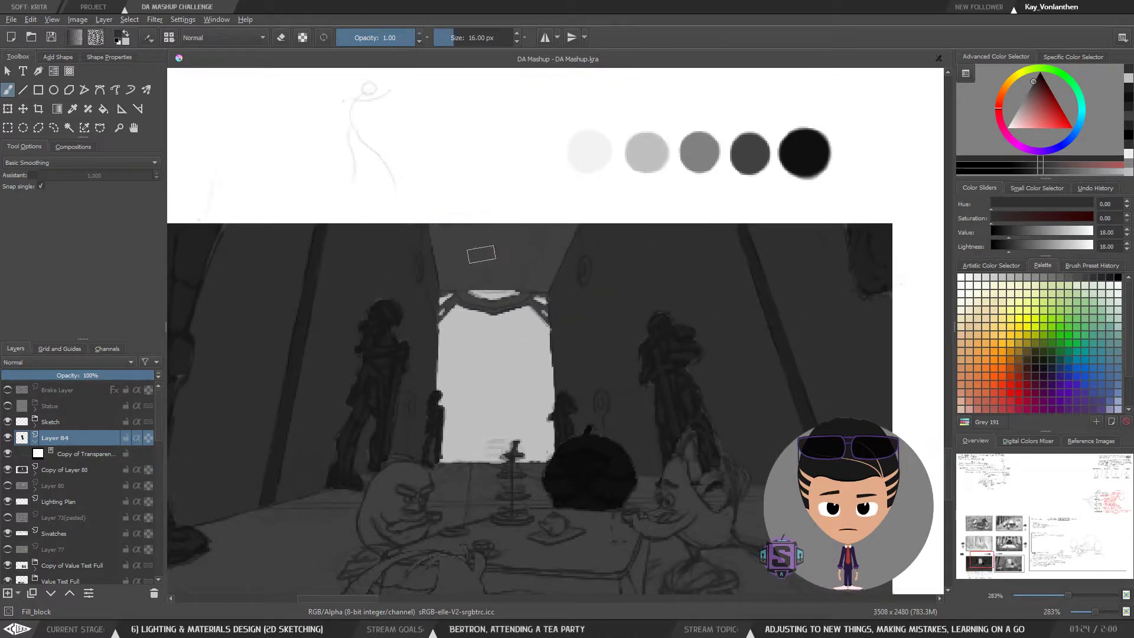
{"action": "key", "text": "ctrl+plus"}
{"action": "key", "text": "ctrl+plus"}
{"action": "left_click_drag", "start_coordinate": [486, 264], "coordinate": [481, 357]}
{"action": "mouse_move", "coordinate": [355, 223]}
{"action": "left_mouse_down"}
{"action": "mouse_move", "coordinate": [338, 291]}
{"action": "mouse_move", "coordinate": [325, 225]}
{"action": "mouse_move", "coordinate": [345, 321]}
{"action": "mouse_move", "coordinate": [342, 304]}
{"action": "mouse_move", "coordinate": [352, 326]}
{"action": "mouse_move", "coordinate": [379, 327]}
{"action": "mouse_move", "coordinate": [423, 316]}
{"action": "mouse_move", "coordinate": [393, 275]}
{"action": "mouse_move", "coordinate": [405, 297]}
{"action": "mouse_move", "coordinate": [504, 211]}
{"action": "mouse_move", "coordinate": [541, 224]}
{"action": "mouse_move", "coordinate": [521, 275]}
{"action": "mouse_move", "coordinate": [529, 287]}
{"action": "mouse_move", "coordinate": [576, 215]}
{"action": "mouse_move", "coordinate": [517, 331]}
{"action": "mouse_move", "coordinate": [440, 327]}
{"action": "mouse_move", "coordinate": [521, 337]}
{"action": "left_mouse_up"}
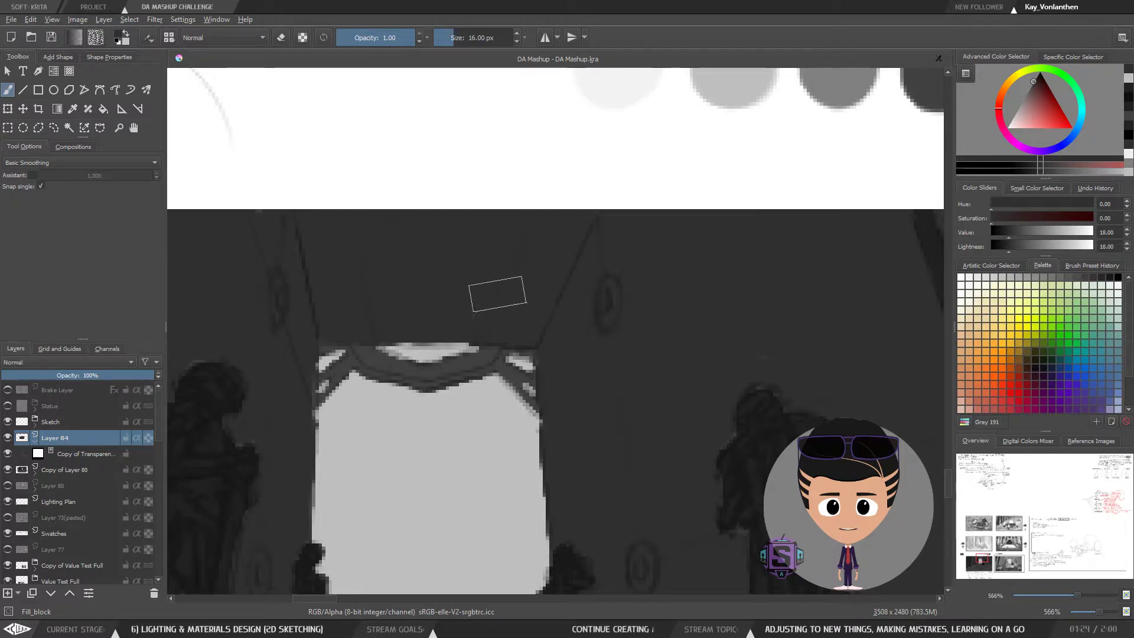
Paint the curved arch and side braces at the top of the doorway with value 18 and an 8 px brush
{"action": "key", "text": "bracketleft"}
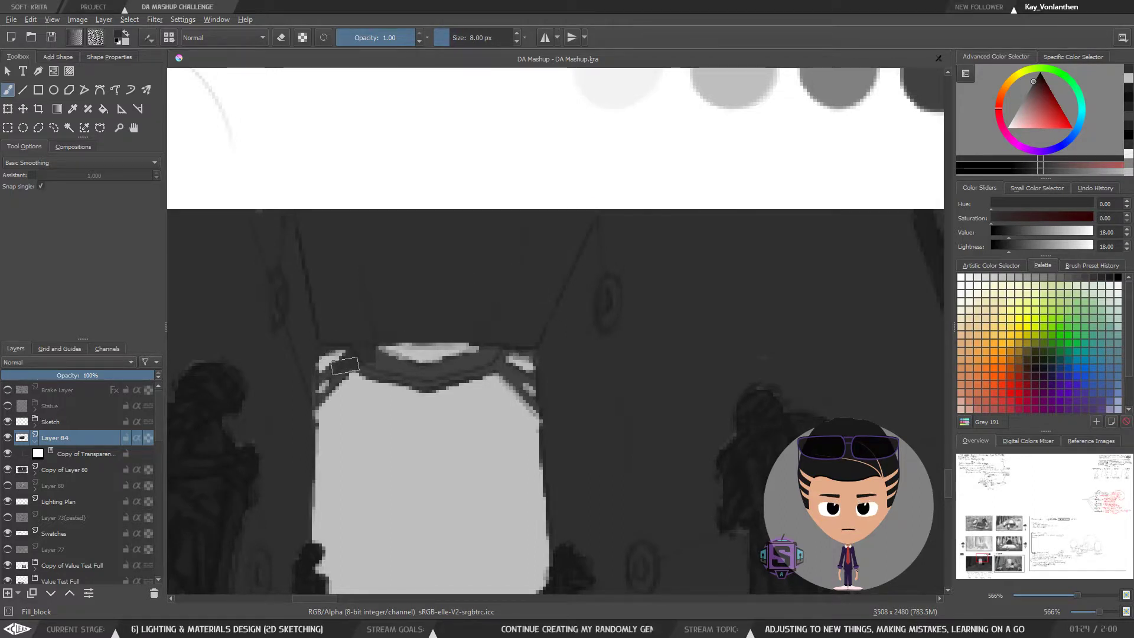
{"action": "left_click_drag", "start_coordinate": [344, 363], "coordinate": [322, 401]}
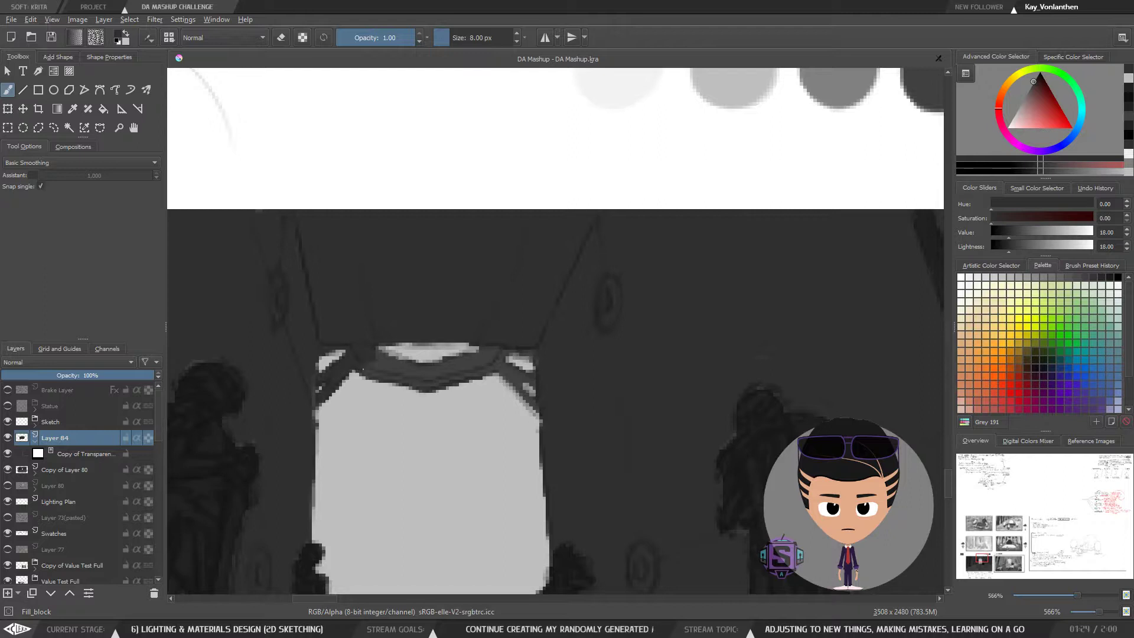
{"action": "mouse_move", "coordinate": [386, 371]}
{"action": "left_mouse_down"}
{"action": "mouse_move", "coordinate": [436, 387]}
{"action": "mouse_move", "coordinate": [481, 355]}
{"action": "left_mouse_up"}
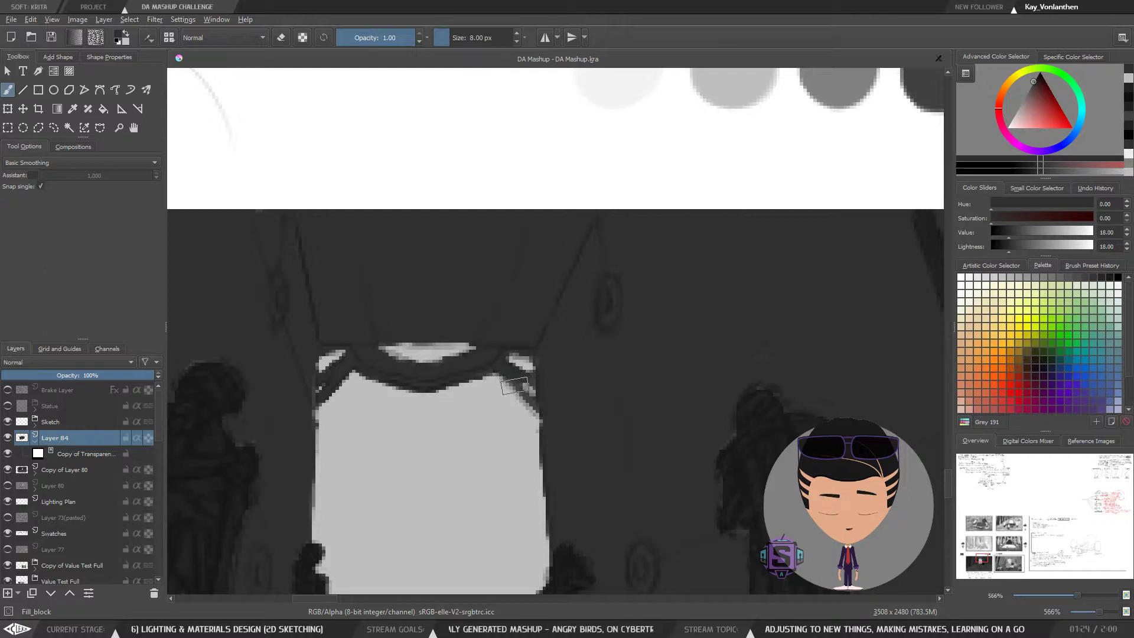
{"action": "left_click_drag", "start_coordinate": [513, 383], "coordinate": [525, 394]}
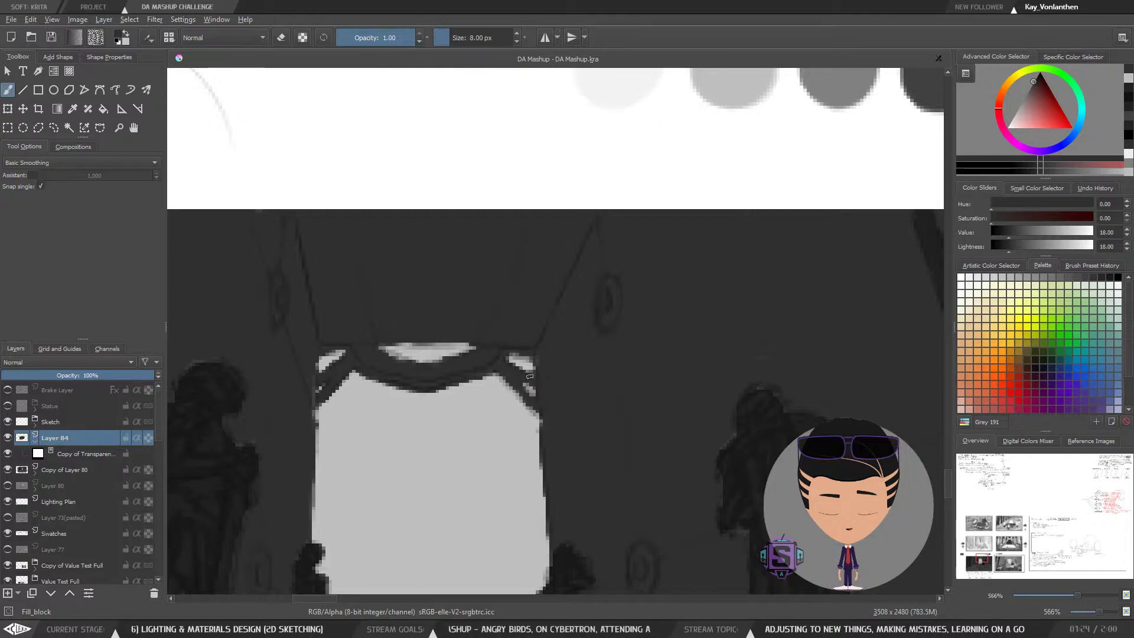
Darken the floor below the large left legs and across the foreground with value 18, enlarging the brush to 47 px
{"action": "scroll", "coordinate": [532, 376], "scroll_direction": "down", "scroll_amount": 4}
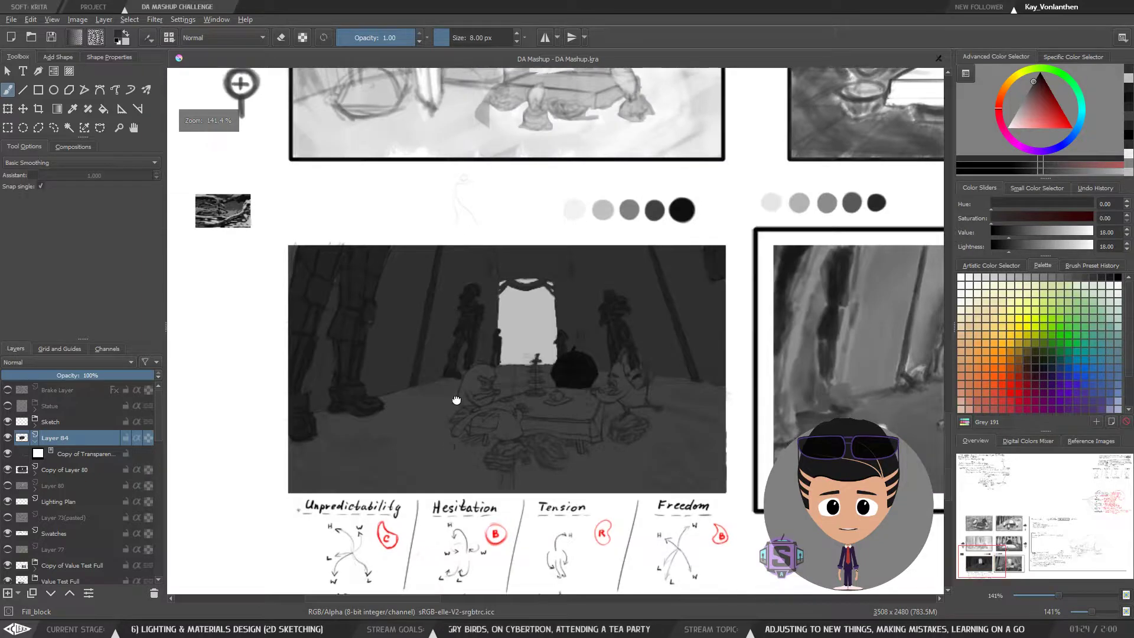
{"action": "scroll", "coordinate": [457, 401], "scroll_direction": "up", "scroll_amount": 2}
{"action": "left_click_drag", "start_coordinate": [378, 428], "coordinate": [554, 402]}
{"action": "key", "text": "bracketright"}
{"action": "key", "text": "bracketright"}
{"action": "key", "text": "bracketright"}
{"action": "key", "text": "bracketright"}
{"action": "key", "text": "bracketright"}
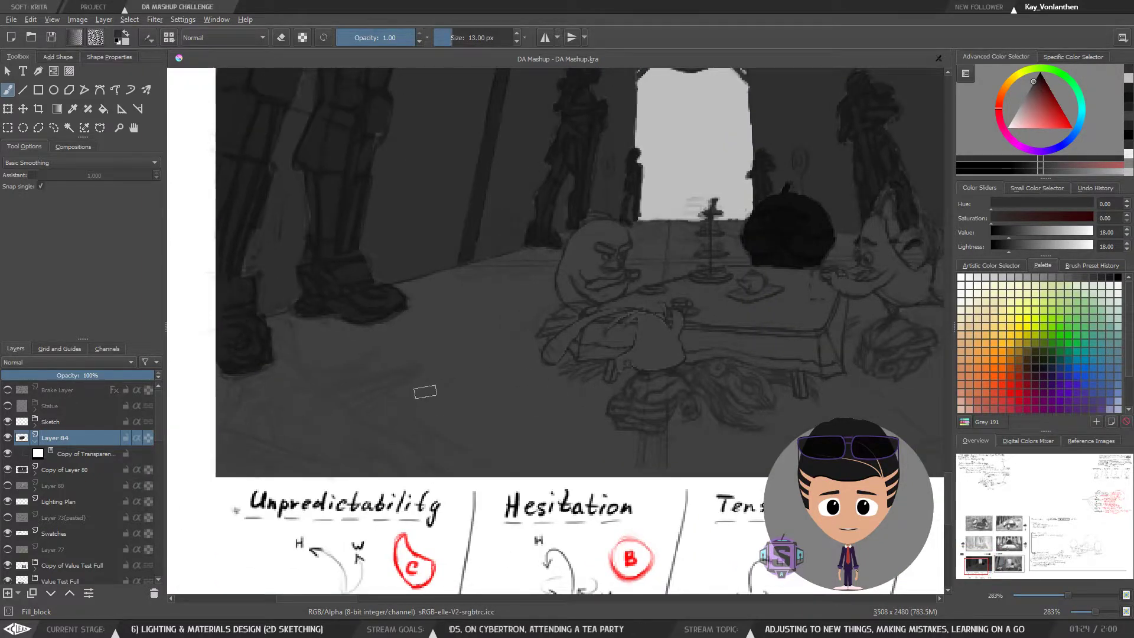
{"action": "mouse_move", "coordinate": [422, 396]}
{"action": "left_mouse_down"}
{"action": "mouse_move", "coordinate": [424, 372]}
{"action": "mouse_move", "coordinate": [240, 457]}
{"action": "mouse_move", "coordinate": [224, 411]}
{"action": "mouse_move", "coordinate": [216, 430]}
{"action": "mouse_move", "coordinate": [211, 377]}
{"action": "mouse_move", "coordinate": [197, 462]}
{"action": "mouse_move", "coordinate": [276, 420]}
{"action": "mouse_move", "coordinate": [215, 388]}
{"action": "mouse_move", "coordinate": [286, 387]}
{"action": "mouse_move", "coordinate": [272, 380]}
{"action": "mouse_move", "coordinate": [283, 367]}
{"action": "mouse_move", "coordinate": [282, 318]}
{"action": "mouse_move", "coordinate": [360, 330]}
{"action": "mouse_move", "coordinate": [311, 371]}
{"action": "mouse_move", "coordinate": [287, 428]}
{"action": "mouse_move", "coordinate": [313, 348]}
{"action": "mouse_move", "coordinate": [303, 423]}
{"action": "mouse_move", "coordinate": [412, 375]}
{"action": "left_mouse_up"}
{"action": "key", "text": "bracketright"}
{"action": "key", "text": "bracketright"}
{"action": "key", "text": "bracketright"}
{"action": "key", "text": "bracketright"}
{"action": "key", "text": "bracketright"}
{"action": "key", "text": "bracketright"}
{"action": "key", "text": "bracketright"}
{"action": "key", "text": "bracketright"}
{"action": "key", "text": "bracketright"}
{"action": "key", "text": "bracketright"}
{"action": "key", "text": "bracketright"}
{"action": "key", "text": "bracketright"}
{"action": "key", "text": "bracketright"}
{"action": "key", "text": "bracketright"}
{"action": "key", "text": "bracketright"}
{"action": "key", "text": "bracketright"}
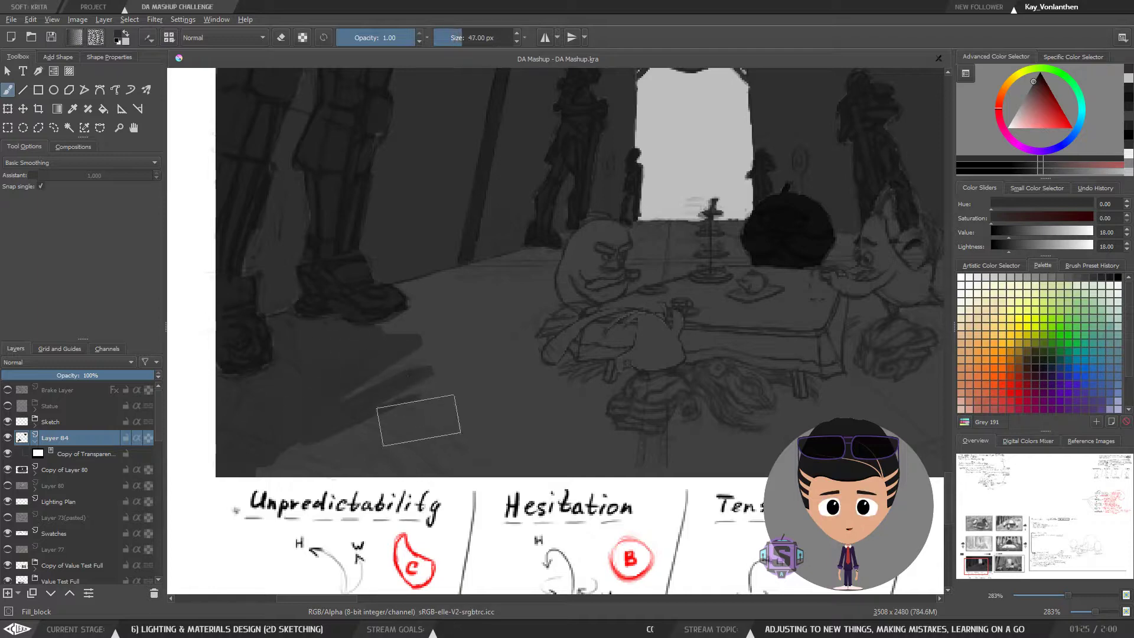
{"action": "mouse_move", "coordinate": [418, 420]}
{"action": "left_mouse_down"}
{"action": "mouse_move", "coordinate": [389, 437]}
{"action": "mouse_move", "coordinate": [344, 431]}
{"action": "mouse_move", "coordinate": [367, 389]}
{"action": "mouse_move", "coordinate": [552, 414]}
{"action": "mouse_move", "coordinate": [554, 446]}
{"action": "mouse_move", "coordinate": [539, 436]}
{"action": "mouse_move", "coordinate": [561, 396]}
{"action": "mouse_move", "coordinate": [557, 416]}
{"action": "mouse_move", "coordinate": [584, 387]}
{"action": "mouse_move", "coordinate": [423, 430]}
{"action": "mouse_move", "coordinate": [456, 390]}
{"action": "mouse_move", "coordinate": [509, 423]}
{"action": "mouse_move", "coordinate": [410, 404]}
{"action": "mouse_move", "coordinate": [434, 375]}
{"action": "mouse_move", "coordinate": [353, 383]}
{"action": "left_mouse_up"}
{"action": "key", "text": "minus"}
{"action": "key", "text": "minus"}
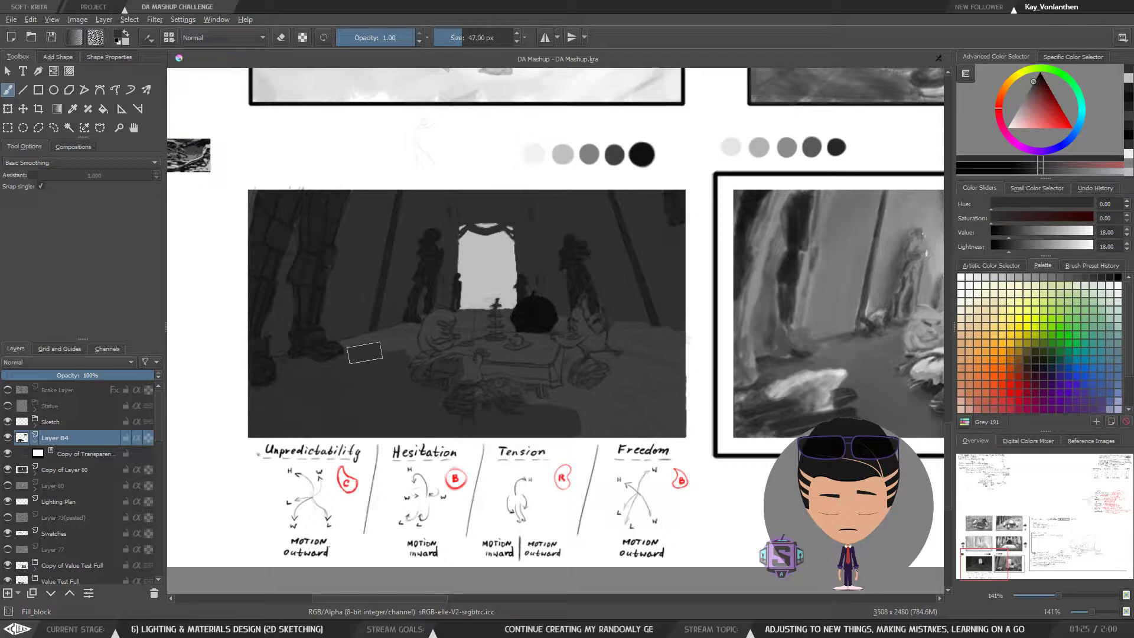
Darken the remaining floor up to the base of the left wall, reducing the brush to 30 px and finally 14 px
{"action": "key", "text": "bracketleft"}
{"action": "key", "text": "bracketleft"}
{"action": "key", "text": "bracketleft"}
{"action": "key", "text": "bracketleft"}
{"action": "key", "text": "bracketleft"}
{"action": "key", "text": "bracketleft"}
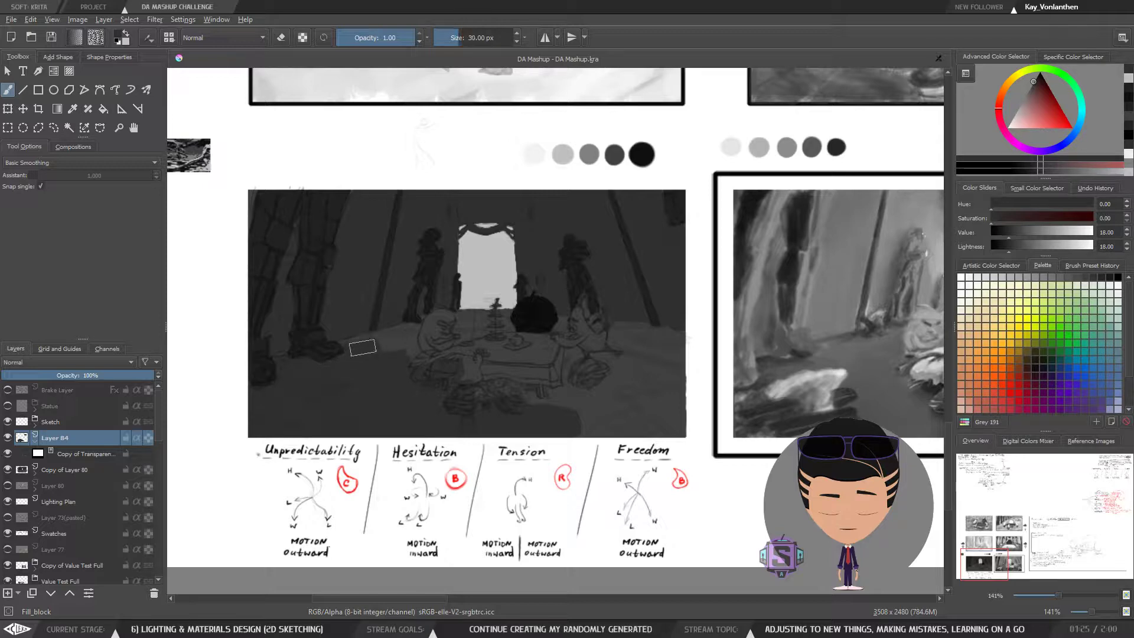
{"action": "key", "text": "bracketleft"}
{"action": "key", "text": "bracketleft"}
{"action": "key", "text": "bracketleft"}
{"action": "key", "text": "bracketleft"}
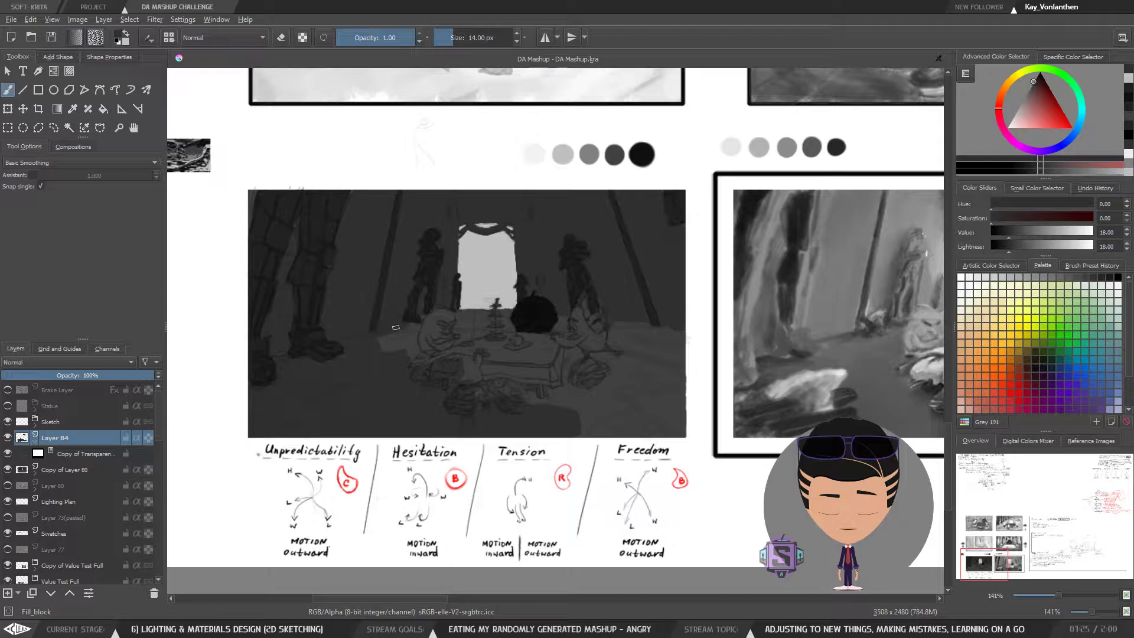
Darken the strip of floor behind the table, between the left pig and the black ball, with value 18 and an 8 px brush
{"action": "key", "text": "plus"}
{"action": "key", "text": "plus"}
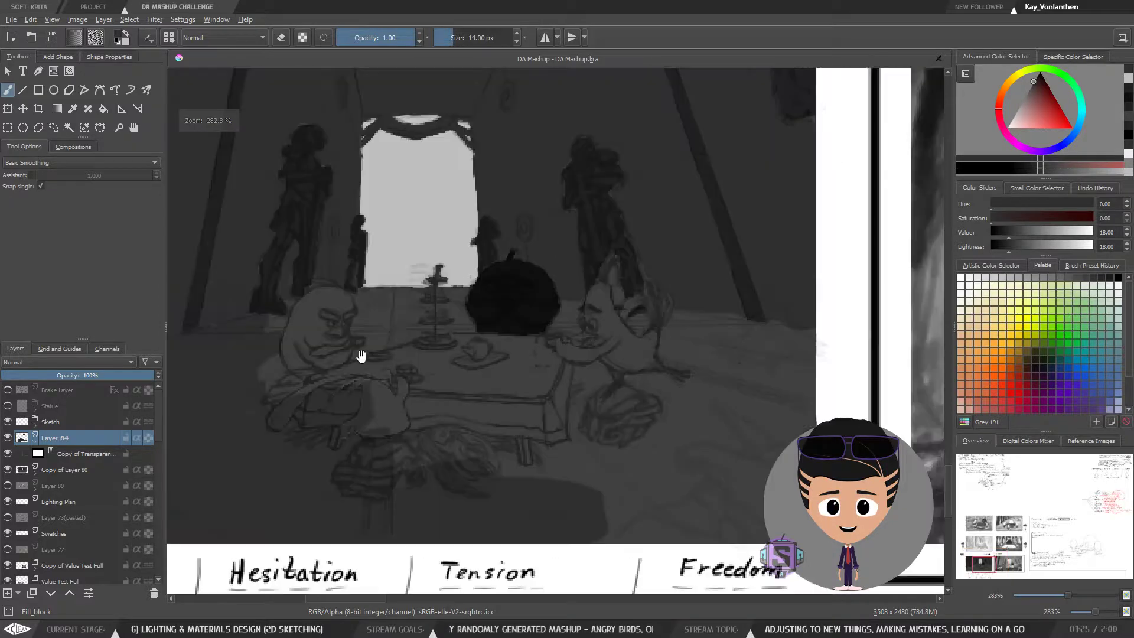
{"action": "left_click_drag", "start_coordinate": [361, 357], "coordinate": [490, 381]}
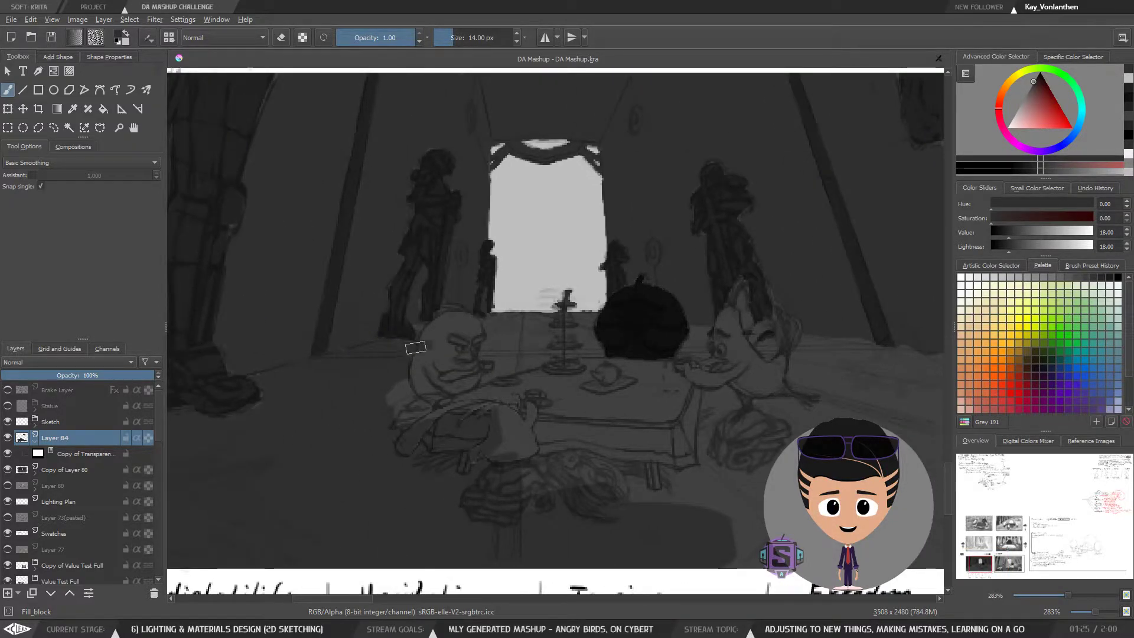
{"action": "key", "text": "bracketleft"}
{"action": "key", "text": "bracketleft"}
{"action": "key", "text": "bracketleft"}
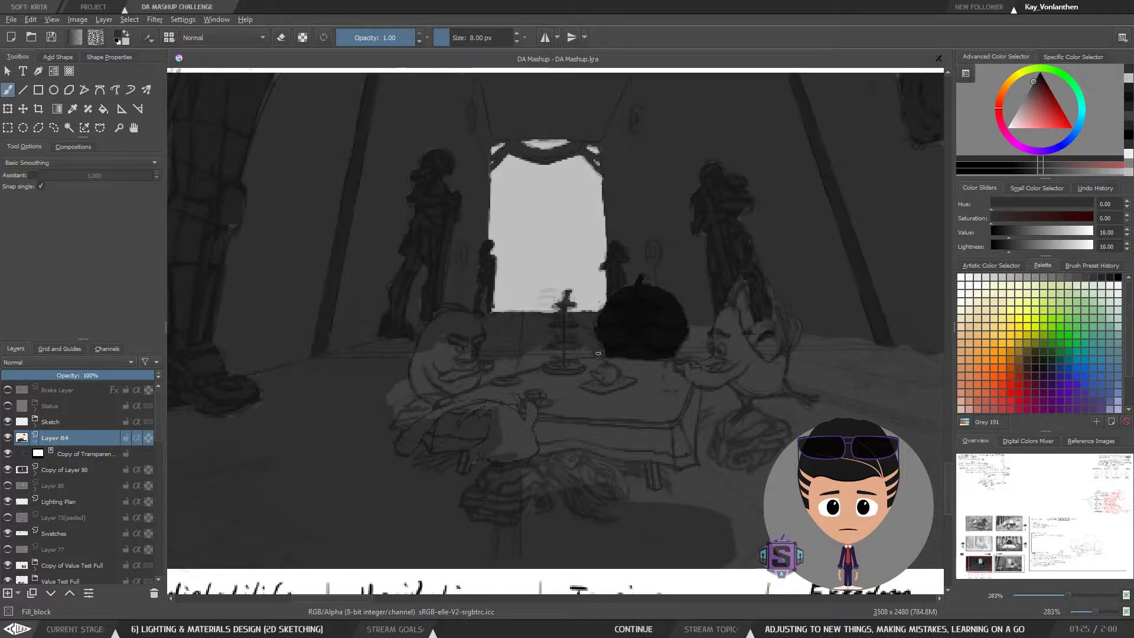
Darken the left pig at the table with value 18, enlarging the brush to 13 px
{"action": "mouse_move", "coordinate": [503, 377]}
{"action": "left_mouse_down"}
{"action": "mouse_move", "coordinate": [555, 358]}
{"action": "mouse_move", "coordinate": [498, 367]}
{"action": "mouse_move", "coordinate": [388, 423]}
{"action": "mouse_move", "coordinate": [452, 344]}
{"action": "left_mouse_up"}
{"action": "key", "text": "bracketright"}
{"action": "key", "text": "bracketright"}
{"action": "key", "text": "bracketright"}
{"action": "key", "text": "bracketright"}
{"action": "key", "text": "bracketright"}
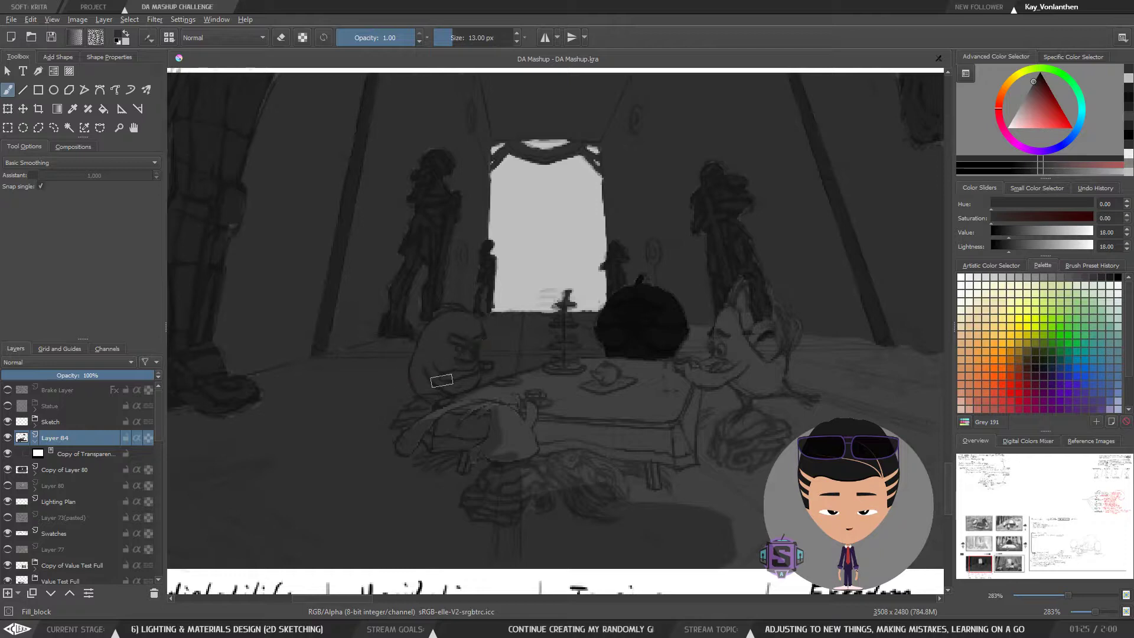
{"action": "left_click_drag", "start_coordinate": [533, 439], "coordinate": [442, 431]}
Darken the figure in front of the table and the table's left part with value 18 and a 20 px brush
{"action": "key", "text": "bracketright"}
{"action": "key", "text": "bracketright"}
{"action": "key", "text": "bracketright"}
{"action": "key", "text": "bracketright"}
{"action": "key", "text": "bracketright"}
{"action": "mouse_move", "coordinate": [353, 411]}
{"action": "left_mouse_down"}
{"action": "mouse_move", "coordinate": [370, 392]}
{"action": "mouse_move", "coordinate": [442, 382]}
{"action": "mouse_move", "coordinate": [445, 438]}
{"action": "mouse_move", "coordinate": [385, 480]}
{"action": "mouse_move", "coordinate": [480, 480]}
{"action": "mouse_move", "coordinate": [458, 491]}
{"action": "mouse_move", "coordinate": [451, 414]}
{"action": "mouse_move", "coordinate": [469, 347]}
{"action": "mouse_move", "coordinate": [486, 358]}
{"action": "mouse_move", "coordinate": [498, 448]}
{"action": "mouse_move", "coordinate": [551, 476]}
{"action": "mouse_move", "coordinate": [527, 503]}
{"action": "mouse_move", "coordinate": [455, 535]}
{"action": "mouse_move", "coordinate": [636, 430]}
{"action": "left_mouse_up"}
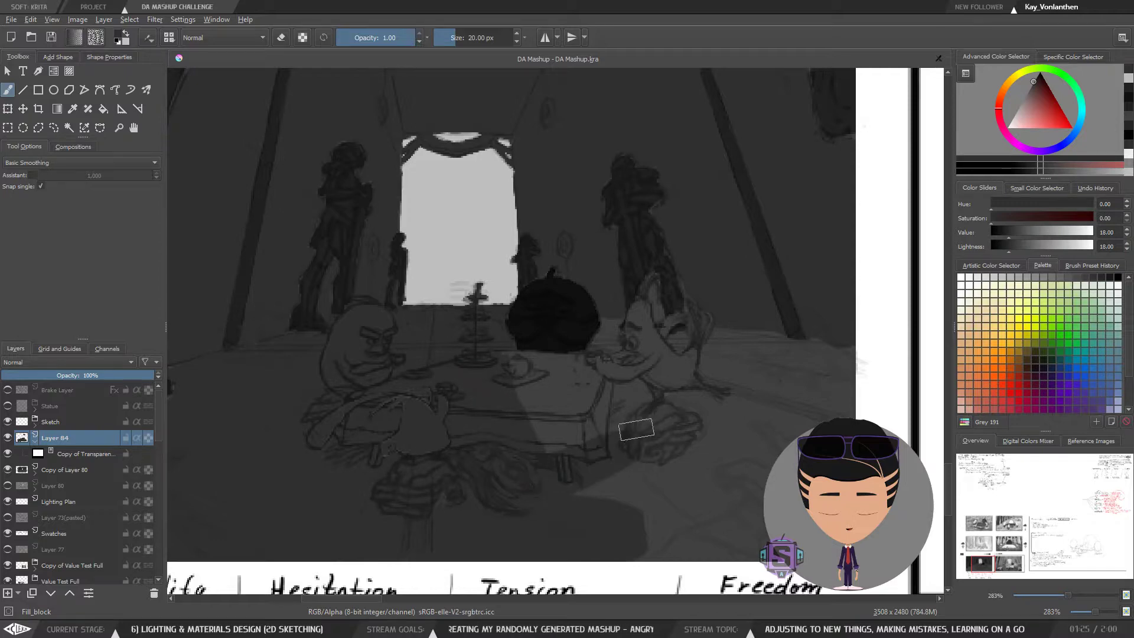
Darken the floor in the right foreground with value 18 and a 28 px brush
{"action": "key", "text": "minus"}
{"action": "key", "text": "bracketright"}
{"action": "key", "text": "minus"}
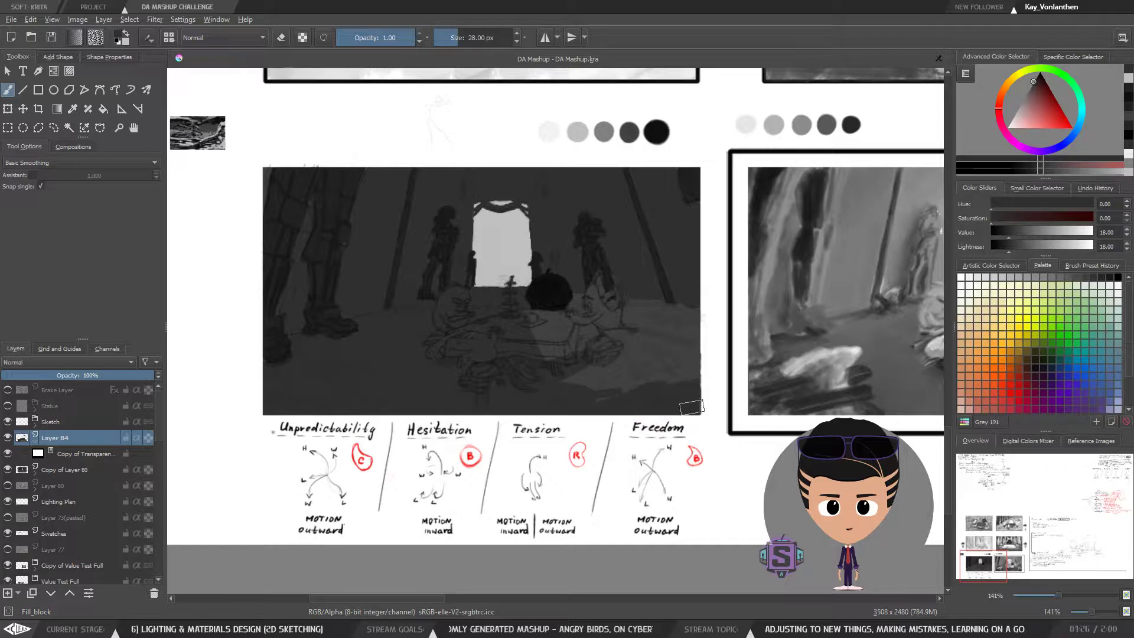
{"action": "key", "text": "plus"}
{"action": "key", "text": "plus"}
{"action": "mouse_move", "coordinate": [688, 371]}
{"action": "left_mouse_down"}
{"action": "mouse_move", "coordinate": [686, 420]}
{"action": "mouse_move", "coordinate": [503, 384]}
{"action": "left_mouse_up"}
Darken the floor up to the right wall and the remaining part of the table with value 18 and a 38 px brush
{"action": "key", "text": "bracketright"}
{"action": "key", "text": "bracketright"}
{"action": "key", "text": "bracketright"}
{"action": "key", "text": "bracketright"}
{"action": "mouse_move", "coordinate": [535, 433]}
{"action": "left_mouse_down"}
{"action": "mouse_move", "coordinate": [562, 430]}
{"action": "mouse_move", "coordinate": [421, 483]}
{"action": "mouse_move", "coordinate": [375, 433]}
{"action": "mouse_move", "coordinate": [498, 405]}
{"action": "mouse_move", "coordinate": [526, 374]}
{"action": "mouse_move", "coordinate": [635, 401]}
{"action": "mouse_move", "coordinate": [544, 366]}
{"action": "mouse_move", "coordinate": [506, 329]}
{"action": "mouse_move", "coordinate": [600, 326]}
{"action": "left_mouse_up"}
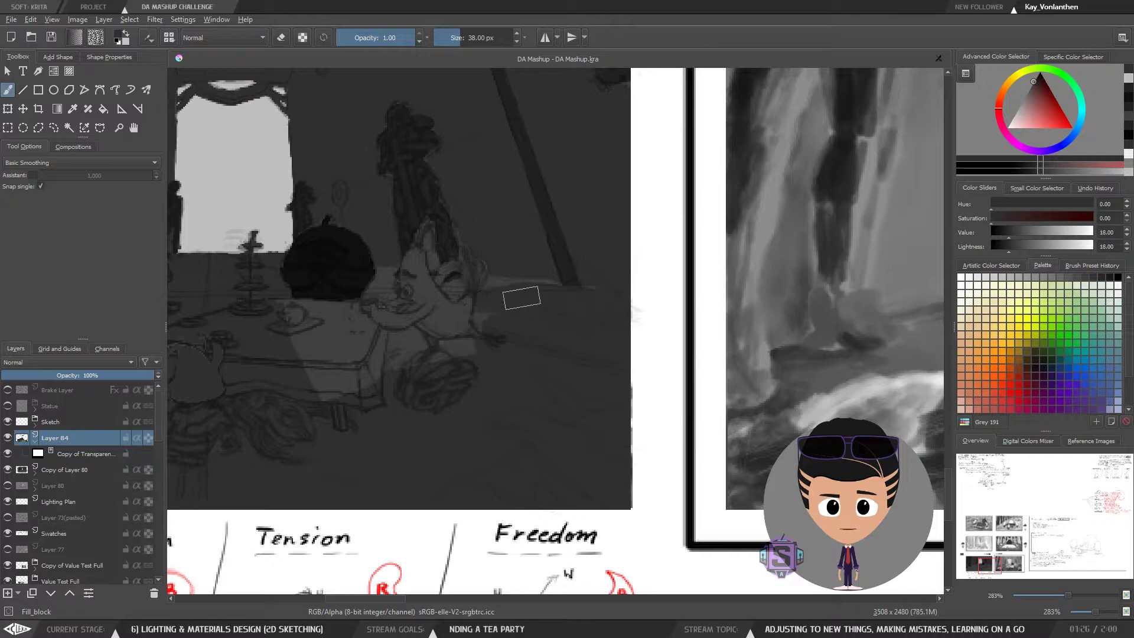
{"action": "mouse_move", "coordinate": [489, 296]}
{"action": "left_mouse_down"}
{"action": "mouse_move", "coordinate": [469, 293]}
{"action": "mouse_move", "coordinate": [449, 351]}
{"action": "mouse_move", "coordinate": [388, 395]}
{"action": "mouse_move", "coordinate": [319, 361]}
{"action": "mouse_move", "coordinate": [430, 385]}
{"action": "left_mouse_up"}
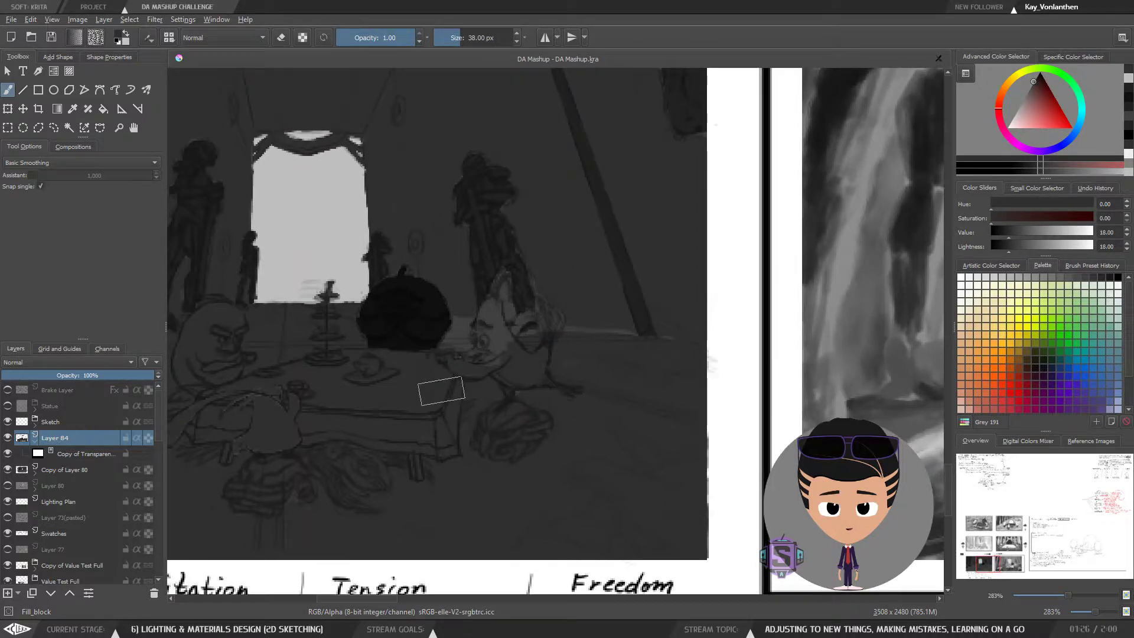
Darken the narrow gap between the black ball and the right character, reducing the brush to 13 px and then 7 px
{"action": "key", "text": "bracketleft"}
{"action": "key", "text": "bracketleft"}
{"action": "key", "text": "bracketleft"}
{"action": "key", "text": "bracketleft"}
{"action": "key", "text": "bracketleft"}
{"action": "key", "text": "bracketleft"}
{"action": "key", "text": "bracketleft"}
{"action": "key", "text": "bracketleft"}
{"action": "key", "text": "bracketleft"}
{"action": "key", "text": "bracketleft"}
{"action": "key", "text": "bracketleft"}
{"action": "key", "text": "bracketleft"}
{"action": "key", "text": "bracketleft"}
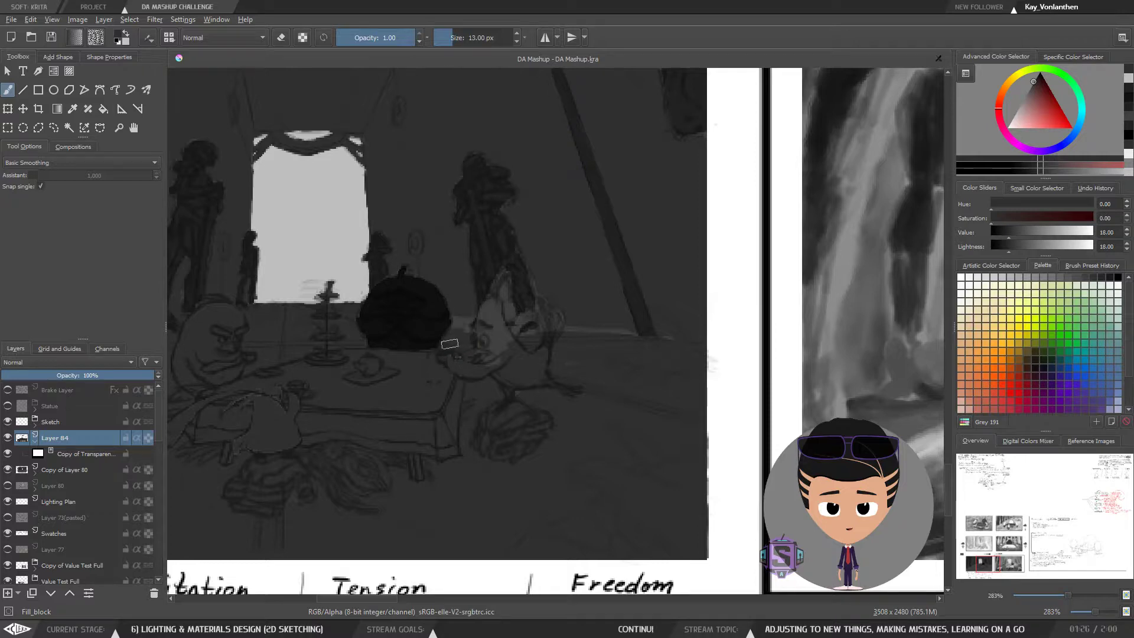
{"action": "key", "text": "bracketleft"}
{"action": "key", "text": "bracketleft"}
{"action": "key", "text": "bracketleft"}
{"action": "key", "text": "bracketleft"}
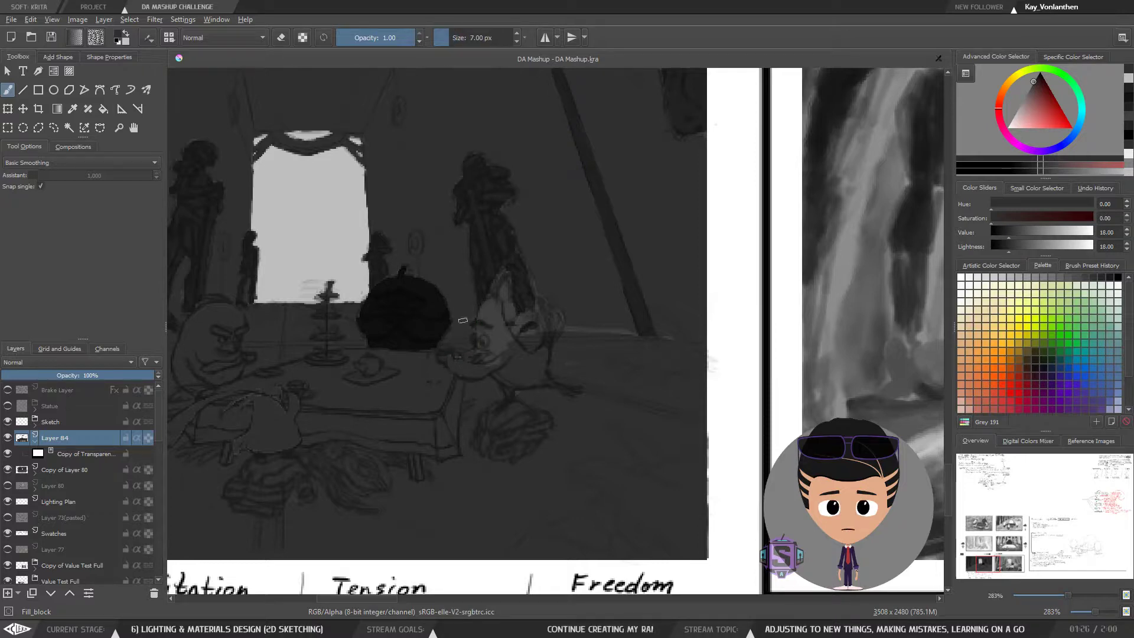
Darken the right character and the light edge behind it with value 18, using an 11 px and then a 5 px brush
{"action": "key", "text": "bracketright"}
{"action": "key", "text": "bracketright"}
{"action": "key", "text": "bracketright"}
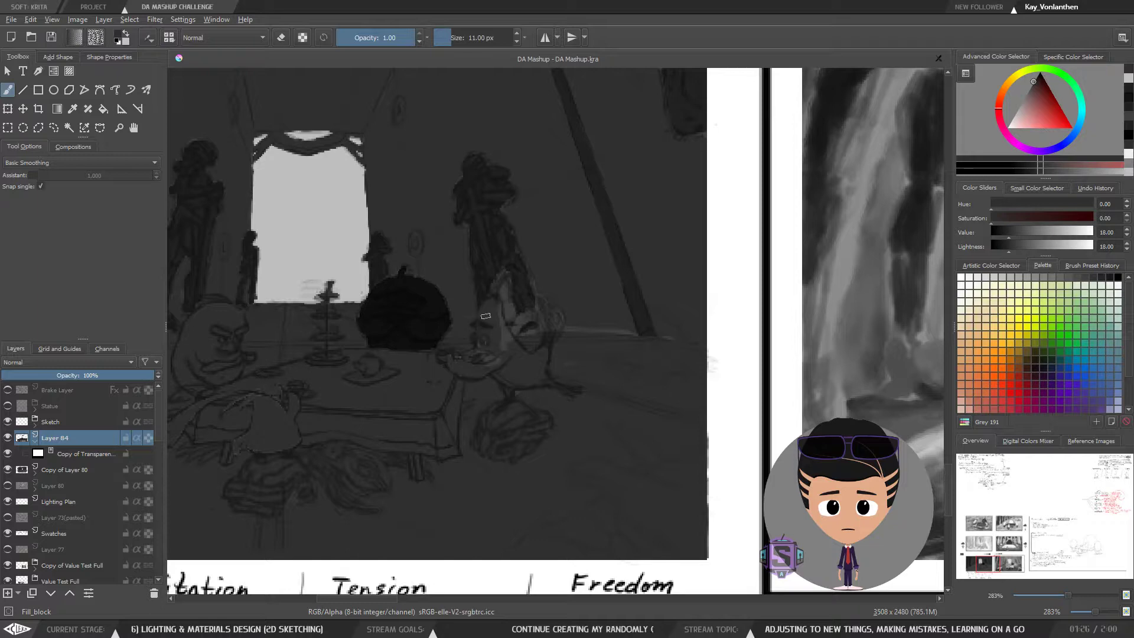
{"action": "key", "text": "bracketleft"}
{"action": "key", "text": "bracketleft"}
{"action": "key", "text": "bracketleft"}
{"action": "key", "text": "bracketleft"}
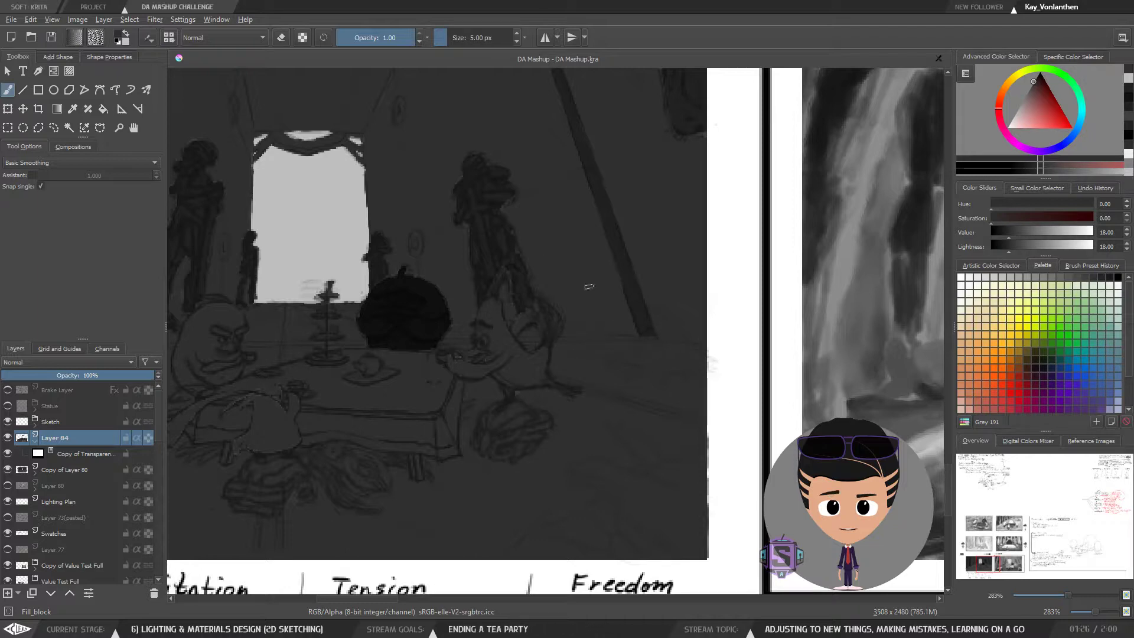
Examine the unified dark scene up close and from afar beside the neighbouring value studies
{"action": "left_click_drag", "start_coordinate": [437, 415], "coordinate": [466, 383]}
{"action": "key", "text": "minus"}
{"action": "key", "text": "minus"}
{"action": "key", "text": "plus"}
{"action": "key", "text": "plus"}
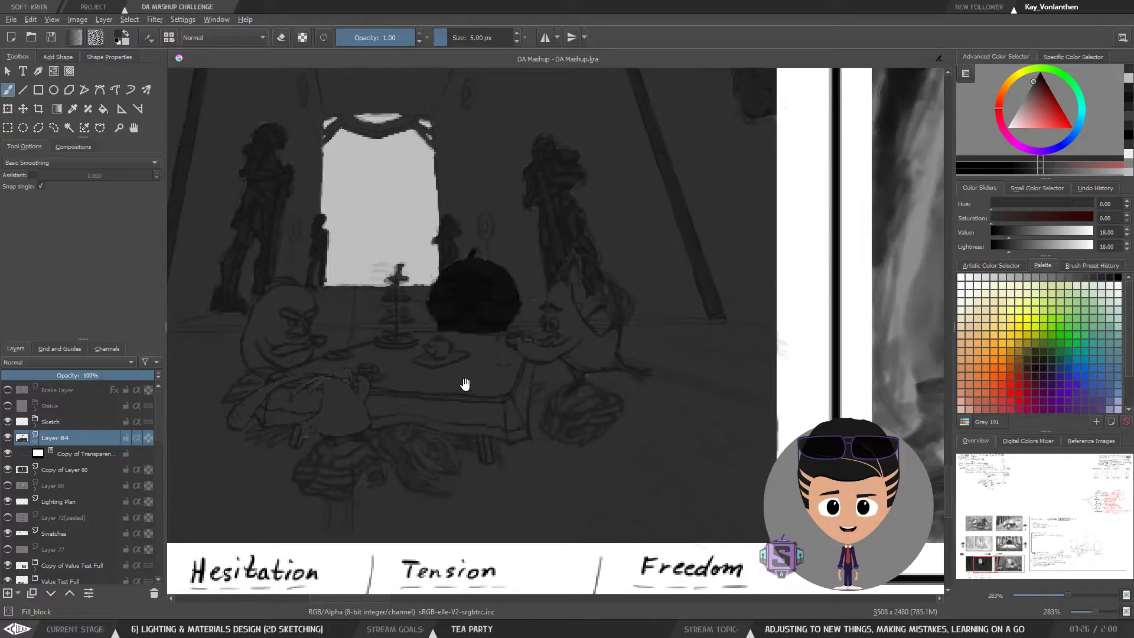
{"action": "key", "text": "minus"}
{"action": "key", "text": "minus"}
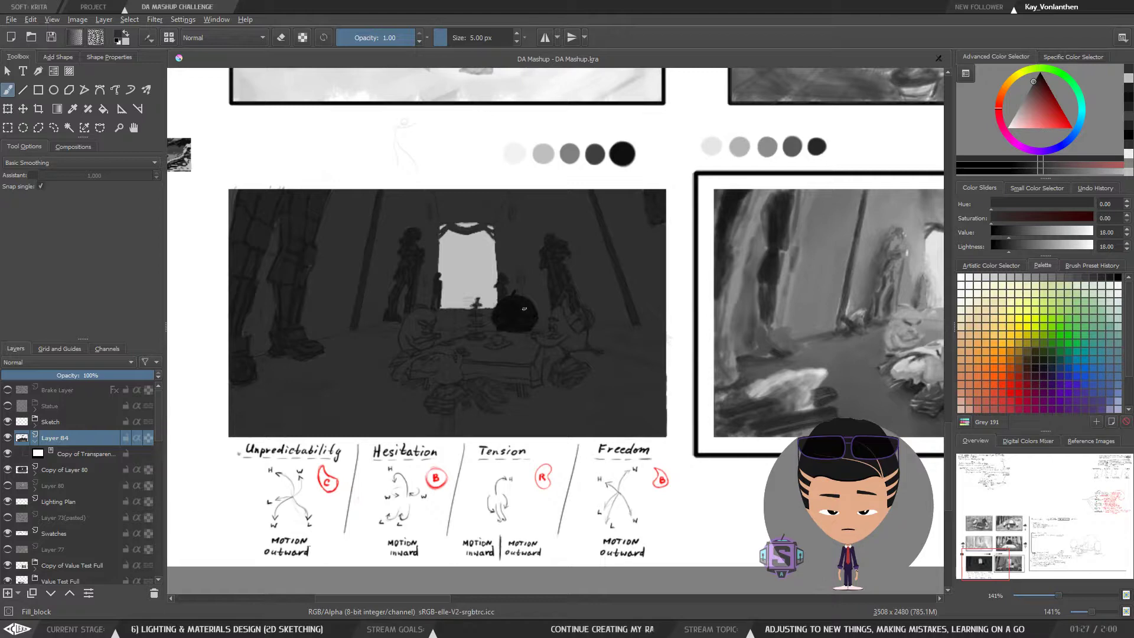
{"action": "left_click_drag", "start_coordinate": [572, 388], "coordinate": [505, 328]}
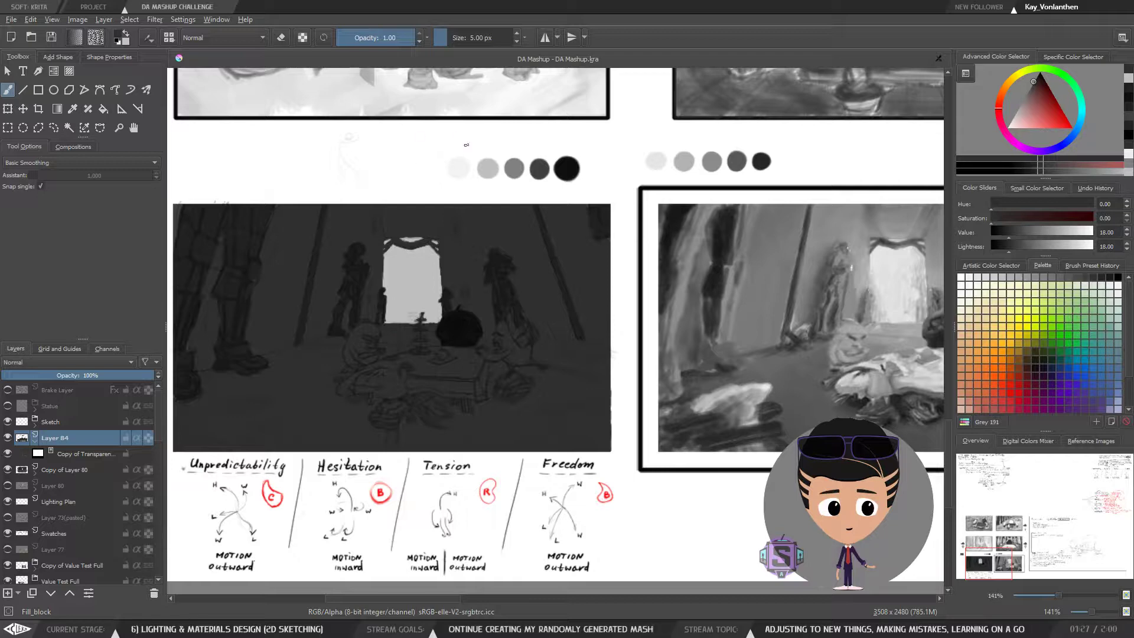
{"action": "left_click_drag", "start_coordinate": [403, 381], "coordinate": [458, 357]}
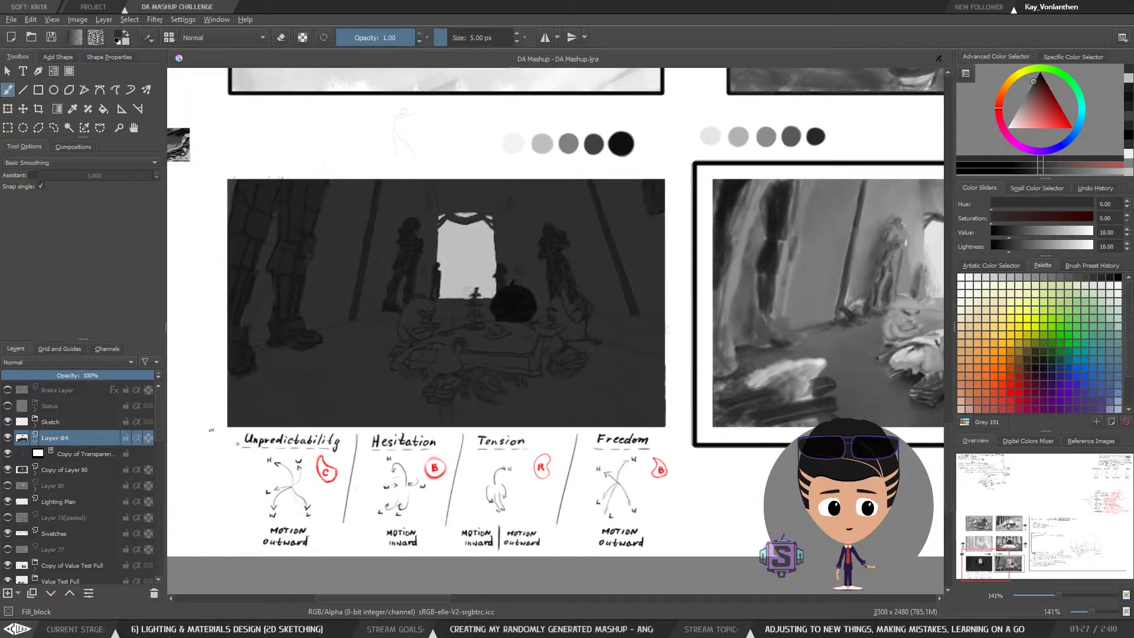
{"action": "left_click_drag", "start_coordinate": [409, 405], "coordinate": [356, 421]}
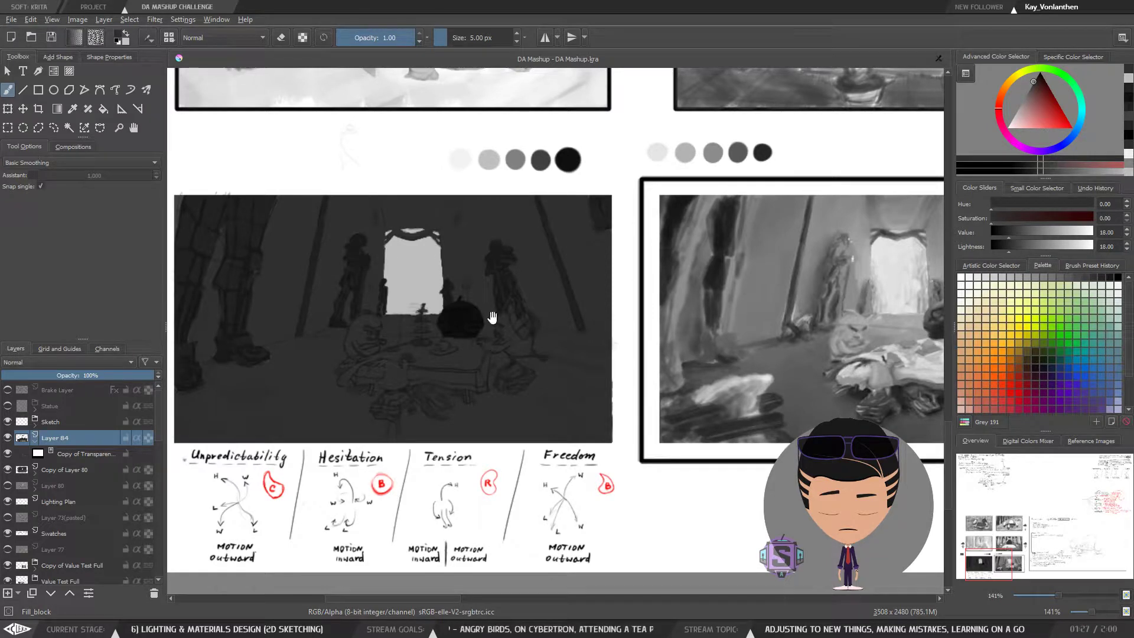
{"action": "left_click_drag", "start_coordinate": [504, 377], "coordinate": [531, 385]}
{"action": "key", "text": "minus"}
{"action": "key", "text": "minus"}
{"action": "key", "text": "plus"}
{"action": "key", "text": "plus"}
{"action": "left_click_drag", "start_coordinate": [468, 403], "coordinate": [524, 392]}
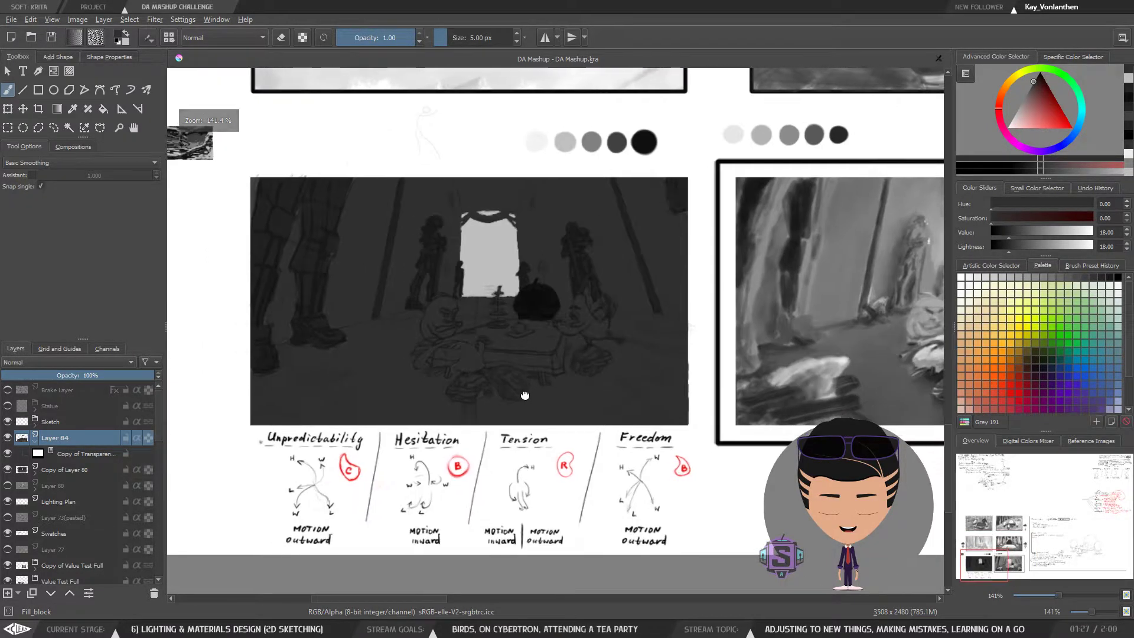
{"action": "key", "text": "plus"}
{"action": "key", "text": "minus"}
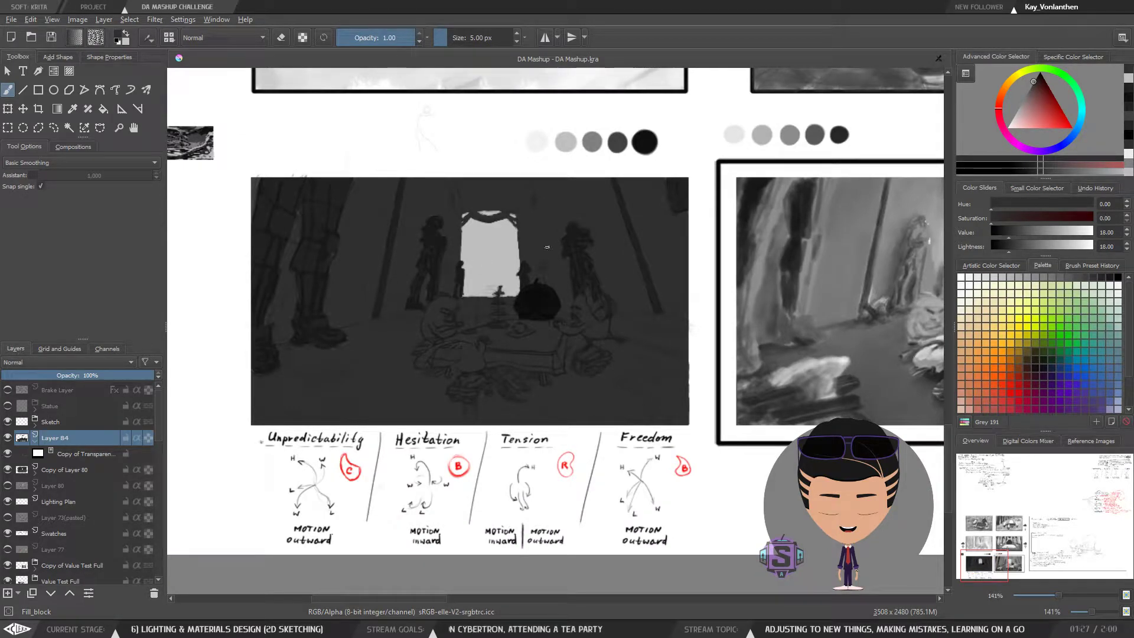
{"action": "key", "text": "minus"}
{"action": "key", "text": "minus"}
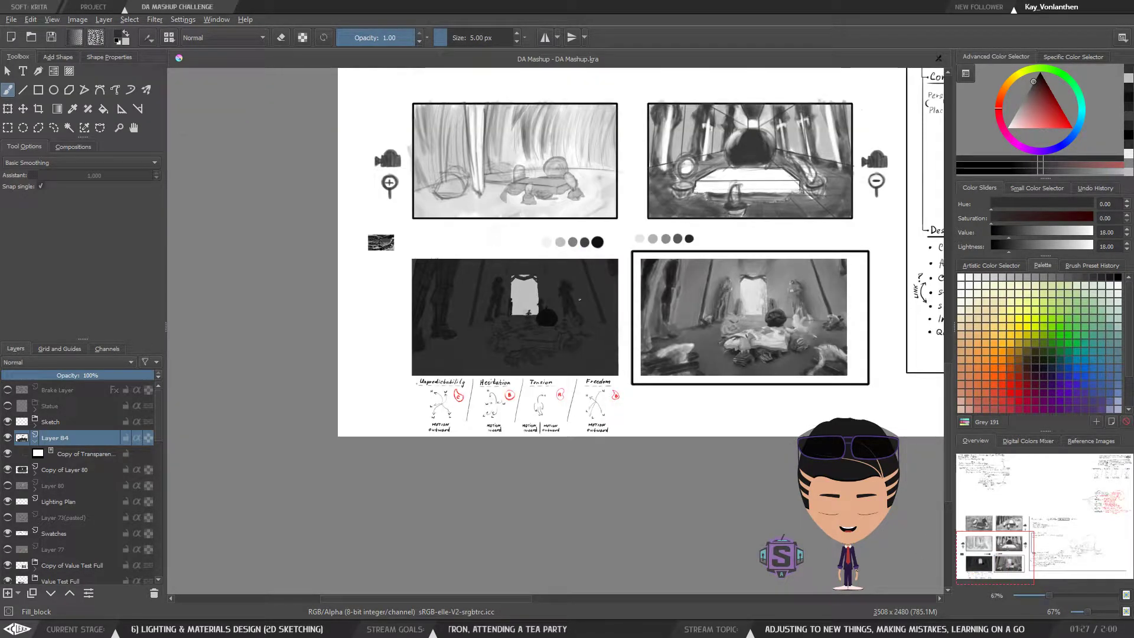
{"action": "key", "text": "plus"}
{"action": "key", "text": "plus"}
{"action": "left_click_drag", "start_coordinate": [544, 362], "coordinate": [534, 385]}
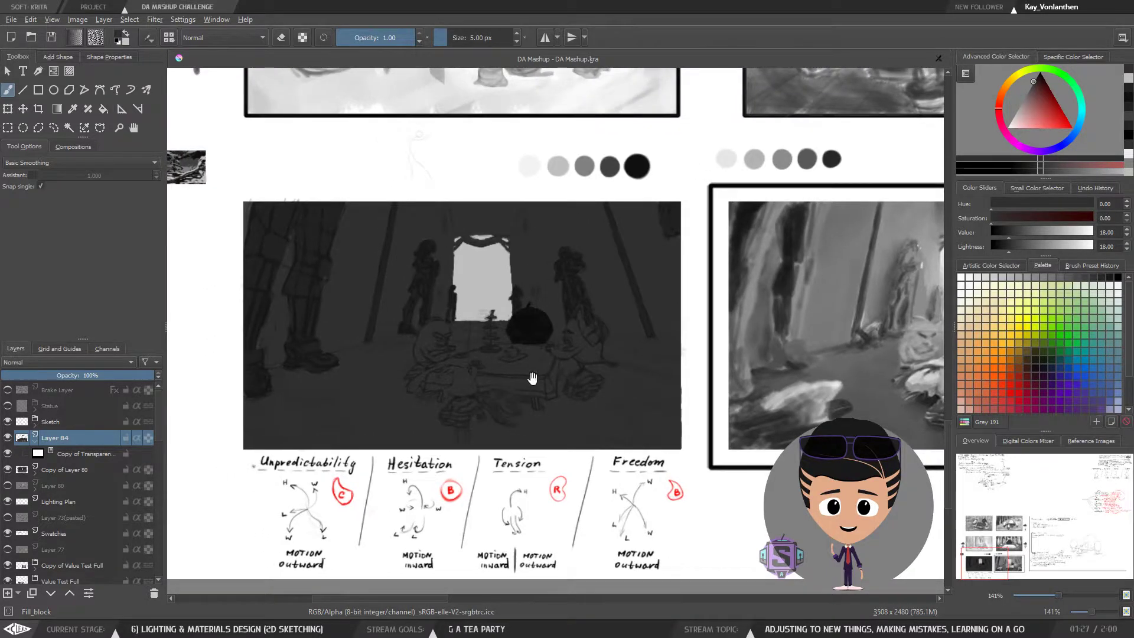
Compare the scene with and without the darkening painted on Layer 84
{"action": "left_click", "coordinate": [35, 443]}
{"action": "left_click", "coordinate": [8, 438]}
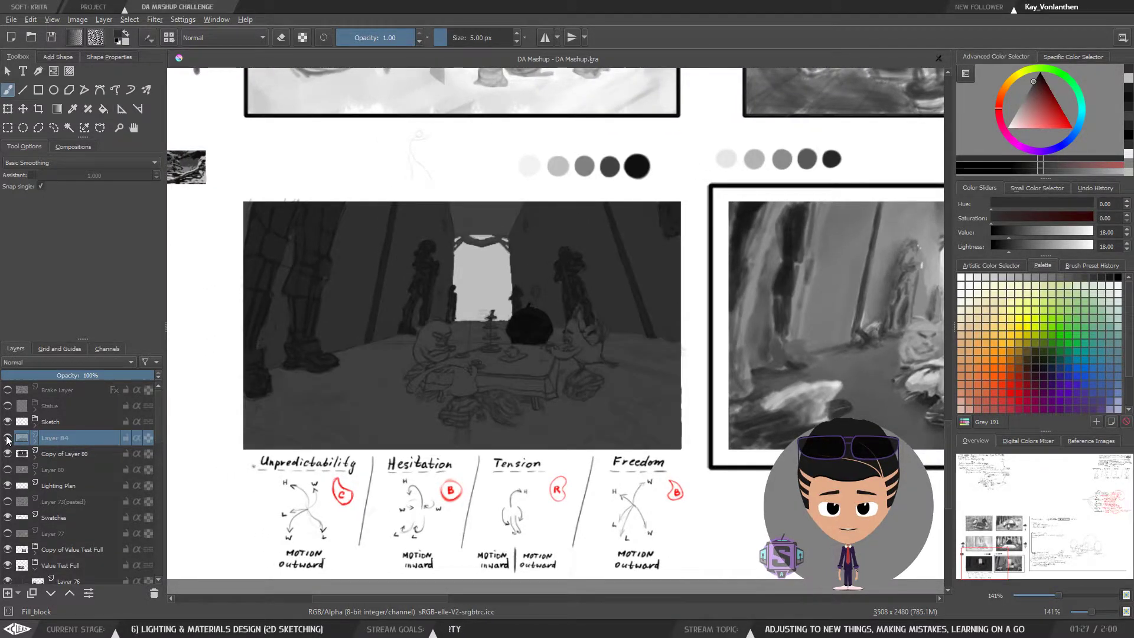
{"action": "left_click", "coordinate": [8, 438]}
{"action": "left_click", "coordinate": [8, 437]}
{"action": "left_click", "coordinate": [8, 437]}
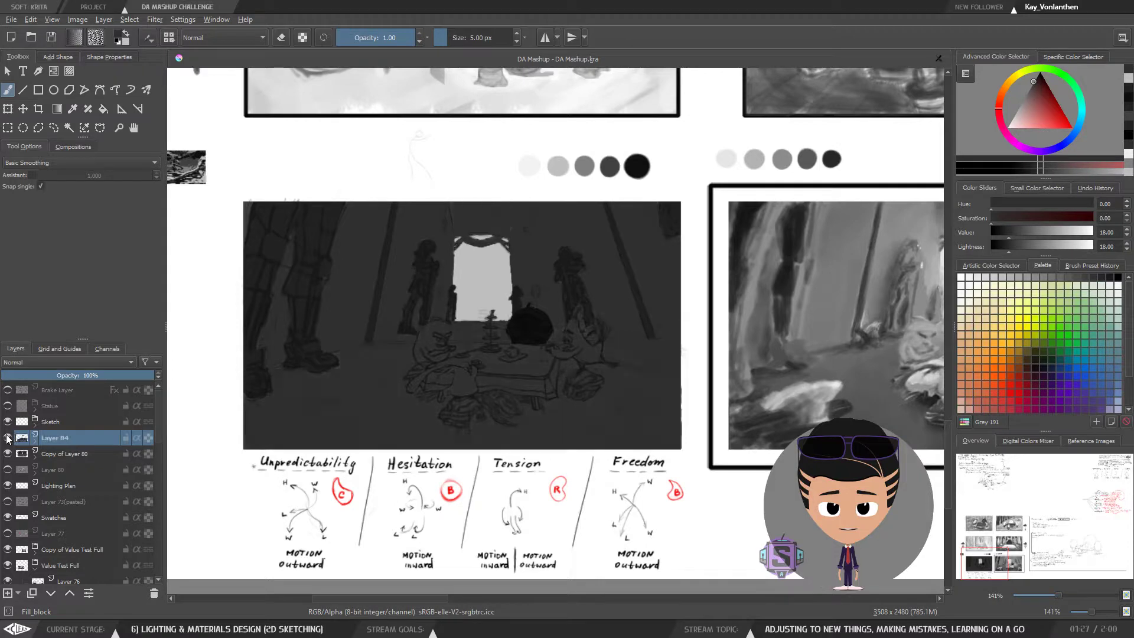
{"action": "left_click", "coordinate": [7, 437]}
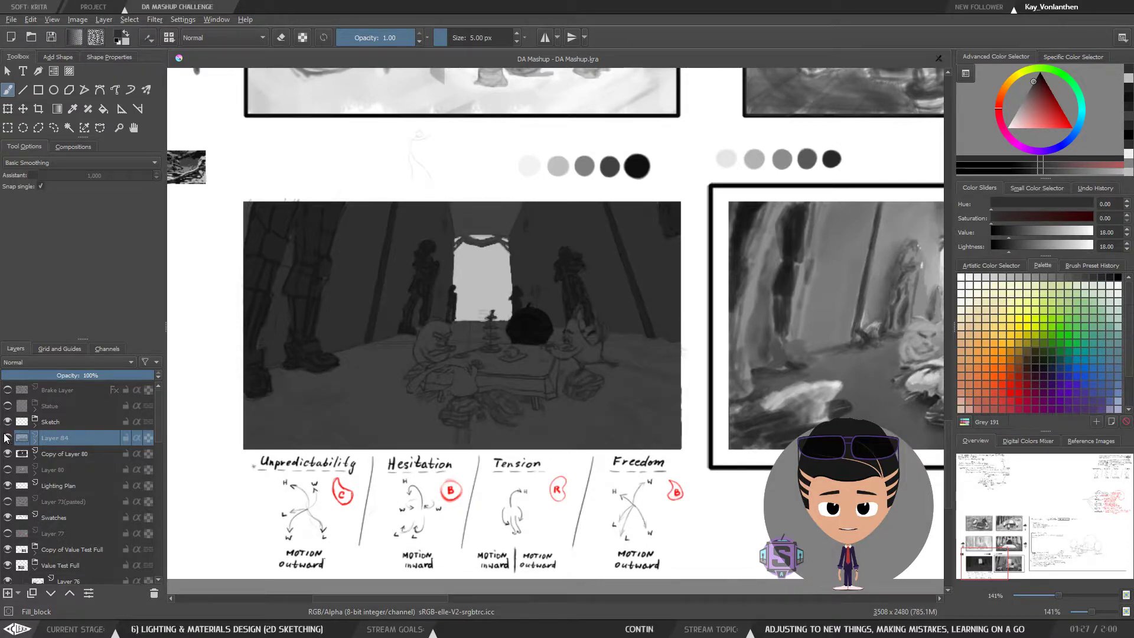
{"action": "left_click", "coordinate": [8, 437]}
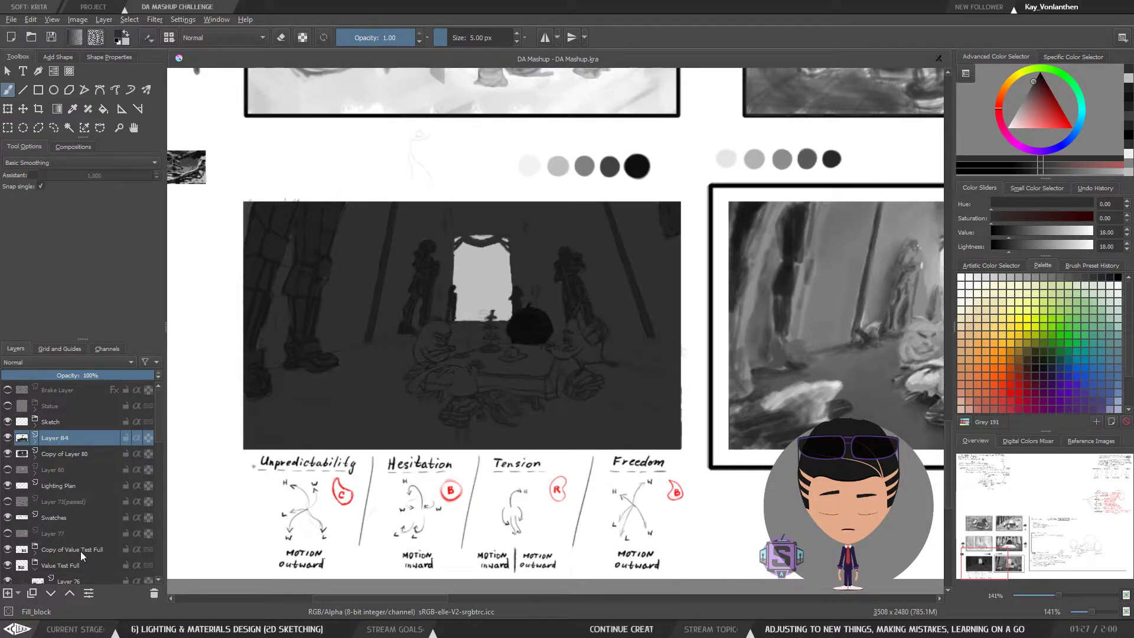
Add a new paint layer above Layer 84 and move the transparency mask onto it
{"action": "left_click", "coordinate": [8, 593]}
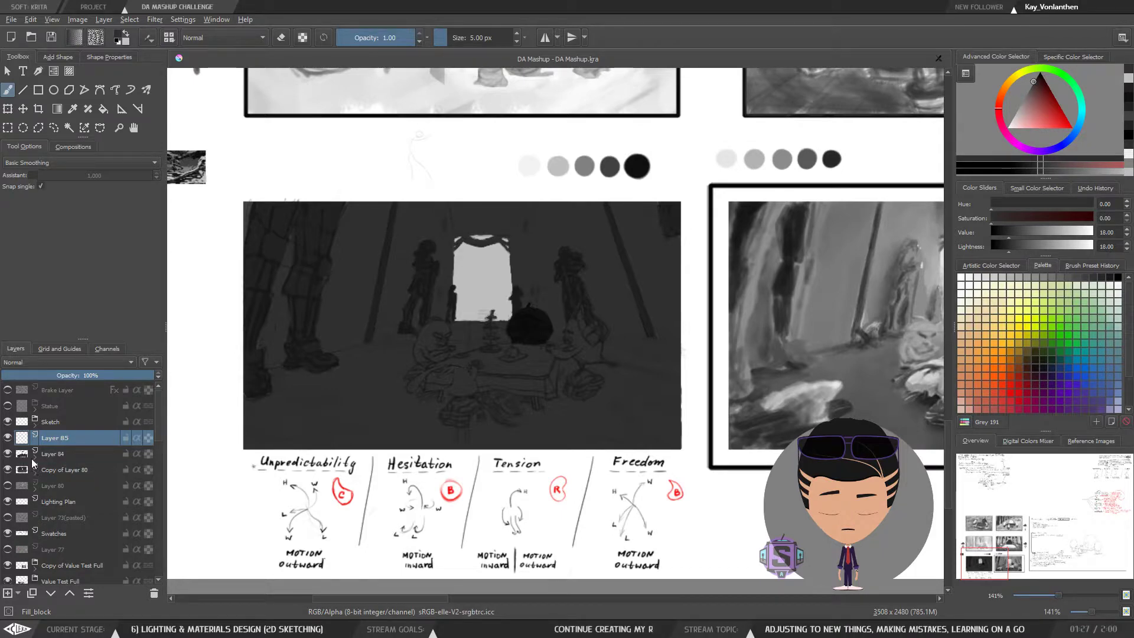
{"action": "left_click", "coordinate": [34, 458]}
{"action": "left_click", "coordinate": [72, 470]}
{"action": "left_click_drag", "start_coordinate": [69, 469], "coordinate": [57, 438]}
{"action": "left_click", "coordinate": [68, 468]}
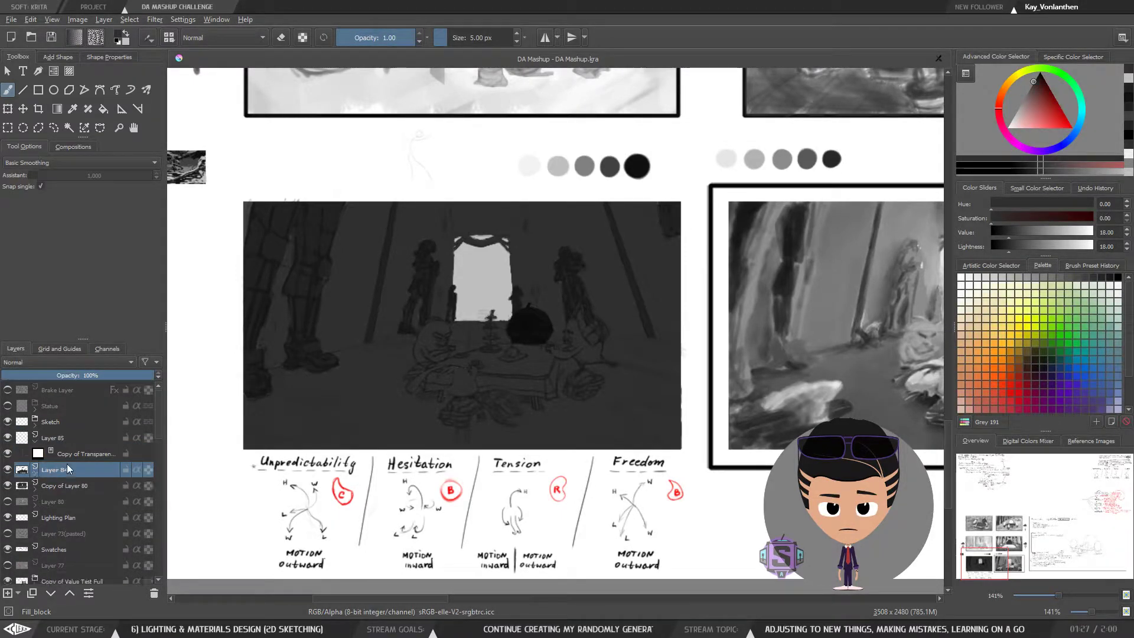
{"action": "left_click", "coordinate": [52, 439]}
{"action": "left_click", "coordinate": [35, 442]}
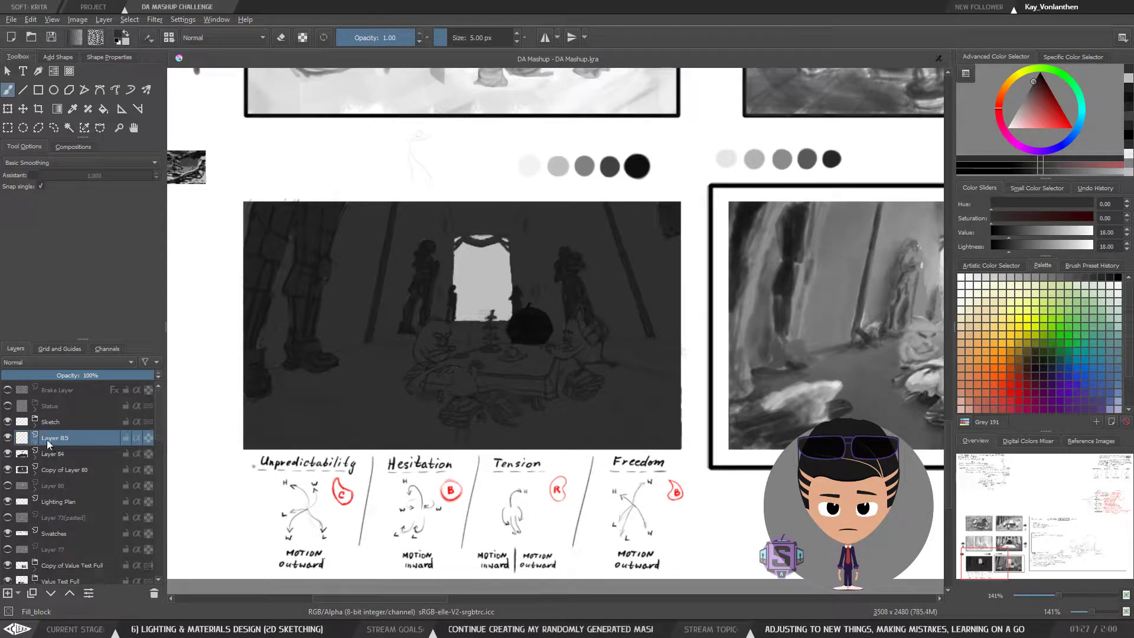
{"action": "left_click_drag", "start_coordinate": [479, 268], "coordinate": [486, 320]}
{"action": "key", "text": "ctrl+z"}
Check how the dark value plan reads at thumbnail size against the other compositions on the sheet
{"action": "key", "text": "ctrl+minus"}
{"action": "key", "text": "ctrl+minus"}
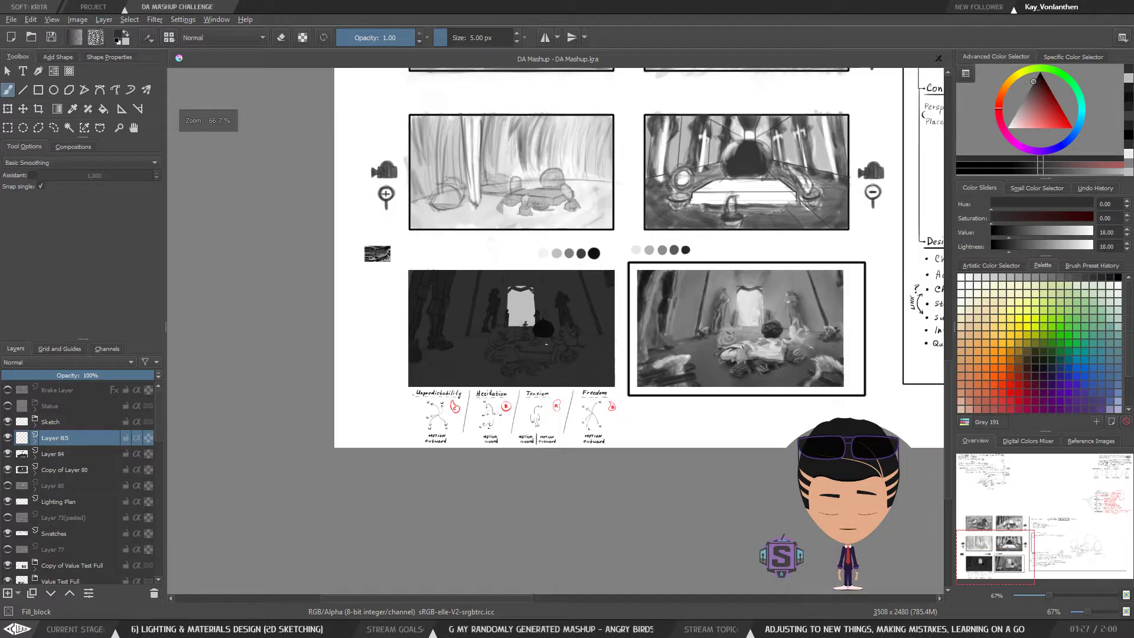
{"action": "key", "text": "ctrl+plus"}
{"action": "key", "text": "ctrl+plus"}
{"action": "key", "text": "ctrl+minus"}
{"action": "key", "text": "ctrl+minus"}
{"action": "key", "text": "ctrl+minus"}
{"action": "key", "text": "ctrl+minus"}
{"action": "key", "text": "ctrl+minus"}
{"action": "key", "text": "ctrl+minus"}
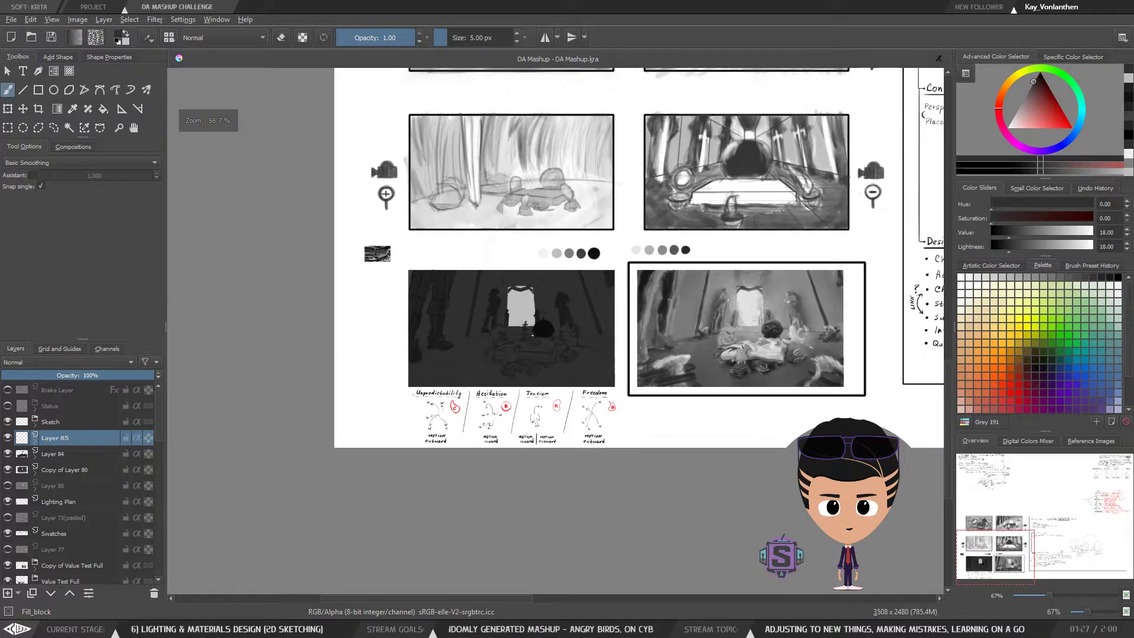
{"action": "key", "text": "ctrl+minus"}
{"action": "key", "text": "ctrl+minus"}
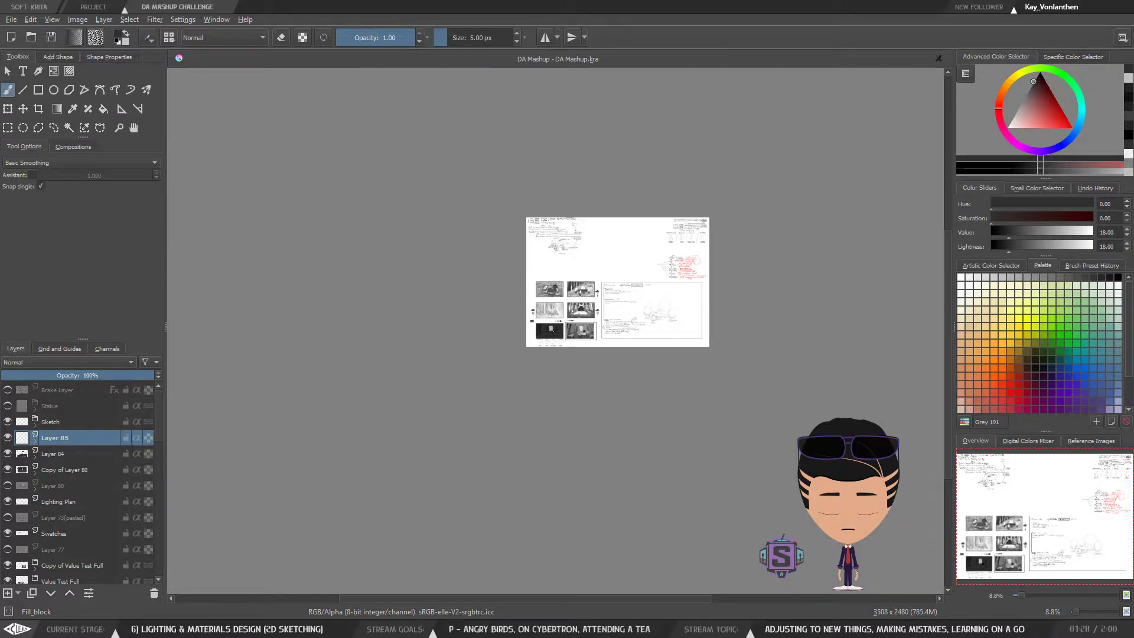
{"action": "key", "text": "ctrl+plus"}
{"action": "key", "text": "ctrl+plus"}
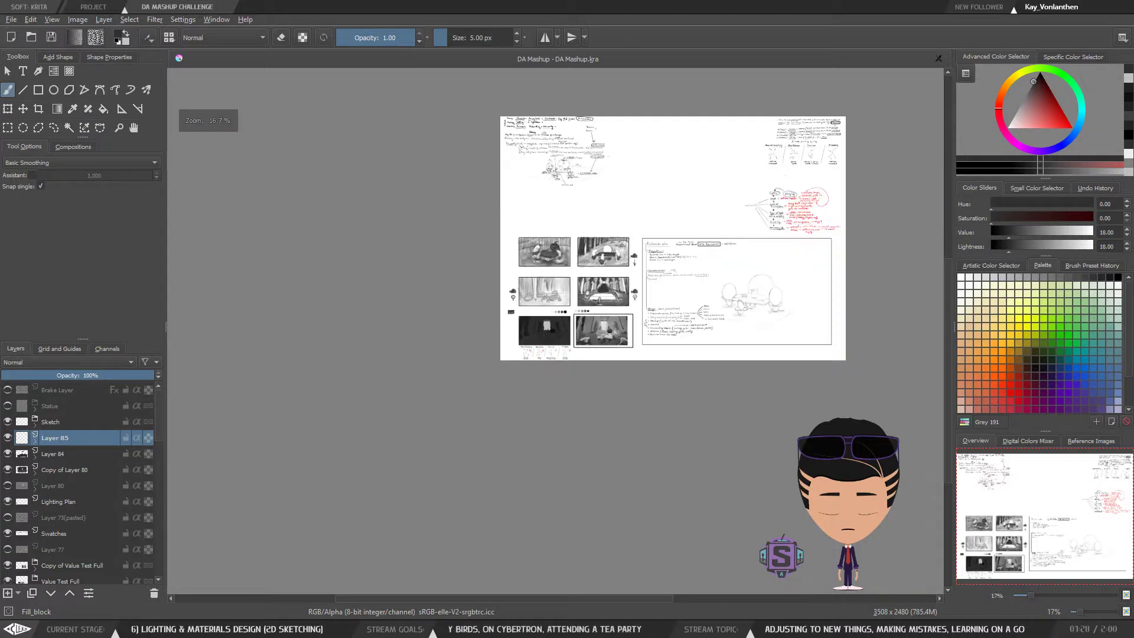
{"action": "key", "text": "ctrl+plus"}
{"action": "key", "text": "ctrl+plus"}
{"action": "key", "text": "ctrl+plus"}
{"action": "key", "text": "ctrl+plus"}
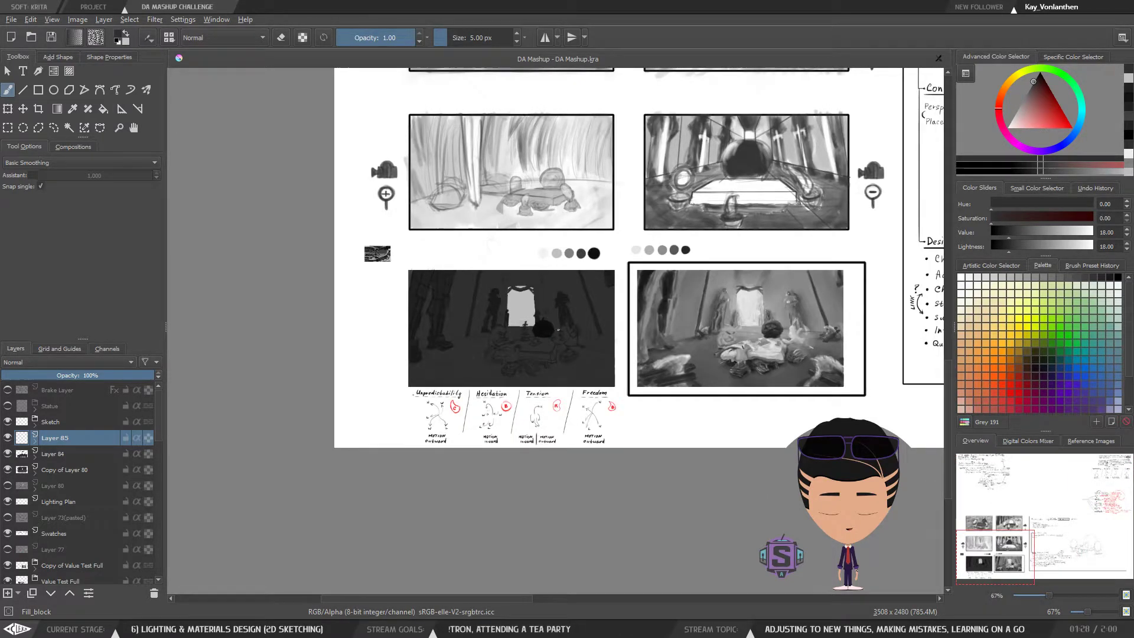
{"action": "key", "text": "ctrl+minus"}
{"action": "key", "text": "ctrl+minus"}
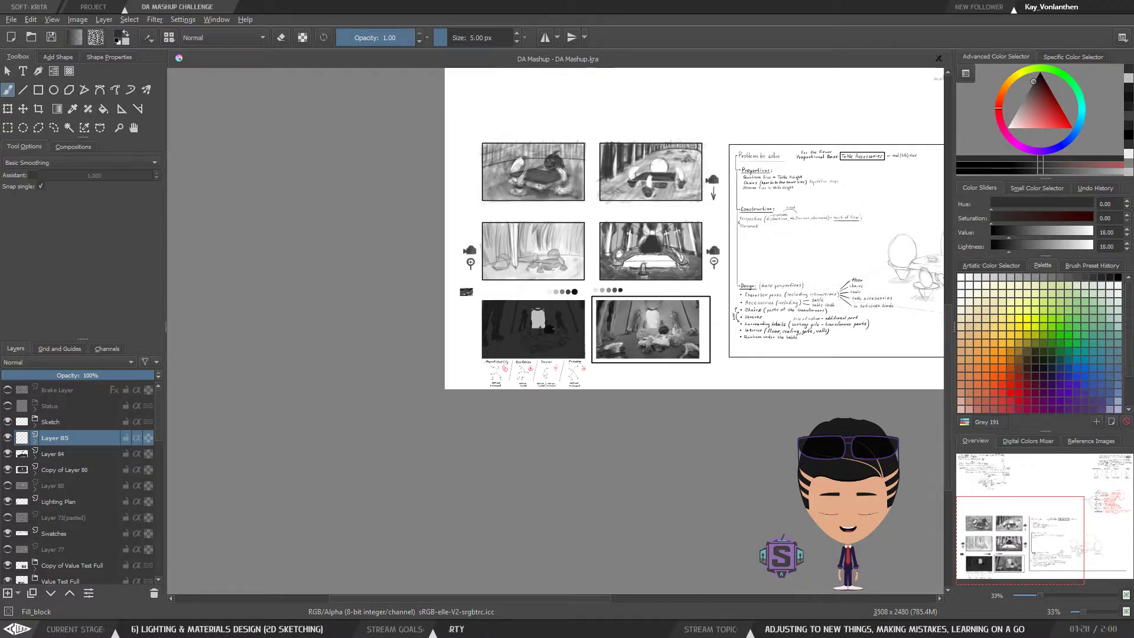
{"action": "key", "text": "ctrl+plus"}
{"action": "key", "text": "ctrl+plus"}
{"action": "key", "text": "ctrl+plus"}
{"action": "key", "text": "ctrl+plus"}
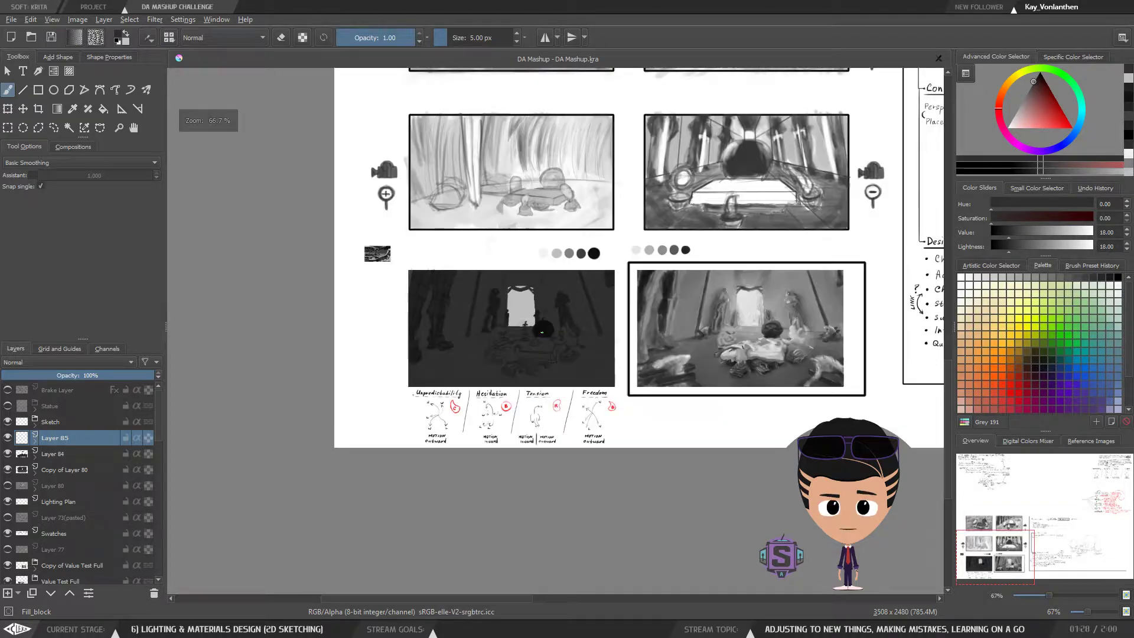
Sample the doorway's light grey in the dark value study to read its value
{"action": "mouse_move", "coordinate": [506, 342]}
{"action": "left_mouse_down"}
{"action": "mouse_move", "coordinate": [542, 349]}
{"action": "mouse_move", "coordinate": [562, 337]}
{"action": "mouse_move", "coordinate": [547, 298]}
{"action": "mouse_move", "coordinate": [572, 397]}
{"action": "left_mouse_up"}
{"action": "key", "text": "ctrl+plus"}
{"action": "key", "text": "ctrl+plus"}
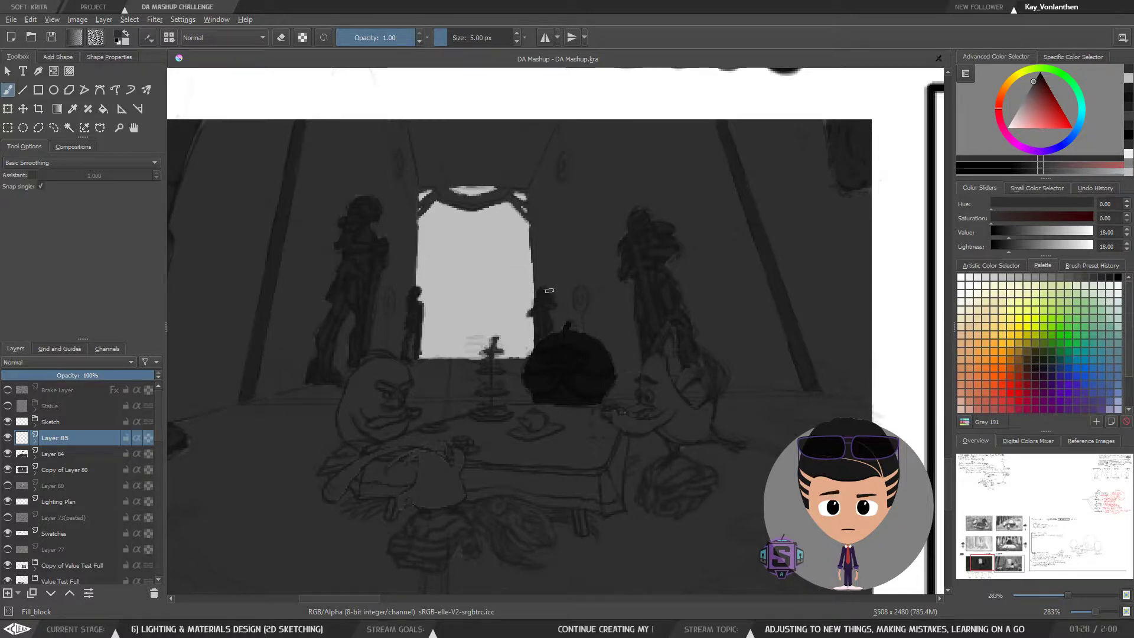
{"action": "left_click_drag", "start_coordinate": [549, 411], "coordinate": [542, 334]}
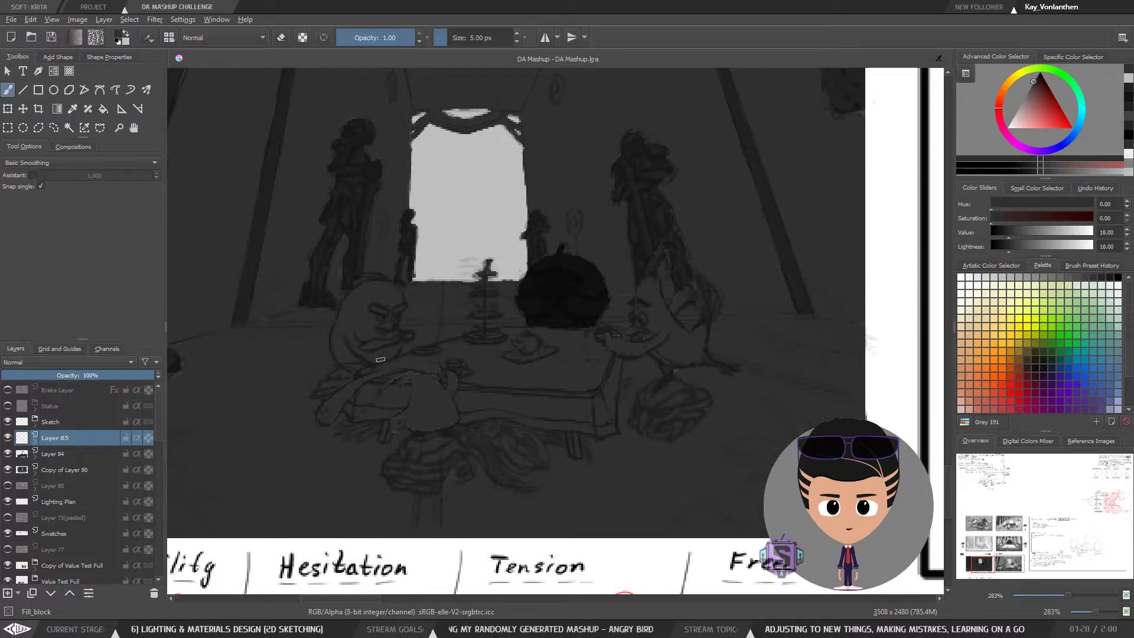
{"action": "key", "text": "ctrl+minus"}
{"action": "key", "text": "ctrl+minus"}
{"action": "left_click_drag", "start_coordinate": [558, 333], "coordinate": [523, 348]}
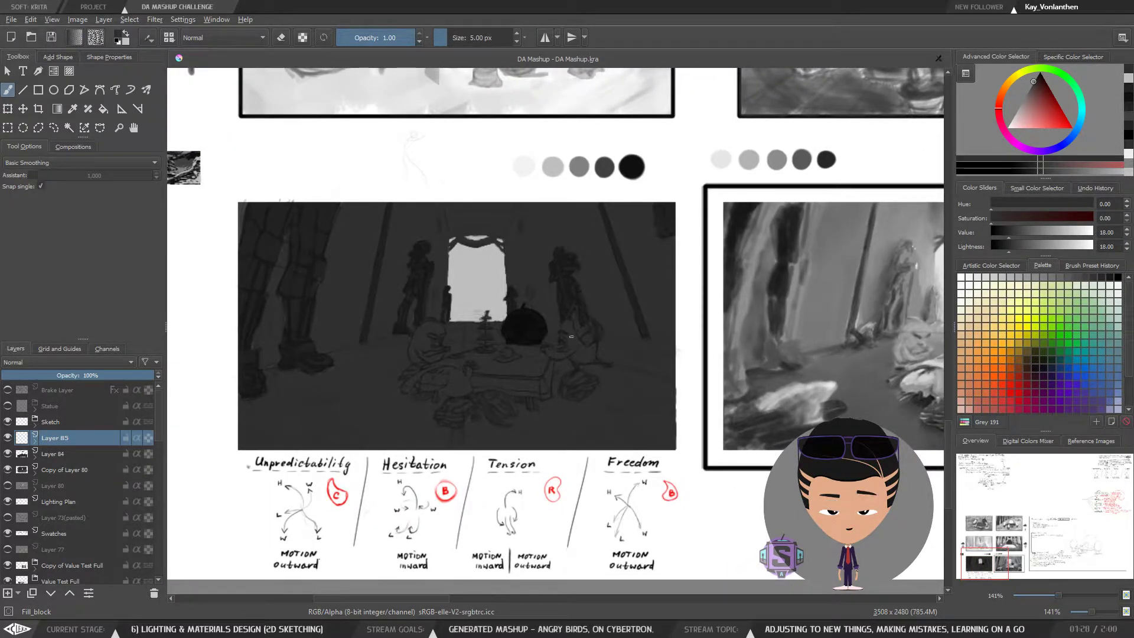
{"action": "left_click", "coordinate": [488, 280], "text": "ctrl"}
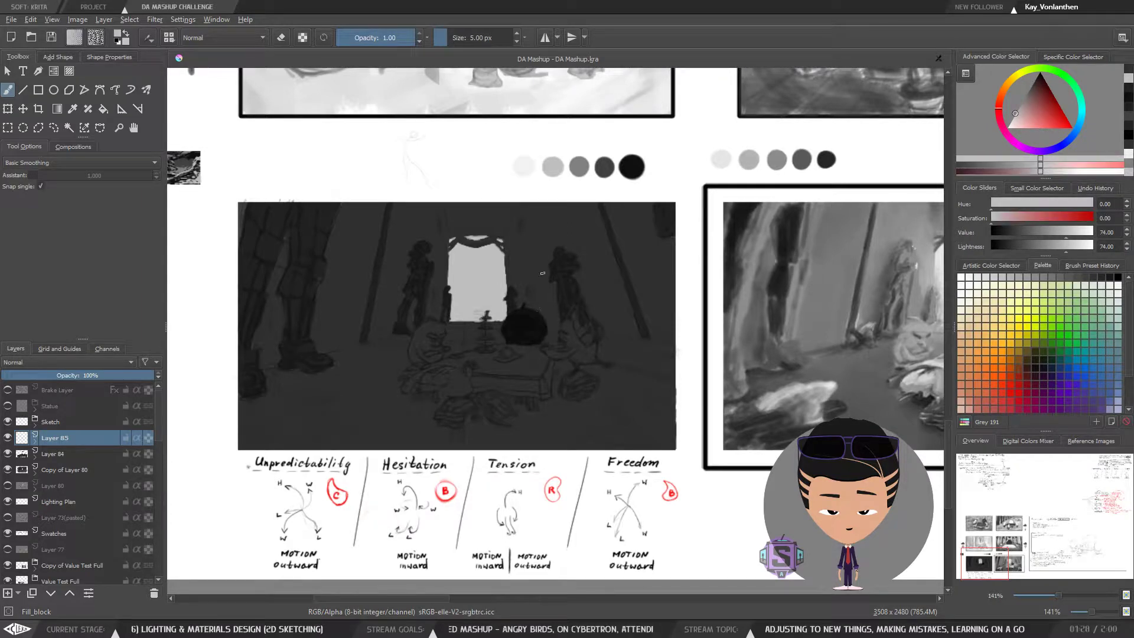
{"action": "left_click_drag", "start_coordinate": [546, 344], "coordinate": [473, 325]}
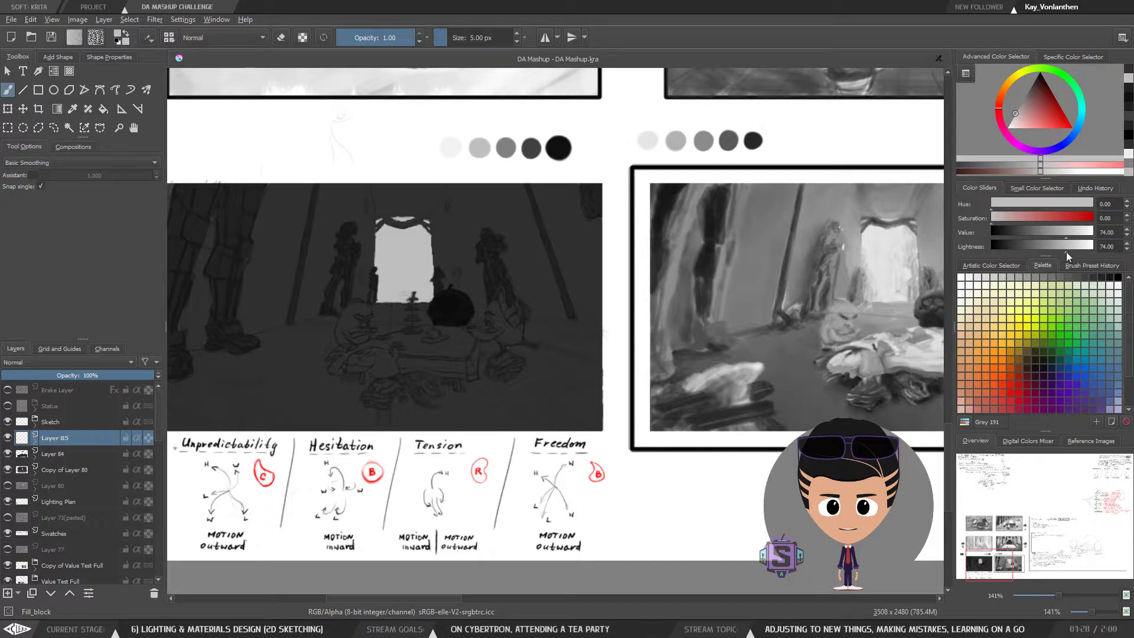
Mix a yellow with hue 54 and value 91, and reduce its saturation to 0 for a light grey
{"action": "left_click", "coordinate": [1023, 73]}
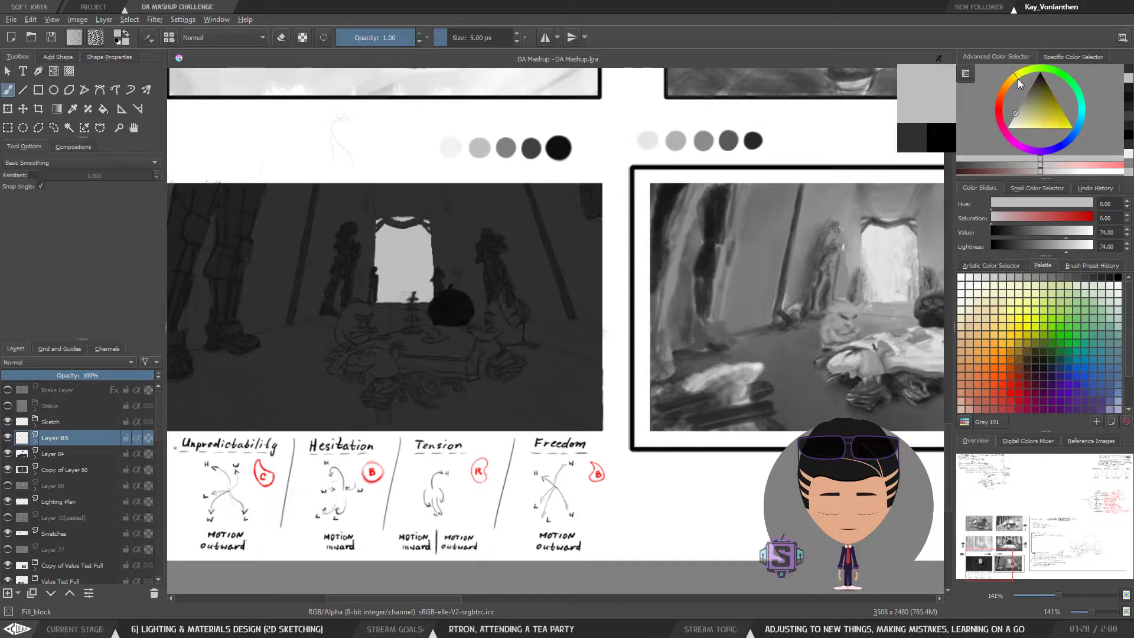
{"action": "left_click_drag", "start_coordinate": [1044, 120], "coordinate": [1065, 129]}
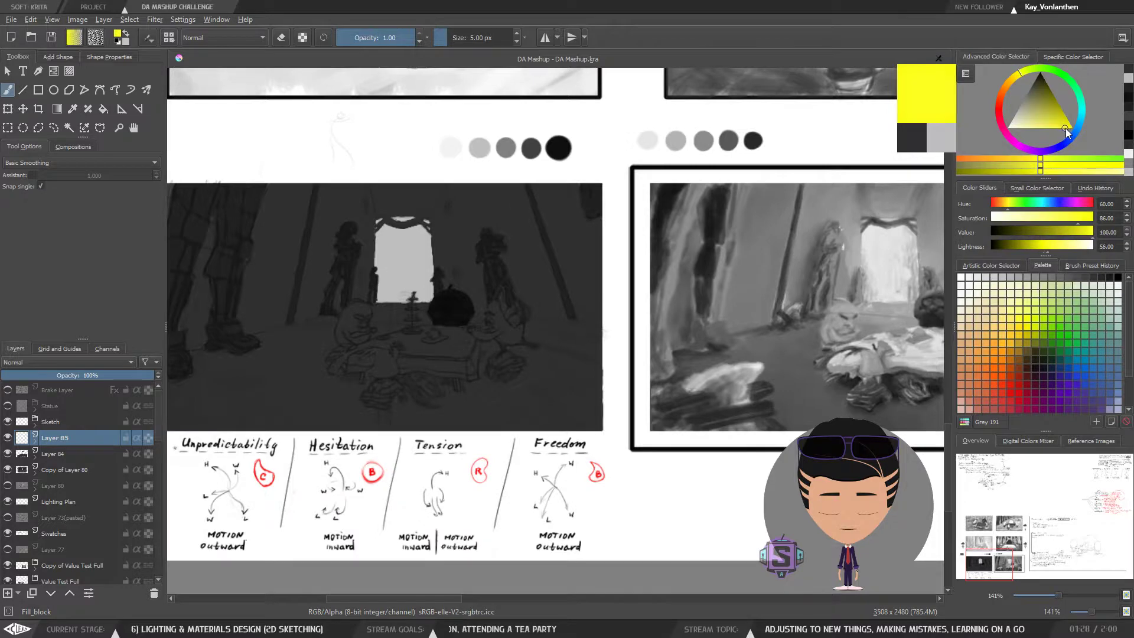
{"action": "left_click", "coordinate": [1020, 74]}
{"action": "left_click", "coordinate": [1019, 77]}
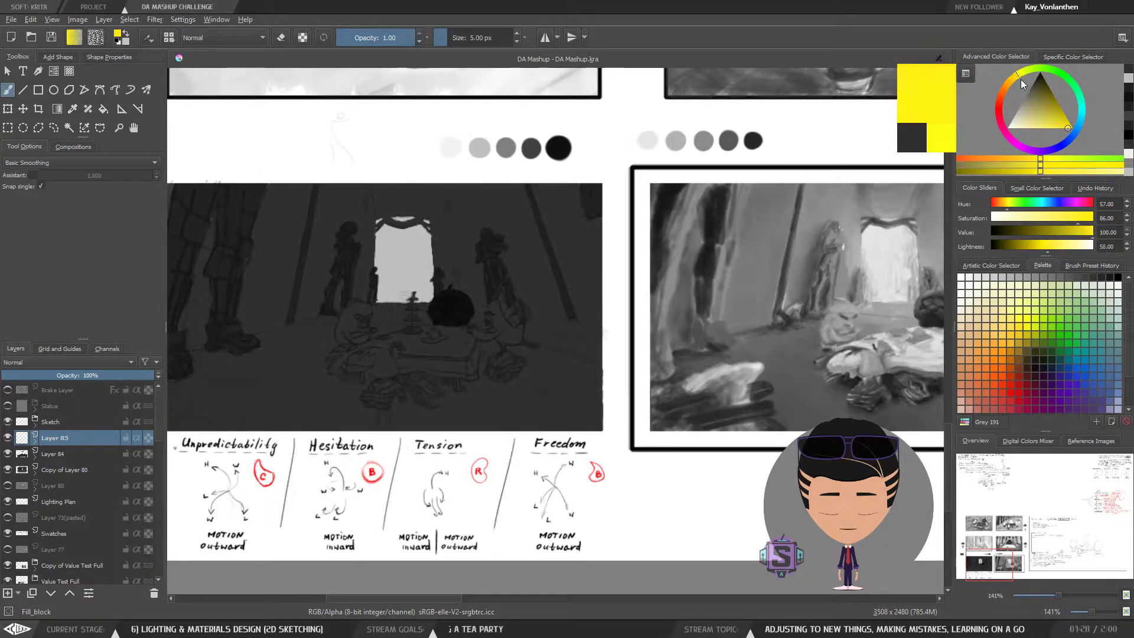
{"action": "left_click_drag", "start_coordinate": [1021, 80], "coordinate": [1020, 80]}
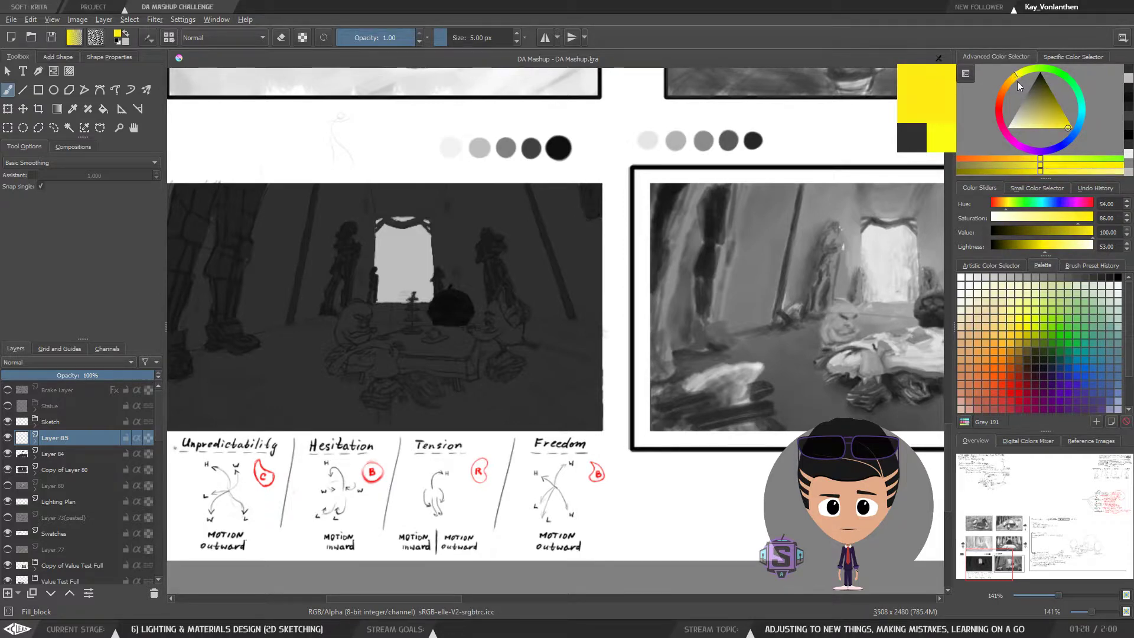
{"action": "left_click", "coordinate": [1068, 125]}
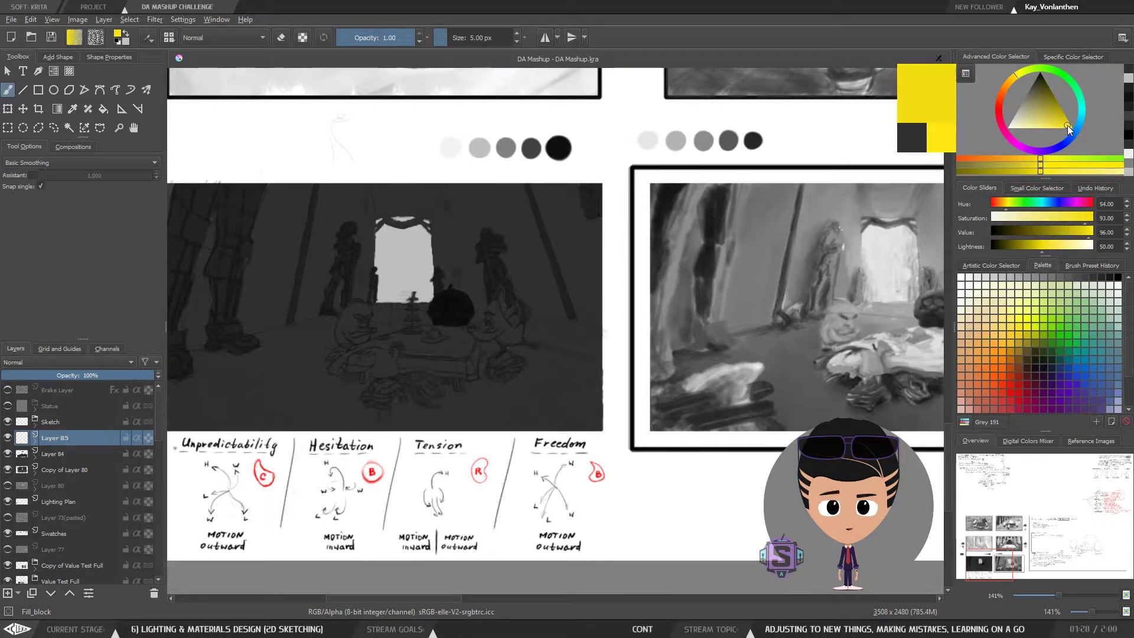
{"action": "left_click_drag", "start_coordinate": [1066, 126], "coordinate": [1066, 123]}
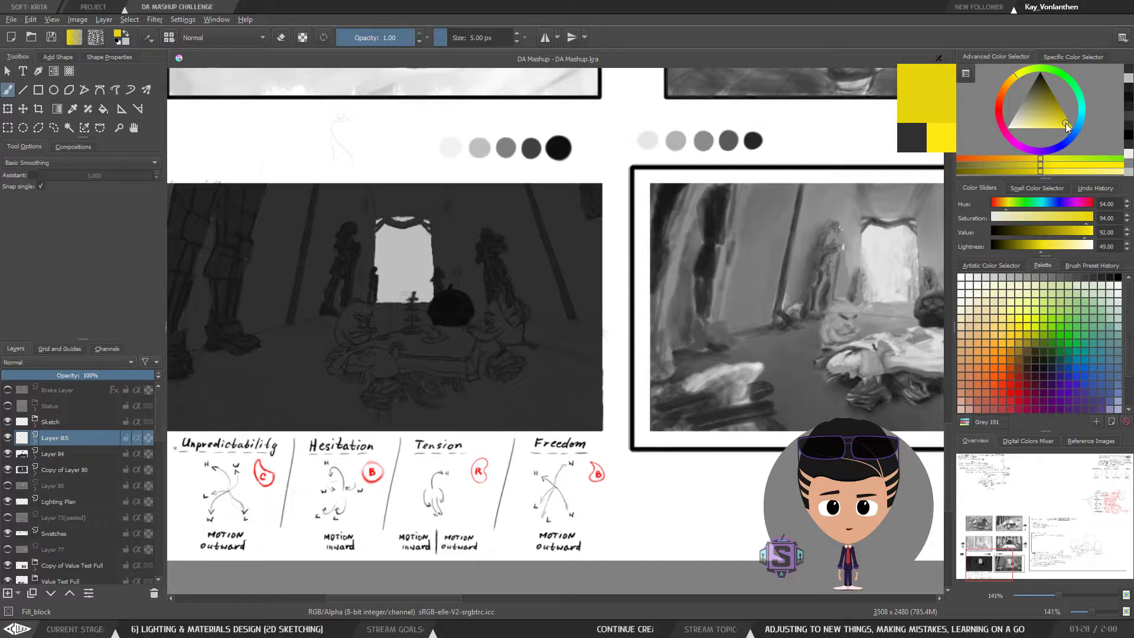
{"action": "left_click", "coordinate": [1059, 122]}
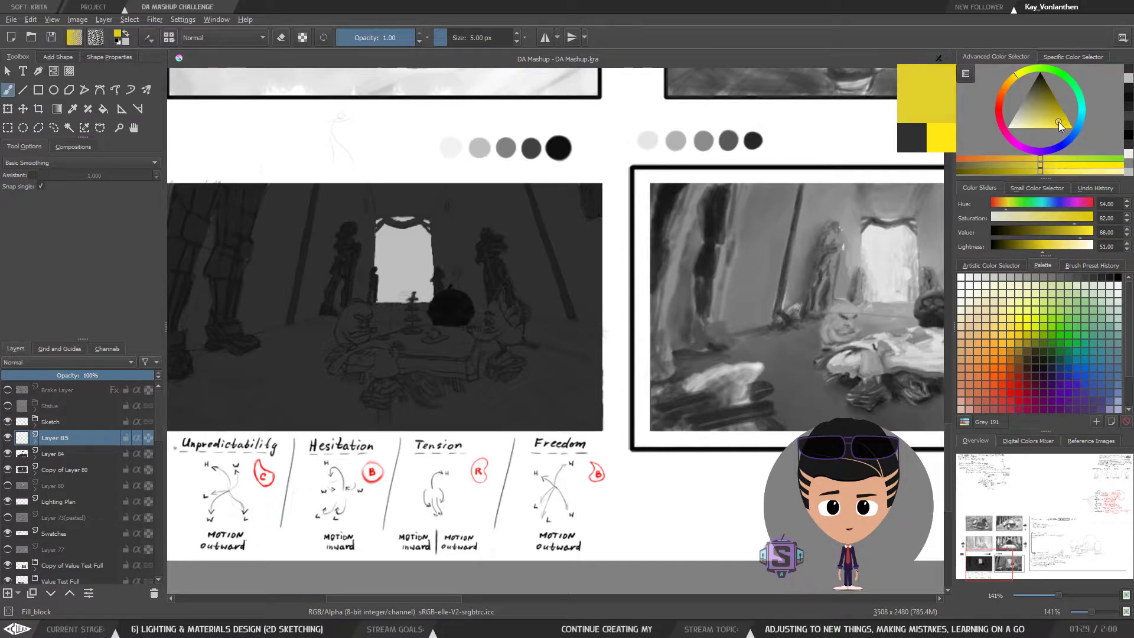
{"action": "left_click_drag", "start_coordinate": [1058, 122], "coordinate": [1063, 123]}
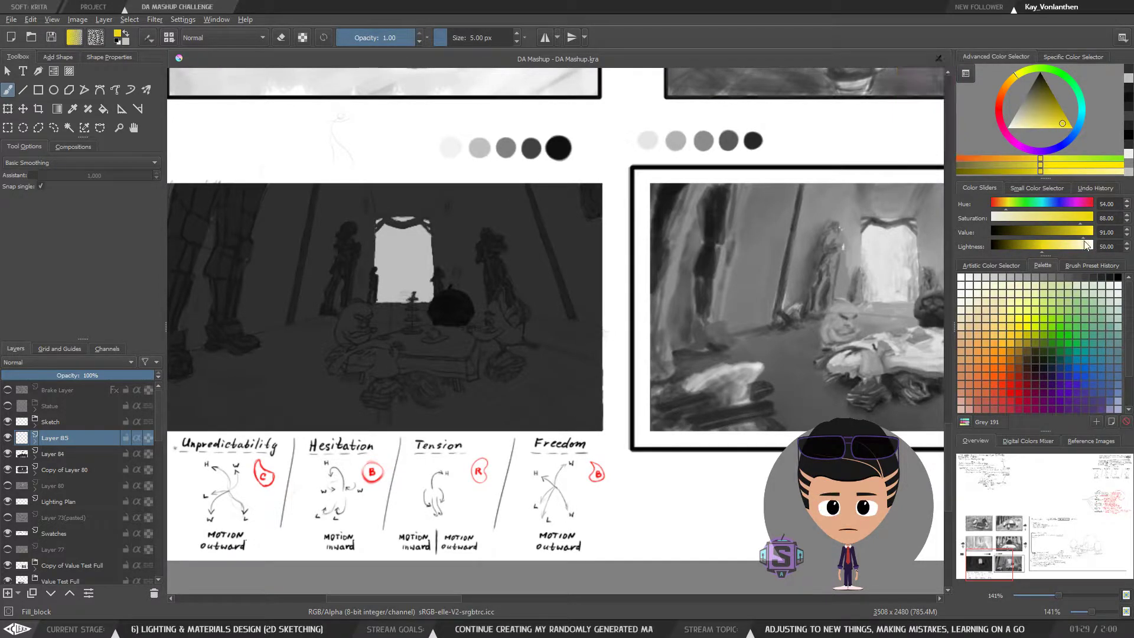
{"action": "left_click_drag", "start_coordinate": [1078, 218], "coordinate": [989, 219]}
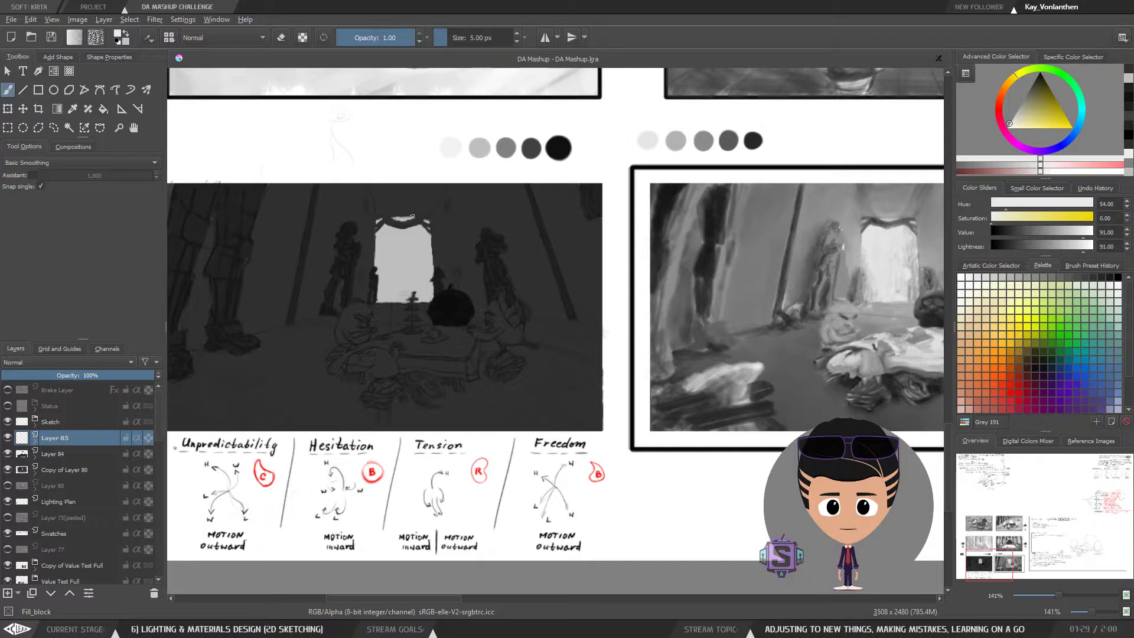
Paint the body of the bird to the right of the table in the light grey with an 8 px brush
{"action": "key", "text": "ctrl+plus"}
{"action": "key", "text": "ctrl+plus"}
{"action": "key", "text": "bracketright"}
{"action": "key", "text": "bracketright"}
{"action": "key", "text": "bracketright"}
{"action": "mouse_move", "coordinate": [436, 300]}
{"action": "left_mouse_down"}
{"action": "mouse_move", "coordinate": [436, 274]}
{"action": "mouse_move", "coordinate": [433, 330]}
{"action": "mouse_move", "coordinate": [446, 352]}
{"action": "mouse_move", "coordinate": [474, 354]}
{"action": "mouse_move", "coordinate": [481, 342]}
{"action": "mouse_move", "coordinate": [446, 324]}
{"action": "mouse_move", "coordinate": [437, 286]}
{"action": "mouse_move", "coordinate": [457, 324]}
{"action": "mouse_move", "coordinate": [441, 291]}
{"action": "left_mouse_up"}
{"action": "key", "text": "ctrl+z"}
{"action": "mouse_move", "coordinate": [468, 332]}
{"action": "left_mouse_down"}
{"action": "mouse_move", "coordinate": [477, 339]}
{"action": "mouse_move", "coordinate": [491, 350]}
{"action": "mouse_move", "coordinate": [551, 353]}
{"action": "mouse_move", "coordinate": [476, 375]}
{"action": "left_mouse_up"}
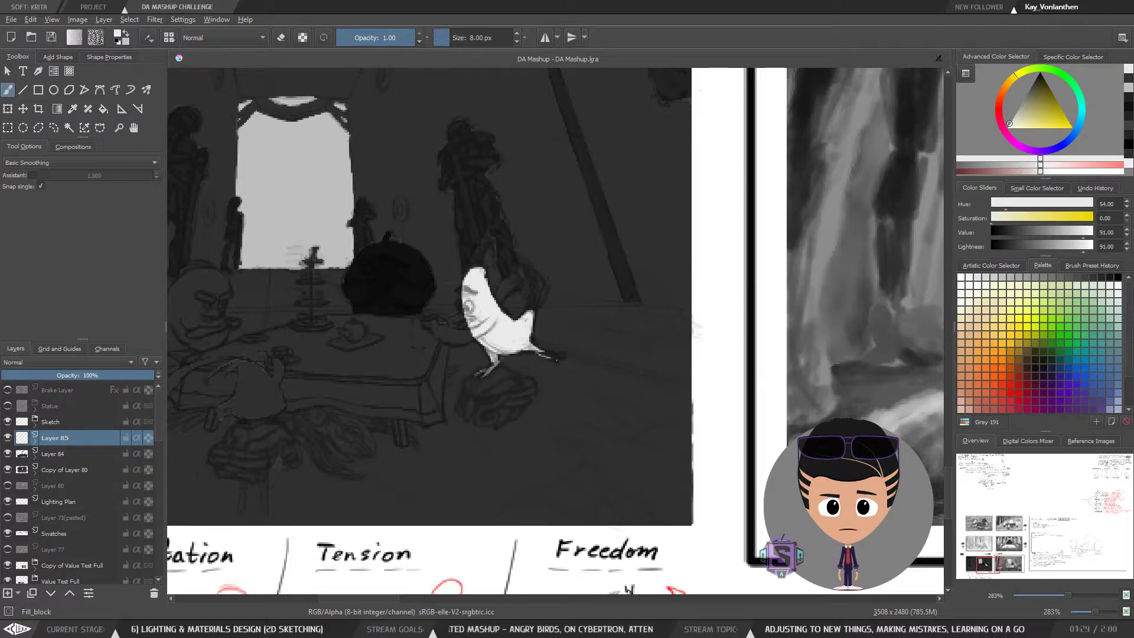
Refine the light grey around the right bird's legs and feet, undoing stray strokes
{"action": "mouse_move", "coordinate": [539, 351]}
{"action": "left_mouse_down"}
{"action": "mouse_move", "coordinate": [572, 356]}
{"action": "mouse_move", "coordinate": [555, 354]}
{"action": "mouse_move", "coordinate": [568, 353]}
{"action": "mouse_move", "coordinate": [541, 375]}
{"action": "mouse_move", "coordinate": [574, 376]}
{"action": "mouse_move", "coordinate": [551, 376]}
{"action": "left_mouse_up"}
{"action": "key", "text": "ctrl+z"}
{"action": "key", "text": "ctrl+z"}
{"action": "key", "text": "ctrl+z"}
{"action": "key", "text": "e"}
{"action": "key", "text": "e"}
{"action": "left_click_drag", "start_coordinate": [554, 268], "coordinate": [570, 275]}
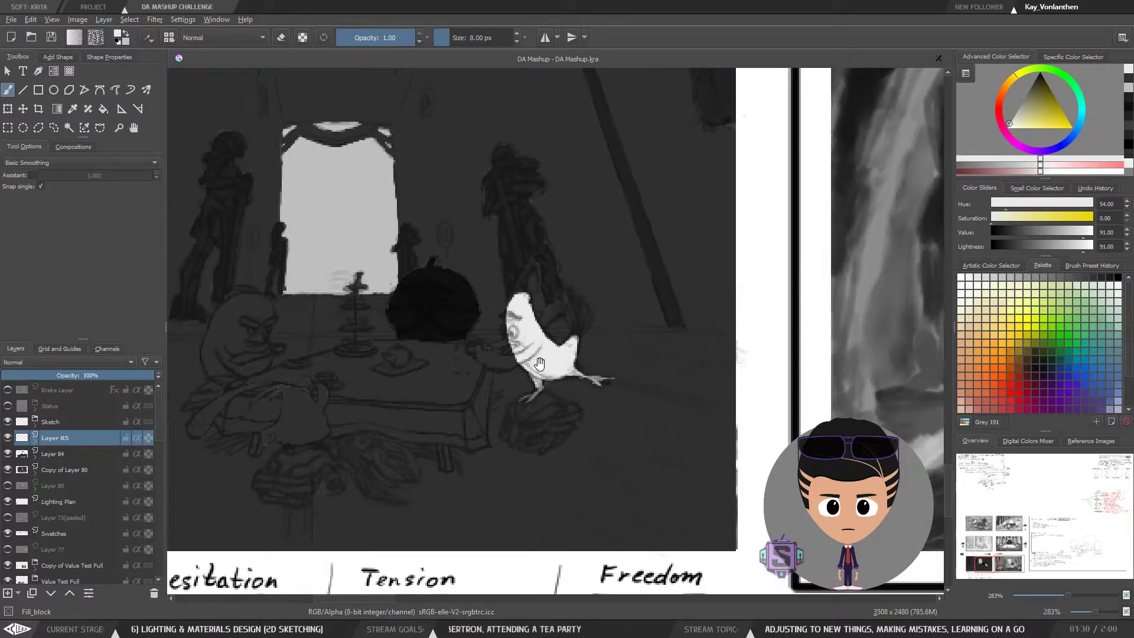
Fill in the right bird's arm, crest, tail feathers and held cup with the light grey
{"action": "mouse_move", "coordinate": [543, 367]}
{"action": "left_mouse_down"}
{"action": "mouse_move", "coordinate": [500, 365]}
{"action": "mouse_move", "coordinate": [479, 358]}
{"action": "mouse_move", "coordinate": [507, 360]}
{"action": "left_mouse_up"}
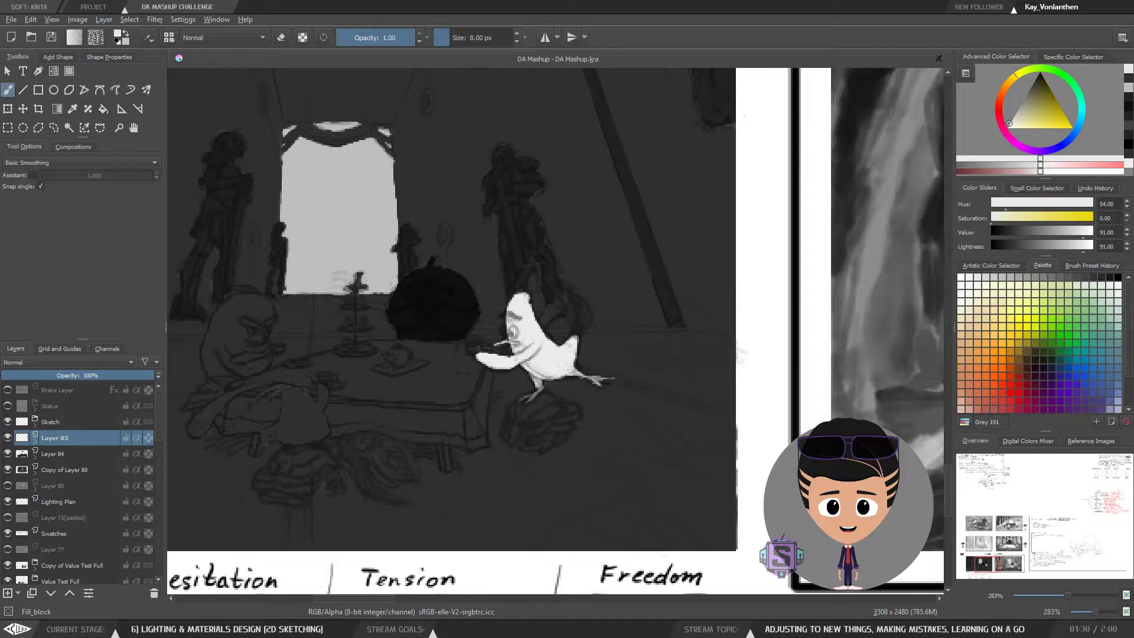
{"action": "mouse_move", "coordinate": [509, 343]}
{"action": "left_mouse_down"}
{"action": "mouse_move", "coordinate": [497, 344]}
{"action": "mouse_move", "coordinate": [502, 332]}
{"action": "mouse_move", "coordinate": [558, 306]}
{"action": "mouse_move", "coordinate": [525, 269]}
{"action": "mouse_move", "coordinate": [534, 262]}
{"action": "mouse_move", "coordinate": [540, 288]}
{"action": "left_mouse_up"}
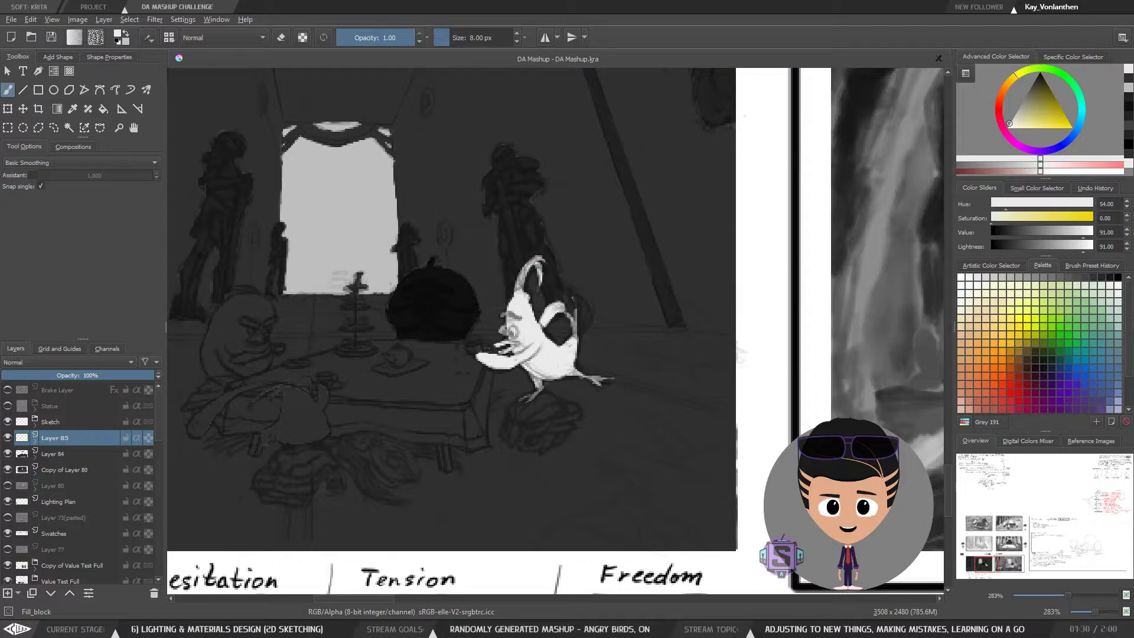
{"action": "mouse_move", "coordinate": [571, 298]}
{"action": "left_mouse_down"}
{"action": "mouse_move", "coordinate": [583, 328]}
{"action": "mouse_move", "coordinate": [589, 308]}
{"action": "left_mouse_up"}
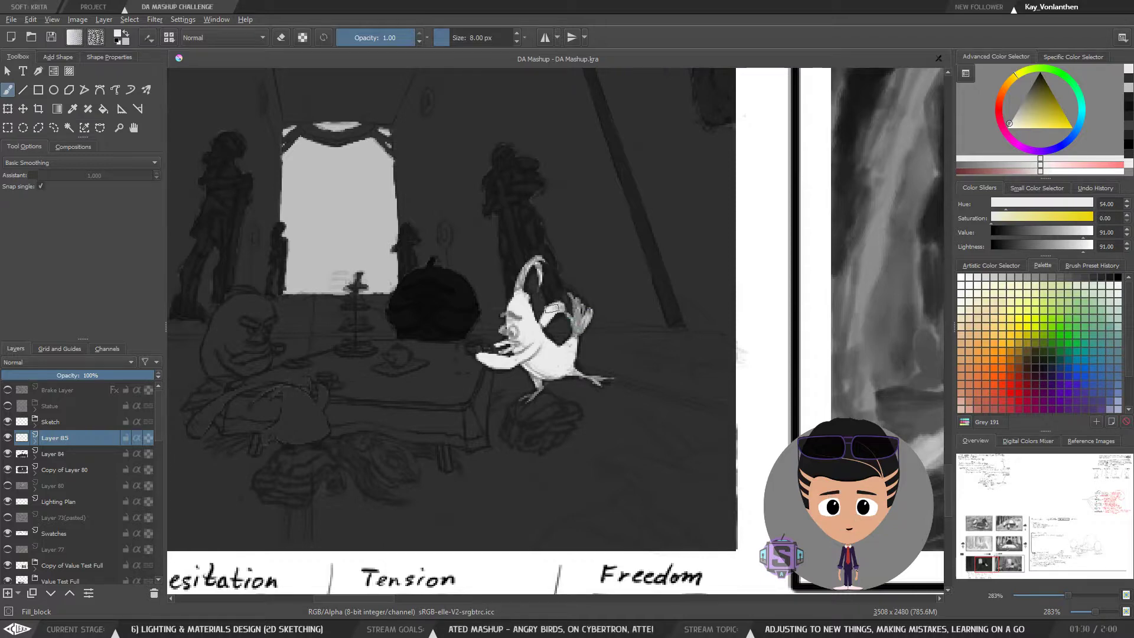
{"action": "mouse_move", "coordinate": [479, 350]}
{"action": "left_mouse_down"}
{"action": "mouse_move", "coordinate": [470, 350]}
{"action": "mouse_move", "coordinate": [485, 345]}
{"action": "left_mouse_up"}
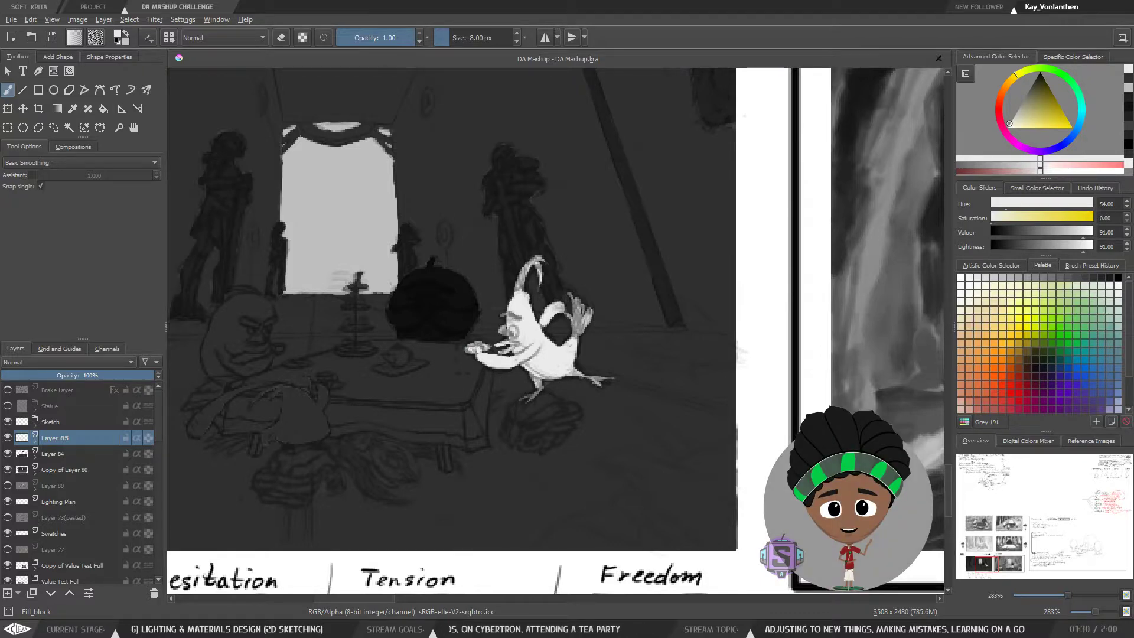
Set the grey's lightness to 80 and paint the tabletop with it, using a 6 px brush for the edges
{"action": "key", "text": "minus"}
{"action": "key", "text": "minus"}
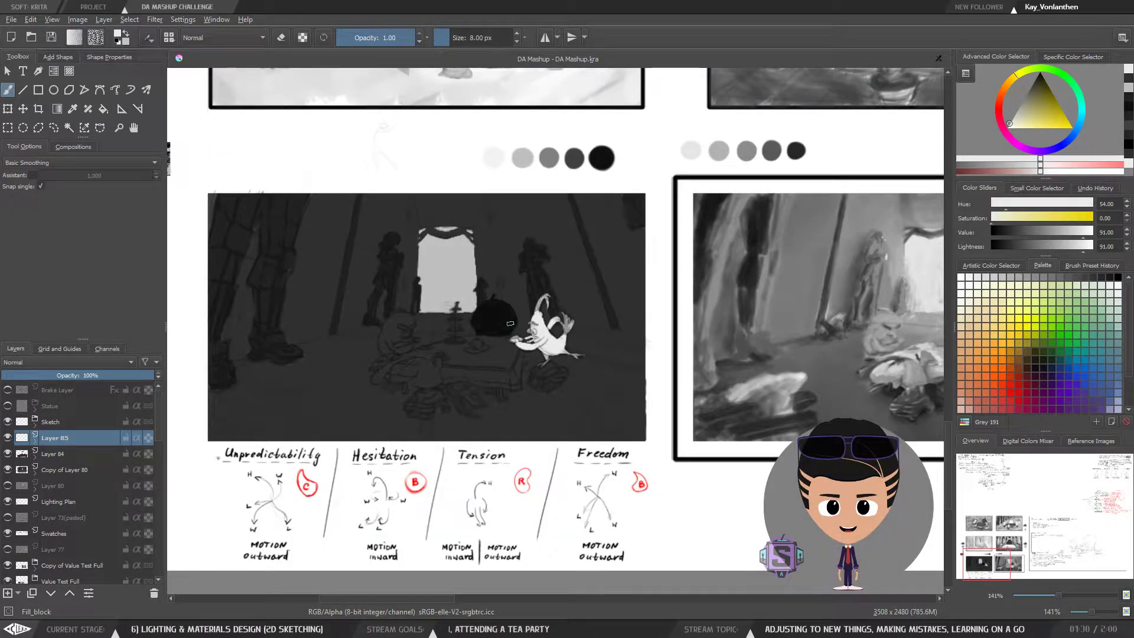
{"action": "scroll", "coordinate": [505, 370], "scroll_direction": "up", "scroll_amount": 2}
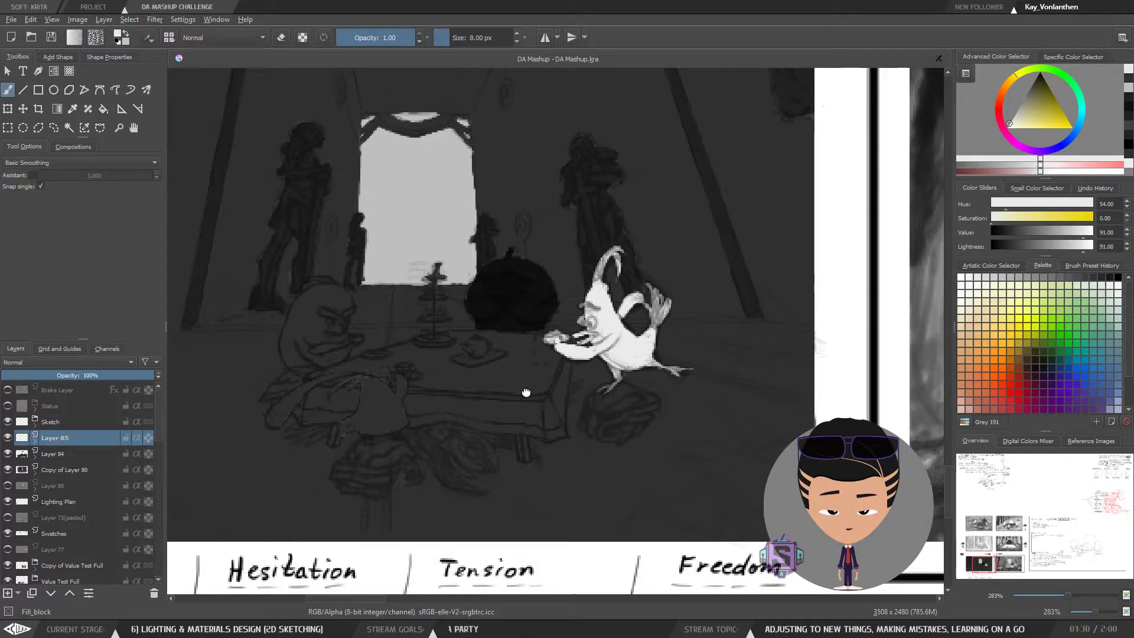
{"action": "left_click_drag", "start_coordinate": [527, 392], "coordinate": [550, 390]}
{"action": "left_click", "coordinate": [1073, 249]}
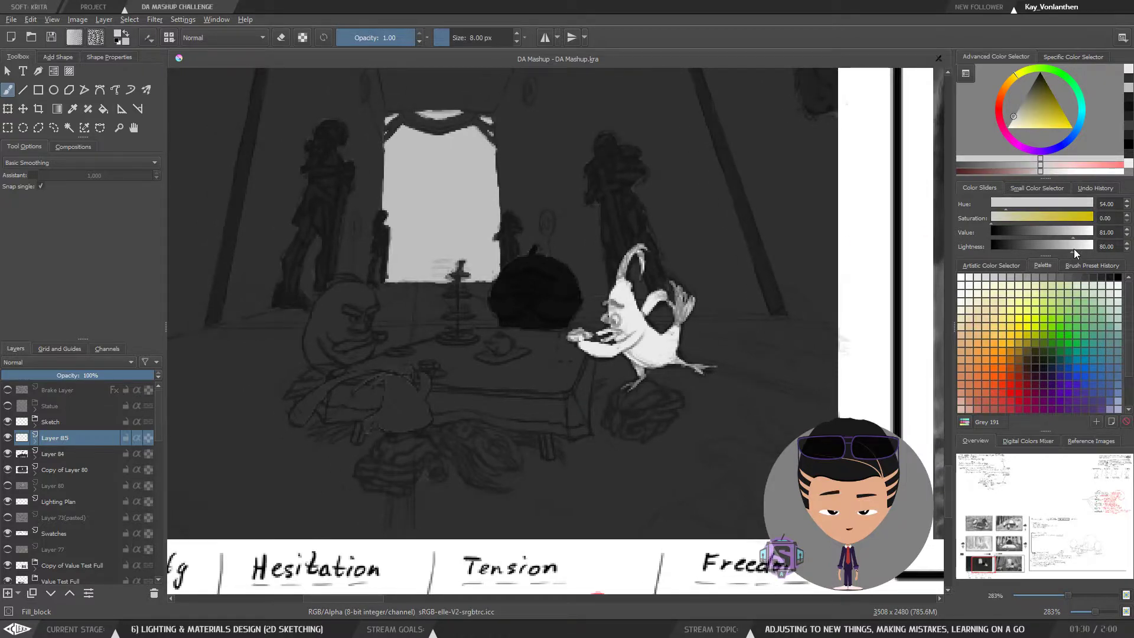
{"action": "key", "text": "bracketright"}
{"action": "key", "text": "bracketright"}
{"action": "key", "text": "bracketright"}
{"action": "key", "text": "bracketright"}
{"action": "key", "text": "bracketright"}
{"action": "mouse_move", "coordinate": [540, 367]}
{"action": "left_mouse_down"}
{"action": "mouse_move", "coordinate": [464, 377]}
{"action": "mouse_move", "coordinate": [521, 382]}
{"action": "mouse_move", "coordinate": [570, 372]}
{"action": "mouse_move", "coordinate": [520, 381]}
{"action": "mouse_move", "coordinate": [571, 357]}
{"action": "mouse_move", "coordinate": [442, 382]}
{"action": "mouse_move", "coordinate": [433, 357]}
{"action": "mouse_move", "coordinate": [413, 377]}
{"action": "mouse_move", "coordinate": [367, 365]}
{"action": "mouse_move", "coordinate": [381, 364]}
{"action": "mouse_move", "coordinate": [337, 373]}
{"action": "mouse_move", "coordinate": [429, 345]}
{"action": "mouse_move", "coordinate": [386, 363]}
{"action": "mouse_move", "coordinate": [441, 346]}
{"action": "mouse_move", "coordinate": [464, 363]}
{"action": "mouse_move", "coordinate": [488, 345]}
{"action": "mouse_move", "coordinate": [472, 369]}
{"action": "mouse_move", "coordinate": [467, 358]}
{"action": "mouse_move", "coordinate": [500, 339]}
{"action": "mouse_move", "coordinate": [446, 335]}
{"action": "mouse_move", "coordinate": [540, 334]}
{"action": "mouse_move", "coordinate": [507, 334]}
{"action": "mouse_move", "coordinate": [525, 345]}
{"action": "mouse_move", "coordinate": [480, 365]}
{"action": "mouse_move", "coordinate": [548, 334]}
{"action": "left_mouse_up"}
{"action": "key", "text": "["}
{"action": "key", "text": "["}
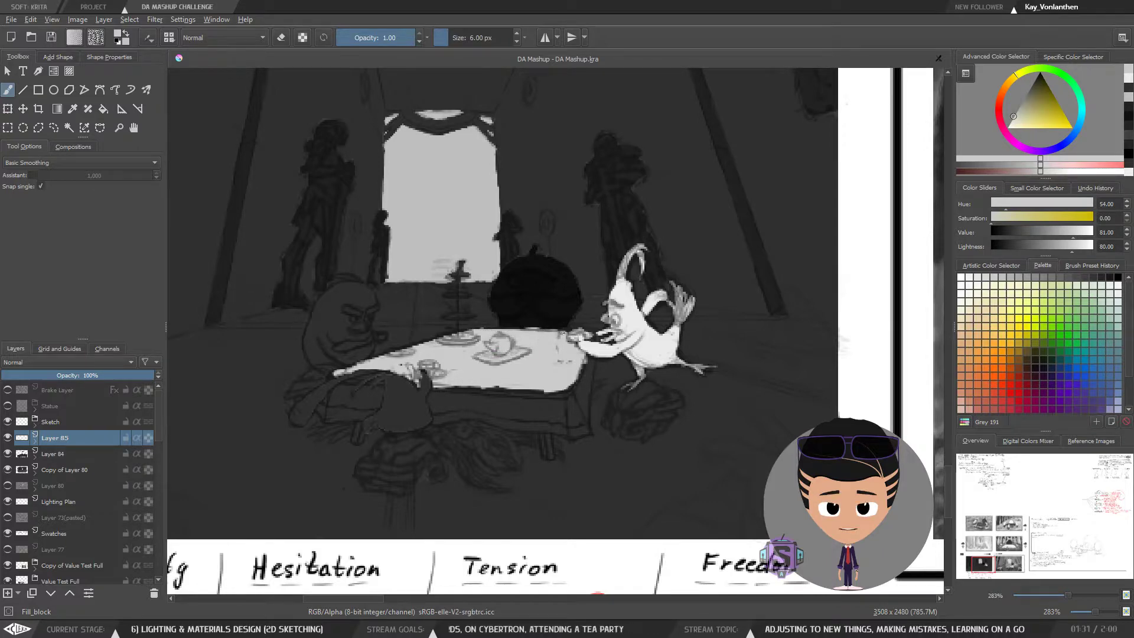
Extend the lightness 80 grey over the tablecloth's hanging sides and the corner behind the front bird, enlarging the brush to 10 px
{"action": "left_click_drag", "start_coordinate": [578, 390], "coordinate": [583, 362]}
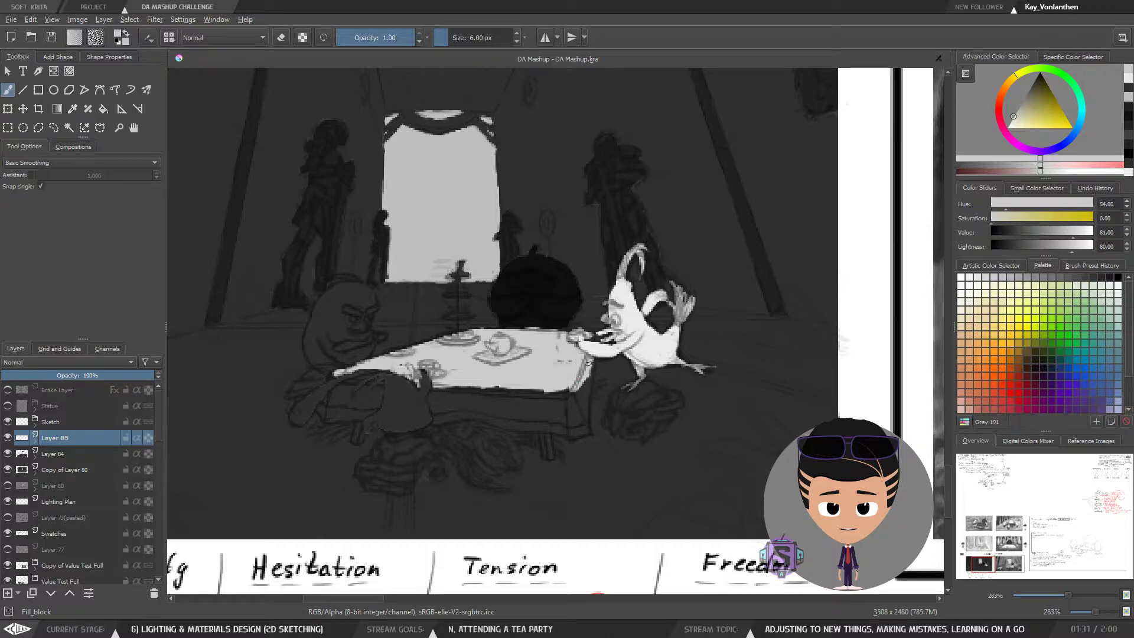
{"action": "mouse_move", "coordinate": [588, 362]}
{"action": "left_mouse_down"}
{"action": "mouse_move", "coordinate": [571, 419]}
{"action": "mouse_move", "coordinate": [580, 412]}
{"action": "mouse_move", "coordinate": [565, 420]}
{"action": "mouse_move", "coordinate": [553, 398]}
{"action": "mouse_move", "coordinate": [436, 401]}
{"action": "mouse_move", "coordinate": [442, 413]}
{"action": "mouse_move", "coordinate": [481, 398]}
{"action": "mouse_move", "coordinate": [440, 419]}
{"action": "mouse_move", "coordinate": [515, 420]}
{"action": "mouse_move", "coordinate": [519, 411]}
{"action": "mouse_move", "coordinate": [475, 399]}
{"action": "mouse_move", "coordinate": [529, 411]}
{"action": "mouse_move", "coordinate": [544, 401]}
{"action": "mouse_move", "coordinate": [516, 423]}
{"action": "mouse_move", "coordinate": [580, 408]}
{"action": "left_mouse_up"}
{"action": "key", "text": "bracketright"}
{"action": "key", "text": "bracketright"}
{"action": "mouse_move", "coordinate": [360, 410]}
{"action": "left_mouse_down"}
{"action": "mouse_move", "coordinate": [372, 411]}
{"action": "mouse_move", "coordinate": [372, 393]}
{"action": "mouse_move", "coordinate": [362, 397]}
{"action": "mouse_move", "coordinate": [374, 384]}
{"action": "mouse_move", "coordinate": [327, 420]}
{"action": "mouse_move", "coordinate": [329, 397]}
{"action": "mouse_move", "coordinate": [348, 399]}
{"action": "mouse_move", "coordinate": [337, 390]}
{"action": "left_mouse_up"}
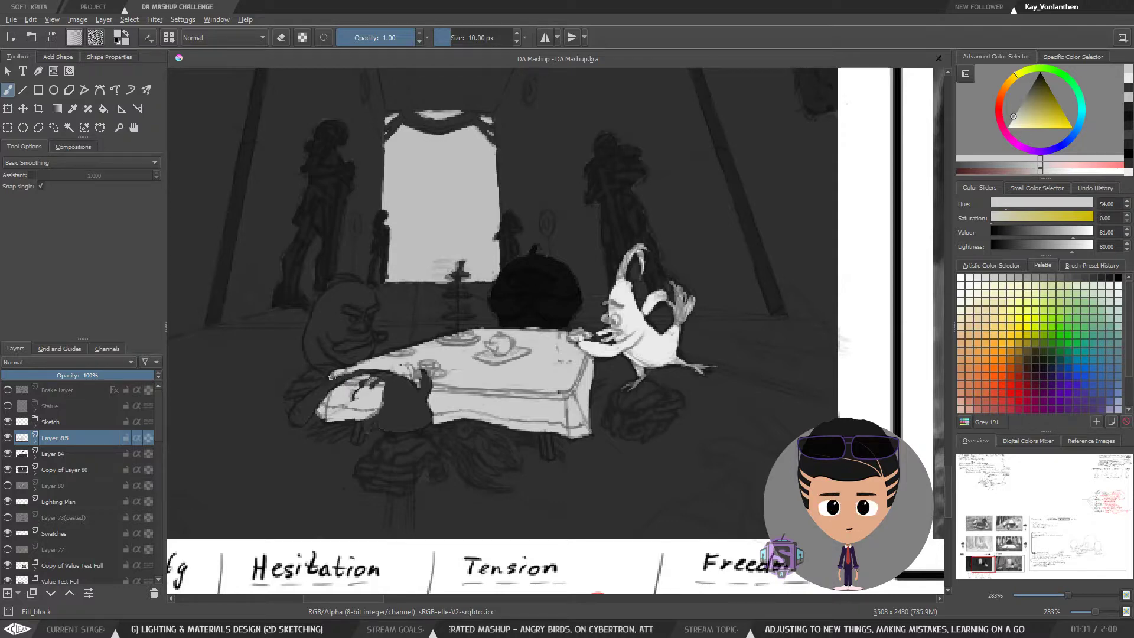
Examine the light bird and tablecloth against the dark surroundings, alternating between close-up and whole-scene views
{"action": "key", "text": "ctrl+minus"}
{"action": "key", "text": "ctrl+minus"}
{"action": "key", "text": "ctrl+plus"}
{"action": "key", "text": "ctrl+plus"}
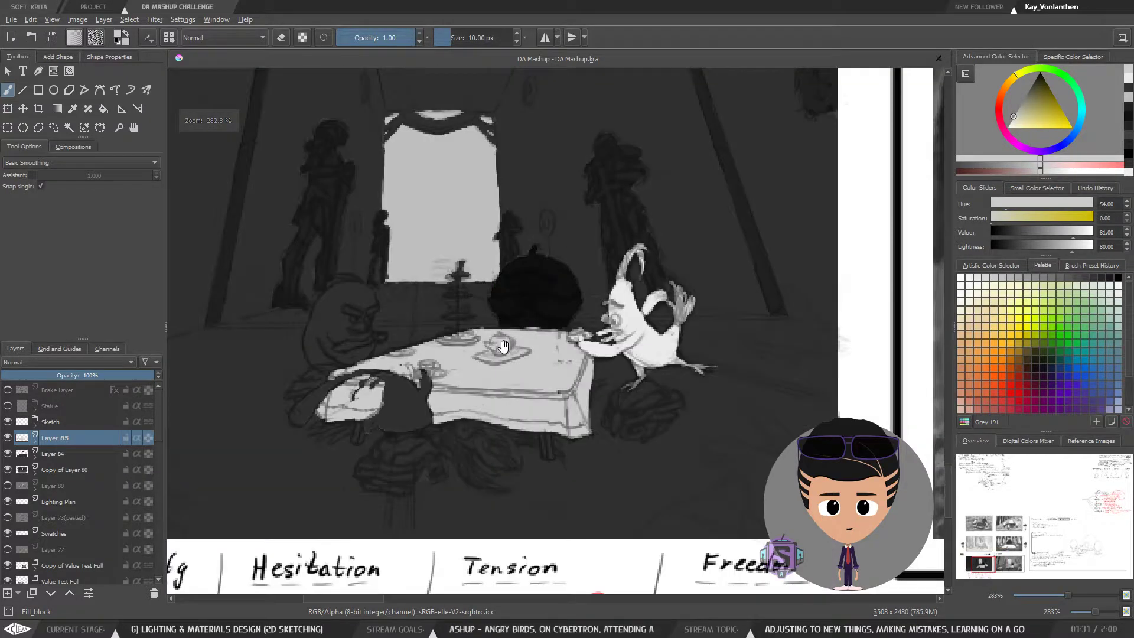
{"action": "left_click_drag", "start_coordinate": [440, 275], "coordinate": [477, 303]}
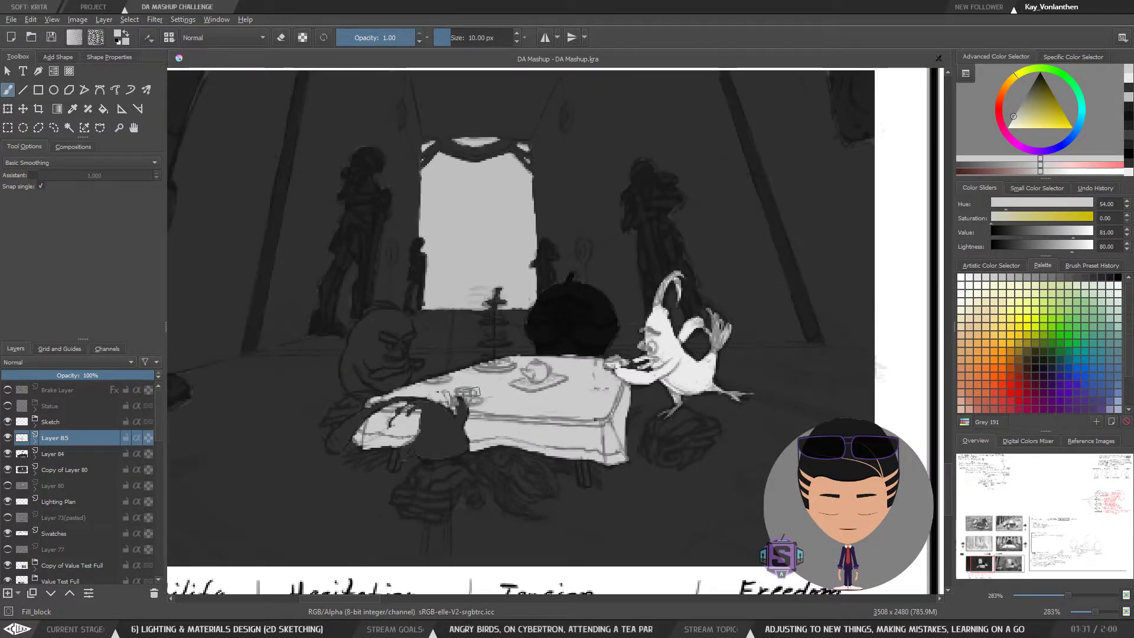
{"action": "key", "text": "ctrl+minus"}
{"action": "key", "text": "ctrl+minus"}
{"action": "key", "text": "ctrl+plus"}
{"action": "key", "text": "ctrl+plus"}
{"action": "key", "text": "ctrl+minus"}
{"action": "key", "text": "ctrl+minus"}
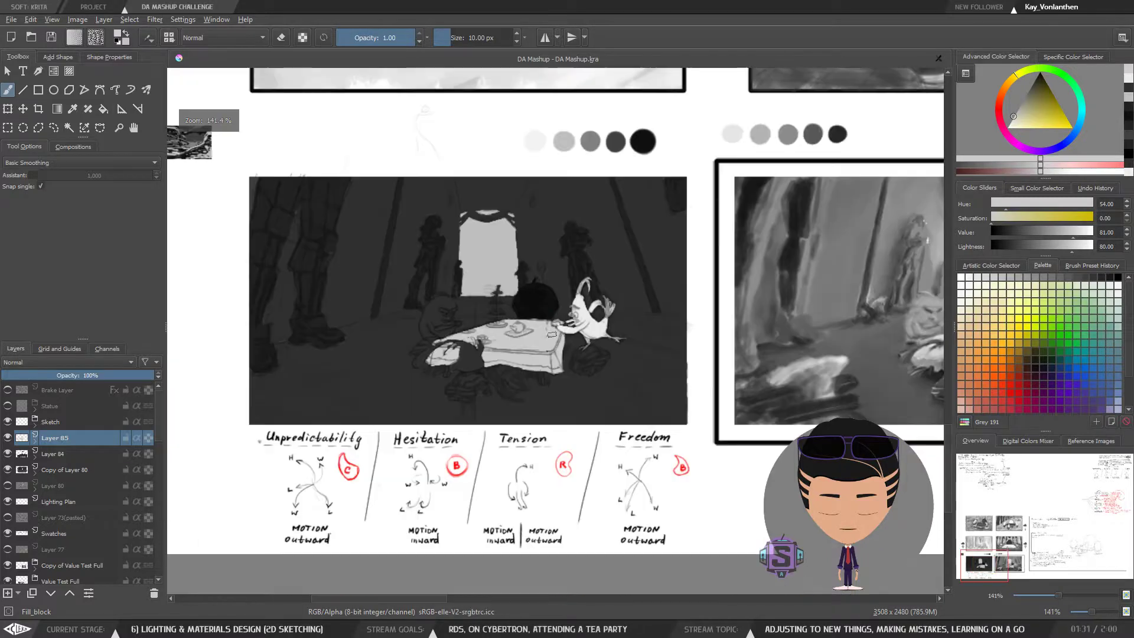
{"action": "key", "text": "ctrl+plus"}
{"action": "key", "text": "ctrl+plus"}
{"action": "left_click_drag", "start_coordinate": [564, 439], "coordinate": [549, 408]}
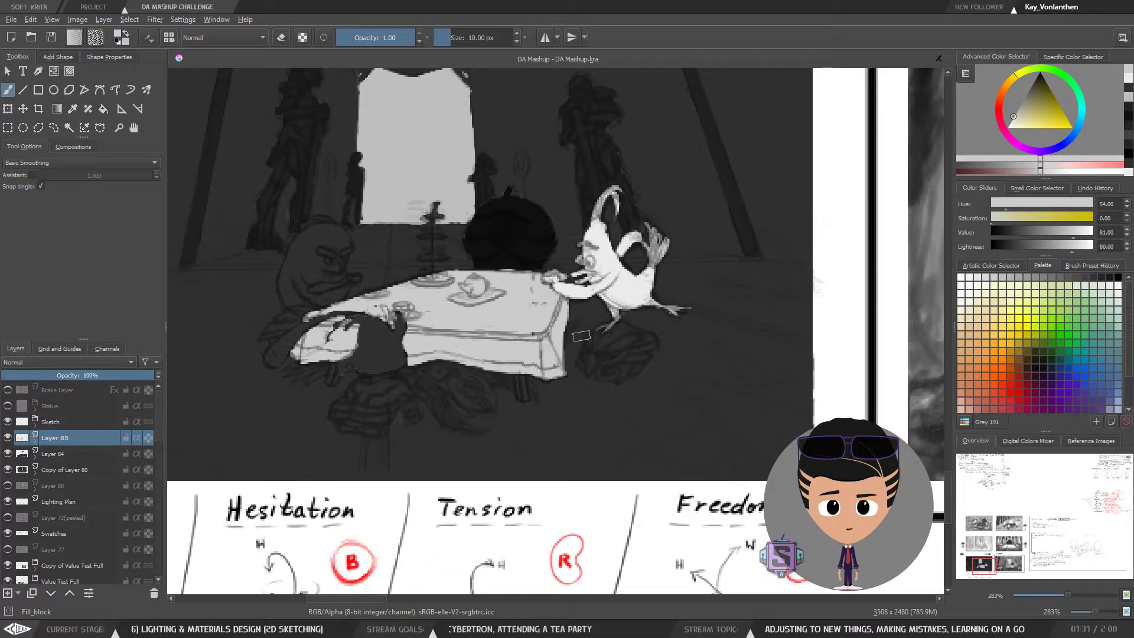
{"action": "key", "text": "ctrl+minus"}
{"action": "key", "text": "ctrl+minus"}
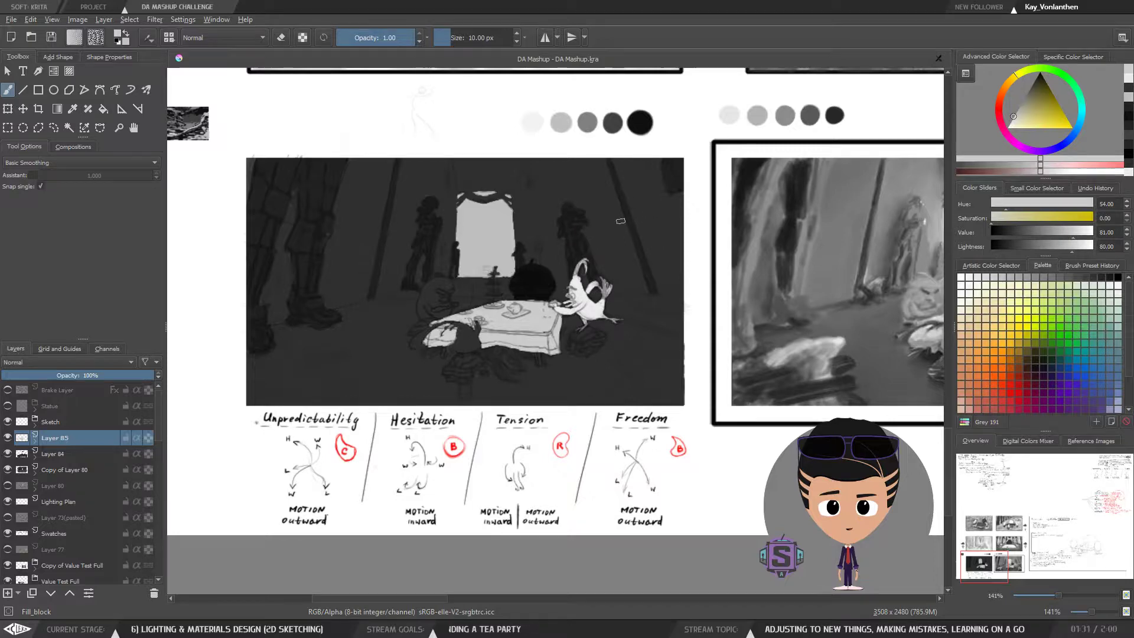
Check the scene at thumbnail size against the other compositions and inspect the table and right bird up close
{"action": "key", "text": "ctrl+minus"}
{"action": "key", "text": "ctrl+minus"}
{"action": "key", "text": "ctrl+minus"}
{"action": "key", "text": "ctrl+minus"}
{"action": "key", "text": "ctrl+minus"}
{"action": "key", "text": "ctrl+minus"}
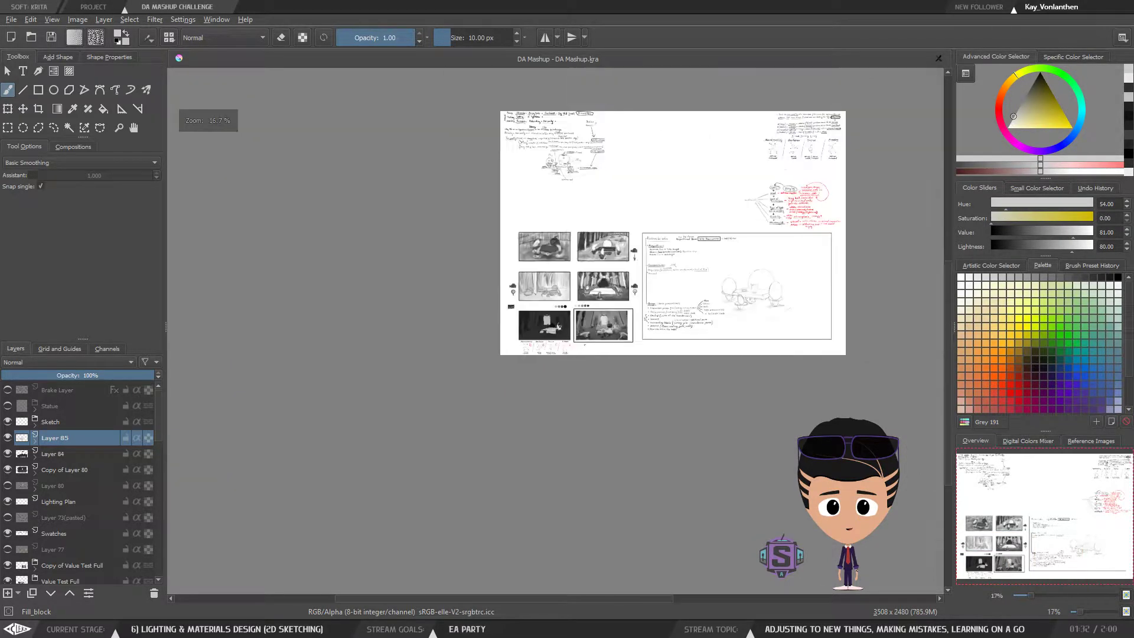
{"action": "key", "text": "ctrl+plus"}
{"action": "key", "text": "ctrl+plus"}
{"action": "key", "text": "ctrl+plus"}
{"action": "key", "text": "ctrl+plus"}
{"action": "key", "text": "ctrl+plus"}
{"action": "key", "text": "ctrl+plus"}
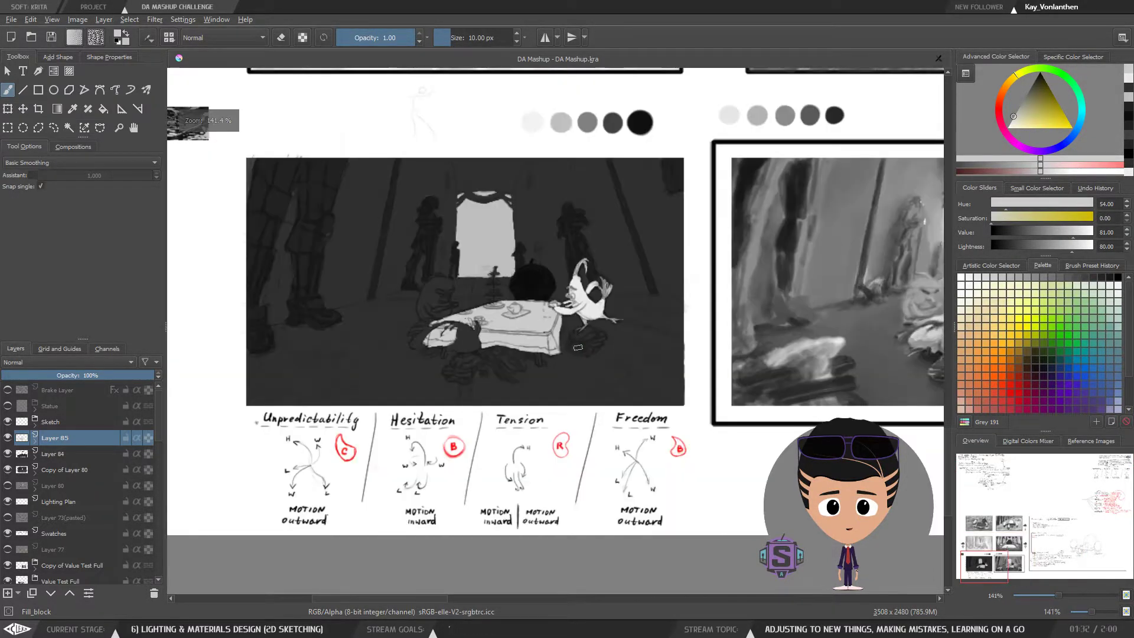
{"action": "key", "text": "ctrl+plus"}
{"action": "key", "text": "ctrl+plus"}
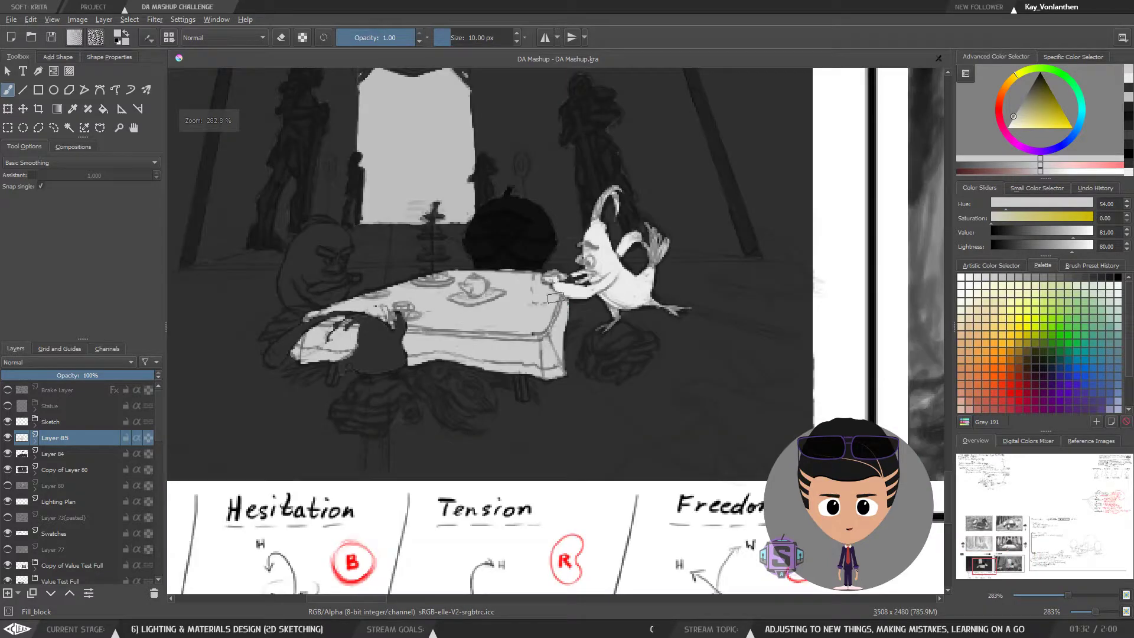
{"action": "left_click_drag", "start_coordinate": [565, 387], "coordinate": [559, 385]}
{"action": "left_click_drag", "start_coordinate": [610, 339], "coordinate": [645, 366]}
{"action": "left_click_drag", "start_coordinate": [601, 423], "coordinate": [590, 392]}
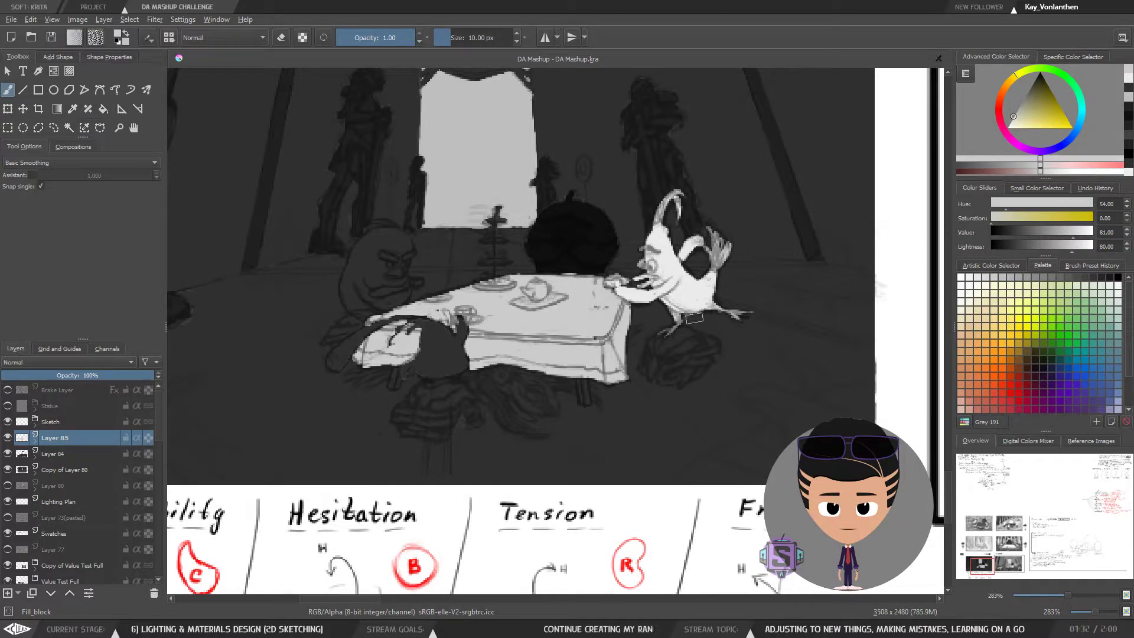
Try several greys between lightness 45 and 10 on the table's near leg, reducing the brush from 6 to 2 px
{"action": "mouse_move", "coordinate": [1055, 250]}
{"action": "left_mouse_down"}
{"action": "mouse_move", "coordinate": [1027, 253]}
{"action": "mouse_move", "coordinate": [1039, 252]}
{"action": "left_mouse_up"}
{"action": "key", "text": "["}
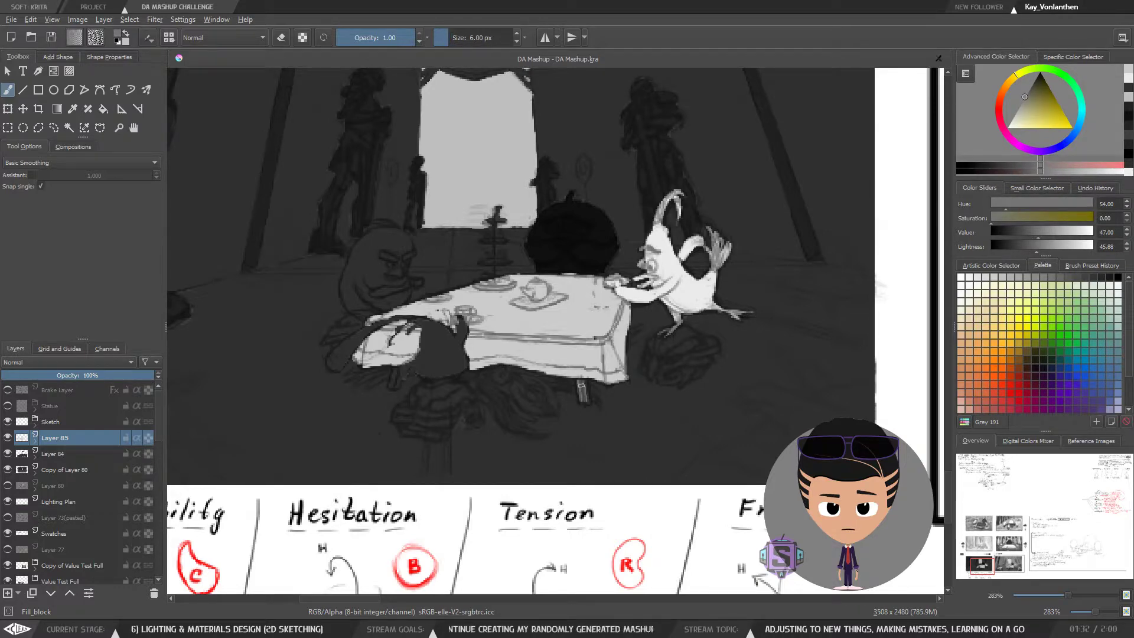
{"action": "left_click", "coordinate": [1024, 254]}
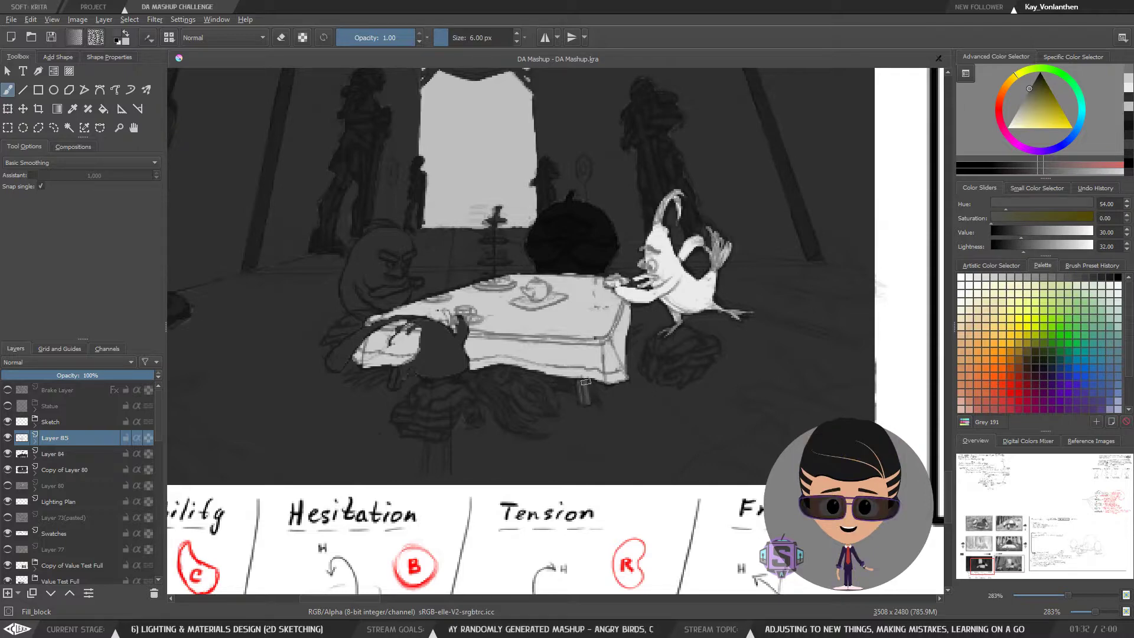
{"action": "left_click_drag", "start_coordinate": [1012, 243], "coordinate": [1001, 245]}
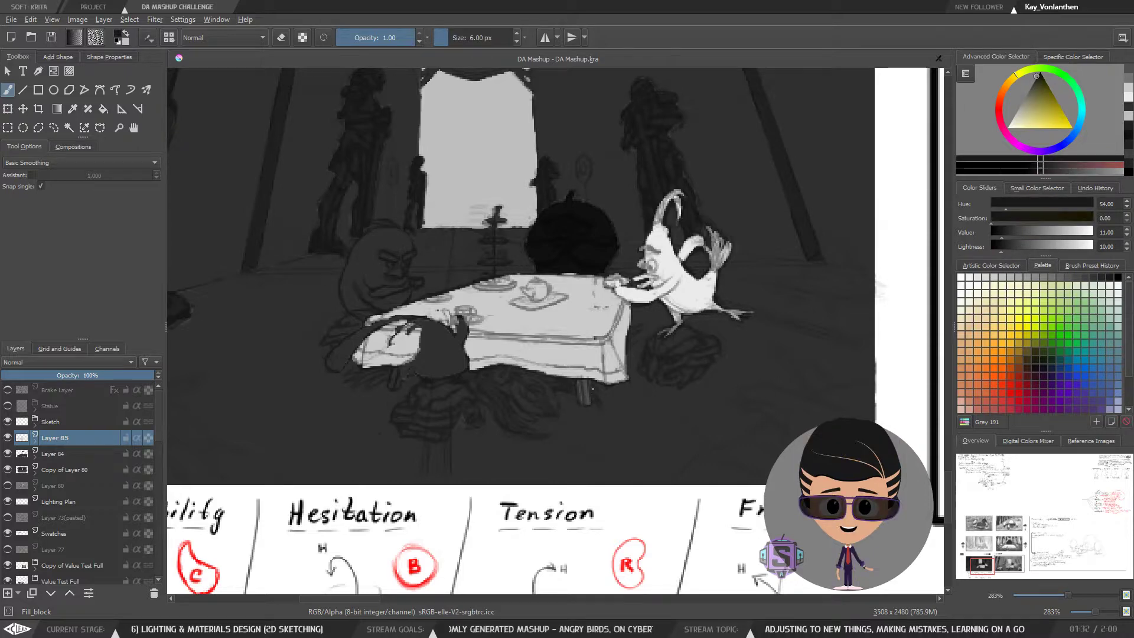
{"action": "key", "text": "bracketleft"}
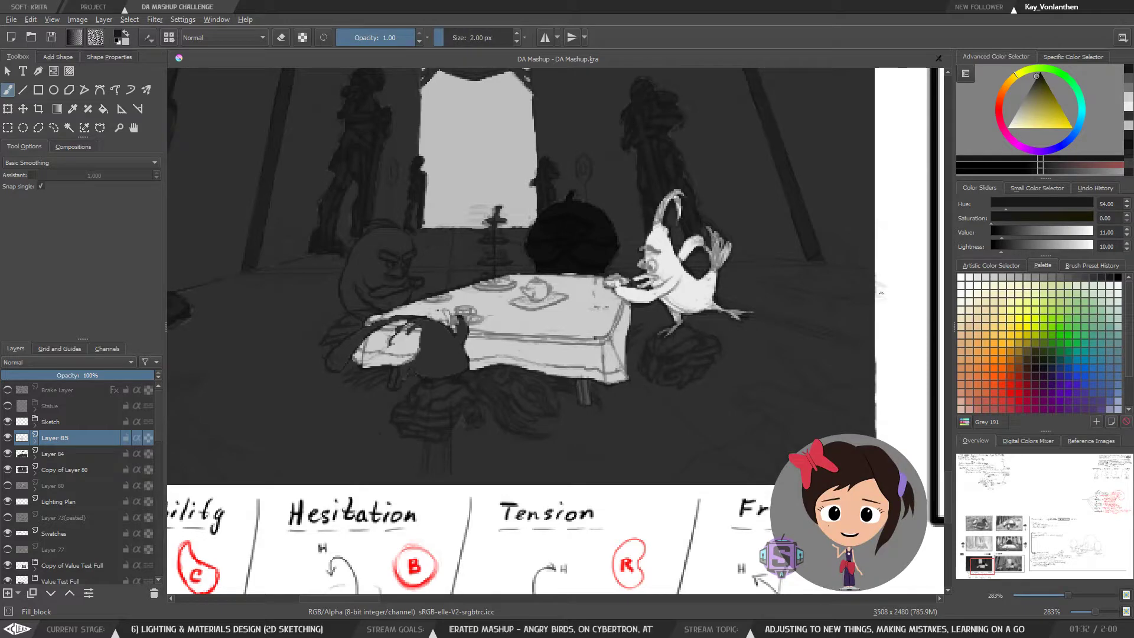
{"action": "left_click_drag", "start_coordinate": [1002, 251], "coordinate": [1008, 252]}
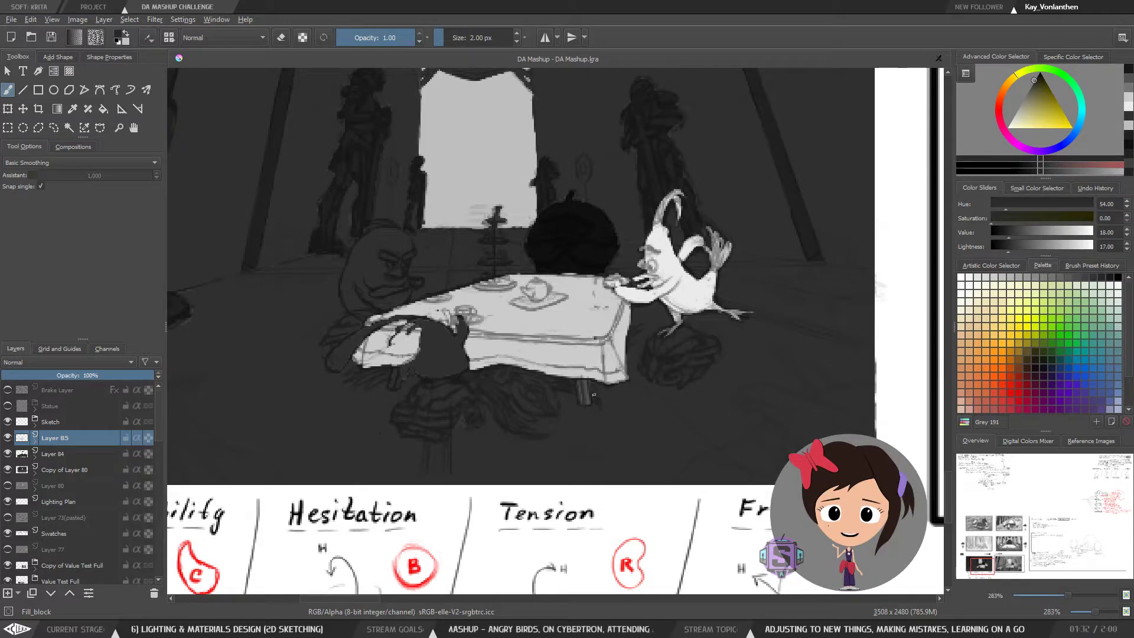
{"action": "mouse_move", "coordinate": [583, 383]}
{"action": "left_mouse_down"}
{"action": "mouse_move", "coordinate": [584, 397]}
{"action": "mouse_move", "coordinate": [584, 388]}
{"action": "left_mouse_up"}
{"action": "key", "text": "ctrl+z"}
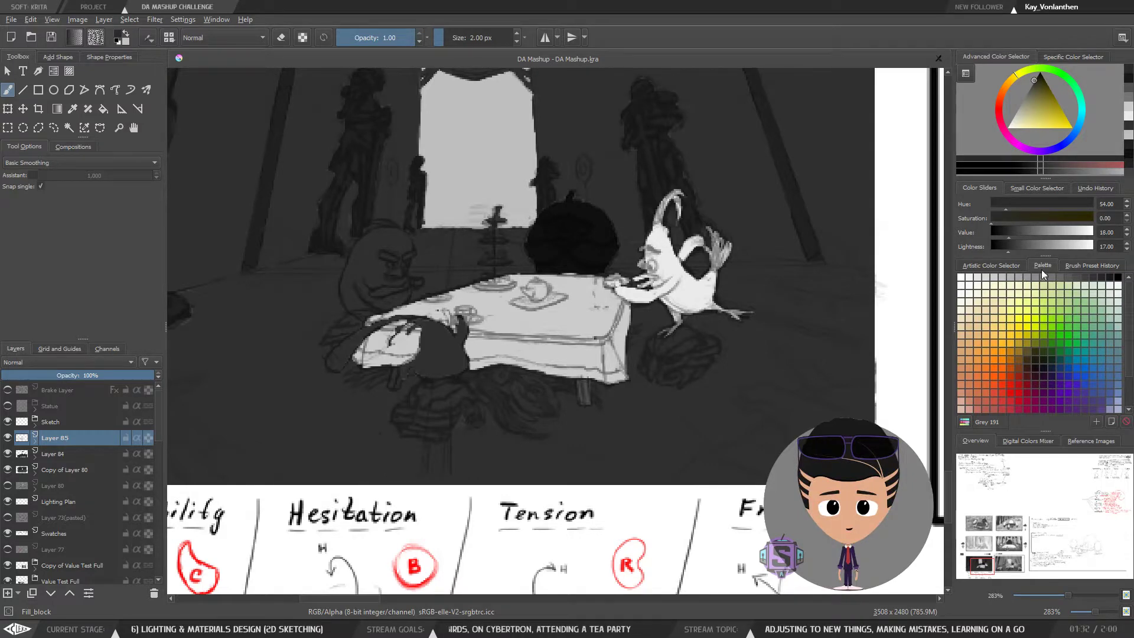
Set the grey's lightness to 13 and paint the visible table legs with it, enlarging the brush to 4 px
{"action": "left_click", "coordinate": [1005, 250]}
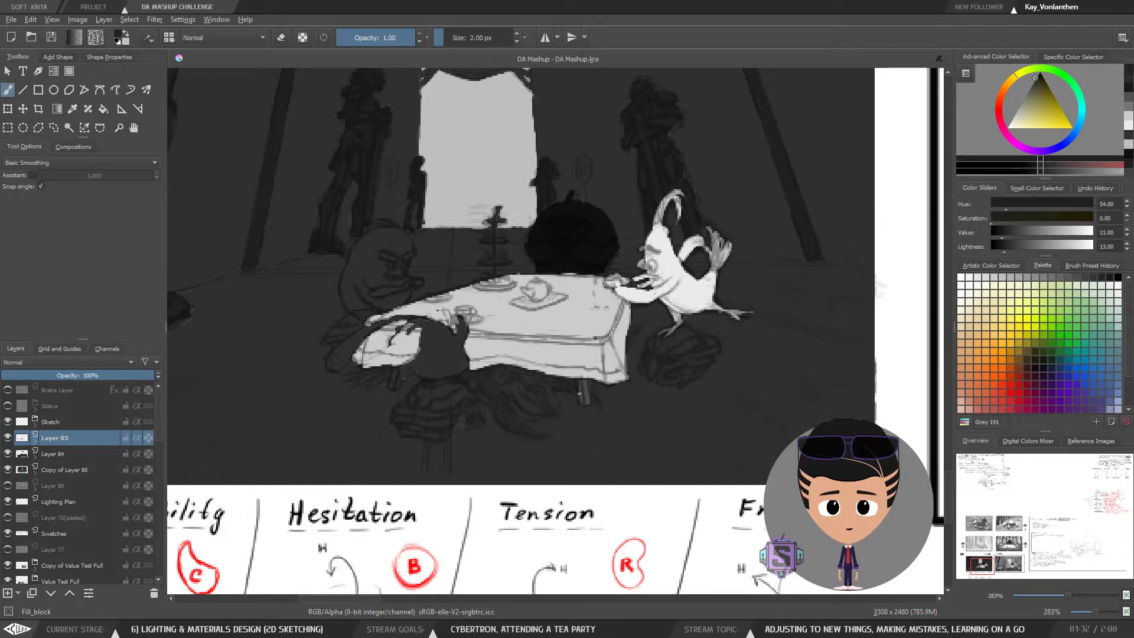
{"action": "left_click_drag", "start_coordinate": [584, 384], "coordinate": [587, 404]}
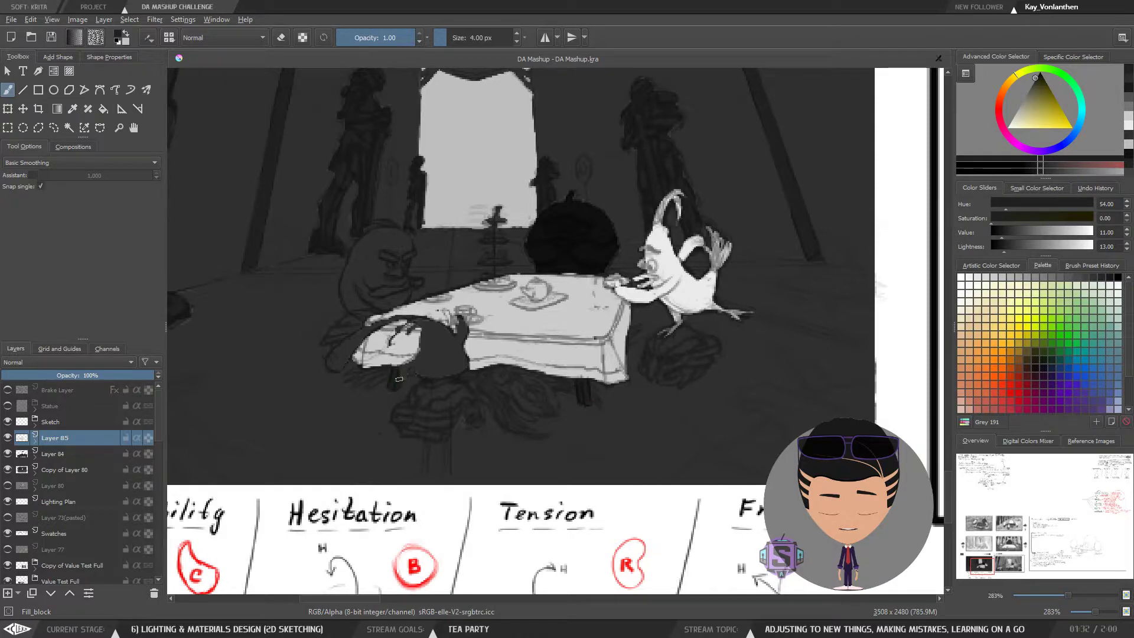
{"action": "key", "text": "ctrl+minus"}
{"action": "key", "text": "ctrl+minus"}
{"action": "key", "text": "ctrl+plus"}
{"action": "key", "text": "ctrl+plus"}
{"action": "left_click_drag", "start_coordinate": [470, 358], "coordinate": [517, 420]}
Sample the tablecloth's grey, set its lightness to 67 and paint the front bird's body and tail with a 9 px brush
{"action": "left_click", "coordinate": [721, 331], "text": "ctrl"}
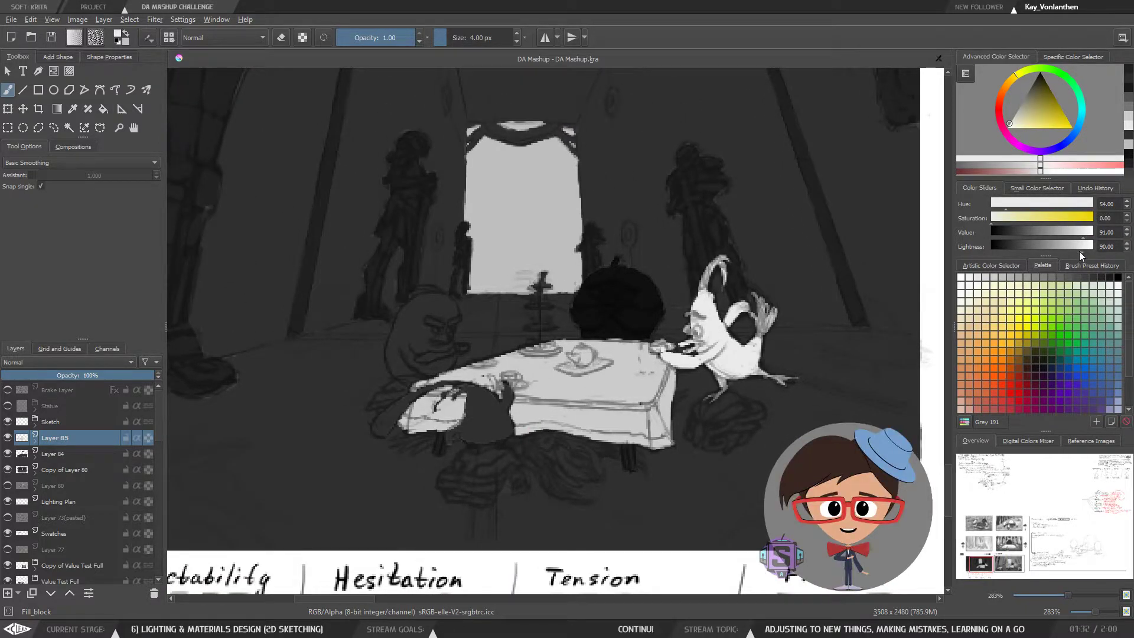
{"action": "left_click_drag", "start_coordinate": [1079, 251], "coordinate": [1069, 253]}
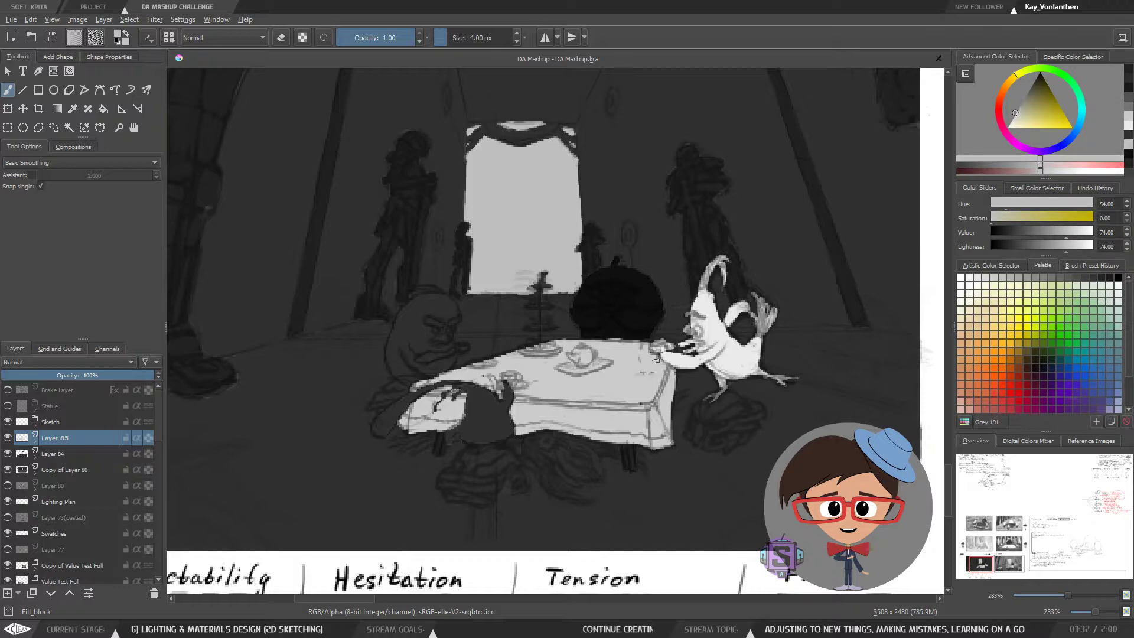
{"action": "left_click", "coordinate": [616, 384], "text": "ctrl"}
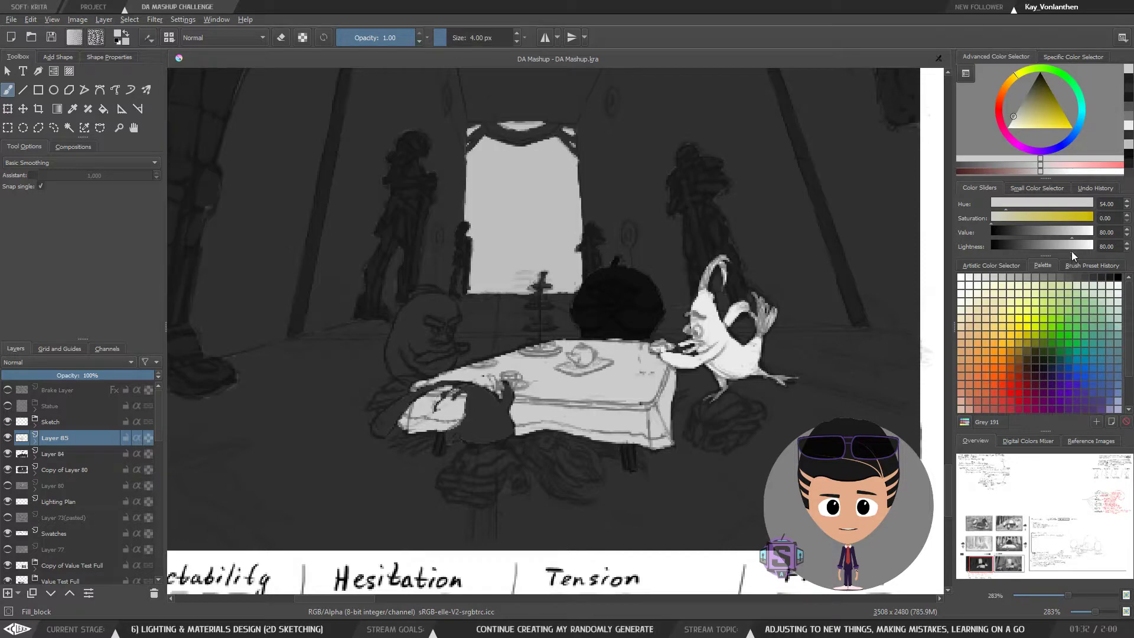
{"action": "left_click_drag", "start_coordinate": [1071, 250], "coordinate": [1057, 250]}
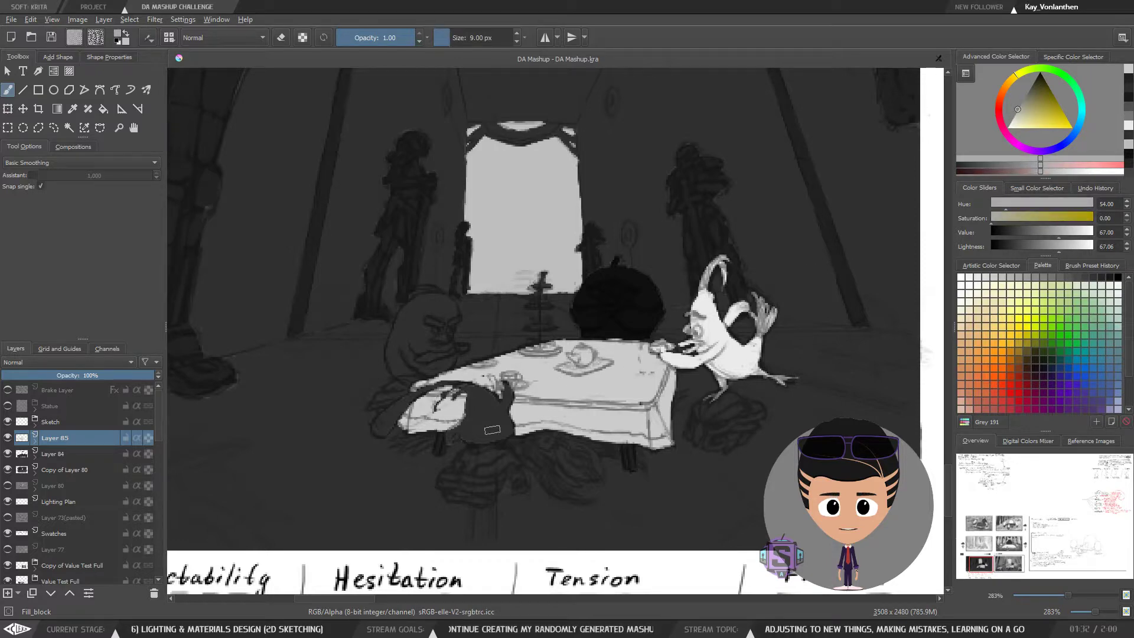
{"action": "mouse_move", "coordinate": [492, 429]}
{"action": "left_mouse_down"}
{"action": "mouse_move", "coordinate": [452, 436]}
{"action": "mouse_move", "coordinate": [503, 434]}
{"action": "mouse_move", "coordinate": [472, 410]}
{"action": "mouse_move", "coordinate": [469, 426]}
{"action": "mouse_move", "coordinate": [483, 398]}
{"action": "mouse_move", "coordinate": [493, 403]}
{"action": "mouse_move", "coordinate": [482, 397]}
{"action": "mouse_move", "coordinate": [509, 395]}
{"action": "left_mouse_up"}
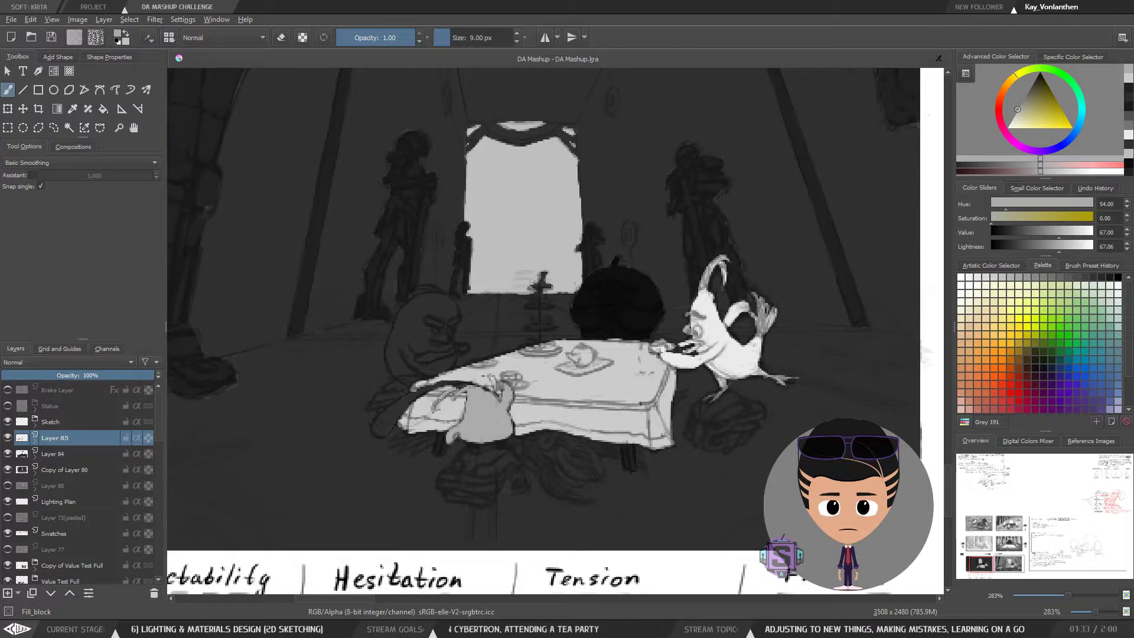
{"action": "mouse_move", "coordinate": [470, 383]}
{"action": "left_mouse_down"}
{"action": "mouse_move", "coordinate": [423, 388]}
{"action": "mouse_move", "coordinate": [374, 429]}
{"action": "mouse_move", "coordinate": [391, 431]}
{"action": "mouse_move", "coordinate": [391, 417]}
{"action": "left_mouse_up"}
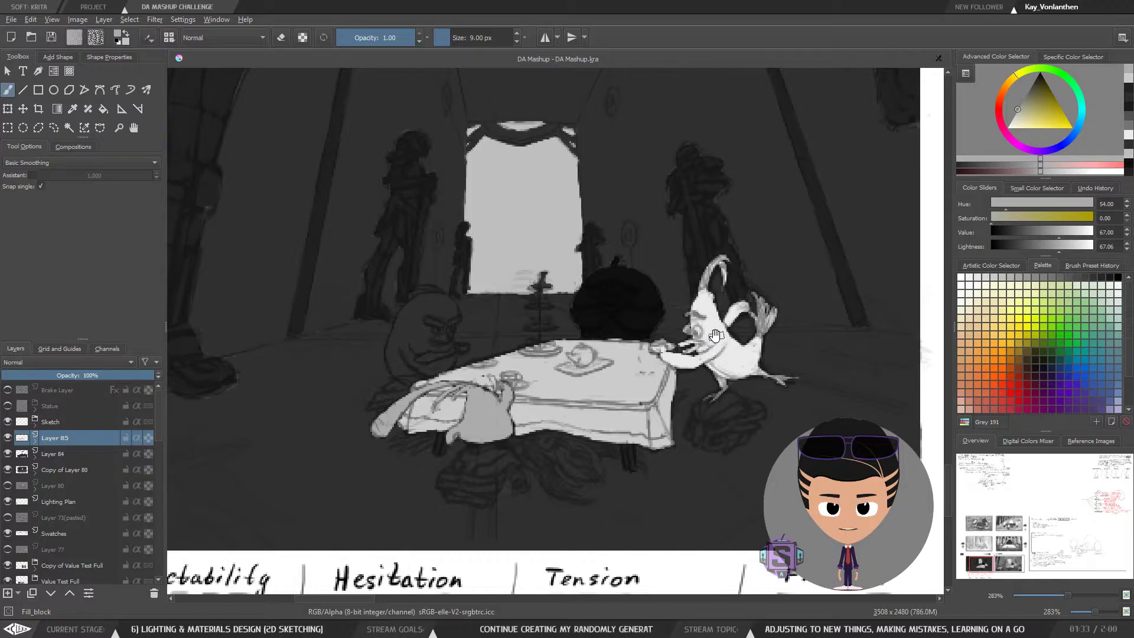
Set the grey's lightness to 42 and paint the character seated left of the table with a 12 px brush
{"action": "left_click_drag", "start_coordinate": [717, 333], "coordinate": [735, 334]}
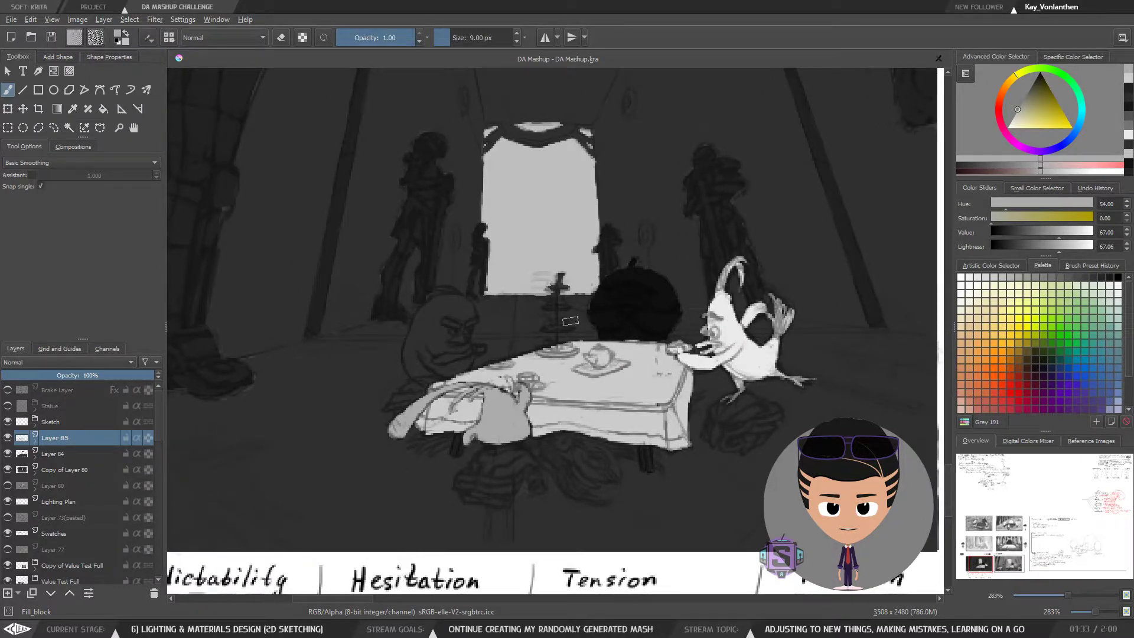
{"action": "left_click_drag", "start_coordinate": [659, 311], "coordinate": [657, 332]}
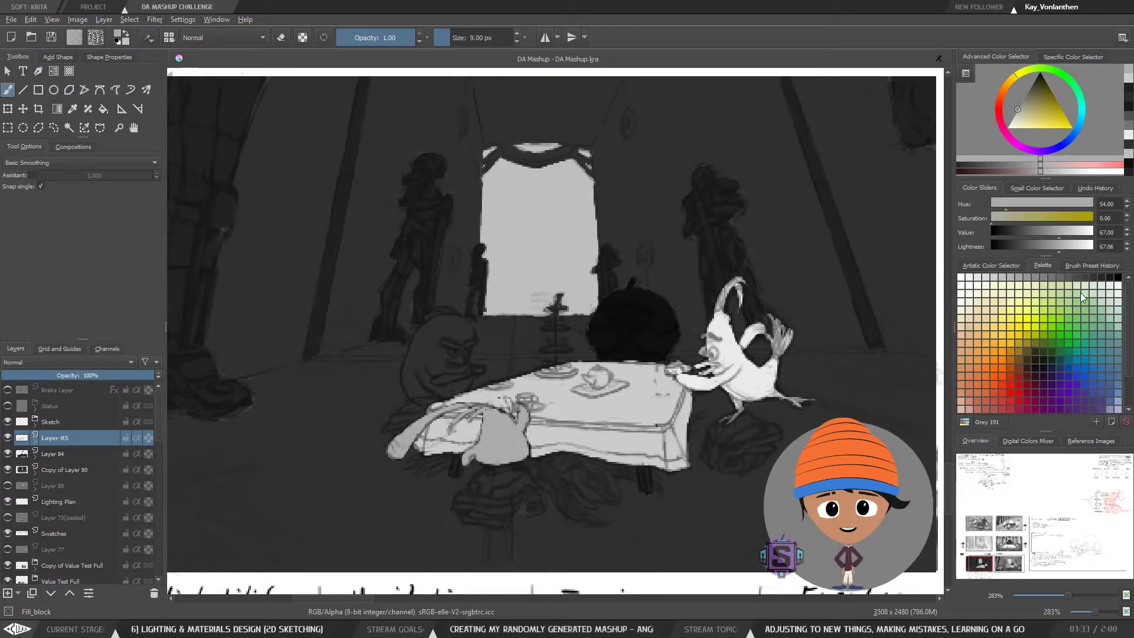
{"action": "left_click_drag", "start_coordinate": [1041, 248], "coordinate": [1033, 250]}
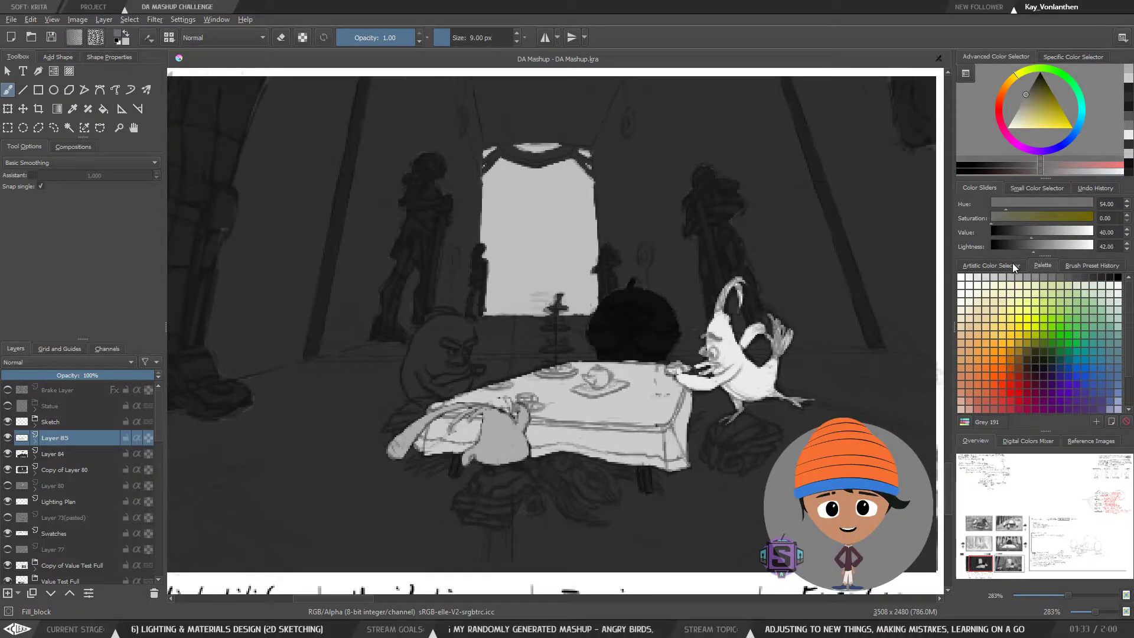
{"action": "key", "text": "bracketright"}
{"action": "key", "text": "bracketright"}
{"action": "key", "text": "bracketright"}
{"action": "mouse_move", "coordinate": [447, 332]}
{"action": "left_mouse_down"}
{"action": "mouse_move", "coordinate": [431, 340]}
{"action": "mouse_move", "coordinate": [464, 335]}
{"action": "mouse_move", "coordinate": [420, 334]}
{"action": "mouse_move", "coordinate": [422, 399]}
{"action": "mouse_move", "coordinate": [463, 384]}
{"action": "mouse_move", "coordinate": [431, 395]}
{"action": "mouse_move", "coordinate": [431, 352]}
{"action": "mouse_move", "coordinate": [463, 336]}
{"action": "mouse_move", "coordinate": [461, 328]}
{"action": "mouse_move", "coordinate": [449, 372]}
{"action": "mouse_move", "coordinate": [461, 376]}
{"action": "mouse_move", "coordinate": [458, 314]}
{"action": "mouse_move", "coordinate": [420, 318]}
{"action": "left_mouse_up"}
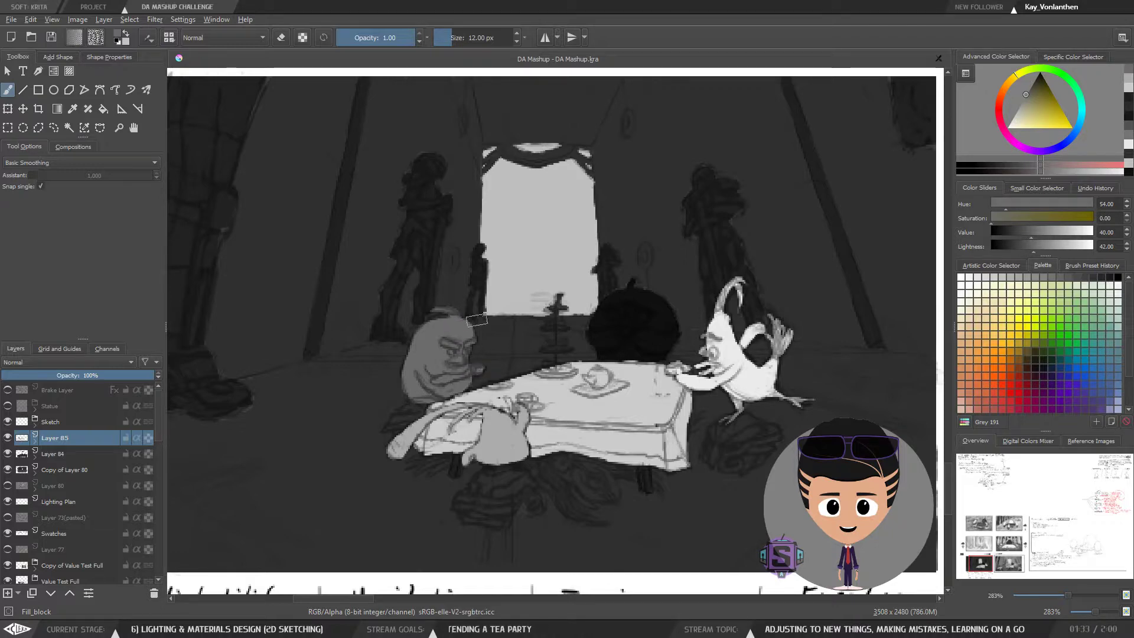
Compare the scene at thumbnail size with the other compositions and the full canvas
{"action": "key", "text": "ctrl+minus"}
{"action": "key", "text": "ctrl+minus"}
{"action": "key", "text": "ctrl+minus"}
{"action": "key", "text": "ctrl+minus"}
{"action": "key", "text": "ctrl+minus"}
{"action": "key", "text": "ctrl+minus"}
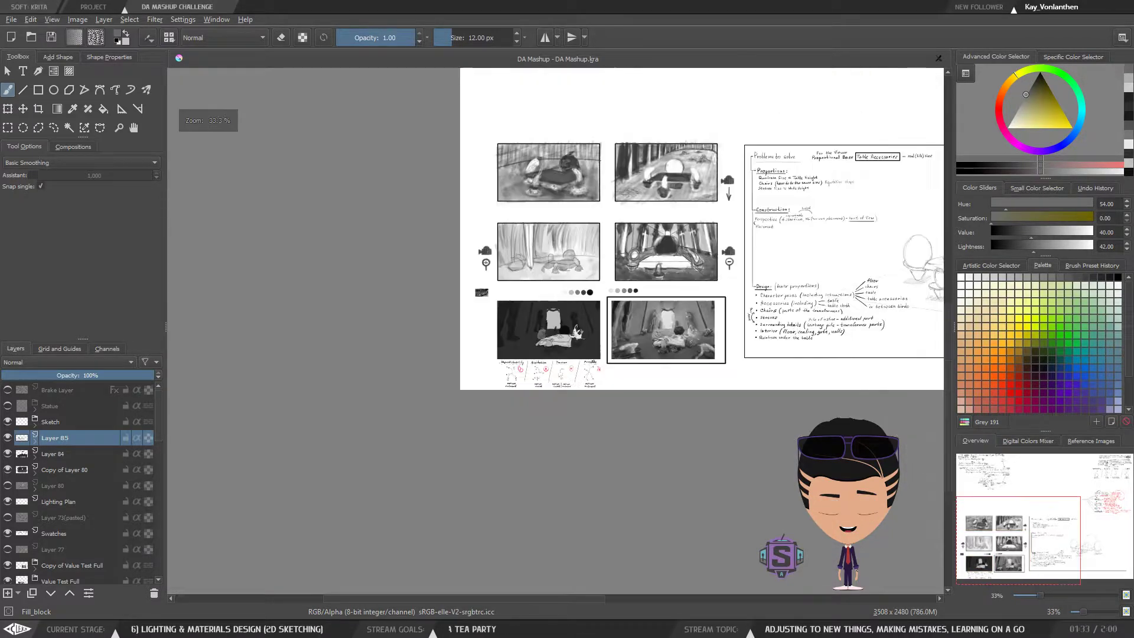
{"action": "key", "text": "ctrl+minus"}
{"action": "key", "text": "ctrl+minus"}
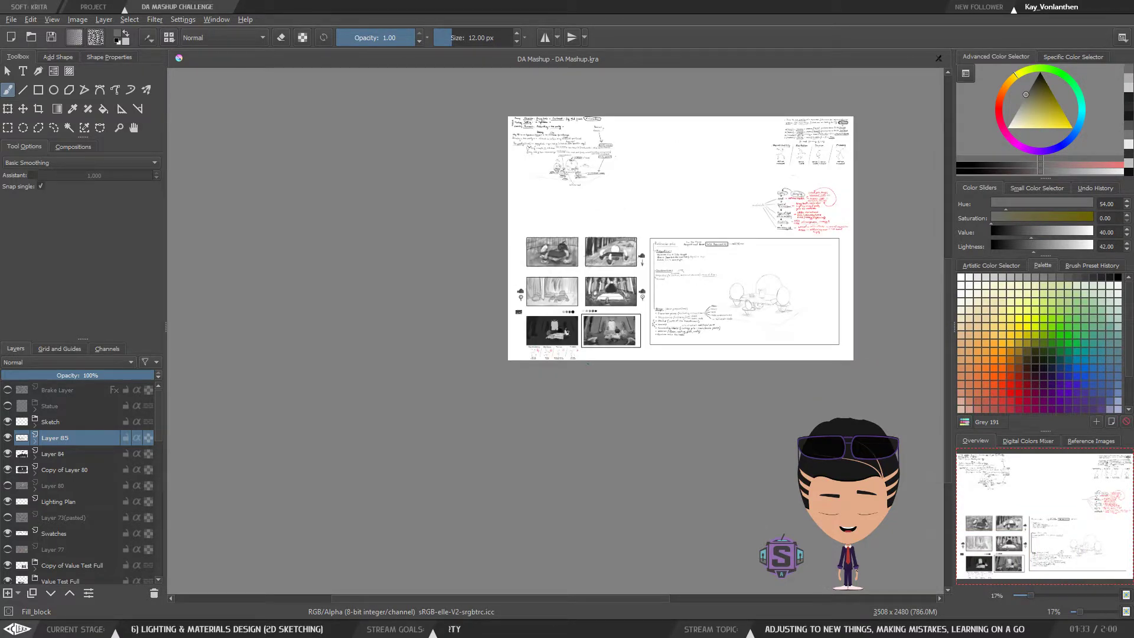
{"action": "key", "text": "ctrl+plus"}
{"action": "key", "text": "ctrl+plus"}
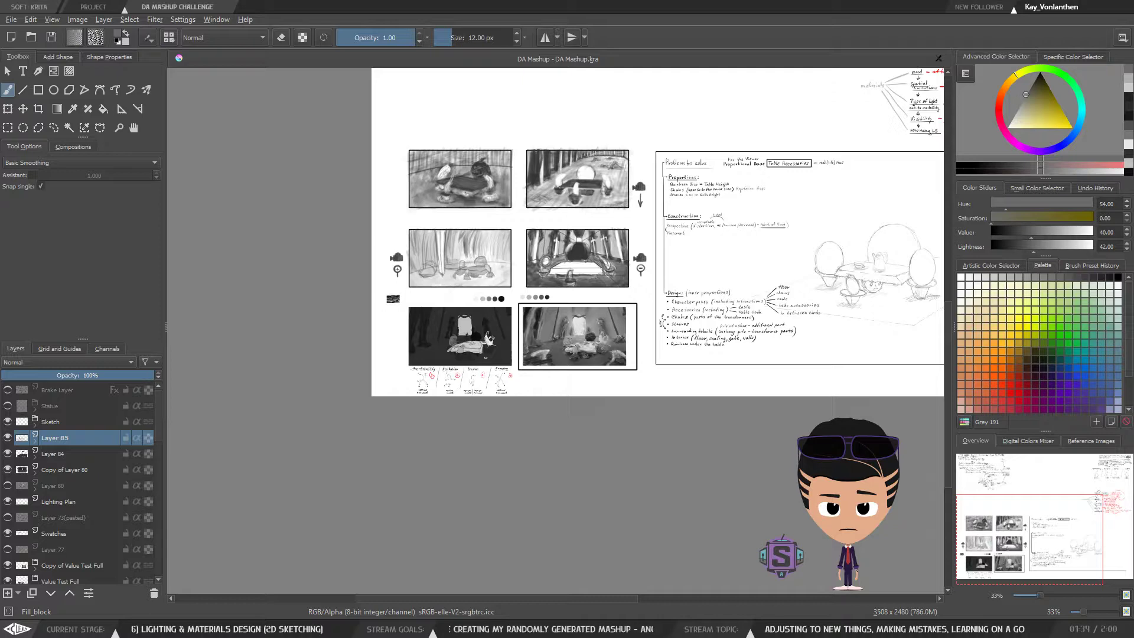
Examine the values of the characters around the table up close against the dark surroundings
{"action": "key", "text": "plus"}
{"action": "key", "text": "plus"}
{"action": "key", "text": "plus"}
{"action": "key", "text": "plus"}
{"action": "left_click_drag", "start_coordinate": [344, 407], "coordinate": [704, 369]}
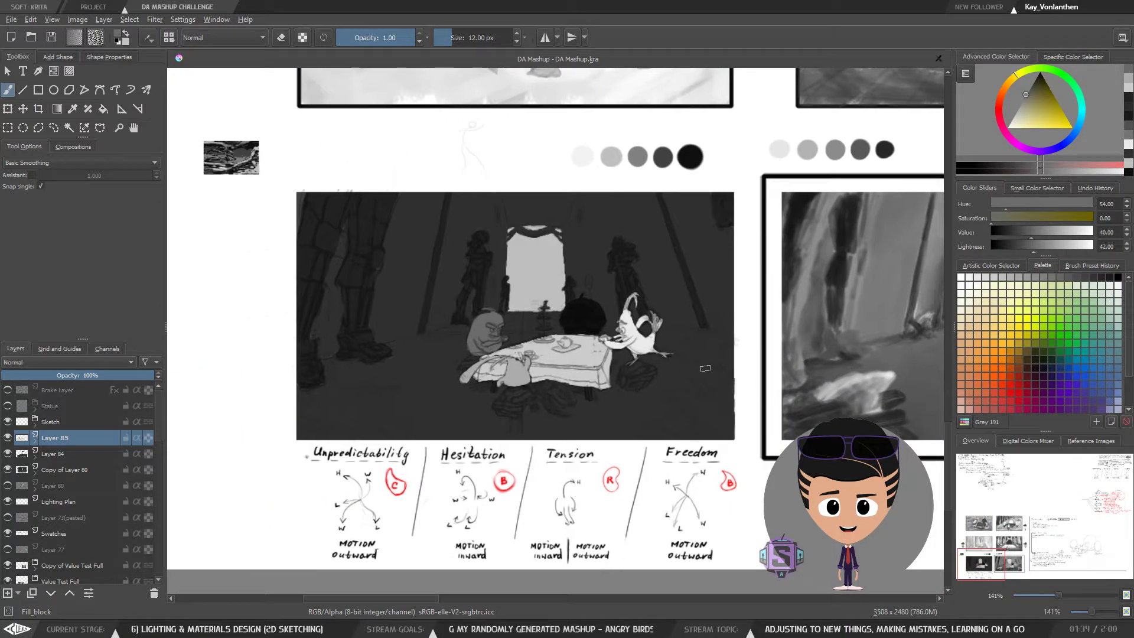
{"action": "key", "text": "plus"}
{"action": "key", "text": "plus"}
{"action": "left_click_drag", "start_coordinate": [543, 342], "coordinate": [553, 308]}
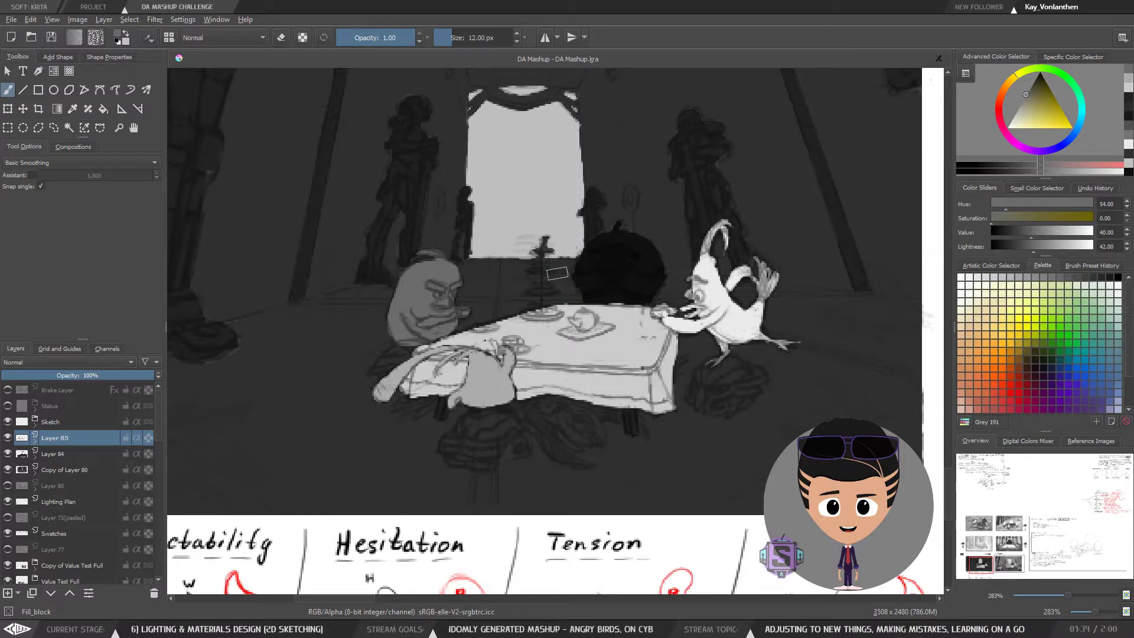
{"action": "left_click_drag", "start_coordinate": [544, 365], "coordinate": [548, 380]}
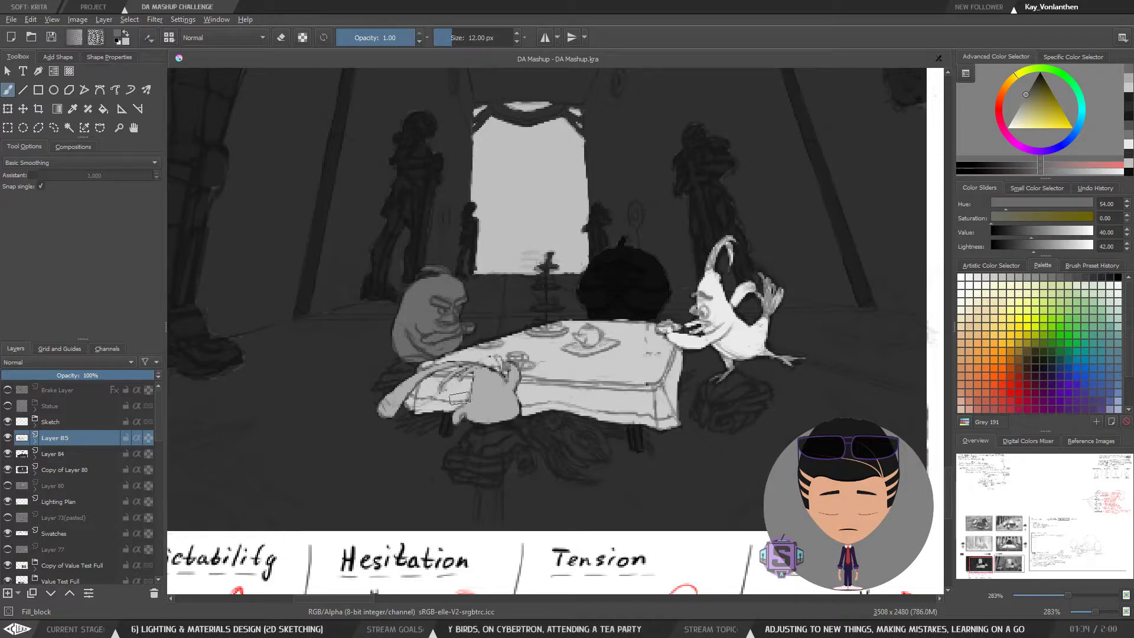
{"action": "left_click_drag", "start_coordinate": [546, 405], "coordinate": [509, 408]}
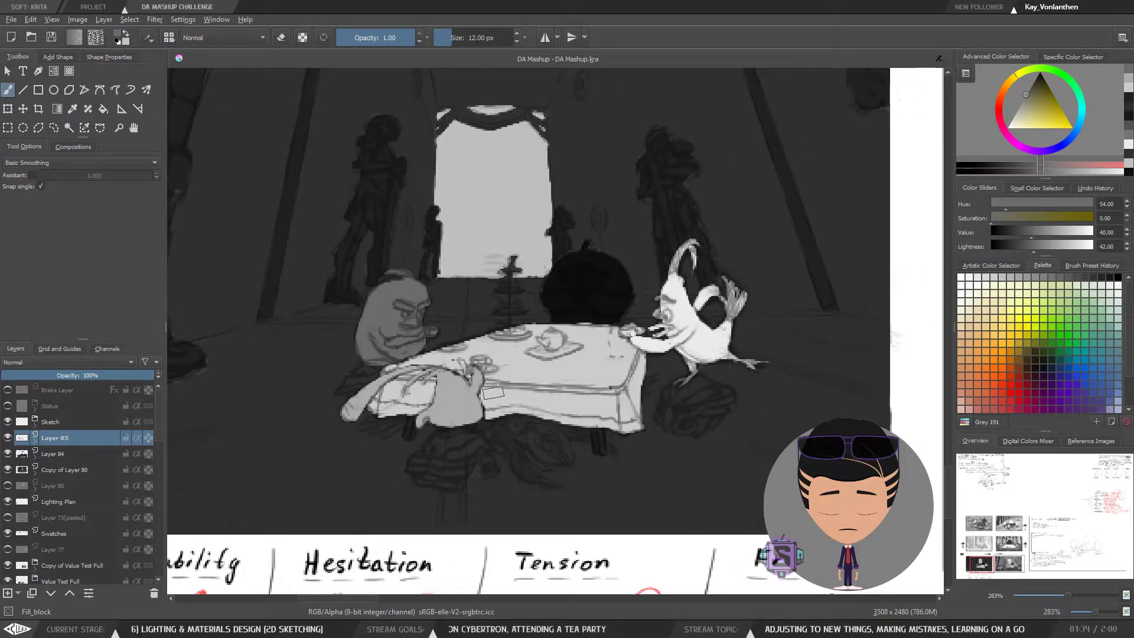
Sample the greys of the front bird, the tablecloth and the right bird to compare their values
{"action": "left_click", "coordinate": [463, 403], "text": "ctrl"}
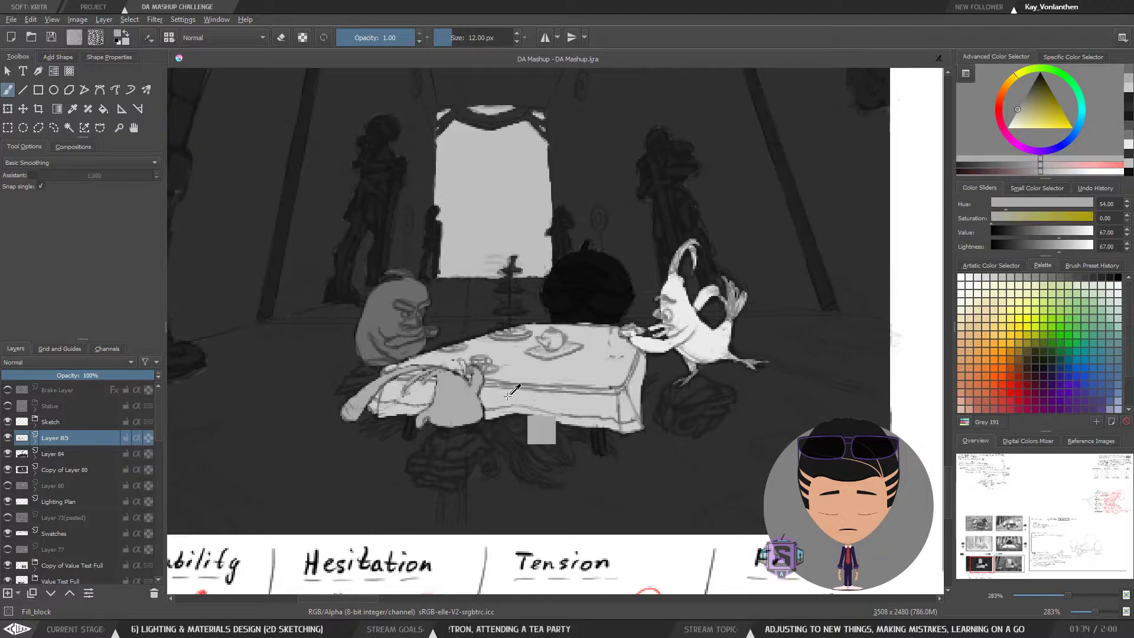
{"action": "left_click", "coordinate": [490, 397], "text": "ctrl"}
{"action": "left_click", "coordinate": [448, 408], "text": "ctrl"}
{"action": "left_click", "coordinate": [500, 391], "text": "ctrl"}
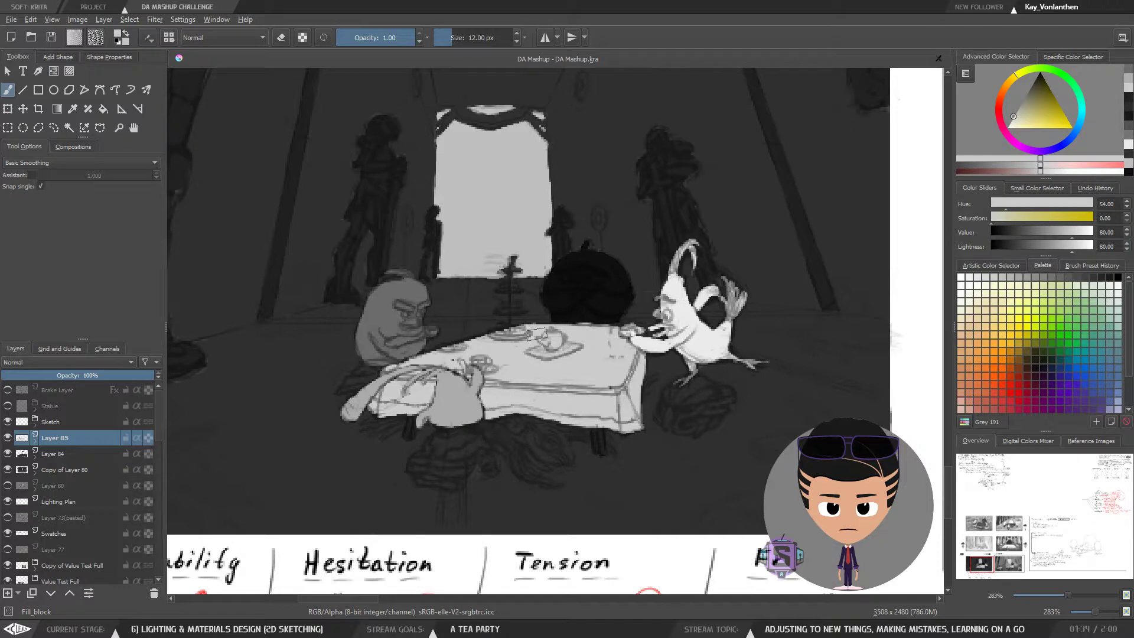
{"action": "left_click_drag", "start_coordinate": [545, 366], "coordinate": [523, 397]}
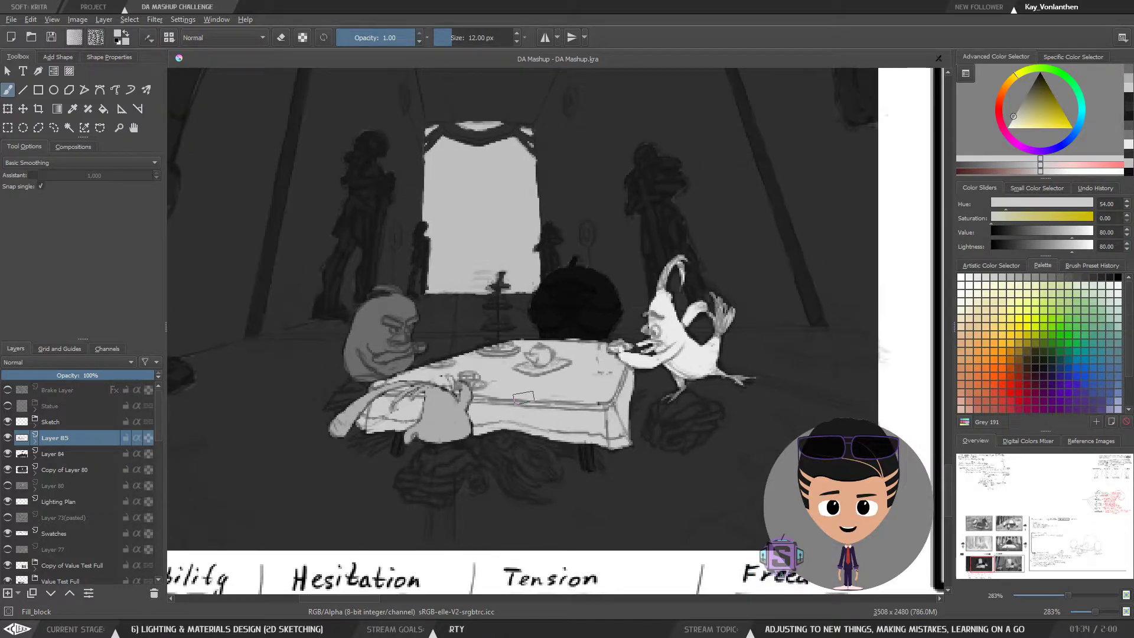
{"action": "left_click", "coordinate": [675, 323], "text": "ctrl"}
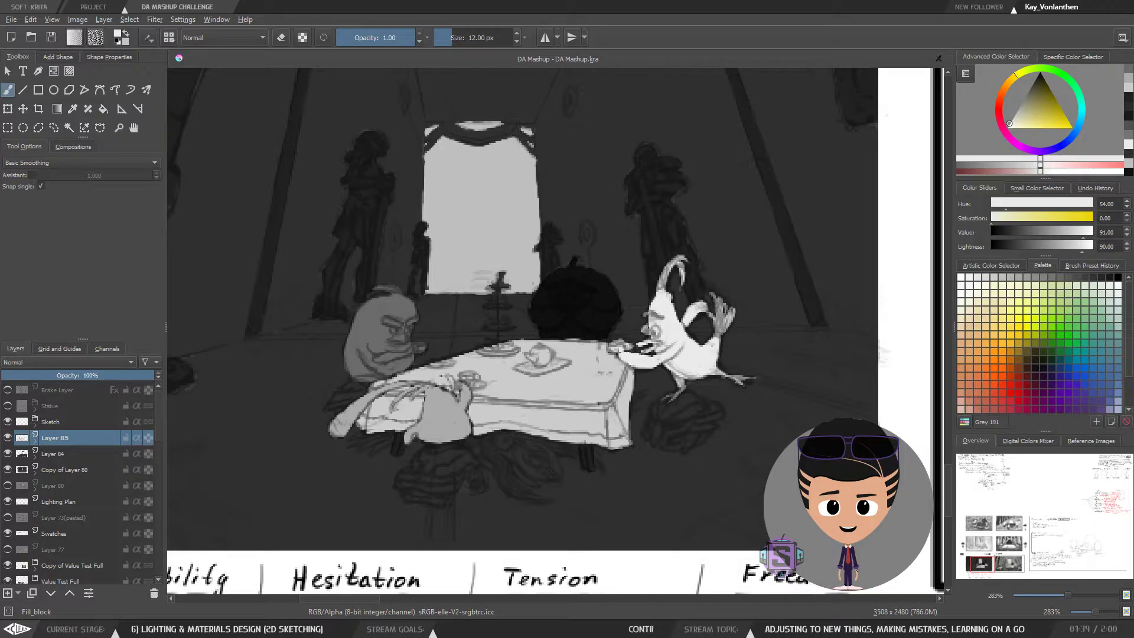
{"action": "left_click", "coordinate": [568, 383], "text": "ctrl"}
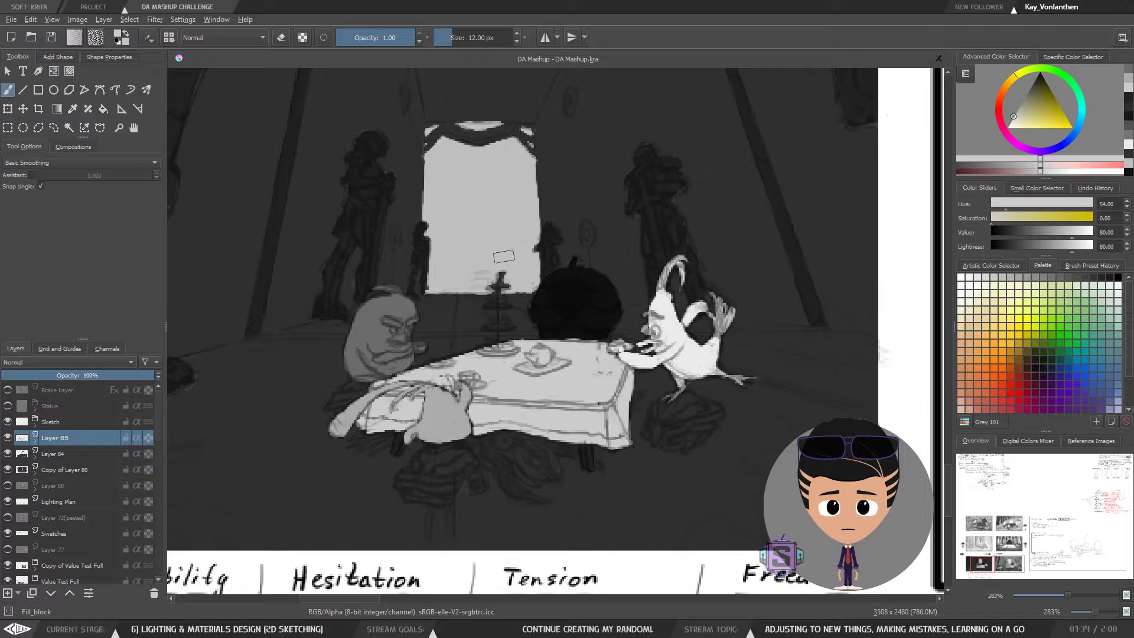
{"action": "scroll", "coordinate": [564, 394], "scroll_direction": "down", "scroll_amount": 2}
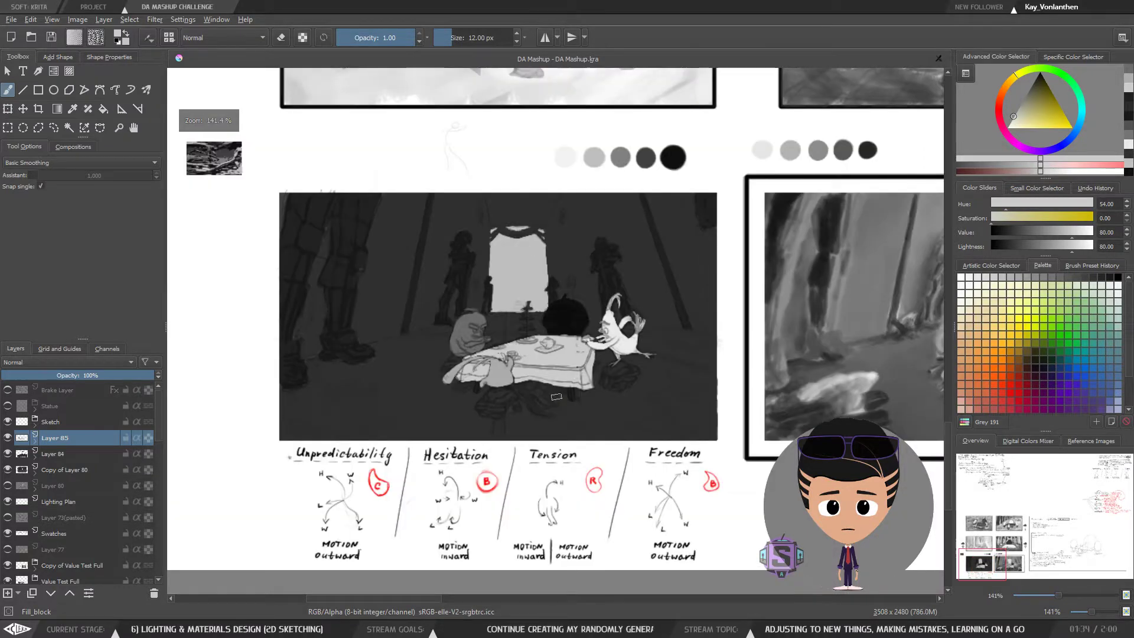
{"action": "key", "text": "ctrl+plus"}
{"action": "key", "text": "ctrl+plus"}
{"action": "mouse_move", "coordinate": [600, 424]}
{"action": "left_mouse_down"}
{"action": "mouse_move", "coordinate": [571, 418]}
{"action": "mouse_move", "coordinate": [596, 409]}
{"action": "left_mouse_up"}
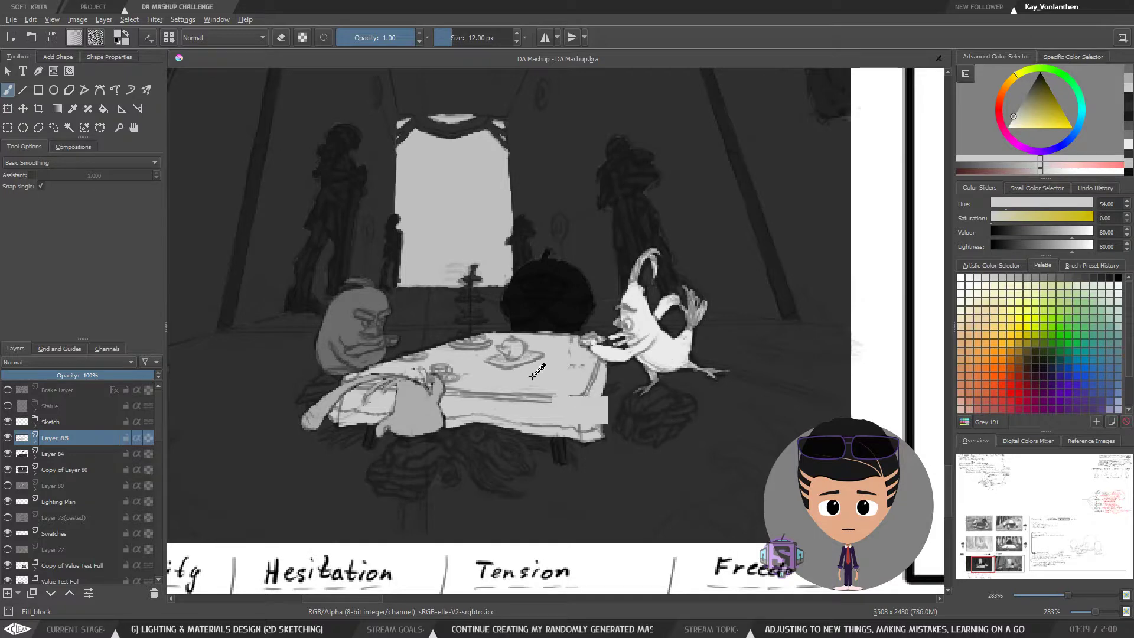
{"action": "key", "text": "ctrl+z"}
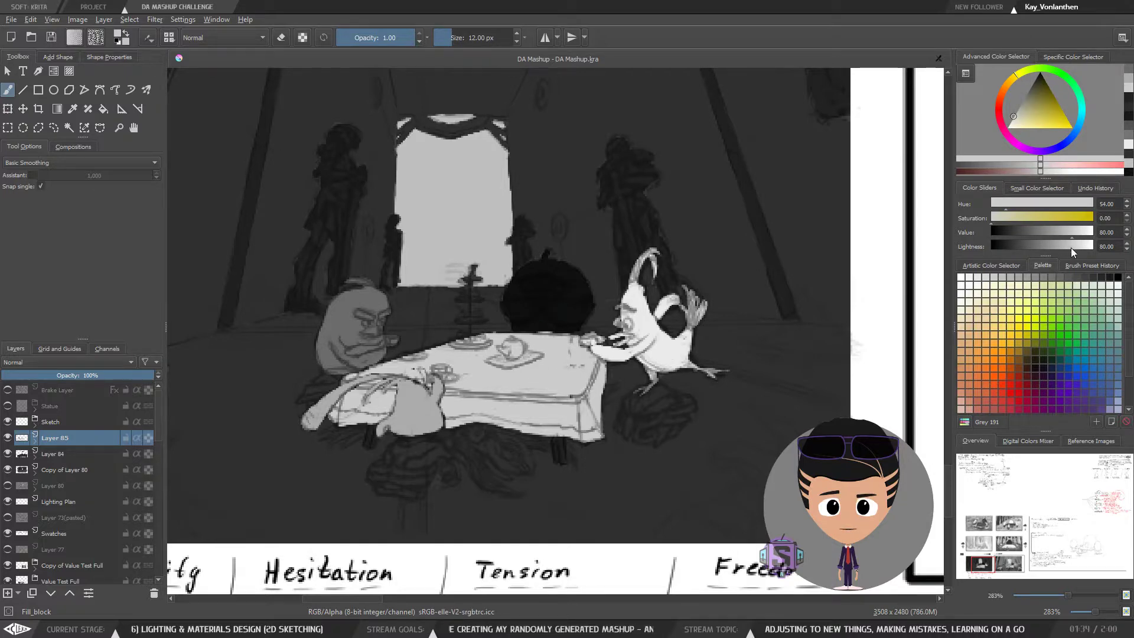
{"action": "left_click_drag", "start_coordinate": [1070, 253], "coordinate": [1063, 252]}
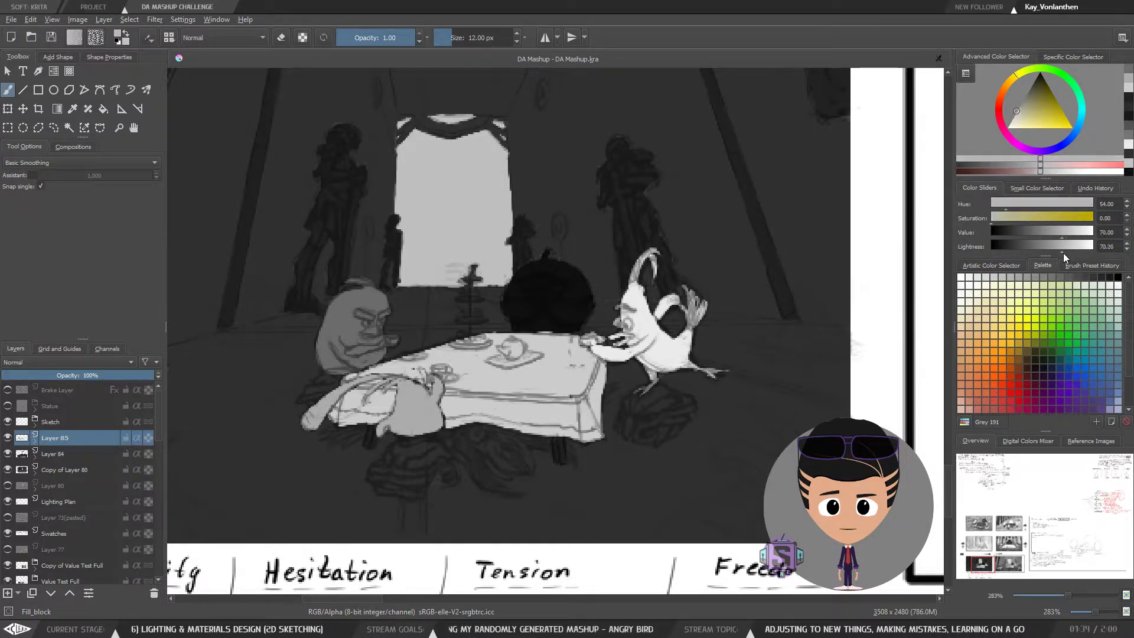
{"action": "mouse_move", "coordinate": [550, 379]}
{"action": "left_mouse_down"}
{"action": "mouse_move", "coordinate": [514, 387]}
{"action": "mouse_move", "coordinate": [570, 390]}
{"action": "mouse_move", "coordinate": [582, 378]}
{"action": "mouse_move", "coordinate": [500, 379]}
{"action": "left_mouse_up"}
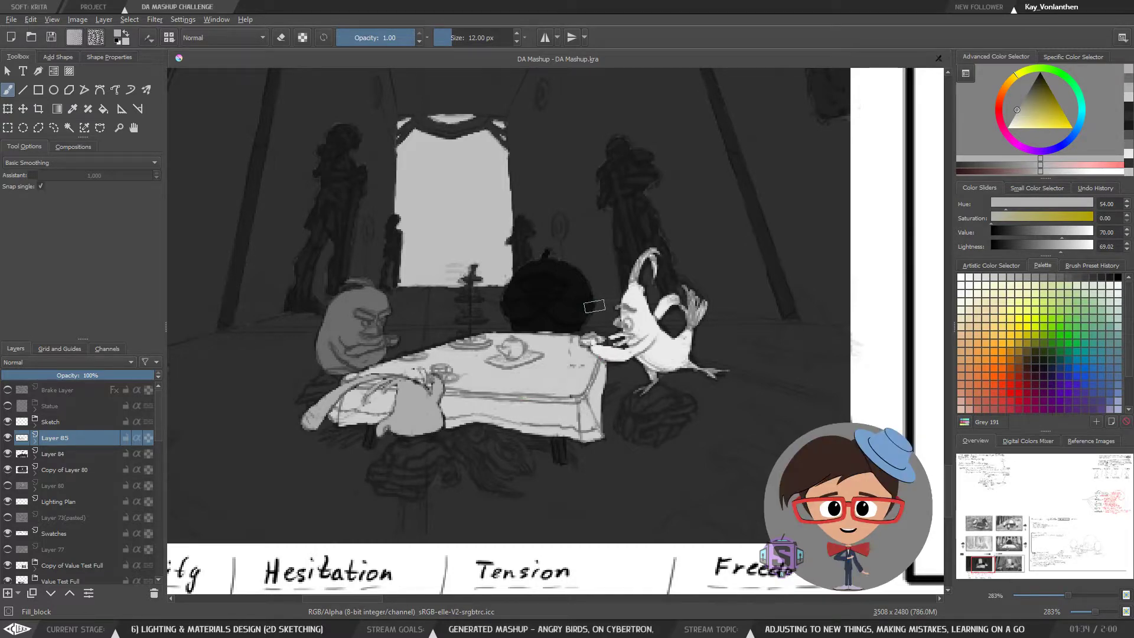
Sample the dark grey of the background statue and darken the stool under the white bird with a 7 px brush
{"action": "key", "text": "minus"}
{"action": "key", "text": "minus"}
{"action": "left_click_drag", "start_coordinate": [392, 411], "coordinate": [384, 434]}
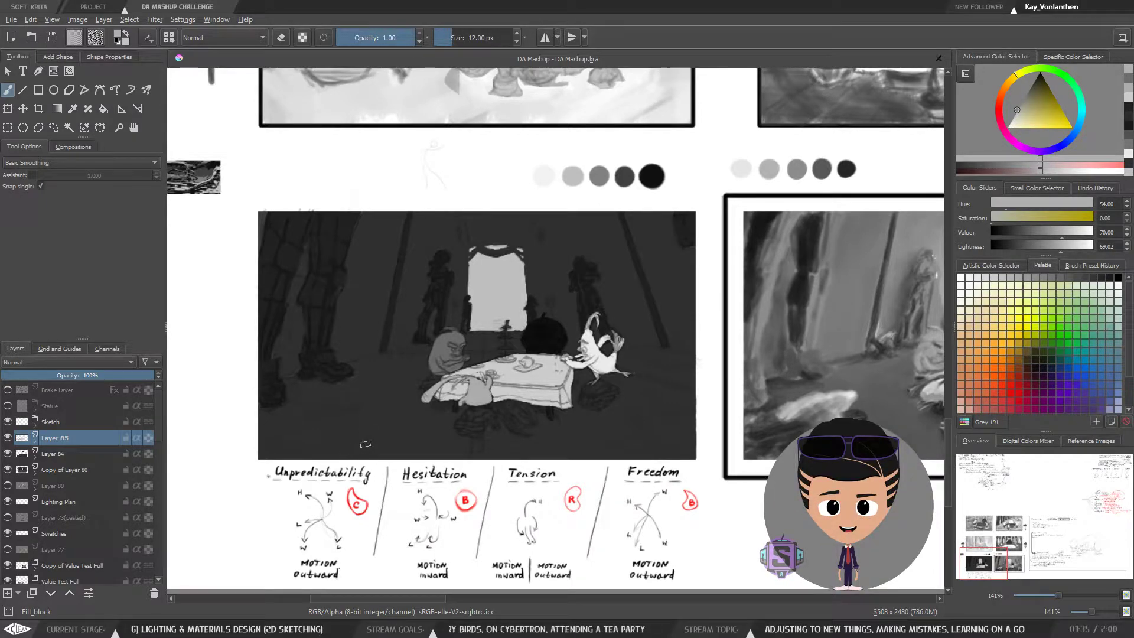
{"action": "key", "text": "plus"}
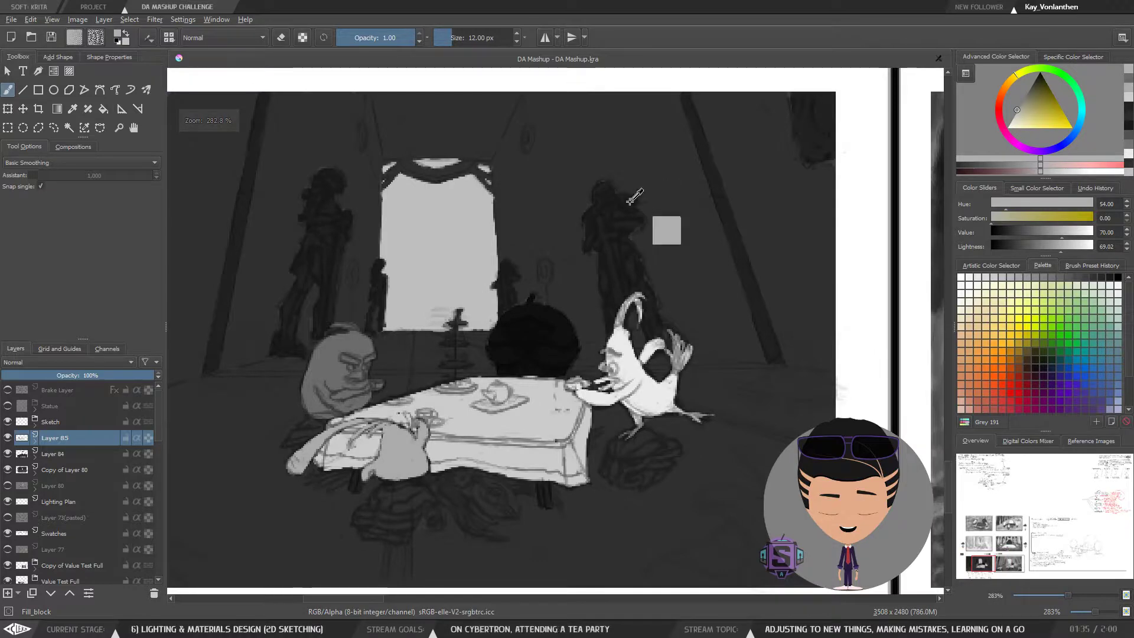
{"action": "key", "text": "plus"}
{"action": "left_click", "coordinate": [760, 229], "text": "ctrl"}
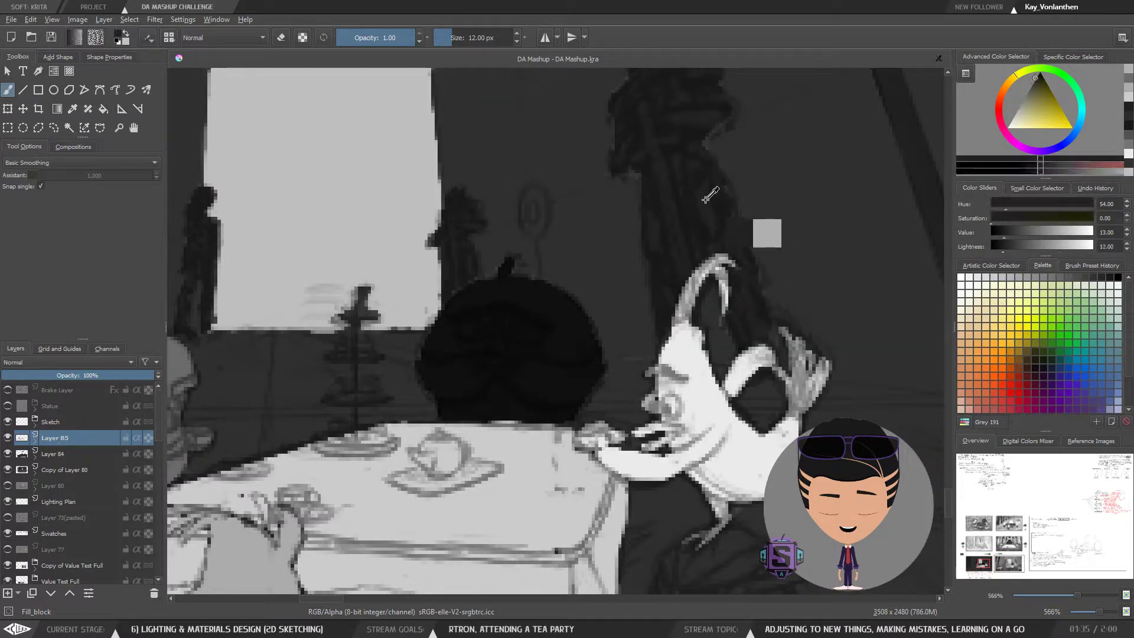
{"action": "key", "text": "minus"}
{"action": "key", "text": "bracketleft"}
{"action": "key", "text": "bracketleft"}
{"action": "key", "text": "bracketleft"}
{"action": "key", "text": "bracketleft"}
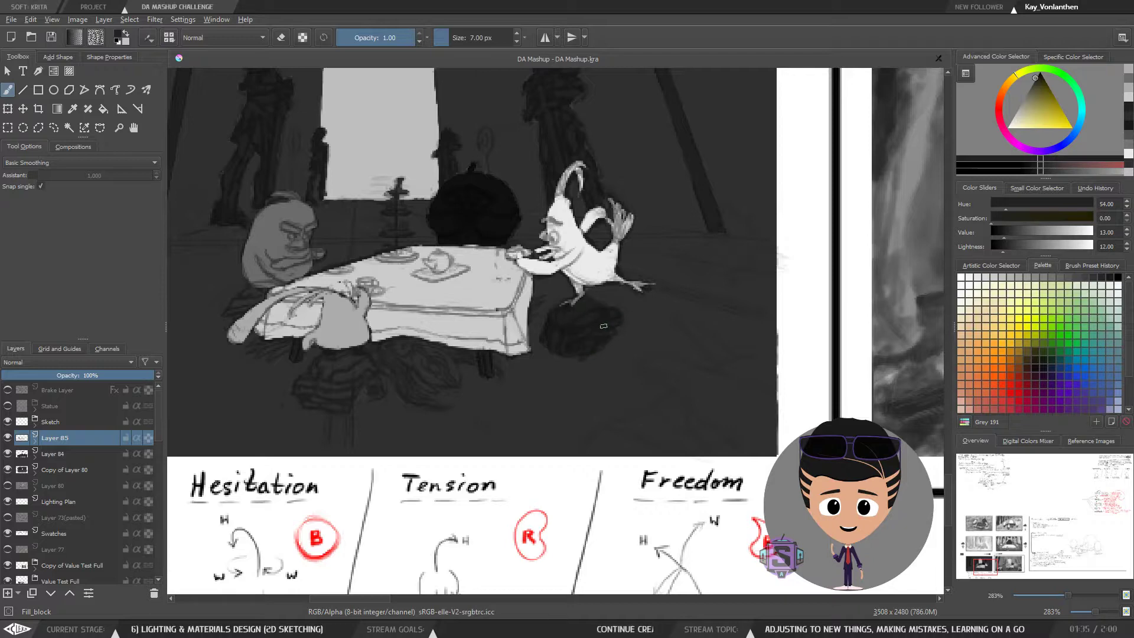
{"action": "left_click_drag", "start_coordinate": [583, 303], "coordinate": [605, 326]}
Darken the shapes beneath the table, its legs and the seat of the character on the far left with a 4 px brush
{"action": "key", "text": "bracketleft"}
{"action": "key", "text": "bracketleft"}
{"action": "key", "text": "bracketleft"}
{"action": "key", "text": "bracketleft"}
{"action": "key", "text": "bracketleft"}
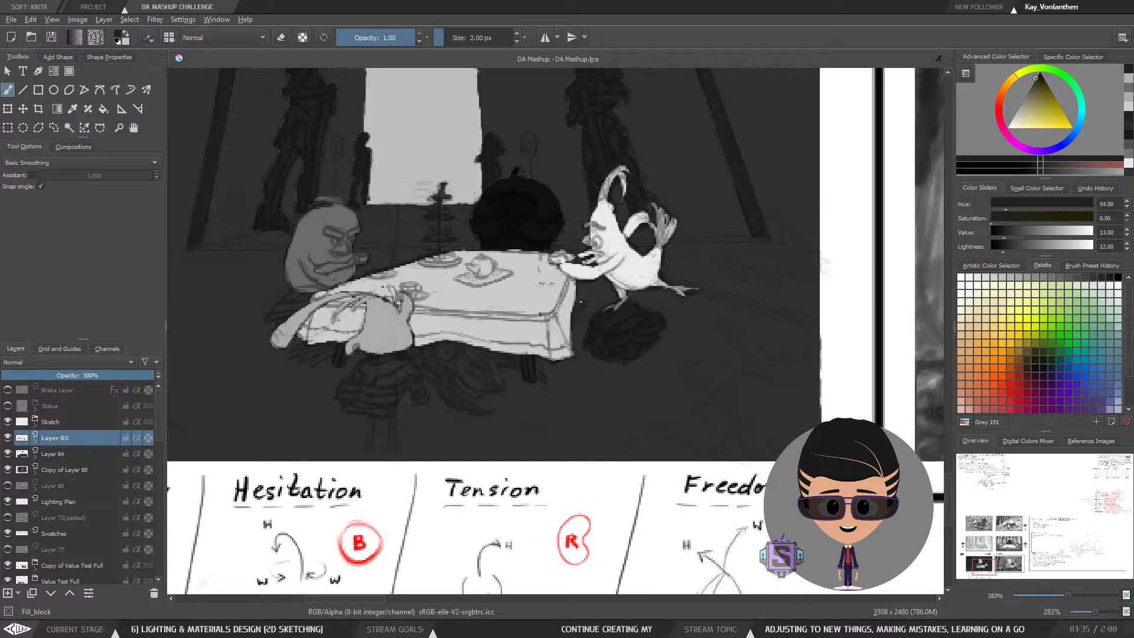
{"action": "left_click_drag", "start_coordinate": [495, 385], "coordinate": [565, 366]}
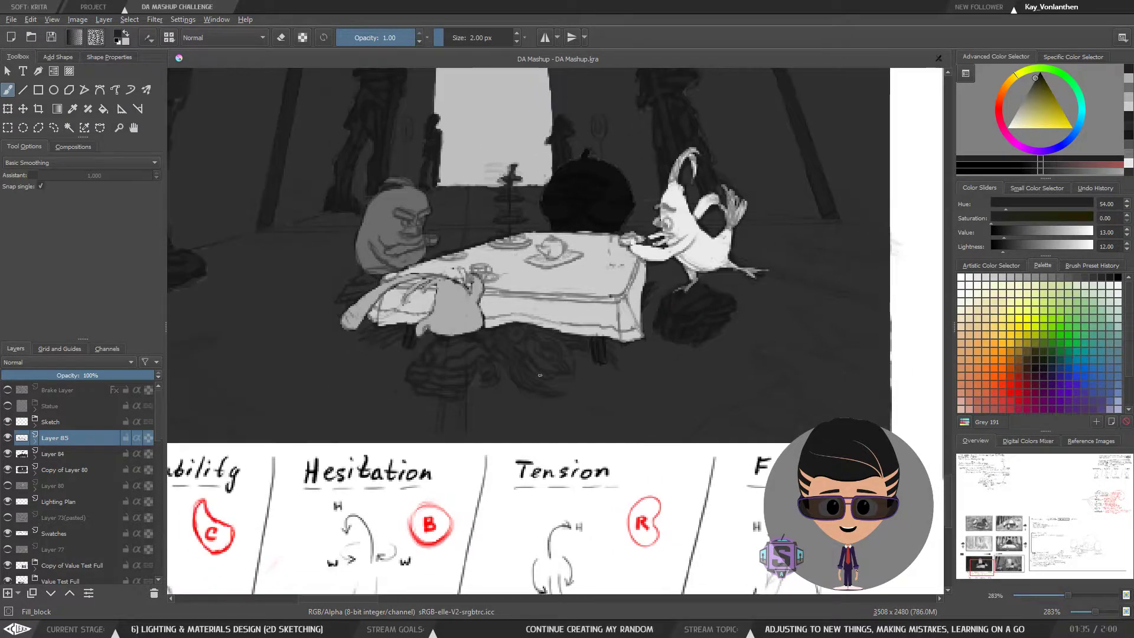
{"action": "key", "text": "bracketright"}
{"action": "key", "text": "bracketright"}
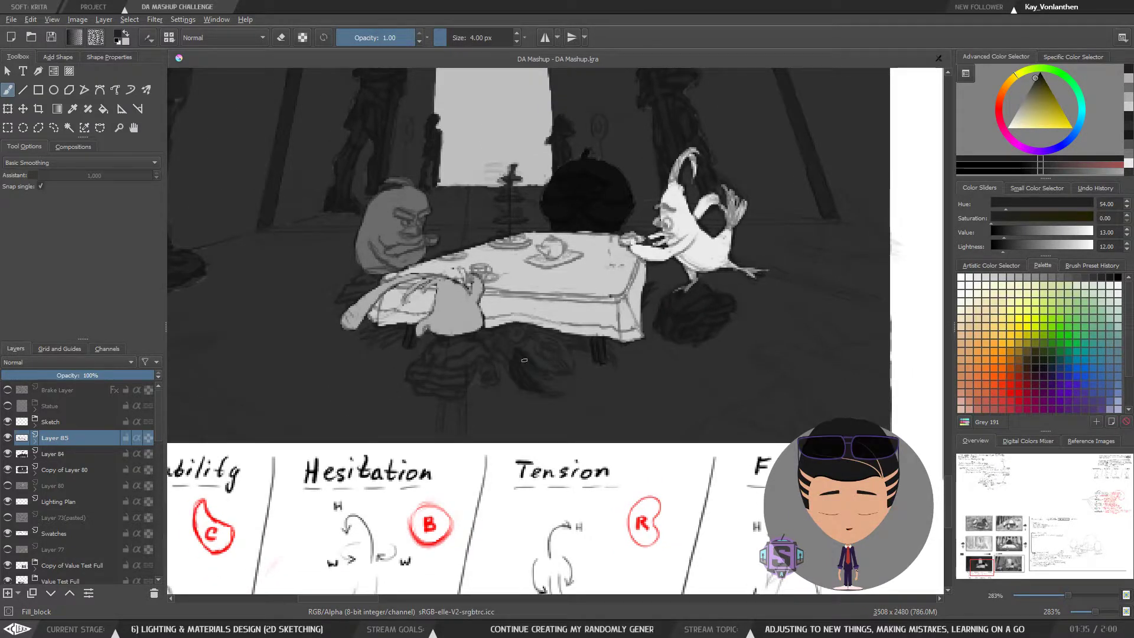
{"action": "mouse_move", "coordinate": [527, 338]}
{"action": "left_mouse_down"}
{"action": "mouse_move", "coordinate": [542, 362]}
{"action": "mouse_move", "coordinate": [556, 342]}
{"action": "mouse_move", "coordinate": [543, 341]}
{"action": "mouse_move", "coordinate": [554, 350]}
{"action": "mouse_move", "coordinate": [544, 354]}
{"action": "left_mouse_up"}
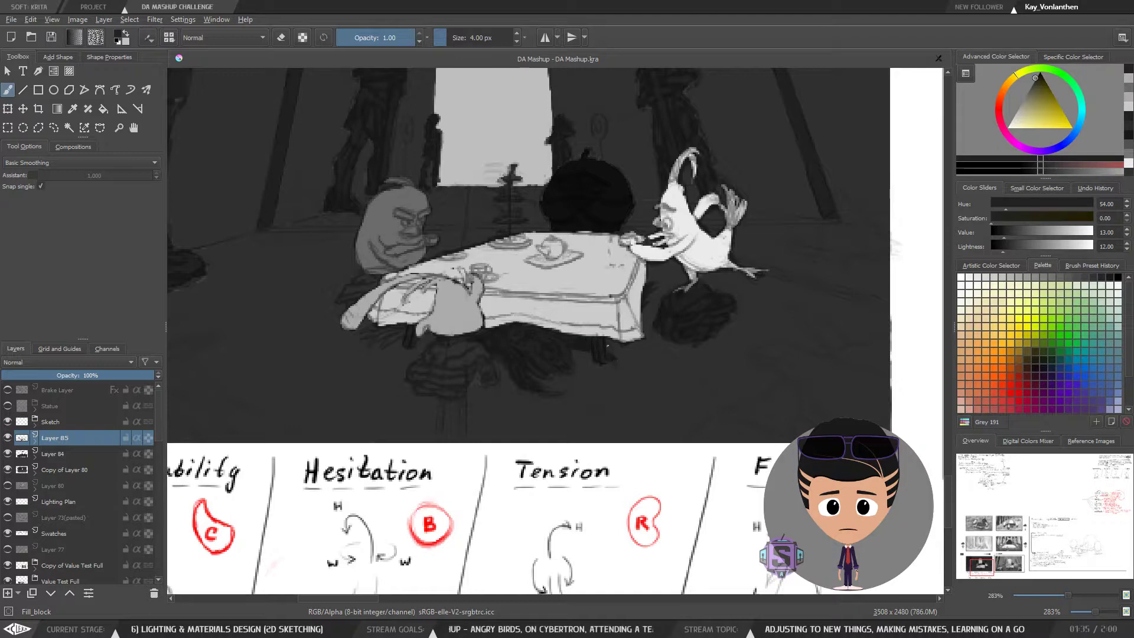
{"action": "left_click_drag", "start_coordinate": [607, 348], "coordinate": [678, 361]}
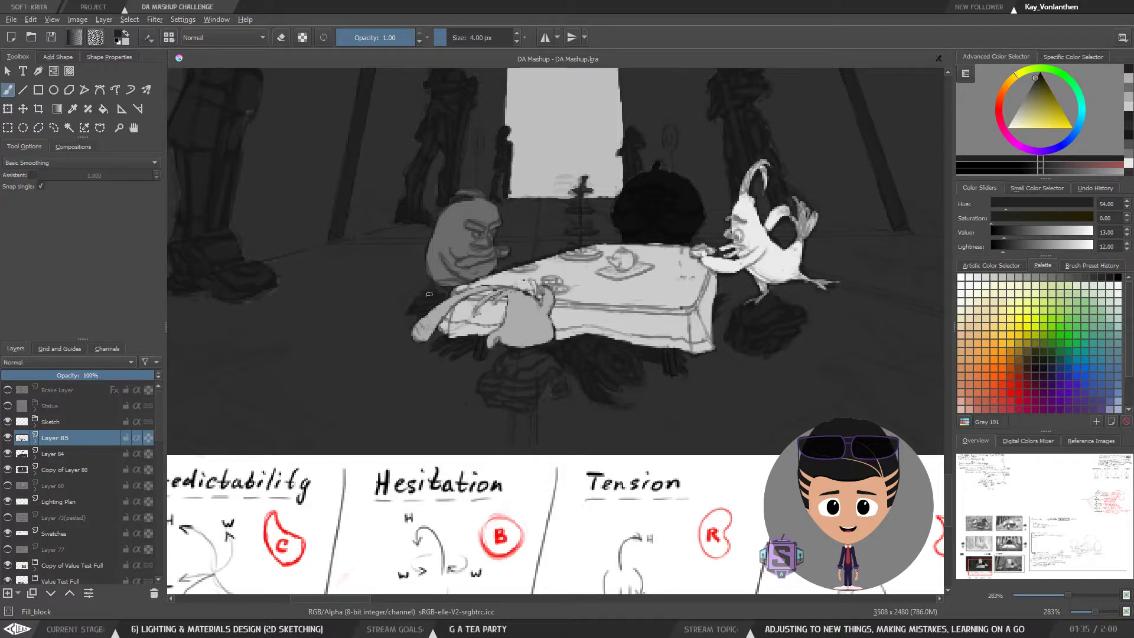
Sample the floor's grey and compare the scene at thumbnail size with the neighbouring compositions
{"action": "key", "text": "minus"}
{"action": "key", "text": "minus"}
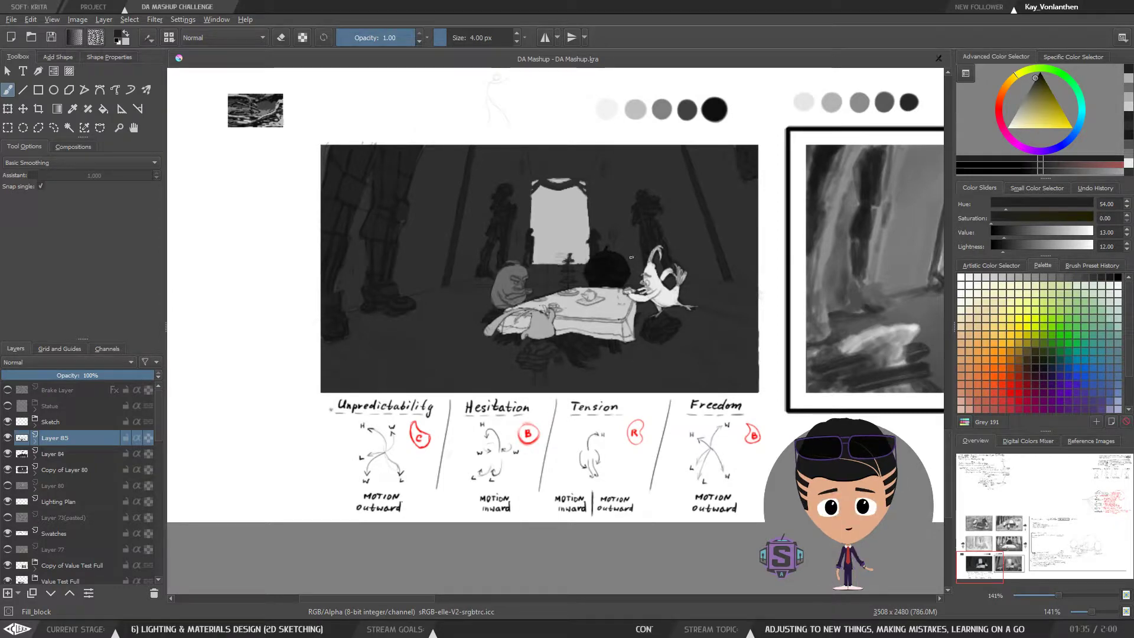
{"action": "mouse_move", "coordinate": [620, 335]}
{"action": "left_mouse_down"}
{"action": "mouse_move", "coordinate": [581, 426]}
{"action": "mouse_move", "coordinate": [577, 402]}
{"action": "left_mouse_up"}
{"action": "key", "text": "ctrl"}
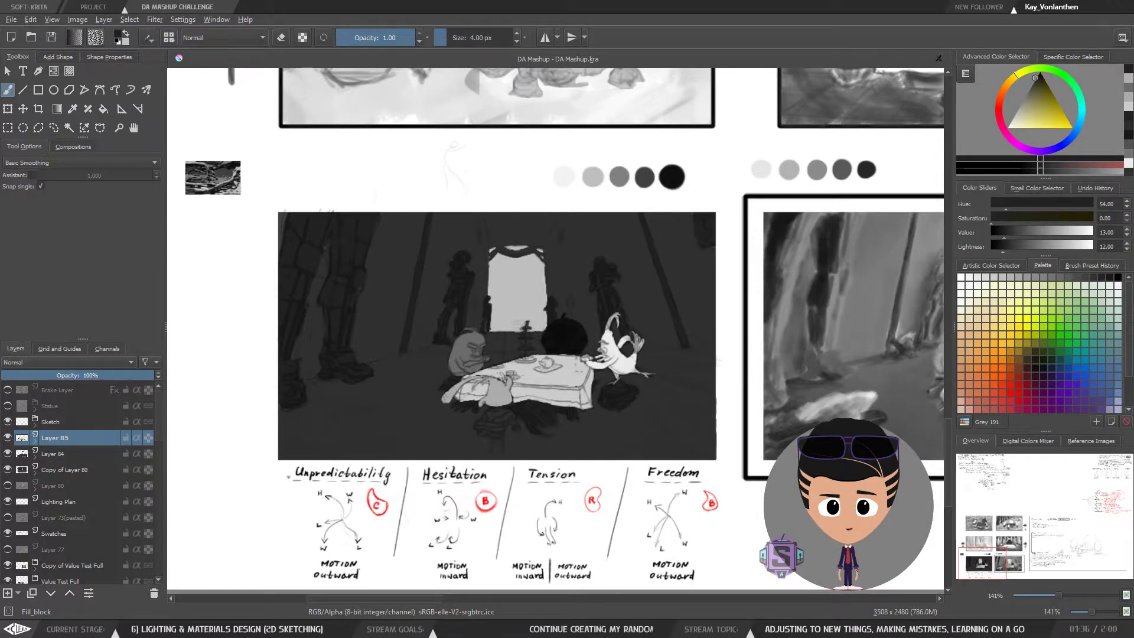
{"action": "left_click", "coordinate": [598, 431], "text": "ctrl"}
{"action": "key", "text": "minus"}
{"action": "key", "text": "minus"}
{"action": "key", "text": "minus"}
{"action": "key", "text": "minus"}
{"action": "key", "text": "plus"}
{"action": "key", "text": "plus"}
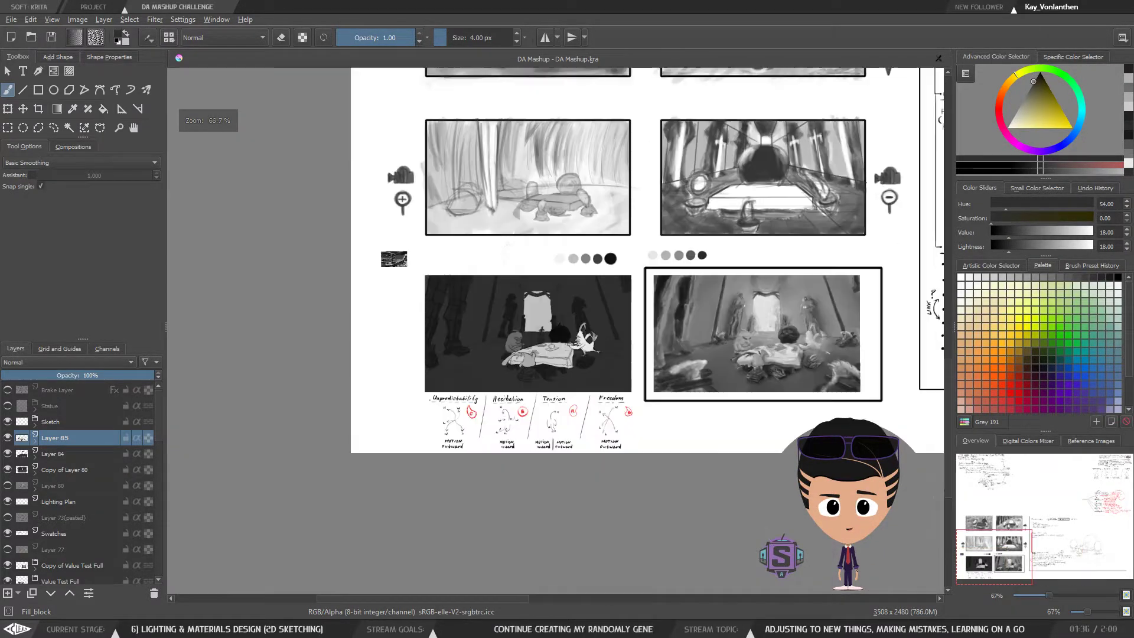
{"action": "key", "text": "plus"}
{"action": "key", "text": "plus"}
{"action": "left_click_drag", "start_coordinate": [609, 429], "coordinate": [566, 430]}
{"action": "left_click", "coordinate": [555, 427], "text": "ctrl"}
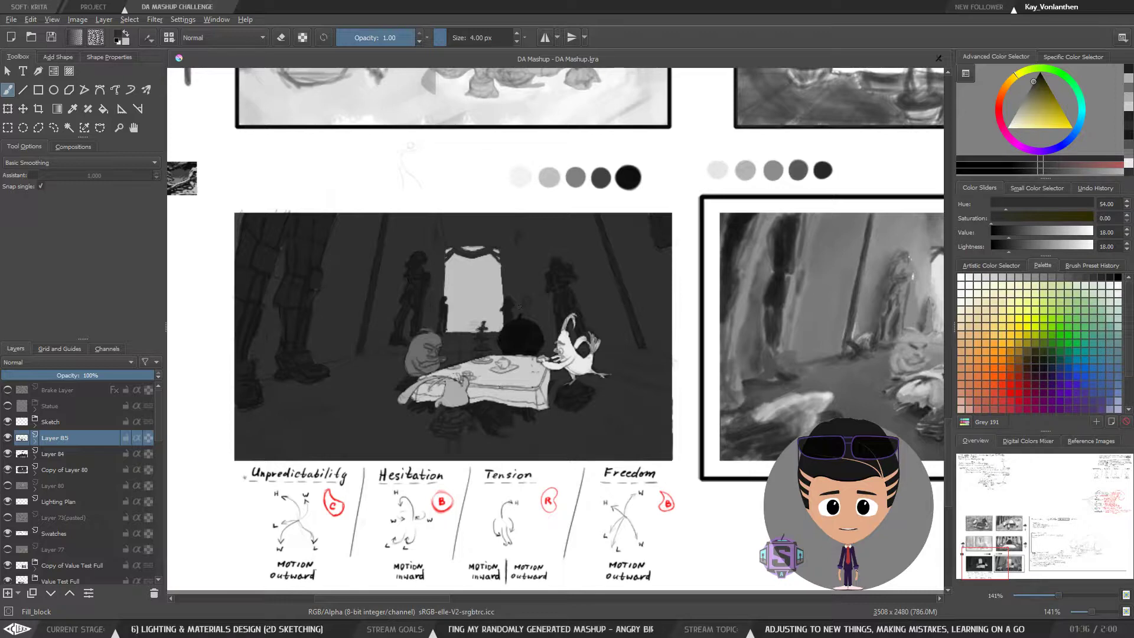
Return to the darker grey with lightness 12 and darken the stool under the front bird with an 8 px brush
{"action": "key", "text": "plus"}
{"action": "key", "text": "plus"}
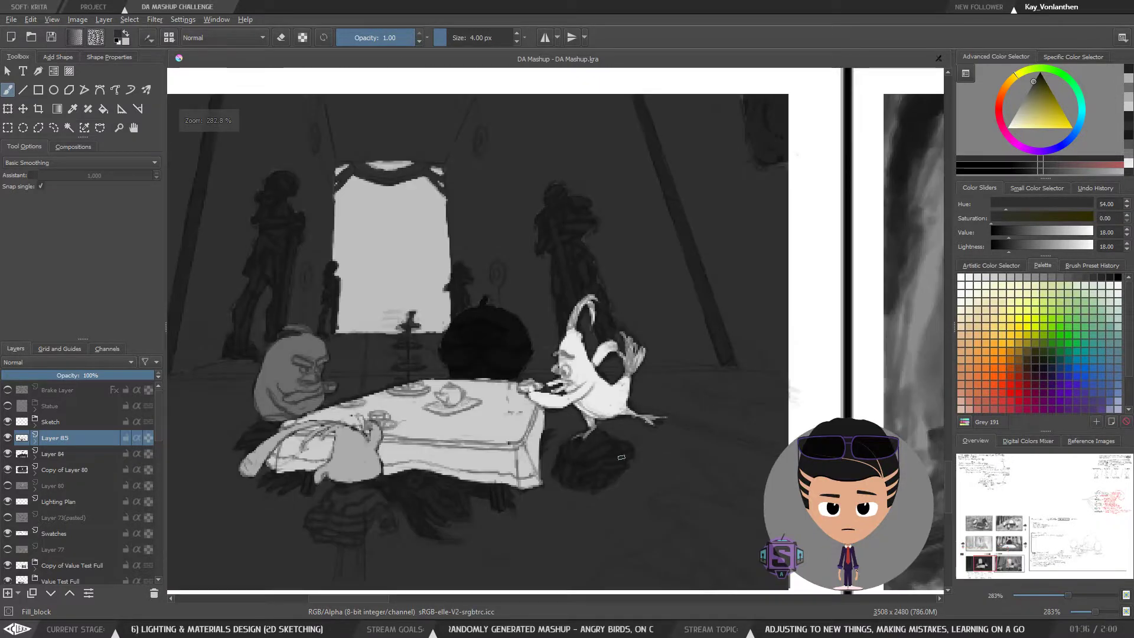
{"action": "scroll", "coordinate": [609, 313], "scroll_direction": "up", "scroll_amount": 2}
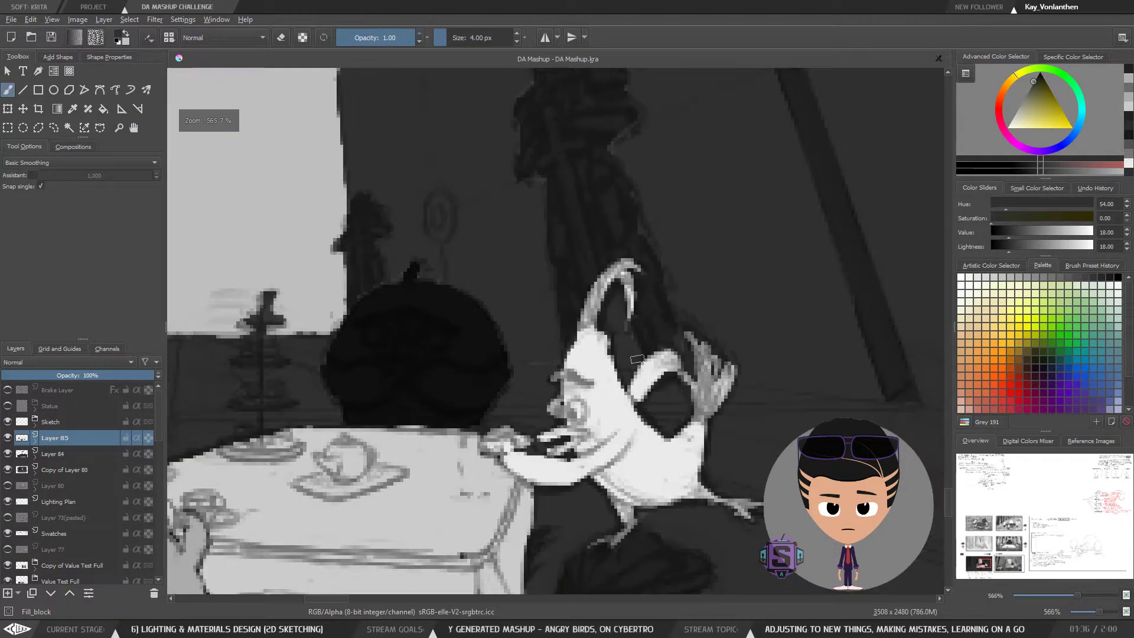
{"action": "scroll", "coordinate": [590, 318], "scroll_direction": "down", "scroll_amount": 2}
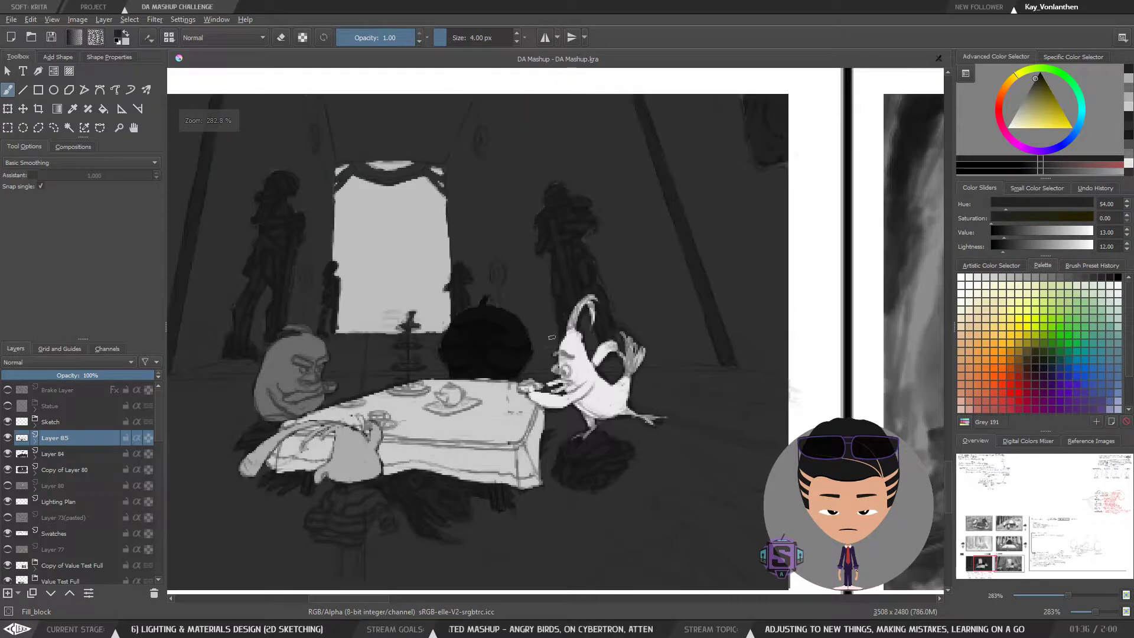
{"action": "left_click_drag", "start_coordinate": [497, 496], "coordinate": [564, 387]}
{"action": "key", "text": "bracketright"}
{"action": "key", "text": "bracketright"}
{"action": "key", "text": "bracketright"}
{"action": "key", "text": "bracketright"}
{"action": "key", "text": "plus"}
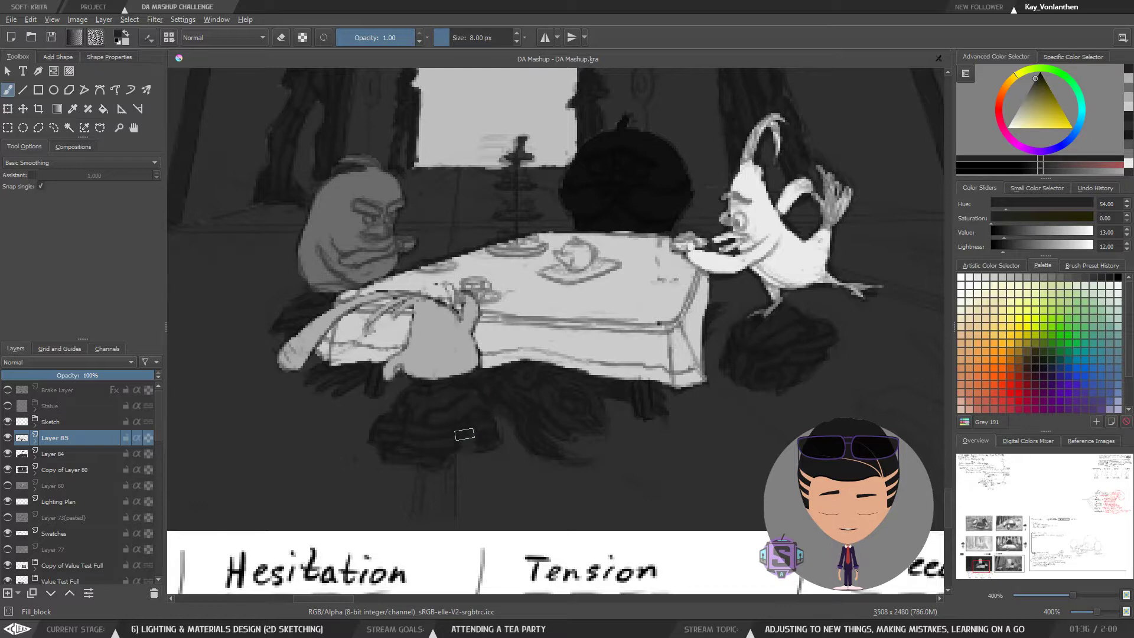
Compare the scene's overall values with the small black-and-white thumbnail and the neighbouring compositions
{"action": "key", "text": "minus"}
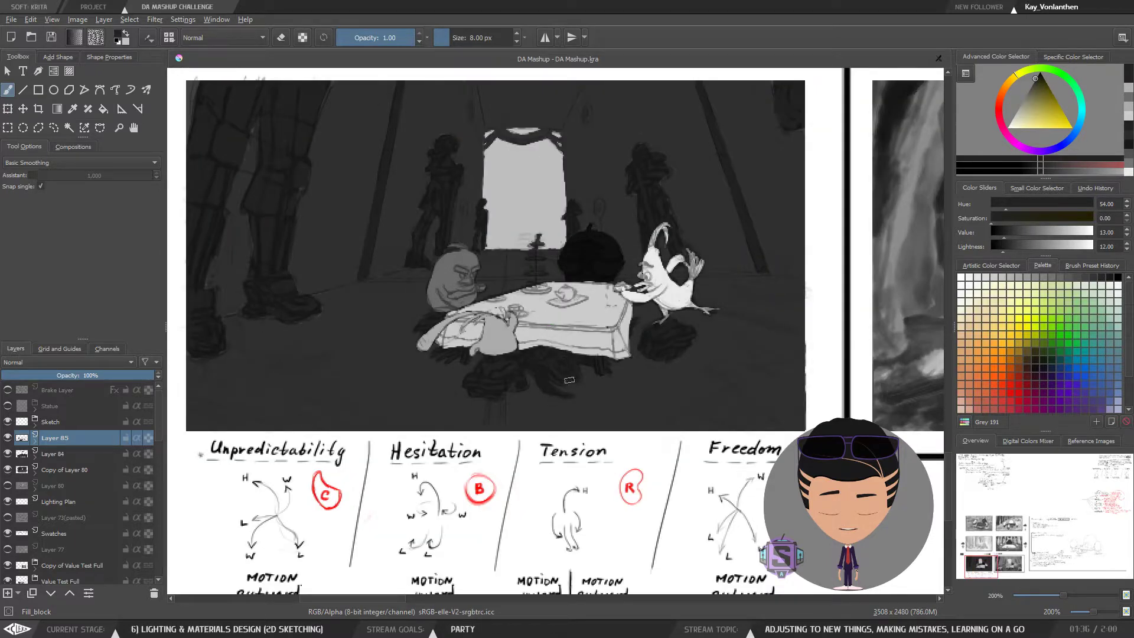
{"action": "key", "text": "minus"}
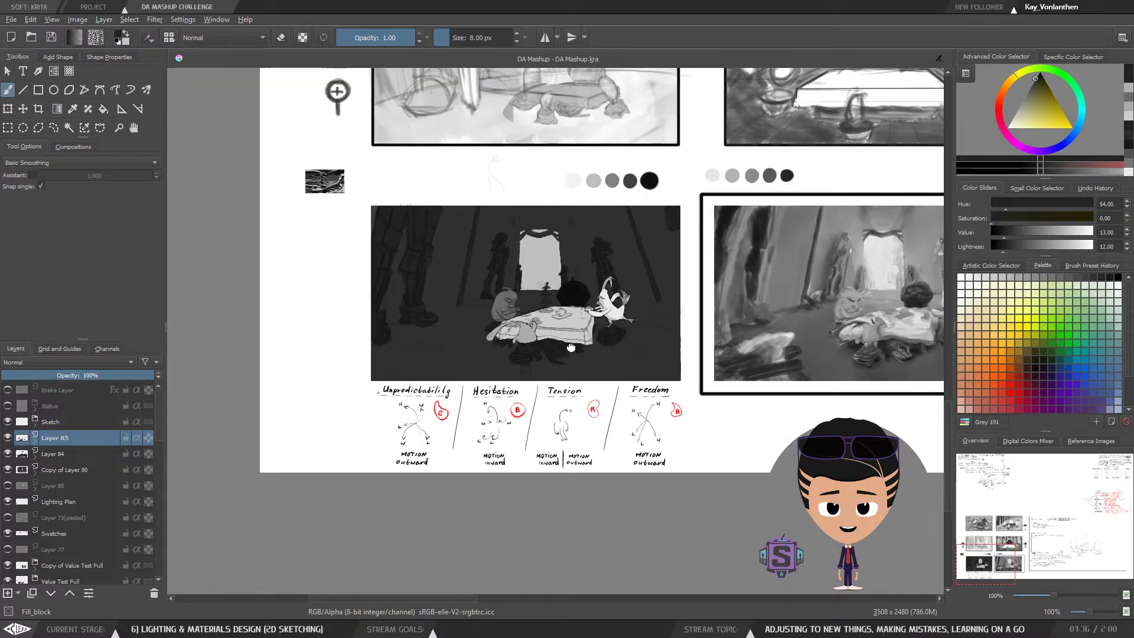
{"action": "left_click_drag", "start_coordinate": [572, 348], "coordinate": [502, 429]}
{"action": "left_click_drag", "start_coordinate": [550, 370], "coordinate": [743, 378]}
{"action": "key", "text": "plus"}
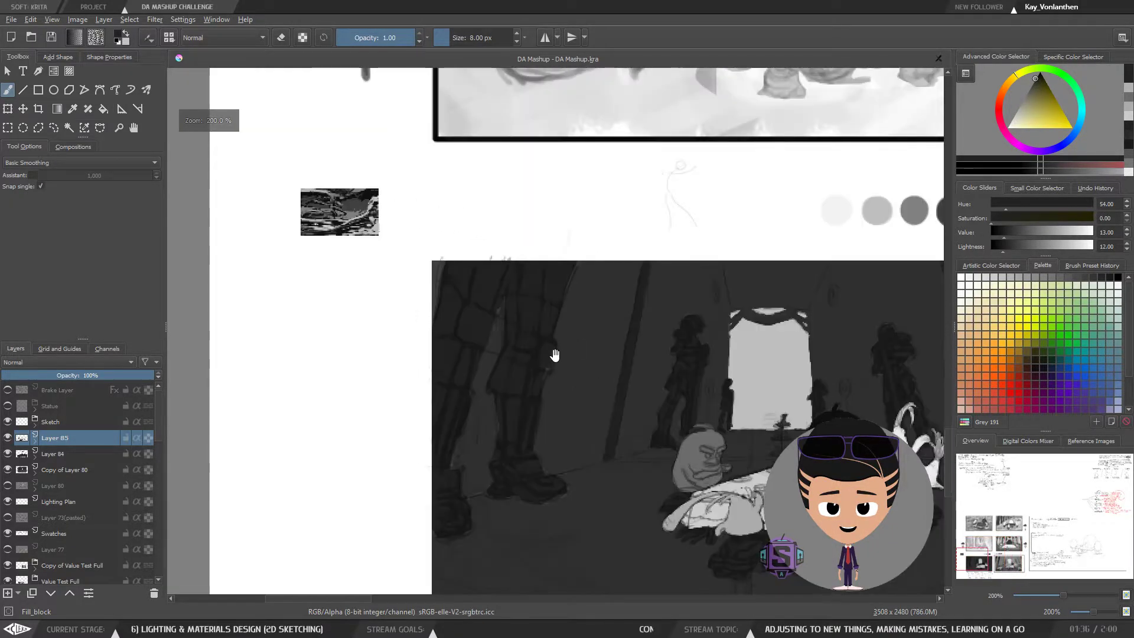
{"action": "left_click_drag", "start_coordinate": [554, 354], "coordinate": [531, 371]}
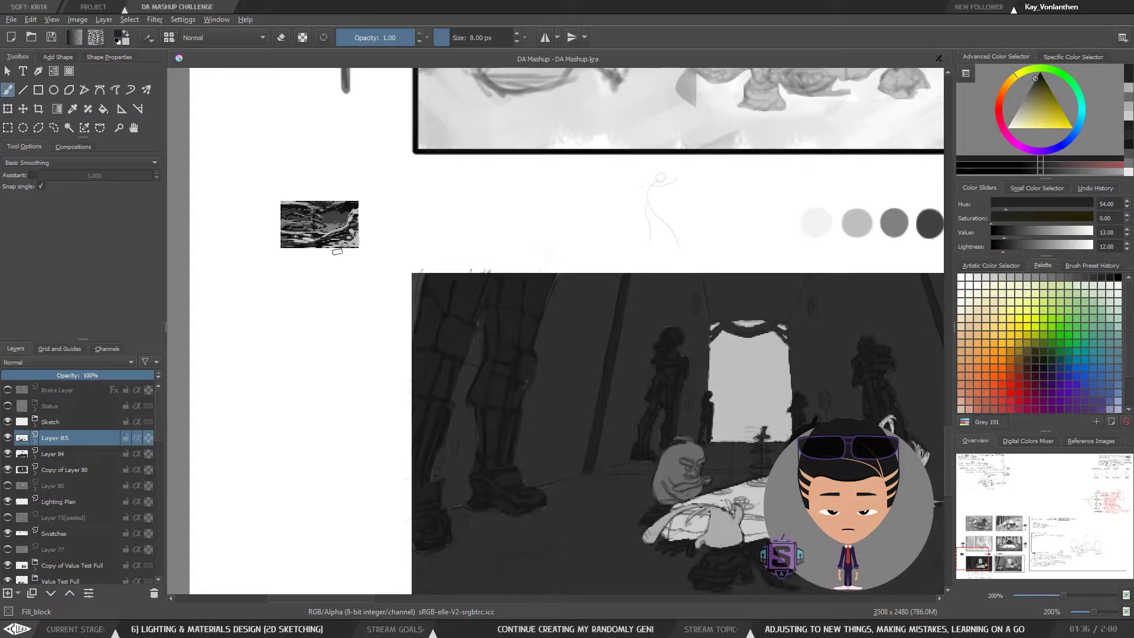
{"action": "key", "text": "1"}
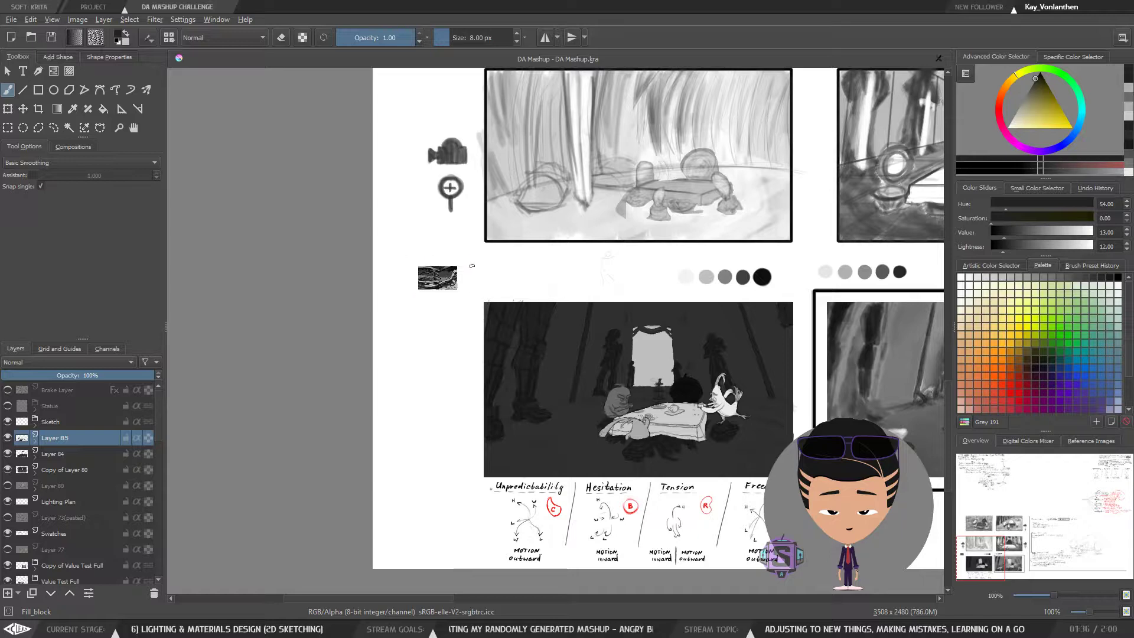
Check the composition by repeatedly mirroring the canvas view horizontally and restoring it
{"action": "key", "text": "m"}
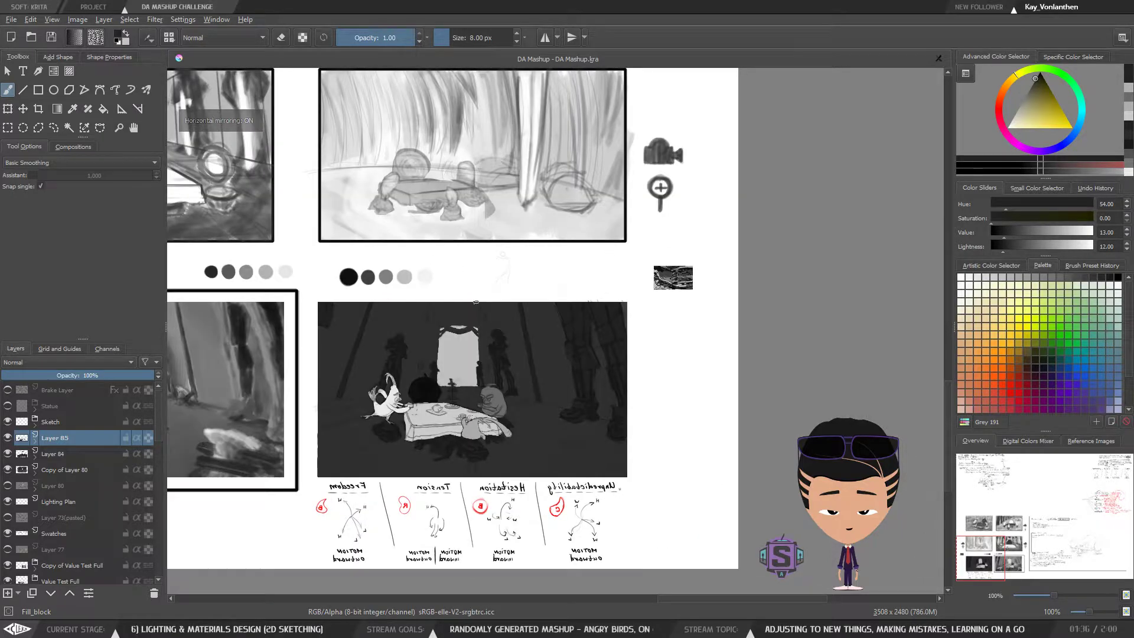
{"action": "key", "text": "m"}
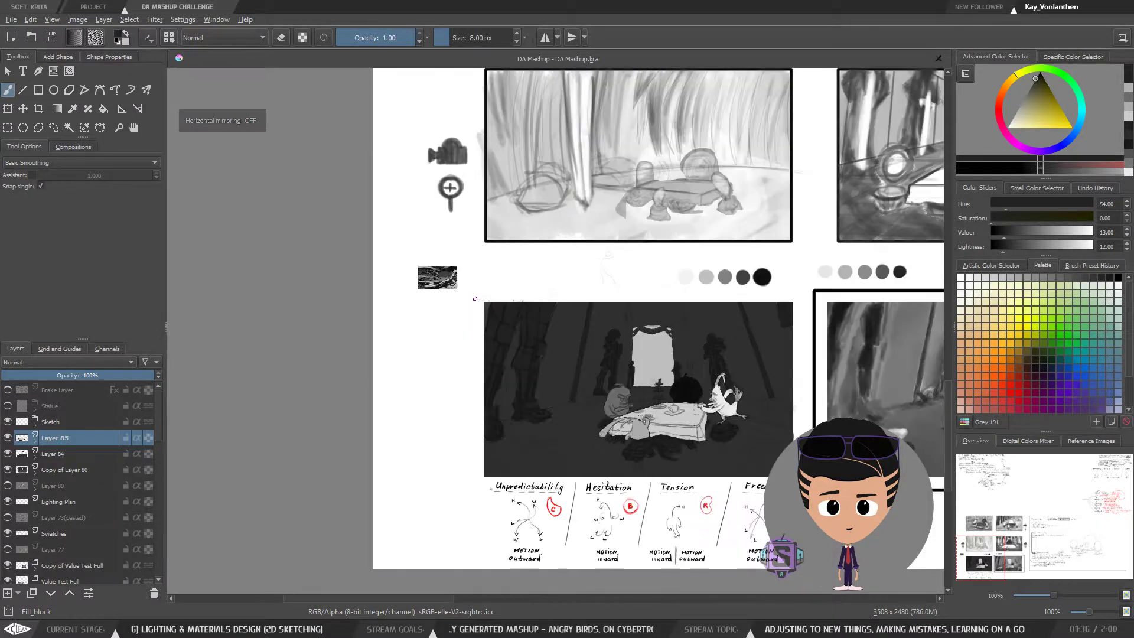
{"action": "key", "text": "m"}
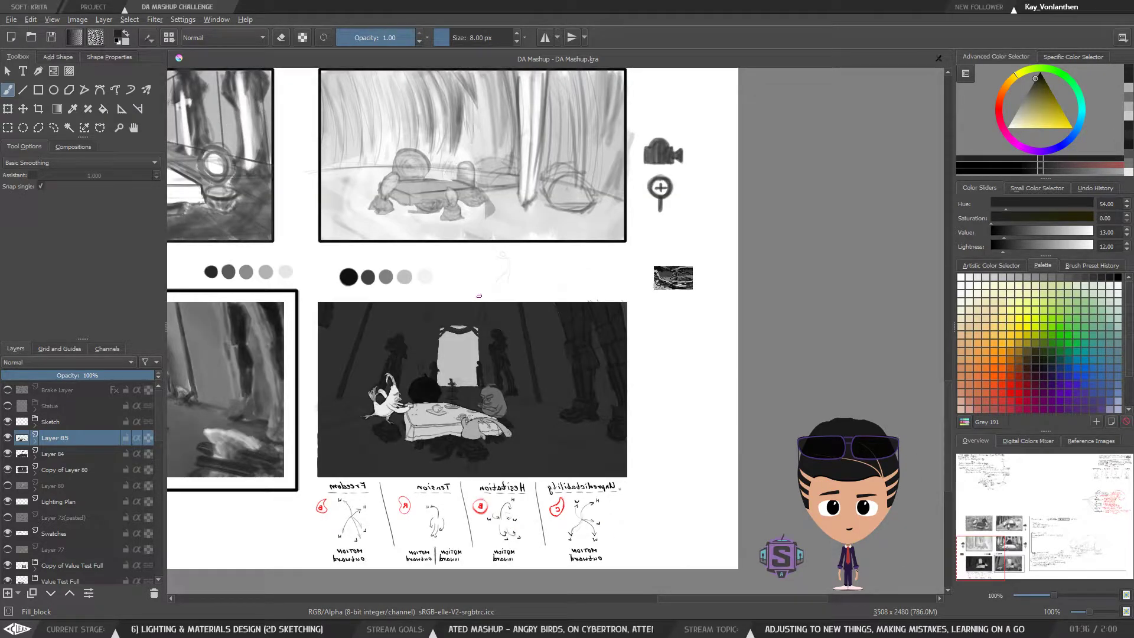
{"action": "key", "text": "m"}
{"action": "key", "text": "m"}
{"action": "key", "text": "m"}
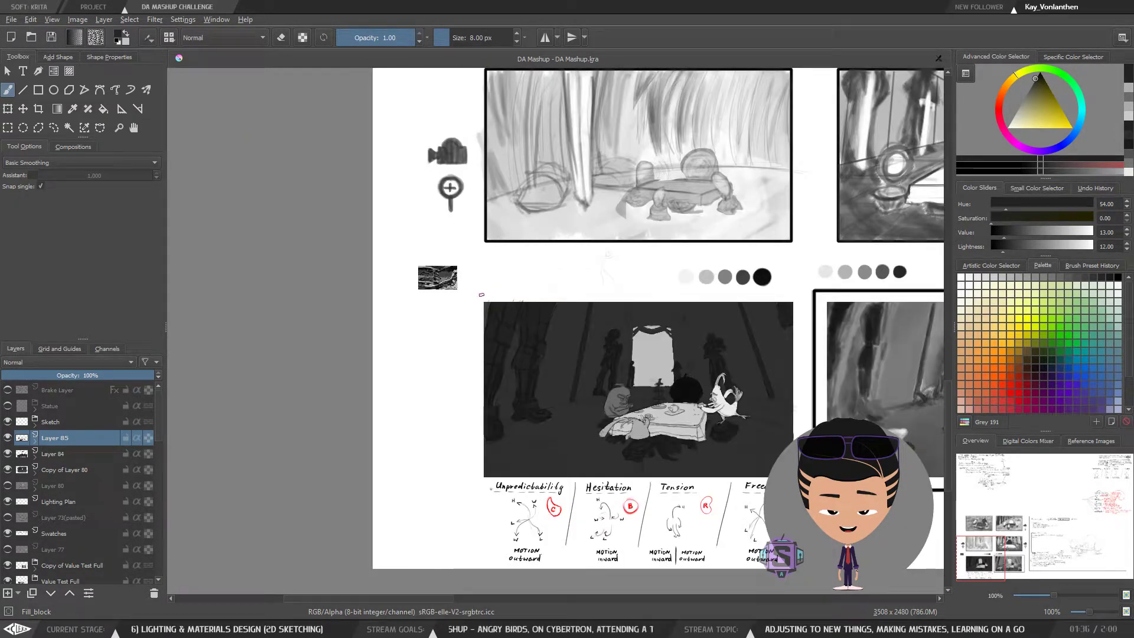
{"action": "left_click_drag", "start_coordinate": [480, 426], "coordinate": [397, 348]}
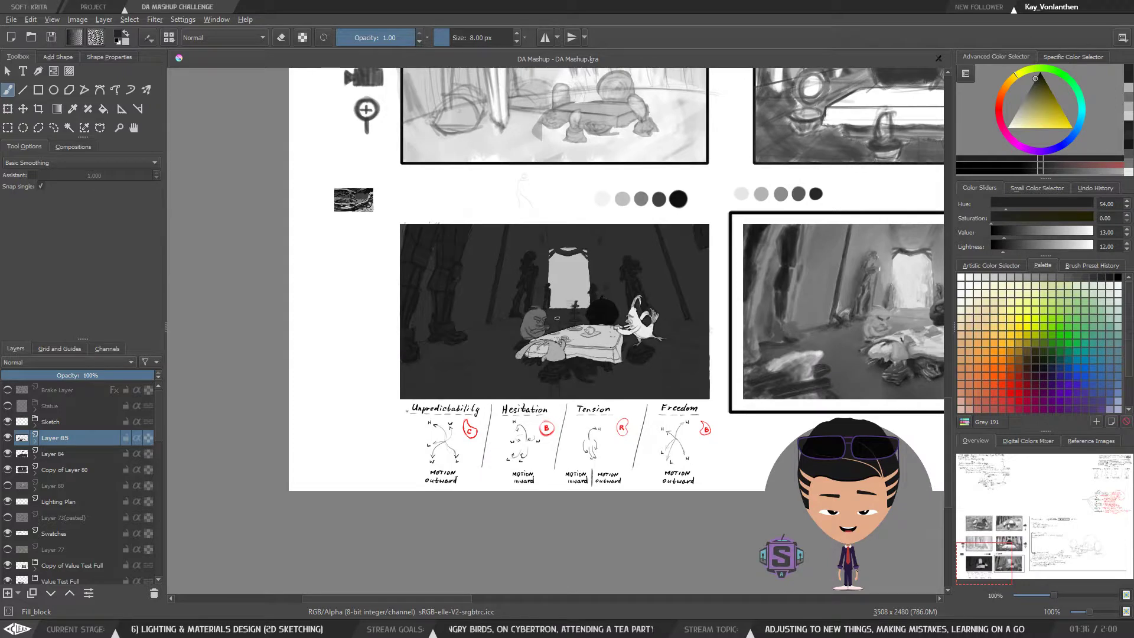
Toggle the visibility of Layer 85 to compare the scene with and without its paint
{"action": "key", "text": "plus"}
{"action": "left_click_drag", "start_coordinate": [614, 323], "coordinate": [582, 382]}
{"action": "left_click", "coordinate": [8, 438]}
{"action": "left_click", "coordinate": [7, 438]}
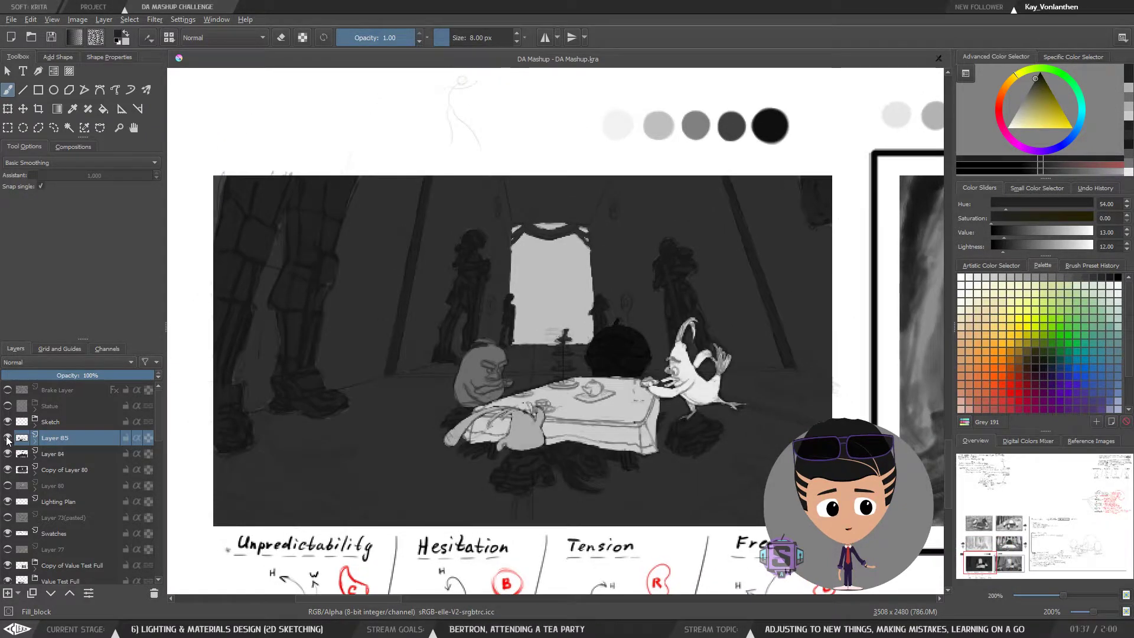
{"action": "left_click", "coordinate": [7, 437]}
{"action": "left_click", "coordinate": [7, 437]}
Compare the scene with and without Layer 84 by toggling its visibility, and leave the layer hidden
{"action": "left_click", "coordinate": [22, 455]}
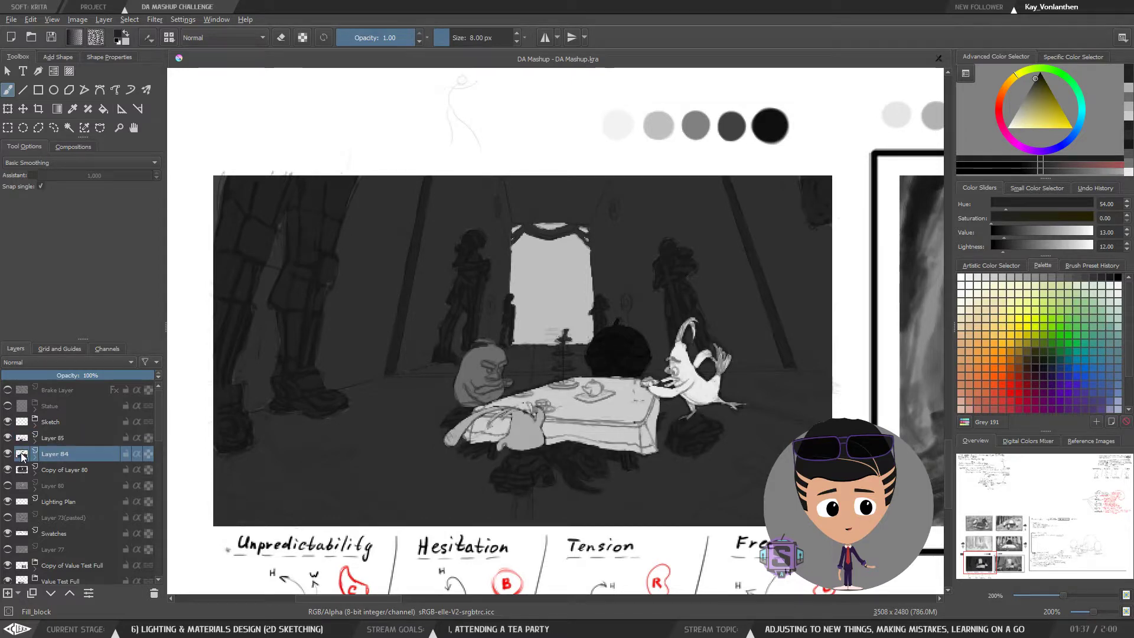
{"action": "left_click", "coordinate": [8, 453]}
{"action": "left_click", "coordinate": [7, 453]}
{"action": "left_click", "coordinate": [8, 453]}
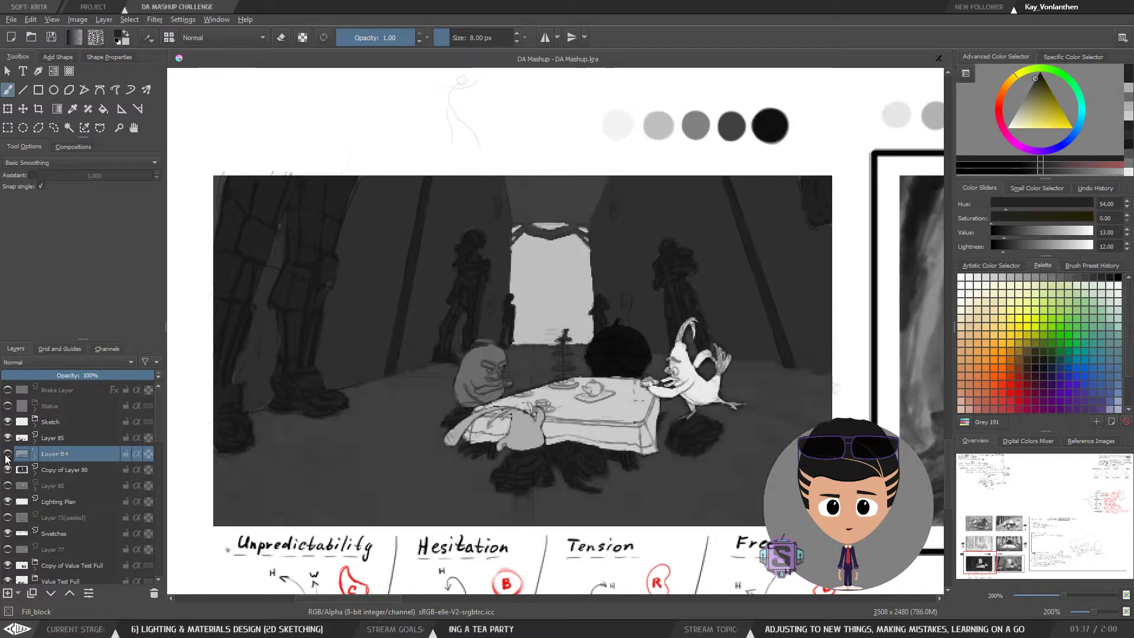
{"action": "left_click", "coordinate": [7, 455]}
{"action": "left_click", "coordinate": [8, 455]}
{"action": "left_click", "coordinate": [7, 455]}
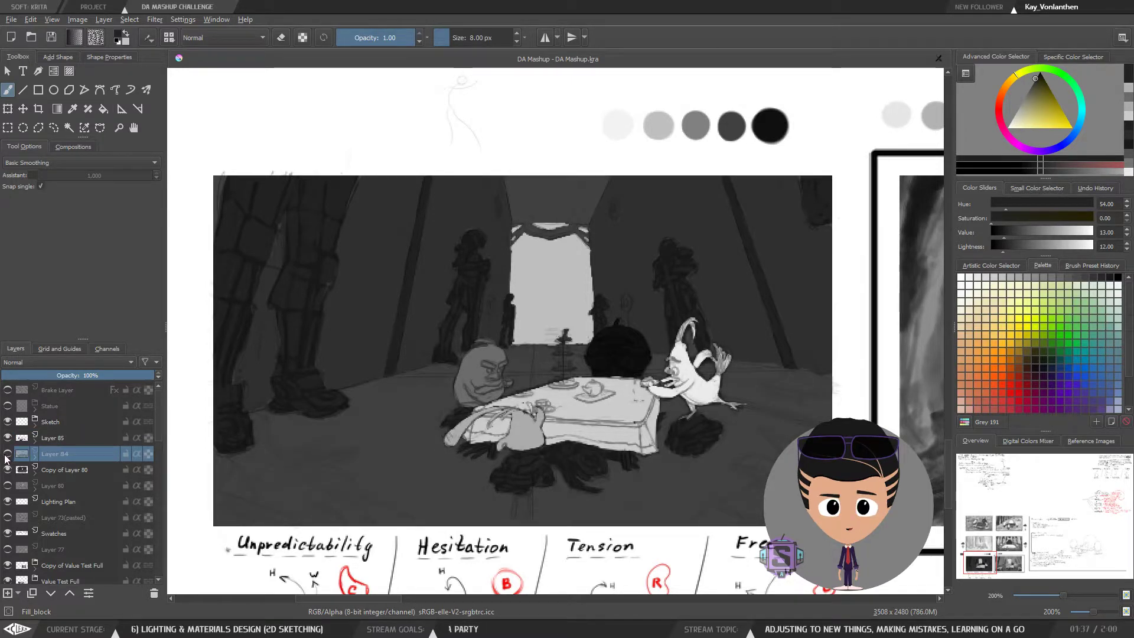
{"action": "left_click", "coordinate": [7, 454]}
{"action": "left_click", "coordinate": [7, 455]}
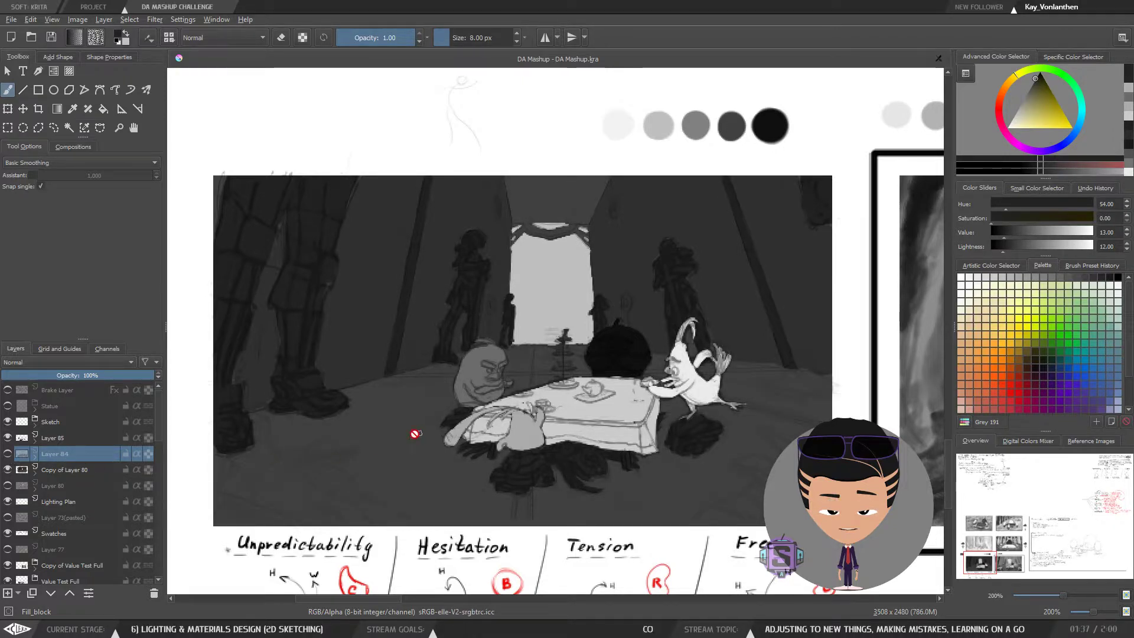
Sample the floor's greys beside the left bird and check how the scene's values read at 100% zoom
{"action": "left_click", "coordinate": [396, 425], "text": "ctrl"}
{"action": "left_click", "coordinate": [406, 413], "text": "ctrl"}
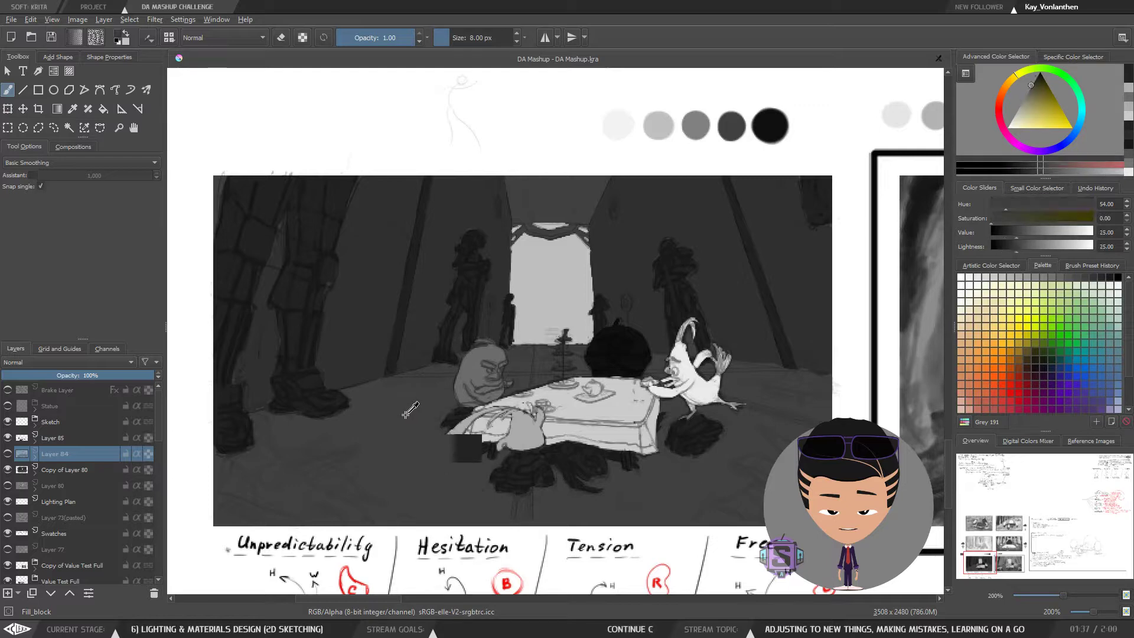
{"action": "left_click", "coordinate": [413, 406], "text": "ctrl"}
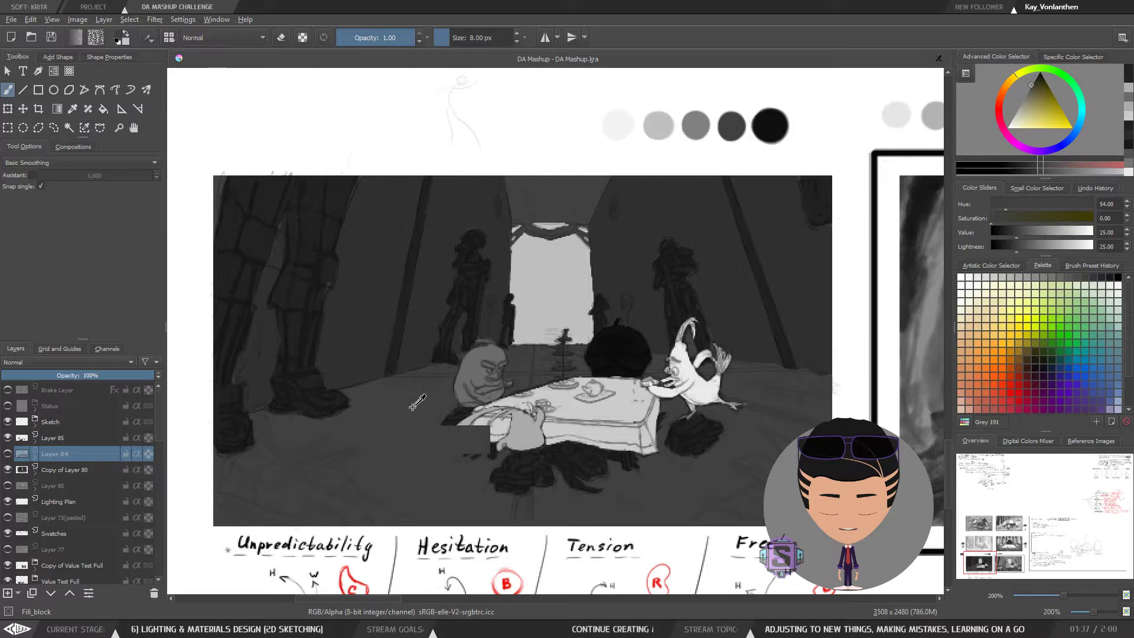
{"action": "key", "text": "1"}
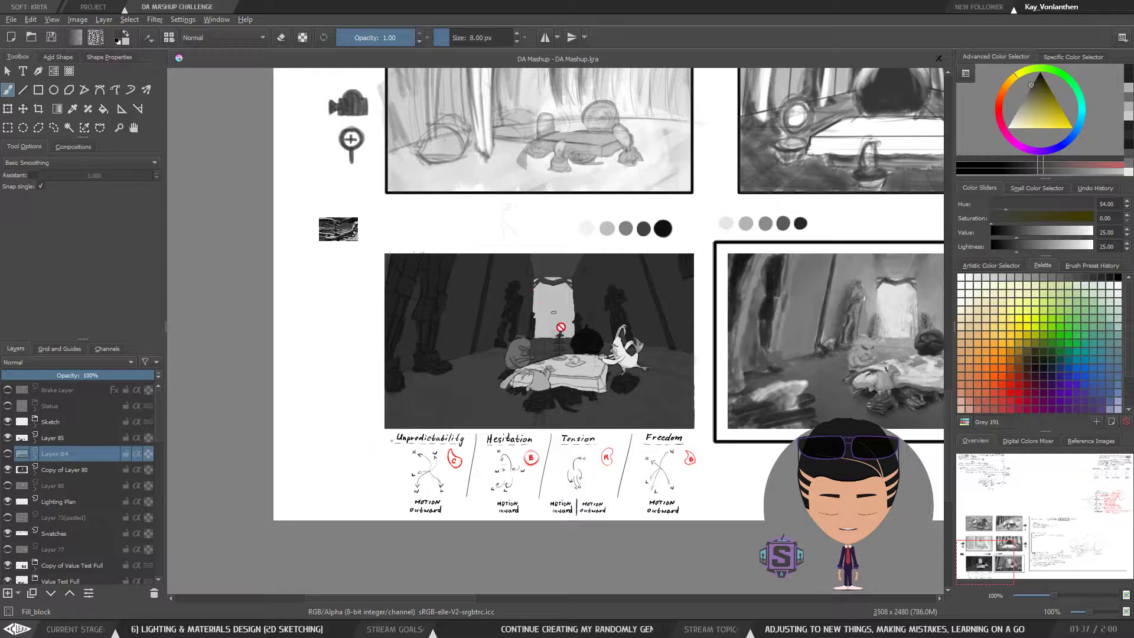
{"action": "left_click_drag", "start_coordinate": [624, 419], "coordinate": [578, 382]}
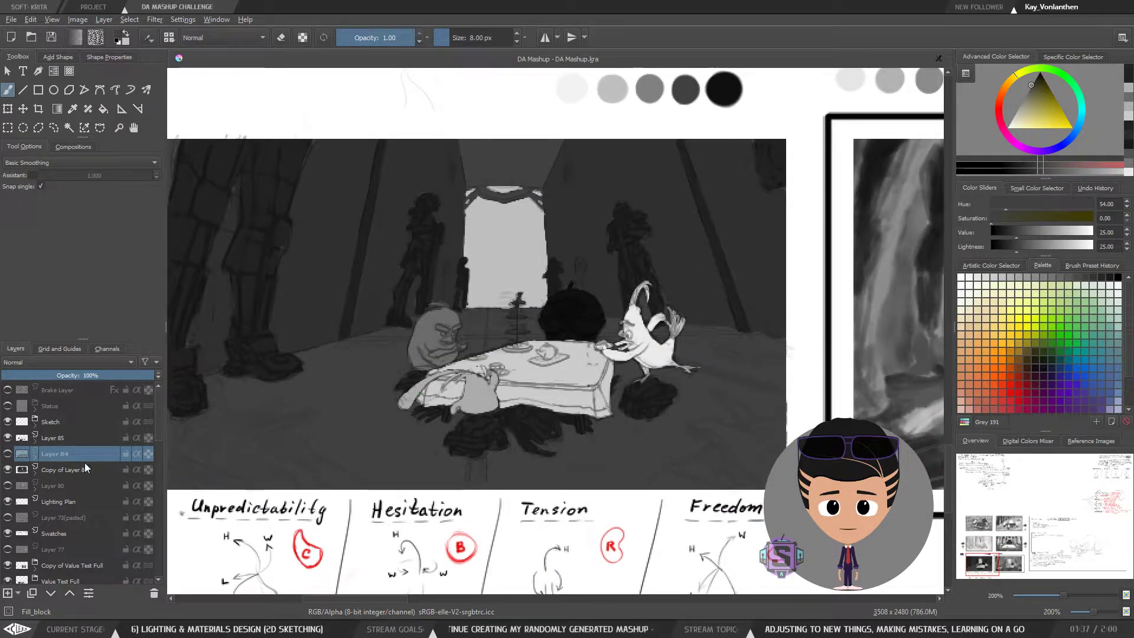
Make Layer 85 active and check its paint by switching its visibility off and on
{"action": "left_click", "coordinate": [65, 438]}
{"action": "left_click", "coordinate": [7, 438]}
{"action": "left_click", "coordinate": [8, 438]}
{"action": "left_click", "coordinate": [7, 438]}
{"action": "left_click", "coordinate": [7, 438]}
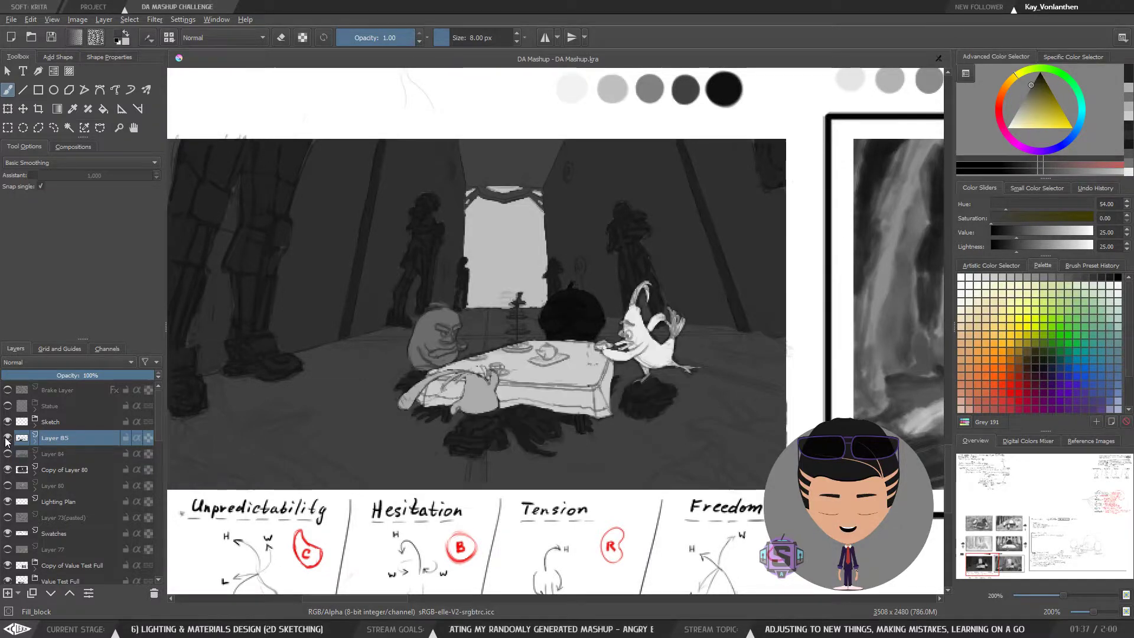
Repaint the front bird's body with an 8 px brush, using the right bird's light grey reduced to about 85 lightness
{"action": "left_click", "coordinate": [655, 350], "text": "ctrl"}
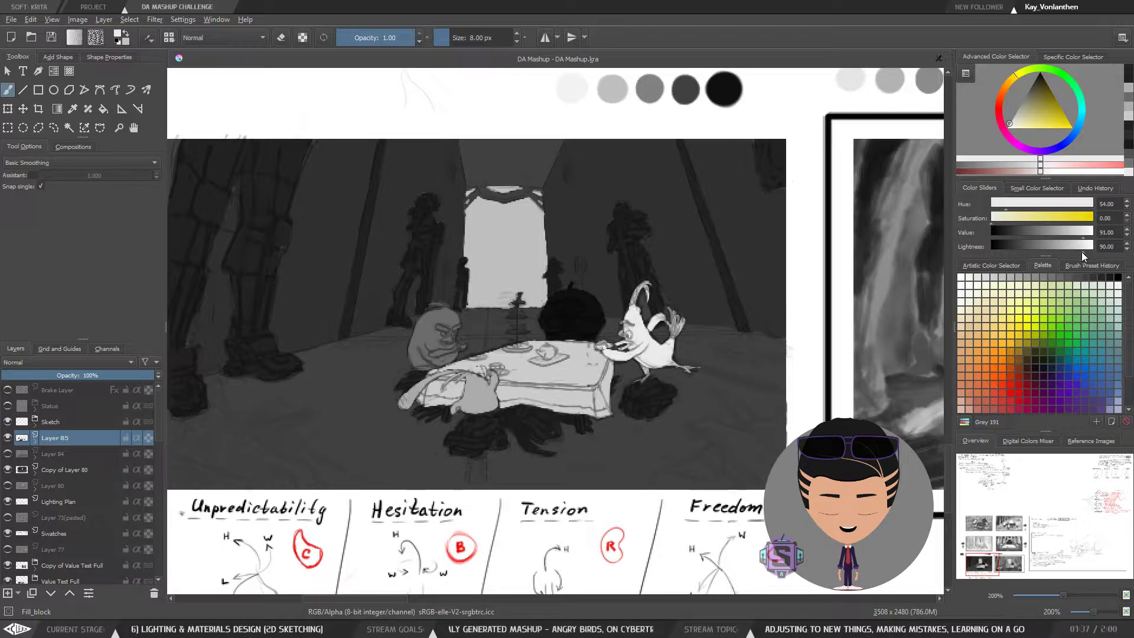
{"action": "left_click_drag", "start_coordinate": [1082, 251], "coordinate": [1078, 253]}
{"action": "key", "text": "plus"}
{"action": "key", "text": "plus"}
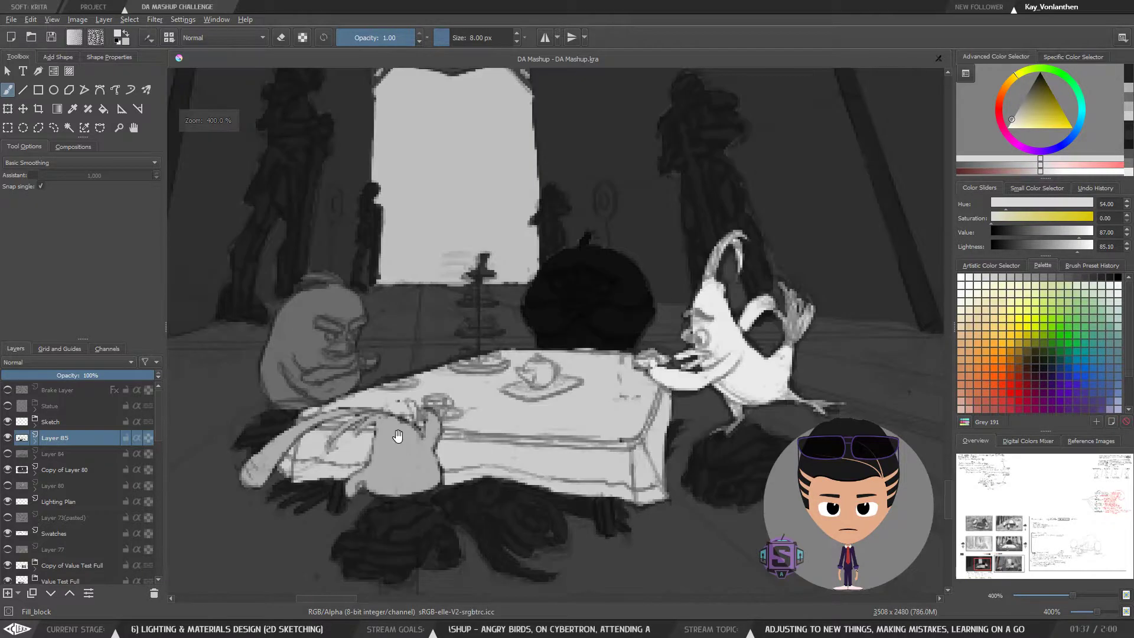
{"action": "mouse_move", "coordinate": [397, 440]}
{"action": "left_mouse_down"}
{"action": "mouse_move", "coordinate": [466, 427]}
{"action": "mouse_move", "coordinate": [468, 412]}
{"action": "mouse_move", "coordinate": [424, 460]}
{"action": "mouse_move", "coordinate": [447, 441]}
{"action": "mouse_move", "coordinate": [447, 452]}
{"action": "mouse_move", "coordinate": [501, 455]}
{"action": "mouse_move", "coordinate": [488, 426]}
{"action": "mouse_move", "coordinate": [503, 399]}
{"action": "mouse_move", "coordinate": [497, 414]}
{"action": "mouse_move", "coordinate": [448, 388]}
{"action": "left_mouse_up"}
{"action": "key", "text": "ctrl+z"}
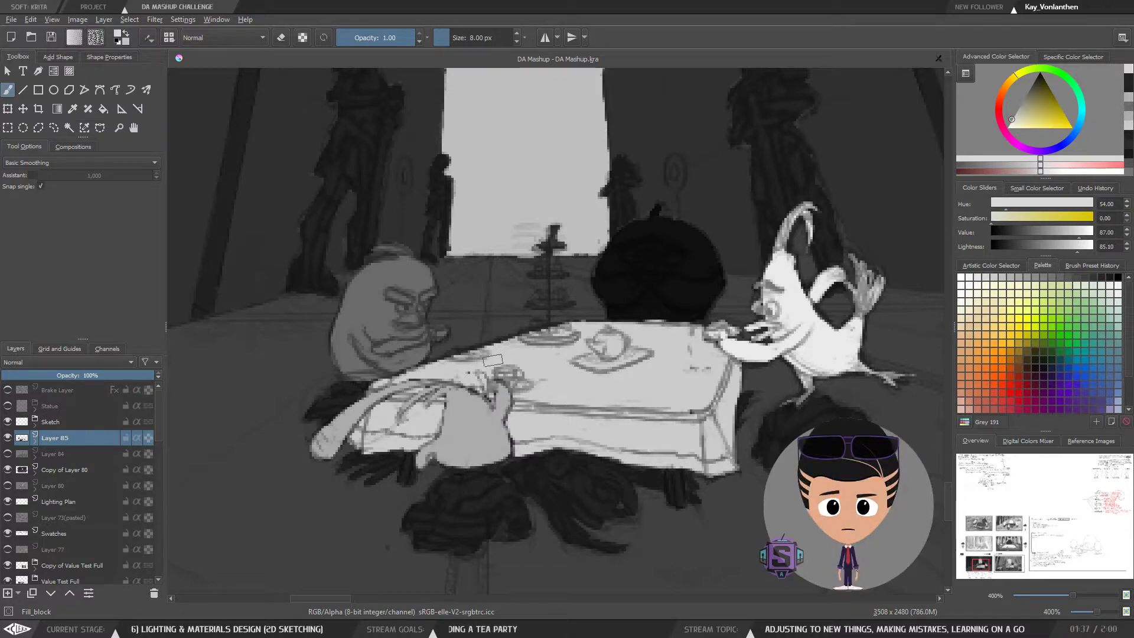
{"action": "mouse_move", "coordinate": [449, 445]}
{"action": "left_mouse_down"}
{"action": "mouse_move", "coordinate": [421, 461]}
{"action": "mouse_move", "coordinate": [491, 430]}
{"action": "mouse_move", "coordinate": [506, 450]}
{"action": "mouse_move", "coordinate": [498, 455]}
{"action": "mouse_move", "coordinate": [464, 402]}
{"action": "mouse_move", "coordinate": [453, 406]}
{"action": "mouse_move", "coordinate": [449, 384]}
{"action": "mouse_move", "coordinate": [491, 427]}
{"action": "mouse_move", "coordinate": [503, 387]}
{"action": "left_mouse_up"}
{"action": "key", "text": "minus"}
{"action": "key", "text": "minus"}
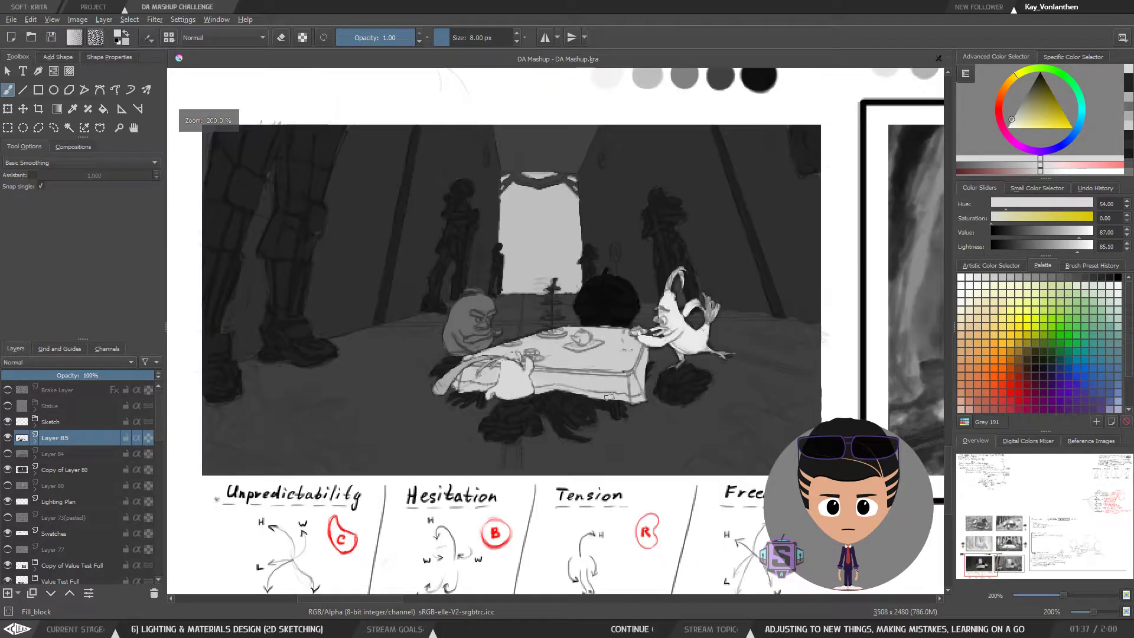
{"action": "left_click_drag", "start_coordinate": [611, 394], "coordinate": [531, 415]}
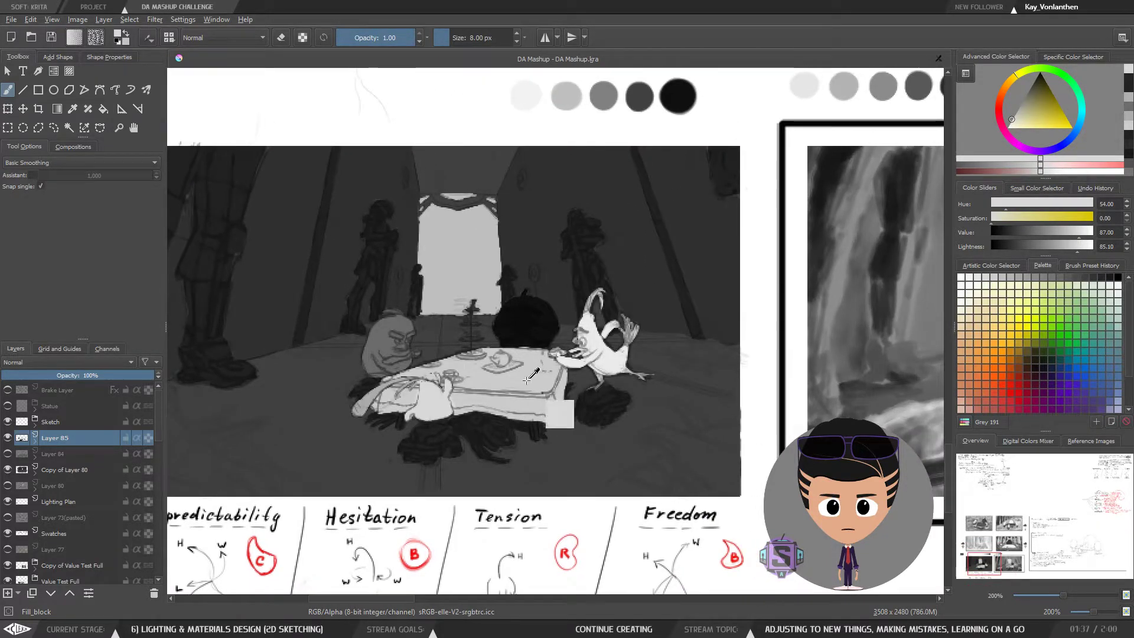
Set the table grey's lightness to 75 and touch up the tablecloth, using a 7 px brush near the front bird's cup
{"action": "left_click", "coordinate": [1072, 252]}
{"action": "left_click", "coordinate": [1068, 251]}
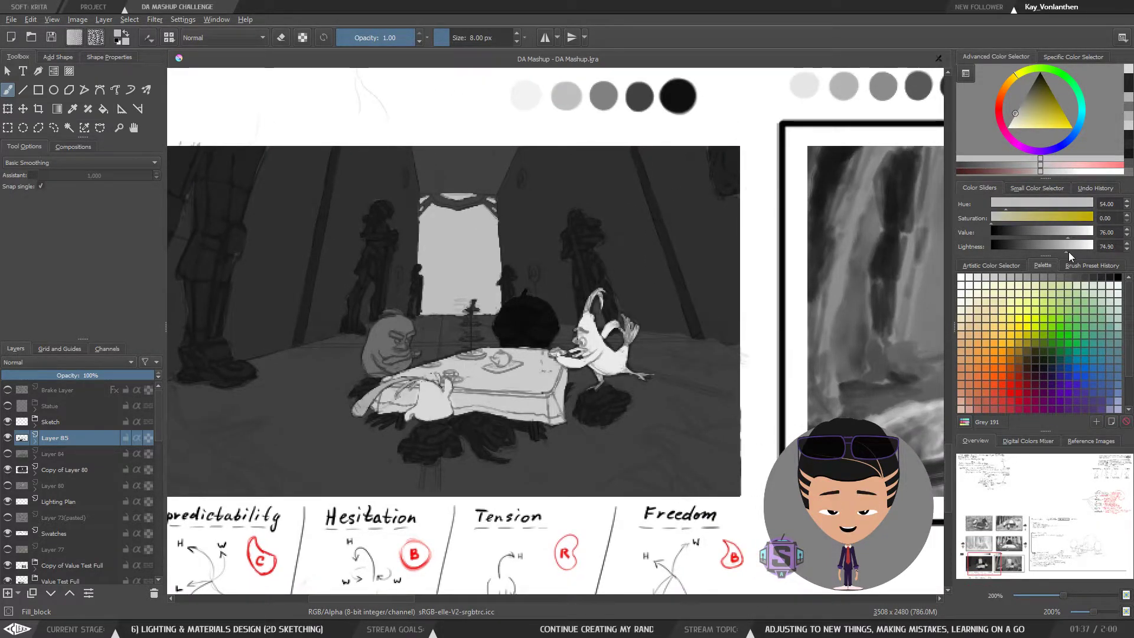
{"action": "key", "text": "plus"}
{"action": "key", "text": "plus"}
{"action": "left_click_drag", "start_coordinate": [521, 420], "coordinate": [686, 366]}
{"action": "mouse_move", "coordinate": [557, 404]}
{"action": "left_mouse_down"}
{"action": "mouse_move", "coordinate": [536, 426]}
{"action": "mouse_move", "coordinate": [526, 396]}
{"action": "mouse_move", "coordinate": [519, 426]}
{"action": "mouse_move", "coordinate": [581, 407]}
{"action": "mouse_move", "coordinate": [523, 442]}
{"action": "mouse_move", "coordinate": [638, 416]}
{"action": "mouse_move", "coordinate": [652, 437]}
{"action": "mouse_move", "coordinate": [687, 447]}
{"action": "mouse_move", "coordinate": [715, 428]}
{"action": "mouse_move", "coordinate": [733, 457]}
{"action": "mouse_move", "coordinate": [736, 372]}
{"action": "left_mouse_up"}
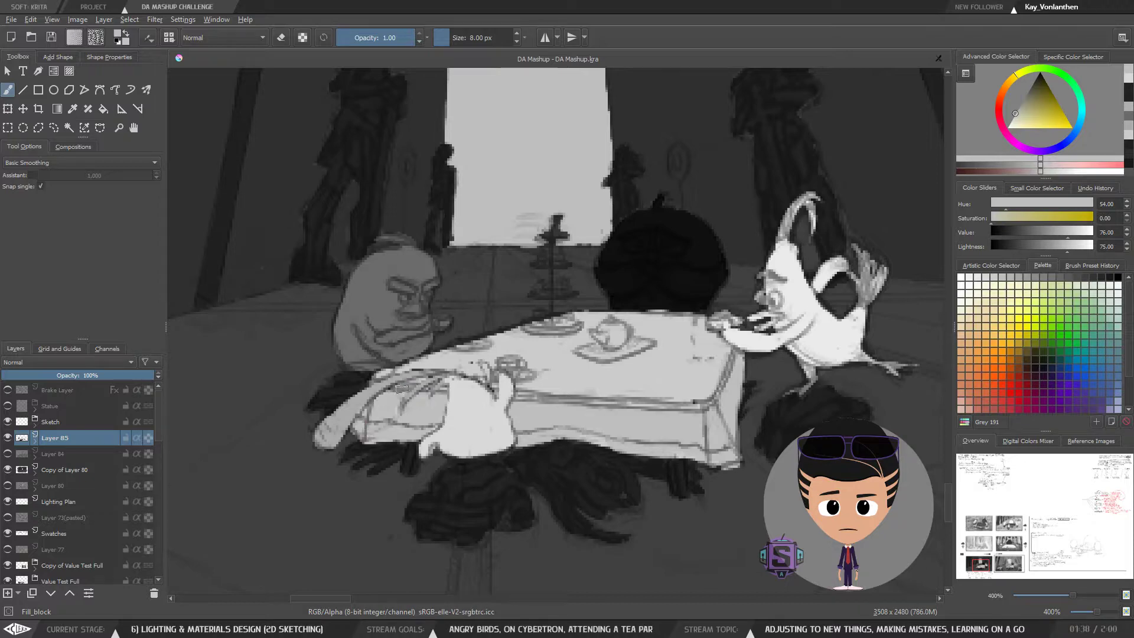
{"action": "key", "text": "bracketleft"}
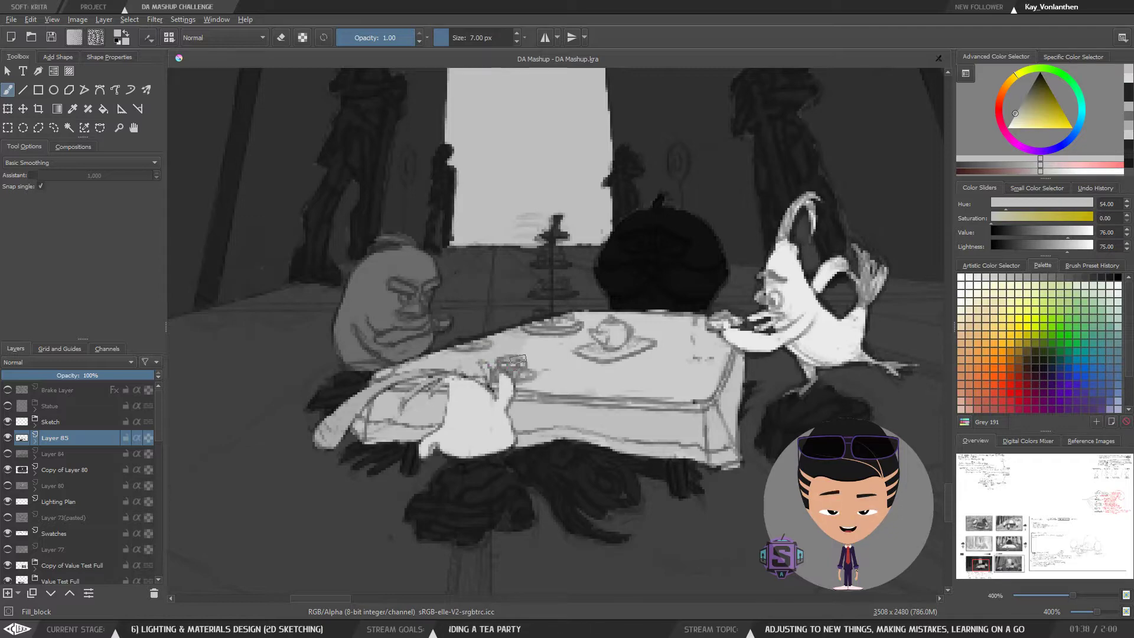
{"action": "mouse_move", "coordinate": [538, 369]}
{"action": "left_mouse_down"}
{"action": "mouse_move", "coordinate": [542, 342]}
{"action": "mouse_move", "coordinate": [527, 337]}
{"action": "mouse_move", "coordinate": [541, 373]}
{"action": "mouse_move", "coordinate": [529, 389]}
{"action": "mouse_move", "coordinate": [594, 365]}
{"action": "mouse_move", "coordinate": [553, 375]}
{"action": "mouse_move", "coordinate": [569, 384]}
{"action": "mouse_move", "coordinate": [605, 356]}
{"action": "mouse_move", "coordinate": [559, 402]}
{"action": "mouse_move", "coordinate": [585, 378]}
{"action": "mouse_move", "coordinate": [624, 379]}
{"action": "mouse_move", "coordinate": [676, 350]}
{"action": "mouse_move", "coordinate": [685, 372]}
{"action": "mouse_move", "coordinate": [705, 378]}
{"action": "mouse_move", "coordinate": [702, 391]}
{"action": "mouse_move", "coordinate": [703, 340]}
{"action": "mouse_move", "coordinate": [582, 354]}
{"action": "mouse_move", "coordinate": [551, 344]}
{"action": "mouse_move", "coordinate": [562, 327]}
{"action": "mouse_move", "coordinate": [596, 322]}
{"action": "mouse_move", "coordinate": [585, 324]}
{"action": "mouse_move", "coordinate": [674, 320]}
{"action": "mouse_move", "coordinate": [663, 322]}
{"action": "mouse_move", "coordinate": [688, 342]}
{"action": "left_mouse_up"}
Lighten the tableware and the left bird's cup with the same grey, adjusting the brush to 13 px and down to 6 px
{"action": "key", "text": "]"}
{"action": "key", "text": "]"}
{"action": "key", "text": "]"}
{"action": "key", "text": "]"}
{"action": "key", "text": "]"}
{"action": "key", "text": "]"}
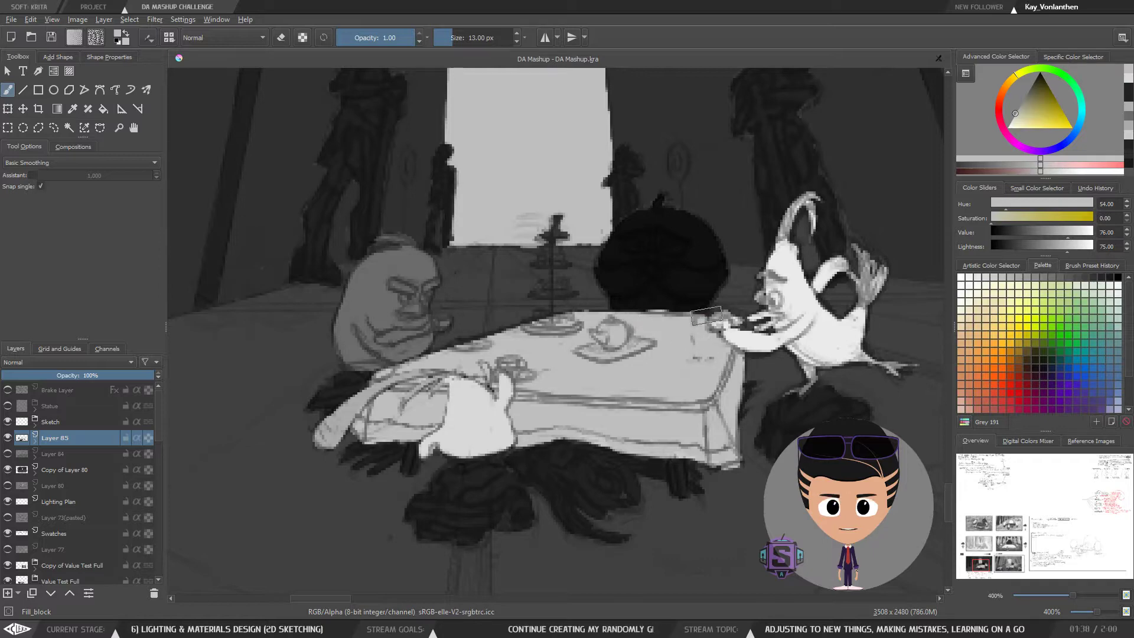
{"action": "key", "text": "bracketleft"}
{"action": "key", "text": "bracketleft"}
{"action": "key", "text": "bracketleft"}
{"action": "key", "text": "bracketleft"}
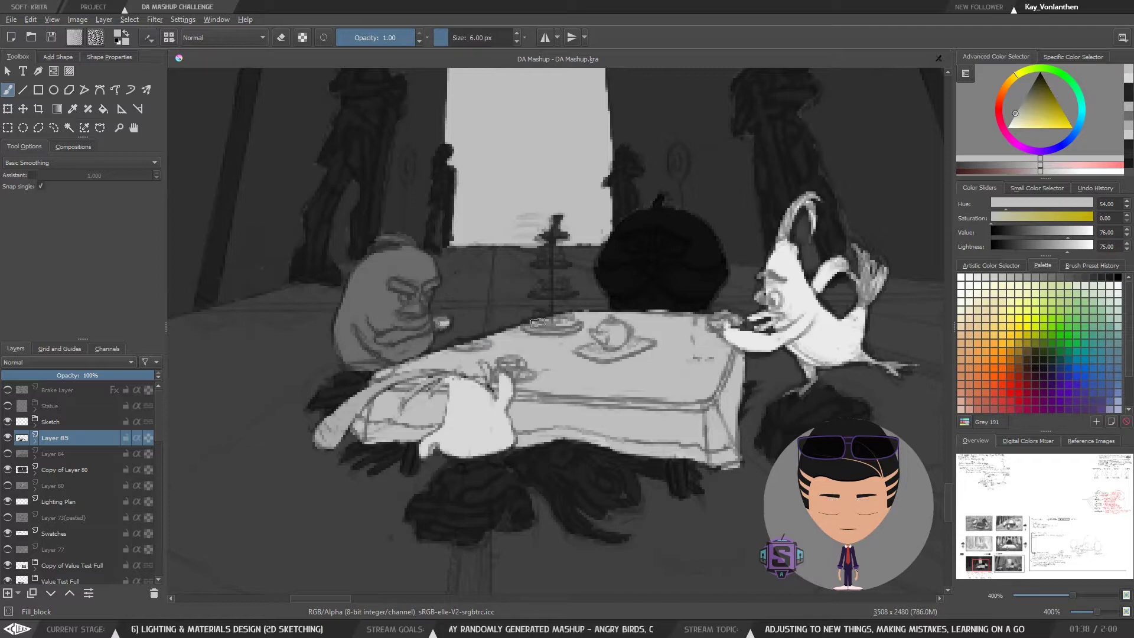
{"action": "left_click_drag", "start_coordinate": [673, 372], "coordinate": [644, 371]}
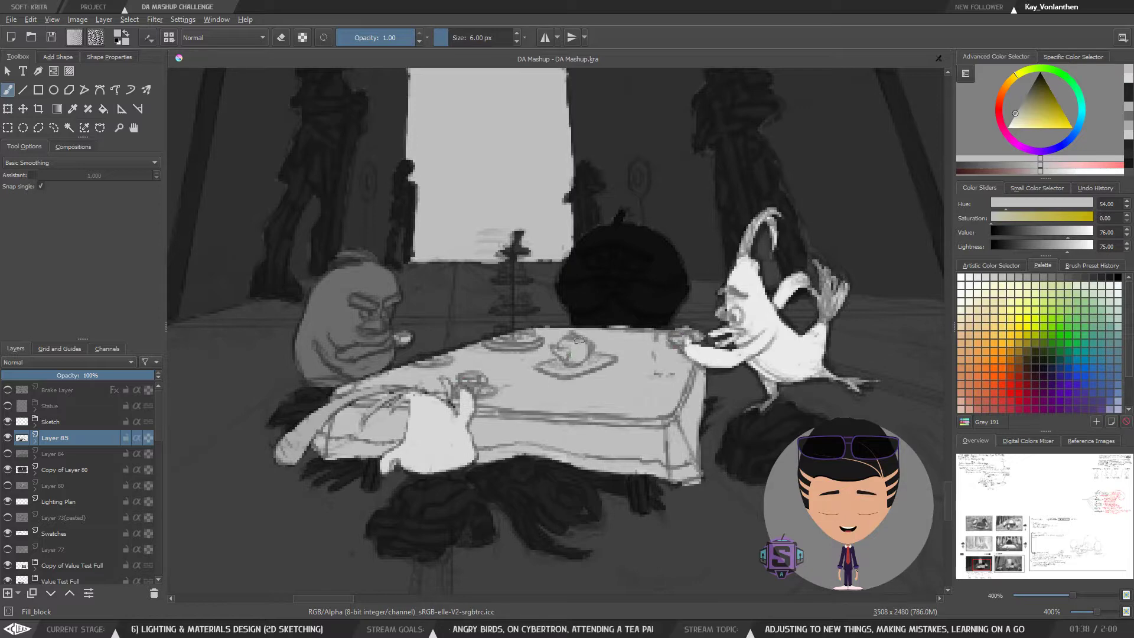
Check the repainted birds and table at reduced zoom against the dark surroundings and the neighbouring compositions
{"action": "key", "text": "minus"}
{"action": "key", "text": "minus"}
{"action": "key", "text": "minus"}
{"action": "key", "text": "minus"}
{"action": "key", "text": "minus"}
{"action": "key", "text": "minus"}
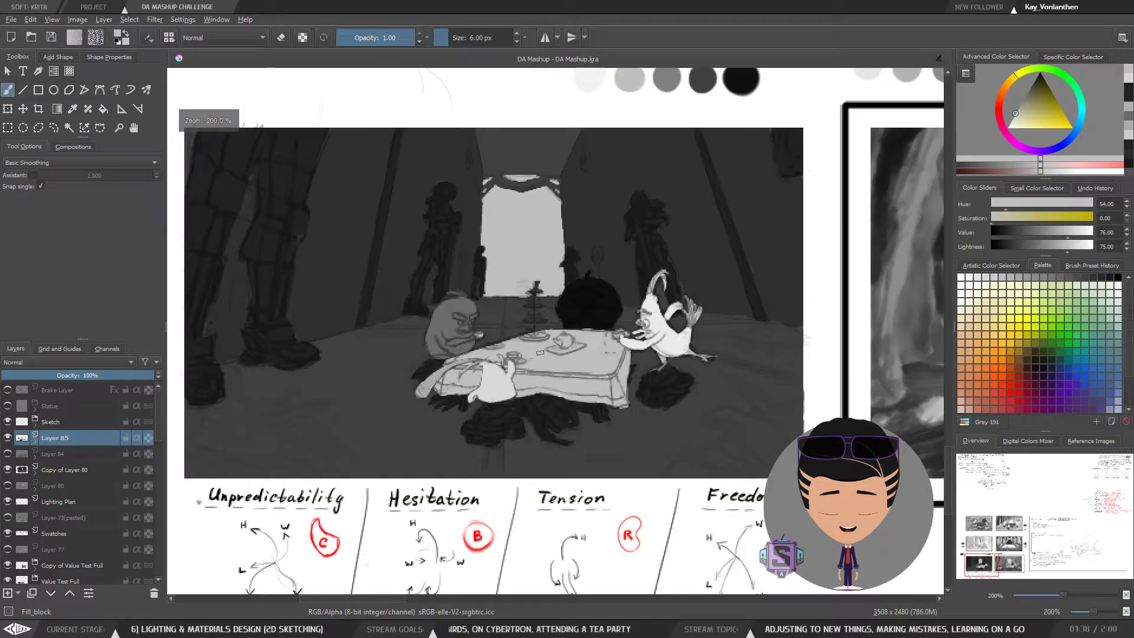
{"action": "key", "text": "plus"}
{"action": "key", "text": "plus"}
{"action": "key", "text": "plus"}
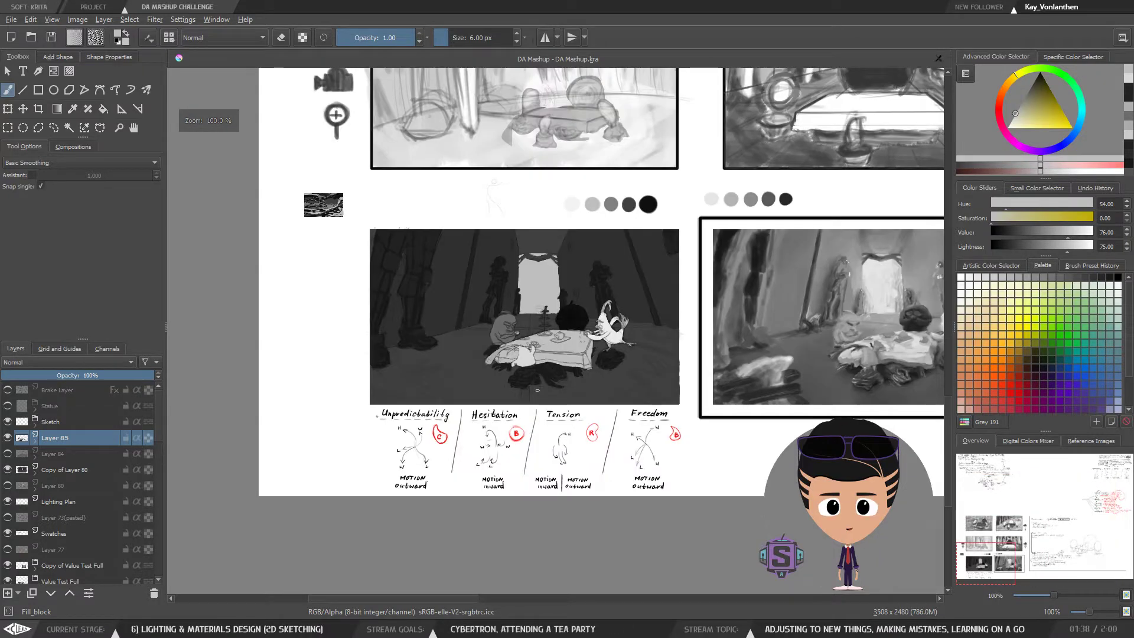
Sample the right bird, front bird and table in turn to compare their lightness values, and review the whole scene
{"action": "left_click", "coordinate": [636, 330], "text": "ctrl"}
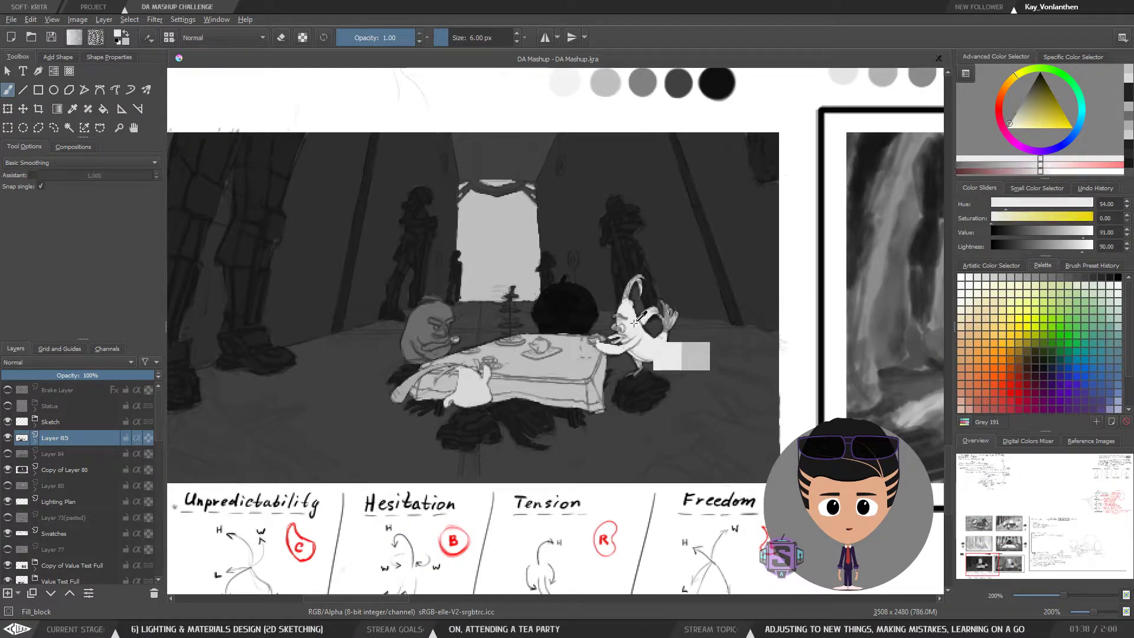
{"action": "left_click", "coordinate": [477, 381], "text": "ctrl"}
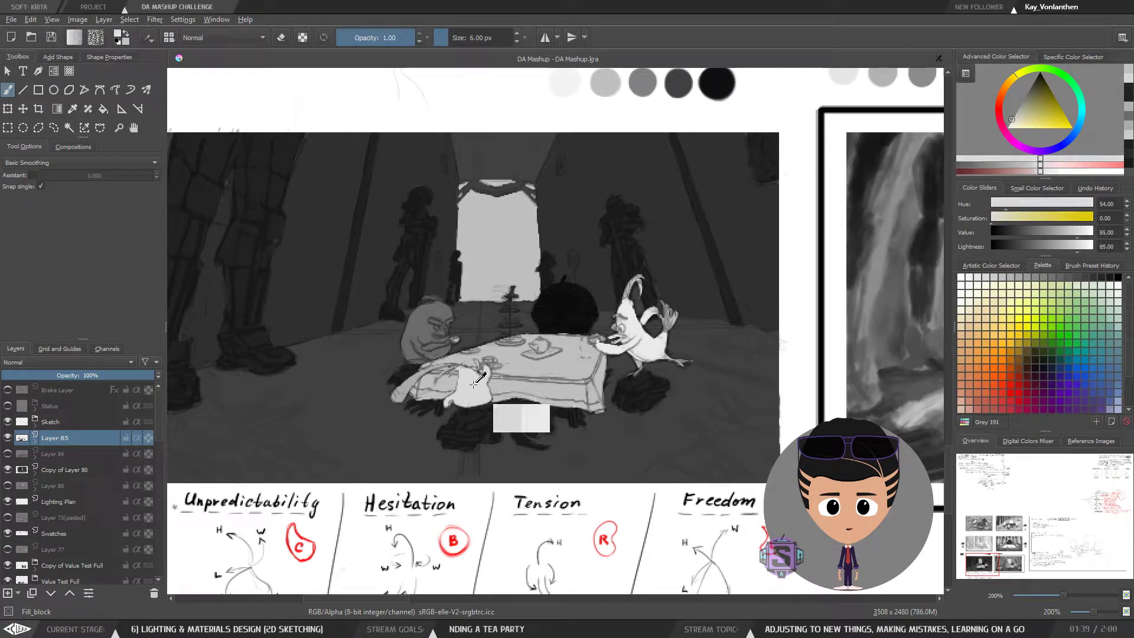
{"action": "left_click", "coordinate": [528, 361], "text": "ctrl"}
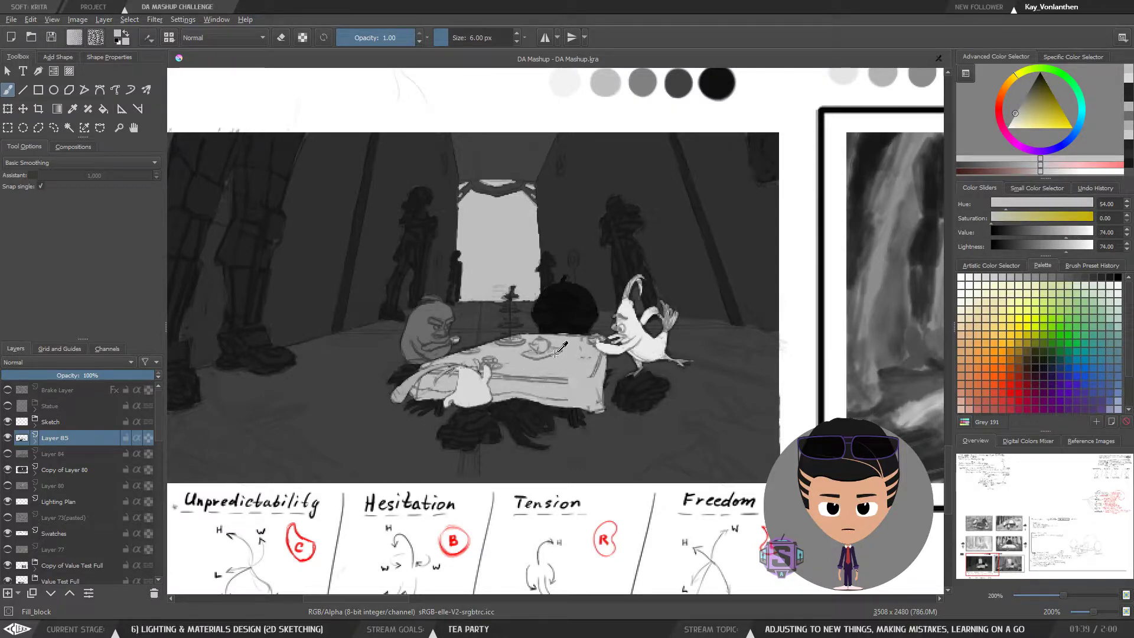
{"action": "left_click", "coordinate": [636, 324], "text": "ctrl"}
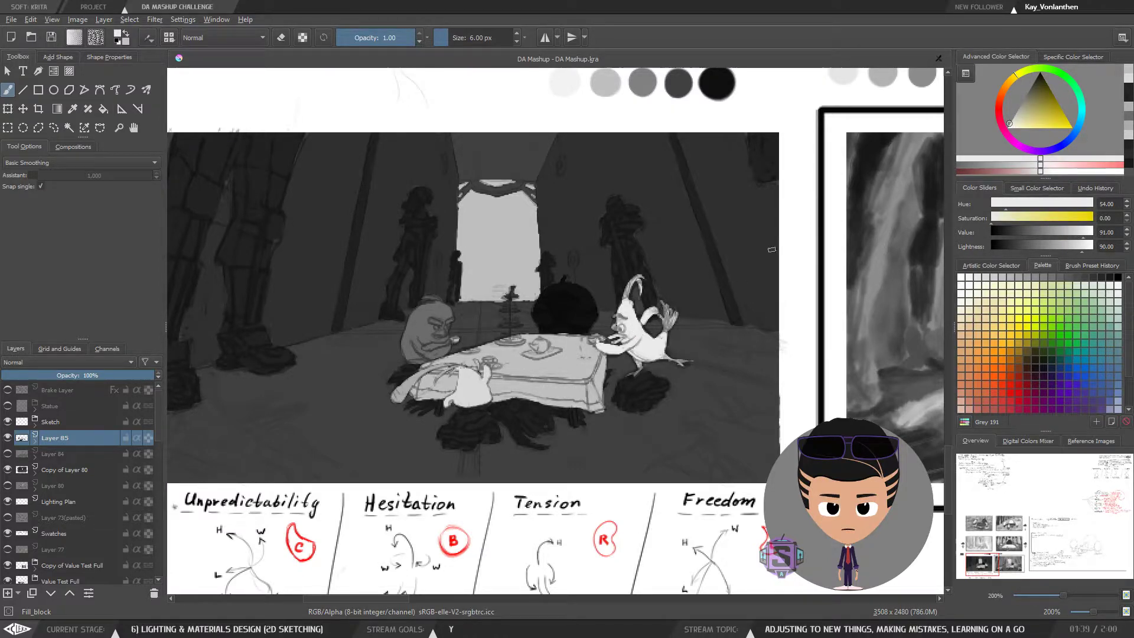
{"action": "key", "text": "1"}
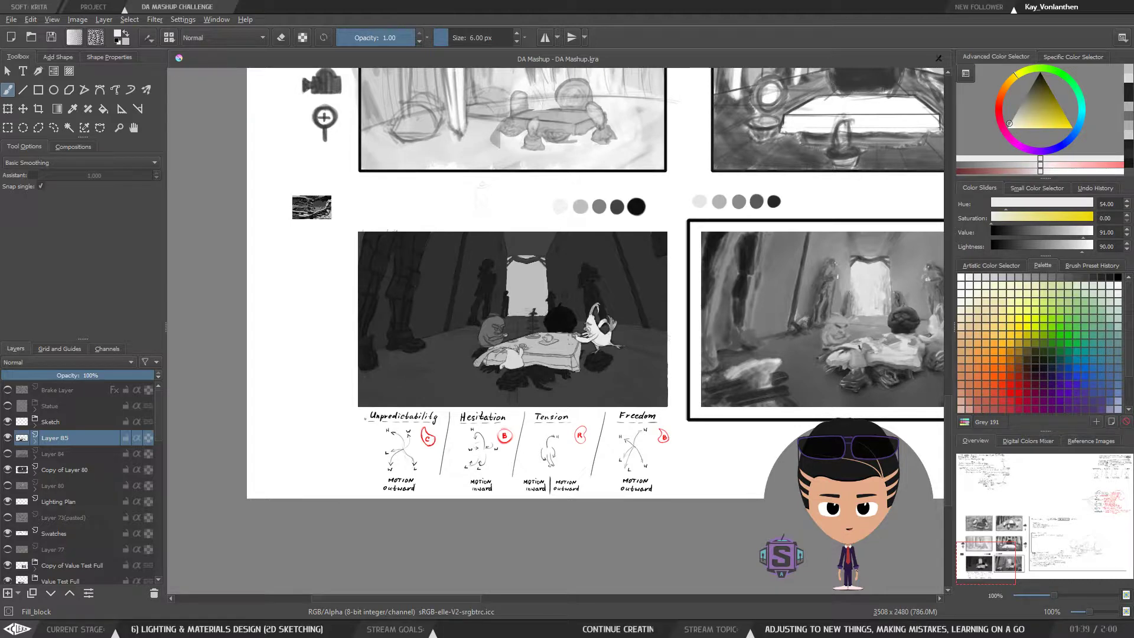
Switch to the browser and examine the Angry Birds character references on the Pinterest tea-party board
{"action": "key", "text": "alt+Tab"}
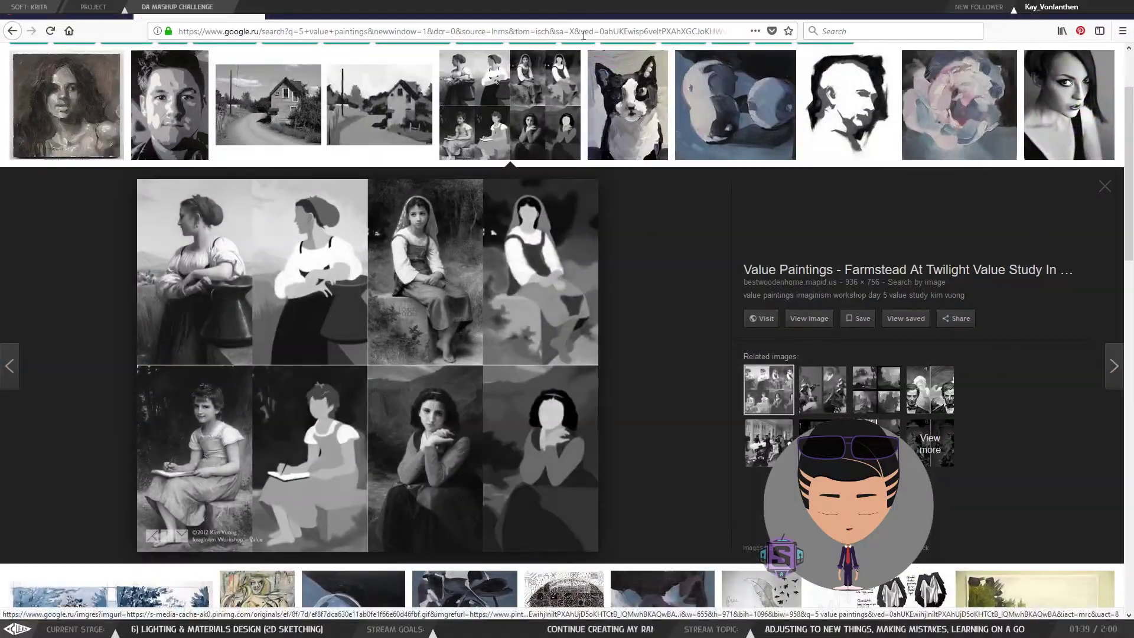
{"action": "left_click", "coordinate": [258, 16]}
{"action": "scroll", "coordinate": [408, 345], "scroll_direction": "down", "scroll_amount": 10}
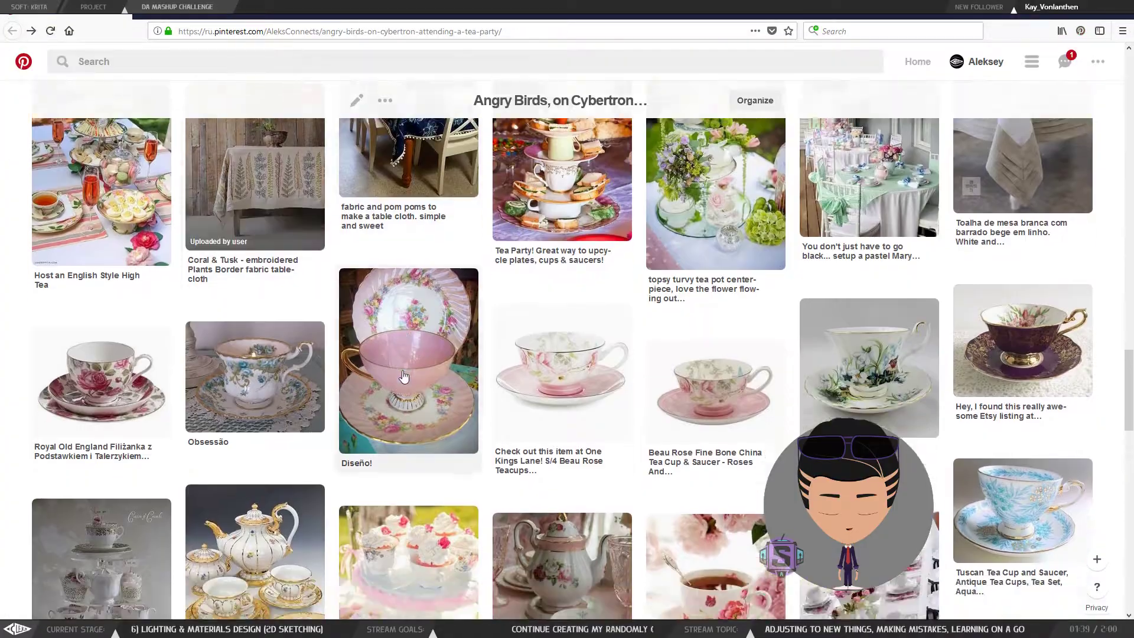
{"action": "scroll", "coordinate": [408, 346], "scroll_direction": "up", "scroll_amount": 15}
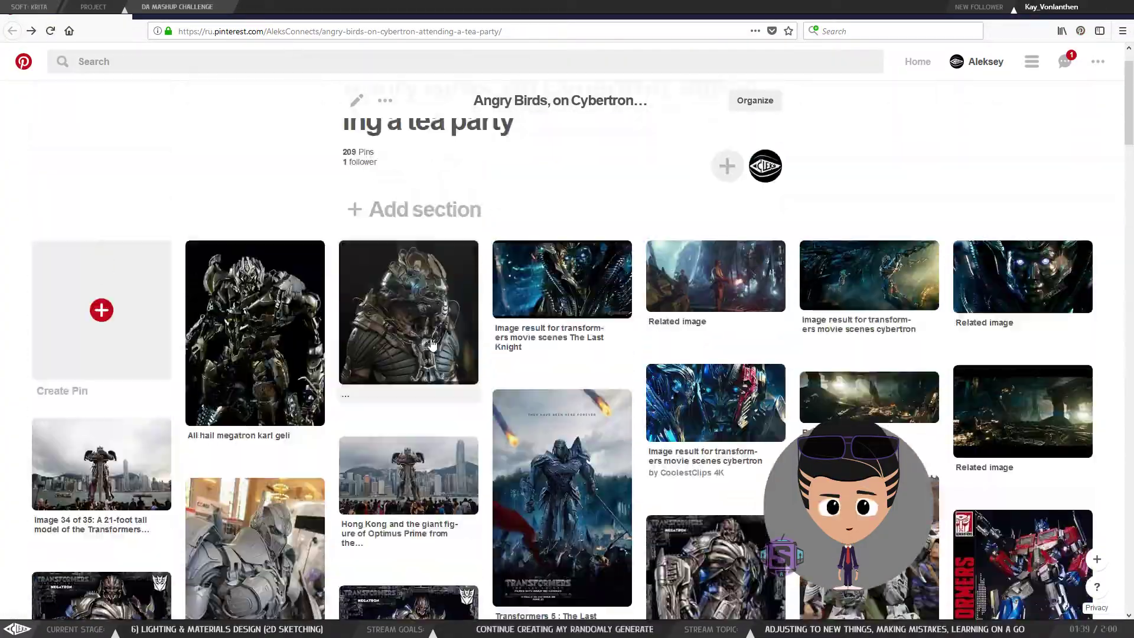
{"action": "scroll", "coordinate": [465, 339], "scroll_direction": "down", "scroll_amount": 5}
{"action": "scroll", "coordinate": [465, 339], "scroll_direction": "down", "scroll_amount": 20}
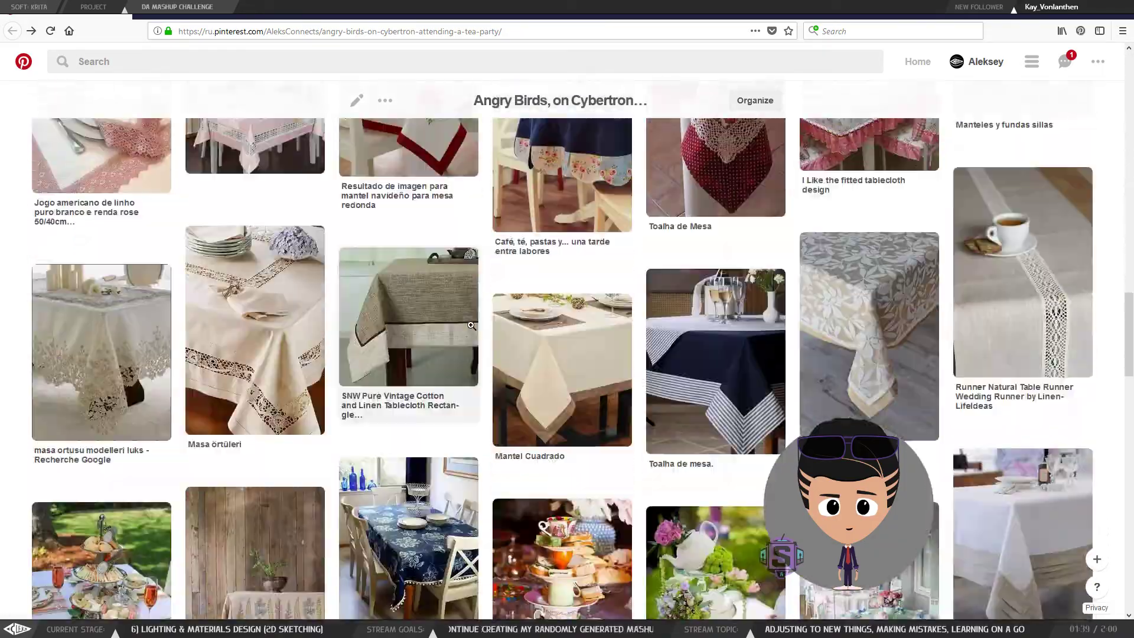
{"action": "scroll", "coordinate": [472, 306], "scroll_direction": "down", "scroll_amount": 2}
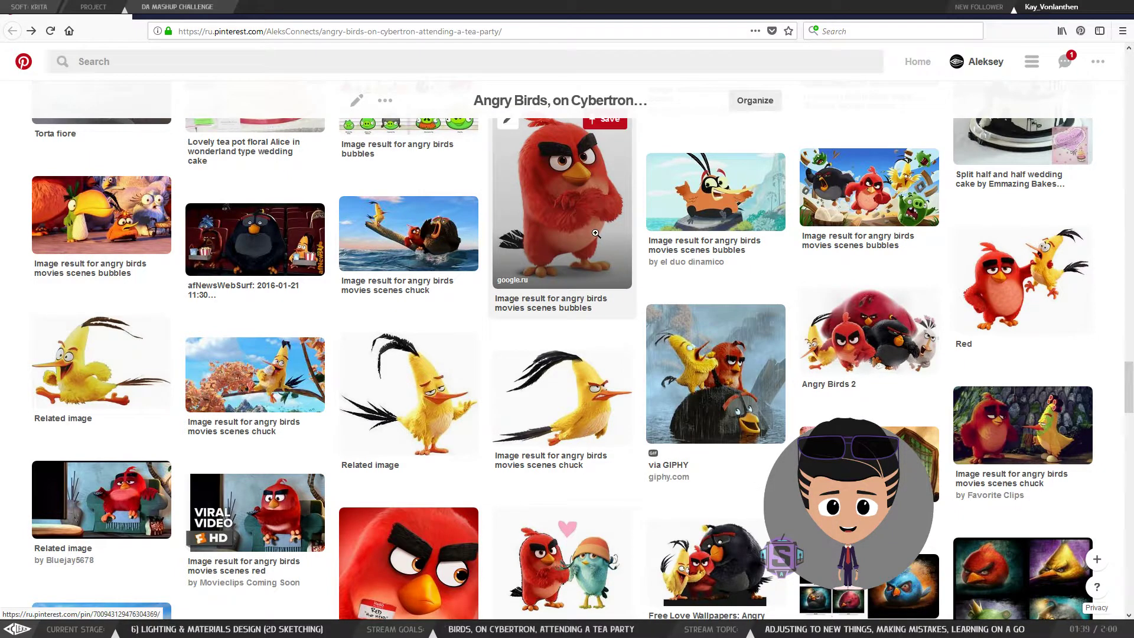
{"action": "scroll", "coordinate": [596, 234], "scroll_direction": "up", "scroll_amount": 2}
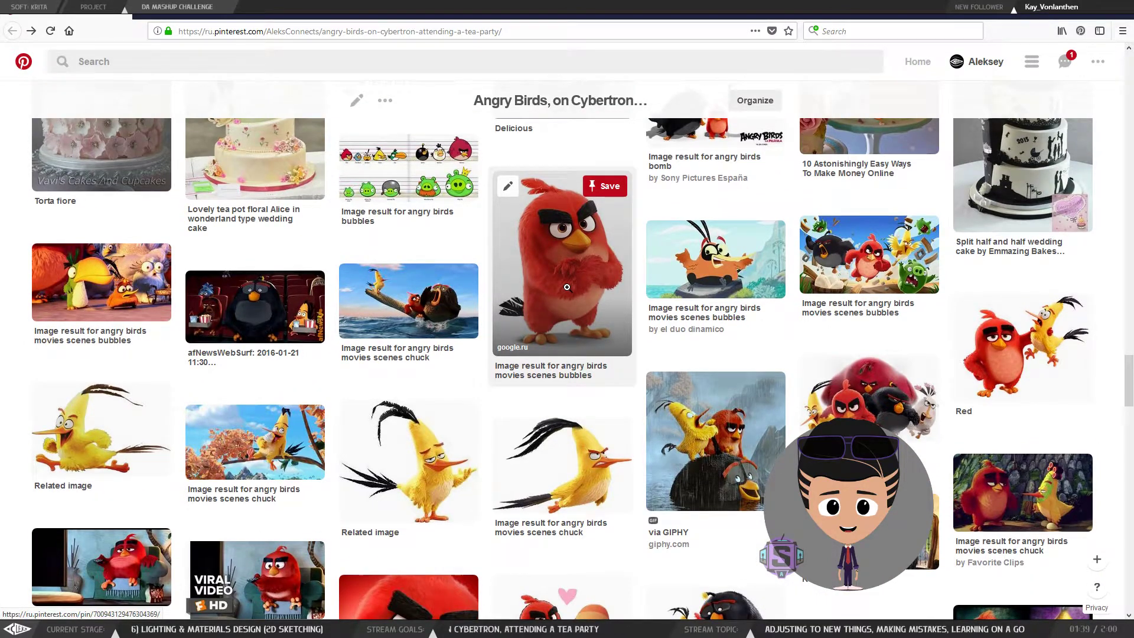
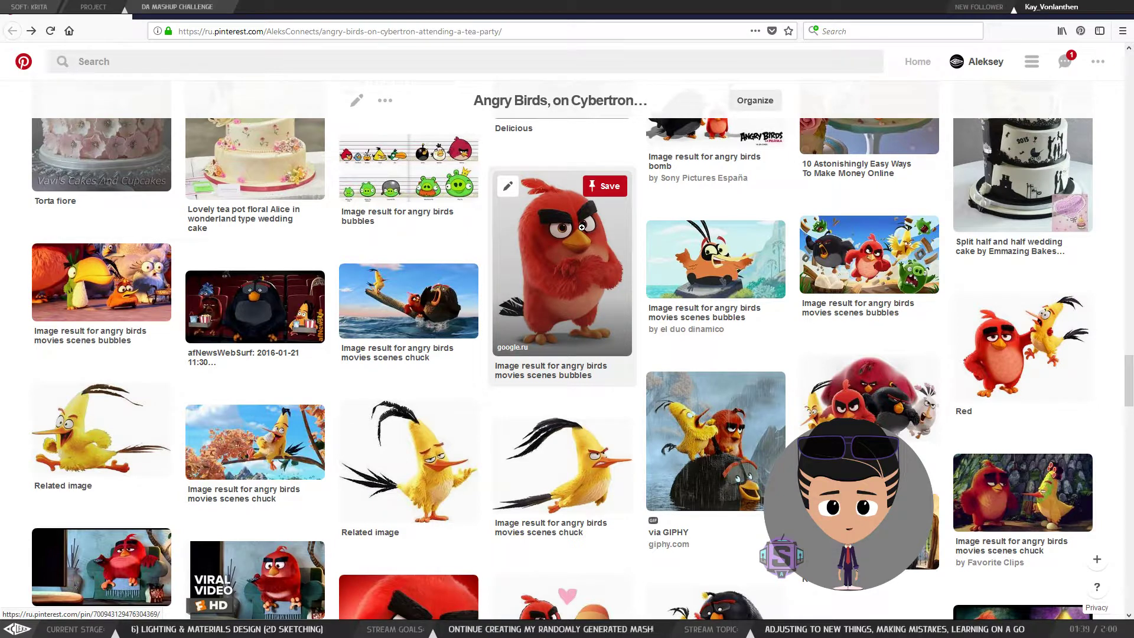
{"action": "scroll", "coordinate": [582, 227], "scroll_direction": "down", "scroll_amount": 2}
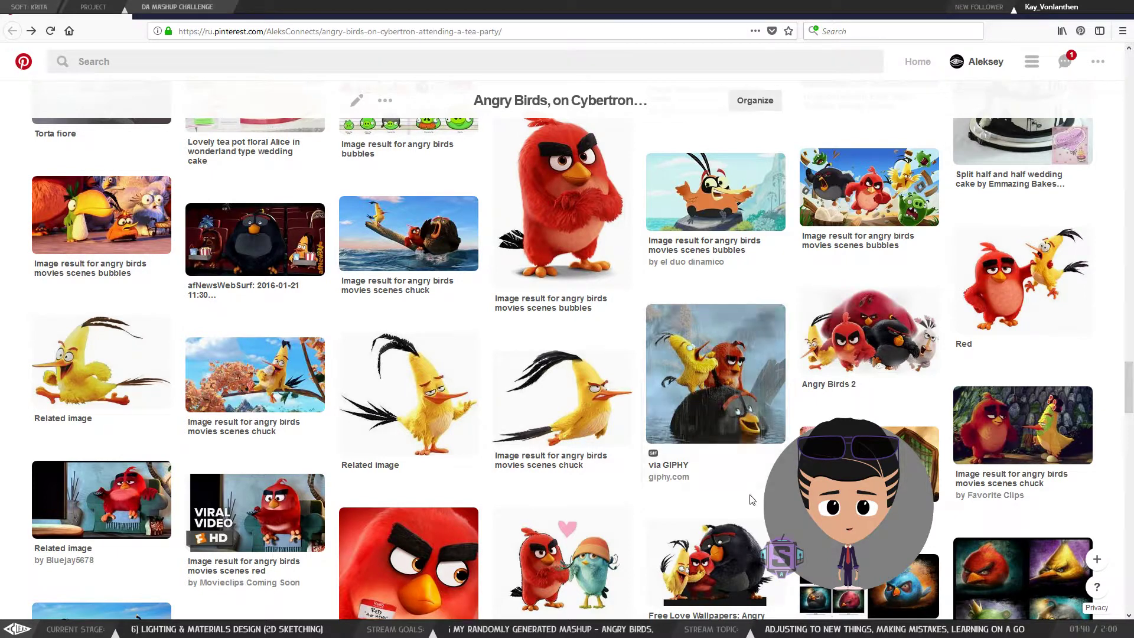
Capture the red, yellow and black bird reference pins on the Pinterest board with the Snipping Tool, and switch back to Krita
{"action": "mouse_move", "coordinate": [701, 433]}
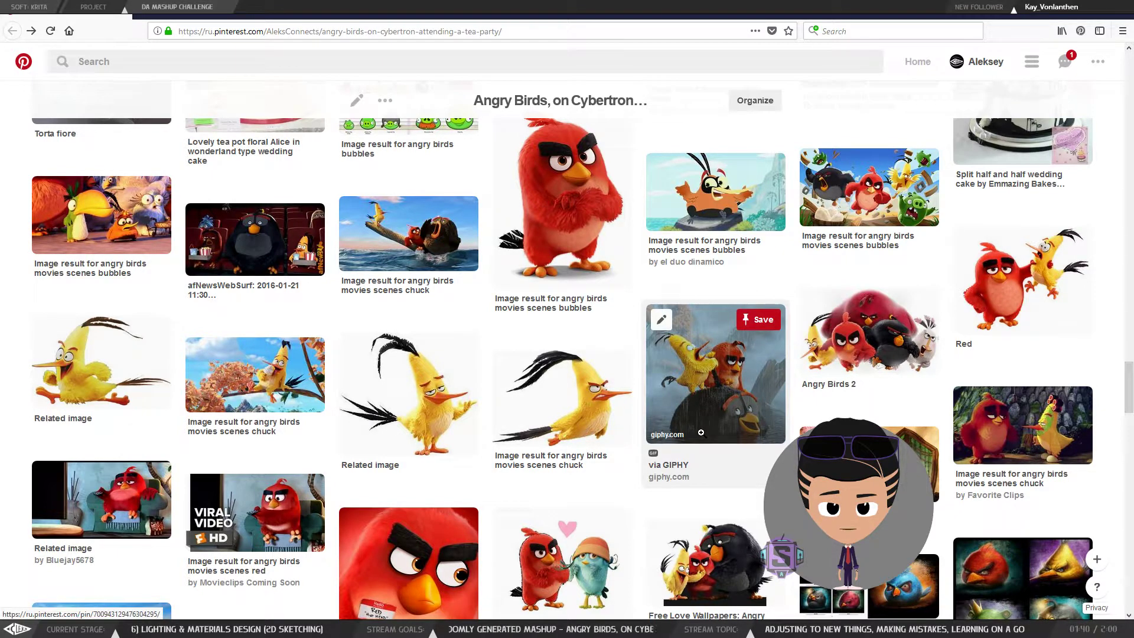
{"action": "scroll", "coordinate": [701, 433], "scroll_direction": "up", "scroll_amount": 1}
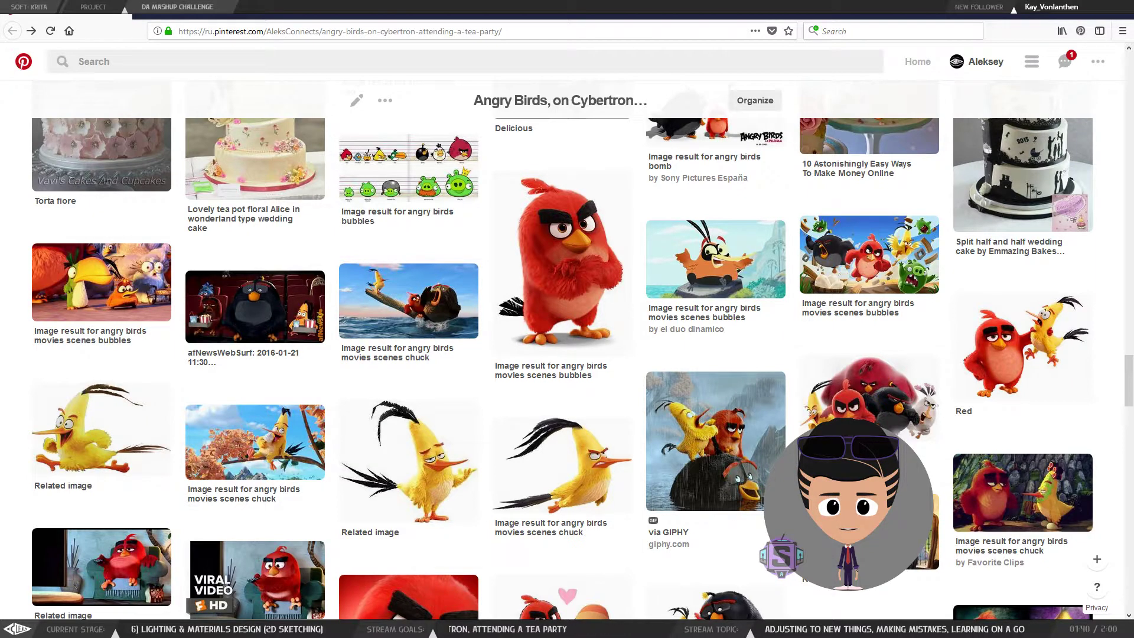
{"action": "key", "text": "super+shift+s"}
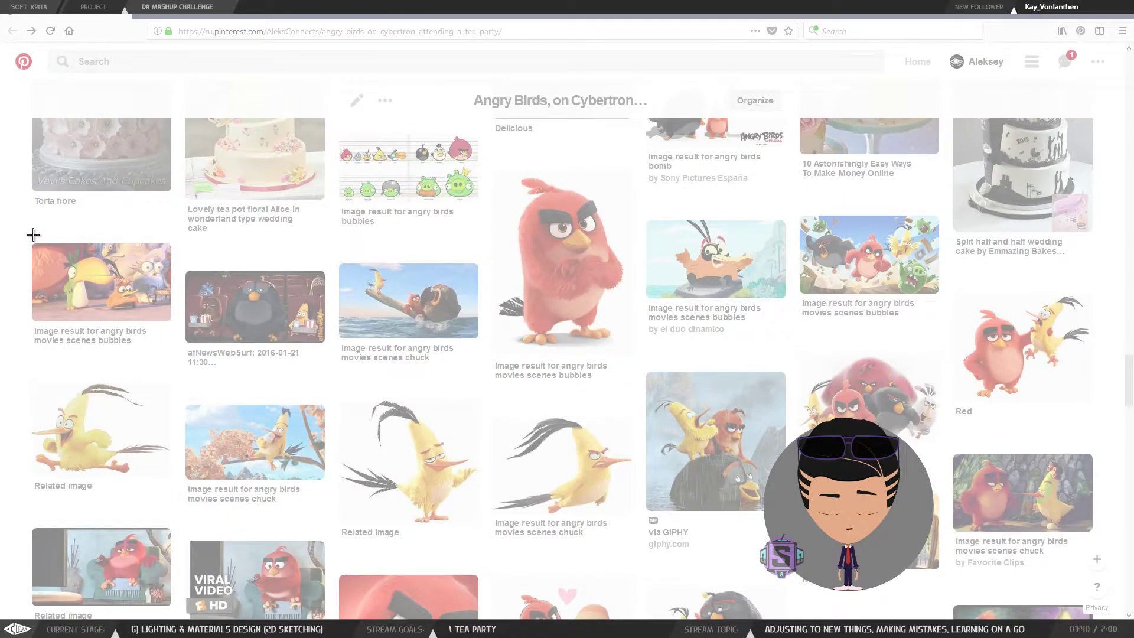
{"action": "left_click_drag", "start_coordinate": [32, 240], "coordinate": [1100, 577]}
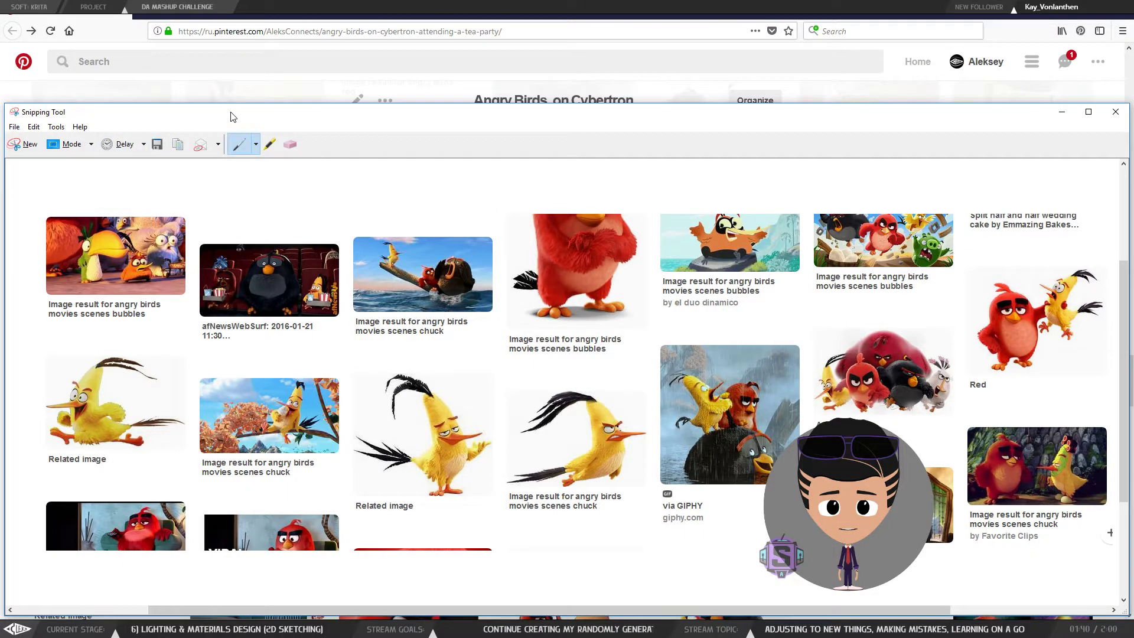
{"action": "left_click_drag", "start_coordinate": [231, 112], "coordinate": [378, 0]}
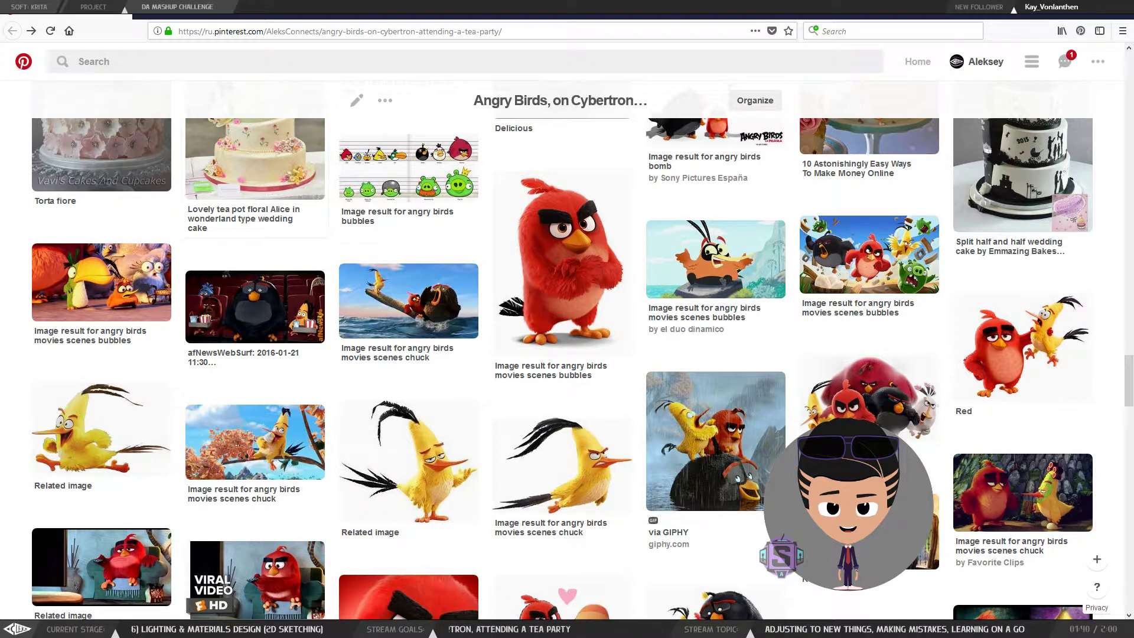
{"action": "left_click_drag", "start_coordinate": [967, 13], "coordinate": [975, 0]}
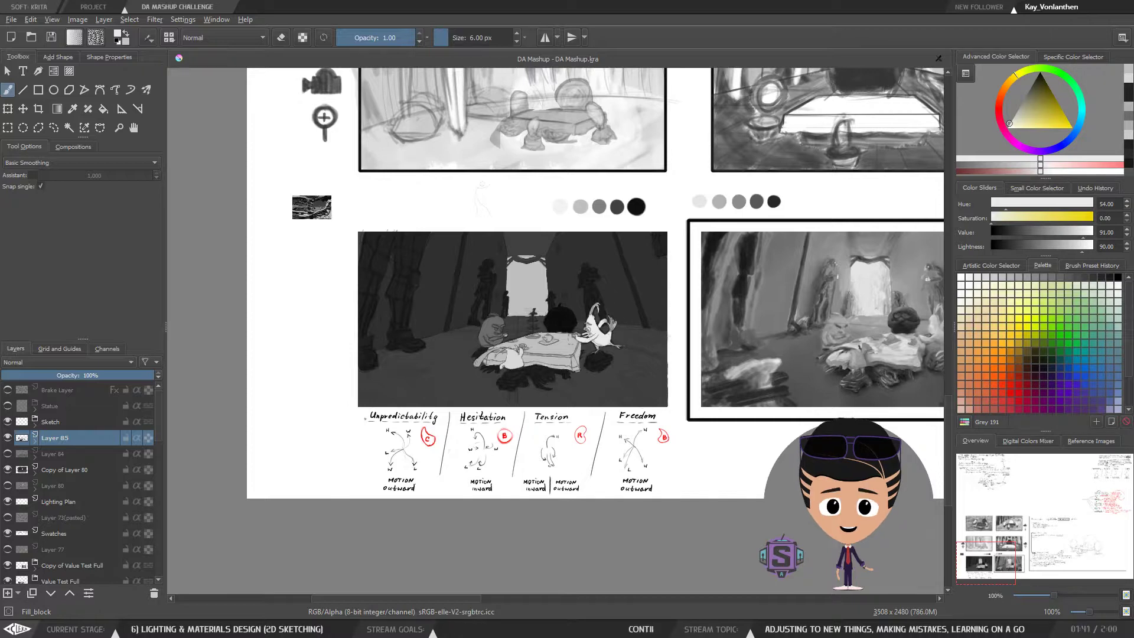
Insert the captured 12.PNG reference sheet as a new layer and place it in the empty area above the composition thumbnails
{"action": "right_click", "coordinate": [490, 314]}
{"action": "left_click", "coordinate": [542, 321]}
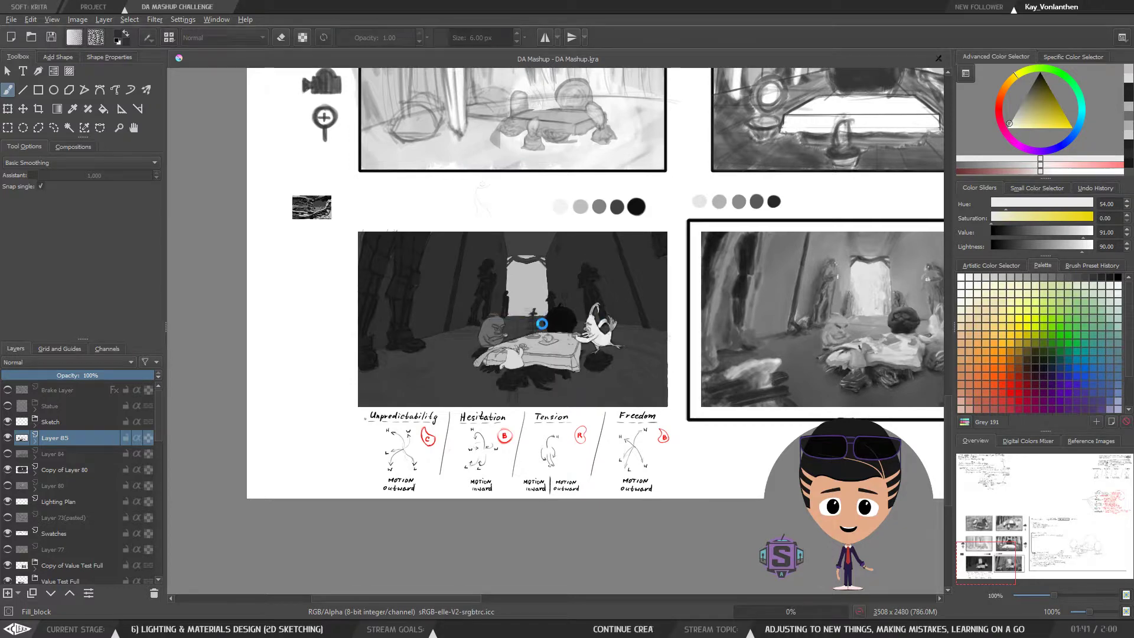
{"action": "scroll", "coordinate": [541, 323], "scroll_direction": "down", "scroll_amount": 4}
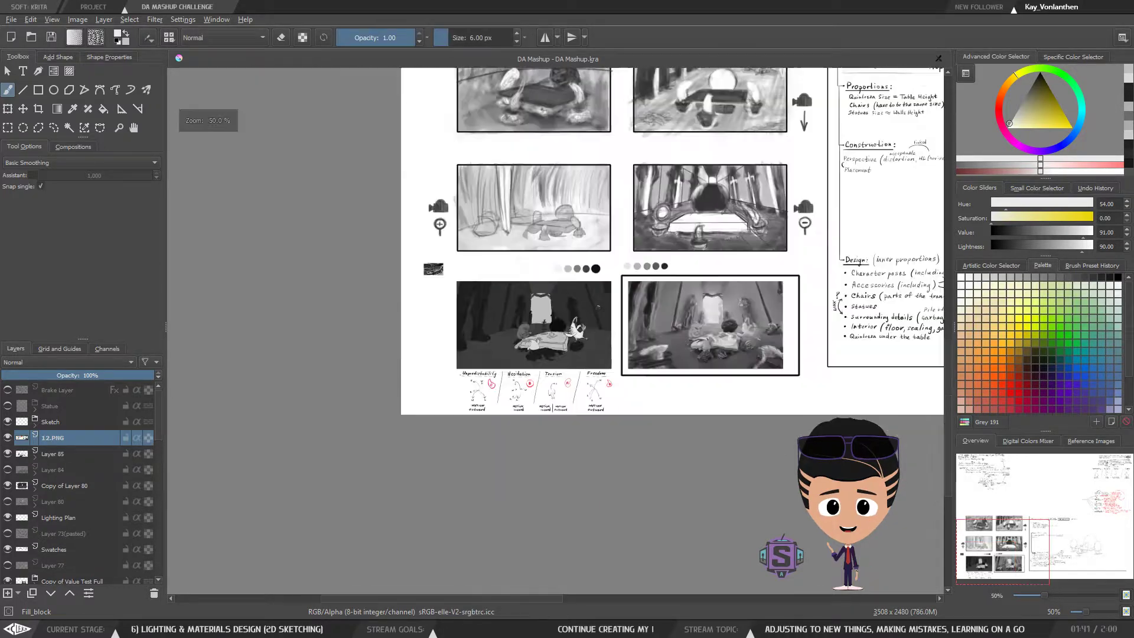
{"action": "left_click_drag", "start_coordinate": [635, 224], "coordinate": [571, 323]}
{"action": "key", "text": "t"}
{"action": "mouse_move", "coordinate": [556, 162]}
{"action": "left_mouse_down"}
{"action": "mouse_move", "coordinate": [578, 260]}
{"action": "mouse_move", "coordinate": [596, 247]}
{"action": "left_mouse_up"}
{"action": "key", "text": "b"}
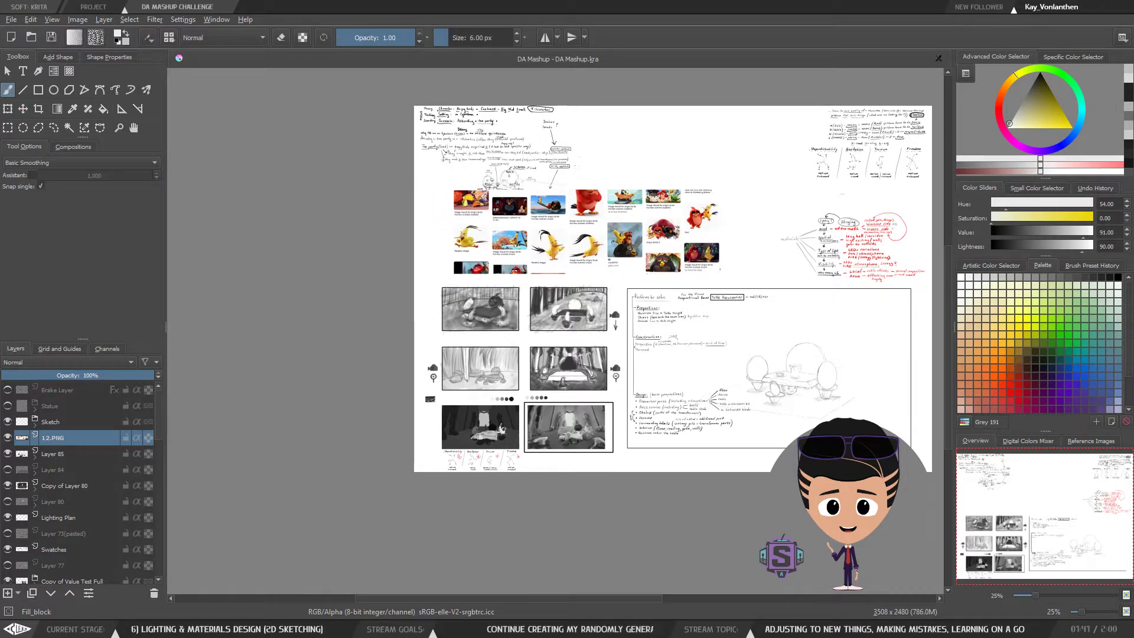
Sample the body yellow of the angry yellow bird on the reference sheet to read its lightness
{"action": "key", "text": "ctrl+plus"}
{"action": "key", "text": "ctrl+plus"}
{"action": "key", "text": "ctrl+plus"}
{"action": "key", "text": "ctrl+plus"}
{"action": "left_click_drag", "start_coordinate": [597, 190], "coordinate": [560, 349]}
{"action": "key", "text": "ctrl+minus"}
{"action": "left_click_drag", "start_coordinate": [595, 302], "coordinate": [511, 332]}
{"action": "left_click", "coordinate": [514, 328], "text": "ctrl"}
{"action": "key", "text": "ctrl+plus"}
{"action": "key", "text": "ctrl+plus"}
{"action": "key", "text": "ctrl+plus"}
{"action": "key", "text": "ctrl+plus"}
{"action": "left_click_drag", "start_coordinate": [463, 401], "coordinate": [678, 346]}
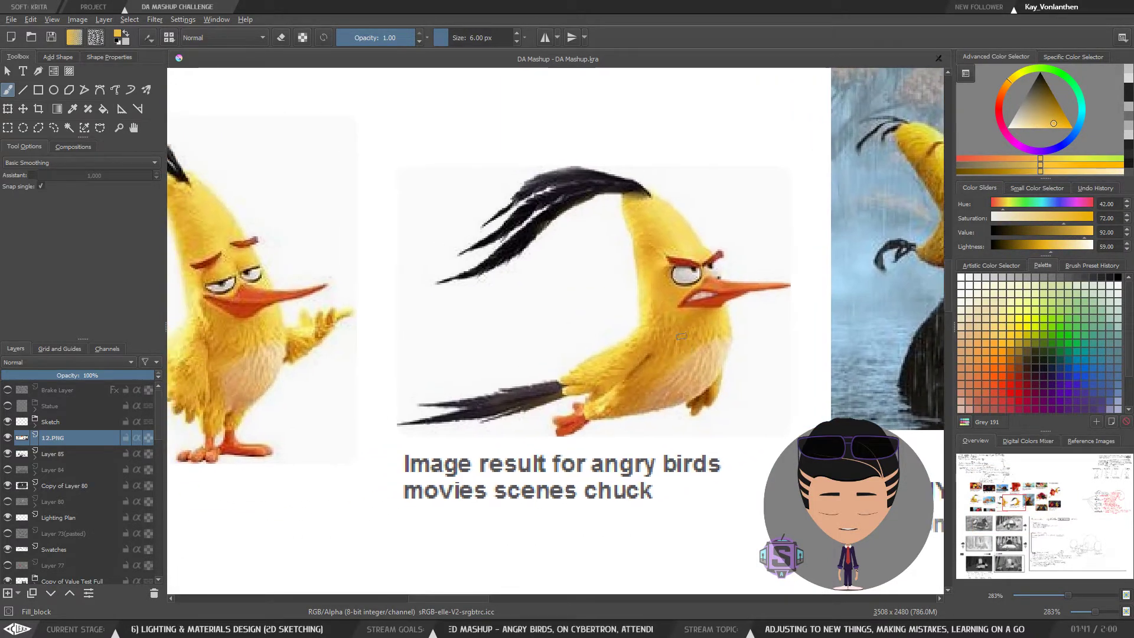
Sample the yellow bird in the rainy lake scene and in the running pose to compare their lightness
{"action": "key", "text": "ctrl+minus"}
{"action": "key", "text": "ctrl+minus"}
{"action": "left_click_drag", "start_coordinate": [678, 300], "coordinate": [634, 311]}
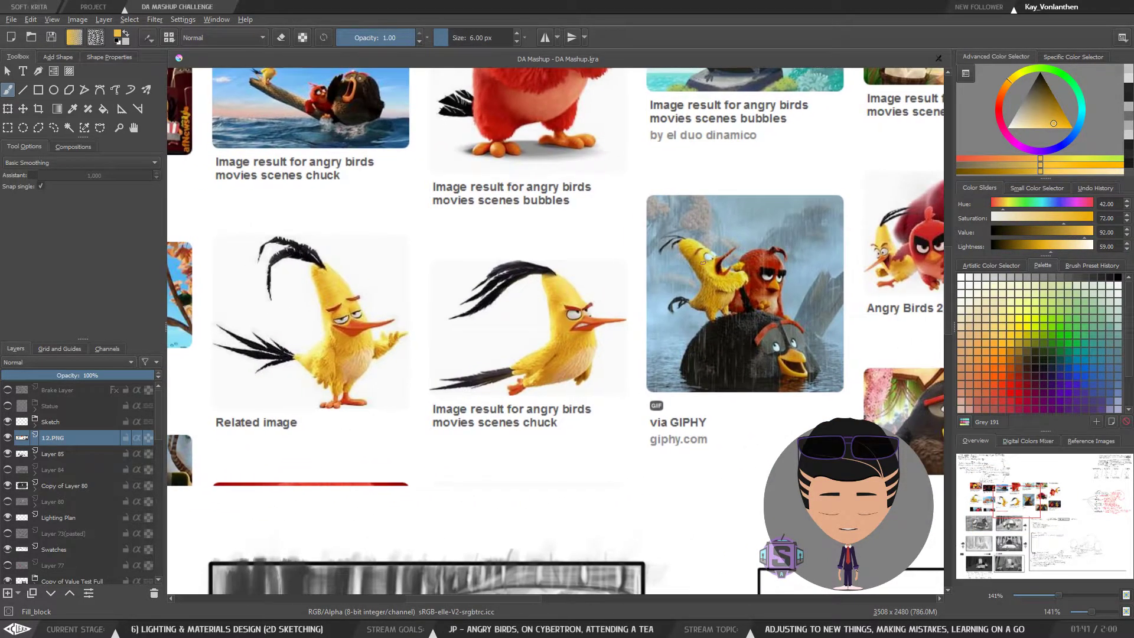
{"action": "mouse_move", "coordinate": [711, 290]}
{"action": "left_mouse_down"}
{"action": "mouse_move", "coordinate": [703, 265]}
{"action": "mouse_move", "coordinate": [713, 277]}
{"action": "left_mouse_up"}
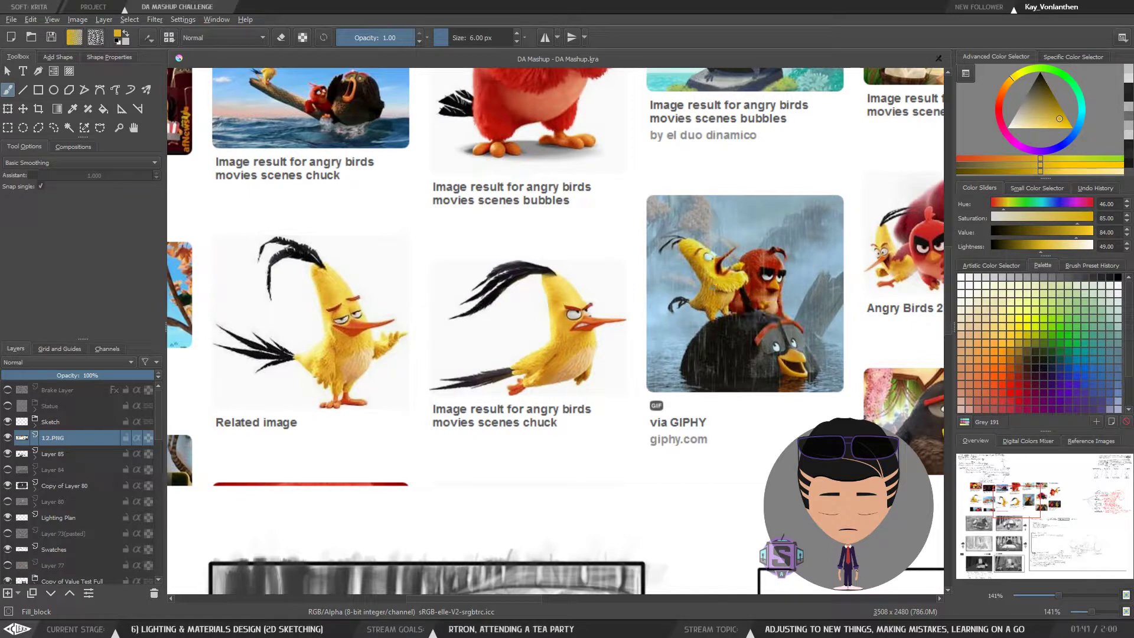
{"action": "left_click_drag", "start_coordinate": [565, 362], "coordinate": [774, 327]}
{"action": "left_click_drag", "start_coordinate": [459, 354], "coordinate": [677, 348]}
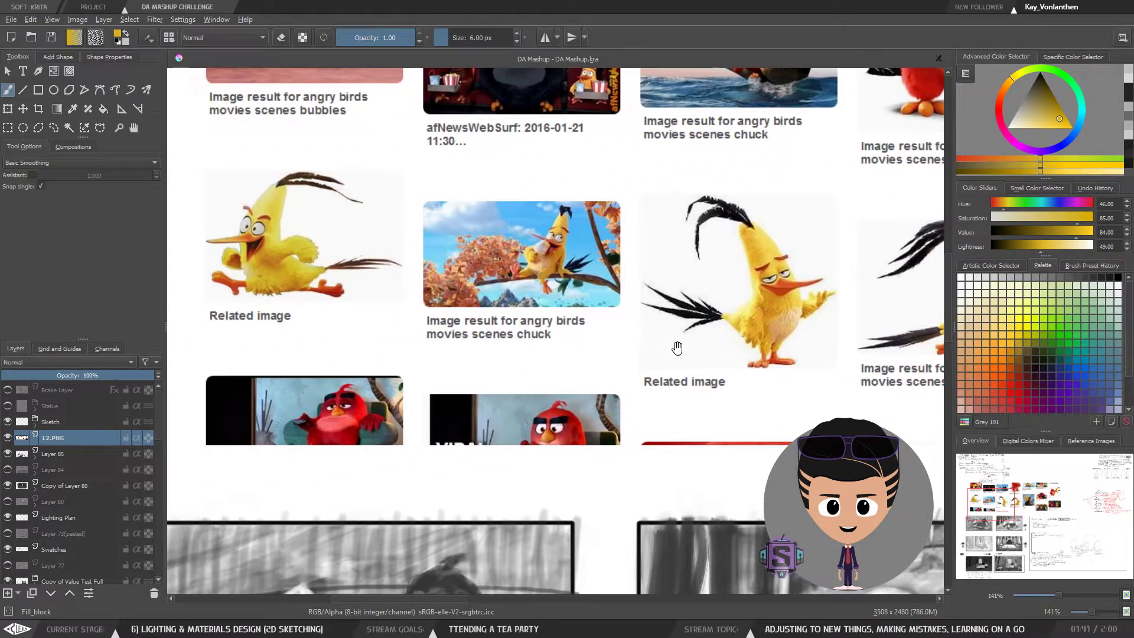
{"action": "left_click_drag", "start_coordinate": [543, 349], "coordinate": [725, 372]}
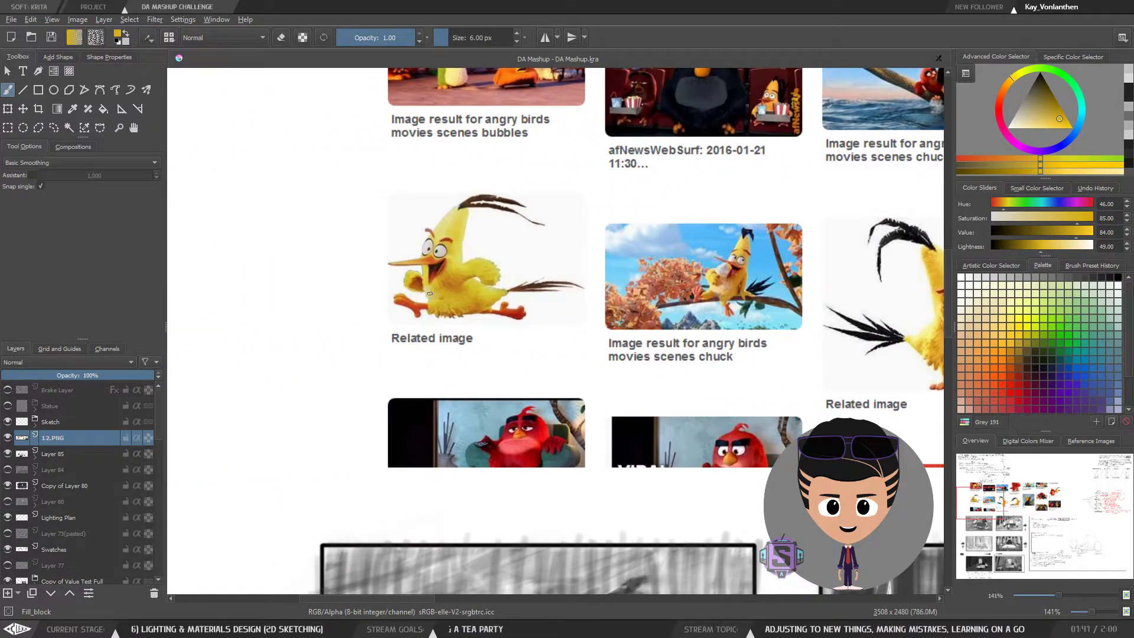
{"action": "mouse_move", "coordinate": [478, 283]}
{"action": "left_mouse_down"}
{"action": "mouse_move", "coordinate": [455, 299]}
{"action": "mouse_move", "coordinate": [466, 281]}
{"action": "mouse_move", "coordinate": [450, 245]}
{"action": "mouse_move", "coordinate": [461, 225]}
{"action": "left_mouse_up"}
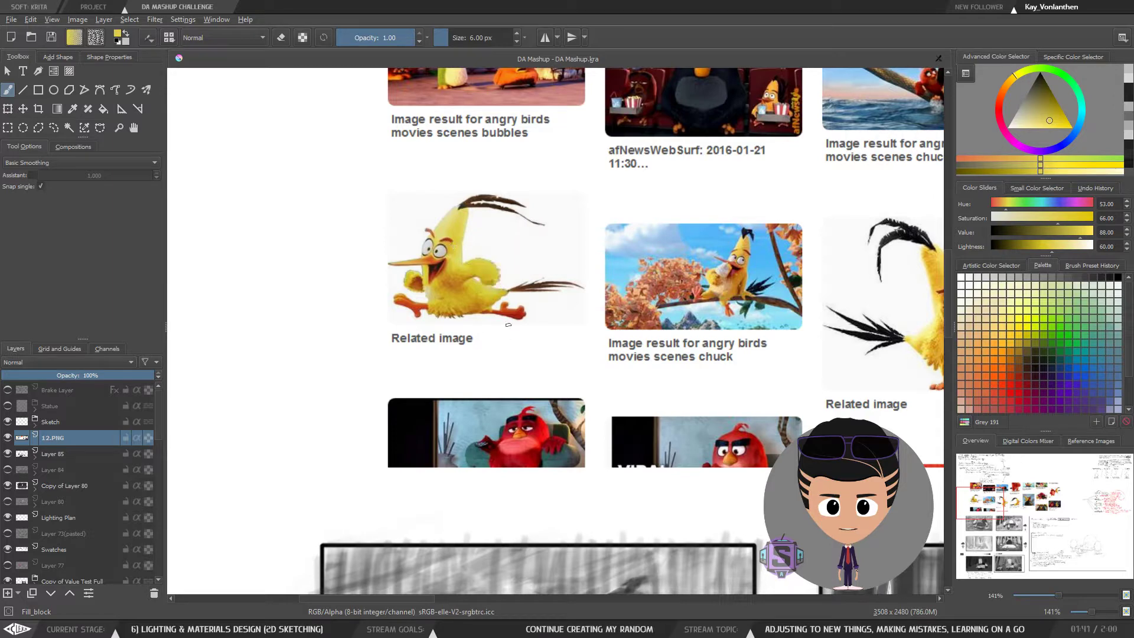
{"action": "left_click_drag", "start_coordinate": [480, 321], "coordinate": [467, 290]}
Sample the right bird's light grey in the tea-party value plan and lower the picked colour's value to 88.24
{"action": "left_click_drag", "start_coordinate": [571, 496], "coordinate": [463, 141]}
{"action": "left_click_drag", "start_coordinate": [488, 478], "coordinate": [487, 263]}
{"action": "key", "text": "minus"}
{"action": "key", "text": "minus"}
{"action": "left_click_drag", "start_coordinate": [501, 491], "coordinate": [484, 272]}
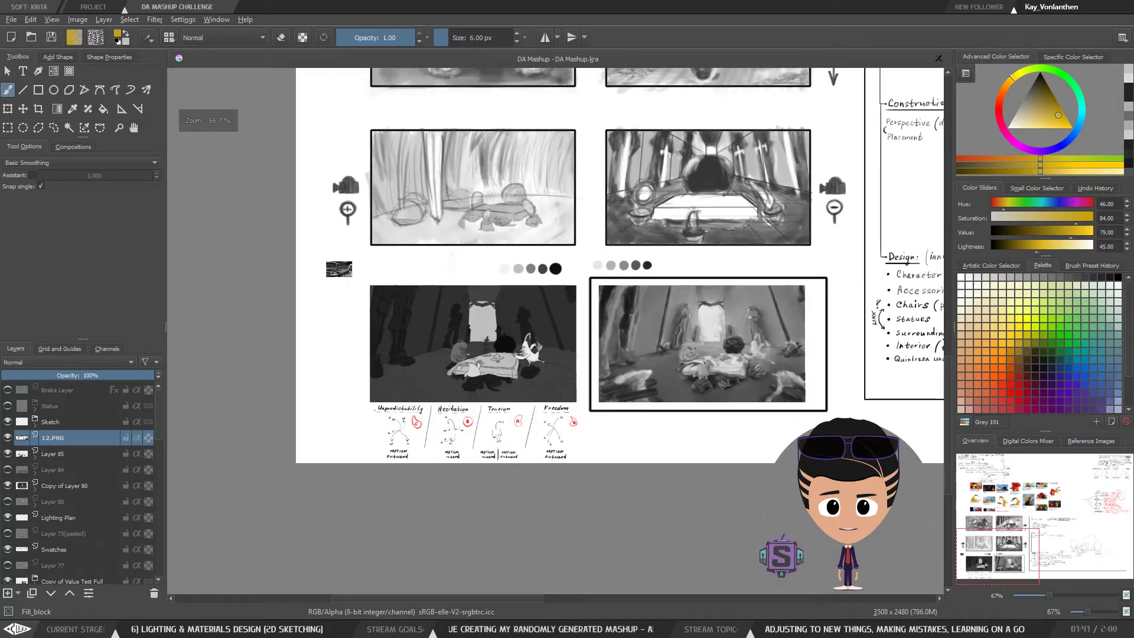
{"action": "key", "text": "plus"}
{"action": "key", "text": "plus"}
{"action": "key", "text": "plus"}
{"action": "key", "text": "plus"}
{"action": "left_click_drag", "start_coordinate": [481, 420], "coordinate": [571, 370]}
{"action": "left_click", "coordinate": [548, 384], "text": "ctrl"}
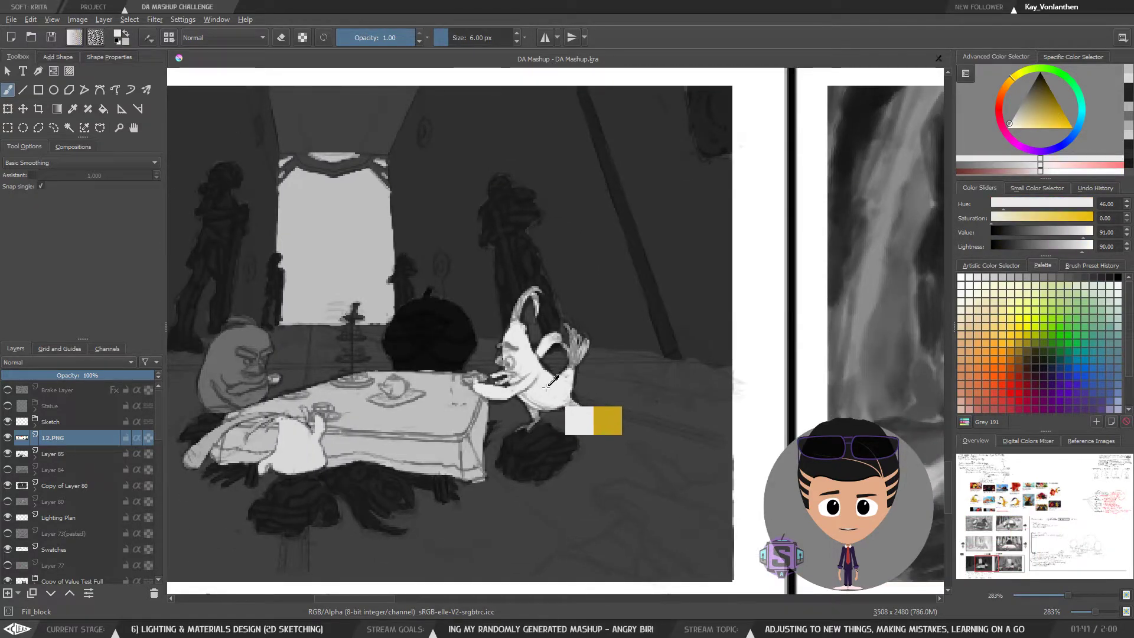
{"action": "left_click", "coordinate": [1081, 238]}
Sample several spots on the body of the large red bird reference to read the red's lightness
{"action": "key", "text": "minus"}
{"action": "key", "text": "minus"}
{"action": "key", "text": "minus"}
{"action": "key", "text": "minus"}
{"action": "left_click_drag", "start_coordinate": [662, 234], "coordinate": [554, 395]}
{"action": "mouse_move", "coordinate": [657, 100]}
{"action": "left_mouse_down"}
{"action": "mouse_move", "coordinate": [608, 220]}
{"action": "mouse_move", "coordinate": [576, 375]}
{"action": "mouse_move", "coordinate": [587, 350]}
{"action": "mouse_move", "coordinate": [611, 342]}
{"action": "left_mouse_up"}
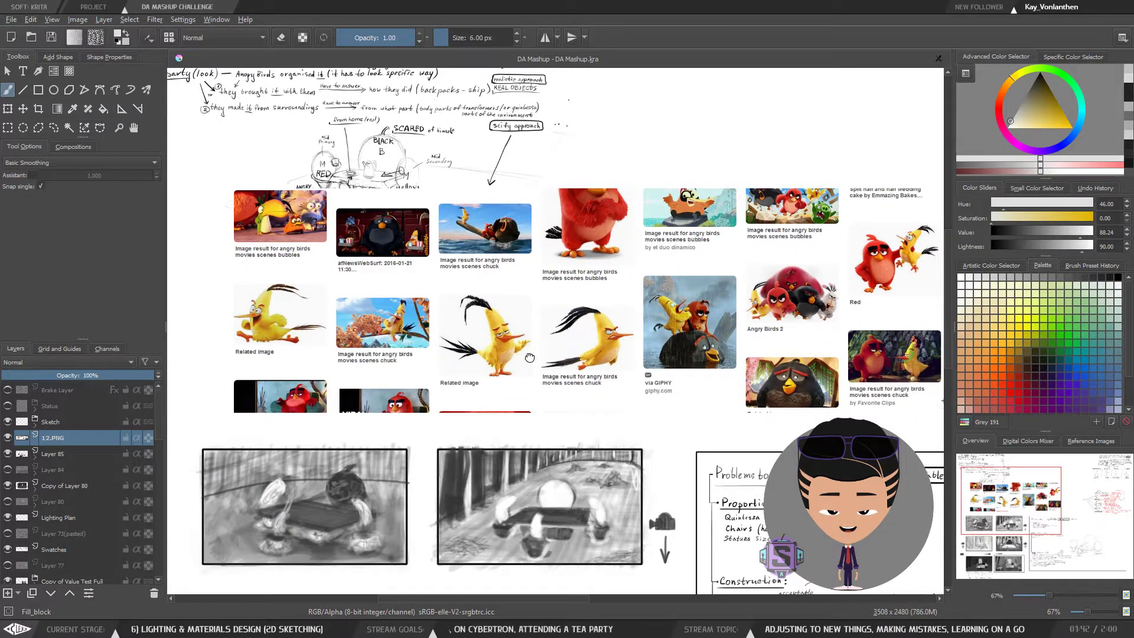
{"action": "left_click_drag", "start_coordinate": [530, 357], "coordinate": [491, 402]}
{"action": "key", "text": "plus"}
{"action": "key", "text": "plus"}
{"action": "left_click", "coordinate": [495, 154], "text": "ctrl"}
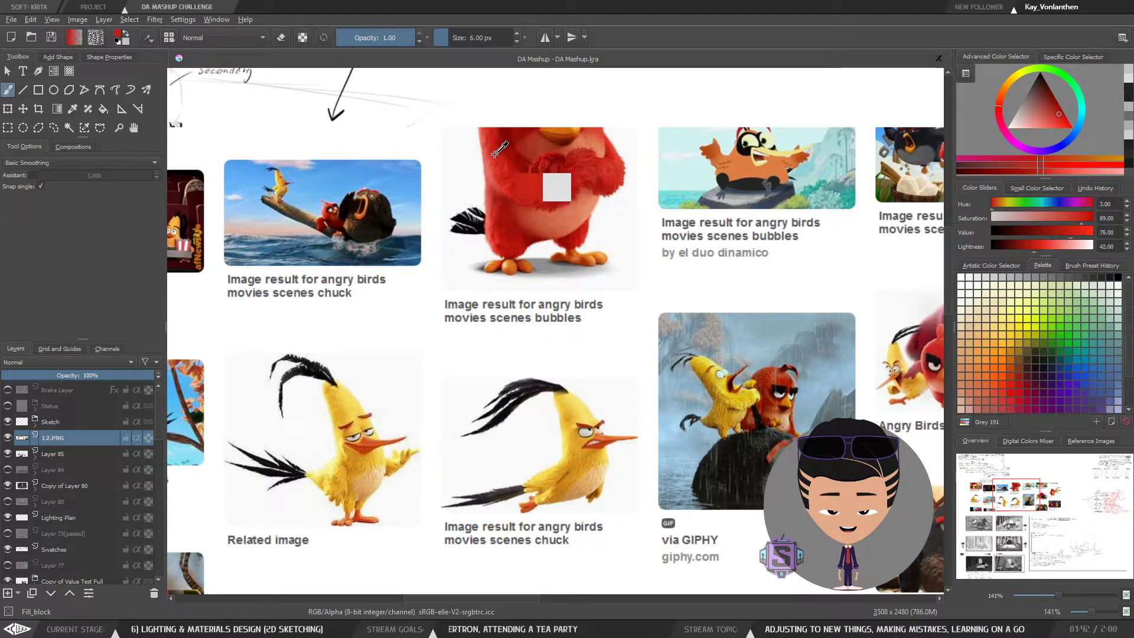
{"action": "left_click", "coordinate": [496, 156], "text": "ctrl"}
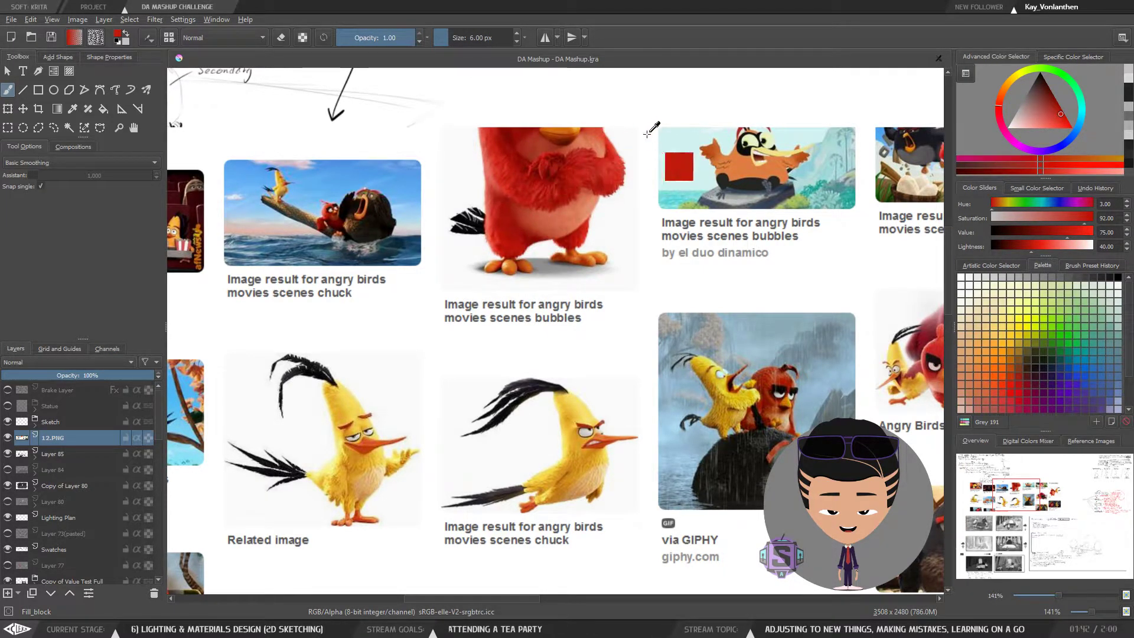
{"action": "left_click", "coordinate": [496, 171], "text": "ctrl"}
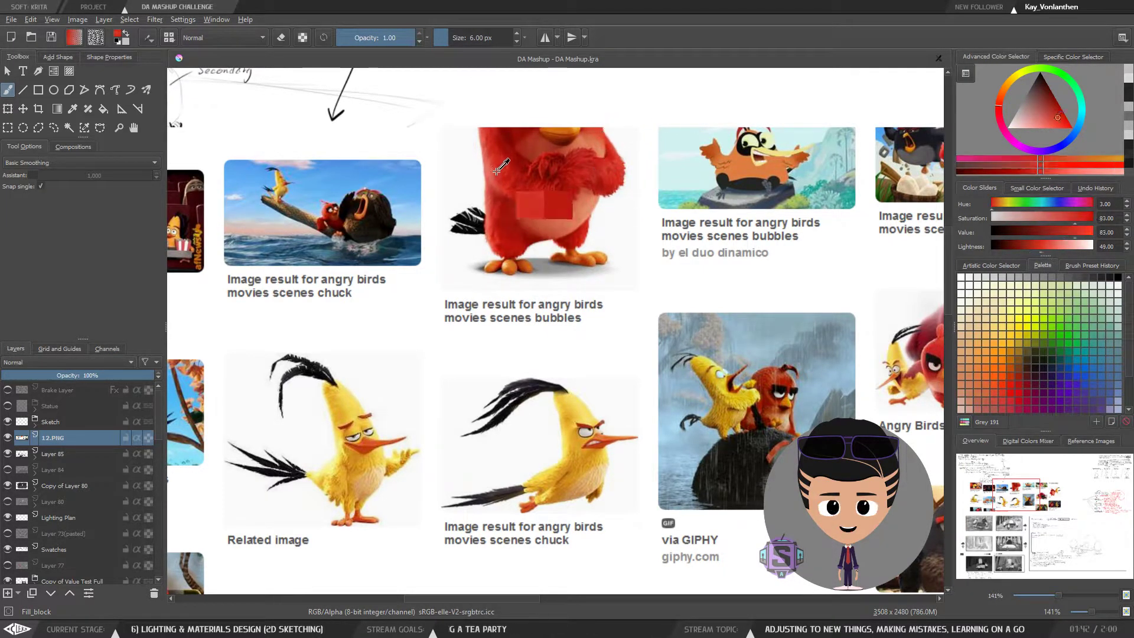
{"action": "left_click", "coordinate": [496, 167], "text": "ctrl"}
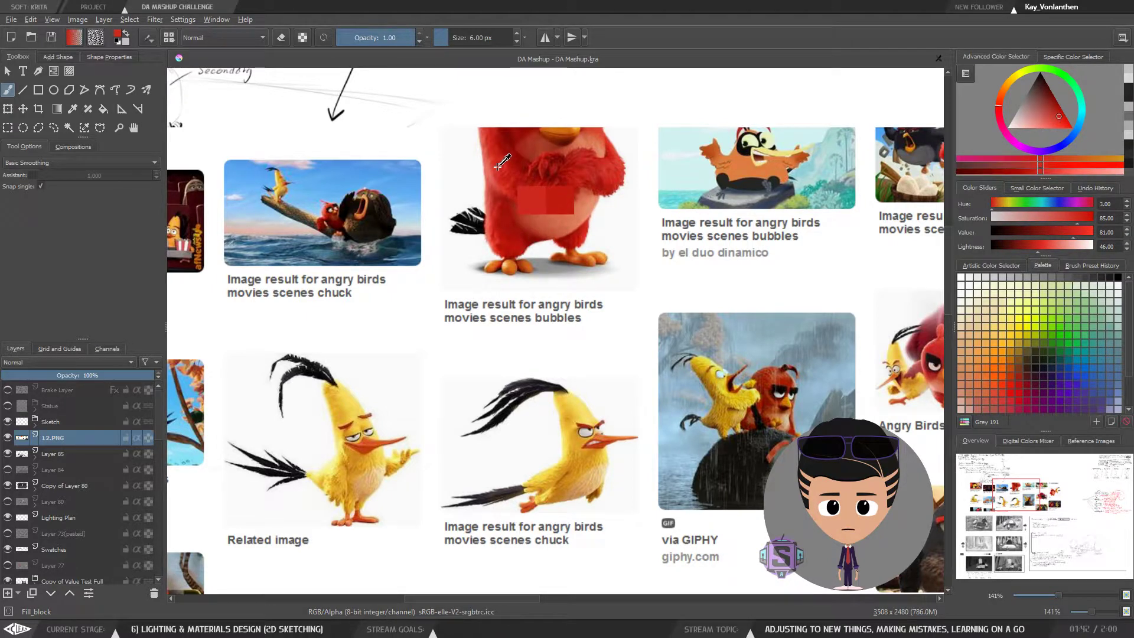
Sample the orange bird's body in several spots in the group scene reference to read its lightness
{"action": "left_click_drag", "start_coordinate": [323, 338], "coordinate": [633, 382]}
{"action": "left_click_drag", "start_coordinate": [436, 314], "coordinate": [713, 341]}
{"action": "left_click", "coordinate": [495, 279], "text": "ctrl"}
{"action": "left_click", "coordinate": [495, 280], "text": "ctrl"}
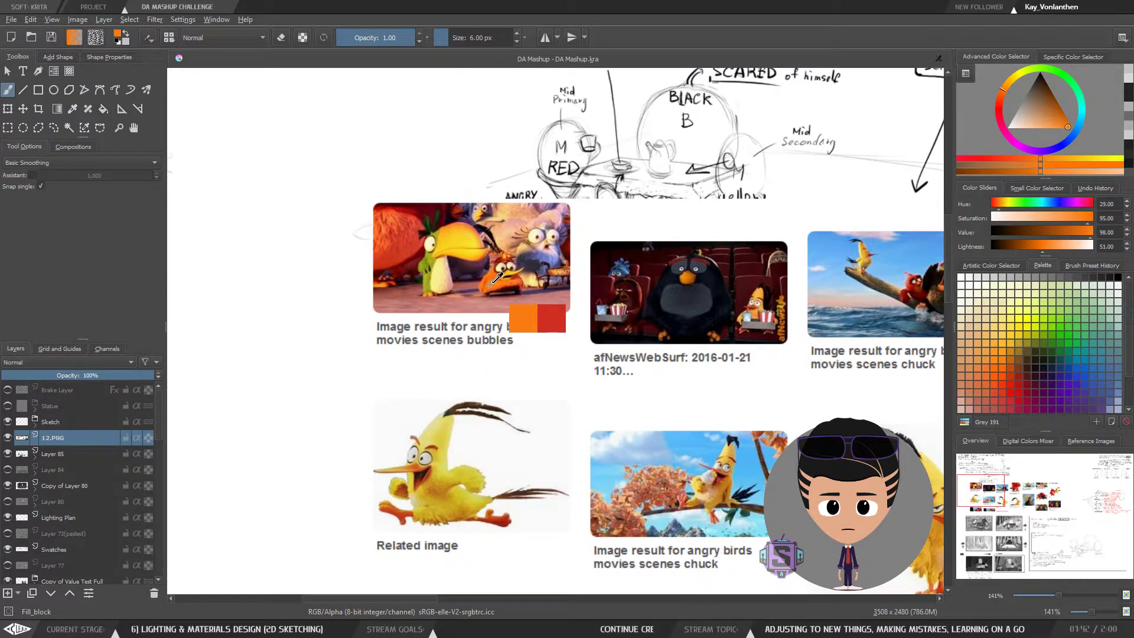
{"action": "left_click", "coordinate": [488, 286], "text": "ctrl"}
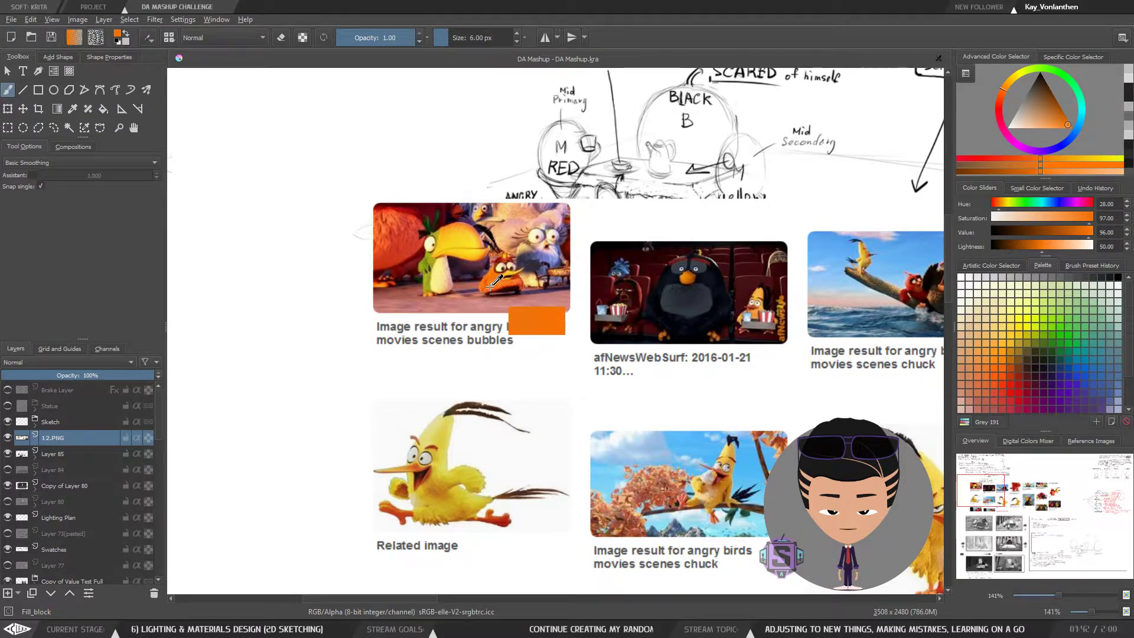
{"action": "left_click", "coordinate": [511, 282], "text": "ctrl"}
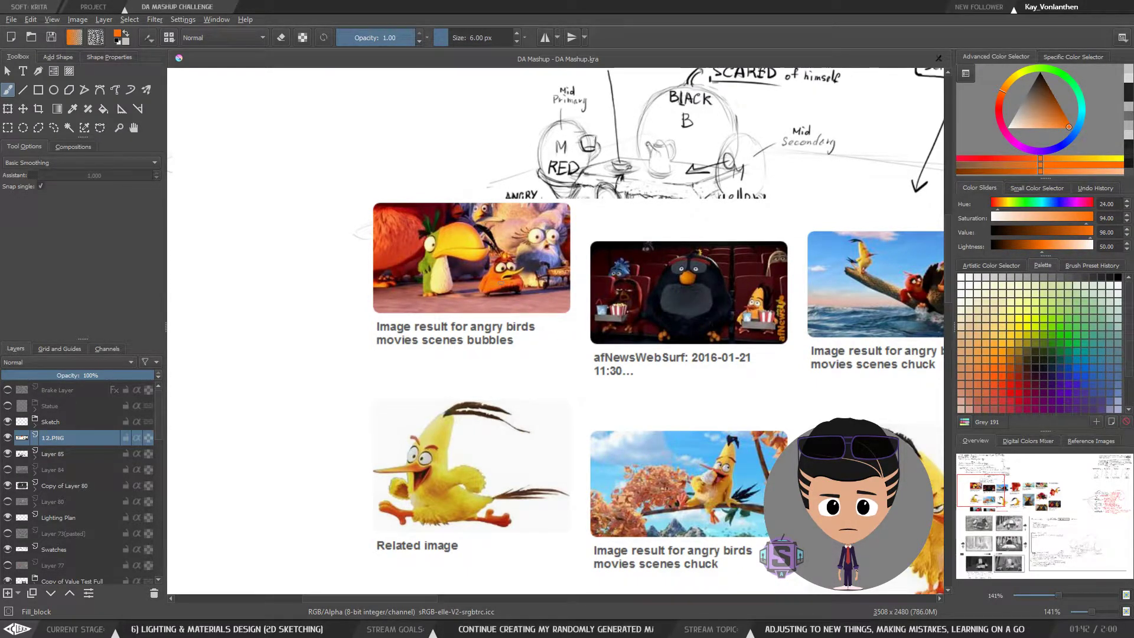
{"action": "left_click", "coordinate": [520, 278], "text": "ctrl"}
{"action": "left_click", "coordinate": [520, 277], "text": "ctrl"}
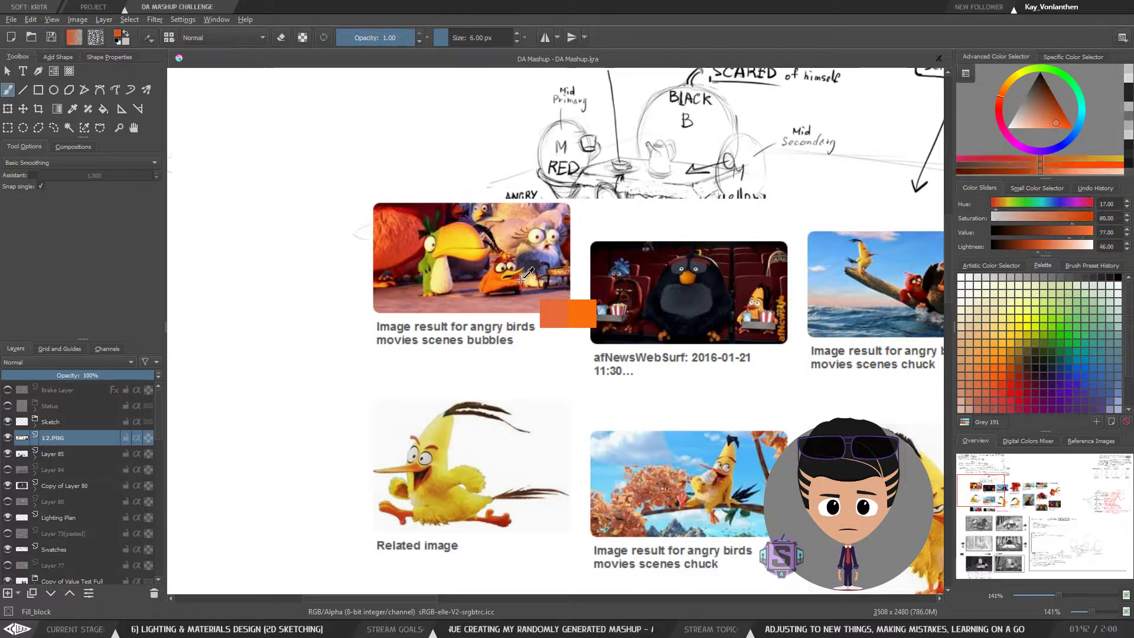
{"action": "left_click", "coordinate": [518, 277], "text": "ctrl"}
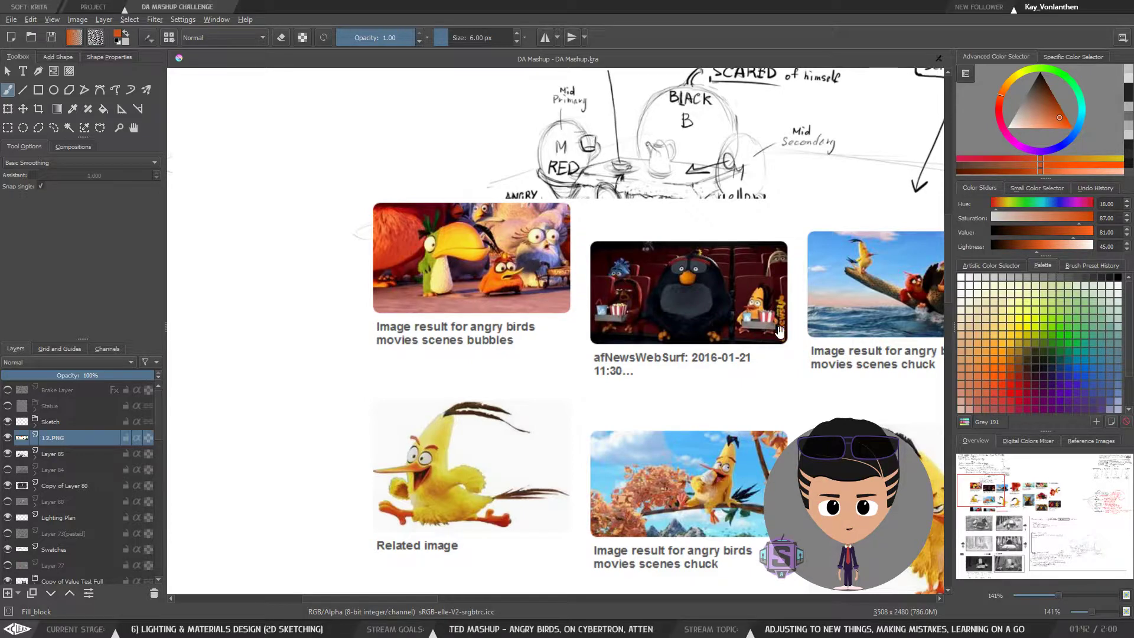
Sample the sleepy-eyed yellow bird and the lower body of the large red bird to compare their lightness
{"action": "left_click_drag", "start_coordinate": [782, 330], "coordinate": [339, 358]}
{"action": "left_click_drag", "start_coordinate": [531, 457], "coordinate": [610, 255]}
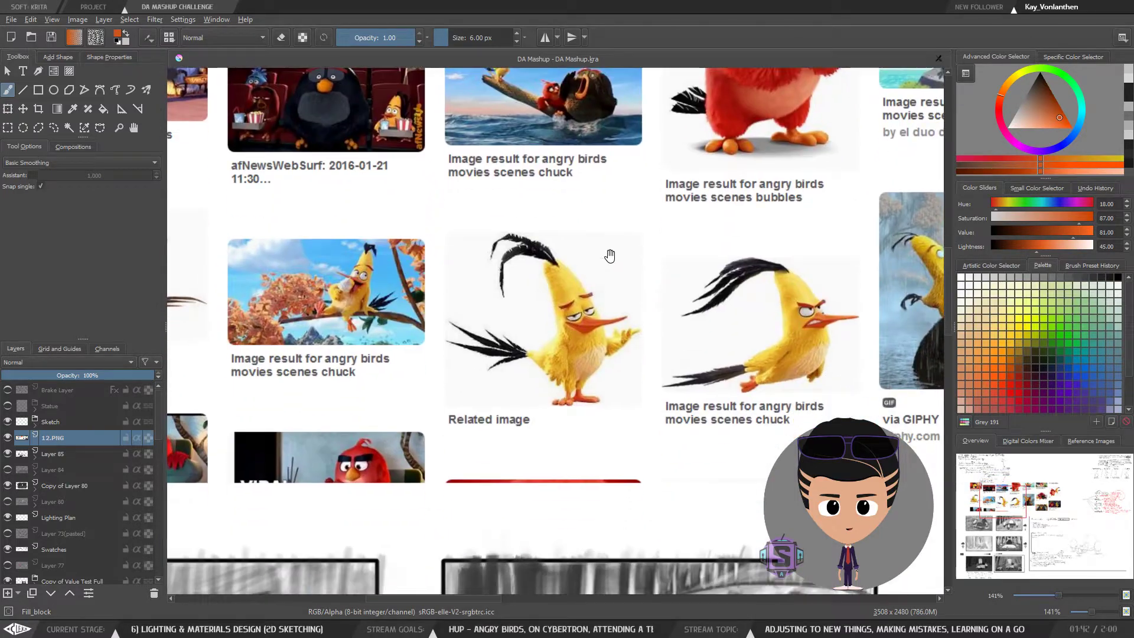
{"action": "left_click", "coordinate": [560, 296], "text": "ctrl"}
{"action": "left_click", "coordinate": [558, 297], "text": "ctrl"}
{"action": "left_click_drag", "start_coordinate": [688, 268], "coordinate": [522, 443]}
{"action": "left_click", "coordinate": [558, 255], "text": "ctrl"}
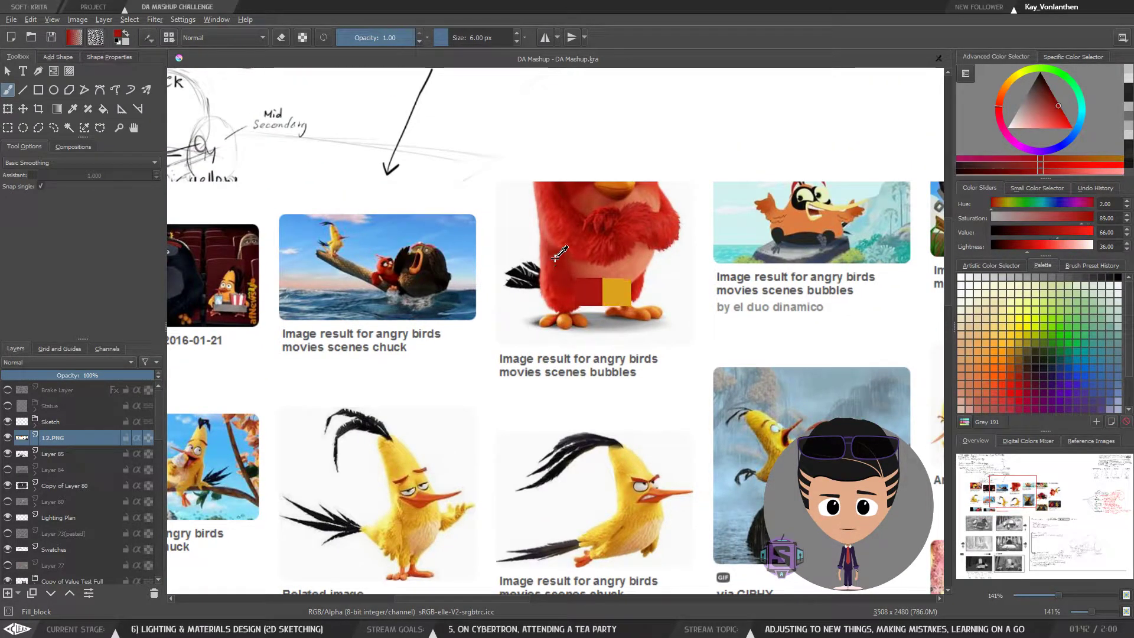
{"action": "left_click", "coordinate": [556, 255], "text": "ctrl"}
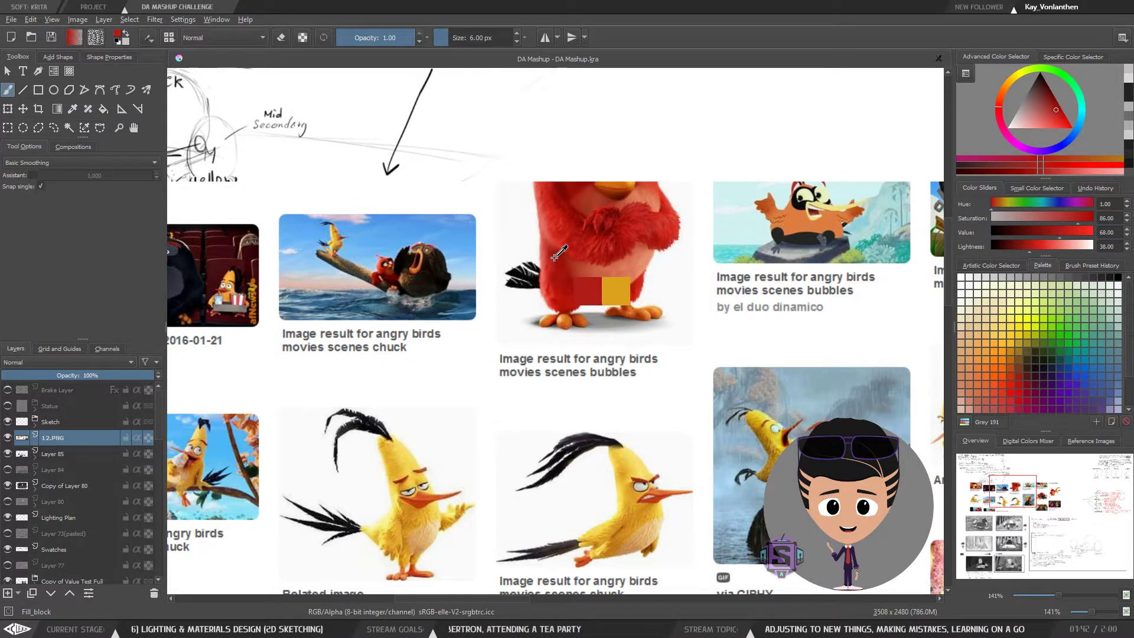
{"action": "left_click", "coordinate": [554, 246], "text": "ctrl"}
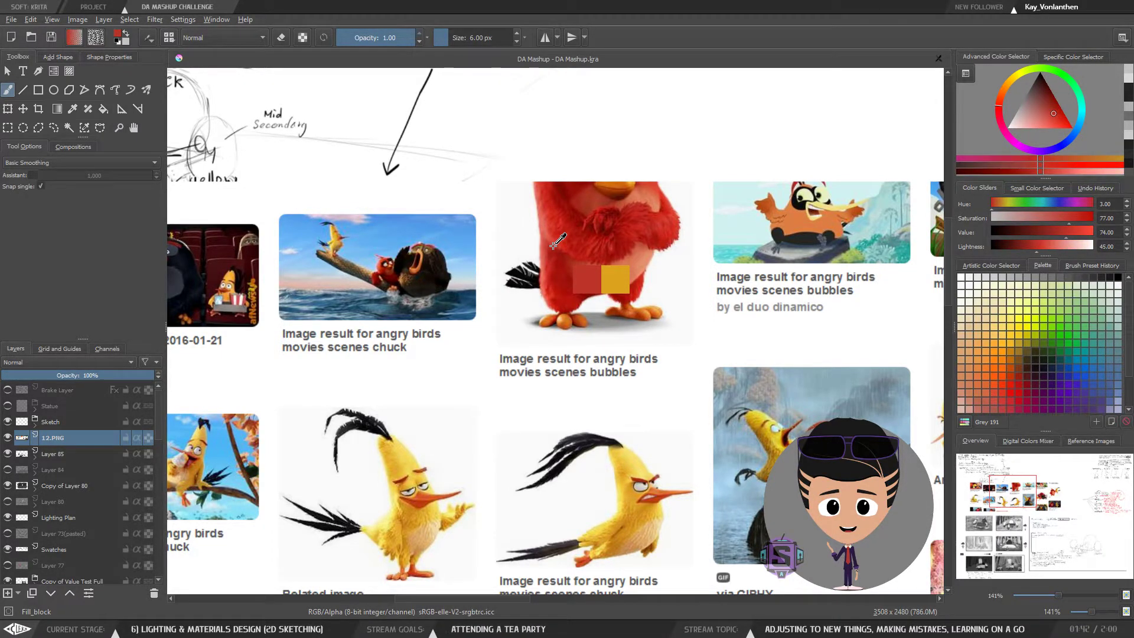
Sample the foreground bird's light grey in the dark tea-party thumbnail, lower its lightness to 80 and try a test stroke on that bird
{"action": "scroll", "coordinate": [553, 245], "scroll_direction": "down", "scroll_amount": 4}
{"action": "scroll", "coordinate": [505, 306], "scroll_direction": "up", "scroll_amount": 4}
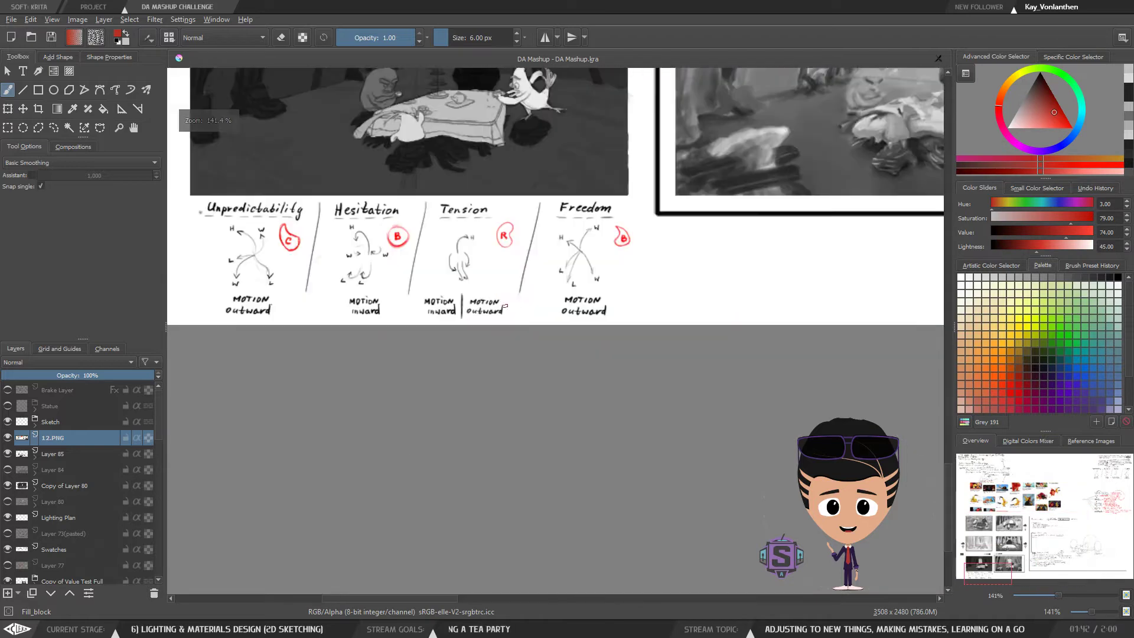
{"action": "left_click_drag", "start_coordinate": [473, 199], "coordinate": [517, 419]}
{"action": "scroll", "coordinate": [538, 316], "scroll_direction": "up", "scroll_amount": 2}
{"action": "left_click_drag", "start_coordinate": [583, 296], "coordinate": [579, 336]}
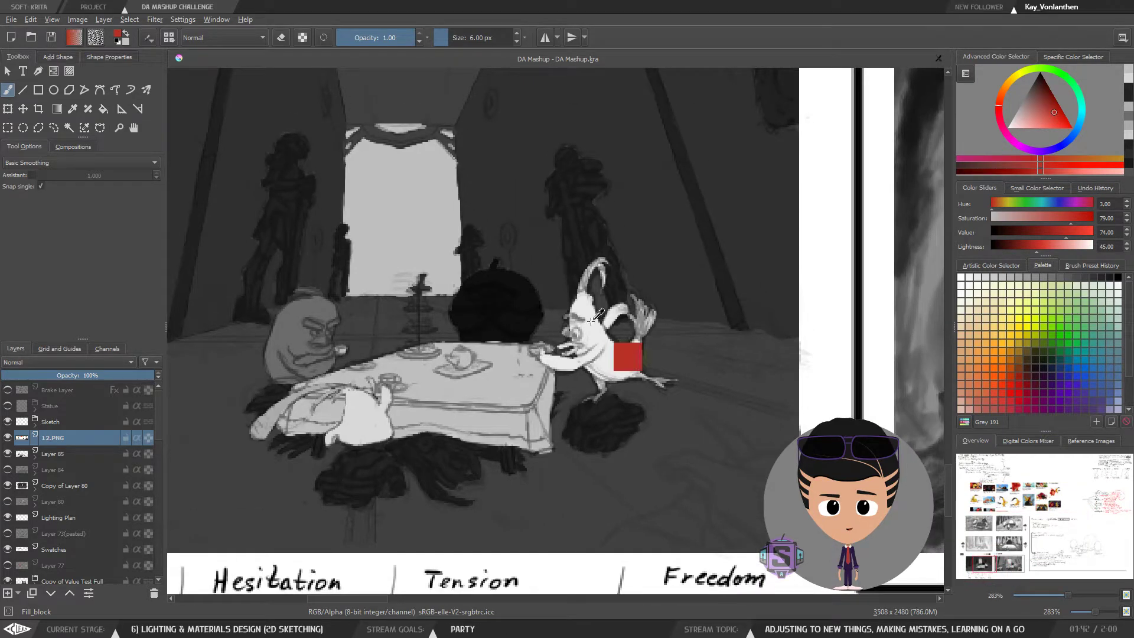
{"action": "left_click", "coordinate": [597, 313], "text": "ctrl"}
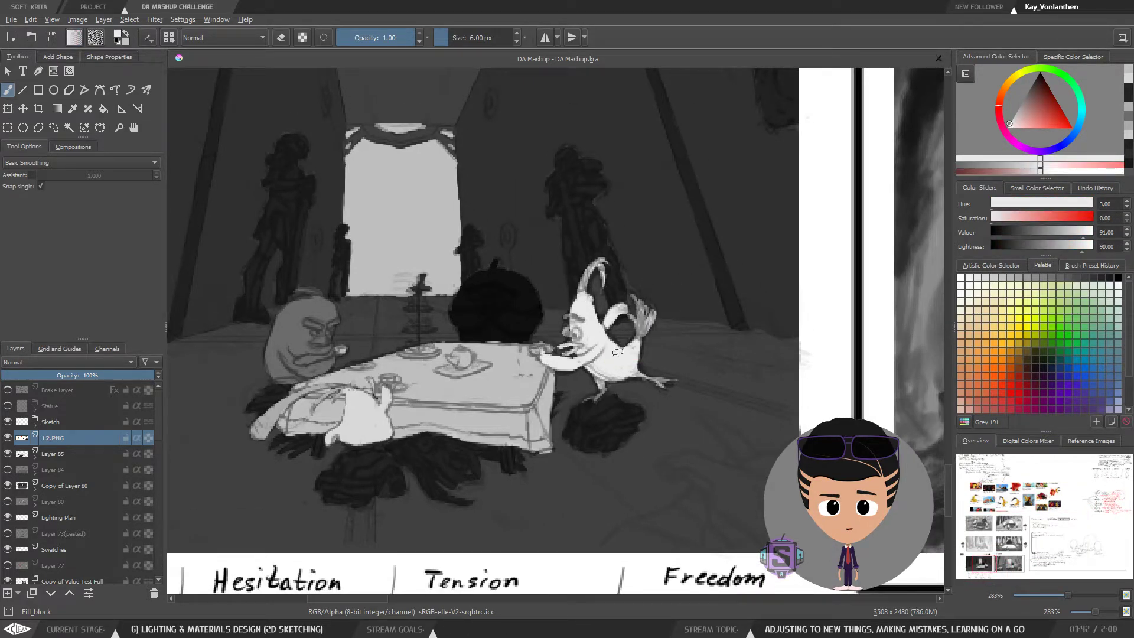
{"action": "left_click", "coordinate": [362, 420], "text": "ctrl"}
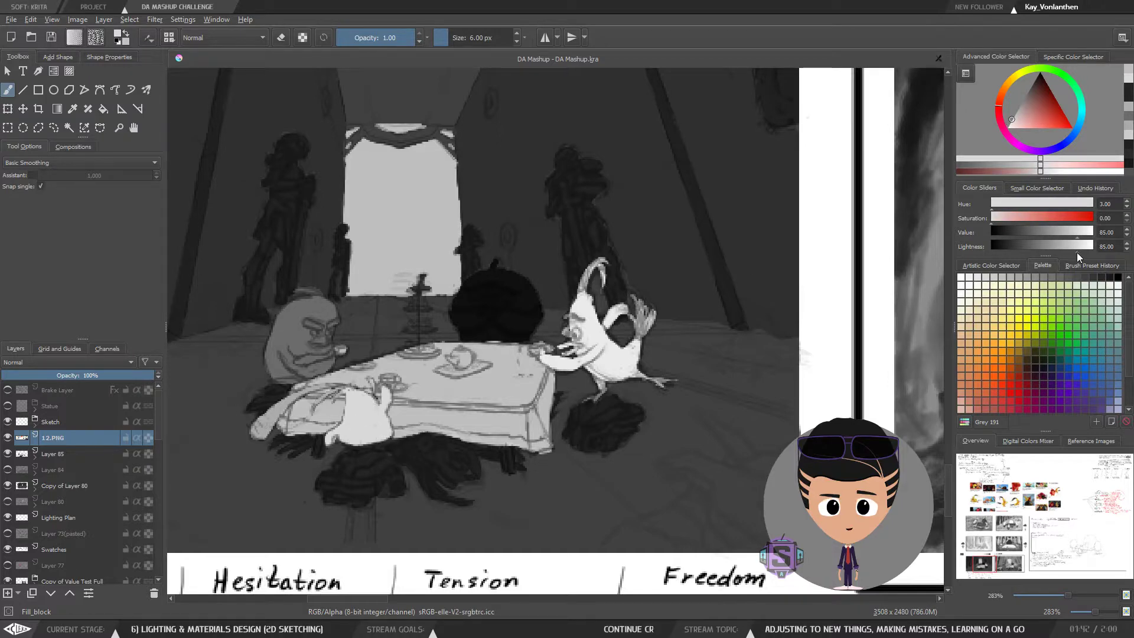
{"action": "left_click_drag", "start_coordinate": [1076, 253], "coordinate": [1073, 253]}
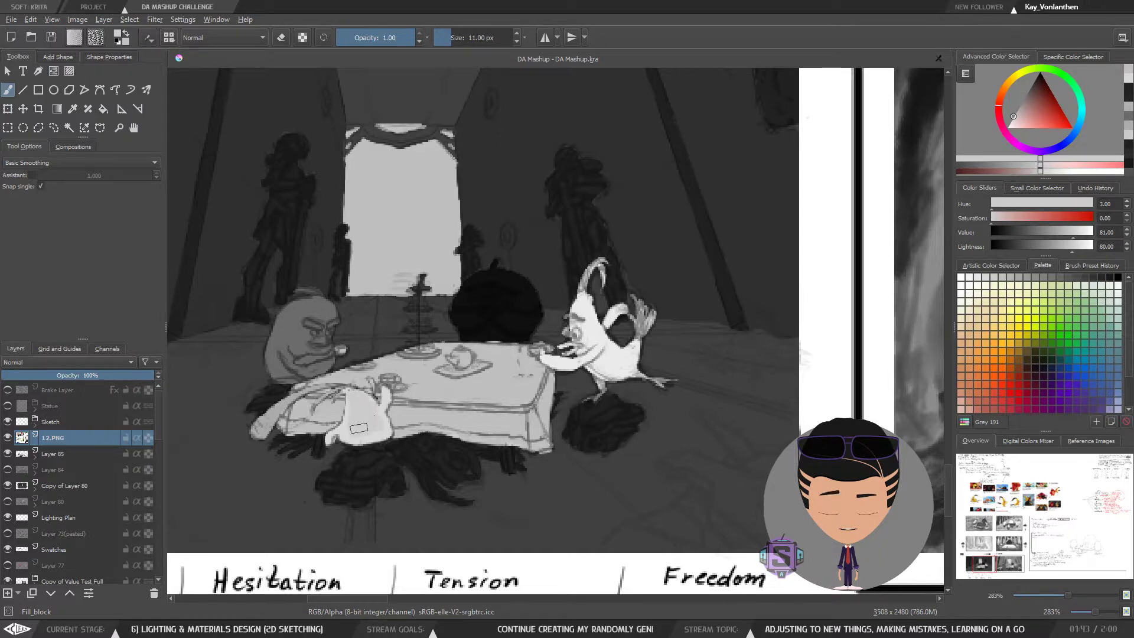
{"action": "left_click_drag", "start_coordinate": [359, 428], "coordinate": [359, 428]}
{"action": "key", "text": "ctrl+z"}
Repaint the bird at the left of the table in light grey at 75 lightness, covering the top of its head with a 5 px brush
{"action": "left_click_drag", "start_coordinate": [418, 385], "coordinate": [477, 396]}
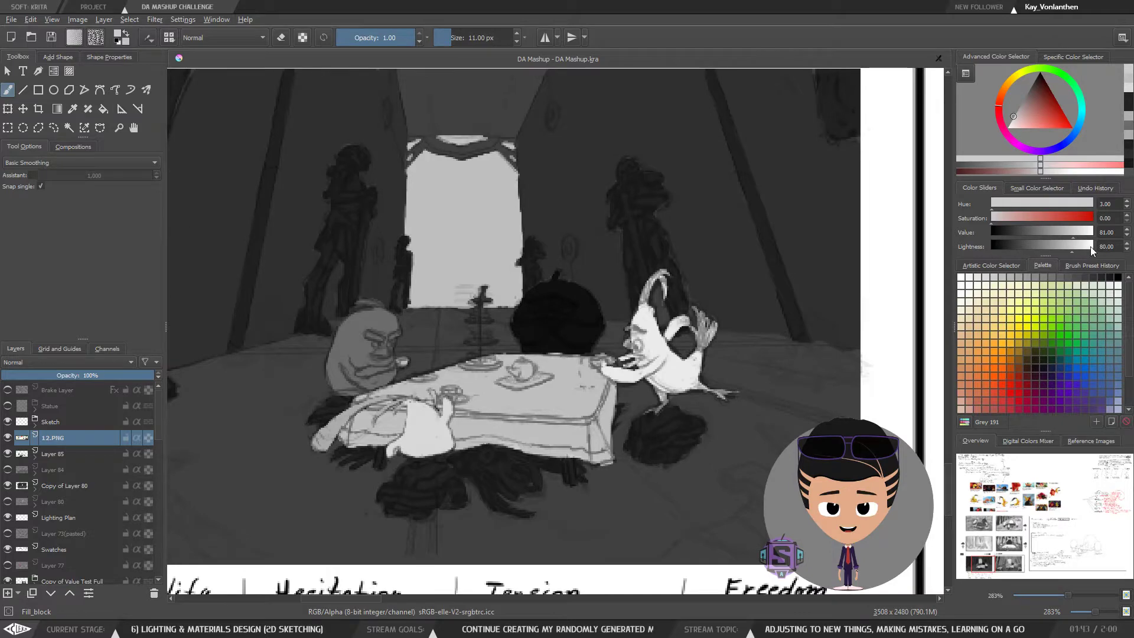
{"action": "left_click_drag", "start_coordinate": [1069, 253], "coordinate": [1071, 253]}
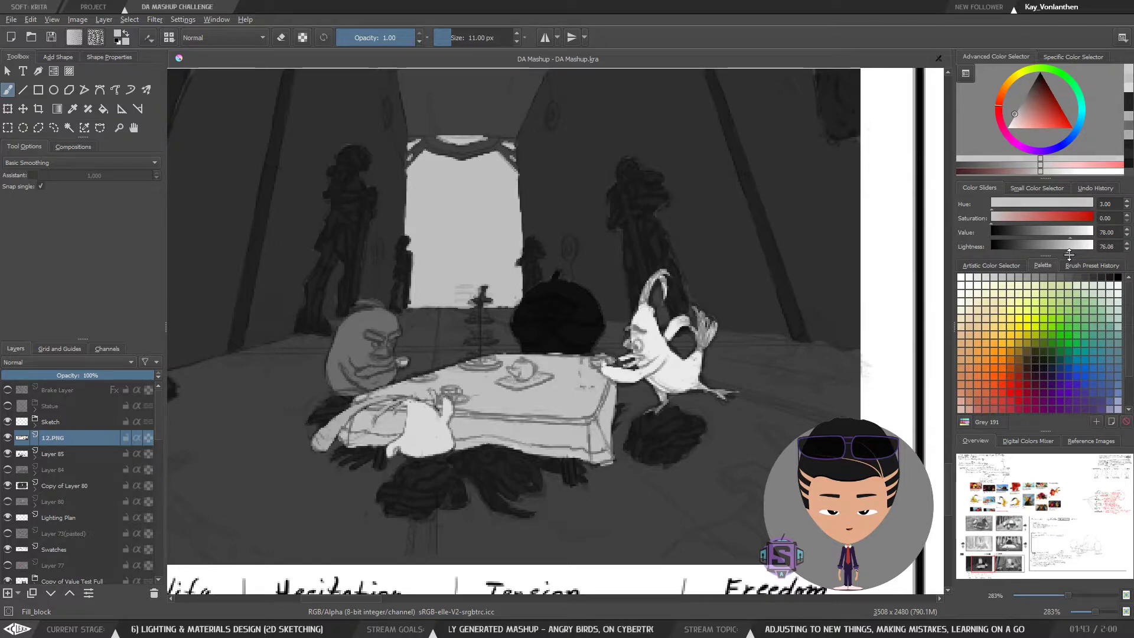
{"action": "mouse_move", "coordinate": [372, 353]}
{"action": "left_mouse_down"}
{"action": "mouse_move", "coordinate": [383, 315]}
{"action": "mouse_move", "coordinate": [342, 322]}
{"action": "mouse_move", "coordinate": [331, 300]}
{"action": "mouse_move", "coordinate": [297, 364]}
{"action": "mouse_move", "coordinate": [306, 421]}
{"action": "mouse_move", "coordinate": [347, 427]}
{"action": "mouse_move", "coordinate": [360, 385]}
{"action": "mouse_move", "coordinate": [349, 340]}
{"action": "mouse_move", "coordinate": [377, 419]}
{"action": "mouse_move", "coordinate": [394, 407]}
{"action": "mouse_move", "coordinate": [386, 329]}
{"action": "mouse_move", "coordinate": [360, 296]}
{"action": "mouse_move", "coordinate": [367, 276]}
{"action": "mouse_move", "coordinate": [404, 301]}
{"action": "mouse_move", "coordinate": [385, 357]}
{"action": "left_mouse_up"}
{"action": "scroll", "coordinate": [387, 360], "scroll_direction": "up", "scroll_amount": 2}
{"action": "key", "text": "bracketleft"}
{"action": "key", "text": "bracketleft"}
{"action": "key", "text": "bracketleft"}
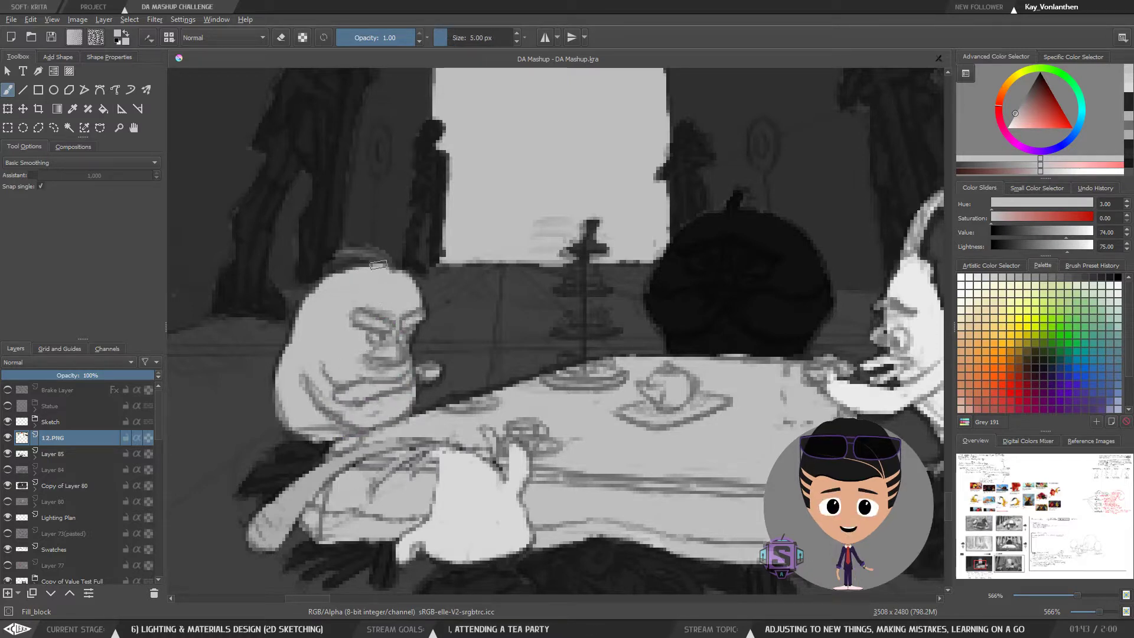
{"action": "left_click_drag", "start_coordinate": [354, 254], "coordinate": [388, 281]}
Review the whole sheet and save the document
{"action": "key", "text": "ctrl+minus"}
{"action": "key", "text": "ctrl+minus"}
{"action": "key", "text": "ctrl+minus"}
{"action": "key", "text": "ctrl+minus"}
{"action": "key", "text": "ctrl+minus"}
{"action": "key", "text": "ctrl+minus"}
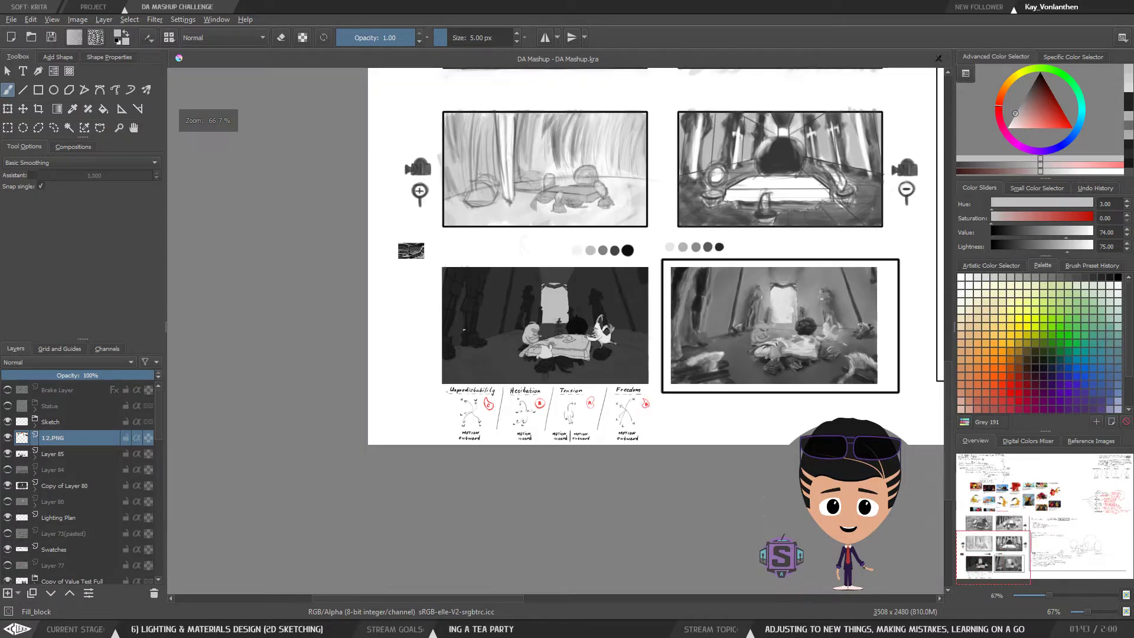
{"action": "key", "text": "ctrl+minus"}
{"action": "key", "text": "ctrl+minus"}
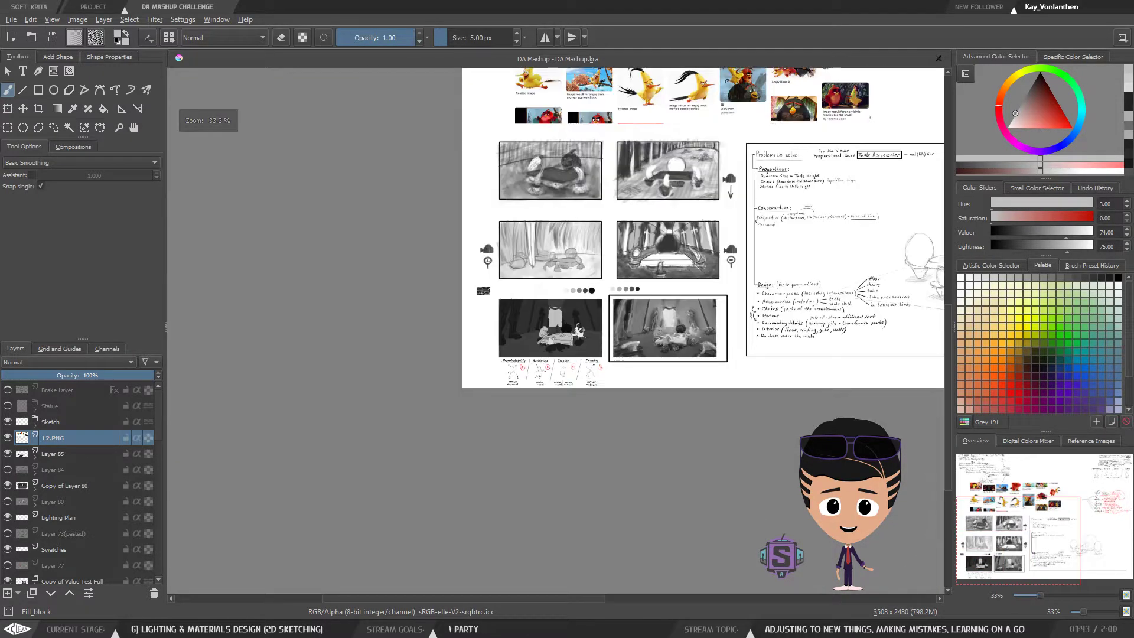
{"action": "left_click_drag", "start_coordinate": [605, 203], "coordinate": [423, 401]}
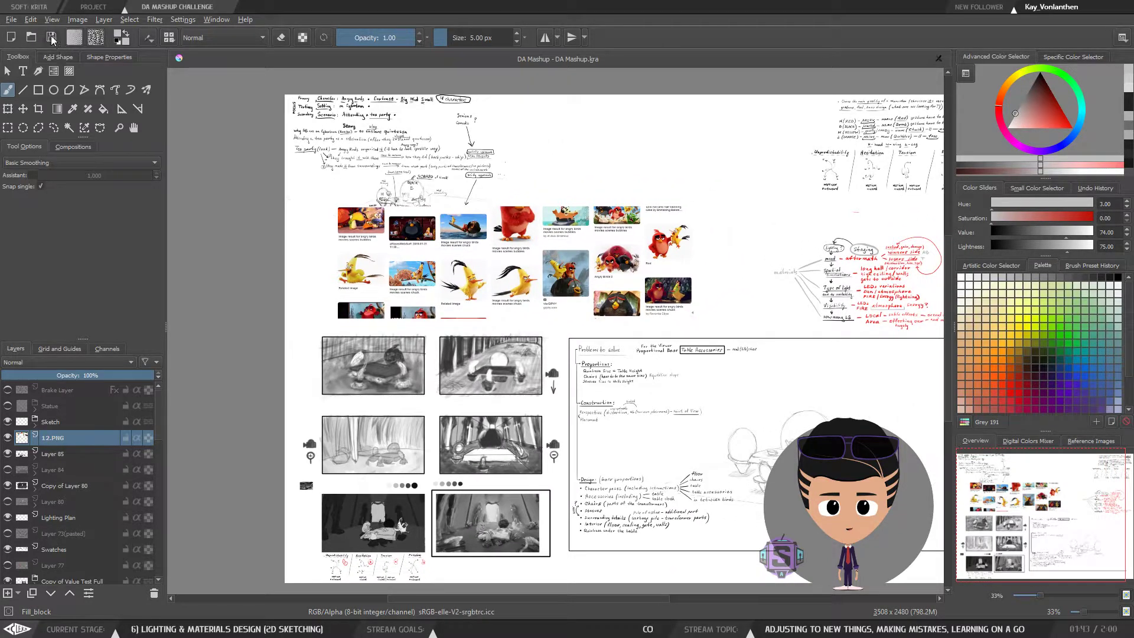
{"action": "left_click", "coordinate": [51, 38]}
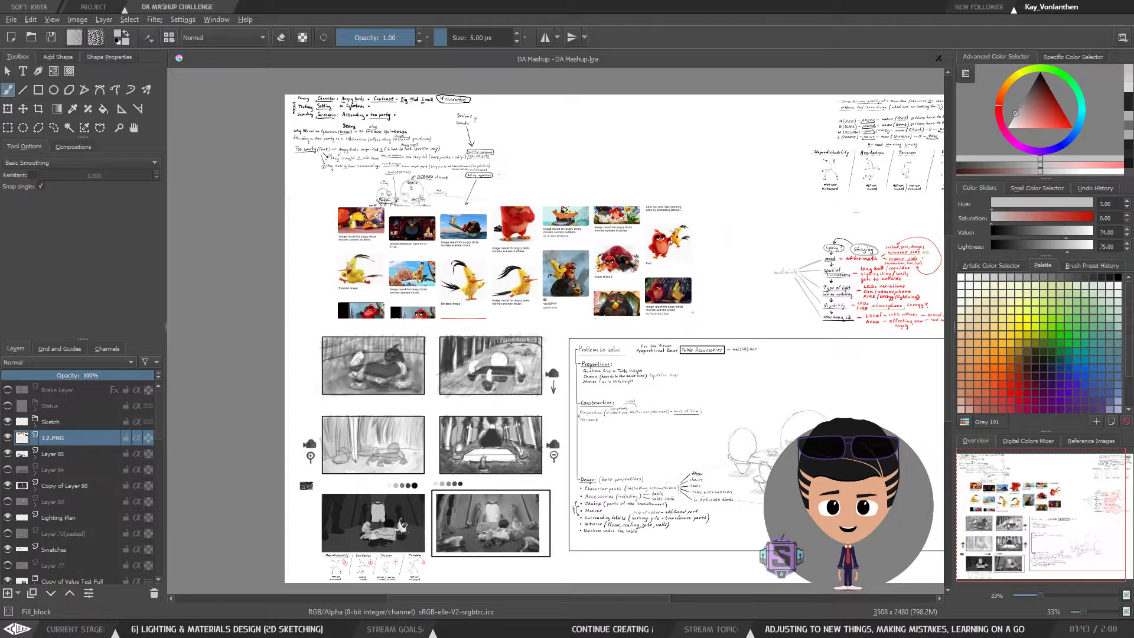
Sample several body colours from the standing yellow bird reference, settling on a yellow with hue 48, saturation 71 and value 90
{"action": "key", "text": "ctrl+plus"}
{"action": "key", "text": "ctrl+plus"}
{"action": "left_click_drag", "start_coordinate": [510, 290], "coordinate": [591, 395]}
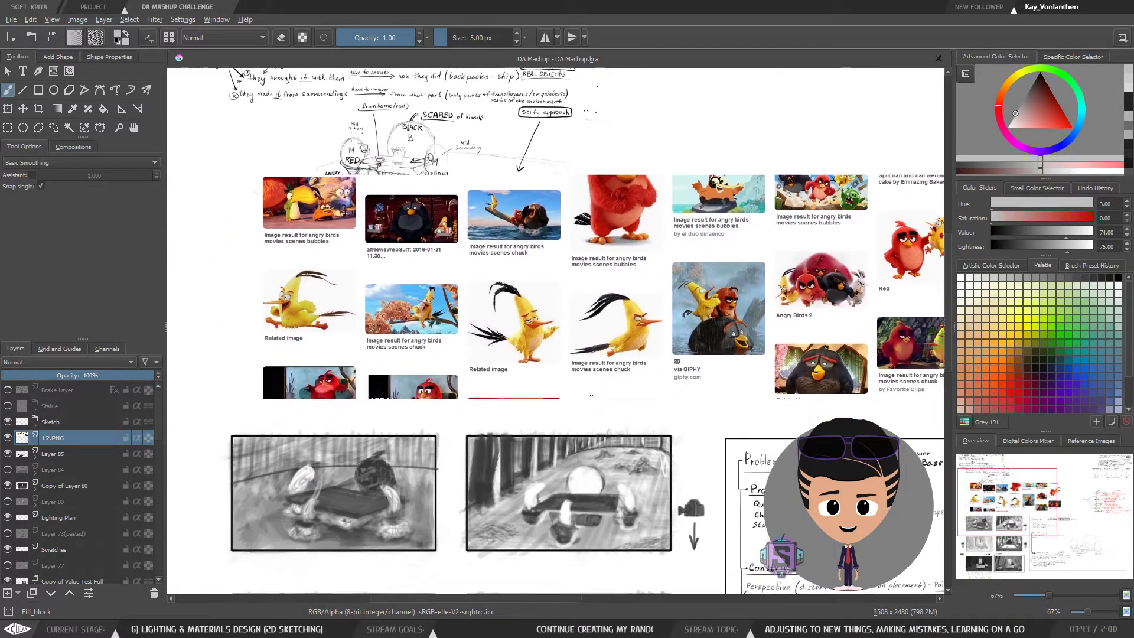
{"action": "key", "text": "ctrl+plus"}
{"action": "key", "text": "ctrl+plus"}
{"action": "left_click", "coordinate": [487, 331], "text": "ctrl"}
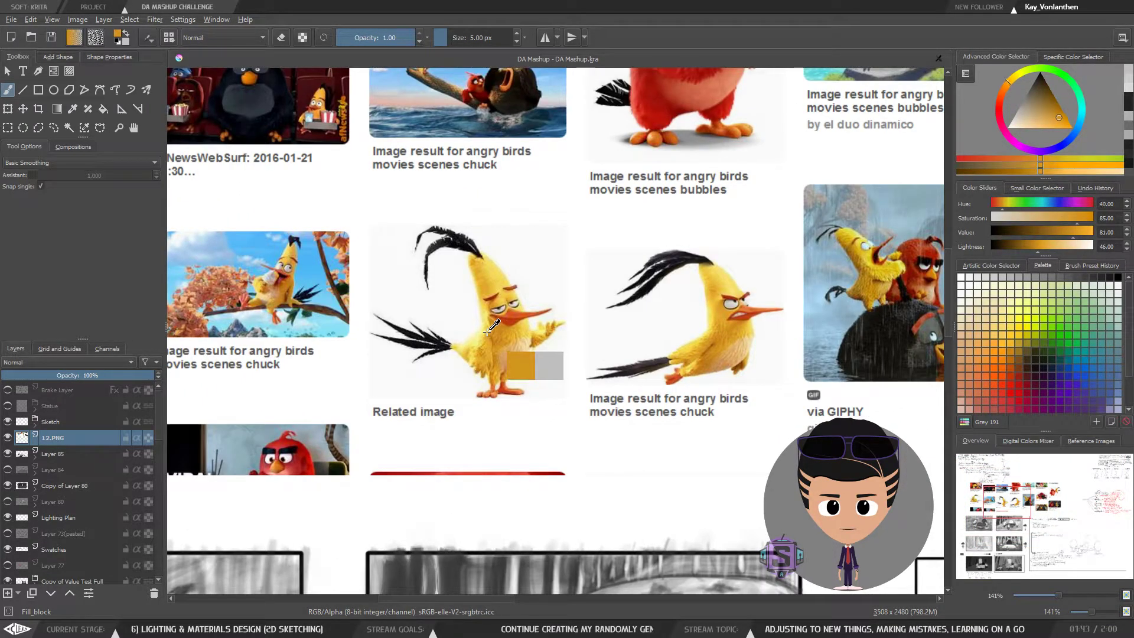
{"action": "left_click", "coordinate": [489, 332], "text": "ctrl"}
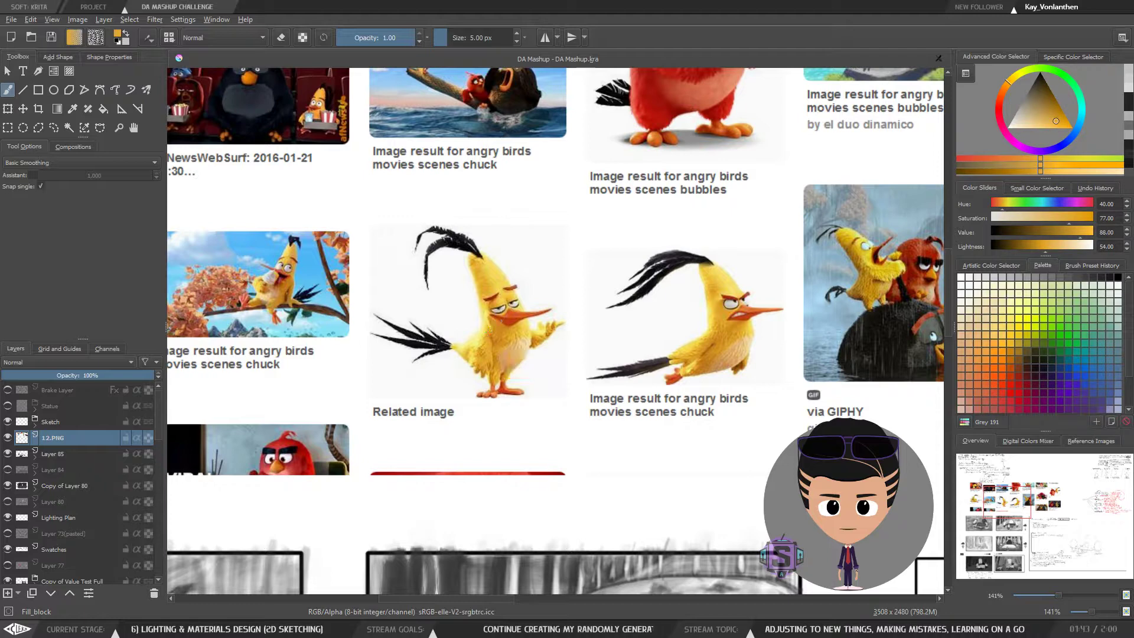
{"action": "left_click", "coordinate": [527, 323], "text": "ctrl"}
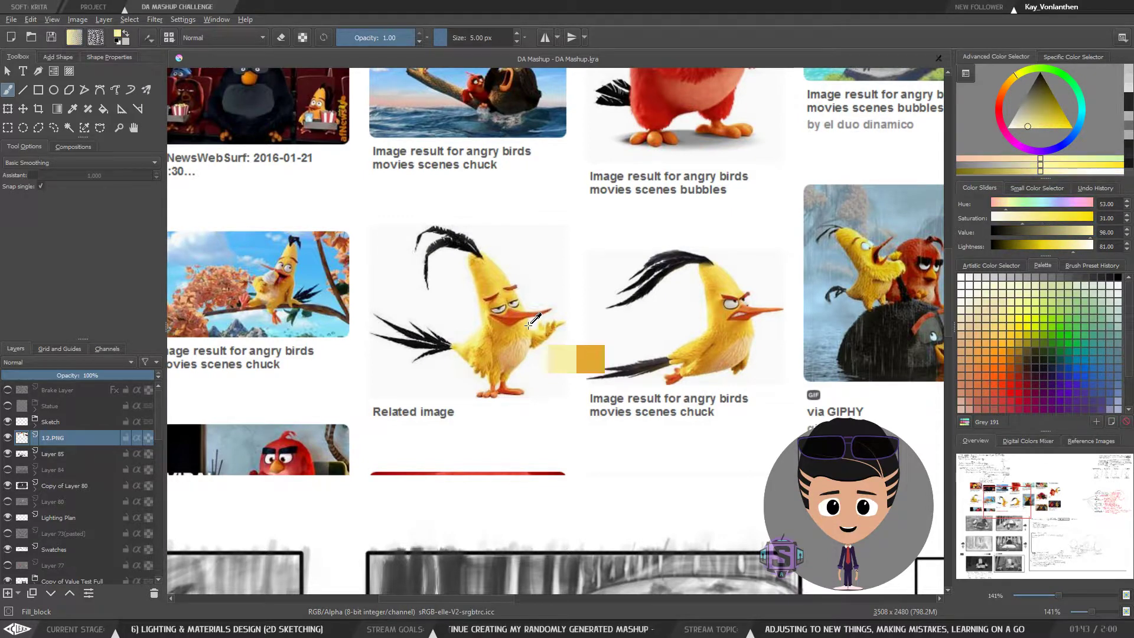
{"action": "left_click", "coordinate": [527, 326], "text": "ctrl"}
{"action": "left_click", "coordinate": [495, 332], "text": "ctrl"}
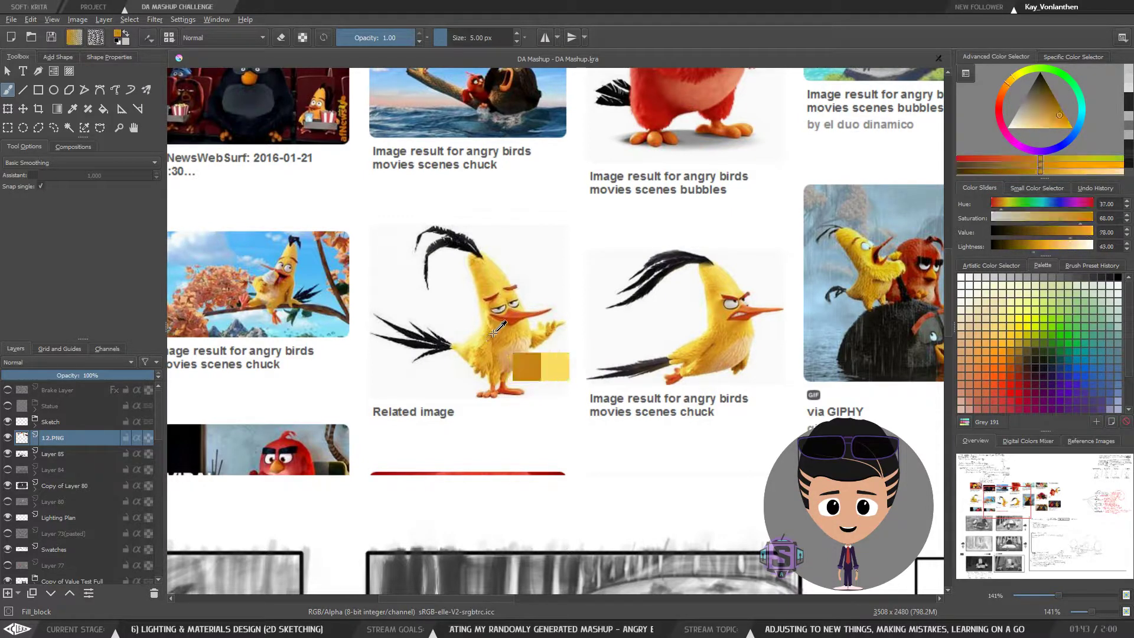
{"action": "left_click", "coordinate": [495, 333], "text": "ctrl"}
{"action": "left_click", "coordinate": [482, 329], "text": "ctrl"}
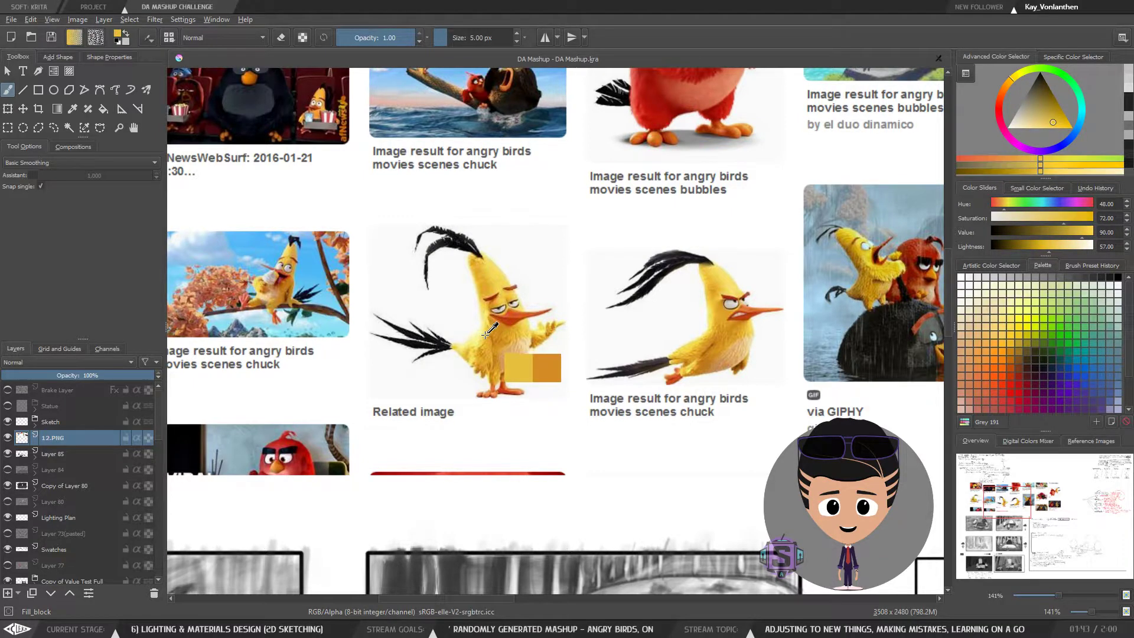
{"action": "left_click", "coordinate": [485, 341], "text": "ctrl"}
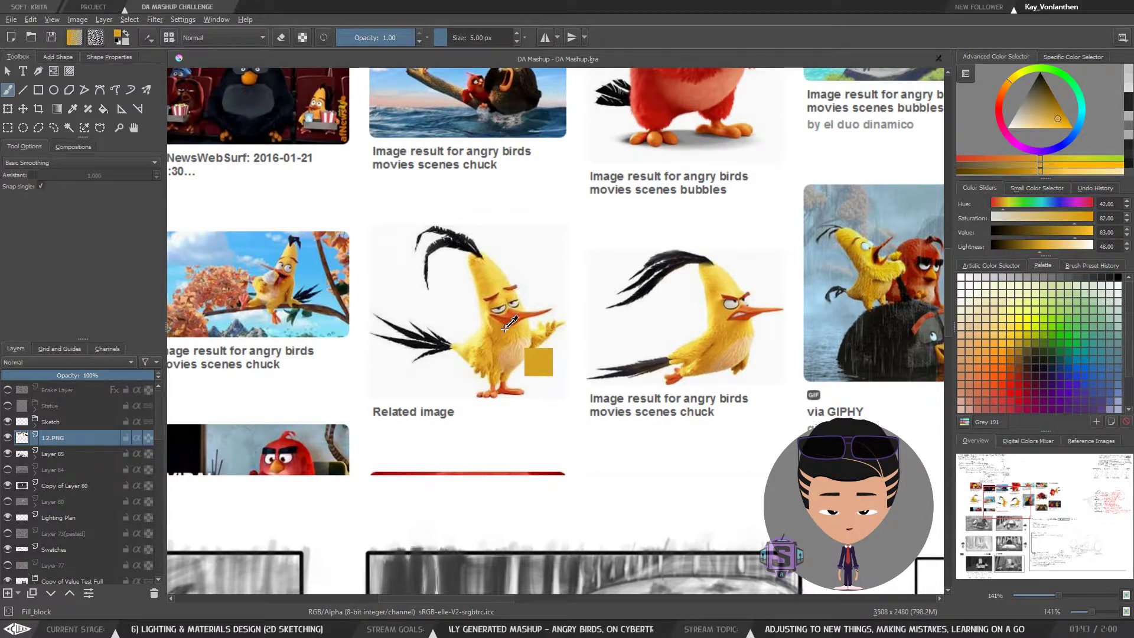
{"action": "left_click", "coordinate": [504, 329], "text": "ctrl"}
{"action": "left_click", "coordinate": [499, 328], "text": "ctrl"}
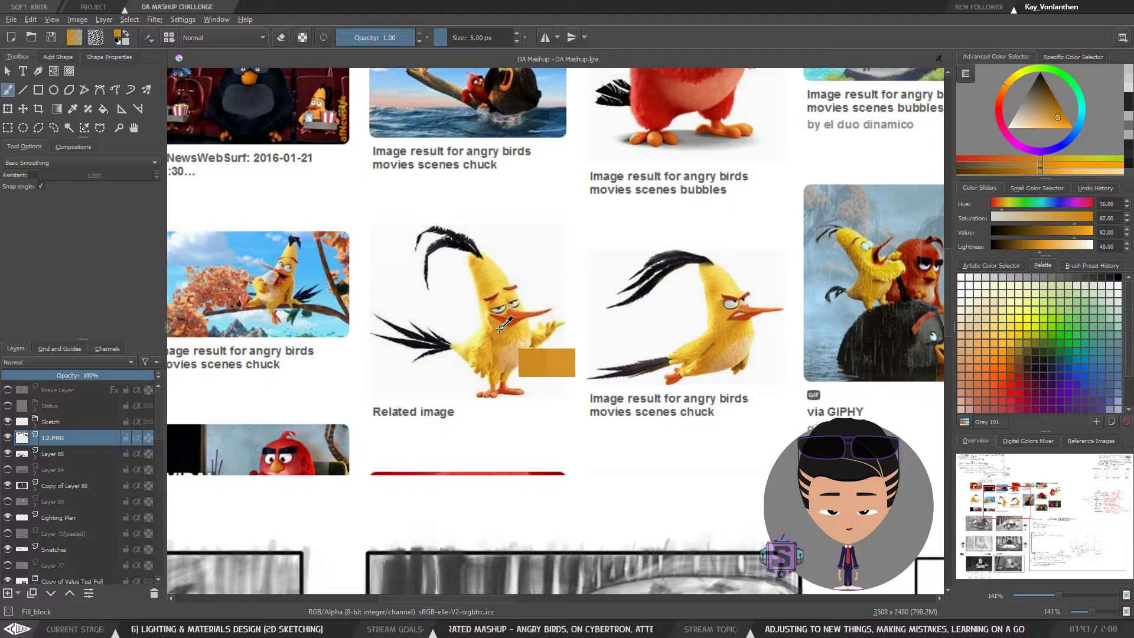
{"action": "left_click", "coordinate": [501, 337], "text": "ctrl"}
{"action": "left_click", "coordinate": [501, 336], "text": "ctrl"}
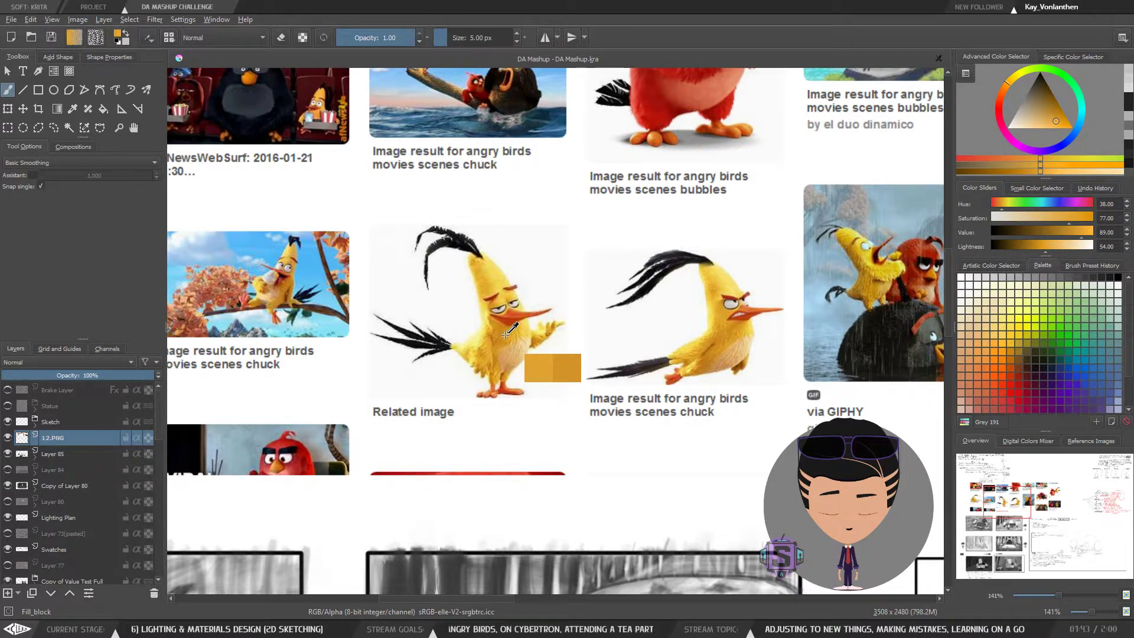
{"action": "left_click", "coordinate": [530, 326], "text": "ctrl"}
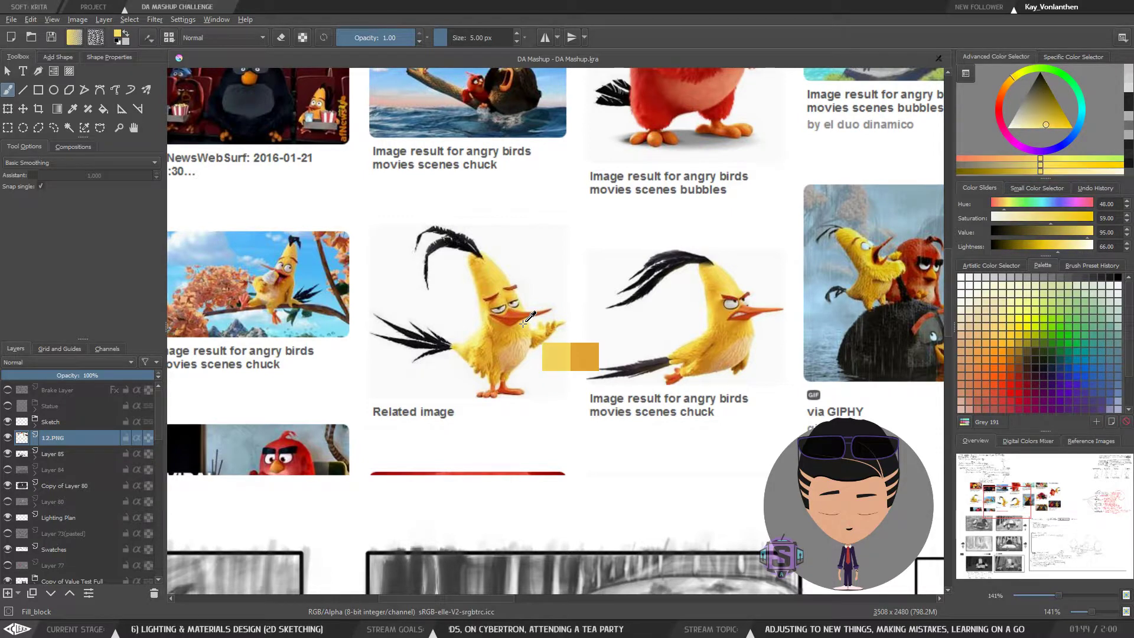
{"action": "left_click", "coordinate": [521, 324], "text": "ctrl"}
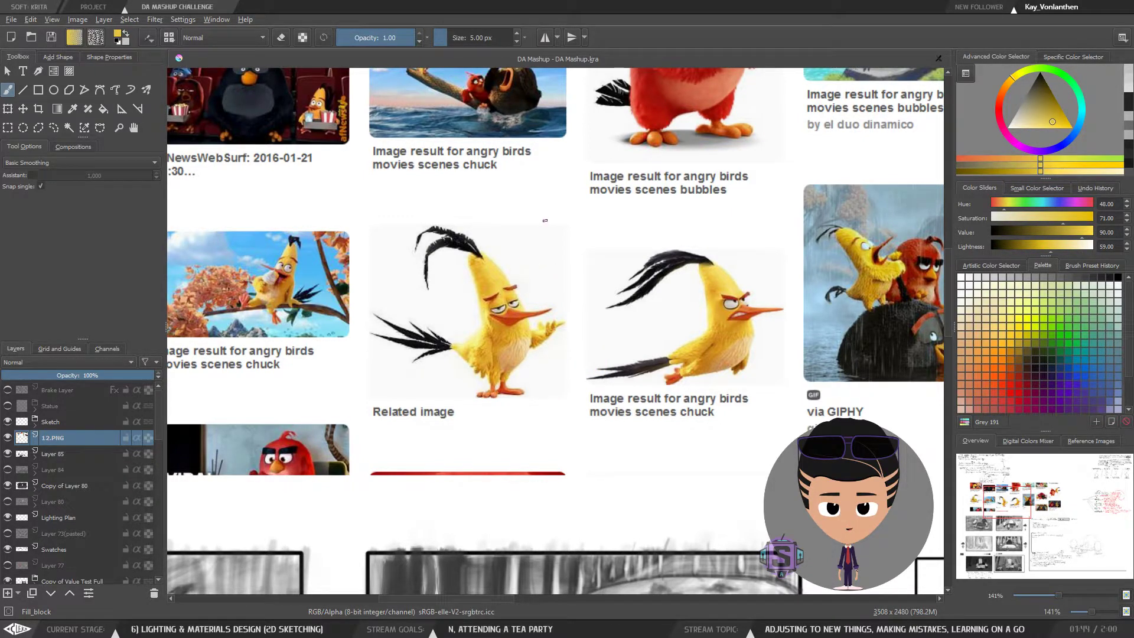
Paint the bird at the right of the tea table in the sampled yellow with an 8 px brush, and undo the last stroke
{"action": "key", "text": "minus"}
{"action": "key", "text": "minus"}
{"action": "left_click_drag", "start_coordinate": [524, 423], "coordinate": [593, 144]}
{"action": "key", "text": "plus"}
{"action": "key", "text": "plus"}
{"action": "key", "text": "plus"}
{"action": "key", "text": "plus"}
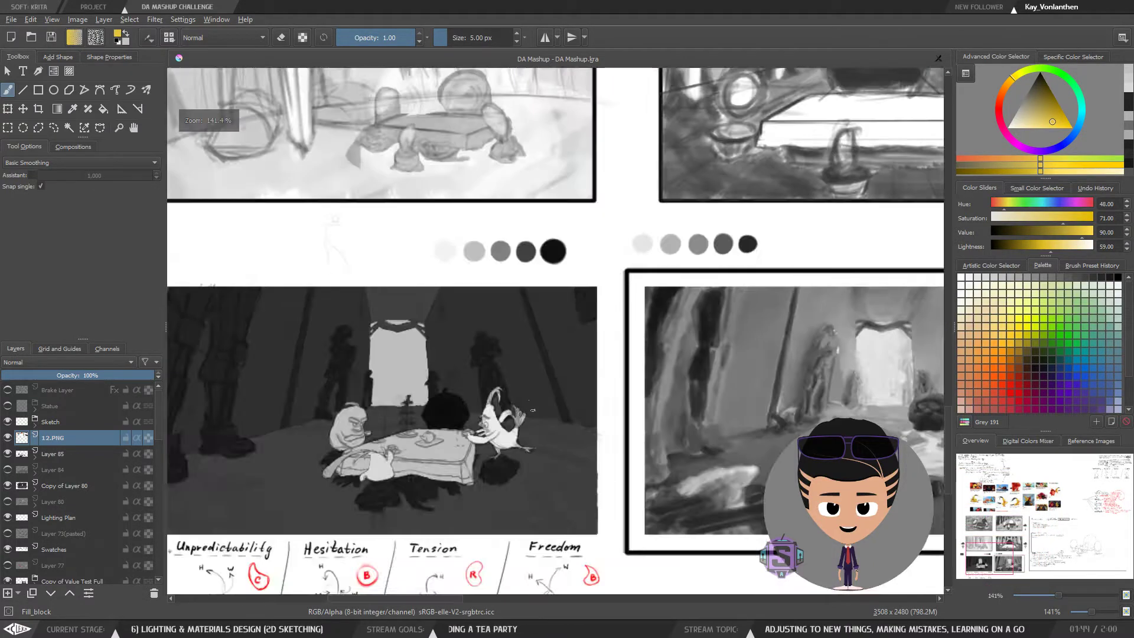
{"action": "left_click_drag", "start_coordinate": [473, 477], "coordinate": [537, 291]}
{"action": "key", "text": "bracketright"}
{"action": "key", "text": "bracketright"}
{"action": "key", "text": "bracketright"}
{"action": "left_click_drag", "start_coordinate": [511, 332], "coordinate": [497, 312]}
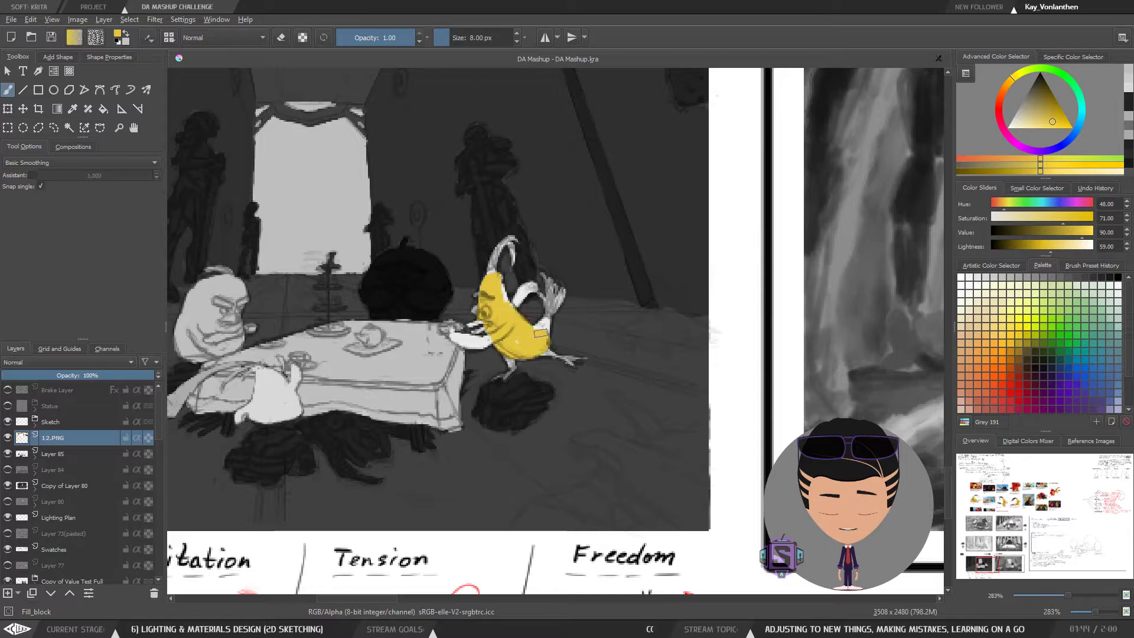
{"action": "left_click_drag", "start_coordinate": [497, 264], "coordinate": [509, 244]}
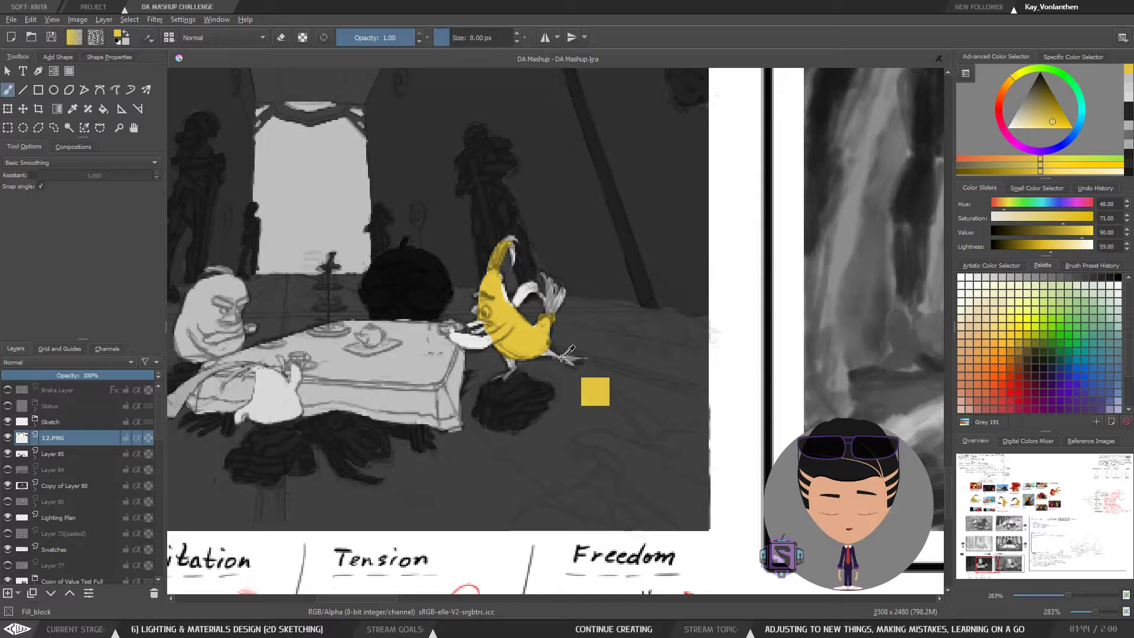
{"action": "key", "text": "ctrl+z"}
Sample several oranges from the small orange bird in the group scene reference, settling on hue 23, saturation 100 and value 89
{"action": "key", "text": "minus"}
{"action": "key", "text": "minus"}
{"action": "scroll", "coordinate": [571, 299], "scroll_direction": "up", "scroll_amount": 15}
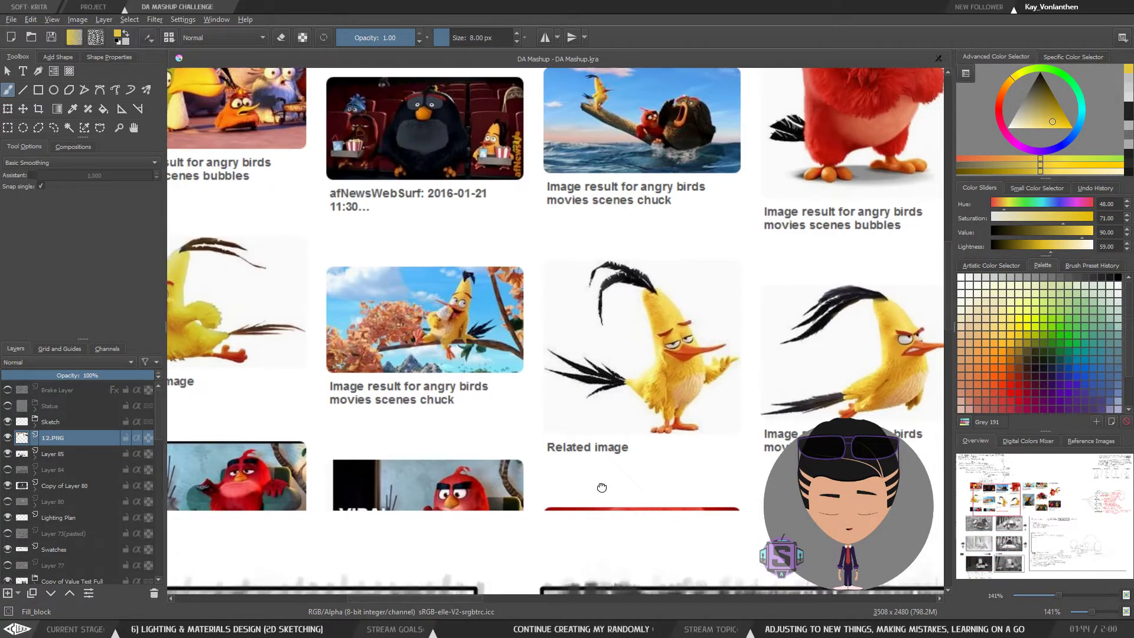
{"action": "mouse_move", "coordinate": [492, 343]}
{"action": "left_mouse_down"}
{"action": "mouse_move", "coordinate": [546, 488]}
{"action": "mouse_move", "coordinate": [496, 350]}
{"action": "mouse_move", "coordinate": [658, 281]}
{"action": "mouse_move", "coordinate": [651, 376]}
{"action": "mouse_move", "coordinate": [691, 367]}
{"action": "left_mouse_up"}
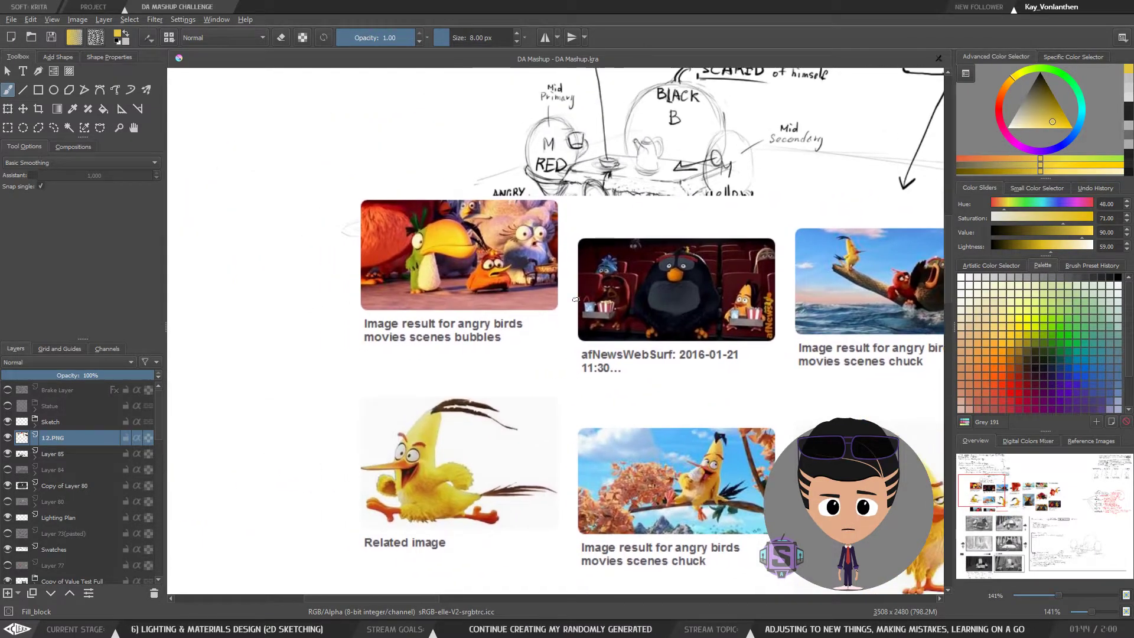
{"action": "key", "text": "plus"}
{"action": "key", "text": "plus"}
{"action": "left_click", "coordinate": [394, 226], "text": "ctrl"}
{"action": "left_click", "coordinate": [393, 227]}
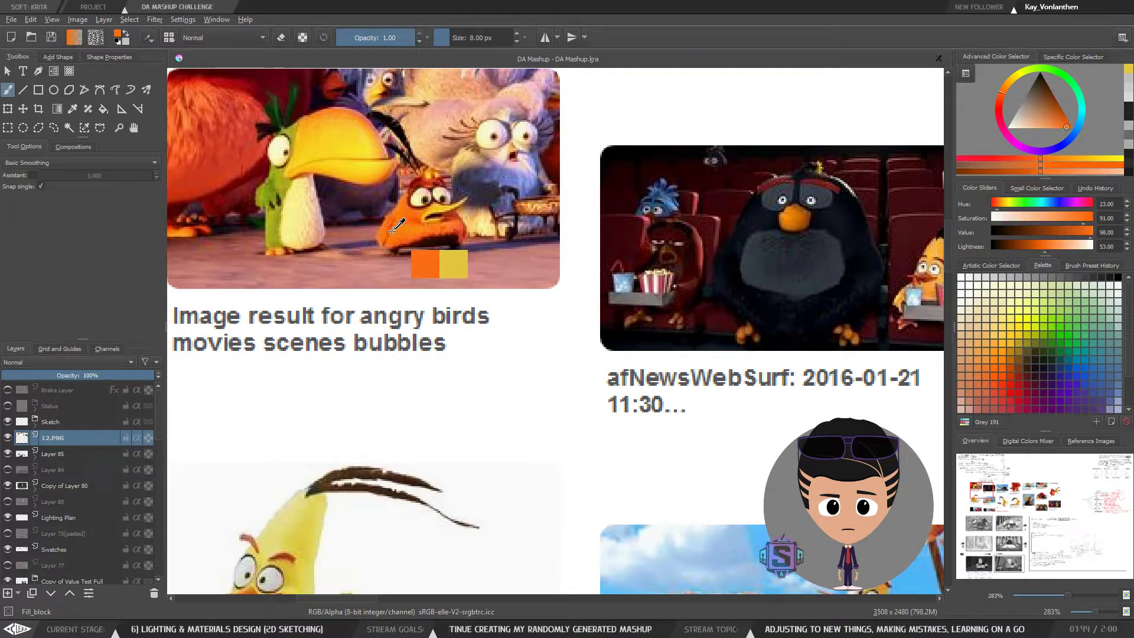
{"action": "left_click_drag", "start_coordinate": [390, 231], "coordinate": [390, 231]}
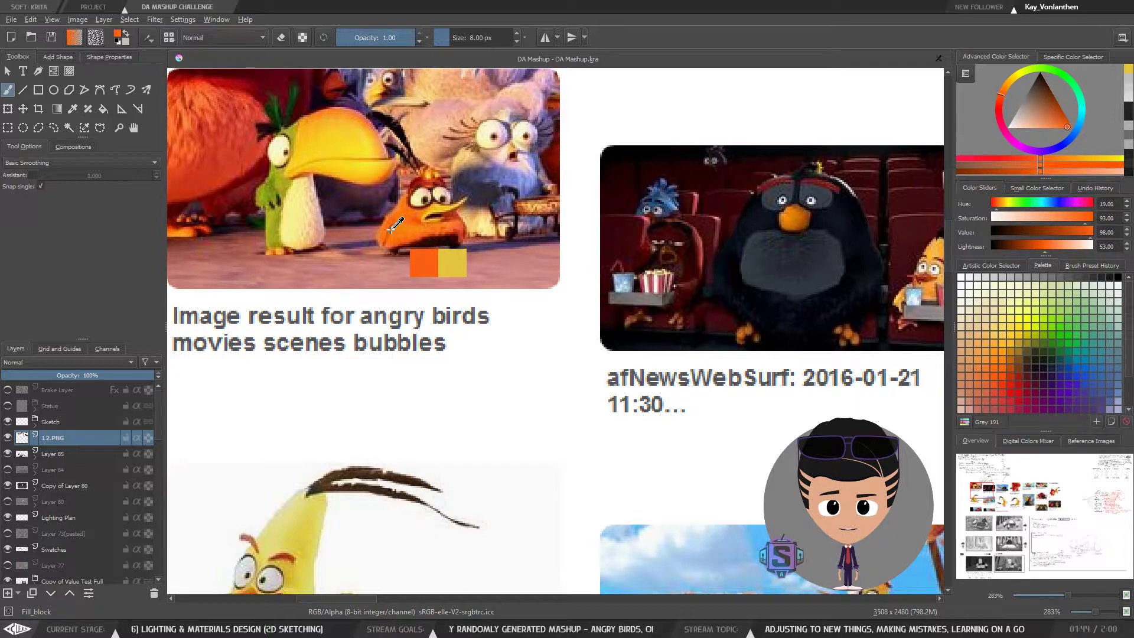
{"action": "left_click_drag", "start_coordinate": [390, 229], "coordinate": [393, 231]}
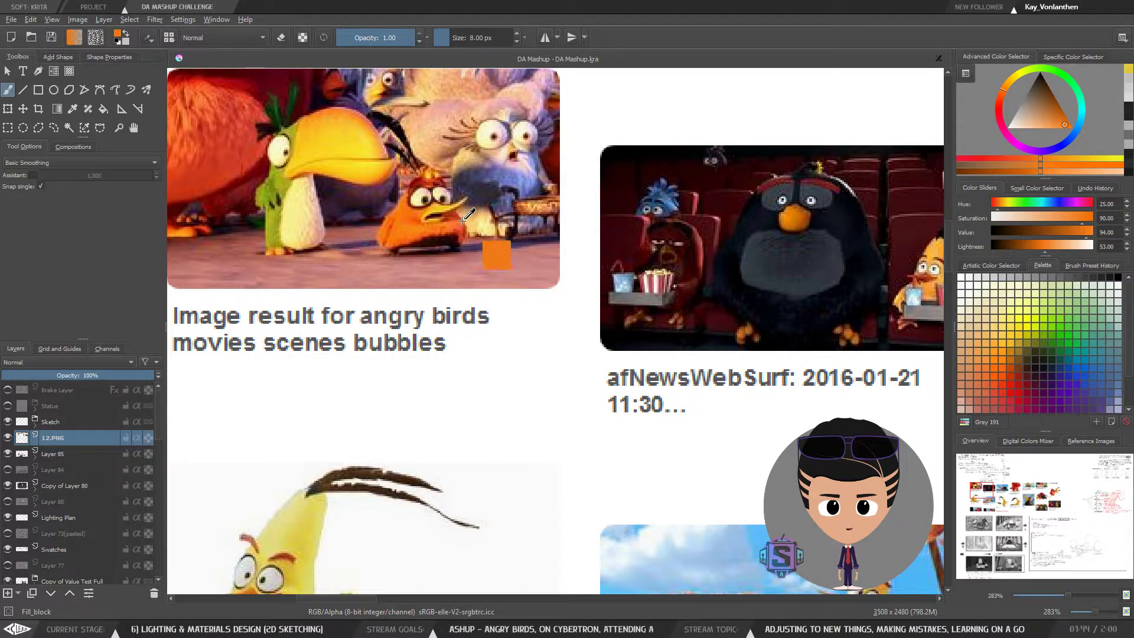
{"action": "left_click", "coordinate": [459, 224], "text": "ctrl"}
{"action": "key", "text": "plus"}
{"action": "key", "text": "plus"}
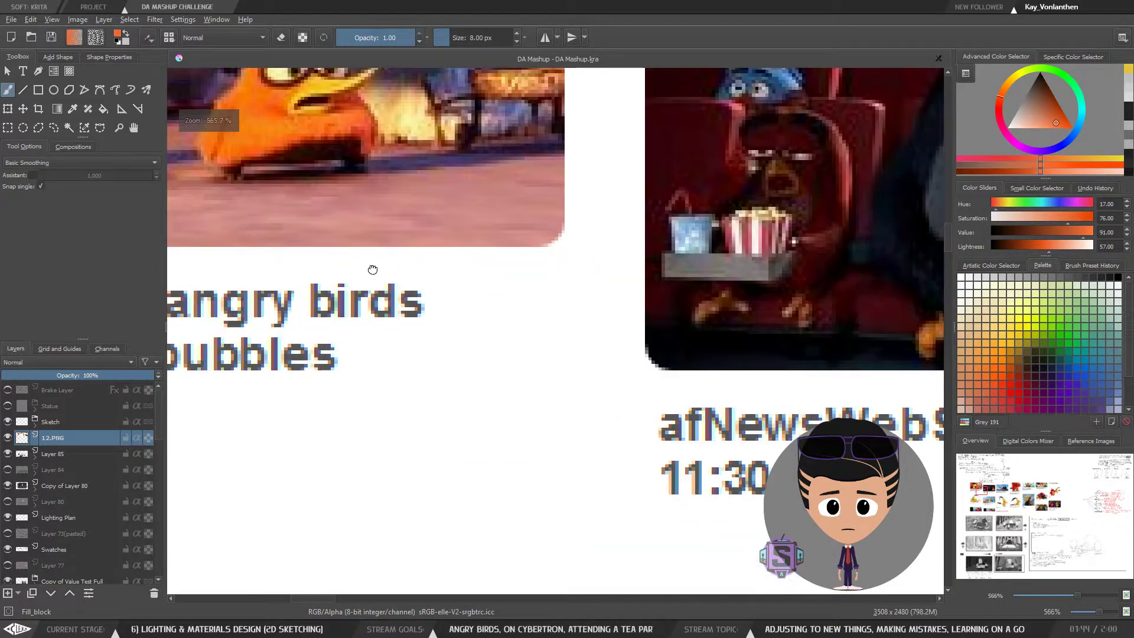
{"action": "left_click_drag", "start_coordinate": [372, 269], "coordinate": [520, 490]}
{"action": "left_click", "coordinate": [429, 335], "text": "ctrl"}
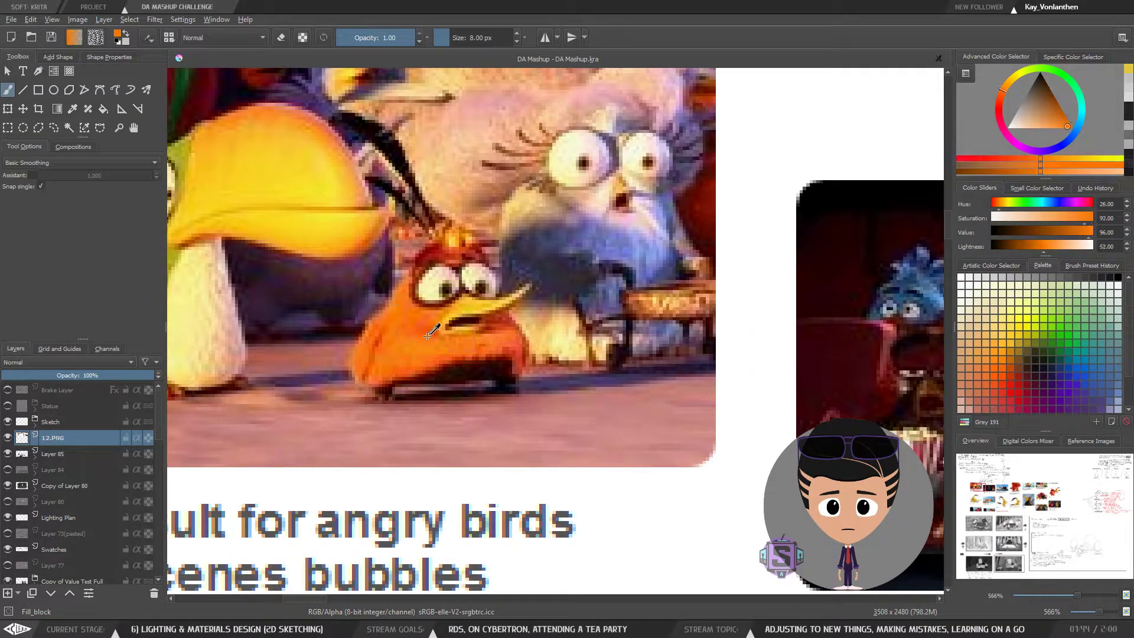
{"action": "left_click", "coordinate": [436, 330], "text": "ctrl"}
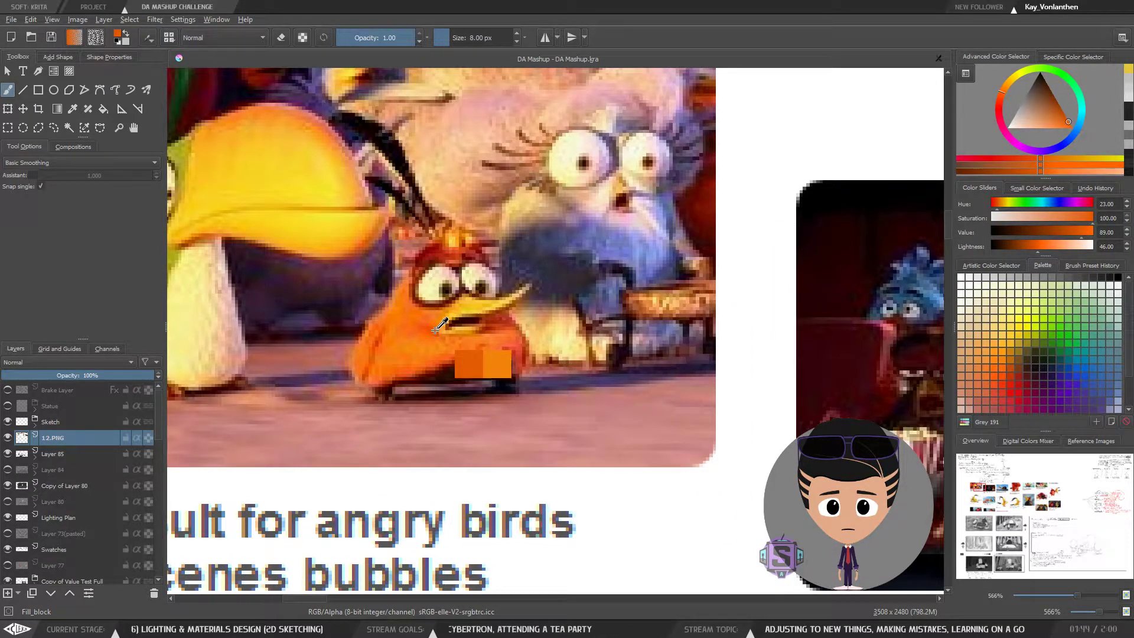
{"action": "left_click", "coordinate": [436, 330], "text": "ctrl"}
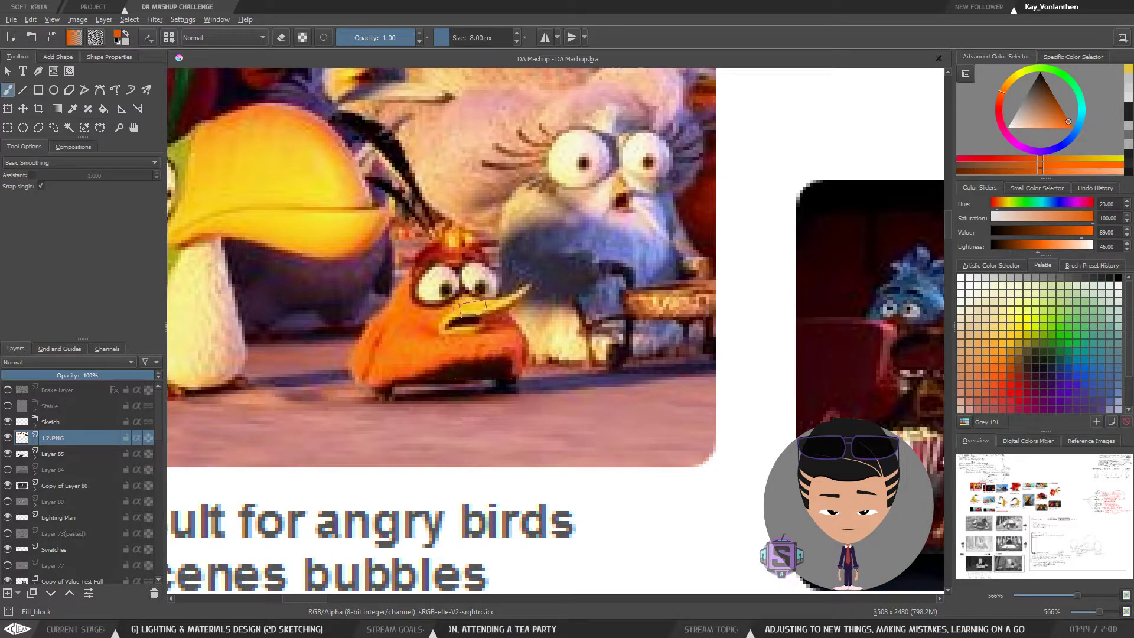
Paint the body of the bird in front of the tea table with the sampled orange
{"action": "key", "text": "minus"}
{"action": "key", "text": "minus"}
{"action": "key", "text": "minus"}
{"action": "key", "text": "minus"}
{"action": "key", "text": "minus"}
{"action": "key", "text": "minus"}
{"action": "left_click_drag", "start_coordinate": [457, 443], "coordinate": [434, 254]}
{"action": "left_click_drag", "start_coordinate": [431, 543], "coordinate": [409, 307]}
{"action": "left_click_drag", "start_coordinate": [390, 403], "coordinate": [390, 159]}
{"action": "key", "text": "plus"}
{"action": "key", "text": "plus"}
{"action": "key", "text": "plus"}
{"action": "key", "text": "plus"}
{"action": "left_click_drag", "start_coordinate": [408, 274], "coordinate": [477, 493]}
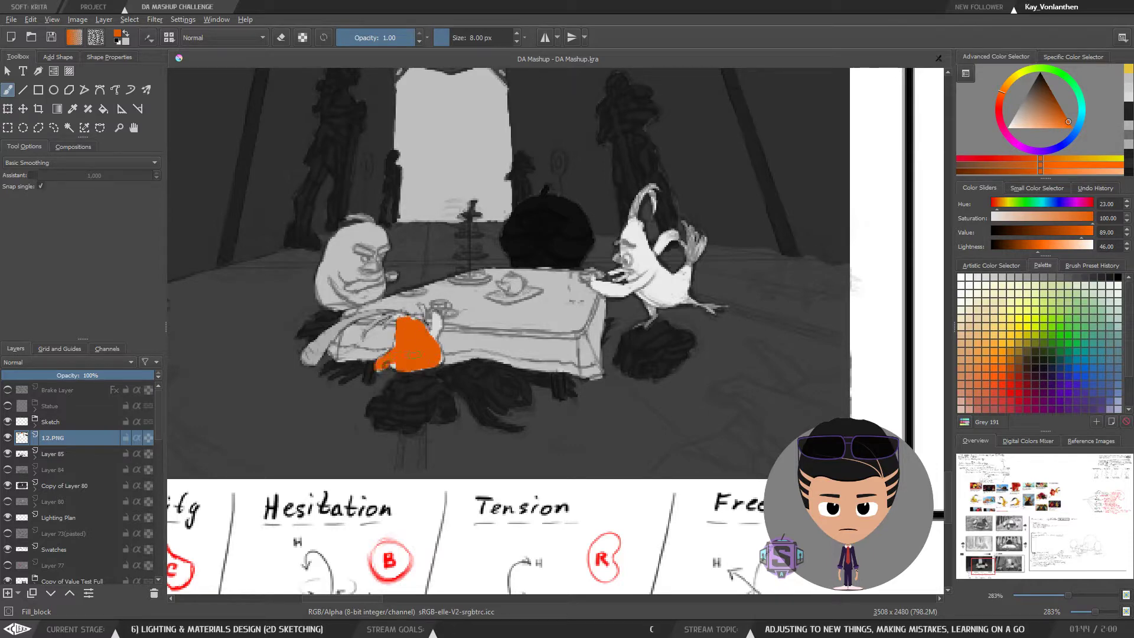
{"action": "key", "text": "minus"}
{"action": "key", "text": "minus"}
{"action": "key", "text": "minus"}
{"action": "key", "text": "minus"}
{"action": "mouse_move", "coordinate": [448, 331]}
{"action": "left_mouse_down"}
{"action": "mouse_move", "coordinate": [430, 391]}
{"action": "mouse_move", "coordinate": [453, 327]}
{"action": "left_mouse_up"}
{"action": "key", "text": "plus"}
{"action": "key", "text": "plus"}
{"action": "key", "text": "plus"}
{"action": "key", "text": "plus"}
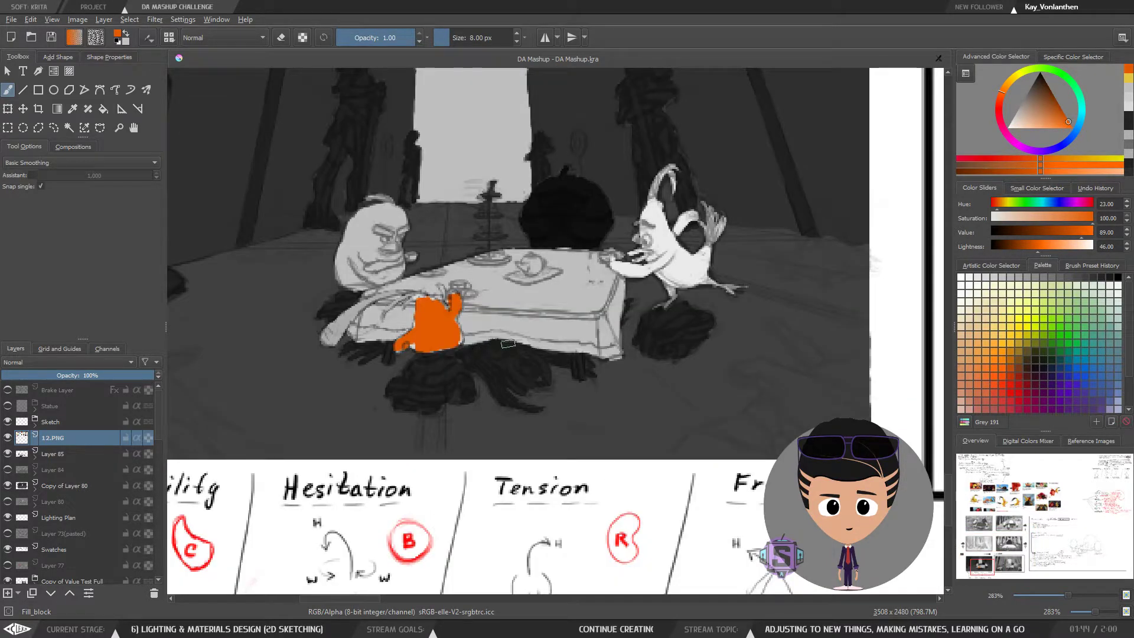
Sample the light grey with value 91 from the bird at the table's right end and paint the front bird's body and long plume with it
{"action": "left_click", "coordinate": [671, 233], "text": "ctrl"}
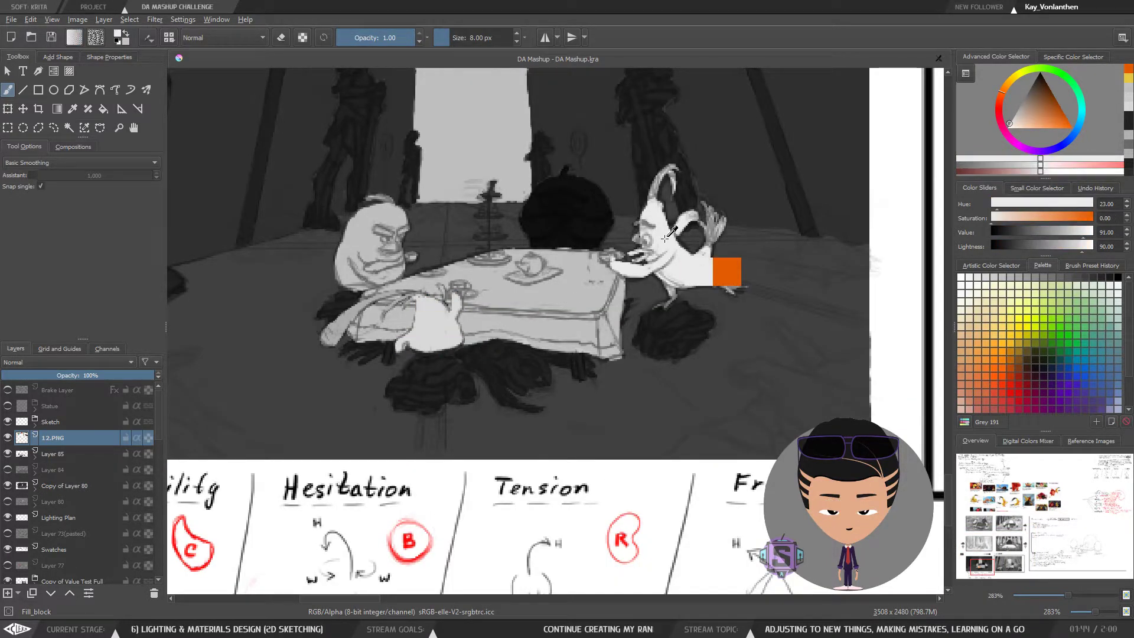
{"action": "key", "text": "plus"}
{"action": "key", "text": "plus"}
{"action": "left_click_drag", "start_coordinate": [404, 338], "coordinate": [574, 389]}
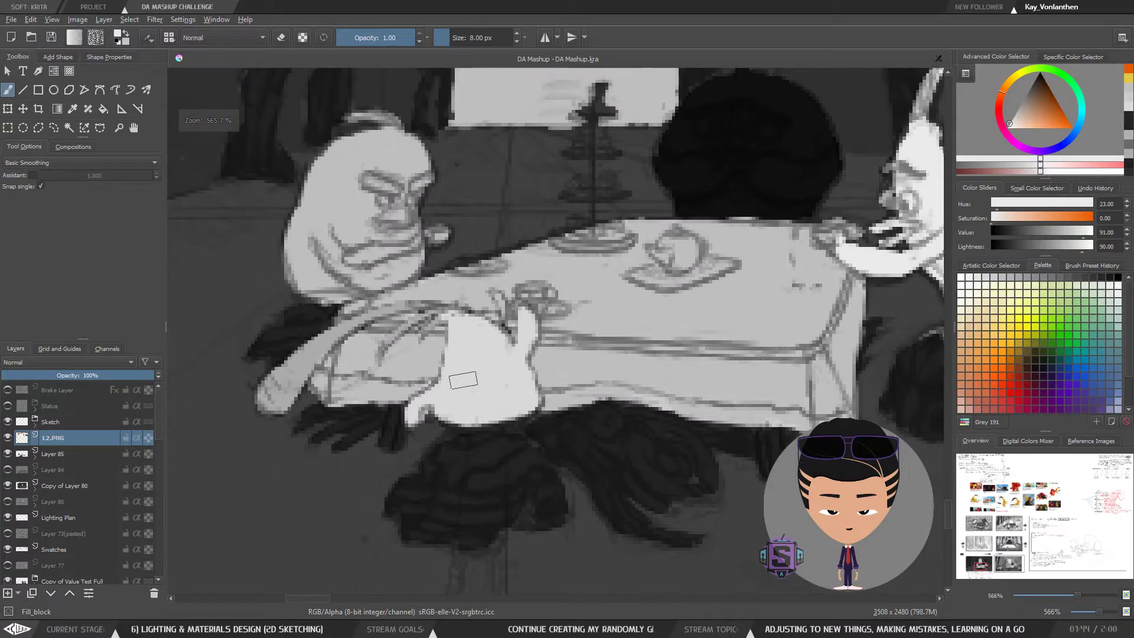
{"action": "mouse_move", "coordinate": [463, 379]}
{"action": "left_mouse_down"}
{"action": "mouse_move", "coordinate": [468, 407]}
{"action": "mouse_move", "coordinate": [442, 397]}
{"action": "mouse_move", "coordinate": [418, 415]}
{"action": "mouse_move", "coordinate": [443, 394]}
{"action": "mouse_move", "coordinate": [453, 406]}
{"action": "mouse_move", "coordinate": [513, 398]}
{"action": "mouse_move", "coordinate": [490, 352]}
{"action": "mouse_move", "coordinate": [465, 376]}
{"action": "left_mouse_up"}
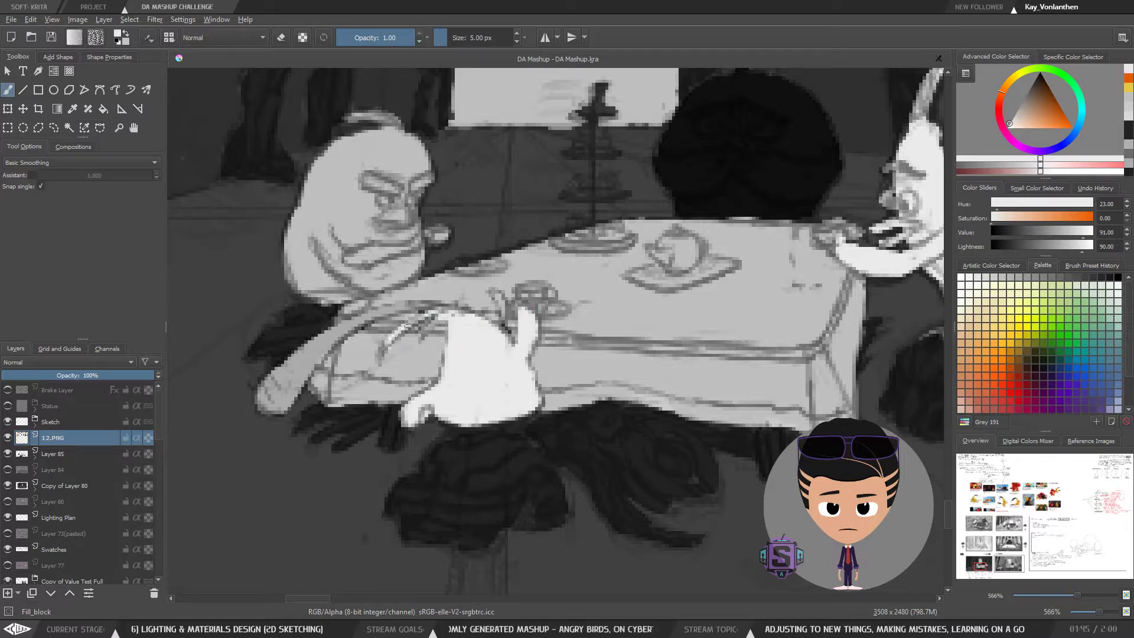
{"action": "mouse_move", "coordinate": [295, 385]}
{"action": "left_mouse_down"}
{"action": "mouse_move", "coordinate": [313, 355]}
{"action": "mouse_move", "coordinate": [269, 390]}
{"action": "mouse_move", "coordinate": [289, 402]}
{"action": "mouse_move", "coordinate": [278, 407]}
{"action": "left_mouse_up"}
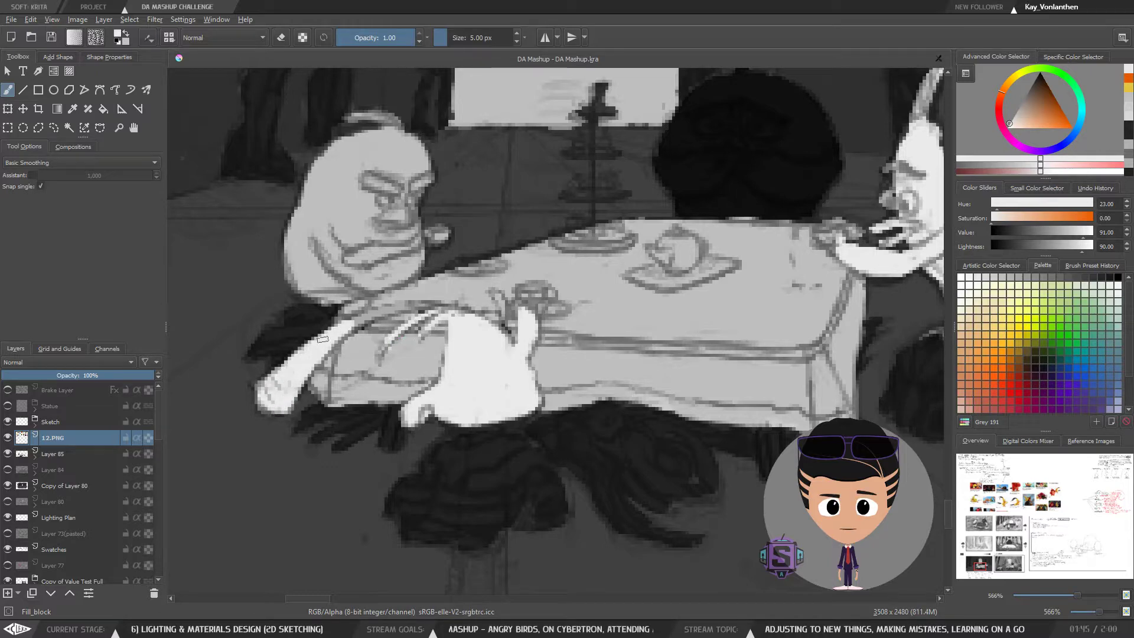
{"action": "mouse_move", "coordinate": [322, 339]}
{"action": "left_mouse_down"}
{"action": "mouse_move", "coordinate": [351, 324]}
{"action": "mouse_move", "coordinate": [310, 351]}
{"action": "mouse_move", "coordinate": [422, 306]}
{"action": "left_mouse_up"}
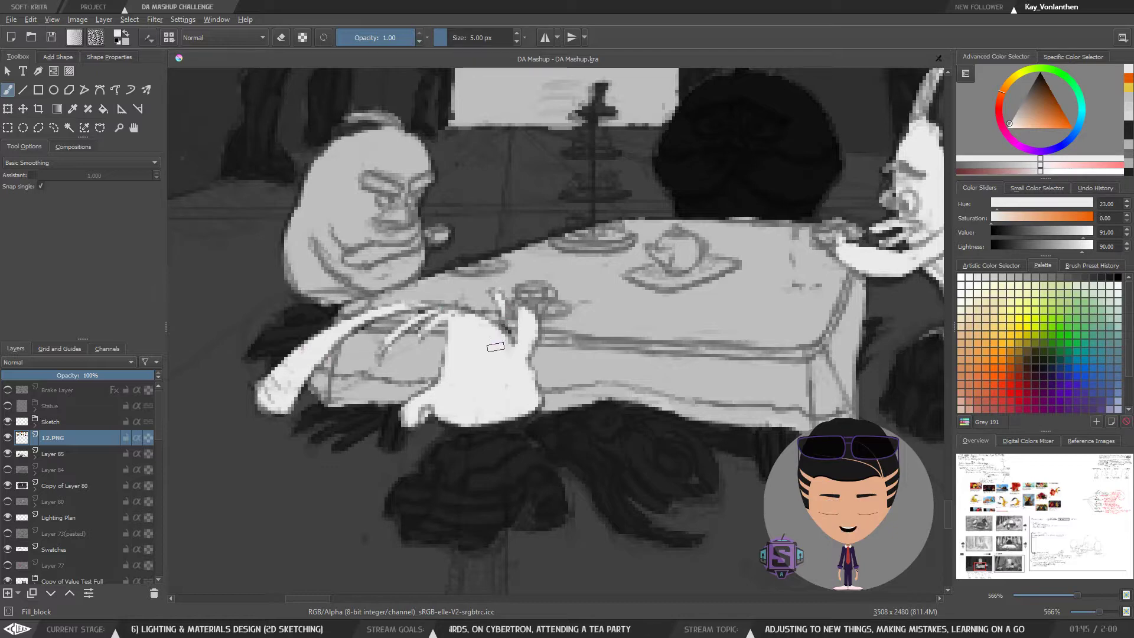
Examine how the light front bird reads against the dark scene, both close up and at thumbnail size
{"action": "key", "text": "ctrl+minus"}
{"action": "key", "text": "ctrl+minus"}
{"action": "key", "text": "ctrl+minus"}
{"action": "key", "text": "ctrl+minus"}
{"action": "key", "text": "ctrl+plus"}
{"action": "key", "text": "ctrl+plus"}
{"action": "key", "text": "ctrl+plus"}
{"action": "key", "text": "ctrl+plus"}
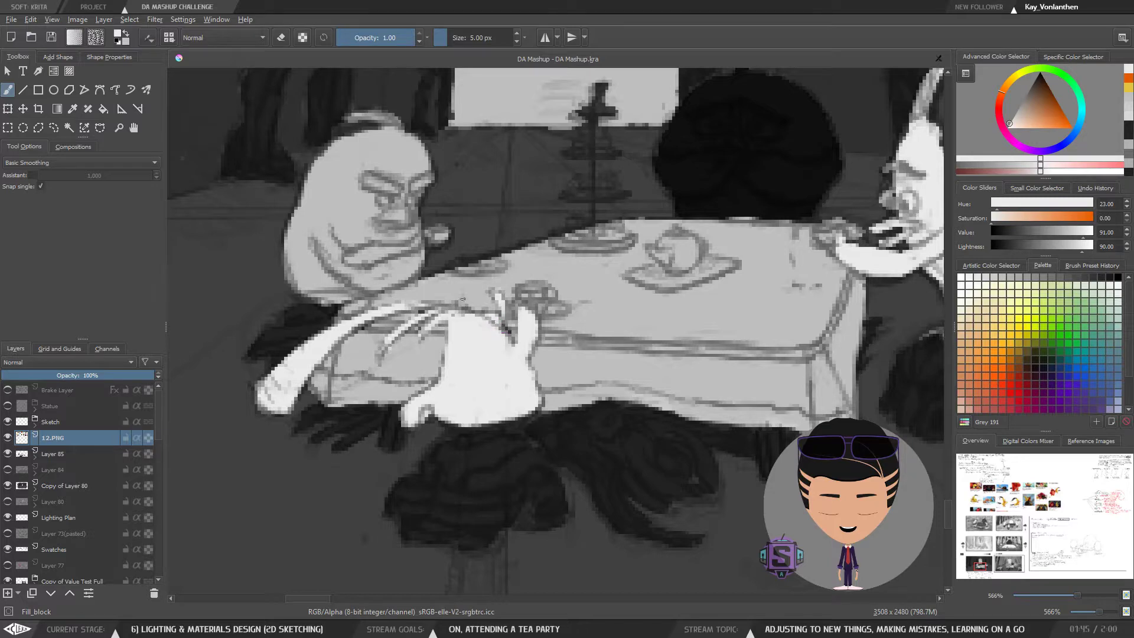
{"action": "key", "text": "ctrl+minus"}
{"action": "key", "text": "ctrl+minus"}
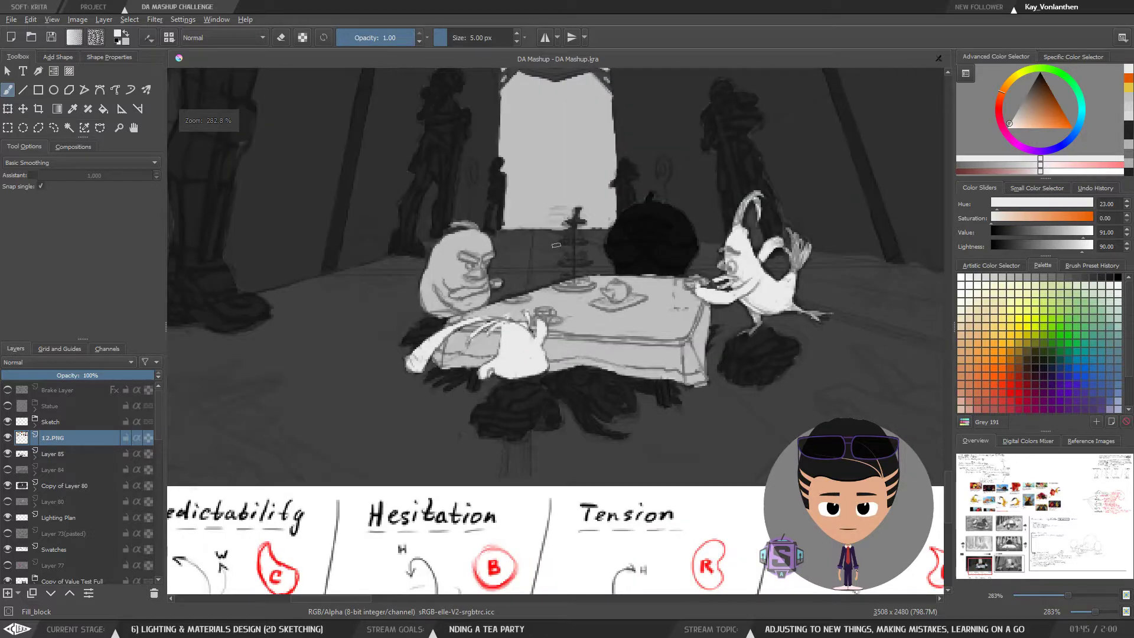
{"action": "key", "text": "ctrl+minus"}
{"action": "key", "text": "ctrl+minus"}
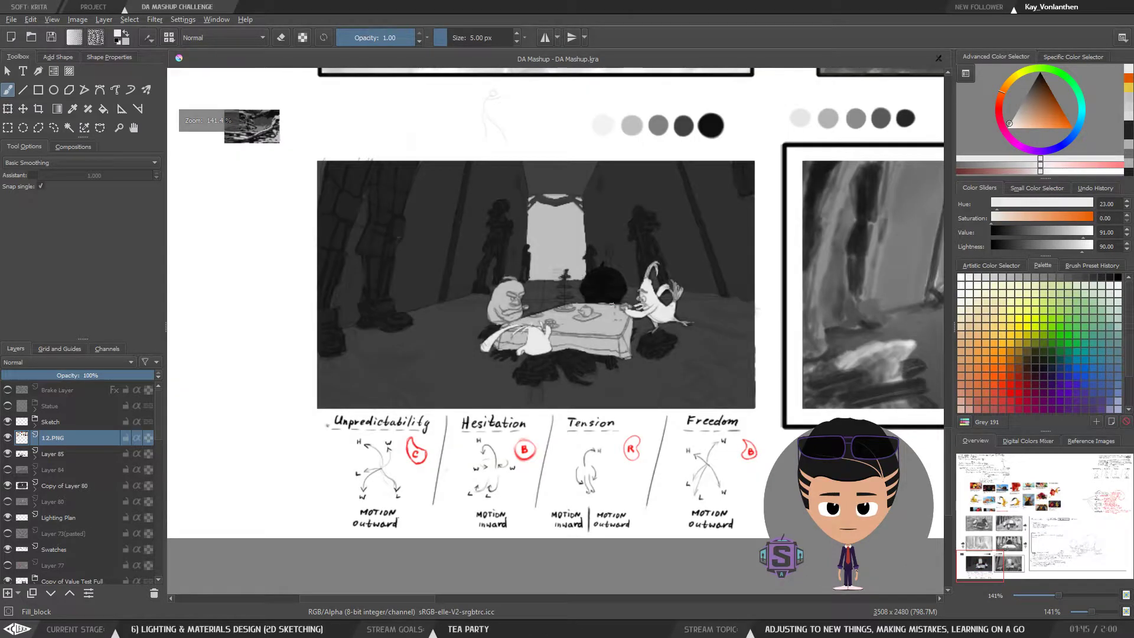
{"action": "key", "text": "ctrl+plus"}
{"action": "key", "text": "ctrl+plus"}
{"action": "key", "text": "ctrl+plus"}
{"action": "key", "text": "ctrl+plus"}
Sample several reds from the standing red bird reference, settling on hue 4, saturation 87 and value 80
{"action": "key", "text": "ctrl+minus"}
{"action": "key", "text": "ctrl+minus"}
{"action": "key", "text": "ctrl+minus"}
{"action": "key", "text": "ctrl+minus"}
{"action": "left_click_drag", "start_coordinate": [566, 169], "coordinate": [493, 519]}
{"action": "left_click_drag", "start_coordinate": [554, 193], "coordinate": [502, 532]}
{"action": "left_click_drag", "start_coordinate": [579, 89], "coordinate": [498, 506]}
{"action": "left_click_drag", "start_coordinate": [609, 221], "coordinate": [415, 417]}
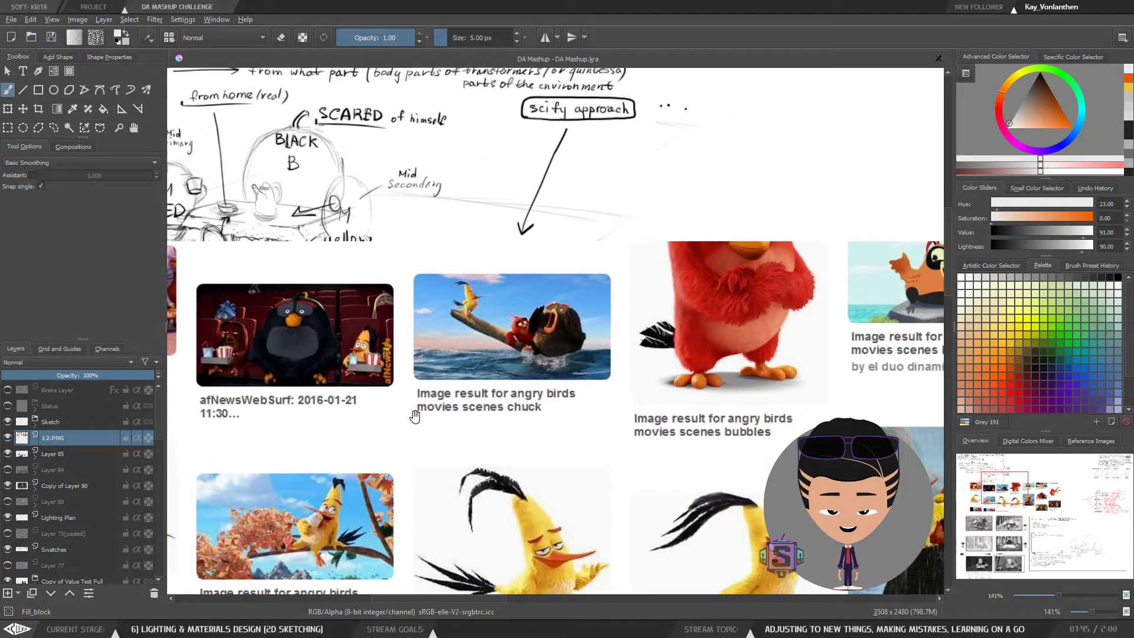
{"action": "left_click", "coordinate": [682, 325], "text": "ctrl"}
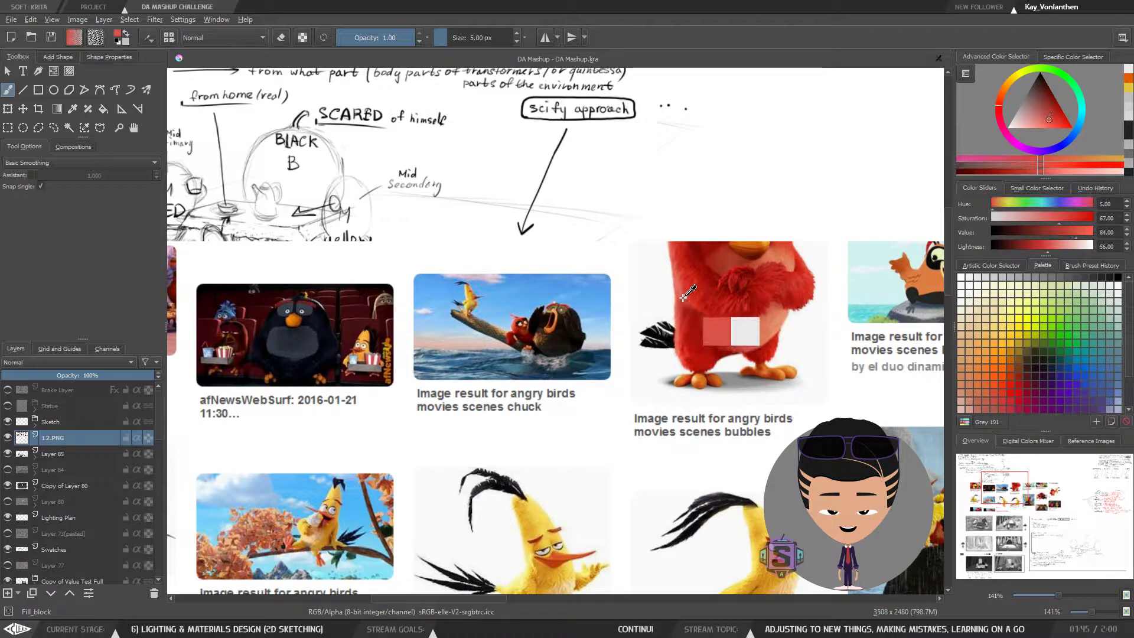
{"action": "left_click", "coordinate": [689, 274], "text": "ctrl"}
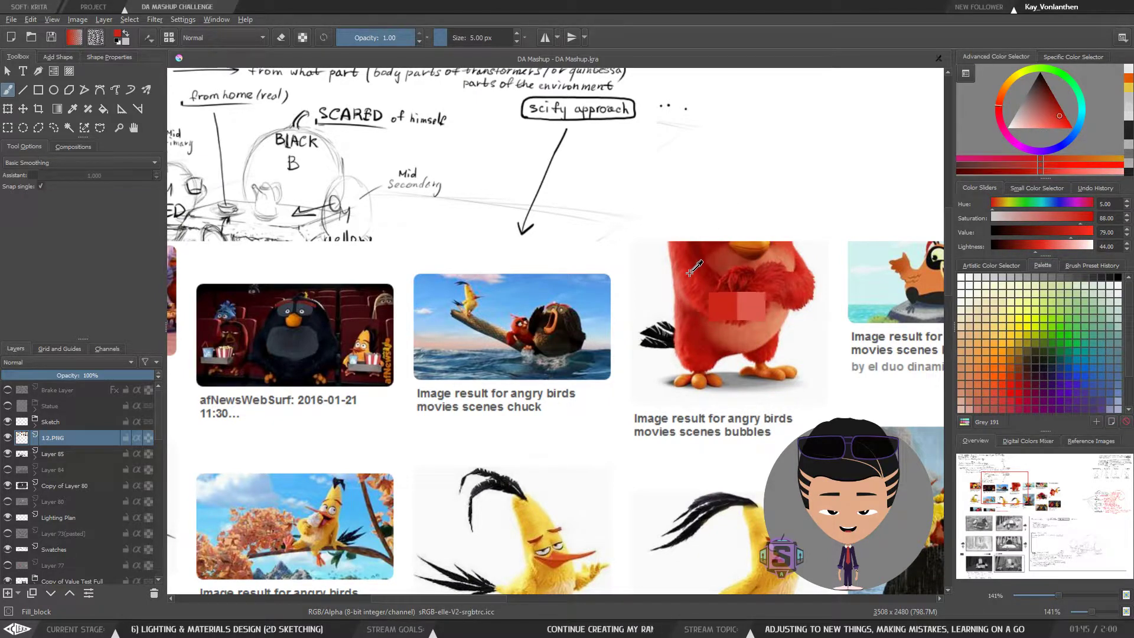
{"action": "left_click", "coordinate": [690, 271], "text": "ctrl"}
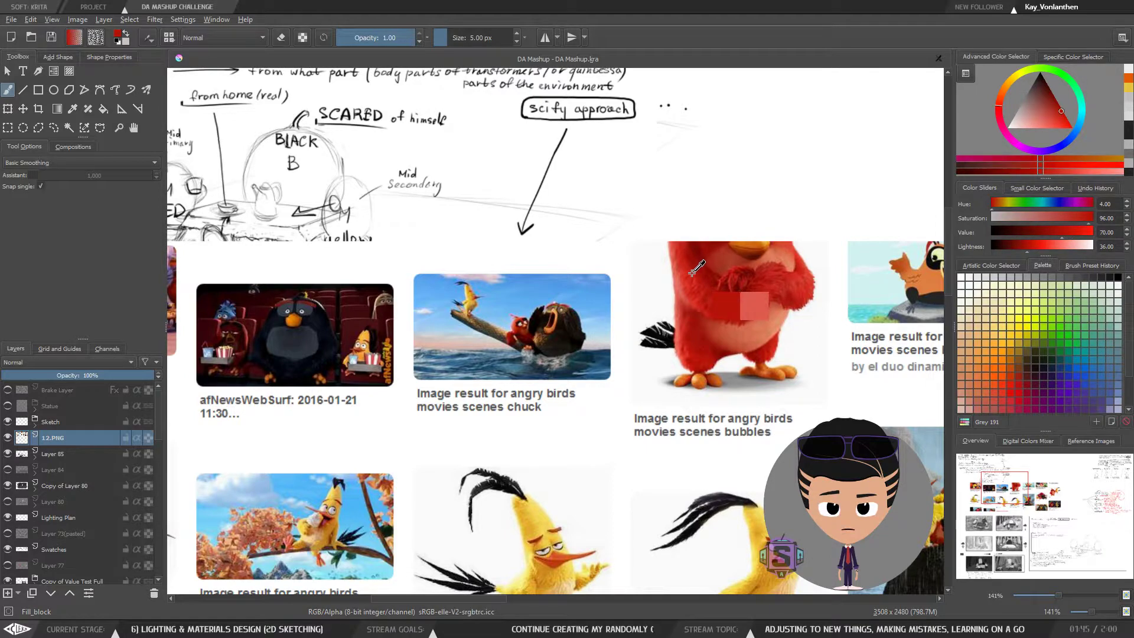
{"action": "left_click", "coordinate": [690, 273], "text": "ctrl"}
{"action": "left_click", "coordinate": [690, 274], "text": "ctrl"}
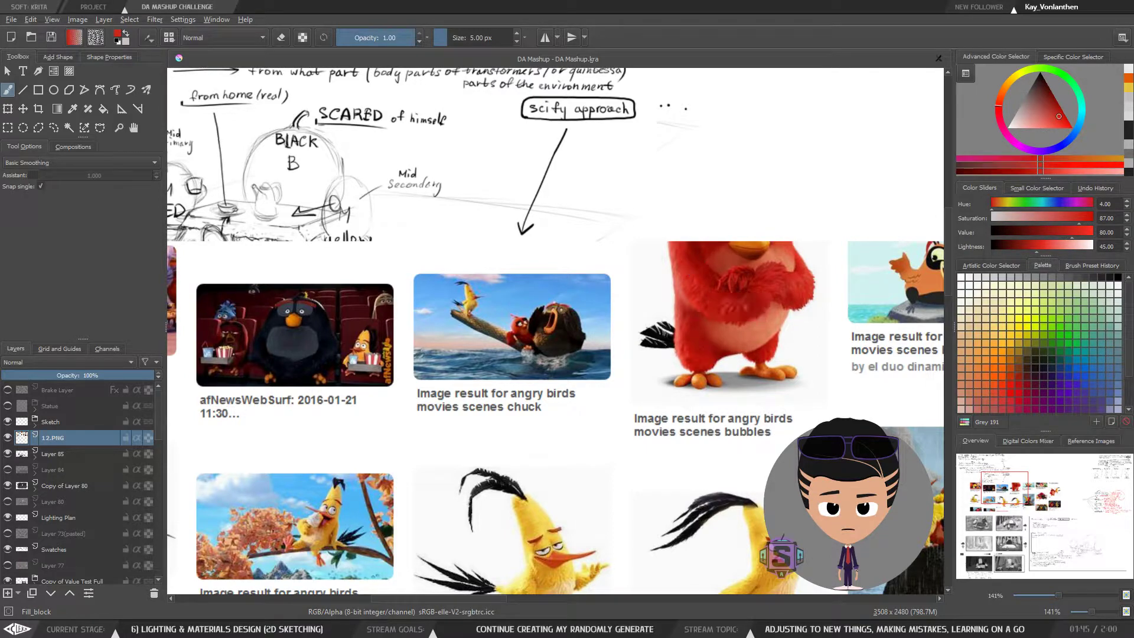
Sample reds from the two cropped red bird references, settling on hue 358, saturation 100 and value 63
{"action": "key", "text": "minus"}
{"action": "key", "text": "minus"}
{"action": "key", "text": "minus"}
{"action": "key", "text": "minus"}
{"action": "mouse_move", "coordinate": [496, 407]}
{"action": "left_mouse_down"}
{"action": "mouse_move", "coordinate": [554, 151]}
{"action": "mouse_move", "coordinate": [587, 108]}
{"action": "mouse_move", "coordinate": [571, 221]}
{"action": "left_mouse_up"}
{"action": "key", "text": "plus"}
{"action": "key", "text": "plus"}
{"action": "key", "text": "plus"}
{"action": "key", "text": "plus"}
{"action": "left_click_drag", "start_coordinate": [499, 180], "coordinate": [539, 551]}
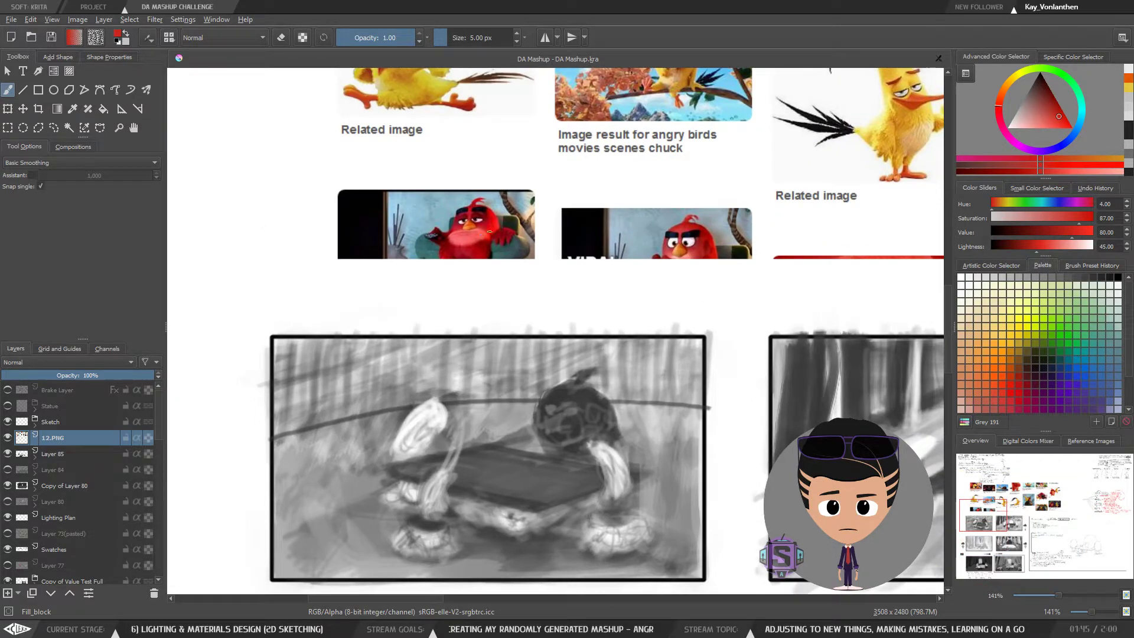
{"action": "left_click", "coordinate": [491, 224], "text": "ctrl"}
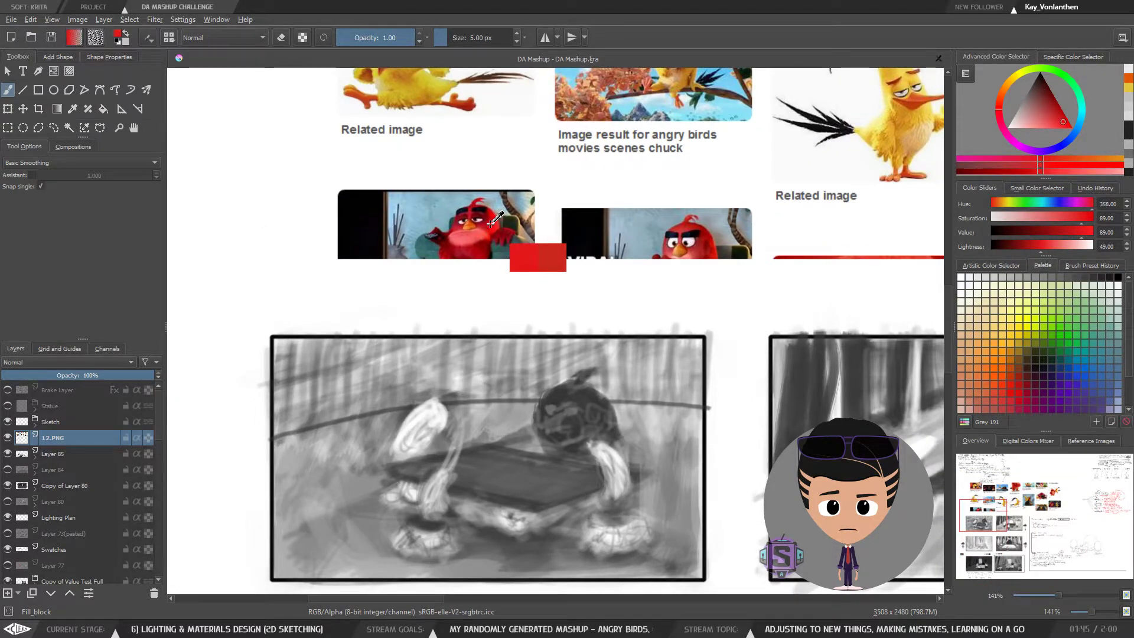
{"action": "mouse_move", "coordinate": [615, 181]}
{"action": "left_mouse_down"}
{"action": "mouse_move", "coordinate": [414, 374]}
{"action": "mouse_move", "coordinate": [489, 370]}
{"action": "mouse_move", "coordinate": [463, 368]}
{"action": "left_mouse_up"}
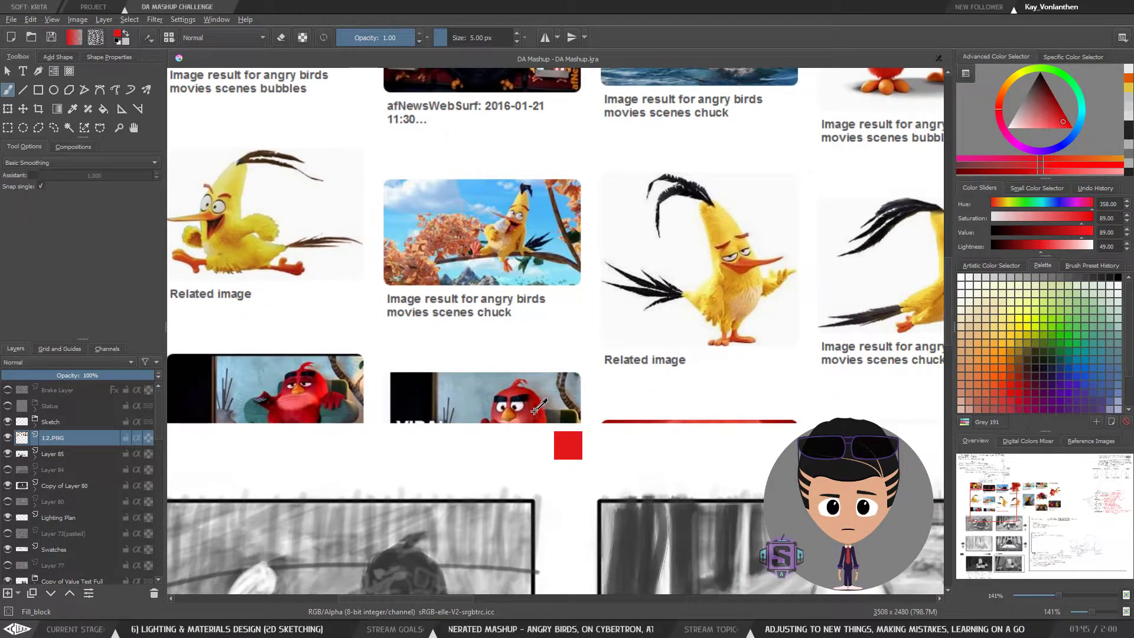
{"action": "left_click", "coordinate": [534, 409], "text": "ctrl"}
{"action": "left_click_drag", "start_coordinate": [531, 413], "coordinate": [535, 394]}
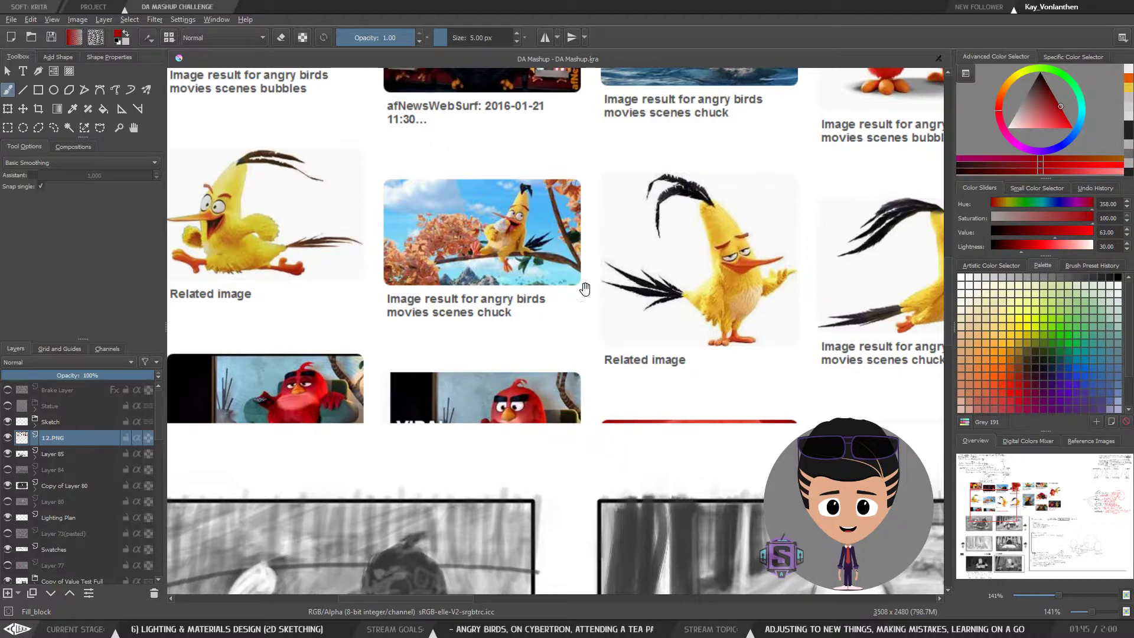
Sample a darker red from the standing red bird reference, with hue 4, saturation 94 and value 60
{"action": "left_click_drag", "start_coordinate": [585, 289], "coordinate": [504, 566]}
{"action": "left_click_drag", "start_coordinate": [675, 269], "coordinate": [433, 364]}
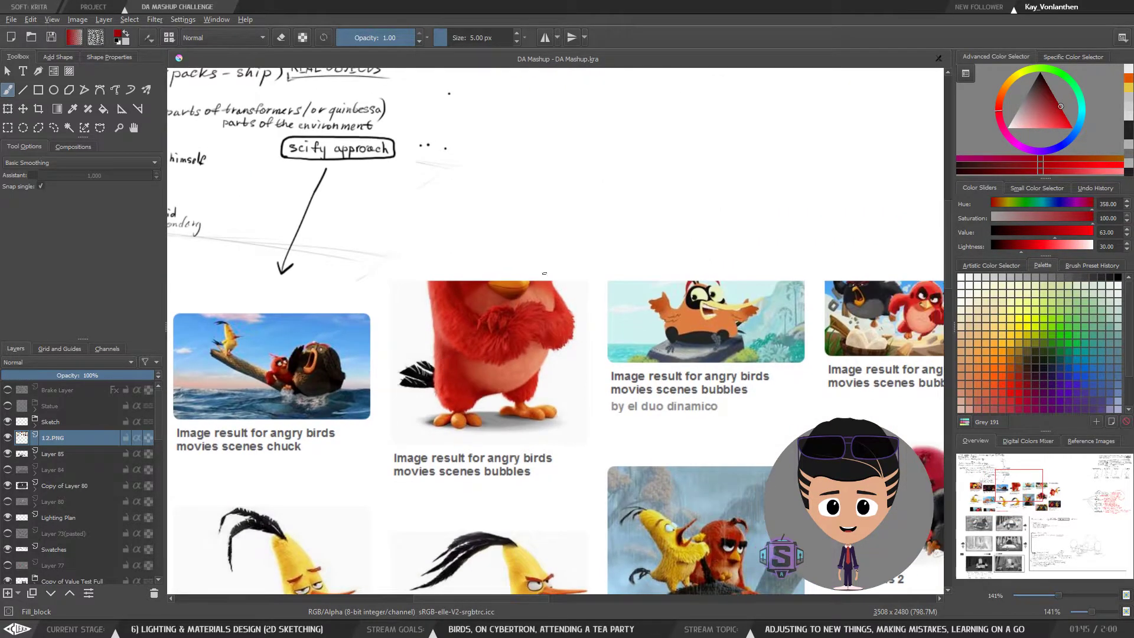
{"action": "left_click", "coordinate": [454, 365]}
{"action": "left_click_drag", "start_coordinate": [454, 362], "coordinate": [446, 351]}
{"action": "left_click", "coordinate": [465, 286], "text": "ctrl"}
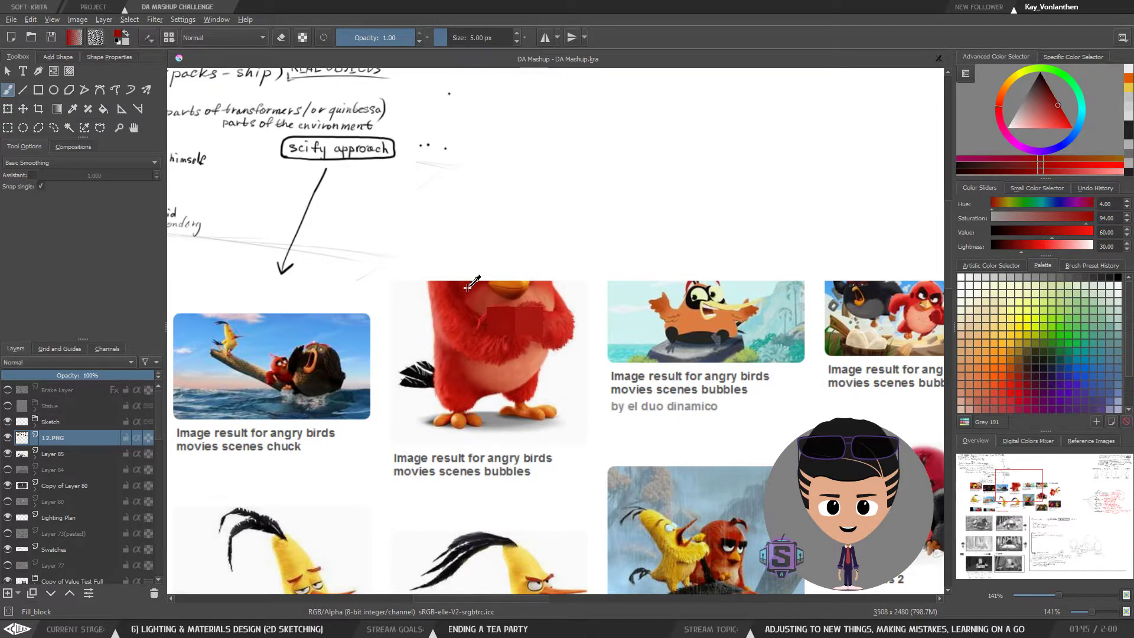
Sample several reds from the bird in the reference captioned Red, settling on a red with hue 5 and value 70
{"action": "key", "text": "minus"}
{"action": "key", "text": "minus"}
{"action": "key", "text": "plus"}
{"action": "key", "text": "plus"}
{"action": "key", "text": "plus"}
{"action": "key", "text": "plus"}
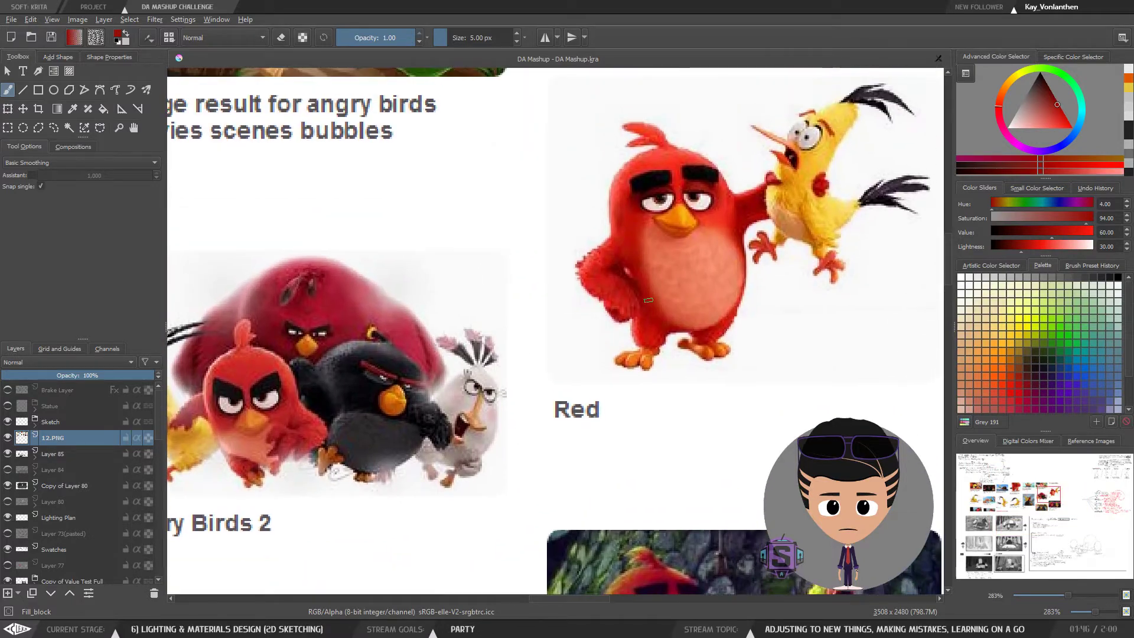
{"action": "left_click_drag", "start_coordinate": [648, 300], "coordinate": [638, 274]}
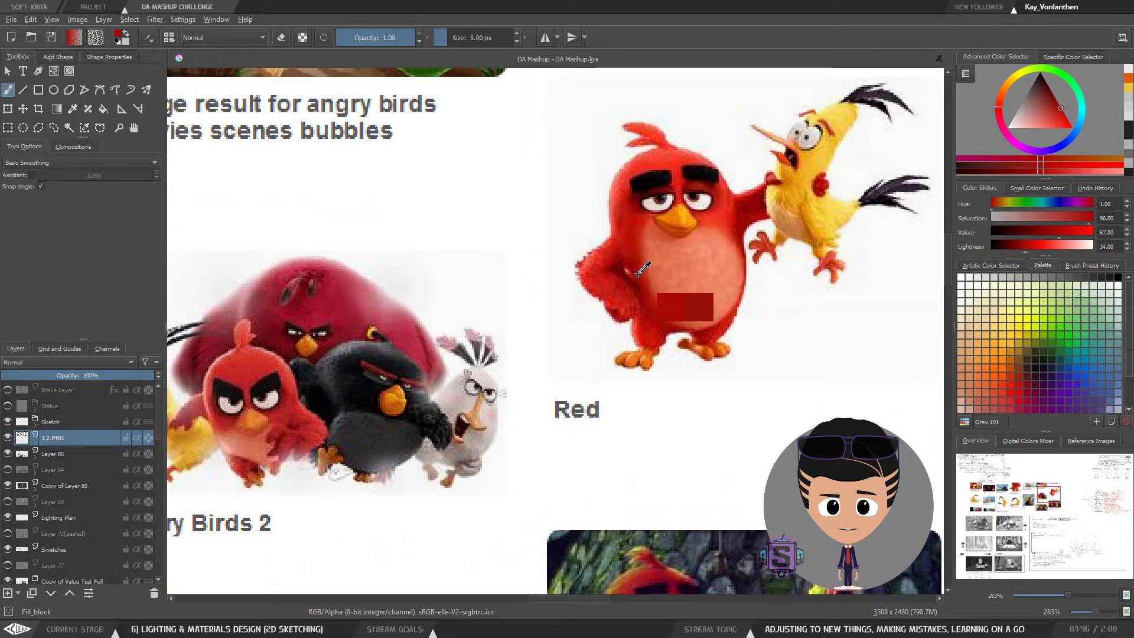
{"action": "left_click_drag", "start_coordinate": [637, 274], "coordinate": [632, 244]}
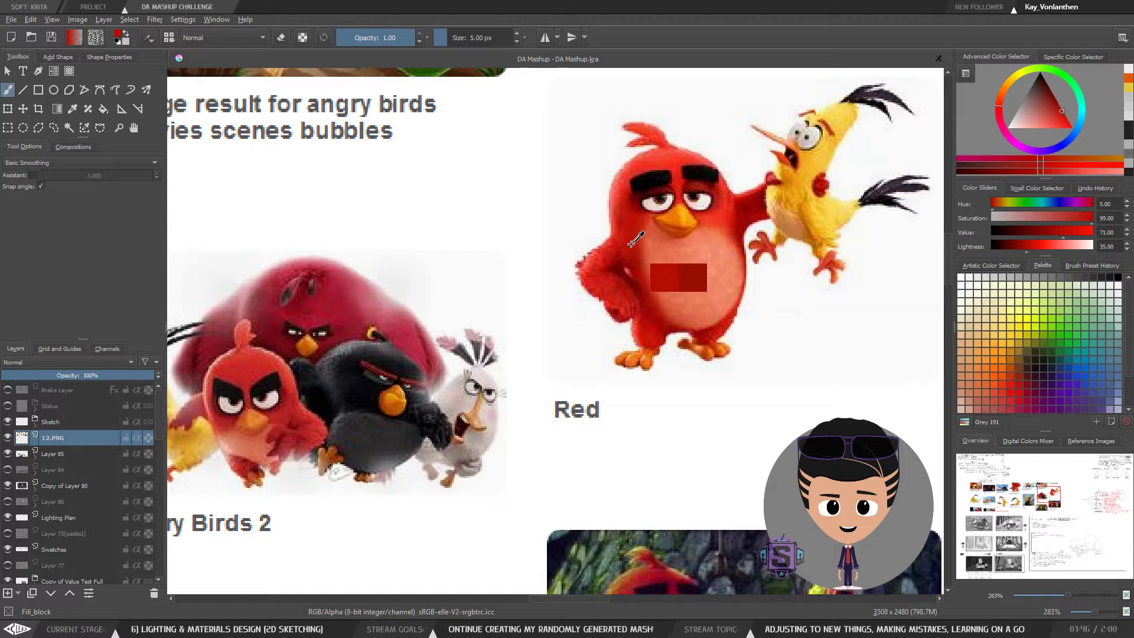
{"action": "left_click_drag", "start_coordinate": [634, 250], "coordinate": [632, 245]}
Set the sampled red's saturation to 0 and paint the bird at the left of the tea table in that grey with a 7 px brush
{"action": "left_click_drag", "start_coordinate": [1039, 219], "coordinate": [964, 215]}
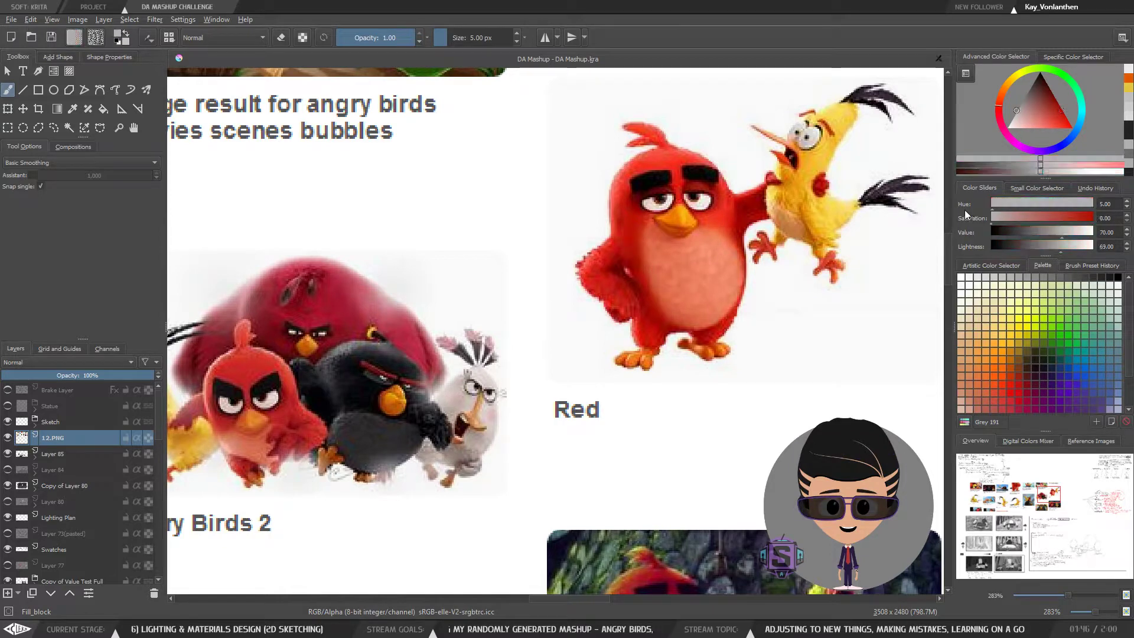
{"action": "key", "text": "minus"}
{"action": "key", "text": "minus"}
{"action": "key", "text": "minus"}
{"action": "key", "text": "minus"}
{"action": "left_click_drag", "start_coordinate": [420, 468], "coordinate": [591, 177]}
{"action": "left_click_drag", "start_coordinate": [430, 436], "coordinate": [616, 144]}
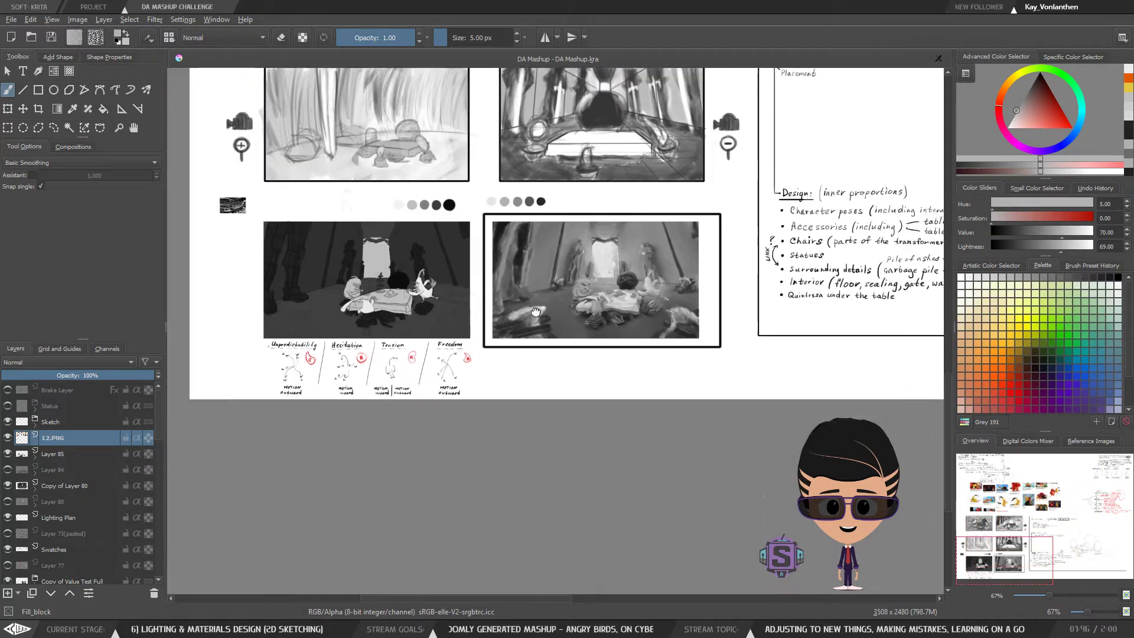
{"action": "key", "text": "plus"}
{"action": "key", "text": "plus"}
{"action": "key", "text": "plus"}
{"action": "key", "text": "plus"}
{"action": "left_click_drag", "start_coordinate": [286, 293], "coordinate": [615, 400]}
{"action": "left_click_drag", "start_coordinate": [364, 339], "coordinate": [628, 422]}
{"action": "key", "text": "plus"}
{"action": "key", "text": "plus"}
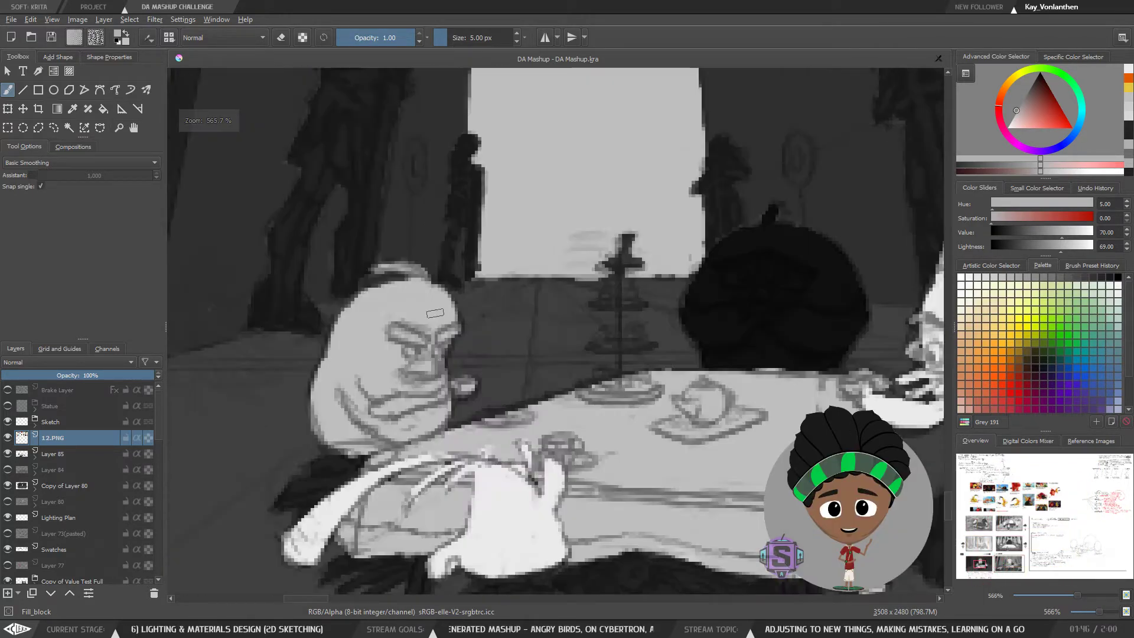
{"action": "mouse_move", "coordinate": [405, 322]}
{"action": "left_mouse_down"}
{"action": "mouse_move", "coordinate": [357, 316]}
{"action": "mouse_move", "coordinate": [335, 369]}
{"action": "mouse_move", "coordinate": [371, 305]}
{"action": "mouse_move", "coordinate": [396, 299]}
{"action": "mouse_move", "coordinate": [411, 320]}
{"action": "left_mouse_up"}
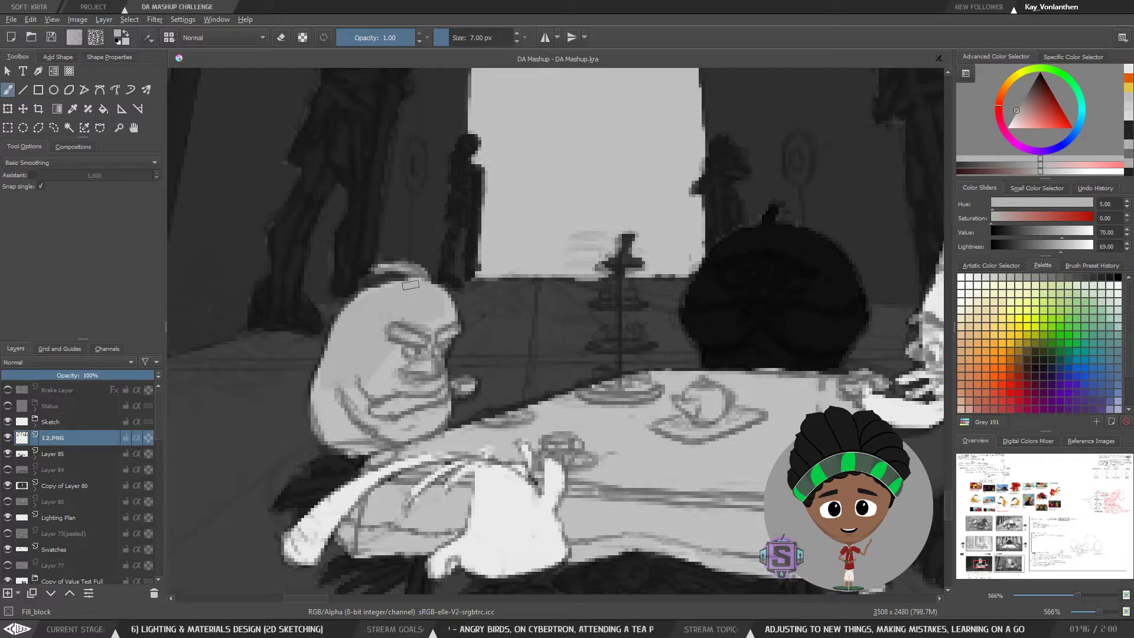
{"action": "left_click_drag", "start_coordinate": [381, 372], "coordinate": [373, 384]}
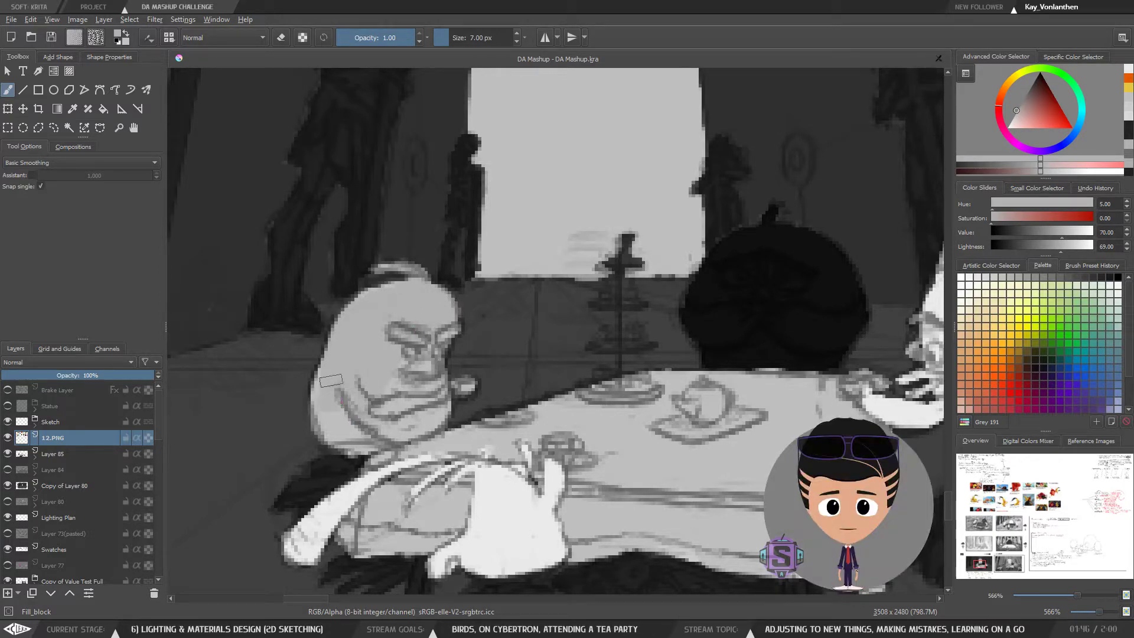
{"action": "mouse_move", "coordinate": [412, 434]}
{"action": "left_mouse_down"}
{"action": "mouse_move", "coordinate": [437, 412]}
{"action": "mouse_move", "coordinate": [395, 399]}
{"action": "left_mouse_up"}
Examine the values of all the birds, the table and the doorway against the dark room at several magnifications
{"action": "key", "text": "ctrl+minus"}
{"action": "key", "text": "ctrl+minus"}
{"action": "key", "text": "ctrl+minus"}
{"action": "key", "text": "ctrl+minus"}
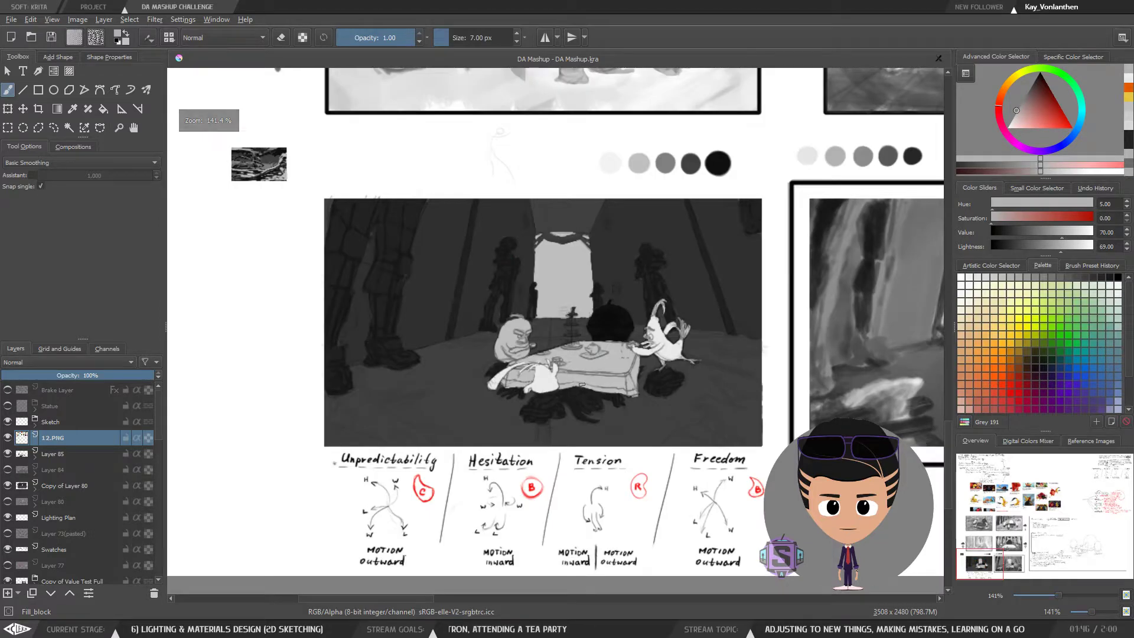
{"action": "key", "text": "ctrl+plus"}
{"action": "key", "text": "ctrl+plus"}
{"action": "left_click_drag", "start_coordinate": [675, 427], "coordinate": [552, 418]}
{"action": "key", "text": "ctrl+minus"}
{"action": "key", "text": "ctrl+minus"}
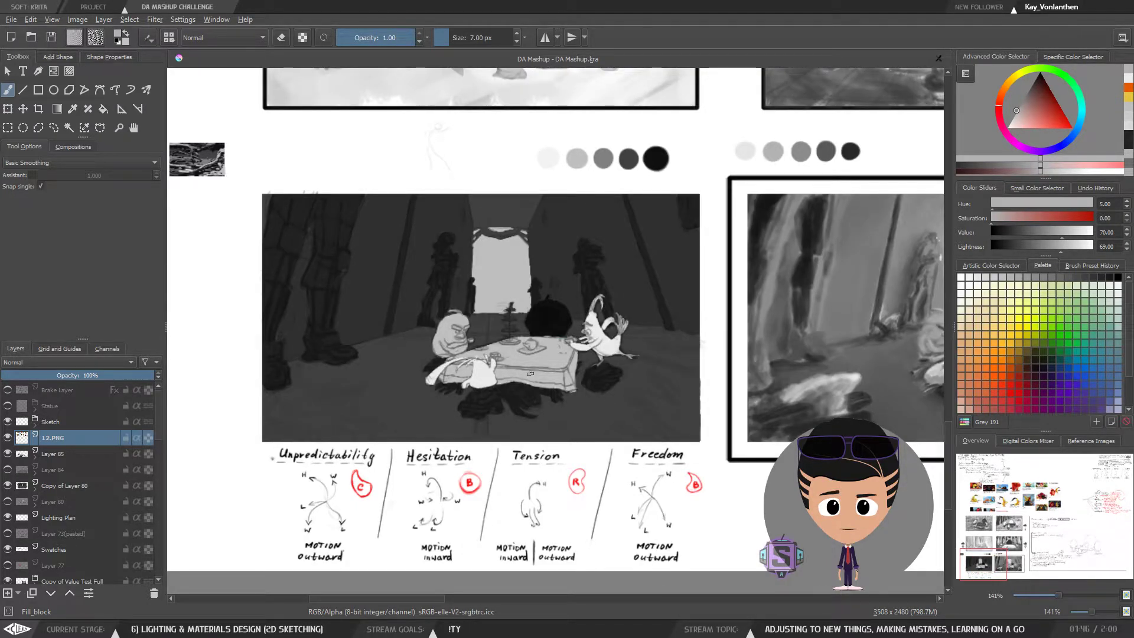
{"action": "key", "text": "ctrl+plus"}
{"action": "key", "text": "ctrl+plus"}
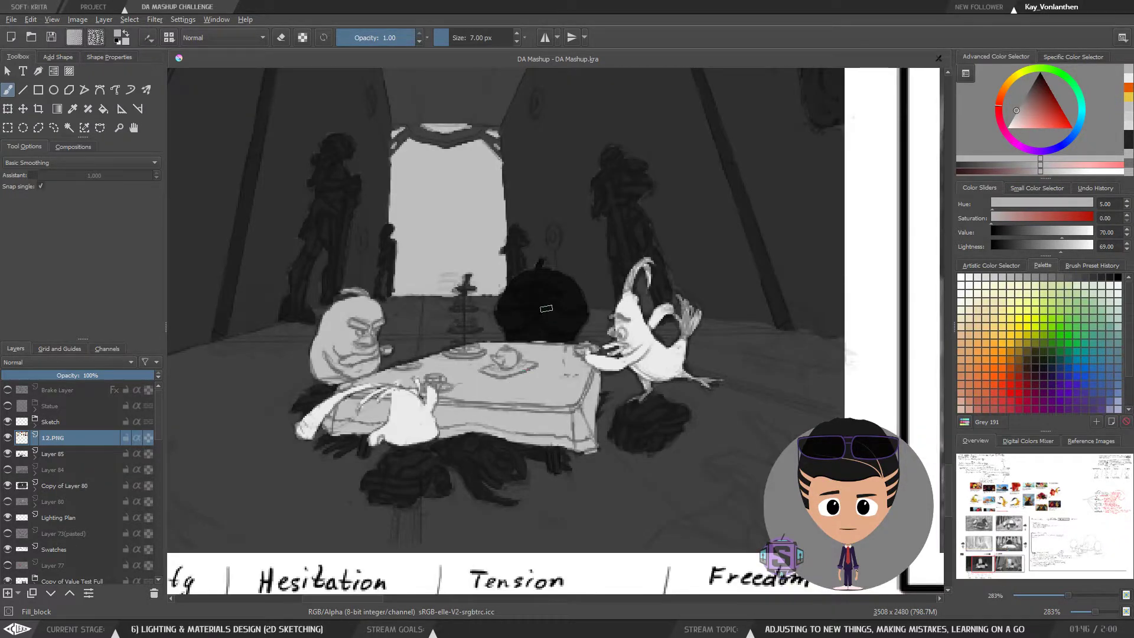
{"action": "left_click_drag", "start_coordinate": [512, 395], "coordinate": [572, 403]}
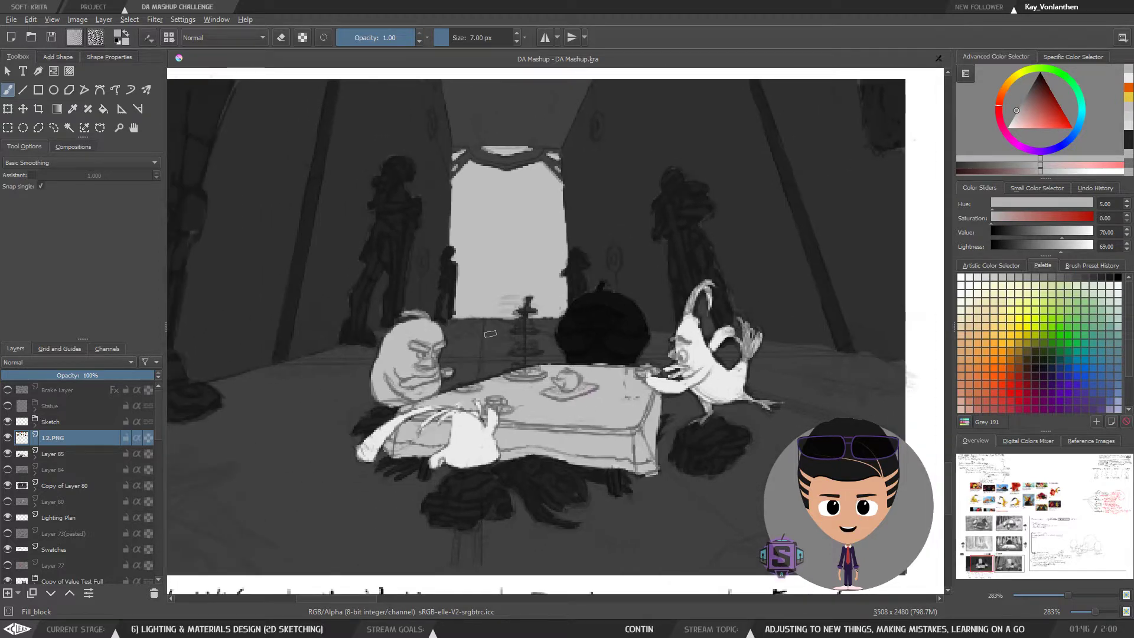
{"action": "key", "text": "ctrl+minus"}
{"action": "key", "text": "ctrl+minus"}
{"action": "key", "text": "ctrl+plus"}
{"action": "key", "text": "ctrl+plus"}
{"action": "key", "text": "ctrl+plus"}
{"action": "key", "text": "ctrl+plus"}
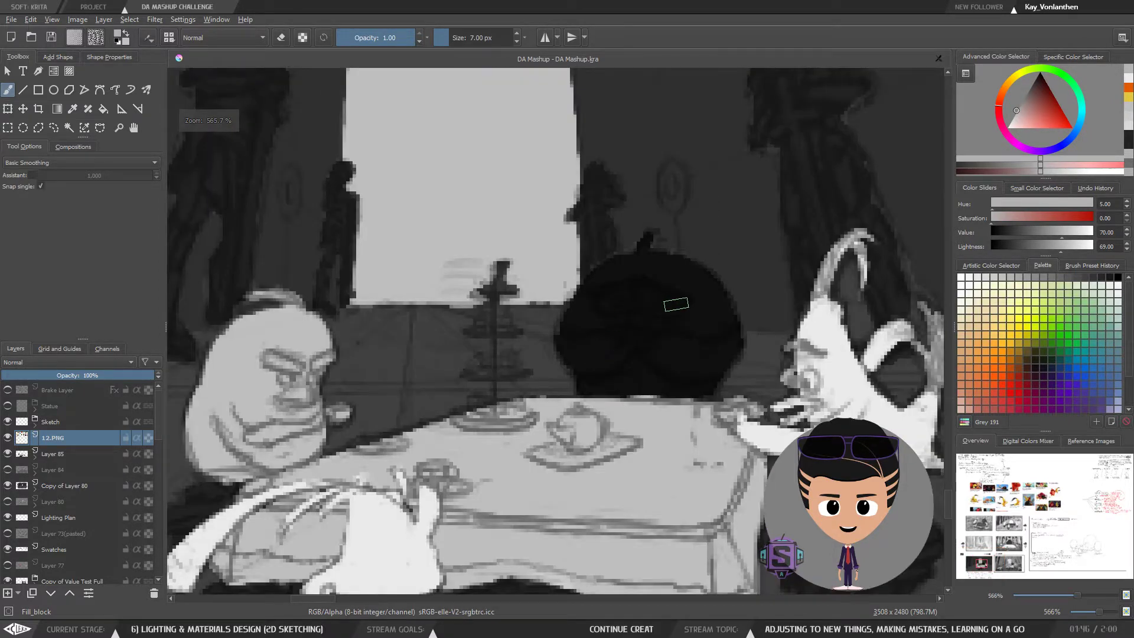
Sample the dark brown of the large black bird in the sea reference captioned chuck, with hue 25 and value 6
{"action": "key", "text": "ctrl+minus"}
{"action": "key", "text": "ctrl+minus"}
{"action": "key", "text": "ctrl+minus"}
{"action": "key", "text": "ctrl+minus"}
{"action": "left_click_drag", "start_coordinate": [659, 251], "coordinate": [576, 447]}
{"action": "left_click_drag", "start_coordinate": [665, 239], "coordinate": [633, 454]}
{"action": "left_click_drag", "start_coordinate": [685, 100], "coordinate": [506, 564]}
{"action": "mouse_move", "coordinate": [726, 104]}
{"action": "left_mouse_down"}
{"action": "mouse_move", "coordinate": [663, 342]}
{"action": "mouse_move", "coordinate": [470, 509]}
{"action": "left_mouse_up"}
{"action": "mouse_move", "coordinate": [524, 354]}
{"action": "left_mouse_down"}
{"action": "mouse_move", "coordinate": [586, 283]}
{"action": "mouse_move", "coordinate": [703, 338]}
{"action": "left_mouse_up"}
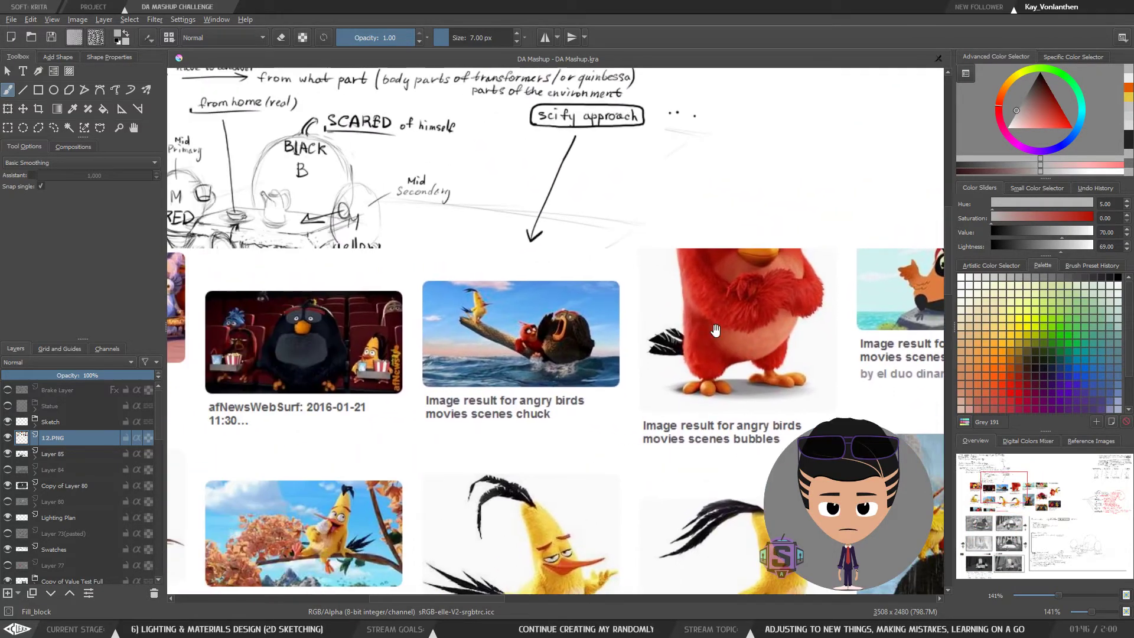
{"action": "key", "text": "ctrl+plus"}
{"action": "key", "text": "ctrl+plus"}
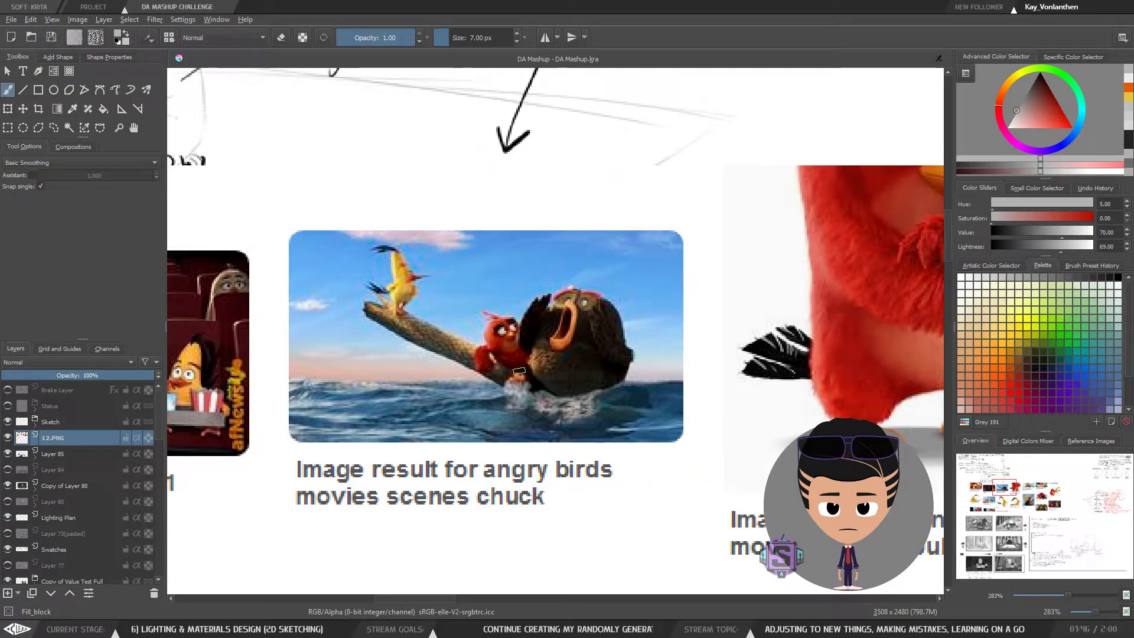
{"action": "key", "text": "ctrl"}
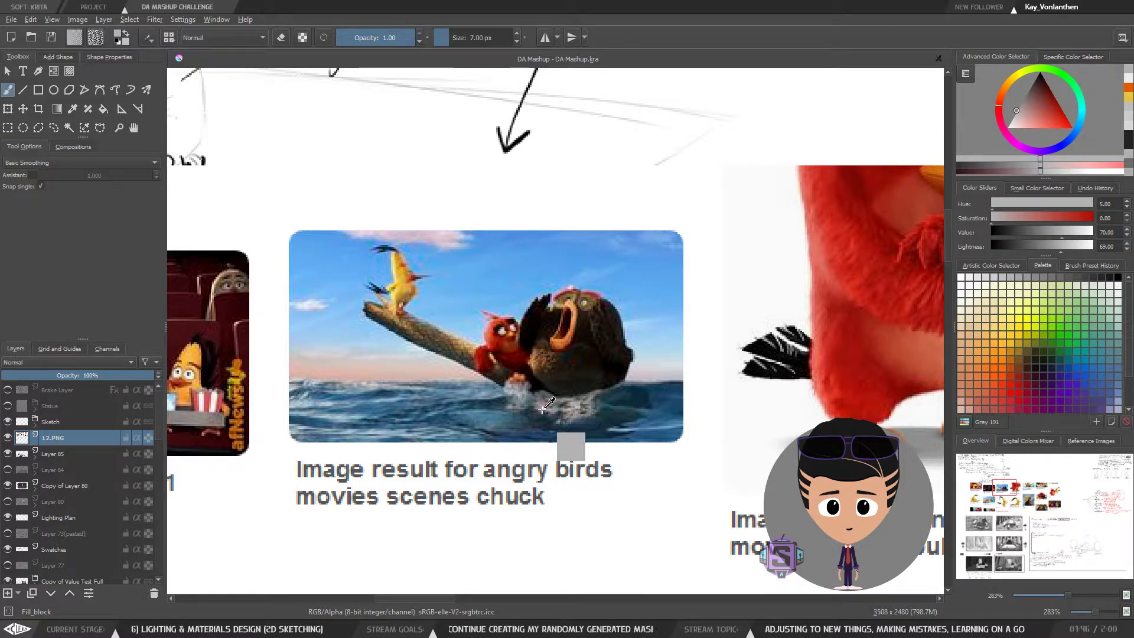
{"action": "left_click", "coordinate": [588, 322], "text": "ctrl"}
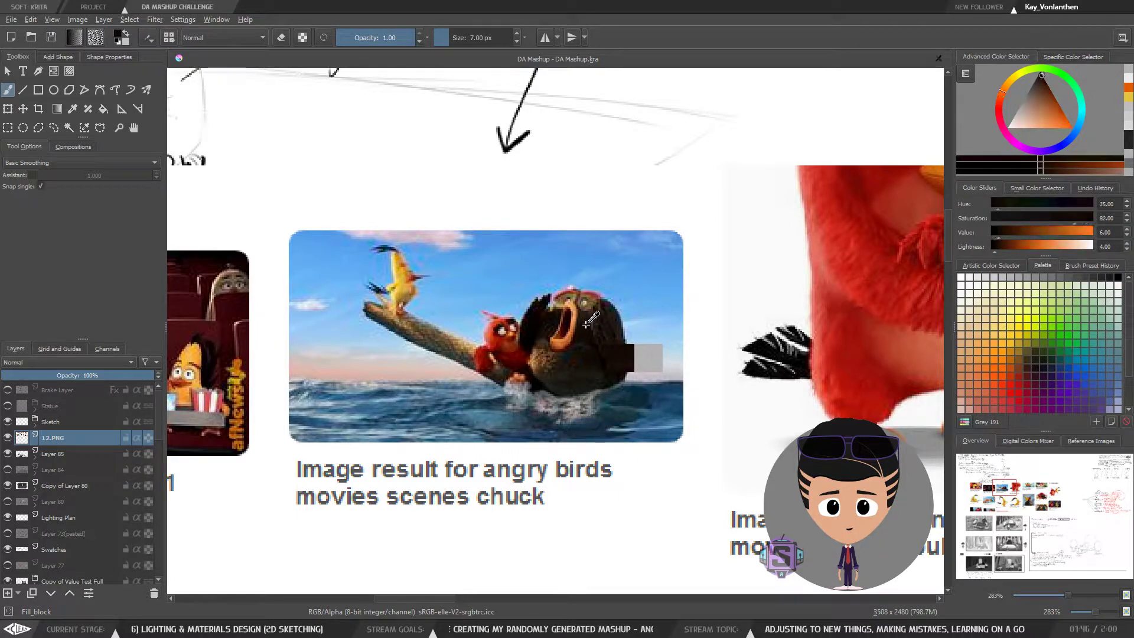
Sample several more tones across the large black bird's side, ending on a dark blue with hue 225, saturation 68 and value 21
{"action": "left_click", "coordinate": [624, 320], "text": "ctrl"}
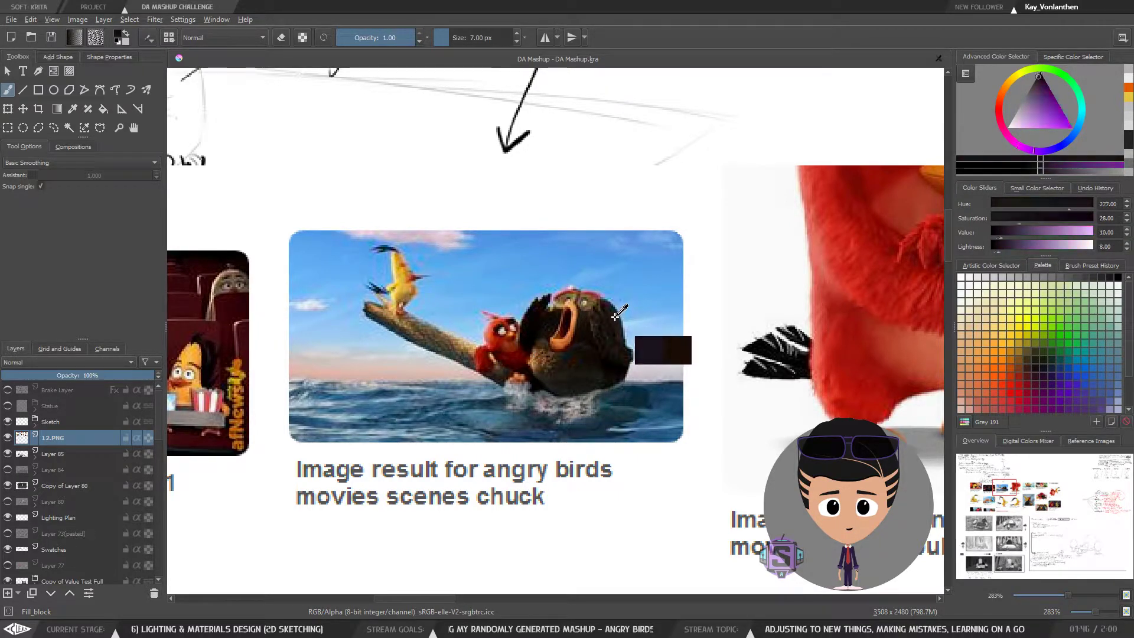
{"action": "left_click", "coordinate": [631, 326], "text": "ctrl"}
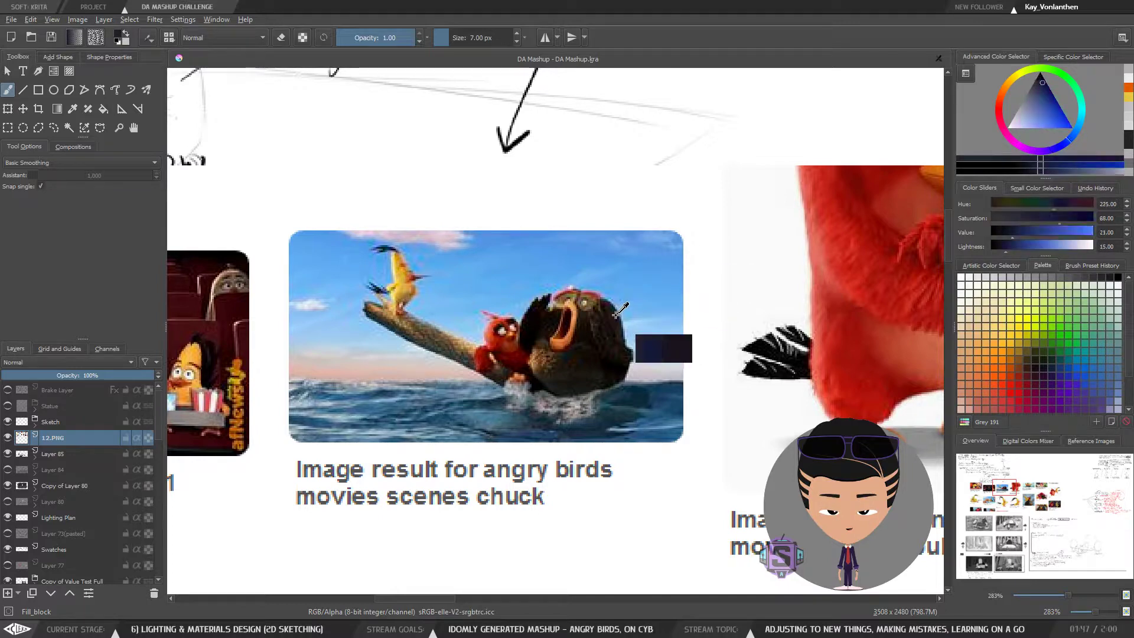
{"action": "left_click", "coordinate": [585, 331], "text": "ctrl"}
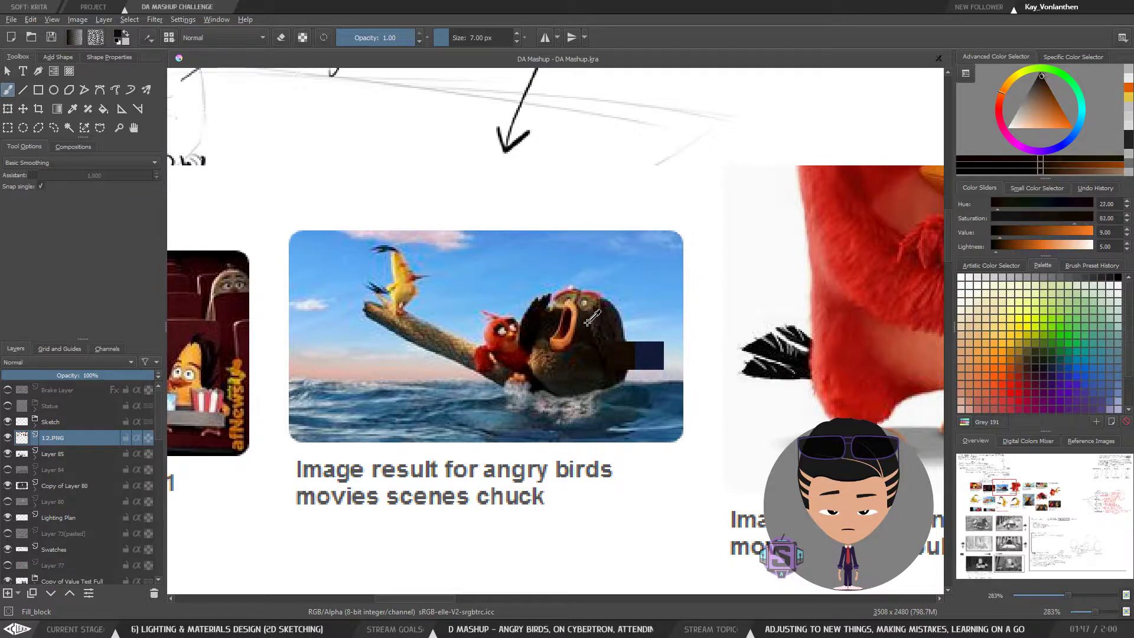
{"action": "left_click", "coordinate": [616, 327], "text": "ctrl"}
{"action": "left_click", "coordinate": [618, 325], "text": "ctrl"}
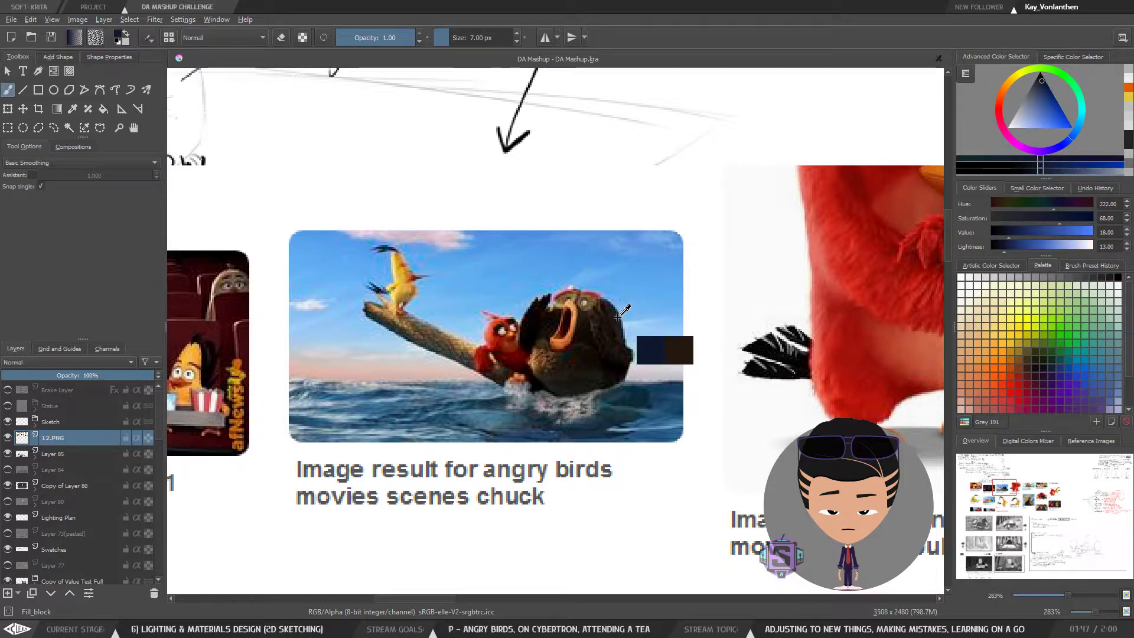
Sample the grey of the round black bird behind the tea table in the thumbnail and set its value to 11
{"action": "scroll", "coordinate": [608, 321], "scroll_direction": "down", "scroll_amount": 6}
{"action": "mouse_move", "coordinate": [490, 582]}
{"action": "left_mouse_down"}
{"action": "mouse_move", "coordinate": [585, 417]}
{"action": "mouse_move", "coordinate": [635, 233]}
{"action": "left_mouse_up"}
{"action": "scroll", "coordinate": [627, 287], "scroll_direction": "up", "scroll_amount": 4}
{"action": "scroll", "coordinate": [786, 201], "scroll_direction": "up", "scroll_amount": 2}
{"action": "left_click_drag", "start_coordinate": [716, 230], "coordinate": [483, 431]}
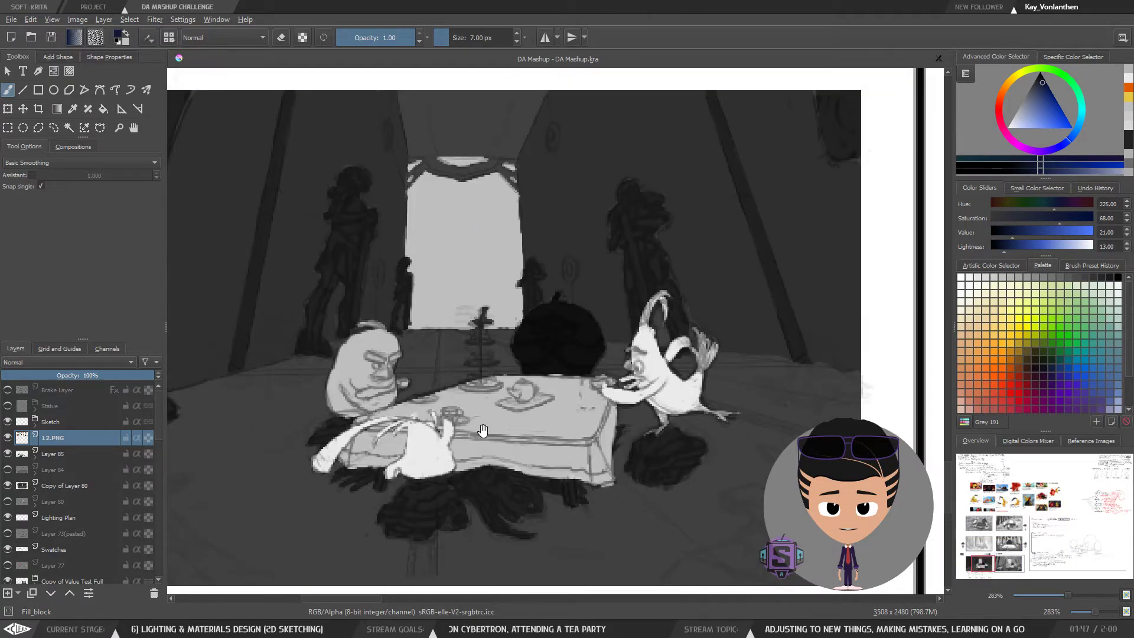
{"action": "left_click", "coordinate": [586, 331], "text": "ctrl"}
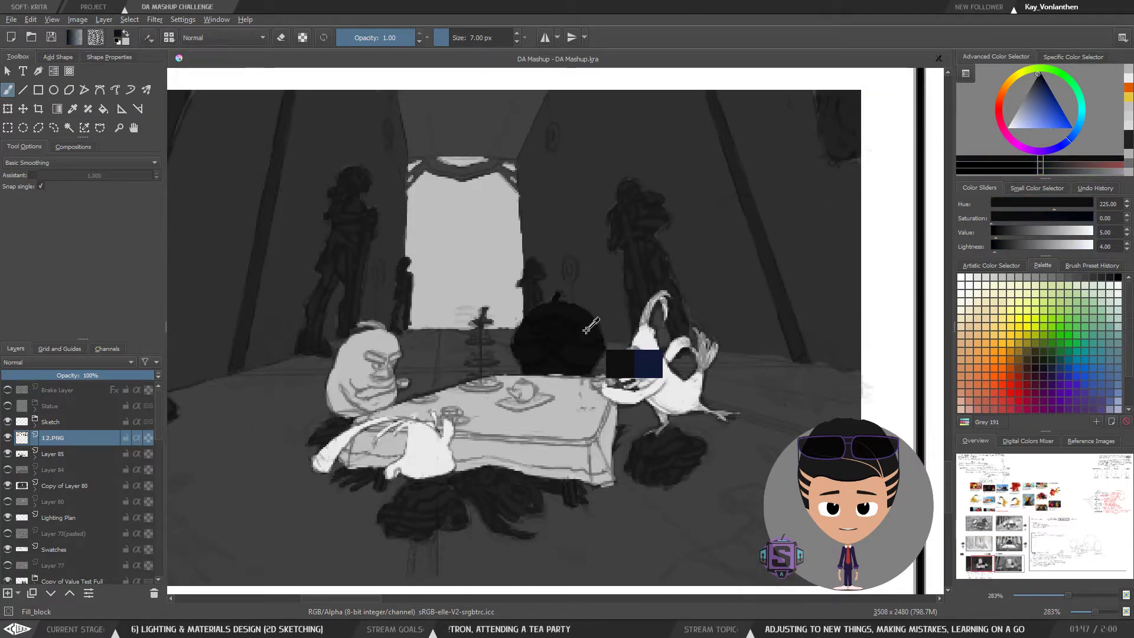
{"action": "left_click_drag", "start_coordinate": [994, 235], "coordinate": [1002, 235]}
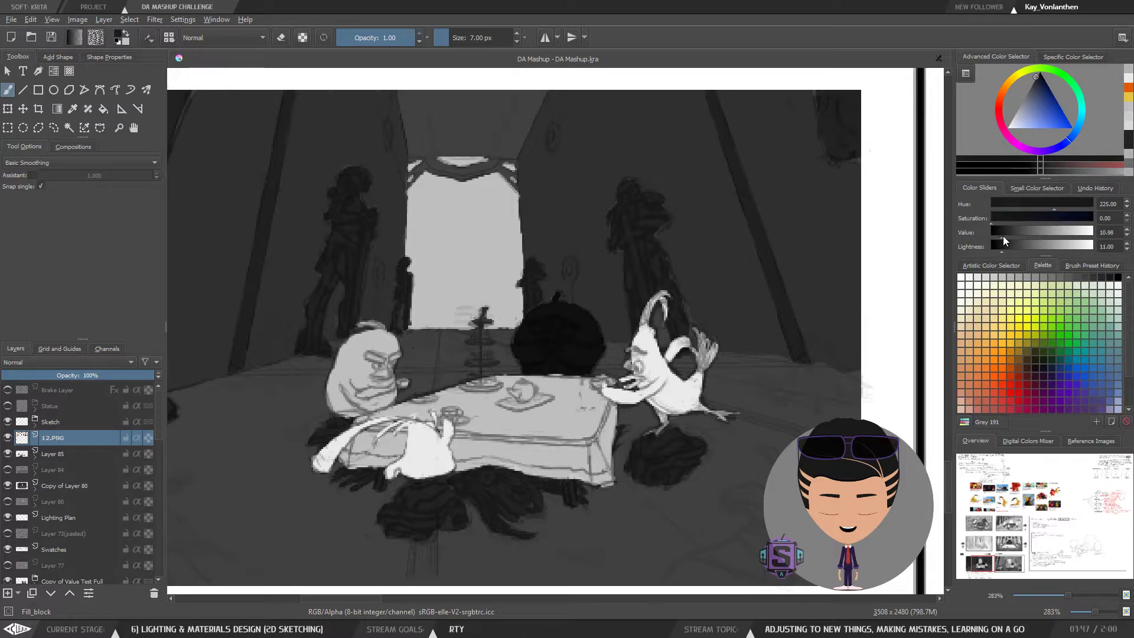
Enlarge the brush to 16 px and repaint the round black bird behind the tea table in that grey
{"action": "key", "text": "]"}
{"action": "key", "text": "]"}
{"action": "key", "text": "]"}
{"action": "key", "text": "]"}
{"action": "key", "text": "]"}
{"action": "key", "text": "]"}
{"action": "key", "text": "]"}
{"action": "key", "text": "]"}
{"action": "key", "text": "]"}
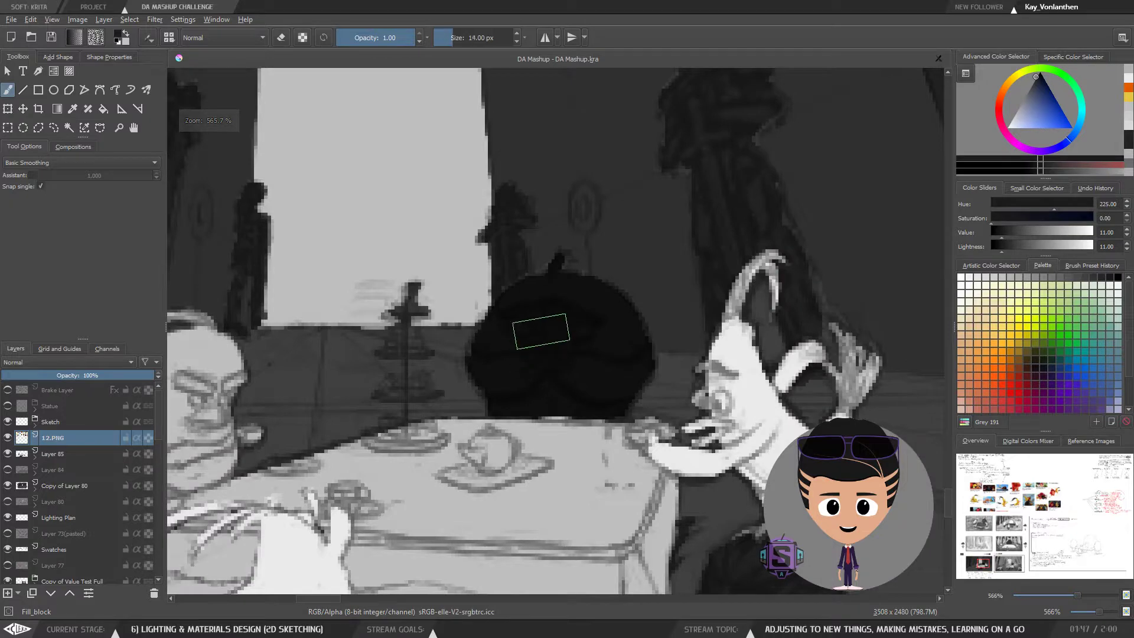
{"action": "mouse_move", "coordinate": [541, 331]}
{"action": "left_mouse_down"}
{"action": "mouse_move", "coordinate": [511, 357]}
{"action": "mouse_move", "coordinate": [493, 362]}
{"action": "mouse_move", "coordinate": [498, 373]}
{"action": "mouse_move", "coordinate": [506, 328]}
{"action": "mouse_move", "coordinate": [543, 294]}
{"action": "left_mouse_up"}
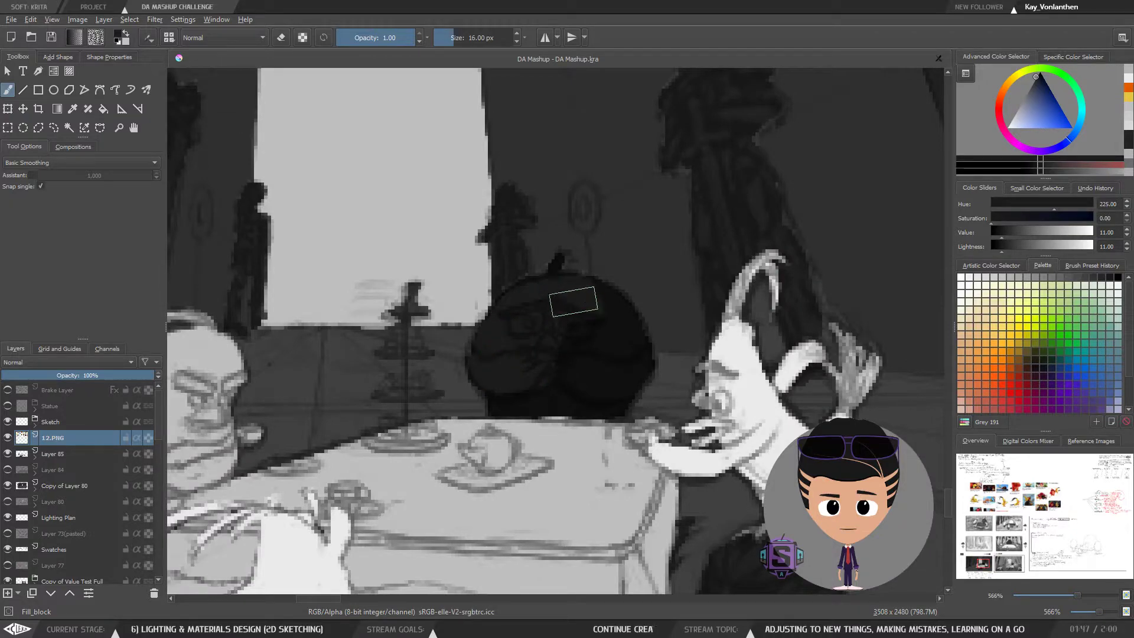
Finish toning the round bird's face and body, resampling its grey at value 10, and reduce the brush to 7 px
{"action": "left_click", "coordinate": [644, 243], "text": "ctrl"}
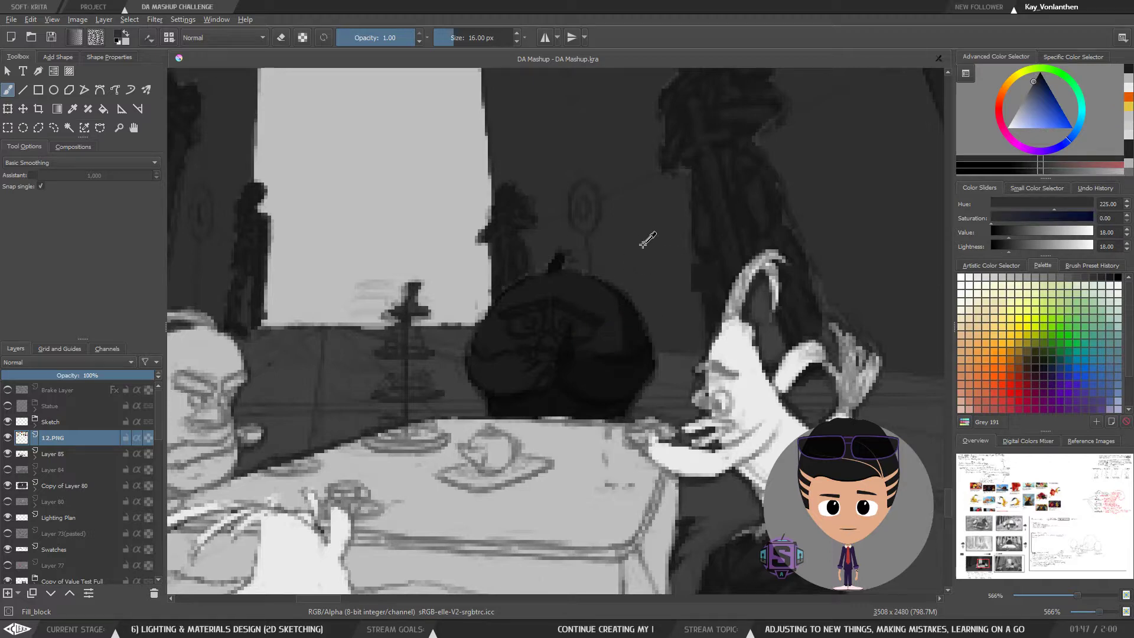
{"action": "left_click", "coordinate": [626, 322], "text": "ctrl"}
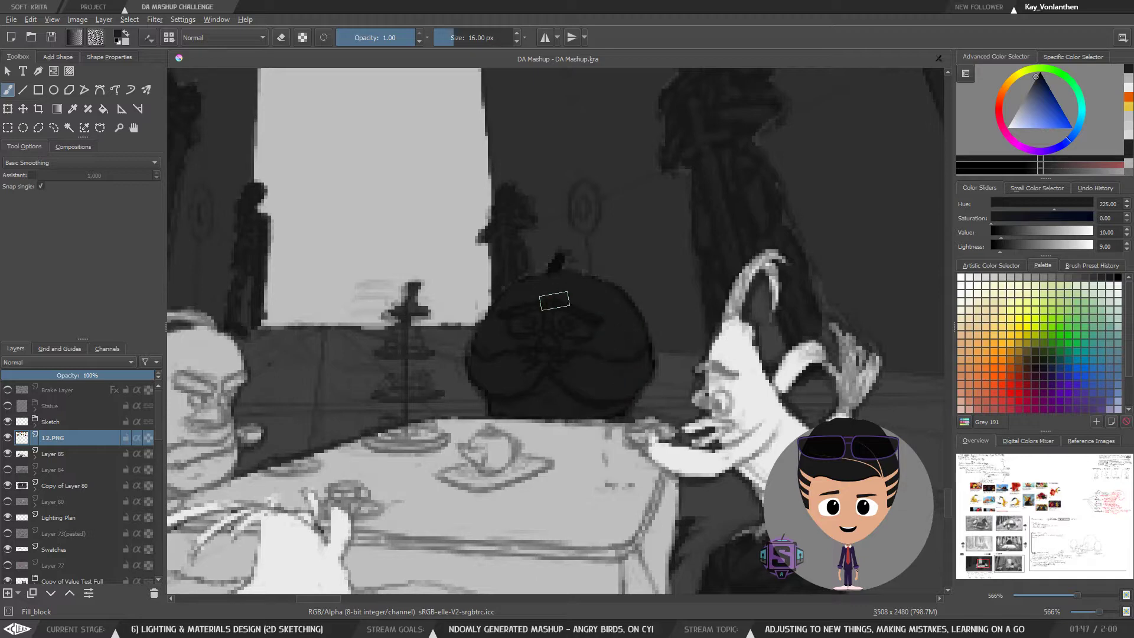
{"action": "left_click_drag", "start_coordinate": [554, 300], "coordinate": [542, 313]}
{"action": "key", "text": "ctrl+z"}
{"action": "key", "text": "bracketleft"}
{"action": "key", "text": "bracketleft"}
{"action": "key", "text": "bracketleft"}
{"action": "key", "text": "bracketleft"}
{"action": "key", "text": "bracketleft"}
{"action": "key", "text": "bracketleft"}
{"action": "key", "text": "bracketleft"}
{"action": "key", "text": "bracketleft"}
{"action": "key", "text": "bracketleft"}
Examine the round bird's value against the dark room and the other birds at several magnifications
{"action": "key", "text": "minus"}
{"action": "key", "text": "minus"}
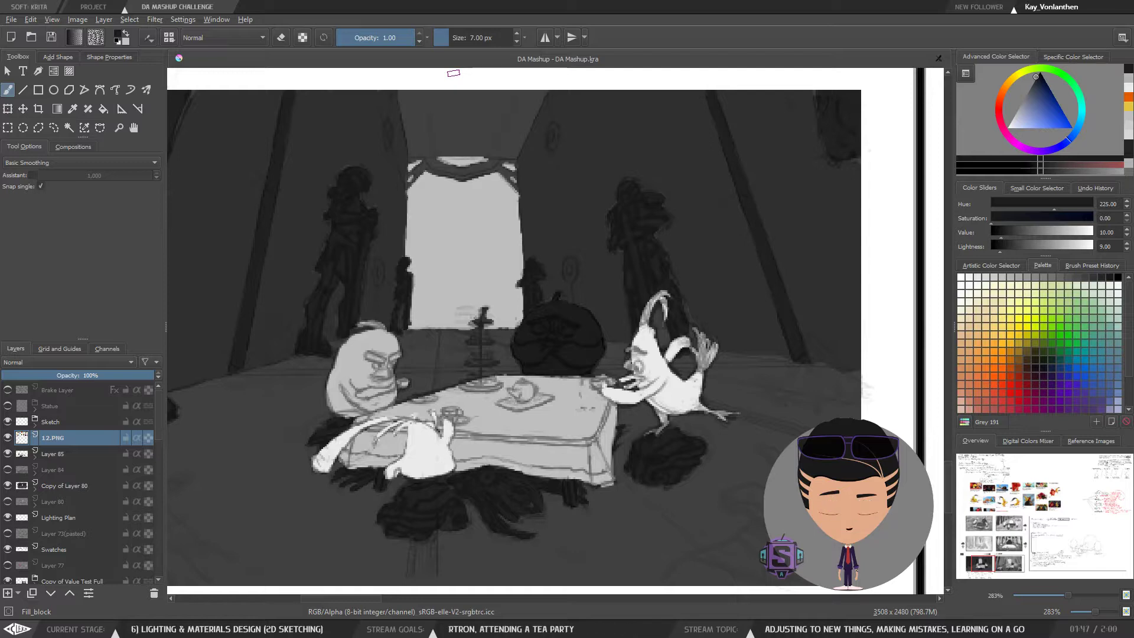
{"action": "scroll", "coordinate": [451, 324], "scroll_direction": "down", "scroll_amount": 1}
{"action": "scroll", "coordinate": [451, 324], "scroll_direction": "up", "scroll_amount": 1}
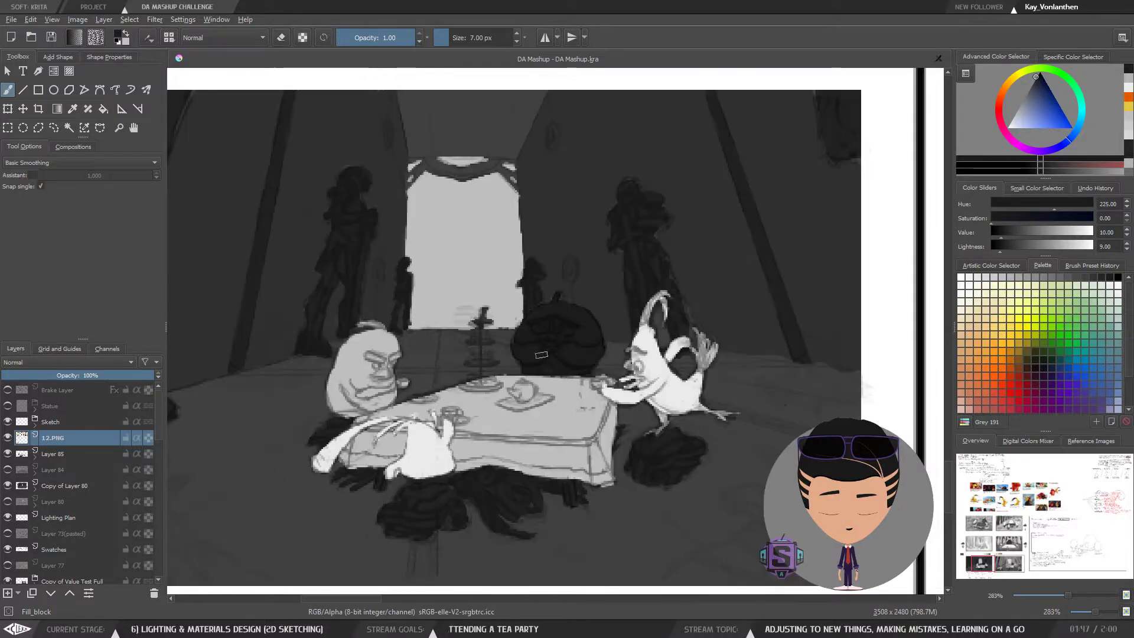
{"action": "left_click_drag", "start_coordinate": [579, 382], "coordinate": [573, 304]}
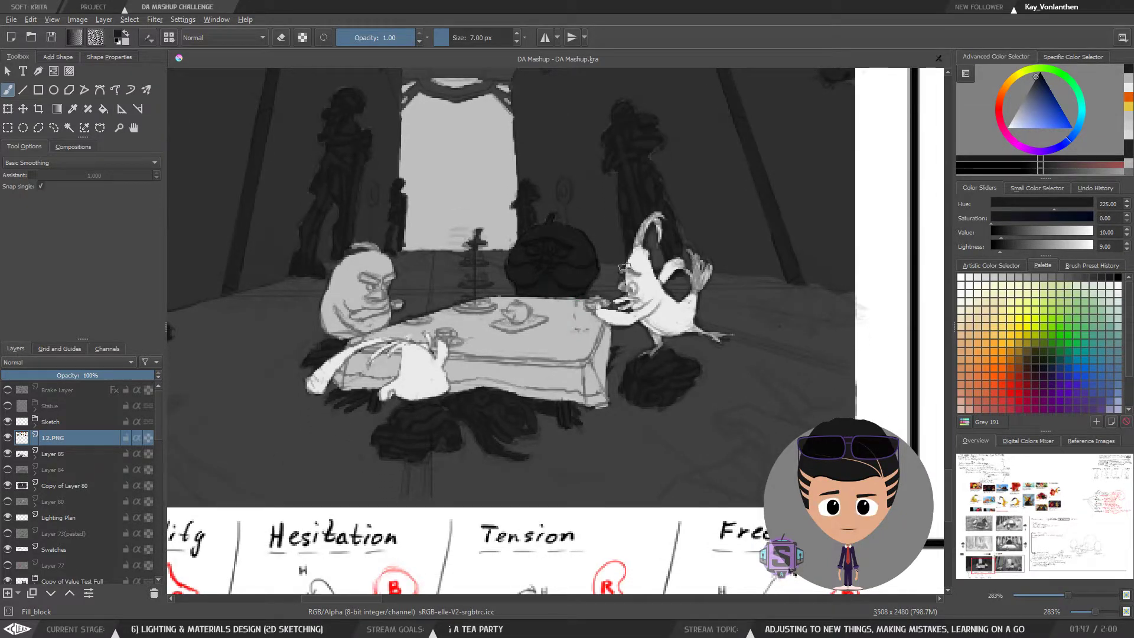
{"action": "key", "text": "ctrl+minus"}
{"action": "key", "text": "ctrl+minus"}
{"action": "left_click_drag", "start_coordinate": [670, 245], "coordinate": [630, 252]}
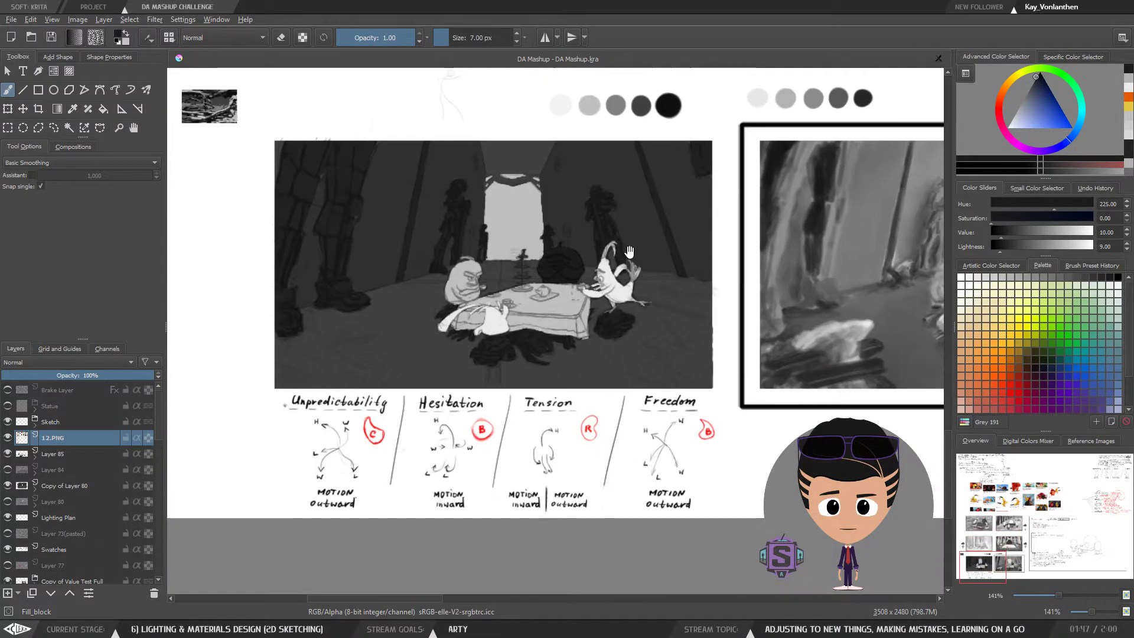
{"action": "left_click_drag", "start_coordinate": [578, 393], "coordinate": [614, 335]}
{"action": "key", "text": "ctrl+plus"}
{"action": "key", "text": "ctrl+plus"}
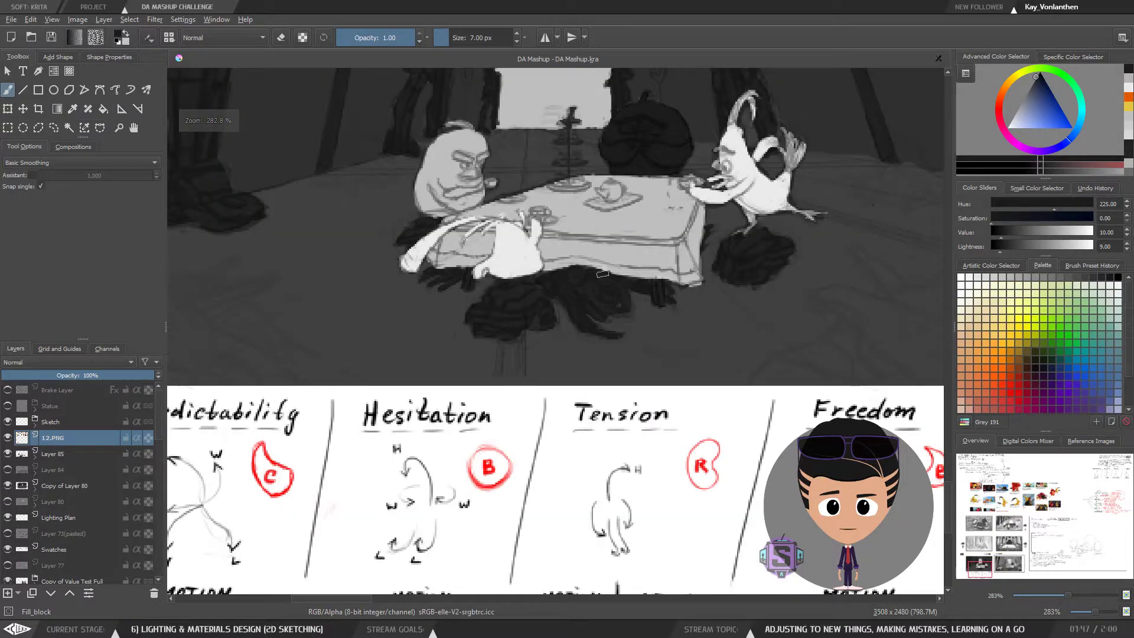
{"action": "left_click_drag", "start_coordinate": [602, 273], "coordinate": [562, 442]}
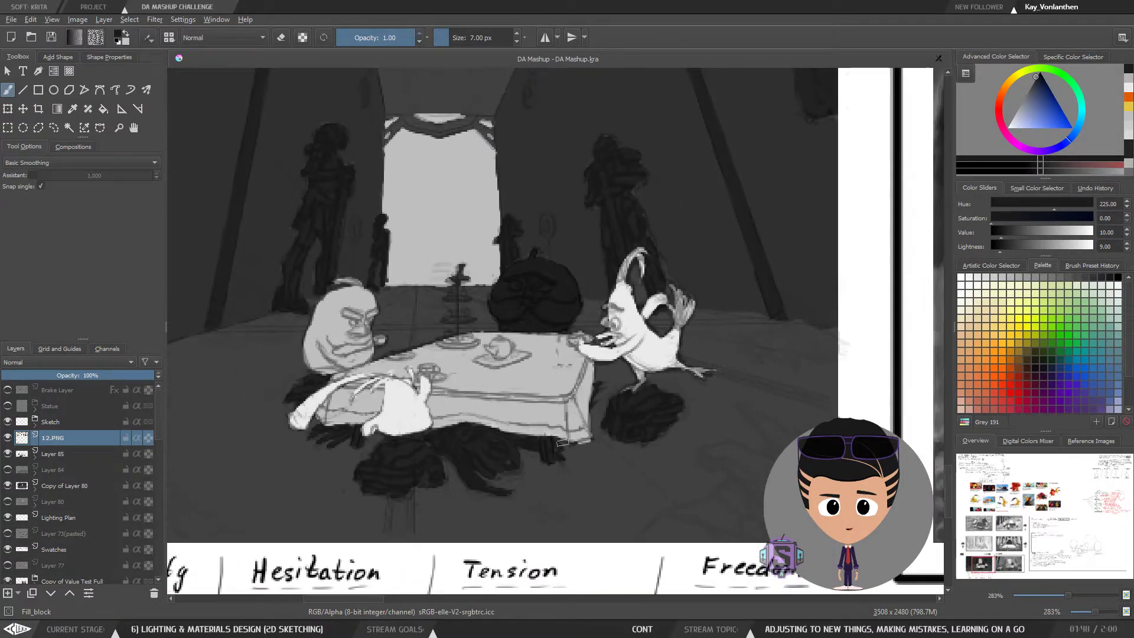
Sample the dark red at the edge of the small orange bird in the reference captioned bubbles, with hue 9 and value 60
{"action": "key", "text": "ctrl+minus"}
{"action": "key", "text": "ctrl+minus"}
{"action": "key", "text": "ctrl+minus"}
{"action": "key", "text": "ctrl+minus"}
{"action": "left_click_drag", "start_coordinate": [703, 104], "coordinate": [590, 473]}
{"action": "left_click_drag", "start_coordinate": [595, 290], "coordinate": [590, 455]}
{"action": "left_click_drag", "start_coordinate": [555, 334], "coordinate": [668, 404]}
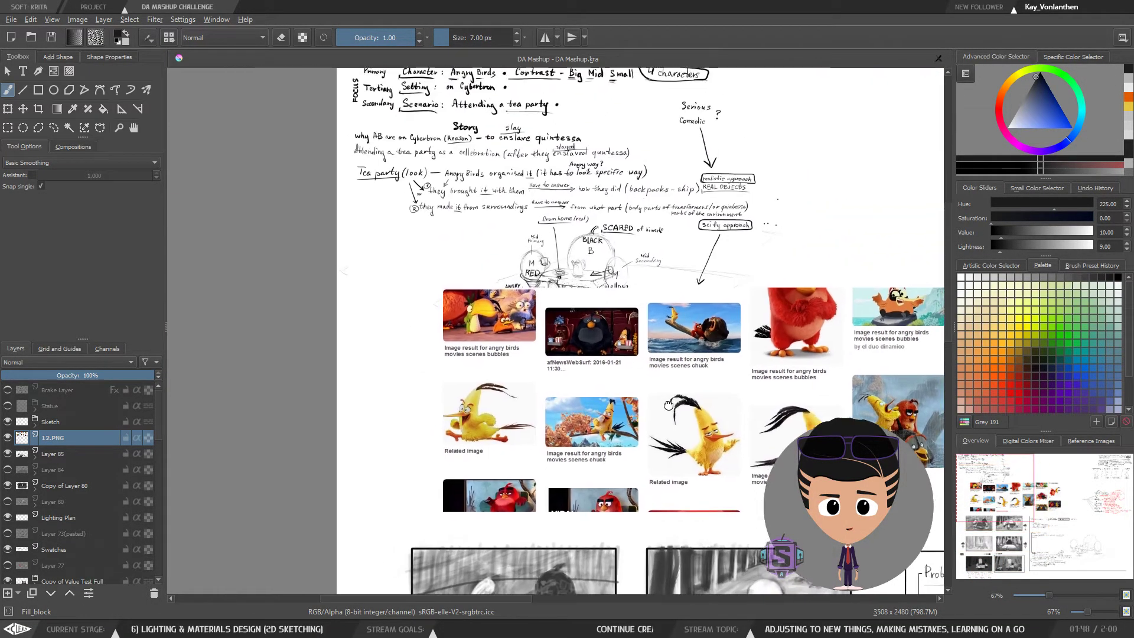
{"action": "key", "text": "ctrl+plus"}
{"action": "key", "text": "ctrl+plus"}
{"action": "key", "text": "ctrl+plus"}
{"action": "key", "text": "ctrl+plus"}
{"action": "left_click_drag", "start_coordinate": [362, 361], "coordinate": [595, 368]}
{"action": "key", "text": "ctrl+plus"}
{"action": "left_click_drag", "start_coordinate": [543, 341], "coordinate": [500, 394]}
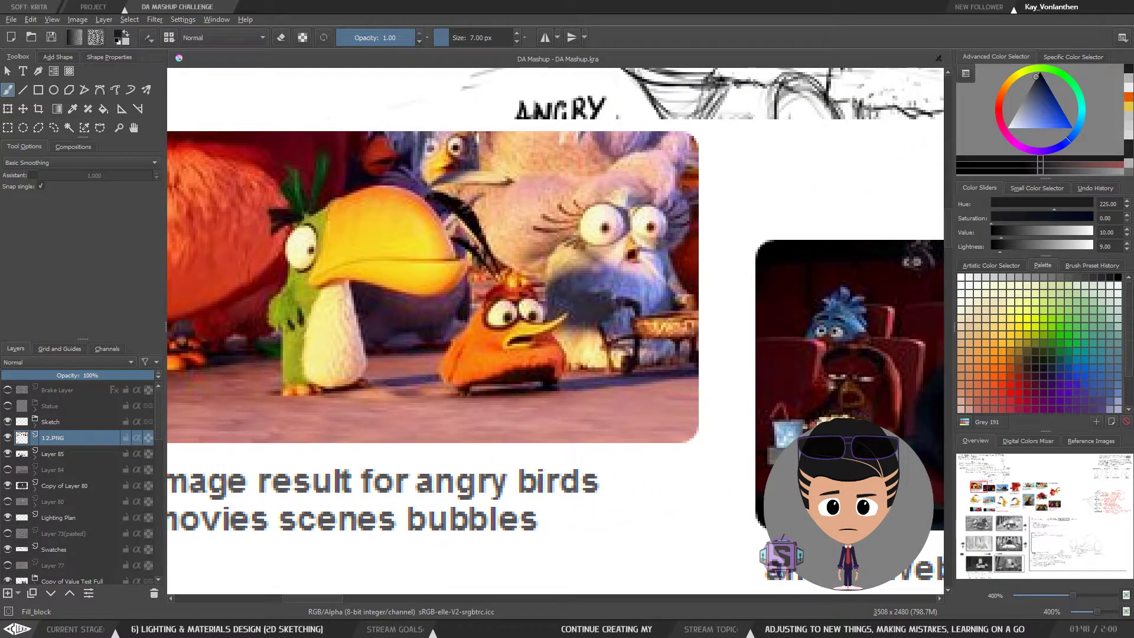
{"action": "left_click", "coordinate": [569, 345], "text": "ctrl"}
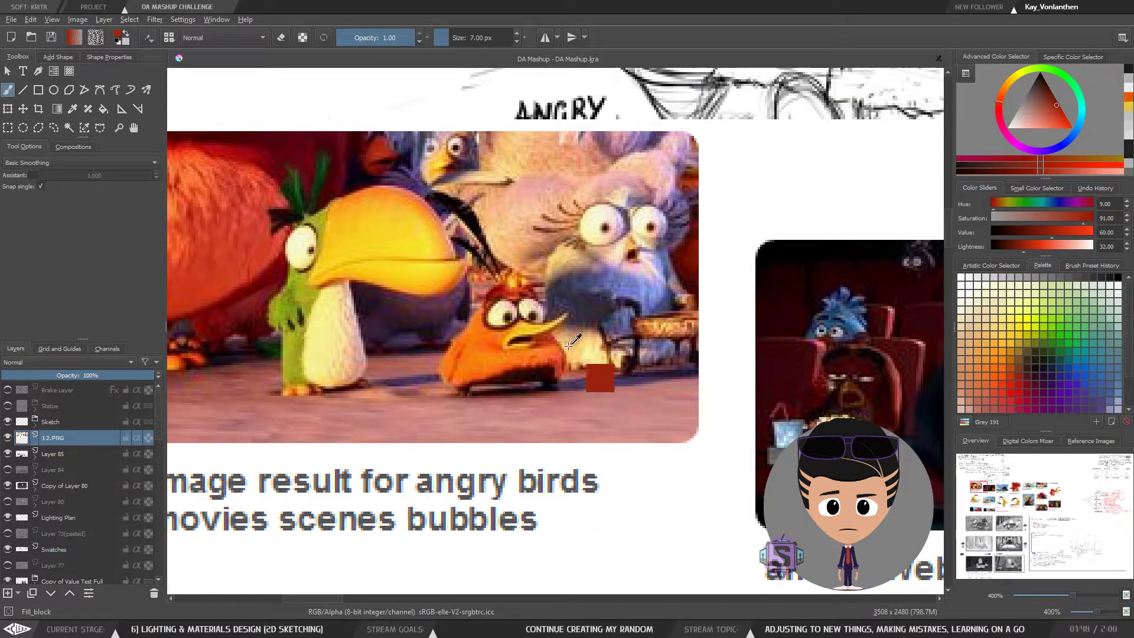
Sample several oranges across the small bird's body, settling on hue 21, saturation 100 and value 92
{"action": "left_click", "coordinate": [545, 350], "text": "ctrl"}
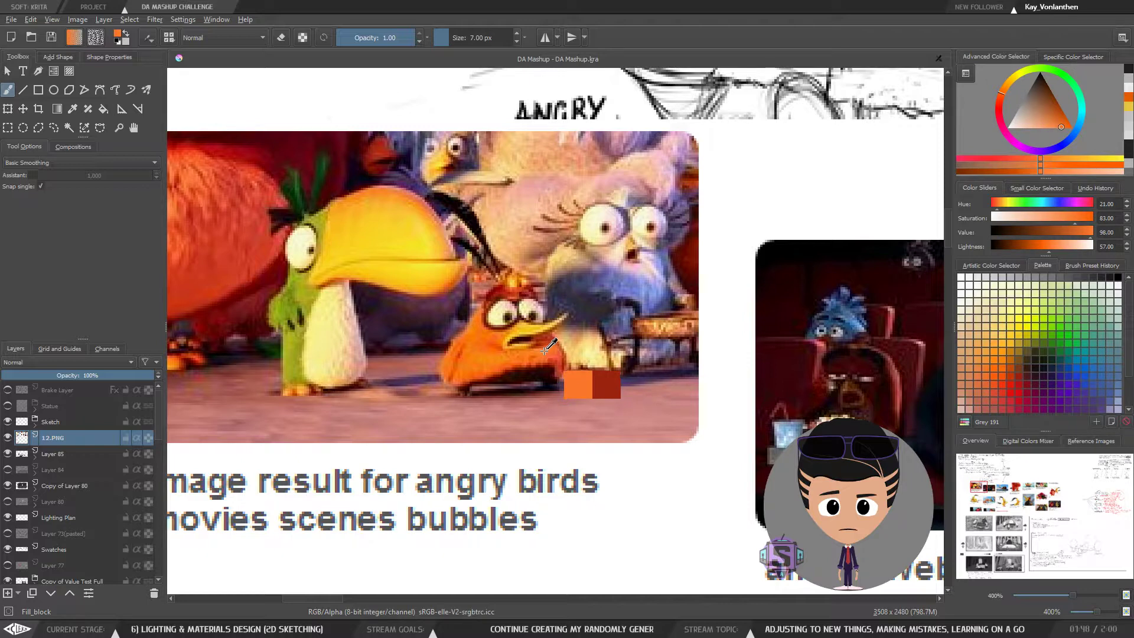
{"action": "left_click", "coordinate": [551, 344], "text": "ctrl"}
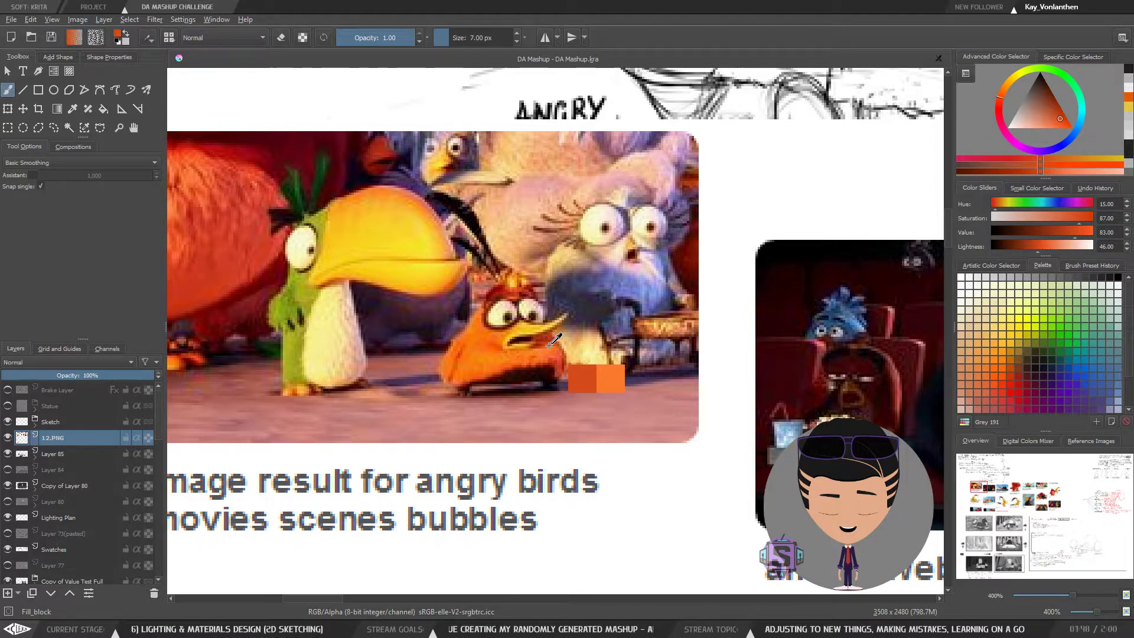
{"action": "left_click", "coordinate": [549, 344], "text": "ctrl"}
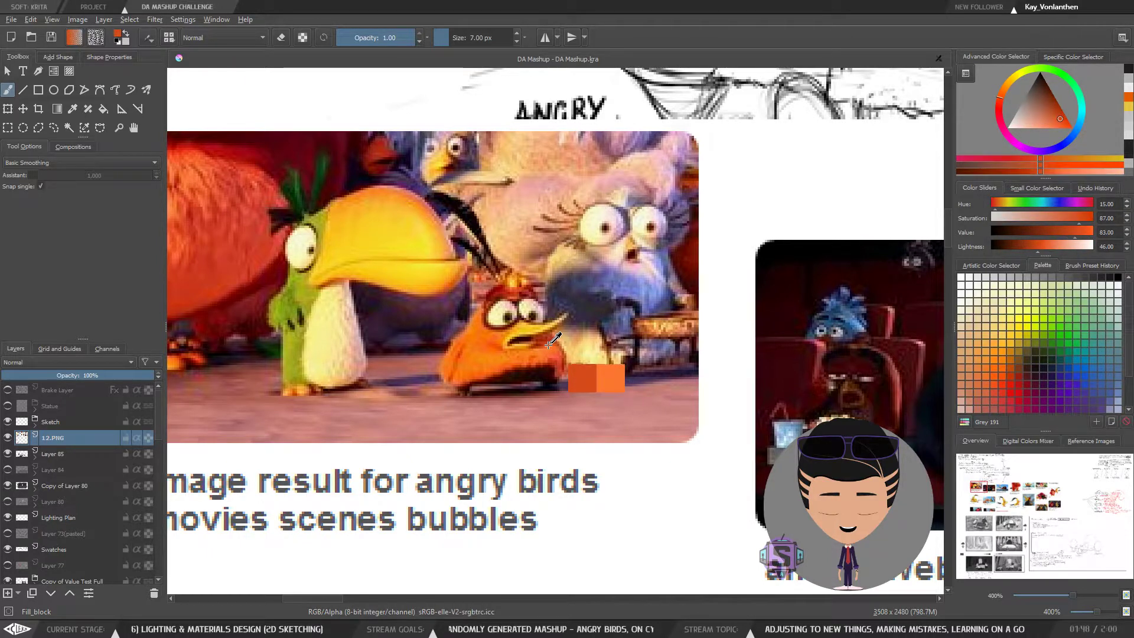
{"action": "left_click", "coordinate": [498, 343], "text": "ctrl"}
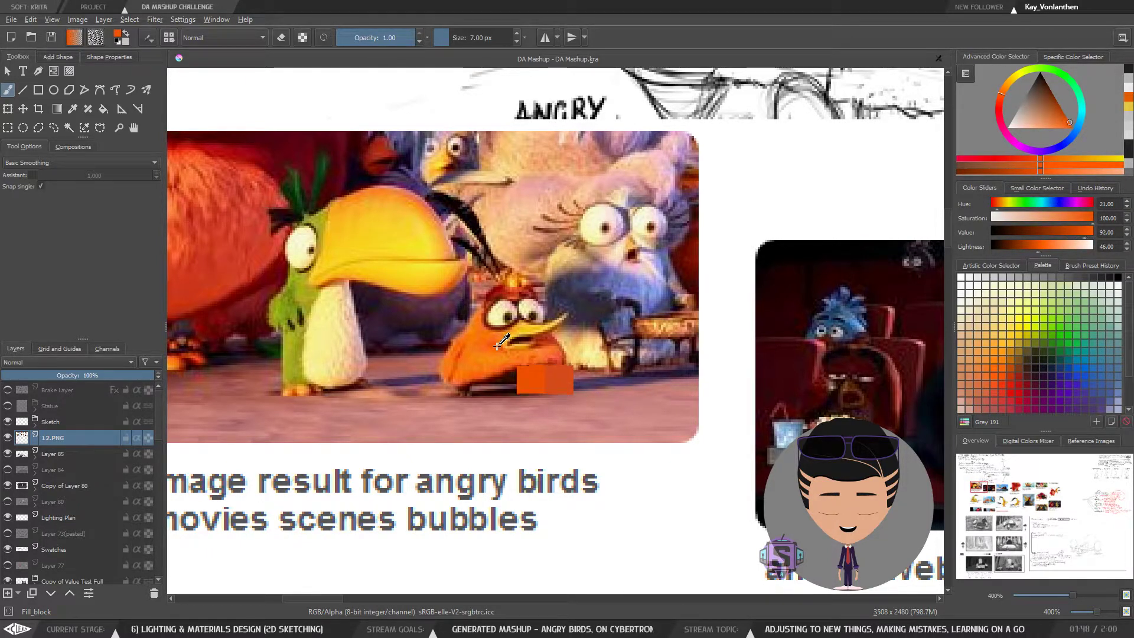
{"action": "left_click", "coordinate": [472, 373], "text": "ctrl"}
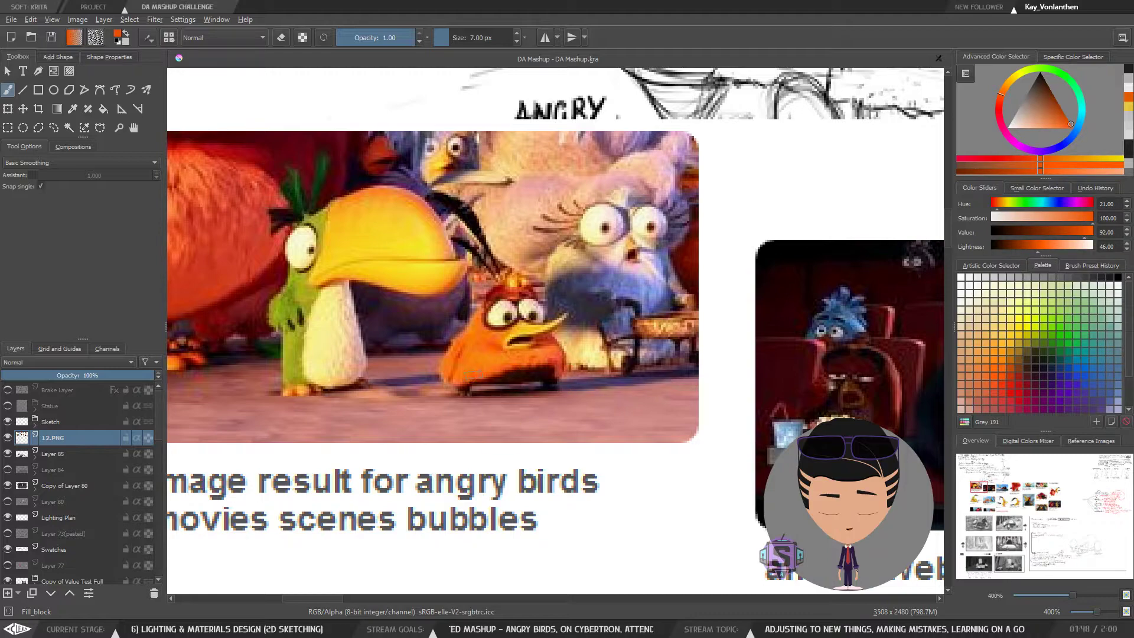
Sample tones from the yellow bird on the log in the sea reference, ending on hue 22, saturation 68 and value 63
{"action": "scroll", "coordinate": [556, 339], "scroll_direction": "down", "scroll_amount": 2}
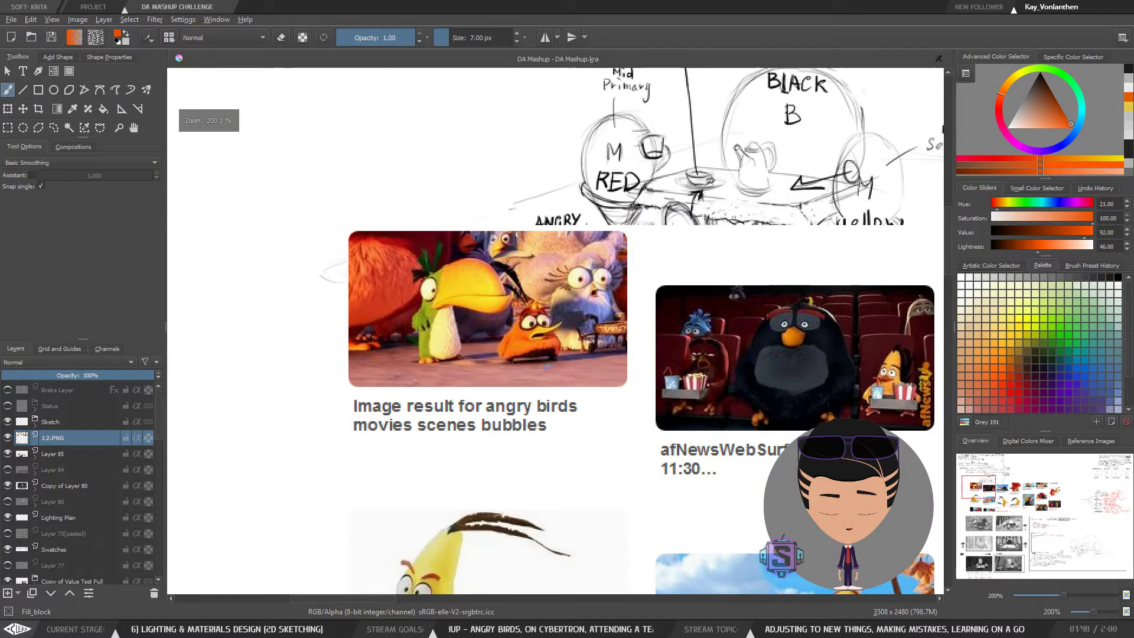
{"action": "scroll", "coordinate": [555, 339], "scroll_direction": "up", "scroll_amount": 2}
{"action": "left_click_drag", "start_coordinate": [556, 370], "coordinate": [497, 438]}
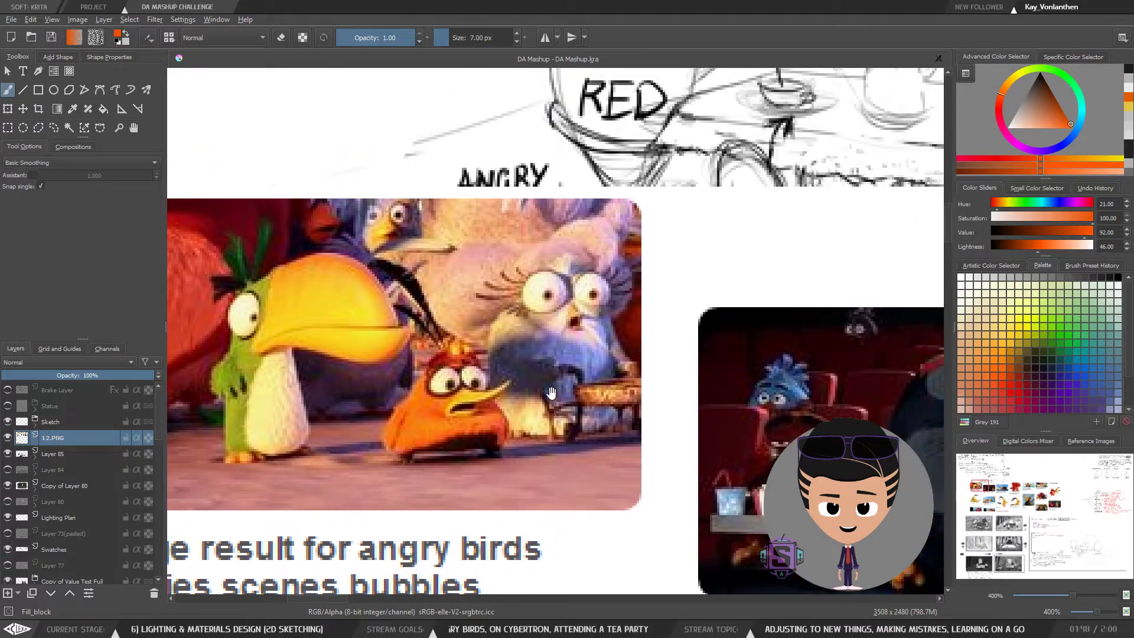
{"action": "left_click_drag", "start_coordinate": [556, 390], "coordinate": [247, 543]}
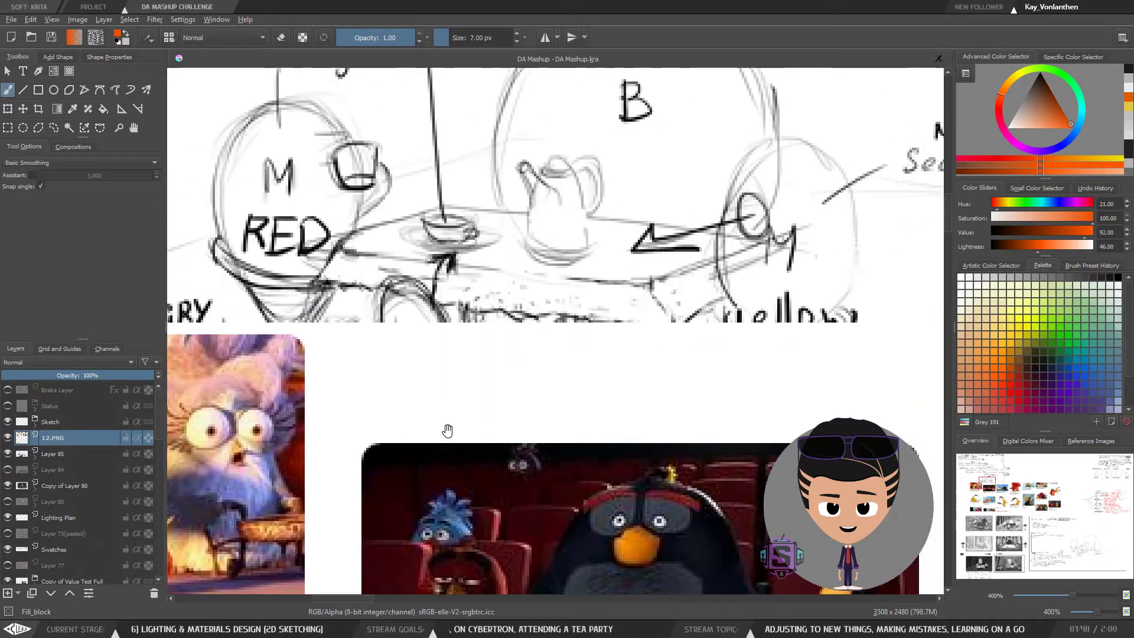
{"action": "left_click_drag", "start_coordinate": [618, 591], "coordinate": [507, 296]}
{"action": "left_click_drag", "start_coordinate": [562, 382], "coordinate": [414, 432]}
{"action": "key", "text": "minus"}
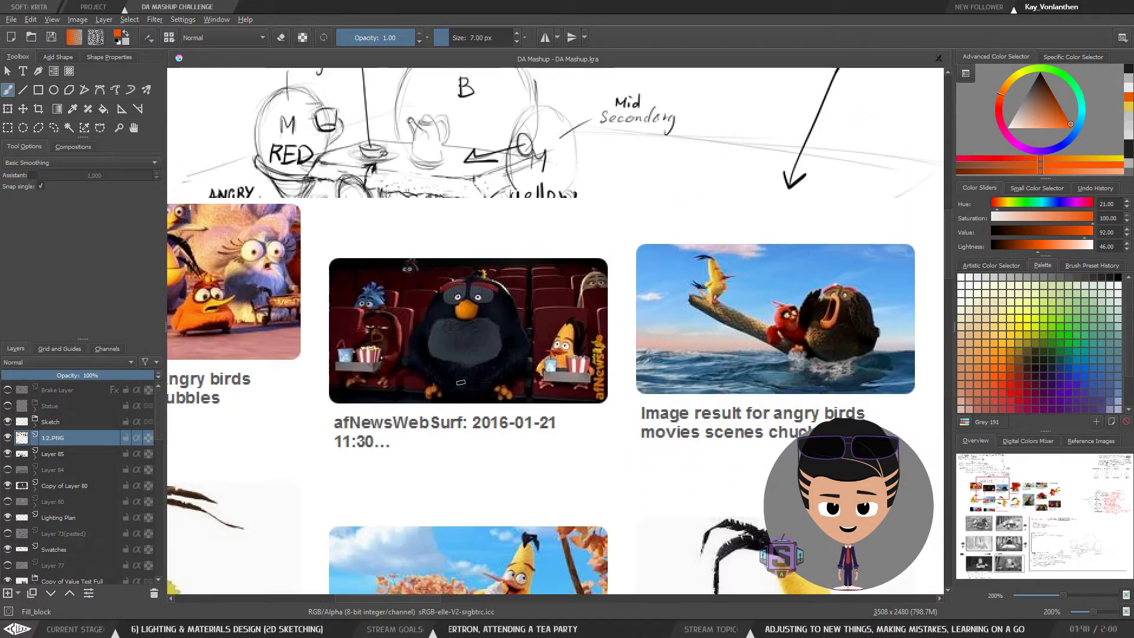
{"action": "key", "text": "plus"}
{"action": "key", "text": "minus"}
{"action": "left_click_drag", "start_coordinate": [721, 342], "coordinate": [615, 392]}
{"action": "key", "text": "plus"}
{"action": "key", "text": "plus"}
{"action": "key", "text": "plus"}
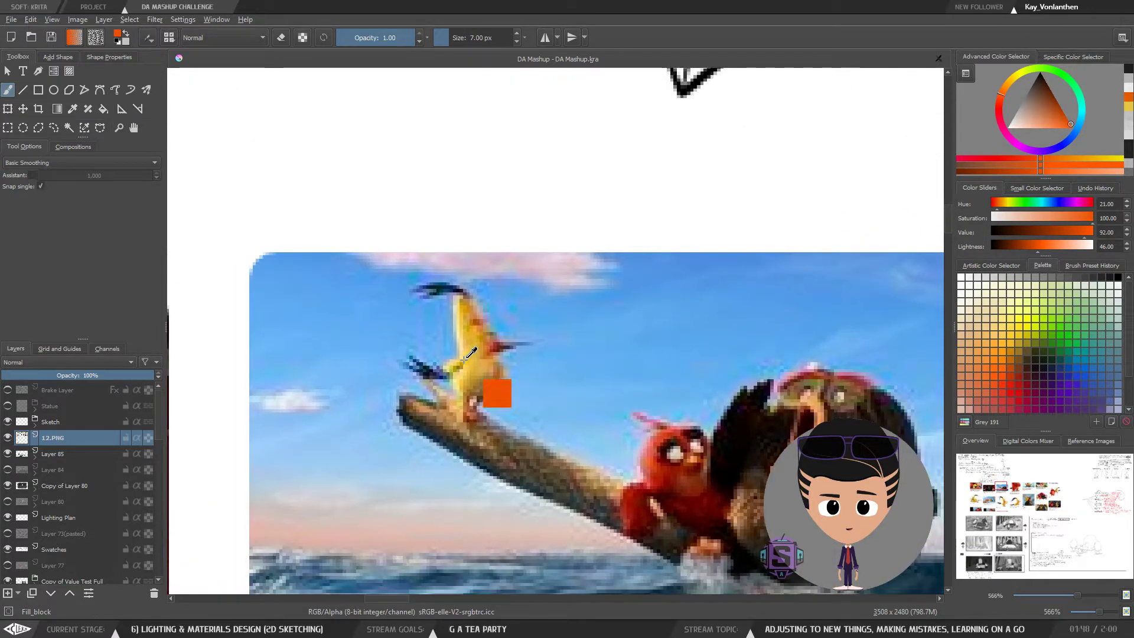
{"action": "left_click", "coordinate": [472, 363], "text": "ctrl"}
{"action": "left_click_drag", "start_coordinate": [471, 364], "coordinate": [471, 414]}
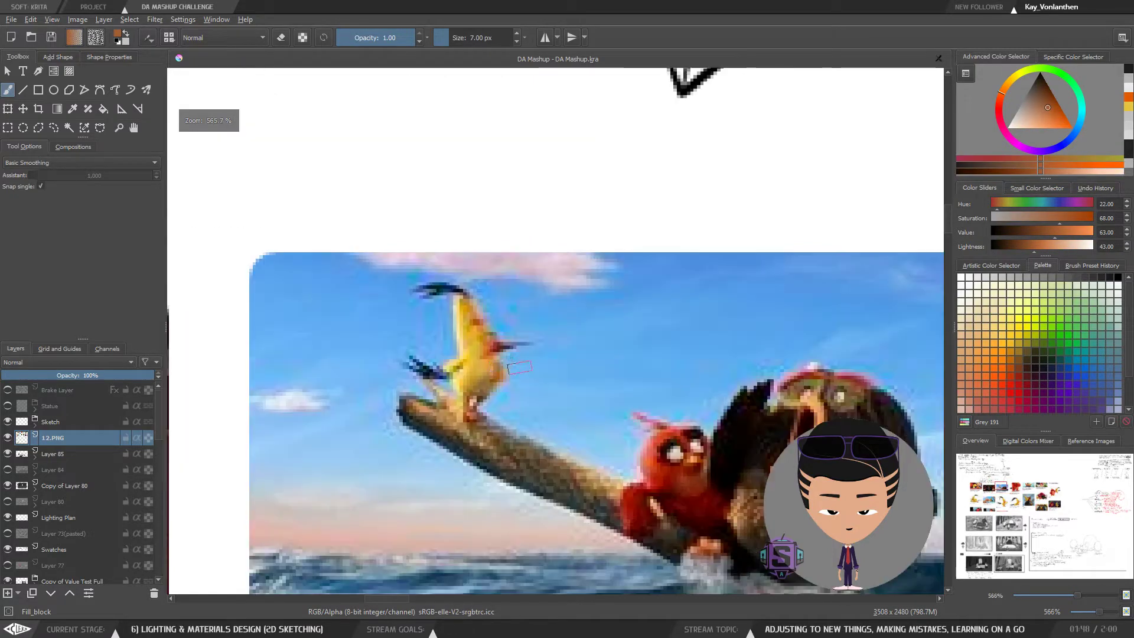
Sample the yellow bird's body at hue 44, saturation 74, value 92, and the red bird's reds, ending on hue 12, saturation 94, value 69
{"action": "left_click", "coordinate": [476, 365], "text": "ctrl"}
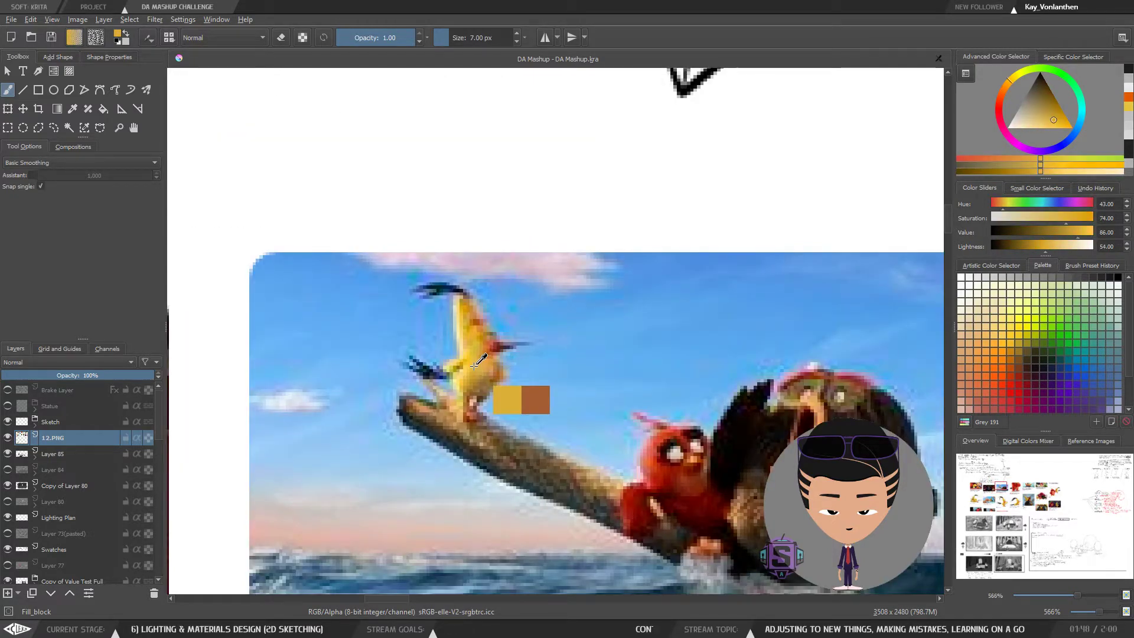
{"action": "mouse_move", "coordinate": [474, 365]}
{"action": "left_mouse_down"}
{"action": "mouse_move", "coordinate": [475, 322]}
{"action": "mouse_move", "coordinate": [472, 362]}
{"action": "left_mouse_up"}
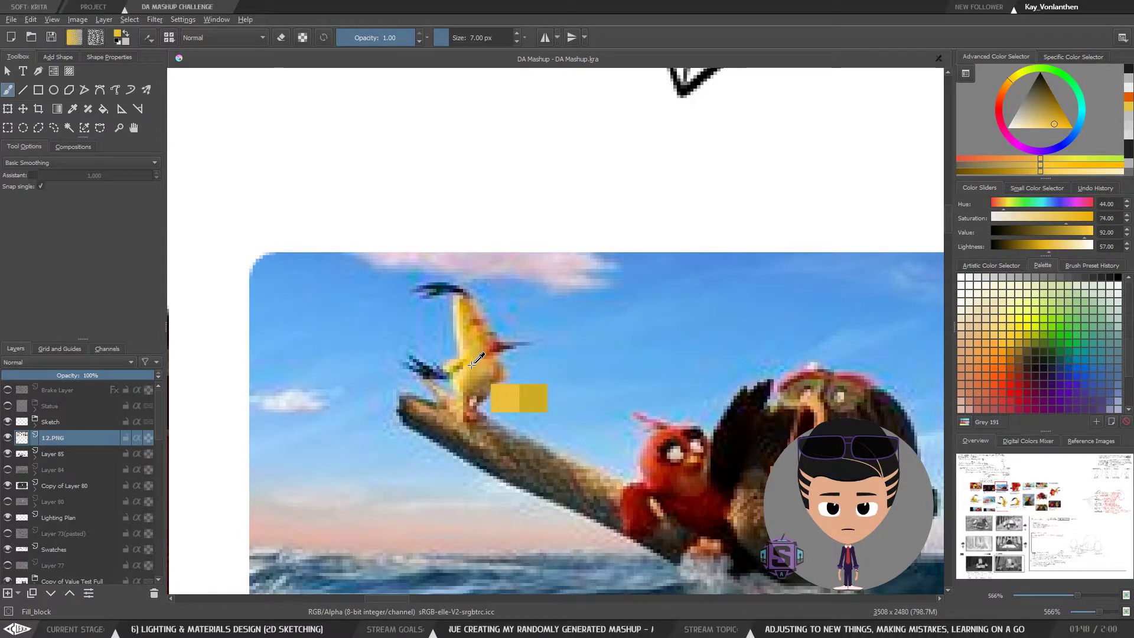
{"action": "left_click_drag", "start_coordinate": [714, 439], "coordinate": [521, 302]}
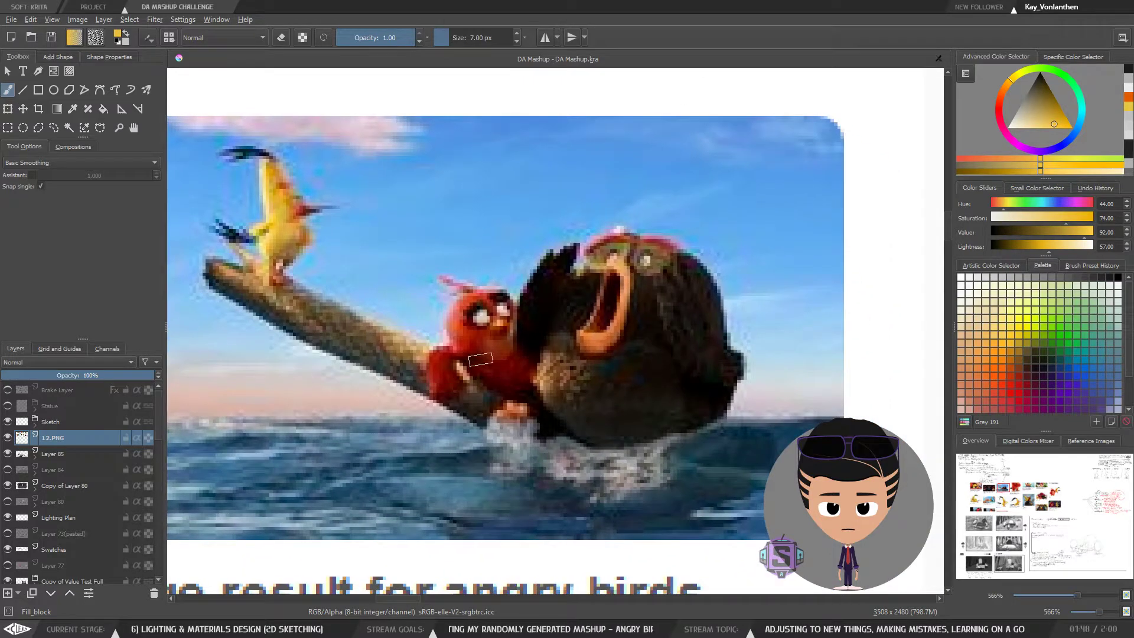
{"action": "mouse_move", "coordinate": [475, 350]}
{"action": "left_mouse_down"}
{"action": "mouse_move", "coordinate": [471, 362]}
{"action": "mouse_move", "coordinate": [464, 342]}
{"action": "left_mouse_up"}
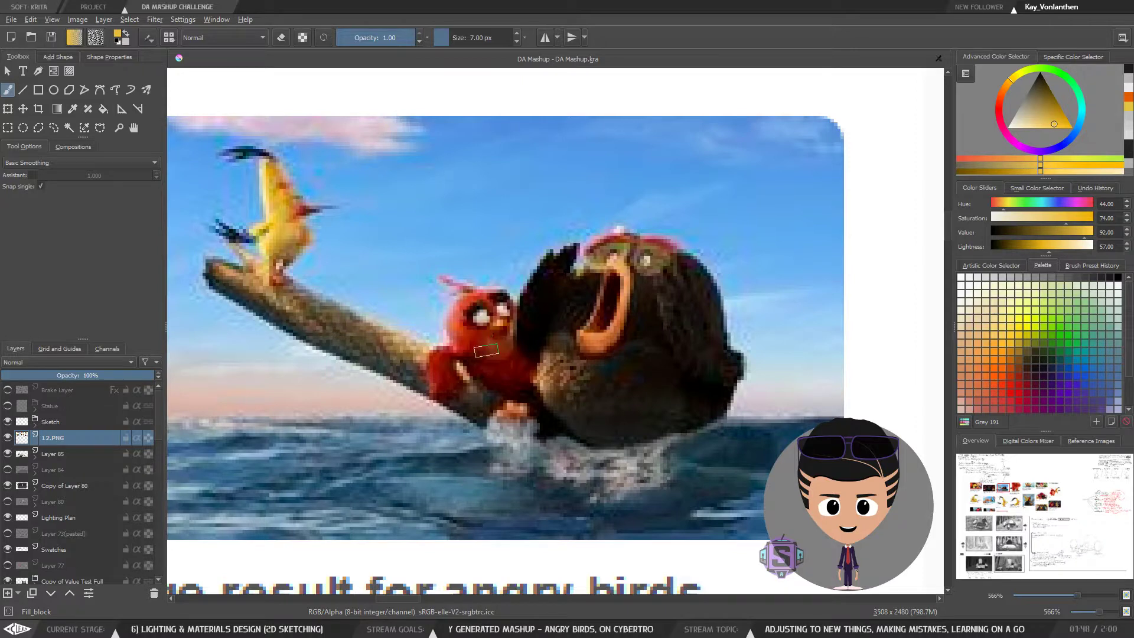
{"action": "left_click", "coordinate": [477, 346], "text": "ctrl"}
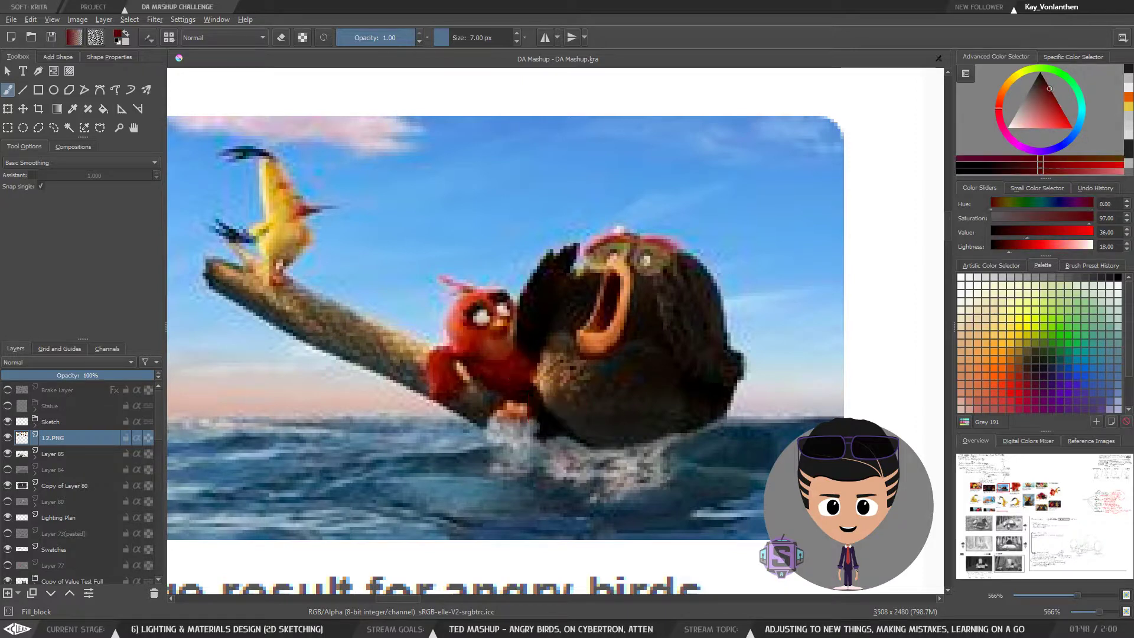
{"action": "left_click_drag", "start_coordinate": [456, 305], "coordinate": [460, 339]}
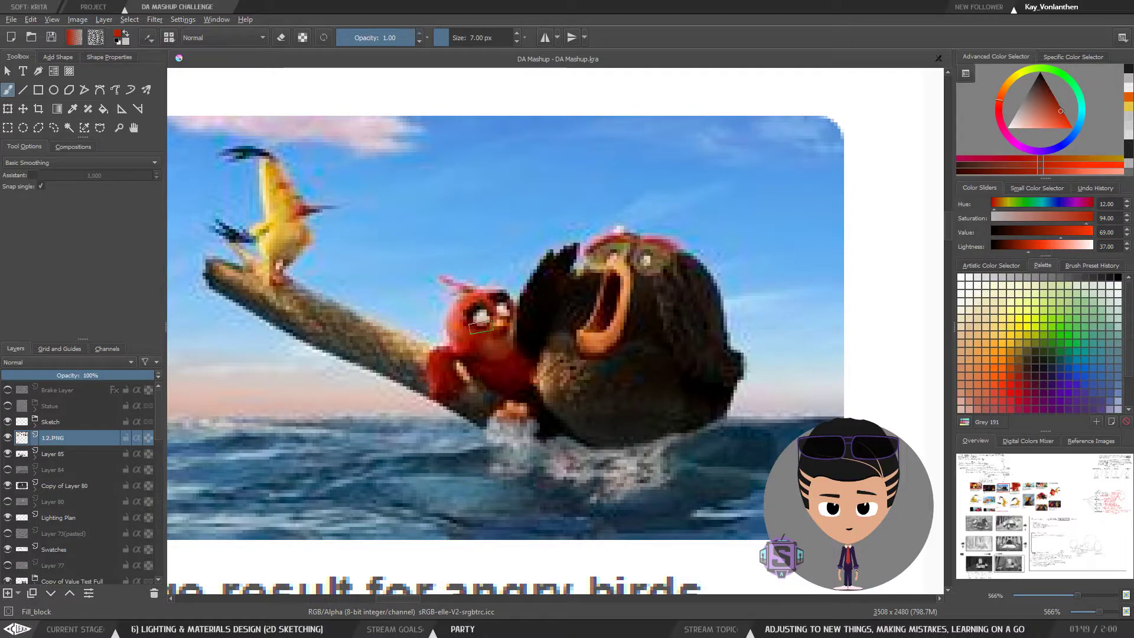
Turn the sampled red into a neutral grey with value about 71 and saturation 0, working over the dark tea-party thumbnail
{"action": "key", "text": "ctrl+minus"}
{"action": "key", "text": "ctrl+minus"}
{"action": "key", "text": "ctrl+minus"}
{"action": "key", "text": "ctrl+minus"}
{"action": "key", "text": "ctrl+minus"}
{"action": "key", "text": "ctrl+minus"}
{"action": "left_click_drag", "start_coordinate": [455, 427], "coordinate": [562, 71]}
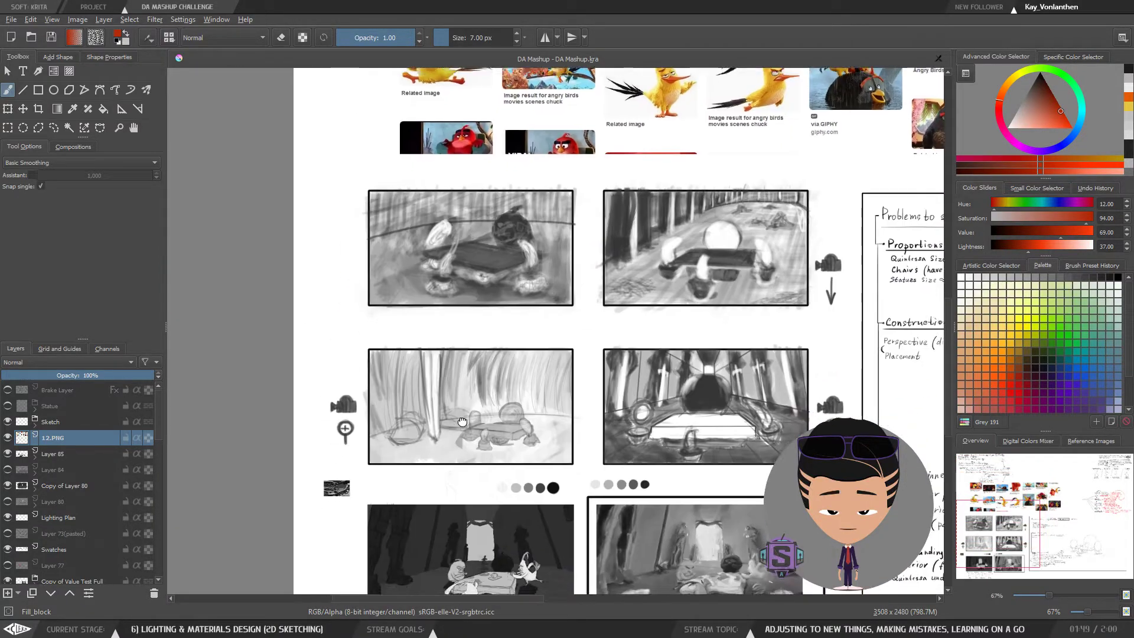
{"action": "left_click_drag", "start_coordinate": [434, 448], "coordinate": [482, 228]}
{"action": "key", "text": "ctrl+plus"}
{"action": "key", "text": "ctrl+plus"}
{"action": "key", "text": "ctrl+plus"}
{"action": "key", "text": "ctrl+plus"}
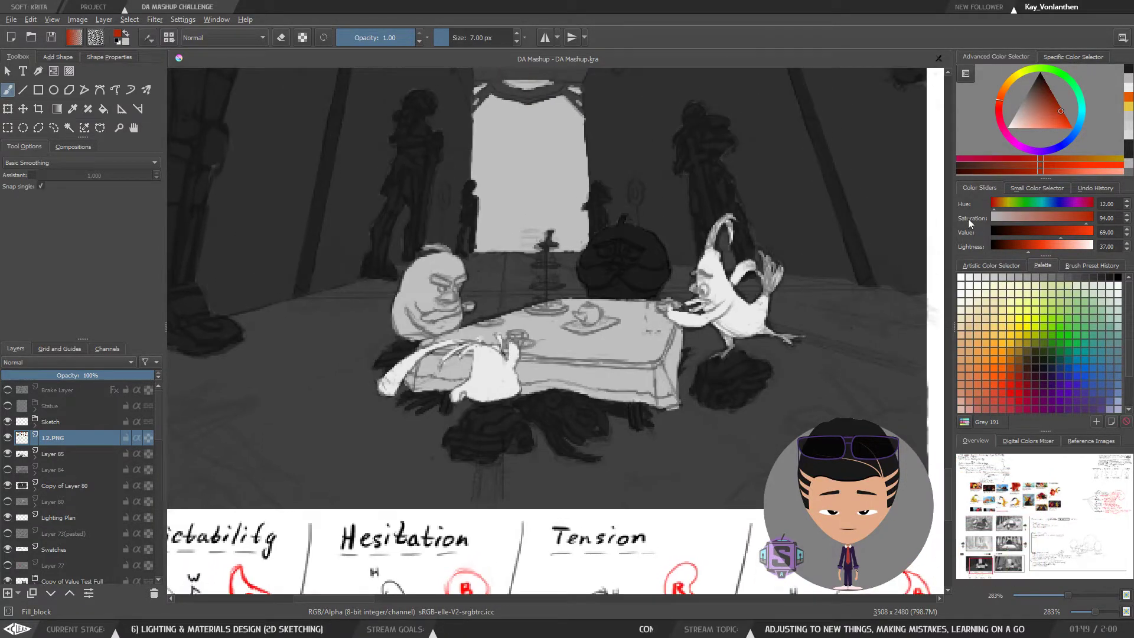
{"action": "left_click", "coordinate": [1061, 236]}
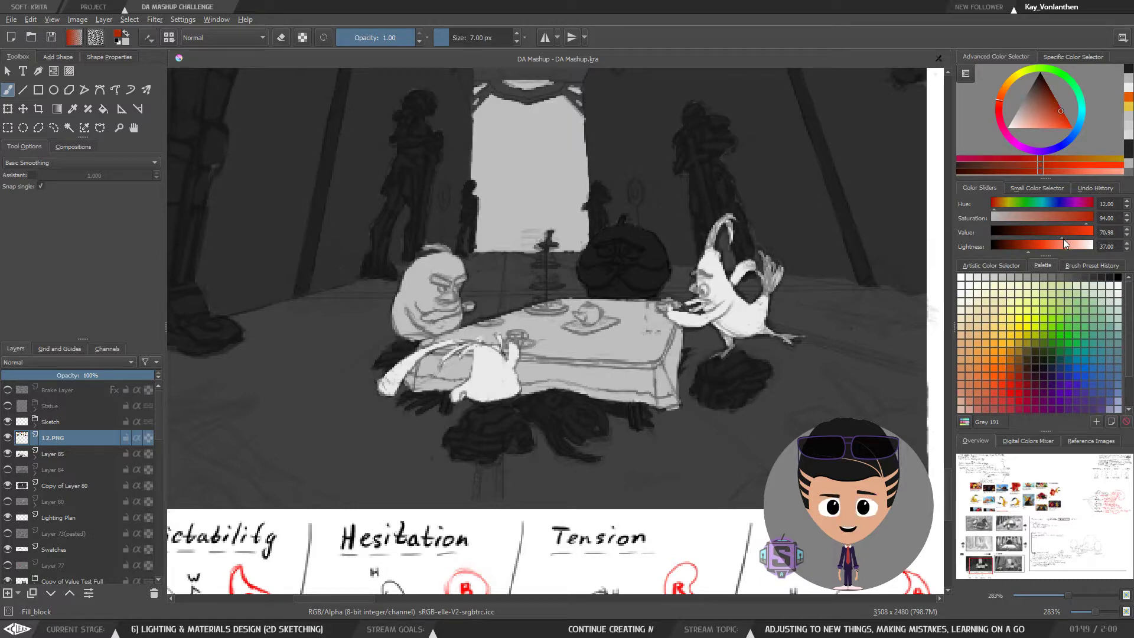
{"action": "left_click_drag", "start_coordinate": [1061, 216], "coordinate": [982, 227]}
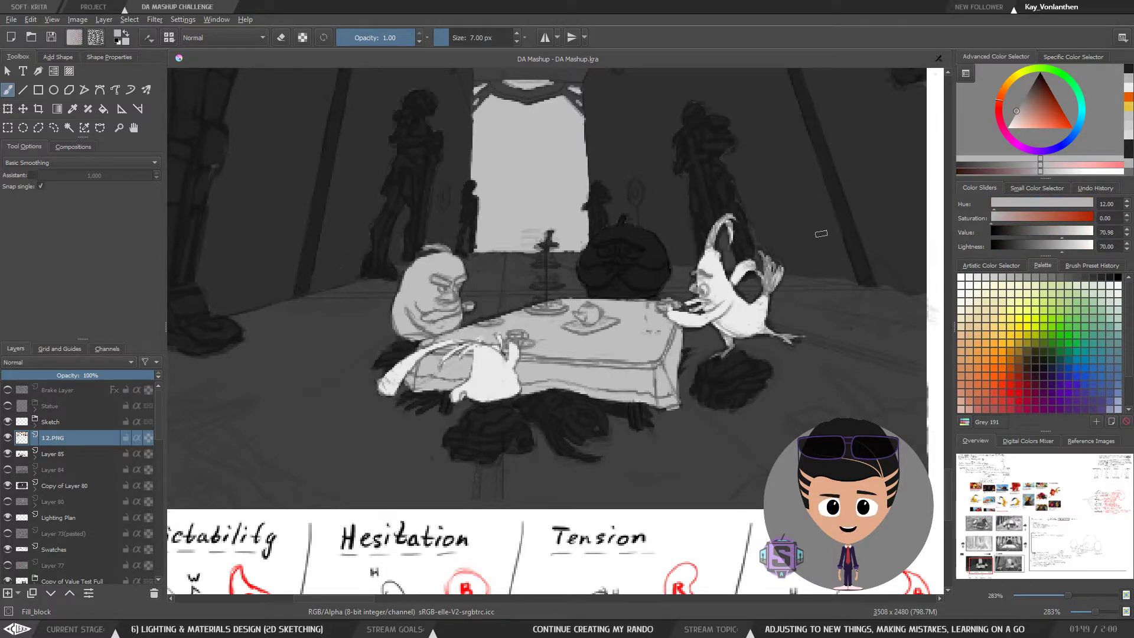
Compare the painted greys by sampling the white foreground bird, the tabletop and the round bird seated behind it
{"action": "scroll", "coordinate": [432, 230], "scroll_direction": "up", "scroll_amount": 2}
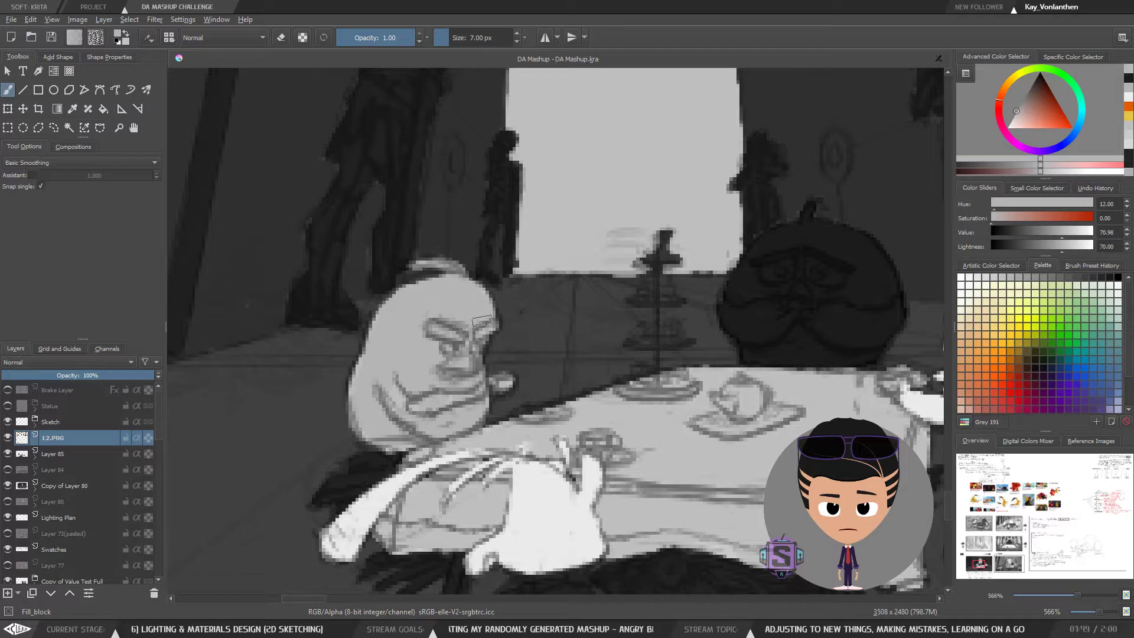
{"action": "left_click_drag", "start_coordinate": [481, 346], "coordinate": [471, 334]}
{"action": "key", "text": "minus"}
{"action": "key", "text": "minus"}
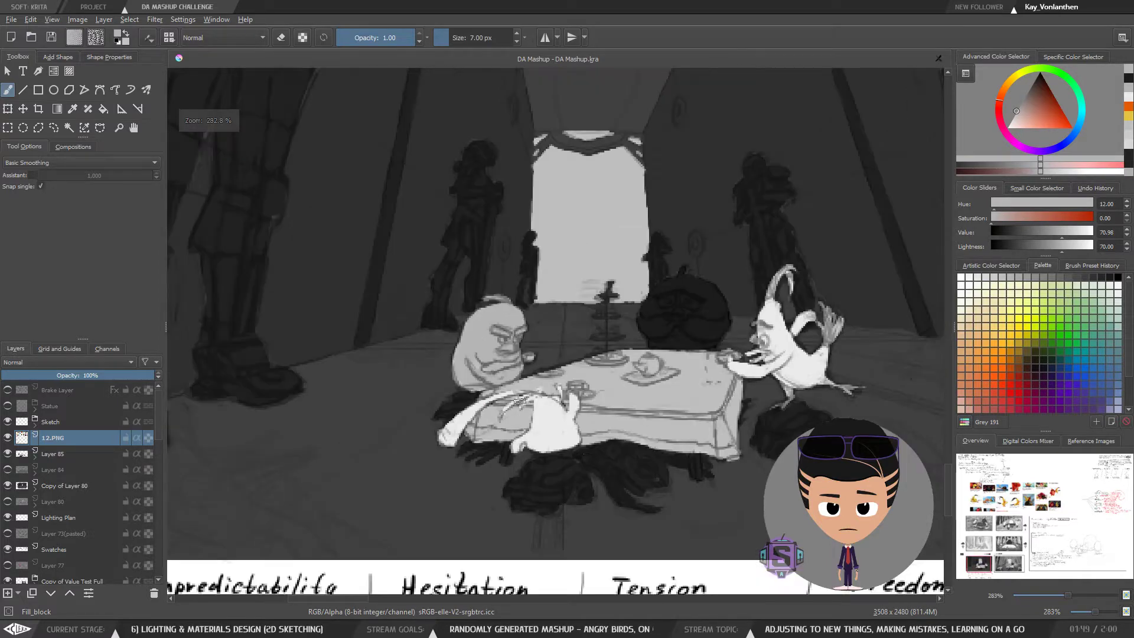
{"action": "left_click", "coordinate": [553, 426], "text": "ctrl"}
{"action": "left_click_drag", "start_coordinate": [553, 426], "coordinate": [784, 337]}
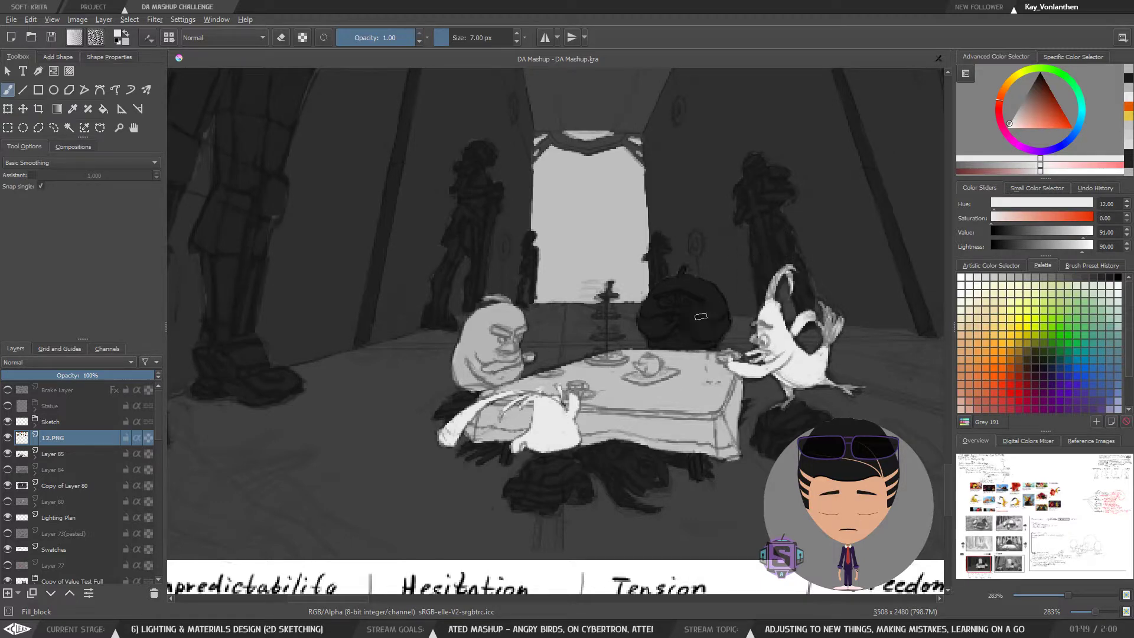
{"action": "left_click_drag", "start_coordinate": [706, 388], "coordinate": [621, 387]}
{"action": "left_click", "coordinate": [591, 389], "text": "ctrl"}
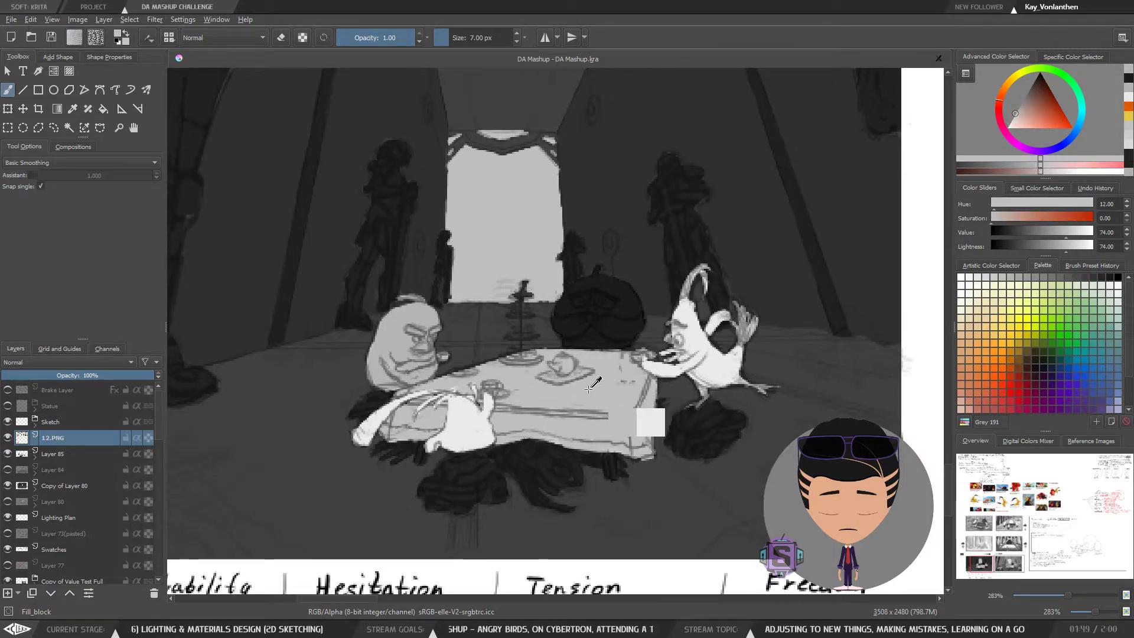
{"action": "left_click_drag", "start_coordinate": [403, 316], "coordinate": [664, 317]}
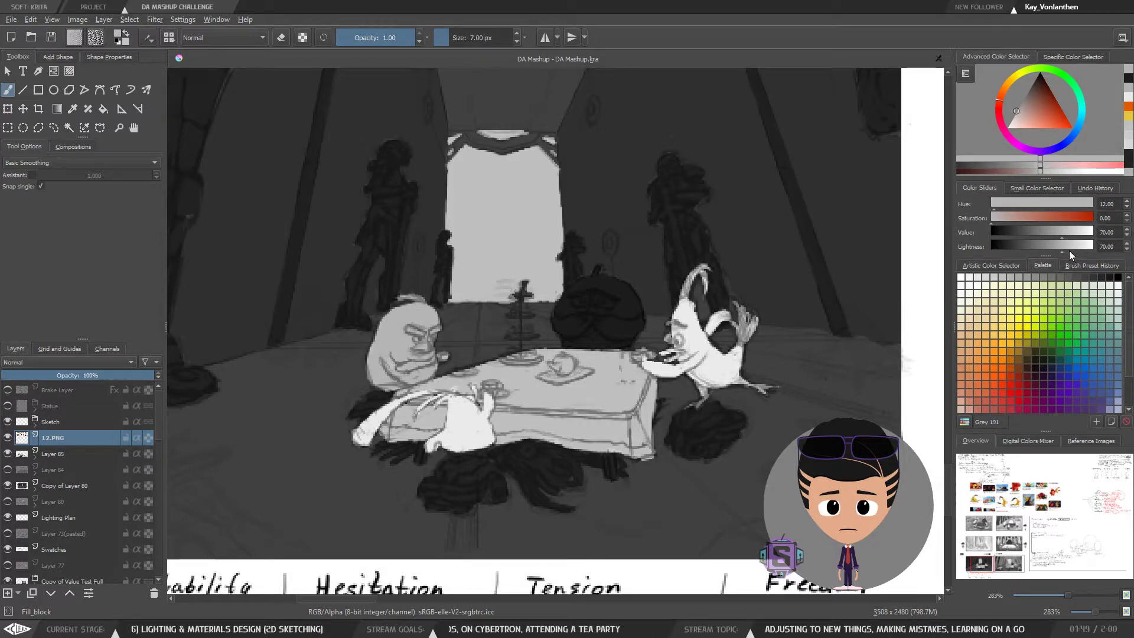
Raise the grey to lightness 80 and start brushing it over the tabletop with an 11 px brush
{"action": "left_click_drag", "start_coordinate": [1061, 252], "coordinate": [1072, 252]}
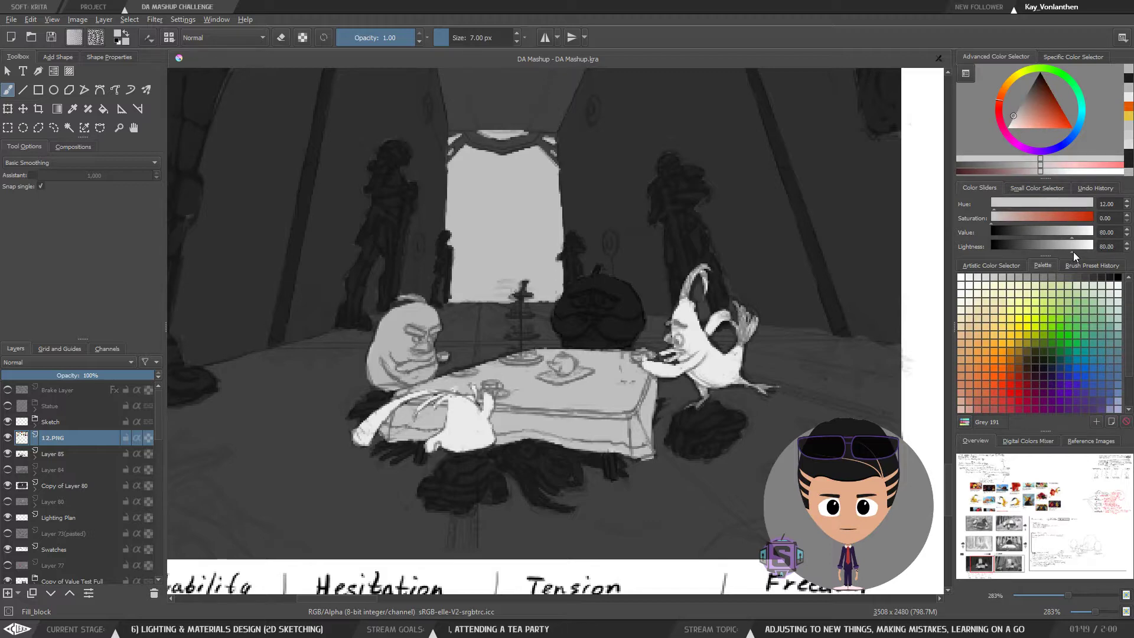
{"action": "key", "text": "ctrl+plus"}
{"action": "key", "text": "ctrl+plus"}
{"action": "key", "text": "bracketright"}
{"action": "key", "text": "bracketright"}
{"action": "key", "text": "bracketright"}
{"action": "key", "text": "bracketright"}
{"action": "left_click_drag", "start_coordinate": [520, 437], "coordinate": [497, 486]}
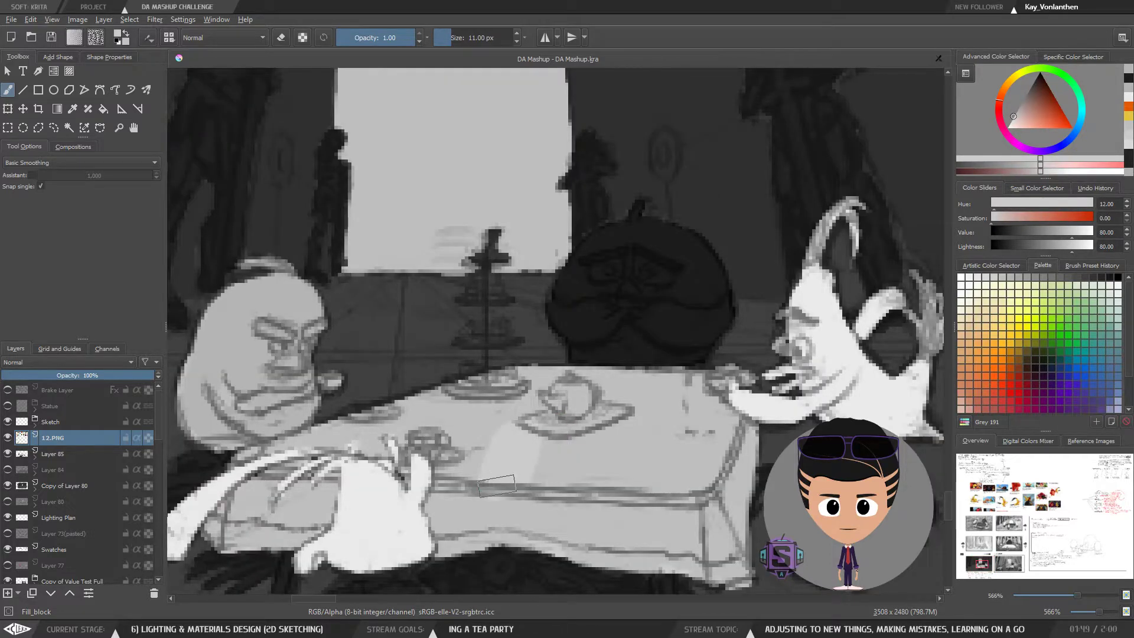
Cover the rest of the tablecloth with the lightness 80 grey, varying the brush between 14, 5 and 7 px
{"action": "key", "text": "ctrl+minus"}
{"action": "key", "text": "ctrl+minus"}
{"action": "key", "text": "bracketright"}
{"action": "key", "text": "bracketright"}
{"action": "key", "text": "bracketright"}
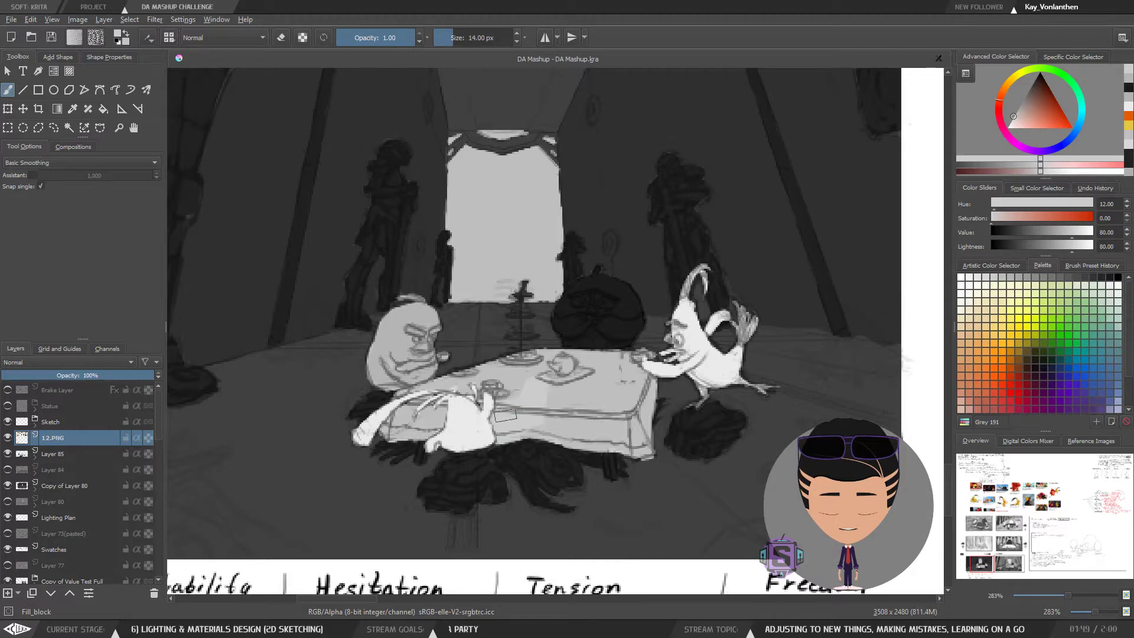
{"action": "mouse_move", "coordinate": [506, 416]}
{"action": "left_mouse_down"}
{"action": "mouse_move", "coordinate": [560, 428]}
{"action": "mouse_move", "coordinate": [561, 386]}
{"action": "mouse_move", "coordinate": [523, 393]}
{"action": "left_mouse_up"}
{"action": "key", "text": "bracketleft"}
{"action": "key", "text": "bracketleft"}
{"action": "key", "text": "bracketleft"}
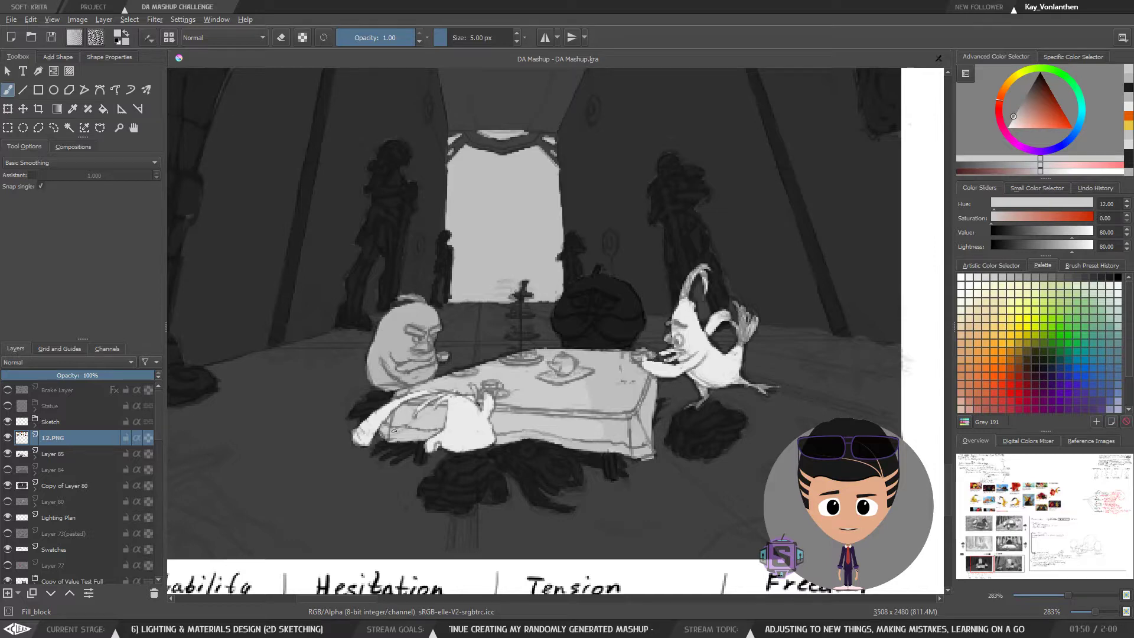
{"action": "key", "text": "bracketright"}
{"action": "key", "text": "bracketright"}
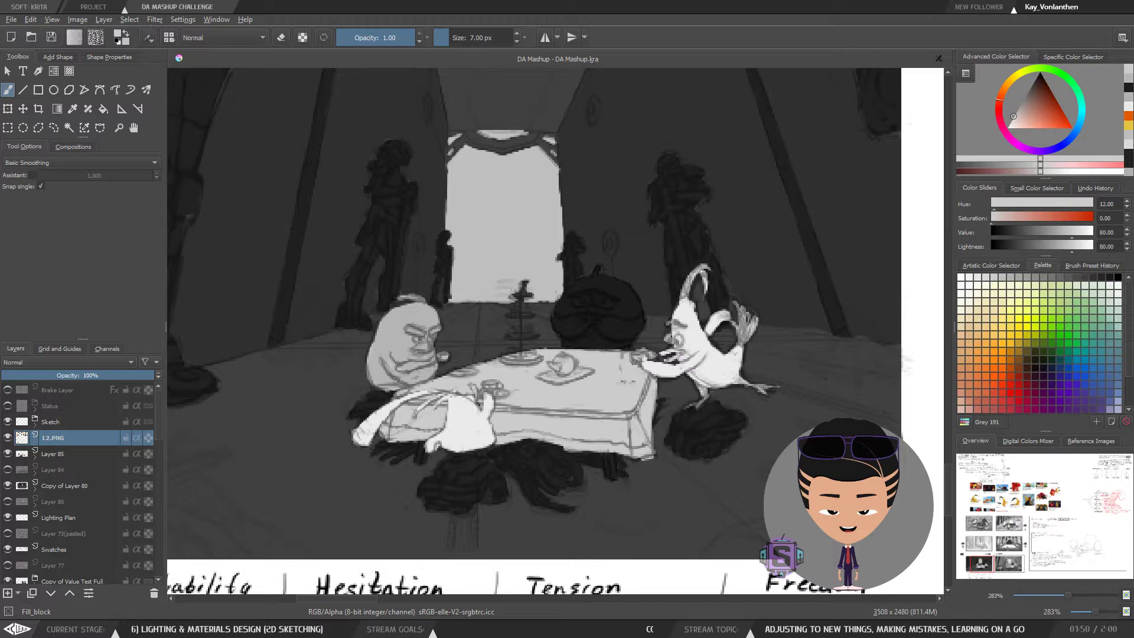
Examine the lightened table against the birds and the neighbouring framed thumbnail at small and medium magnification
{"action": "key", "text": "ctrl+minus"}
{"action": "key", "text": "ctrl+minus"}
{"action": "key", "text": "ctrl+minus"}
{"action": "key", "text": "ctrl+minus"}
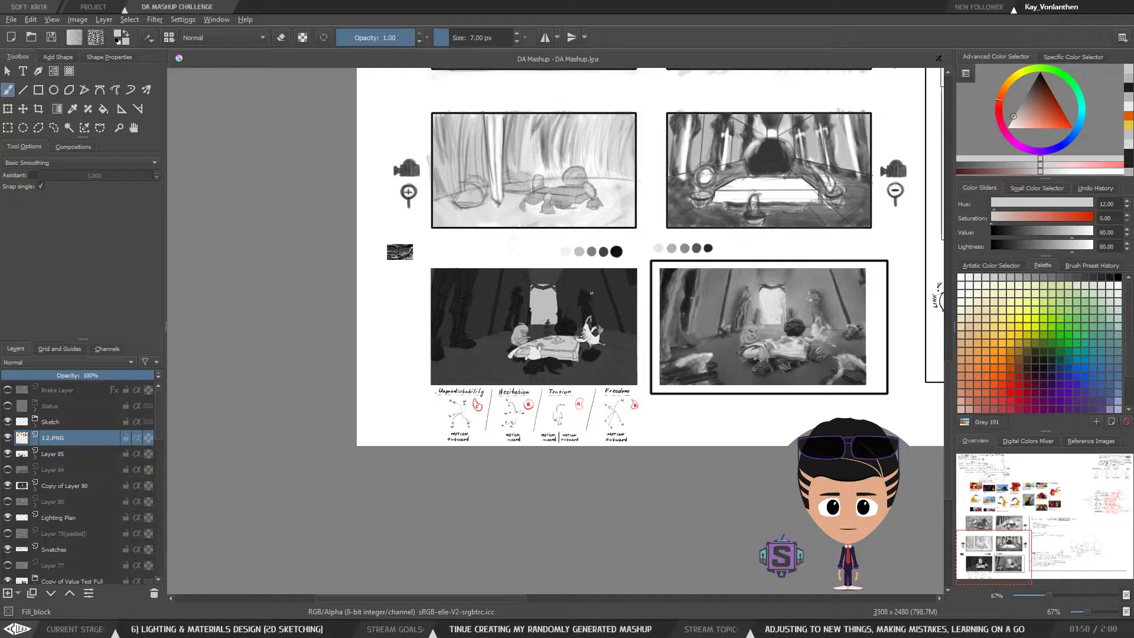
{"action": "scroll", "coordinate": [576, 330], "scroll_direction": "up", "scroll_amount": 2}
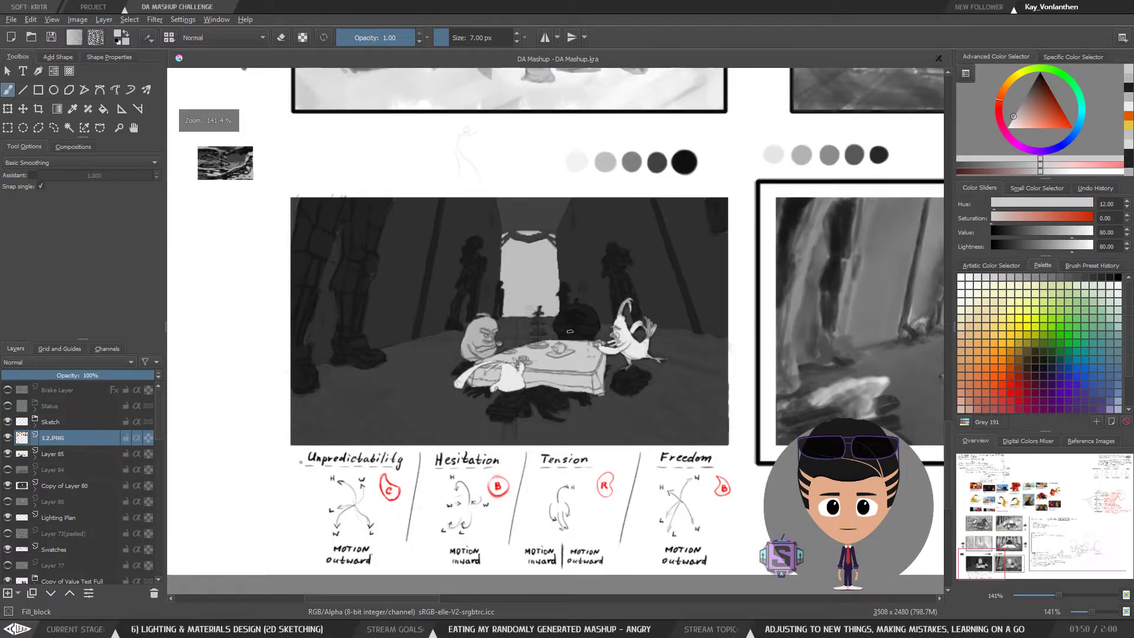
{"action": "scroll", "coordinate": [570, 352], "scroll_direction": "down", "scroll_amount": 2}
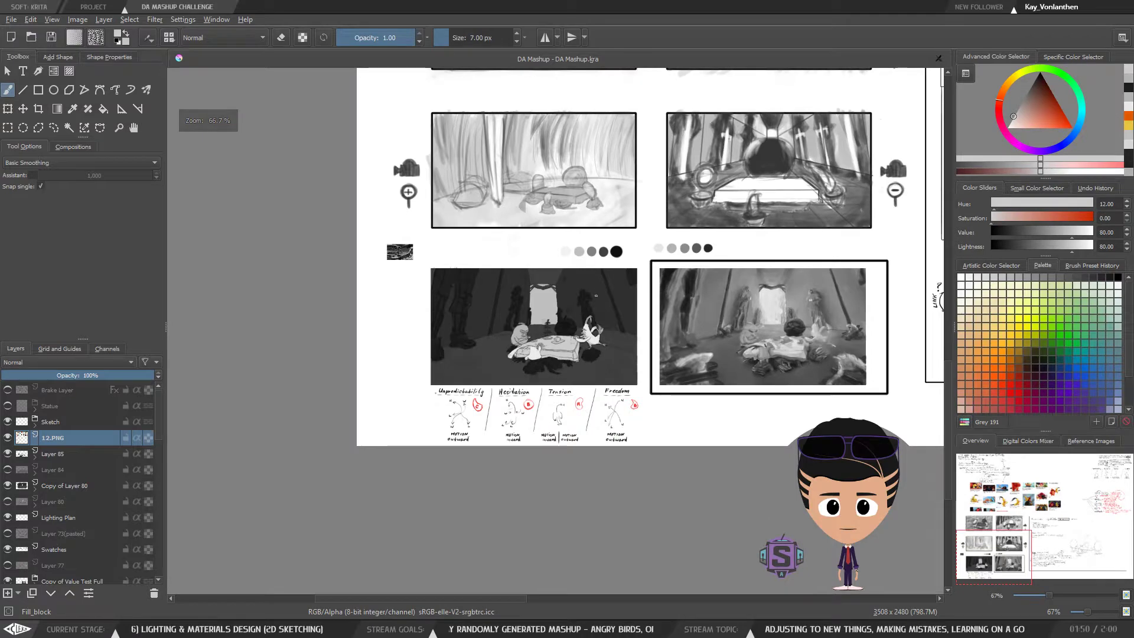
{"action": "scroll", "coordinate": [579, 306], "scroll_direction": "up", "scroll_amount": 2}
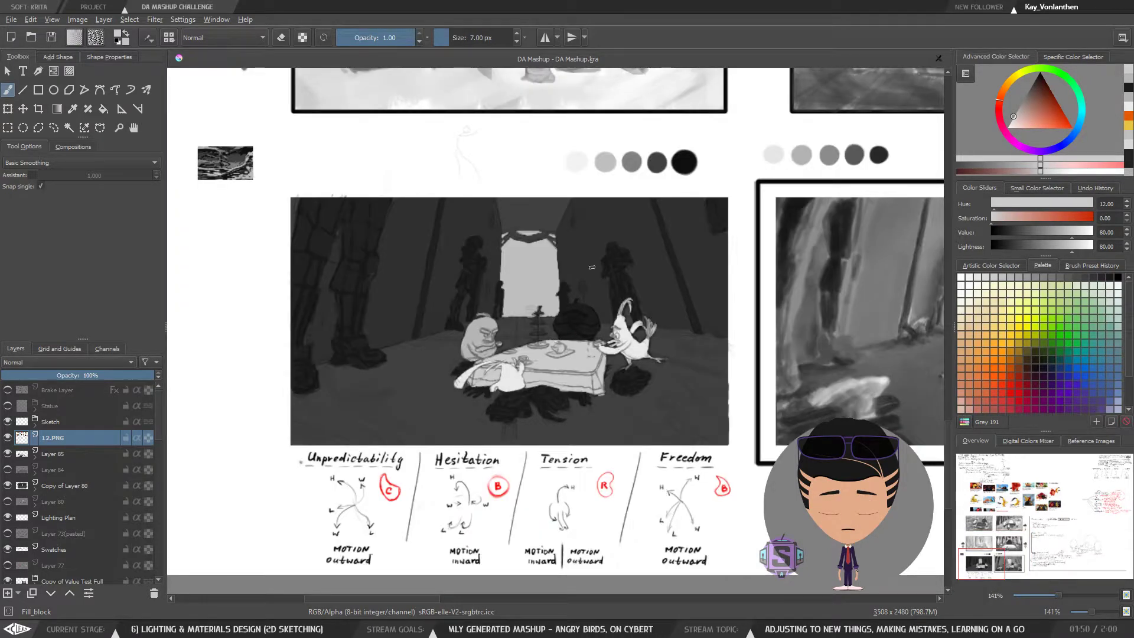
{"action": "mouse_move", "coordinate": [571, 361]}
{"action": "left_mouse_down"}
{"action": "mouse_move", "coordinate": [579, 386]}
{"action": "mouse_move", "coordinate": [592, 371]}
{"action": "left_mouse_up"}
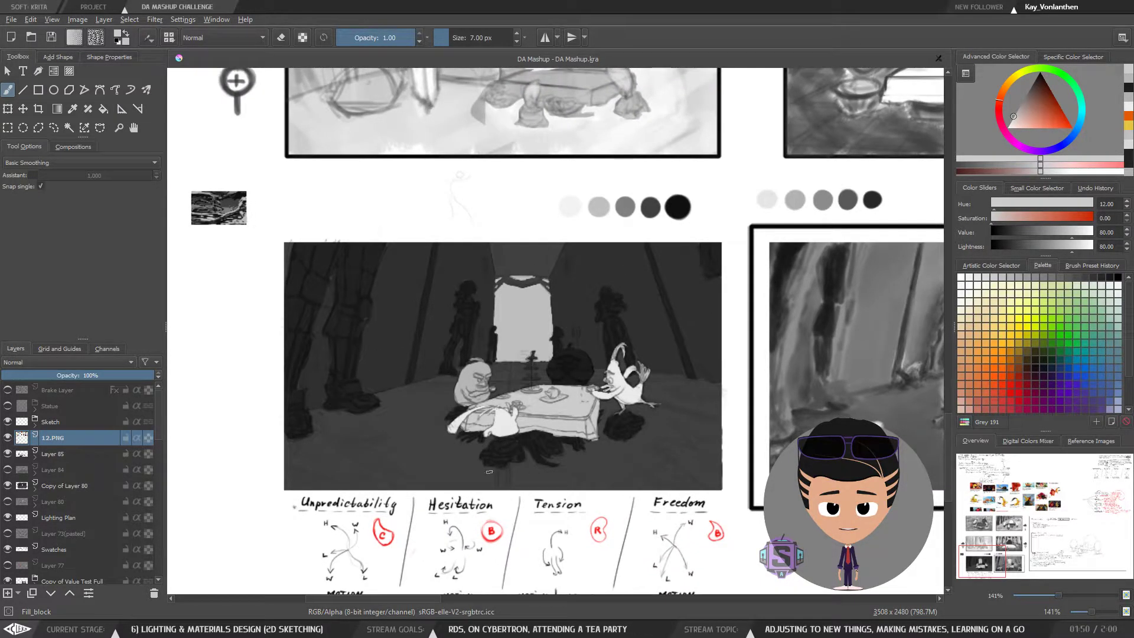
Check how the dark thumbnail's values read from the whole-sheet view down to close range, compared with the other thumbnails
{"action": "key", "text": "minus"}
{"action": "key", "text": "minus"}
{"action": "key", "text": "minus"}
{"action": "key", "text": "minus"}
{"action": "key", "text": "minus"}
{"action": "key", "text": "minus"}
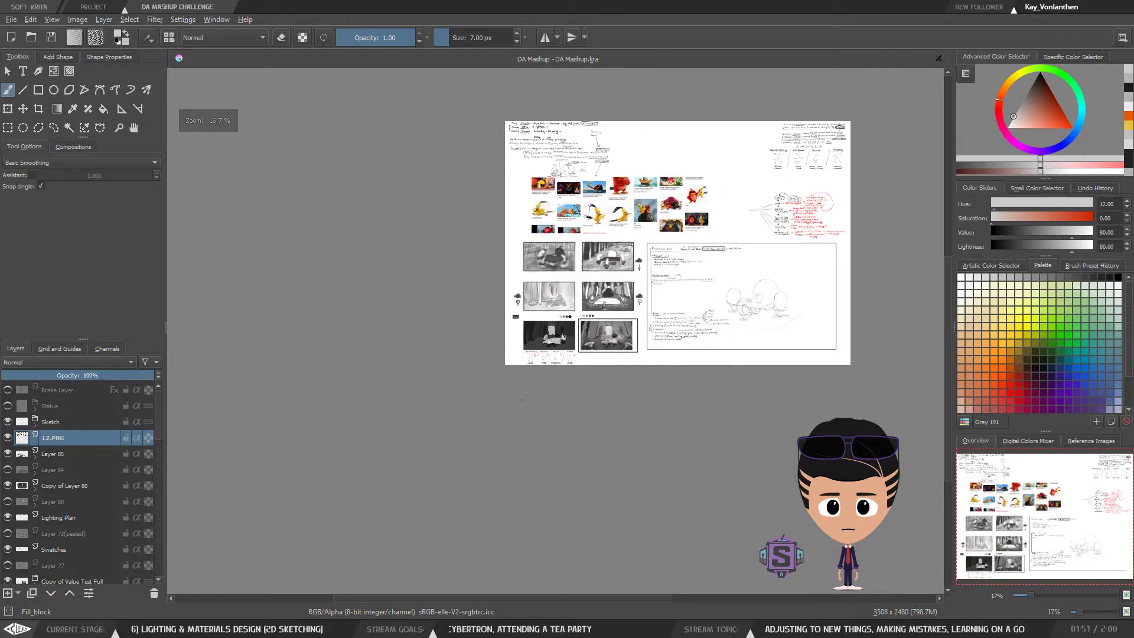
{"action": "key", "text": "plus"}
{"action": "key", "text": "plus"}
{"action": "key", "text": "plus"}
{"action": "key", "text": "plus"}
{"action": "key", "text": "plus"}
{"action": "key", "text": "plus"}
{"action": "key", "text": "minus"}
{"action": "key", "text": "minus"}
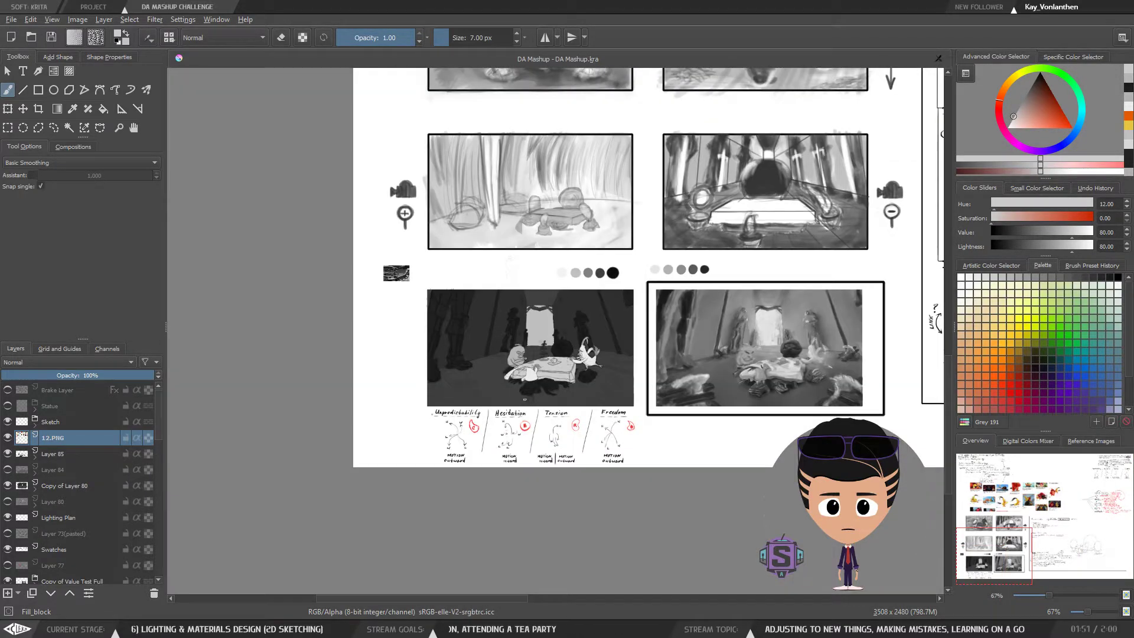
{"action": "key", "text": "plus"}
{"action": "key", "text": "plus"}
{"action": "left_click_drag", "start_coordinate": [535, 423], "coordinate": [402, 418]}
{"action": "key", "text": "minus"}
{"action": "key", "text": "minus"}
{"action": "key", "text": "minus"}
{"action": "key", "text": "minus"}
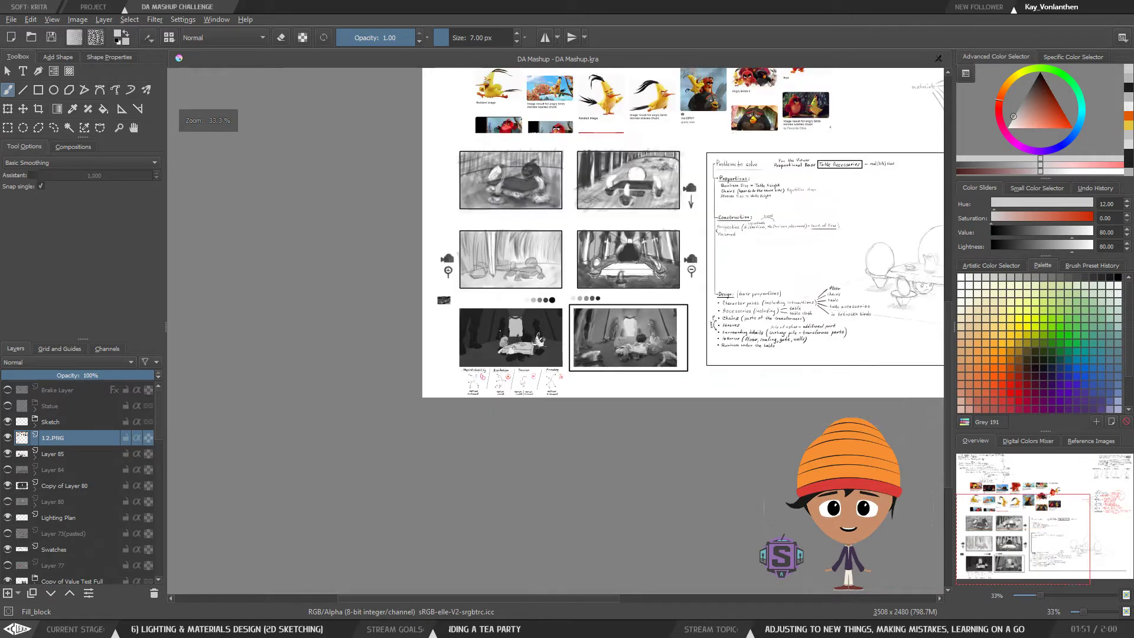
{"action": "key", "text": "plus"}
{"action": "key", "text": "plus"}
{"action": "key", "text": "plus"}
{"action": "key", "text": "plus"}
{"action": "left_click_drag", "start_coordinate": [484, 434], "coordinate": [585, 416]}
{"action": "key", "text": "plus"}
{"action": "key", "text": "plus"}
{"action": "key", "text": "minus"}
{"action": "key", "text": "minus"}
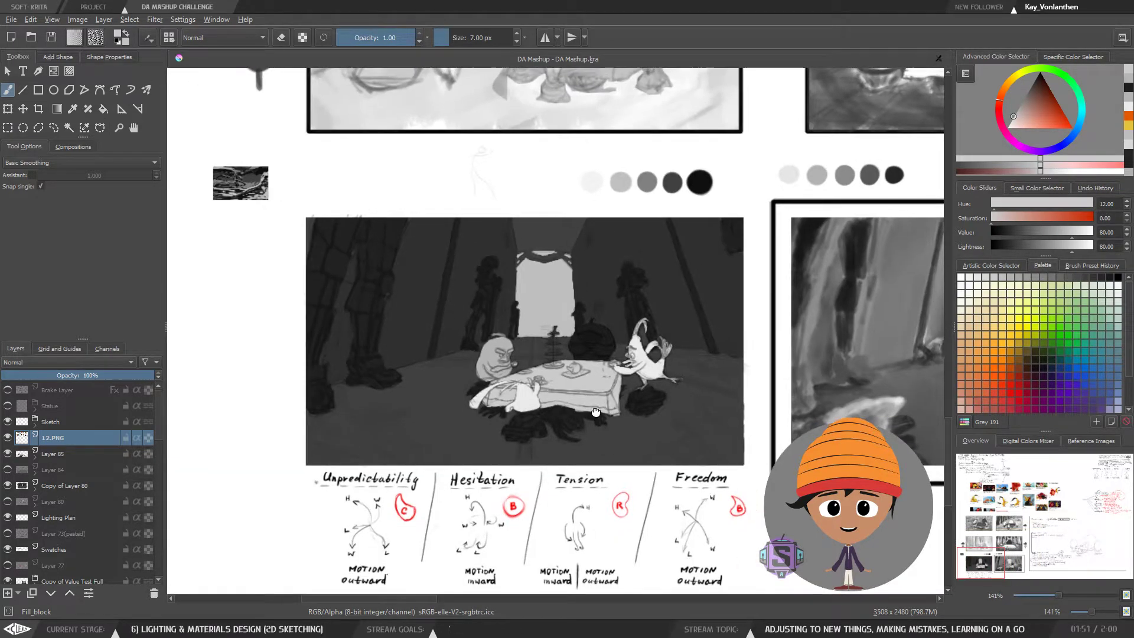
Hide the Copy of Layer 80 layer, toggling it and the Lighting Plan layer to compare the thumbnail's values
{"action": "left_click", "coordinate": [73, 486]}
{"action": "left_click", "coordinate": [8, 486]}
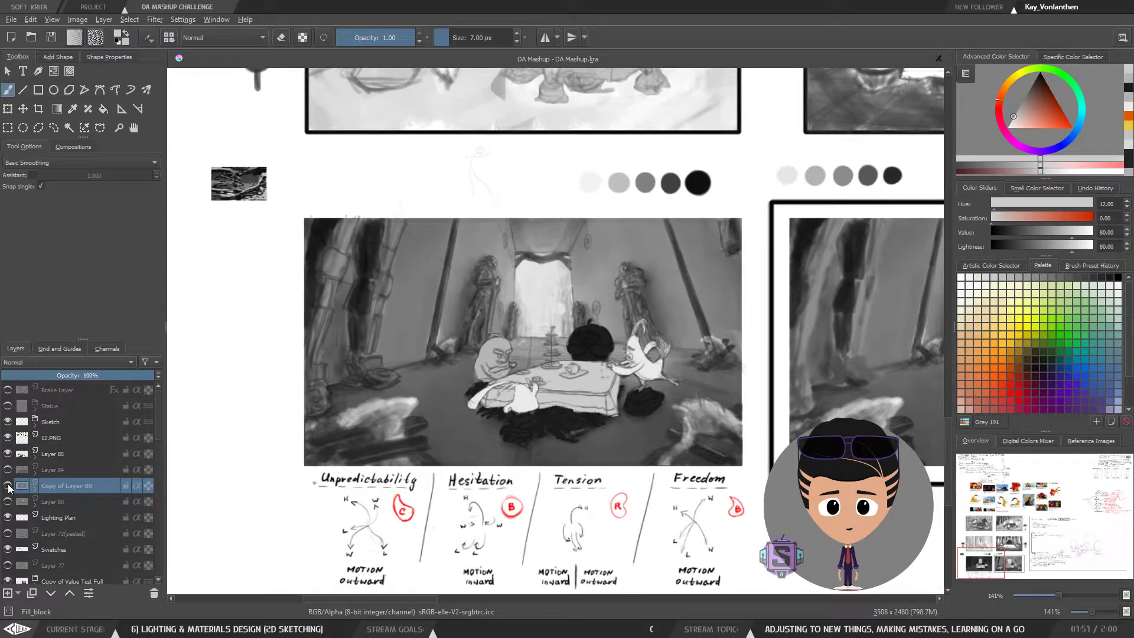
{"action": "left_click", "coordinate": [7, 486]}
{"action": "left_click", "coordinate": [8, 486]}
{"action": "left_click", "coordinate": [7, 487]}
{"action": "left_click", "coordinate": [7, 518]}
{"action": "left_click", "coordinate": [7, 518]}
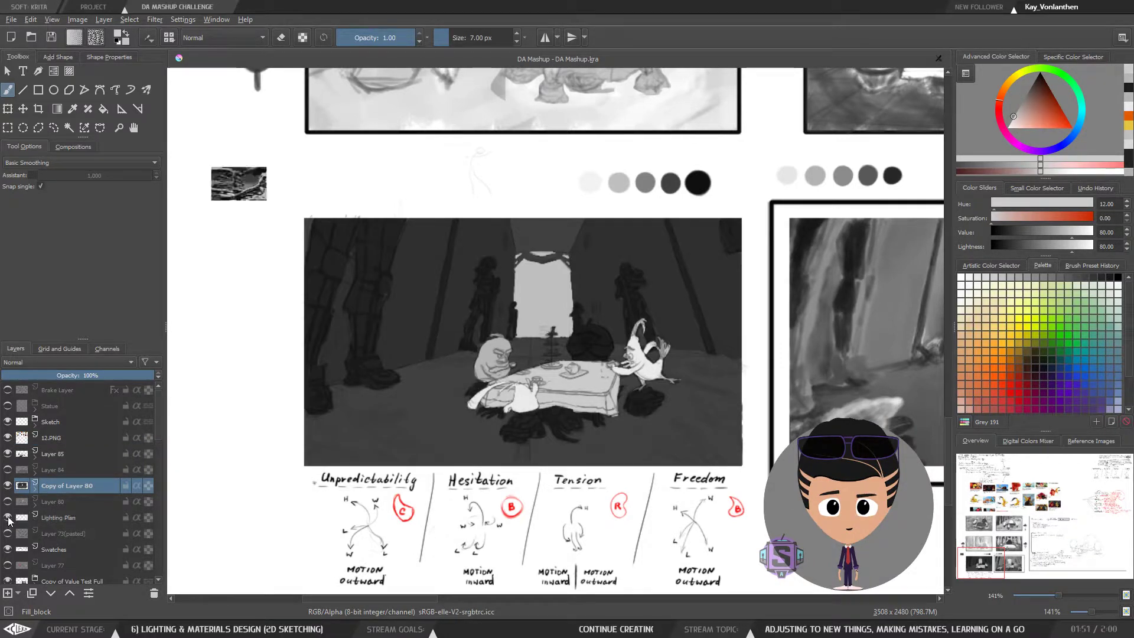
{"action": "left_click", "coordinate": [8, 486]}
{"action": "left_click", "coordinate": [8, 518]}
{"action": "left_click", "coordinate": [7, 518]}
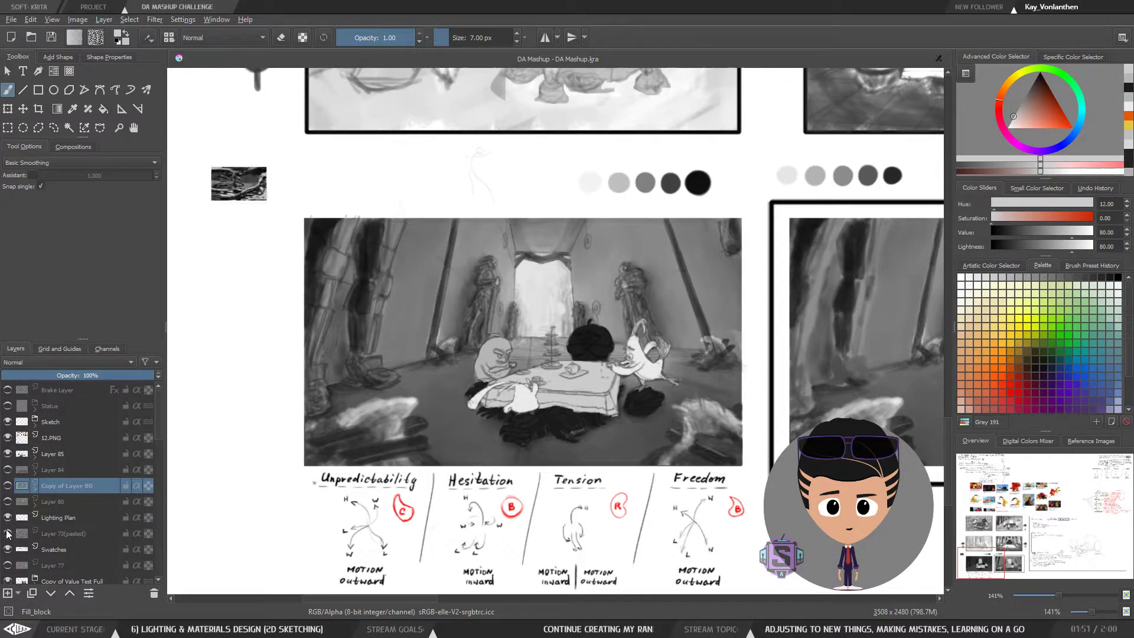
Hide the Swatches and Value Test Full layers, leaving Value Test Full selected
{"action": "left_click", "coordinate": [8, 549]}
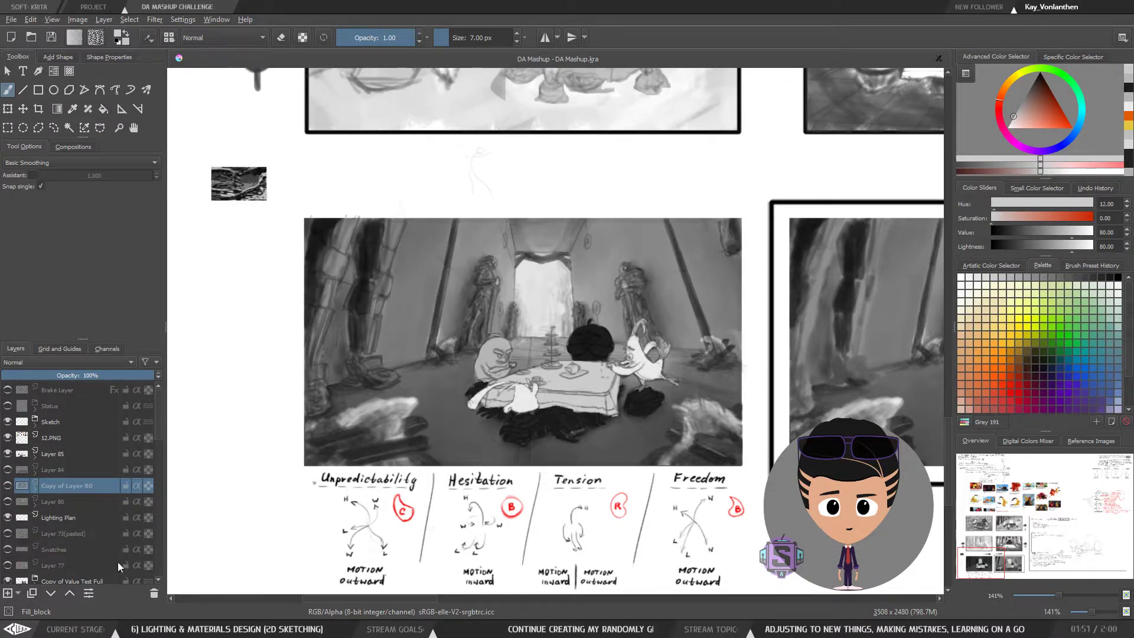
{"action": "left_click_drag", "start_coordinate": [159, 435], "coordinate": [158, 450]}
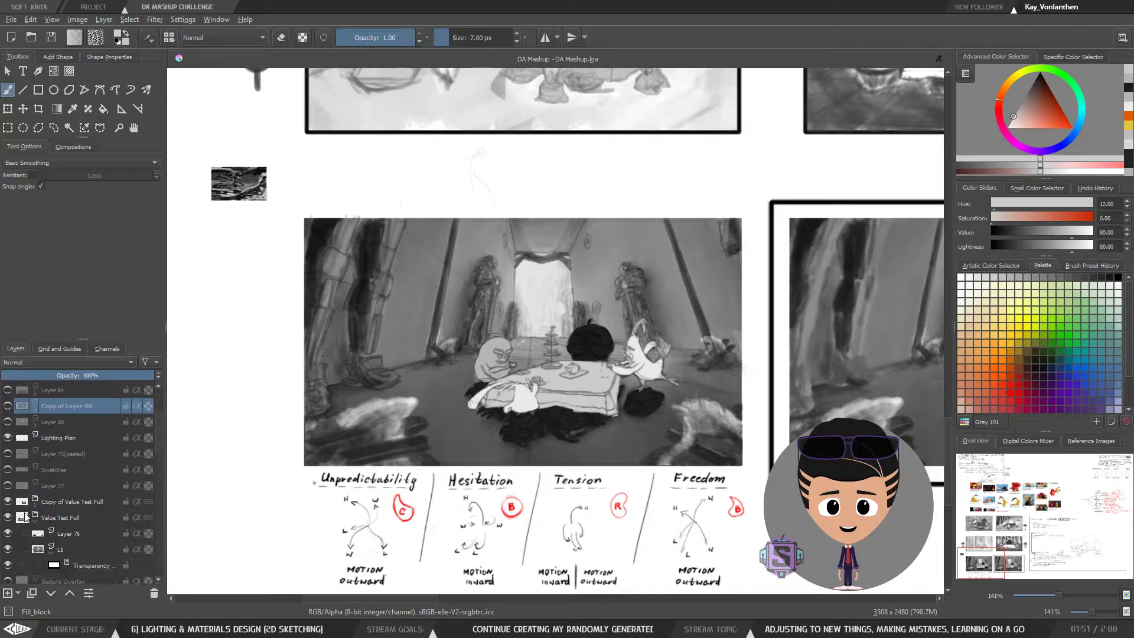
{"action": "left_click", "coordinate": [8, 518]}
{"action": "left_click", "coordinate": [45, 519]}
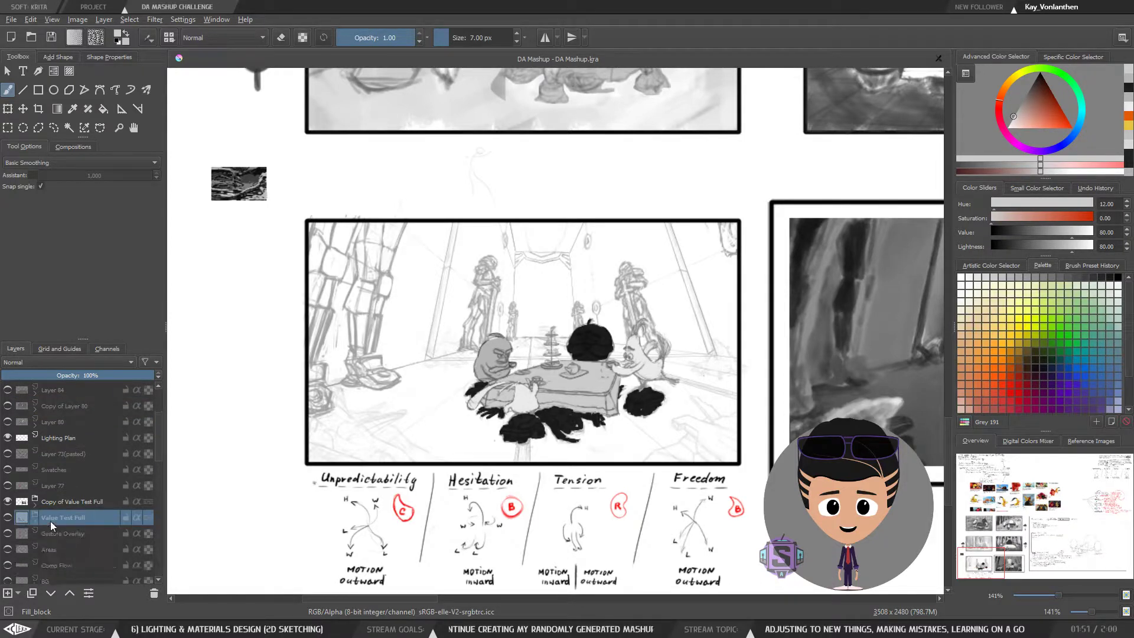
Select Layer 85 and toggle its visibility to check which values it holds in the tea-party thumbnail
{"action": "left_click_drag", "start_coordinate": [160, 466], "coordinate": [159, 433]}
{"action": "left_click", "coordinate": [72, 483]}
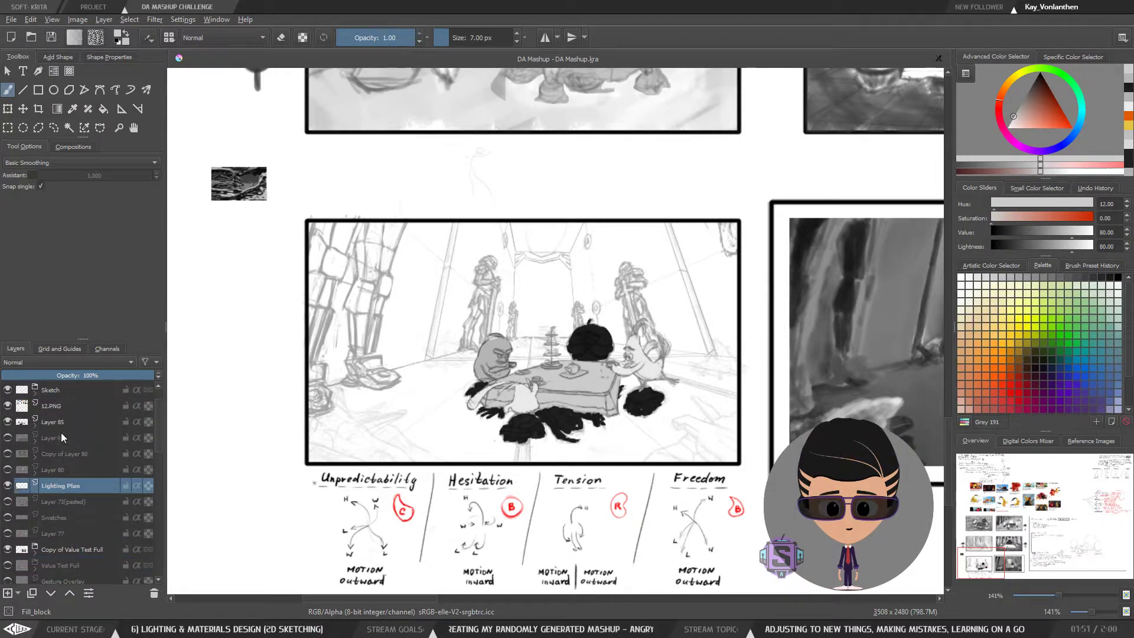
{"action": "left_click", "coordinate": [59, 423]}
{"action": "left_click", "coordinate": [8, 421]}
{"action": "left_click", "coordinate": [8, 422]}
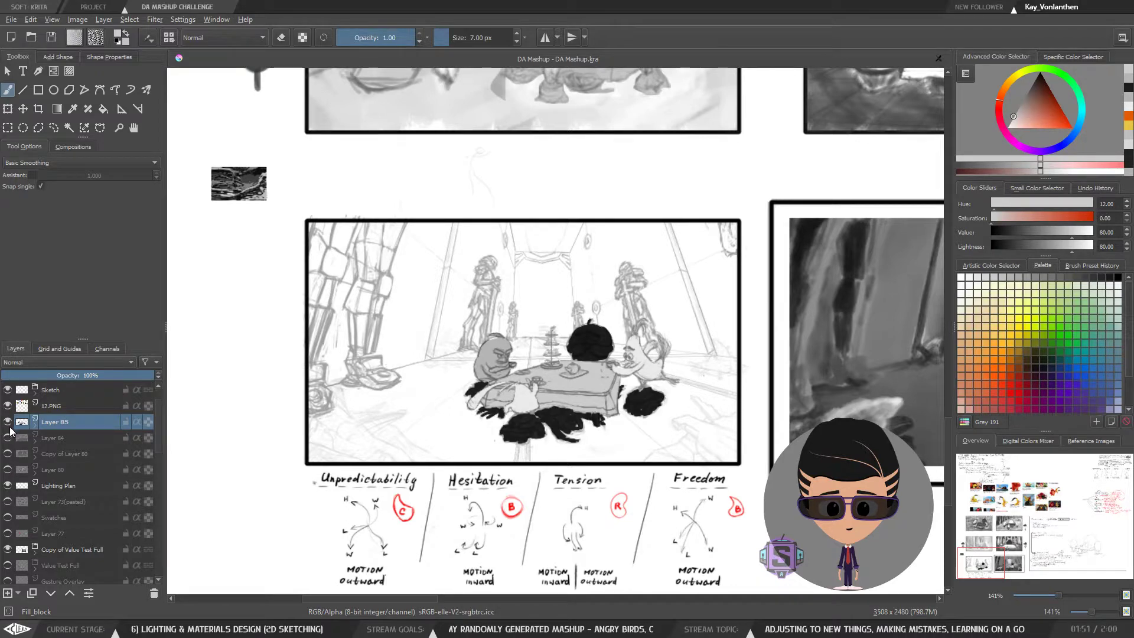
Toggle the 12.PNG layer's visibility to compare the tea-party birds with and without its value shapes
{"action": "scroll", "coordinate": [158, 418], "scroll_direction": "up", "scroll_amount": 2}
{"action": "left_click", "coordinate": [62, 437]}
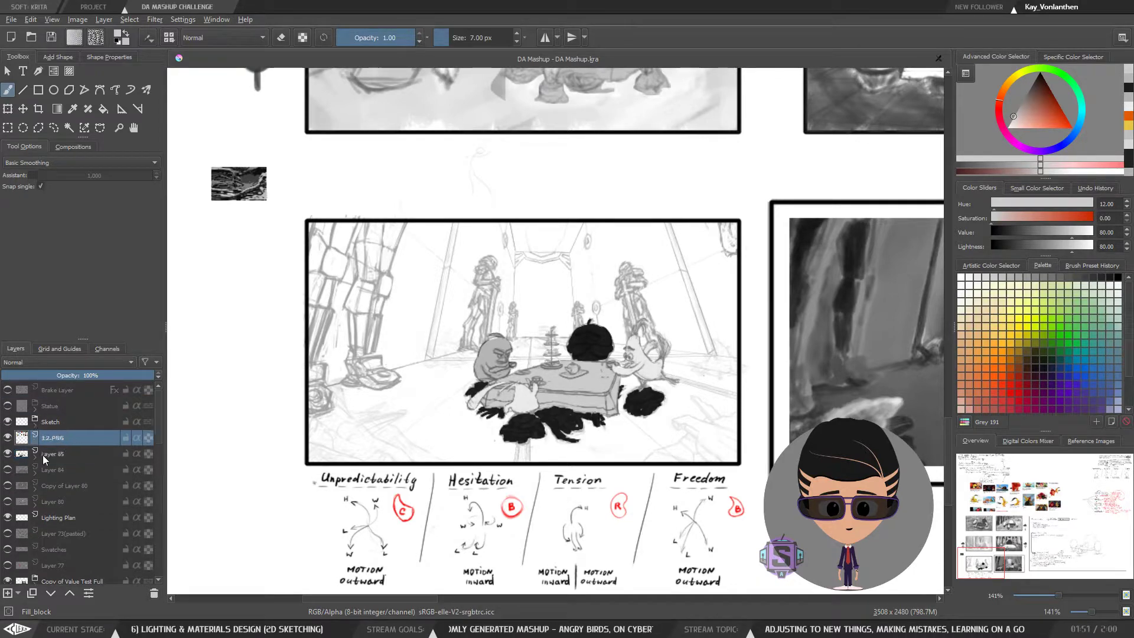
{"action": "left_click", "coordinate": [8, 438]}
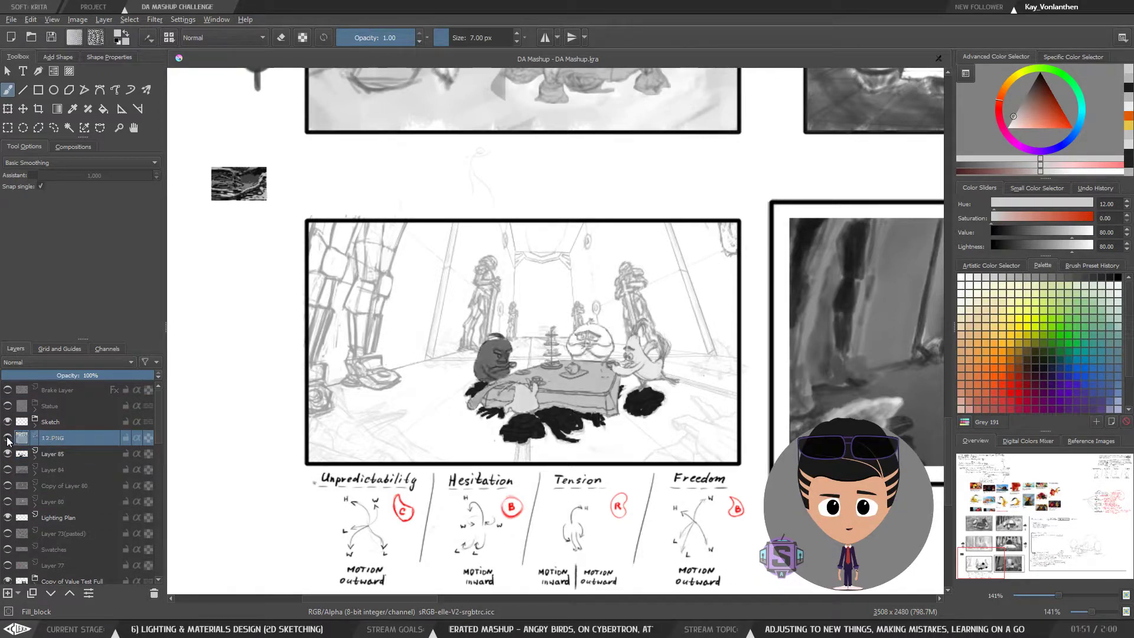
{"action": "left_click", "coordinate": [8, 438]}
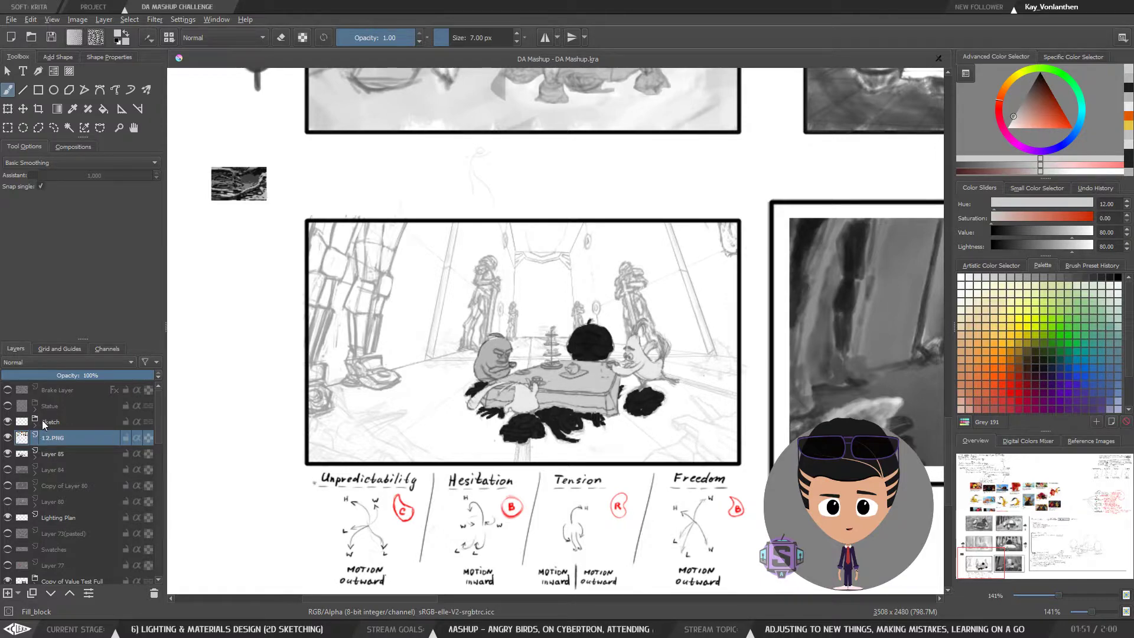
{"action": "left_click", "coordinate": [7, 440]}
{"action": "left_click", "coordinate": [7, 440]}
{"action": "left_click", "coordinate": [8, 439]}
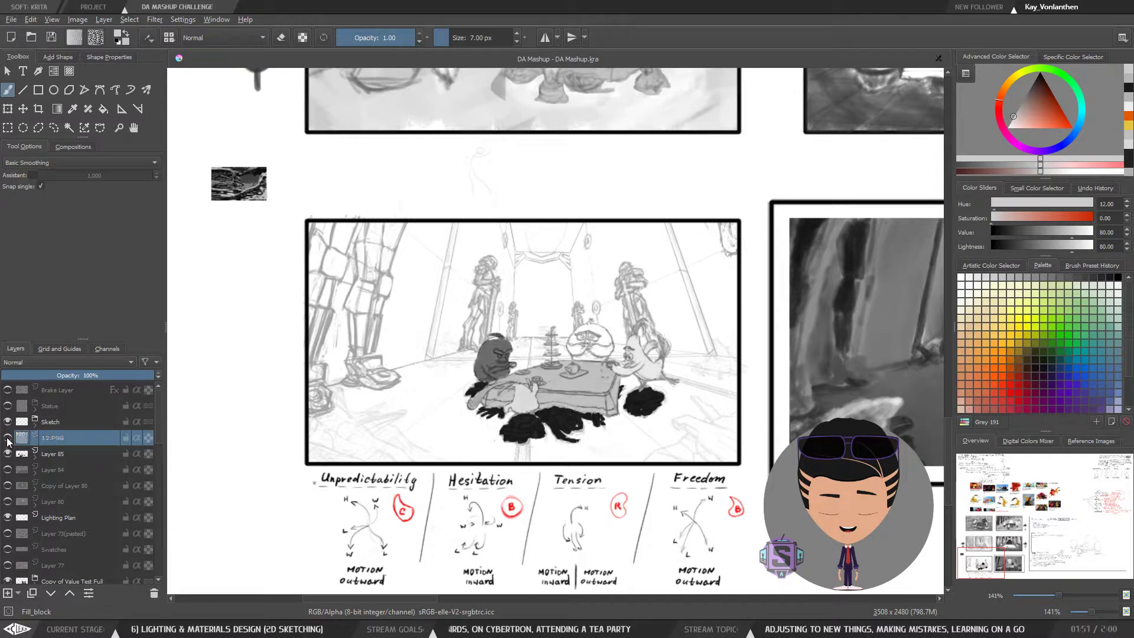
{"action": "left_click", "coordinate": [8, 439]}
Show Layer 84 and the Copy of Layer 80 layer beneath Layer 85 in the tea-party thumbnail
{"action": "left_click", "coordinate": [52, 453]}
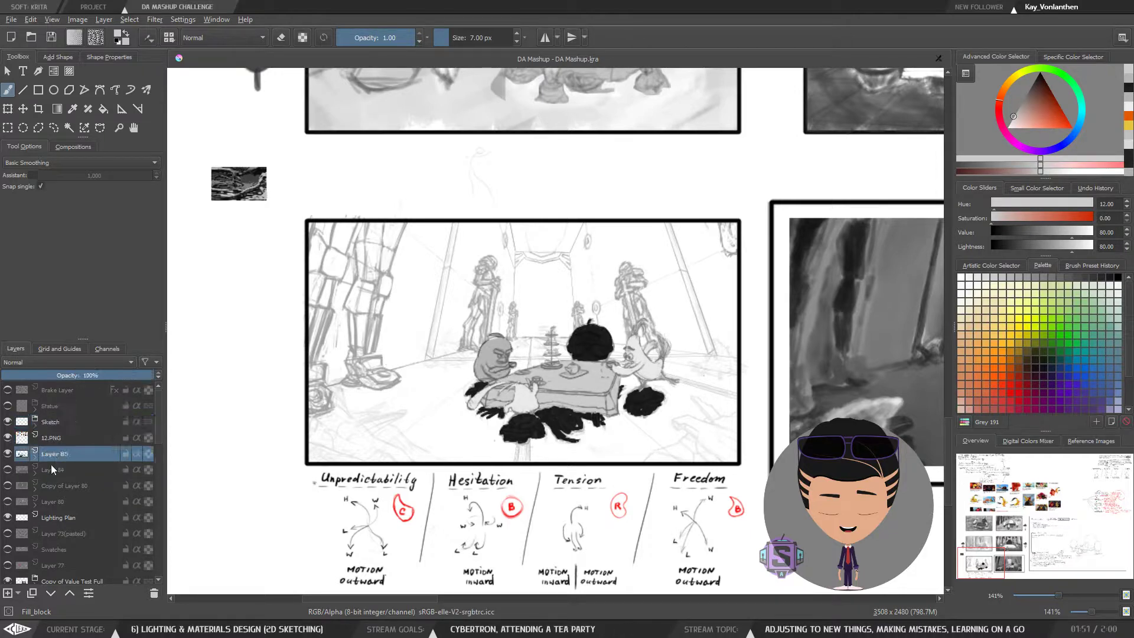
{"action": "left_click", "coordinate": [7, 471]}
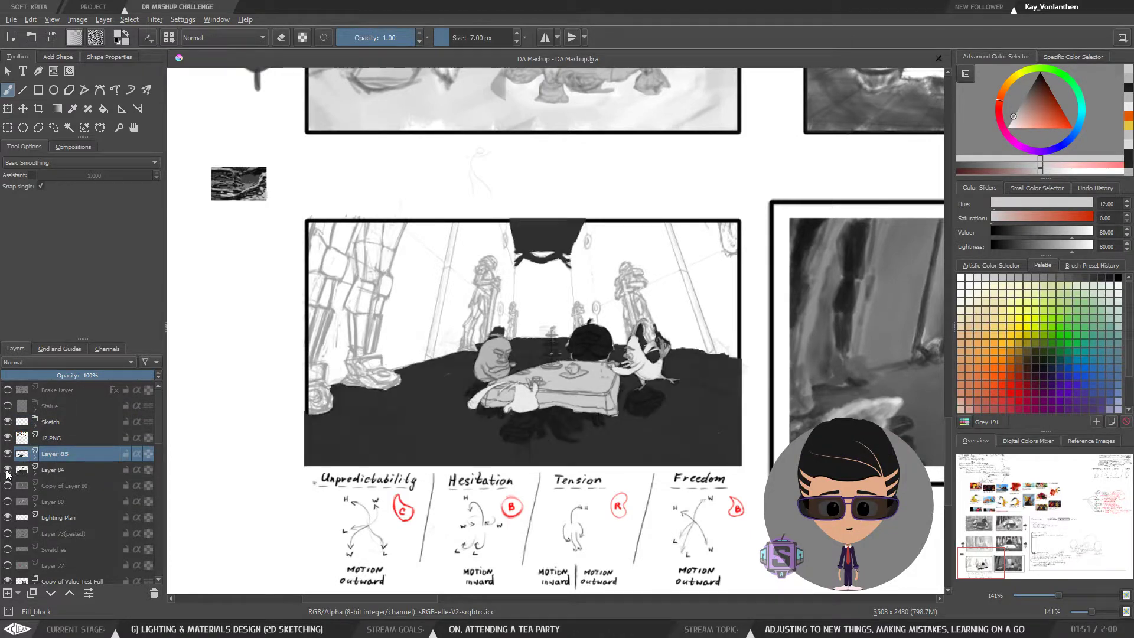
{"action": "left_click", "coordinate": [7, 485]}
{"action": "left_click", "coordinate": [8, 486]}
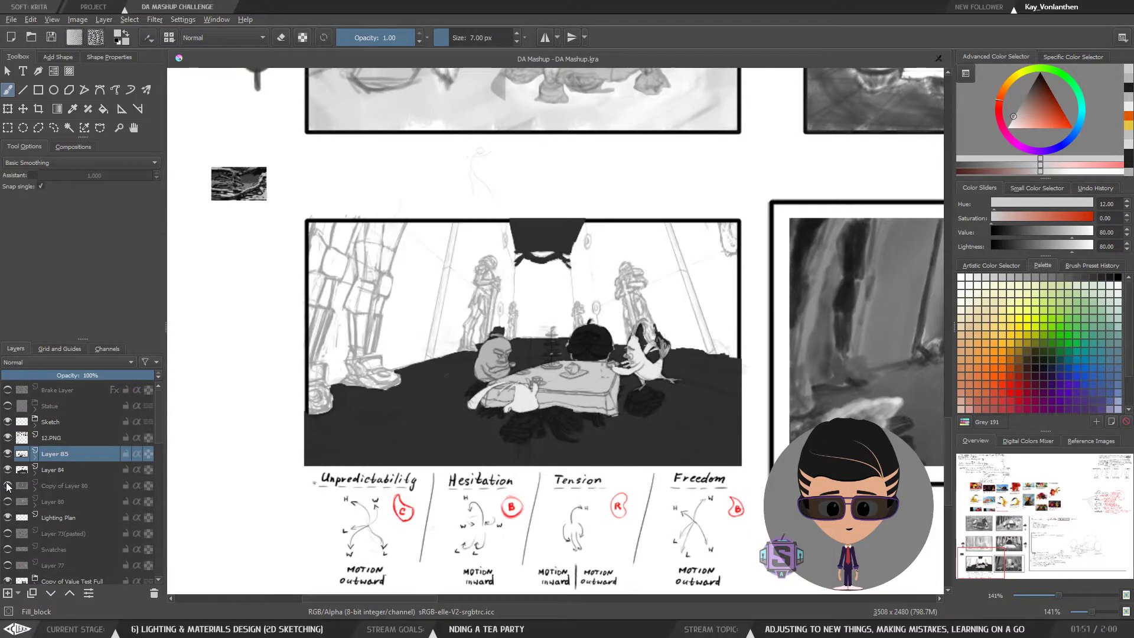
{"action": "left_click", "coordinate": [8, 485]}
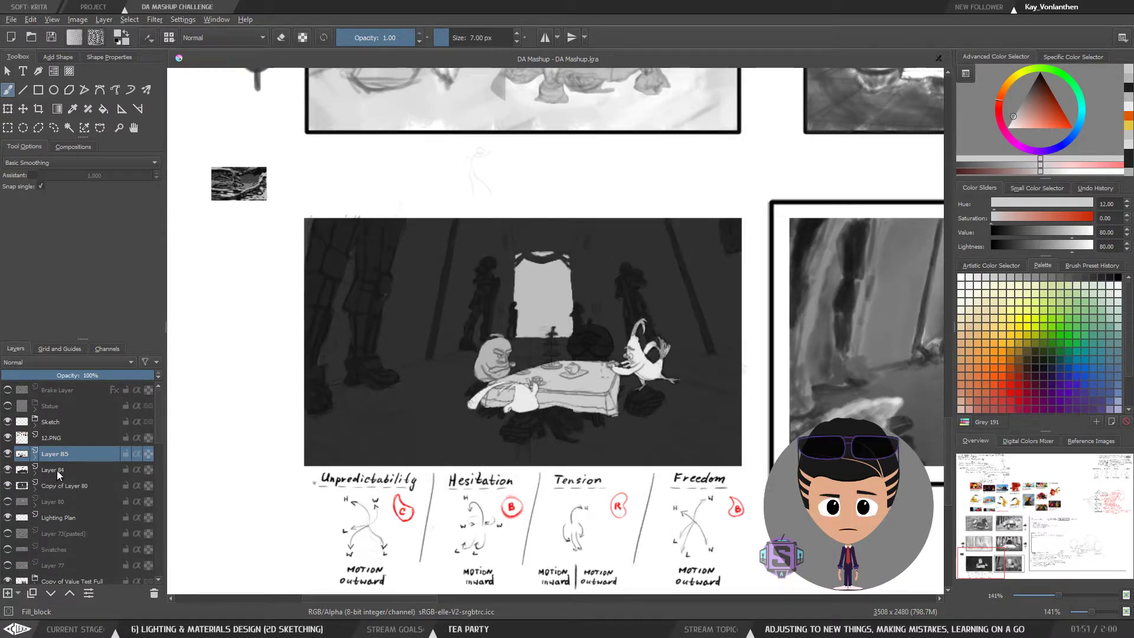
Compare Layer 80 with the Copy of Layer 80 background by switching each on and off, leaving only the copy visible
{"action": "left_click", "coordinate": [57, 470]}
{"action": "left_click", "coordinate": [55, 500]}
{"action": "left_click", "coordinate": [8, 501]}
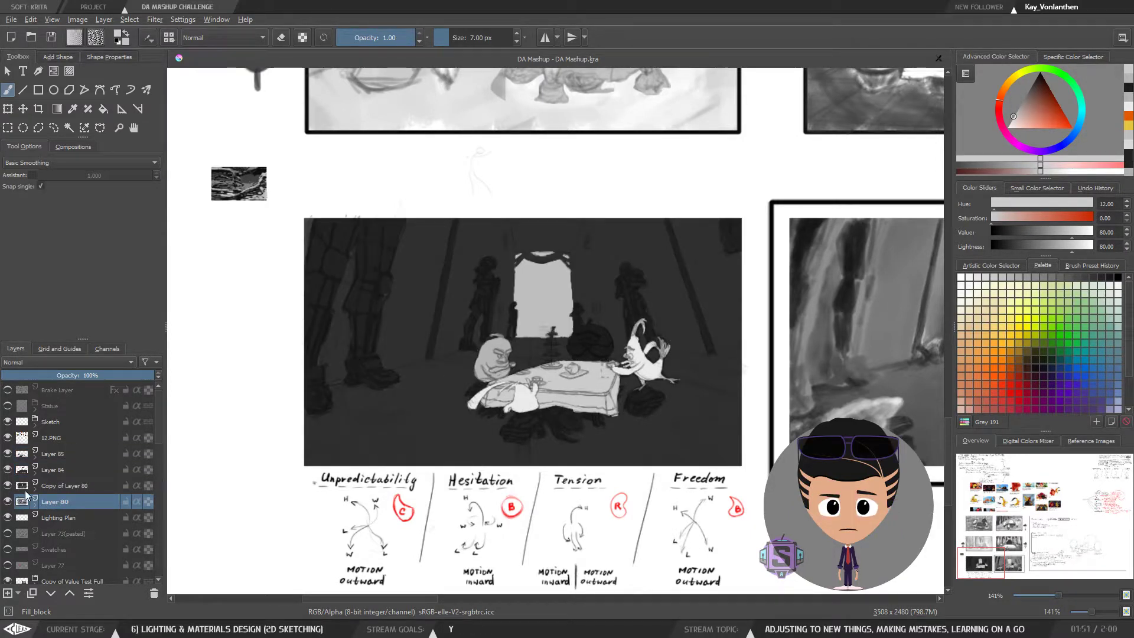
{"action": "left_click", "coordinate": [8, 486]}
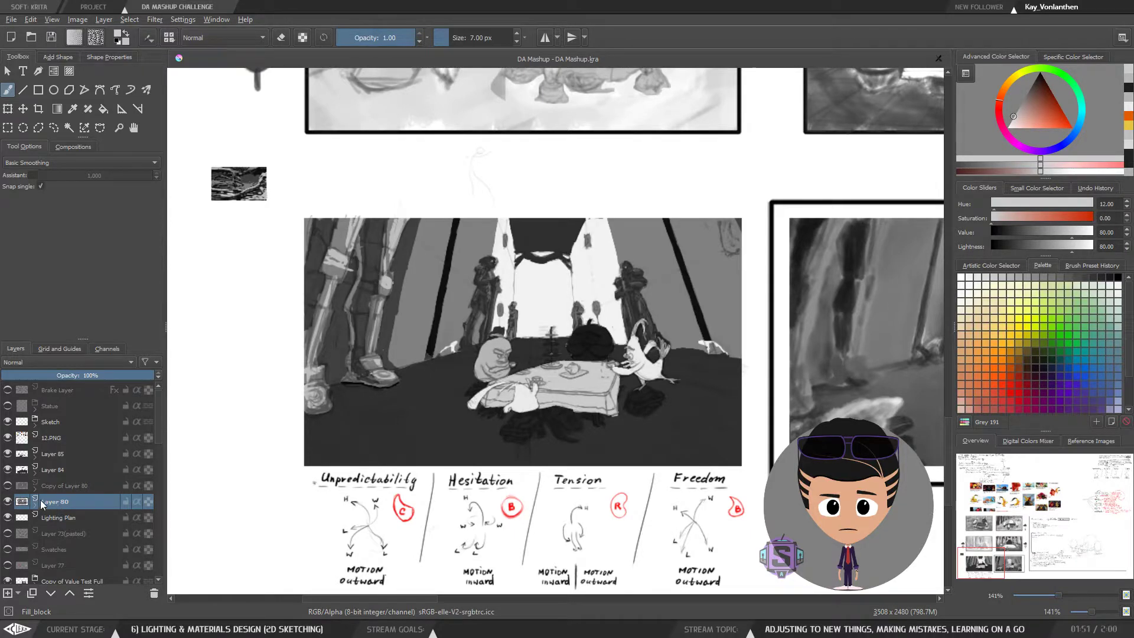
{"action": "left_click", "coordinate": [7, 501]}
{"action": "left_click", "coordinate": [7, 485]}
{"action": "left_click", "coordinate": [8, 486]}
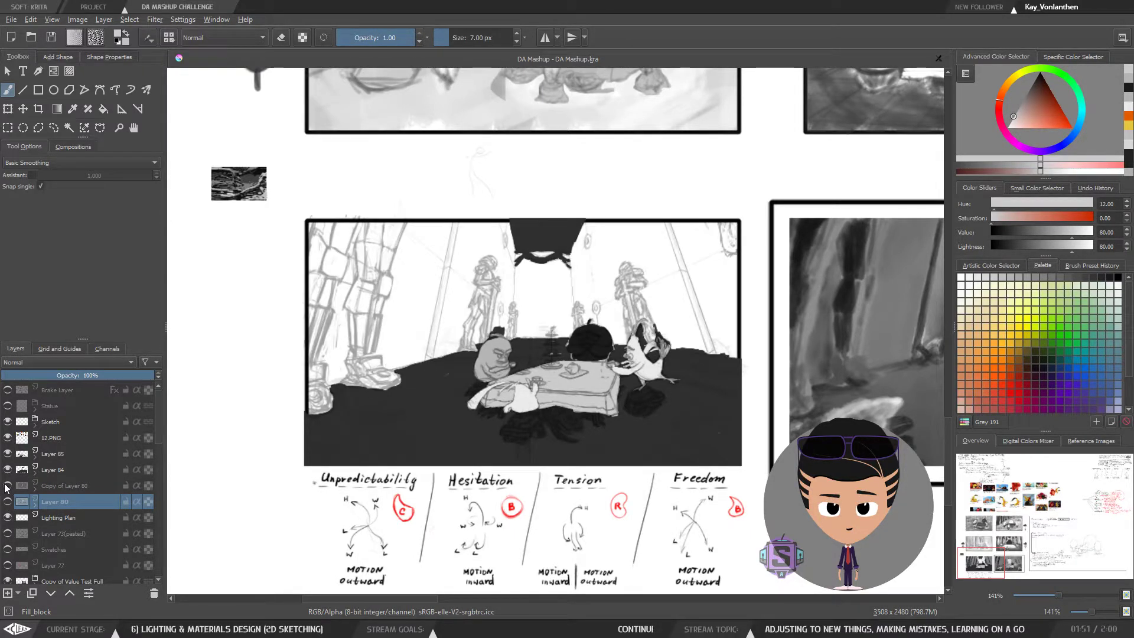
{"action": "left_click", "coordinate": [7, 486]}
Hide the dark floor shapes on Layer 84 after toggling the Copy of Layer 80 layer for comparison
{"action": "left_click", "coordinate": [66, 470]}
{"action": "left_click", "coordinate": [28, 485]}
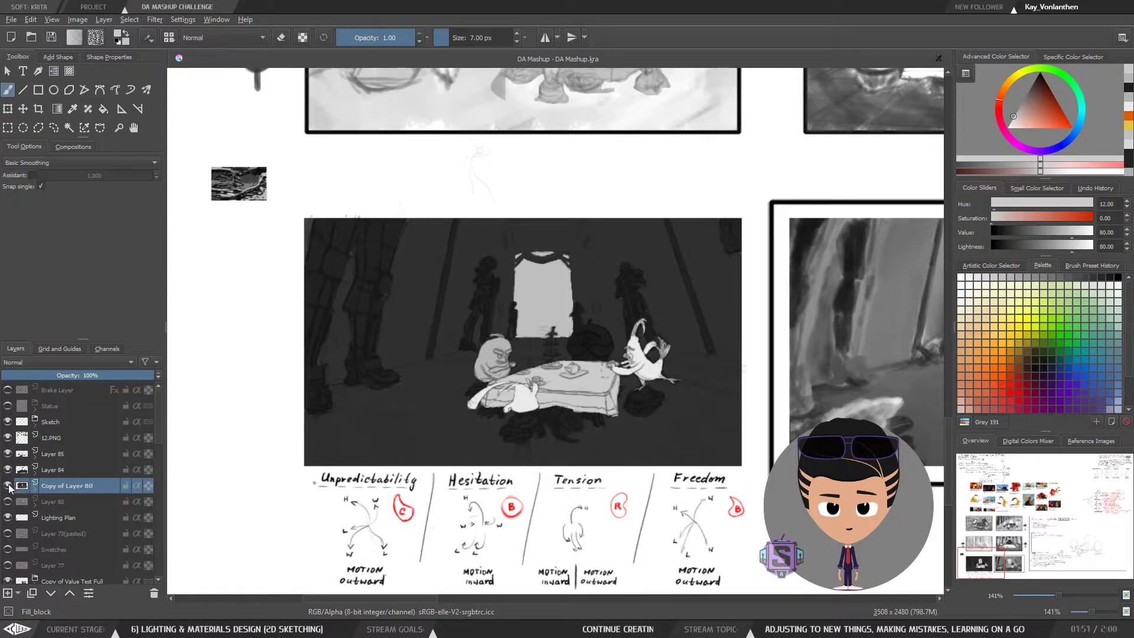
{"action": "left_click", "coordinate": [7, 486]}
{"action": "left_click", "coordinate": [7, 486]}
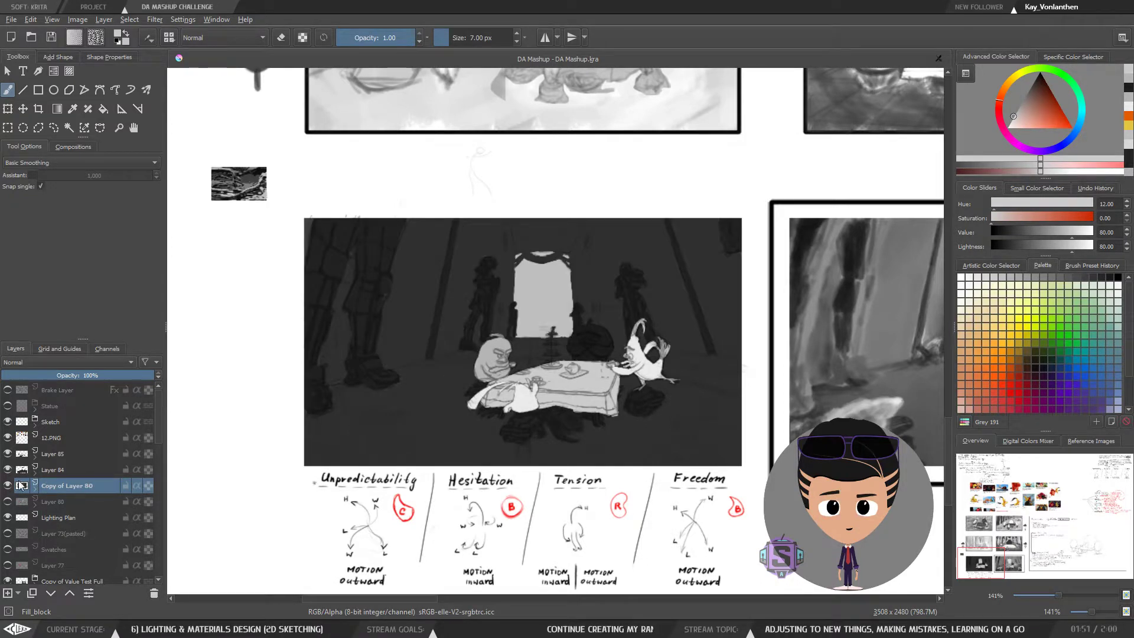
{"action": "left_click", "coordinate": [27, 472]}
{"action": "left_click", "coordinate": [7, 471]}
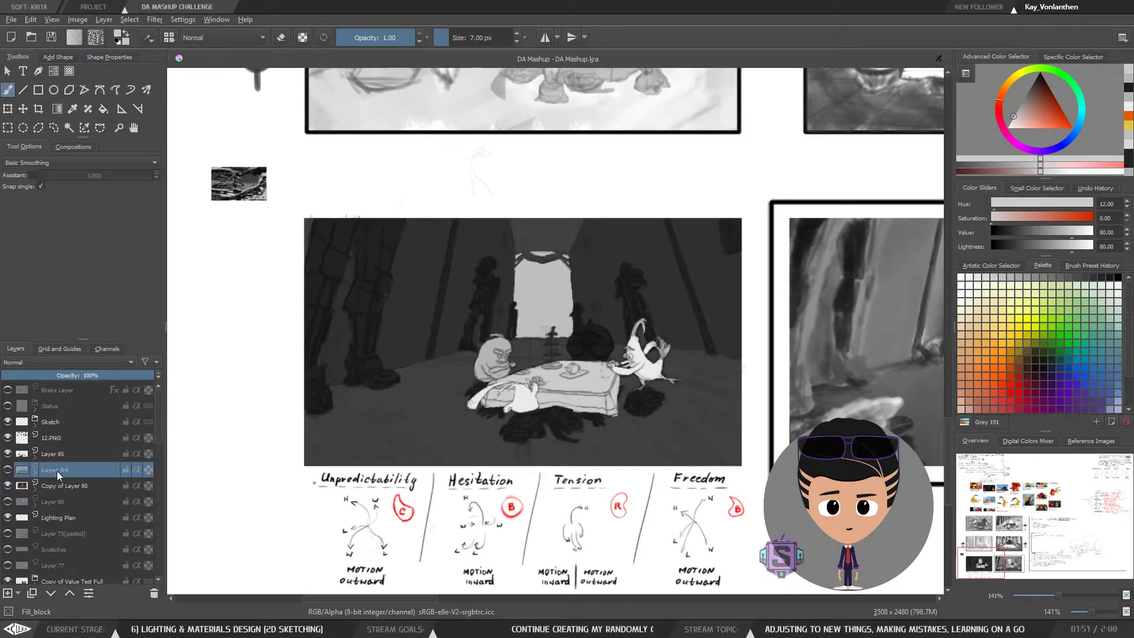
Toggle the Copy of Layer 80 layer to compare the dark background with the bare sketch, leaving it visible and selected
{"action": "left_click", "coordinate": [26, 485]}
{"action": "left_click", "coordinate": [8, 485]}
{"action": "left_click", "coordinate": [7, 485]}
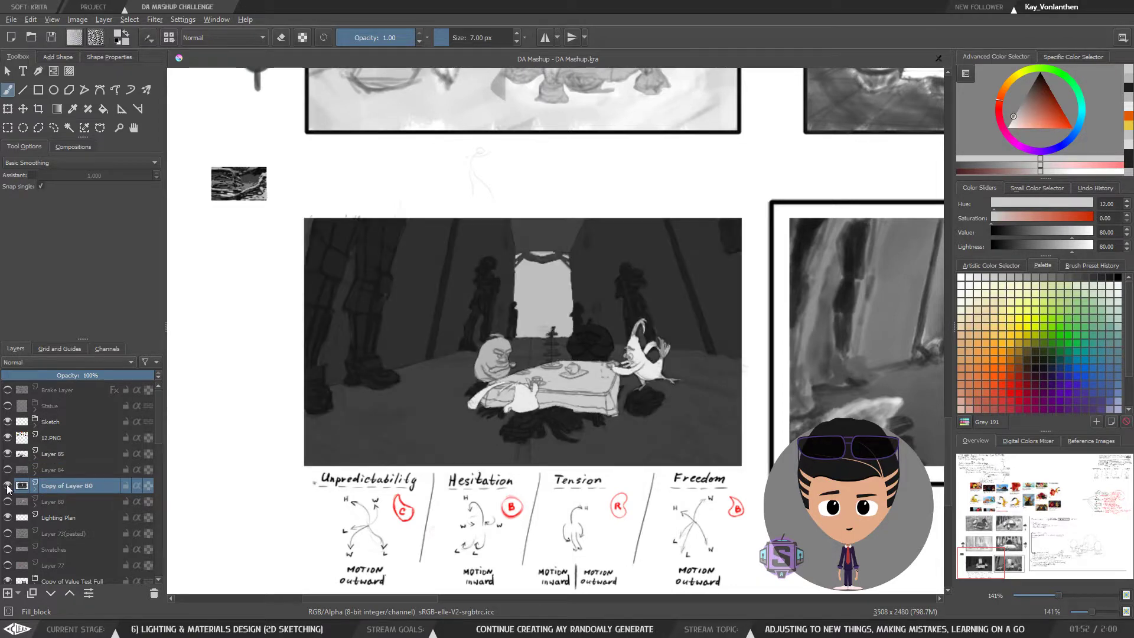
{"action": "left_click", "coordinate": [7, 486]}
{"action": "left_click", "coordinate": [8, 486]}
{"action": "left_click", "coordinate": [5, 488]}
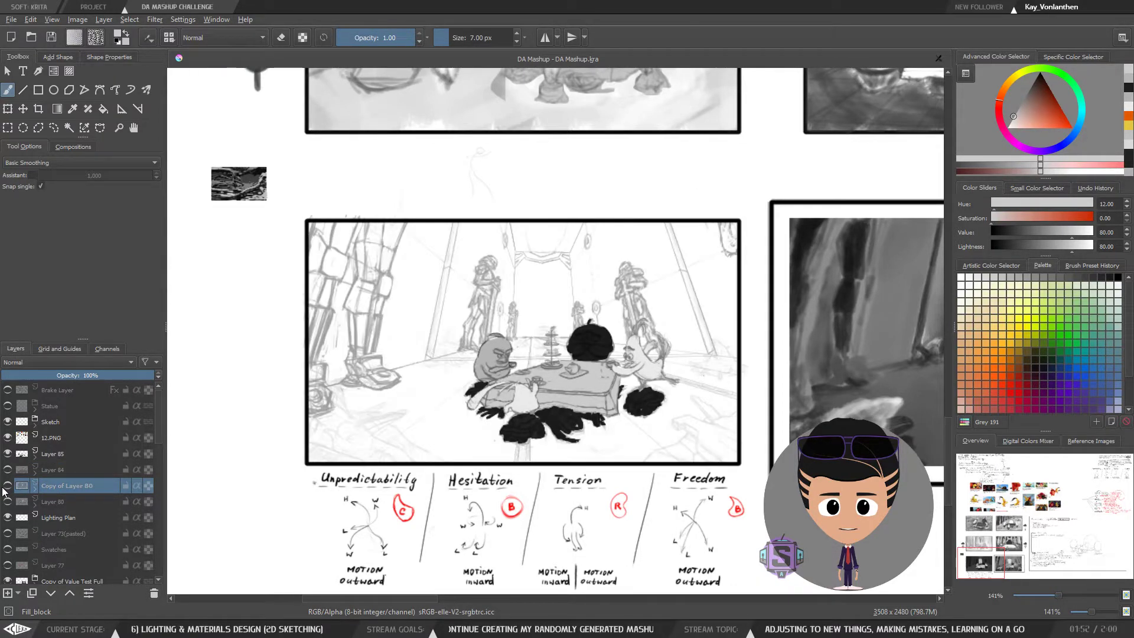
{"action": "left_click", "coordinate": [4, 489]}
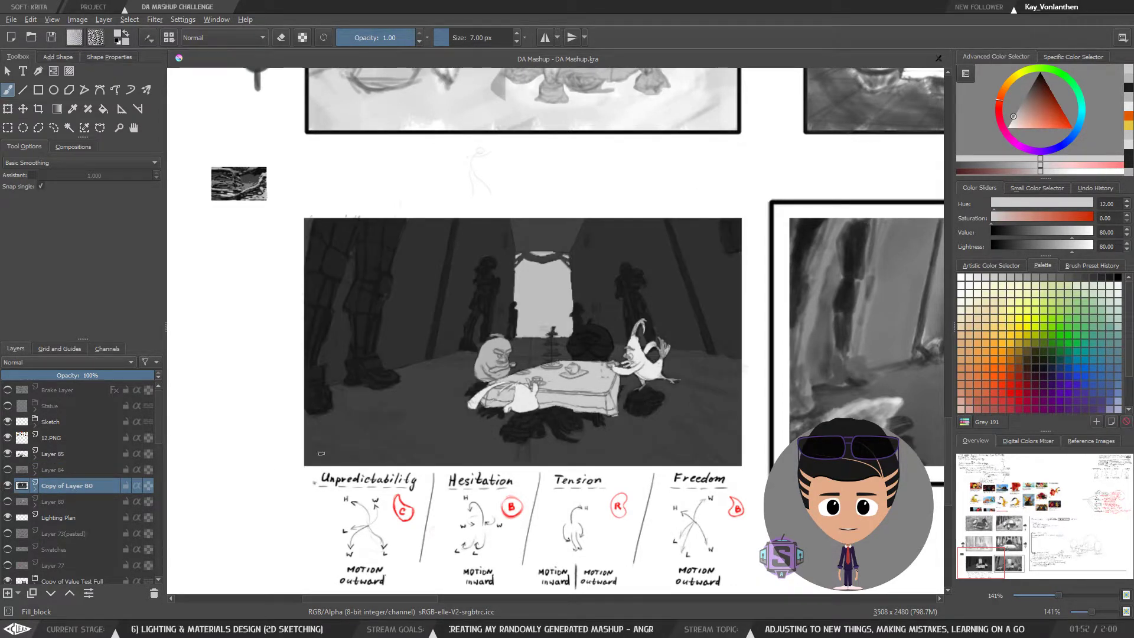
Save the document and add a Levels filter mask to the Copy of Layer 80 layer
{"action": "right_click", "coordinate": [79, 485]}
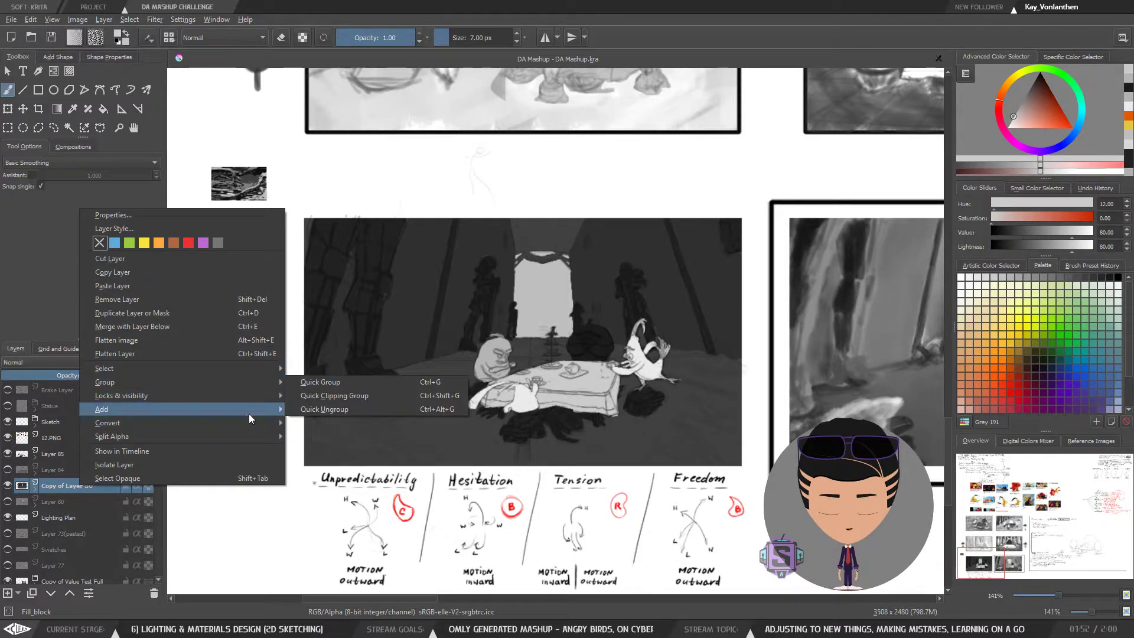
{"action": "left_click", "coordinate": [52, 38]}
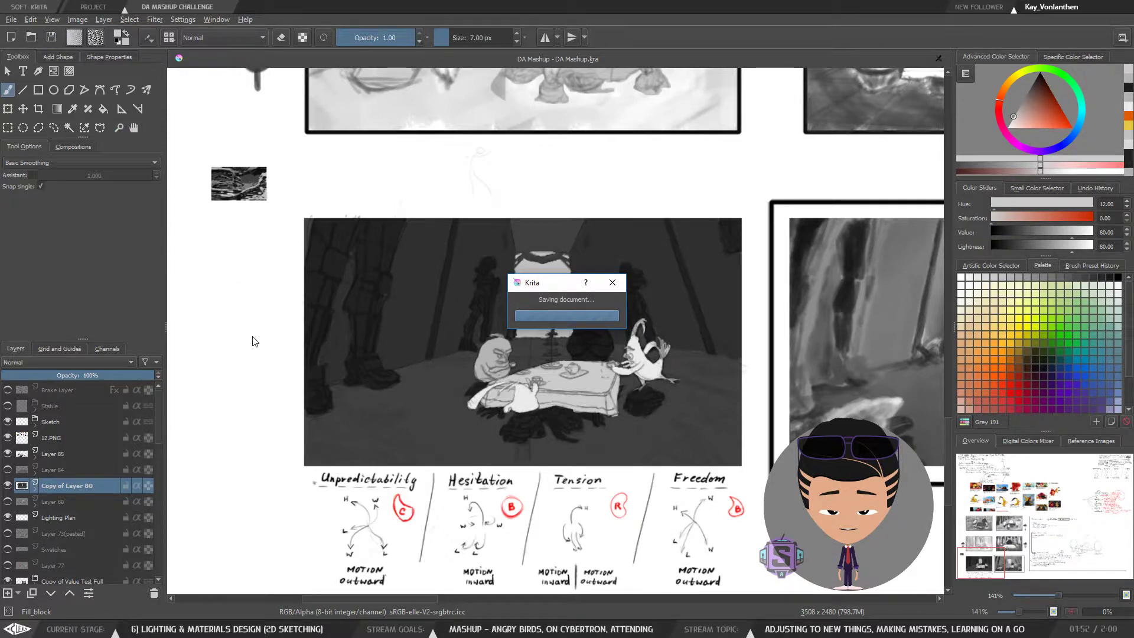
{"action": "right_click", "coordinate": [64, 486]}
{"action": "mouse_move", "coordinate": [216, 422]}
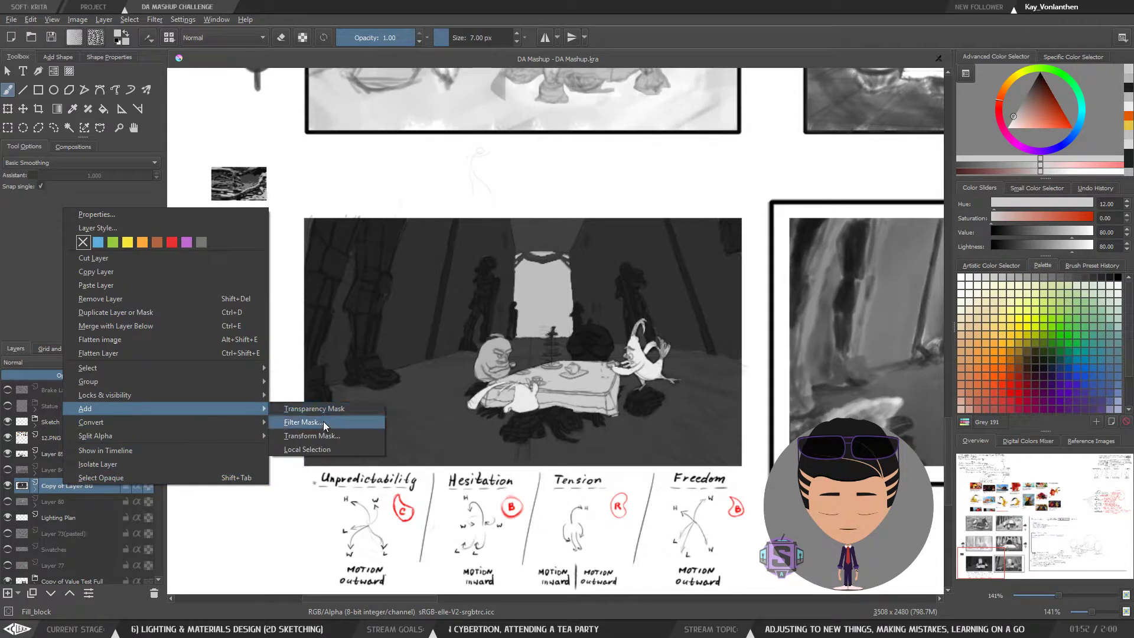
{"action": "left_click", "coordinate": [324, 420]}
{"action": "left_click_drag", "start_coordinate": [532, 148], "coordinate": [861, 181]}
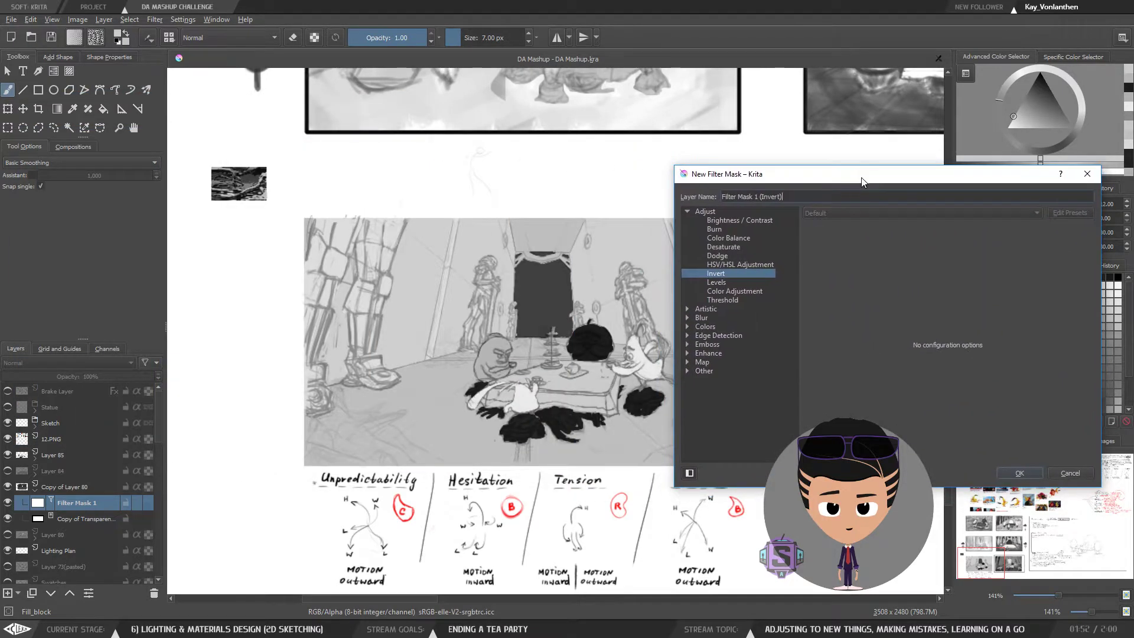
{"action": "left_click", "coordinate": [724, 282]}
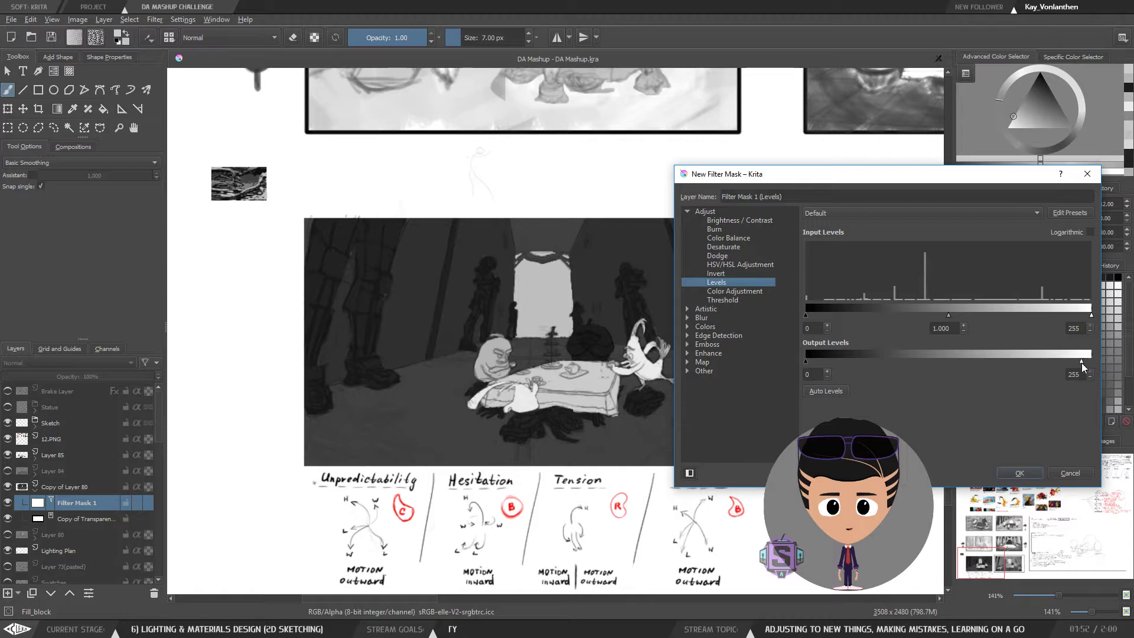
Raise the filter mask's output black level to 24, keeping the output white level at 255
{"action": "left_click_drag", "start_coordinate": [1082, 363], "coordinate": [1092, 364]}
{"action": "left_click_drag", "start_coordinate": [806, 360], "coordinate": [824, 365]}
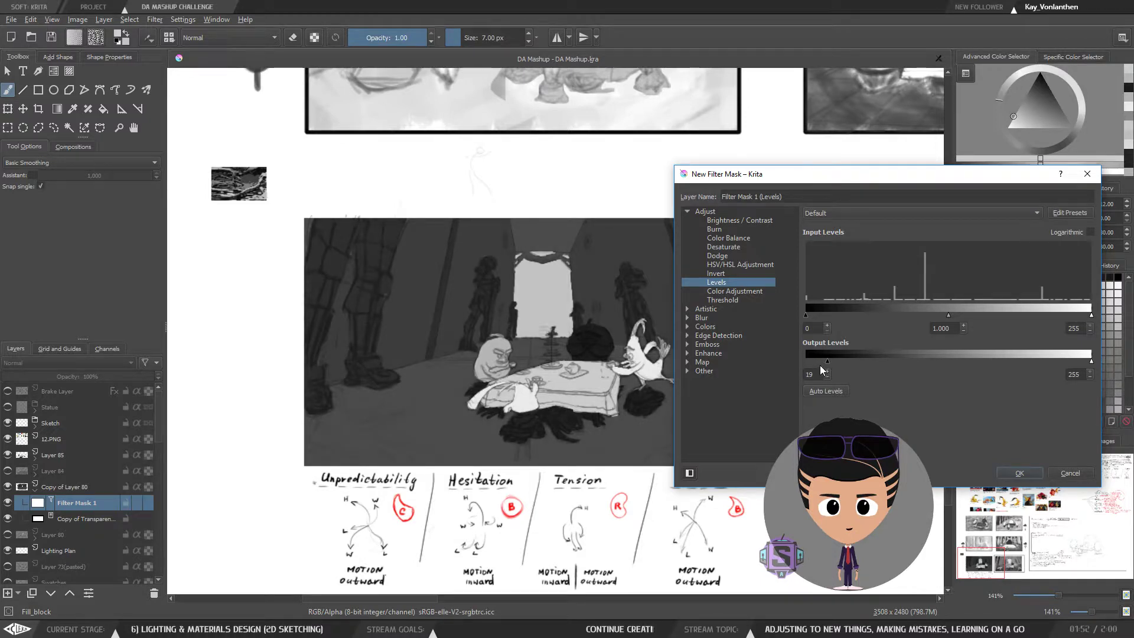
{"action": "left_click_drag", "start_coordinate": [861, 179], "coordinate": [75, 149]}
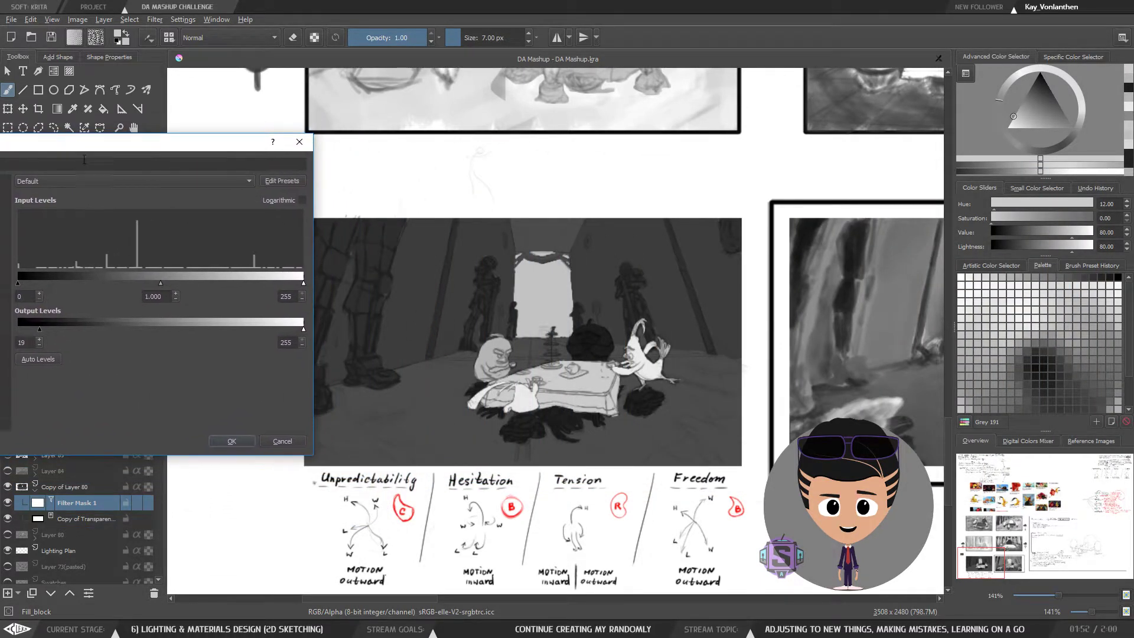
{"action": "mouse_move", "coordinate": [36, 329]}
{"action": "left_mouse_down"}
{"action": "mouse_move", "coordinate": [12, 331]}
{"action": "mouse_move", "coordinate": [40, 331]}
{"action": "left_mouse_up"}
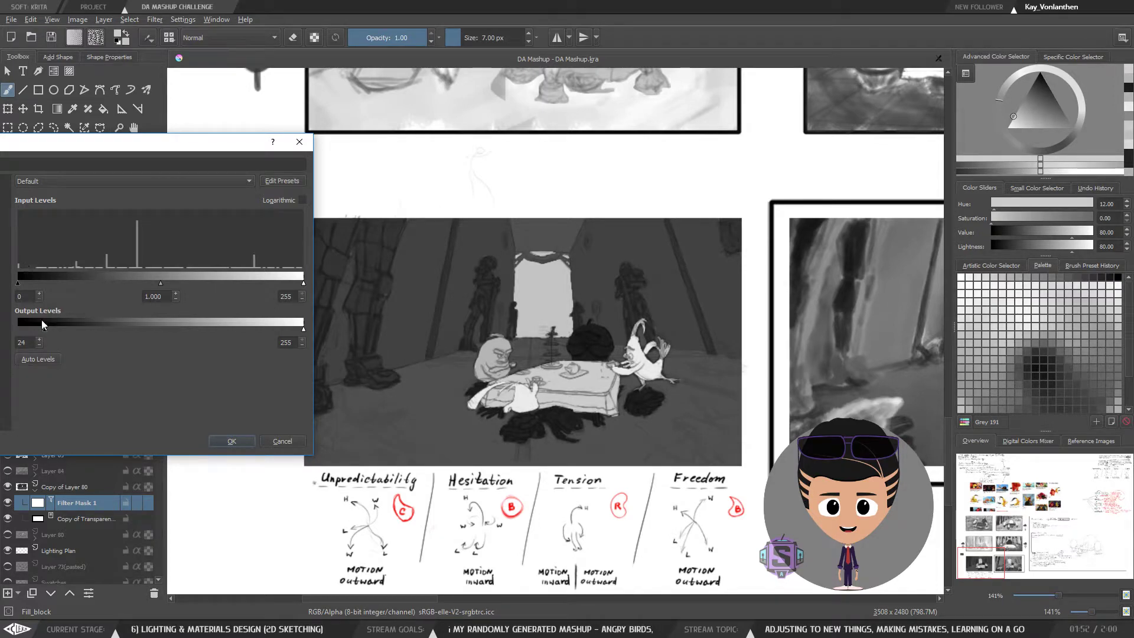
{"action": "left_click_drag", "start_coordinate": [44, 330], "coordinate": [44, 329]}
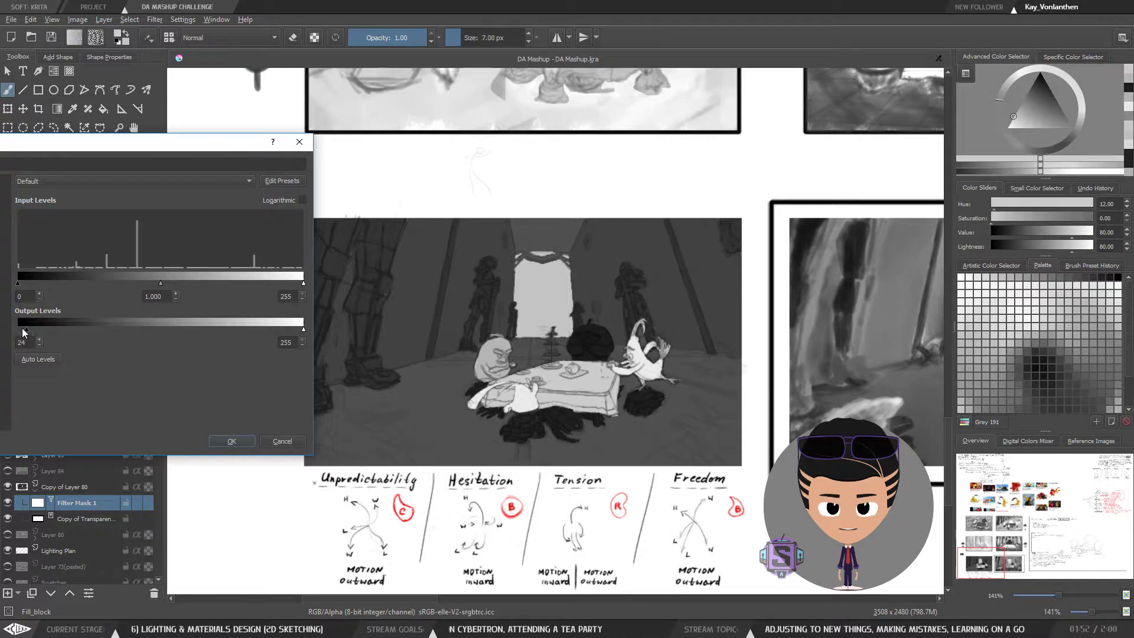
Try output black levels from 0 up to 30 on the filter mask to compare the lightness of the dark background
{"action": "left_click_drag", "start_coordinate": [44, 328], "coordinate": [15, 331]}
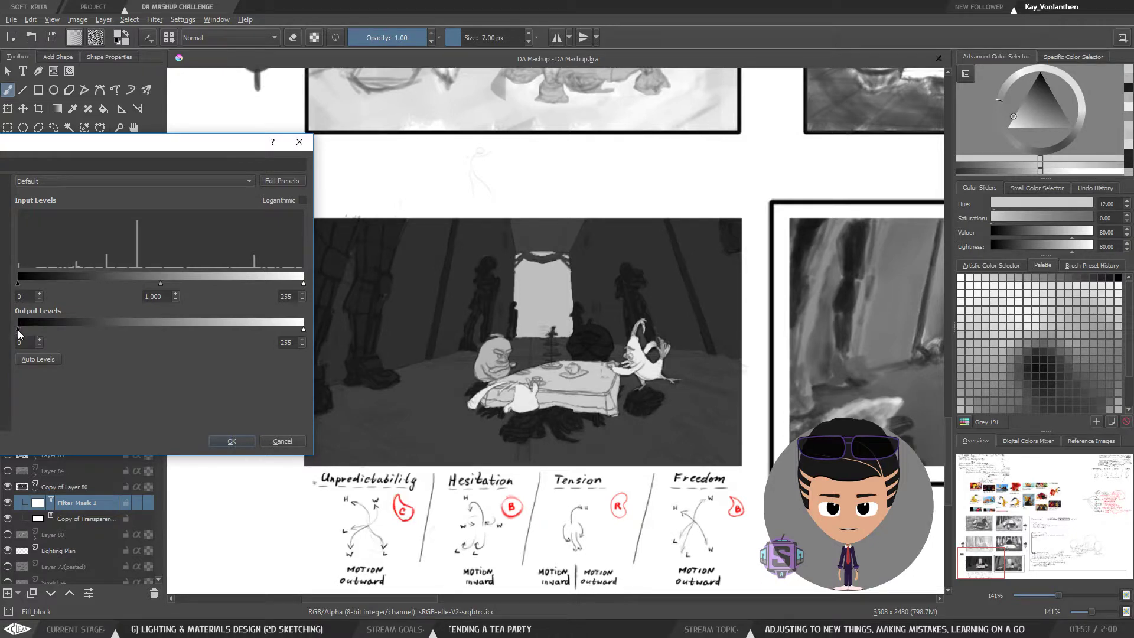
{"action": "left_click_drag", "start_coordinate": [18, 330], "coordinate": [40, 331]}
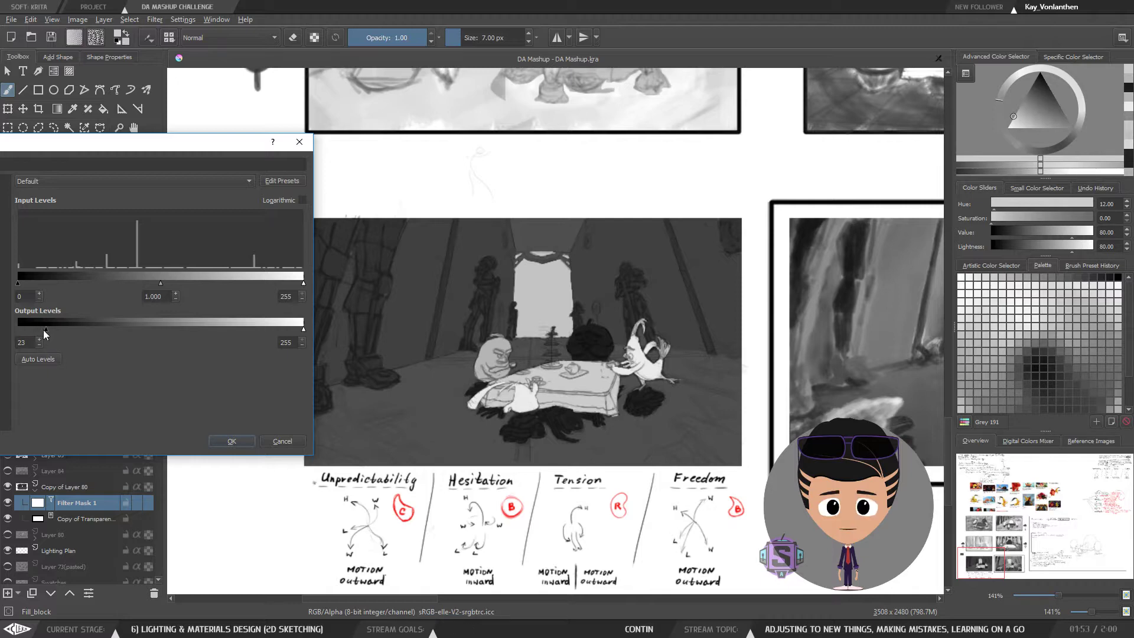
{"action": "left_click_drag", "start_coordinate": [43, 330], "coordinate": [41, 331]}
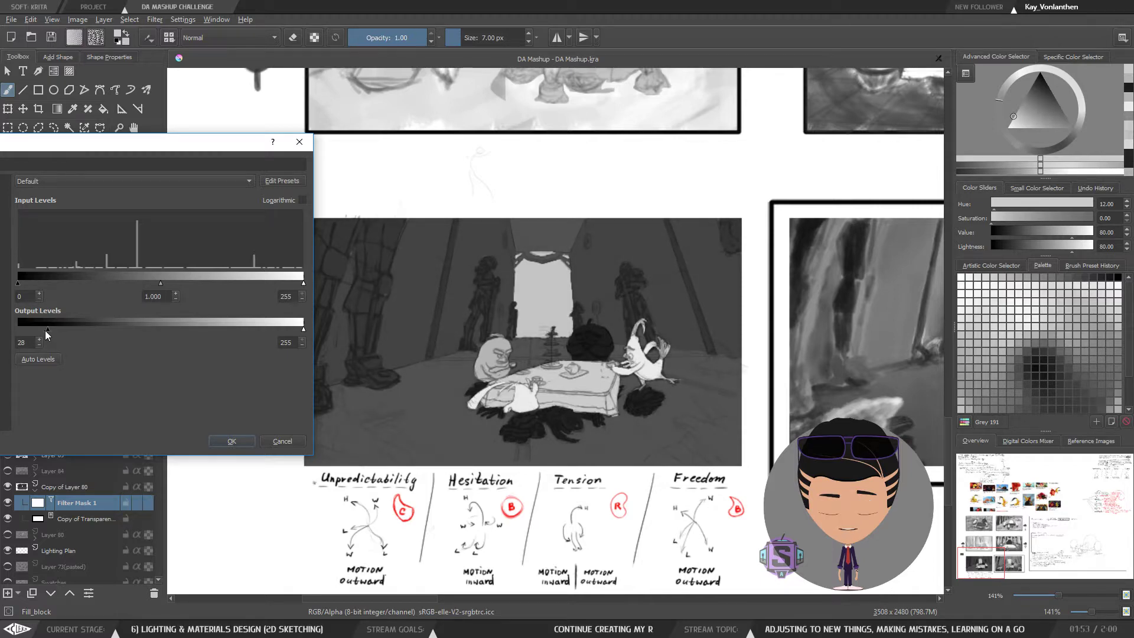
{"action": "left_click_drag", "start_coordinate": [46, 330], "coordinate": [45, 333]}
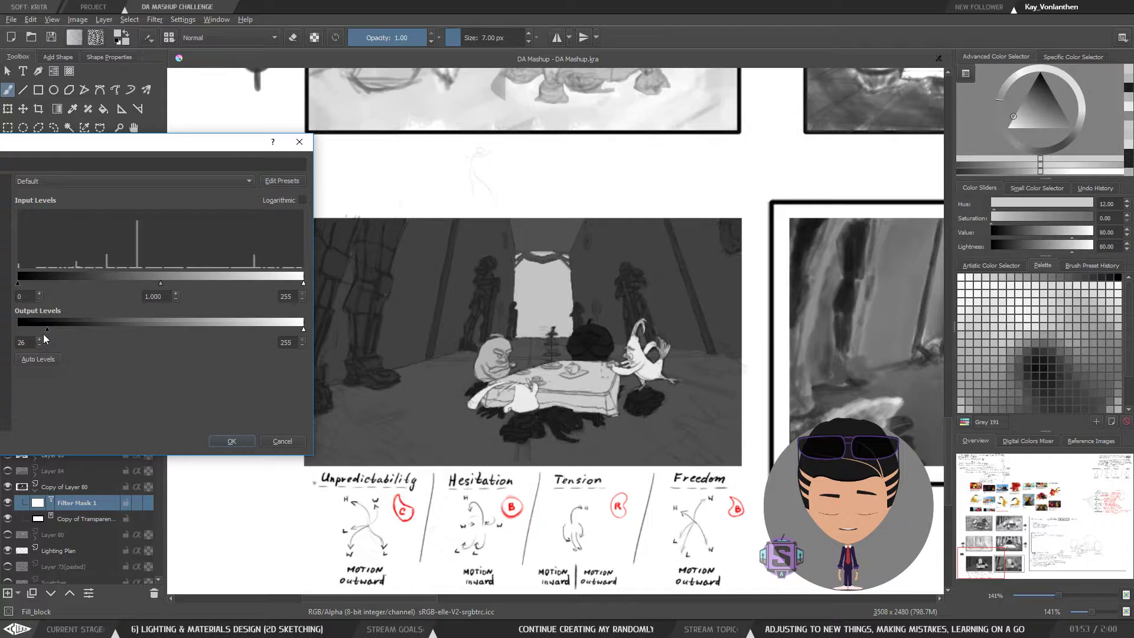
{"action": "left_click_drag", "start_coordinate": [48, 329], "coordinate": [50, 332]}
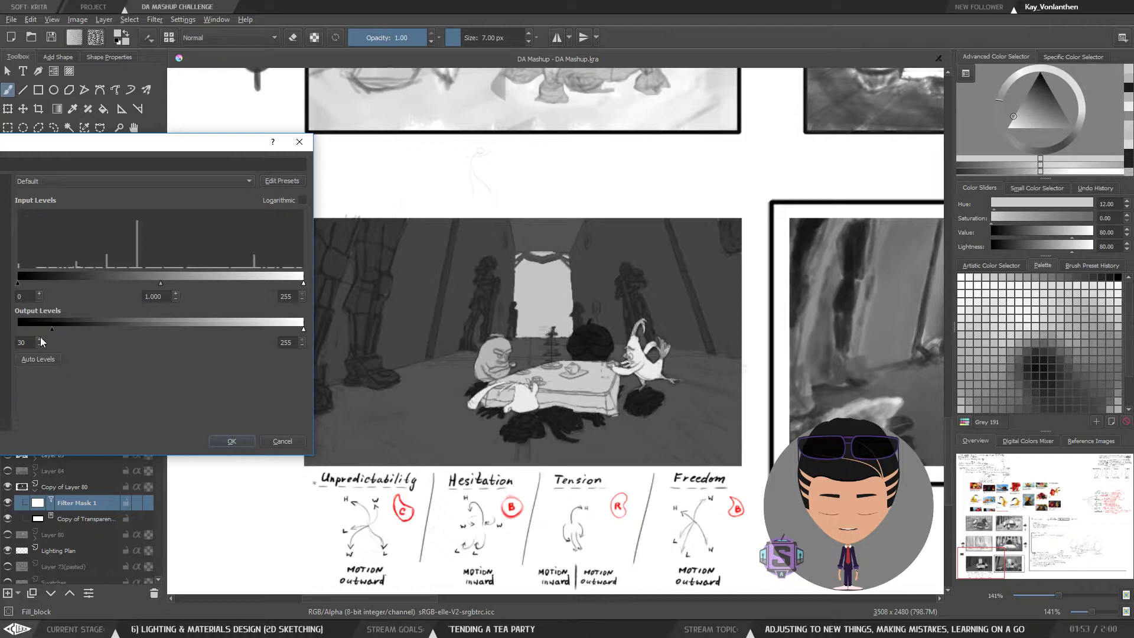
{"action": "left_click_drag", "start_coordinate": [151, 155], "coordinate": [231, 178]}
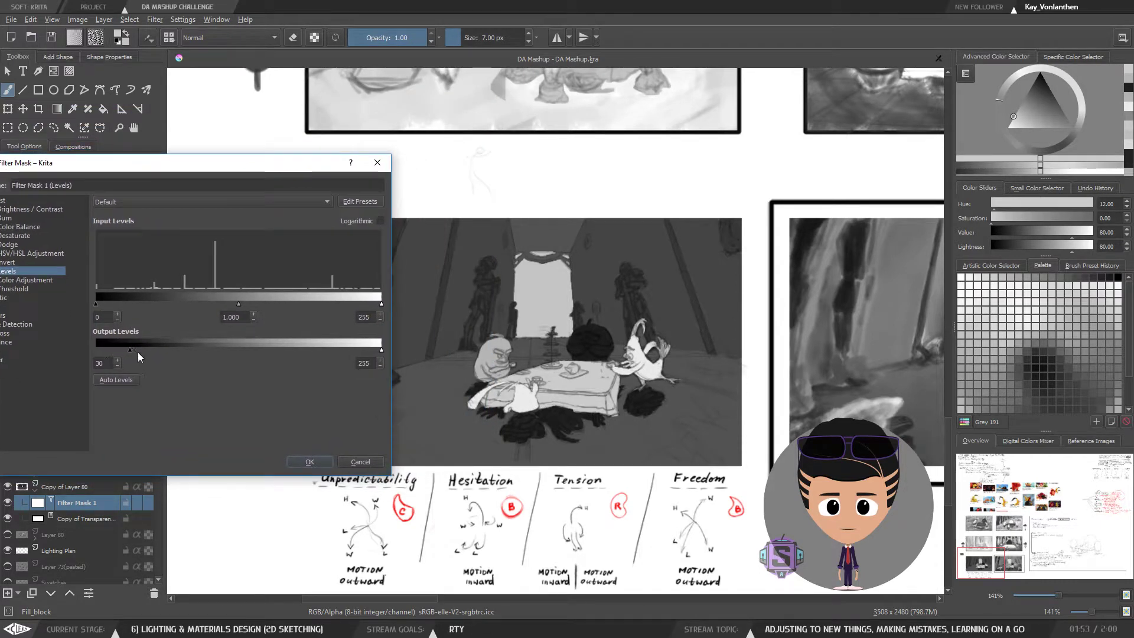
Compare output black levels of 43, 37 and 32, lower the value slightly from 32 and apply the Levels filter mask
{"action": "mouse_move", "coordinate": [129, 349]}
{"action": "left_mouse_down"}
{"action": "mouse_move", "coordinate": [115, 349]}
{"action": "mouse_move", "coordinate": [140, 349]}
{"action": "left_mouse_up"}
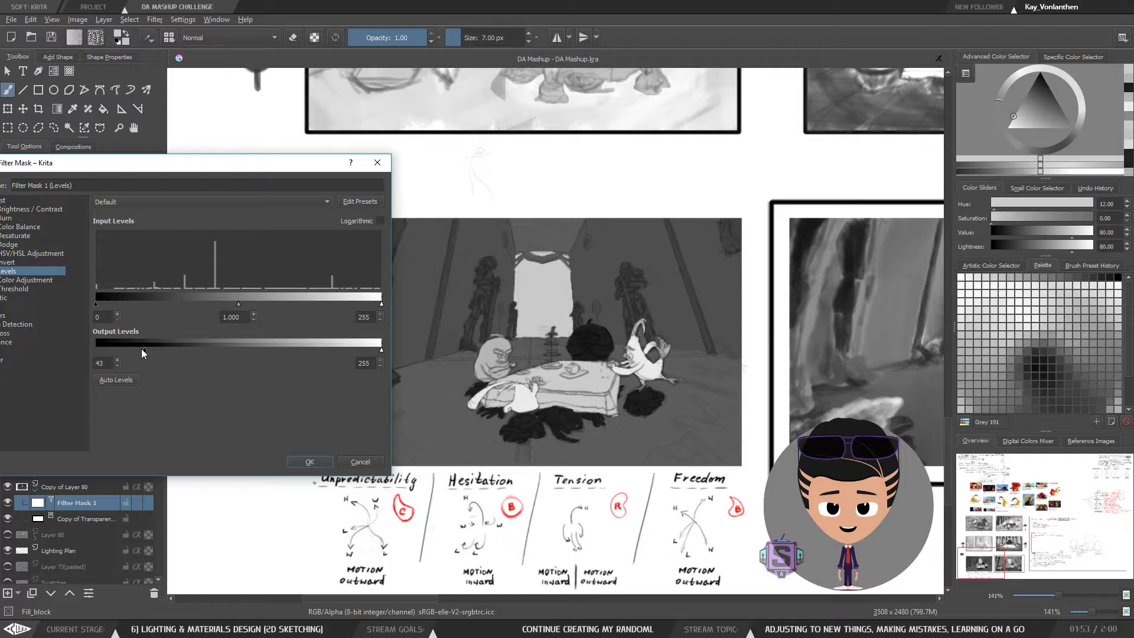
{"action": "left_click_drag", "start_coordinate": [140, 348], "coordinate": [133, 349]}
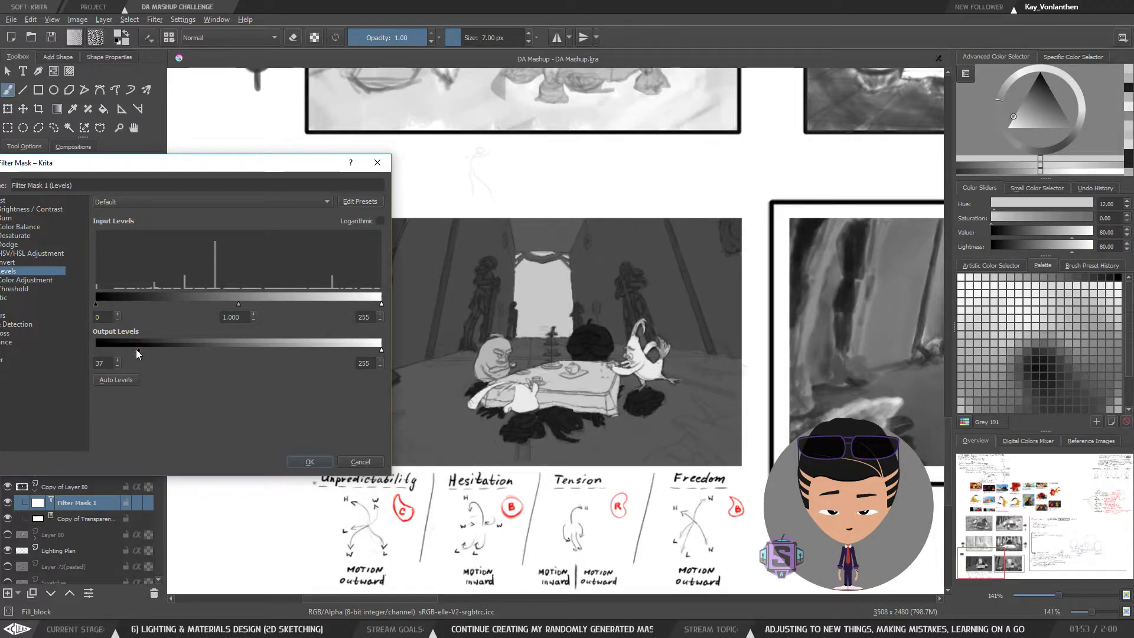
{"action": "left_click_drag", "start_coordinate": [136, 349], "coordinate": [129, 350]}
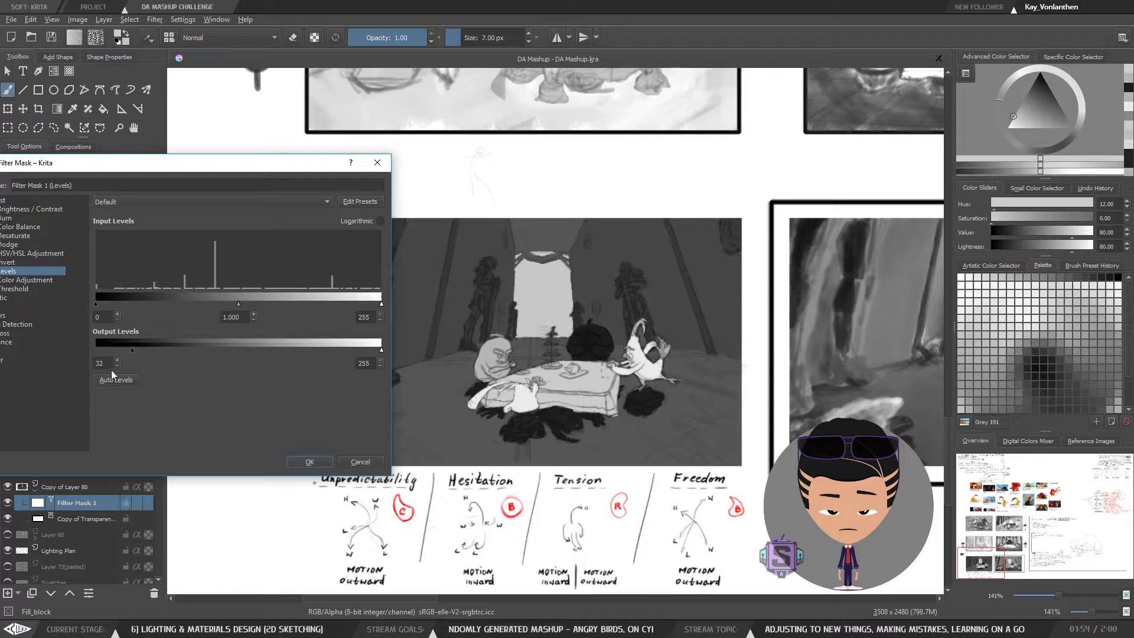
{"action": "left_click", "coordinate": [116, 366]}
{"action": "left_click", "coordinate": [117, 366]}
{"action": "left_click", "coordinate": [315, 462]}
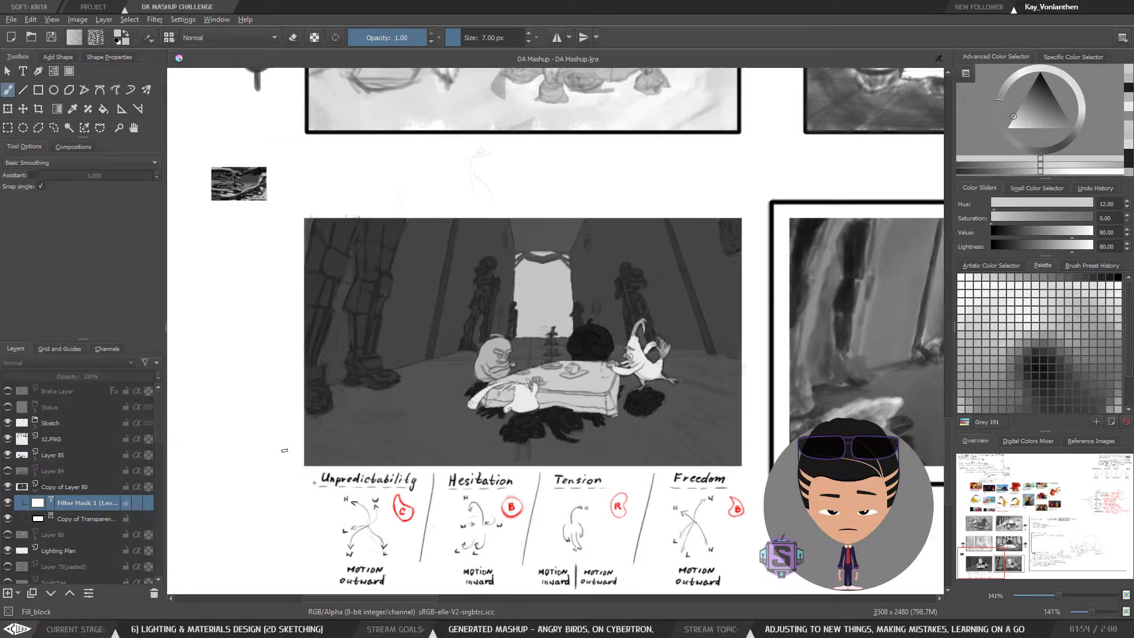
Collapse the masks of Copy of Layer 80, select Layer 85 and toggle its visibility to compare the characters' values
{"action": "left_click", "coordinate": [35, 488]}
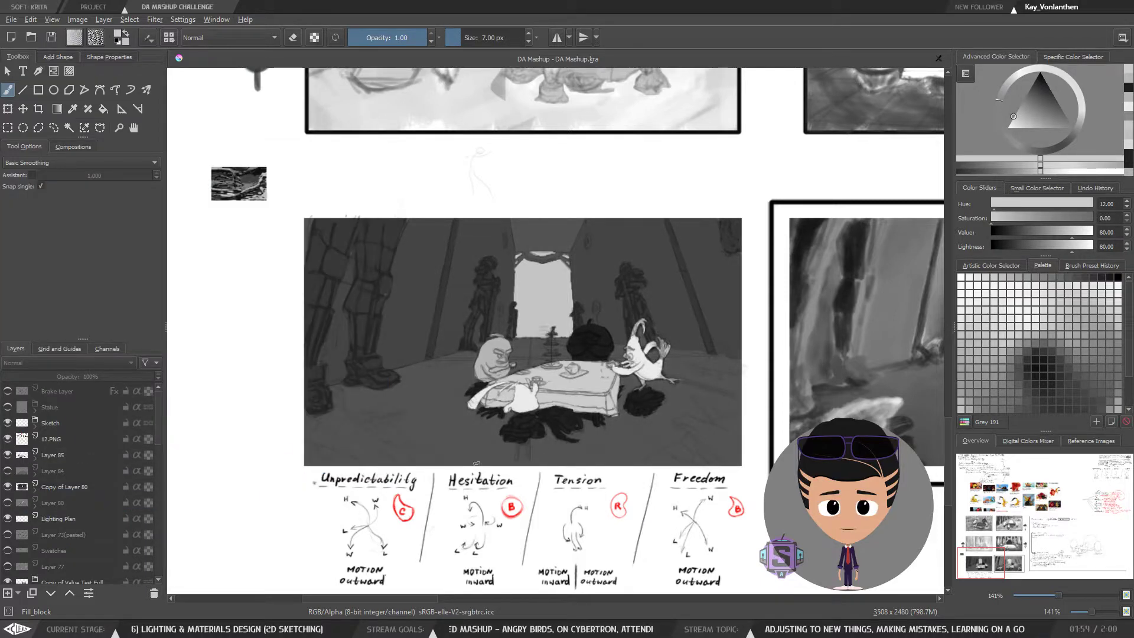
{"action": "left_click", "coordinate": [48, 460]}
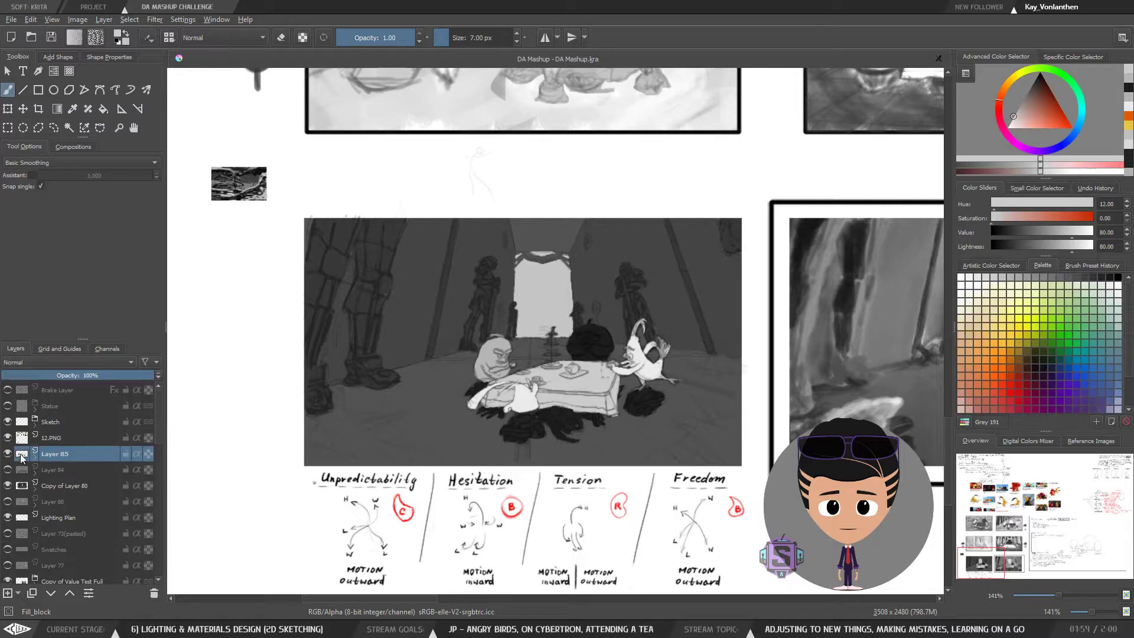
{"action": "left_click", "coordinate": [7, 454]}
{"action": "left_click", "coordinate": [7, 454]}
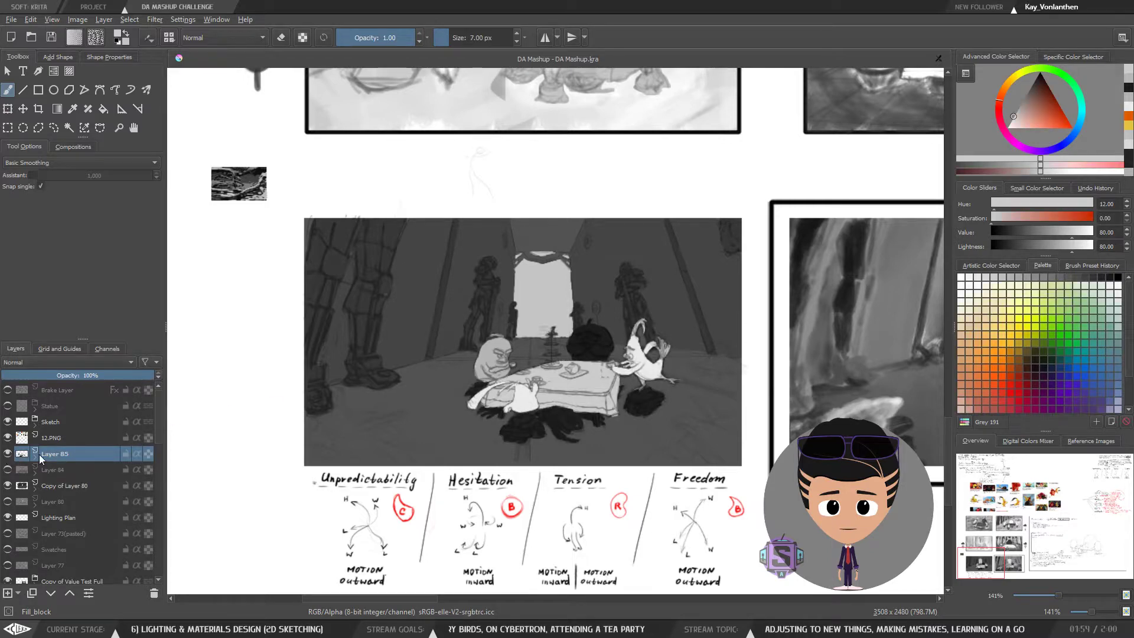
{"action": "left_click", "coordinate": [7, 454]}
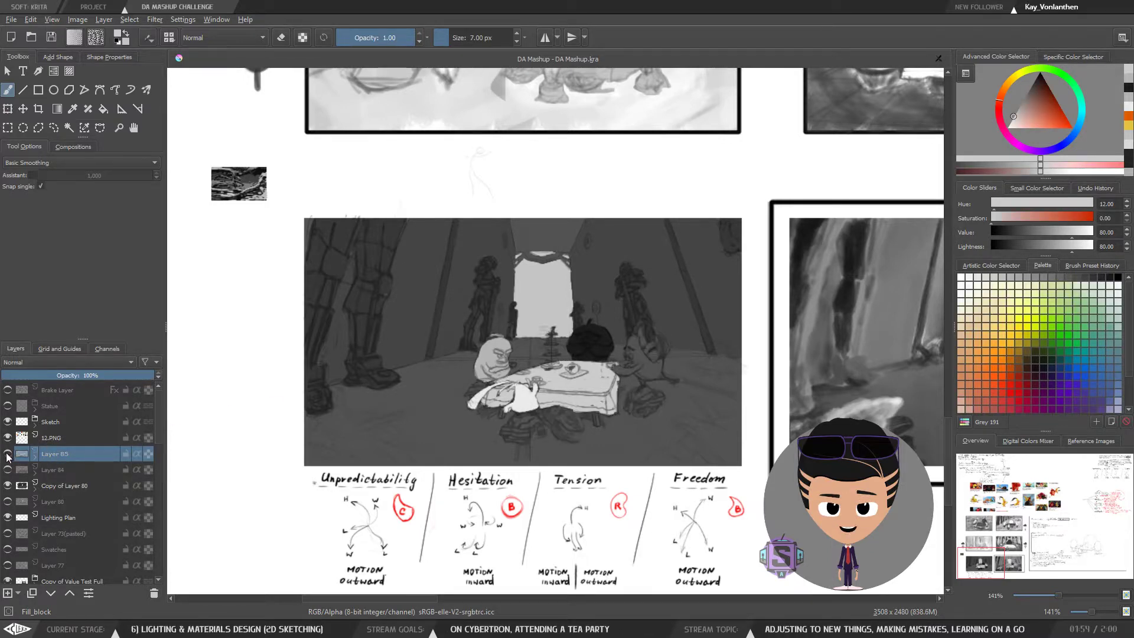
{"action": "left_click", "coordinate": [7, 454]}
{"action": "left_click", "coordinate": [7, 453]}
{"action": "left_click", "coordinate": [6, 454]}
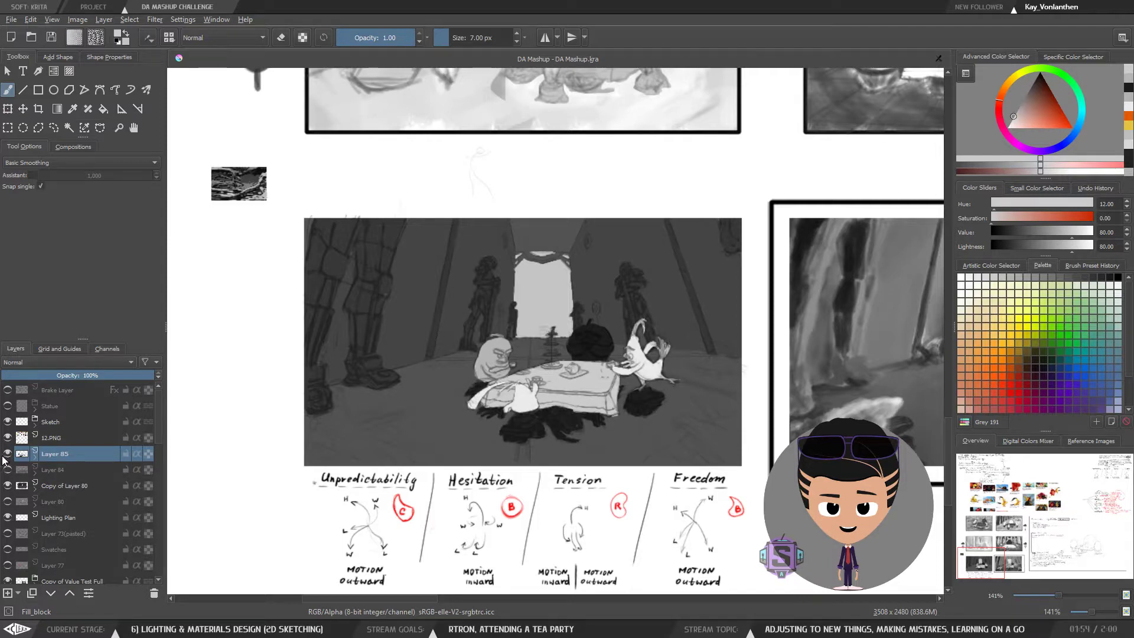
{"action": "left_click", "coordinate": [6, 454]}
{"action": "left_click", "coordinate": [5, 454]}
{"action": "left_click", "coordinate": [5, 455]}
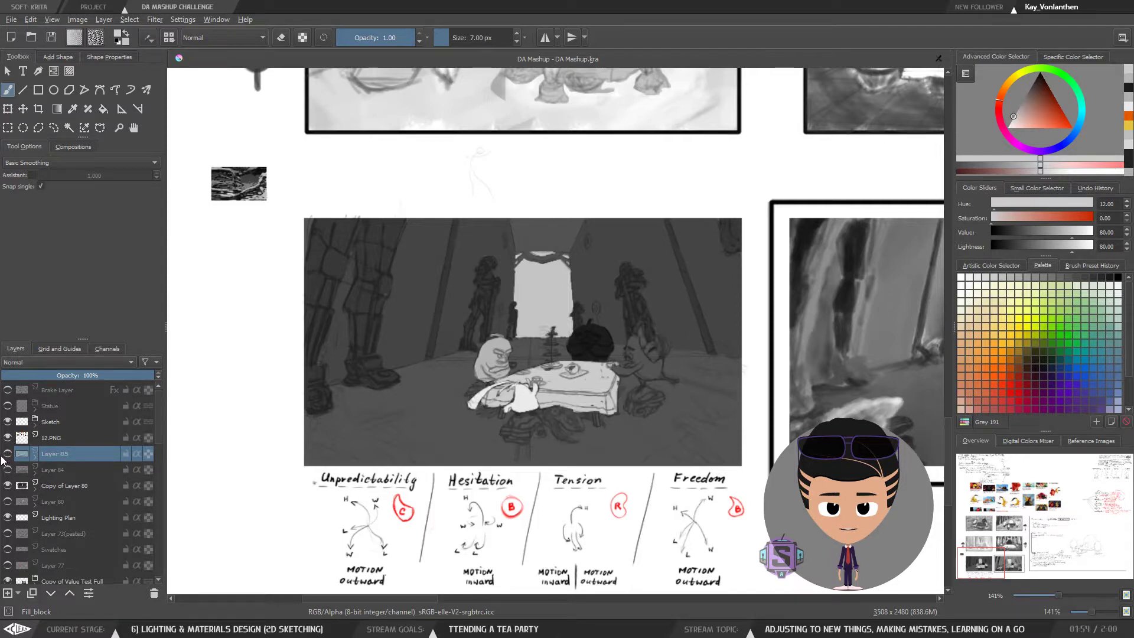
Place Layer 84 above Layer 85 in the layer stack, keeping Layer 84 hidden
{"action": "double_click", "coordinate": [8, 455]}
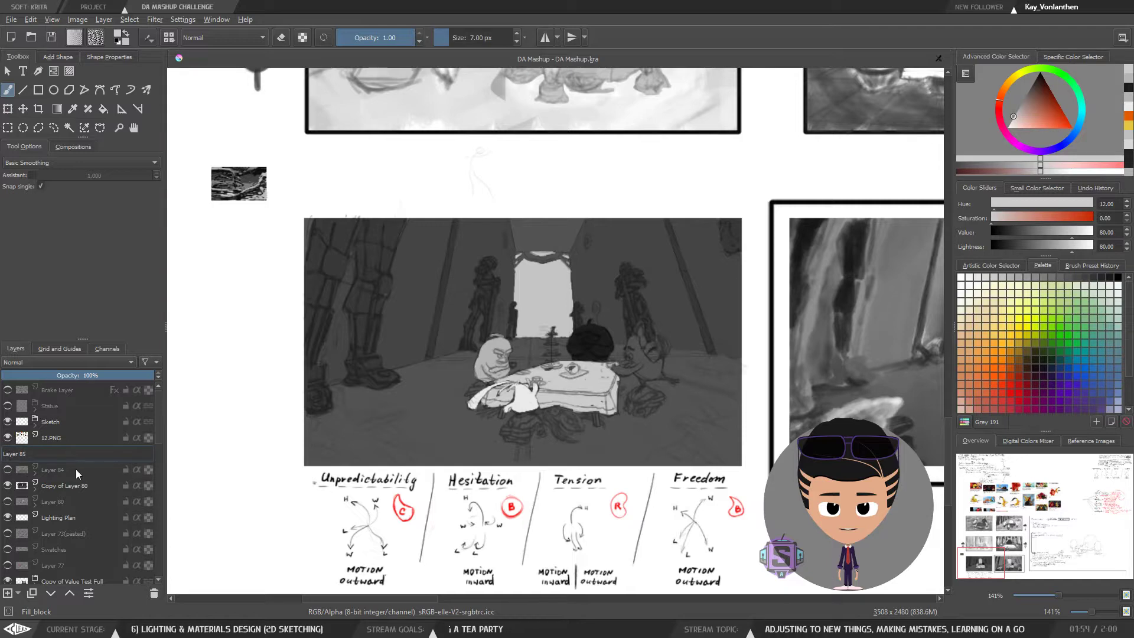
{"action": "left_click_drag", "start_coordinate": [77, 473], "coordinate": [36, 460]}
{"action": "left_click", "coordinate": [8, 458]}
{"action": "left_click", "coordinate": [8, 458]}
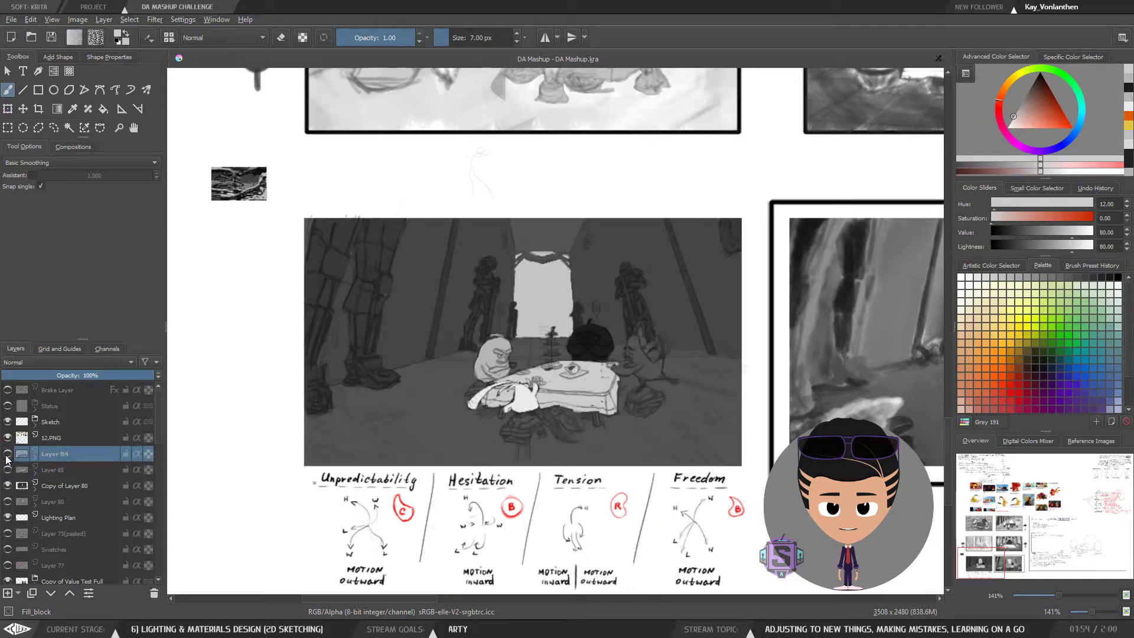
Toggle Layer 85 to check which shapes it contains, leaving it visible and selected
{"action": "left_click", "coordinate": [6, 470]}
{"action": "left_click", "coordinate": [8, 471]}
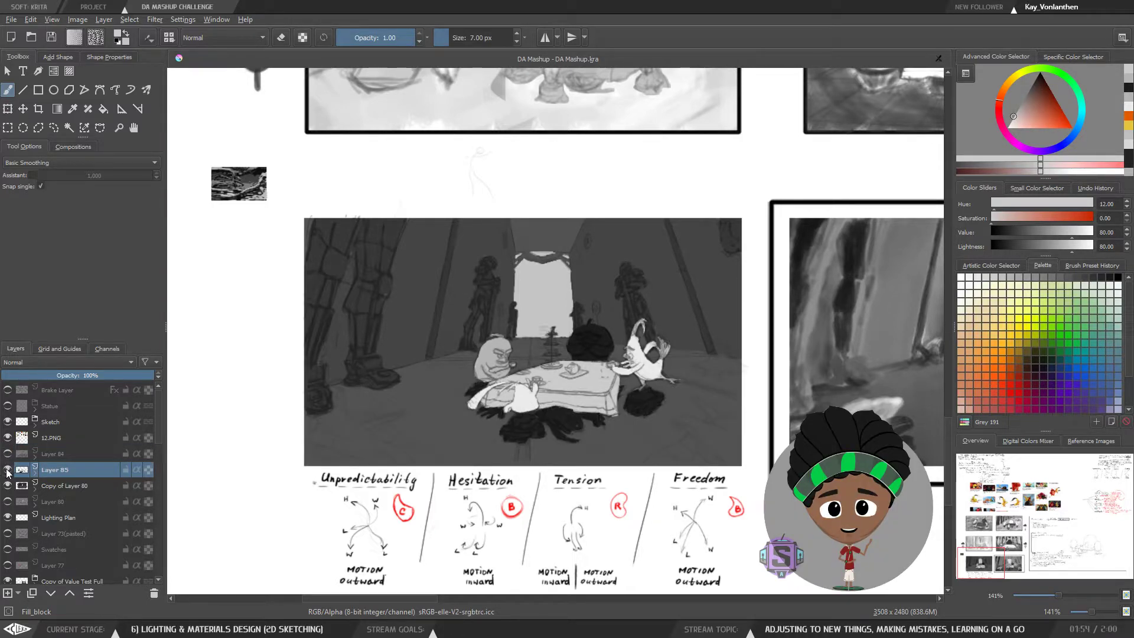
{"action": "left_click", "coordinate": [8, 470]}
{"action": "left_click", "coordinate": [8, 470]}
{"action": "left_click", "coordinate": [8, 470]}
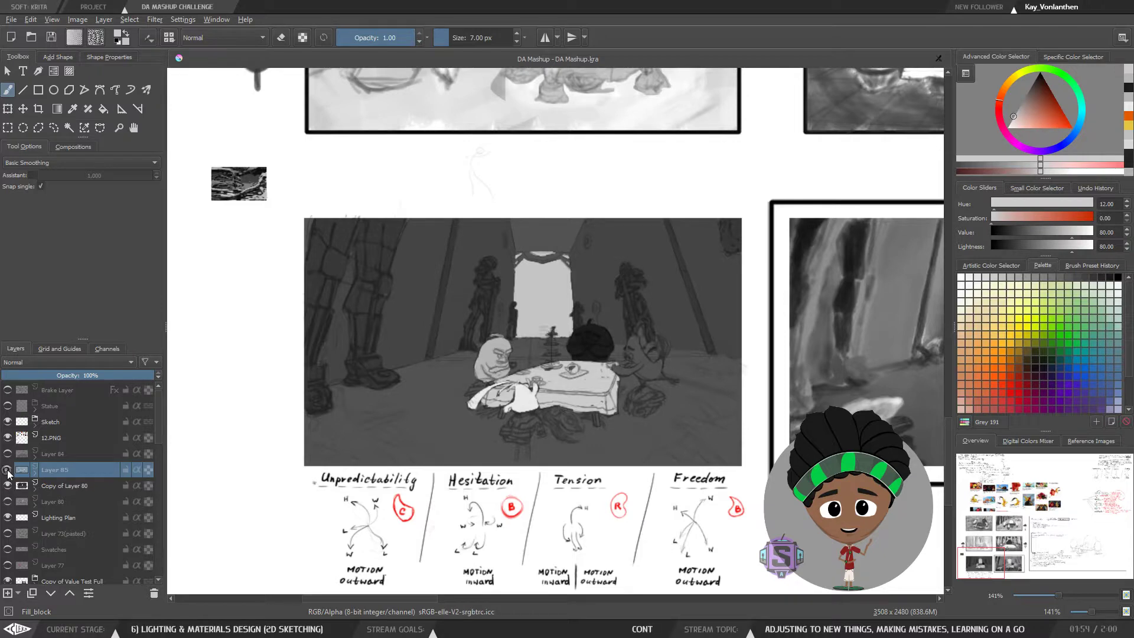
{"action": "left_click", "coordinate": [8, 470]}
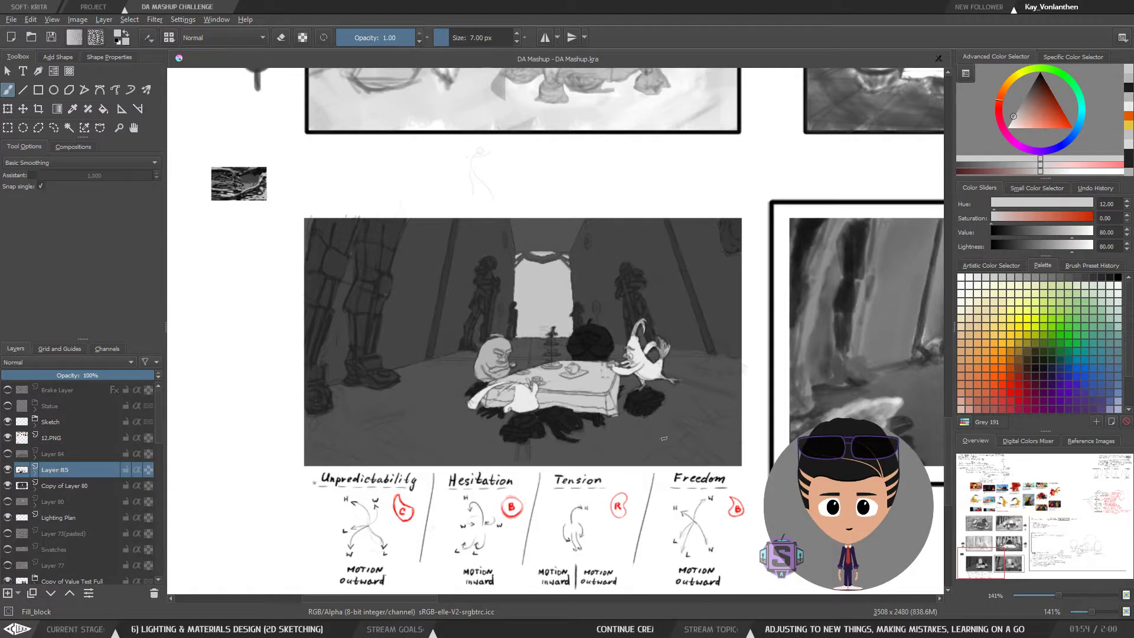
Select the dark floor shapes beneath the white bird and around the front and side of the table with freehand outline selections
{"action": "key", "text": "plus"}
{"action": "left_click_drag", "start_coordinate": [726, 452], "coordinate": [730, 417]}
{"action": "key", "text": "plus"}
{"action": "key", "text": "plus"}
{"action": "left_click_drag", "start_coordinate": [810, 423], "coordinate": [717, 387]}
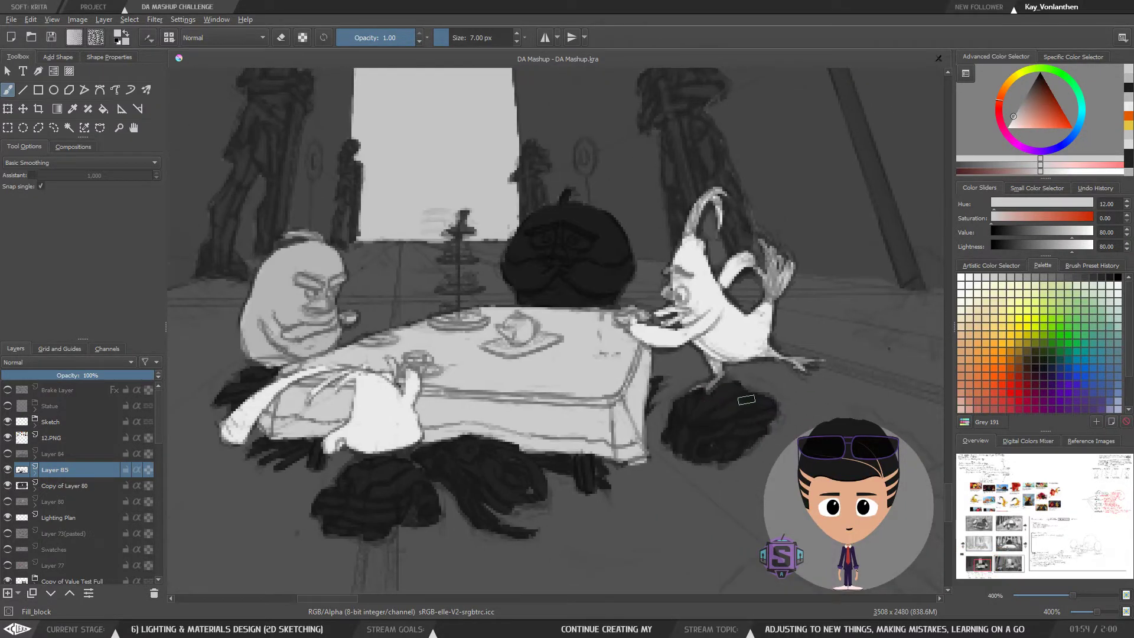
{"action": "key", "text": "minus"}
{"action": "key", "text": "minus"}
{"action": "key", "text": "l"}
{"action": "key", "text": "plus"}
{"action": "key", "text": "plus"}
{"action": "mouse_move", "coordinate": [804, 434]}
{"action": "left_mouse_down"}
{"action": "mouse_move", "coordinate": [779, 379]}
{"action": "mouse_move", "coordinate": [738, 375]}
{"action": "mouse_move", "coordinate": [709, 393]}
{"action": "mouse_move", "coordinate": [677, 392]}
{"action": "mouse_move", "coordinate": [656, 373]}
{"action": "mouse_move", "coordinate": [647, 415]}
{"action": "left_mouse_up"}
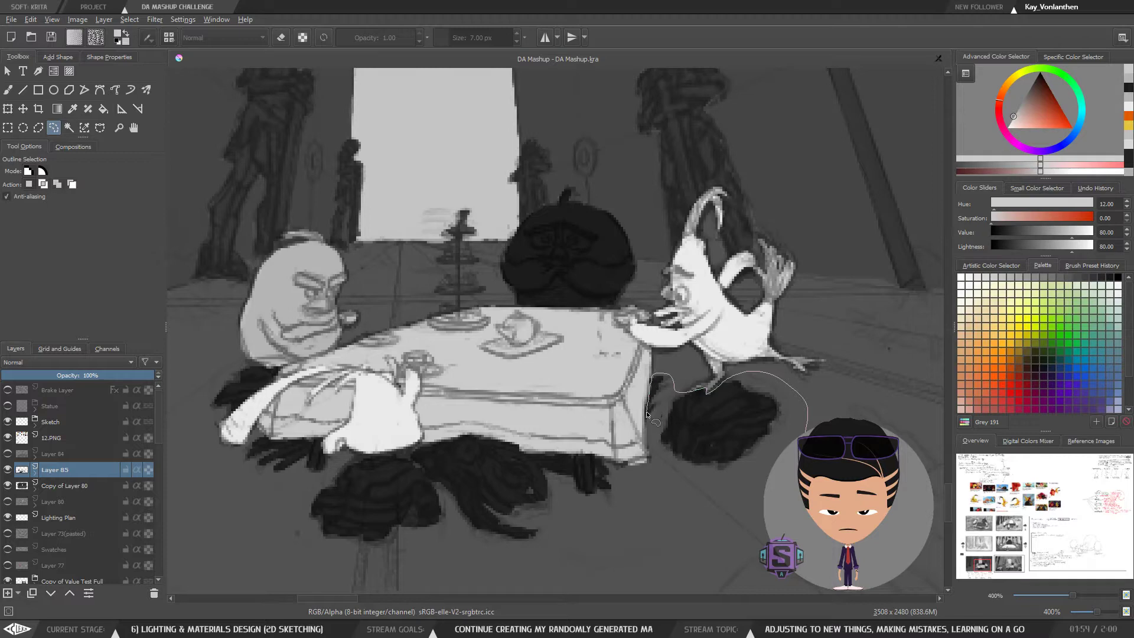
{"action": "left_click_drag", "start_coordinate": [832, 463], "coordinate": [830, 419]}
{"action": "mouse_move", "coordinate": [644, 506]}
{"action": "left_mouse_down"}
{"action": "mouse_move", "coordinate": [593, 457]}
{"action": "mouse_move", "coordinate": [475, 437]}
{"action": "mouse_move", "coordinate": [334, 455]}
{"action": "mouse_move", "coordinate": [322, 441]}
{"action": "mouse_move", "coordinate": [259, 436]}
{"action": "mouse_move", "coordinate": [234, 458]}
{"action": "mouse_move", "coordinate": [230, 516]}
{"action": "mouse_move", "coordinate": [338, 577]}
{"action": "mouse_move", "coordinate": [720, 547]}
{"action": "mouse_move", "coordinate": [647, 503]}
{"action": "left_mouse_up"}
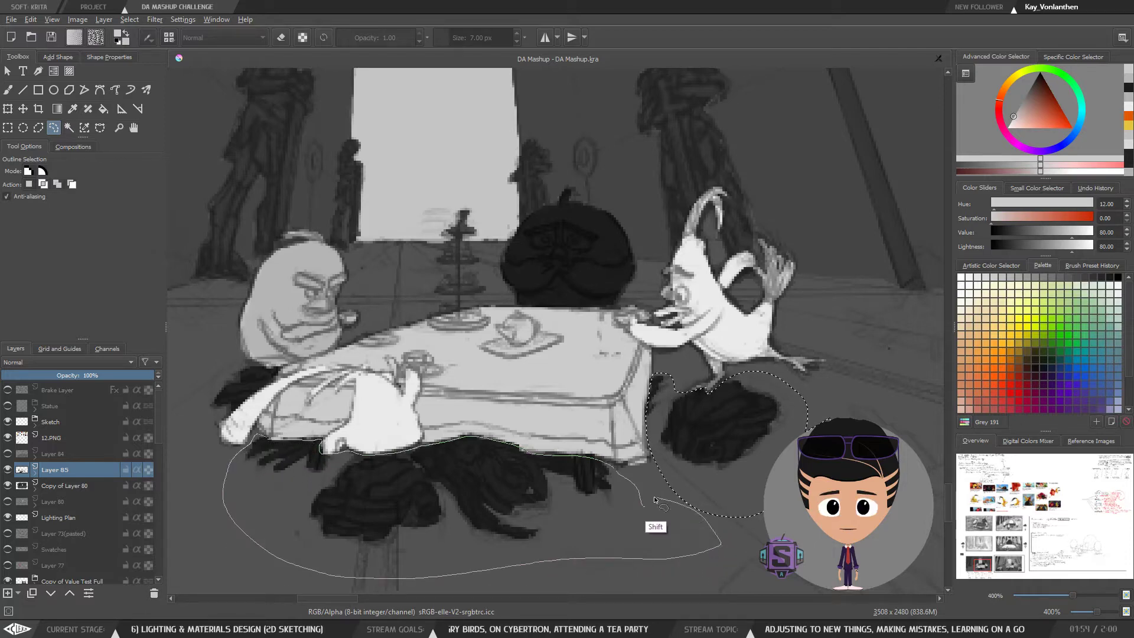
{"action": "mouse_move", "coordinate": [203, 431]}
{"action": "left_mouse_down"}
{"action": "mouse_move", "coordinate": [281, 368]}
{"action": "mouse_move", "coordinate": [228, 364]}
{"action": "mouse_move", "coordinate": [195, 390]}
{"action": "mouse_move", "coordinate": [202, 428]}
{"action": "left_mouse_up"}
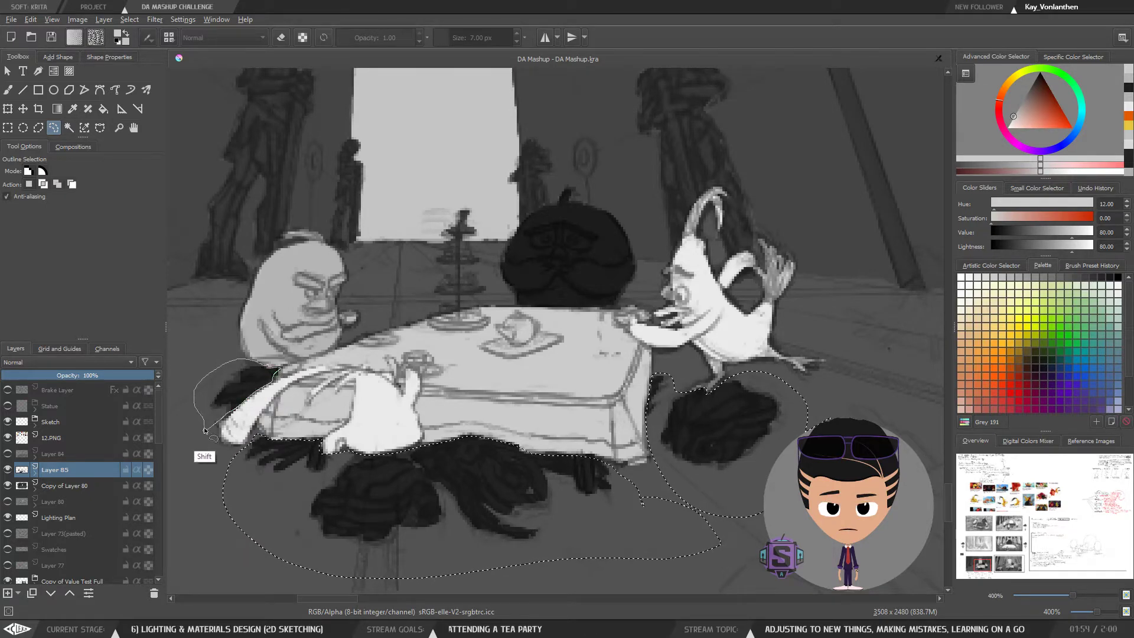
Cut the selected dark floor shapes from Layer 85, paste them onto a new layer and clear the selection
{"action": "key", "text": "minus"}
{"action": "key", "text": "ctrl+c"}
{"action": "key", "text": "ctrl+v"}
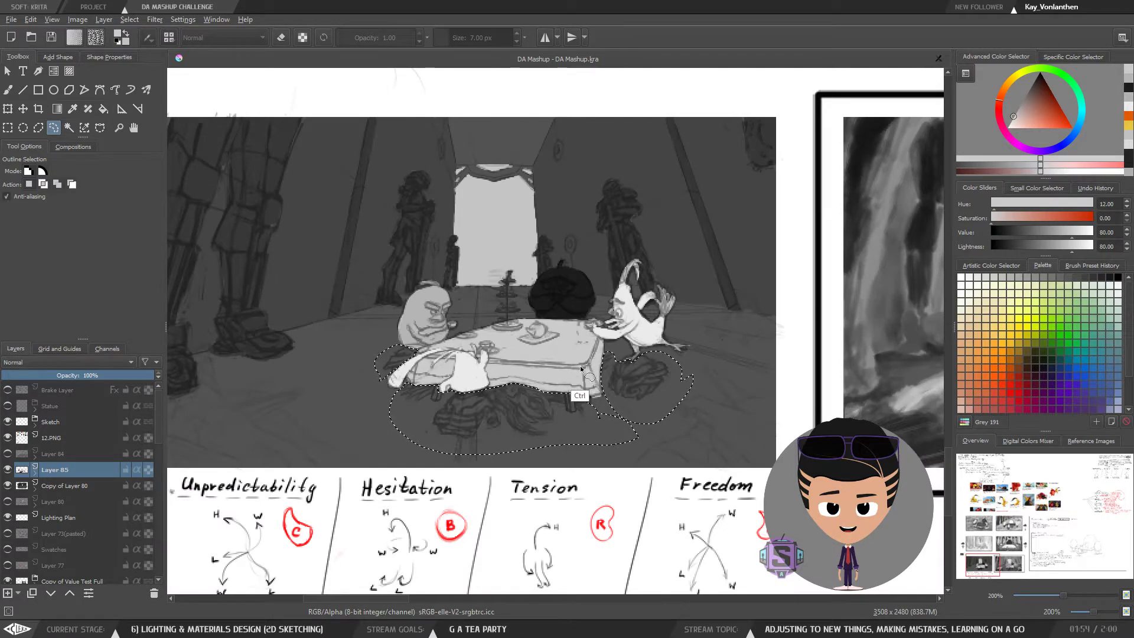
{"action": "key", "text": "ctrl+shift+a"}
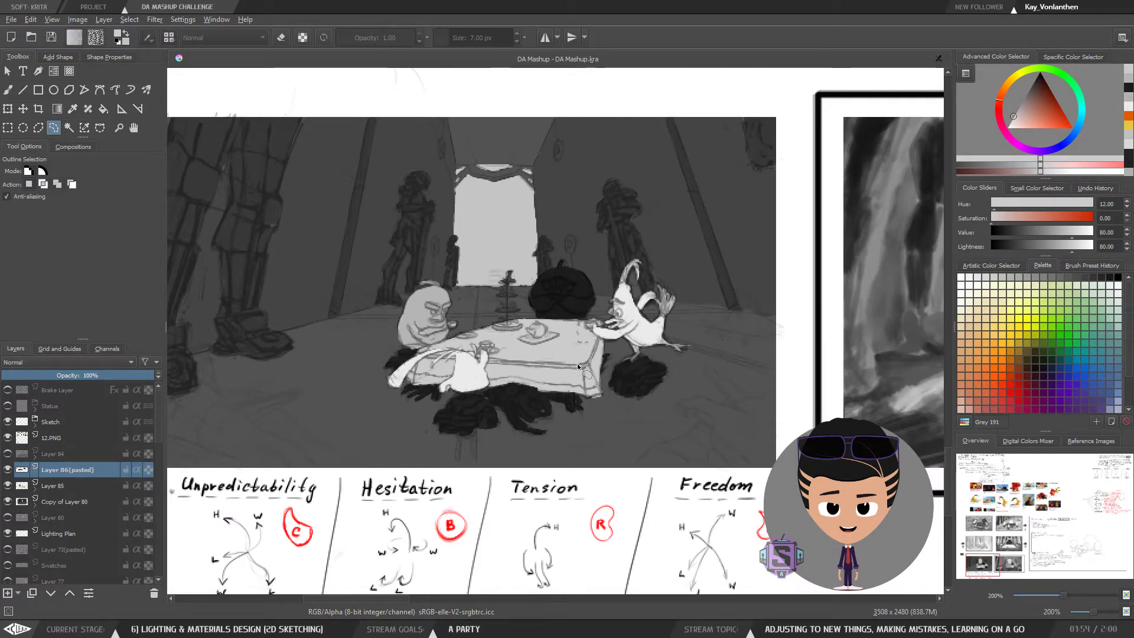
Copy the Levels filter mask from Copy of Layer 80 onto the Layer 86(pasted) layer
{"action": "left_click", "coordinate": [35, 508]}
{"action": "left_click", "coordinate": [81, 521]}
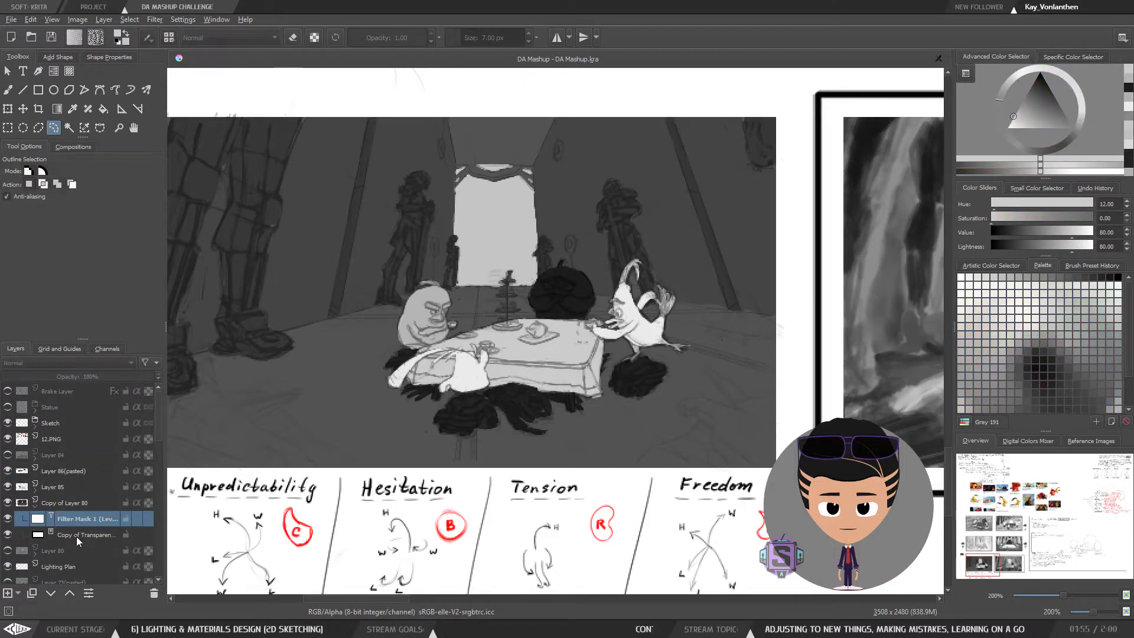
{"action": "left_click", "coordinate": [88, 536]}
{"action": "left_click", "coordinate": [74, 520]}
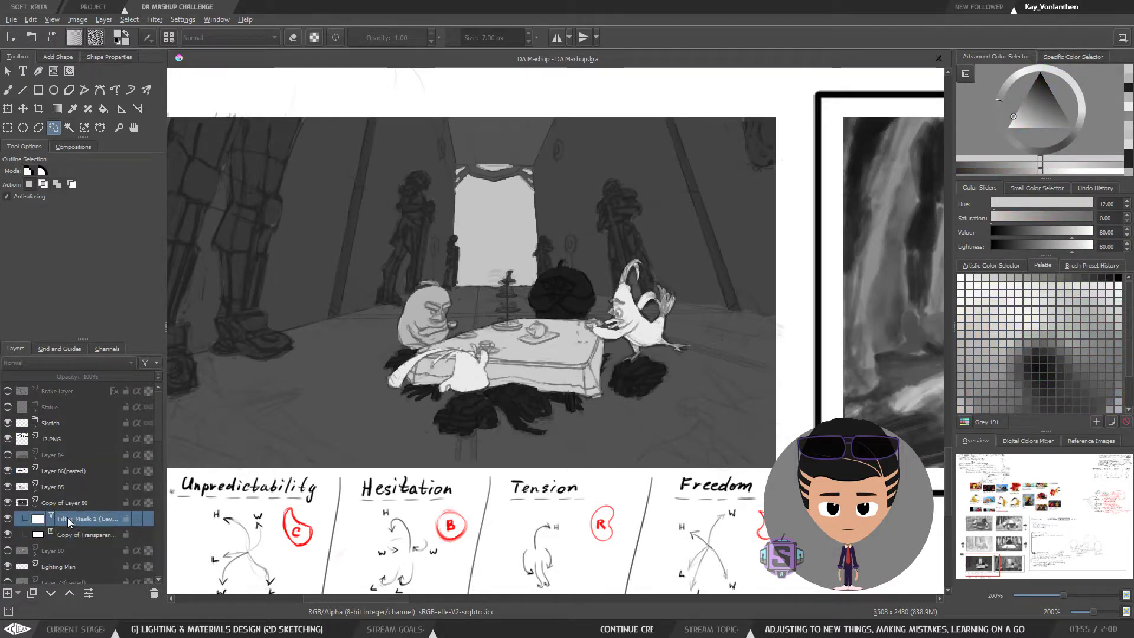
{"action": "left_click_drag", "start_coordinate": [68, 516], "coordinate": [63, 479]}
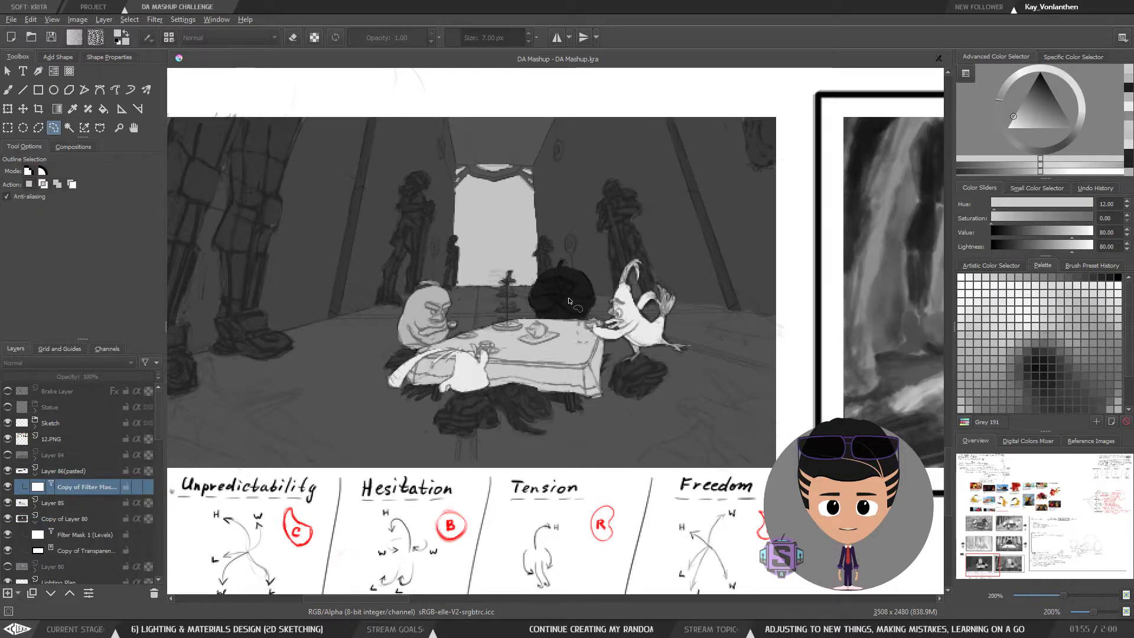
Switch back to the brush tool and save the document
{"action": "key", "text": "1"}
{"action": "key", "text": "b"}
{"action": "key", "text": "plus"}
{"action": "left_click_drag", "start_coordinate": [572, 368], "coordinate": [595, 390]}
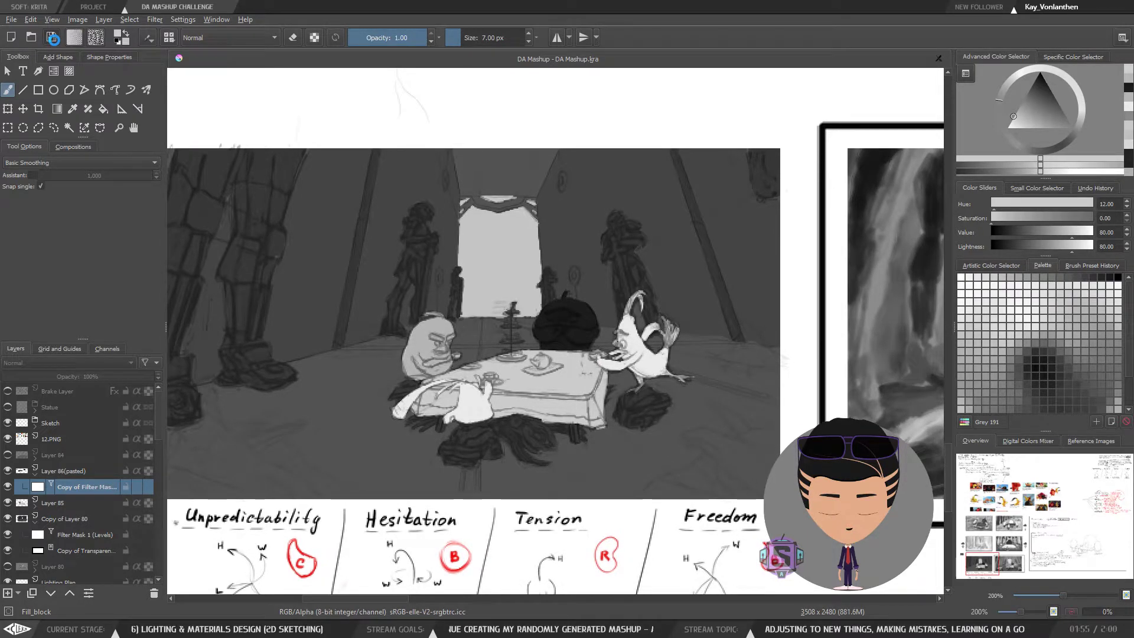
{"action": "left_click", "coordinate": [53, 39]}
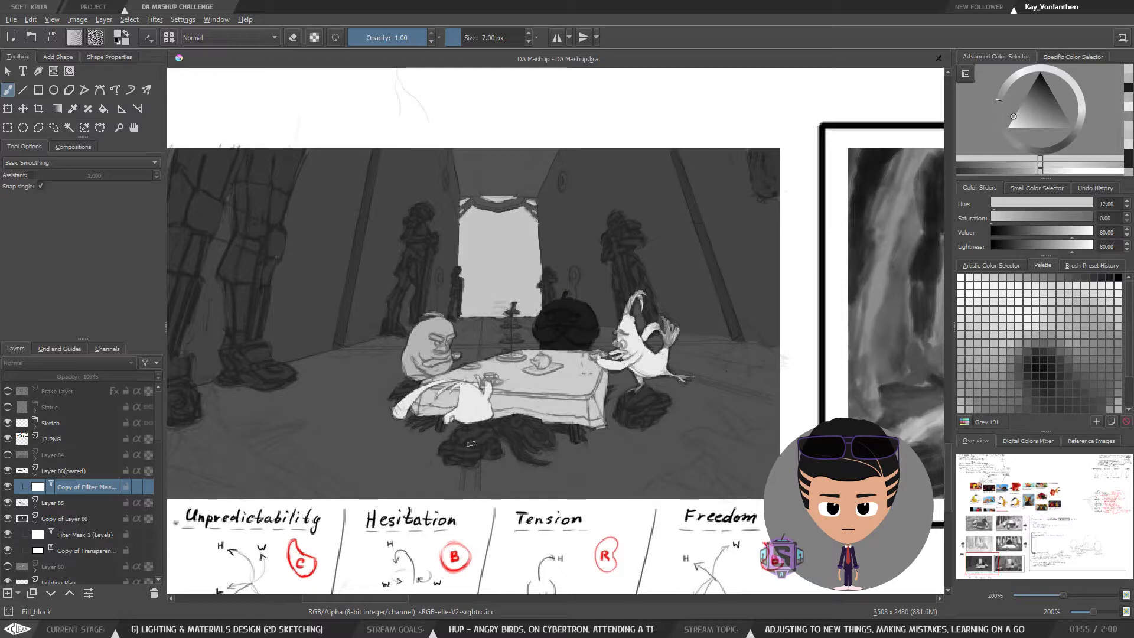
Examine how the lightened floor shapes read in the thumbnail at 100% and 200% zoom
{"action": "key", "text": "ctrl+minus"}
{"action": "key", "text": "ctrl+minus"}
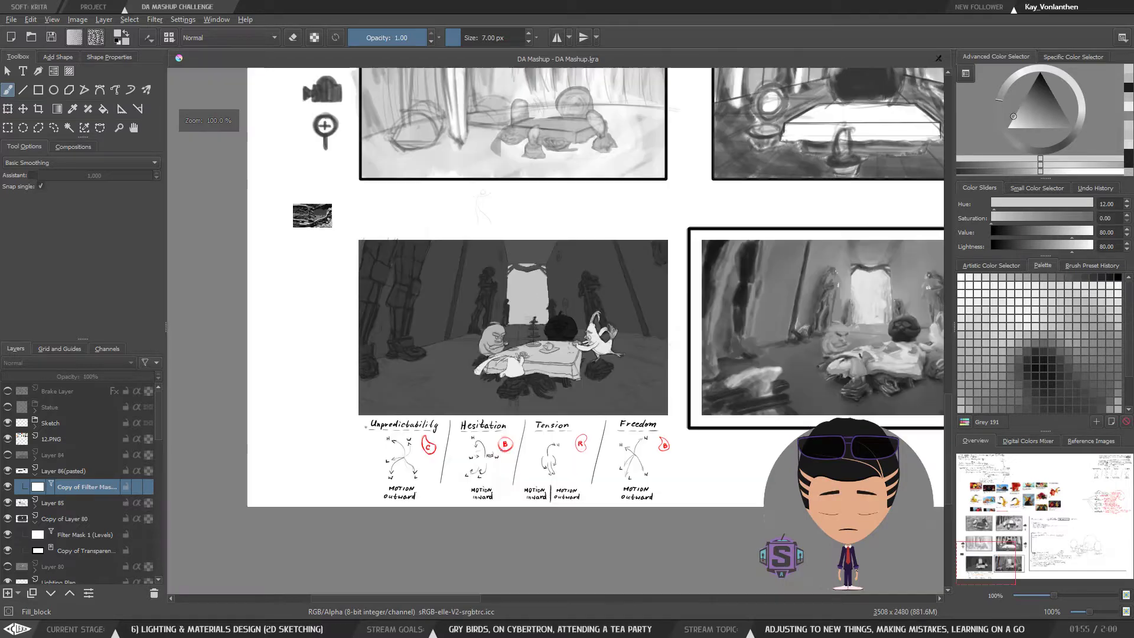
{"action": "key", "text": "ctrl+plus"}
{"action": "key", "text": "ctrl+plus"}
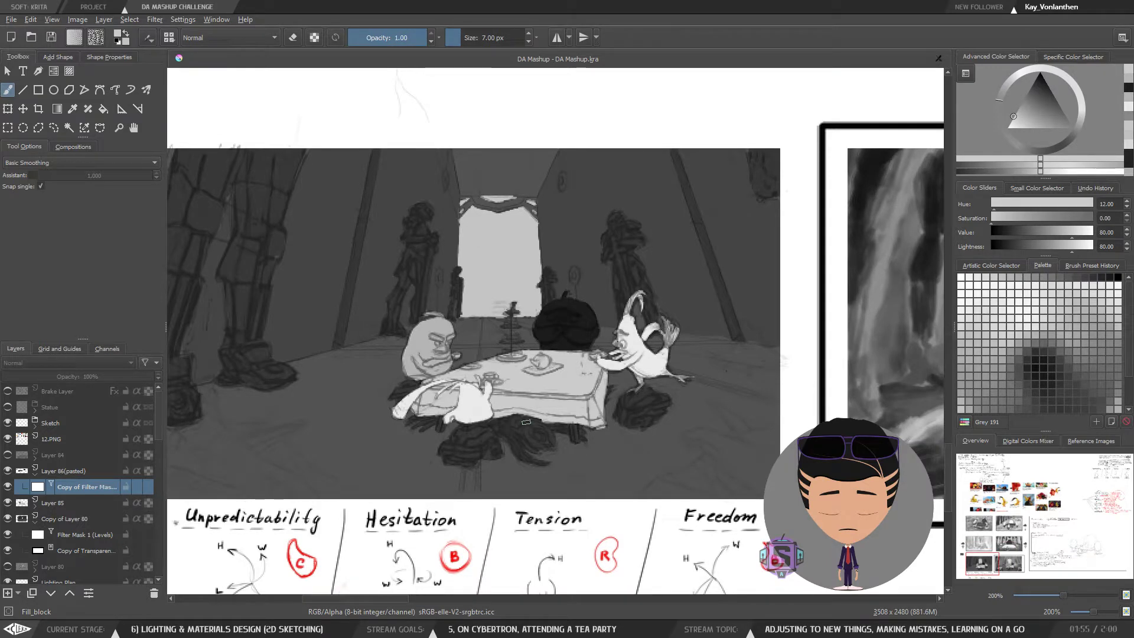
{"action": "key", "text": "ctrl+minus"}
{"action": "key", "text": "ctrl+minus"}
{"action": "key", "text": "ctrl+plus"}
{"action": "key", "text": "ctrl+plus"}
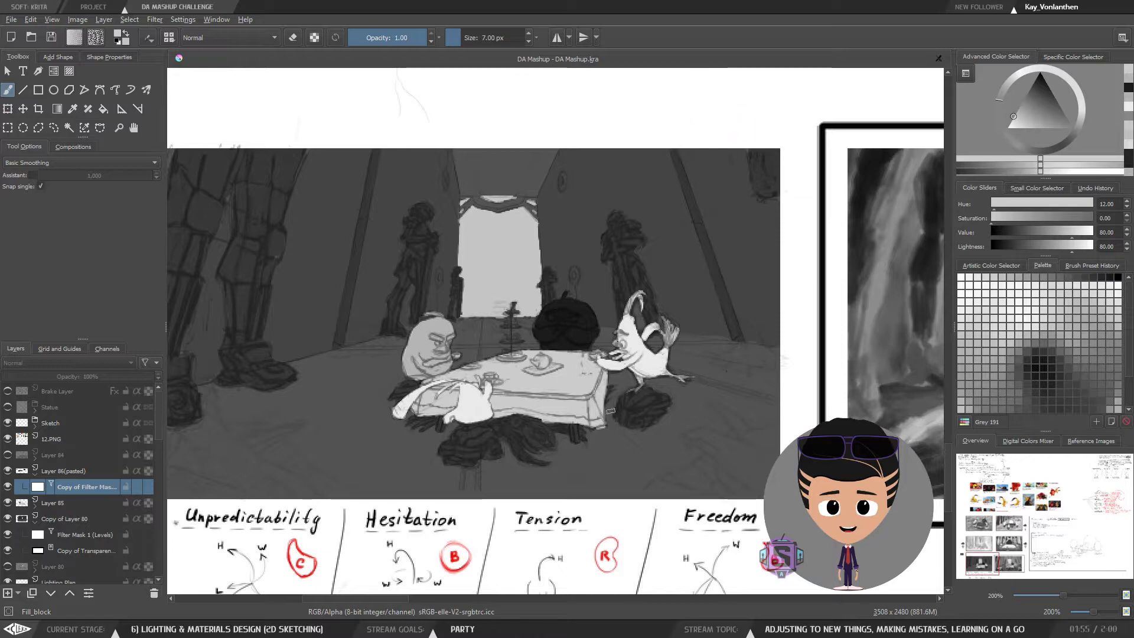
Undo the copying of the Levels filter mask onto the Layer 86(pasted) layer
{"action": "key", "text": "ctrl+z"}
{"action": "key", "text": "ctrl+minus"}
{"action": "key", "text": "ctrl+minus"}
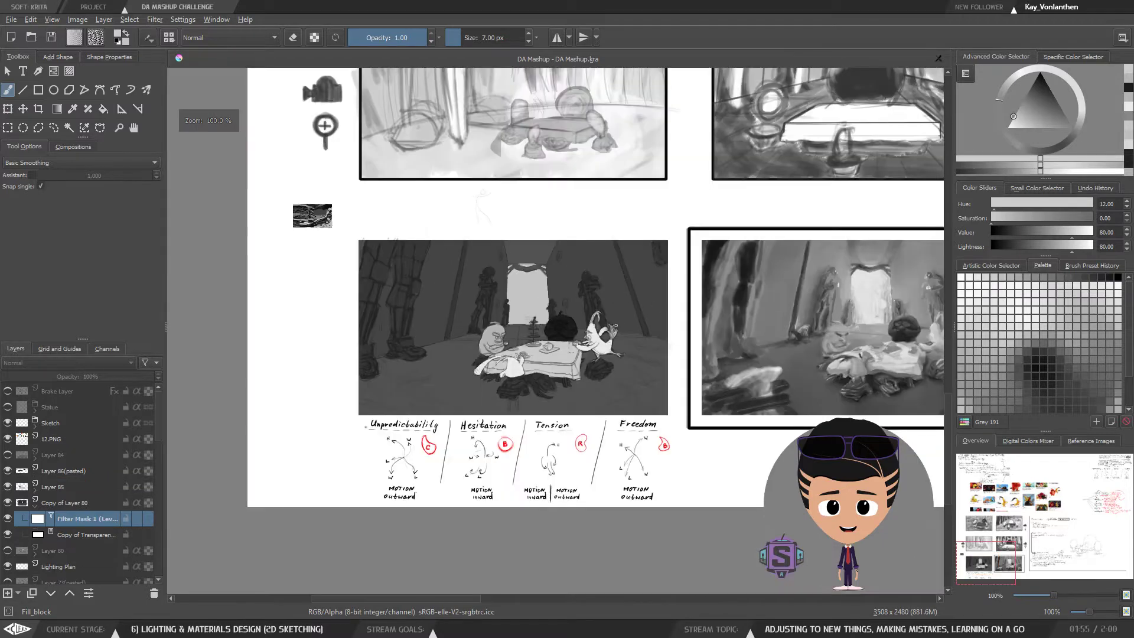
Compare the values of the dark tea-party thumbnail with the framed grey thumbnail beside it, up close and at 100% zoom
{"action": "key", "text": "ctrl+plus"}
{"action": "key", "text": "ctrl+plus"}
{"action": "left_click_drag", "start_coordinate": [595, 379], "coordinate": [615, 389]}
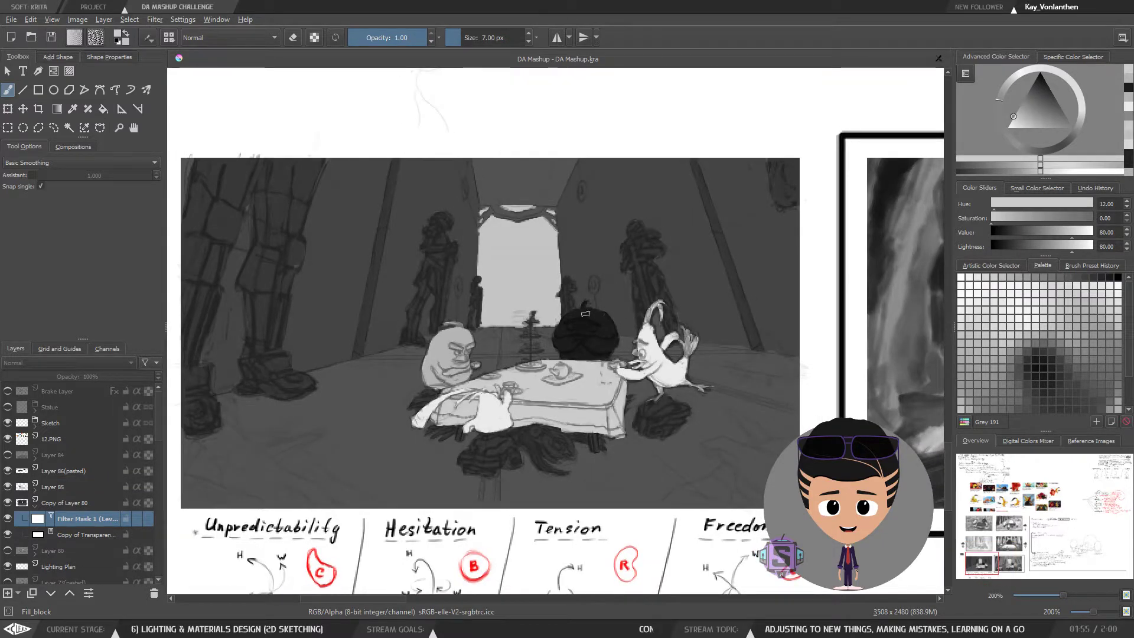
{"action": "left_click_drag", "start_coordinate": [569, 421], "coordinate": [542, 402]}
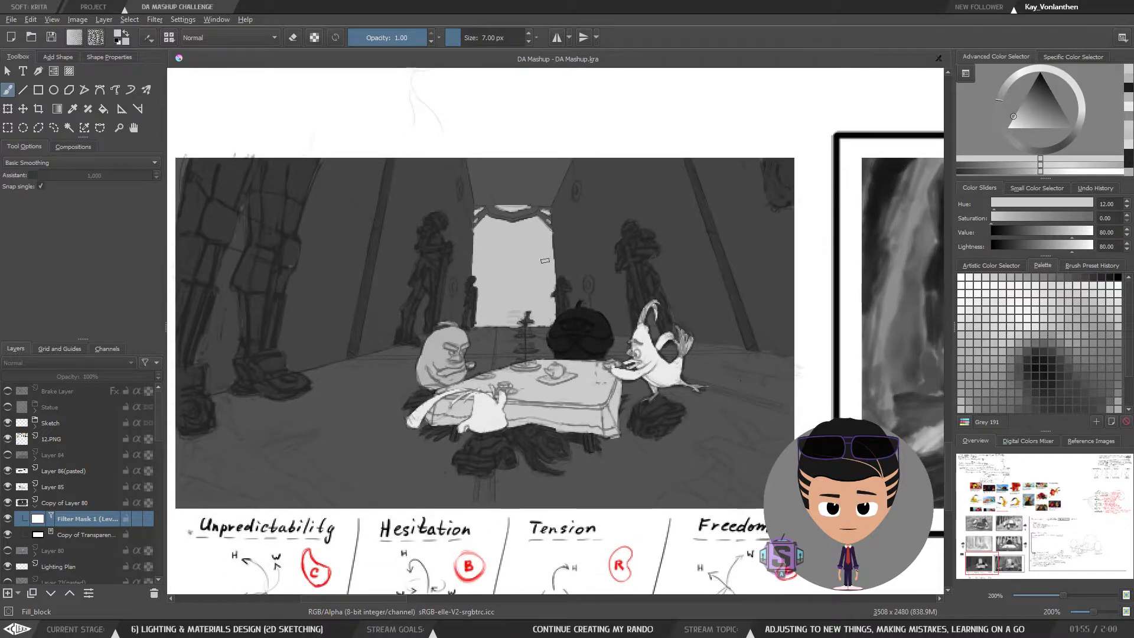
{"action": "left_click_drag", "start_coordinate": [523, 439], "coordinate": [544, 426]}
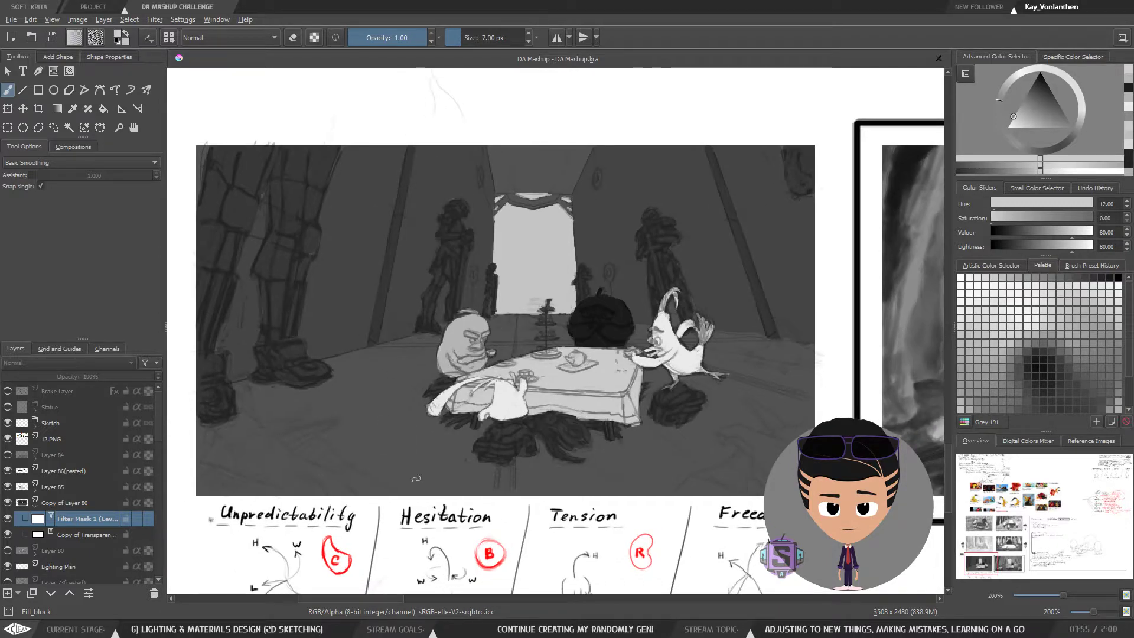
{"action": "key", "text": "minus"}
{"action": "mouse_move", "coordinate": [719, 391]}
{"action": "left_mouse_down"}
{"action": "mouse_move", "coordinate": [590, 402]}
{"action": "mouse_move", "coordinate": [600, 403]}
{"action": "left_mouse_up"}
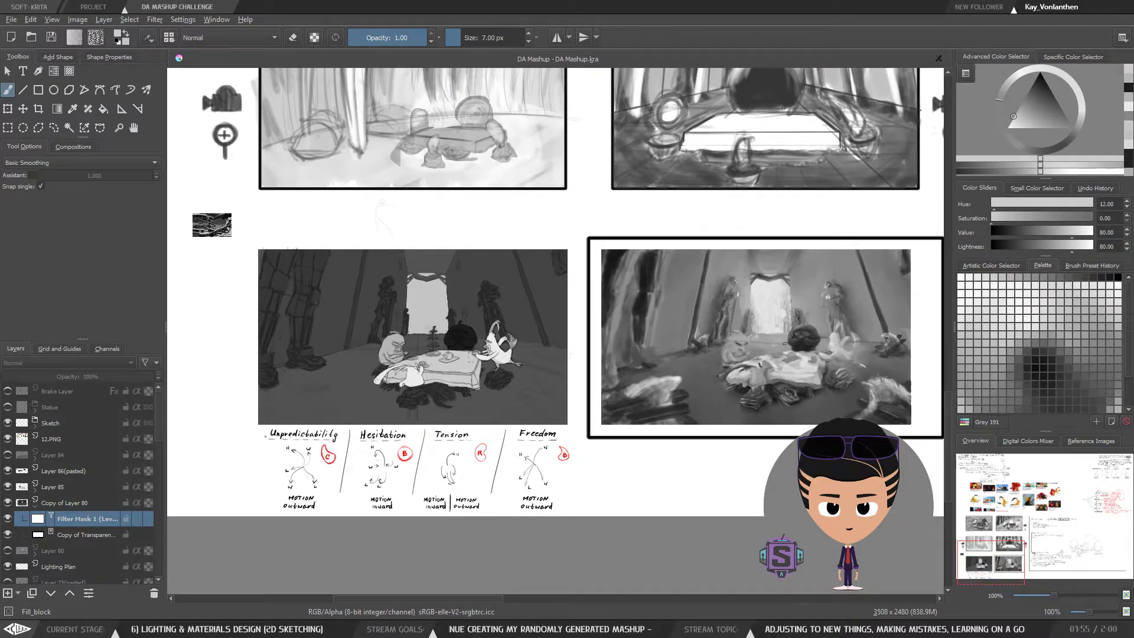
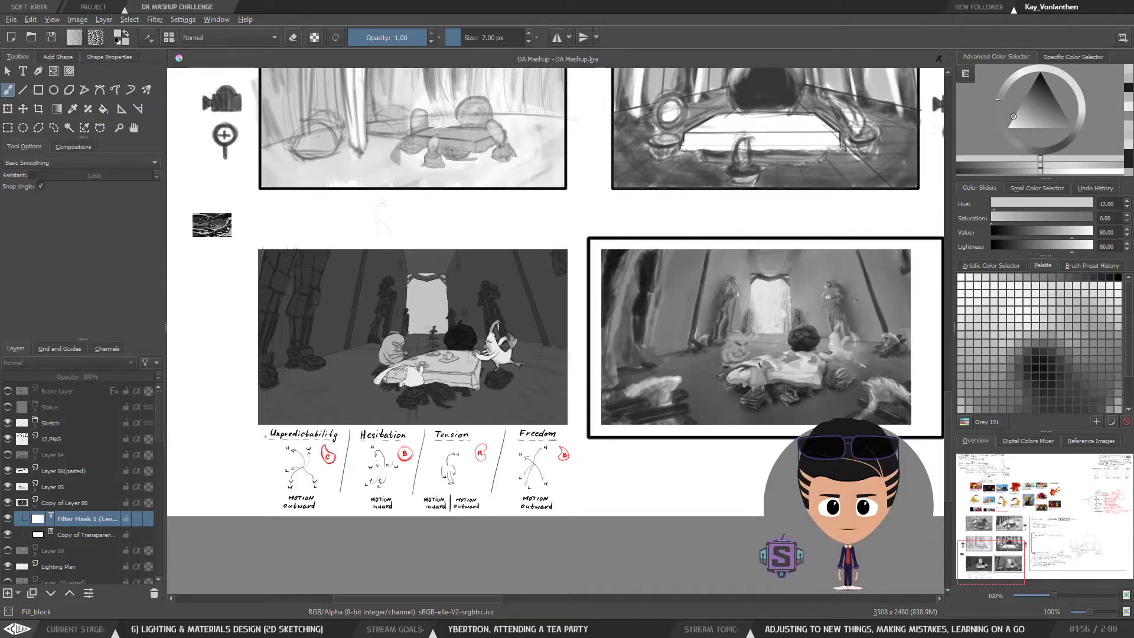
{"action": "key", "text": "minus"}
{"action": "key", "text": "minus"}
{"action": "key", "text": "plus"}
{"action": "key", "text": "plus"}
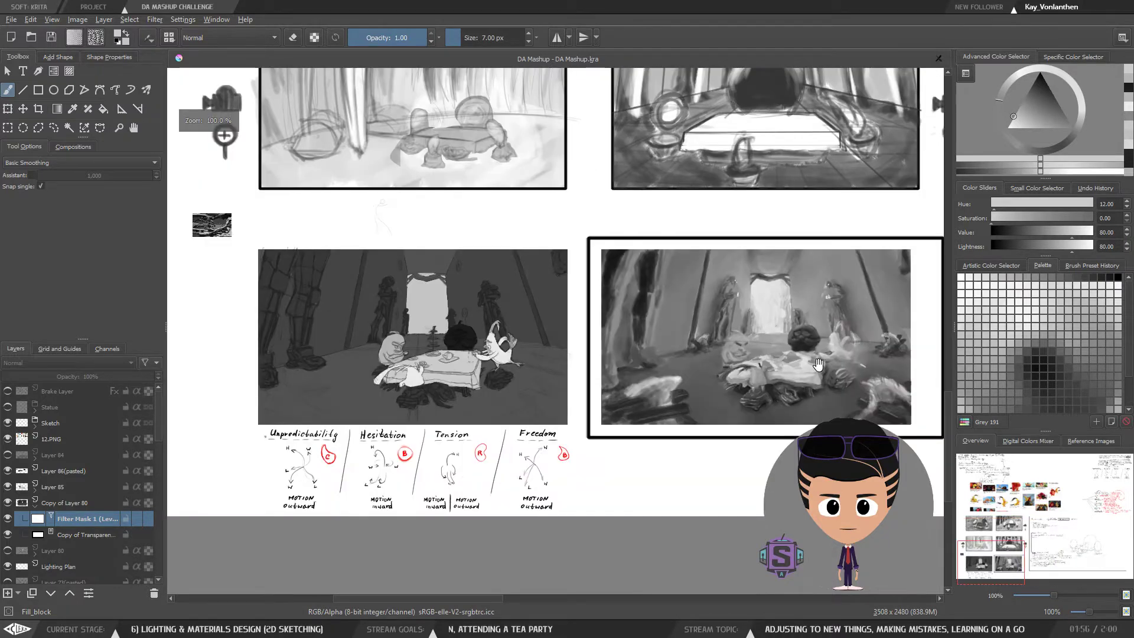
{"action": "left_click_drag", "start_coordinate": [834, 356], "coordinate": [658, 355]}
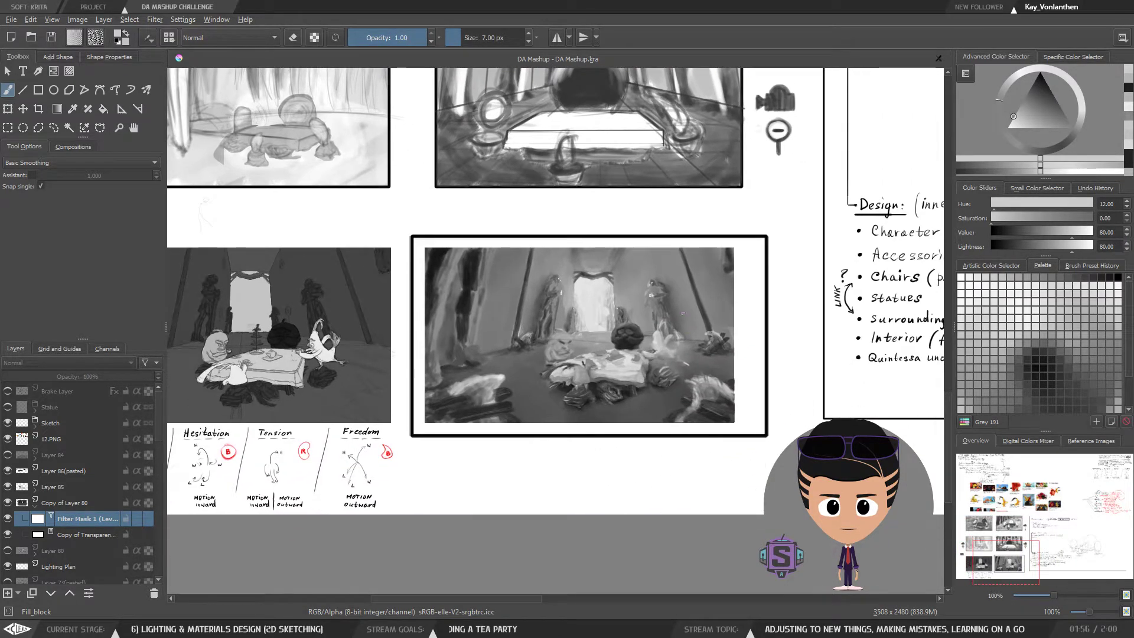
{"action": "left_click_drag", "start_coordinate": [588, 370], "coordinate": [583, 375]}
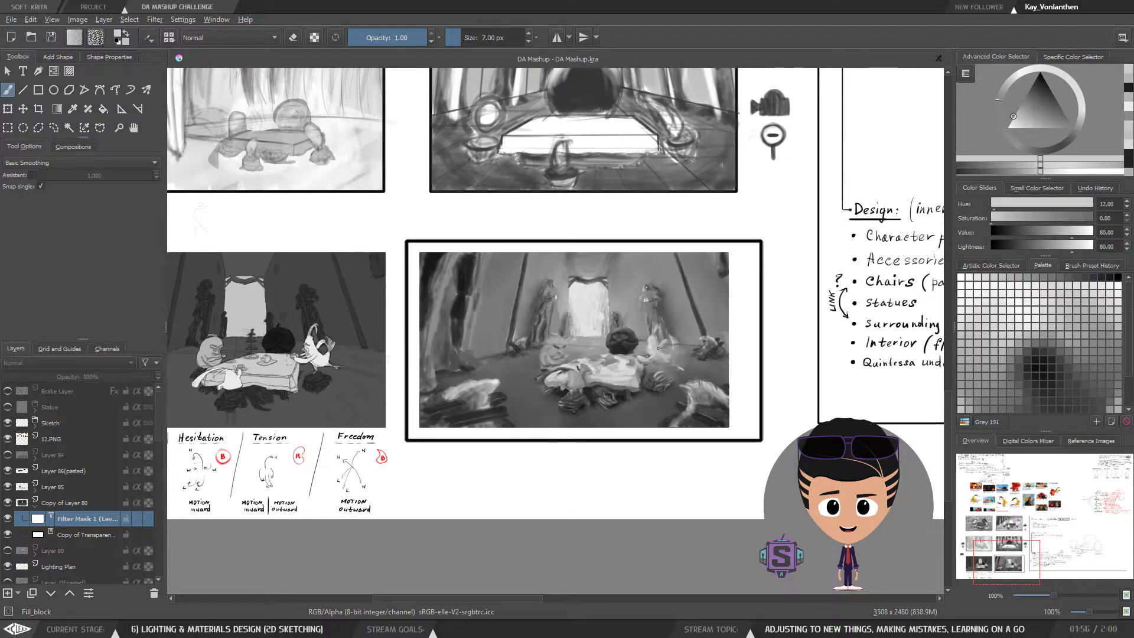
{"action": "left_click_drag", "start_coordinate": [461, 334], "coordinate": [689, 351]}
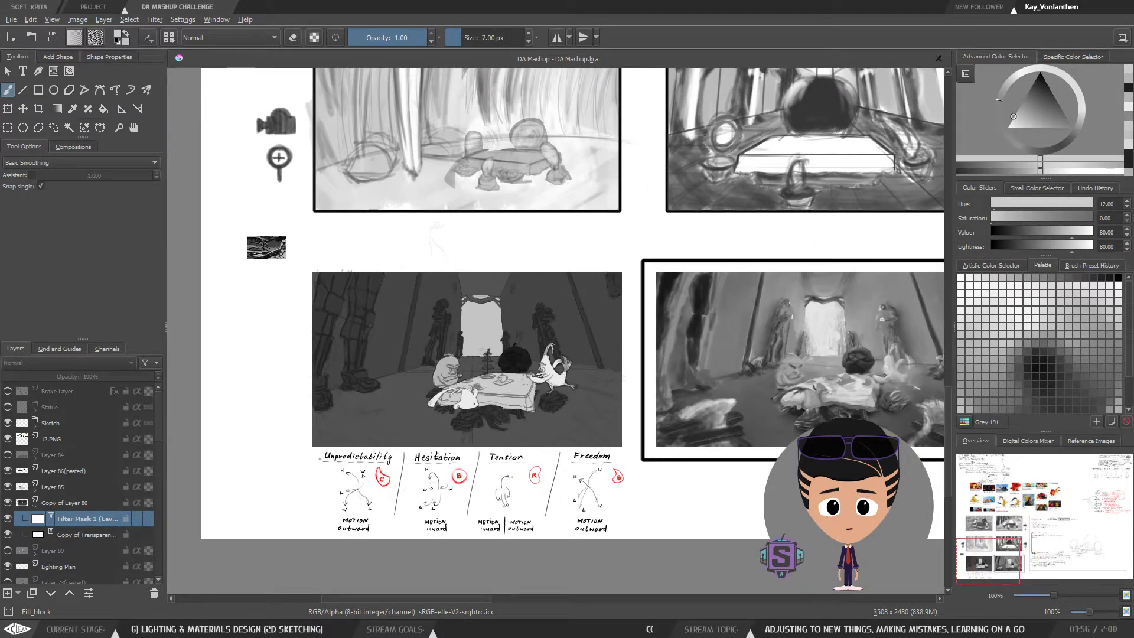
Sample the light value of the white bird beside the table and toggle Copy of Layer 80's visibility to check its contents
{"action": "key", "text": "plus"}
{"action": "left_click_drag", "start_coordinate": [493, 369], "coordinate": [577, 331]}
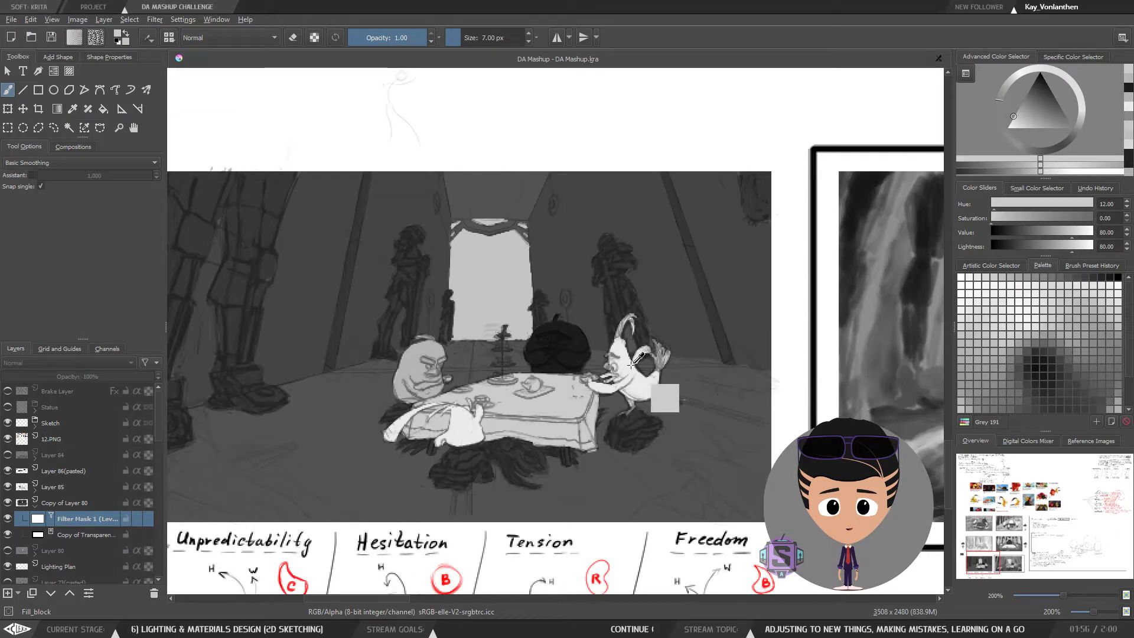
{"action": "left_click", "coordinate": [627, 365], "text": "ctrl"}
{"action": "left_click", "coordinate": [62, 502]}
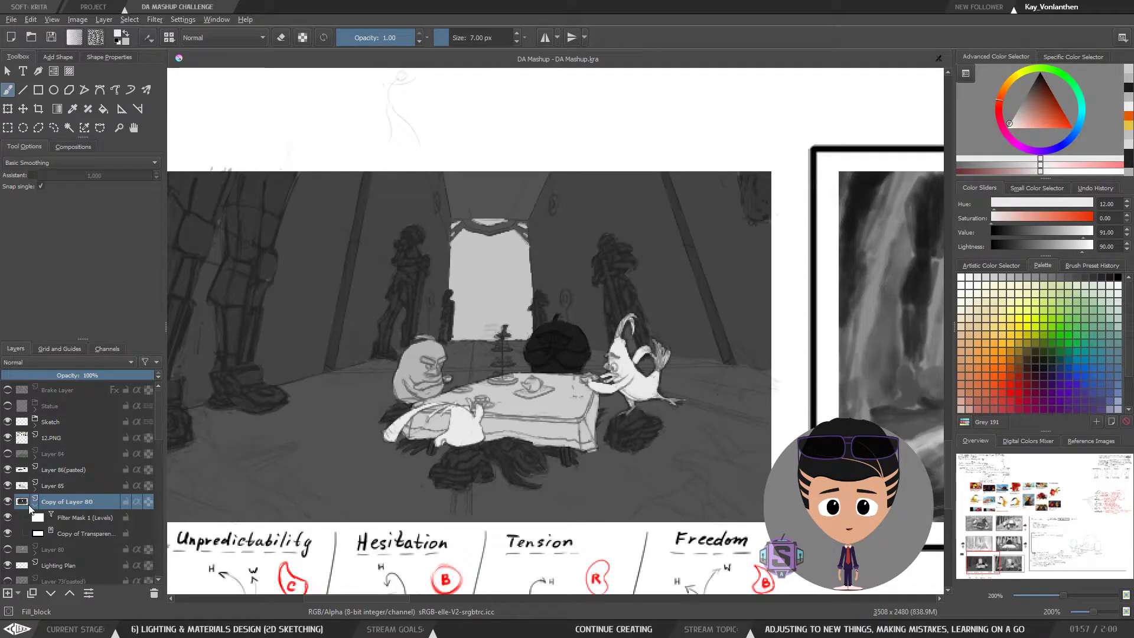
{"action": "left_click", "coordinate": [7, 503]}
{"action": "left_click", "coordinate": [7, 503]}
{"action": "left_click", "coordinate": [7, 503]}
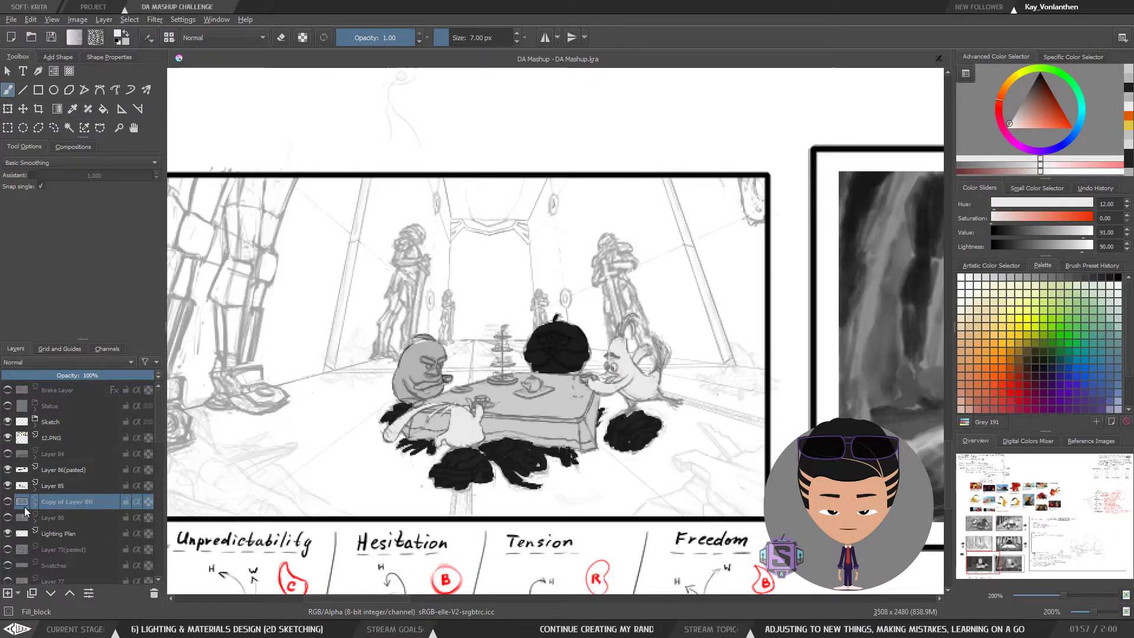
{"action": "left_click", "coordinate": [11, 503]}
Toggle the visibility of Layer 85 and Layer 86(pasted) to check their contents, leaving both visible and Layer 86(pasted) active
{"action": "left_click", "coordinate": [59, 486]}
{"action": "left_click", "coordinate": [8, 488]}
{"action": "left_click", "coordinate": [7, 488]}
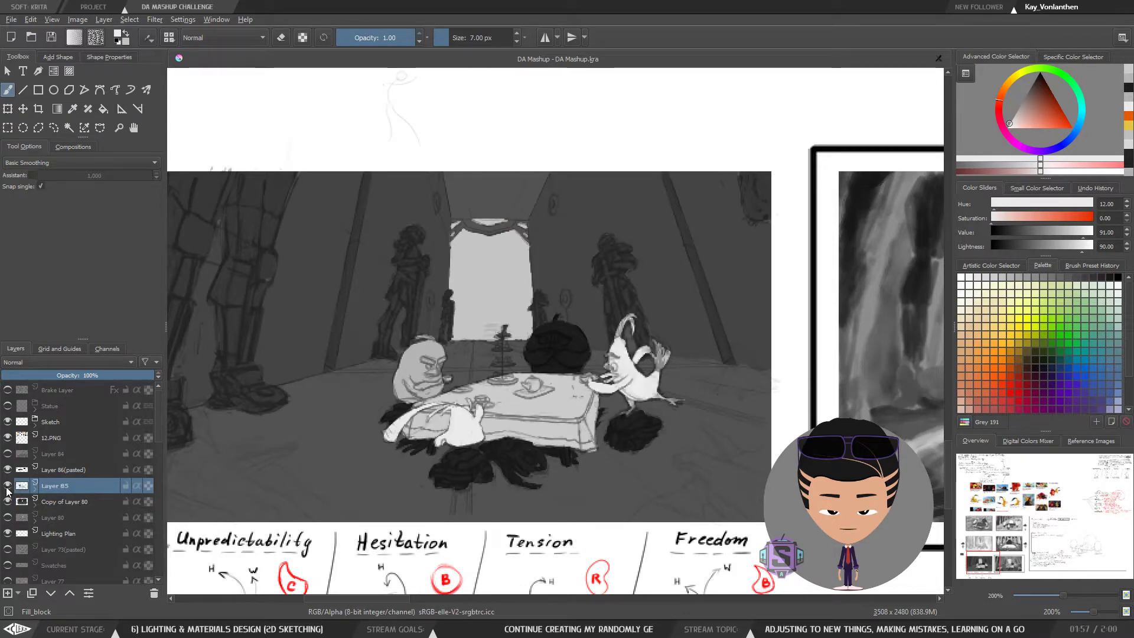
{"action": "left_click", "coordinate": [81, 473]}
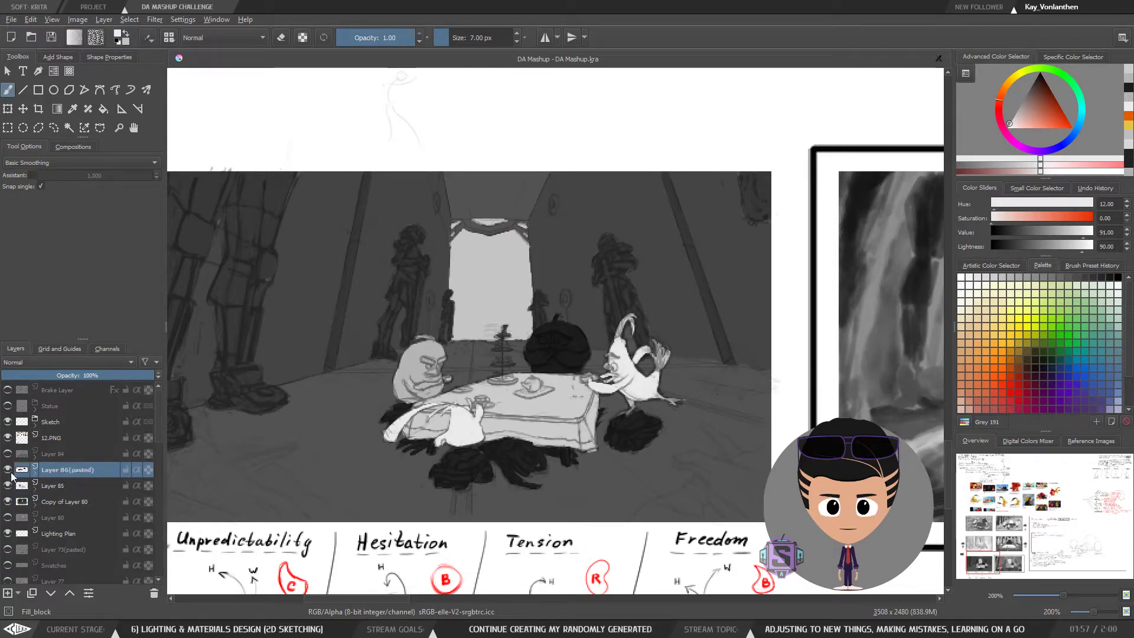
{"action": "left_click", "coordinate": [8, 470]}
{"action": "left_click", "coordinate": [8, 472]}
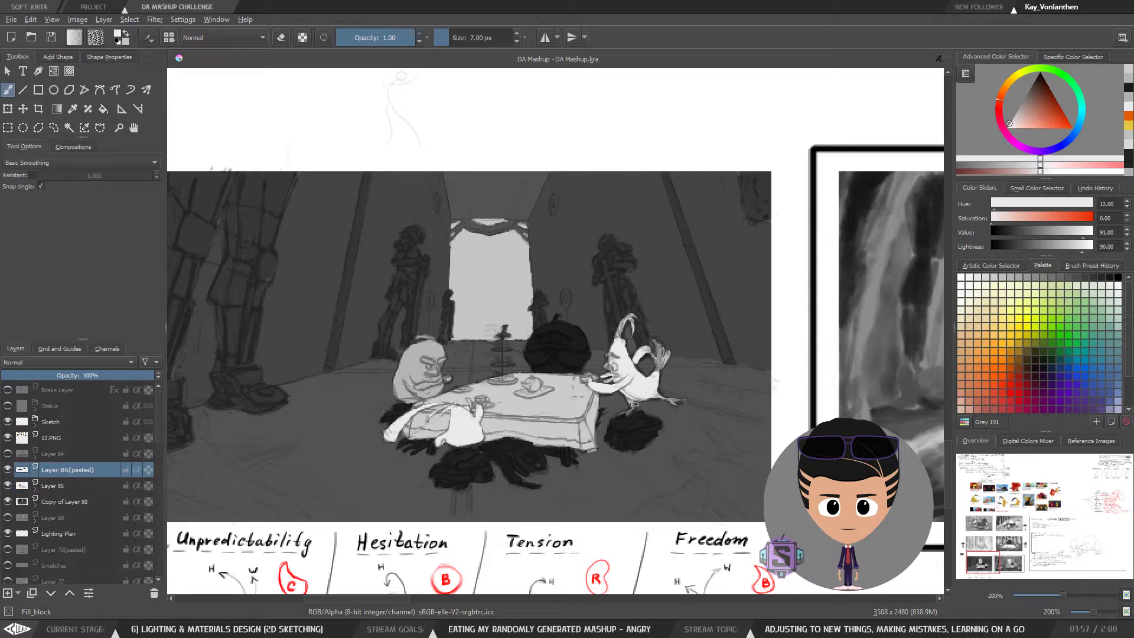
Reduce the brush to 2 px and dab small light eyes on the two large statues beside the doorway
{"action": "key", "text": "bracketleft"}
{"action": "key", "text": "bracketleft"}
{"action": "key", "text": "bracketleft"}
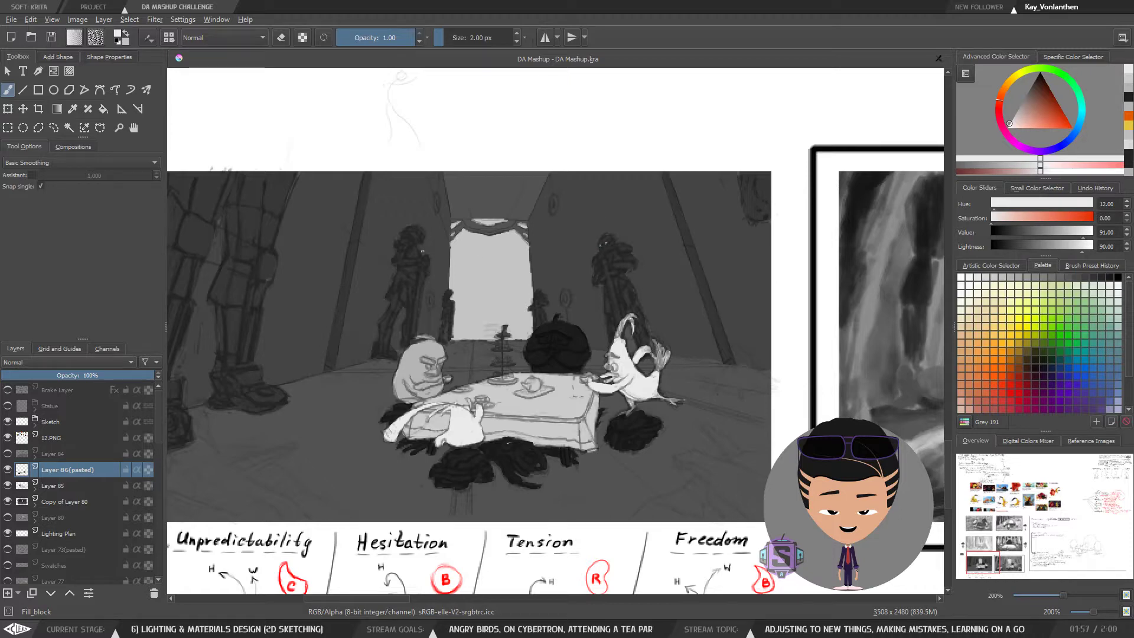
{"action": "key", "text": "plus"}
{"action": "left_click_drag", "start_coordinate": [380, 218], "coordinate": [474, 389]}
{"action": "left_click", "coordinate": [375, 306]}
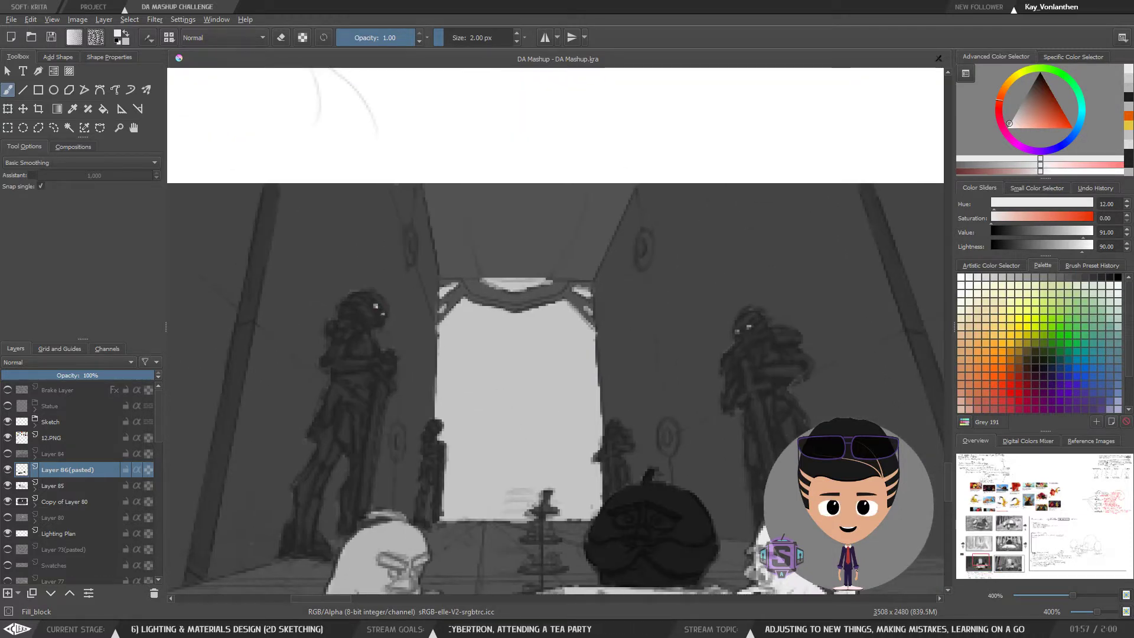
{"action": "key", "text": "minus"}
{"action": "key", "text": "minus"}
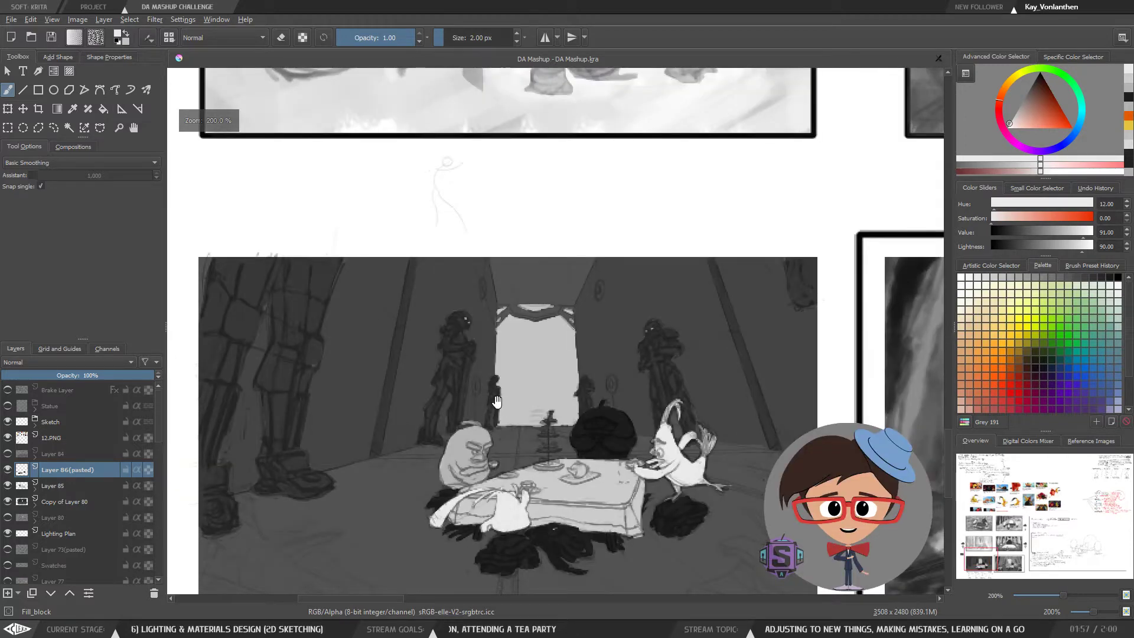
{"action": "left_click_drag", "start_coordinate": [394, 335], "coordinate": [460, 448]}
{"action": "key", "text": "ctrl+z"}
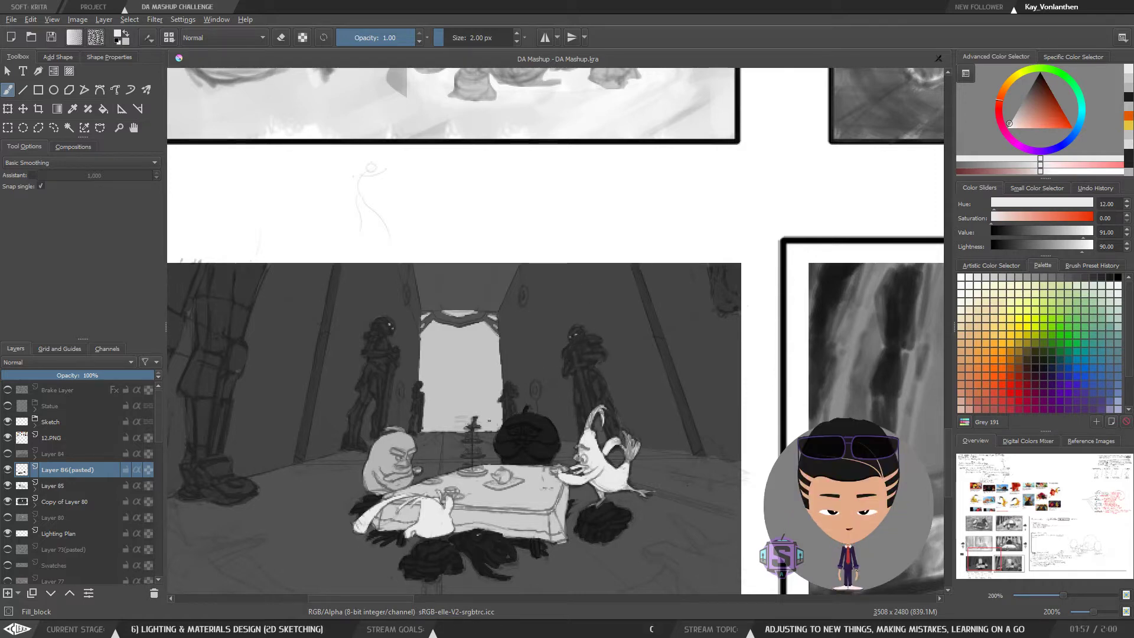
Reduce the brush to 1 px and dab tiny light eyes on the two small statues flanking the doorway
{"action": "key", "text": "plus"}
{"action": "key", "text": "plus"}
{"action": "left_click_drag", "start_coordinate": [440, 412], "coordinate": [531, 266]}
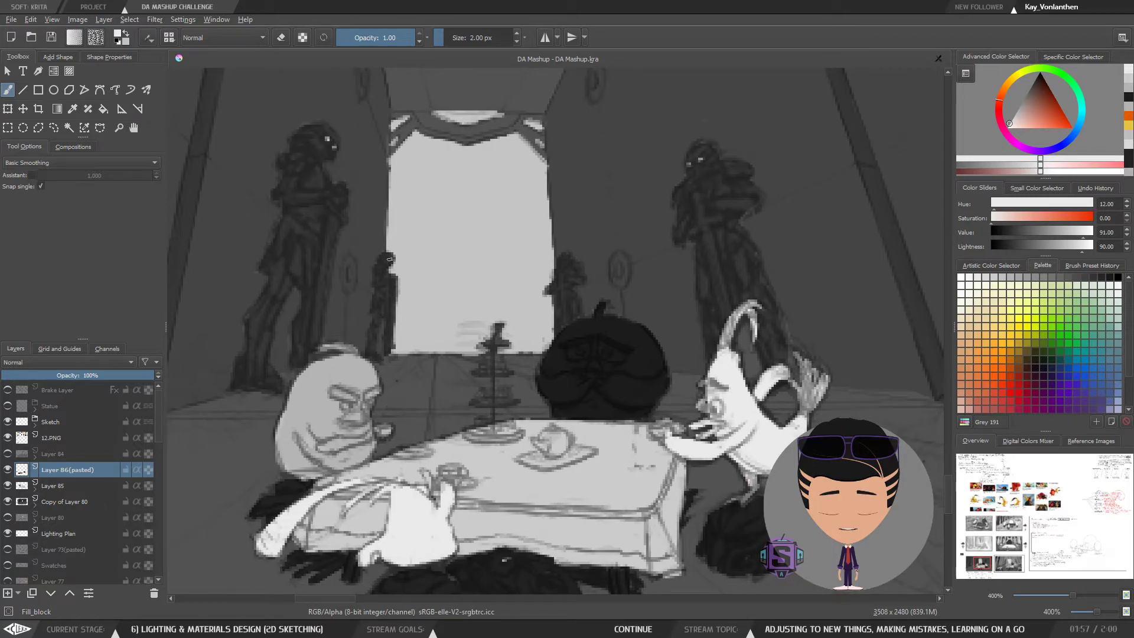
{"action": "key", "text": "bracketleft"}
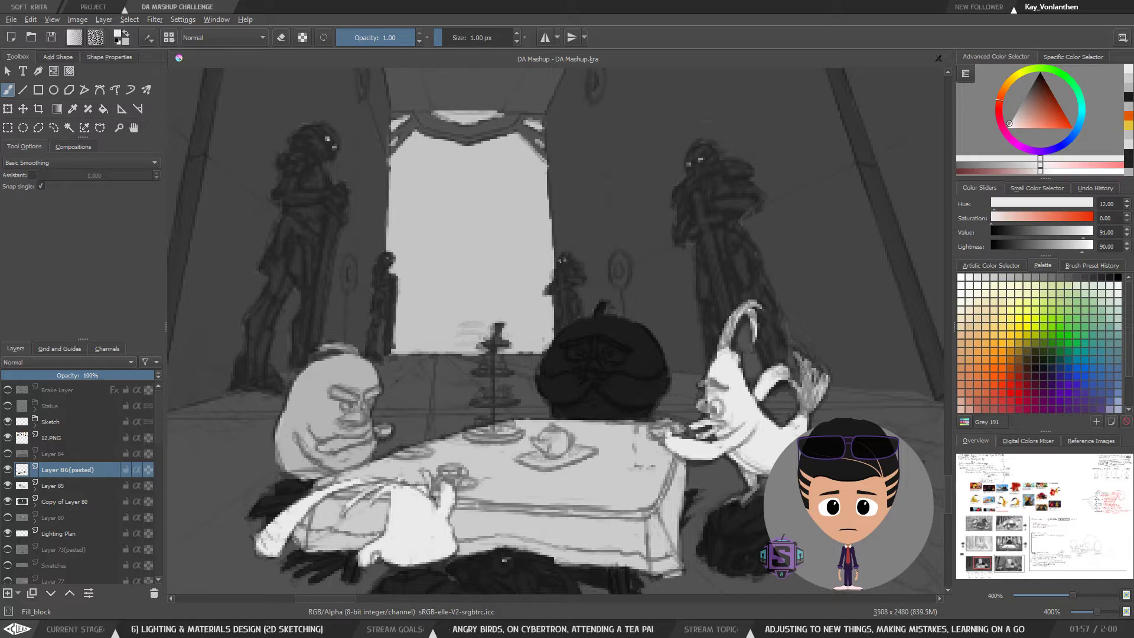
{"action": "key", "text": "minus"}
{"action": "key", "text": "plus"}
{"action": "key", "text": "ctrl+z"}
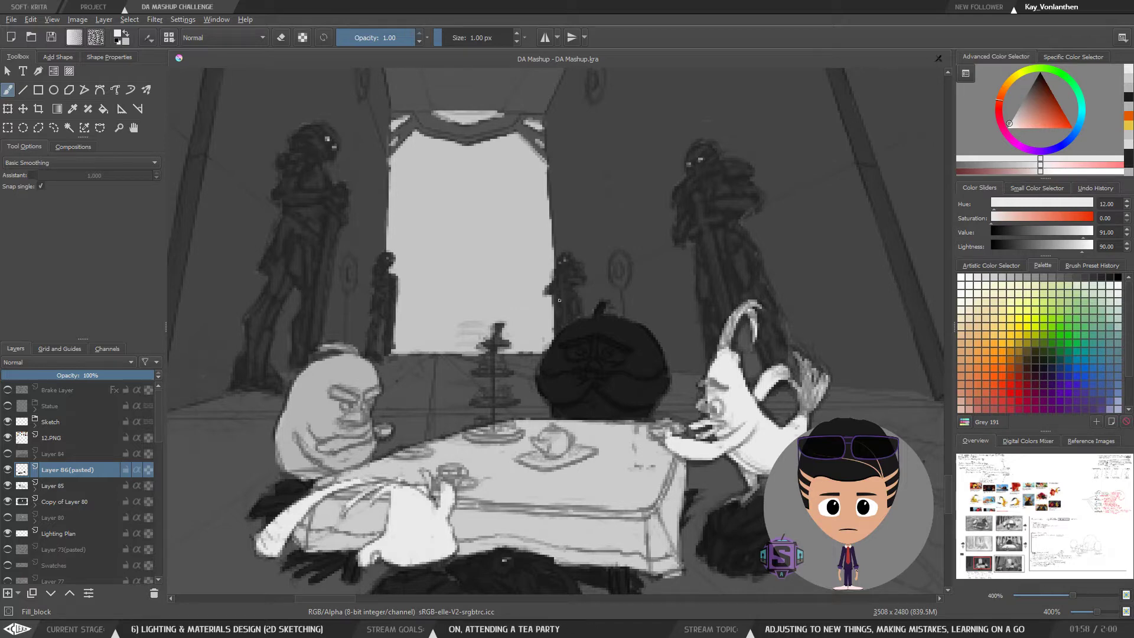
Examine how the statue eyes read in normal and mirrored view, and compare the thumbnail's values with the framed grey version
{"action": "key", "text": "minus"}
{"action": "key", "text": "minus"}
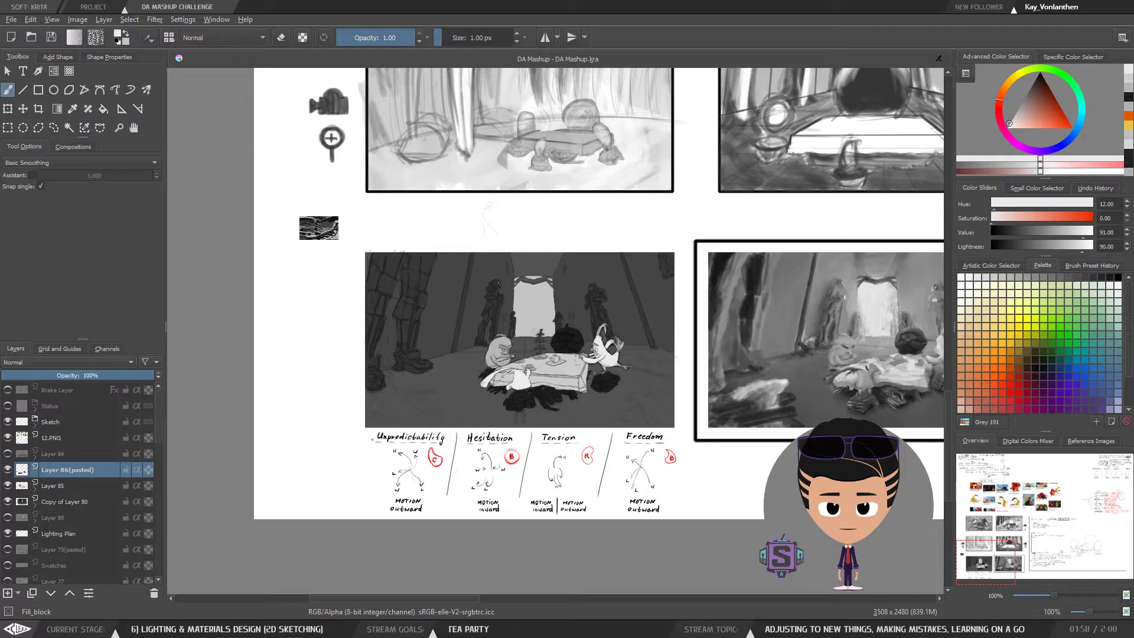
{"action": "key", "text": "m"}
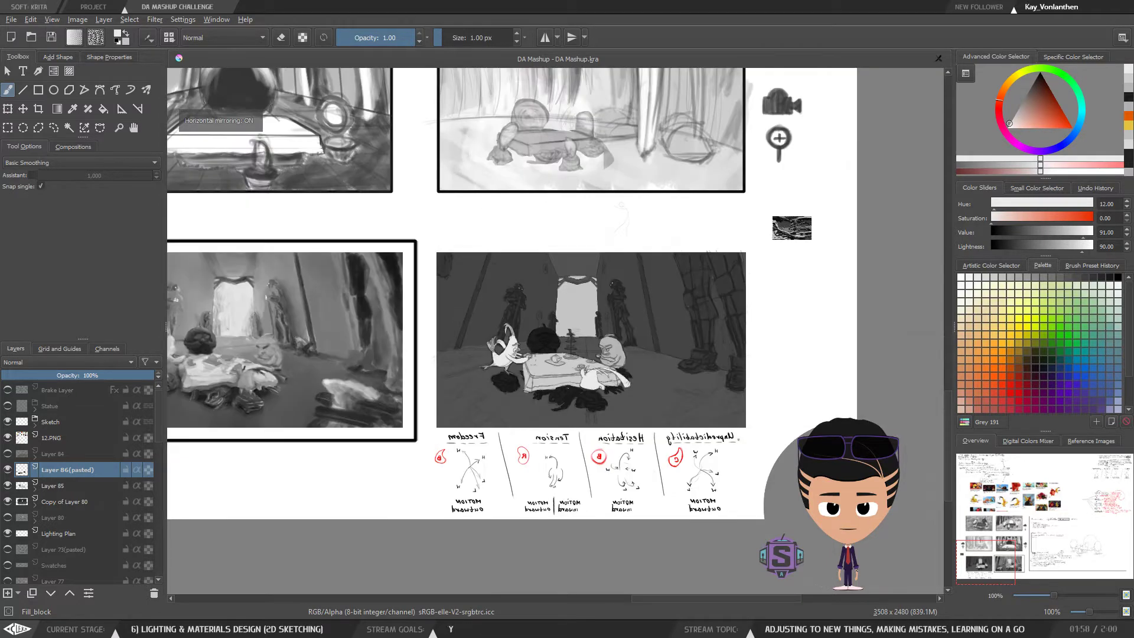
{"action": "key", "text": "m"}
{"action": "key", "text": "plus"}
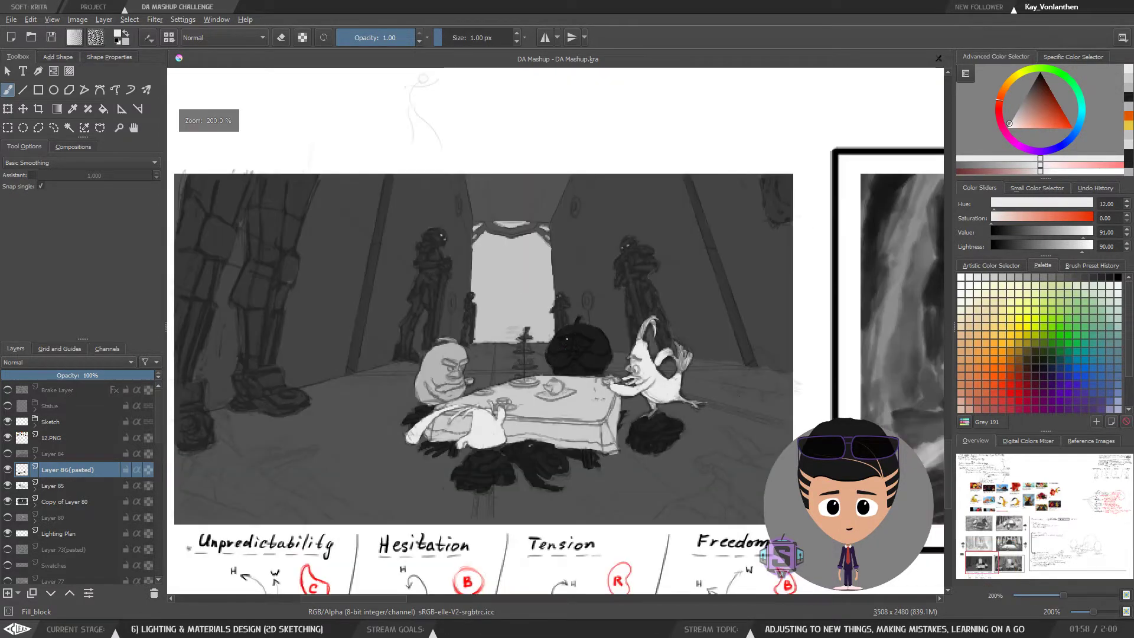
{"action": "left_click_drag", "start_coordinate": [596, 412], "coordinate": [466, 420]}
{"action": "key", "text": "minus"}
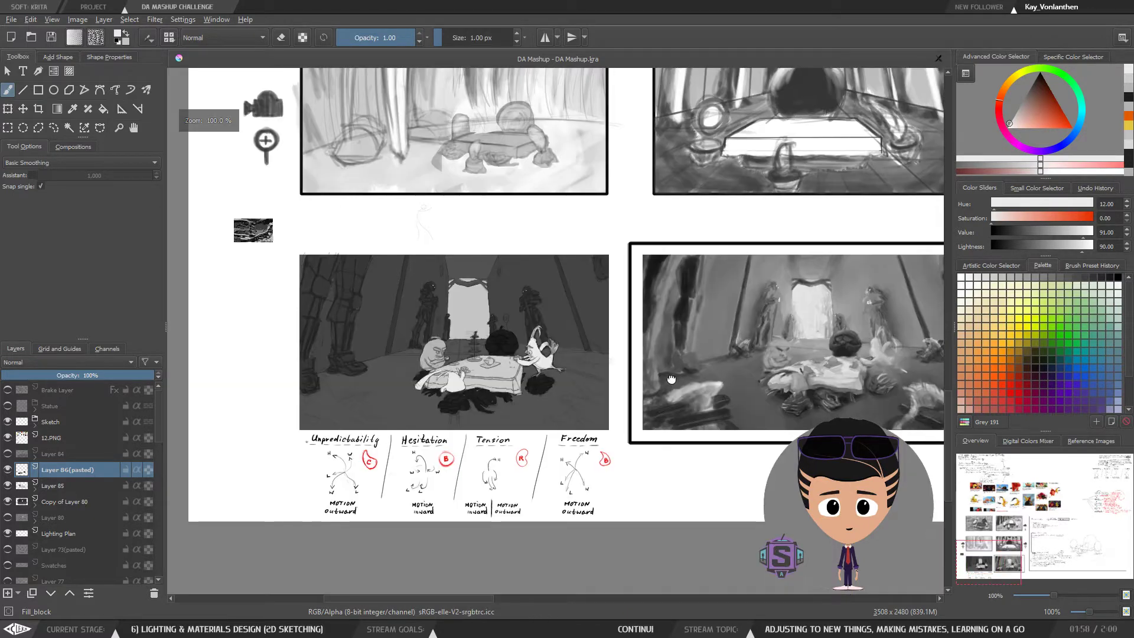
{"action": "left_click_drag", "start_coordinate": [672, 381], "coordinate": [525, 405]}
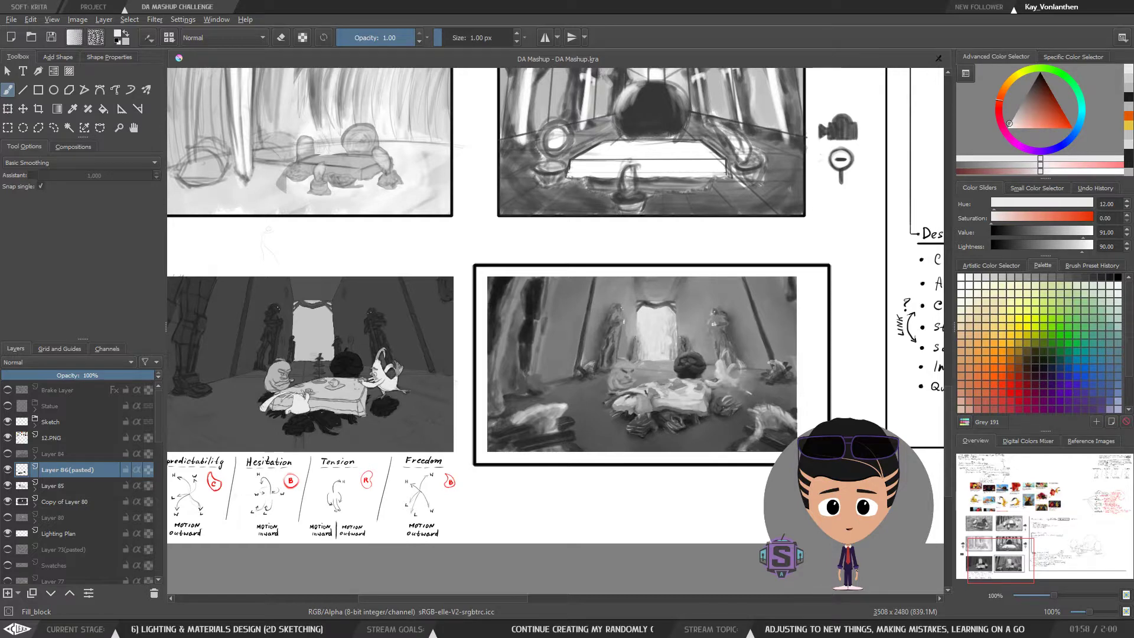
{"action": "left_click_drag", "start_coordinate": [532, 378], "coordinate": [565, 366]}
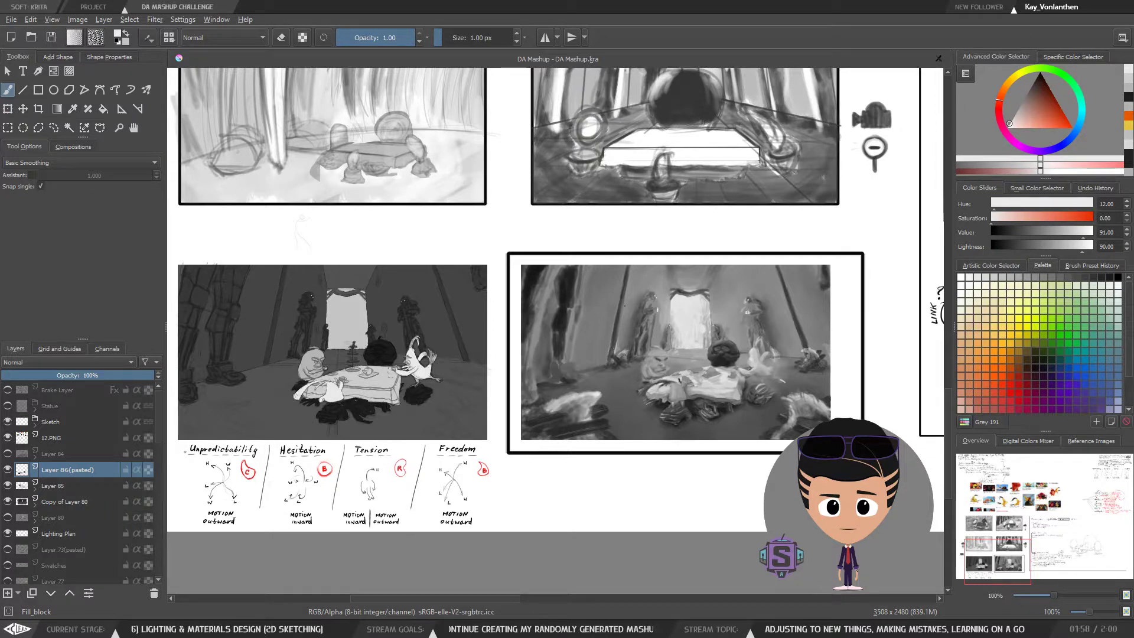
{"action": "left_click_drag", "start_coordinate": [629, 410], "coordinate": [659, 399]}
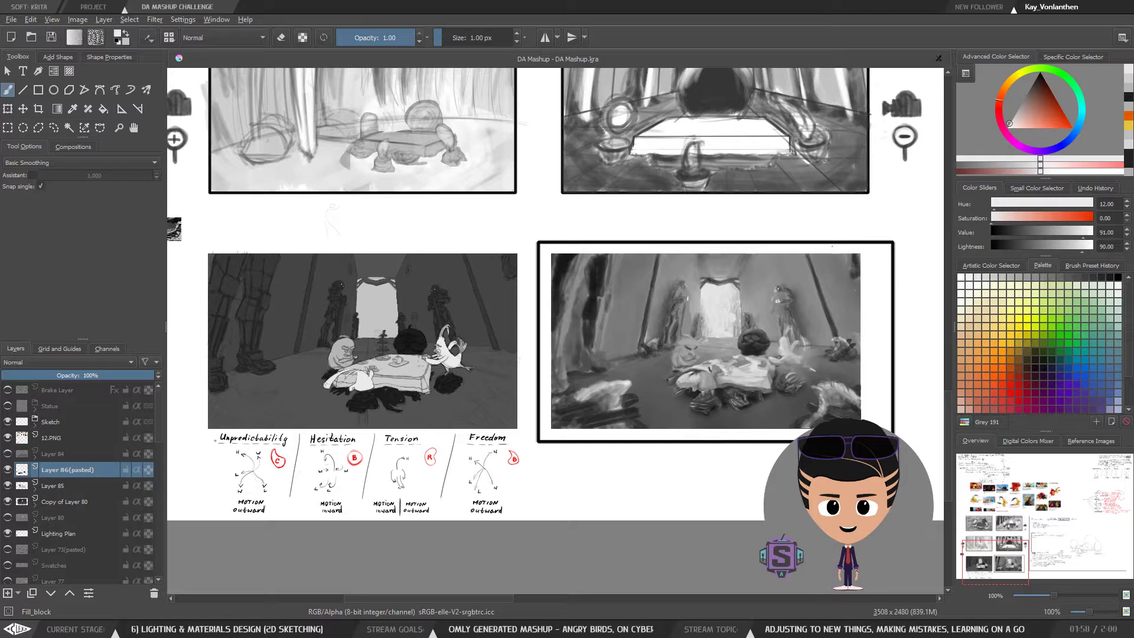
{"action": "mouse_move", "coordinate": [504, 334]}
{"action": "left_mouse_down"}
{"action": "mouse_move", "coordinate": [525, 330]}
{"action": "mouse_move", "coordinate": [505, 338]}
{"action": "left_mouse_up"}
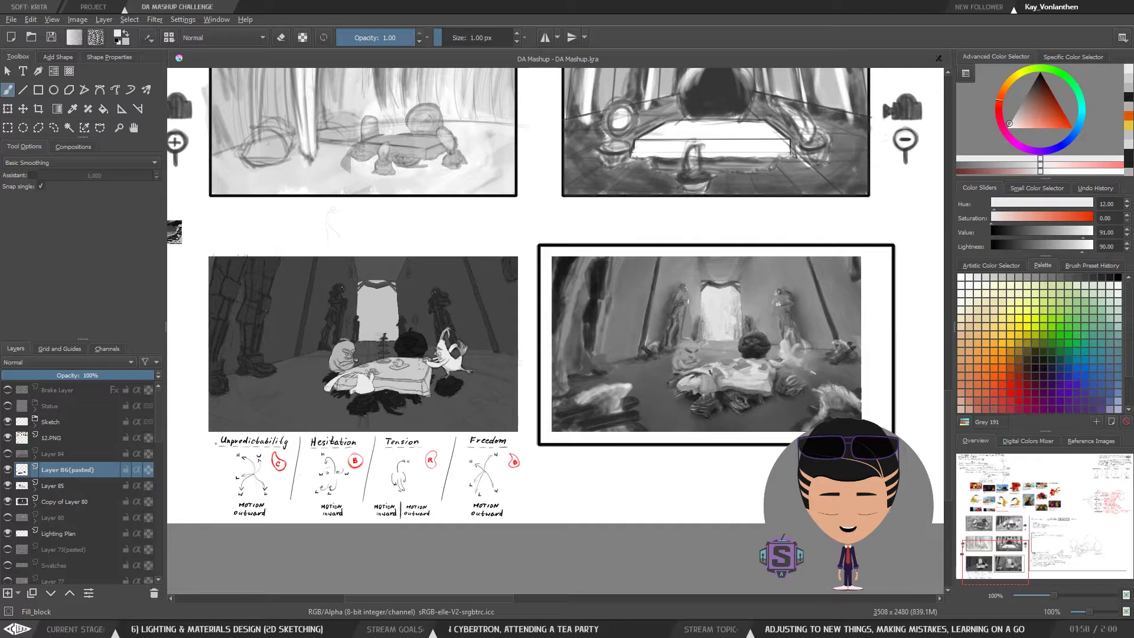
{"action": "key", "text": "ctrl+plus"}
{"action": "left_click_drag", "start_coordinate": [364, 438], "coordinate": [407, 420]}
{"action": "key", "text": "ctrl+minus"}
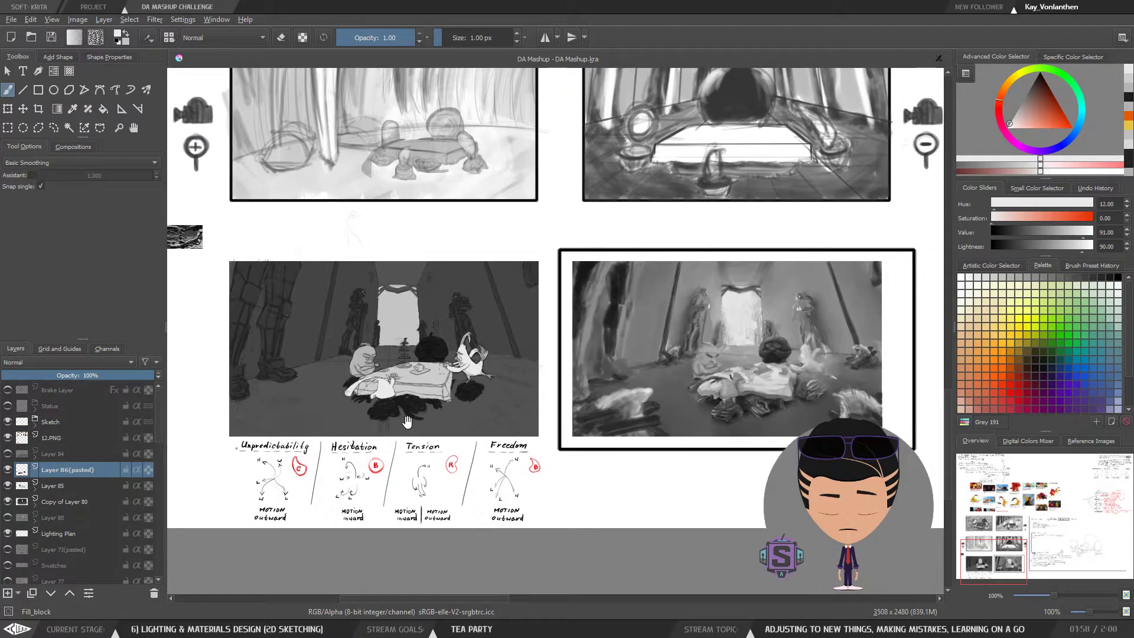
Recheck the composition in mirrored view and save the document
{"action": "key", "text": "m"}
{"action": "key", "text": "m"}
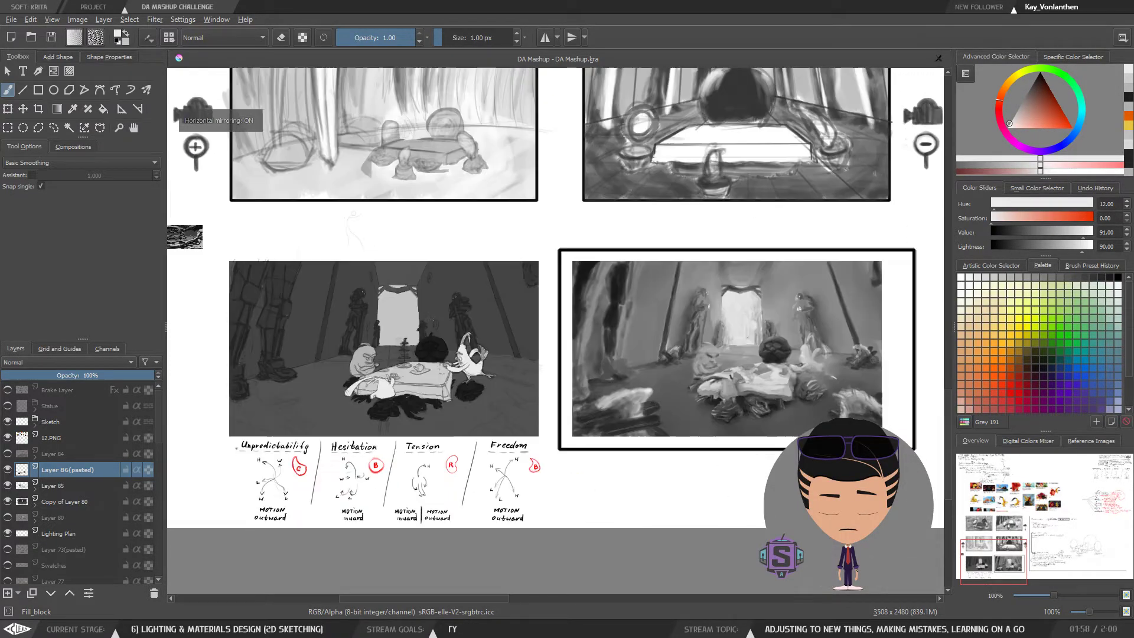
{"action": "left_click", "coordinate": [52, 38]}
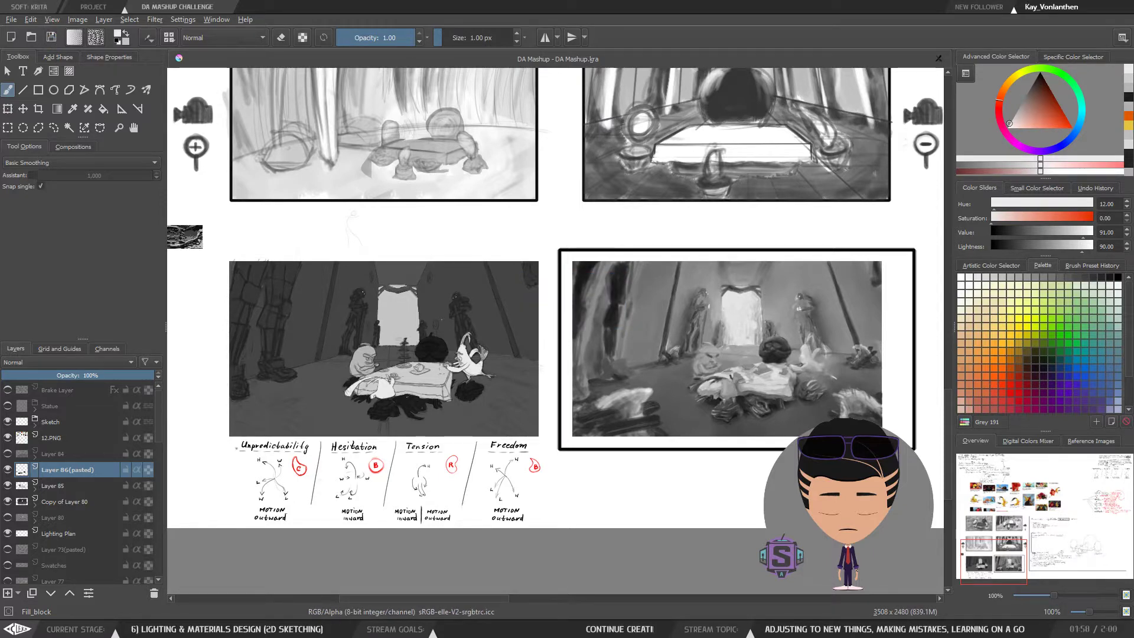
{"action": "key", "text": "ctrl+plus"}
{"action": "key", "text": "ctrl+plus"}
{"action": "left_click_drag", "start_coordinate": [423, 462], "coordinate": [646, 419]}
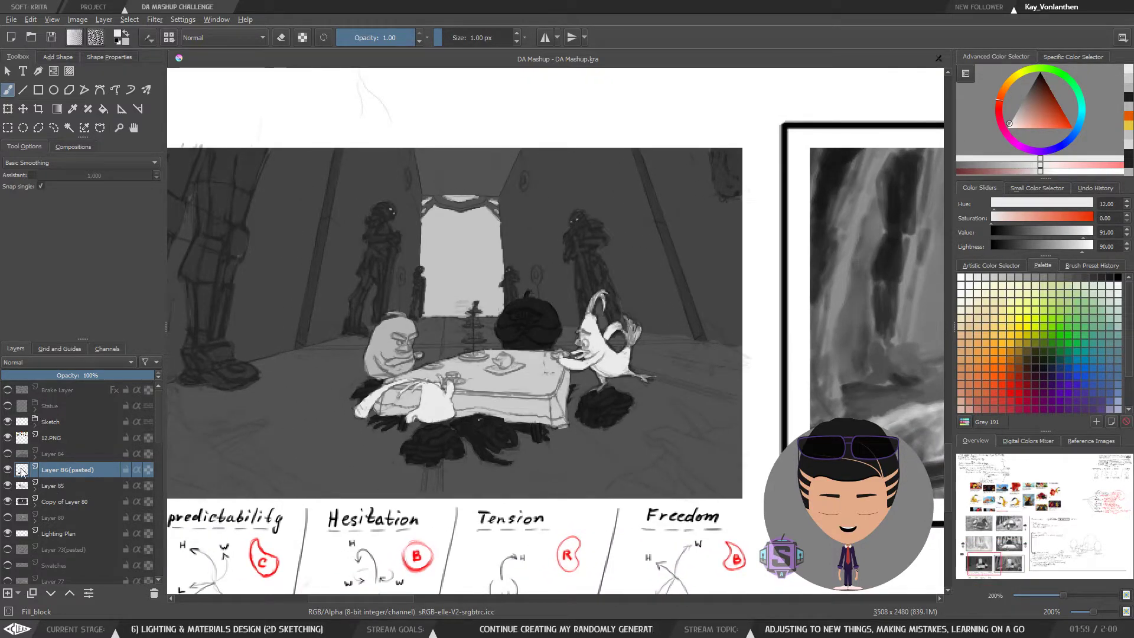
Check what Copy of Layer 80, Layer 85 and Layer 86(pasted) each contribute by hiding and reshowing them
{"action": "left_click", "coordinate": [40, 502]}
{"action": "left_click", "coordinate": [36, 506]}
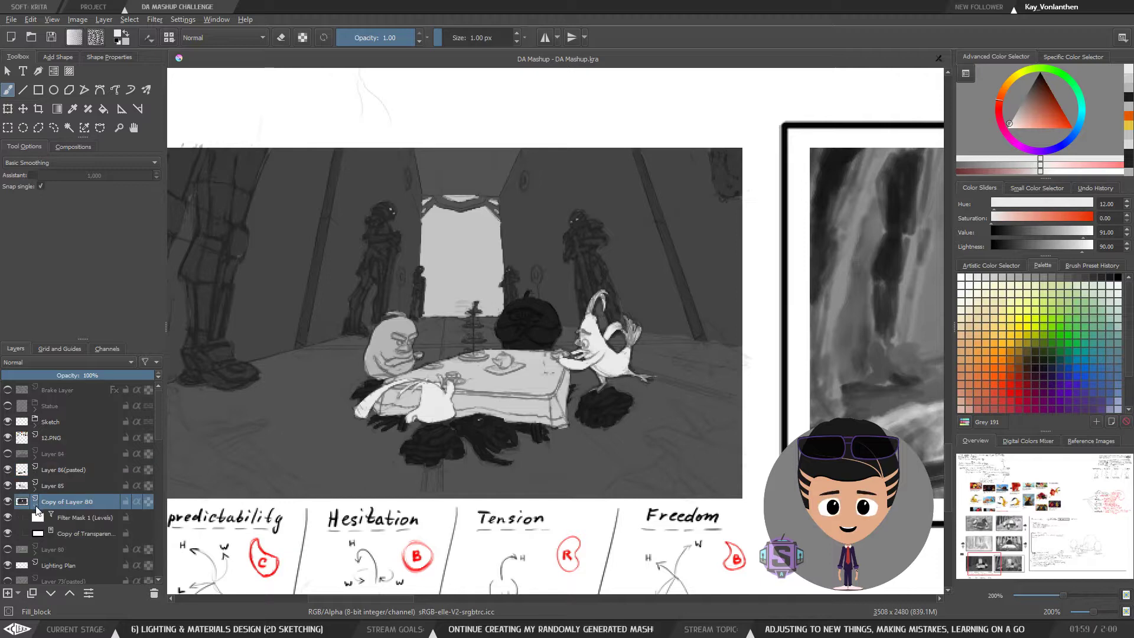
{"action": "left_click", "coordinate": [36, 505]}
{"action": "left_click", "coordinate": [8, 502]}
{"action": "left_click", "coordinate": [7, 502]}
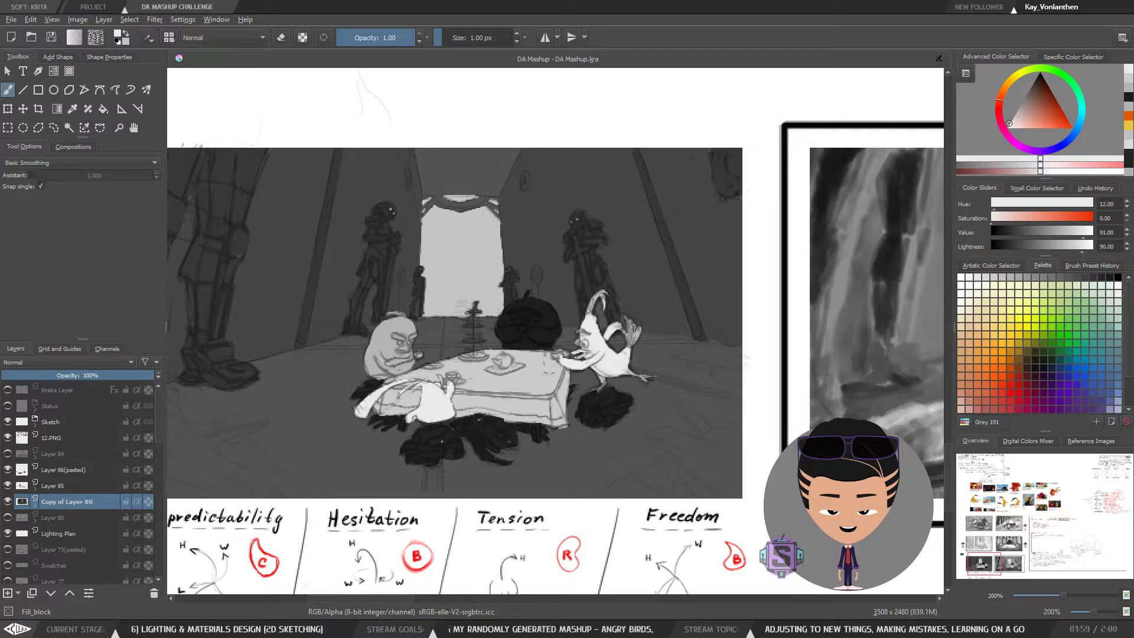
{"action": "left_click", "coordinate": [37, 476]}
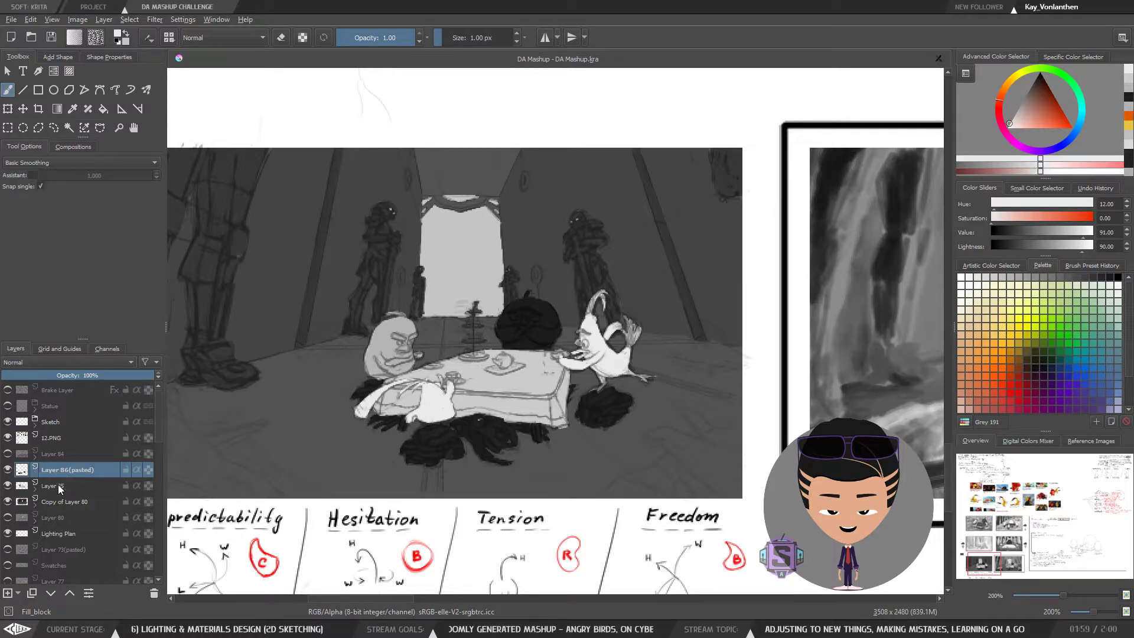
{"action": "left_click", "coordinate": [58, 489]}
{"action": "left_click", "coordinate": [8, 487]}
{"action": "left_click", "coordinate": [8, 487]}
{"action": "left_click", "coordinate": [61, 474]}
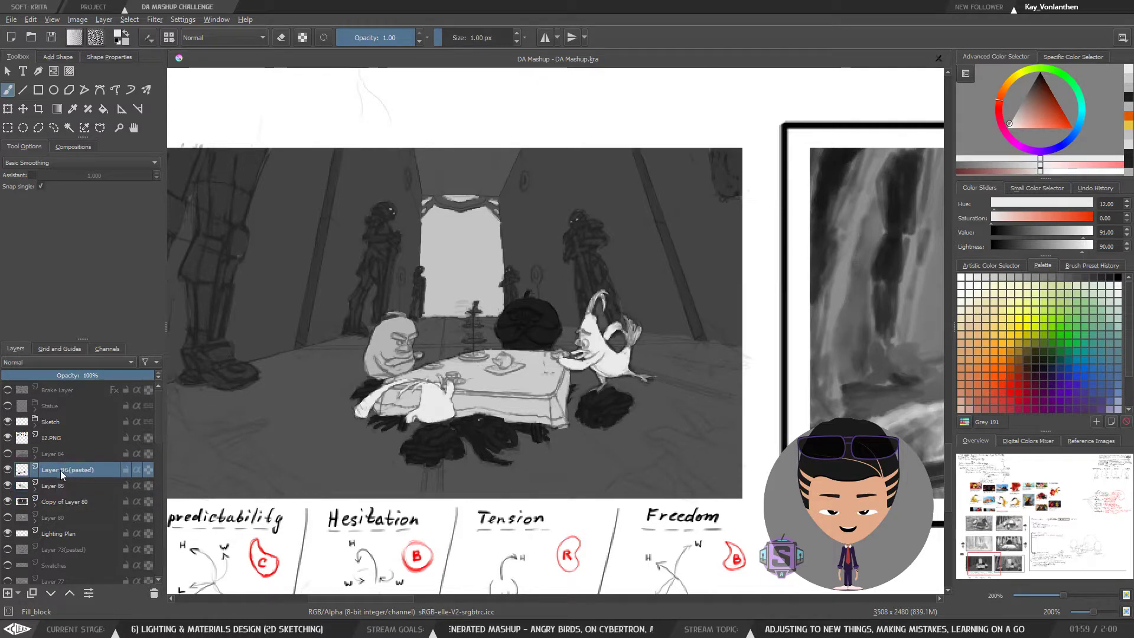
{"action": "left_click", "coordinate": [7, 471]}
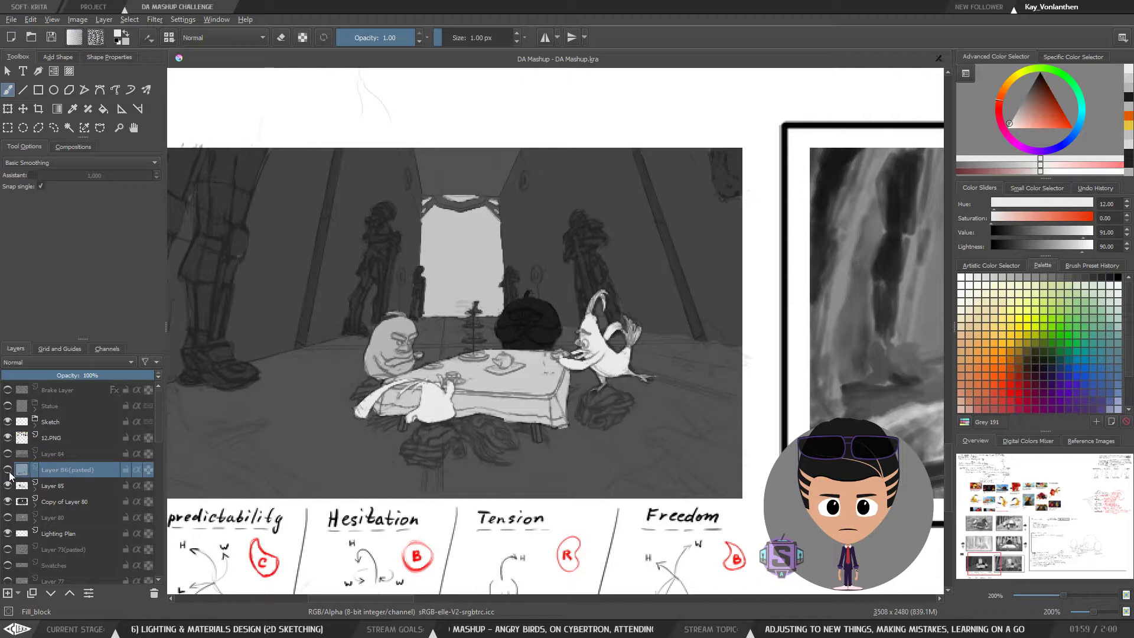
{"action": "left_click", "coordinate": [8, 470]}
Copy the Levels filter mask from Copy of Layer 80 onto Layer 86(pasted) and save the document
{"action": "left_click", "coordinate": [36, 502]}
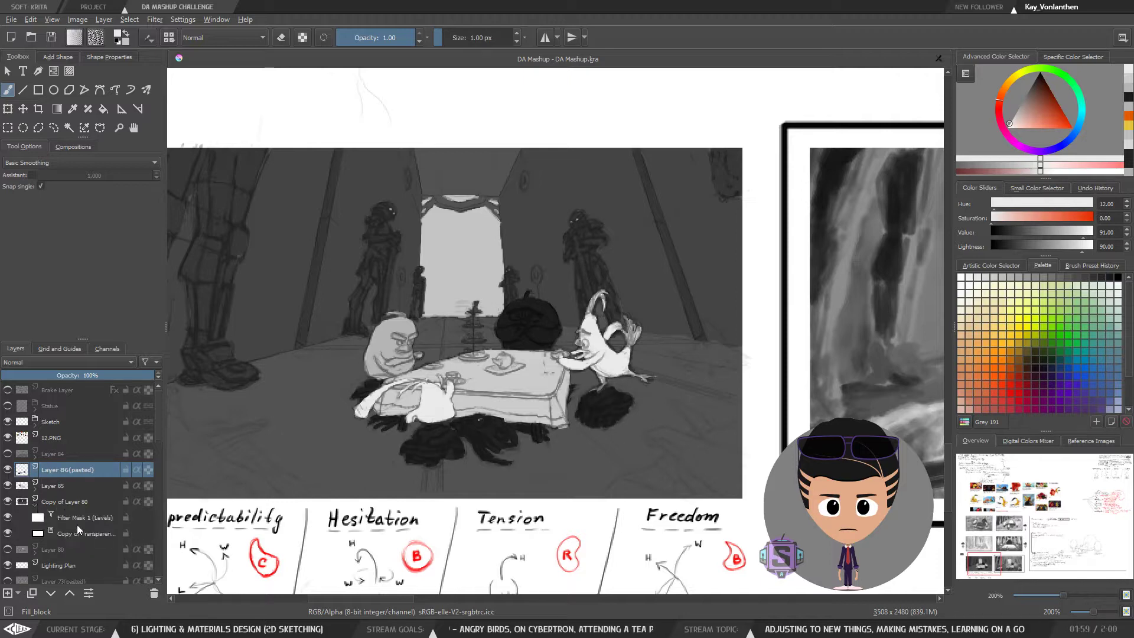
{"action": "left_click", "coordinate": [73, 519]}
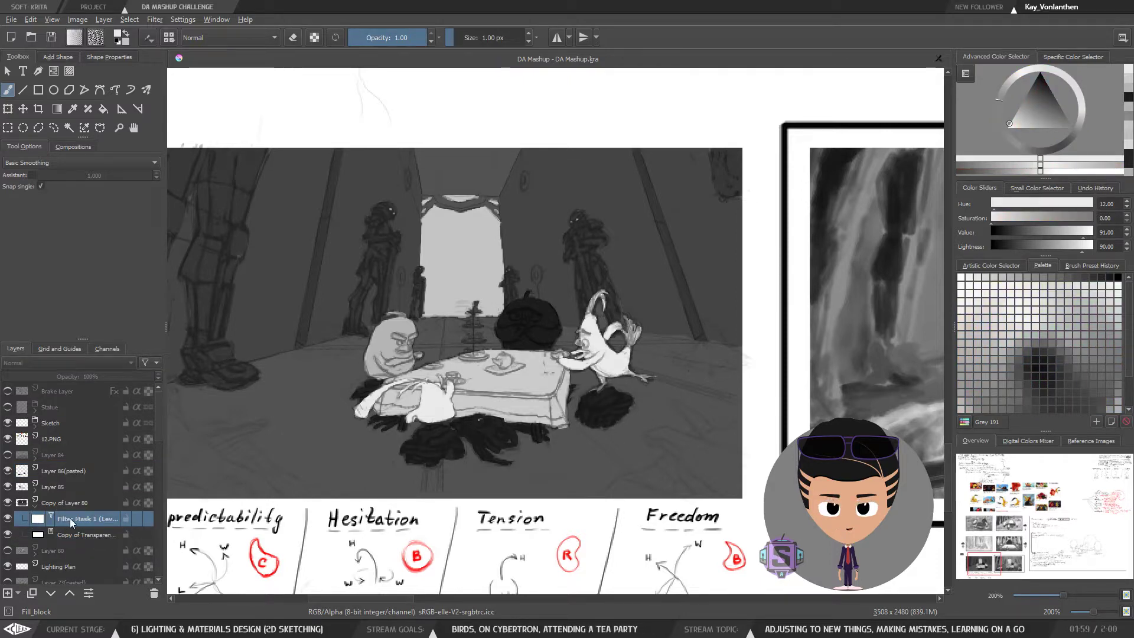
{"action": "left_click_drag", "start_coordinate": [69, 519], "coordinate": [60, 473]}
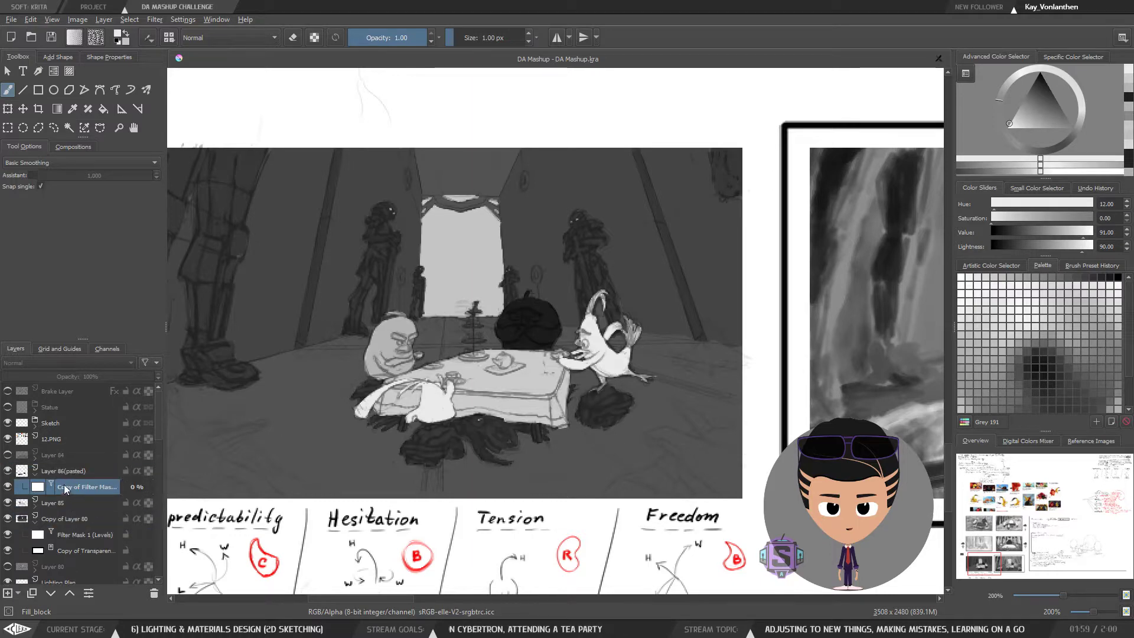
{"action": "left_click", "coordinate": [36, 473]}
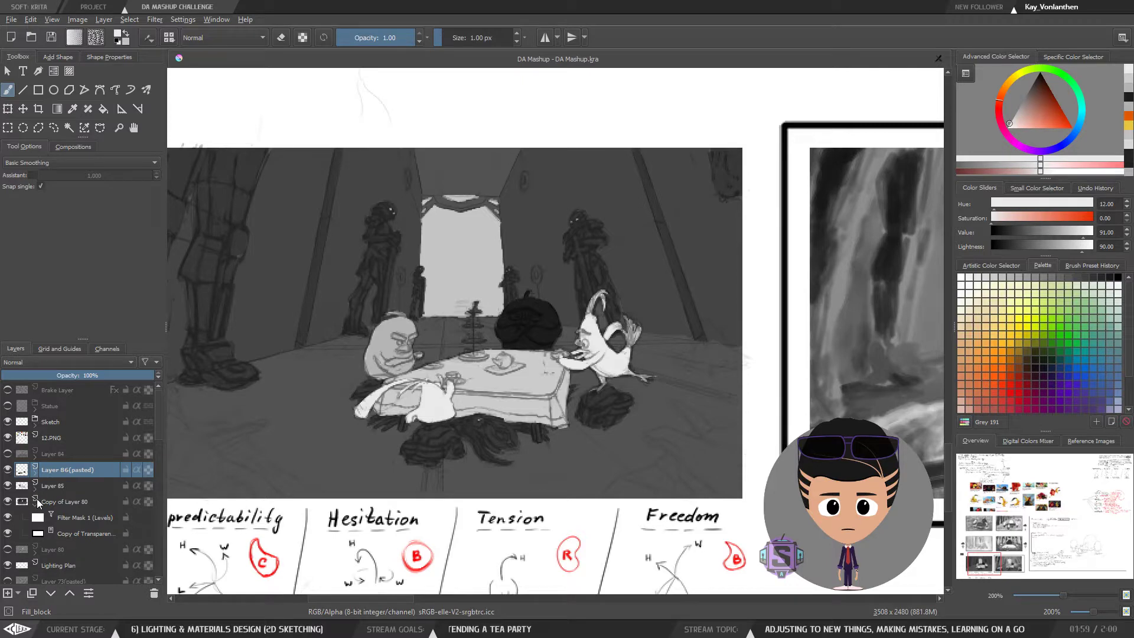
{"action": "left_click", "coordinate": [36, 504]}
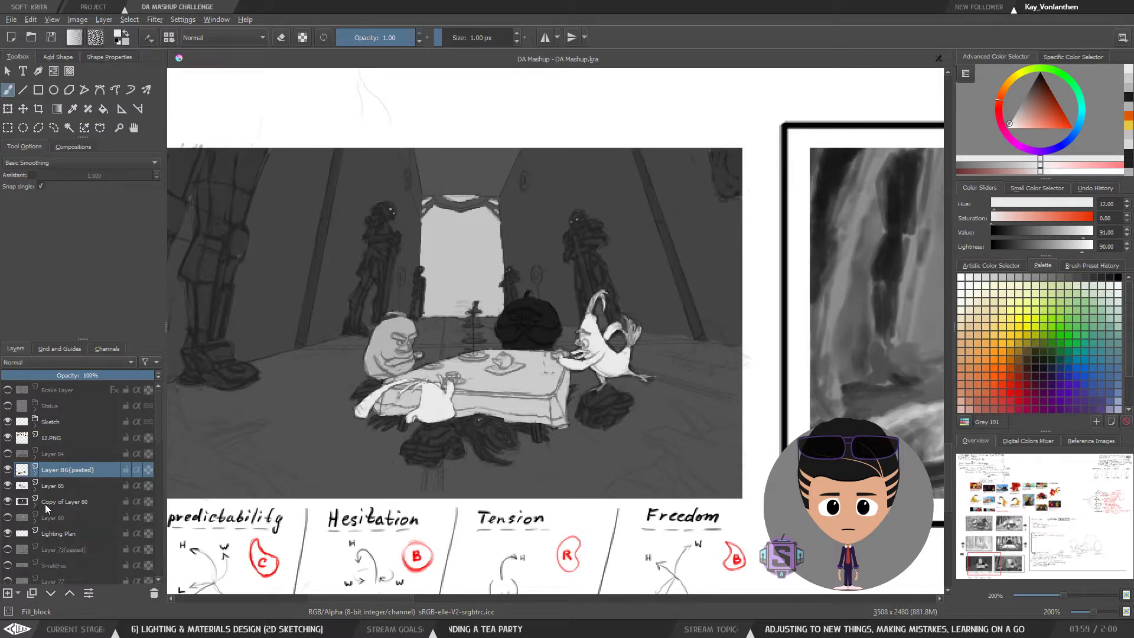
{"action": "left_click", "coordinate": [52, 36]}
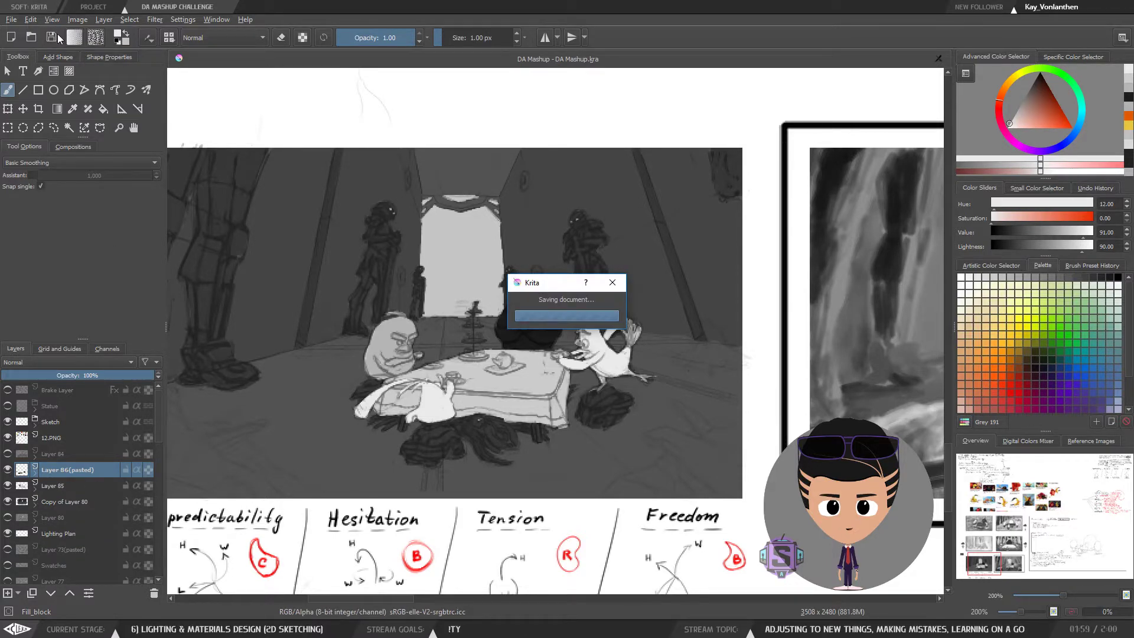
Compare the dark tea-party thumbnail's values with the framed grey version and the other thumbnails, from close up to whole-board size
{"action": "key", "text": "1"}
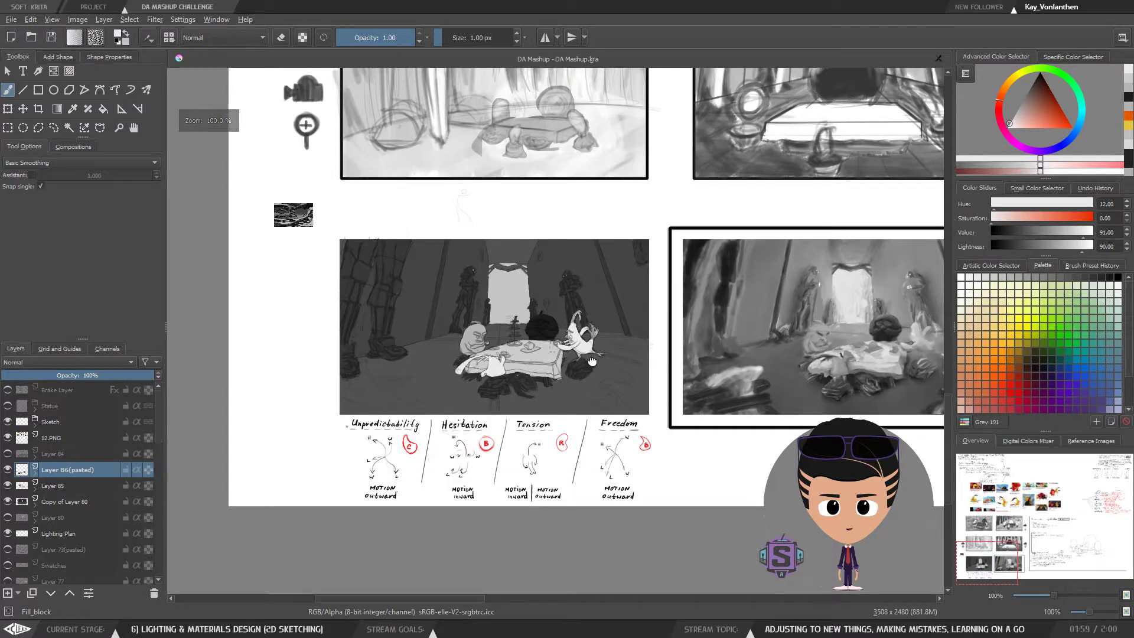
{"action": "left_click_drag", "start_coordinate": [592, 361], "coordinate": [520, 371]}
{"action": "scroll", "coordinate": [554, 333], "scroll_direction": "down", "scroll_amount": 4}
{"action": "scroll", "coordinate": [536, 335], "scroll_direction": "up", "scroll_amount": 8}
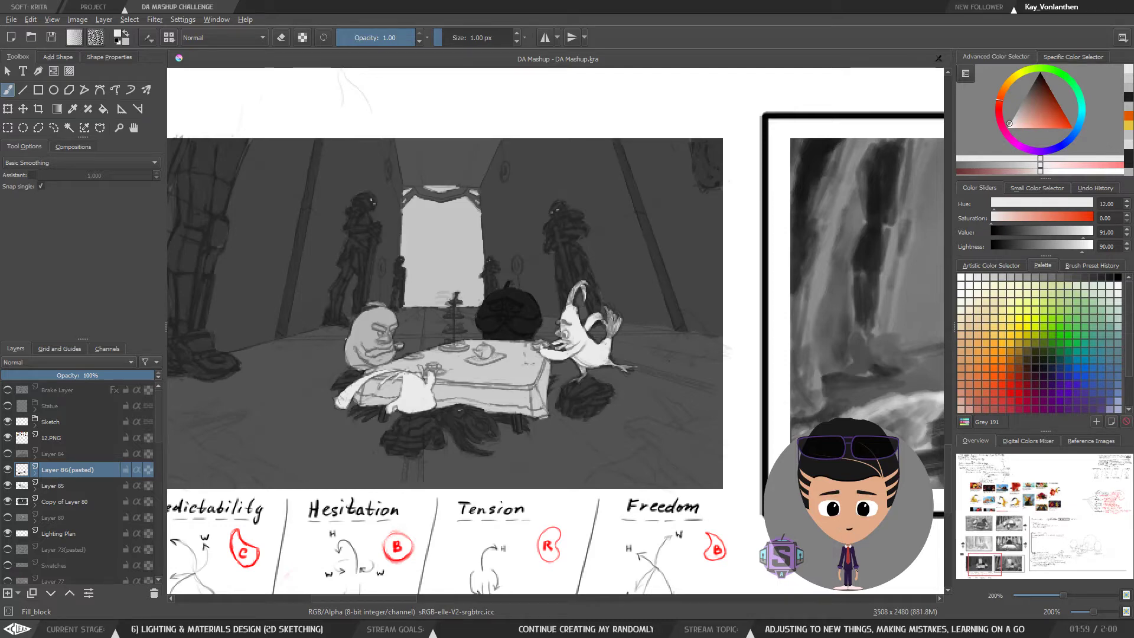
{"action": "scroll", "coordinate": [555, 331], "scroll_direction": "down", "scroll_amount": 5}
{"action": "scroll", "coordinate": [555, 332], "scroll_direction": "down", "scroll_amount": 2}
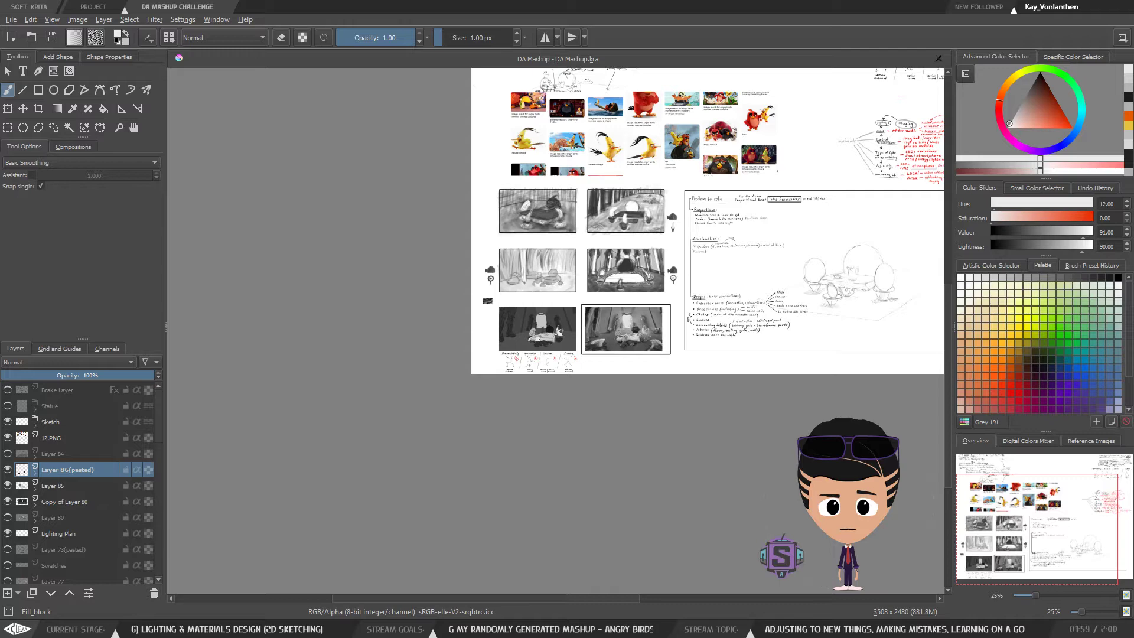
{"action": "scroll", "coordinate": [556, 331], "scroll_direction": "up", "scroll_amount": 2}
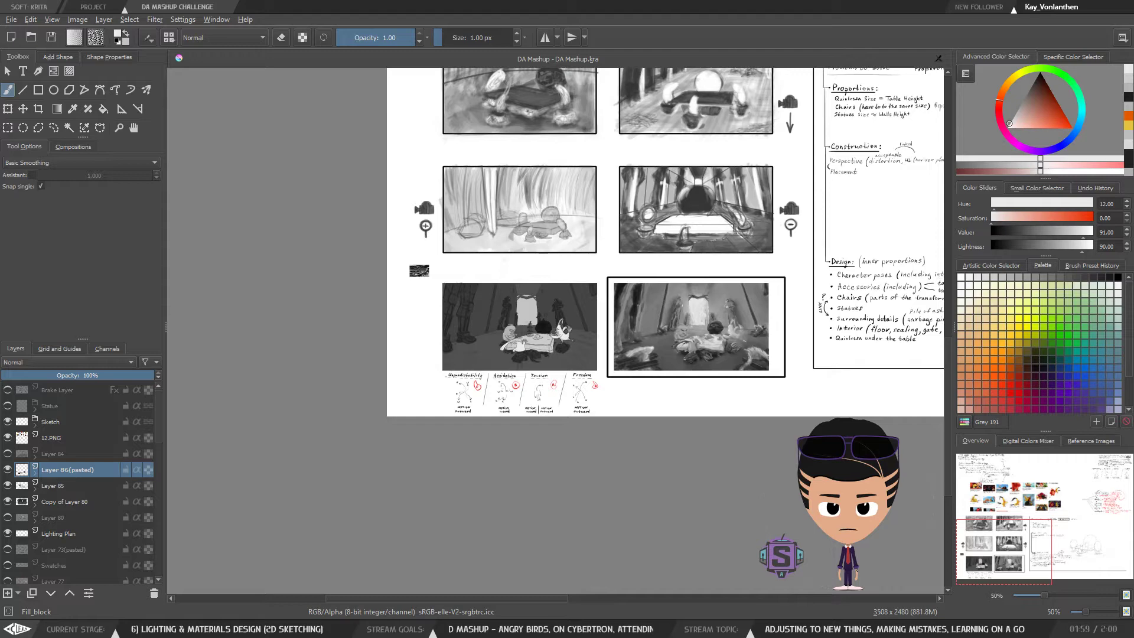
{"action": "key", "text": "1"}
{"action": "left_click_drag", "start_coordinate": [543, 352], "coordinate": [501, 371]}
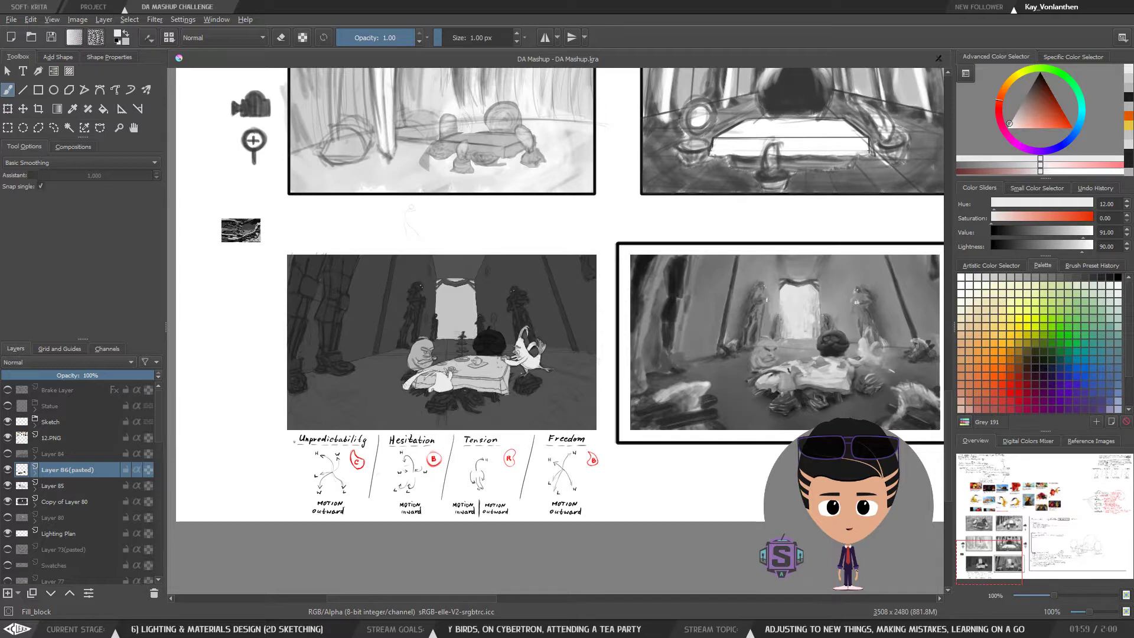
{"action": "key", "text": "minus"}
{"action": "key", "text": "minus"}
{"action": "key", "text": "minus"}
{"action": "key", "text": "minus"}
{"action": "key", "text": "minus"}
{"action": "key", "text": "minus"}
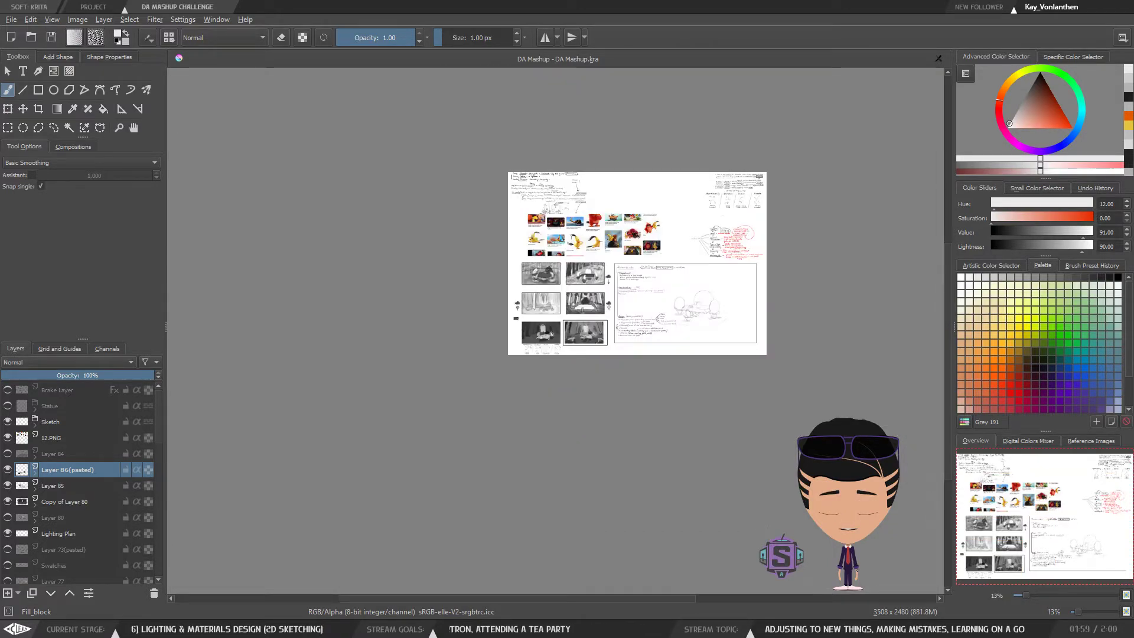
Examine the statues, birds, table and dark chairs of the dark thumbnail close up at 200%
{"action": "key", "text": "plus"}
{"action": "key", "text": "plus"}
{"action": "key", "text": "plus"}
{"action": "key", "text": "plus"}
{"action": "key", "text": "plus"}
{"action": "key", "text": "plus"}
{"action": "key", "text": "plus"}
{"action": "key", "text": "plus"}
{"action": "left_click_drag", "start_coordinate": [499, 403], "coordinate": [526, 364]}
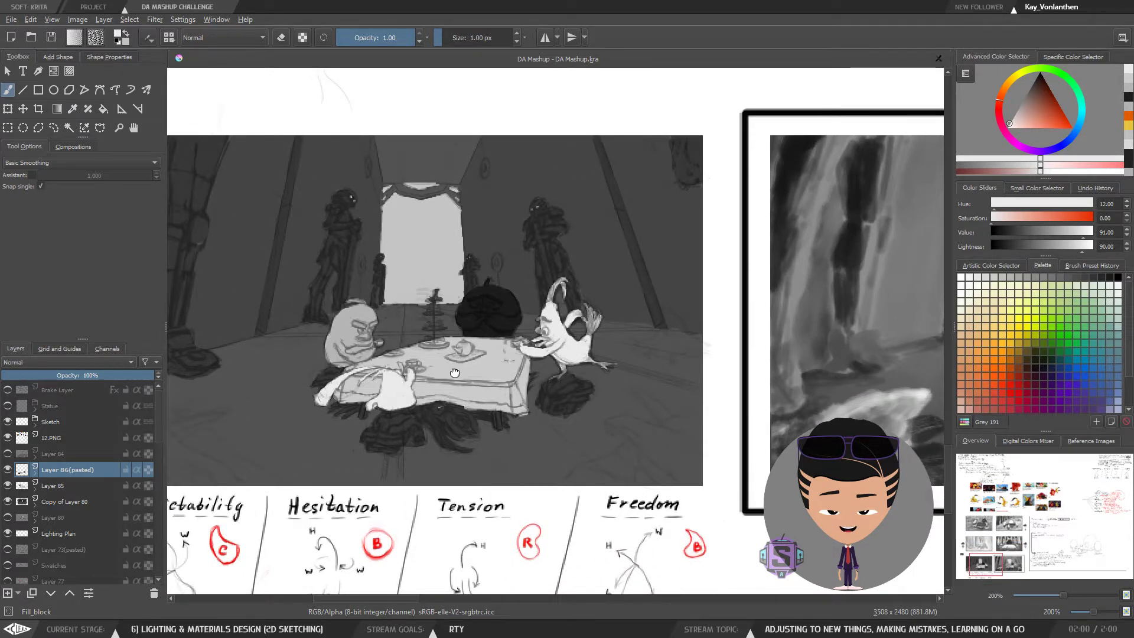
{"action": "left_click_drag", "start_coordinate": [455, 374], "coordinate": [482, 404]}
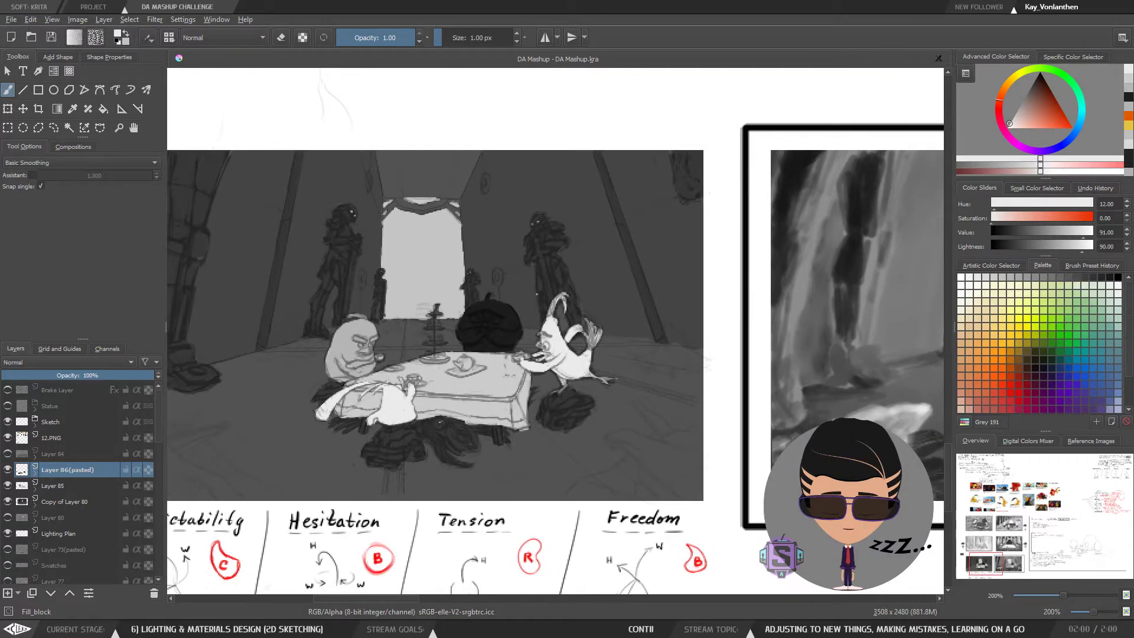
{"action": "left_click_drag", "start_coordinate": [543, 347], "coordinate": [547, 338]}
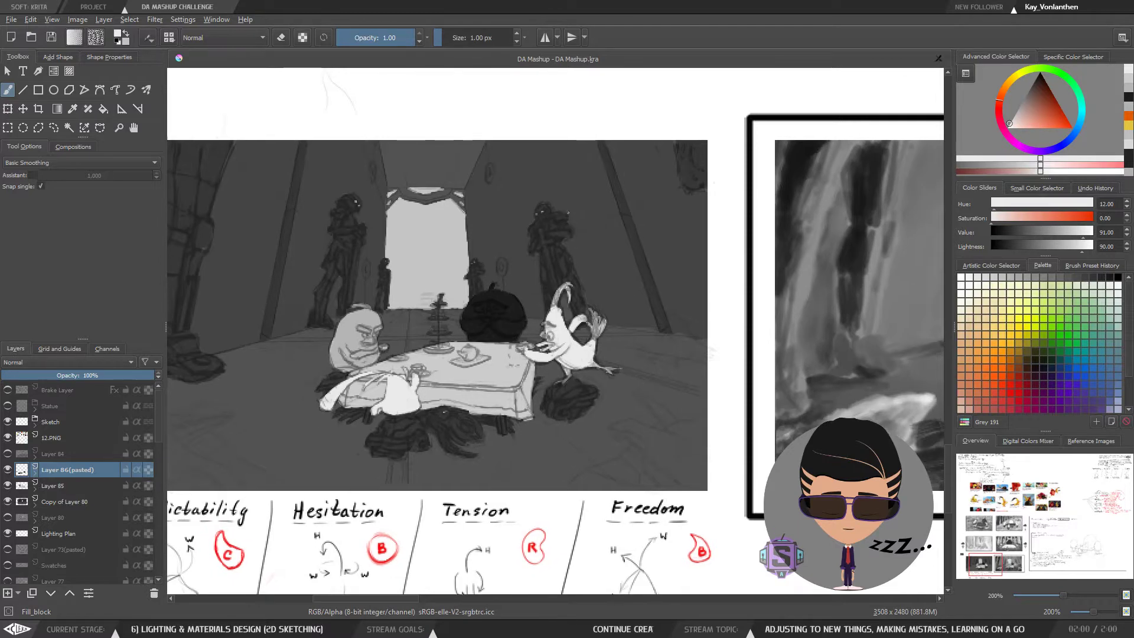
{"action": "left_click_drag", "start_coordinate": [476, 338], "coordinate": [494, 341]}
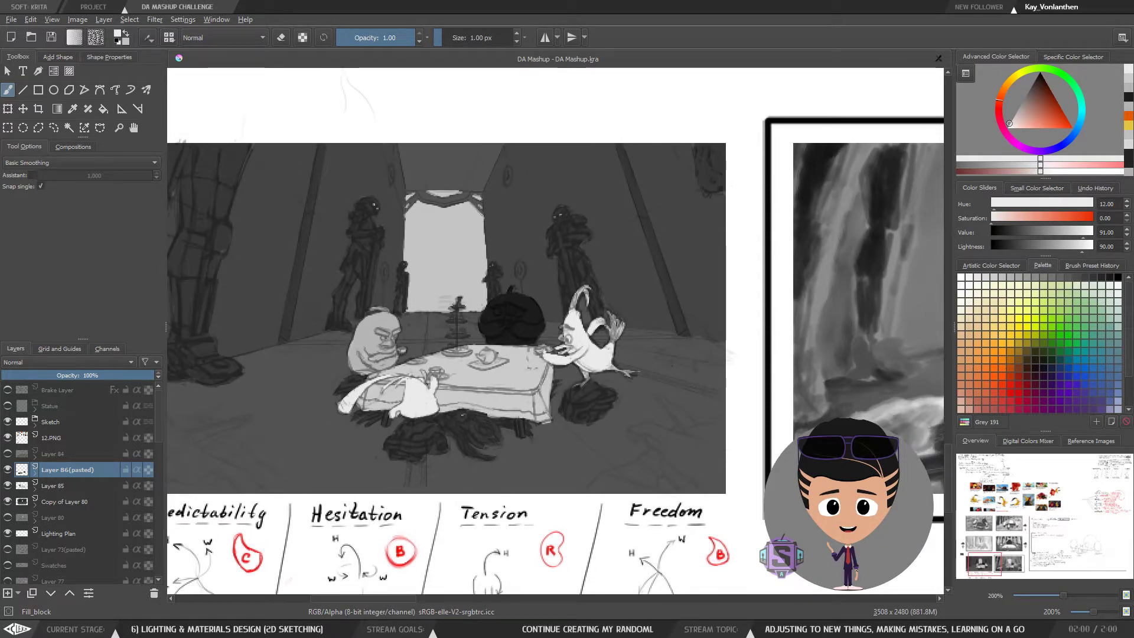
Check how the dark thumbnail reads beside the grey version and the earlier sketches at 50% and 100%
{"action": "key", "text": "minus"}
{"action": "key", "text": "minus"}
{"action": "key", "text": "minus"}
{"action": "key", "text": "minus"}
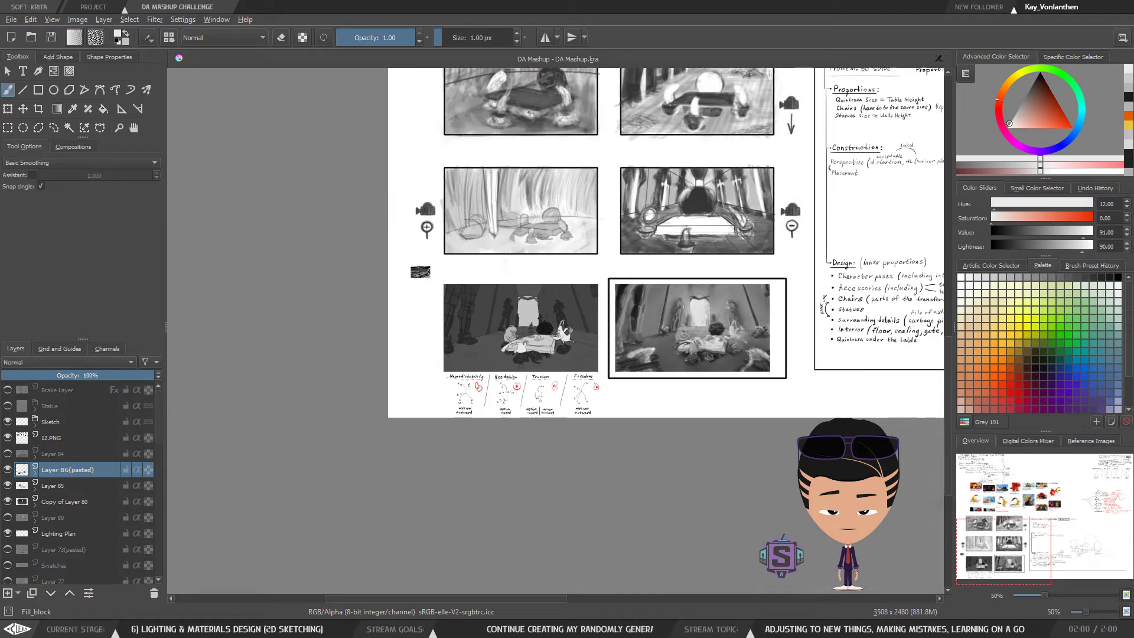
{"action": "key", "text": "plus"}
{"action": "key", "text": "plus"}
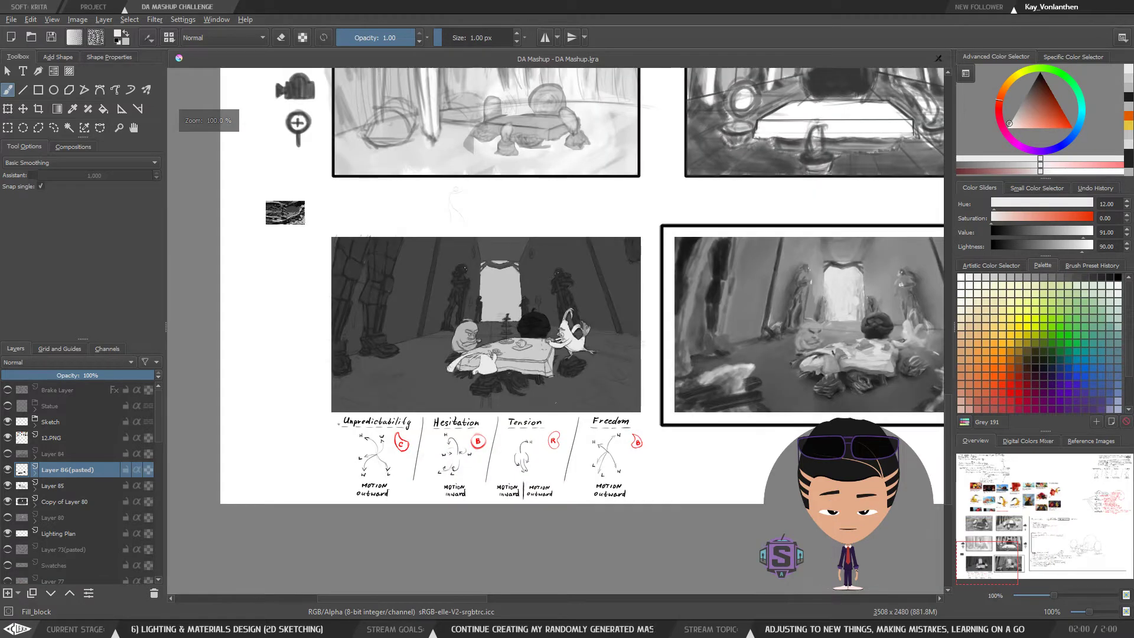
{"action": "key", "text": "minus"}
{"action": "key", "text": "minus"}
{"action": "left_click_drag", "start_coordinate": [631, 298], "coordinate": [482, 359]}
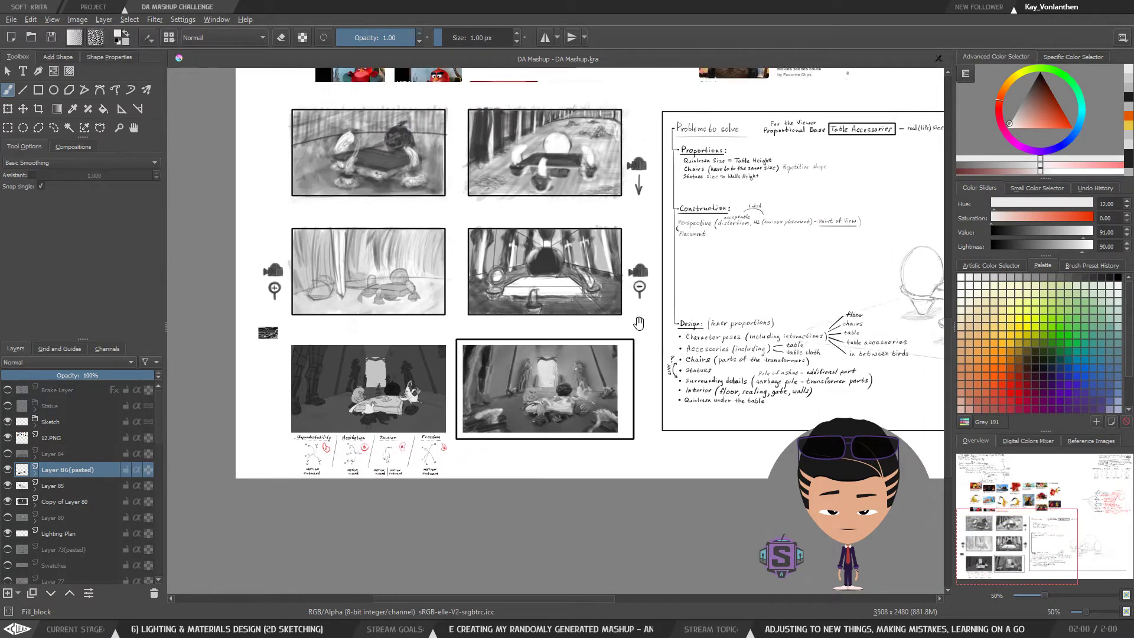
{"action": "left_click_drag", "start_coordinate": [773, 266], "coordinate": [845, 230]}
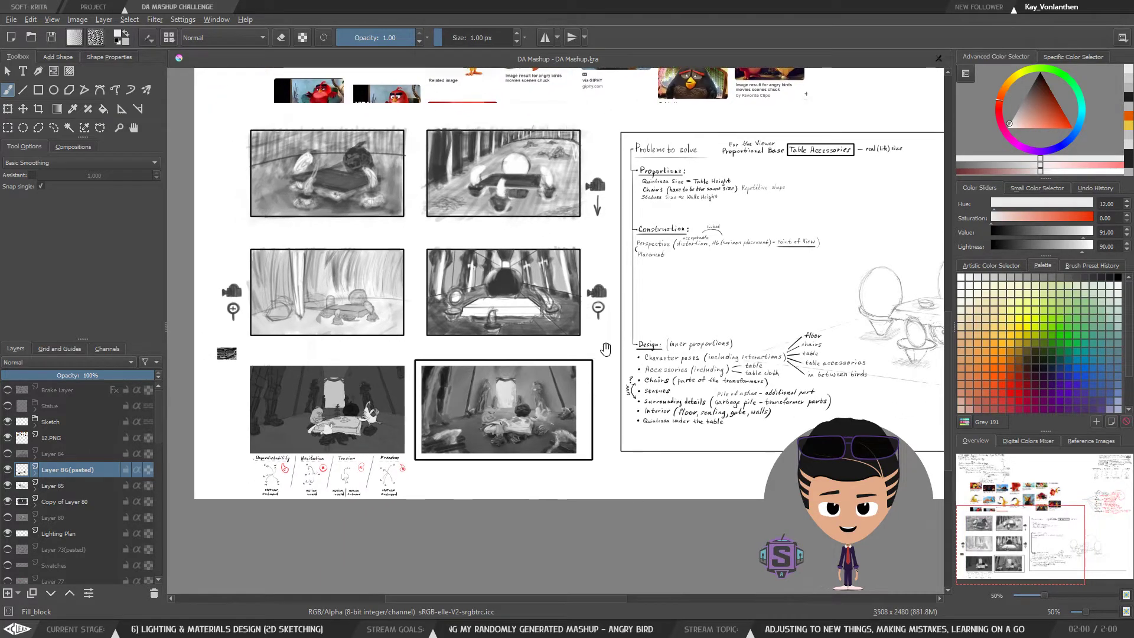
{"action": "left_click_drag", "start_coordinate": [605, 347], "coordinate": [744, 303]}
{"action": "left_click_drag", "start_coordinate": [566, 382], "coordinate": [641, 303]}
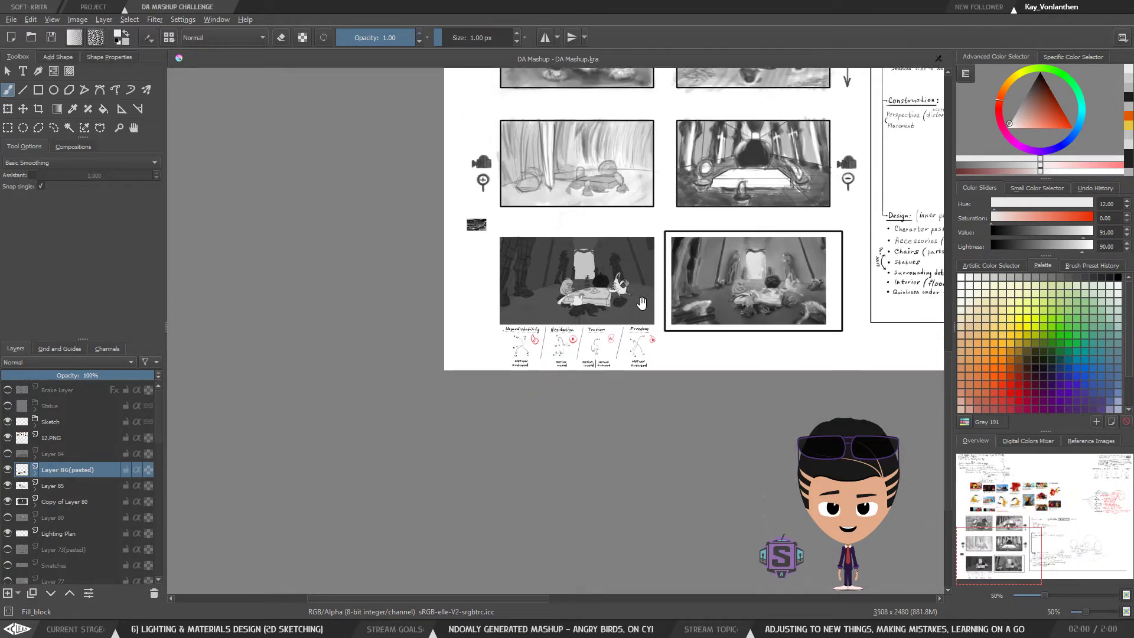
Review the problems-to-solve notes, the lighting and staging notes, and the character gesture diagrams on the board
{"action": "left_click_drag", "start_coordinate": [739, 251], "coordinate": [505, 344]}
{"action": "left_click_drag", "start_coordinate": [862, 221], "coordinate": [539, 312]}
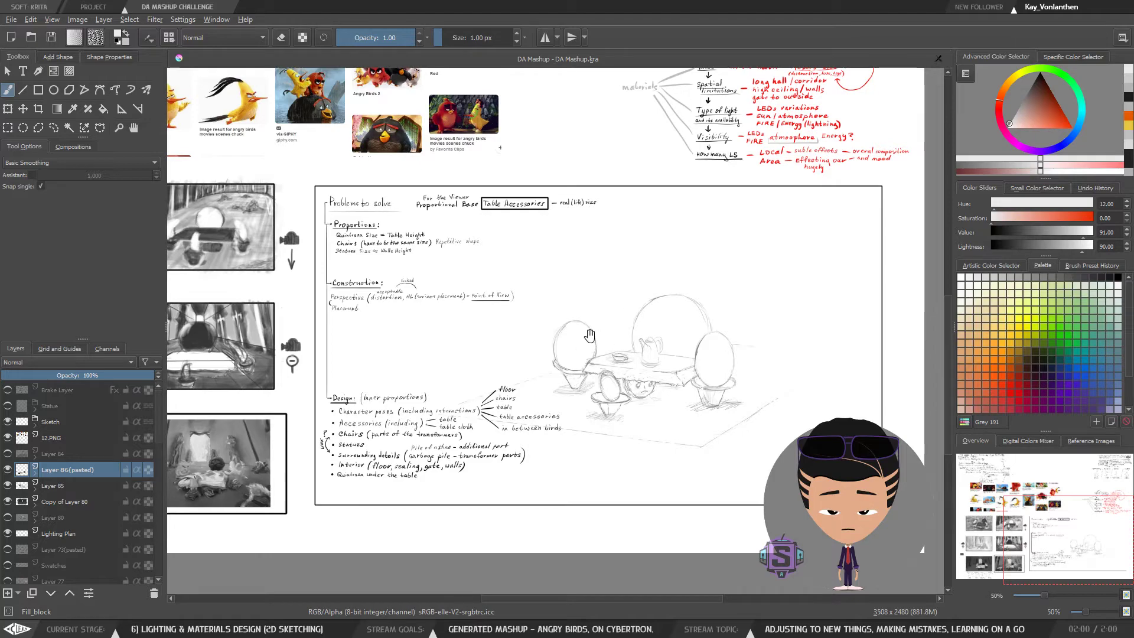
{"action": "mouse_move", "coordinate": [764, 171]}
{"action": "left_mouse_down"}
{"action": "mouse_move", "coordinate": [583, 361]}
{"action": "mouse_move", "coordinate": [637, 455]}
{"action": "left_mouse_up"}
{"action": "left_click_drag", "start_coordinate": [506, 354], "coordinate": [693, 329]}
{"action": "left_click_drag", "start_coordinate": [780, 256], "coordinate": [508, 359]}
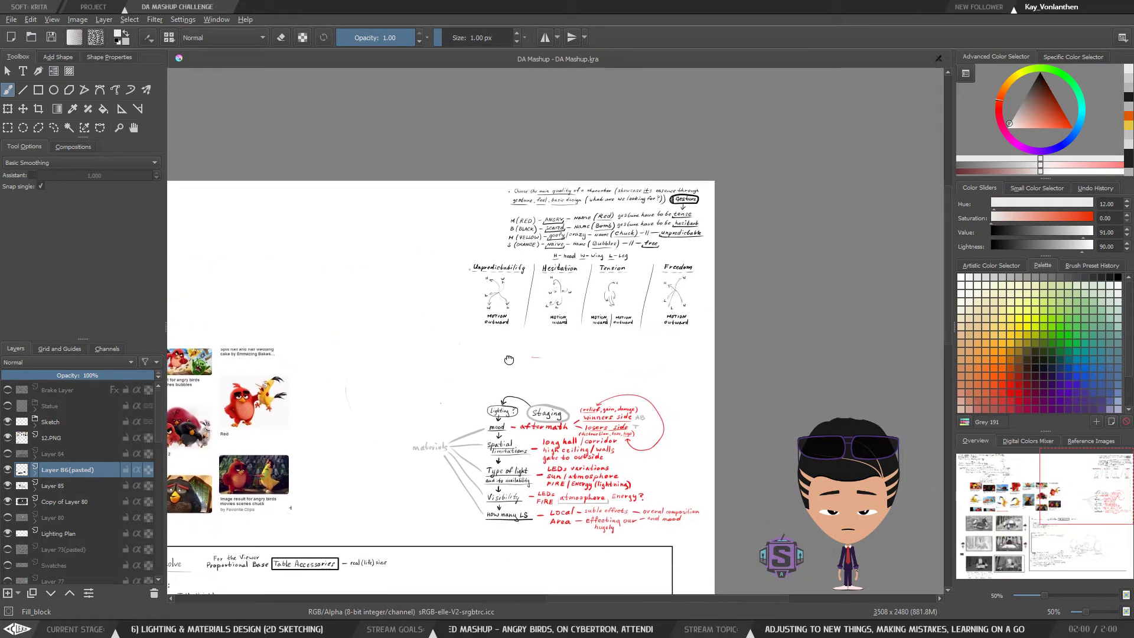
{"action": "scroll", "coordinate": [581, 316], "scroll_direction": "up", "scroll_amount": 4}
{"action": "left_click_drag", "start_coordinate": [607, 366], "coordinate": [532, 391]}
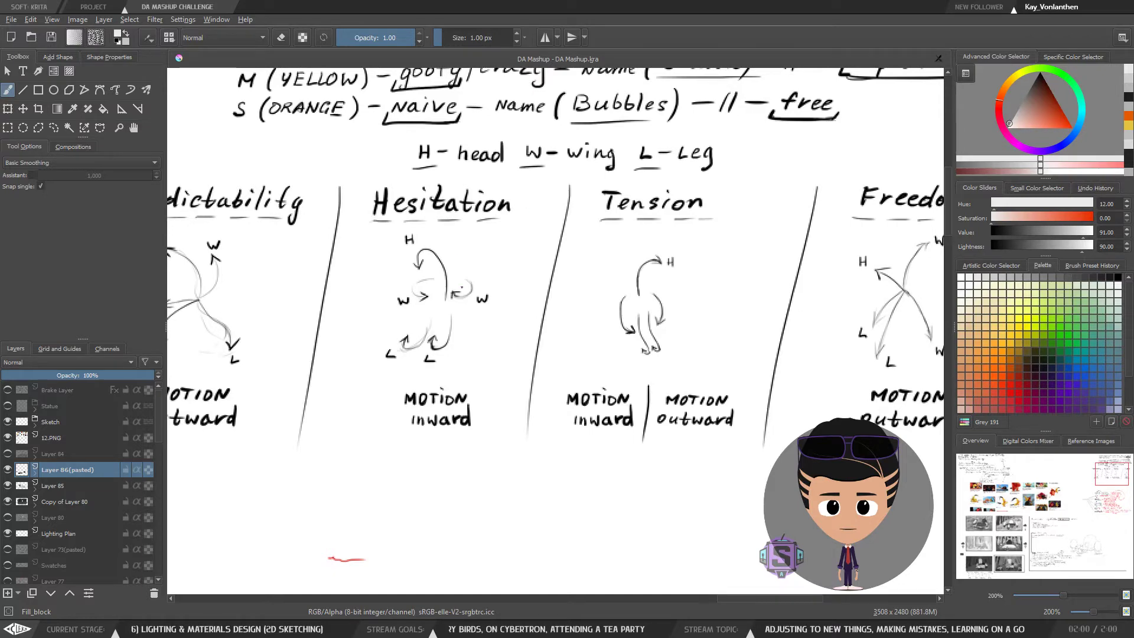
{"action": "scroll", "coordinate": [554, 330], "scroll_direction": "down", "scroll_amount": 2}
{"action": "left_click_drag", "start_coordinate": [471, 383], "coordinate": [445, 382]}
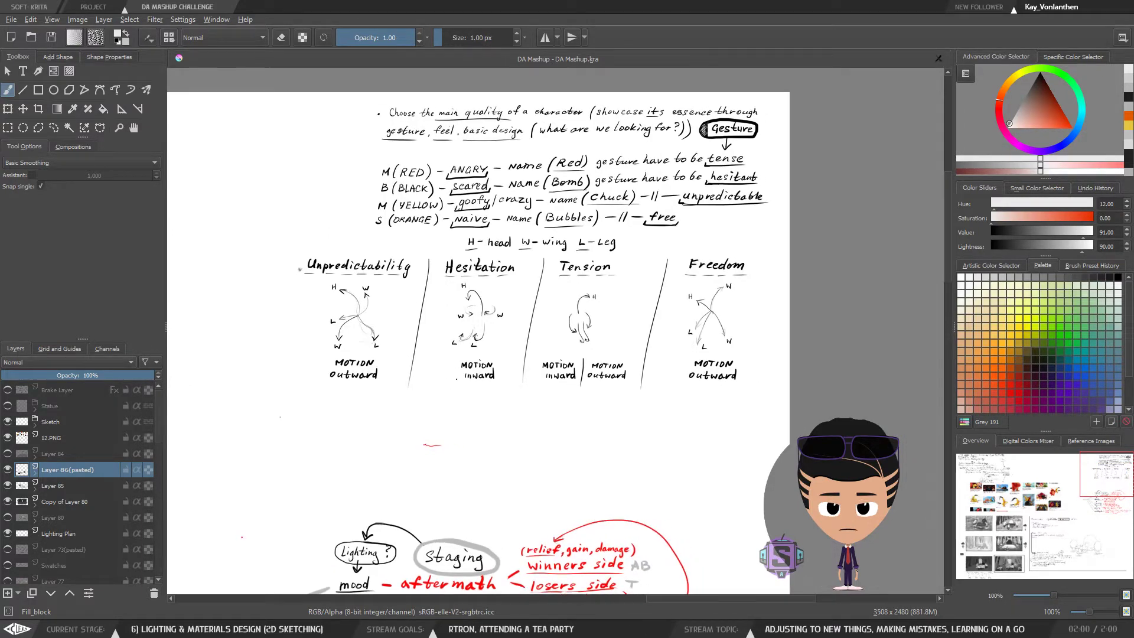
Return to the dark thumbnail and reassess its value contrast against the framed grey version at 50%, 100% and 200%
{"action": "key", "text": "minus"}
{"action": "key", "text": "minus"}
{"action": "key", "text": "minus"}
{"action": "key", "text": "minus"}
{"action": "left_click_drag", "start_coordinate": [405, 439], "coordinate": [751, 202]}
{"action": "key", "text": "plus"}
{"action": "key", "text": "plus"}
{"action": "key", "text": "plus"}
{"action": "key", "text": "plus"}
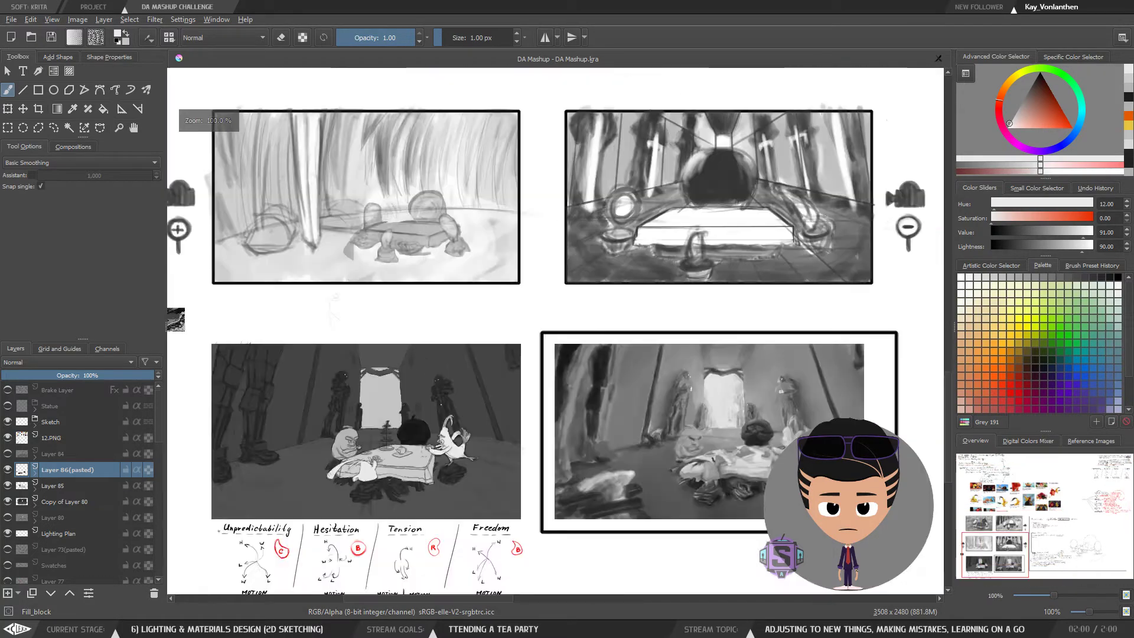
{"action": "key", "text": "plus"}
{"action": "key", "text": "plus"}
{"action": "left_click_drag", "start_coordinate": [369, 481], "coordinate": [642, 217]}
{"action": "key", "text": "minus"}
{"action": "key", "text": "minus"}
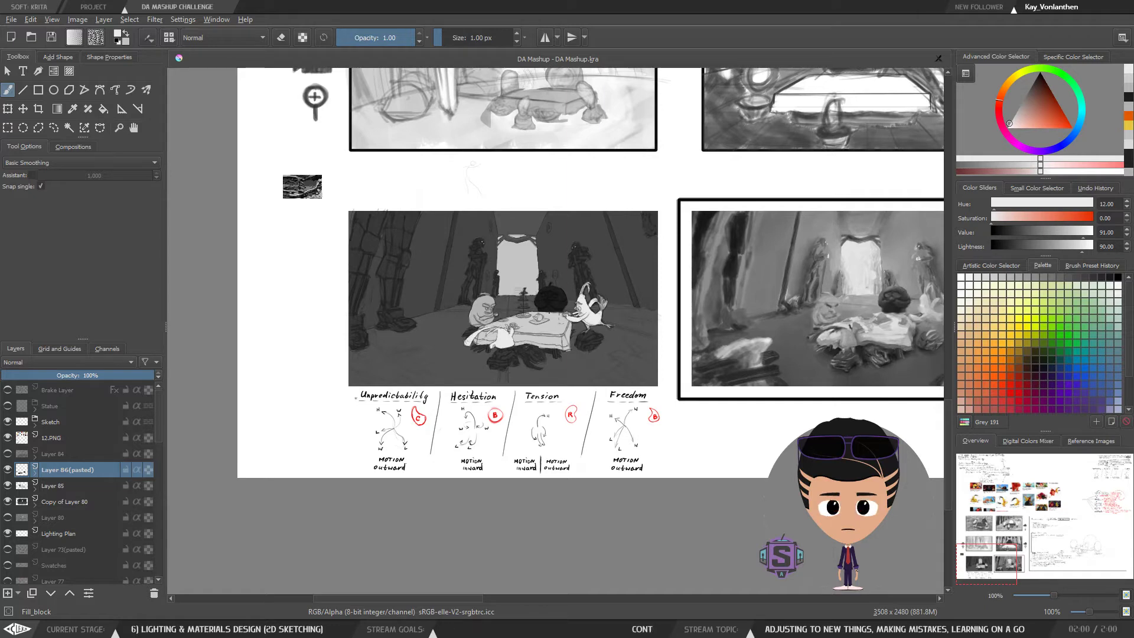
{"action": "key", "text": "minus"}
{"action": "key", "text": "minus"}
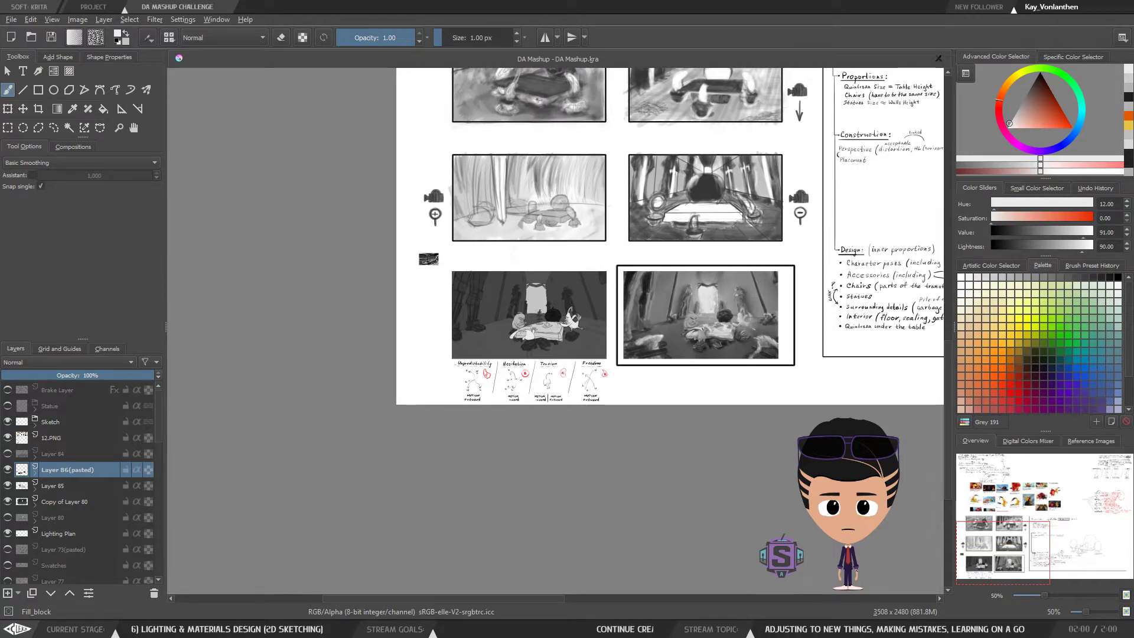
{"action": "key", "text": "plus"}
{"action": "key", "text": "plus"}
{"action": "key", "text": "plus"}
{"action": "key", "text": "plus"}
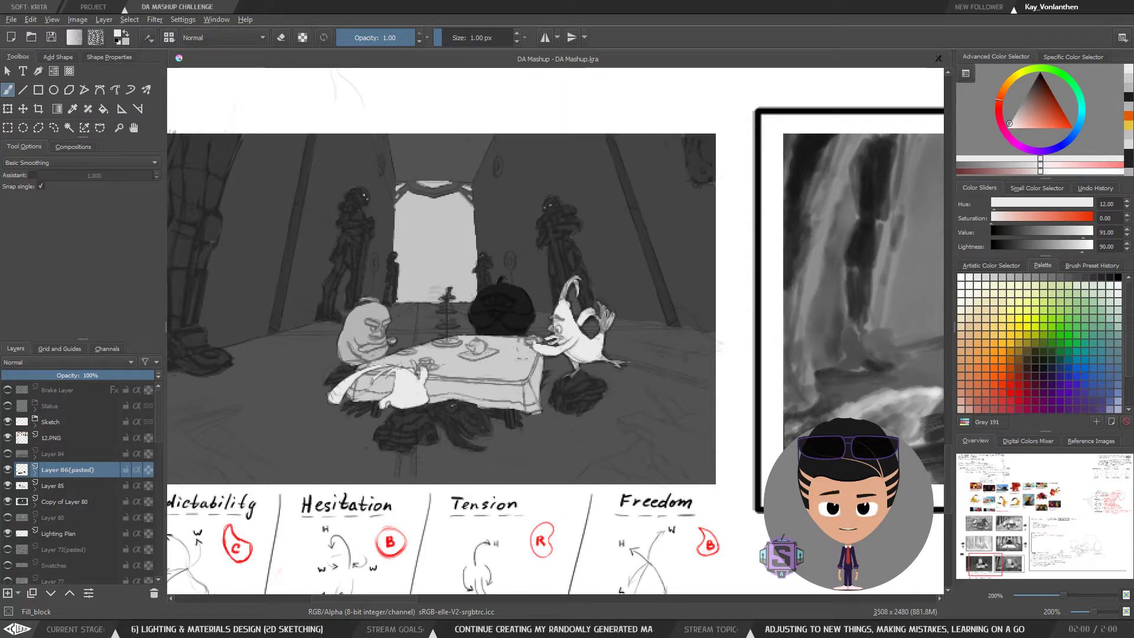
{"action": "key", "text": "minus"}
{"action": "key", "text": "minus"}
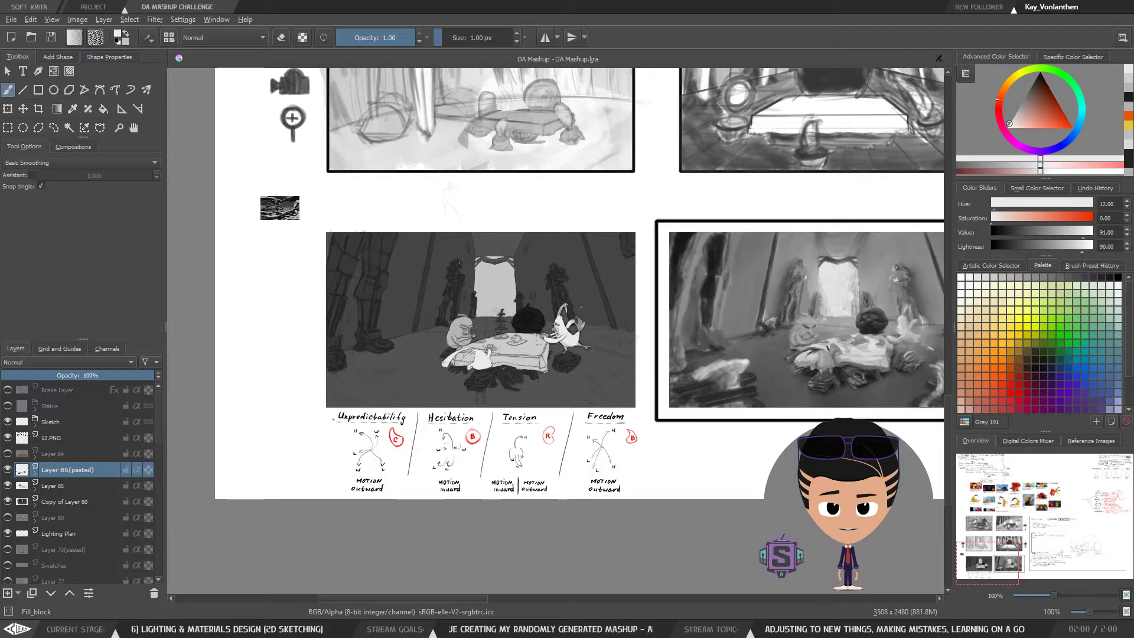
Compare the dark thumbnail with the grey version at 50% and 100%, and inspect its figures and gesture notes at 200%
{"action": "left_click_drag", "start_coordinate": [593, 337], "coordinate": [542, 350]}
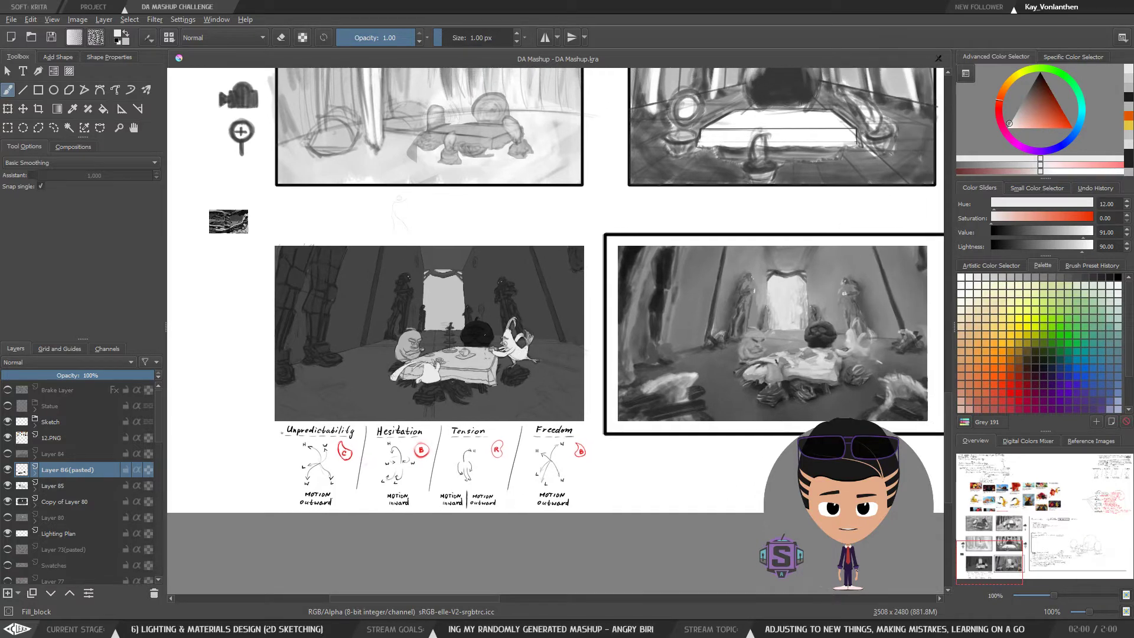
{"action": "key", "text": "minus"}
{"action": "key", "text": "minus"}
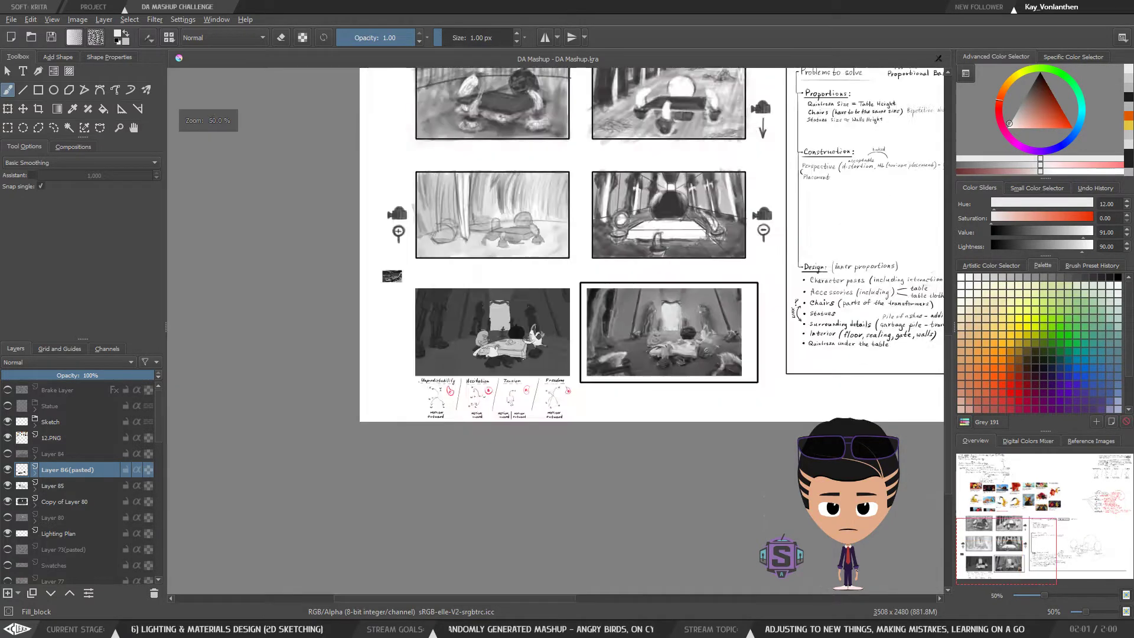
{"action": "key", "text": "plus"}
{"action": "key", "text": "plus"}
{"action": "key", "text": "plus"}
{"action": "key", "text": "minus"}
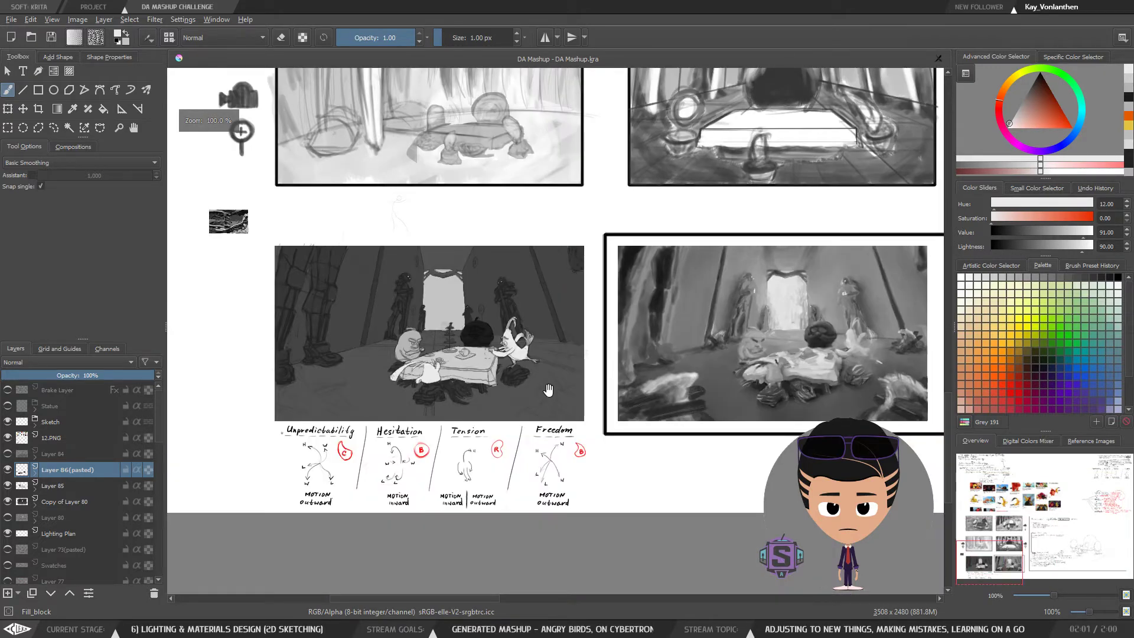
{"action": "left_click_drag", "start_coordinate": [549, 390], "coordinate": [542, 389]}
{"action": "key", "text": "plus"}
{"action": "left_click_drag", "start_coordinate": [466, 406], "coordinate": [521, 398]}
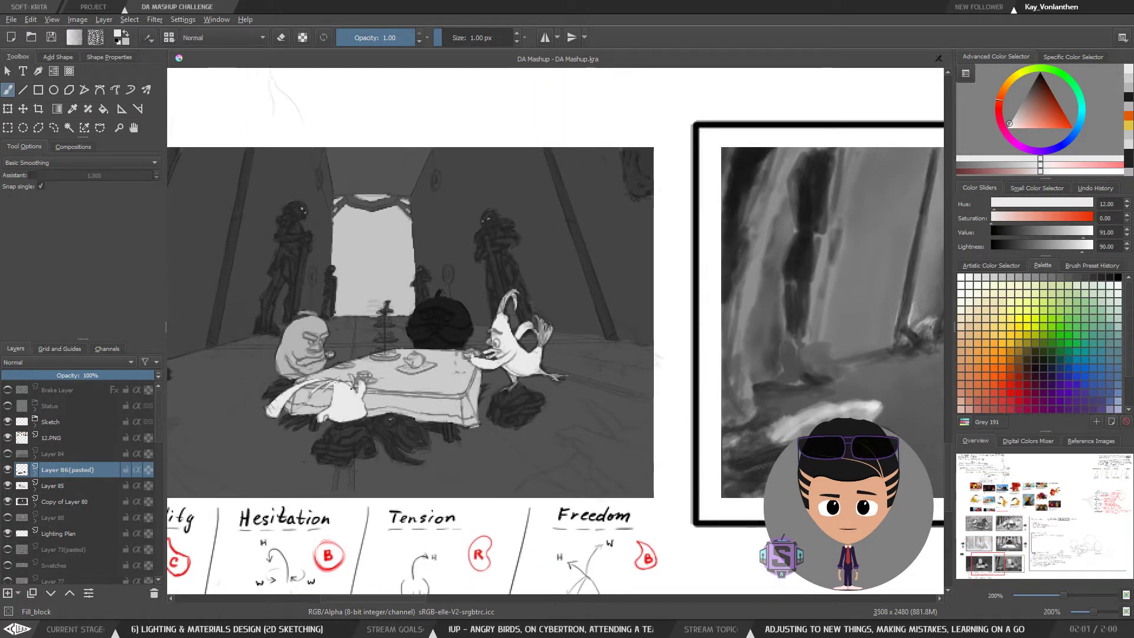
{"action": "left_click_drag", "start_coordinate": [369, 447], "coordinate": [512, 348]}
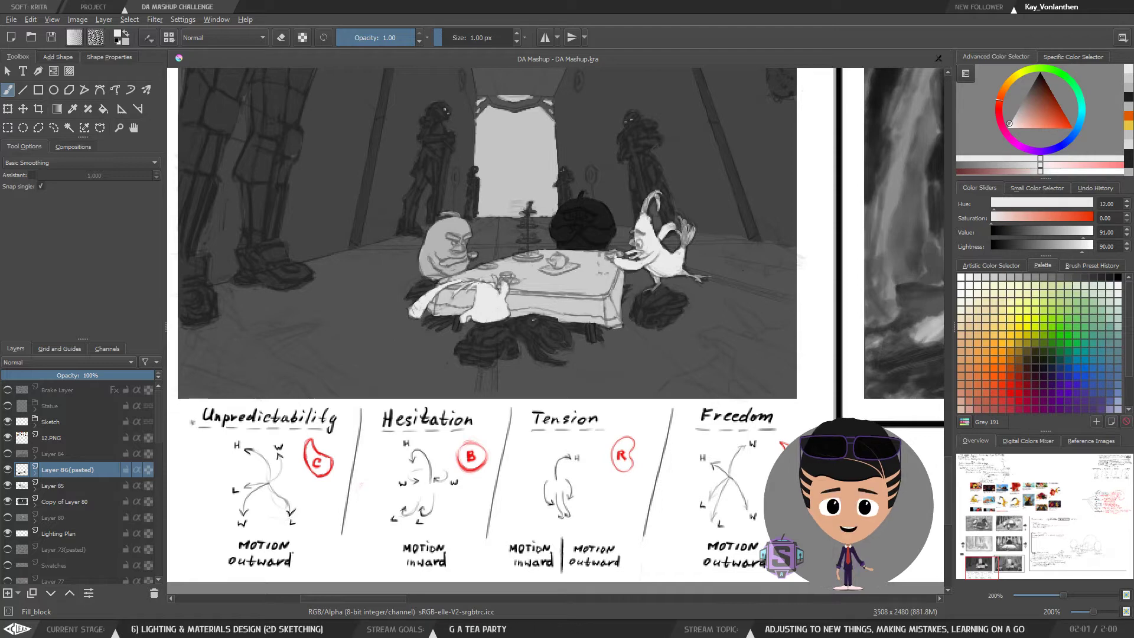
{"action": "left_click_drag", "start_coordinate": [520, 324], "coordinate": [517, 405]}
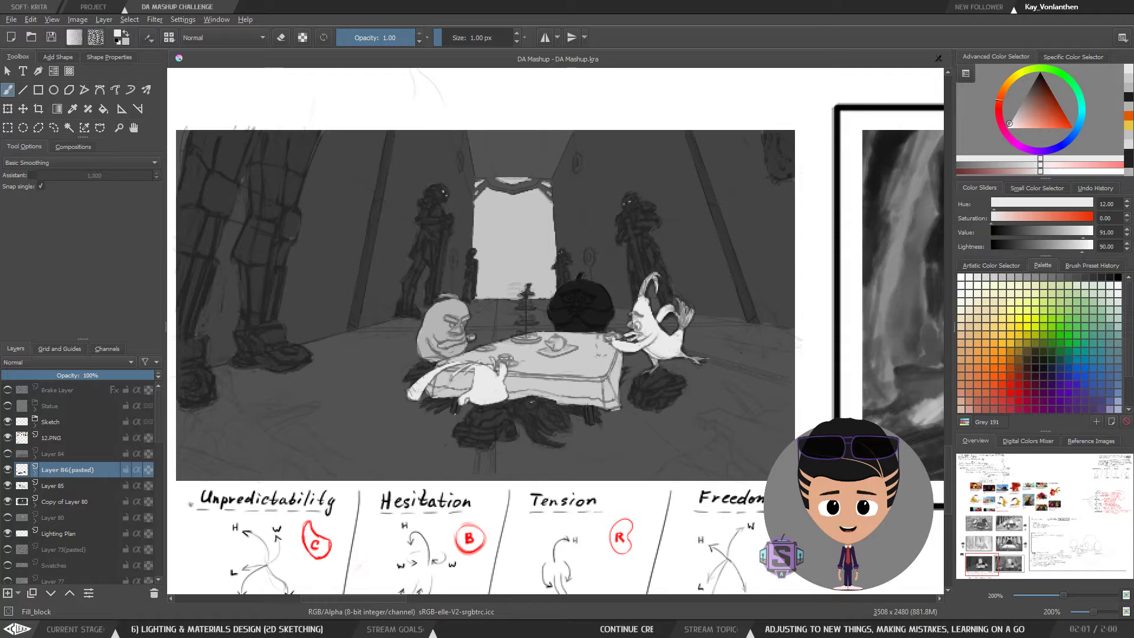
Toggle the visibility of Layer 86(pasted) and the 12.PNG layer to check what each contributes to the dark thumbnail
{"action": "left_click", "coordinate": [6, 470]}
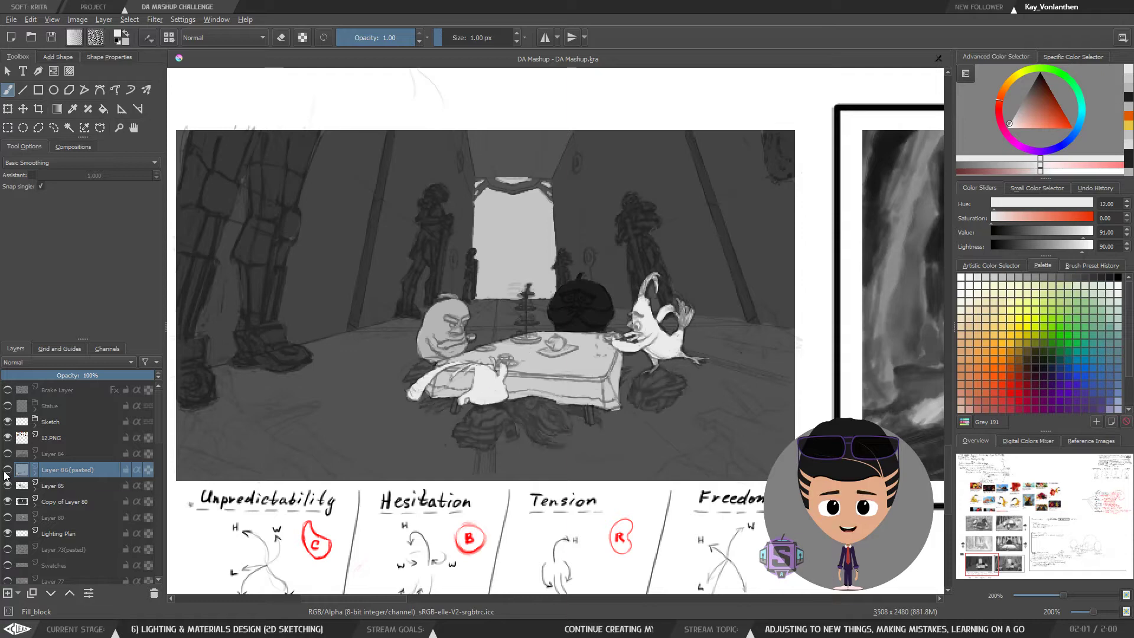
{"action": "left_click", "coordinate": [7, 473]}
{"action": "left_click", "coordinate": [36, 438]}
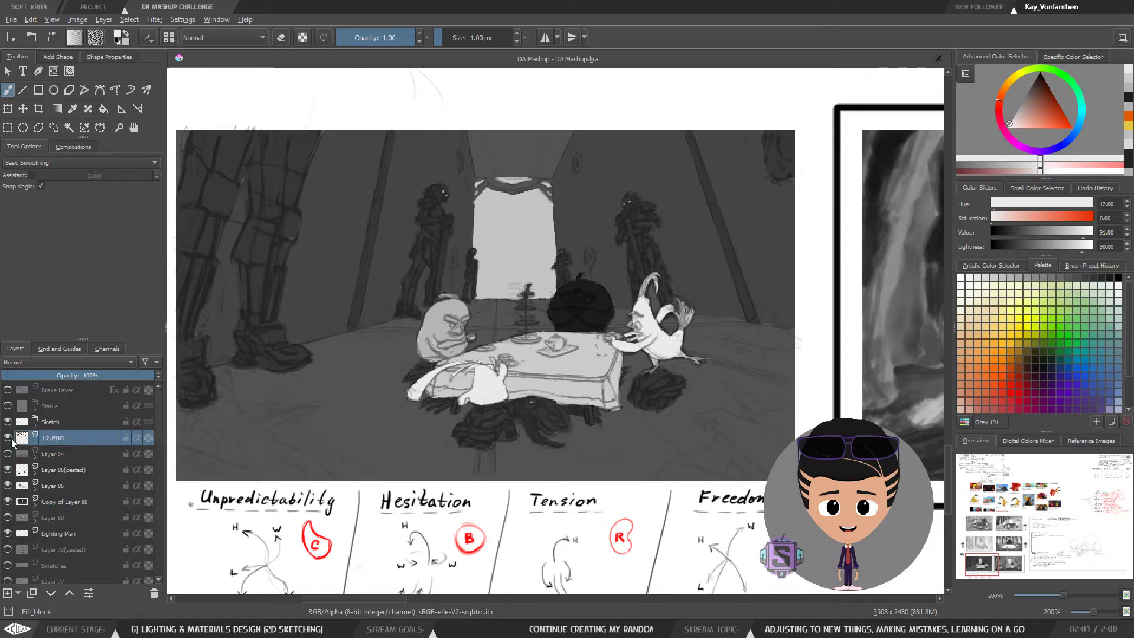
{"action": "left_click", "coordinate": [7, 439]}
{"action": "left_click", "coordinate": [7, 440]}
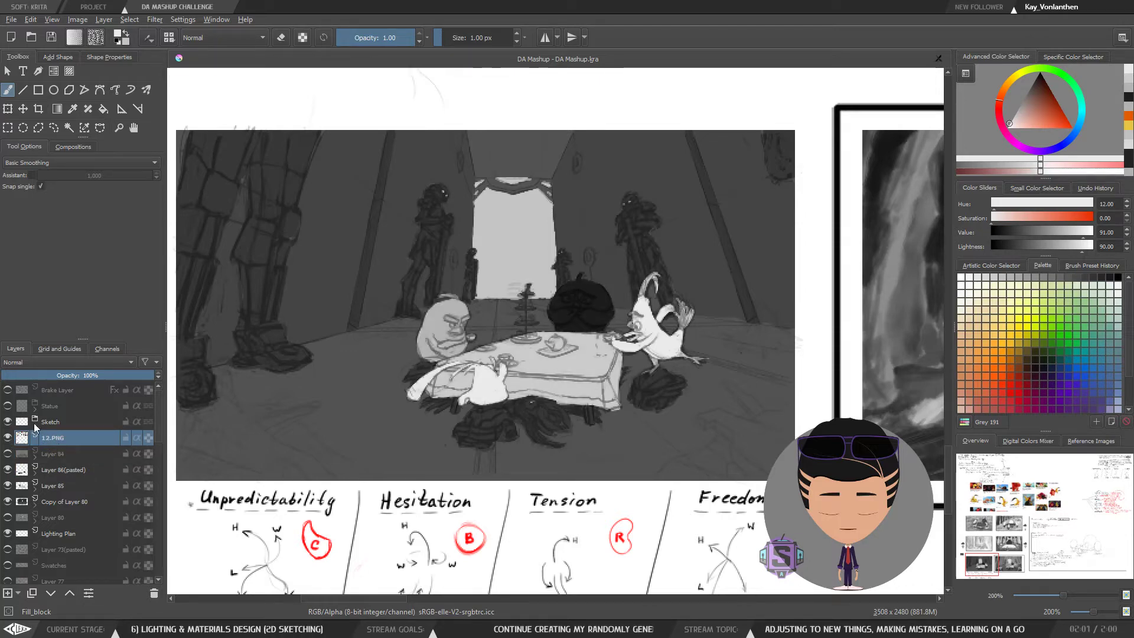
Hide the Sketch layer to study the flat value shapes at several zoom levels, and show the line work again
{"action": "left_click", "coordinate": [8, 421]}
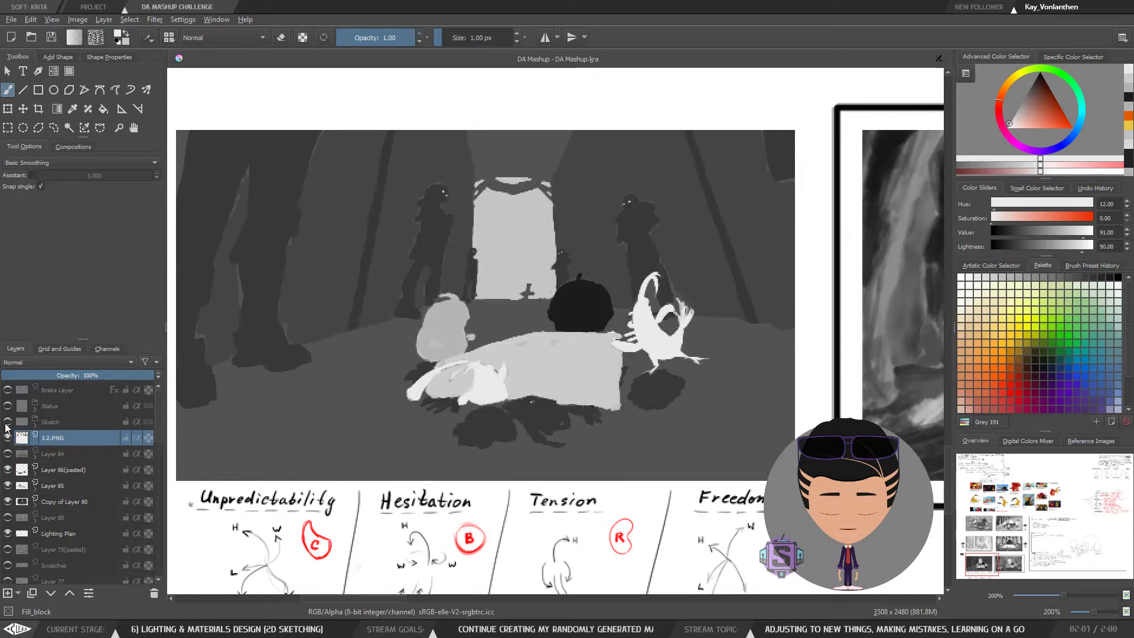
{"action": "key", "text": "minus"}
{"action": "key", "text": "minus"}
{"action": "key", "text": "minus"}
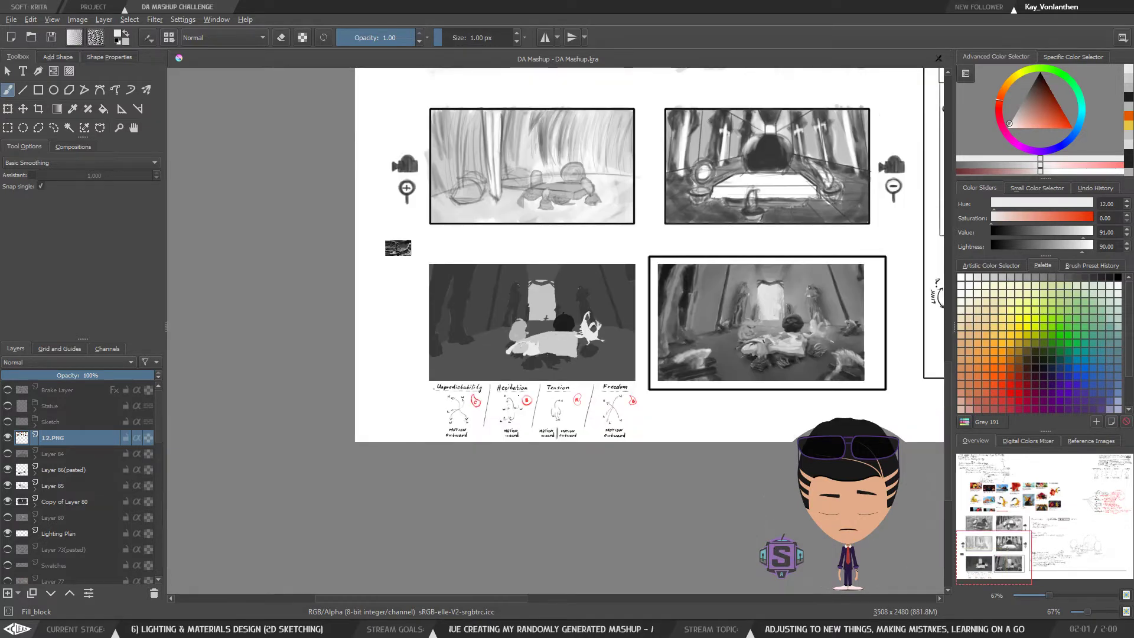
{"action": "key", "text": "plus"}
{"action": "key", "text": "plus"}
{"action": "key", "text": "plus"}
{"action": "key", "text": "plus"}
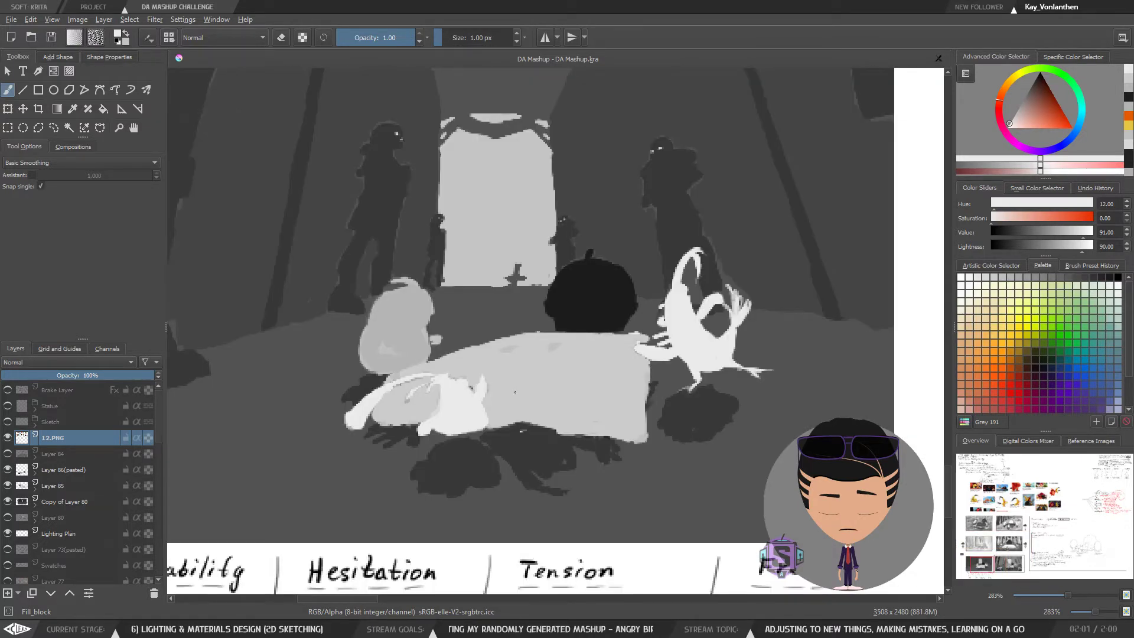
{"action": "key", "text": "minus"}
{"action": "key", "text": "minus"}
{"action": "key", "text": "plus"}
{"action": "key", "text": "plus"}
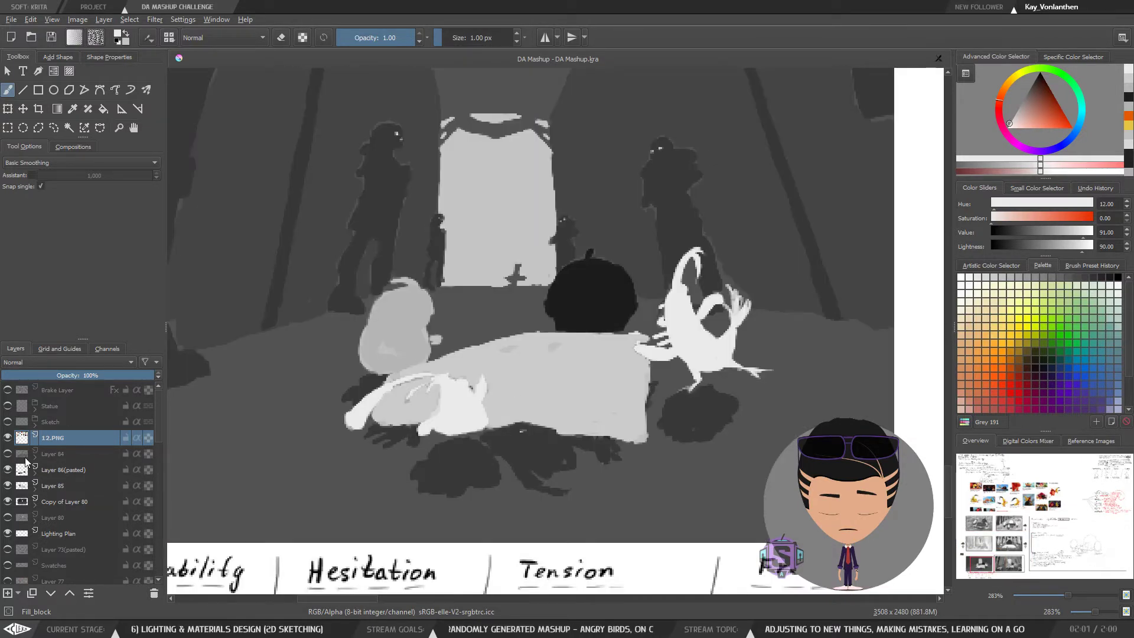
{"action": "key", "text": "minus"}
{"action": "key", "text": "minus"}
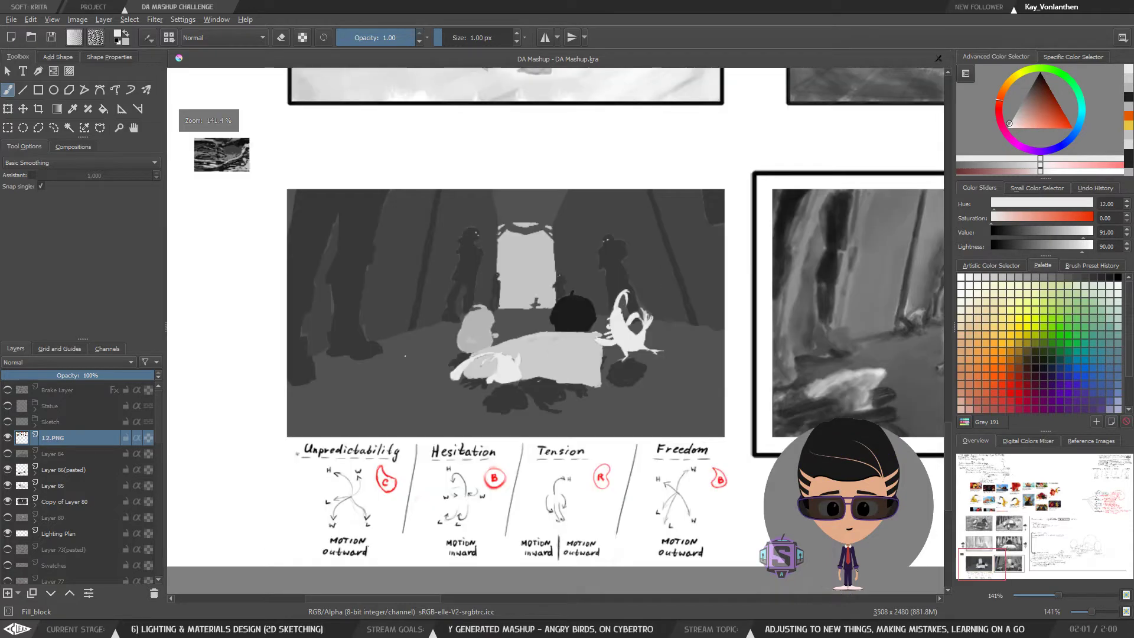
{"action": "left_click", "coordinate": [7, 422]}
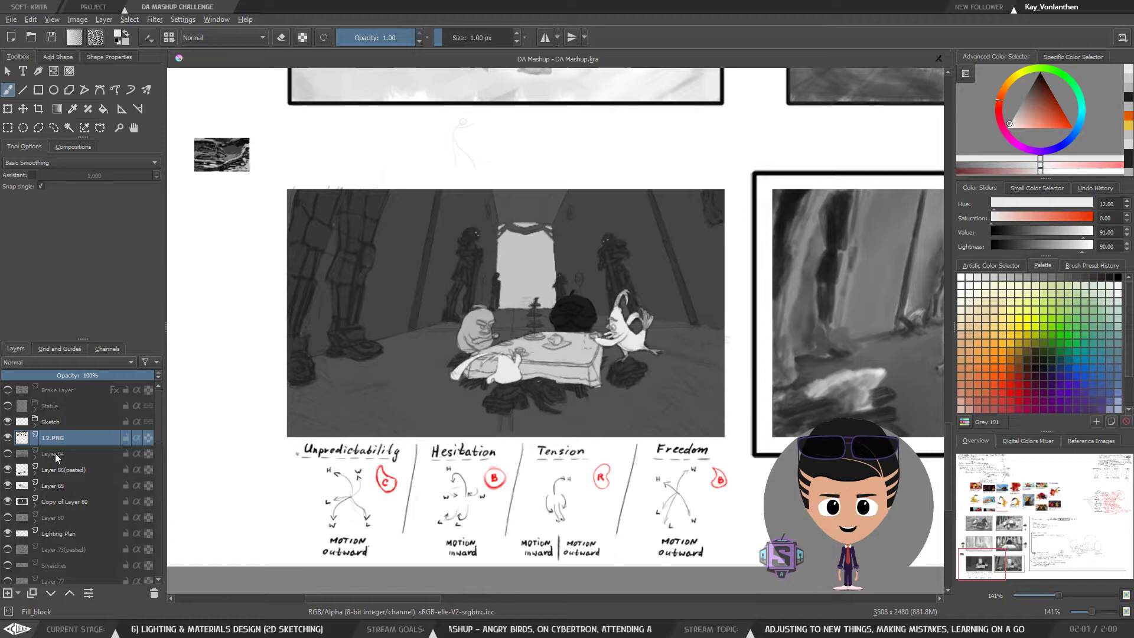
Toggle the 12.PNG layer off and on, with and without the Sketch layer, to compare the flat values
{"action": "left_click", "coordinate": [8, 437]}
{"action": "left_click", "coordinate": [6, 437]}
{"action": "left_click", "coordinate": [8, 421]}
{"action": "left_click", "coordinate": [8, 438]}
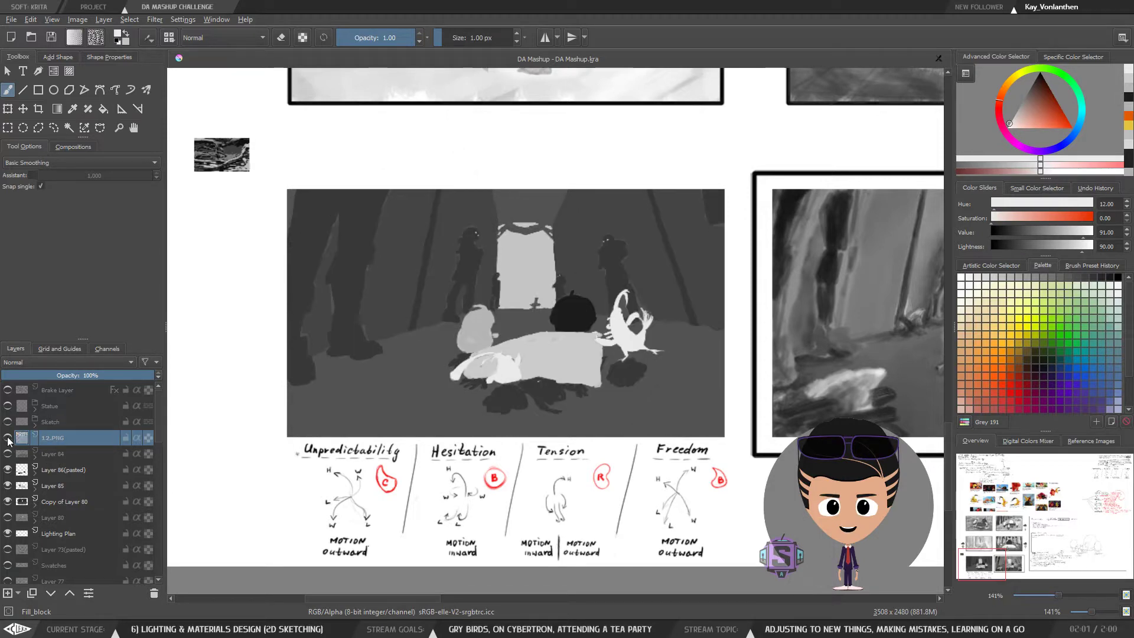
{"action": "left_click", "coordinate": [7, 437]}
{"action": "left_click", "coordinate": [8, 438]}
{"action": "left_click", "coordinate": [7, 438]}
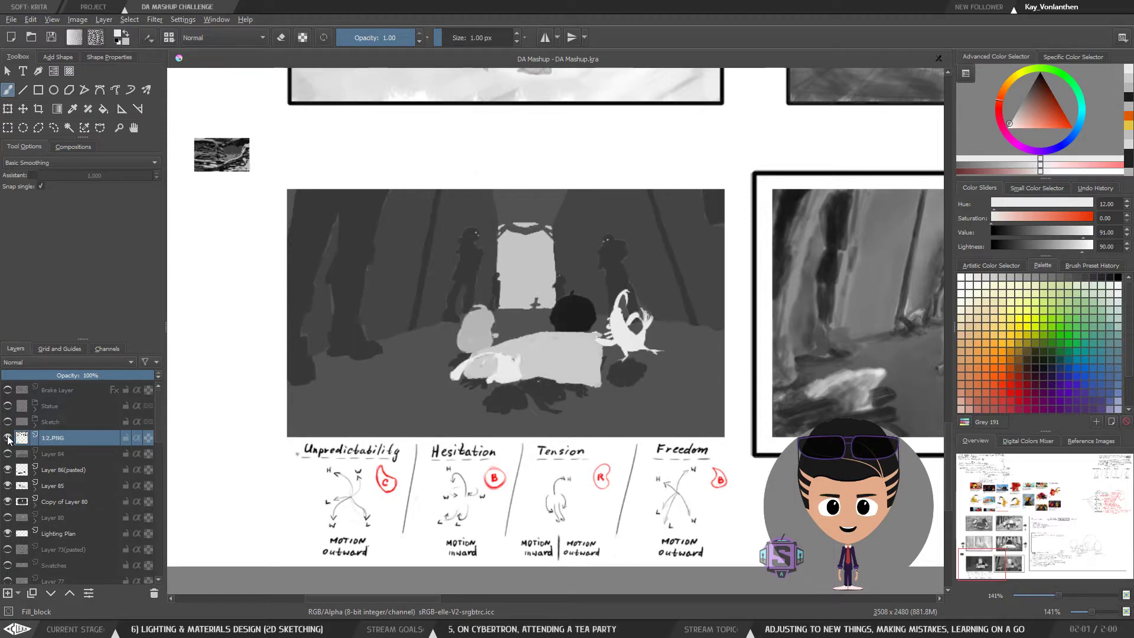
{"action": "left_click", "coordinate": [7, 421]}
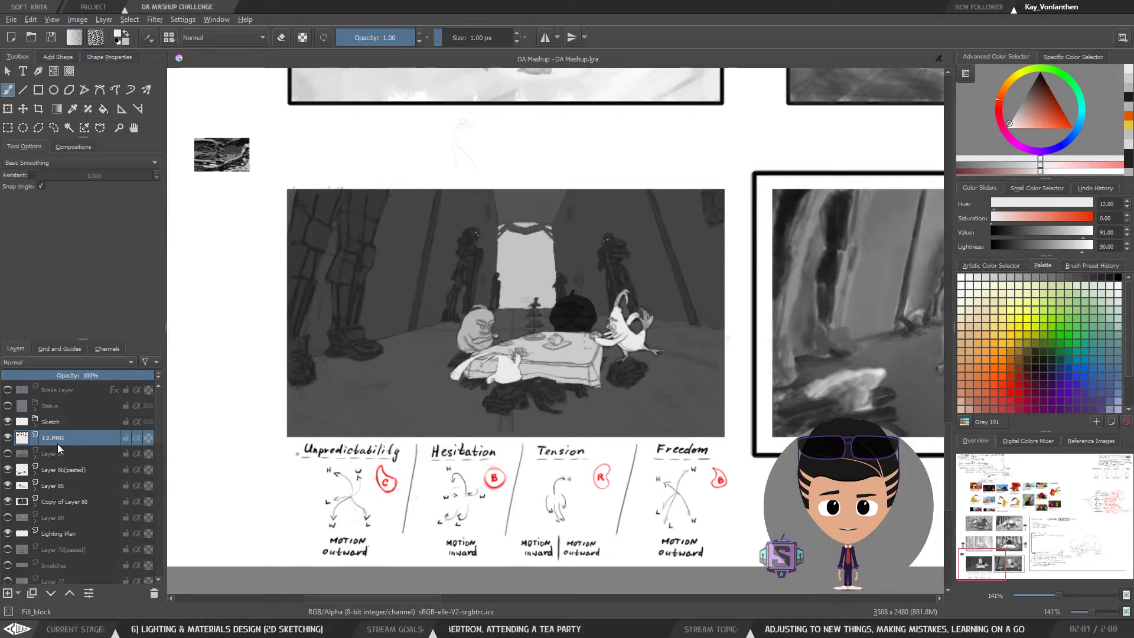
{"action": "left_click", "coordinate": [8, 437]}
{"action": "left_click", "coordinate": [8, 437]}
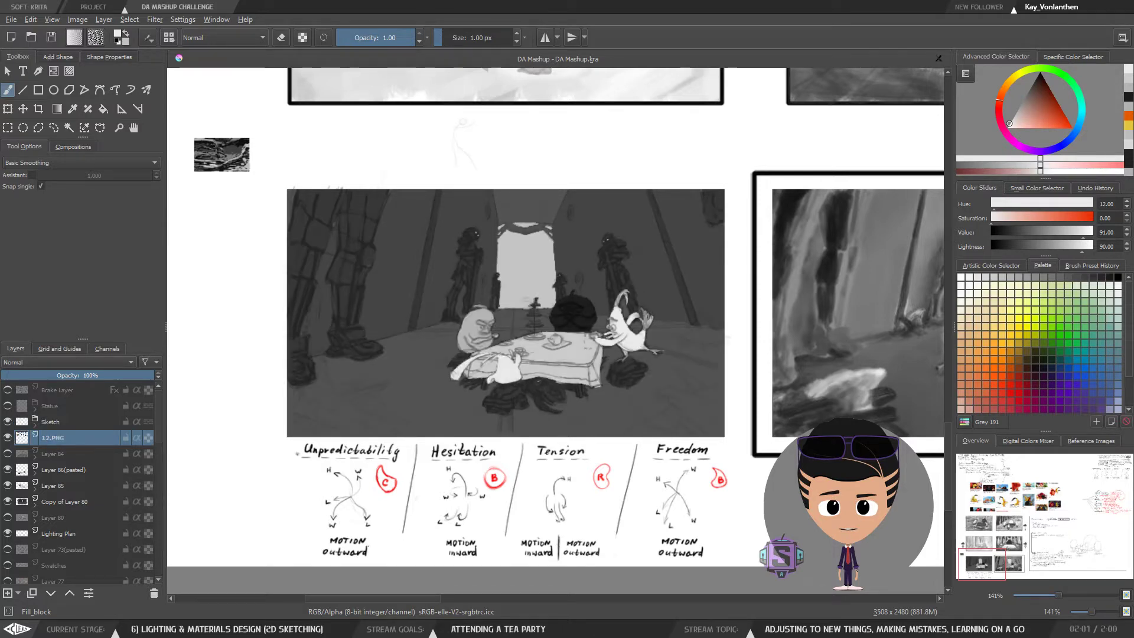
Sample the tablecloth's light grey, darken it to value 65, and paint along the cloth's lower front edge and corner with a 4 px brush
{"action": "key", "text": "plus"}
{"action": "key", "text": "plus"}
{"action": "left_click", "coordinate": [590, 376], "text": "ctrl"}
{"action": "key", "text": "bracketright"}
{"action": "key", "text": "bracketright"}
{"action": "key", "text": "bracketright"}
{"action": "key", "text": "bracketright"}
{"action": "key", "text": "bracketright"}
{"action": "key", "text": "bracketright"}
{"action": "key", "text": "bracketright"}
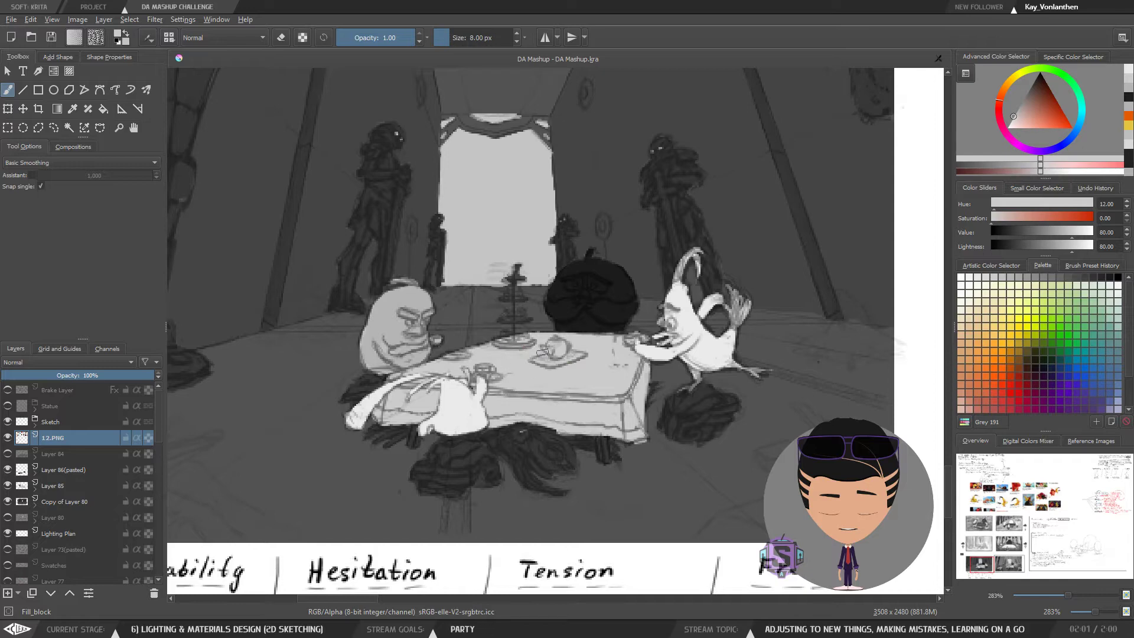
{"action": "scroll", "coordinate": [515, 413], "scroll_direction": "down", "scroll_amount": 1}
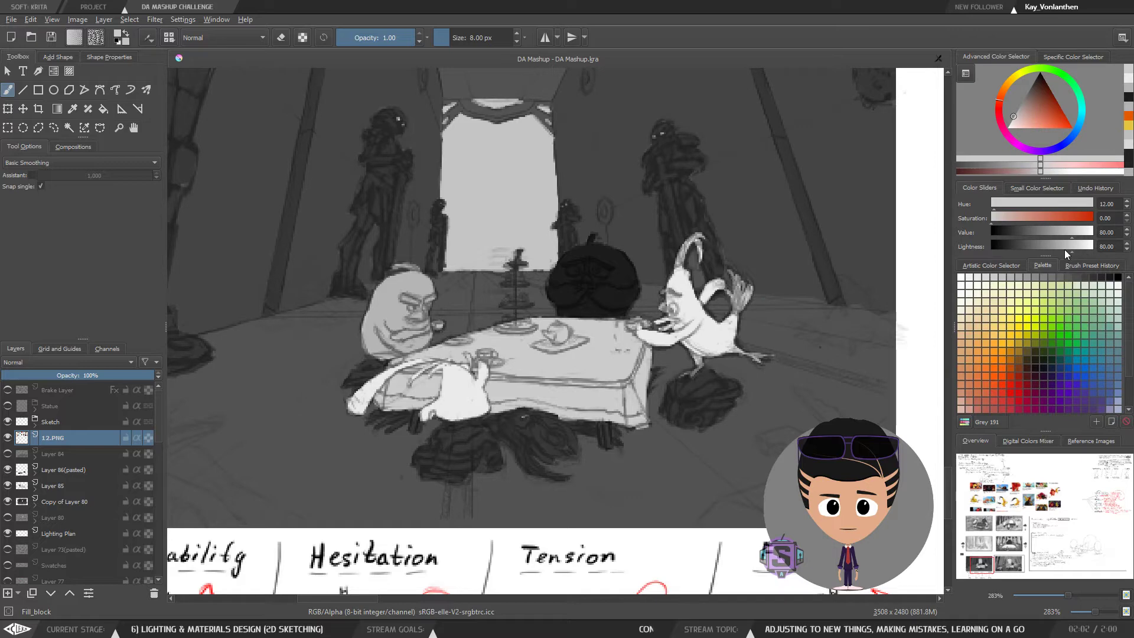
{"action": "left_click_drag", "start_coordinate": [1063, 254], "coordinate": [1056, 253]}
{"action": "key", "text": "bracketleft"}
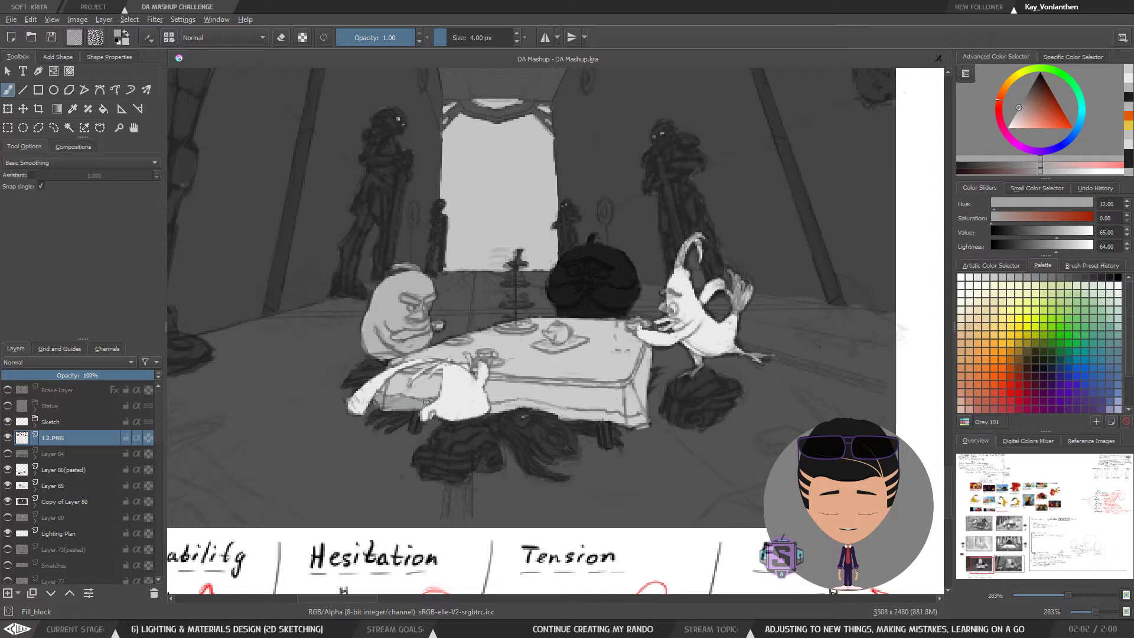
{"action": "mouse_move", "coordinate": [426, 402]}
{"action": "left_mouse_down"}
{"action": "mouse_move", "coordinate": [523, 405]}
{"action": "mouse_move", "coordinate": [512, 405]}
{"action": "left_mouse_up"}
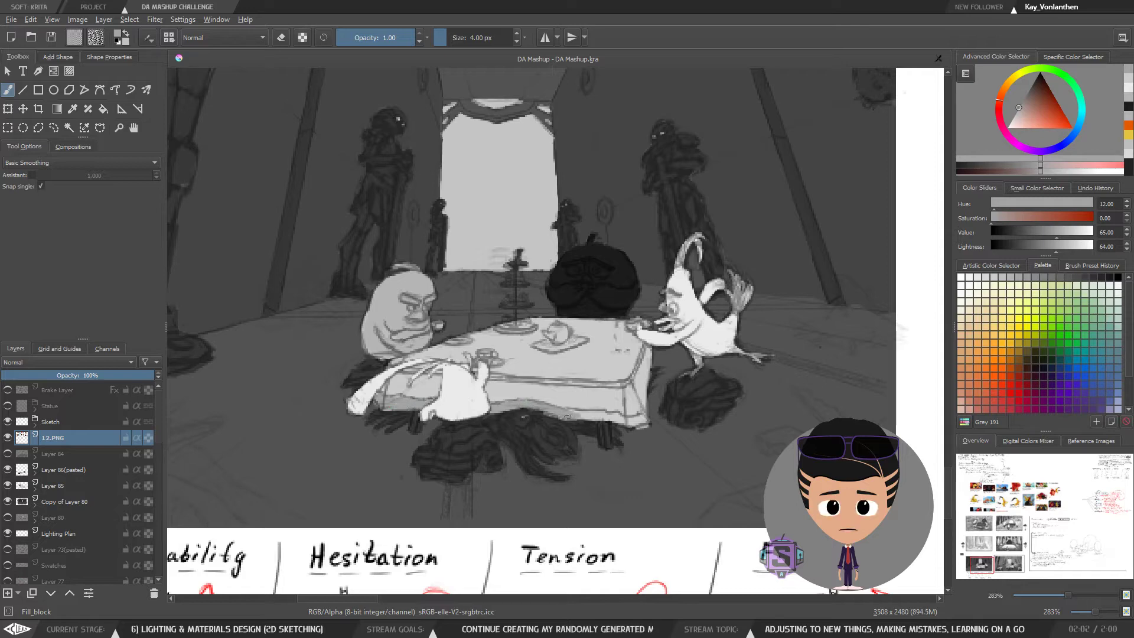
{"action": "left_click_drag", "start_coordinate": [609, 416], "coordinate": [641, 422]}
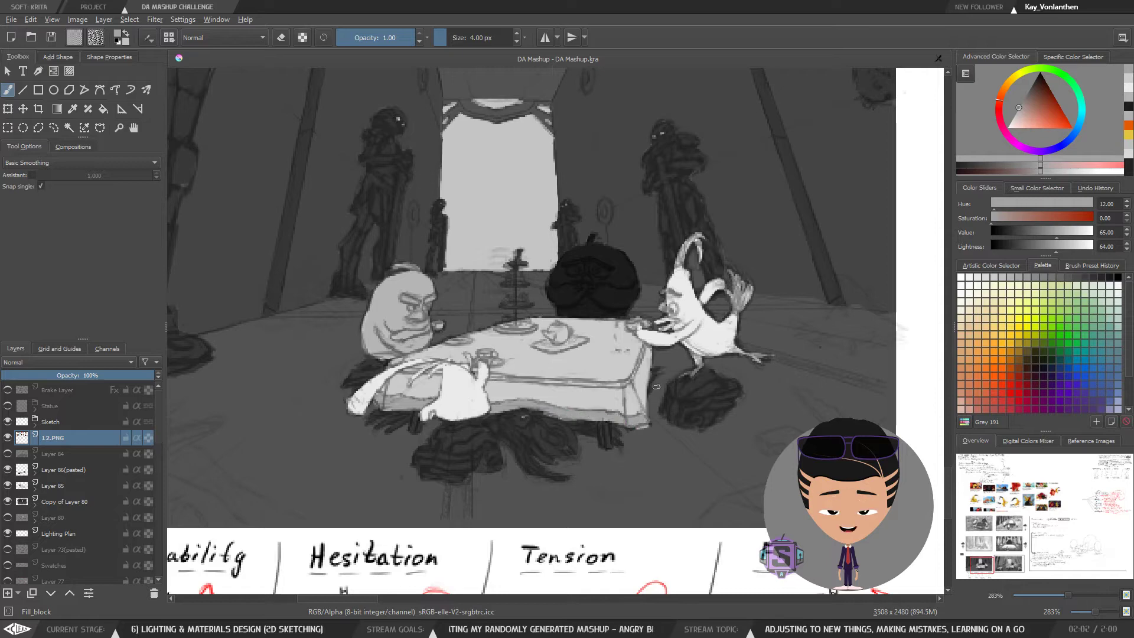
{"action": "left_click_drag", "start_coordinate": [646, 408], "coordinate": [647, 382]}
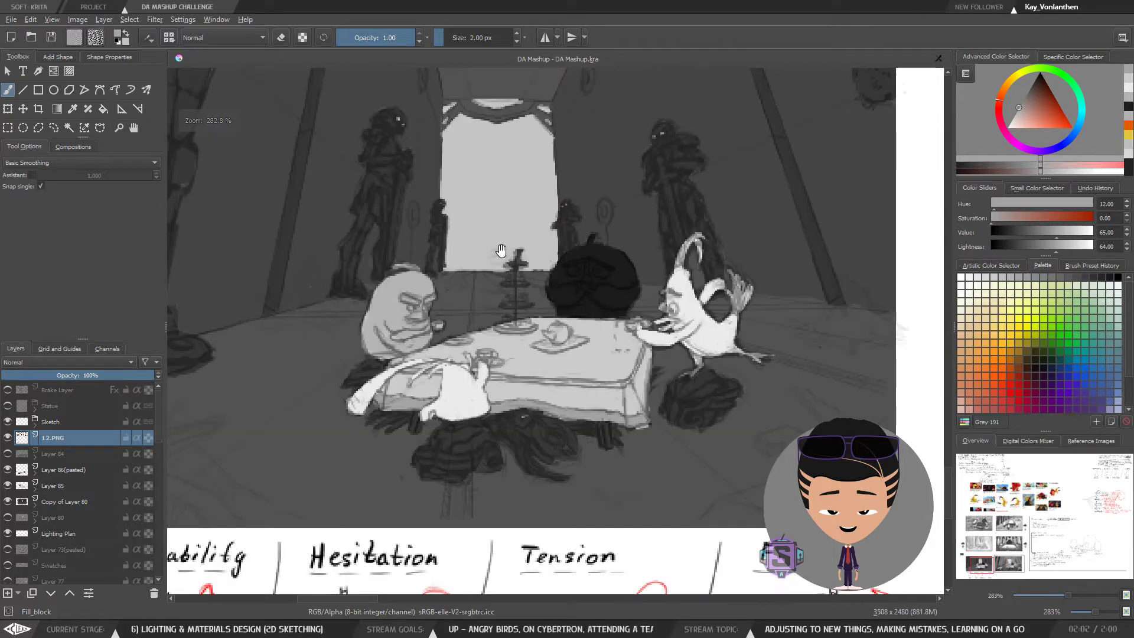
Try a light grey blade on the standing statue between the pillar and the doorway, using a 7 px brush
{"action": "left_click_drag", "start_coordinate": [475, 228], "coordinate": [501, 338]}
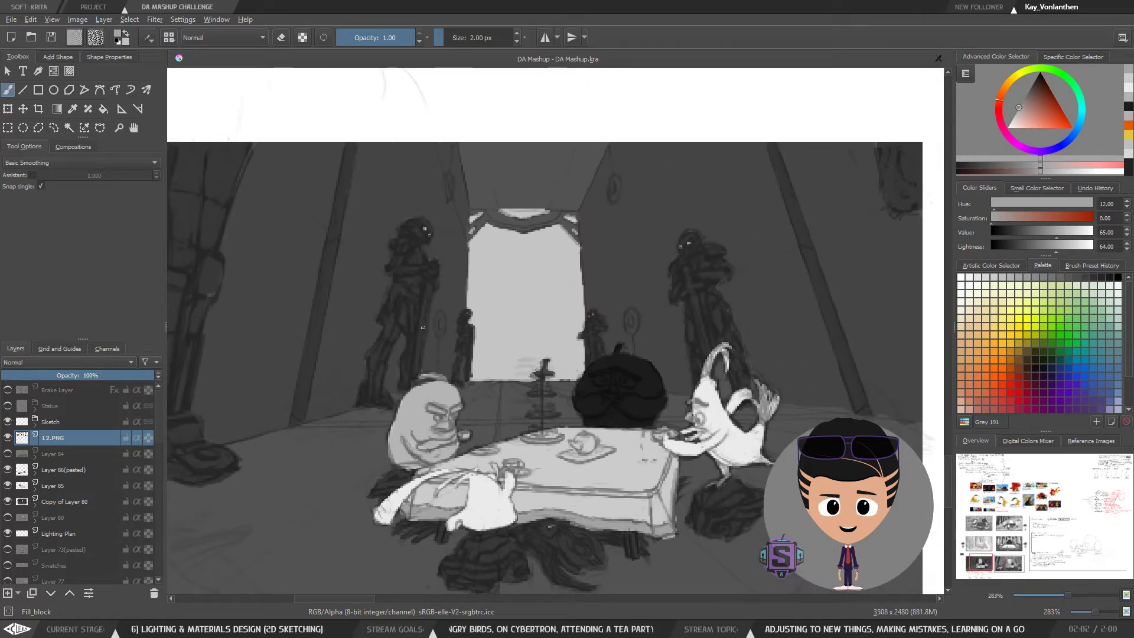
{"action": "key", "text": "bracketright"}
{"action": "key", "text": "bracketright"}
{"action": "key", "text": "bracketright"}
{"action": "key", "text": "bracketright"}
{"action": "key", "text": "bracketright"}
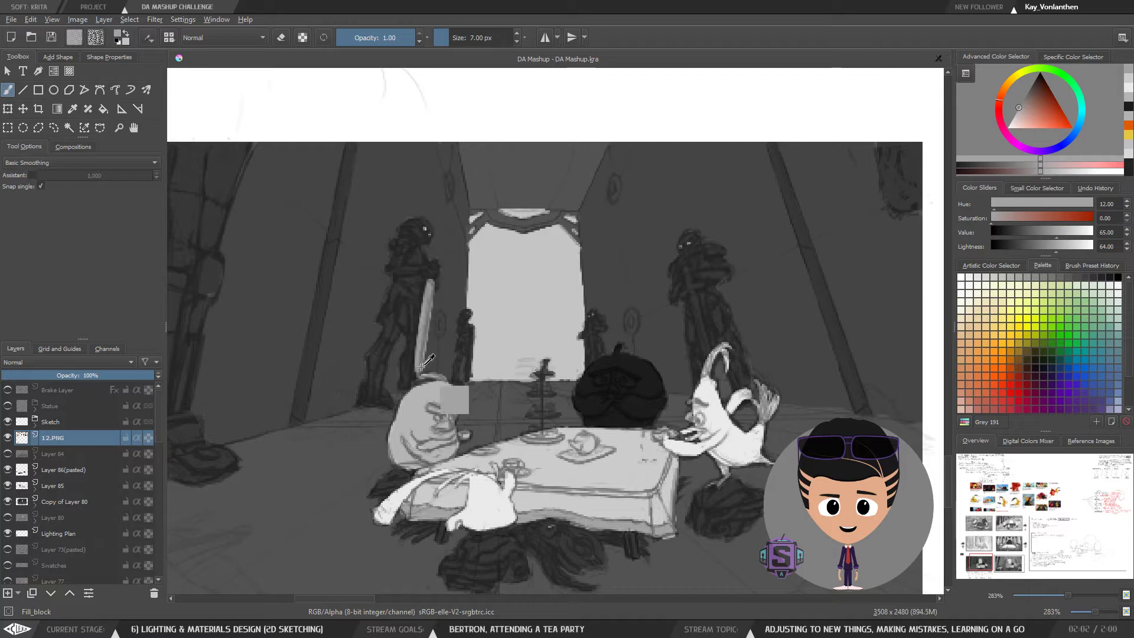
{"action": "scroll", "coordinate": [448, 296], "scroll_direction": "down", "scroll_amount": 2}
{"action": "scroll", "coordinate": [516, 352], "scroll_direction": "up", "scroll_amount": 2}
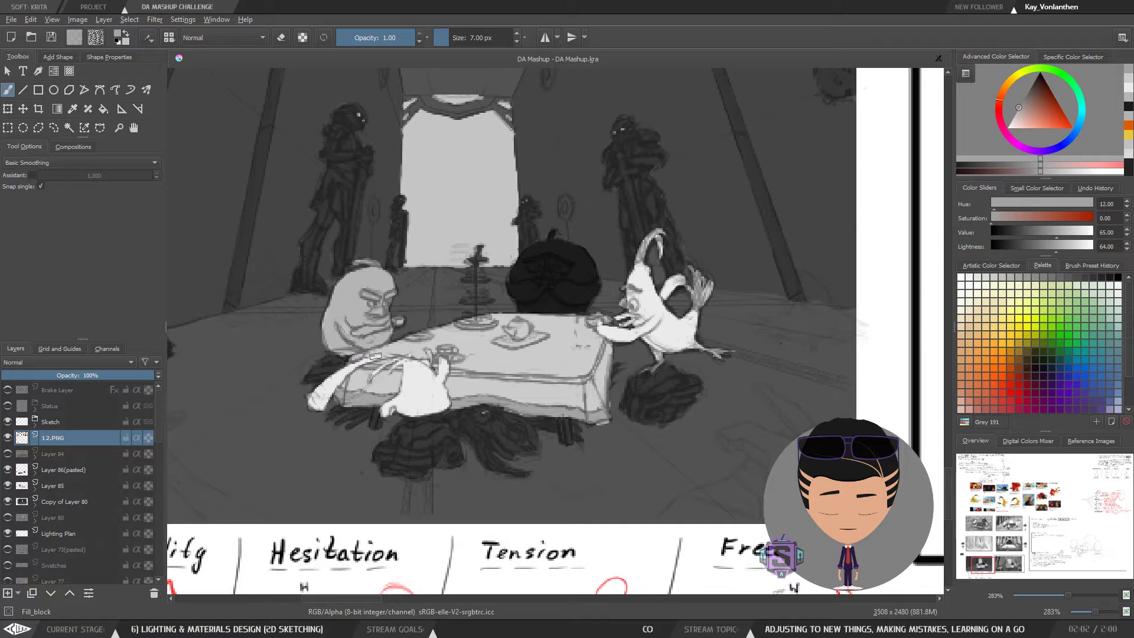
Judge the dark thumbnail's values up close and against the whole board of sketches, zooming between 33% and 283%
{"action": "key", "text": "minus"}
{"action": "key", "text": "minus"}
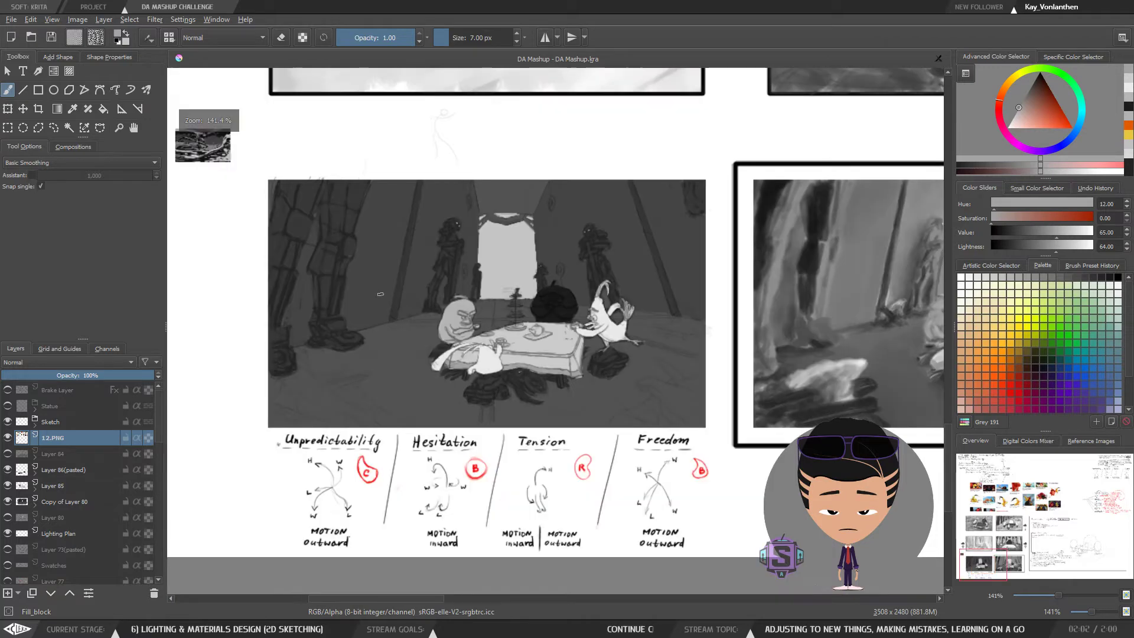
{"action": "key", "text": "plus"}
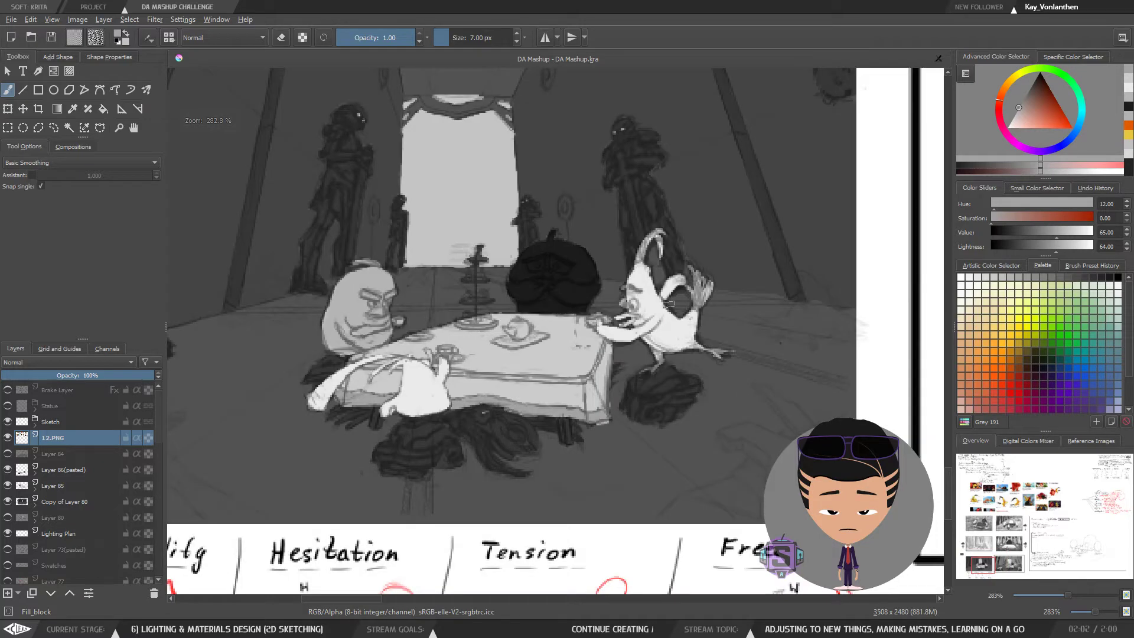
{"action": "key", "text": "minus"}
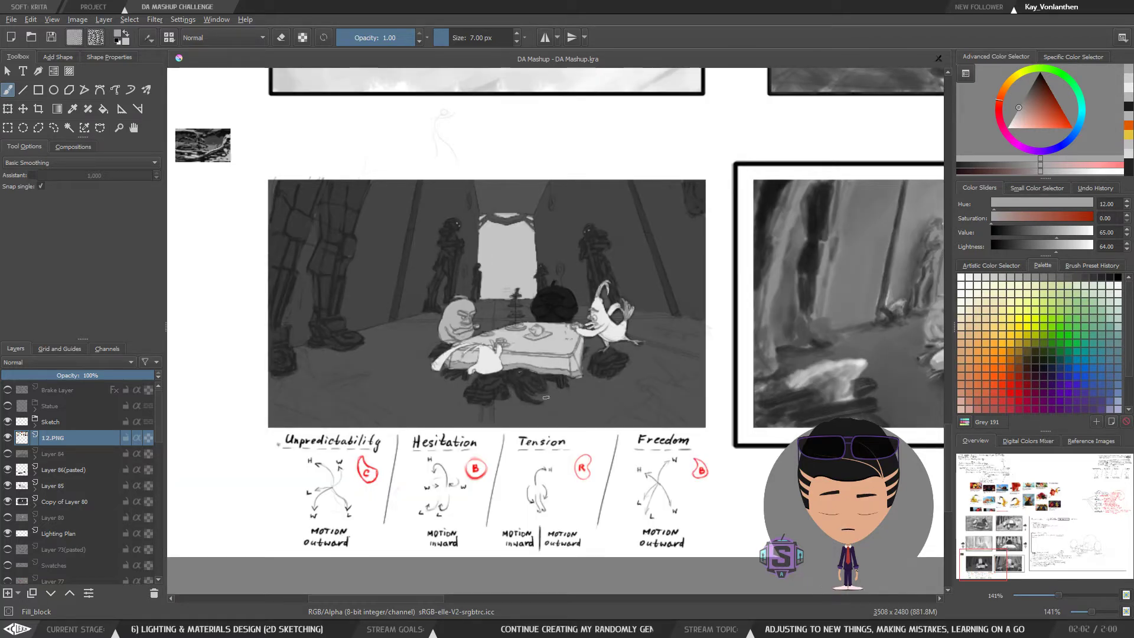
{"action": "left_click_drag", "start_coordinate": [488, 381], "coordinate": [430, 389]}
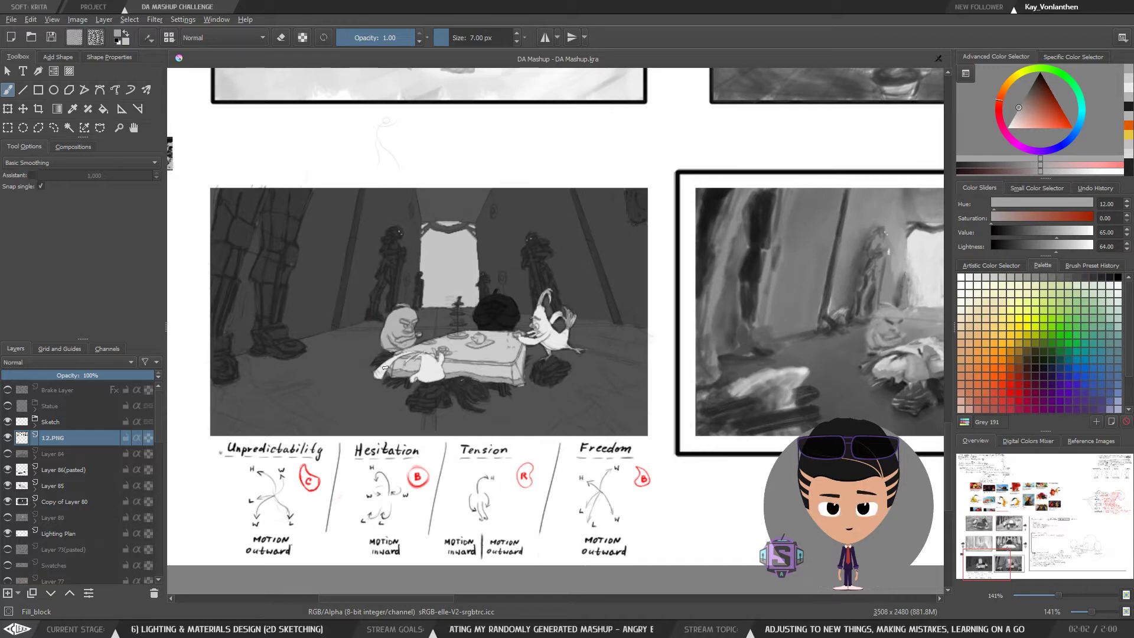
{"action": "key", "text": "minus"}
{"action": "key", "text": "minus"}
{"action": "key", "text": "minus"}
{"action": "key", "text": "minus"}
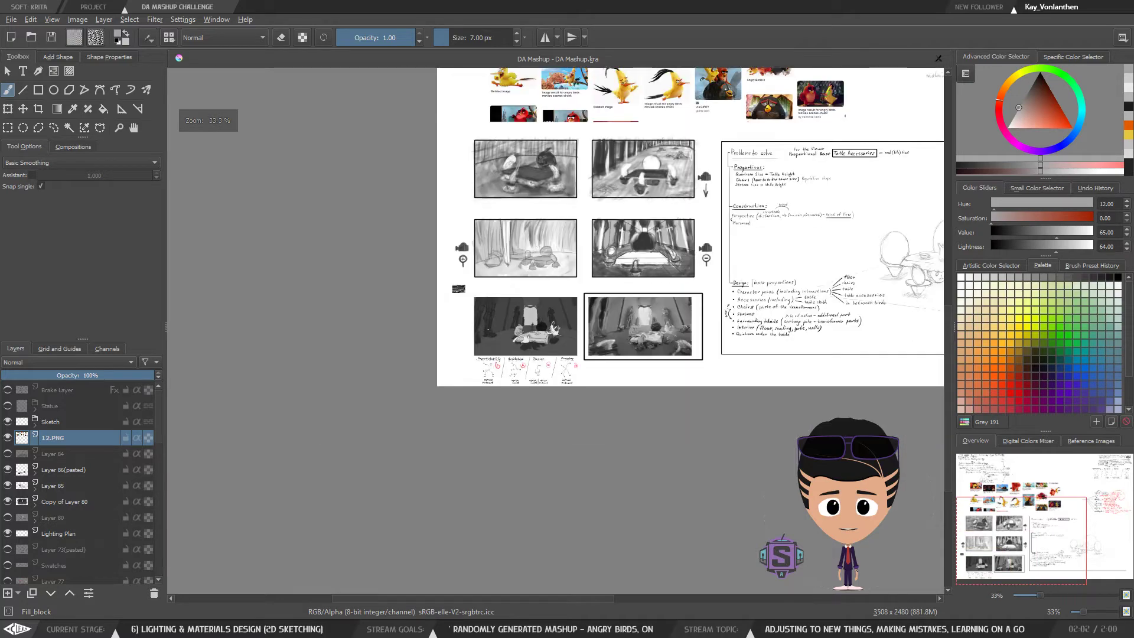
{"action": "key", "text": "plus"}
{"action": "key", "text": "plus"}
{"action": "key", "text": "plus"}
{"action": "key", "text": "plus"}
{"action": "key", "text": "plus"}
{"action": "key", "text": "plus"}
{"action": "left_click_drag", "start_coordinate": [436, 385], "coordinate": [510, 391]}
Flip the canvas view horizontally back and forth to check the dark thumbnail's composition beside the grey version
{"action": "key", "text": "m"}
{"action": "key", "text": "minus"}
{"action": "key", "text": "minus"}
{"action": "key", "text": "minus"}
{"action": "key", "text": "minus"}
{"action": "key", "text": "m"}
{"action": "key", "text": "m"}
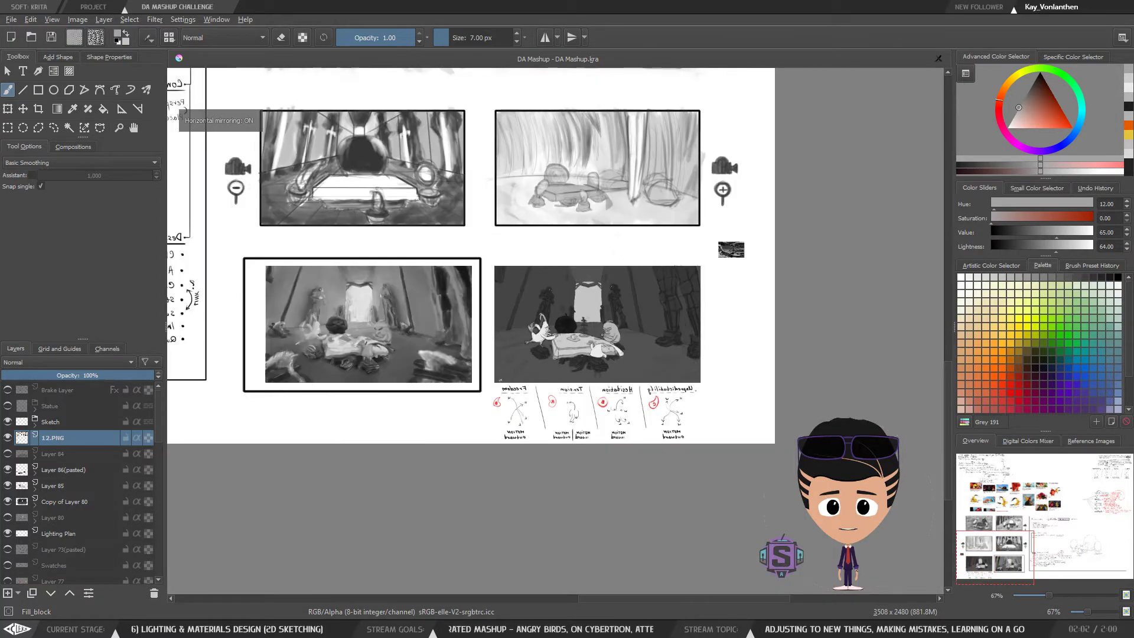
{"action": "key", "text": "m"}
{"action": "key", "text": "m"}
{"action": "key", "text": "m"}
{"action": "key", "text": "minus"}
{"action": "key", "text": "minus"}
{"action": "key", "text": "plus"}
{"action": "key", "text": "plus"}
{"action": "key", "text": "plus"}
{"action": "key", "text": "plus"}
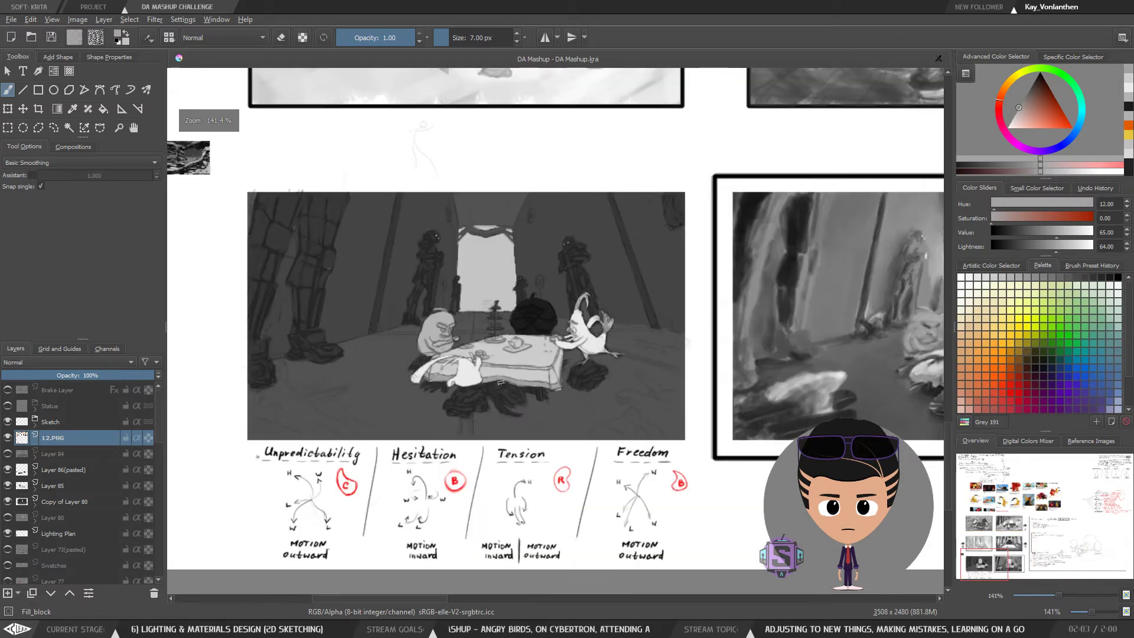
Compare the dark thumbnail's values with the framed grey version and neighbouring sketches, both small and enlarged
{"action": "left_click_drag", "start_coordinate": [574, 405], "coordinate": [494, 413]}
{"action": "key", "text": "minus"}
{"action": "key", "text": "minus"}
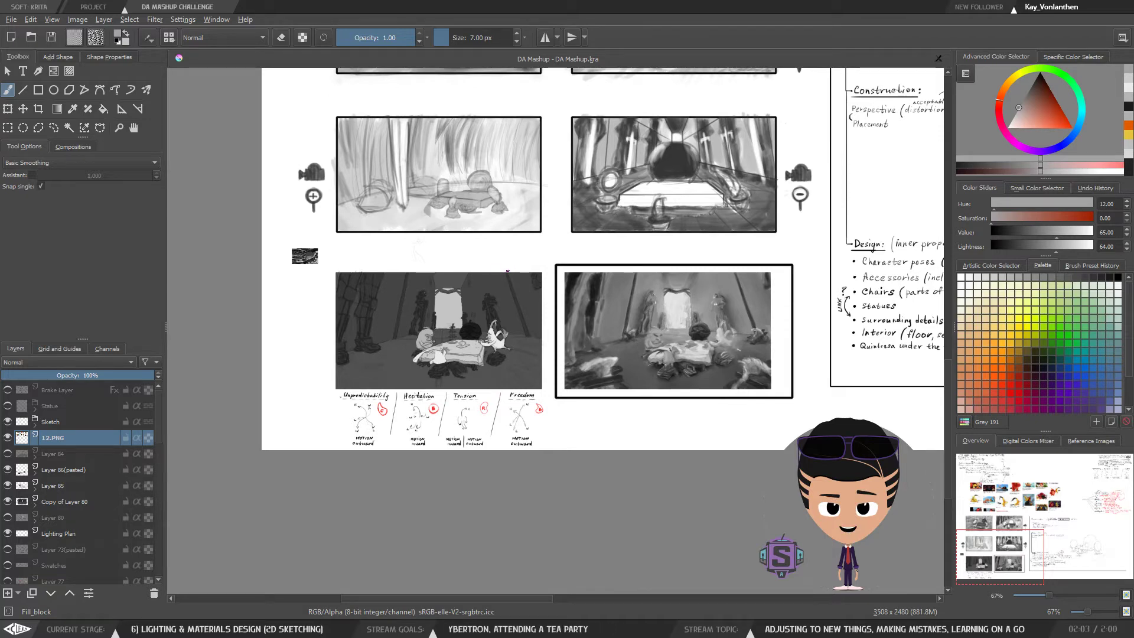
{"action": "key", "text": "plus"}
{"action": "key", "text": "plus"}
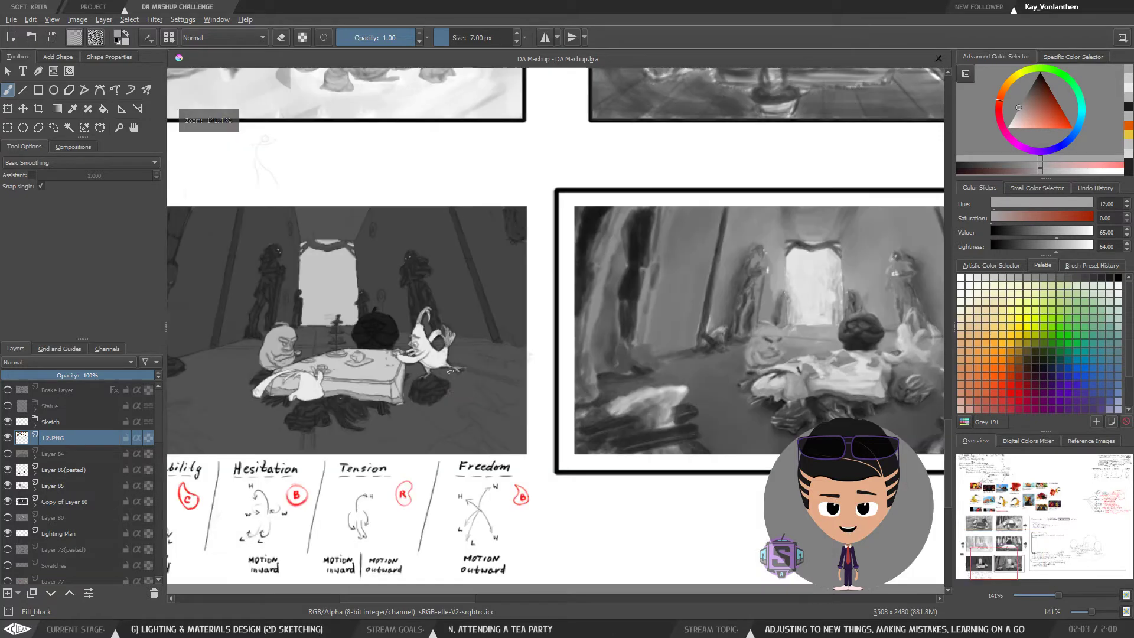
{"action": "left_click_drag", "start_coordinate": [422, 423], "coordinate": [562, 419]}
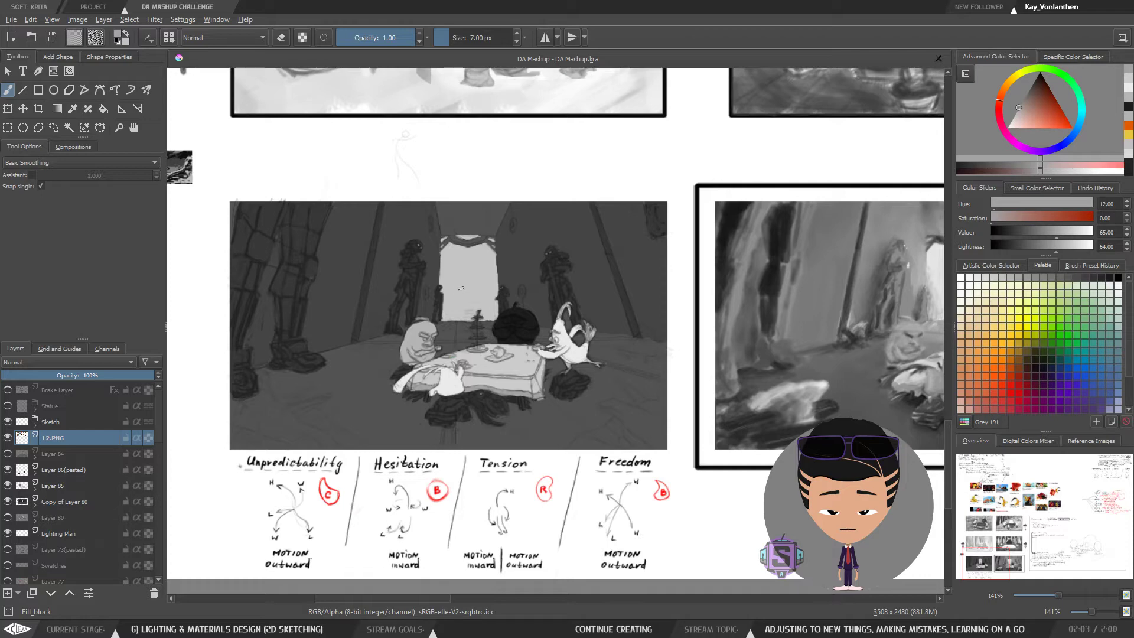
Set the brush size to 12 px and study the dark tea-party scene against its framed grey counterpart
{"action": "key", "text": "bracketright"}
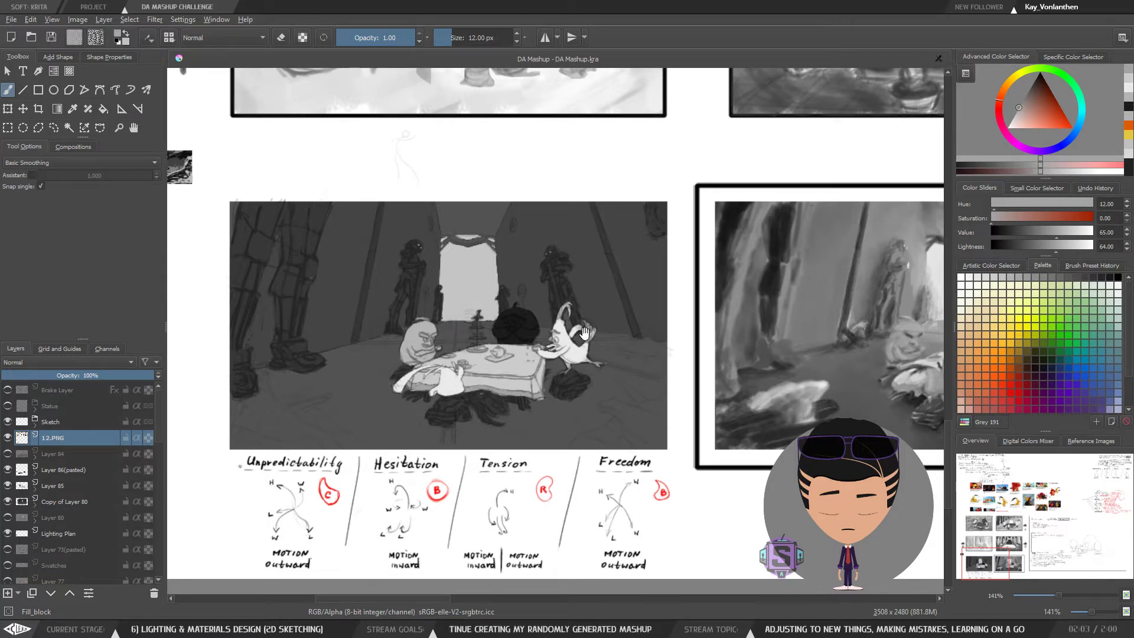
{"action": "left_click_drag", "start_coordinate": [585, 333], "coordinate": [319, 365]}
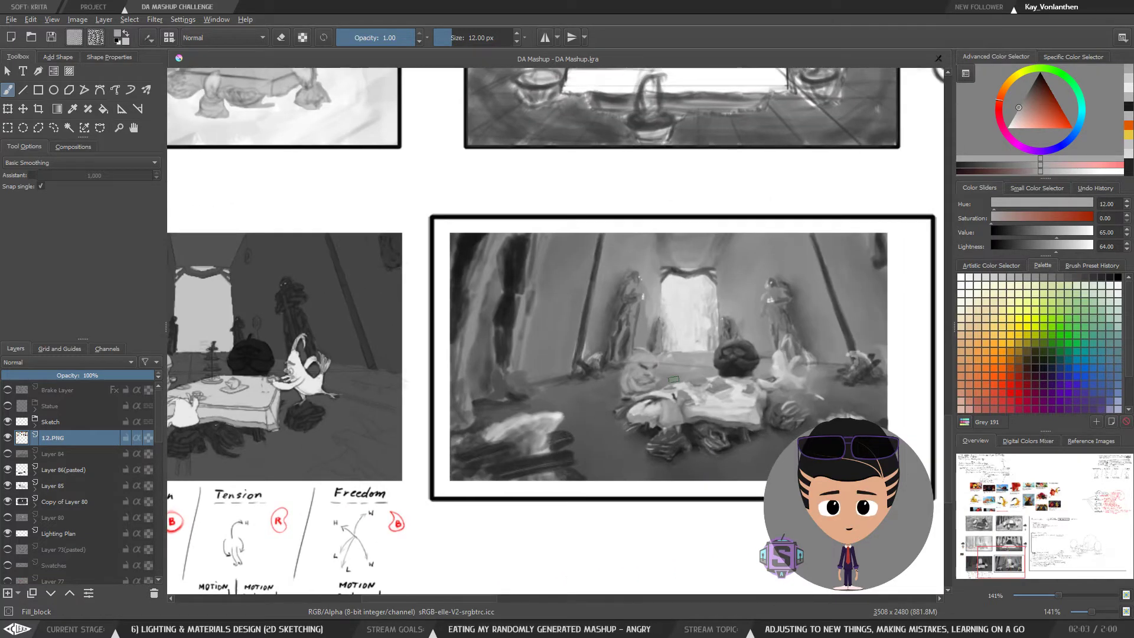
{"action": "left_click_drag", "start_coordinate": [609, 382], "coordinate": [671, 378]}
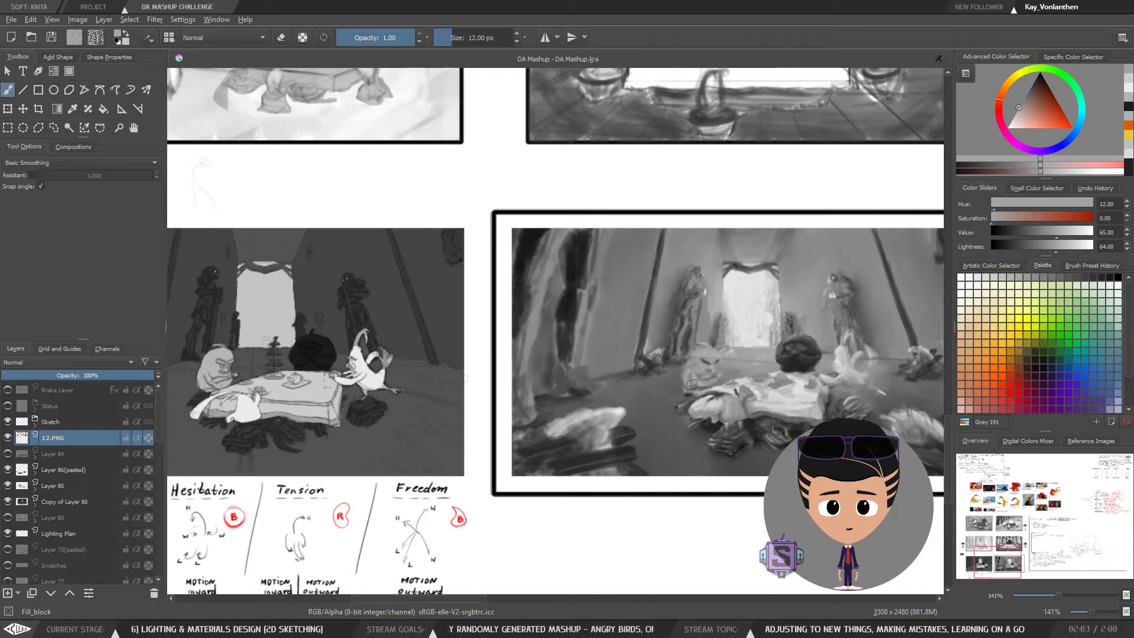
{"action": "left_click_drag", "start_coordinate": [641, 435], "coordinate": [640, 409]}
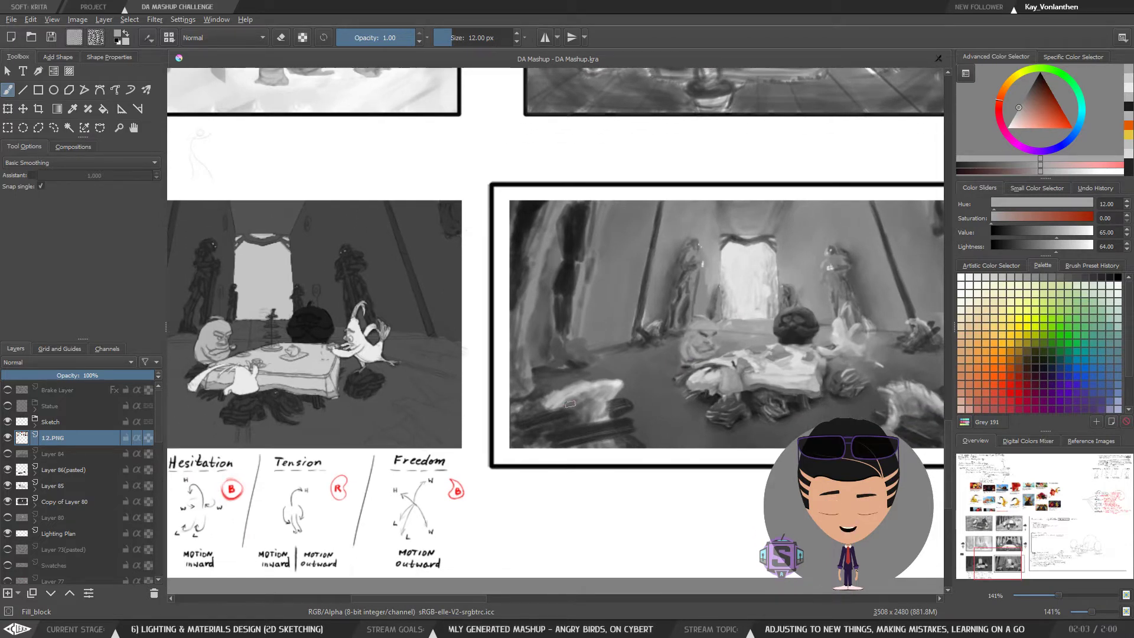
{"action": "key", "text": "minus"}
{"action": "key", "text": "minus"}
{"action": "scroll", "coordinate": [384, 424], "scroll_direction": "up", "scroll_amount": 2}
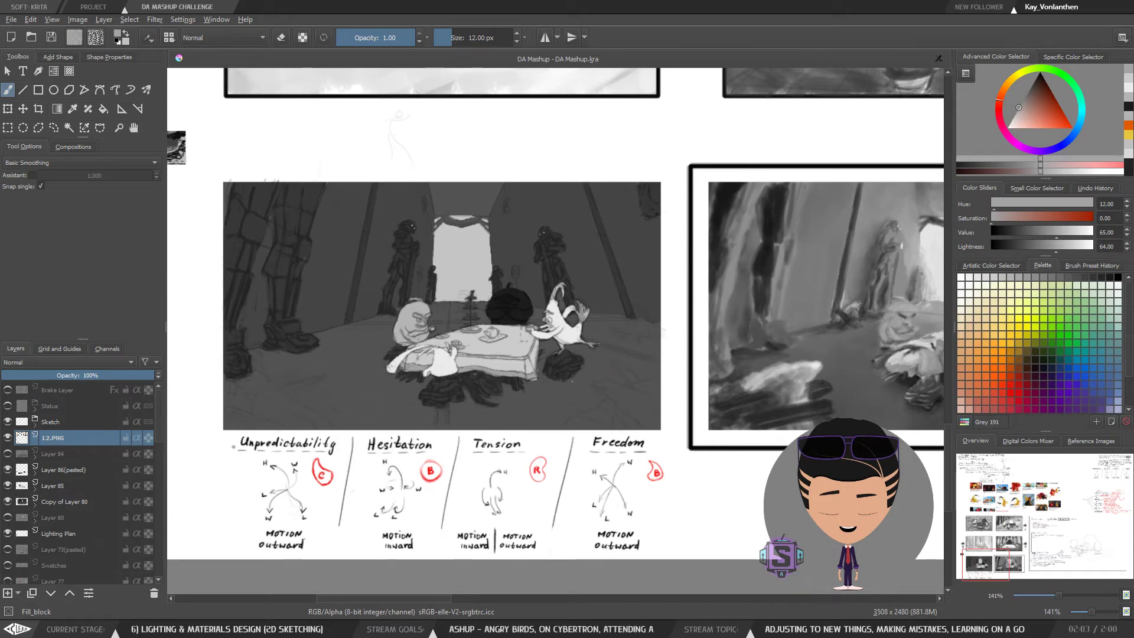
{"action": "left_click_drag", "start_coordinate": [651, 410], "coordinate": [467, 397]}
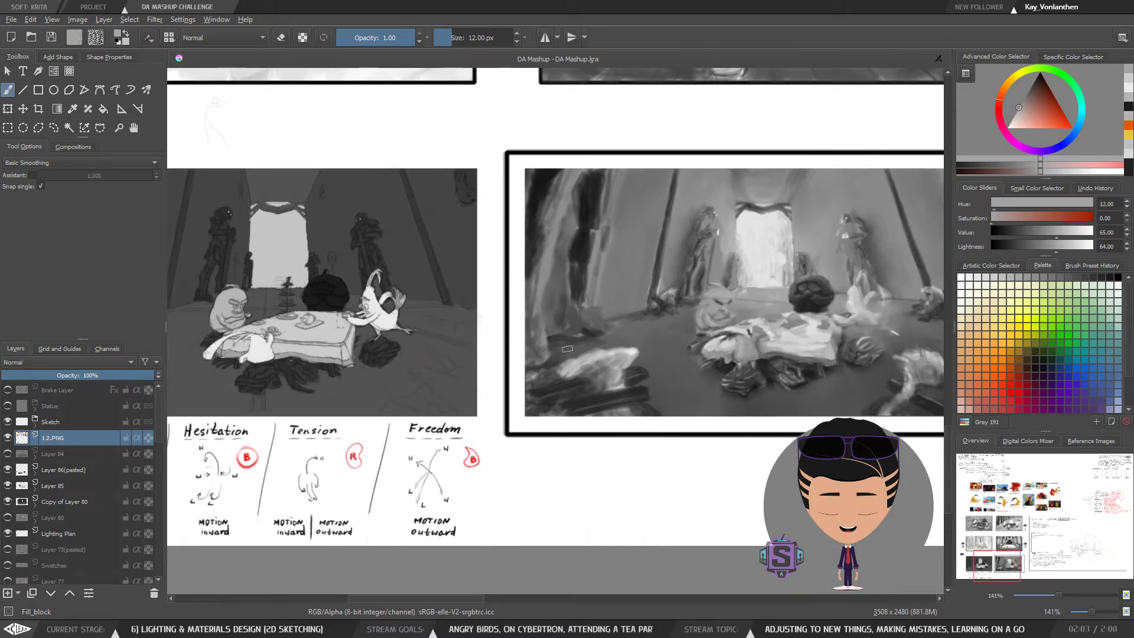
{"action": "left_click_drag", "start_coordinate": [613, 352], "coordinate": [719, 361]}
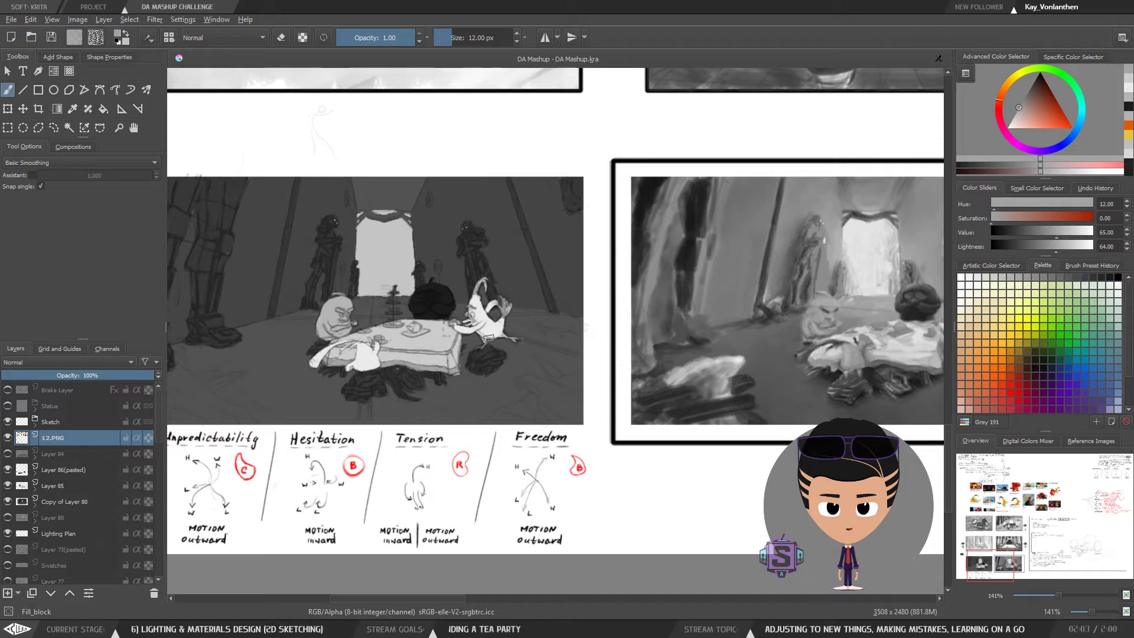
{"action": "left_click_drag", "start_coordinate": [475, 341], "coordinate": [487, 360]}
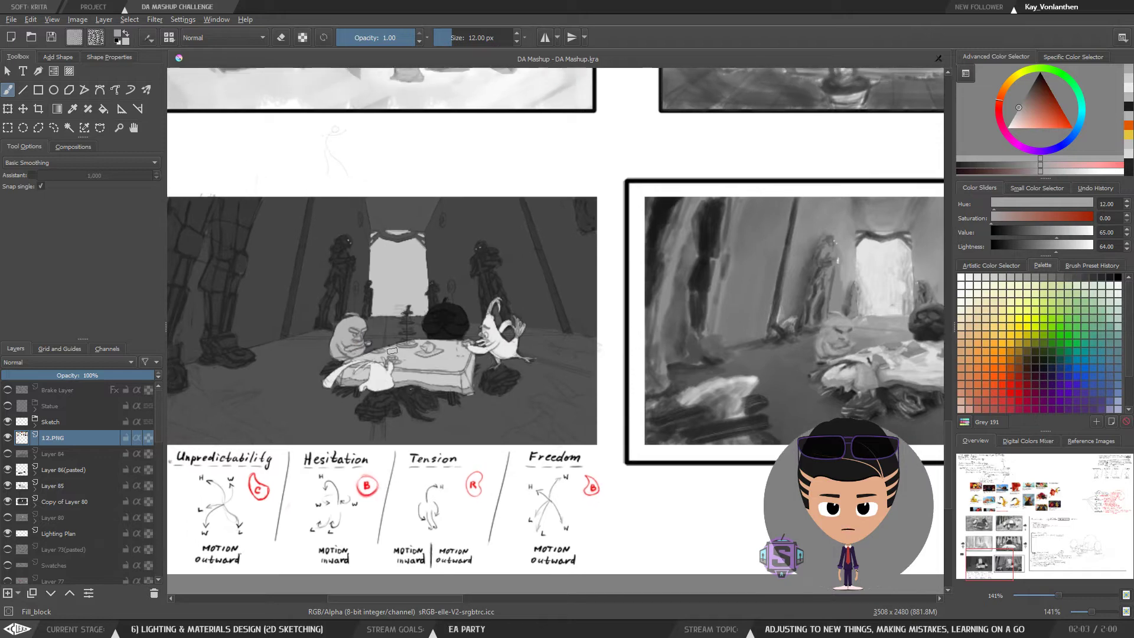
{"action": "left_click_drag", "start_coordinate": [357, 395], "coordinate": [376, 452]}
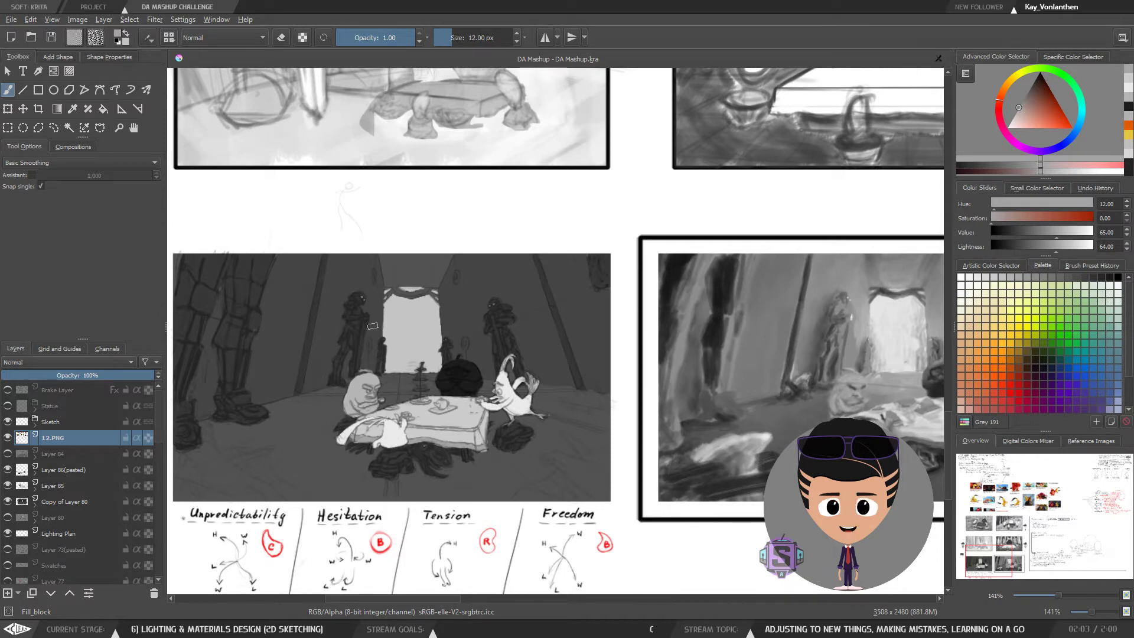
{"action": "left_click_drag", "start_coordinate": [408, 340], "coordinate": [414, 360]}
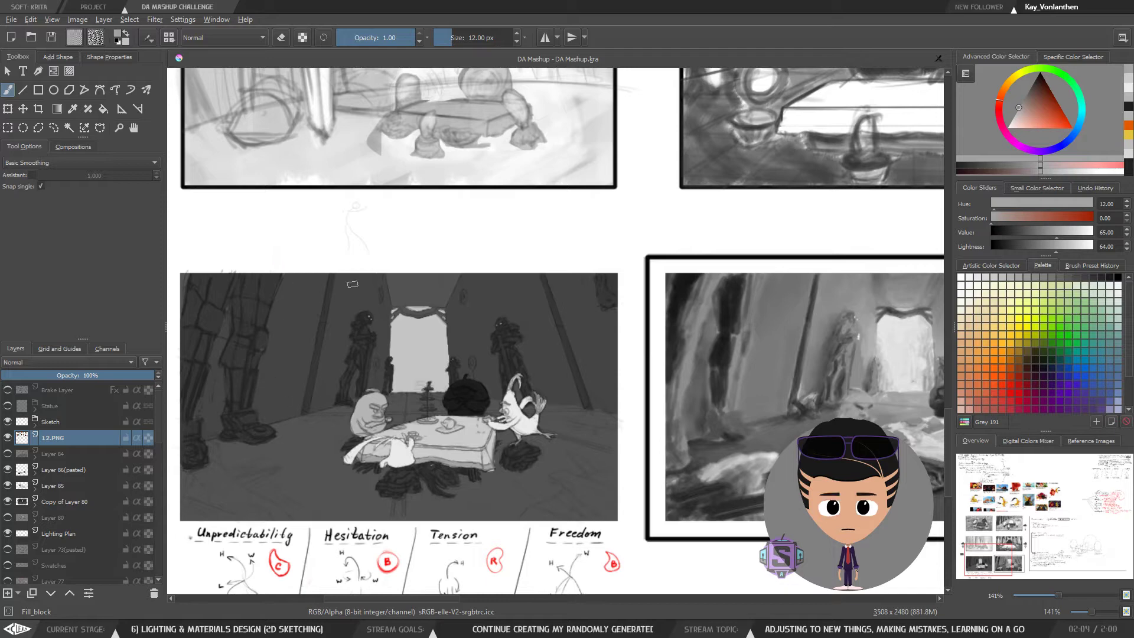
Check how the dark thumbnail reads at reduced size, and save the DA Mashup document
{"action": "scroll", "coordinate": [690, 390], "scroll_direction": "right", "scroll_amount": 4}
{"action": "key", "text": "minus"}
{"action": "key", "text": "minus"}
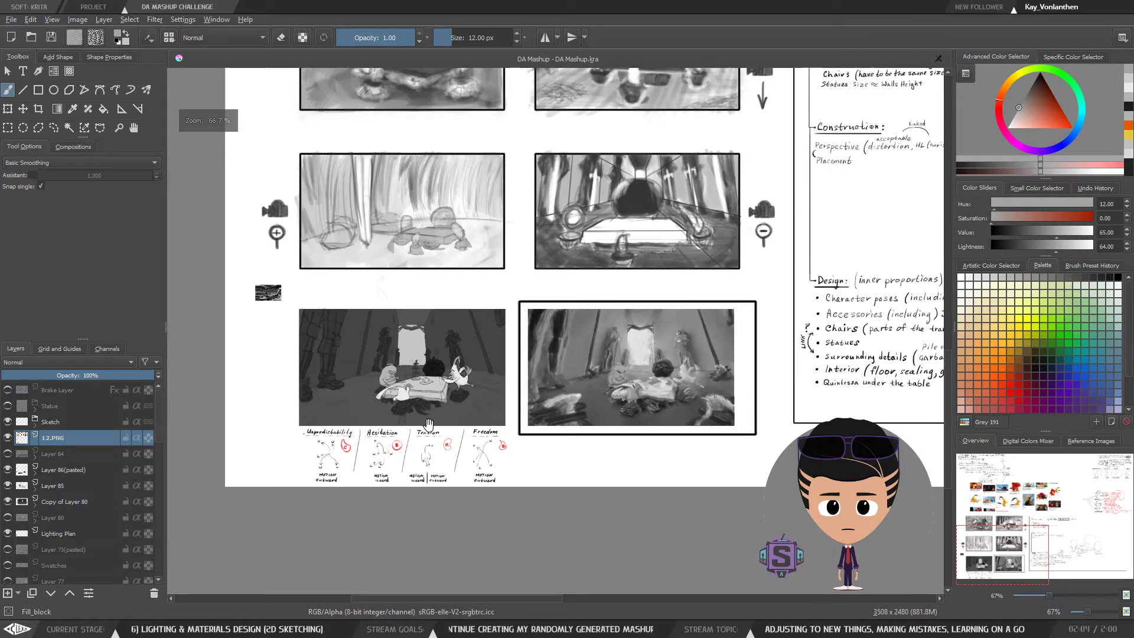
{"action": "key", "text": "plus"}
{"action": "key", "text": "plus"}
{"action": "left_click_drag", "start_coordinate": [415, 411], "coordinate": [533, 375]}
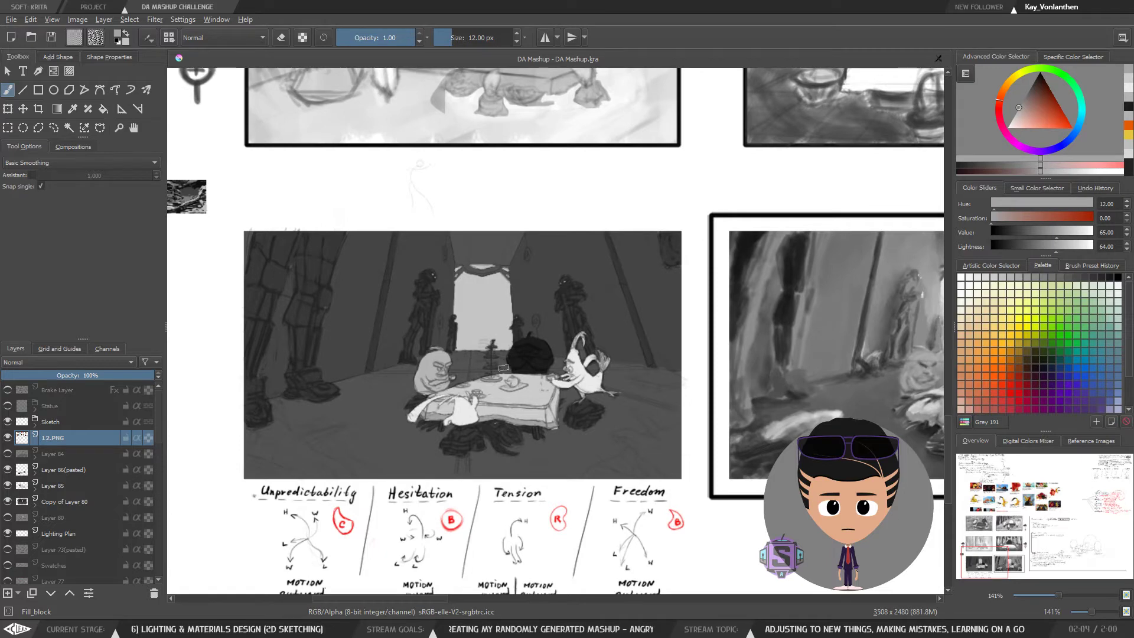
{"action": "scroll", "coordinate": [507, 413], "scroll_direction": "down", "scroll_amount": 1}
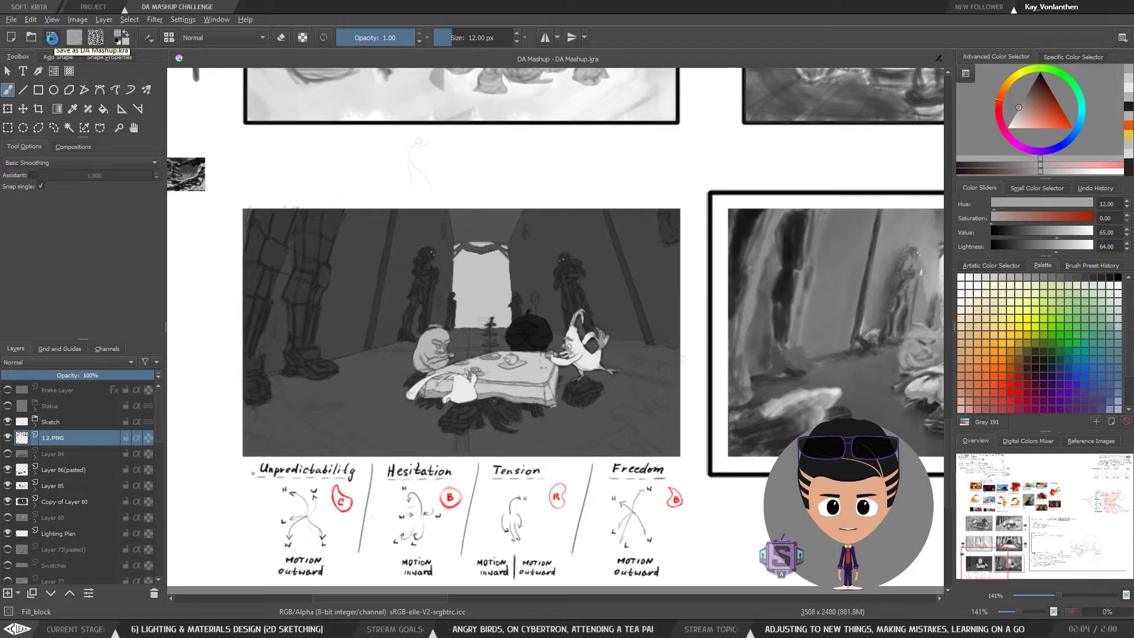
{"action": "left_click", "coordinate": [52, 39]}
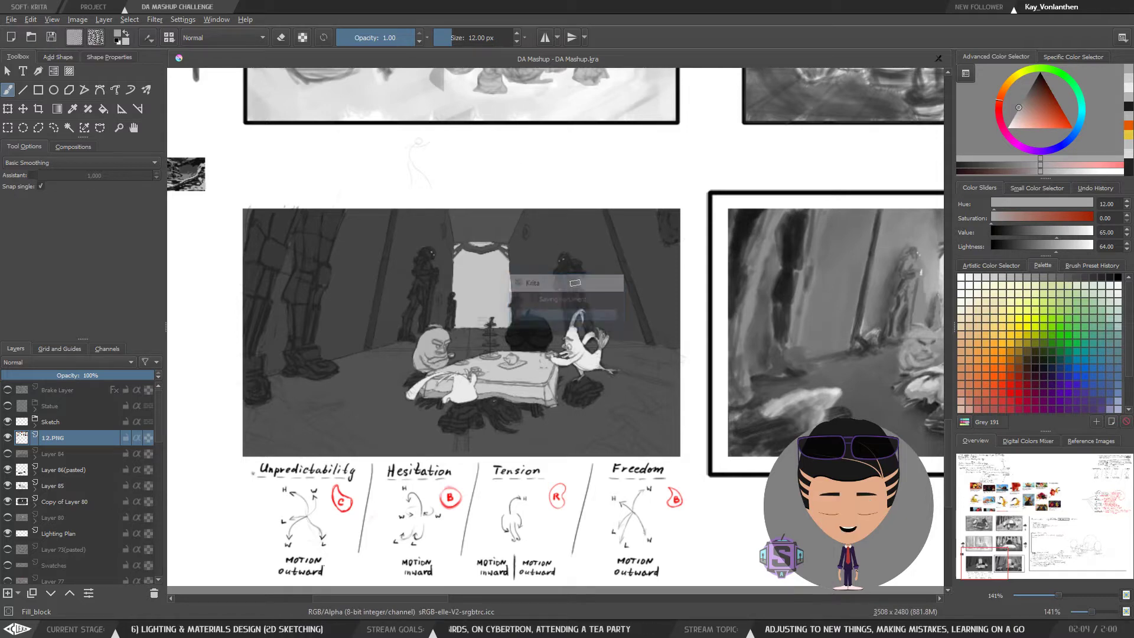
Examine the dark thumbnail's overall light and dark balance at 100% and 141% zoom
{"action": "scroll", "coordinate": [561, 321], "scroll_direction": "down", "scroll_amount": 1}
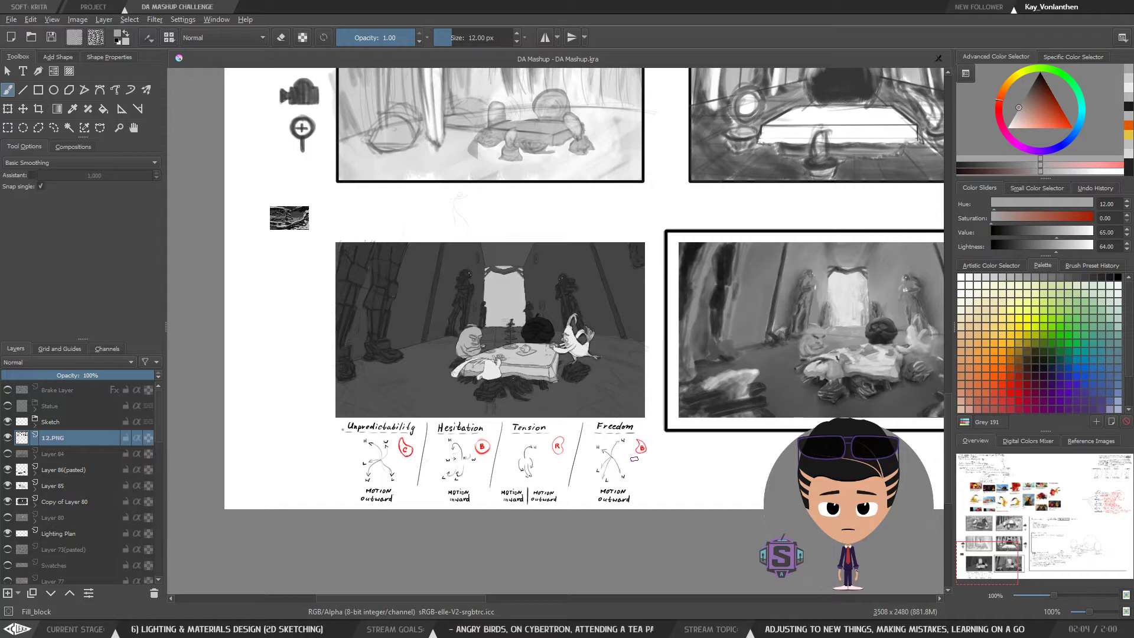
{"action": "left_click_drag", "start_coordinate": [661, 479], "coordinate": [607, 508]}
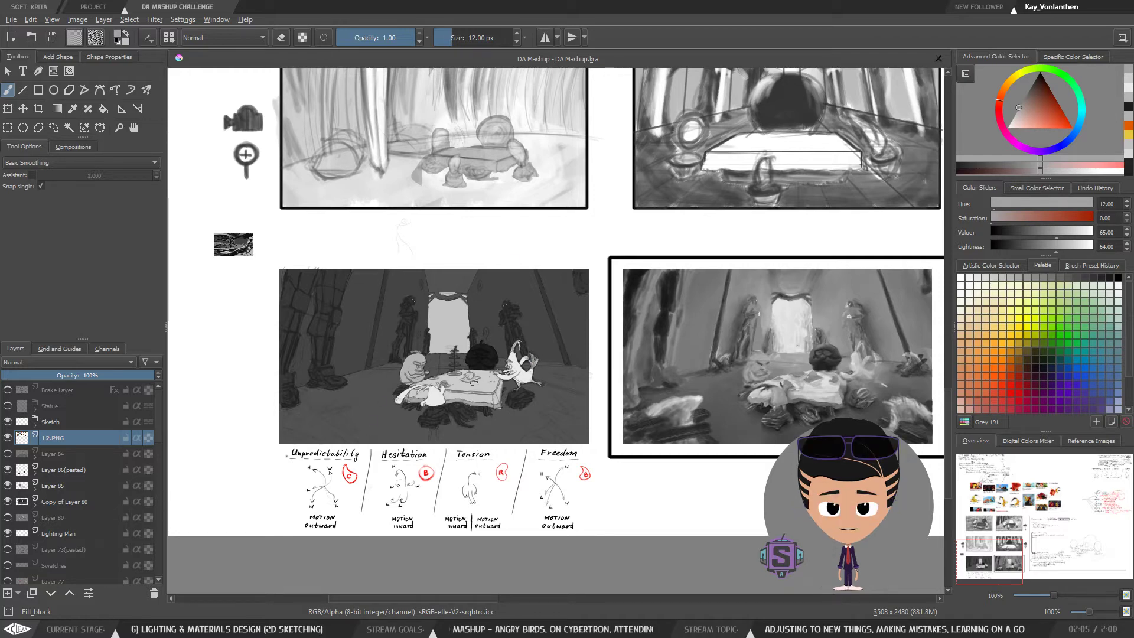
{"action": "scroll", "coordinate": [474, 383], "scroll_direction": "up", "scroll_amount": 1}
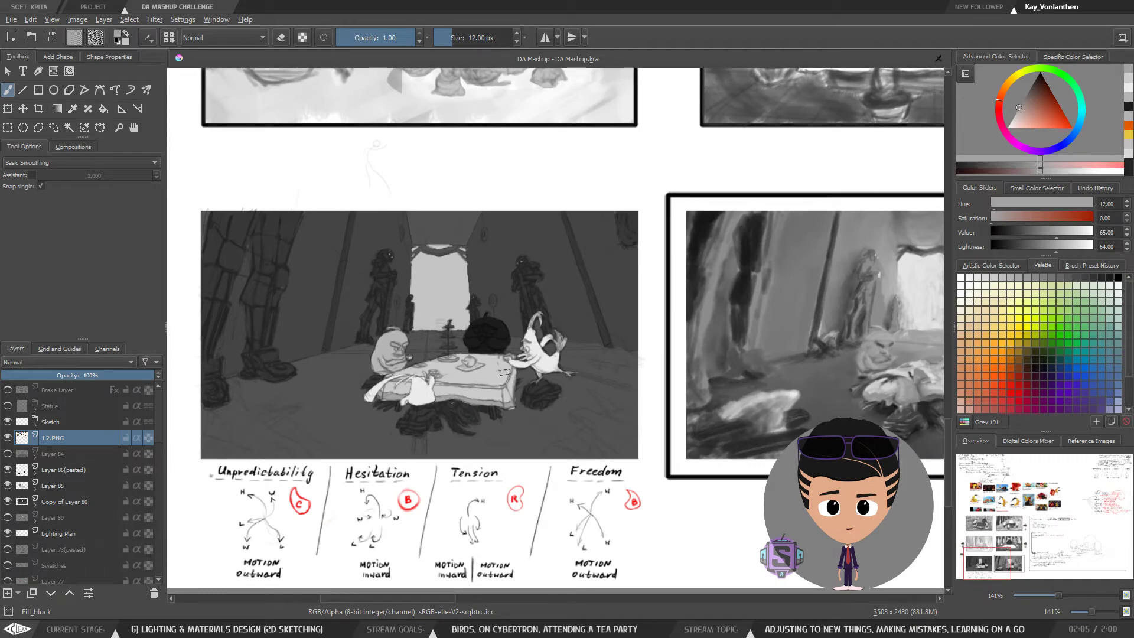
{"action": "left_click_drag", "start_coordinate": [480, 421], "coordinate": [503, 412]}
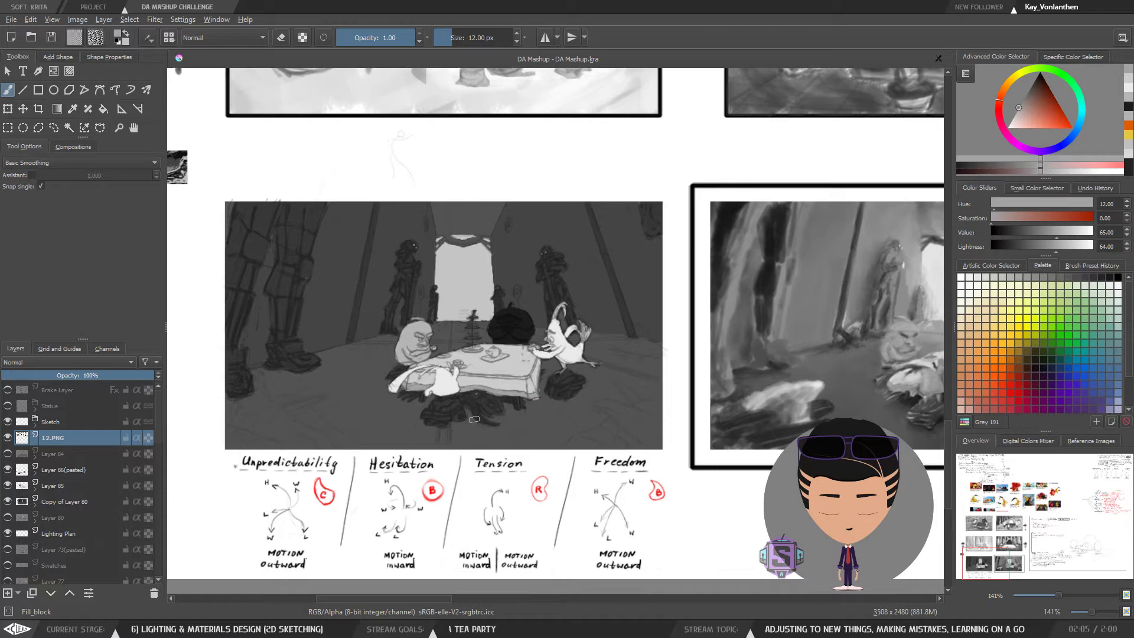
{"action": "left_click_drag", "start_coordinate": [471, 389], "coordinate": [508, 388]}
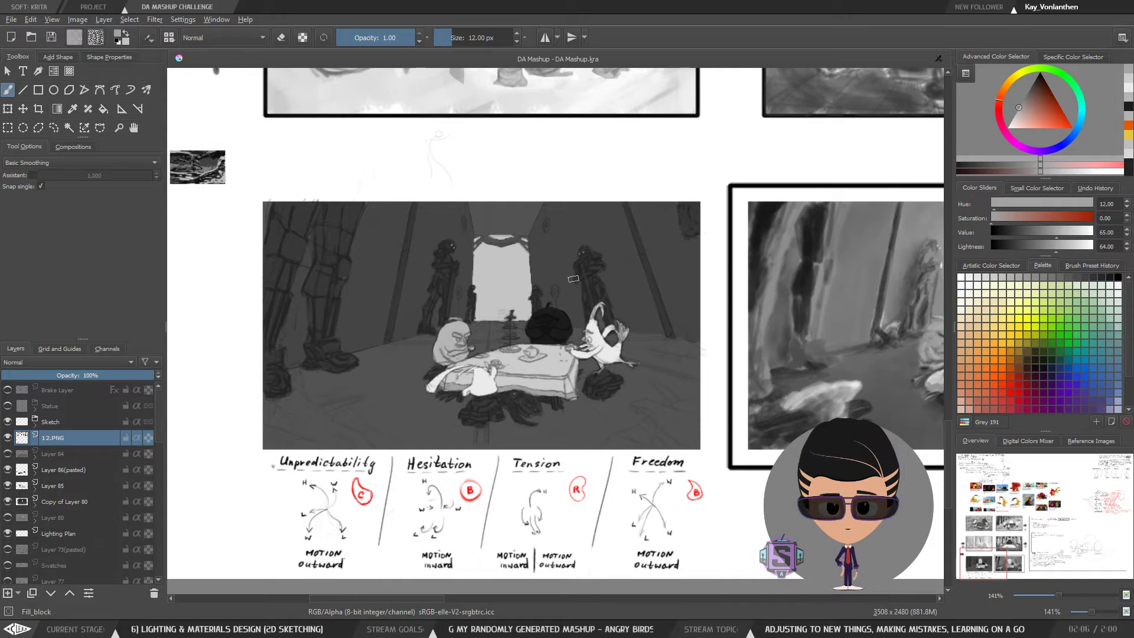
{"action": "scroll", "coordinate": [575, 275], "scroll_direction": "down", "scroll_amount": 1}
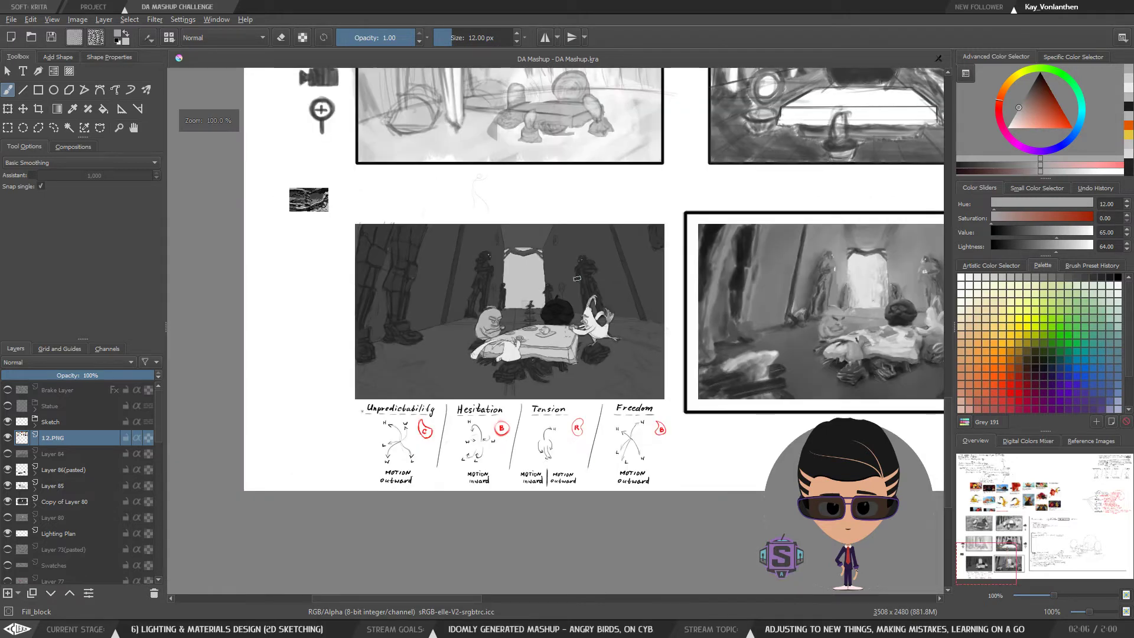
{"action": "scroll", "coordinate": [573, 274], "scroll_direction": "up", "scroll_amount": 1}
{"action": "scroll", "coordinate": [507, 274], "scroll_direction": "up", "scroll_amount": 1}
{"action": "scroll", "coordinate": [508, 274], "scroll_direction": "down", "scroll_amount": 1}
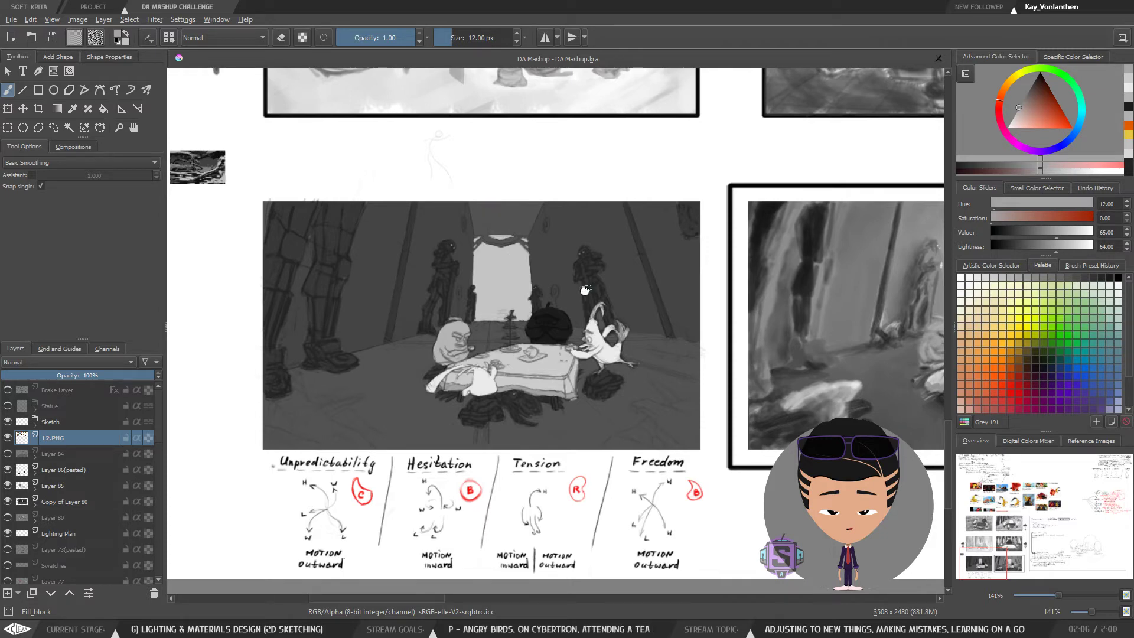
{"action": "left_click_drag", "start_coordinate": [585, 289], "coordinate": [551, 304]}
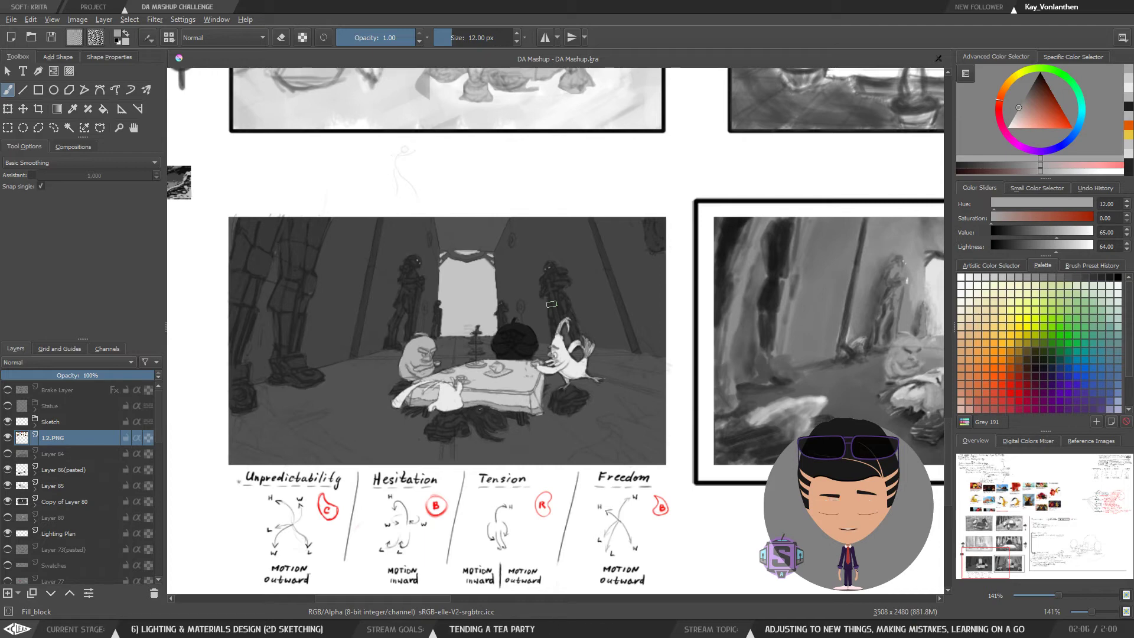
{"action": "left_click_drag", "start_coordinate": [551, 305], "coordinate": [515, 289]}
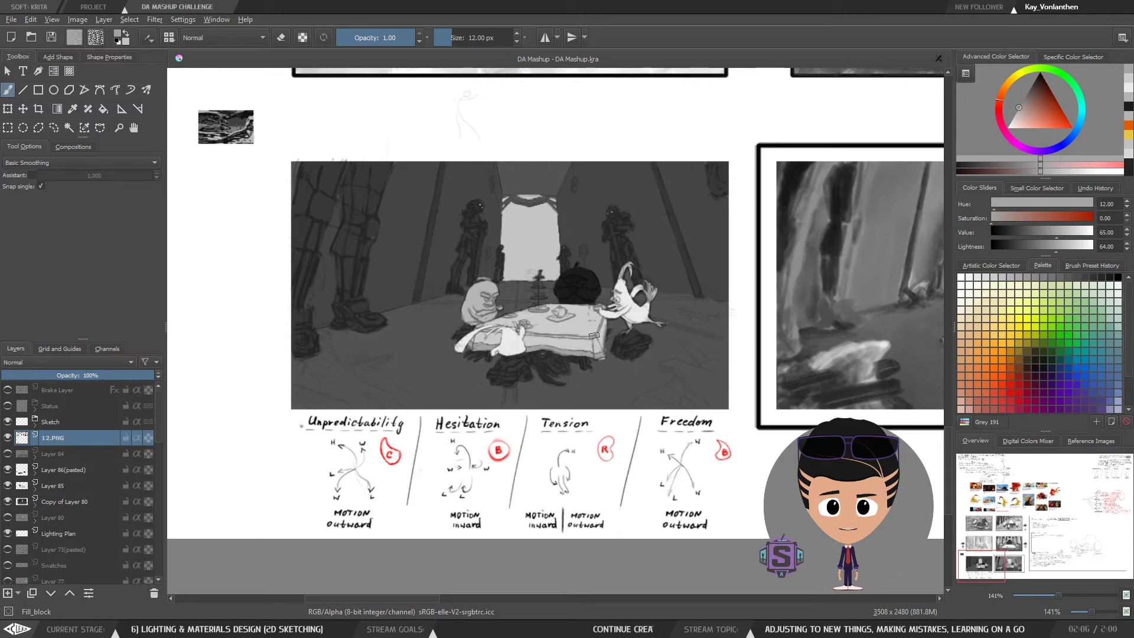
{"action": "scroll", "coordinate": [593, 334], "scroll_direction": "down", "scroll_amount": 1}
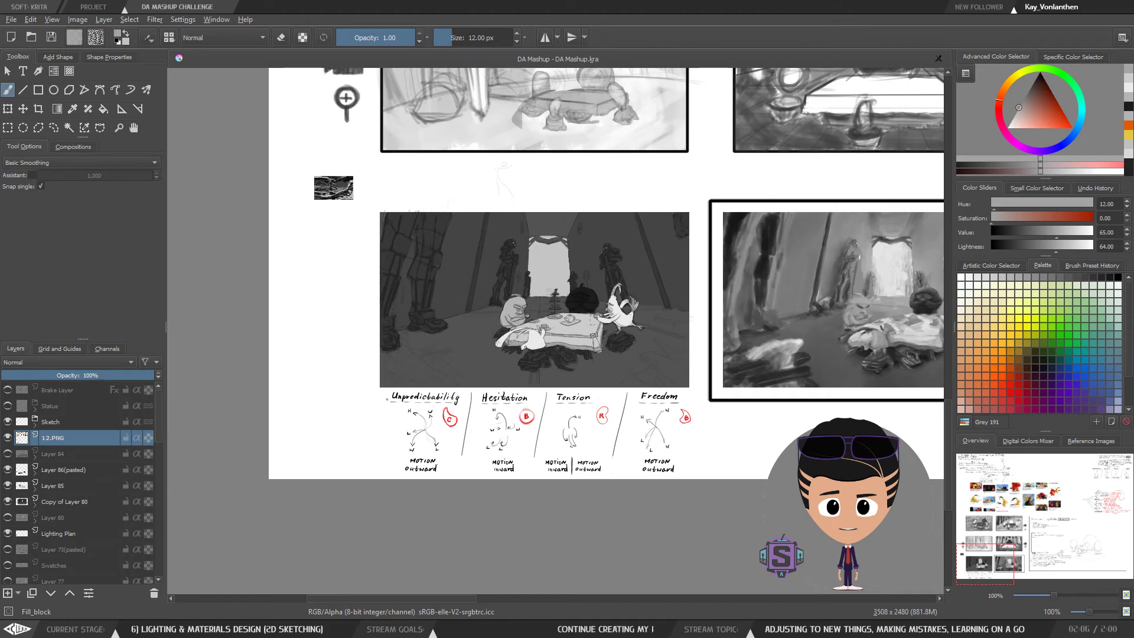
{"action": "scroll", "coordinate": [552, 333], "scroll_direction": "up", "scroll_amount": 1}
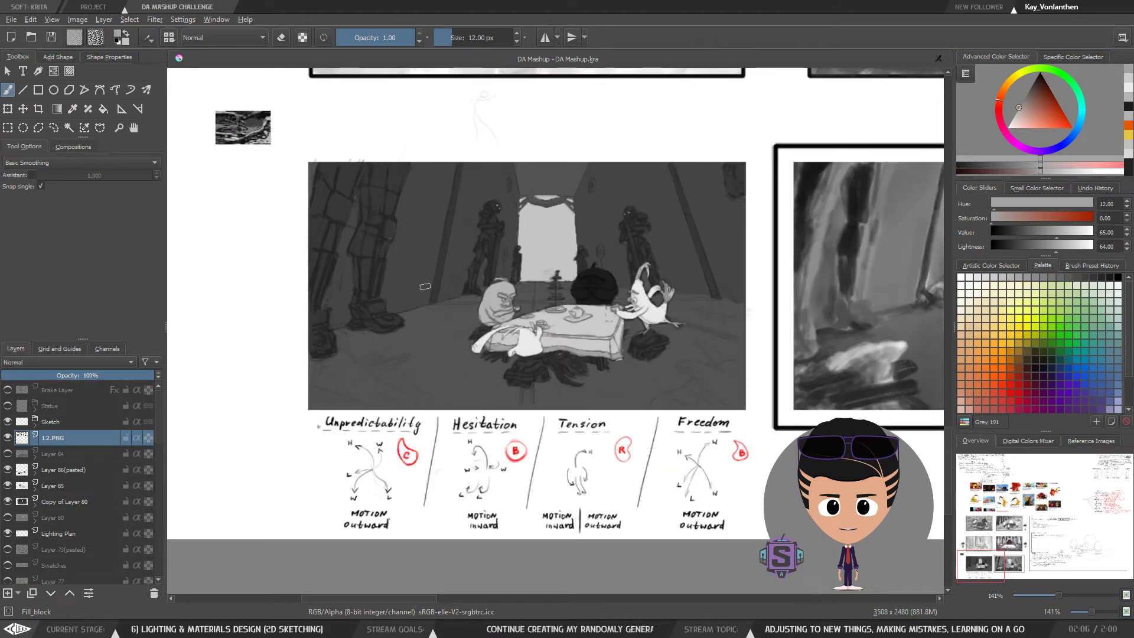
Inspect the seated grey character, the white figure and the tablecloth up close, and compare them with the full thumbnail
{"action": "scroll", "coordinate": [425, 286], "scroll_direction": "up", "scroll_amount": 1}
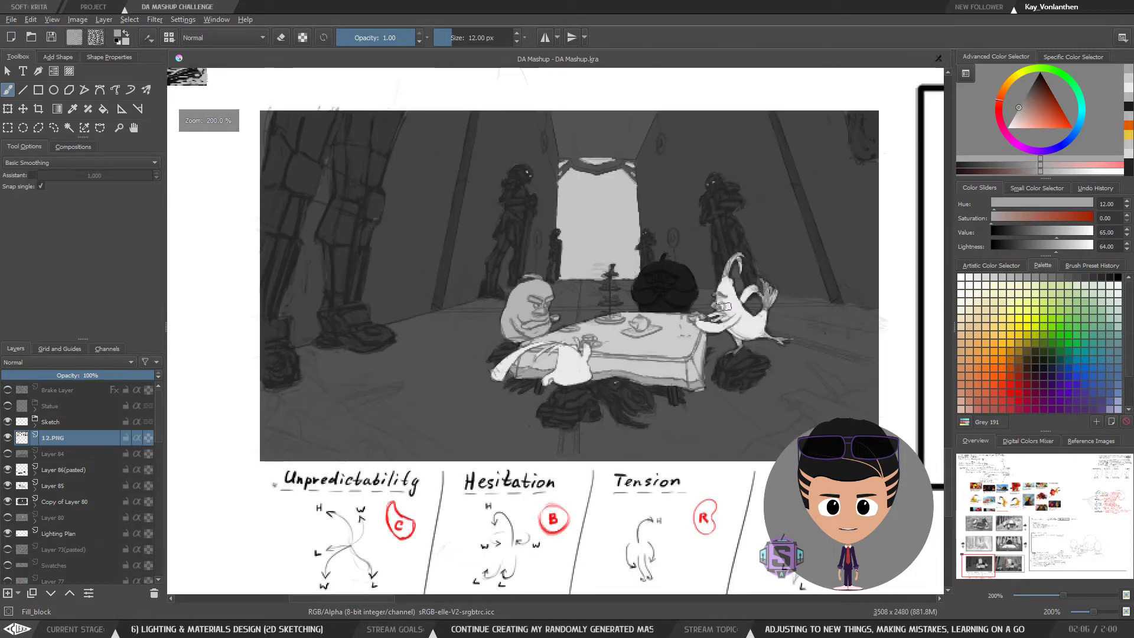
{"action": "scroll", "coordinate": [776, 328], "scroll_direction": "up", "scroll_amount": 2}
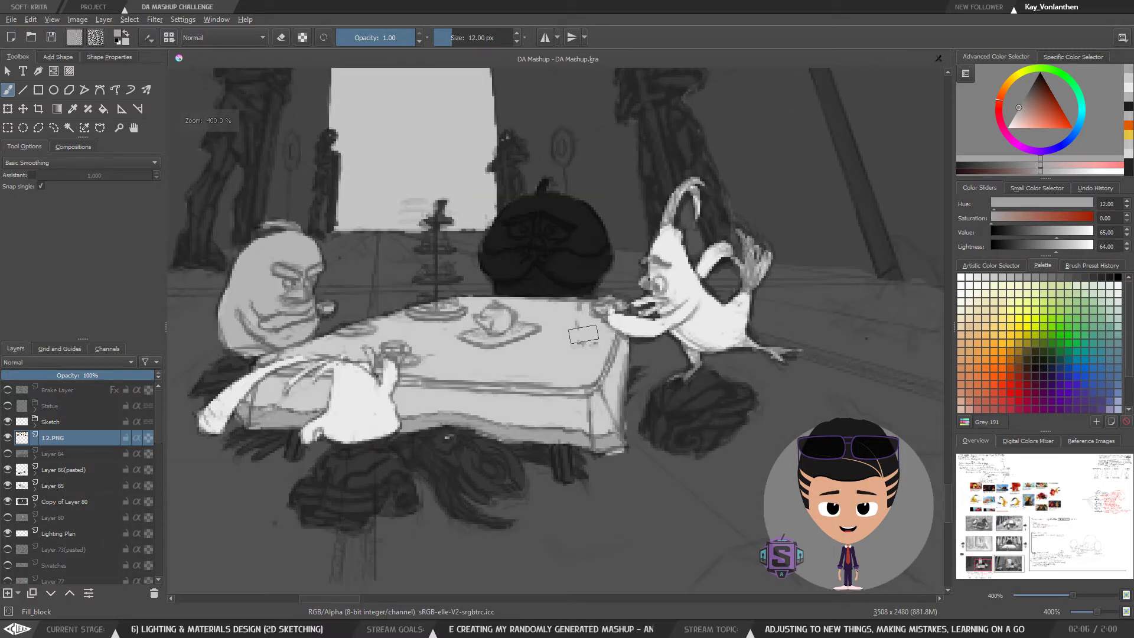
{"action": "scroll", "coordinate": [253, 367], "scroll_direction": "up", "scroll_amount": 4}
{"action": "scroll", "coordinate": [416, 249], "scroll_direction": "down", "scroll_amount": 1}
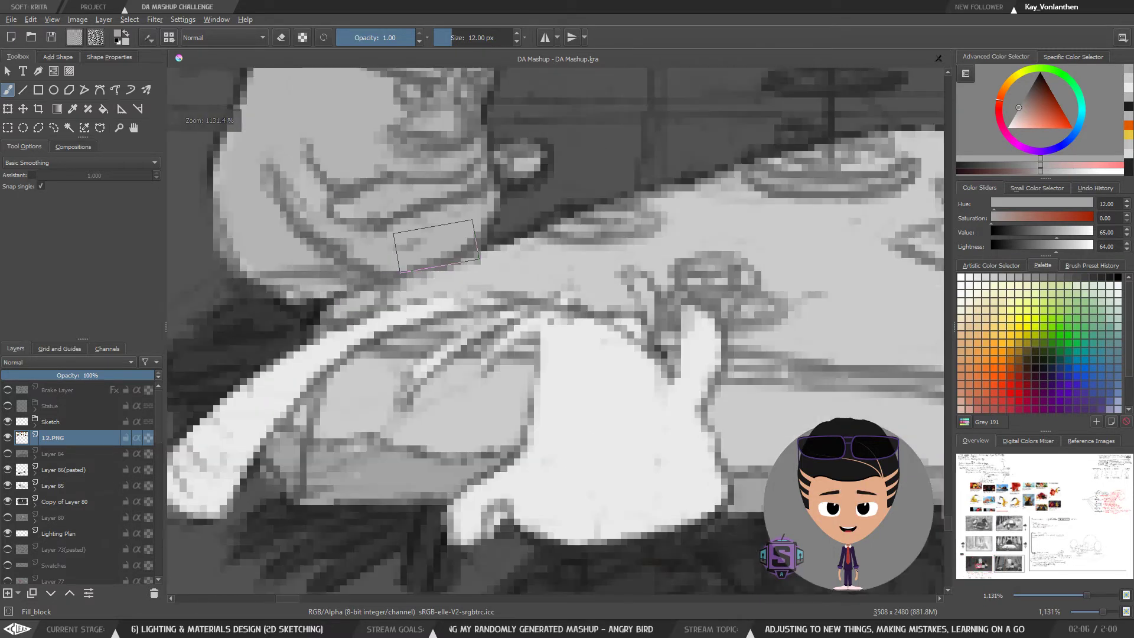
{"action": "left_click_drag", "start_coordinate": [451, 172], "coordinate": [479, 326]}
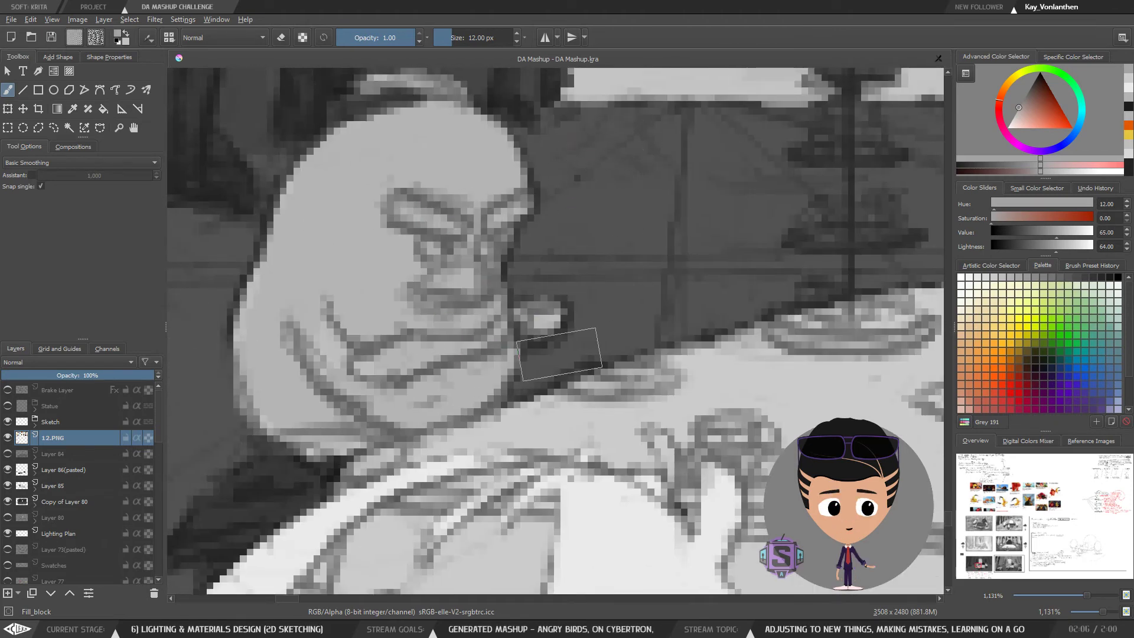
{"action": "scroll", "coordinate": [559, 354], "scroll_direction": "down", "scroll_amount": 4}
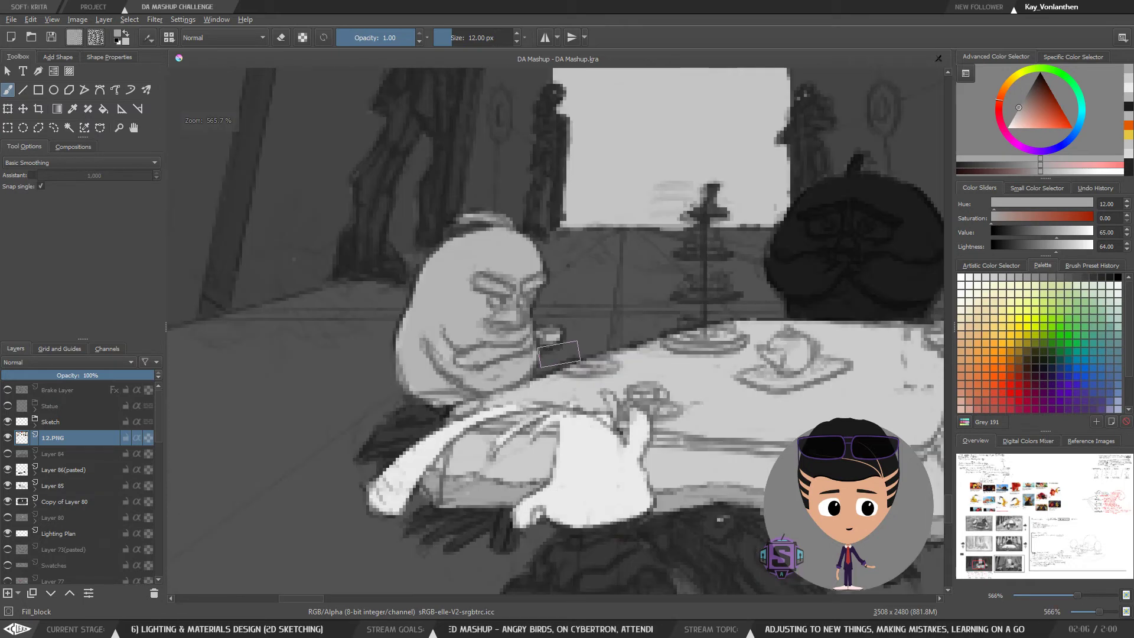
{"action": "scroll", "coordinate": [559, 354], "scroll_direction": "down", "scroll_amount": 1}
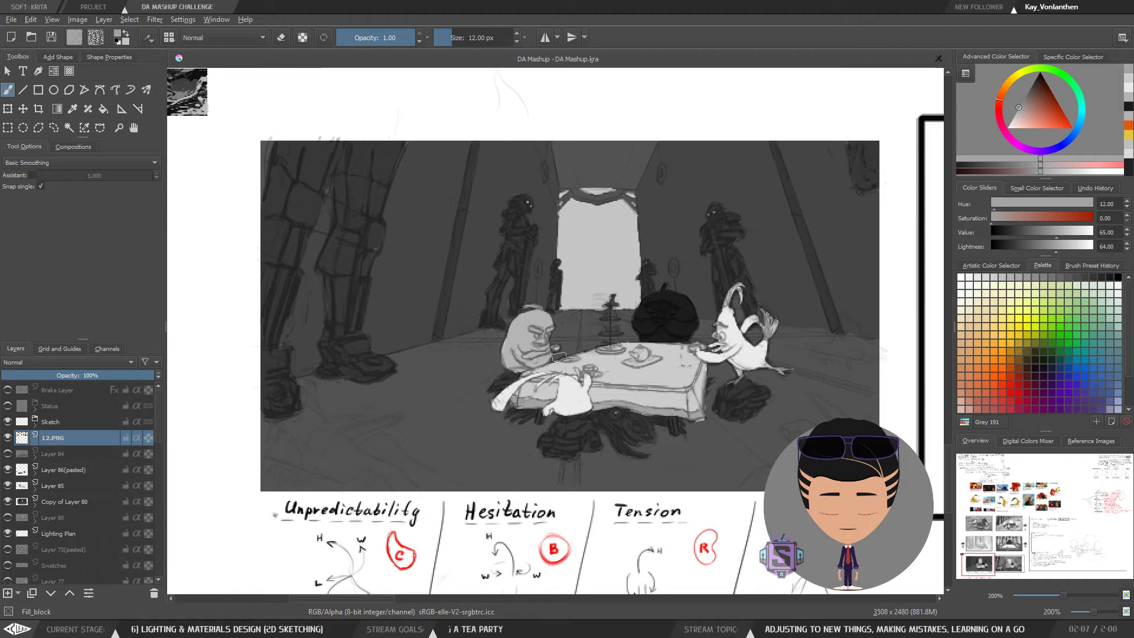
{"action": "scroll", "coordinate": [558, 356], "scroll_direction": "down", "scroll_amount": 2}
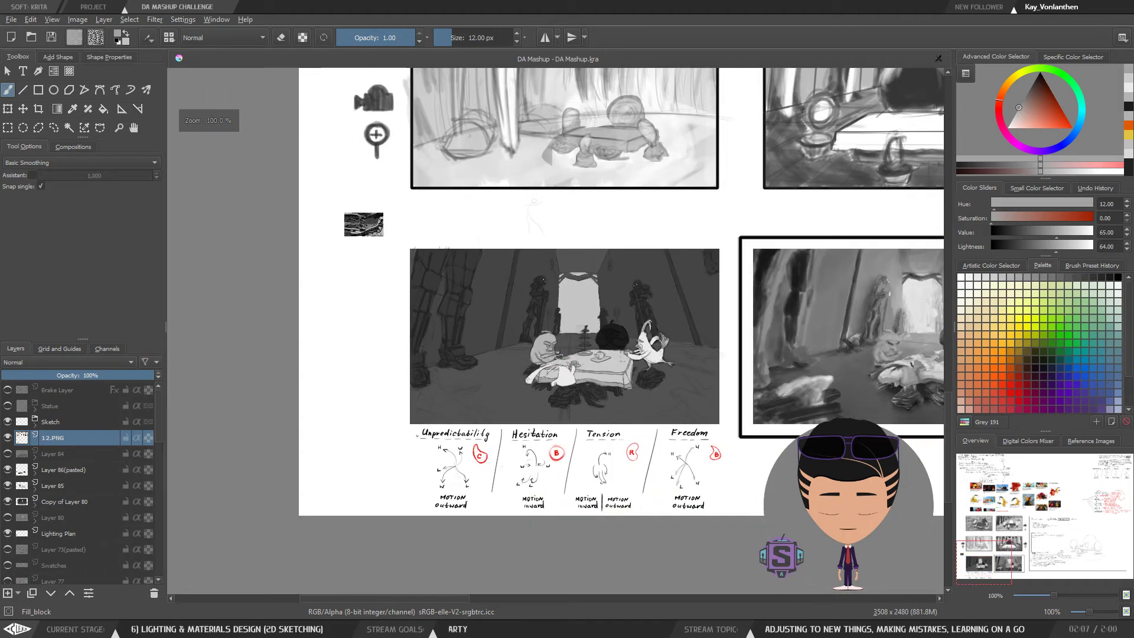
Inspect the dark armoured statue and bright doorway up close, and check them against the whole dark thumbnail
{"action": "scroll", "coordinate": [558, 357], "scroll_direction": "up", "scroll_amount": 3}
{"action": "scroll", "coordinate": [560, 356], "scroll_direction": "down", "scroll_amount": 1}
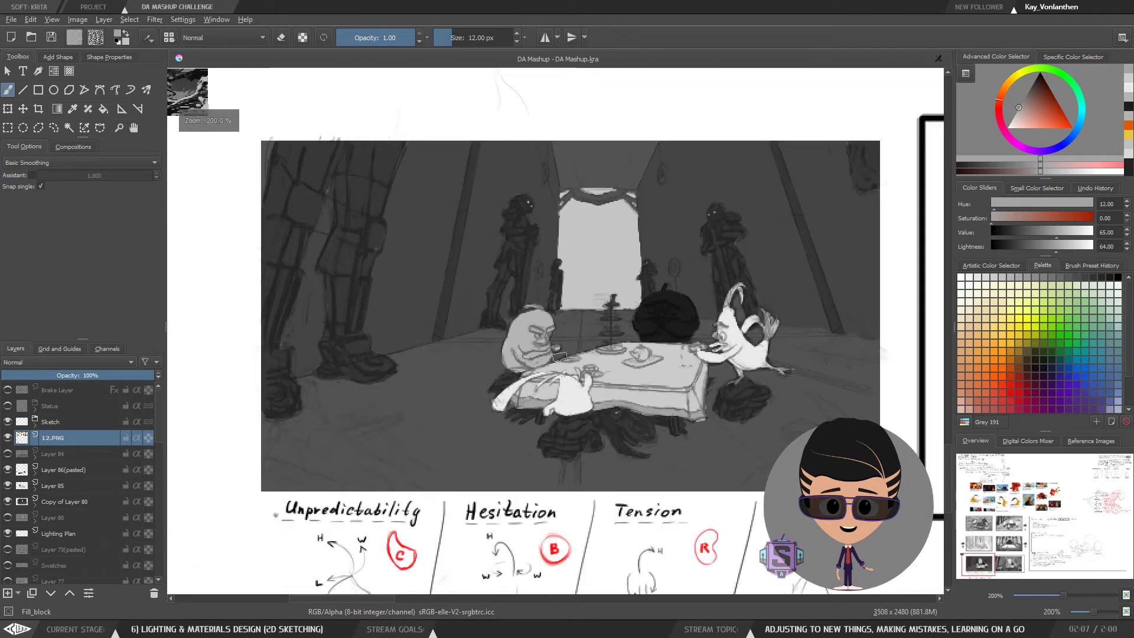
{"action": "scroll", "coordinate": [560, 356], "scroll_direction": "up", "scroll_amount": 1}
{"action": "left_click_drag", "start_coordinate": [534, 263], "coordinate": [578, 355]}
{"action": "scroll", "coordinate": [579, 355], "scroll_direction": "up", "scroll_amount": 4}
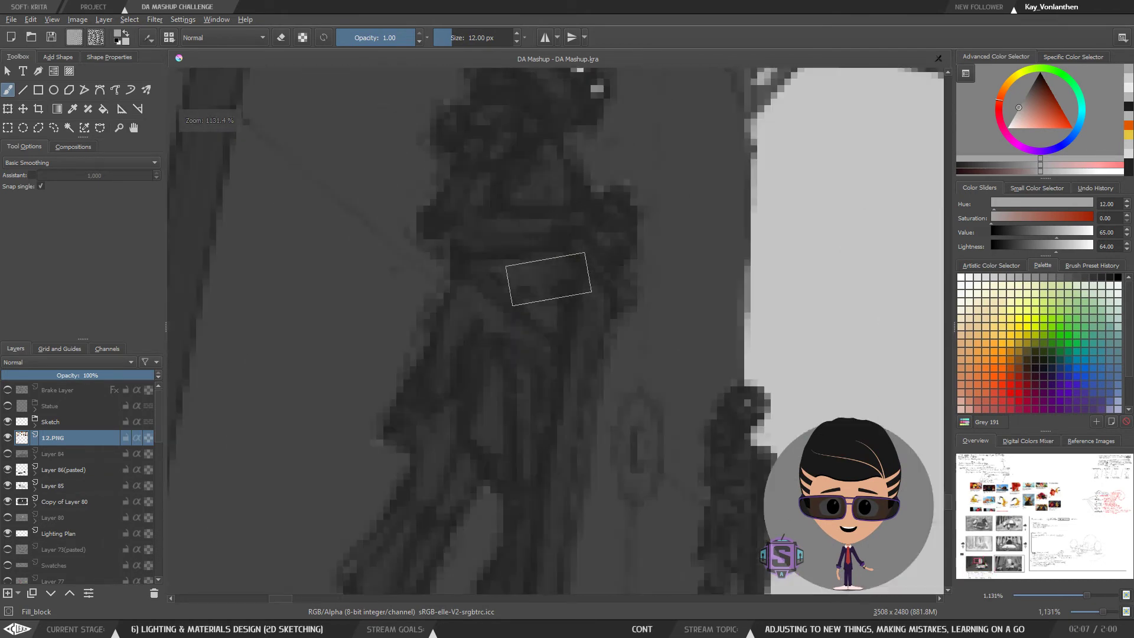
{"action": "scroll", "coordinate": [596, 422], "scroll_direction": "down", "scroll_amount": 3}
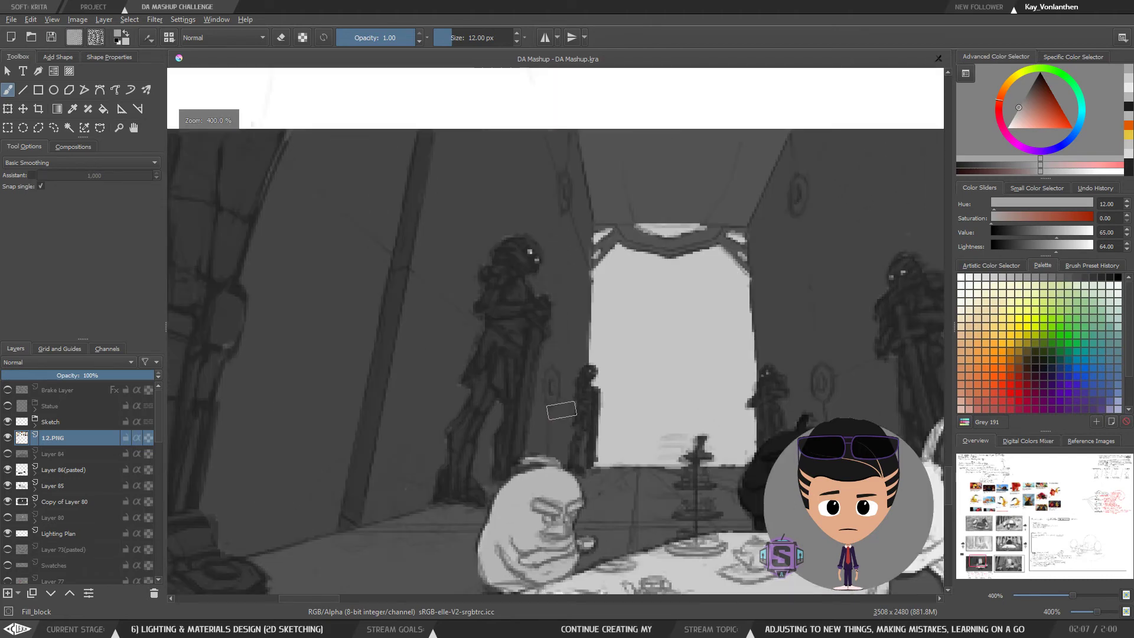
{"action": "scroll", "coordinate": [561, 409], "scroll_direction": "down", "scroll_amount": 1}
{"action": "scroll", "coordinate": [592, 406], "scroll_direction": "down", "scroll_amount": 1}
{"action": "left_click_drag", "start_coordinate": [574, 416], "coordinate": [502, 308]}
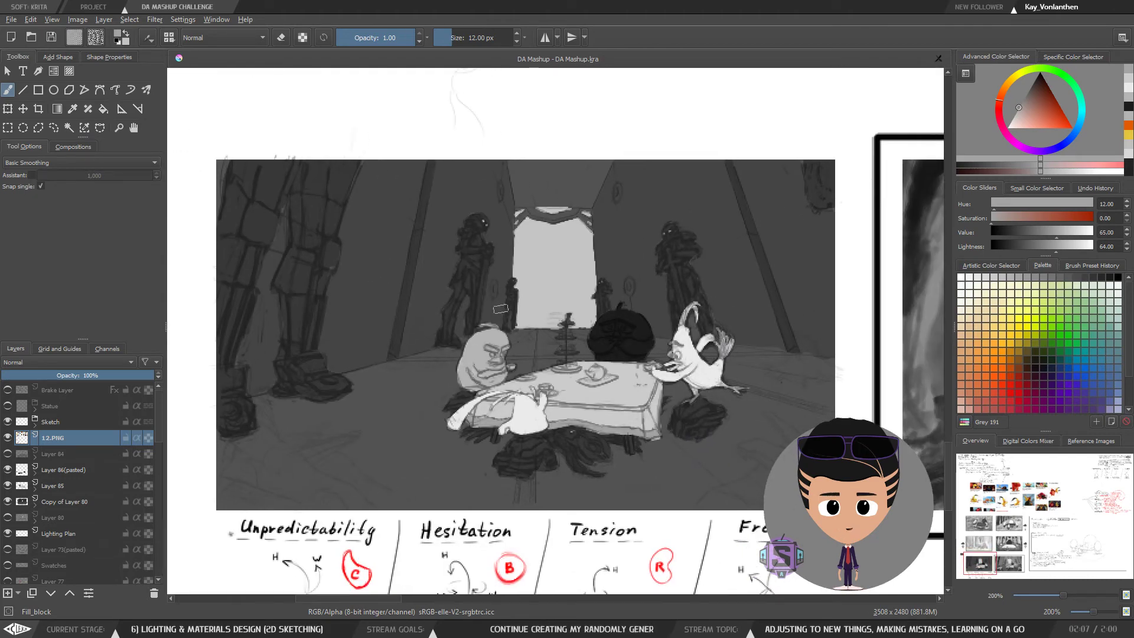
Look over the reference board and the other thumbnails, and study the dark tea-party composition again at 200% and 283% zoom
{"action": "scroll", "coordinate": [503, 308], "scroll_direction": "down", "scroll_amount": 5}
{"action": "left_click_drag", "start_coordinate": [755, 268], "coordinate": [555, 446]}
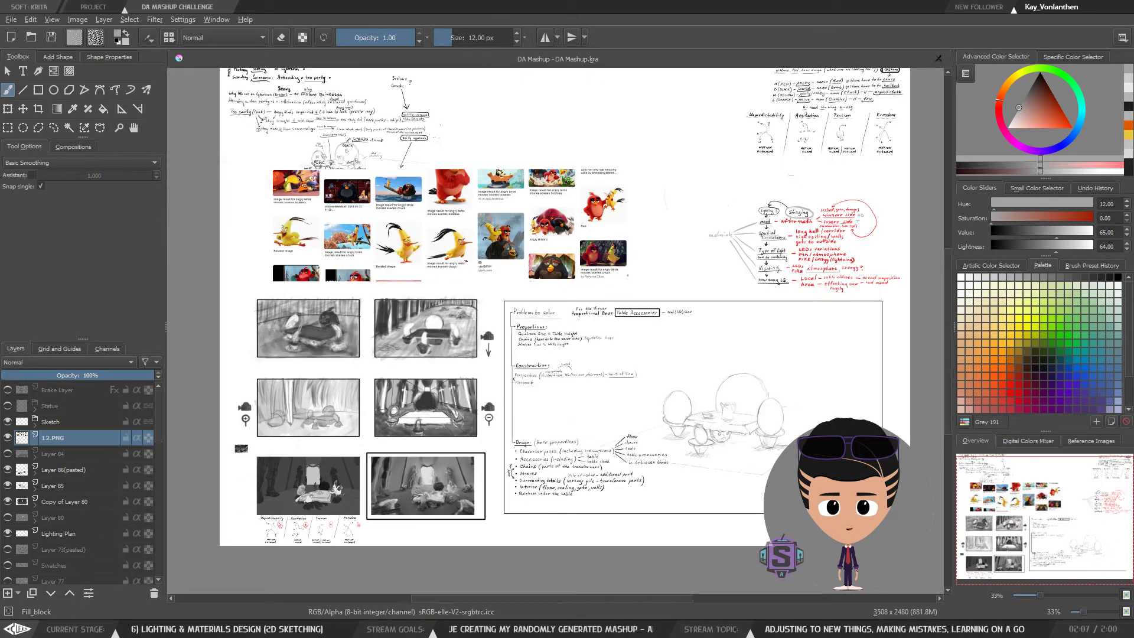
{"action": "mouse_move", "coordinate": [429, 390]}
{"action": "left_mouse_down"}
{"action": "mouse_move", "coordinate": [491, 305]}
{"action": "mouse_move", "coordinate": [501, 326]}
{"action": "mouse_move", "coordinate": [531, 338]}
{"action": "left_mouse_up"}
{"action": "scroll", "coordinate": [367, 431], "scroll_direction": "up", "scroll_amount": 4}
{"action": "scroll", "coordinate": [447, 344], "scroll_direction": "up", "scroll_amount": 1}
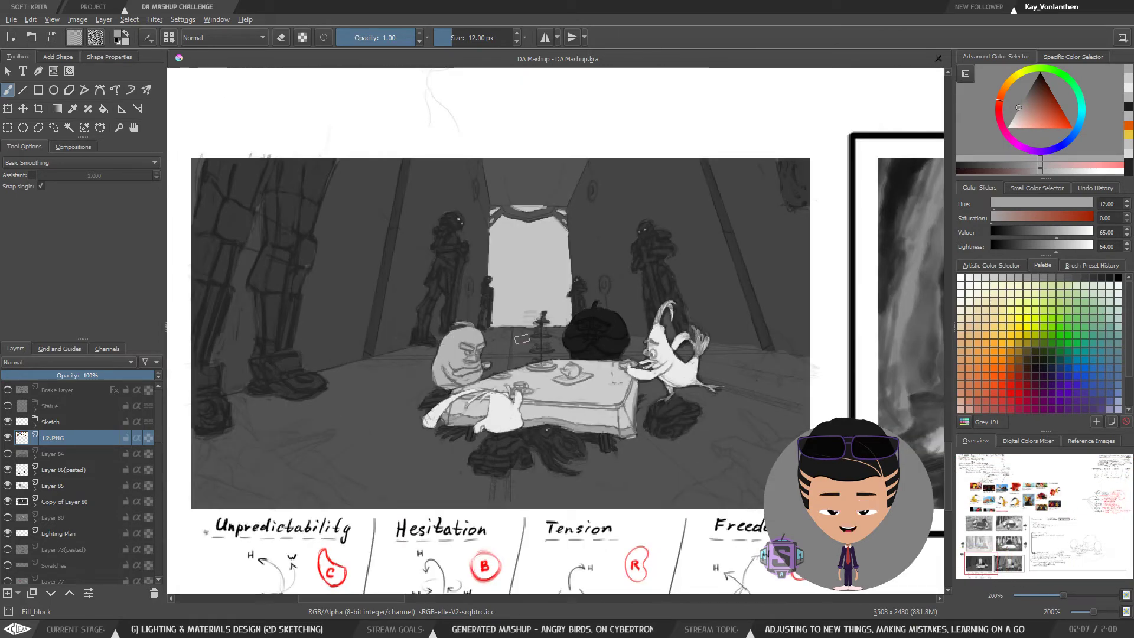
{"action": "mouse_move", "coordinate": [498, 370]}
{"action": "left_mouse_down"}
{"action": "mouse_move", "coordinate": [515, 360]}
{"action": "mouse_move", "coordinate": [505, 365]}
{"action": "left_mouse_up"}
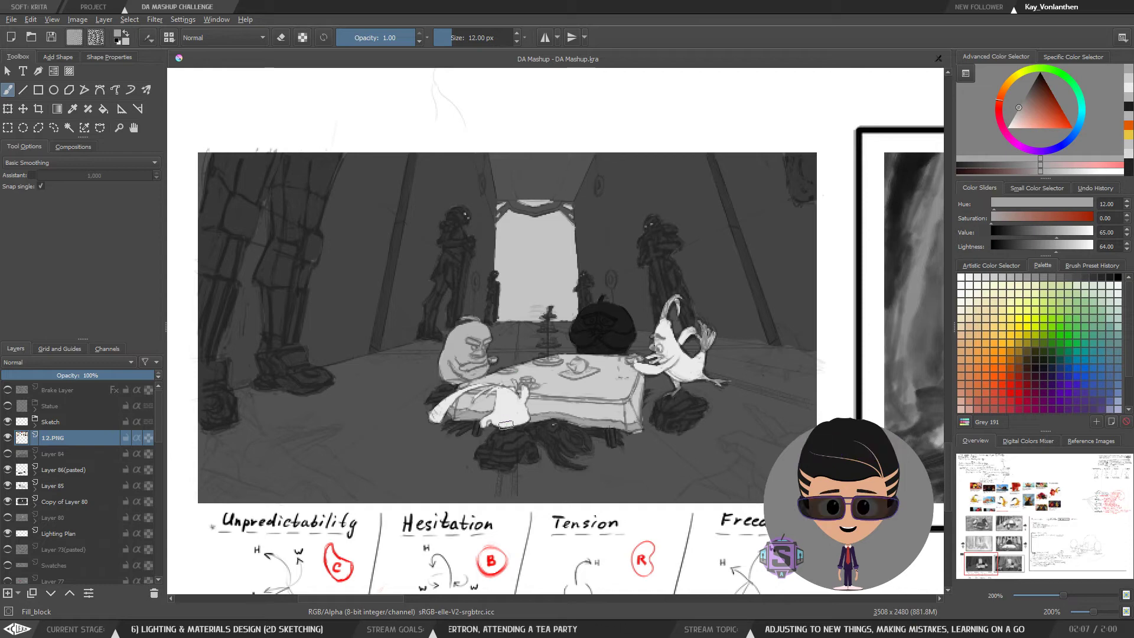
{"action": "scroll", "coordinate": [424, 287], "scroll_direction": "up", "scroll_amount": 1}
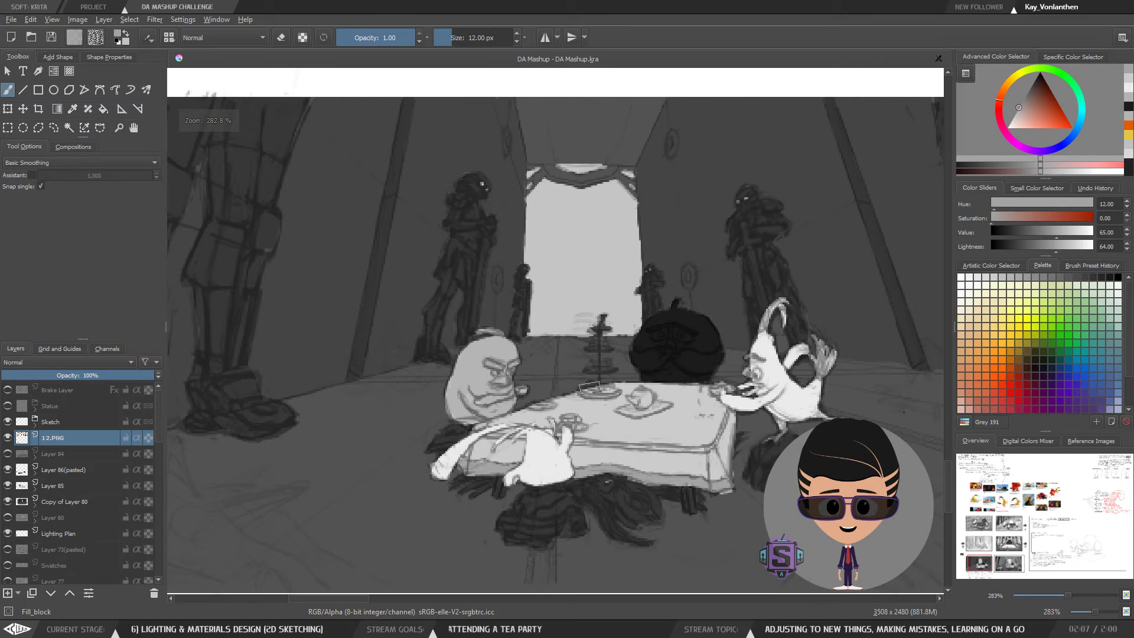
{"action": "scroll", "coordinate": [589, 388], "scroll_direction": "down", "scroll_amount": 1}
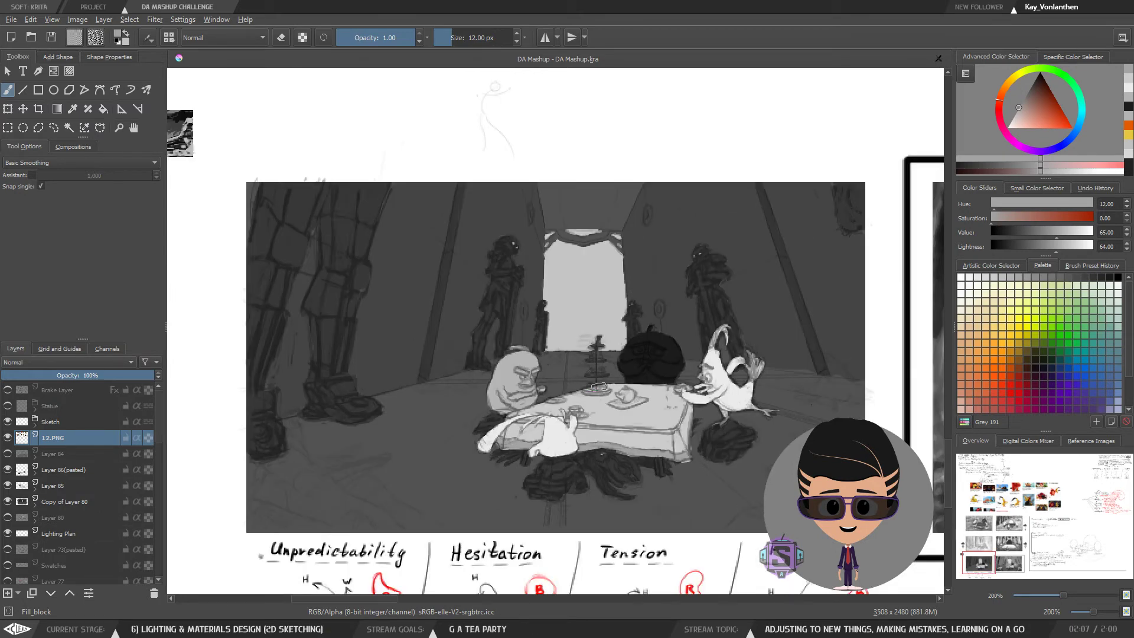
{"action": "mouse_move", "coordinate": [597, 387]}
{"action": "left_mouse_down"}
{"action": "mouse_move", "coordinate": [554, 326]}
{"action": "mouse_move", "coordinate": [570, 319]}
{"action": "left_mouse_up"}
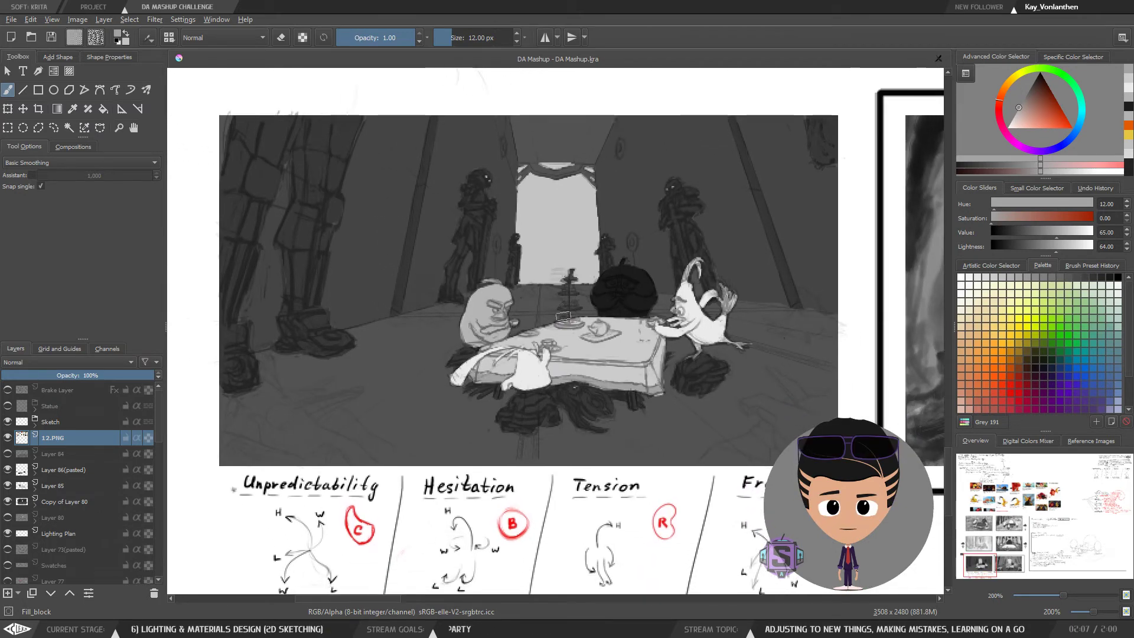
Examine the table setting, cake stand and seated characters of the dark thumbnail at close range
{"action": "scroll", "coordinate": [563, 316], "scroll_direction": "up", "scroll_amount": 1}
{"action": "scroll", "coordinate": [596, 305], "scroll_direction": "up", "scroll_amount": 1}
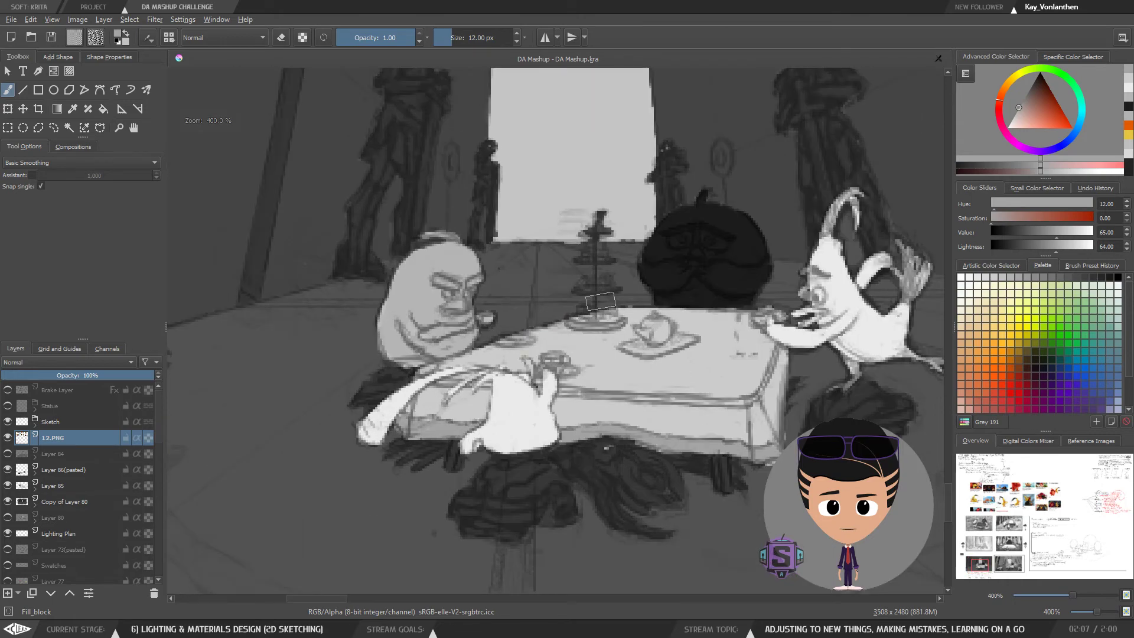
{"action": "scroll", "coordinate": [601, 301], "scroll_direction": "up", "scroll_amount": 4}
{"action": "scroll", "coordinate": [579, 254], "scroll_direction": "down", "scroll_amount": 6}
{"action": "left_click_drag", "start_coordinate": [605, 237], "coordinate": [613, 305]}
{"action": "scroll", "coordinate": [595, 341], "scroll_direction": "up", "scroll_amount": 1}
{"action": "scroll", "coordinate": [616, 323], "scroll_direction": "down", "scroll_amount": 1}
{"action": "scroll", "coordinate": [336, 386], "scroll_direction": "up", "scroll_amount": 1}
Examine the giant legs and the empty foreground floor beside the tea table in the dark thumbnail
{"action": "left_click_drag", "start_coordinate": [310, 413], "coordinate": [410, 378]}
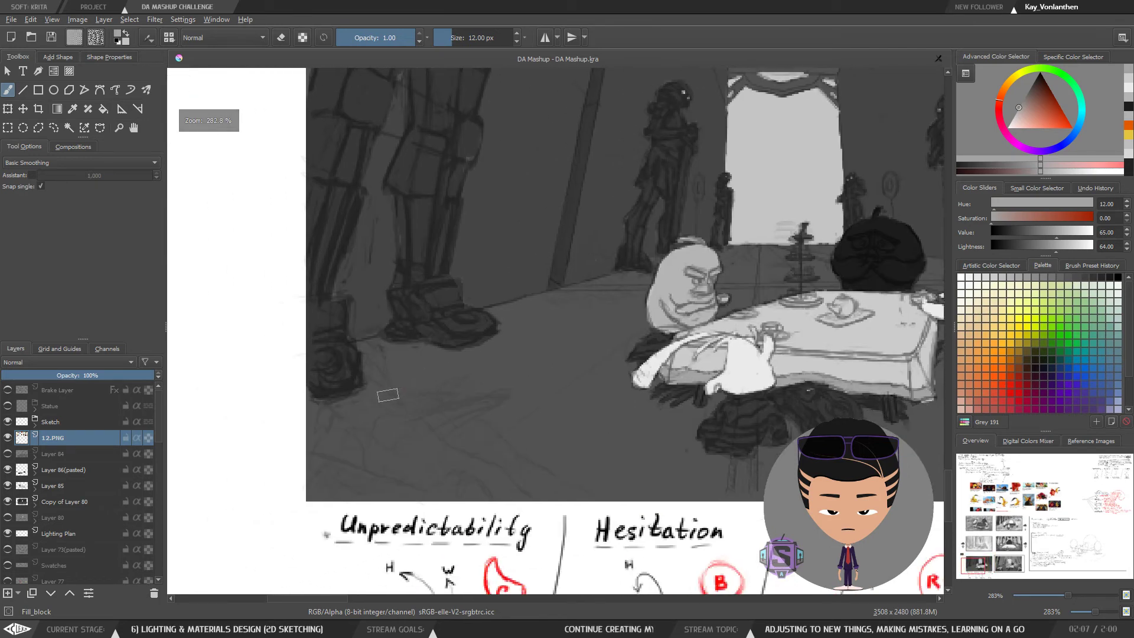
{"action": "scroll", "coordinate": [349, 447], "scroll_direction": "up", "scroll_amount": 1}
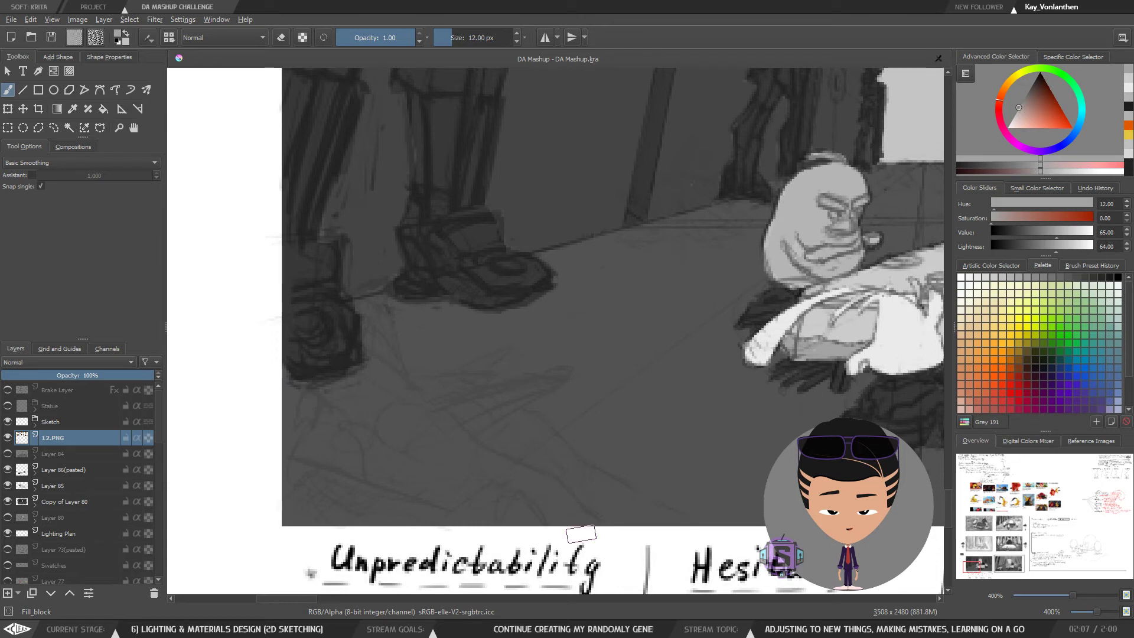
{"action": "scroll", "coordinate": [410, 412], "scroll_direction": "down", "scroll_amount": 2}
{"action": "scroll", "coordinate": [420, 369], "scroll_direction": "up", "scroll_amount": 2}
{"action": "scroll", "coordinate": [342, 414], "scroll_direction": "down", "scroll_amount": 1}
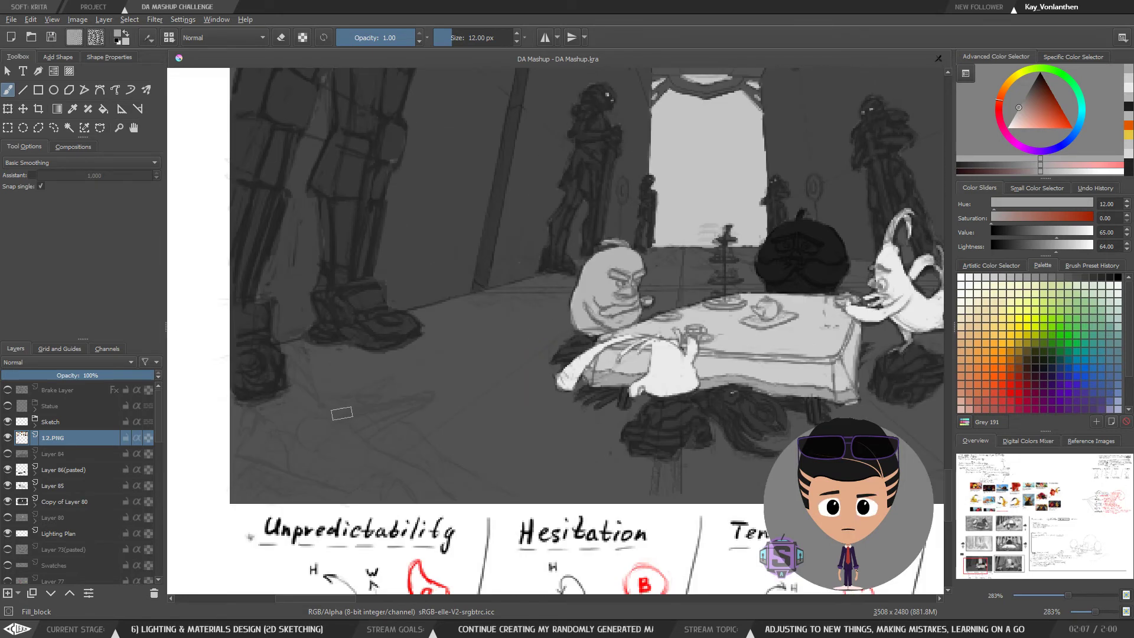
{"action": "scroll", "coordinate": [300, 466], "scroll_direction": "down", "scroll_amount": 2}
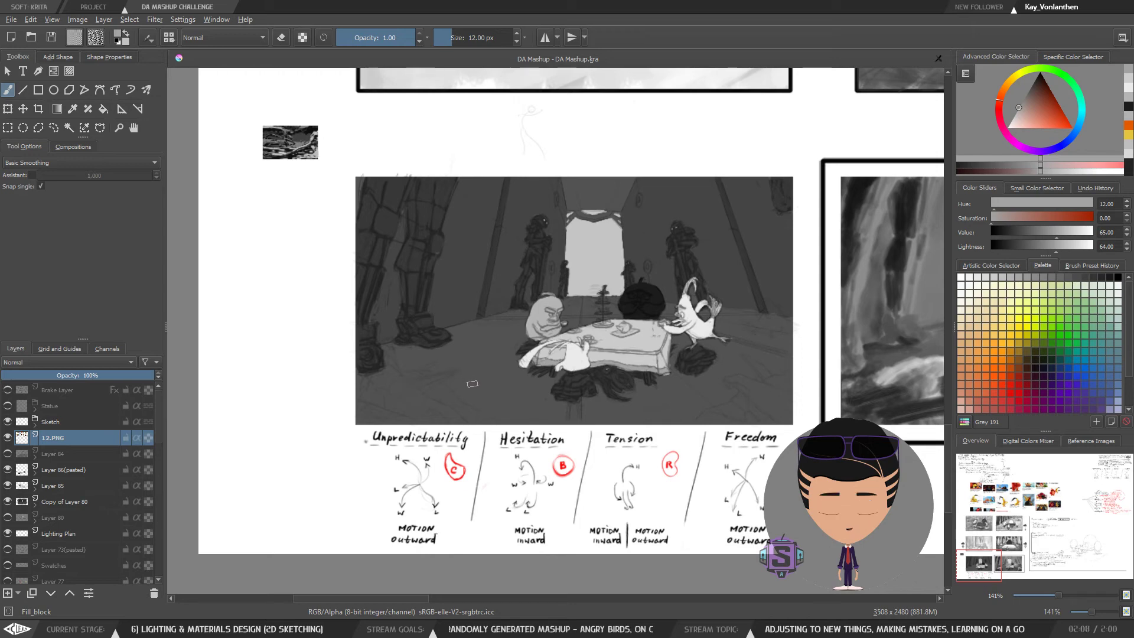
Judge the dark thumbnail's overall values at 141% and 200% zoom, and compare it with the framed grey version
{"action": "left_click_drag", "start_coordinate": [536, 358], "coordinate": [433, 318]}
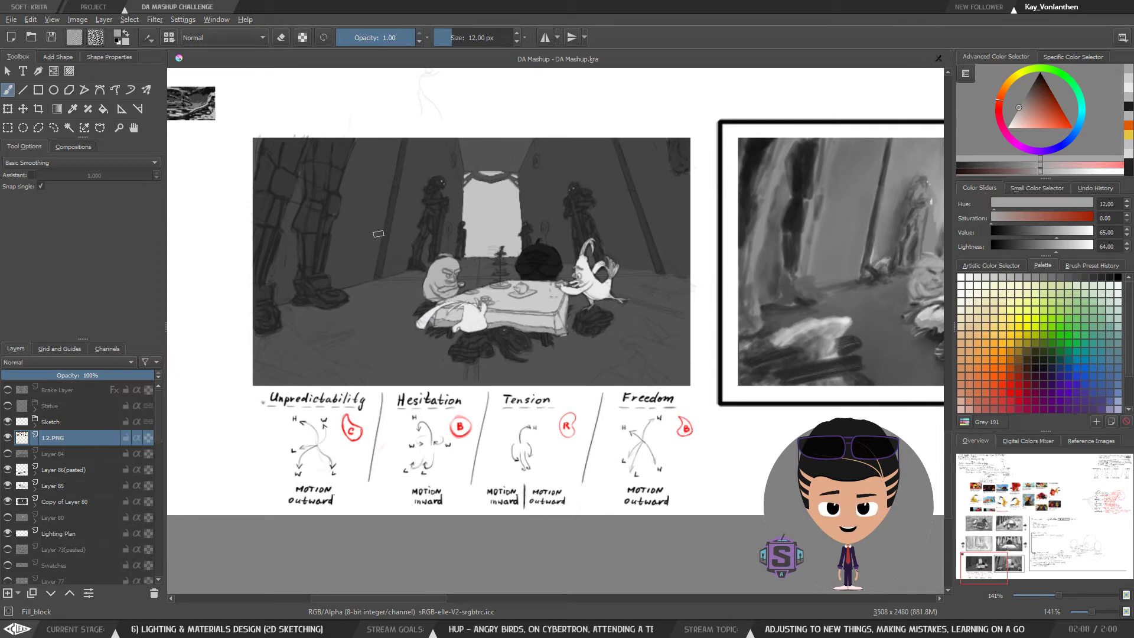
{"action": "left_click_drag", "start_coordinate": [427, 230], "coordinate": [435, 235]}
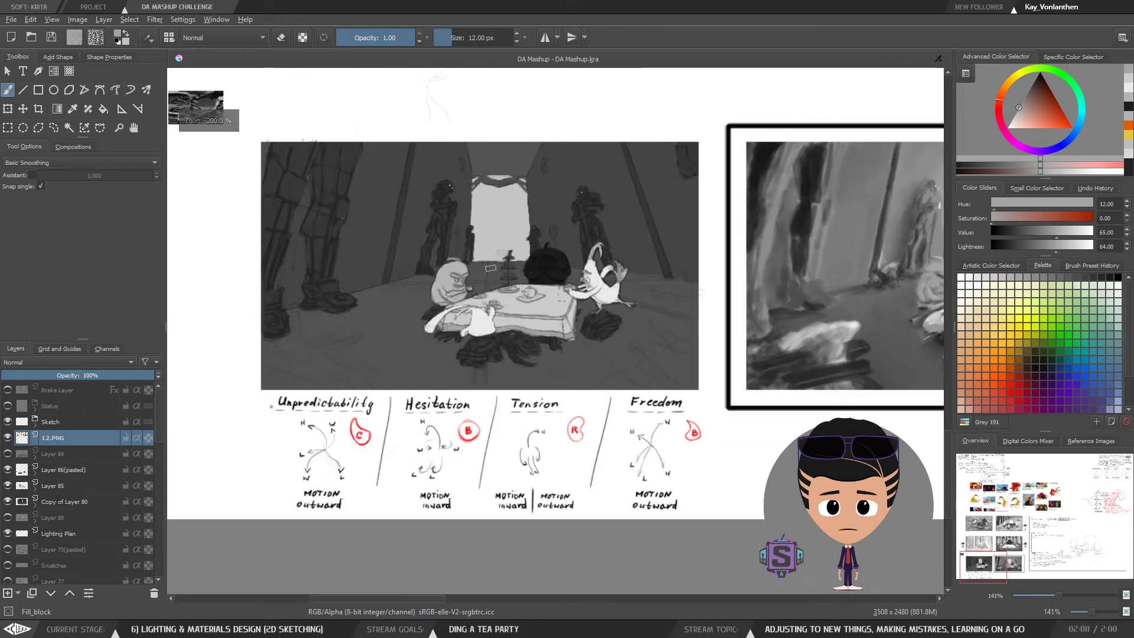
{"action": "left_click_drag", "start_coordinate": [491, 272], "coordinate": [515, 258]}
{"action": "scroll", "coordinate": [495, 298], "scroll_direction": "up", "scroll_amount": 1}
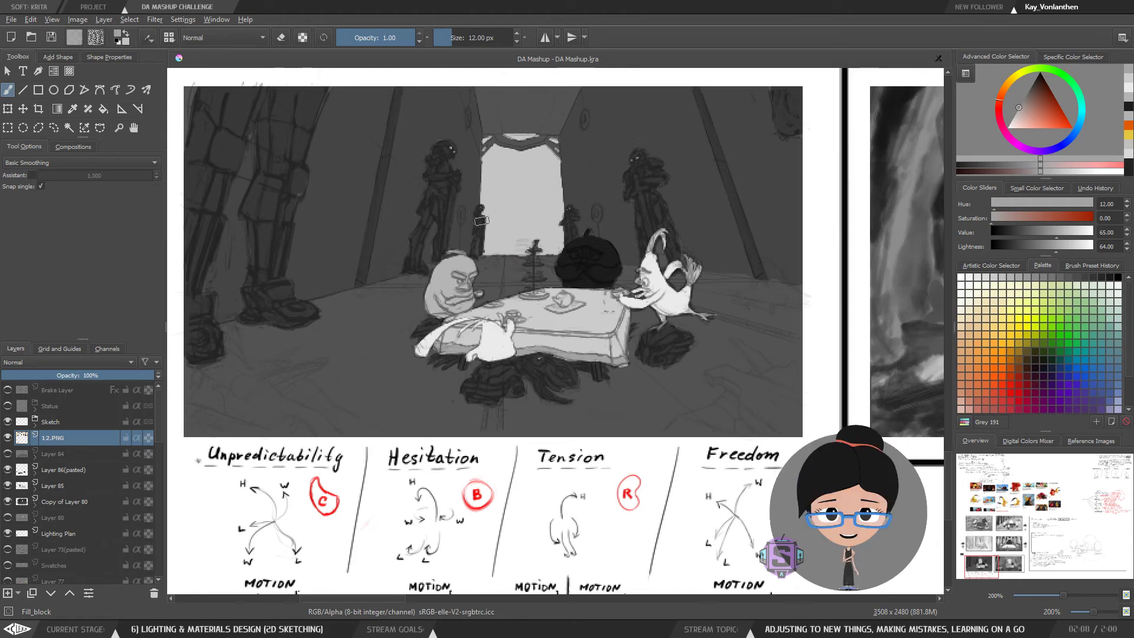
{"action": "scroll", "coordinate": [482, 220], "scroll_direction": "down", "scroll_amount": 1}
{"action": "scroll", "coordinate": [482, 220], "scroll_direction": "up", "scroll_amount": 1}
{"action": "scroll", "coordinate": [537, 228], "scroll_direction": "down", "scroll_amount": 2}
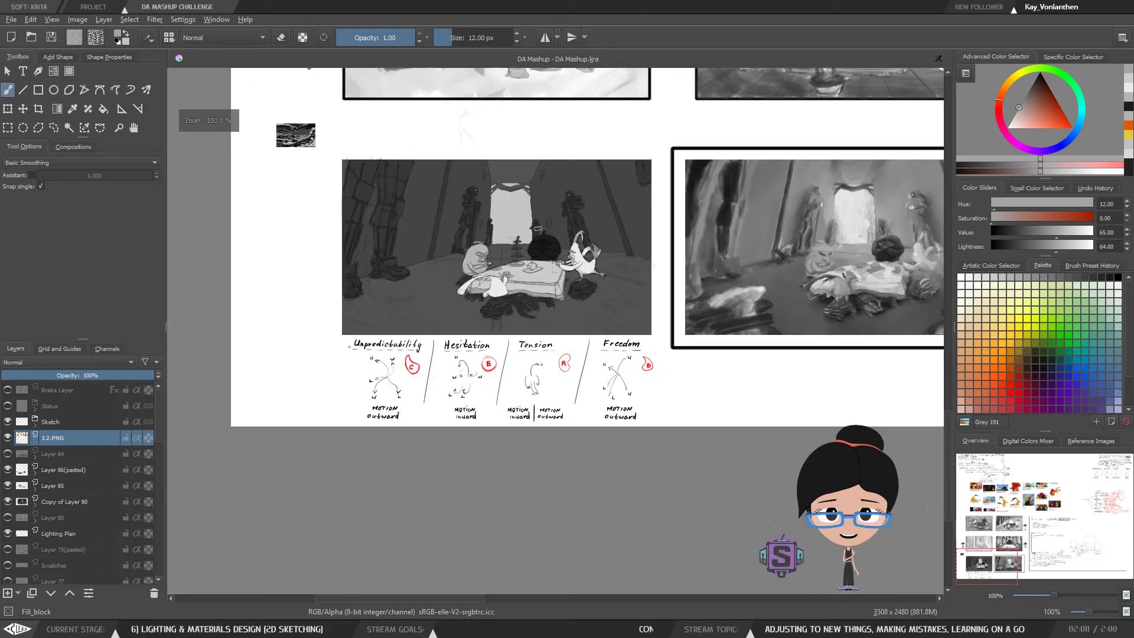
{"action": "left_click_drag", "start_coordinate": [714, 295], "coordinate": [615, 331]}
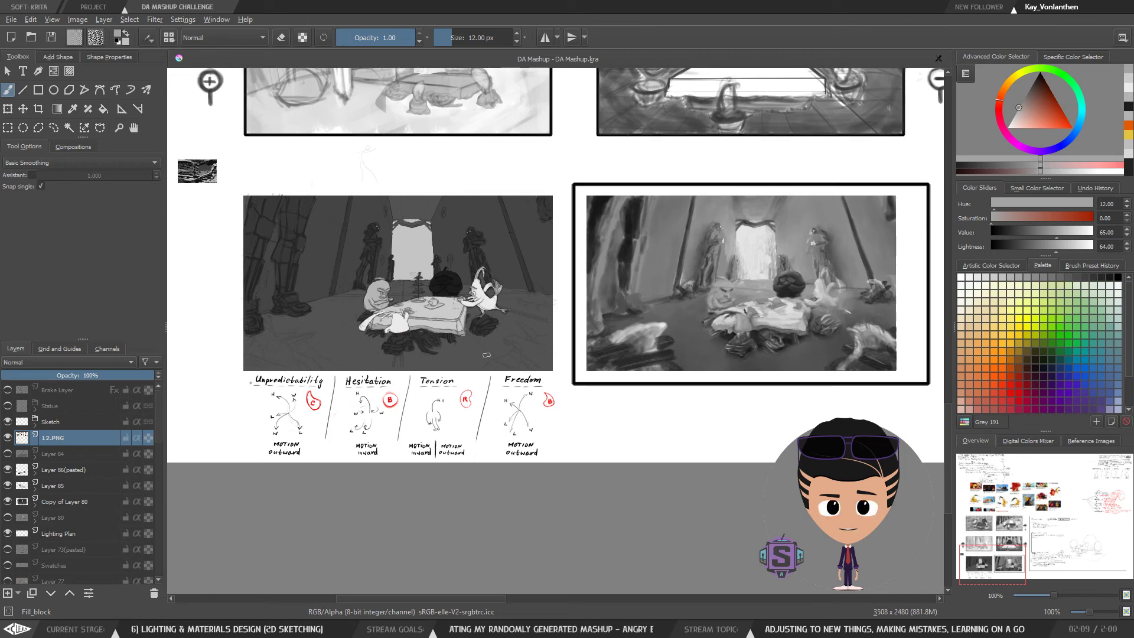
Check how the dark thumbnail reads within the full board at 17% and 25% zoom, and compare it with its neighbouring thumbnails
{"action": "scroll", "coordinate": [483, 355], "scroll_direction": "down", "scroll_amount": 5}
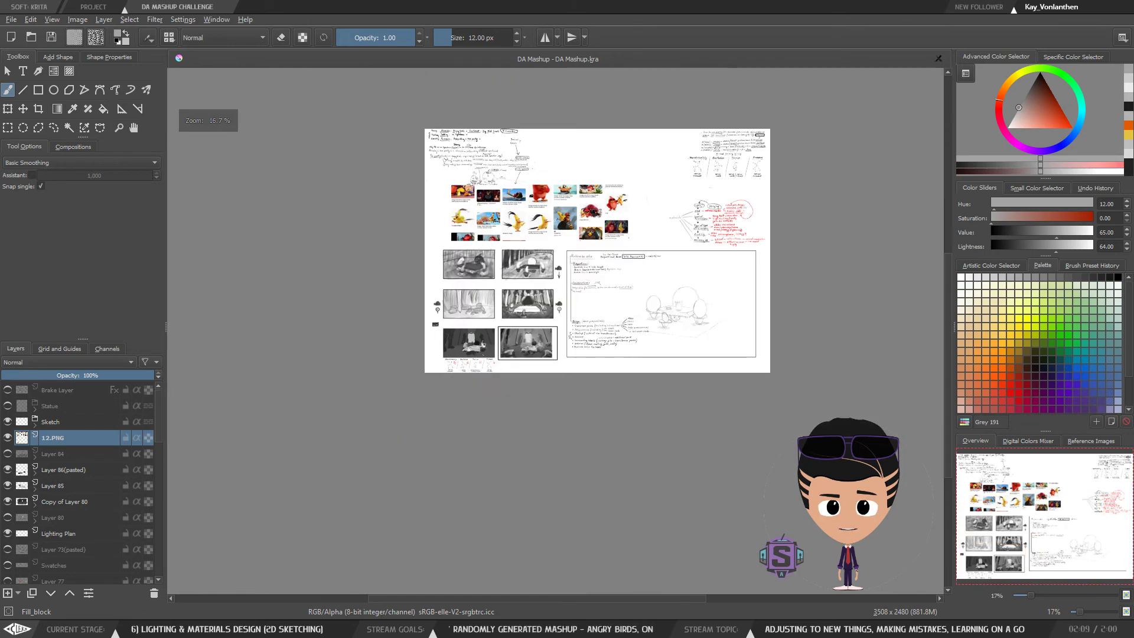
{"action": "scroll", "coordinate": [484, 357], "scroll_direction": "up", "scroll_amount": 1}
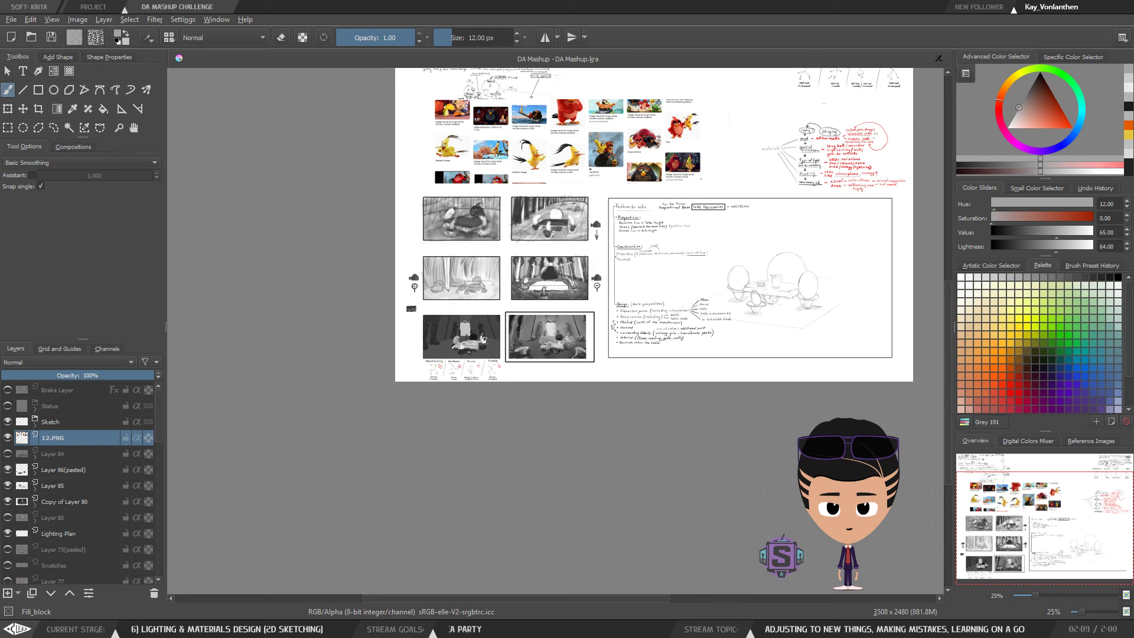
{"action": "scroll", "coordinate": [468, 340], "scroll_direction": "up", "scroll_amount": 5}
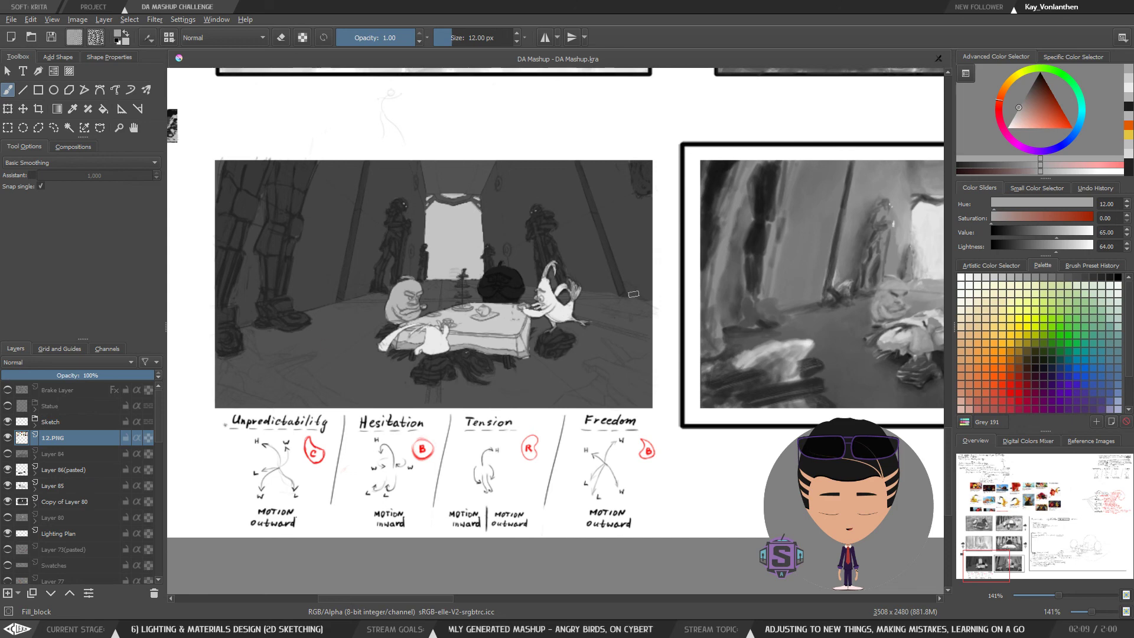
{"action": "left_click_drag", "start_coordinate": [407, 271], "coordinate": [368, 309]}
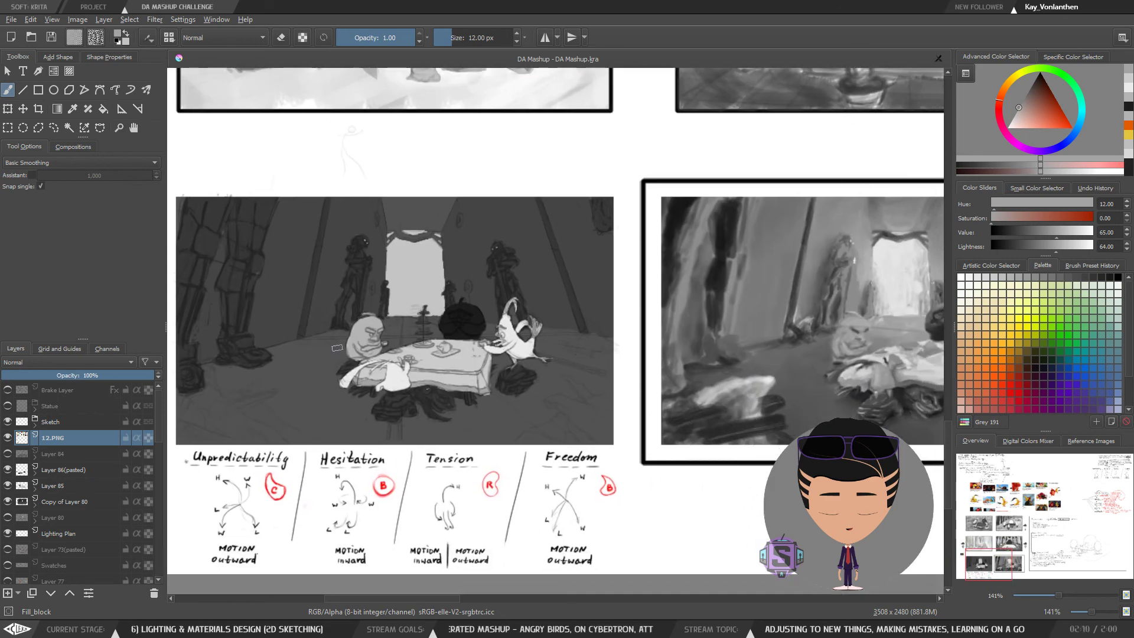
{"action": "left_click_drag", "start_coordinate": [440, 397], "coordinate": [454, 382]}
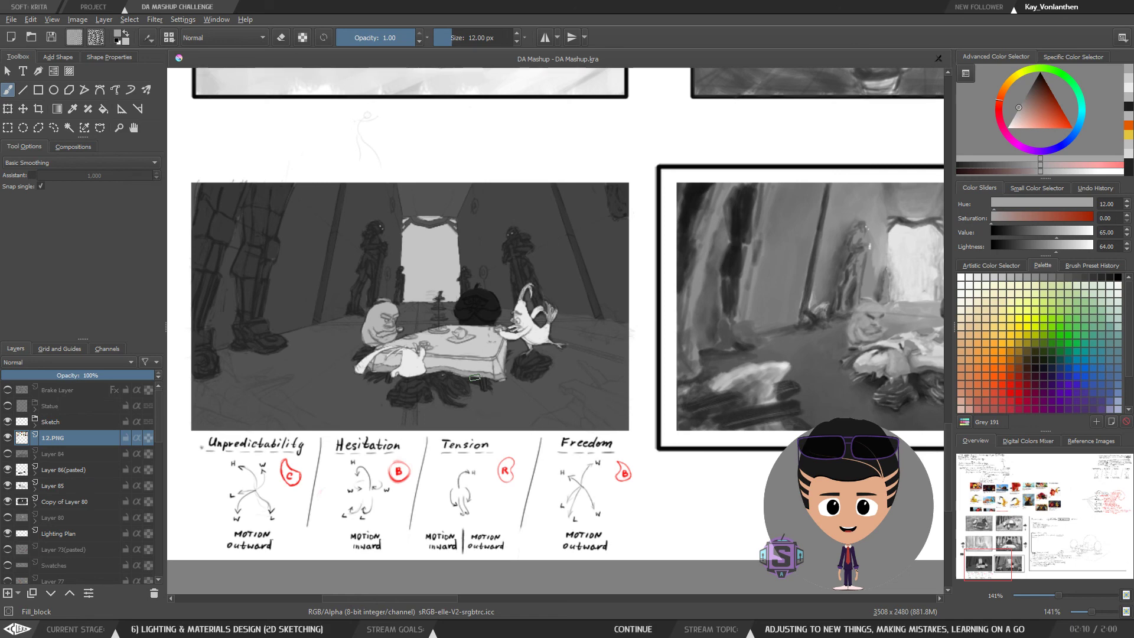
{"action": "scroll", "coordinate": [475, 378], "scroll_direction": "down", "scroll_amount": 2}
{"action": "left_click_drag", "start_coordinate": [570, 346], "coordinate": [575, 381]}
{"action": "scroll", "coordinate": [503, 404], "scroll_direction": "up", "scroll_amount": 1}
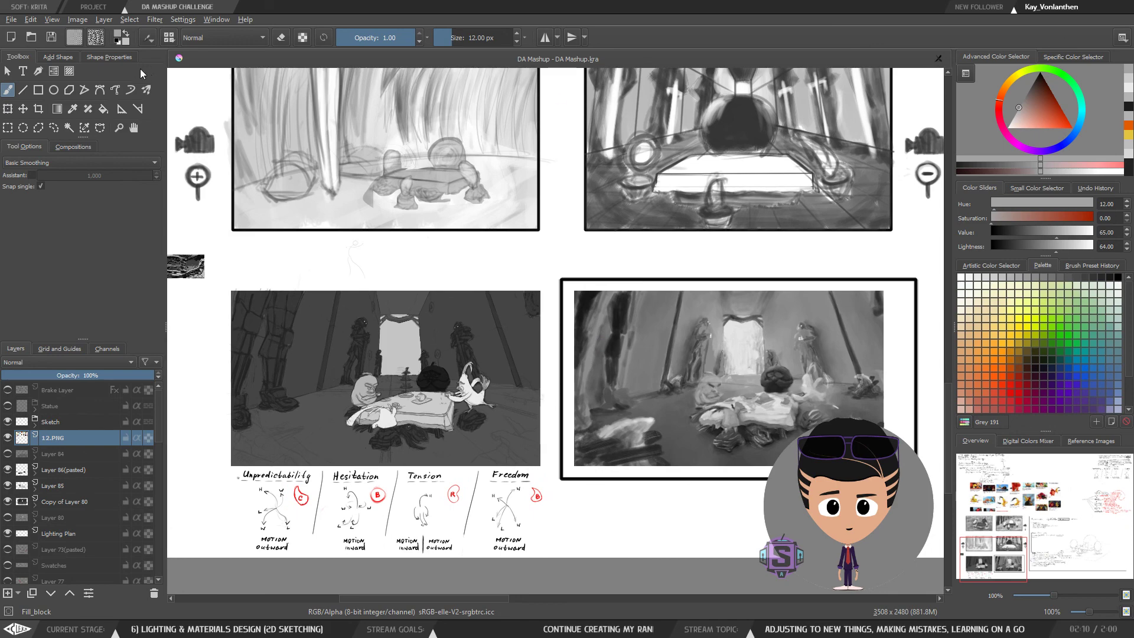